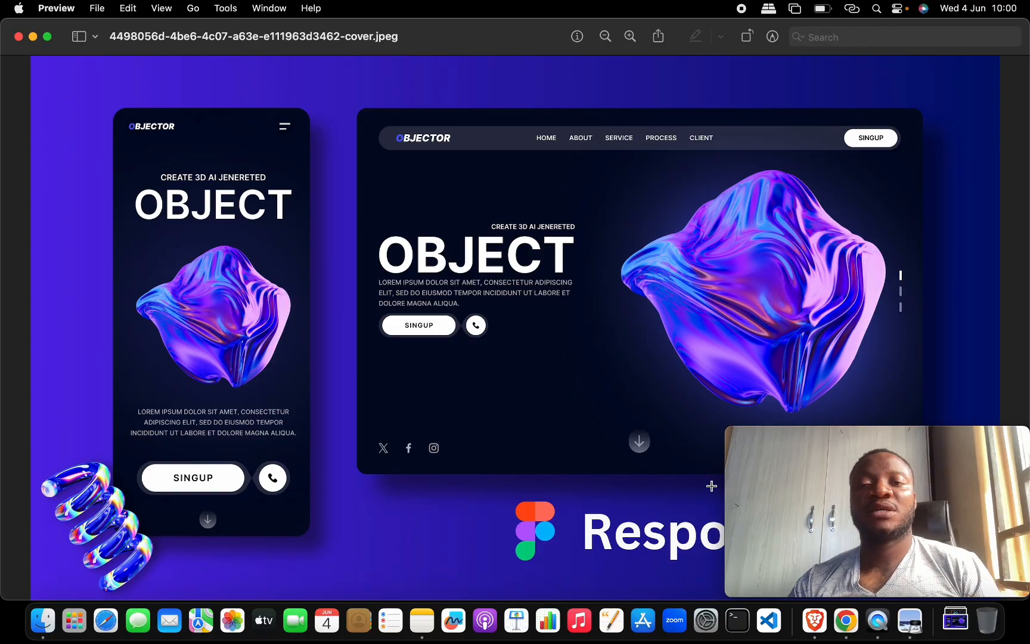
Step: Compare the reference design image in Preview with the empty responsive_ page in the Bubble editor
{"action": "key", "text": "ctrl+Up"}
{"action": "left_click", "coordinate": [439, 502]}
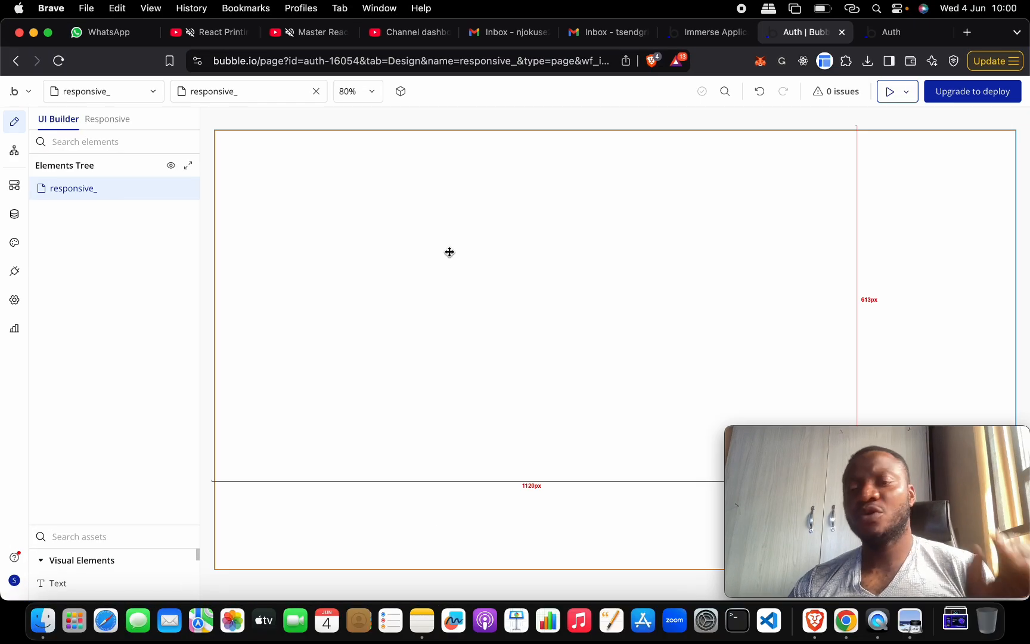
{"action": "key", "text": "ctrl+Up"}
{"action": "left_click", "coordinate": [361, 482]}
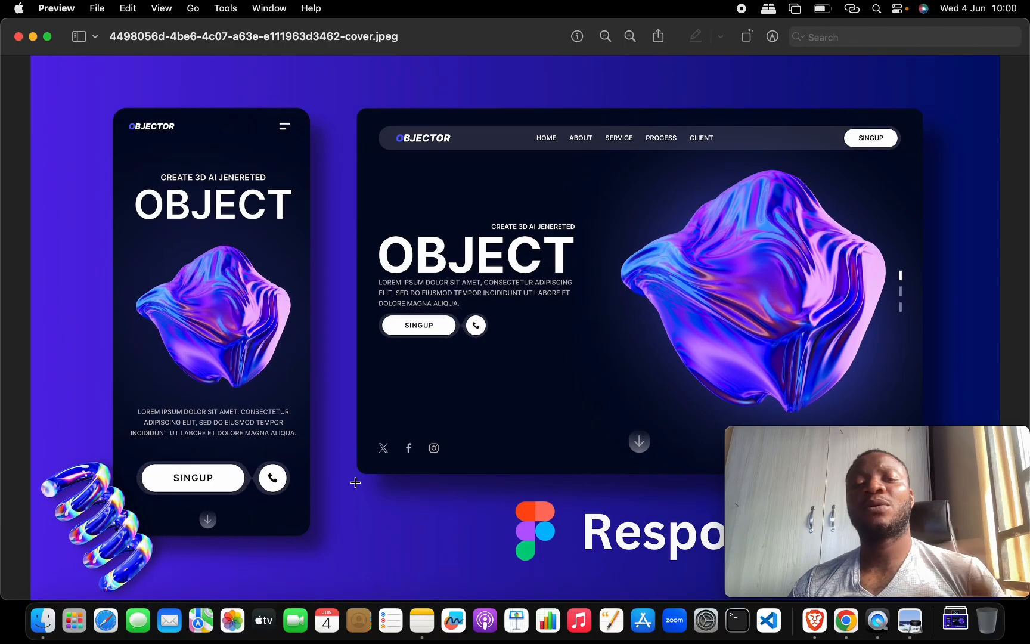
{"action": "key", "text": "ctrl+Up"}
{"action": "left_click", "coordinate": [382, 448]}
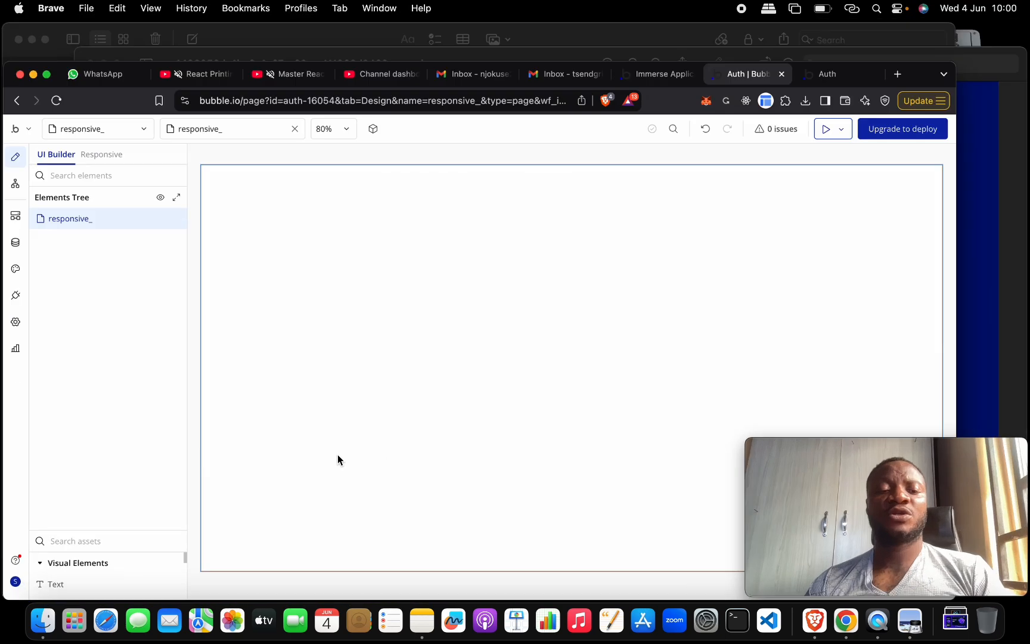
Step: Open the properties of the responsive_ page and reposition the property editor over the elements tree
{"action": "double_click", "coordinate": [344, 534]}
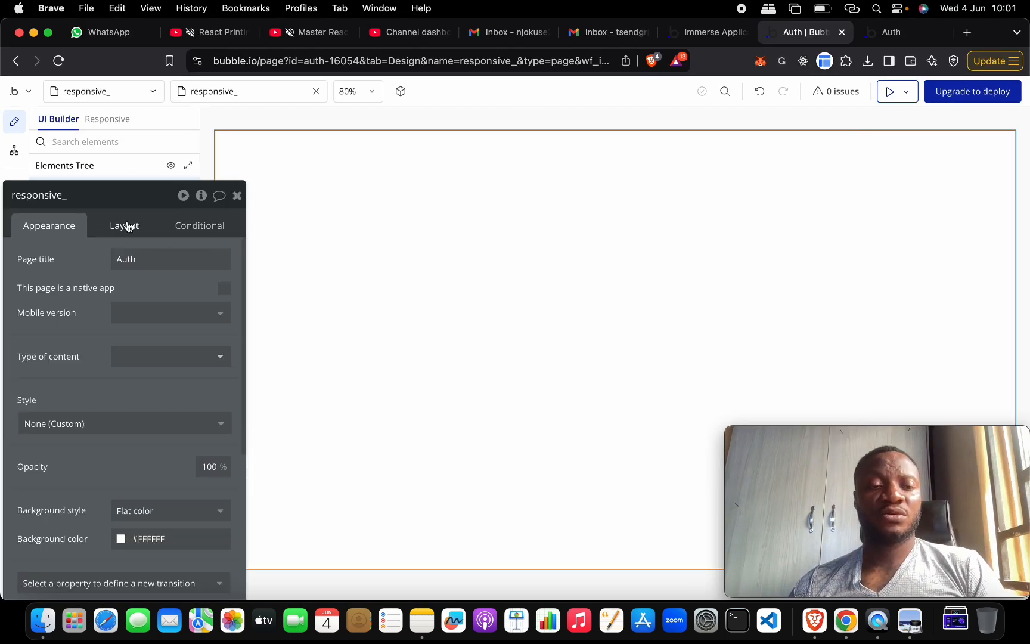
{"action": "left_click_drag", "start_coordinate": [132, 220], "coordinate": [170, 147]}
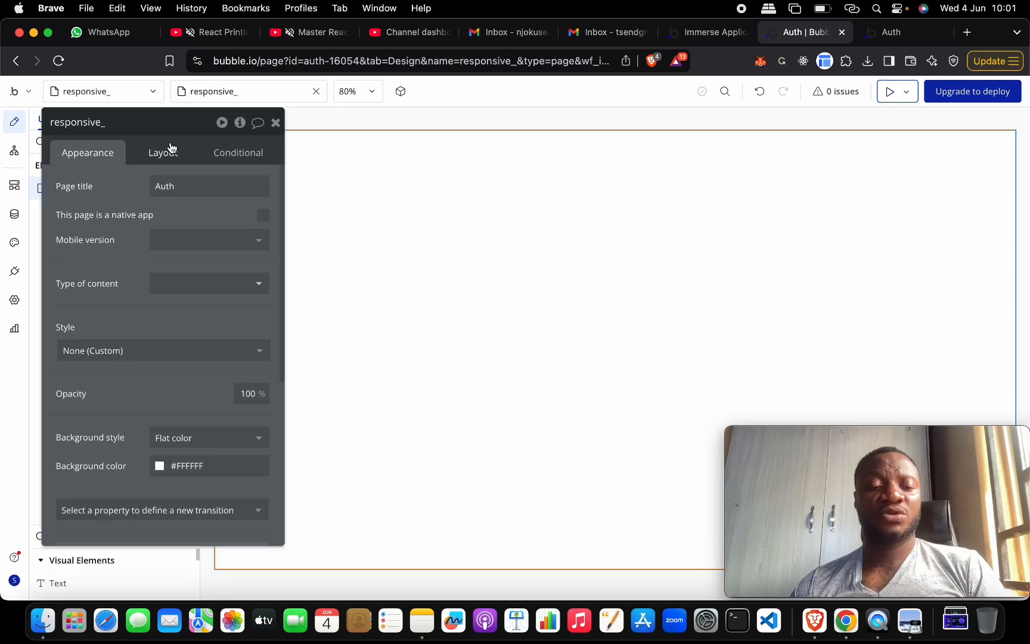
Step: Try a gradient background on the page, compare it with the reference design, and restore the flat color style
{"action": "left_click", "coordinate": [234, 437]}
{"action": "left_click", "coordinate": [221, 504]}
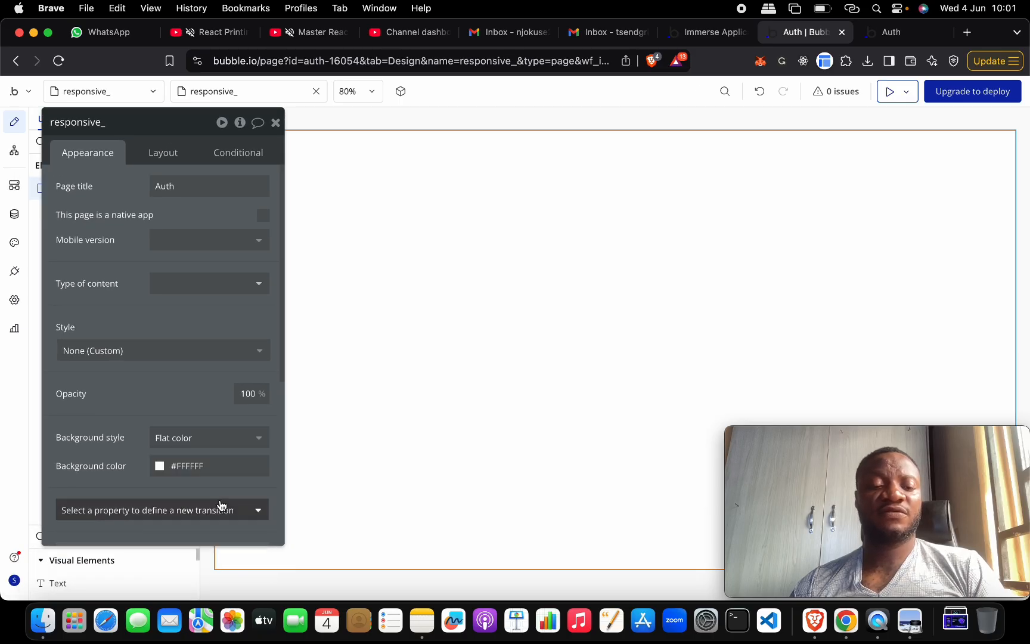
{"action": "left_click", "coordinate": [218, 441]}
{"action": "left_click", "coordinate": [220, 524]}
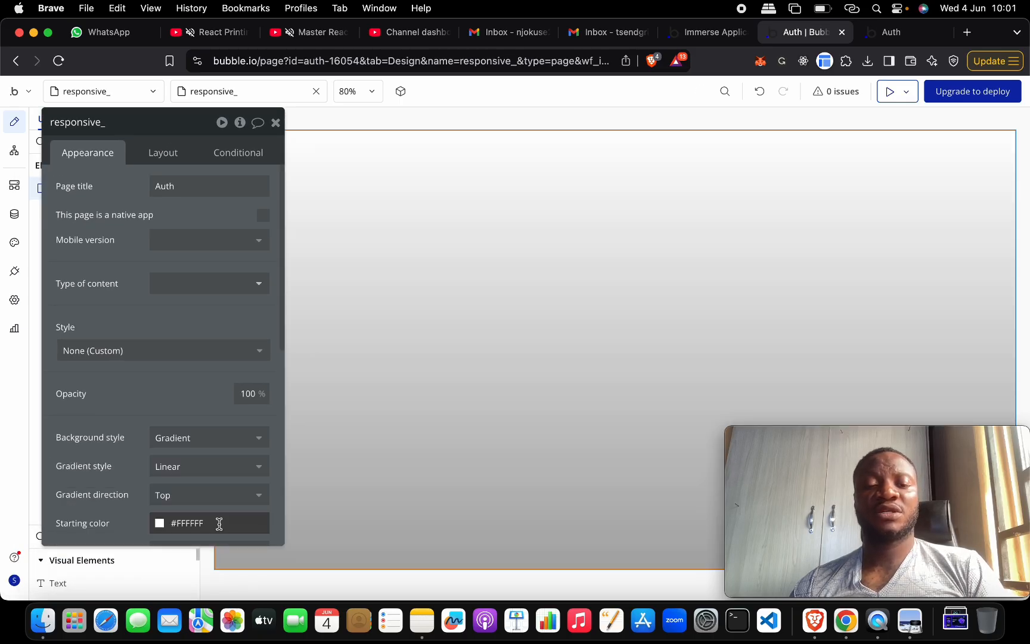
{"action": "key", "text": "ctrl+Up"}
{"action": "left_click", "coordinate": [226, 477]}
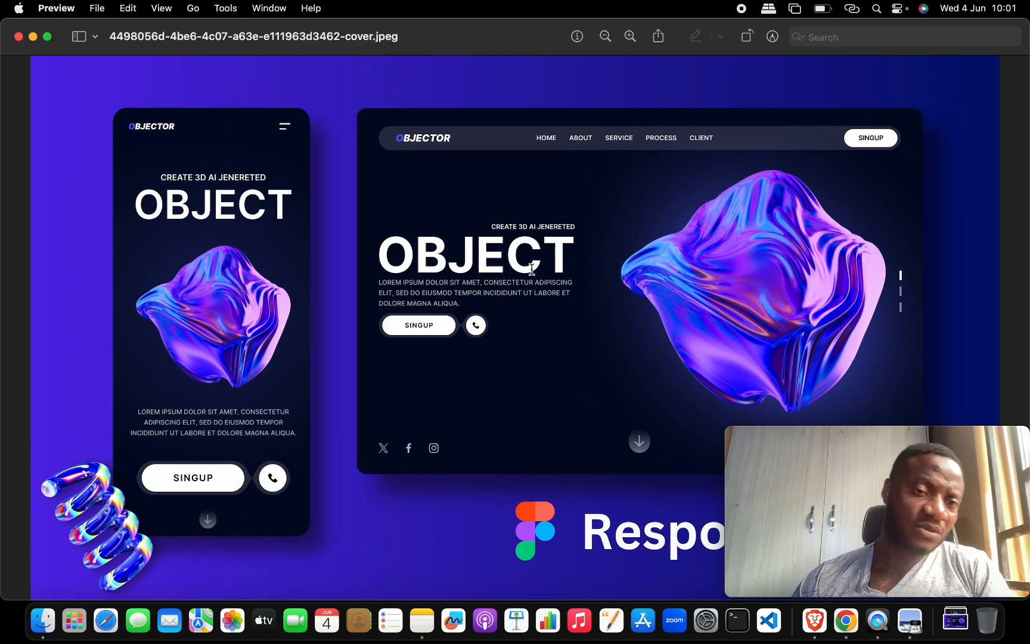
{"action": "key", "text": "ctrl+Up"}
{"action": "left_click", "coordinate": [178, 445]}
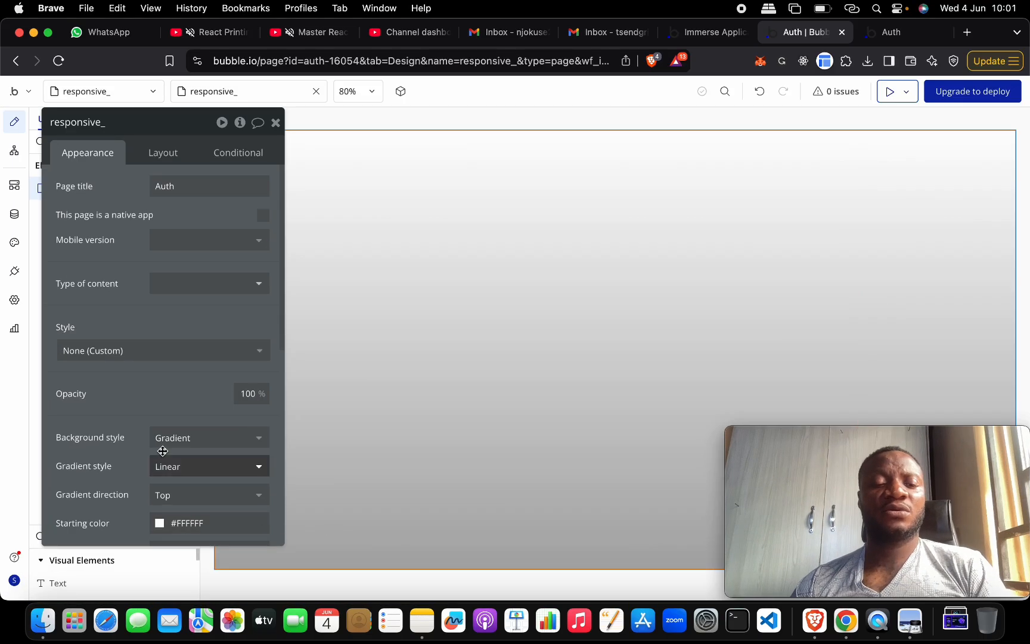
{"action": "left_click", "coordinate": [177, 438]}
{"action": "left_click", "coordinate": [203, 510]}
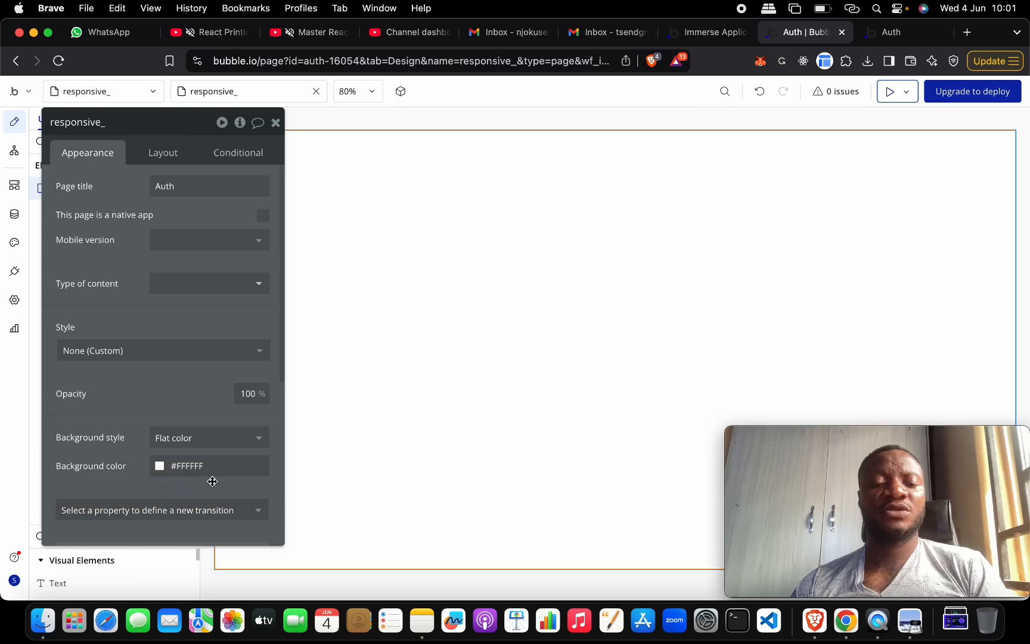
Step: Set the page's flat background color to dark purple #1A102A and close its properties
{"action": "left_click", "coordinate": [161, 468]}
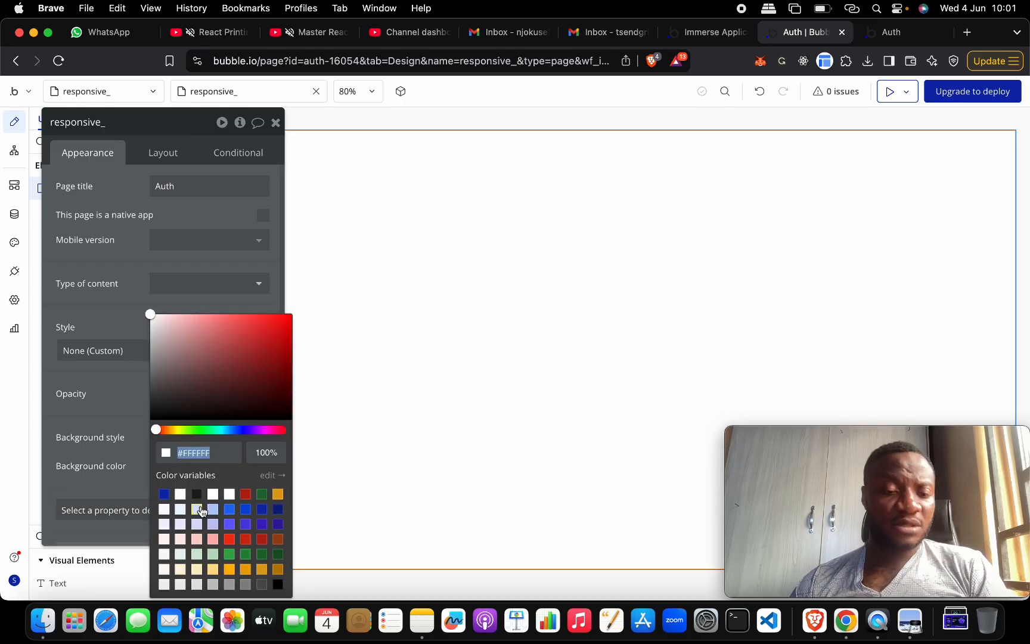
{"action": "left_click", "coordinate": [251, 430]}
{"action": "left_click", "coordinate": [238, 411]}
{"action": "left_click_drag", "start_coordinate": [237, 411], "coordinate": [233, 401]}
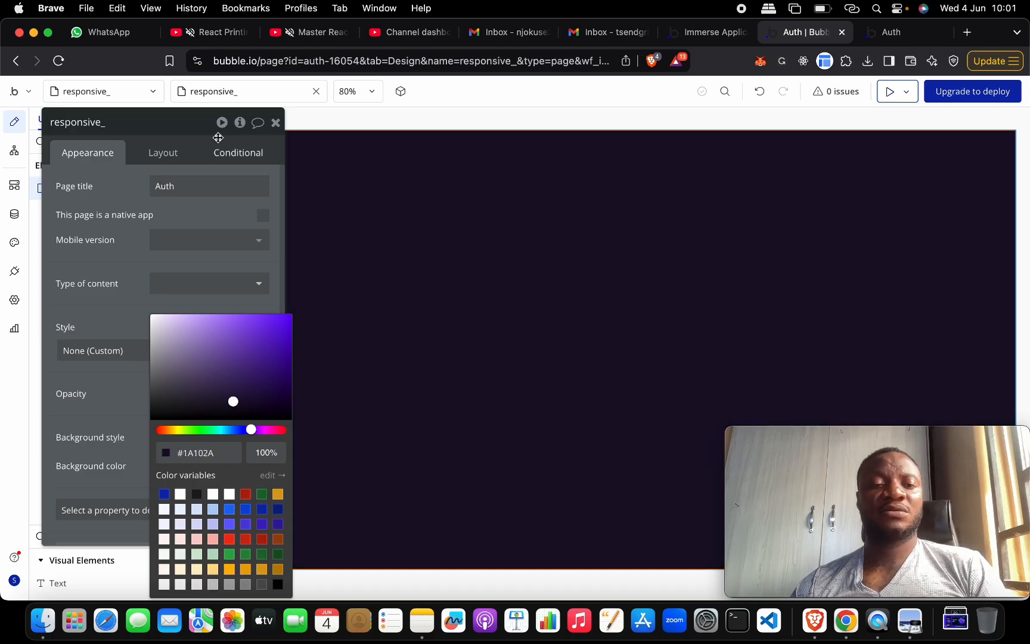
{"action": "left_click", "coordinate": [188, 122]}
{"action": "left_click", "coordinate": [276, 123]}
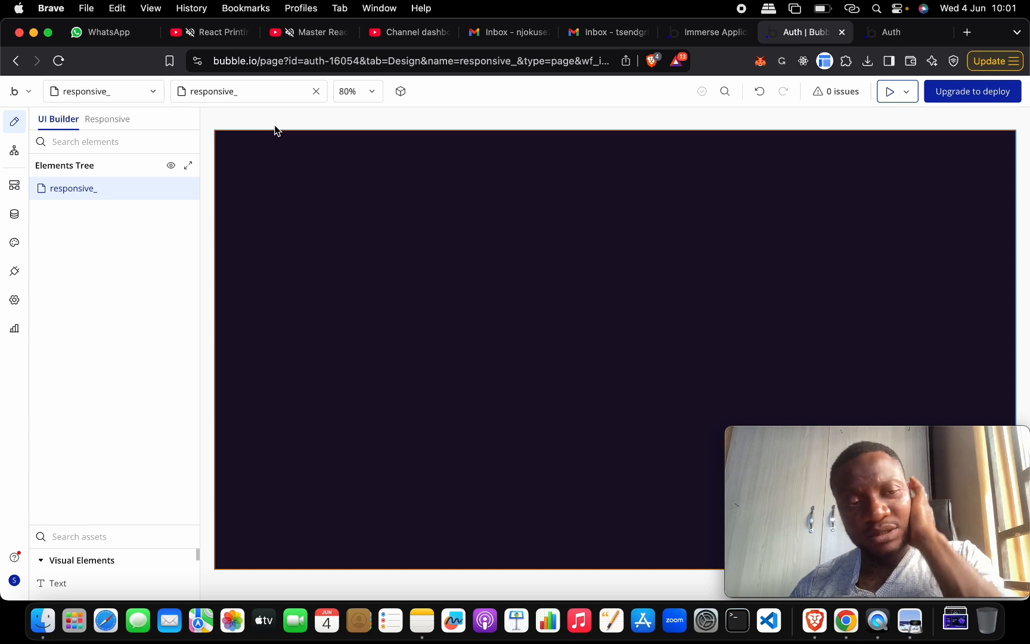
Step: Examine the navigation bar in the reference design in Preview and return to the Bubble editor
{"action": "key", "text": "ctrl+Up"}
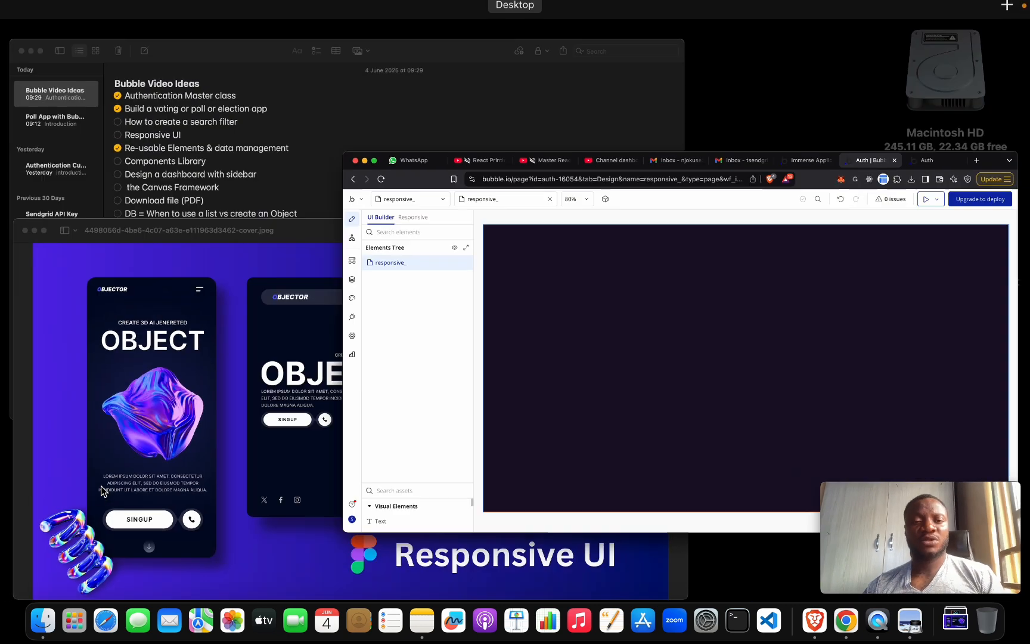
{"action": "left_click", "coordinate": [260, 480]}
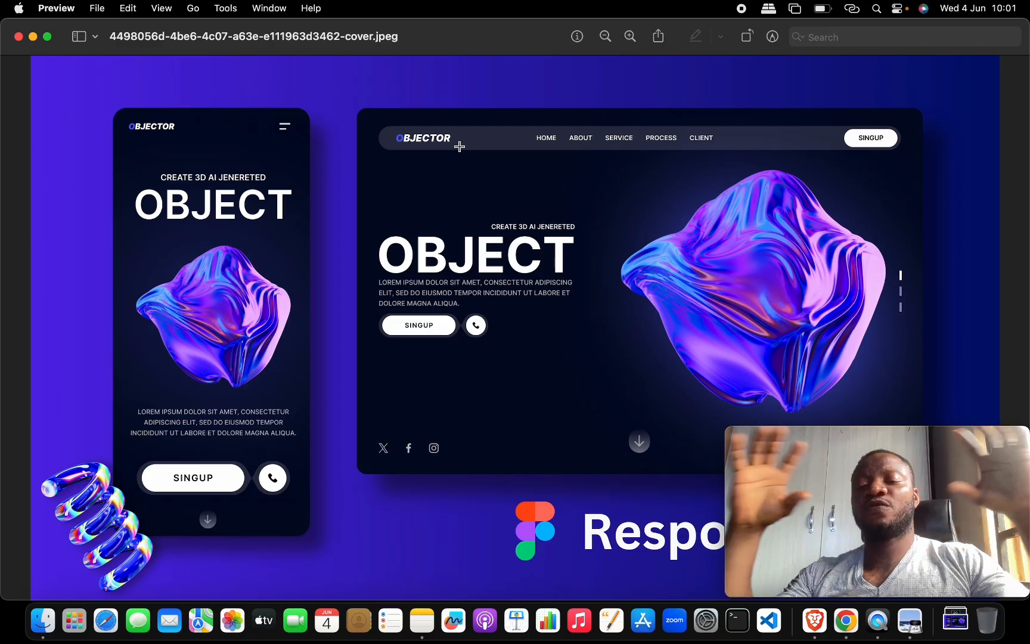
{"action": "key", "text": "ctrl+Up"}
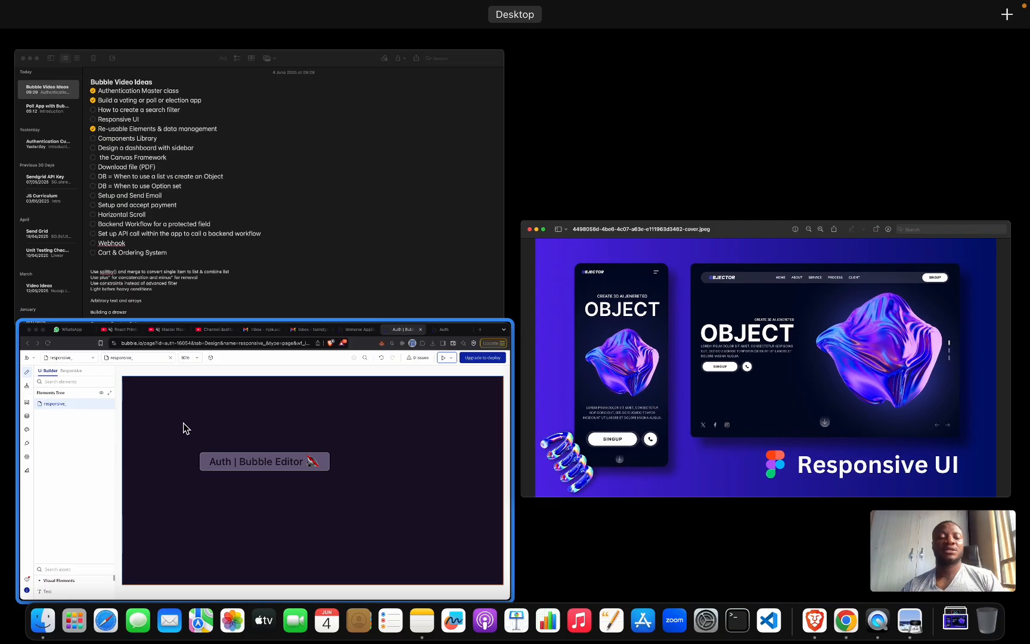
{"action": "left_click", "coordinate": [185, 426]}
Step: Enlarge the element palette, search it for "flo", place a Floating Group on the page, and close its properties
{"action": "left_click_drag", "start_coordinate": [103, 524], "coordinate": [112, 329]}
{"action": "type", "text": "flo"}
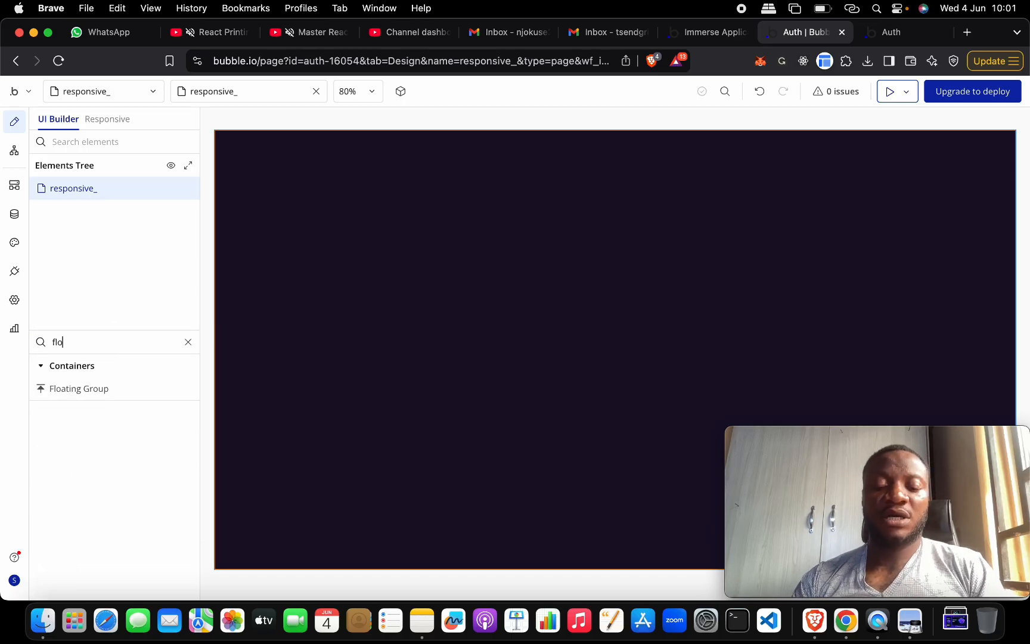
{"action": "left_click_drag", "start_coordinate": [64, 390], "coordinate": [93, 197]}
{"action": "left_click", "coordinate": [99, 341]}
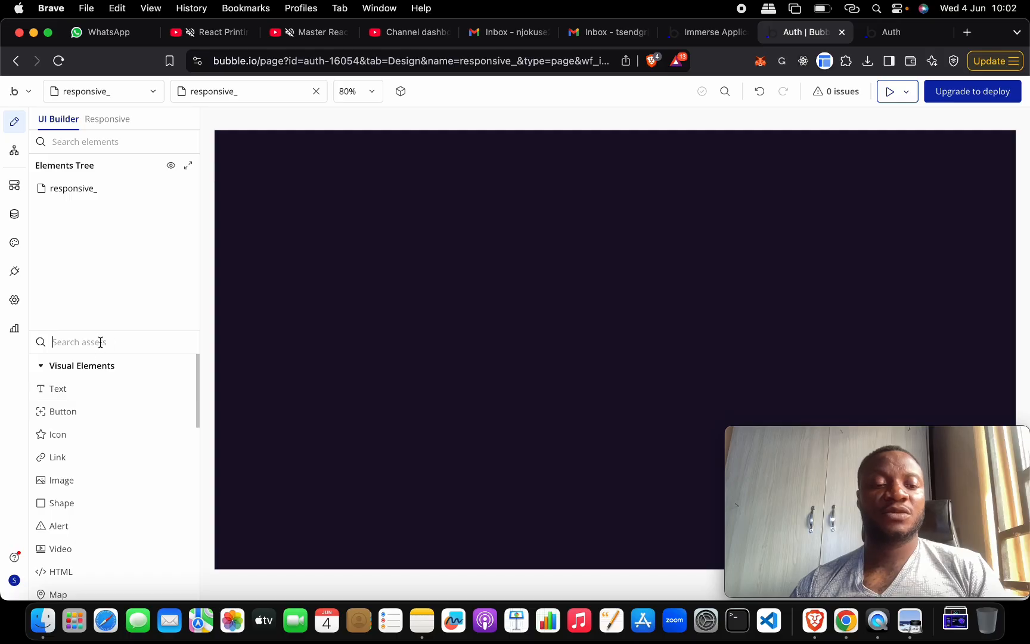
{"action": "type", "text": "flo"}
{"action": "left_click", "coordinate": [106, 386]}
{"action": "left_click", "coordinate": [469, 253]}
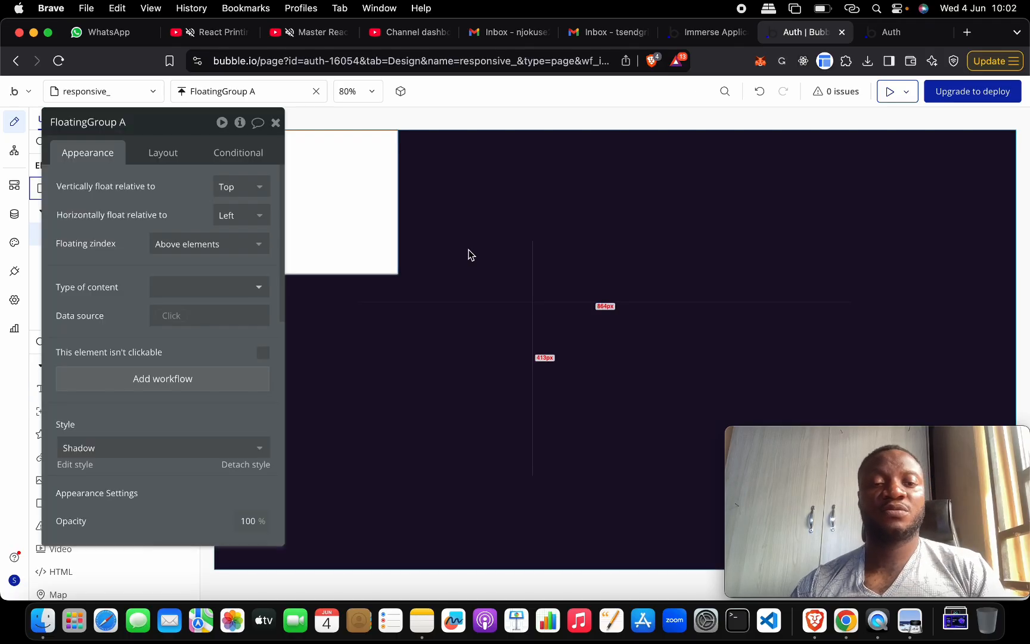
{"action": "left_click", "coordinate": [276, 123]}
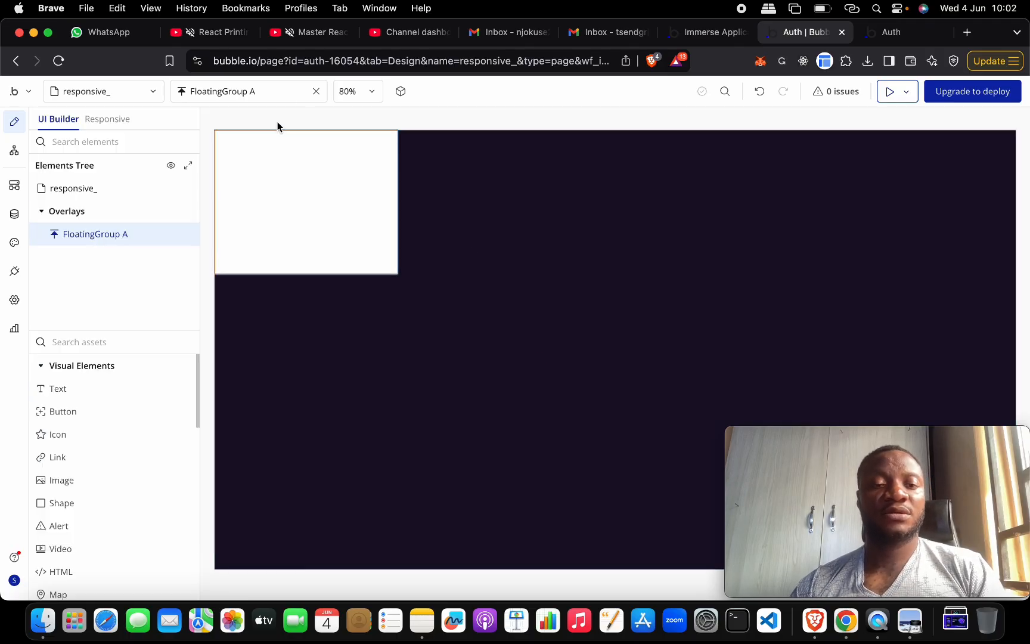
Step: Check the Overlays branch of the elements tree and the layout settings of the responsive_ page
{"action": "left_click", "coordinate": [106, 215]}
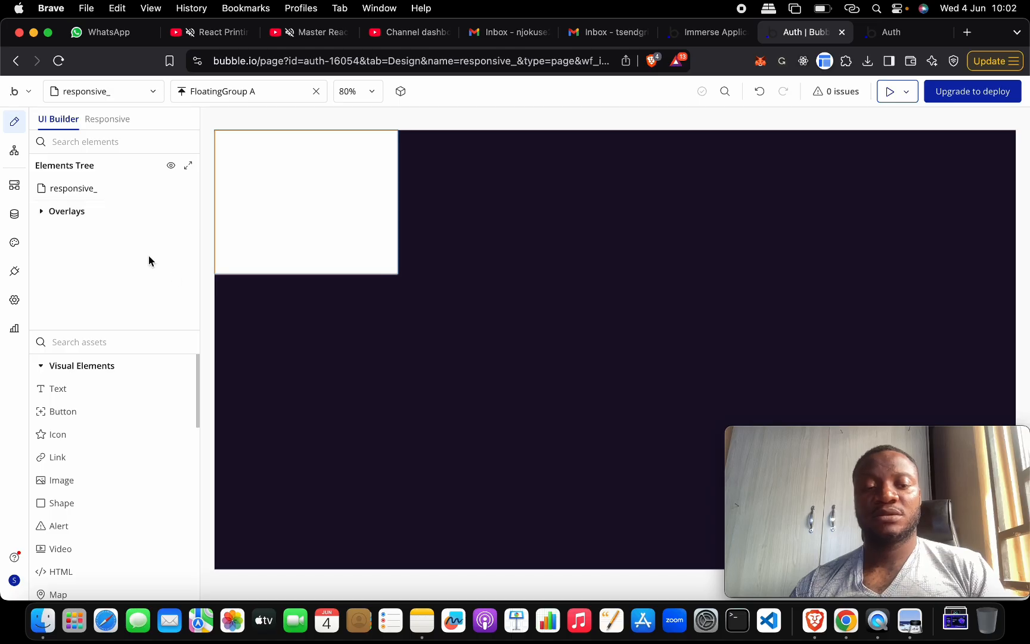
{"action": "left_click", "coordinate": [73, 213]}
{"action": "left_click", "coordinate": [78, 188]}
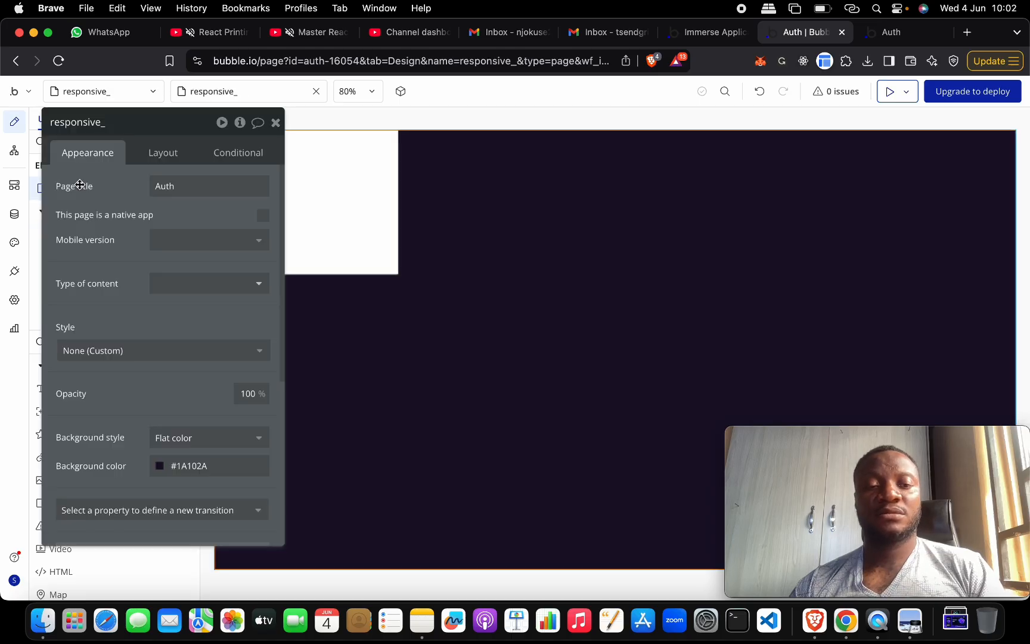
{"action": "left_click", "coordinate": [173, 157]}
{"action": "left_click", "coordinate": [276, 123]}
Step: Turn off the fixed width of FloatingGroup A so it can stretch across the page
{"action": "double_click", "coordinate": [303, 176]}
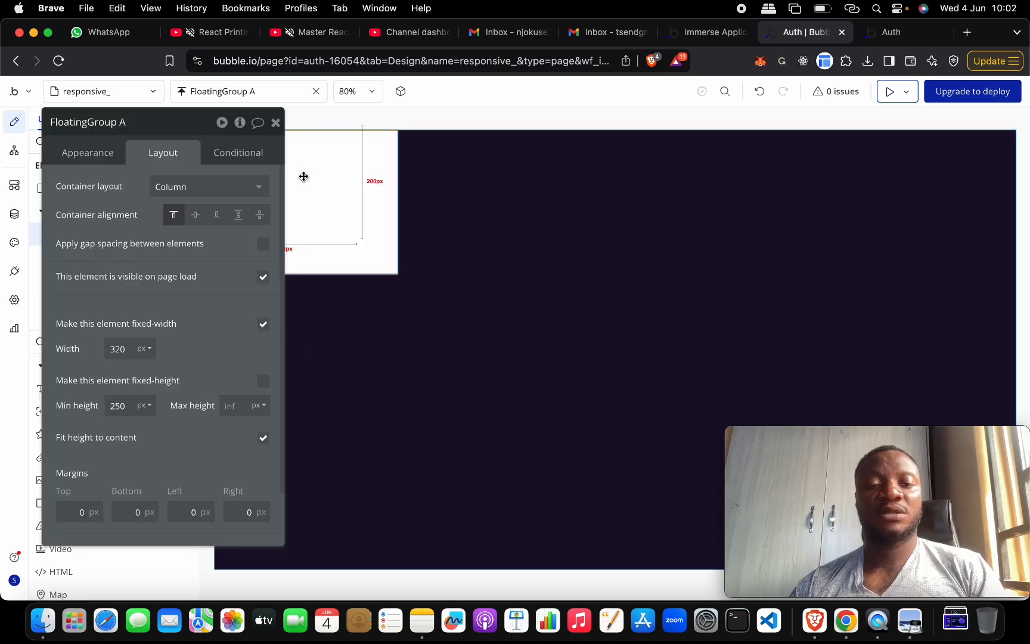
{"action": "left_click_drag", "start_coordinate": [182, 137], "coordinate": [726, 167]}
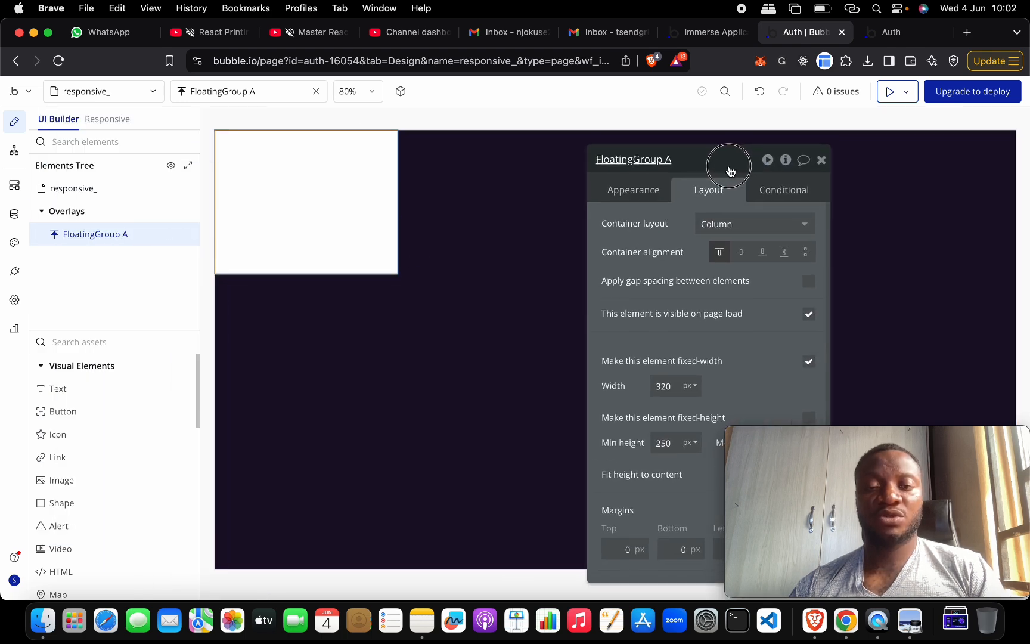
{"action": "left_click", "coordinate": [812, 360]}
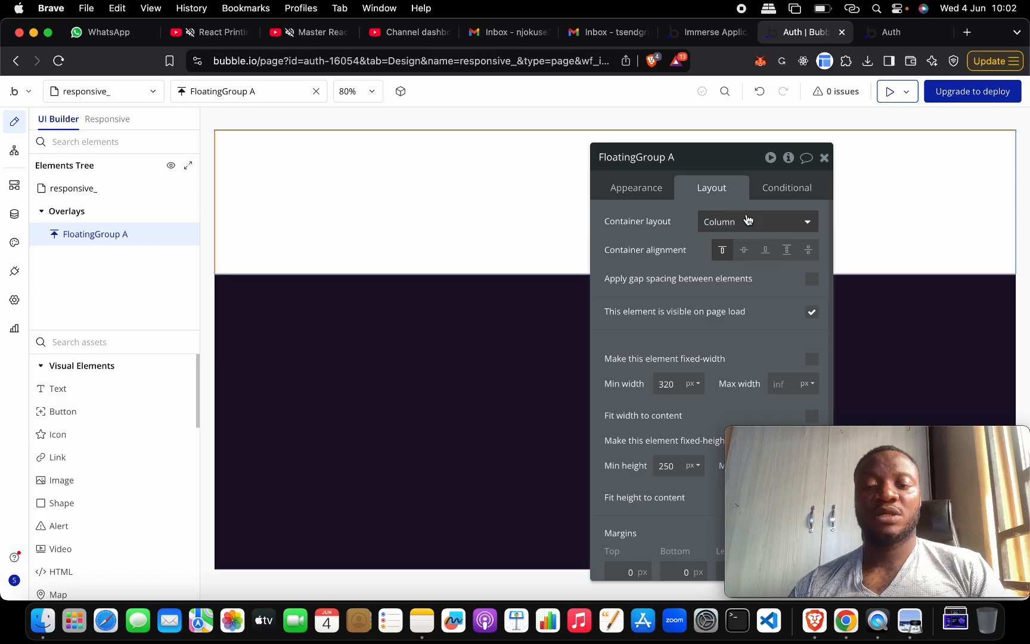
Step: Set FloatingGroup A's minimum width to 10 px and minimum height to 100 px
{"action": "left_click_drag", "start_coordinate": [713, 161], "coordinate": [322, 166]}
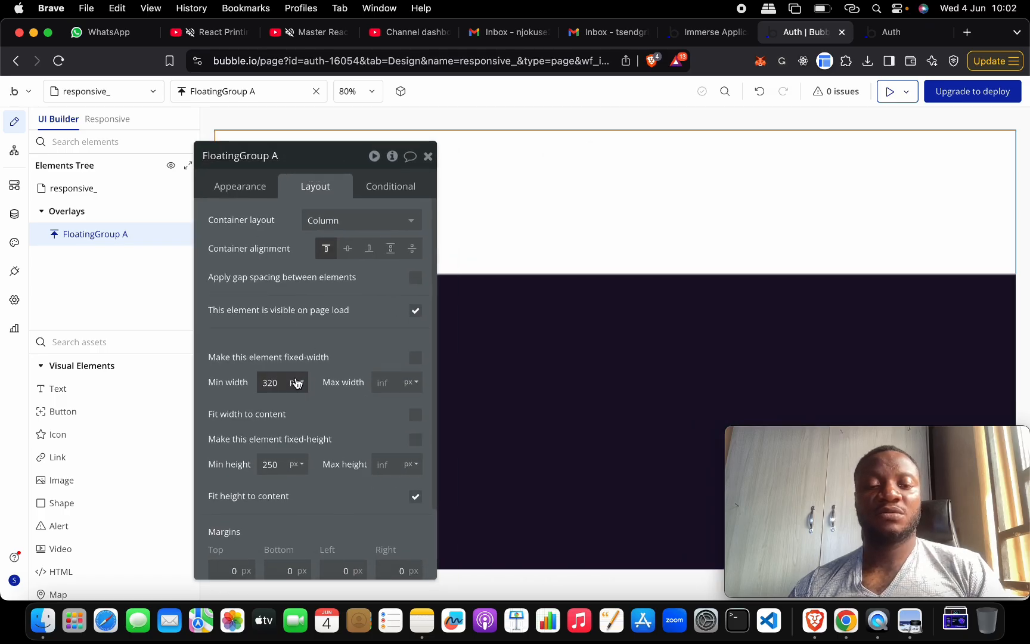
{"action": "double_click", "coordinate": [272, 382]}
{"action": "type", "text": "10"}
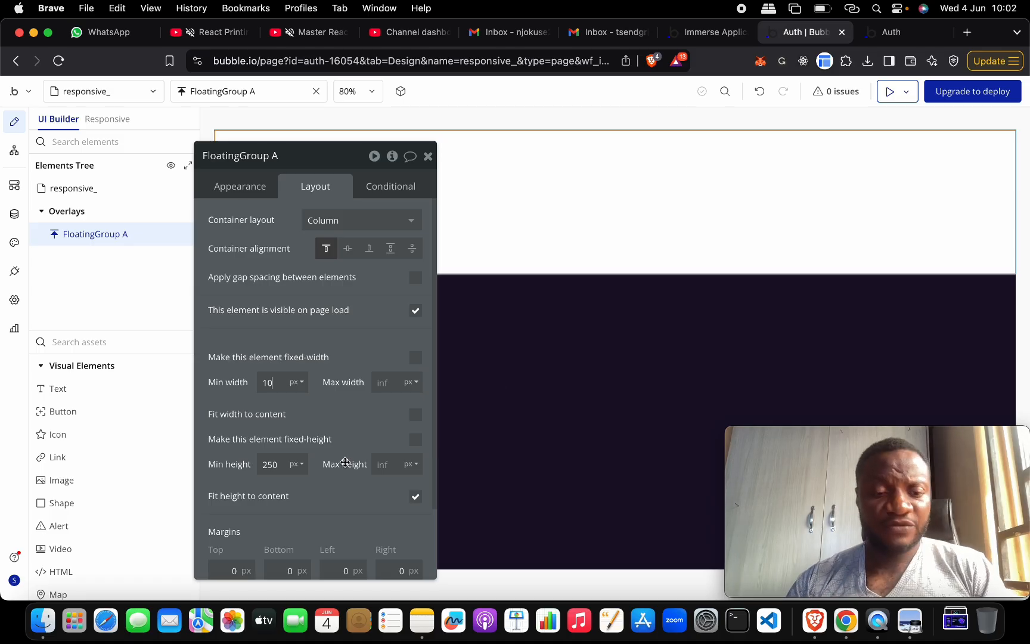
{"action": "left_click", "coordinate": [271, 464]}
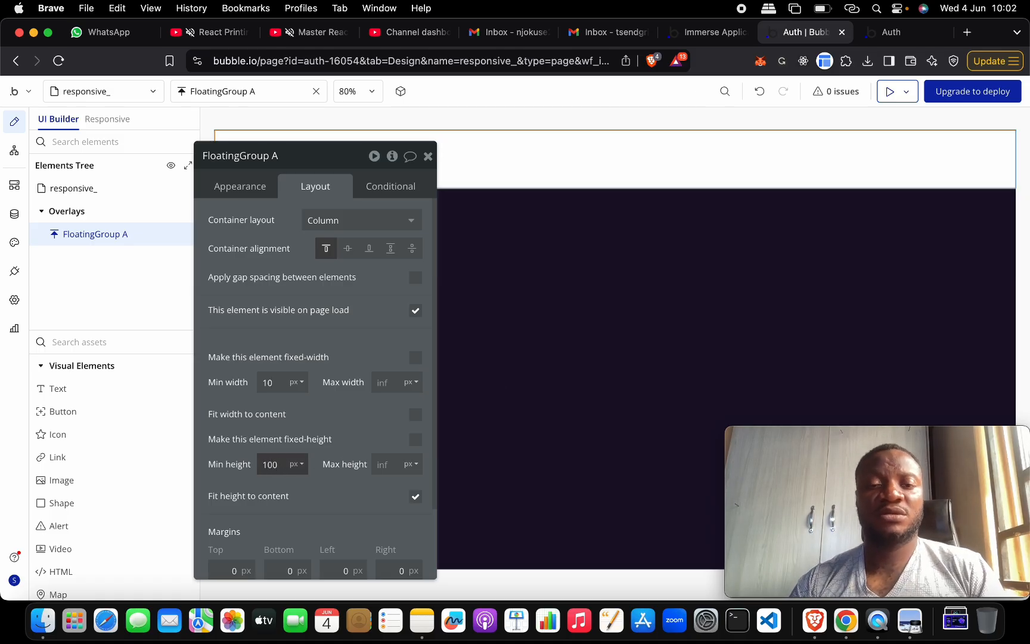
Step: Set the top, bottom, left and right margins of FloatingGroup A to 10 px each
{"action": "left_click_drag", "start_coordinate": [311, 154], "coordinate": [147, 134]}
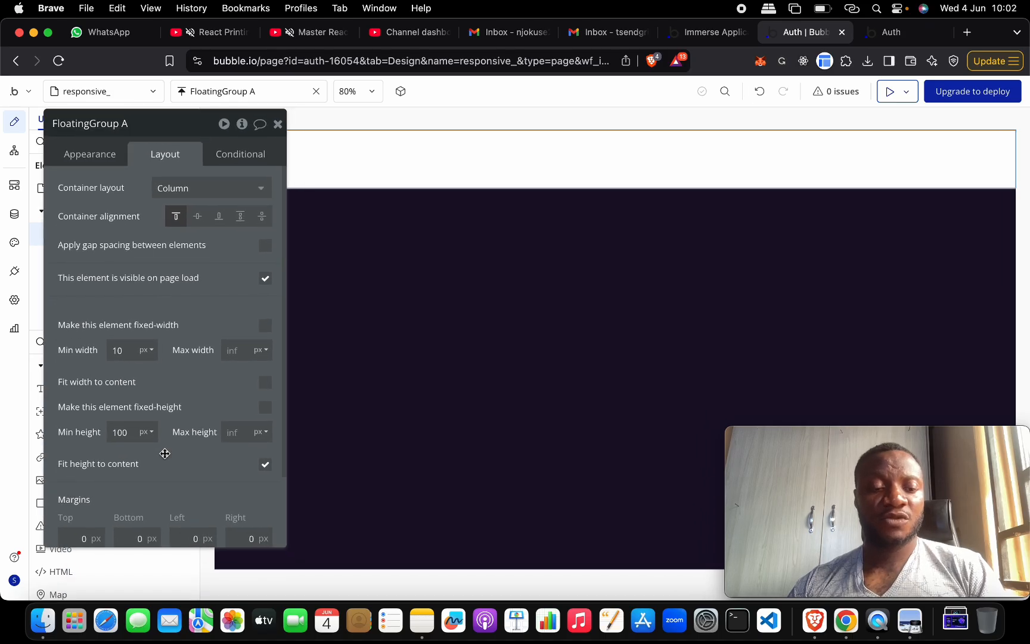
{"action": "scroll", "coordinate": [166, 455], "scroll_direction": "down", "scroll_amount": 3}
{"action": "left_click", "coordinate": [84, 452]}
{"action": "type", "text": "1"}
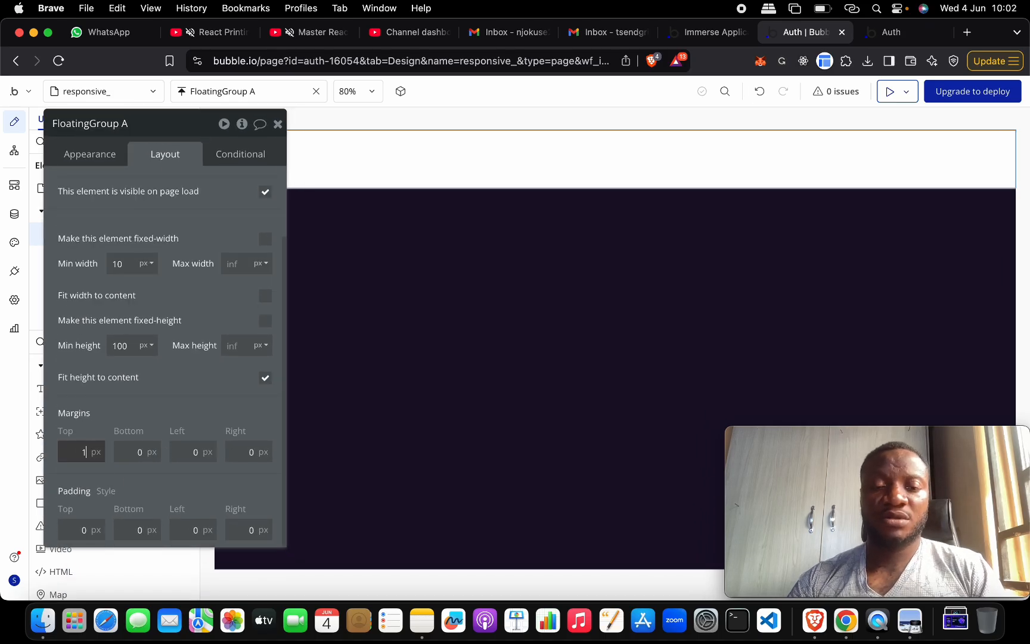
{"action": "type", "text": "0"}
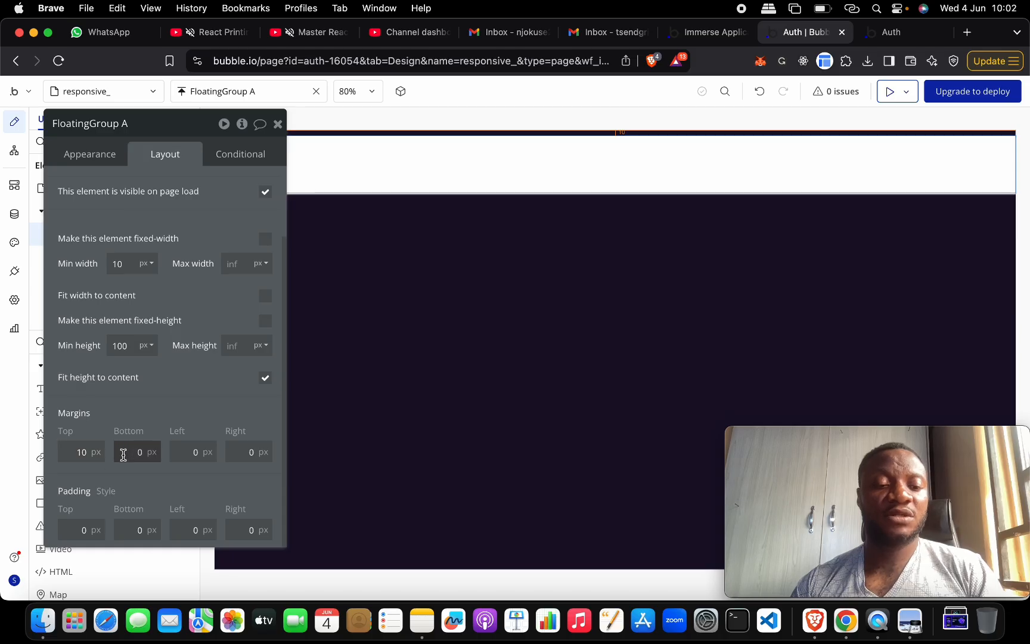
{"action": "left_click", "coordinate": [140, 452]}
{"action": "type", "text": "10"}
{"action": "key", "text": "Tab"}
{"action": "type", "text": "10"}
{"action": "key", "text": "Tab"}
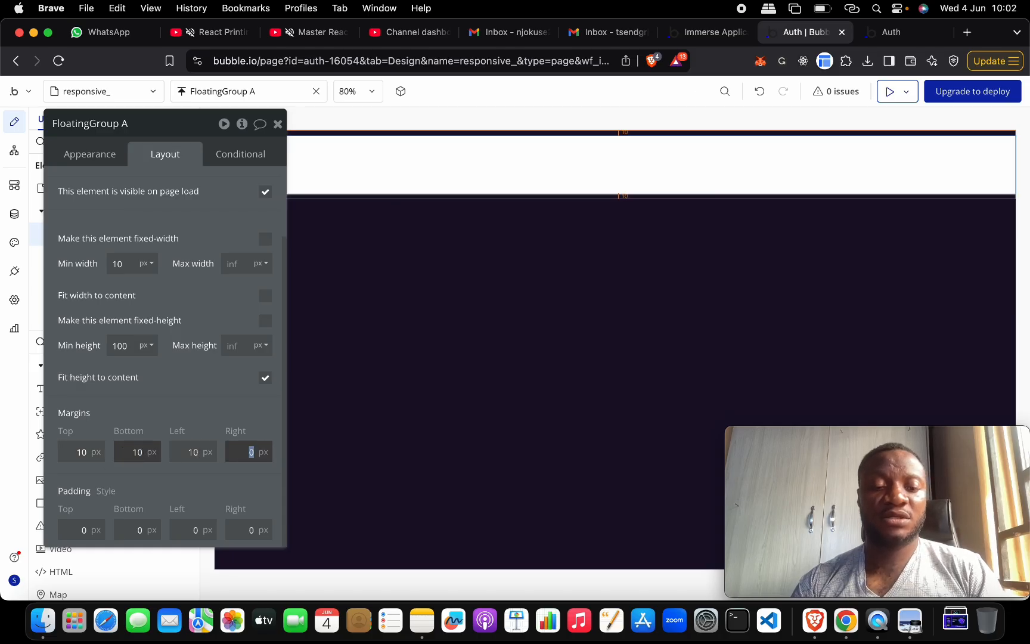
{"action": "type", "text": "10"}
{"action": "left_click_drag", "start_coordinate": [191, 124], "coordinate": [202, 284]}
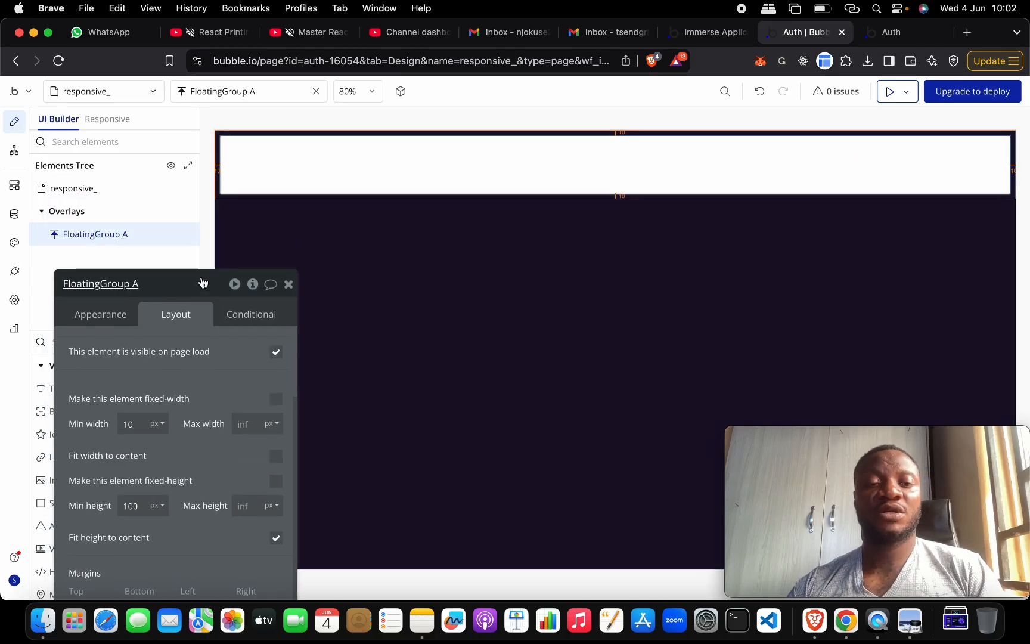
Step: Check the navigation bar in the reference design and set all four margins of FloatingGroup A to 50 px
{"action": "key", "text": "ctrl+Up"}
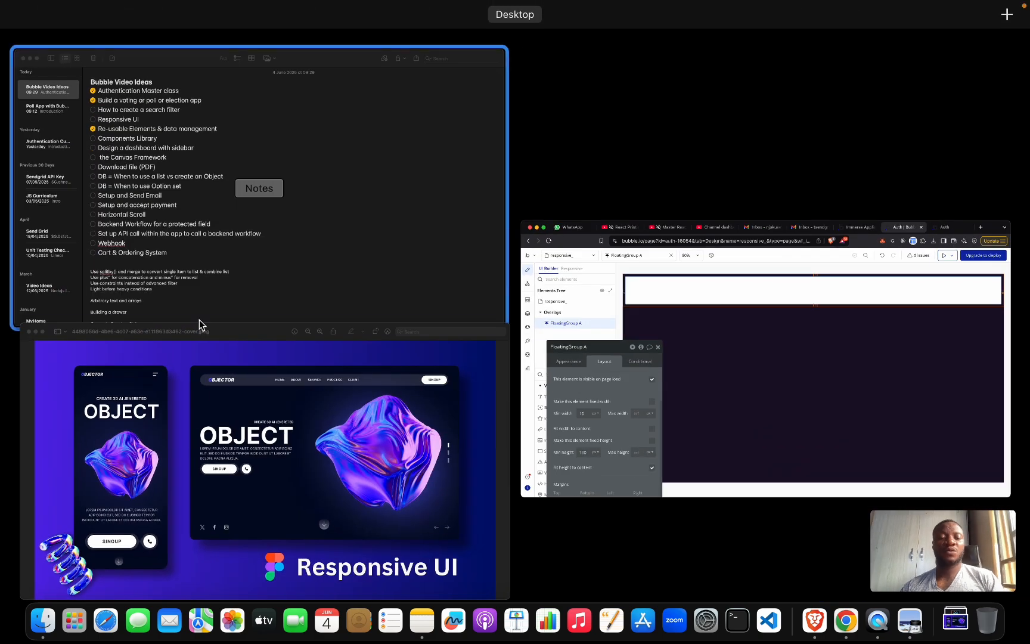
{"action": "left_click", "coordinate": [268, 371]}
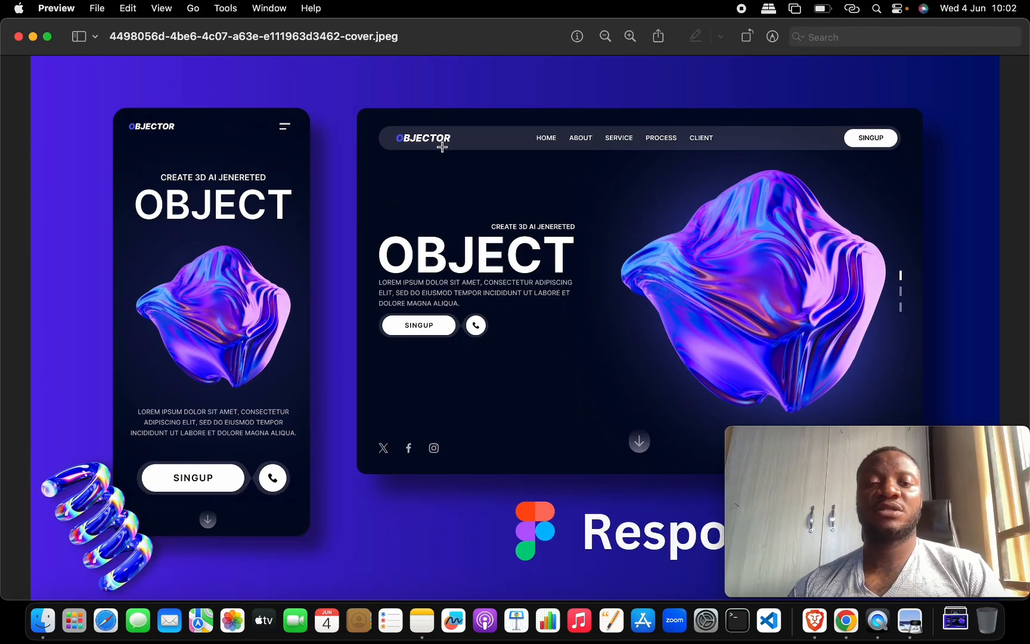
{"action": "key", "text": "ctrl+Up"}
{"action": "left_click", "coordinate": [198, 348]}
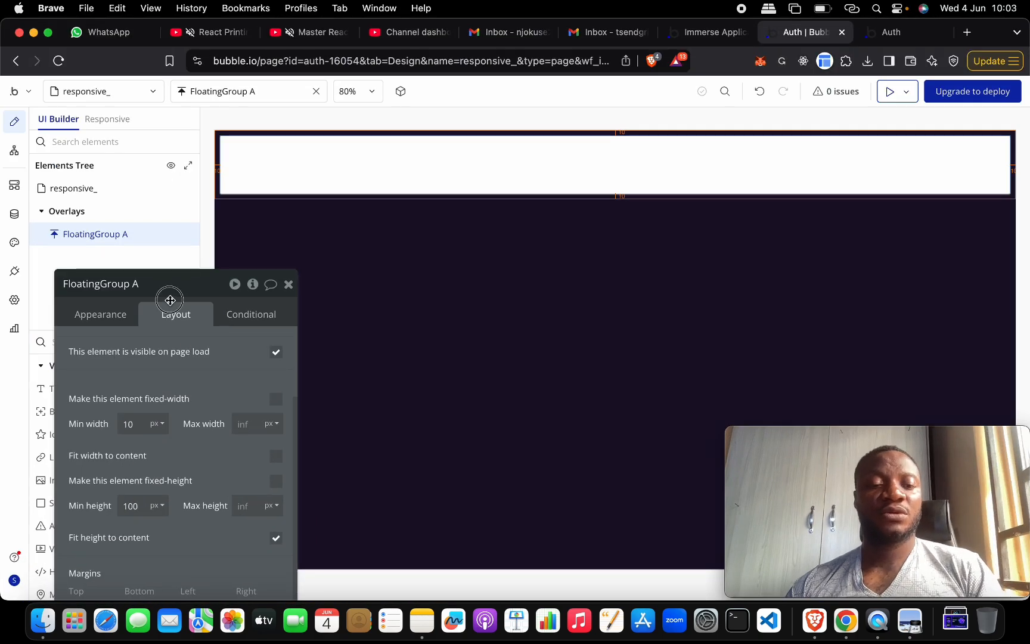
{"action": "left_click_drag", "start_coordinate": [169, 299], "coordinate": [156, 140]}
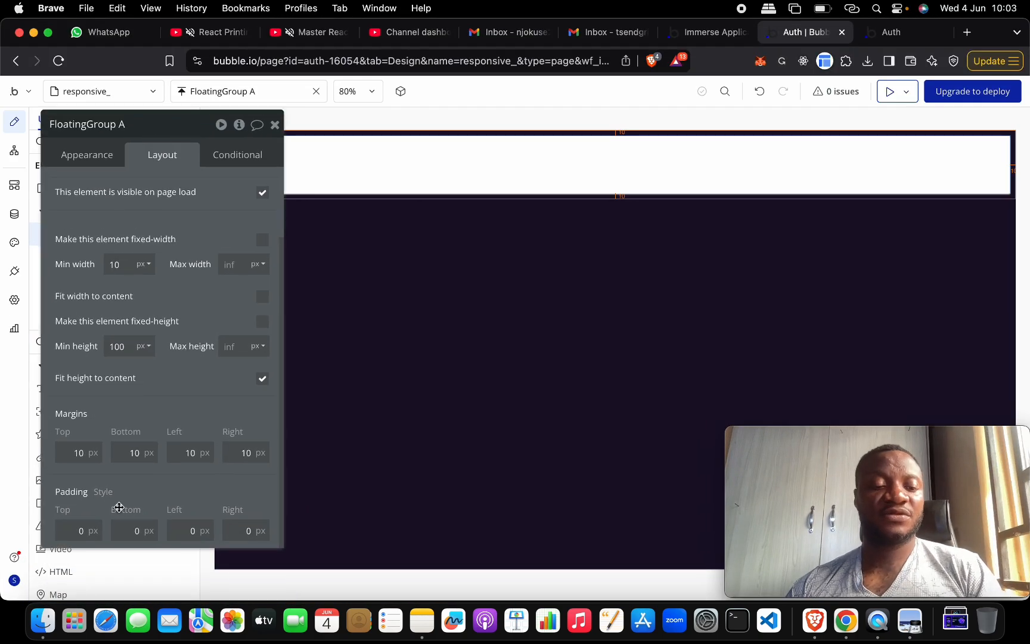
{"action": "double_click", "coordinate": [78, 453]}
{"action": "type", "text": "50"}
{"action": "key", "text": "Tab"}
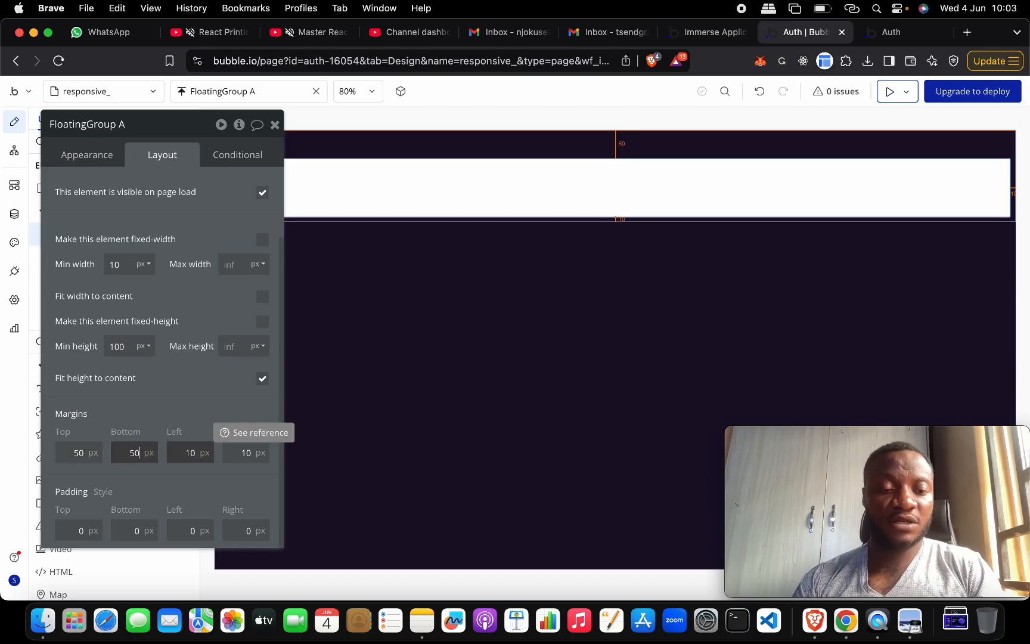
{"action": "type", "text": "50"}
{"action": "key", "text": "Tab"}
{"action": "key", "text": "Tab"}
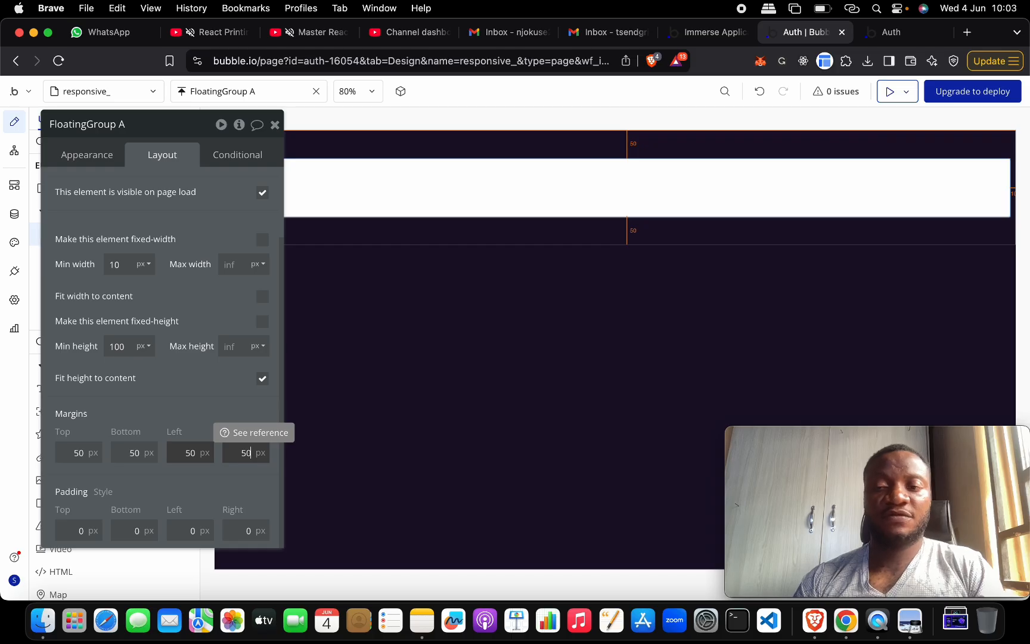
{"action": "left_click", "coordinate": [250, 419]}
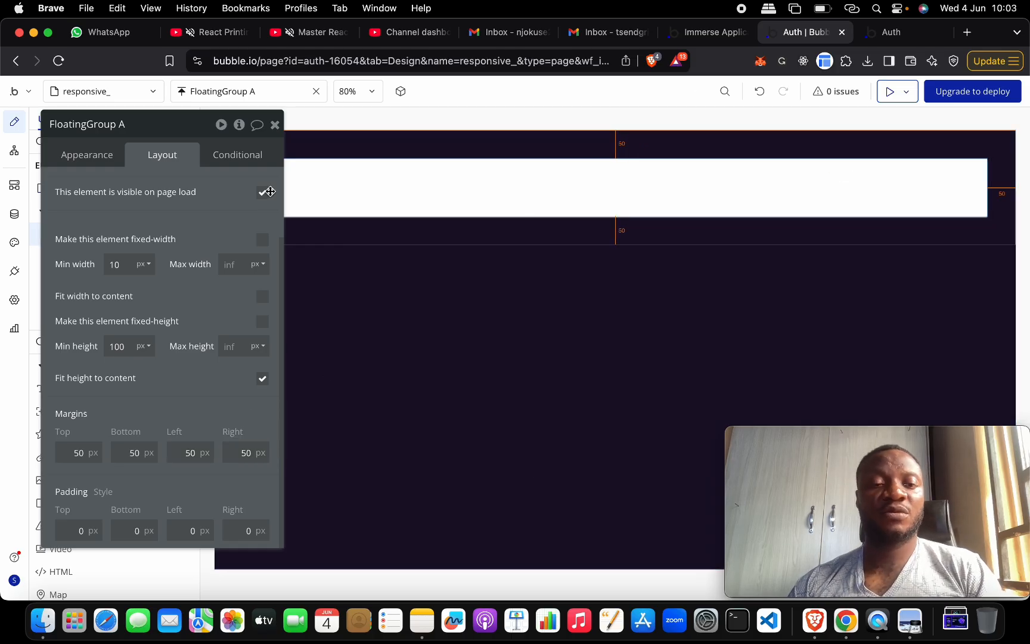
Step: Set the corner roundness of FloatingGroup A to 100 and compare it with the reference navigation bar
{"action": "left_click", "coordinate": [87, 154]}
{"action": "scroll", "coordinate": [190, 389], "scroll_direction": "down", "scroll_amount": 8}
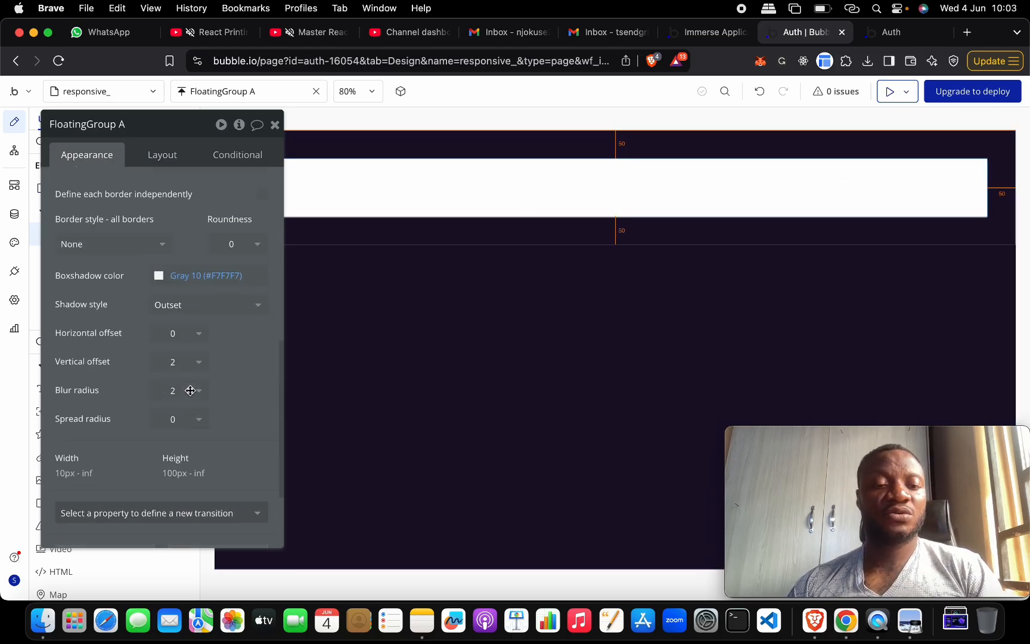
{"action": "scroll", "coordinate": [190, 390], "scroll_direction": "up", "scroll_amount": 2}
{"action": "left_click", "coordinate": [253, 286]}
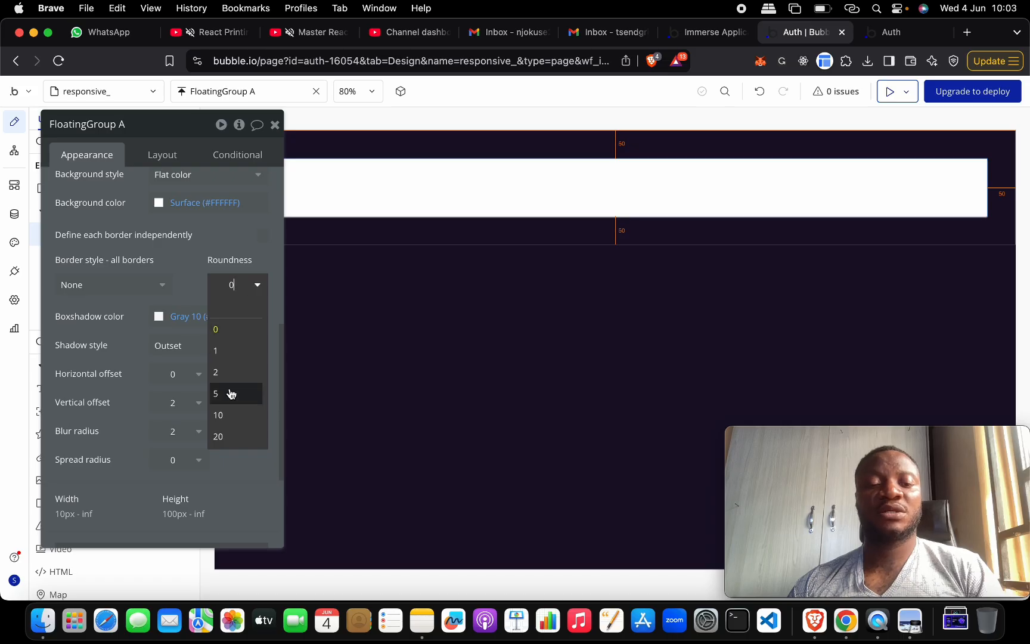
{"action": "left_click", "coordinate": [232, 437]}
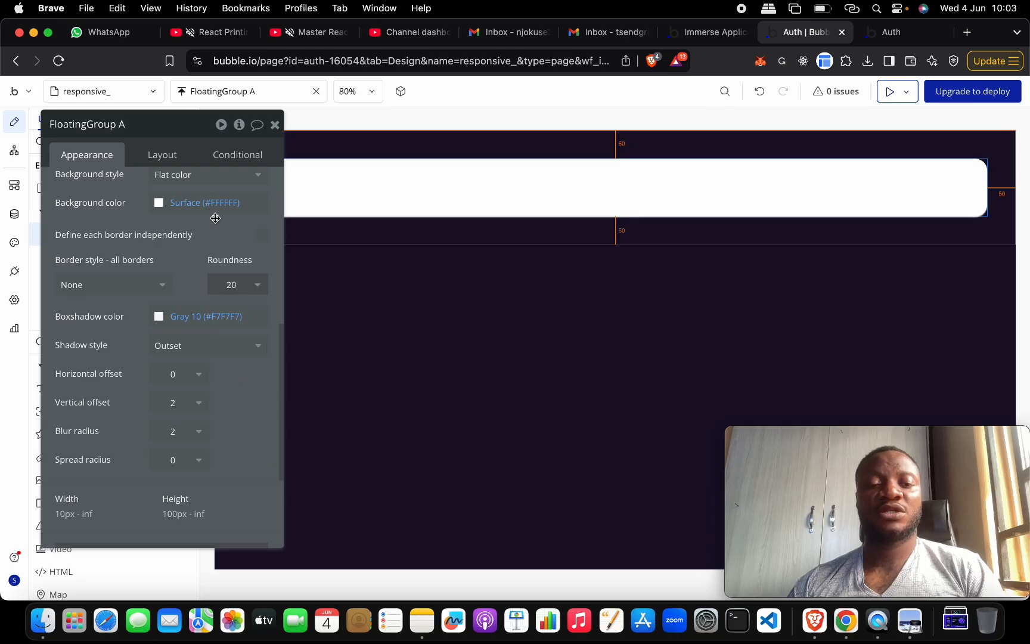
{"action": "double_click", "coordinate": [239, 288]}
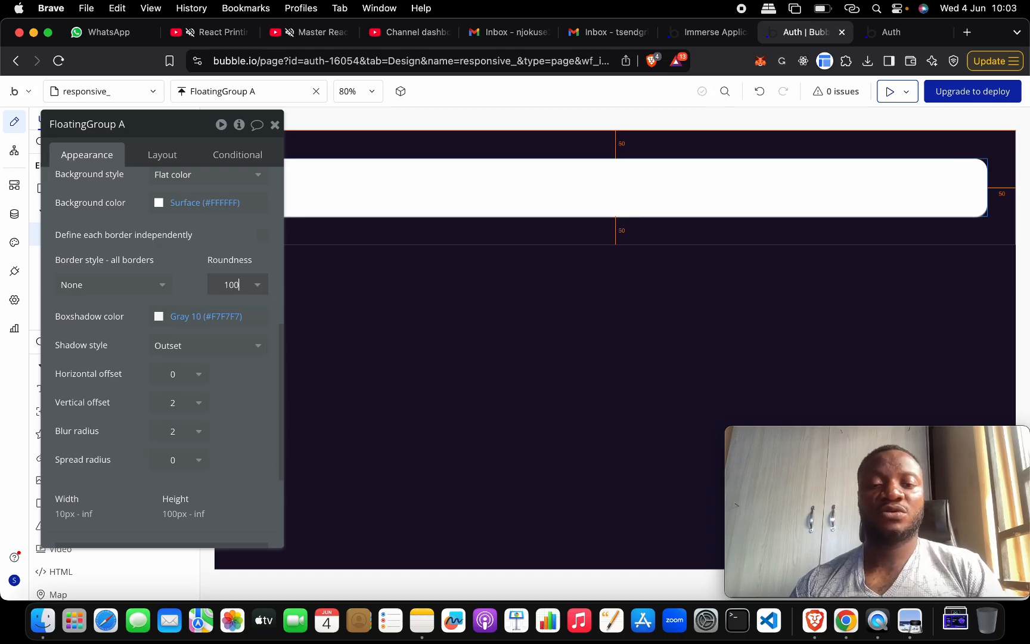
{"action": "key", "text": "ctrl+Up"}
{"action": "left_click", "coordinate": [280, 382]}
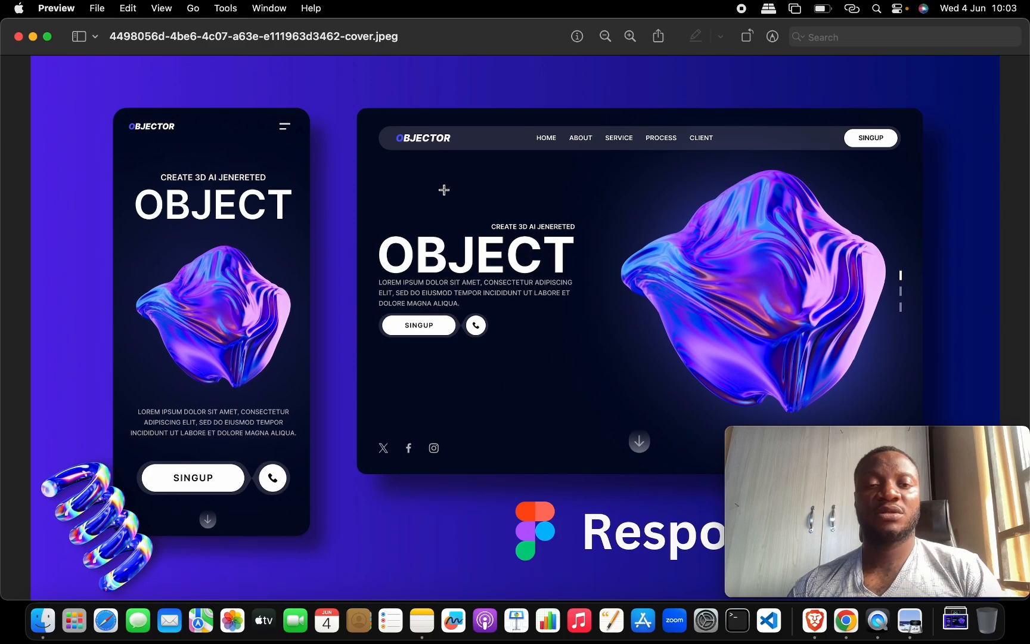
{"action": "key", "text": "ctrl+Up"}
{"action": "left_click", "coordinate": [292, 394]}
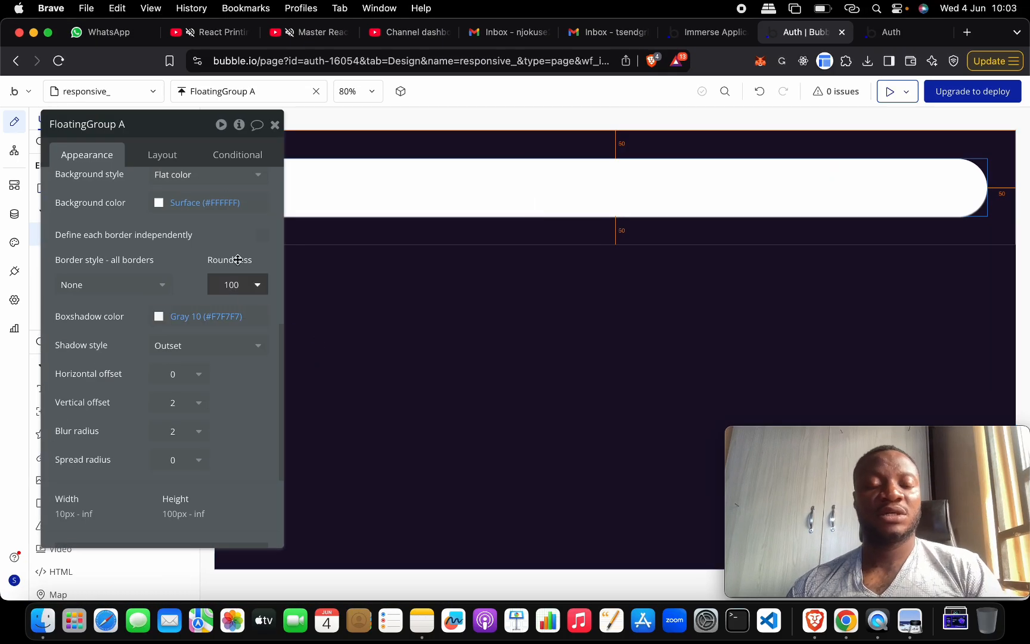
Step: Set the minimum height of FloatingGroup A to 70 px and compare the bar with the reference design
{"action": "left_click", "coordinate": [170, 158]}
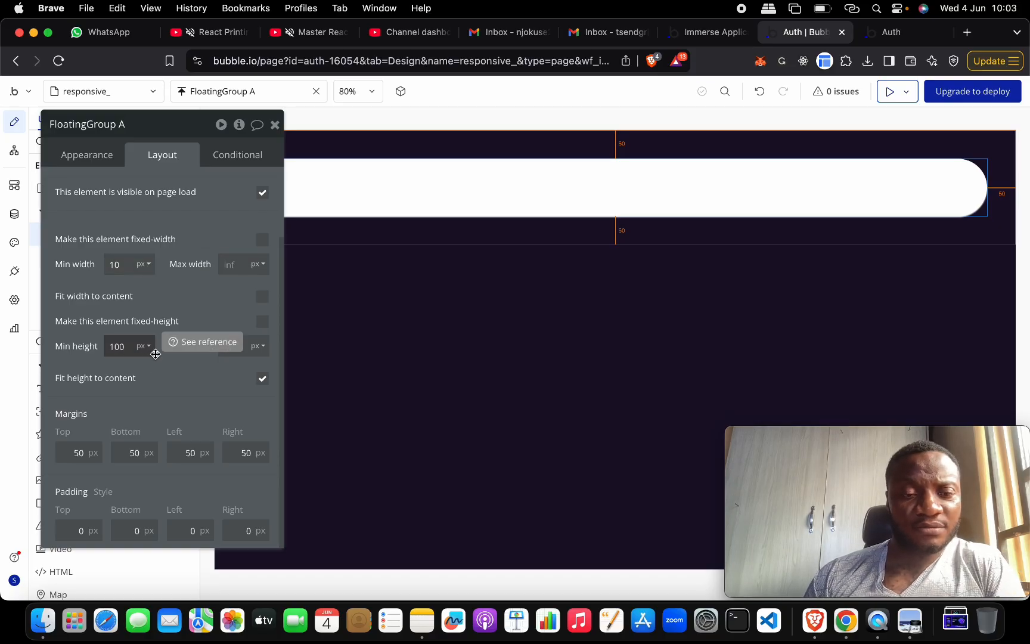
{"action": "left_click", "coordinate": [119, 341]}
{"action": "key", "text": "Return"}
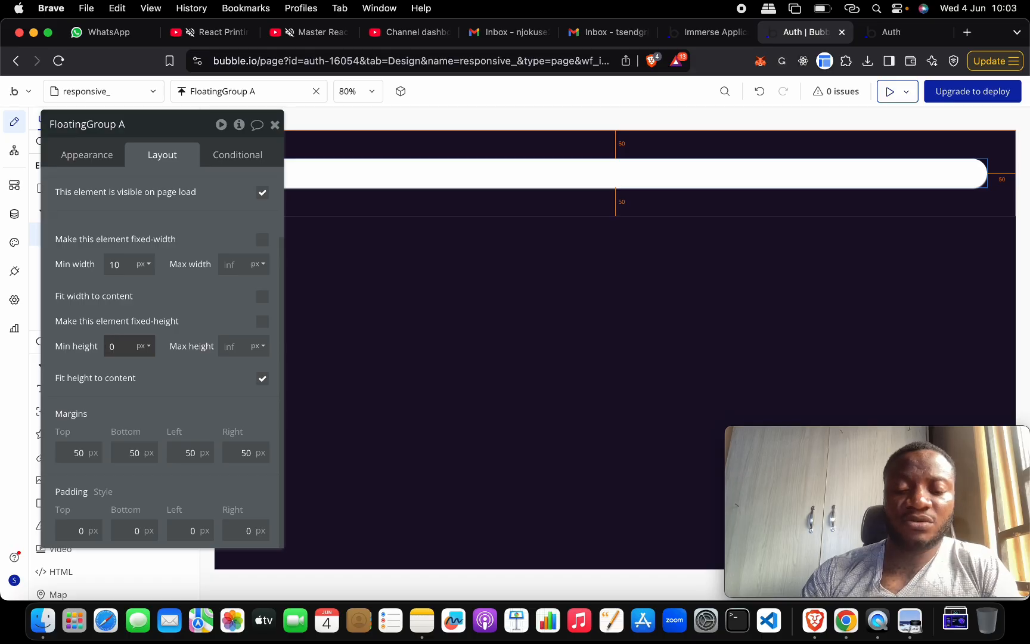
{"action": "key", "text": "Return"}
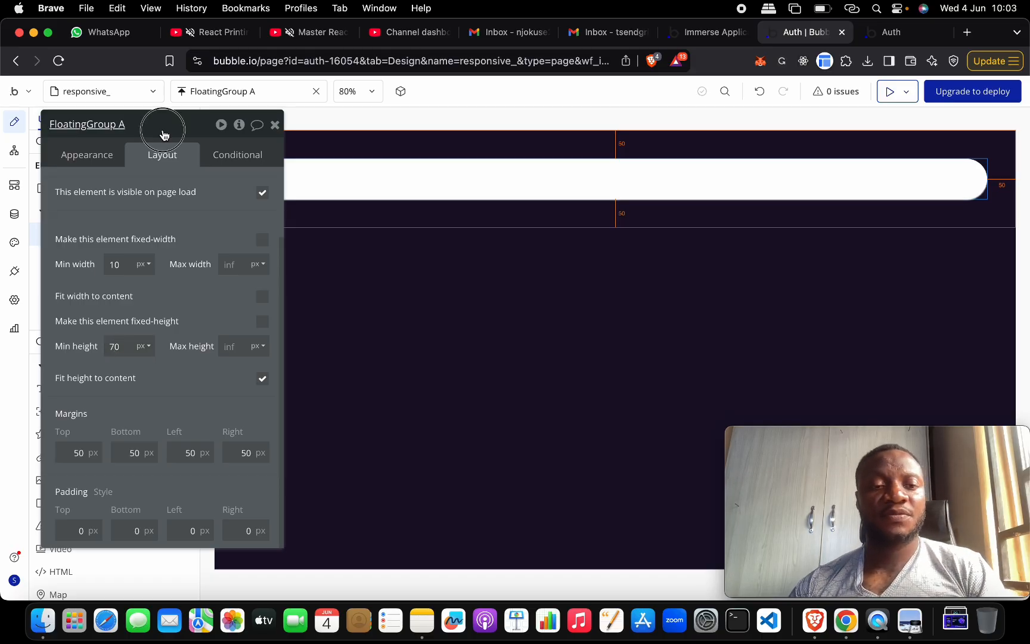
{"action": "left_click_drag", "start_coordinate": [164, 131], "coordinate": [450, 286]}
{"action": "key", "text": "ctrl+Up"}
{"action": "left_click", "coordinate": [395, 435]}
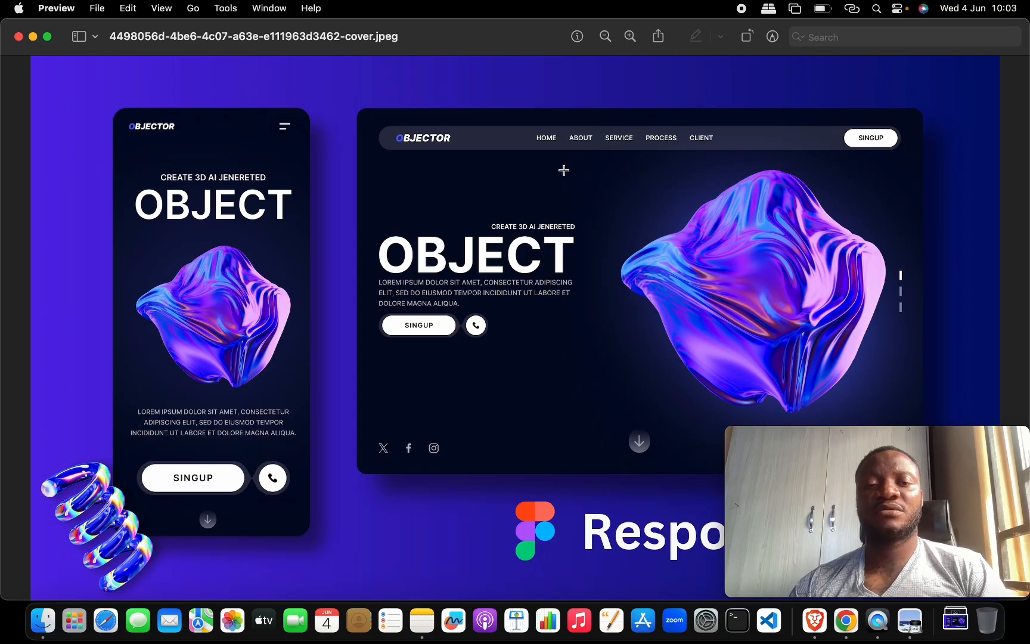
{"action": "key", "text": "ctrl+Up"}
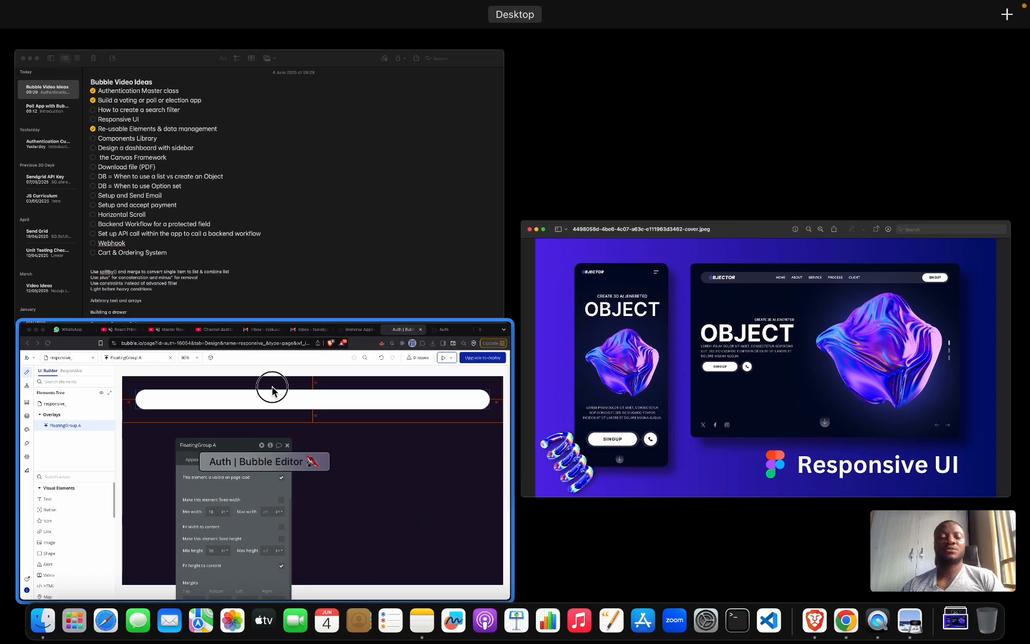
{"action": "left_click", "coordinate": [272, 391]}
Step: Open the background color of the responsive_ page and inspect its hex code
{"action": "left_click_drag", "start_coordinate": [425, 292], "coordinate": [170, 162]}
{"action": "left_click", "coordinate": [95, 170]}
{"action": "scroll", "coordinate": [186, 416], "scroll_direction": "down", "scroll_amount": 5}
{"action": "left_click", "coordinate": [429, 401]}
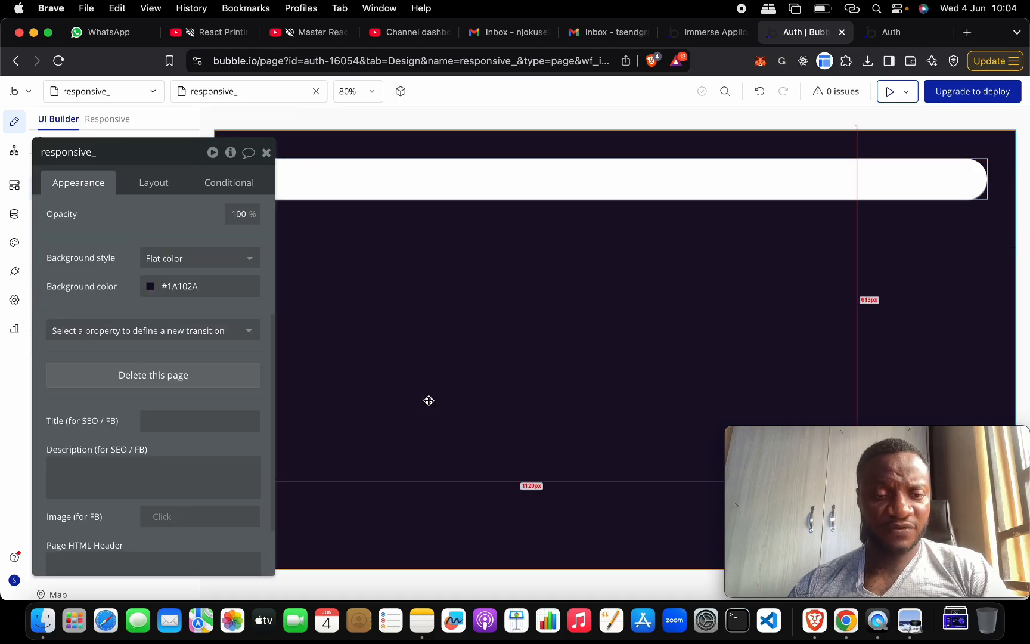
{"action": "left_click", "coordinate": [186, 286]}
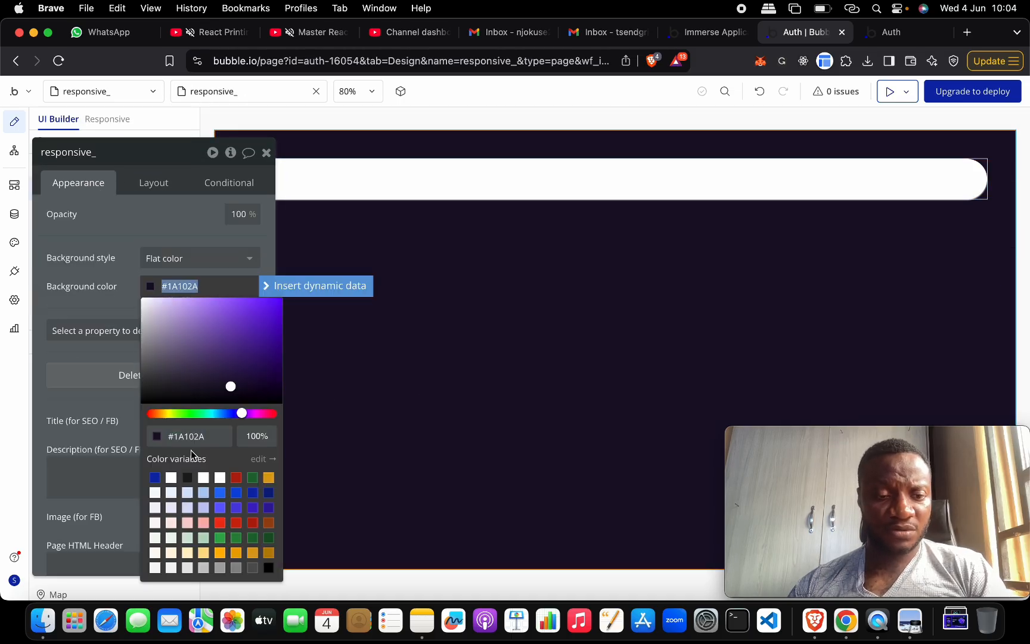
{"action": "left_click_drag", "start_coordinate": [188, 432], "coordinate": [159, 435]}
{"action": "left_click", "coordinate": [215, 432]}
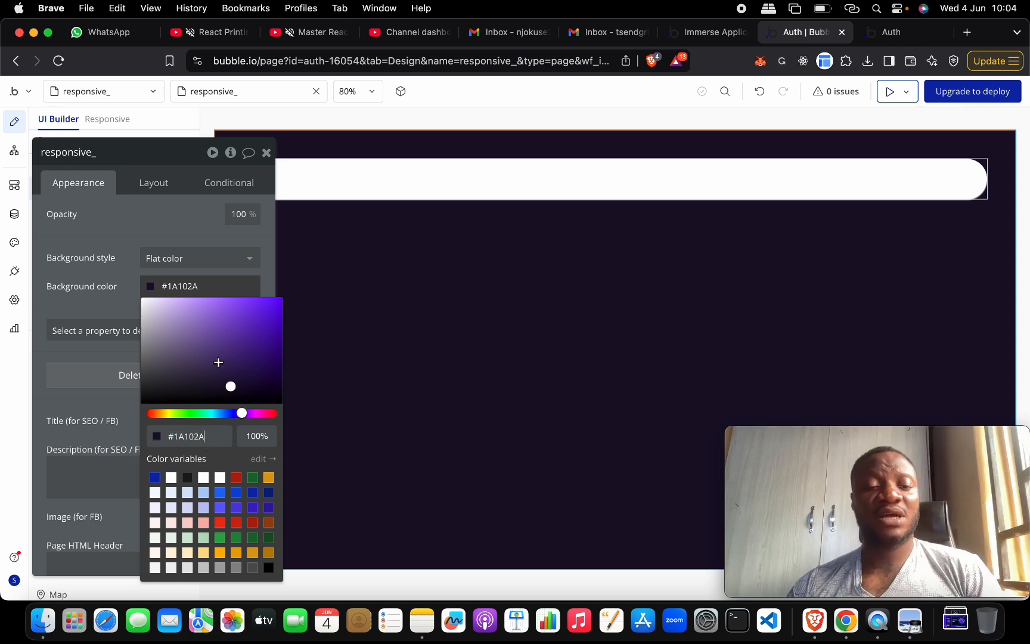
Step: Review the app's color style variables for a dark shade that suits the page background
{"action": "left_click", "coordinate": [14, 214]}
{"action": "left_click", "coordinate": [15, 245]}
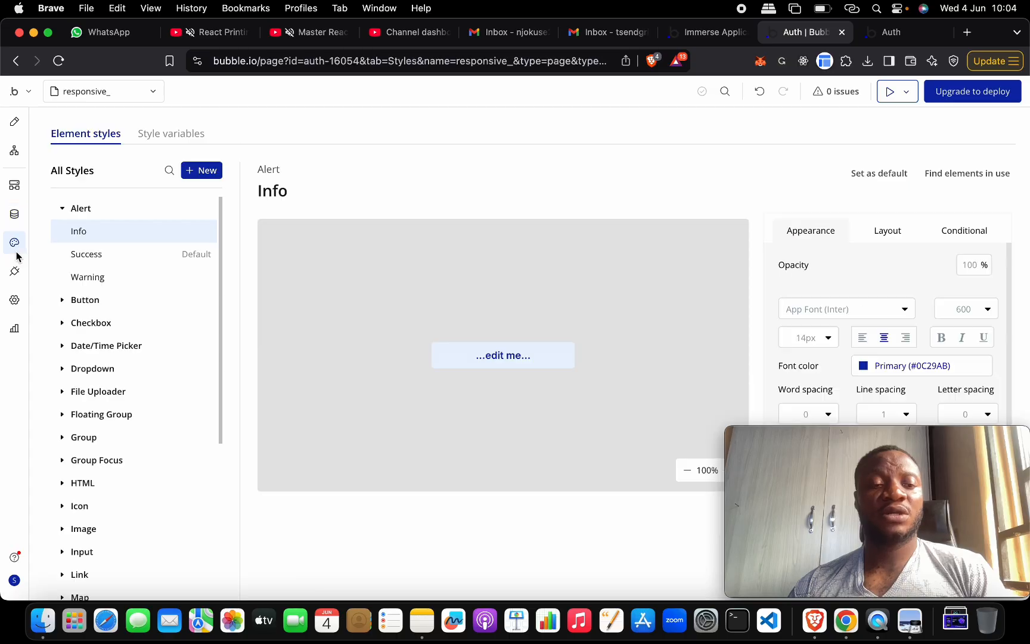
{"action": "left_click", "coordinate": [189, 133]}
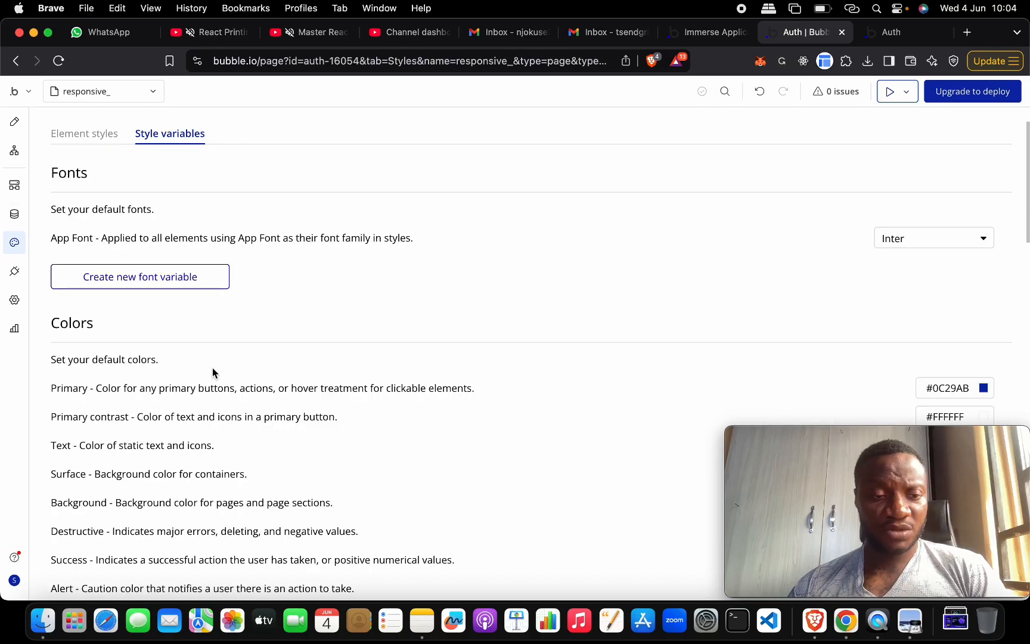
{"action": "scroll", "coordinate": [226, 442], "scroll_direction": "down", "scroll_amount": 15}
{"action": "mouse_move", "coordinate": [844, 444]}
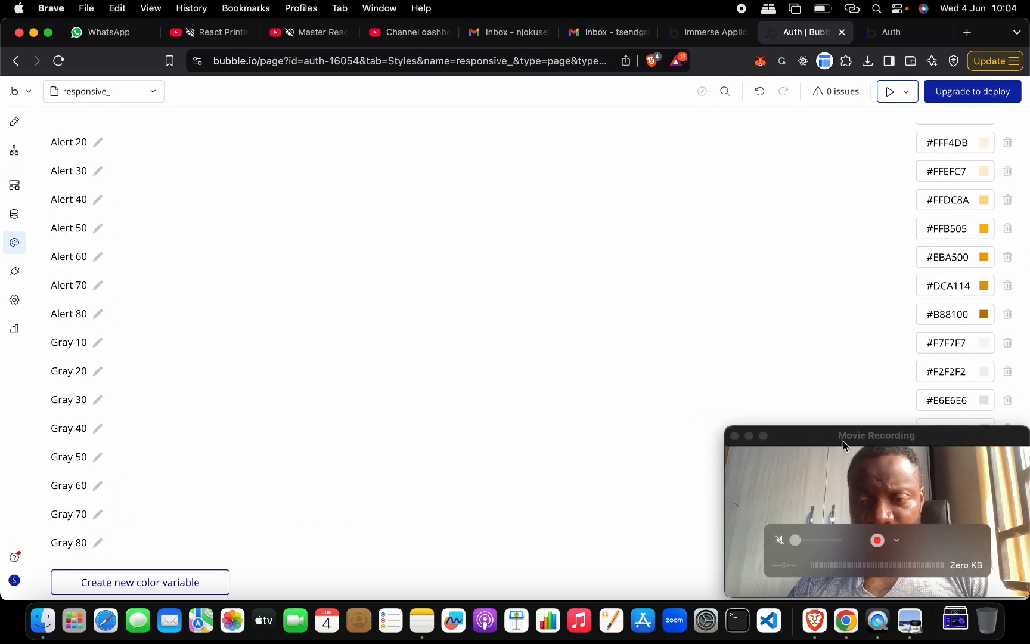
{"action": "left_click_drag", "start_coordinate": [844, 444], "coordinate": [494, 439]}
{"action": "scroll", "coordinate": [738, 284], "scroll_direction": "up", "scroll_amount": 6}
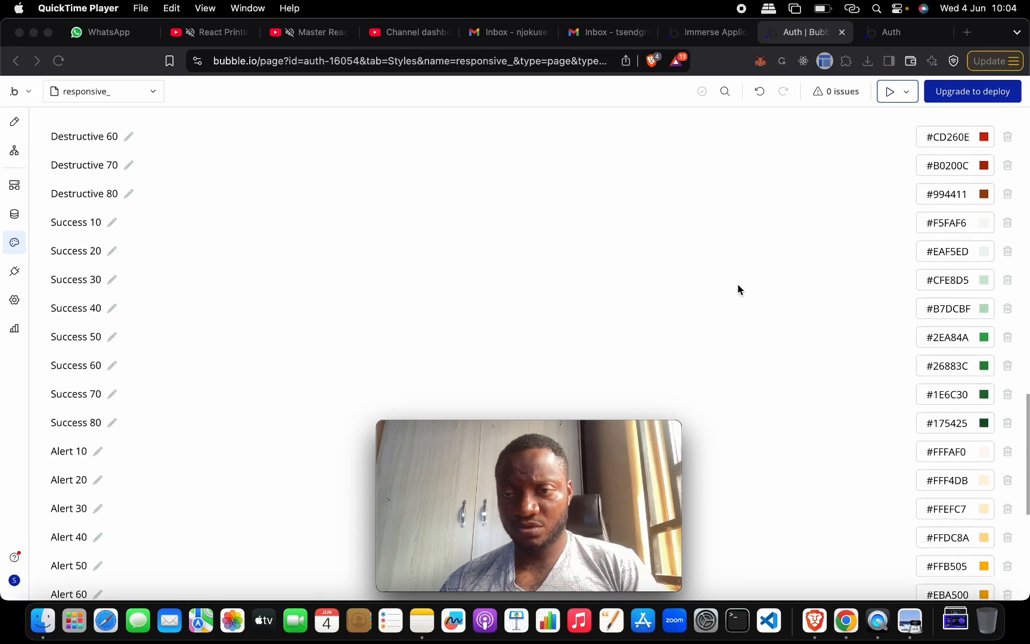
{"action": "scroll", "coordinate": [738, 284], "scroll_direction": "up", "scroll_amount": 10}
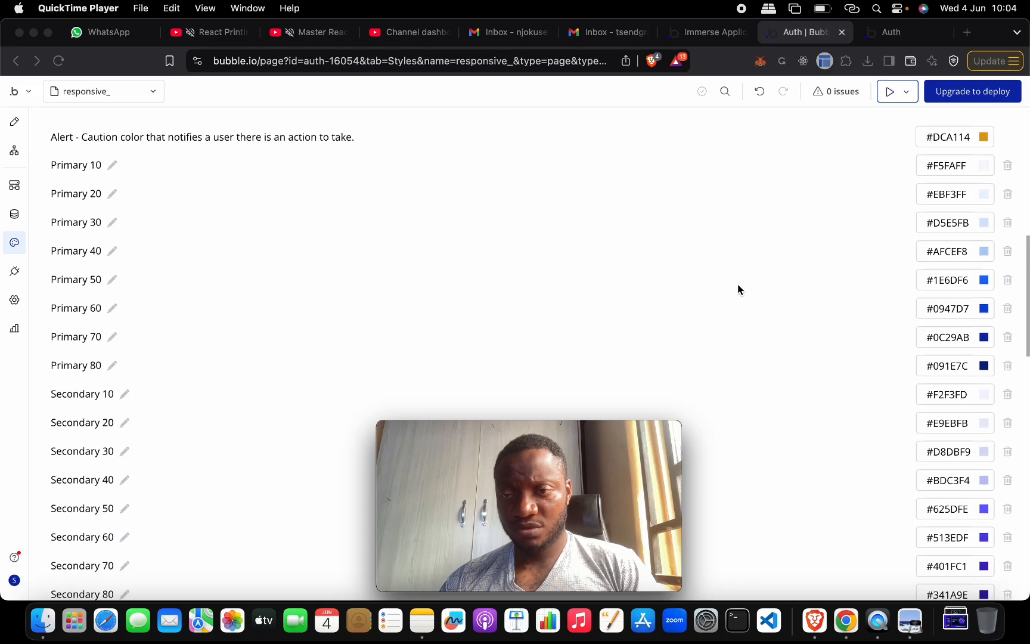
{"action": "scroll", "coordinate": [737, 285], "scroll_direction": "up", "scroll_amount": 4}
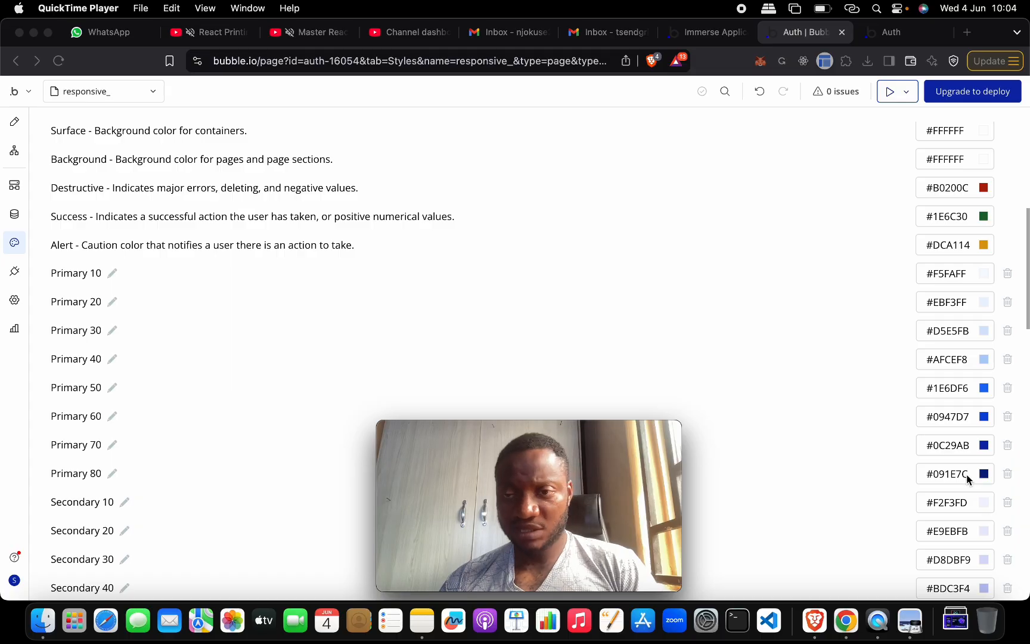
{"action": "scroll", "coordinate": [967, 477], "scroll_direction": "up", "scroll_amount": 10}
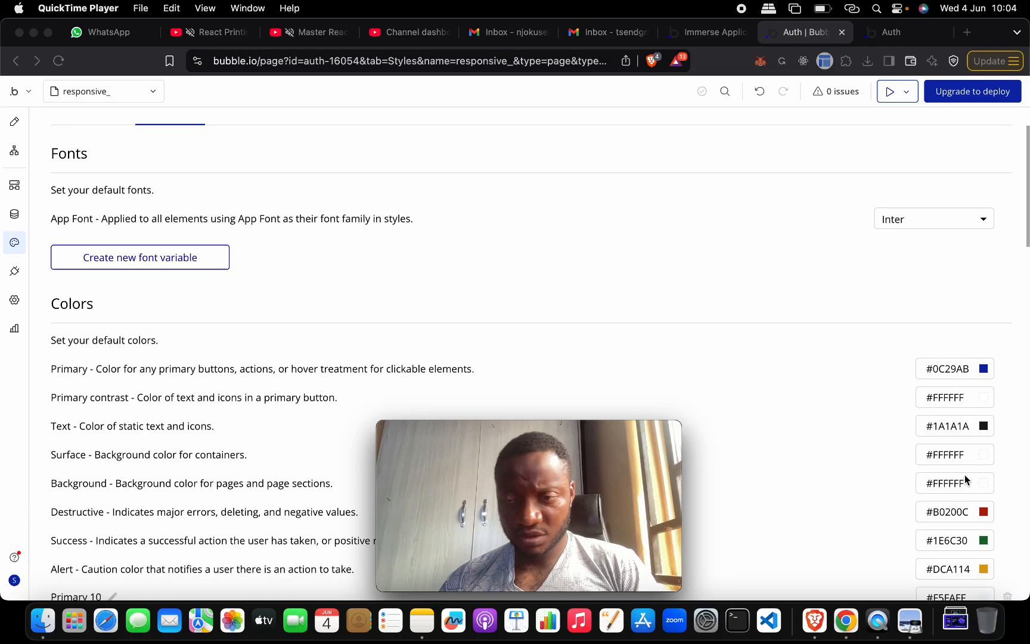
{"action": "scroll", "coordinate": [966, 475], "scroll_direction": "down", "scroll_amount": 10}
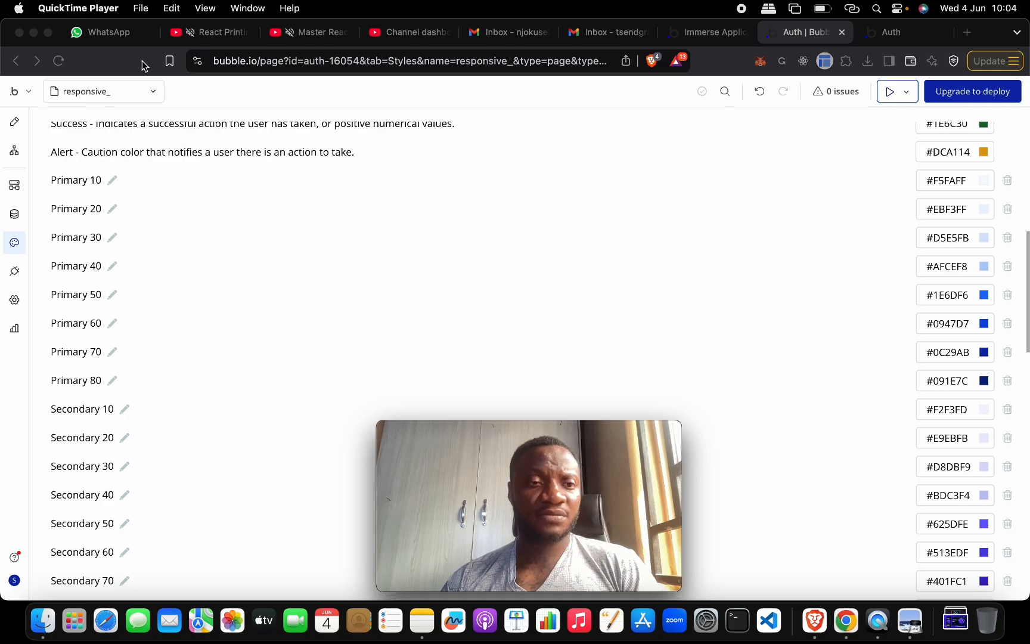
{"action": "left_click", "coordinate": [14, 121]}
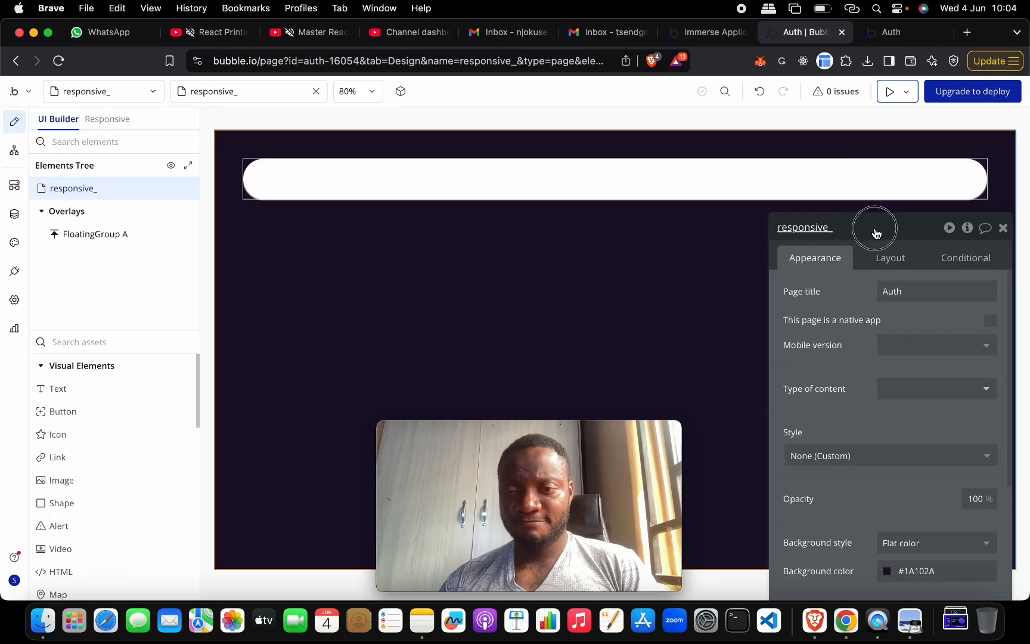
Step: Set the background color of the responsive_ page to the Primary 80 color variable, trying Secondary 80 for comparison
{"action": "left_click_drag", "start_coordinate": [874, 230], "coordinate": [810, 133]}
{"action": "left_click", "coordinate": [822, 475]}
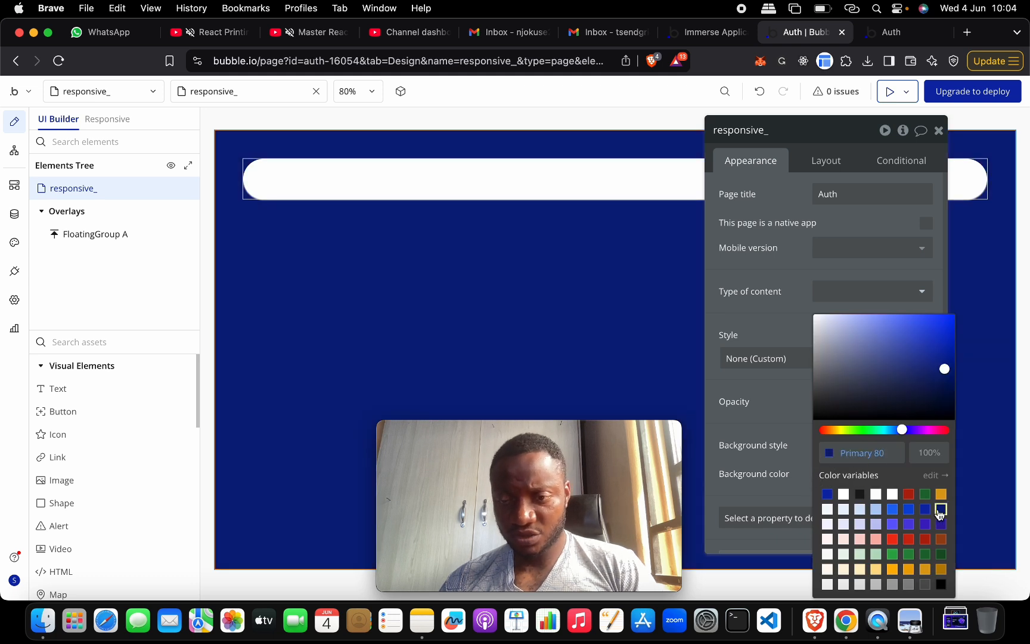
{"action": "left_click", "coordinate": [942, 525]}
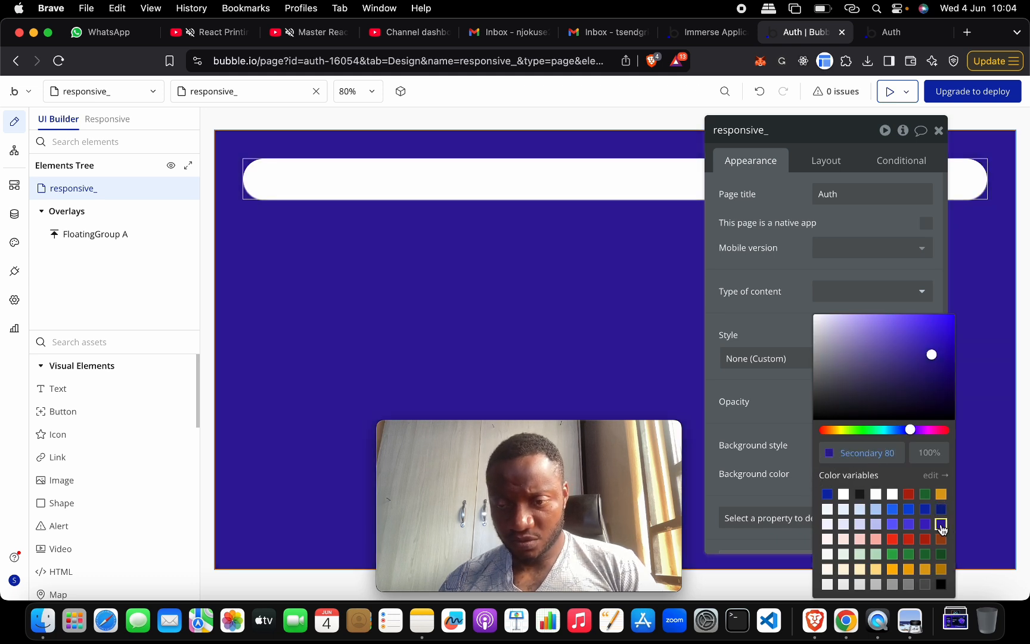
{"action": "left_click", "coordinate": [940, 510]}
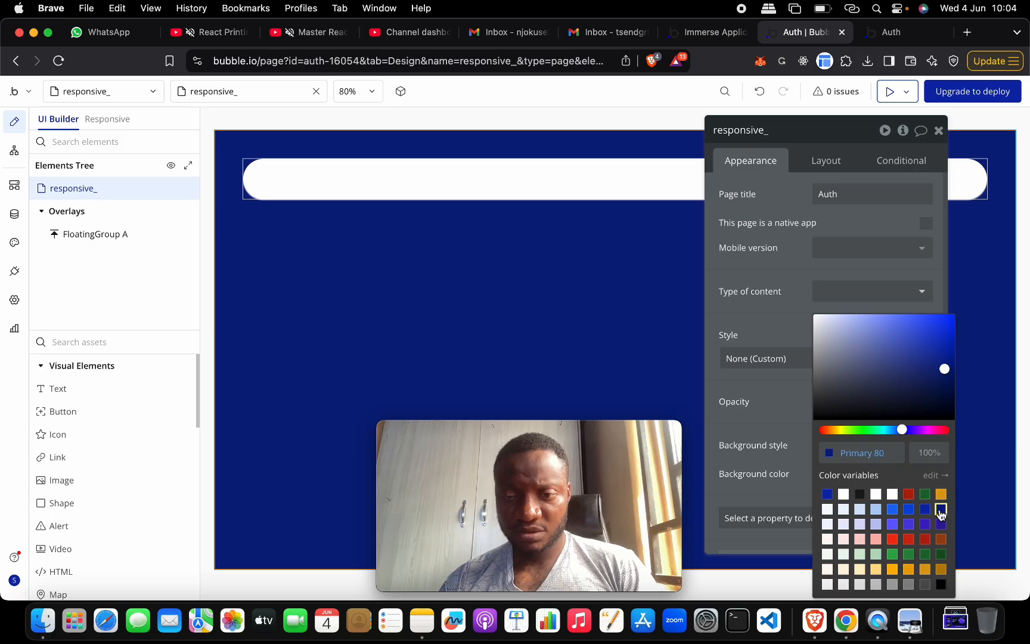
{"action": "left_click", "coordinate": [940, 131]}
{"action": "left_click", "coordinate": [940, 131]}
Step: Set the background color of FloatingGroup A to the Primary 80 color variable at 10% opacity
{"action": "double_click", "coordinate": [683, 188]}
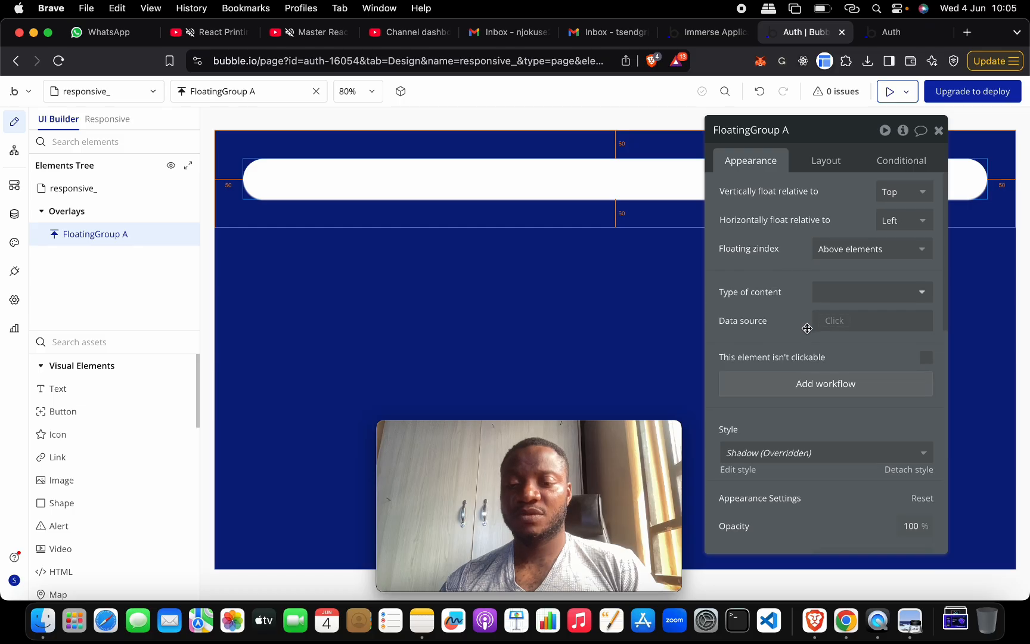
{"action": "scroll", "coordinate": [820, 304], "scroll_direction": "down", "scroll_amount": 6}
{"action": "scroll", "coordinate": [824, 295], "scroll_direction": "up", "scroll_amount": 2}
{"action": "left_click", "coordinate": [824, 304]}
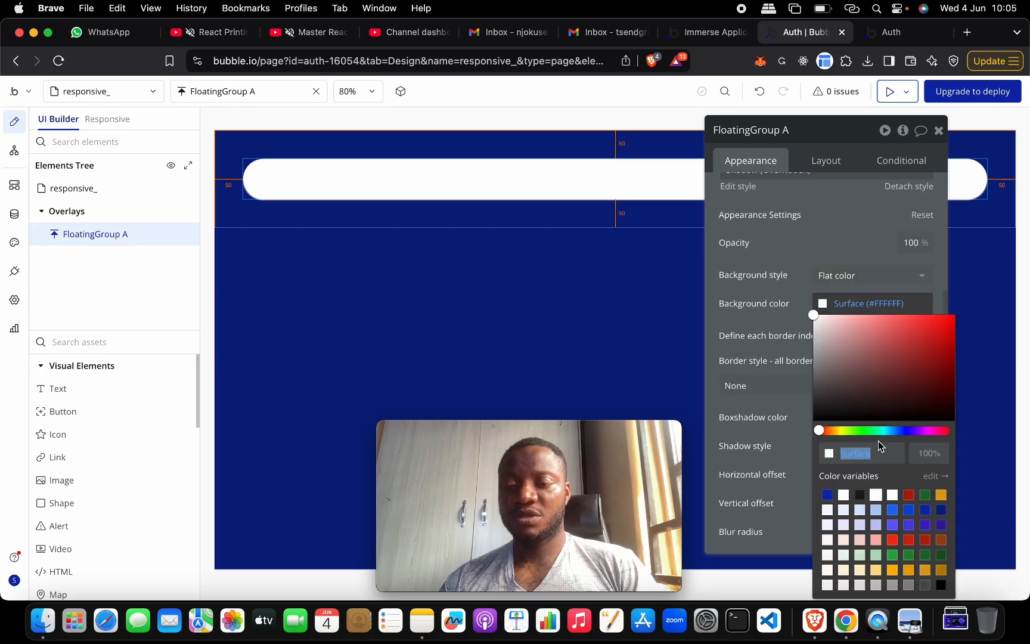
{"action": "left_click", "coordinate": [941, 510]}
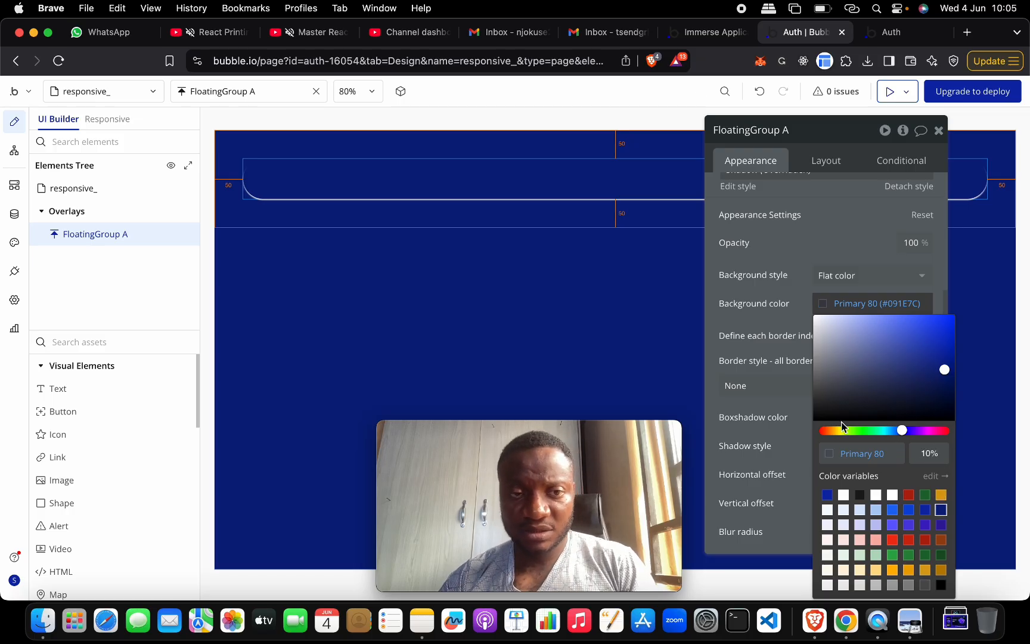
{"action": "left_click", "coordinate": [803, 449]}
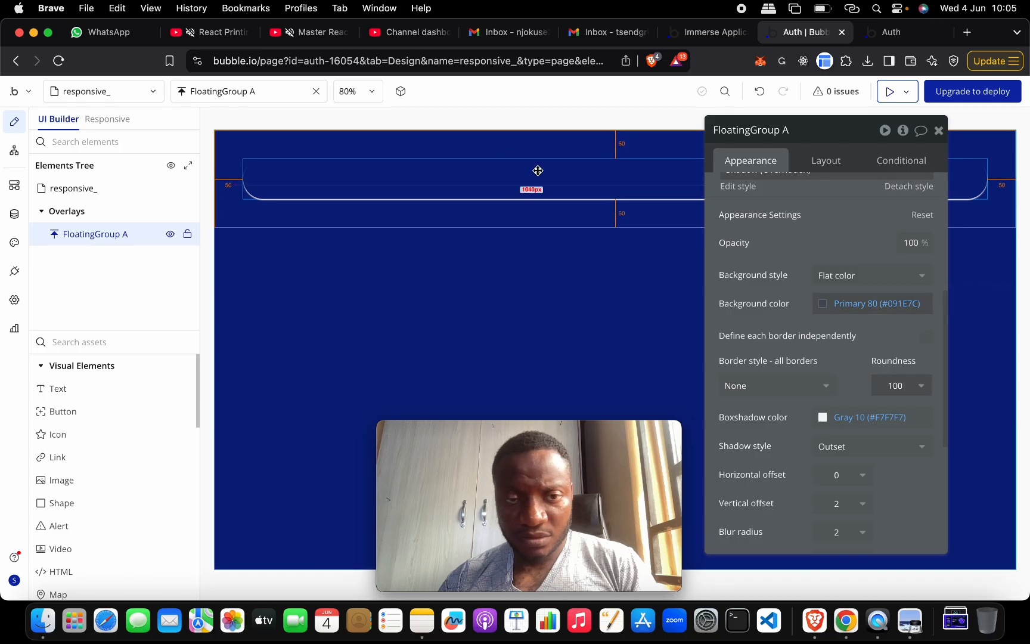
{"action": "left_click", "coordinate": [830, 303]}
{"action": "left_click", "coordinate": [793, 301]}
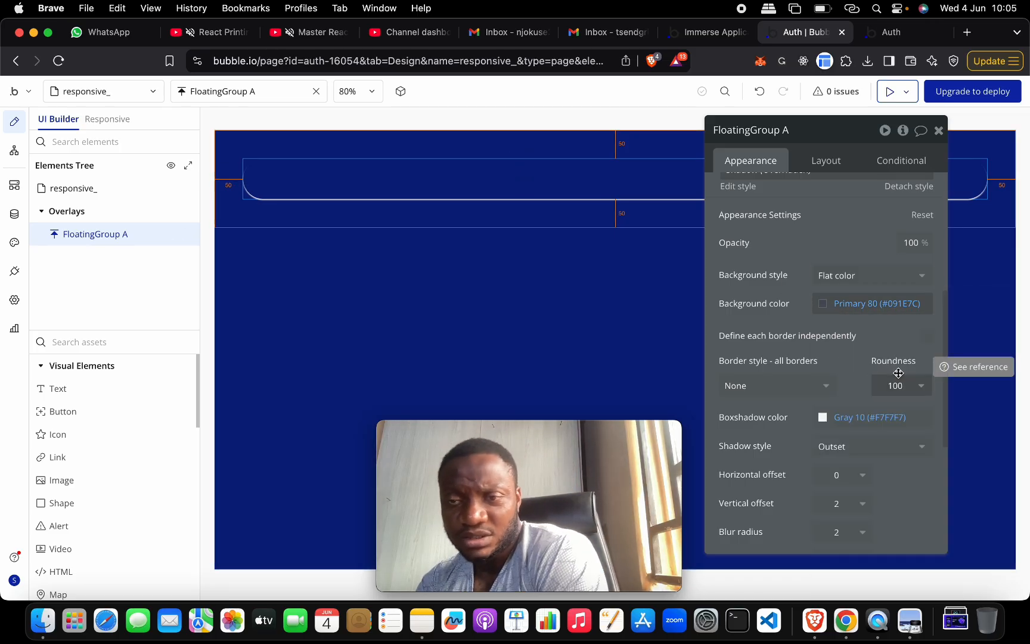
Step: Remove the box shadow from FloatingGroup A by setting its shadow style to None, and inspect the bar against the page
{"action": "scroll", "coordinate": [844, 425], "scroll_direction": "down", "scroll_amount": 2}
{"action": "left_click", "coordinate": [846, 398]}
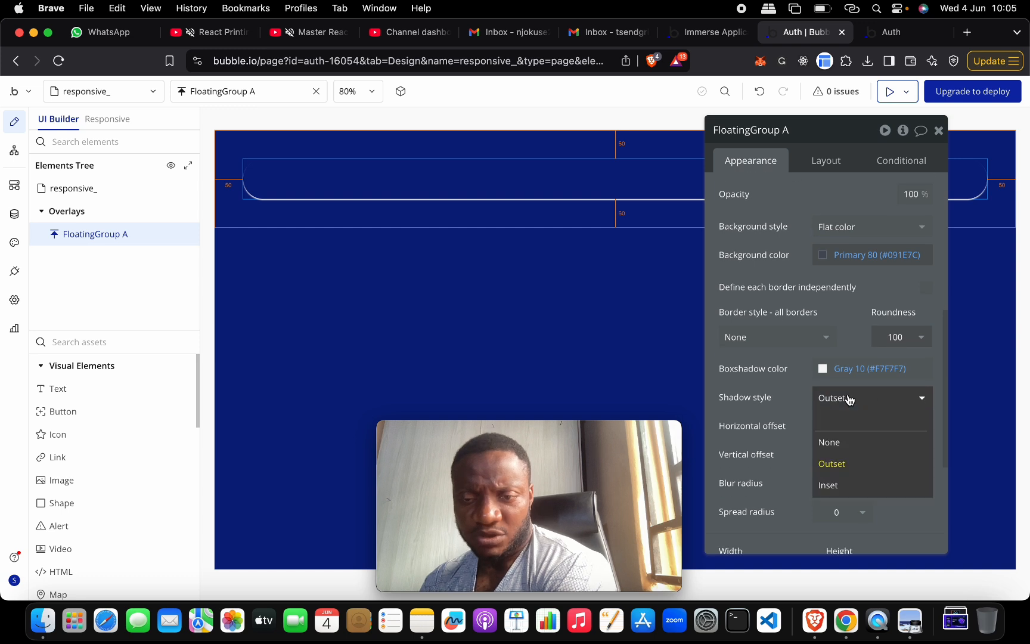
{"action": "left_click", "coordinate": [841, 441]}
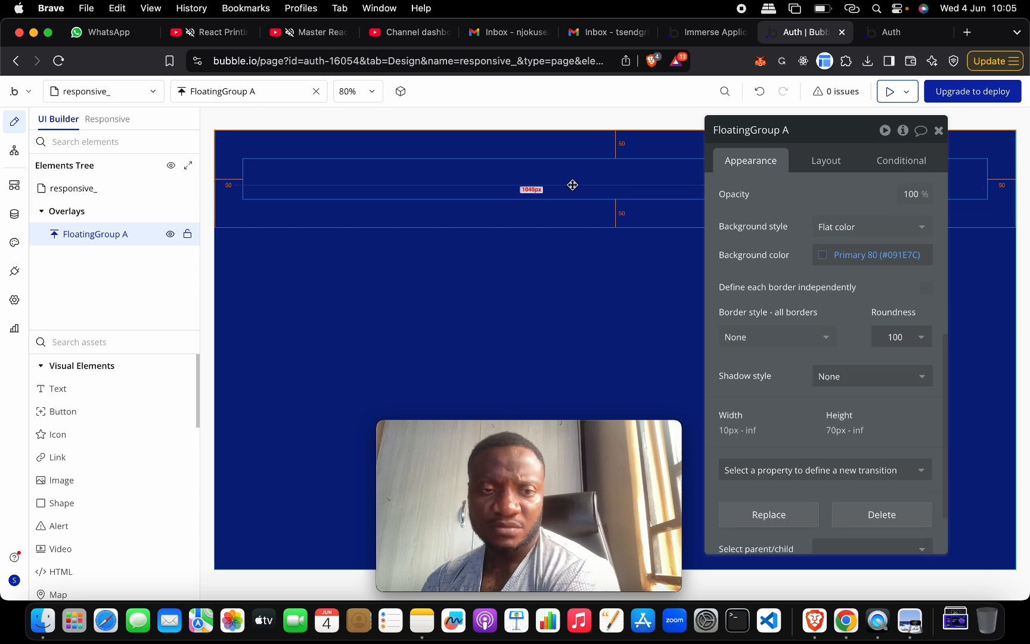
{"action": "left_click", "coordinate": [564, 276]}
{"action": "left_click", "coordinate": [540, 184]}
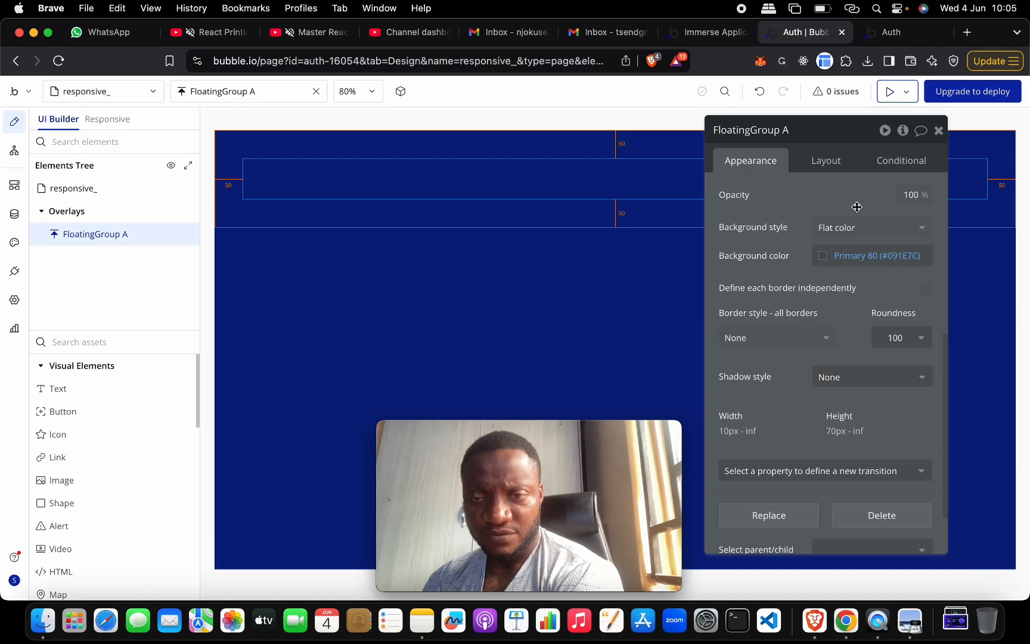
Step: Set the opacity of FloatingGroup A's background color to 50% and check the bar against the page background
{"action": "scroll", "coordinate": [857, 206], "scroll_direction": "up", "scroll_amount": 5}
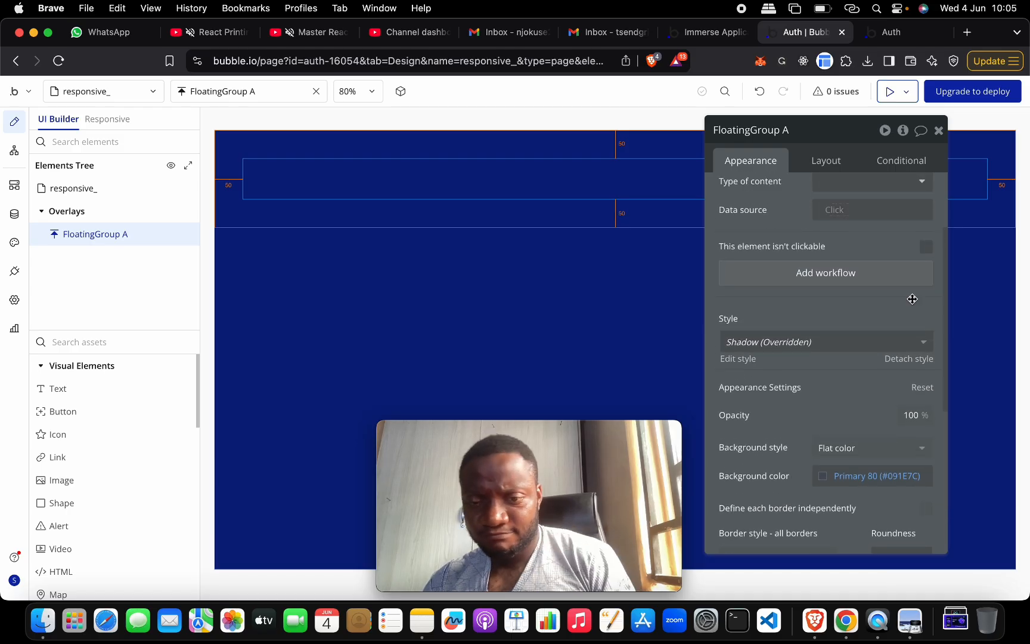
{"action": "scroll", "coordinate": [913, 301], "scroll_direction": "down", "scroll_amount": 5}
{"action": "scroll", "coordinate": [913, 303], "scroll_direction": "down", "scroll_amount": 1}
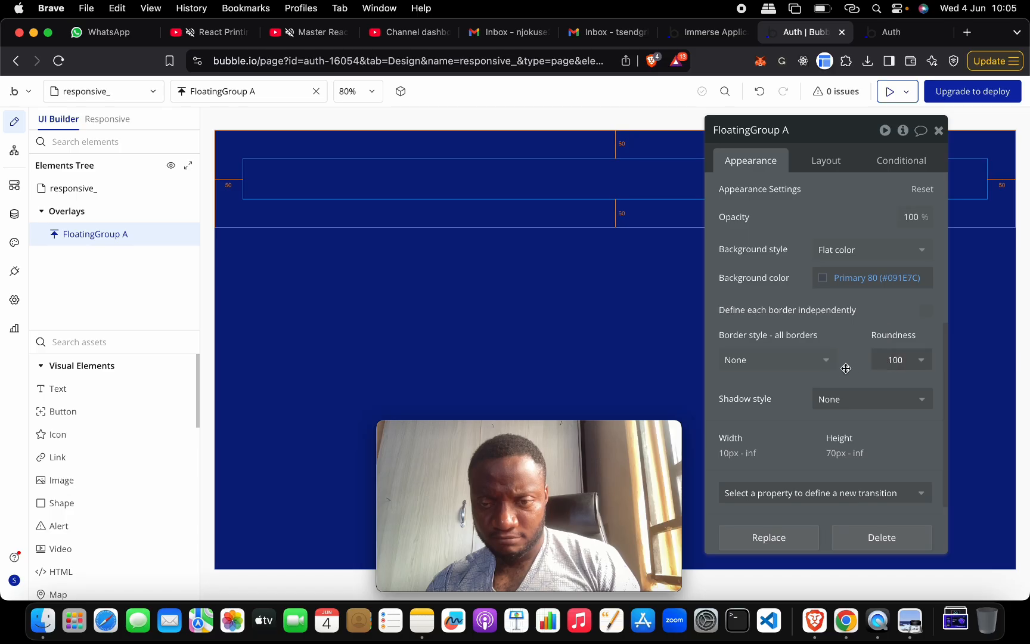
{"action": "scroll", "coordinate": [835, 385], "scroll_direction": "down", "scroll_amount": 3}
{"action": "scroll", "coordinate": [835, 390], "scroll_direction": "up", "scroll_amount": 7}
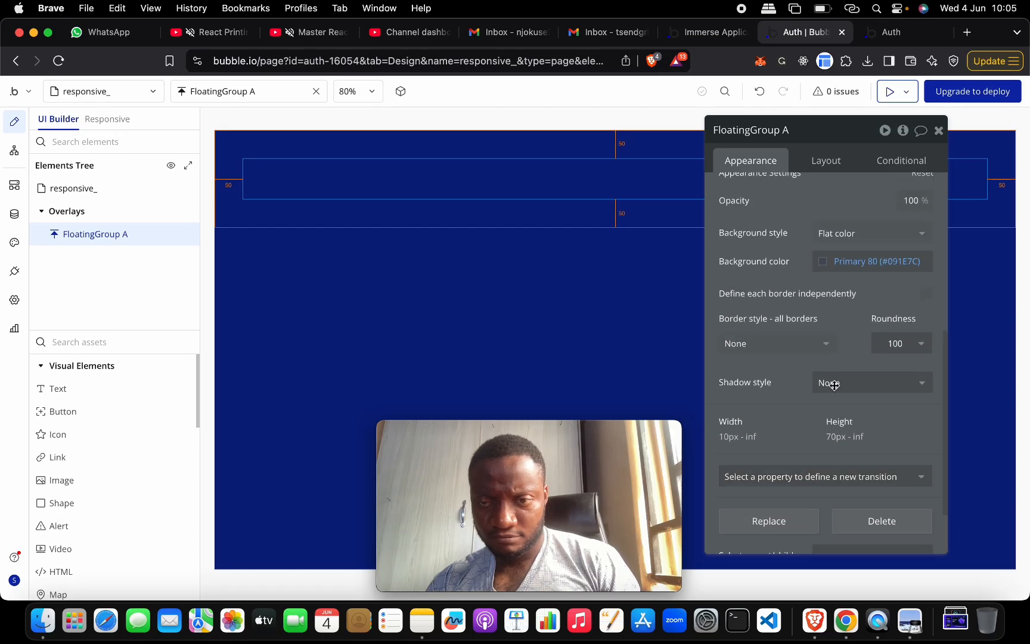
{"action": "left_click", "coordinate": [835, 398]}
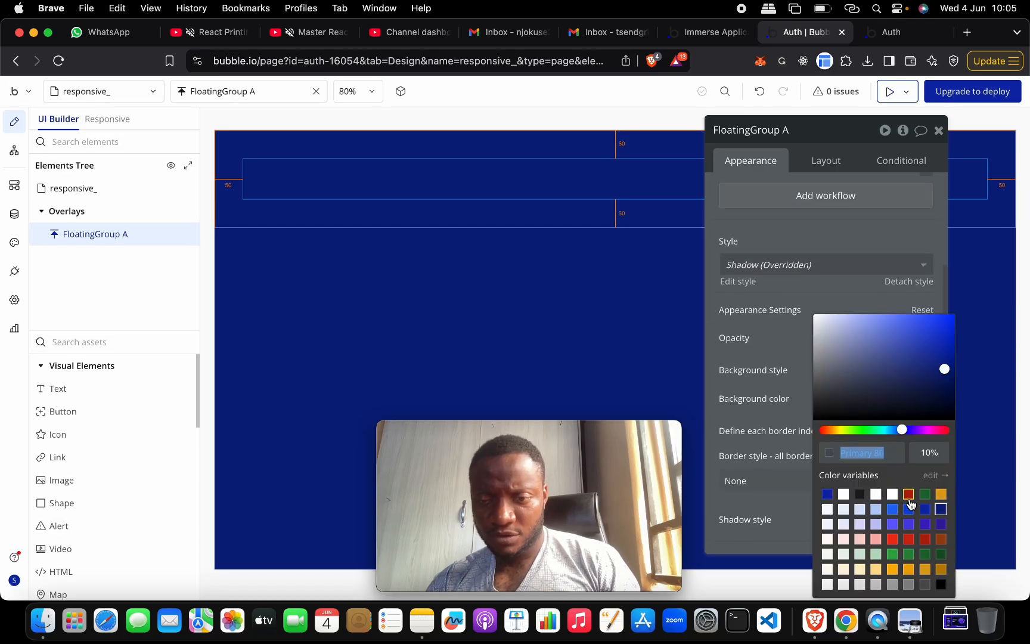
{"action": "left_click", "coordinate": [898, 469]}
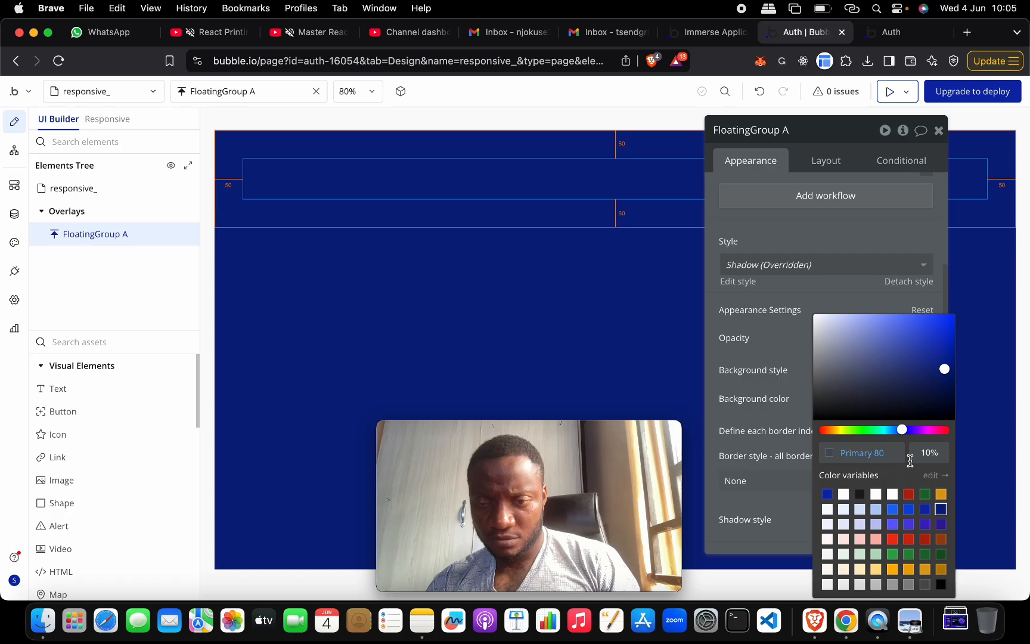
{"action": "double_click", "coordinate": [928, 453]}
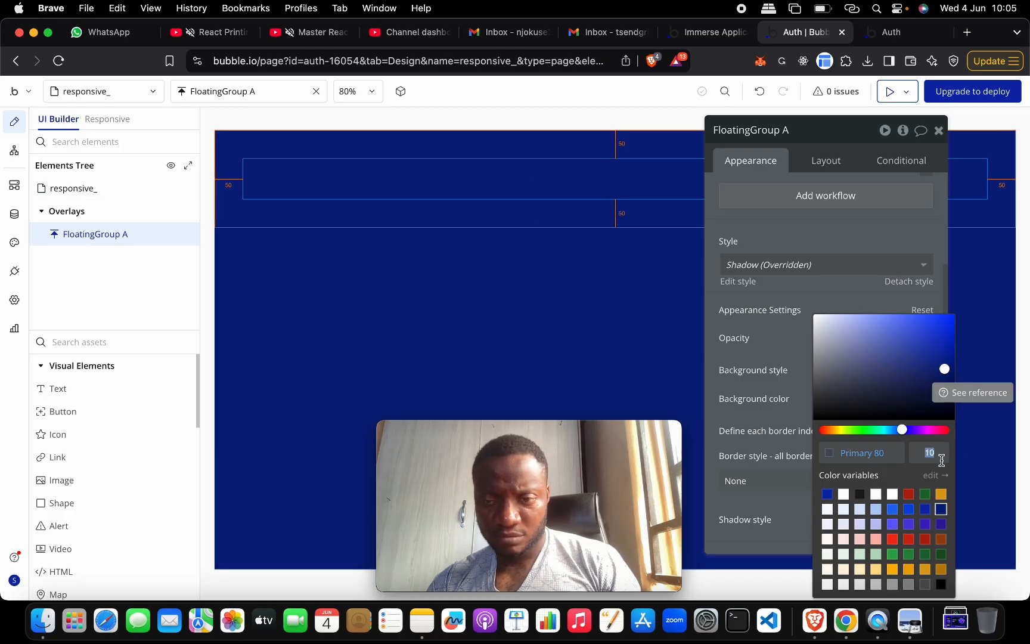
{"action": "type", "text": "50"}
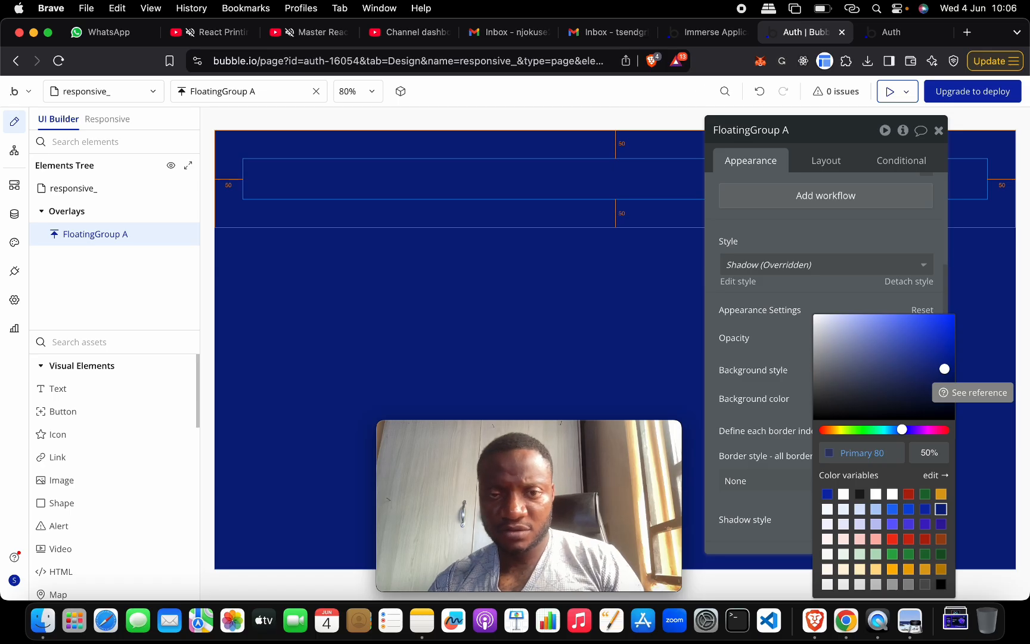
{"action": "left_click", "coordinate": [593, 363]}
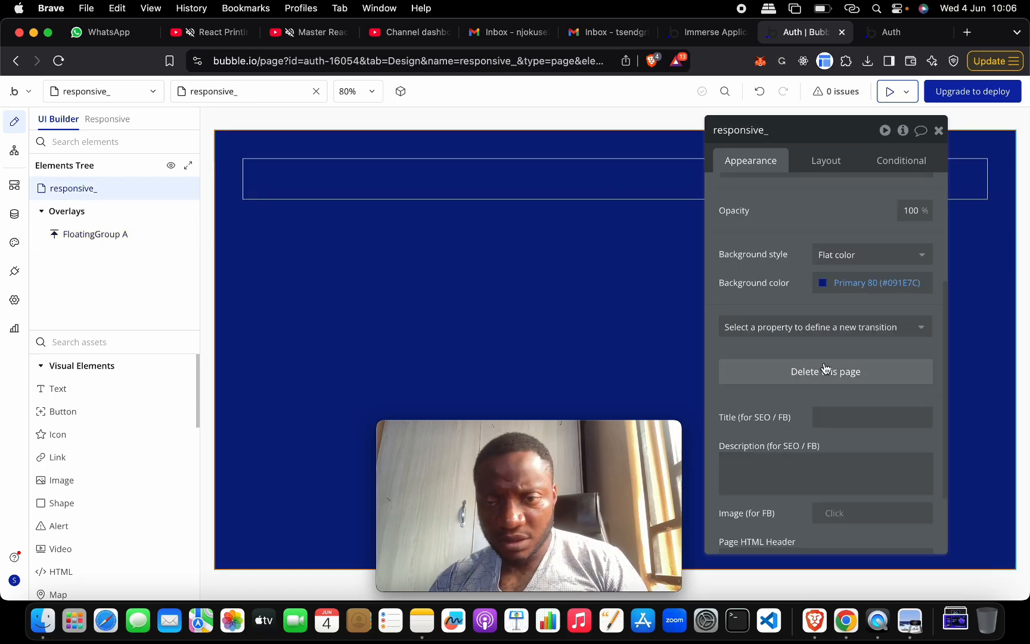
{"action": "left_click", "coordinate": [678, 187]}
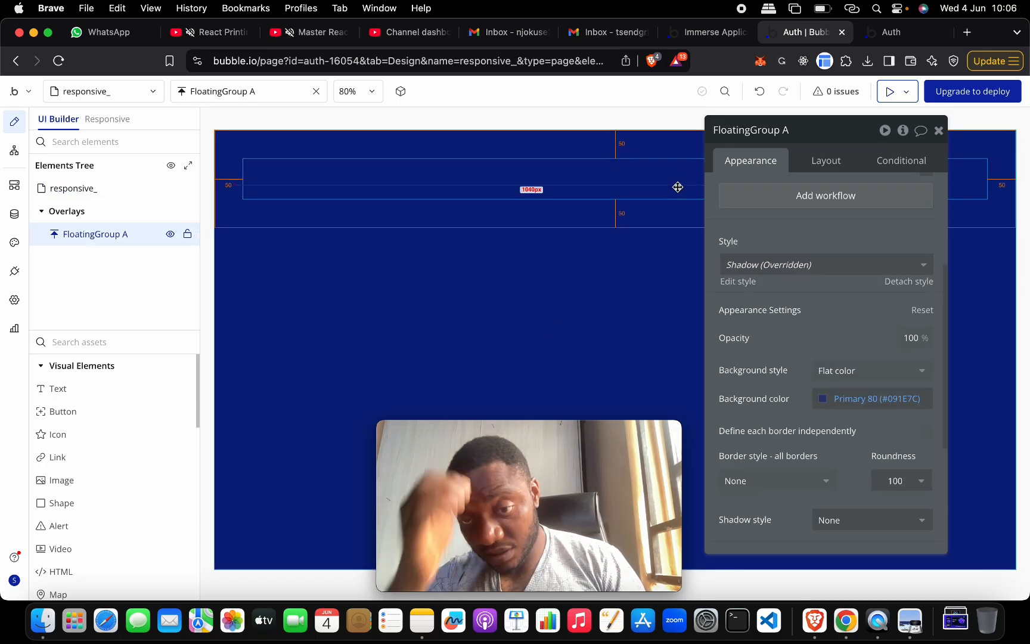
Step: Try the Destructive and Gray 60 color variables on FloatingGroup A, and set its background to Primary 80 at 90% opacity
{"action": "left_click", "coordinate": [823, 403]}
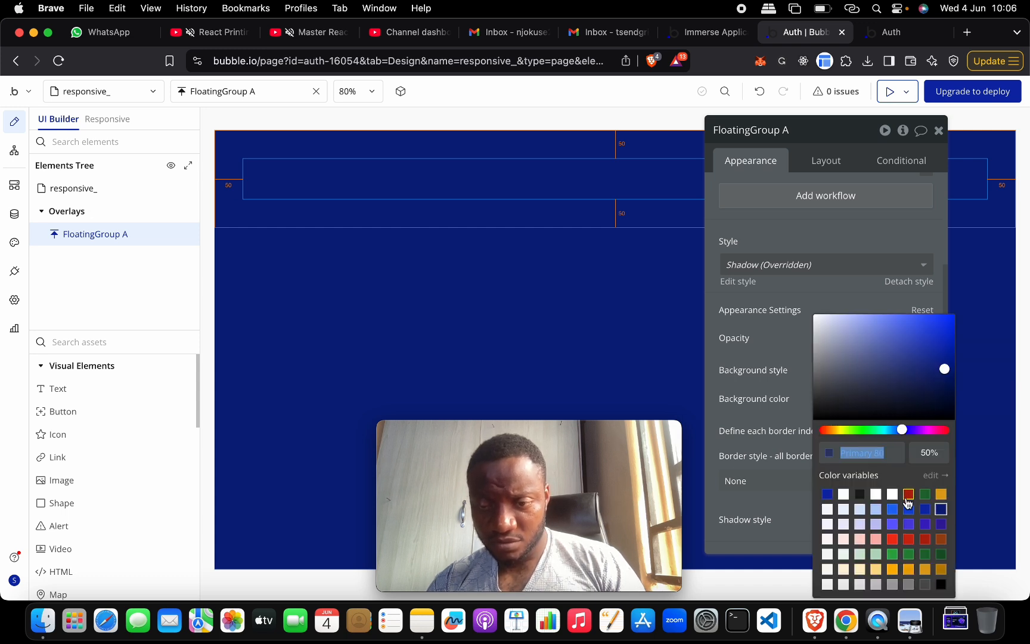
{"action": "left_click", "coordinate": [908, 495]}
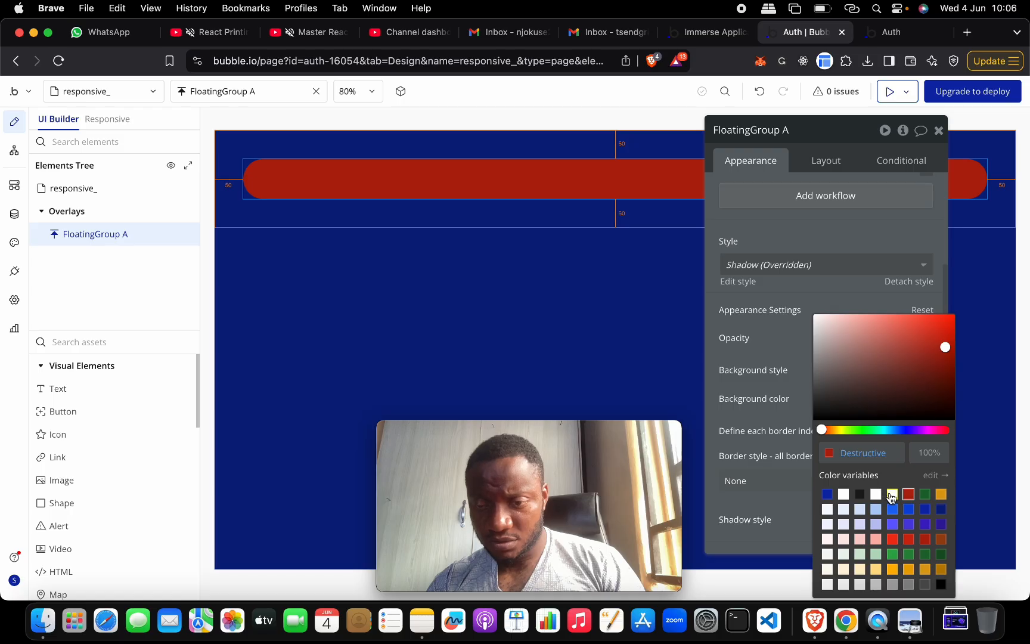
{"action": "left_click", "coordinate": [908, 584]}
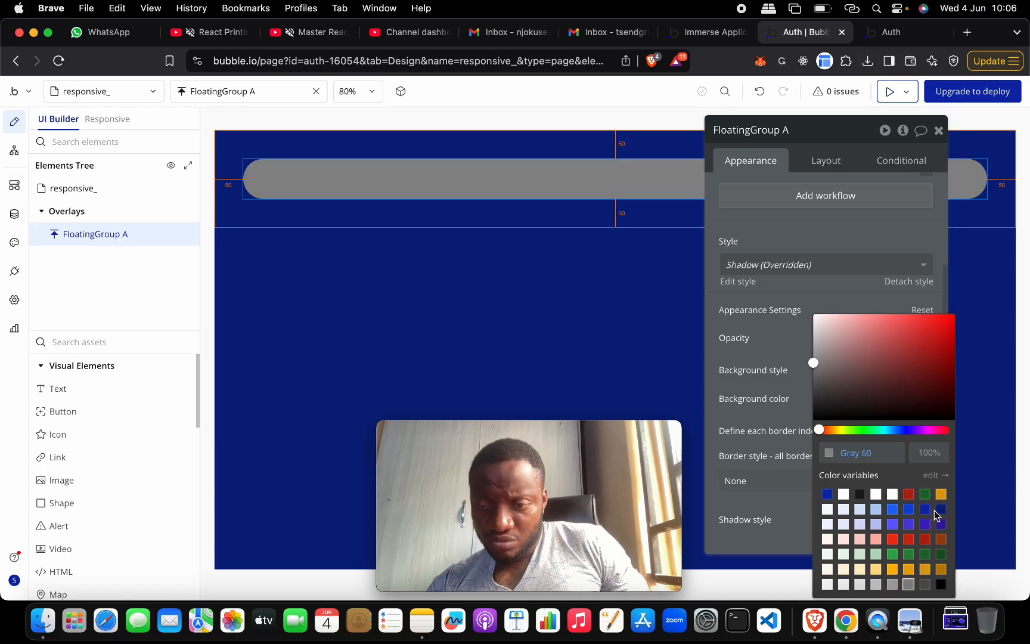
{"action": "left_click", "coordinate": [940, 510]}
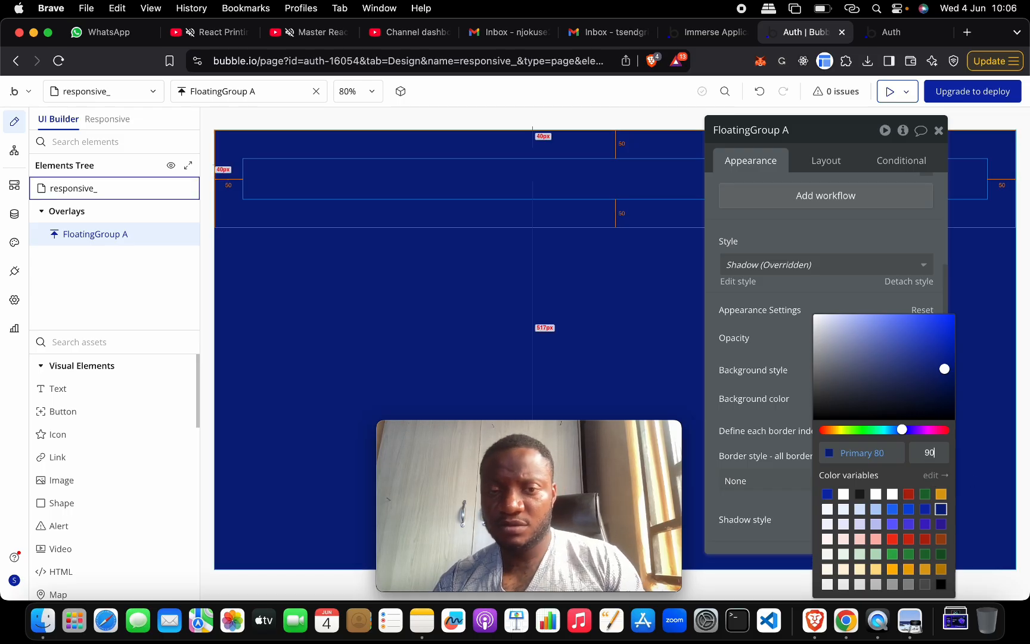
{"action": "key", "text": "Return"}
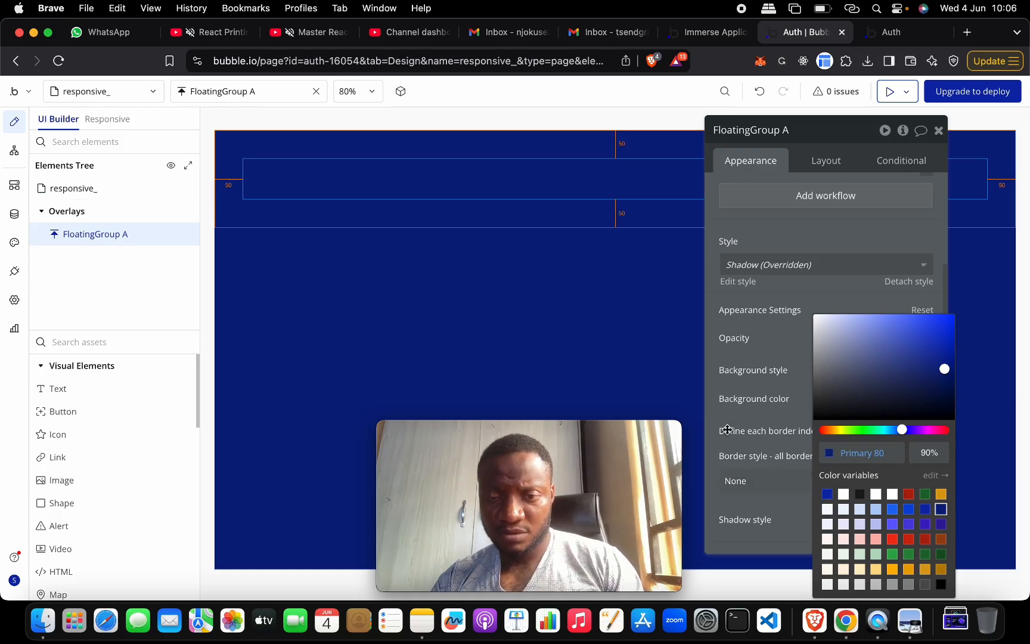
{"action": "left_click", "coordinate": [724, 407]}
Step: Replace FloatingGroup A's background color variable with a custom light gray-blue, #959AB2
{"action": "scroll", "coordinate": [895, 447], "scroll_direction": "down", "scroll_amount": 1}
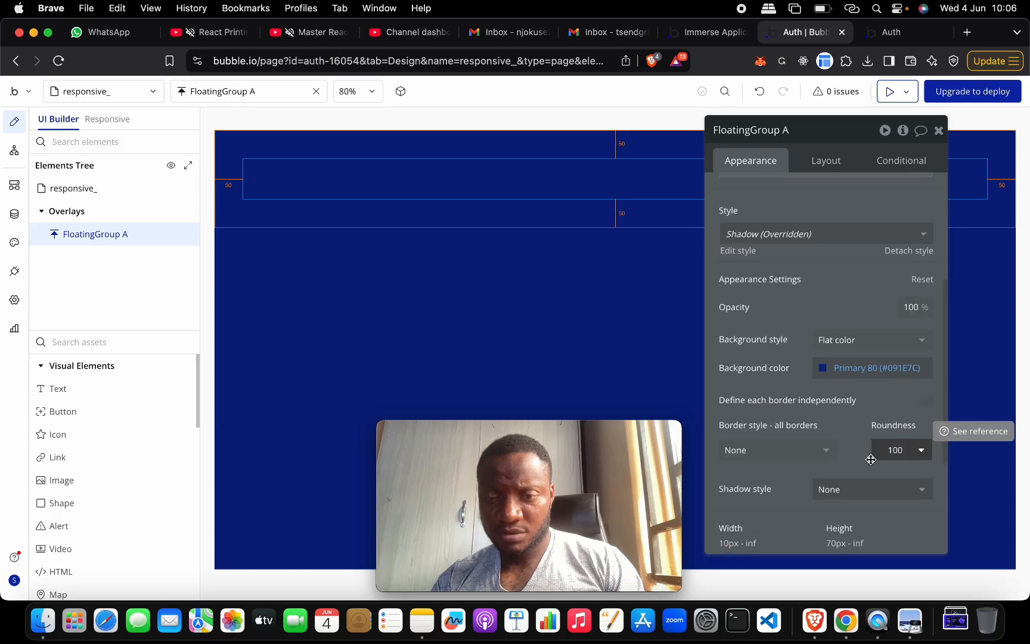
{"action": "scroll", "coordinate": [852, 465], "scroll_direction": "down", "scroll_amount": 2}
{"action": "scroll", "coordinate": [851, 465], "scroll_direction": "up", "scroll_amount": 5}
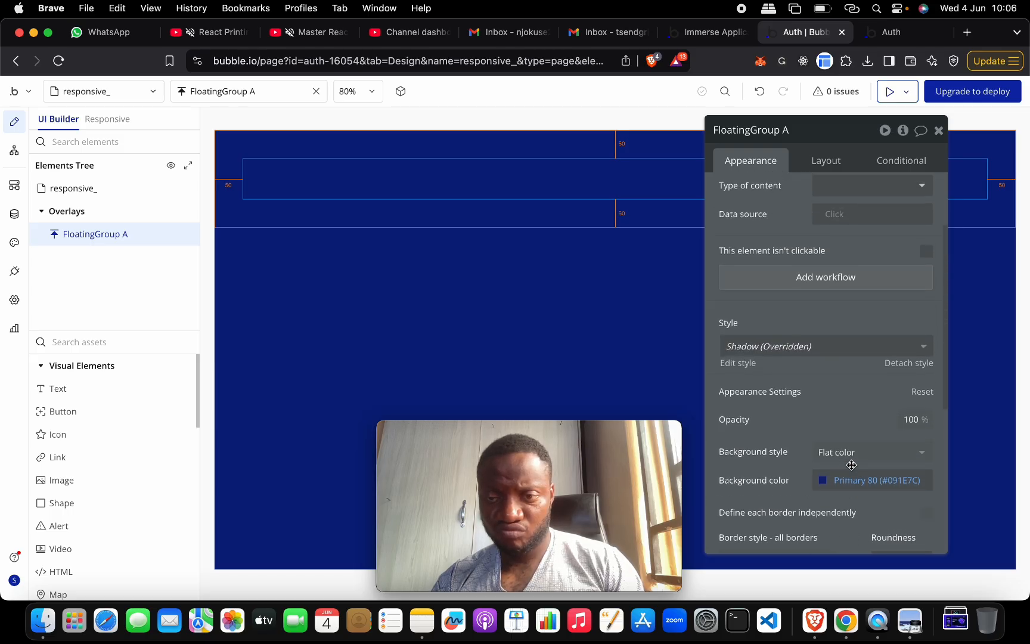
{"action": "scroll", "coordinate": [851, 465], "scroll_direction": "down", "scroll_amount": 4}
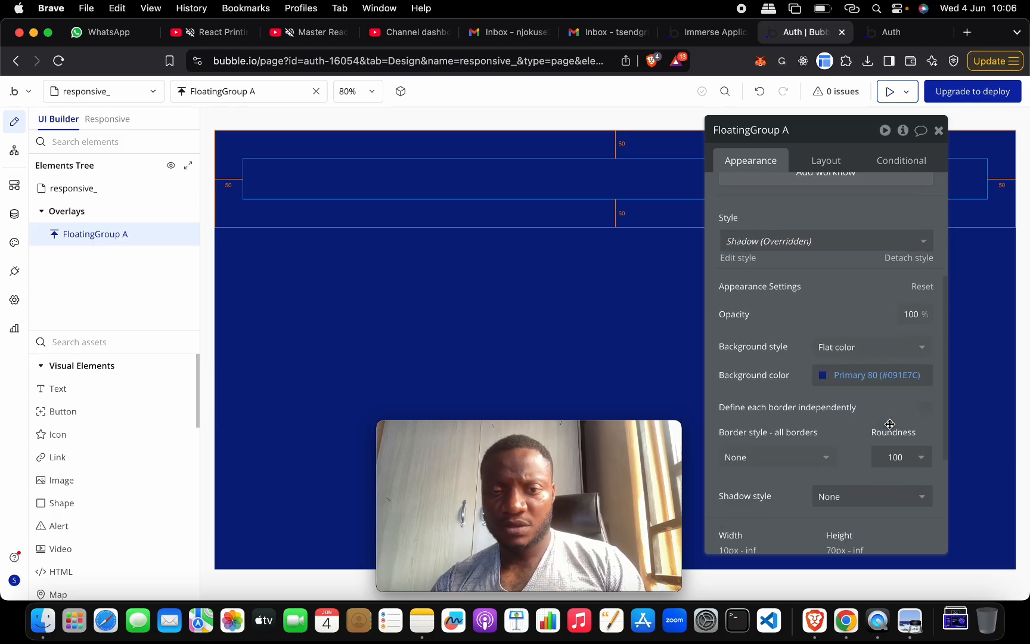
{"action": "scroll", "coordinate": [880, 361], "scroll_direction": "up", "scroll_amount": 5}
{"action": "scroll", "coordinate": [883, 366], "scroll_direction": "down", "scroll_amount": 3}
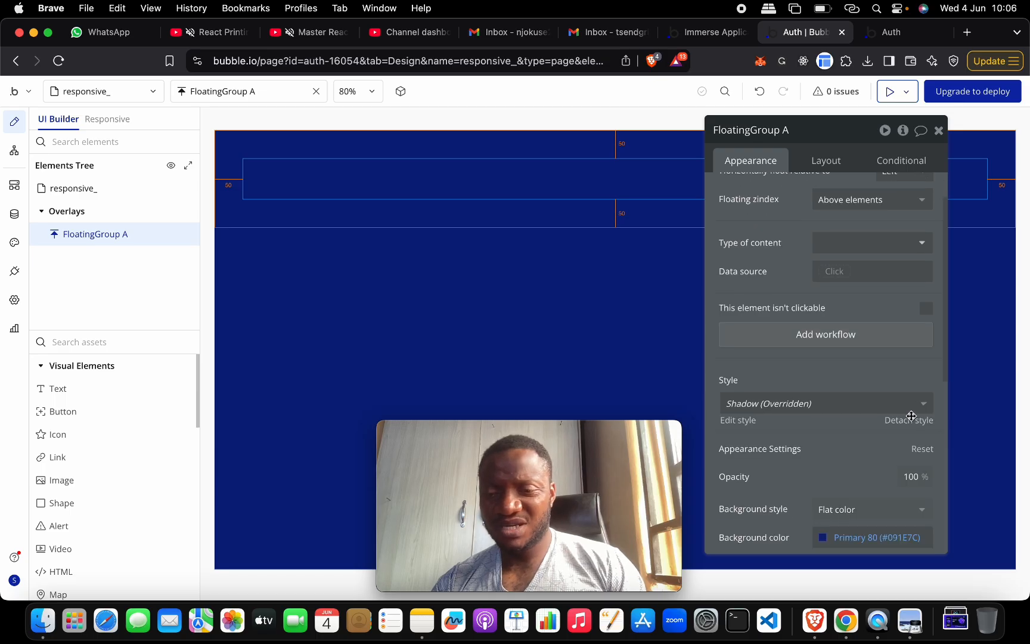
{"action": "left_click", "coordinate": [853, 475]}
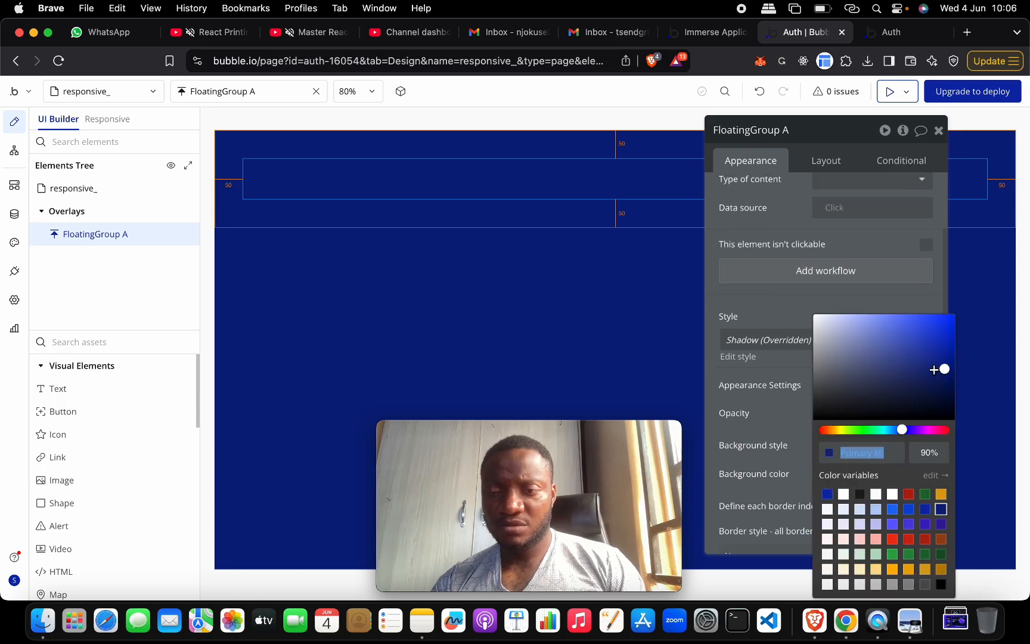
{"action": "left_click_drag", "start_coordinate": [935, 370], "coordinate": [841, 347]}
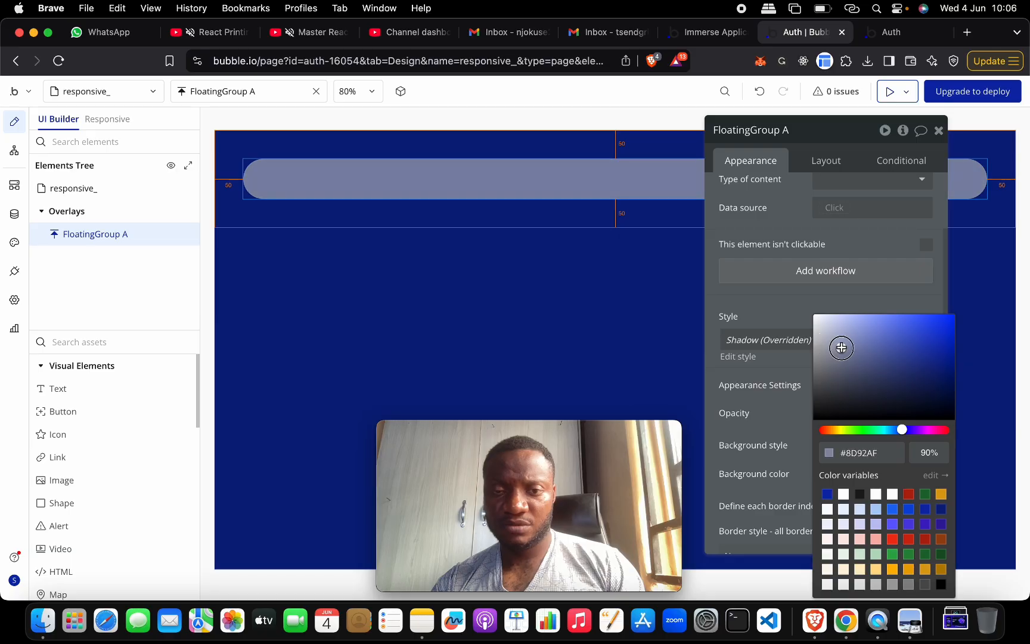
Step: Compare the bar with the reference design and darken FloatingGroup A's background color to #616B9C
{"action": "key", "text": "ctrl+Up"}
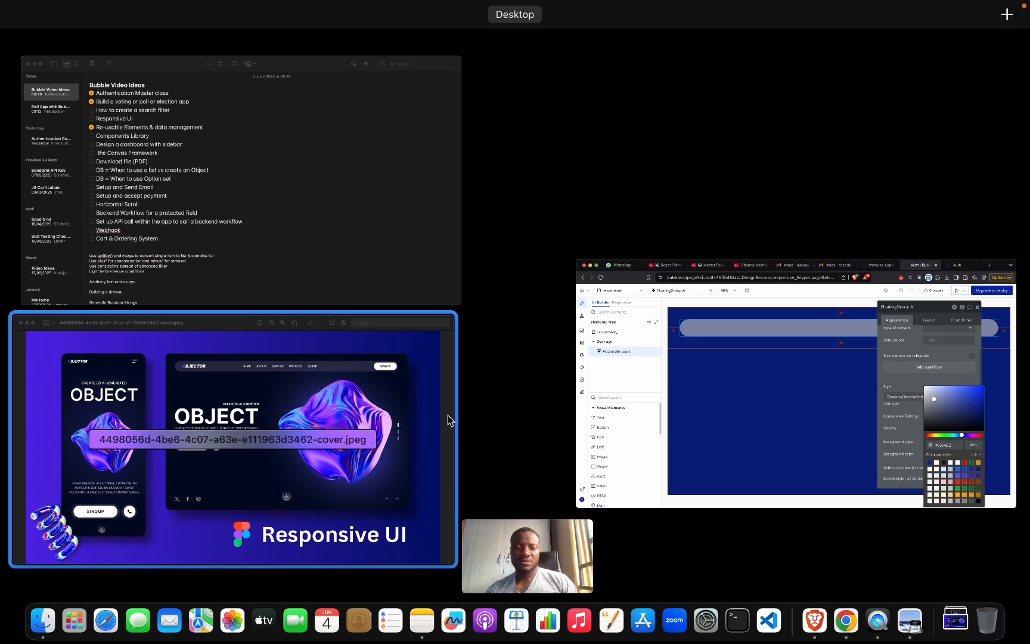
{"action": "left_click", "coordinate": [451, 418]}
{"action": "key", "text": "ctrl+Up"}
{"action": "left_click", "coordinate": [379, 416]}
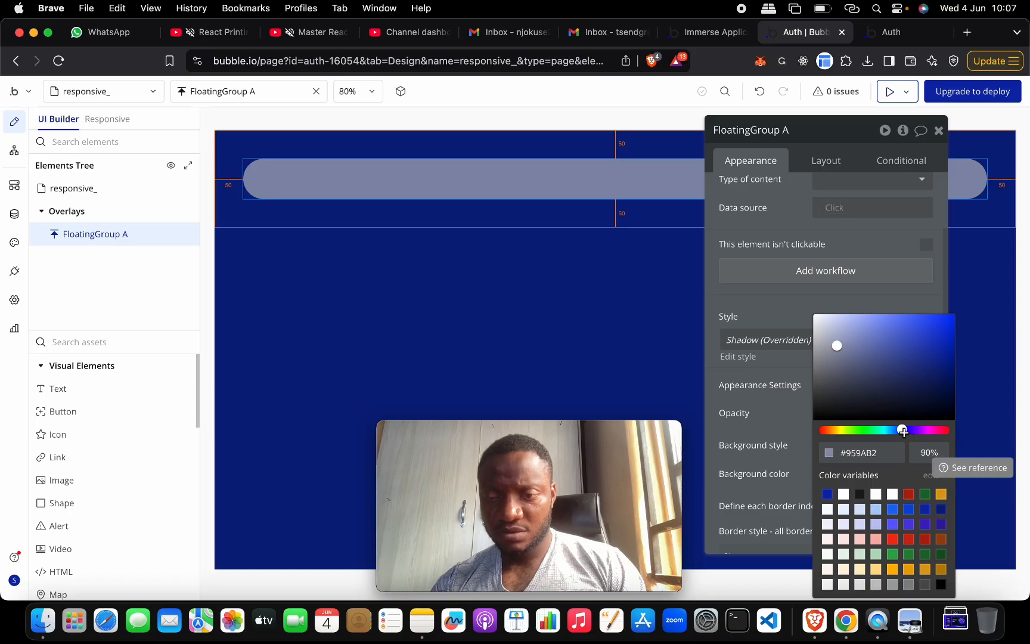
{"action": "key", "text": "ctrl+Up"}
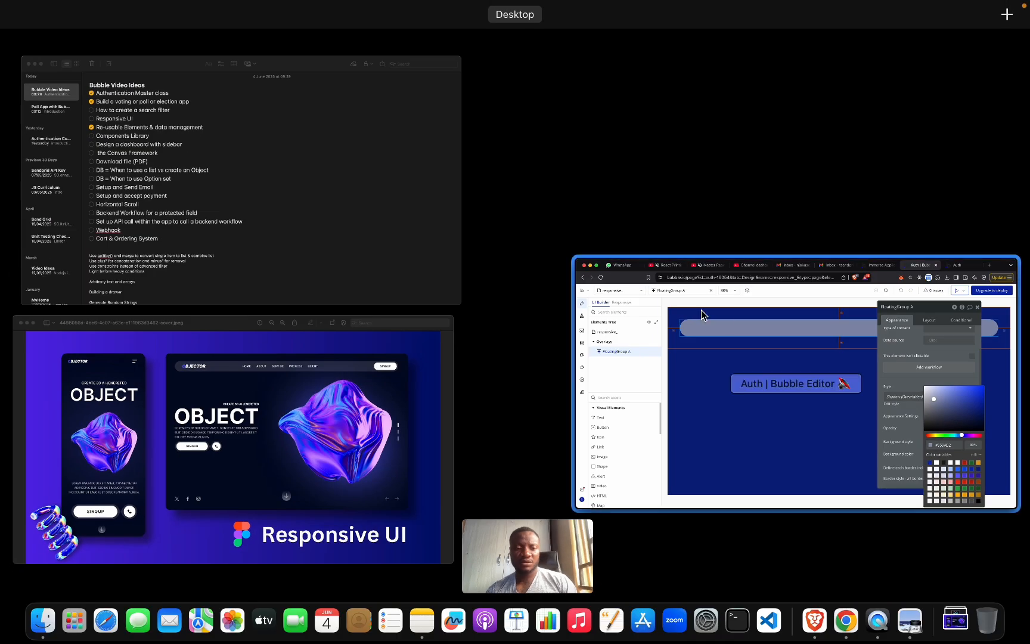
{"action": "left_click", "coordinate": [721, 313]}
{"action": "left_click_drag", "start_coordinate": [837, 344], "coordinate": [868, 355]}
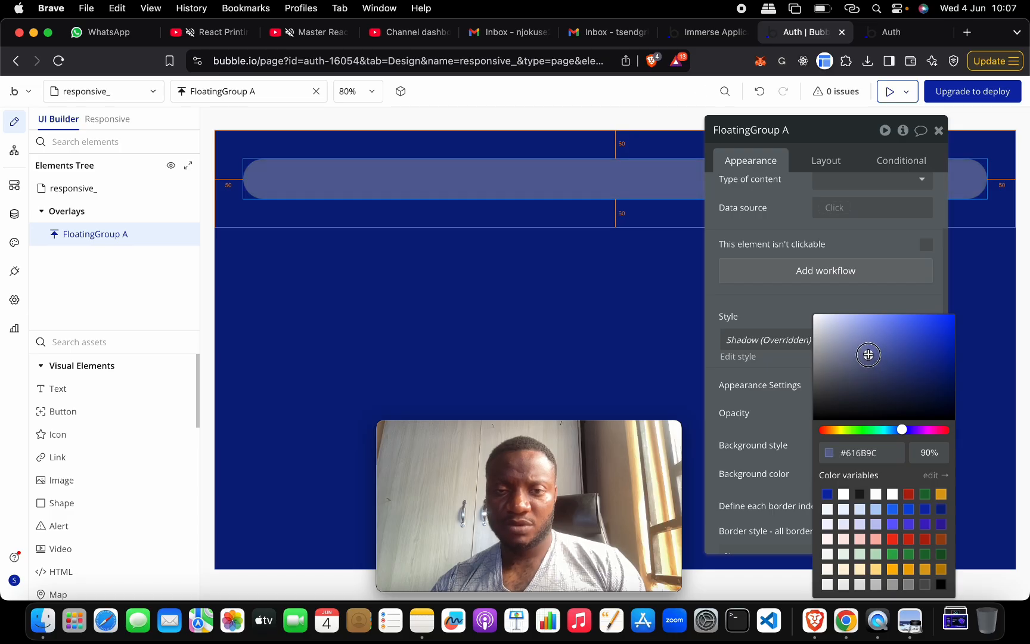
{"action": "left_click", "coordinate": [574, 331]}
Step: Move the property editor clear of the bar, add a text element and nest it inside FloatingGroup A
{"action": "left_click_drag", "start_coordinate": [871, 132], "coordinate": [868, 234]}
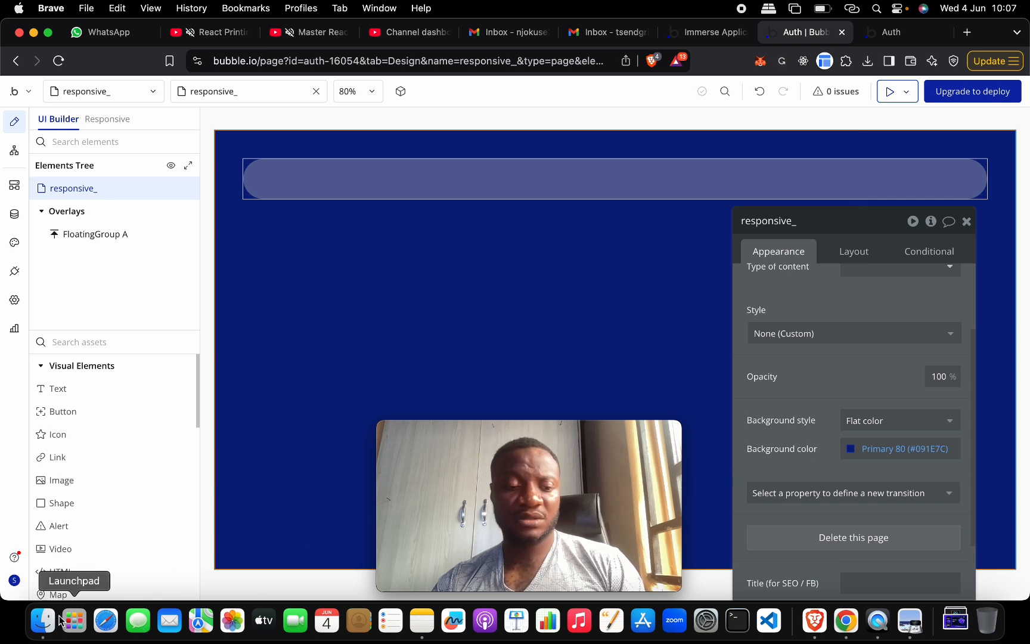
{"action": "left_click_drag", "start_coordinate": [152, 396], "coordinate": [313, 188]}
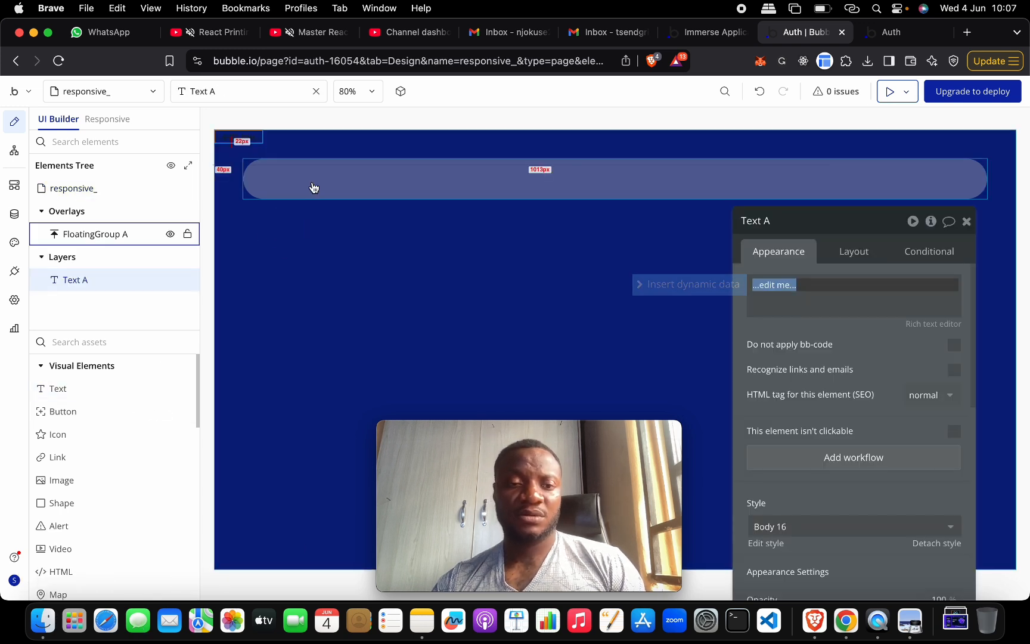
{"action": "left_click", "coordinate": [115, 287]}
{"action": "left_click_drag", "start_coordinate": [107, 276], "coordinate": [115, 234]}
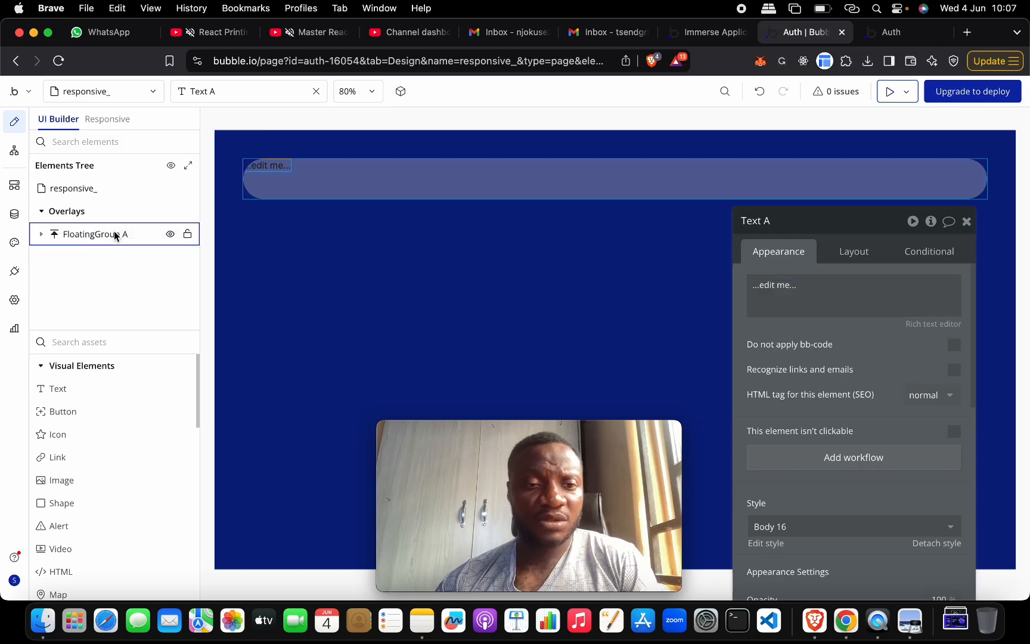
{"action": "mouse_move", "coordinate": [275, 167]}
{"action": "left_mouse_down"}
{"action": "mouse_move", "coordinate": [301, 182]}
{"action": "mouse_move", "coordinate": [281, 182]}
{"action": "left_mouse_up"}
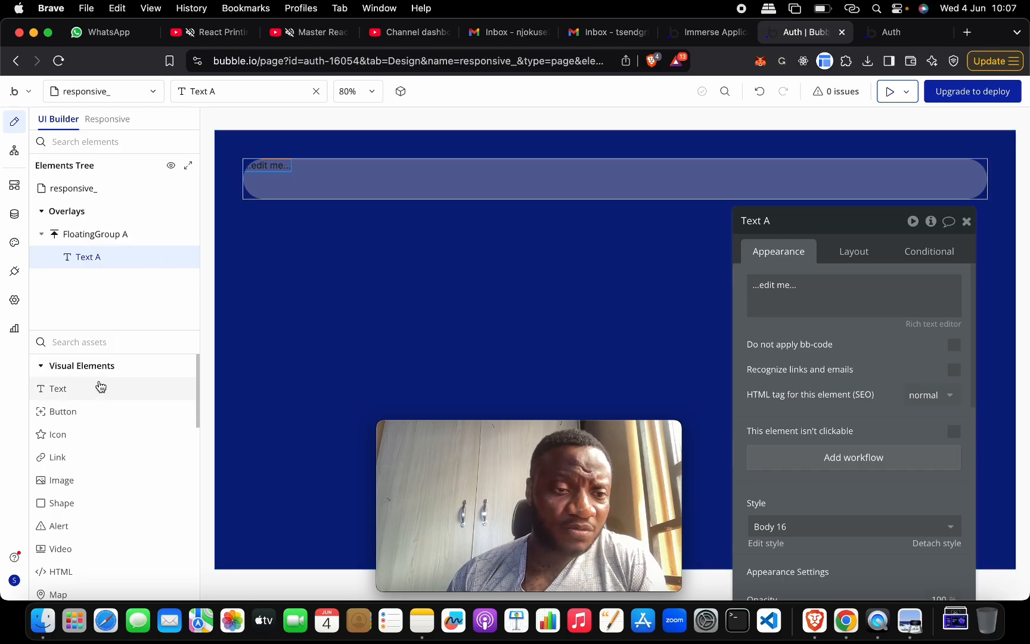
{"action": "mouse_move", "coordinate": [103, 384]}
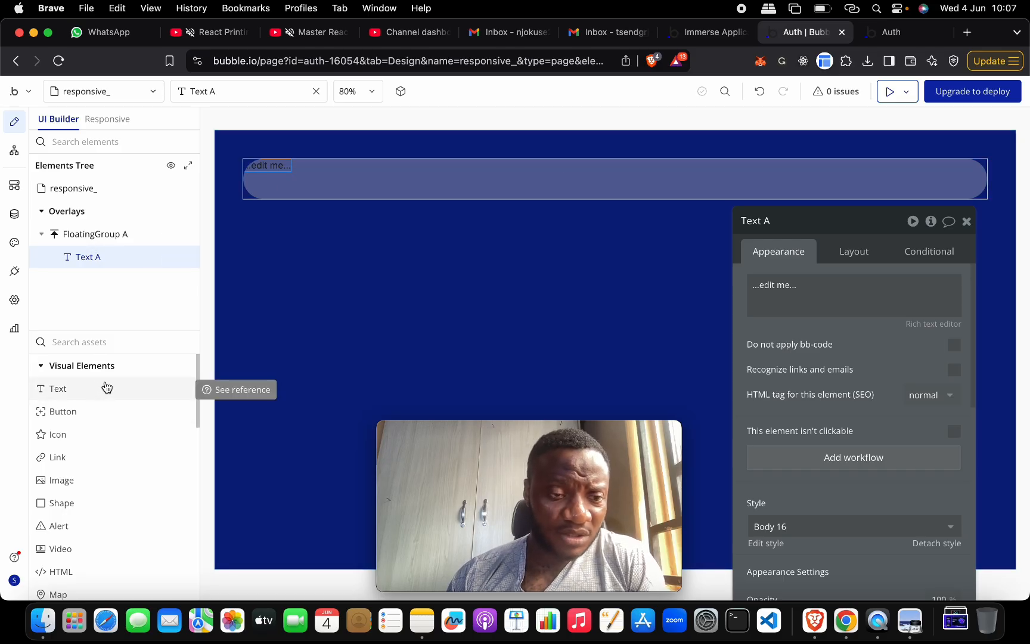
{"action": "left_click", "coordinate": [116, 349]}
{"action": "type", "text": "g"}
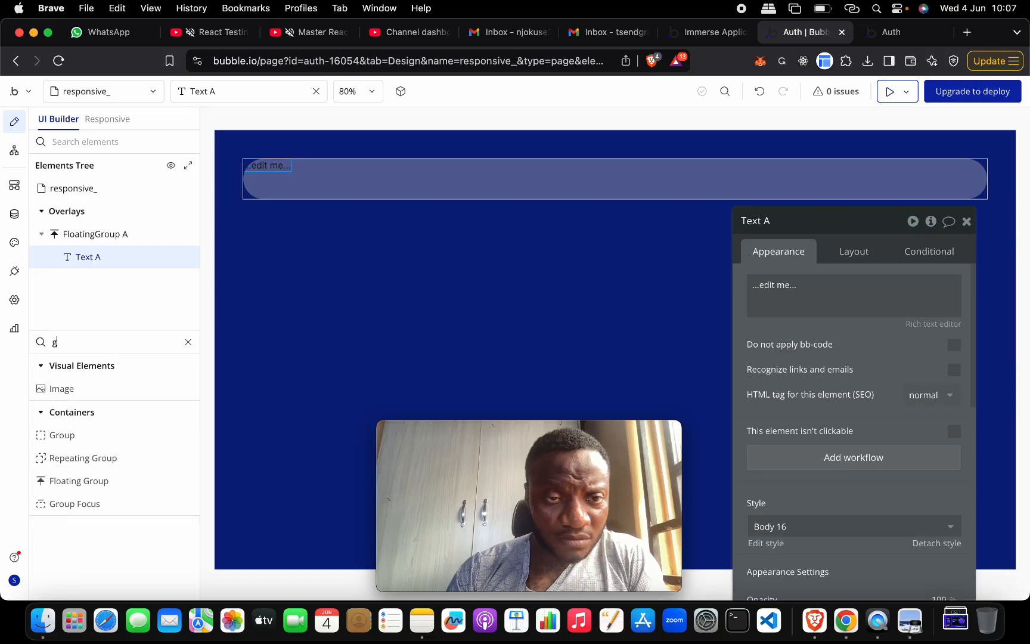
{"action": "type", "text": "ri"}
{"action": "key", "text": "BackSpace"}
{"action": "key", "text": "BackSpace"}
{"action": "key", "text": "BackSpace"}
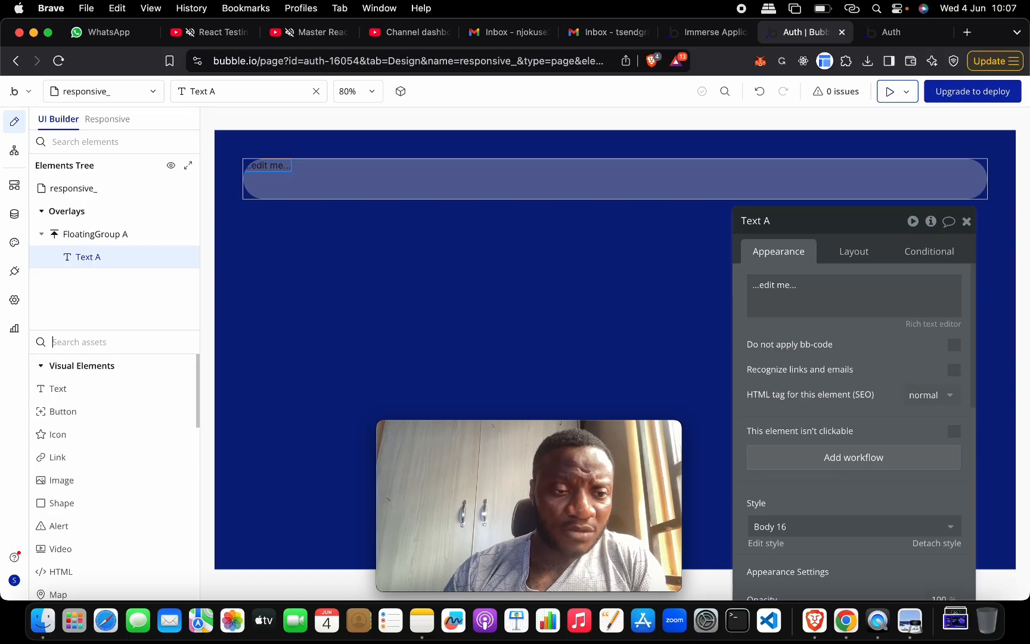
Step: Check the reference design and set FloatingGroup A's container alignment to vertically centered
{"action": "key", "text": "ctrl+Up"}
{"action": "left_click", "coordinate": [193, 438]}
{"action": "key", "text": "ctrl+Up"}
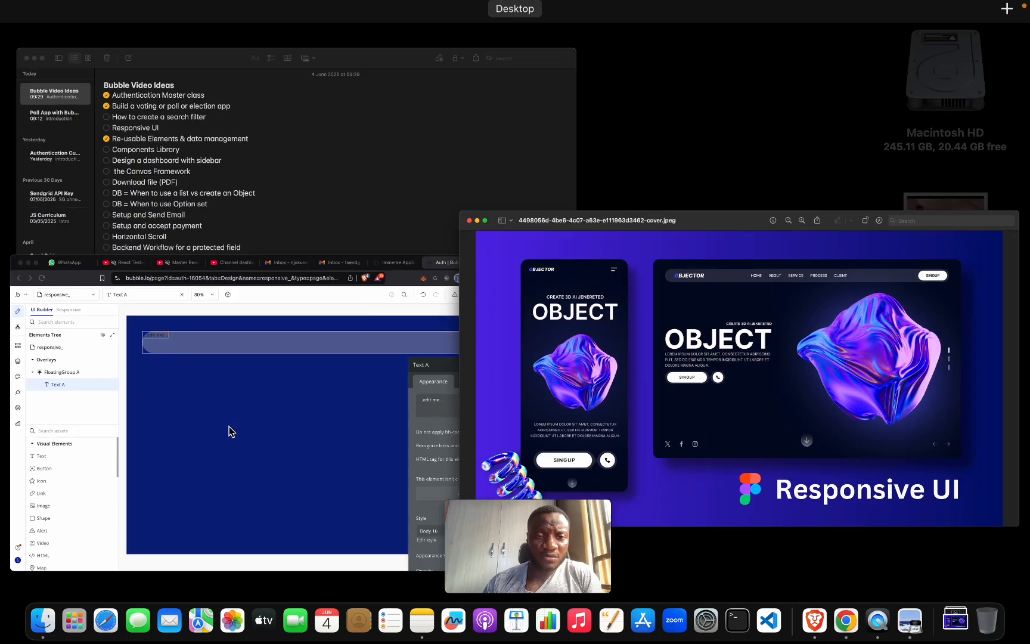
{"action": "left_click", "coordinate": [228, 427]}
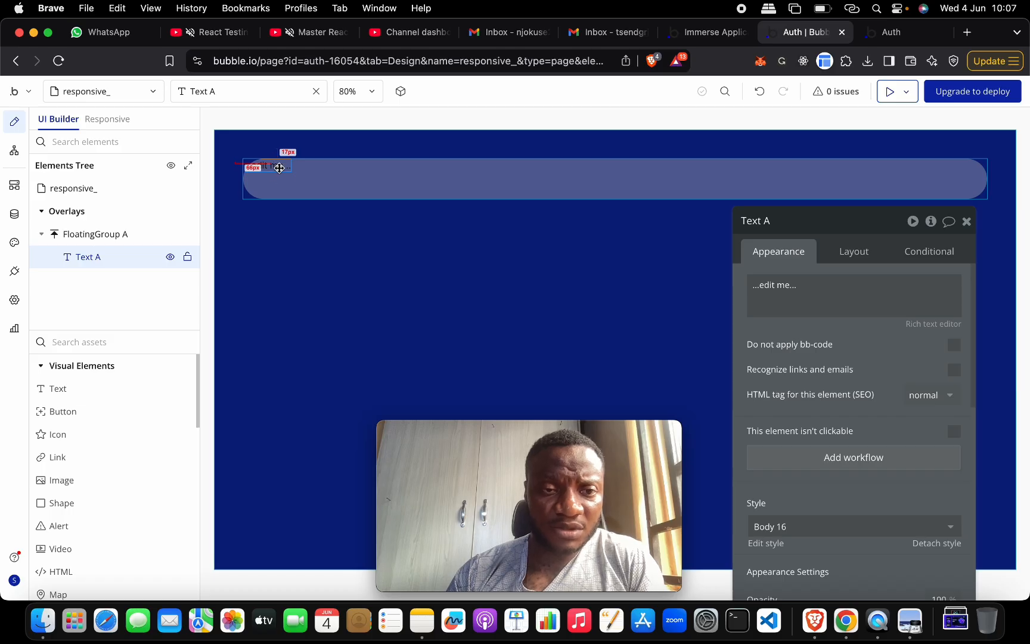
{"action": "left_click", "coordinate": [856, 252]}
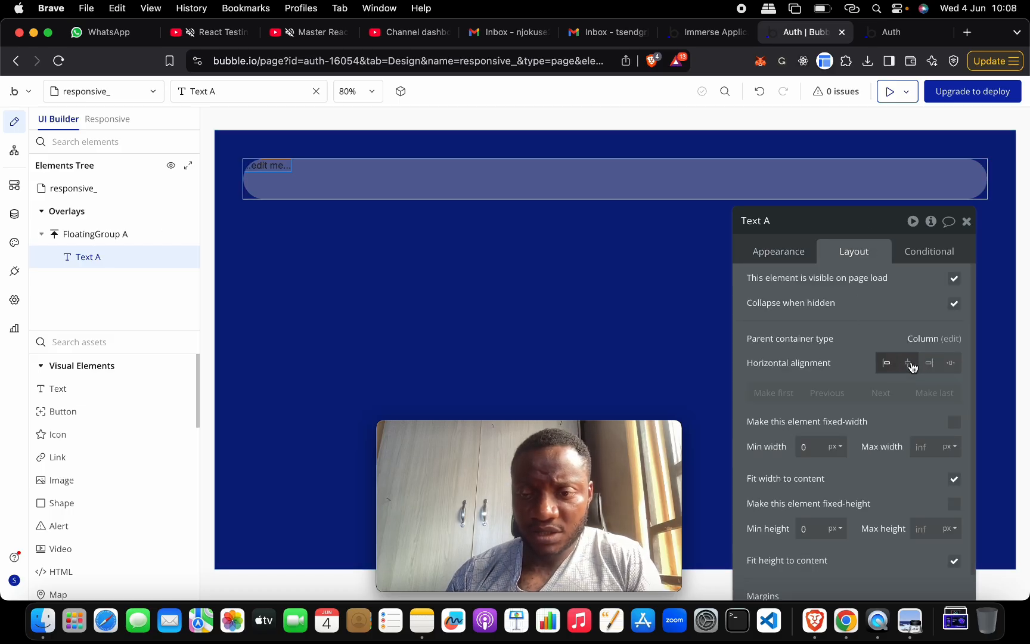
{"action": "left_click", "coordinate": [629, 185]}
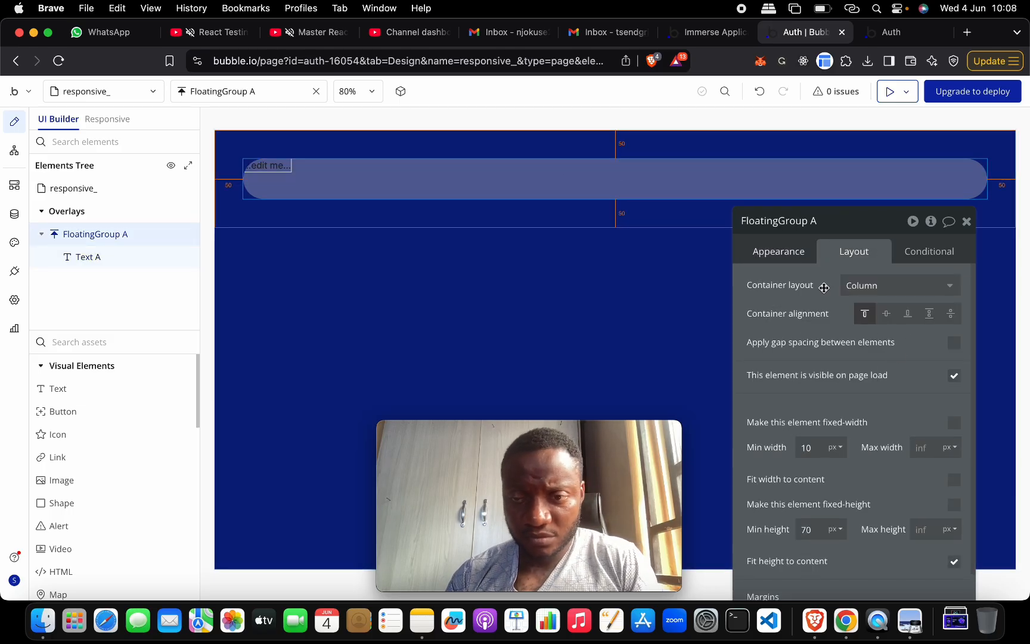
{"action": "left_click", "coordinate": [886, 314]}
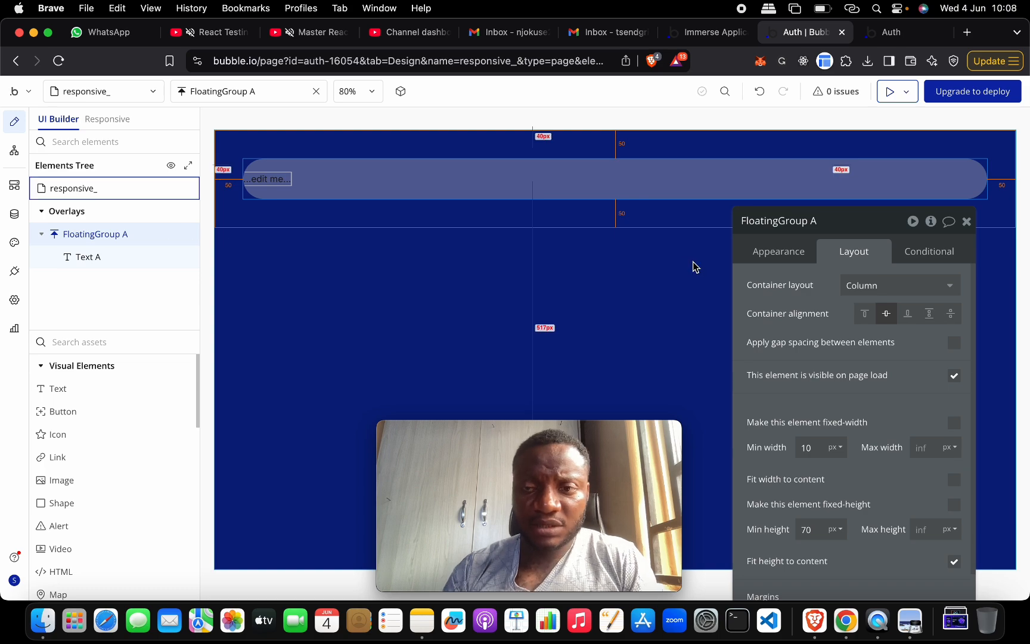
Step: Compare the bar with the reference design and set FloatingGroup A's padding to 10 px on all four sides
{"action": "key", "text": "ctrl+Up"}
{"action": "left_click", "coordinate": [342, 376]}
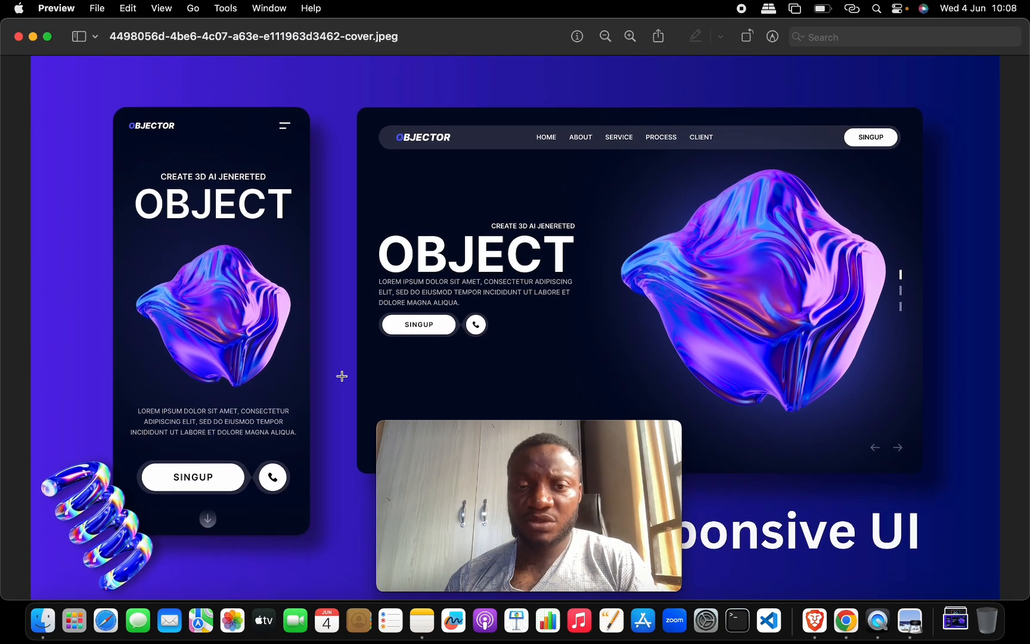
{"action": "key", "text": "ctrl+Up"}
{"action": "left_click", "coordinate": [337, 376]}
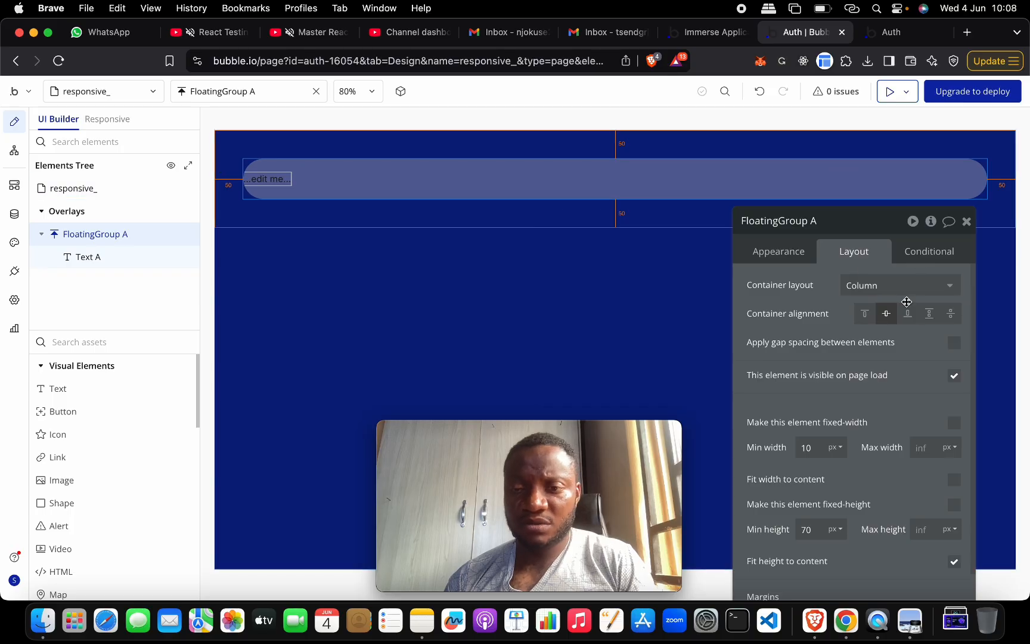
{"action": "left_click_drag", "start_coordinate": [858, 232], "coordinate": [174, 155]}
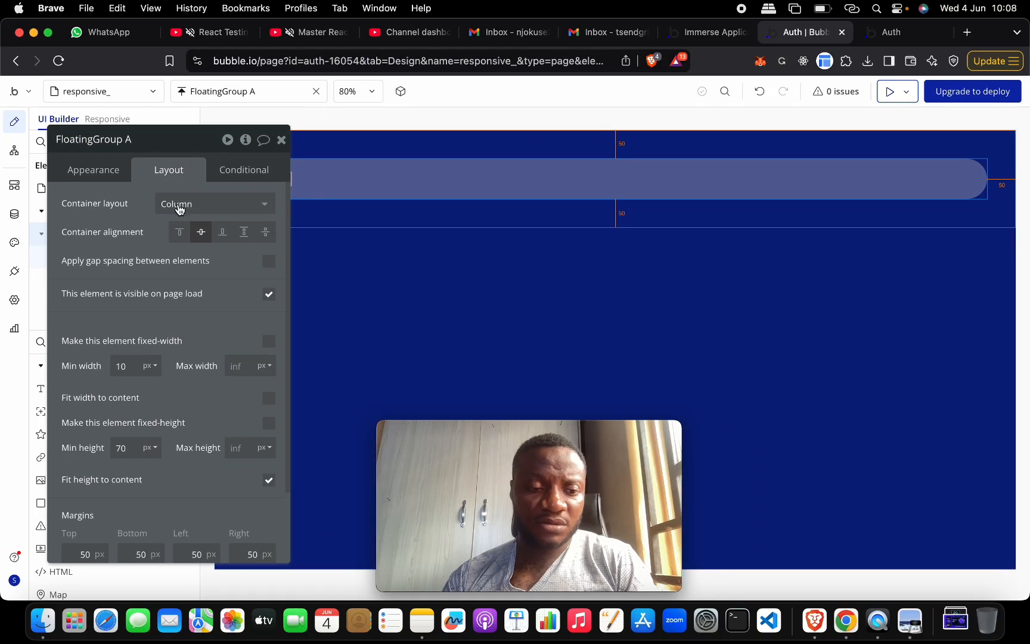
{"action": "scroll", "coordinate": [192, 420], "scroll_direction": "down", "scroll_amount": 2}
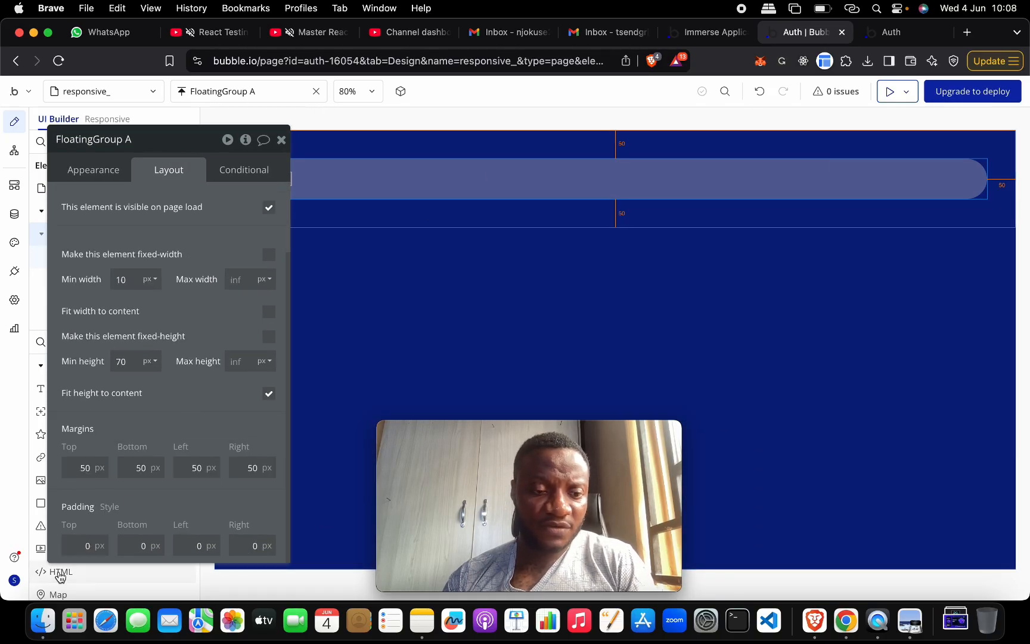
{"action": "left_click", "coordinate": [90, 540]}
{"action": "type", "text": "10"}
{"action": "key", "text": "Tab"}
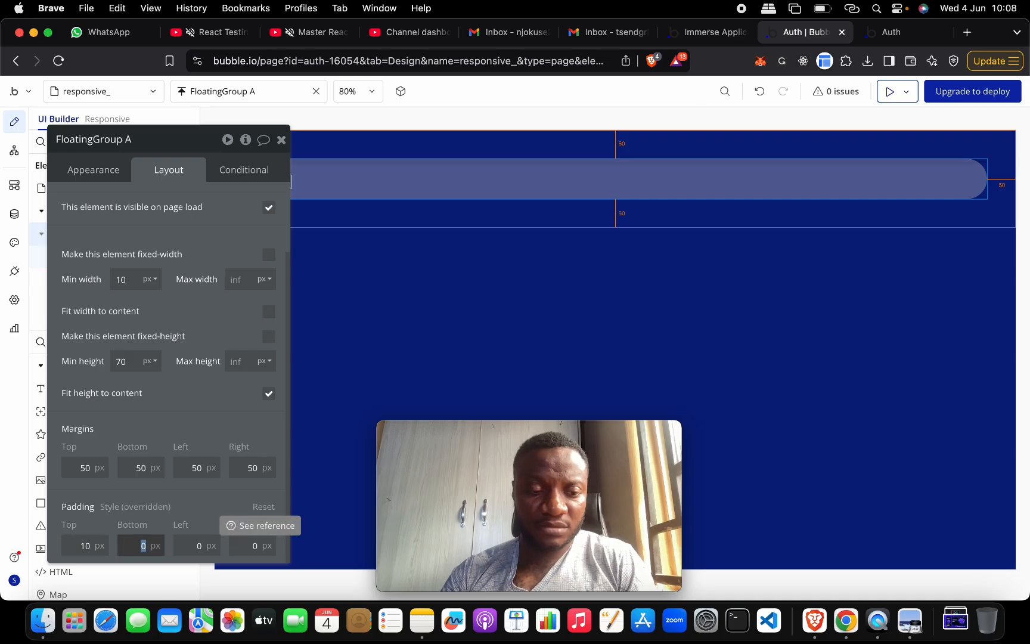
{"action": "type", "text": "10"}
{"action": "key", "text": "Tab"}
{"action": "type", "text": "10"}
{"action": "key", "text": "Tab"}
{"action": "type", "text": "1"}
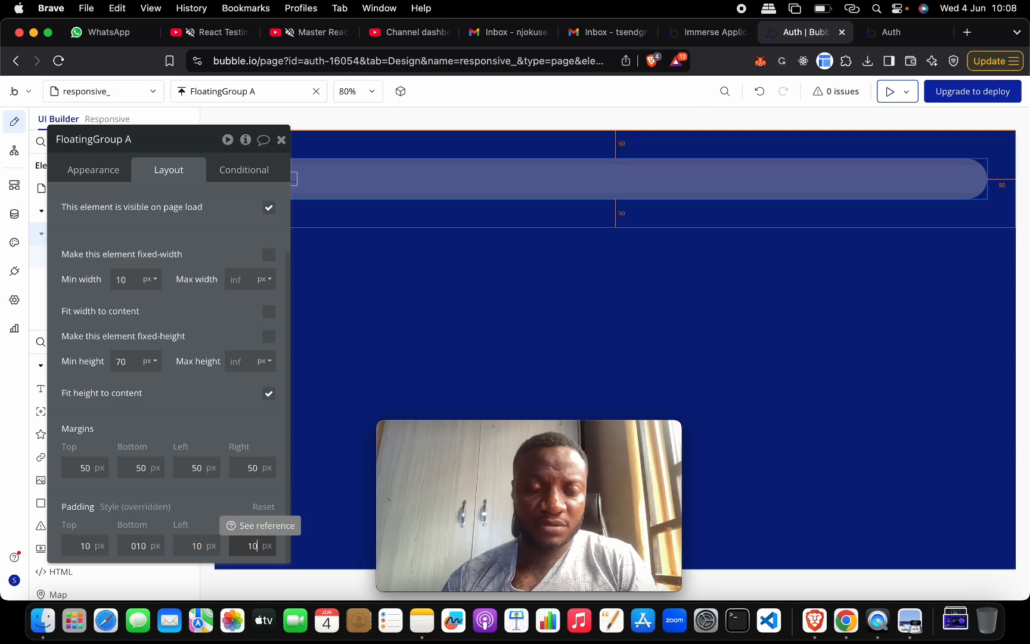
{"action": "left_click_drag", "start_coordinate": [180, 154], "coordinate": [829, 235]}
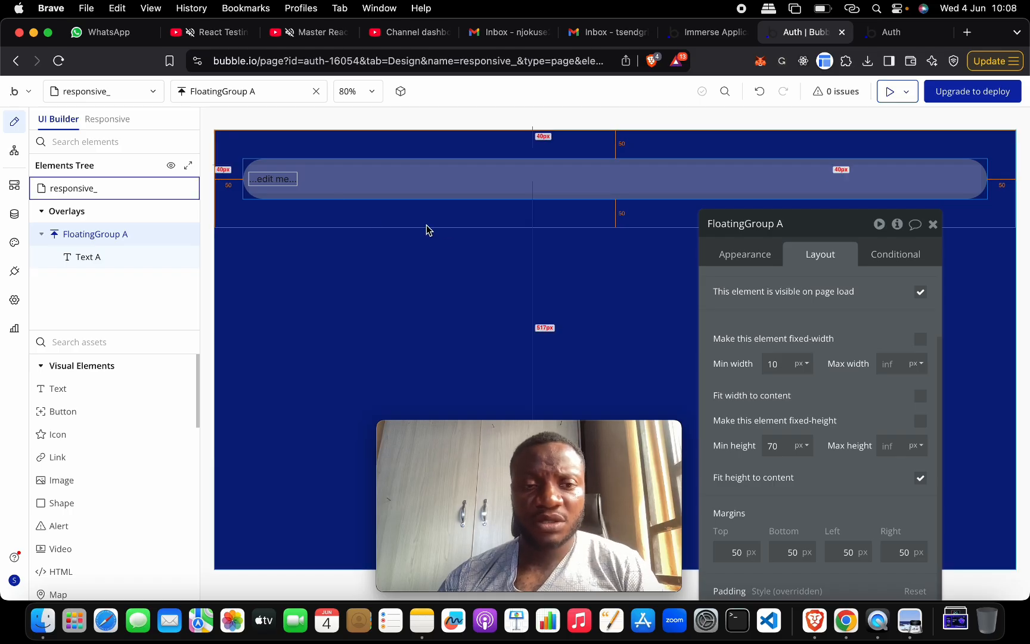
Step: Replace the placeholder content of Text A with OBJECTOR, checking the wording against the reference design
{"action": "left_click", "coordinate": [146, 256]}
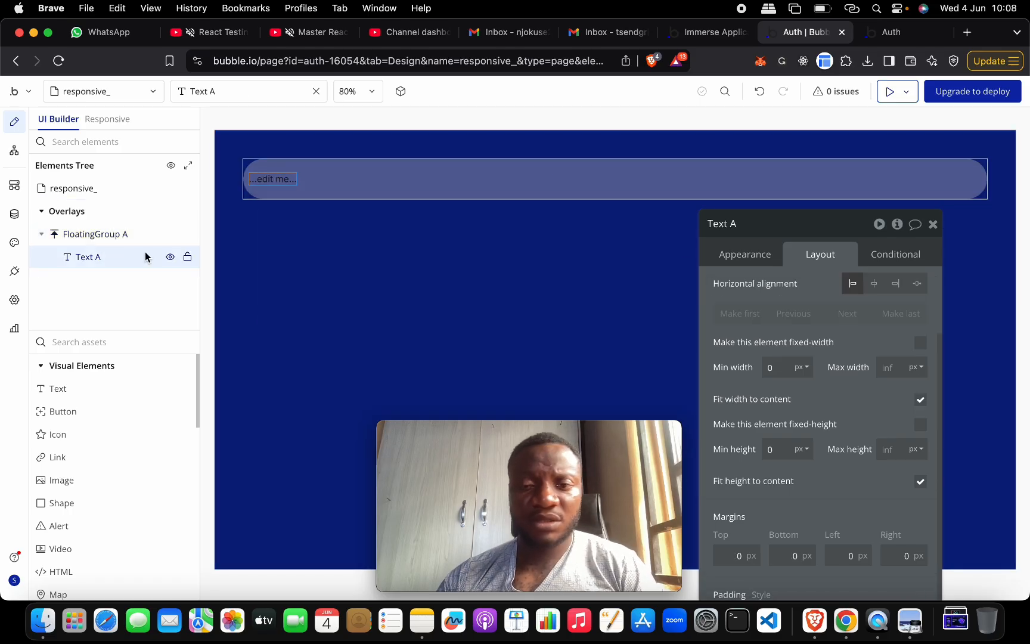
{"action": "left_click", "coordinate": [762, 257]}
{"action": "scroll", "coordinate": [809, 343], "scroll_direction": "up", "scroll_amount": 3}
{"action": "left_click", "coordinate": [795, 309]}
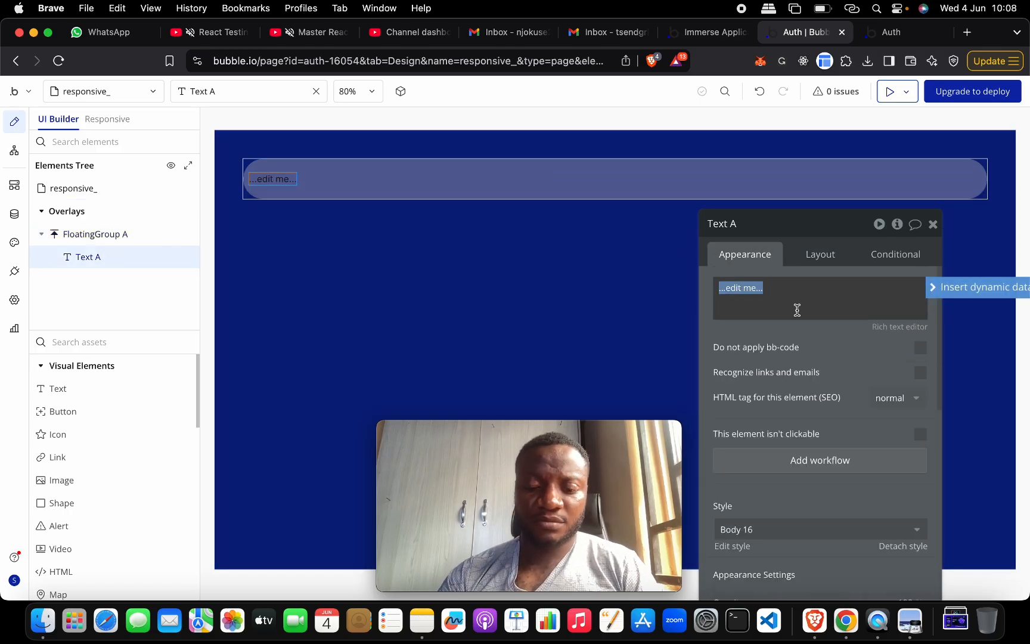
{"action": "type", "text": "OBJECT"}
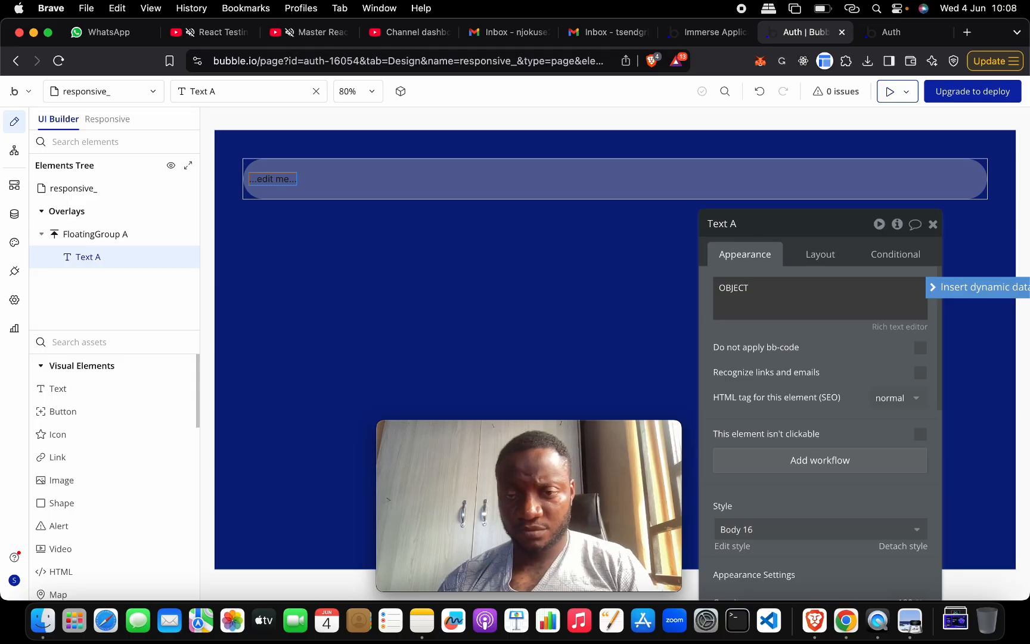
{"action": "key", "text": "ctrl+Up"}
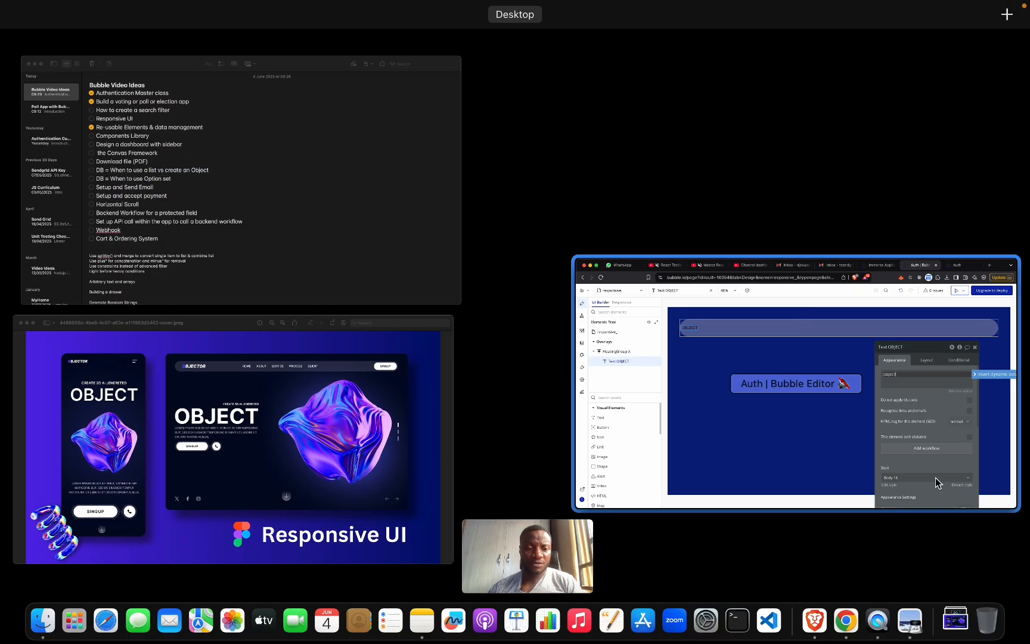
{"action": "left_click", "coordinate": [899, 457]}
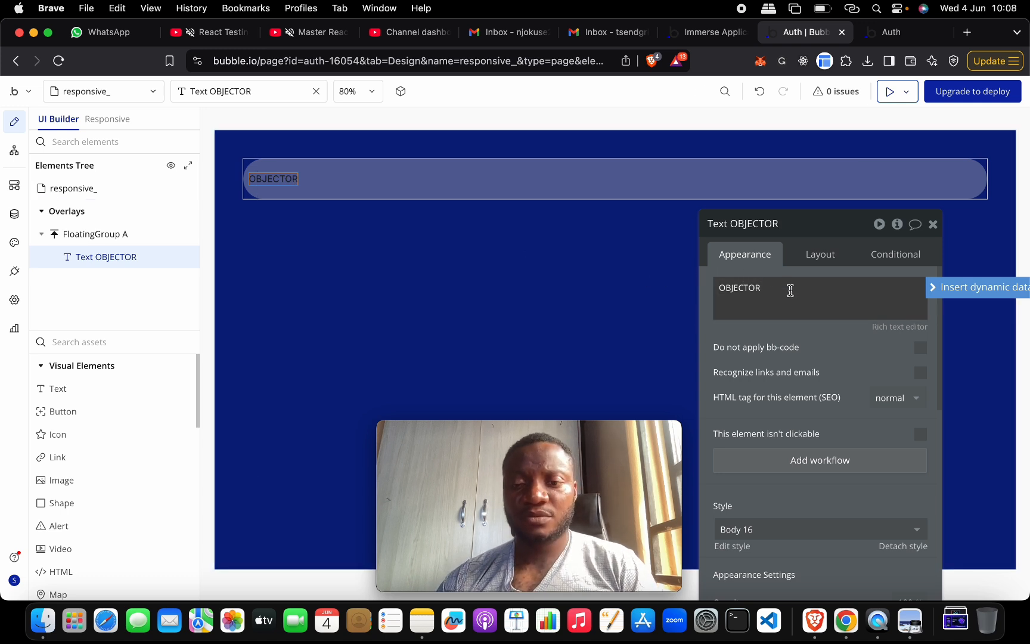
Step: Apply the Heading 2 style to the OBJECTOR text, make it italic and set its font color to Primary contrast (#FFFFFF)
{"action": "scroll", "coordinate": [846, 471], "scroll_direction": "down", "scroll_amount": 3}
{"action": "left_click", "coordinate": [843, 365]}
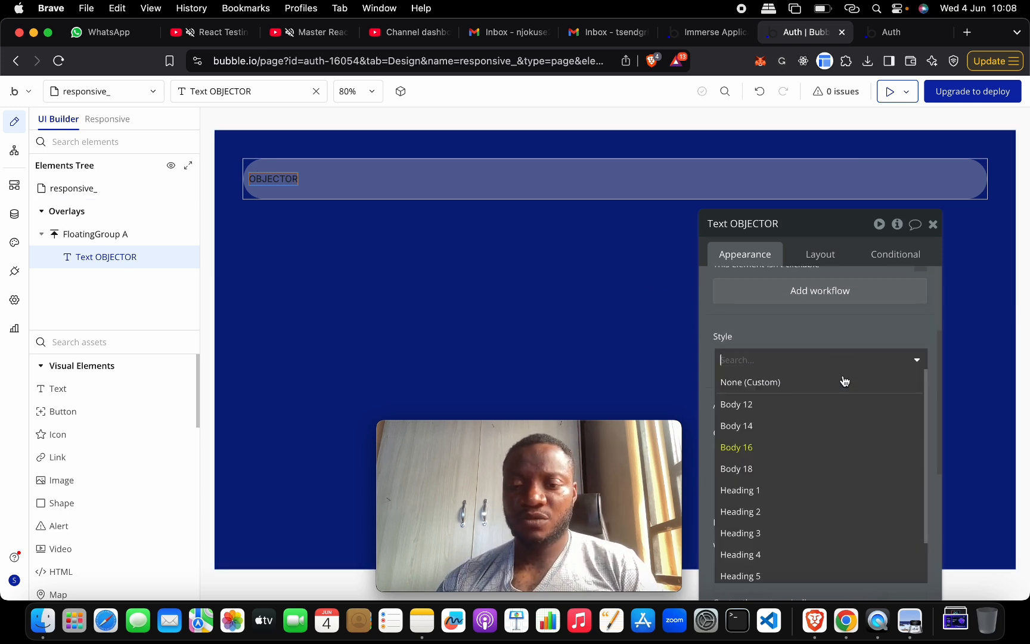
{"action": "left_click", "coordinate": [836, 512]}
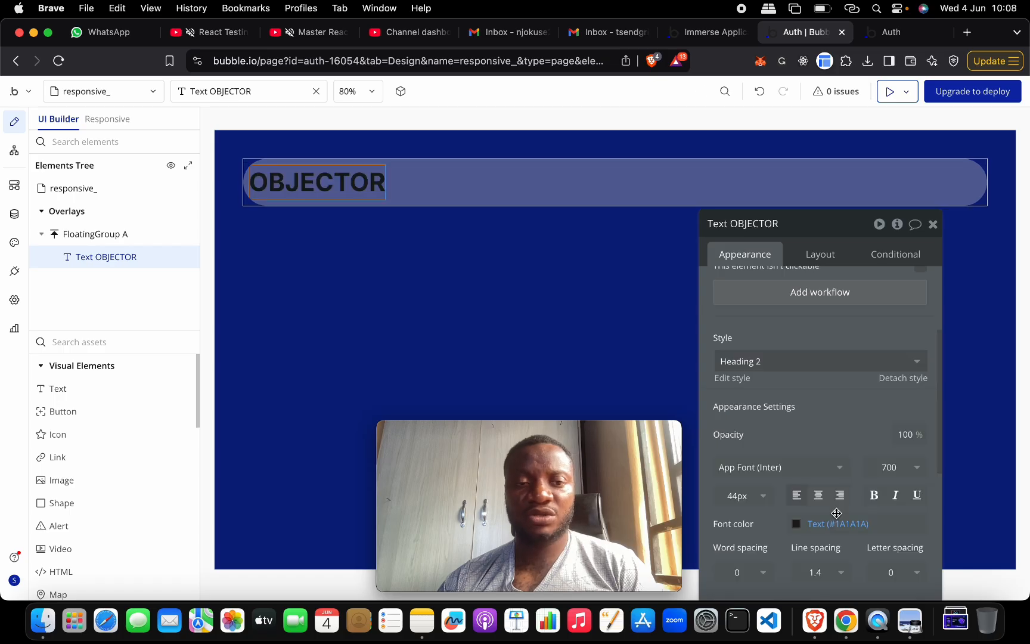
{"action": "left_click", "coordinate": [894, 496]}
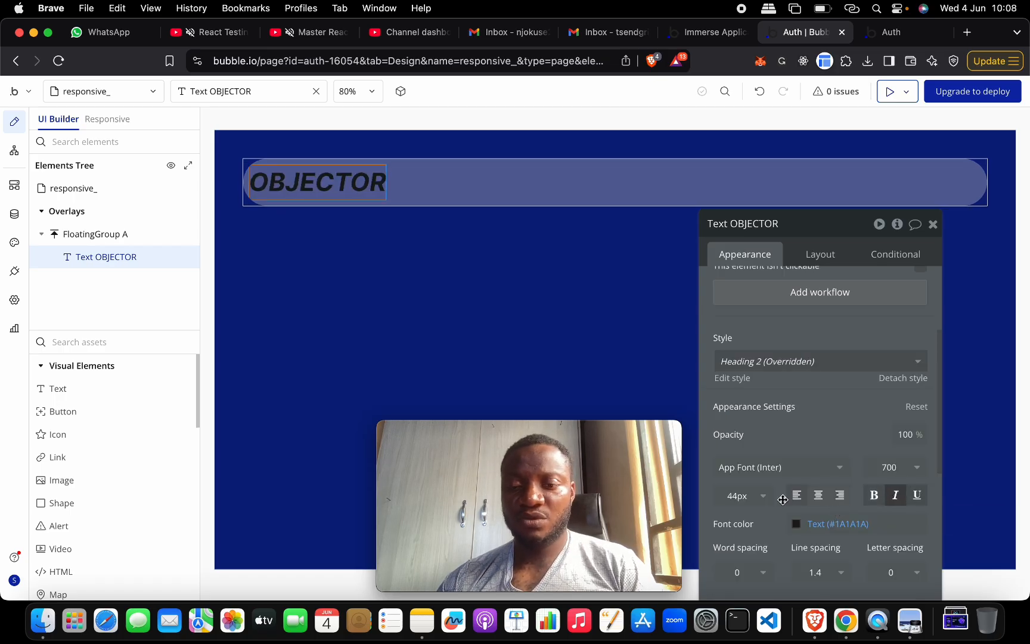
{"action": "scroll", "coordinate": [787, 494], "scroll_direction": "down", "scroll_amount": 2}
{"action": "left_click", "coordinate": [803, 453]}
{"action": "left_click", "coordinate": [815, 495]}
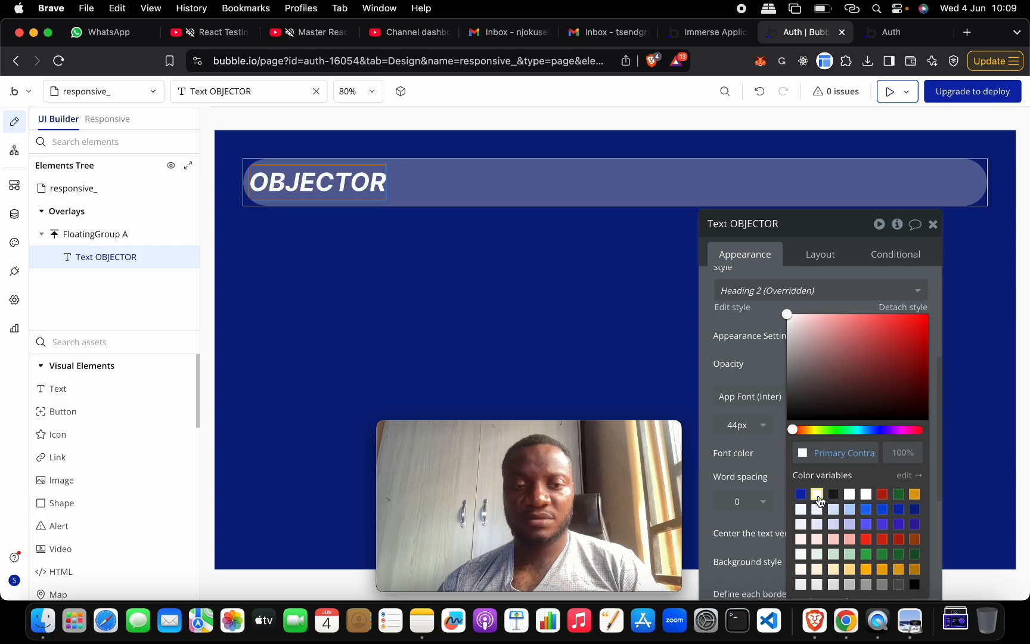
{"action": "left_click", "coordinate": [522, 254]}
{"action": "left_click", "coordinate": [392, 189]}
{"action": "left_click", "coordinate": [351, 188]}
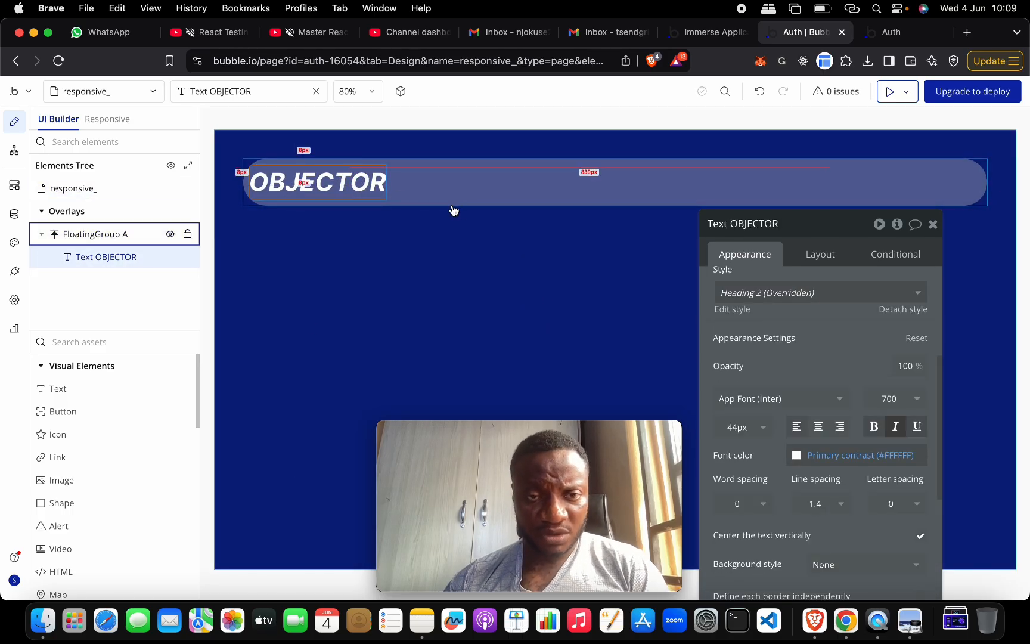
{"action": "scroll", "coordinate": [896, 434], "scroll_direction": "down", "scroll_amount": 10}
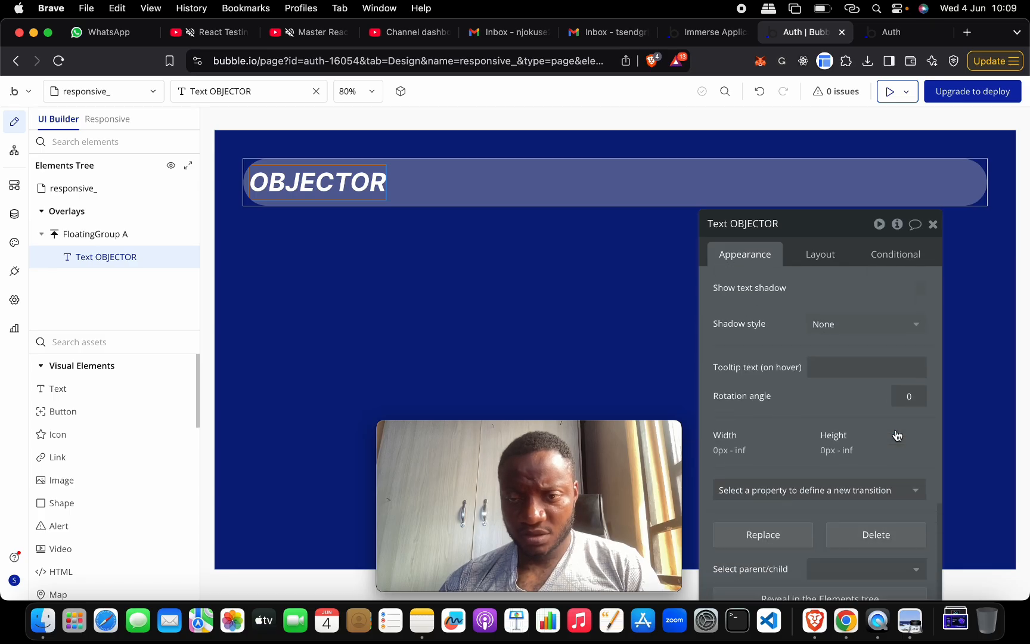
{"action": "scroll", "coordinate": [896, 430], "scroll_direction": "up", "scroll_amount": 5}
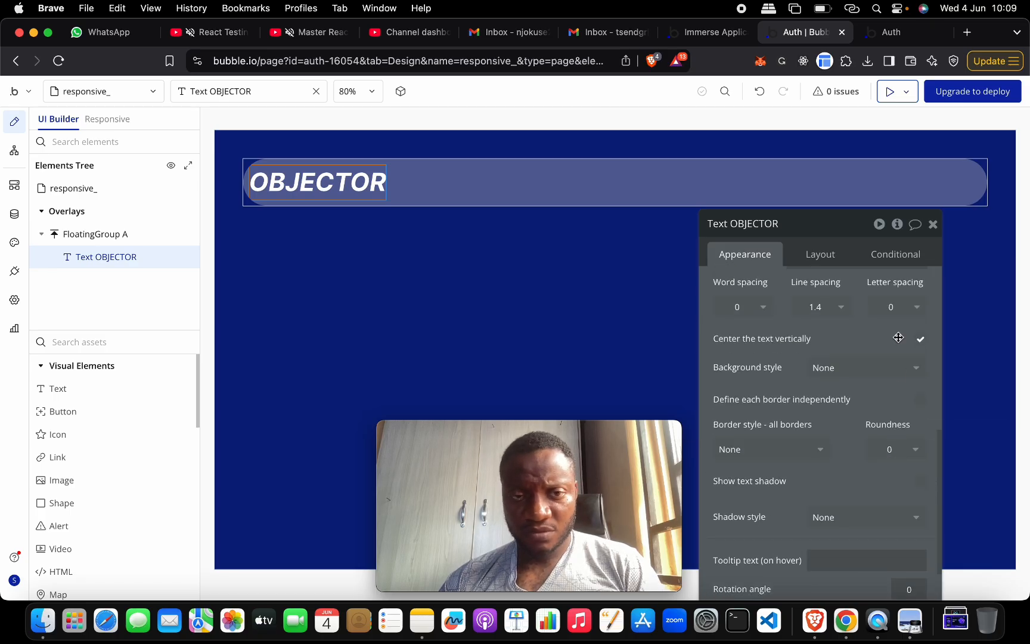
{"action": "scroll", "coordinate": [904, 384], "scroll_direction": "up", "scroll_amount": 5}
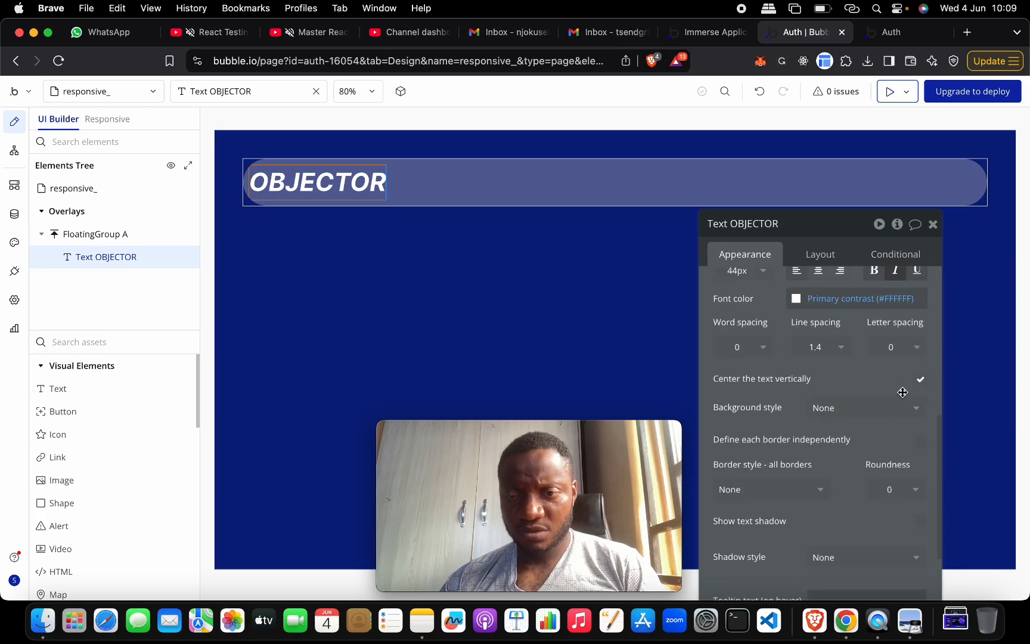
{"action": "left_click", "coordinate": [502, 285]}
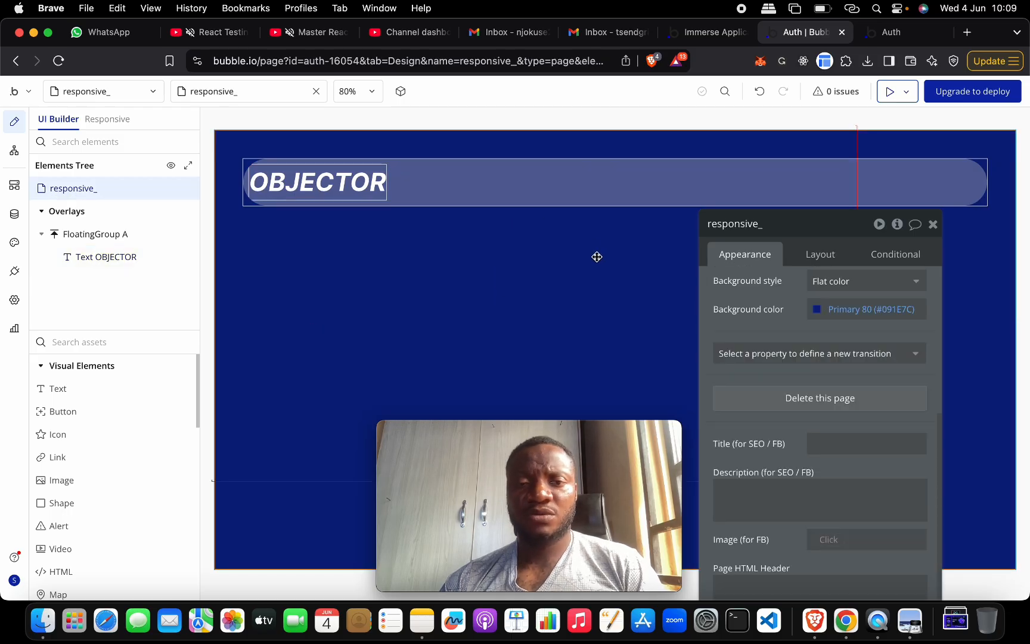
Step: Check the navigation links in the reference design and add a Group container inside FloatingGroup A, after the OBJECTOR text
{"action": "key", "text": "ctrl+Up"}
{"action": "left_click", "coordinate": [332, 348]}
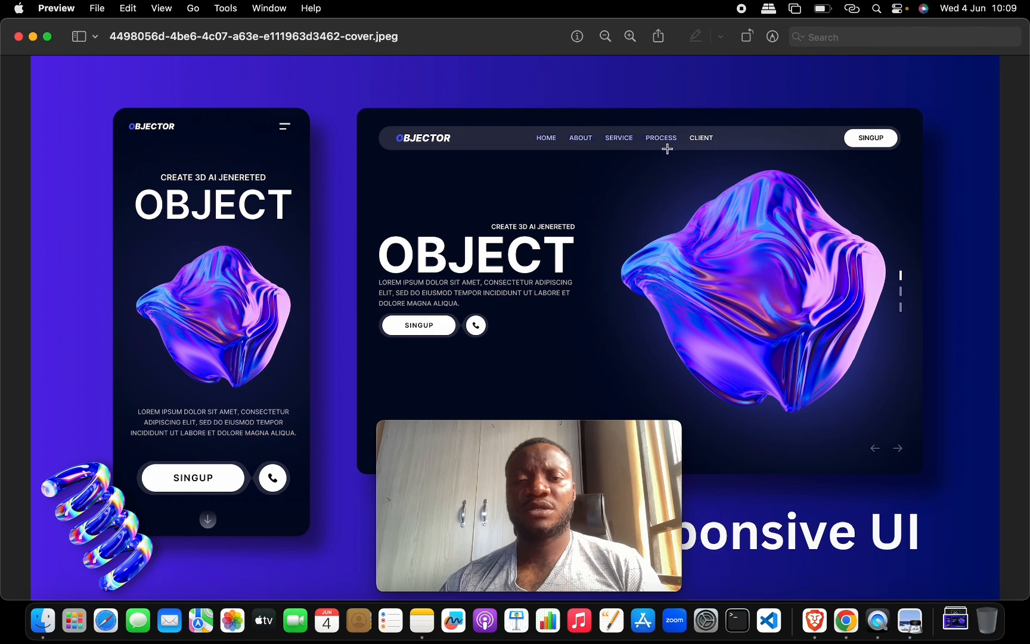
{"action": "key", "text": "ctrl+Up"}
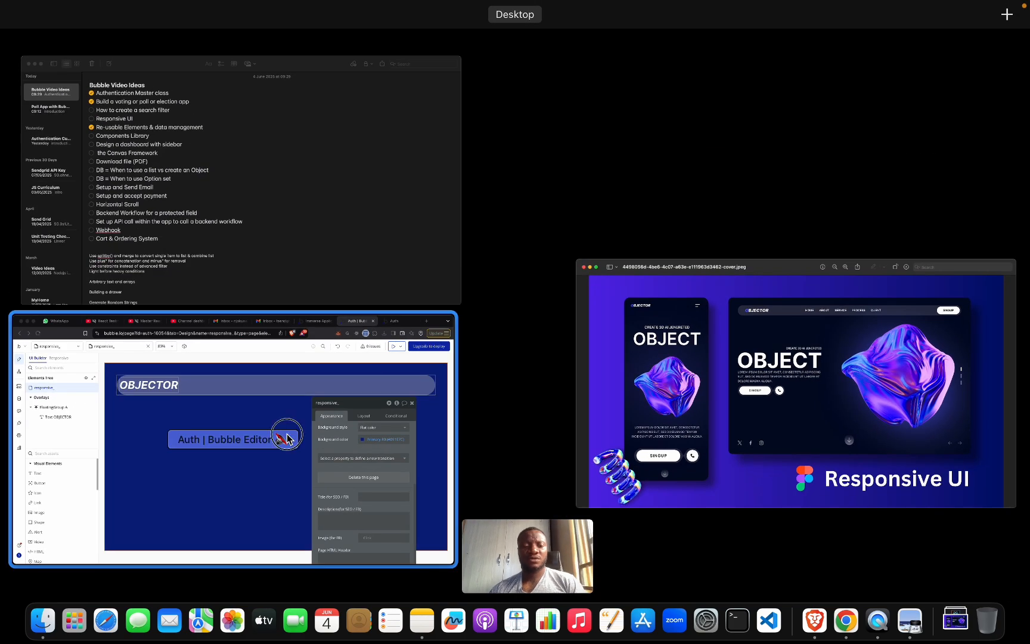
{"action": "left_click", "coordinate": [288, 437]}
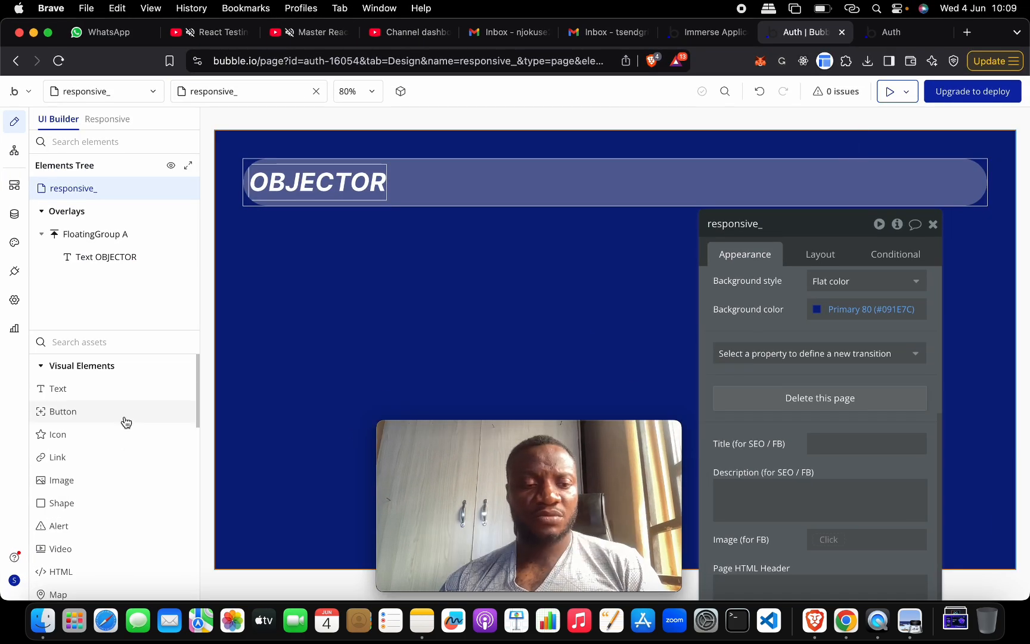
{"action": "type", "text": "GROUP"}
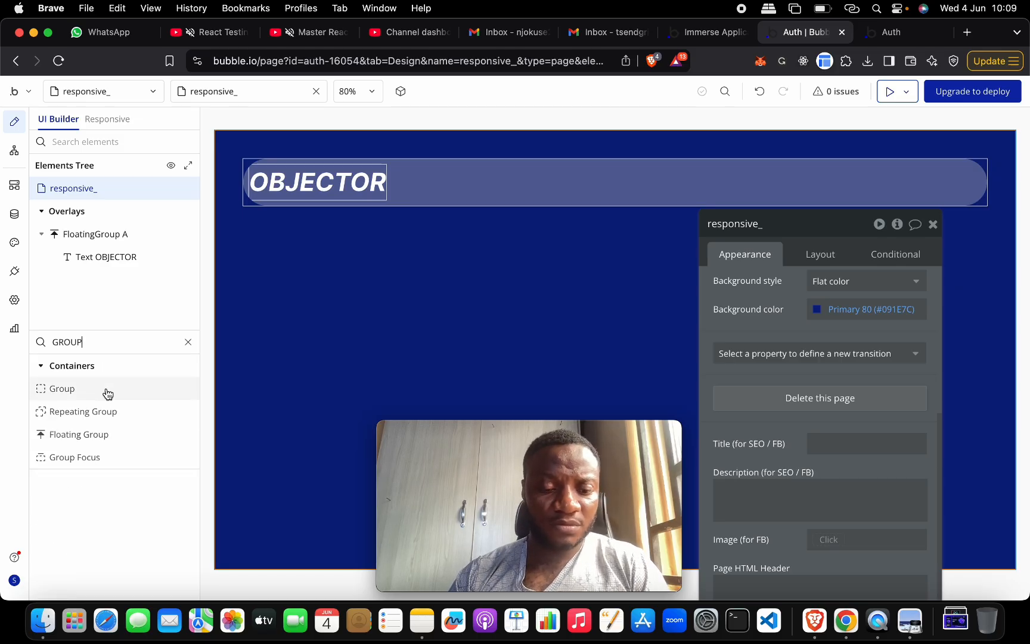
{"action": "left_click_drag", "start_coordinate": [108, 393], "coordinate": [120, 269]}
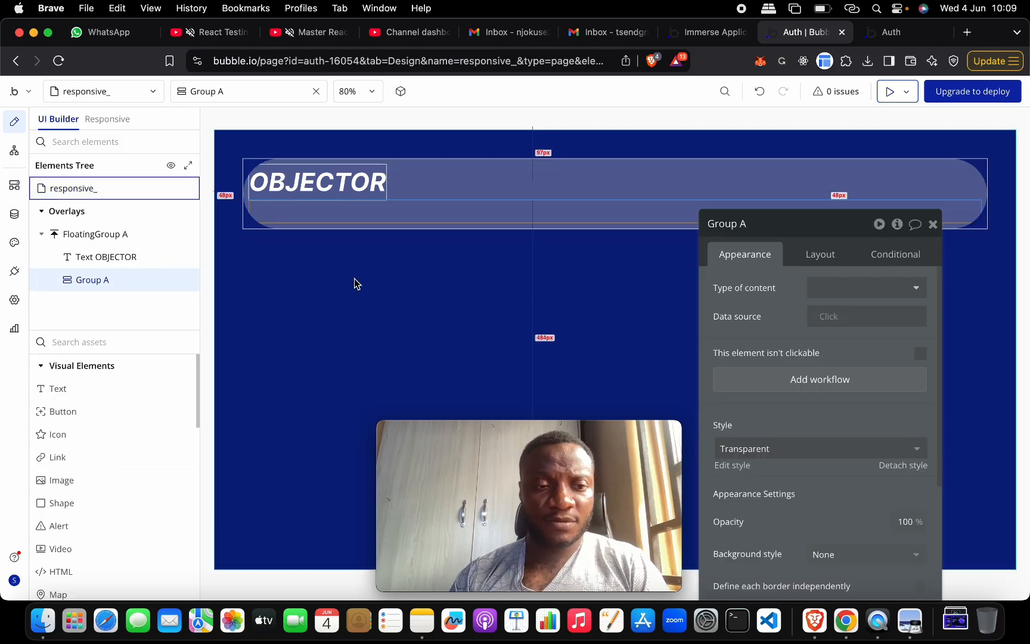
Step: Set FloatingGroup A's container layout to Row so the OBJECTOR text and Group A sit side by side
{"action": "left_click", "coordinate": [129, 233]}
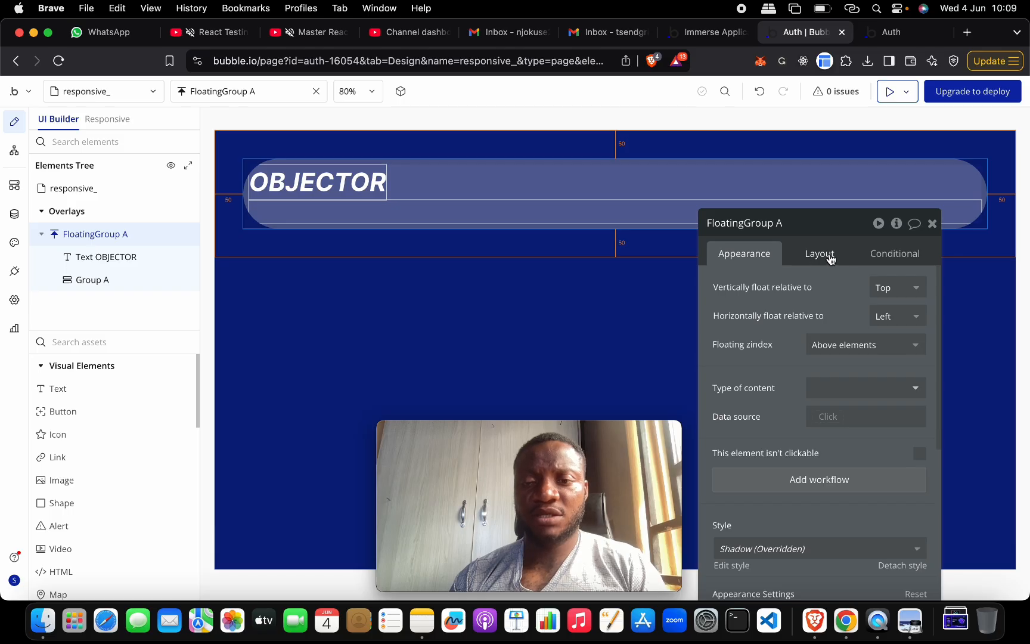
{"action": "left_click", "coordinate": [831, 258]}
{"action": "left_click", "coordinate": [858, 287]}
{"action": "left_click", "coordinate": [843, 358]}
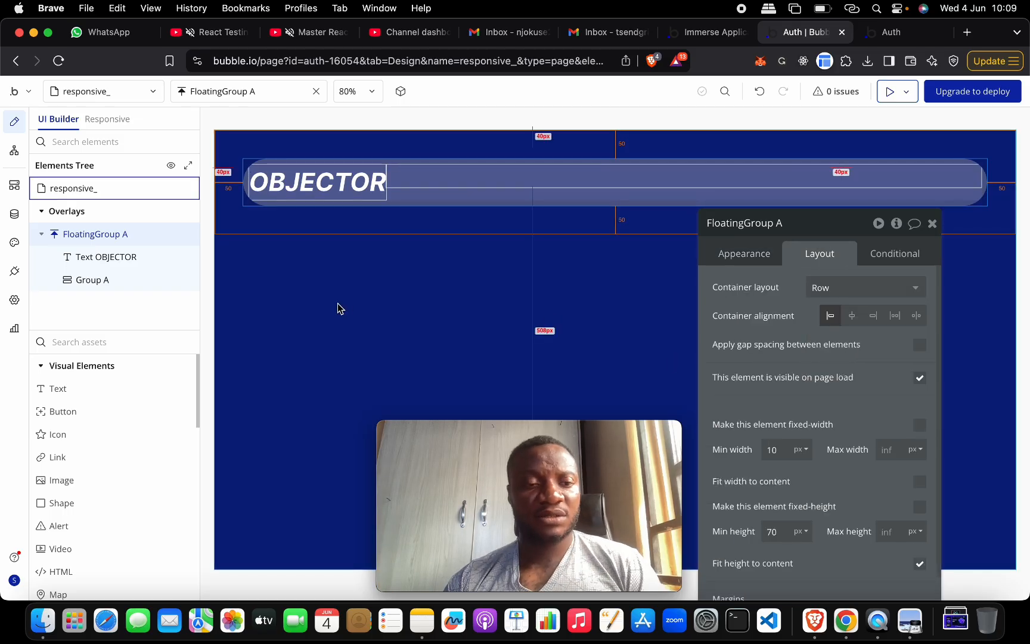
Step: Add a Text element inside Group A and set the group's container alignment to center
{"action": "left_click", "coordinate": [118, 375]}
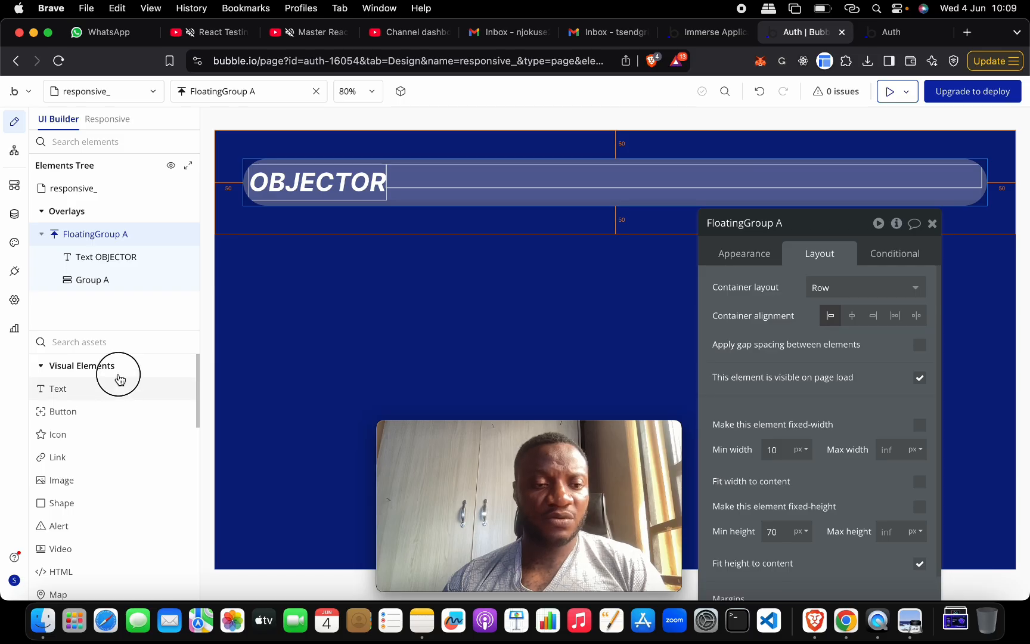
{"action": "left_click_drag", "start_coordinate": [119, 380], "coordinate": [126, 280]}
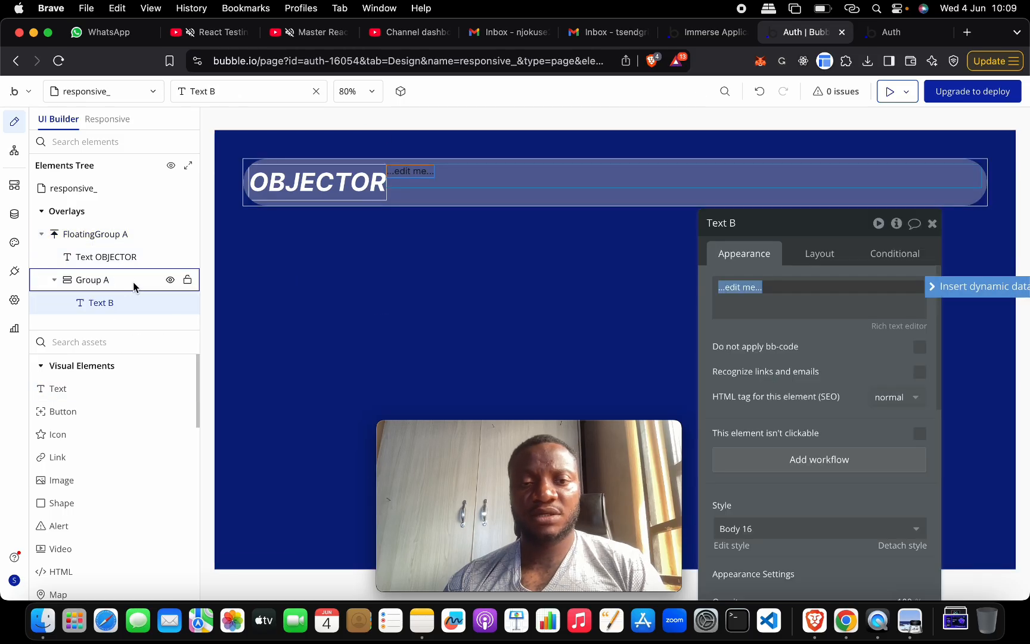
{"action": "left_click", "coordinate": [606, 188]}
{"action": "left_click", "coordinate": [820, 254]}
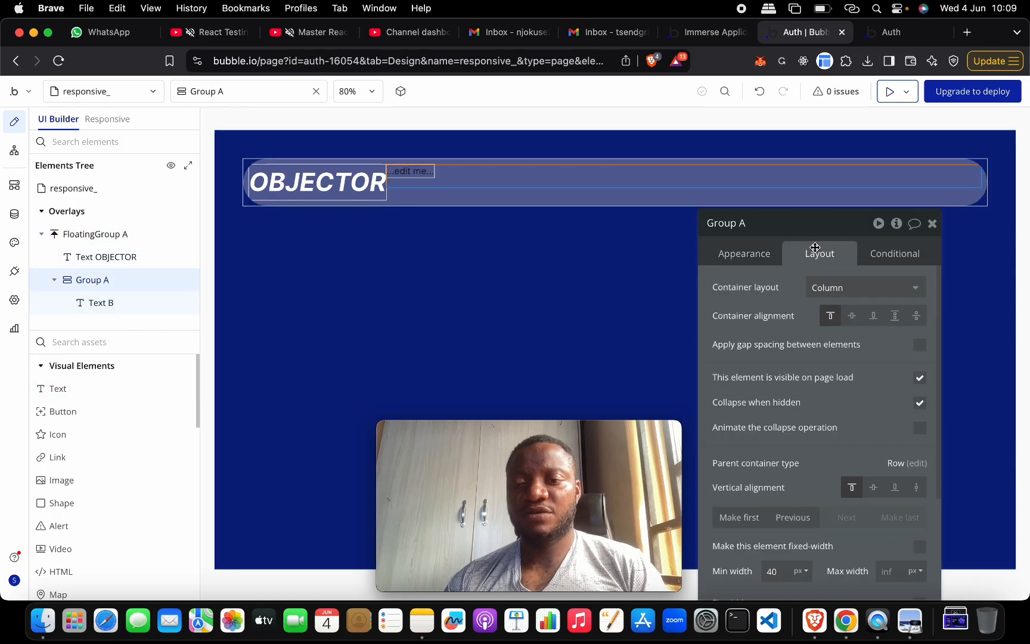
{"action": "left_click", "coordinate": [854, 321]}
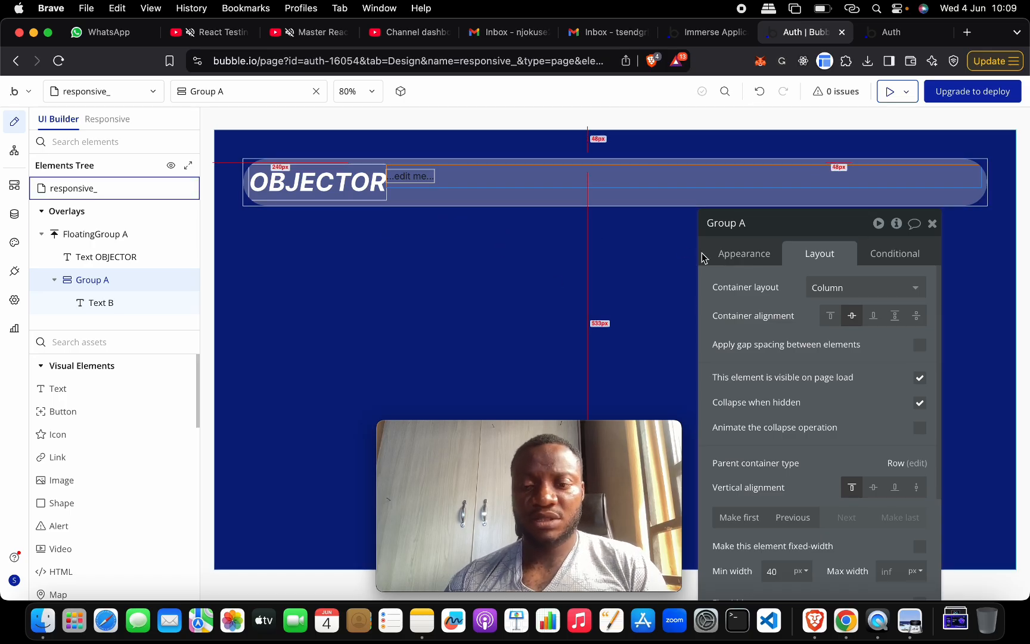
Step: Set Text B's font color to the white color variable
{"action": "left_click", "coordinate": [98, 303]}
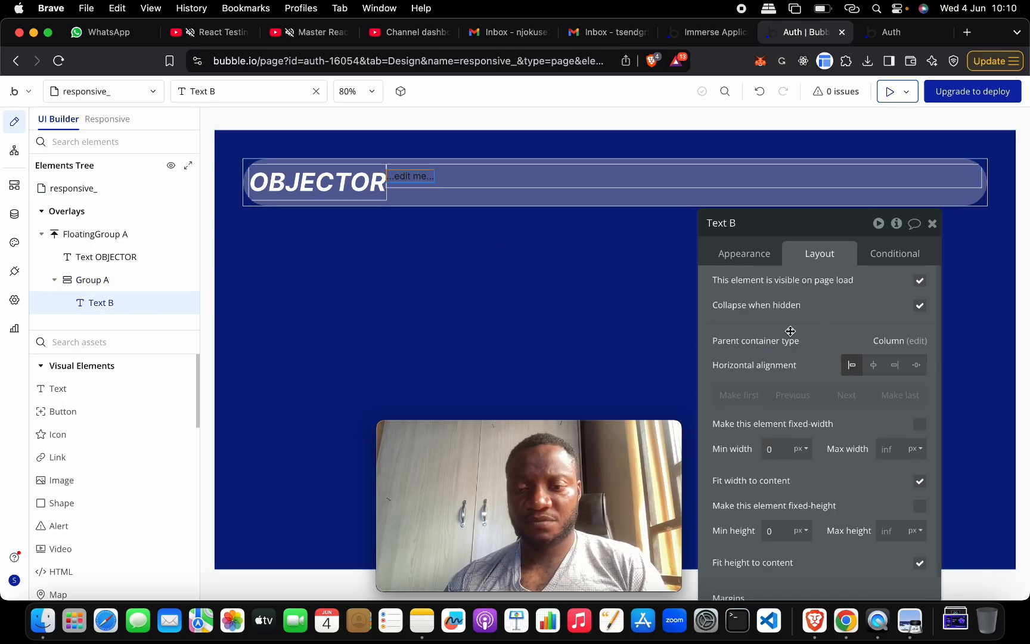
{"action": "left_click_drag", "start_coordinate": [811, 349], "coordinate": [689, 256]}
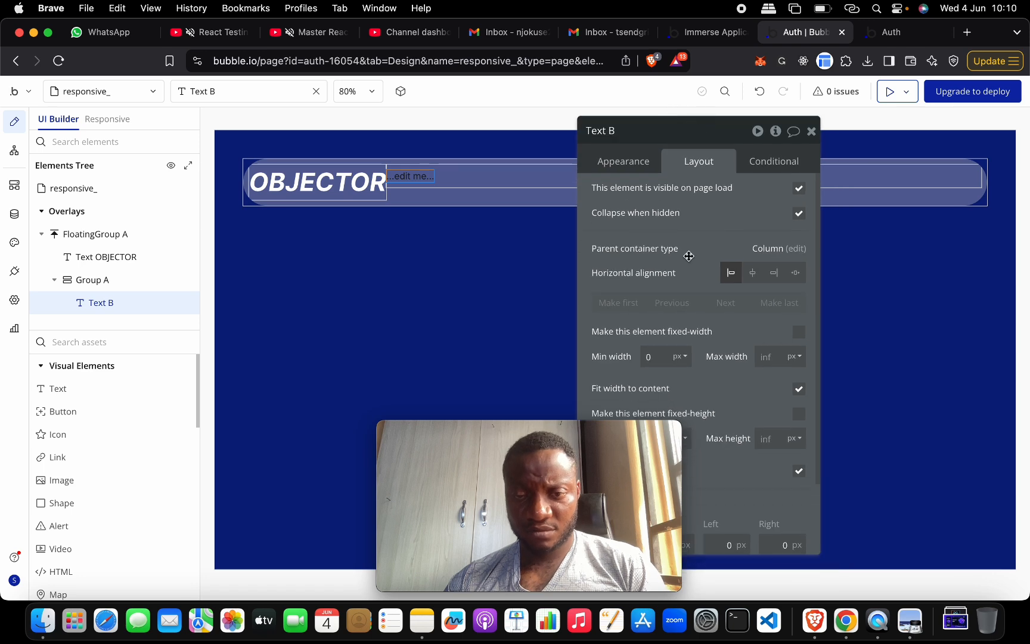
{"action": "left_click_drag", "start_coordinate": [576, 431], "coordinate": [207, 440]}
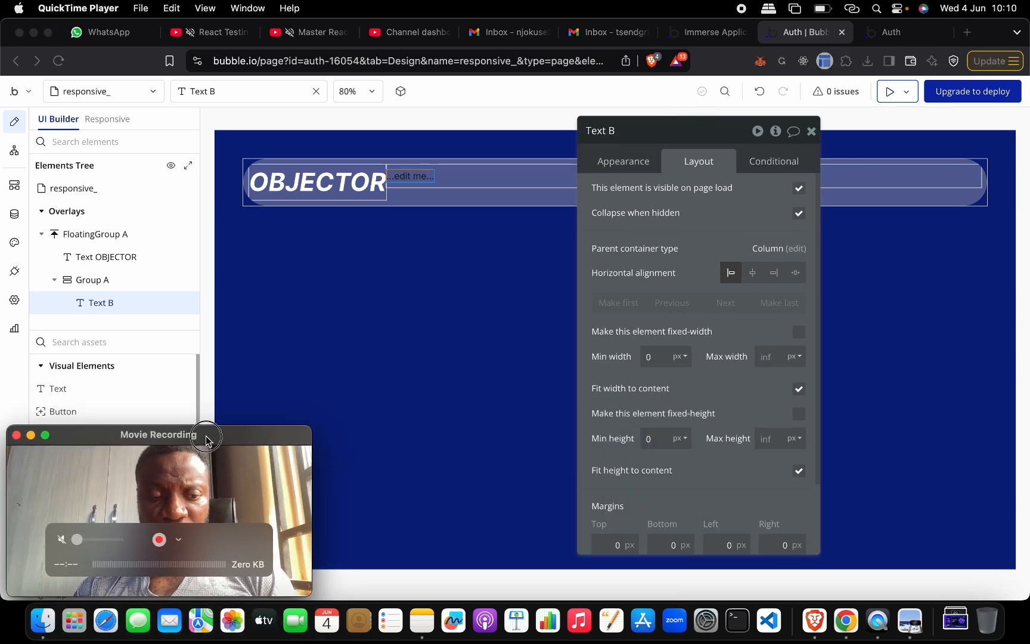
{"action": "left_click", "coordinate": [628, 162]}
{"action": "left_click", "coordinate": [635, 164]}
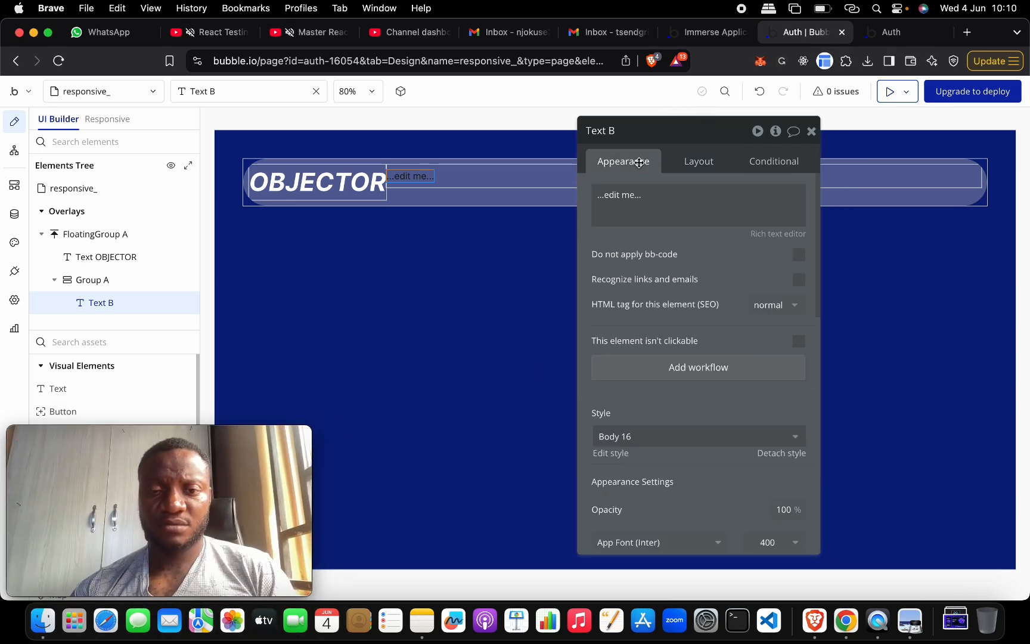
{"action": "scroll", "coordinate": [685, 305], "scroll_direction": "down", "scroll_amount": 3}
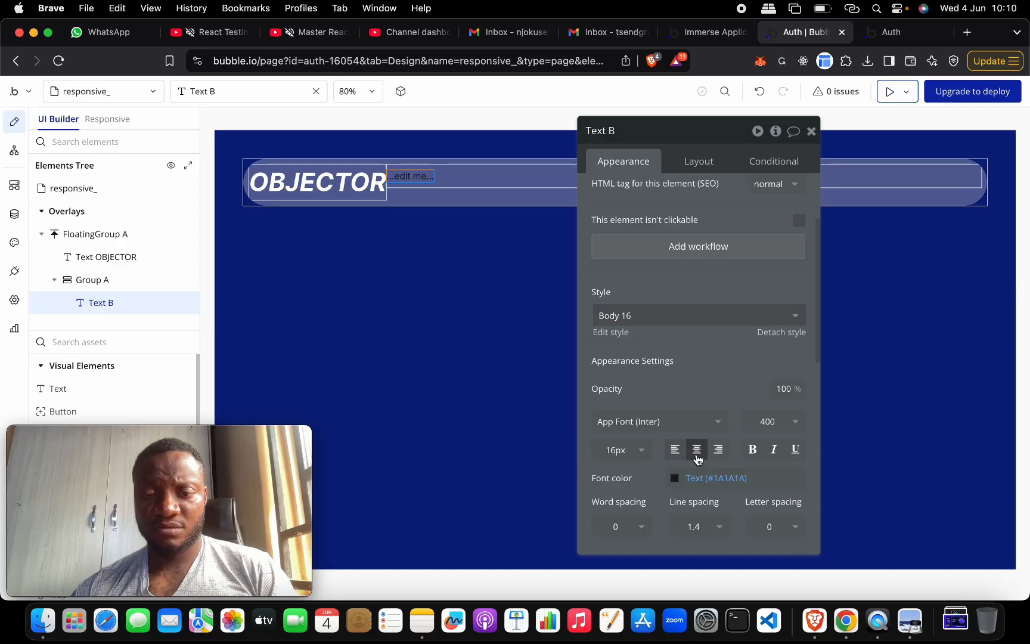
{"action": "left_click", "coordinate": [676, 482]}
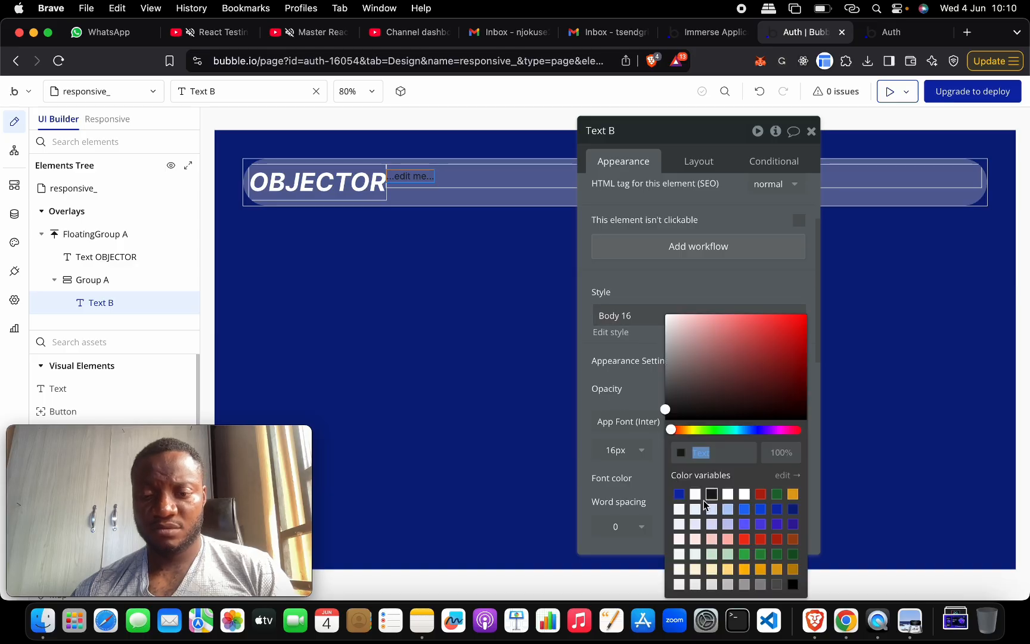
{"action": "left_click", "coordinate": [696, 494]}
{"action": "left_click", "coordinate": [525, 357]}
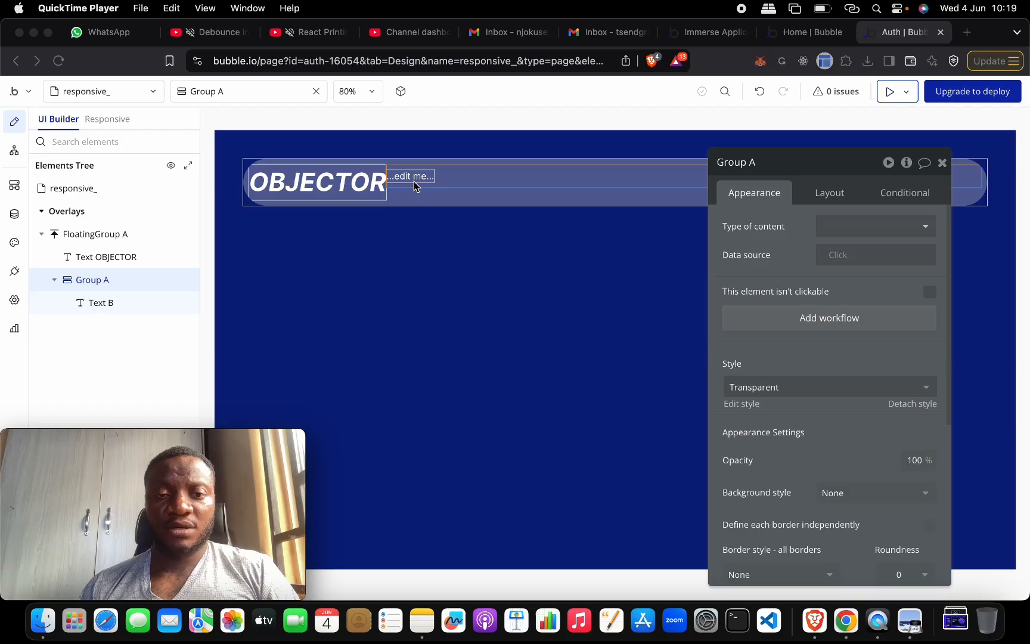
Step: Check the first navigation link in the reference design and replace Text B's placeholder content with HOME
{"action": "key", "text": "ctrl+Up"}
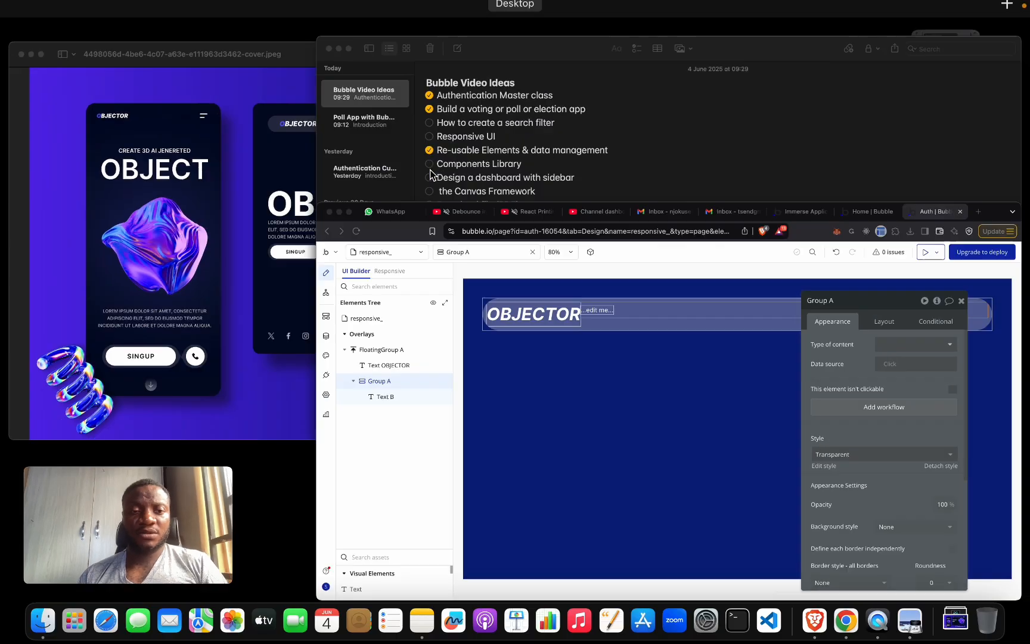
{"action": "left_click", "coordinate": [317, 218]}
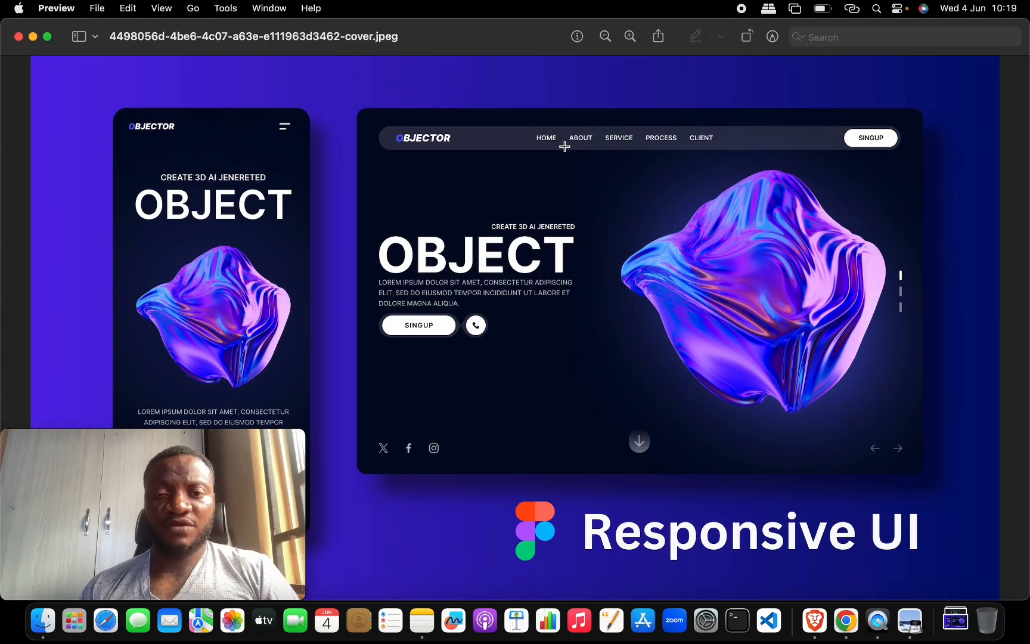
{"action": "key", "text": "ctrl+Up"}
{"action": "left_click", "coordinate": [637, 257]}
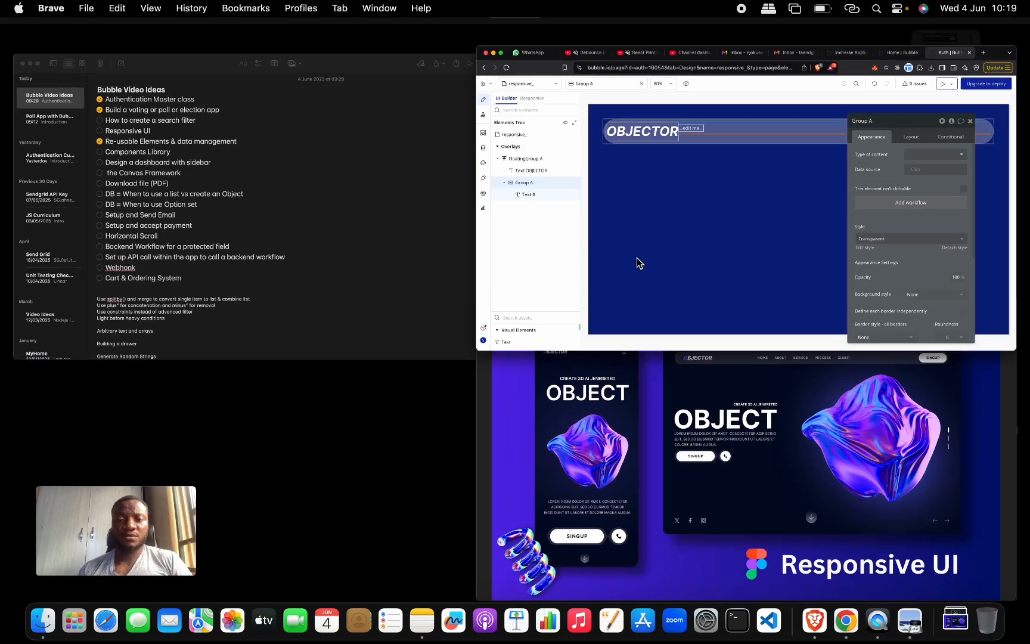
{"action": "left_click", "coordinate": [411, 176]}
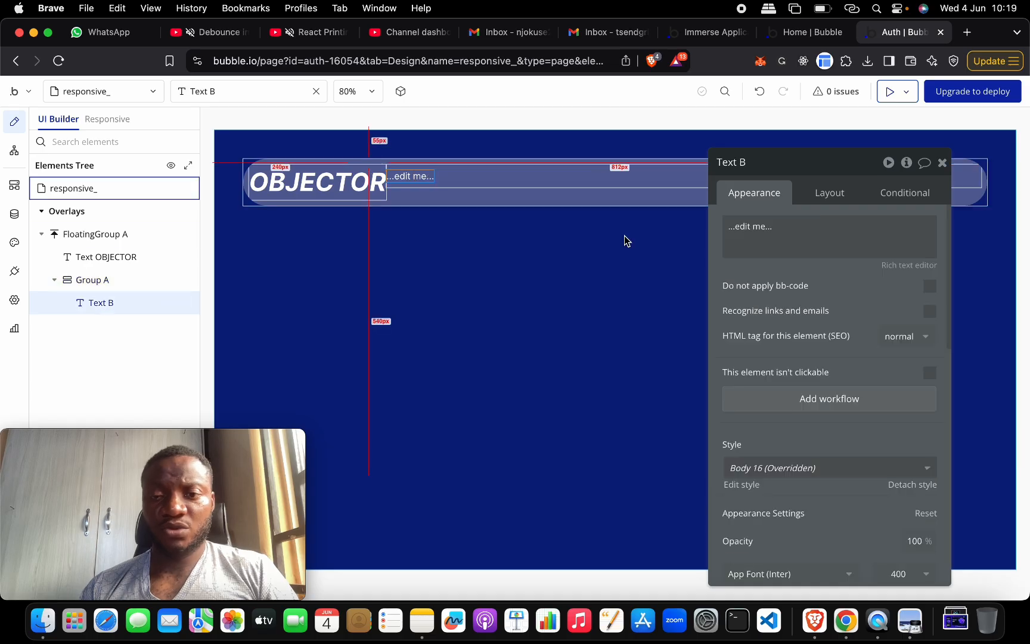
{"action": "triple_click", "coordinate": [799, 227]}
{"action": "type", "text": "HOME"}
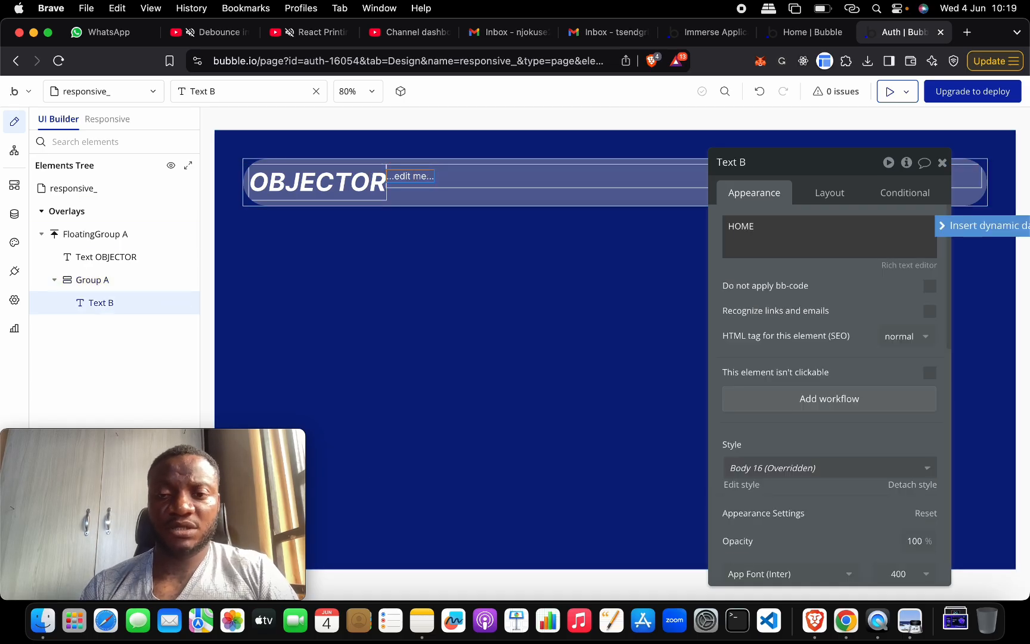
{"action": "left_click", "coordinate": [762, 268]}
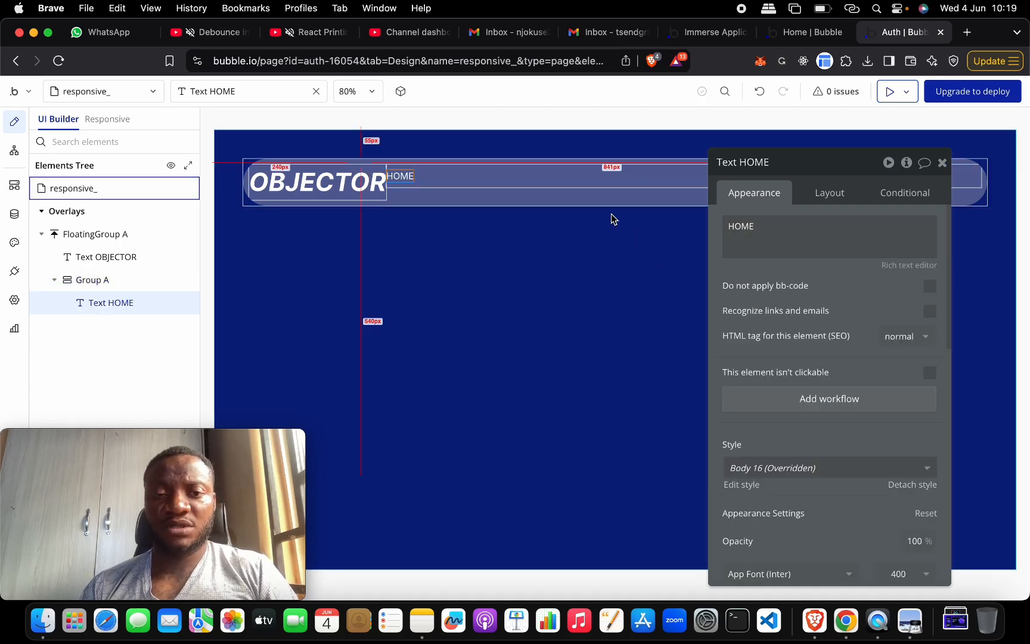
Step: Compare the HOME link with the reference design and add a condition to it for when This Text is hovered
{"action": "key", "text": "ctrl+Up"}
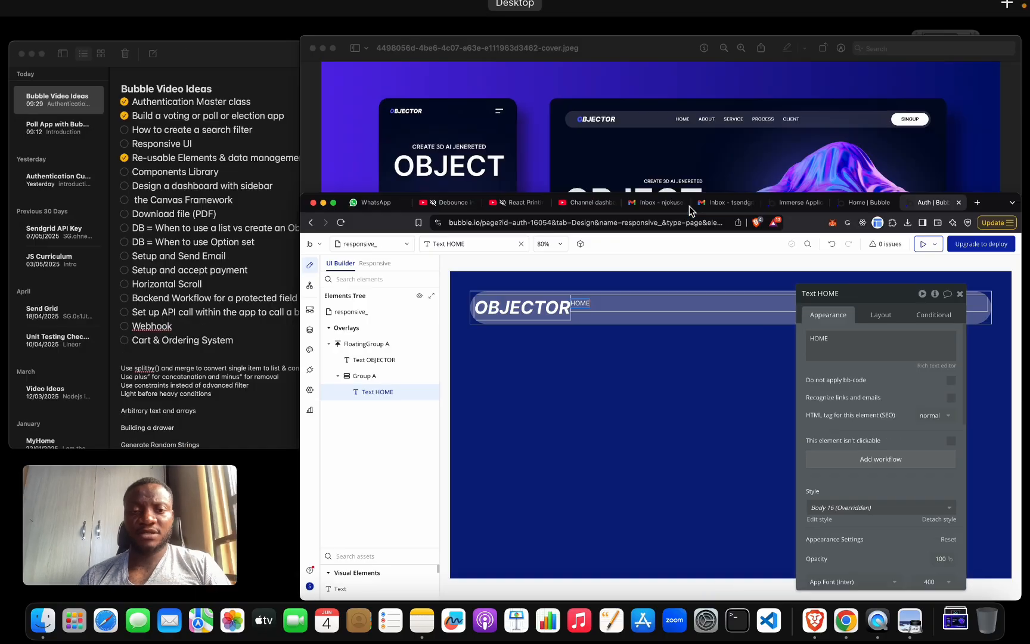
{"action": "left_click", "coordinate": [655, 176]}
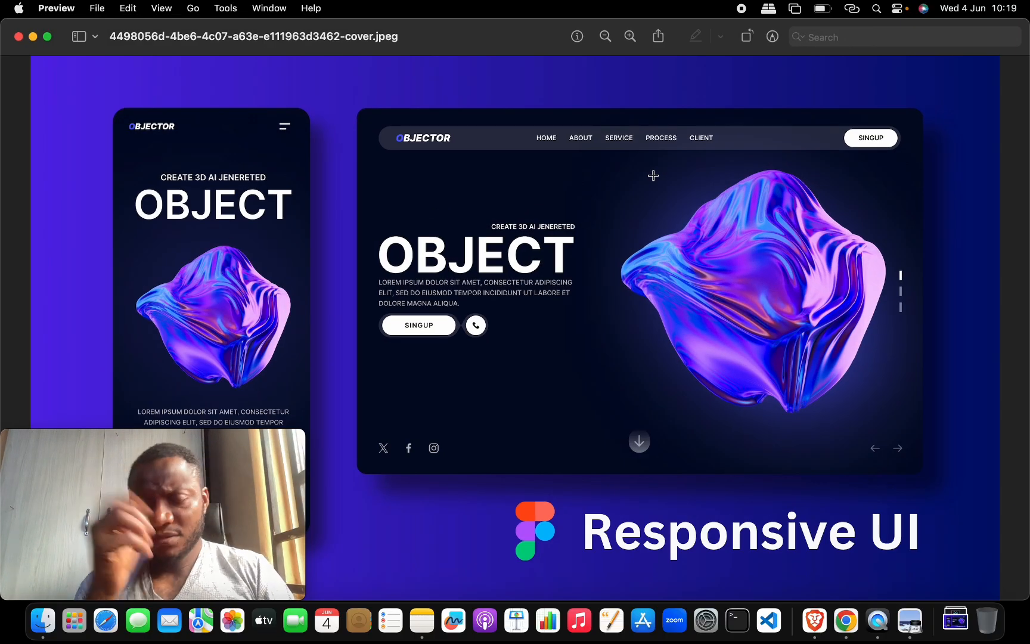
{"action": "key", "text": "ctrl+Up"}
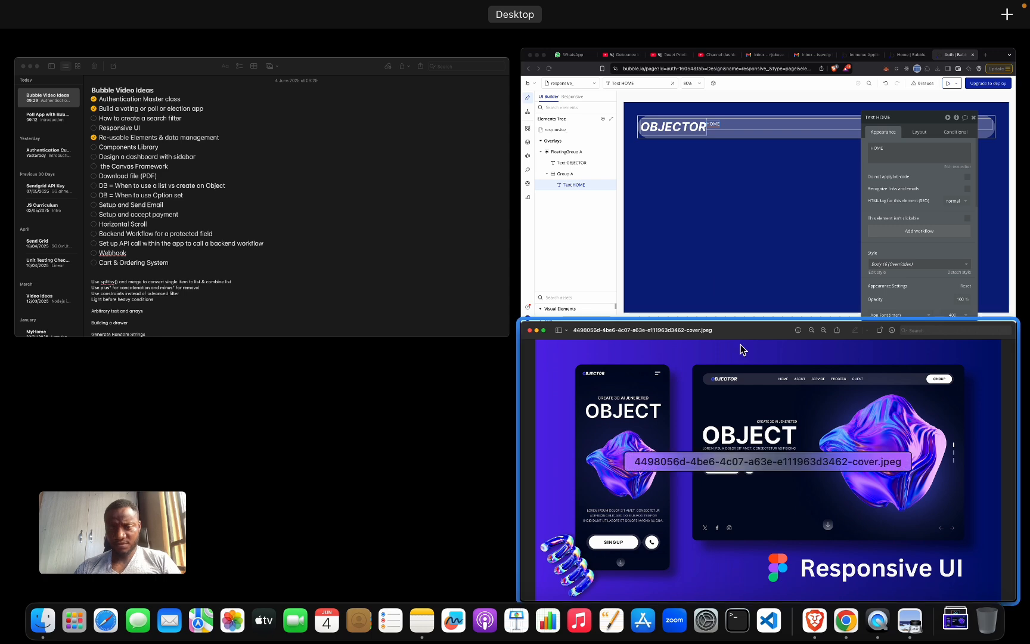
{"action": "left_click", "coordinate": [731, 260]}
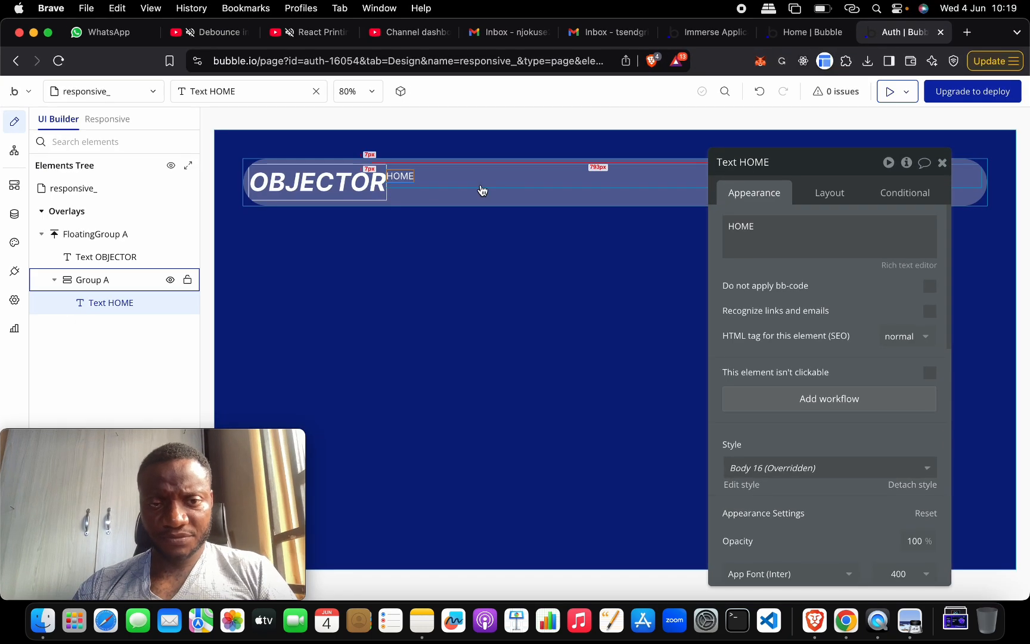
{"action": "left_click", "coordinate": [911, 191]}
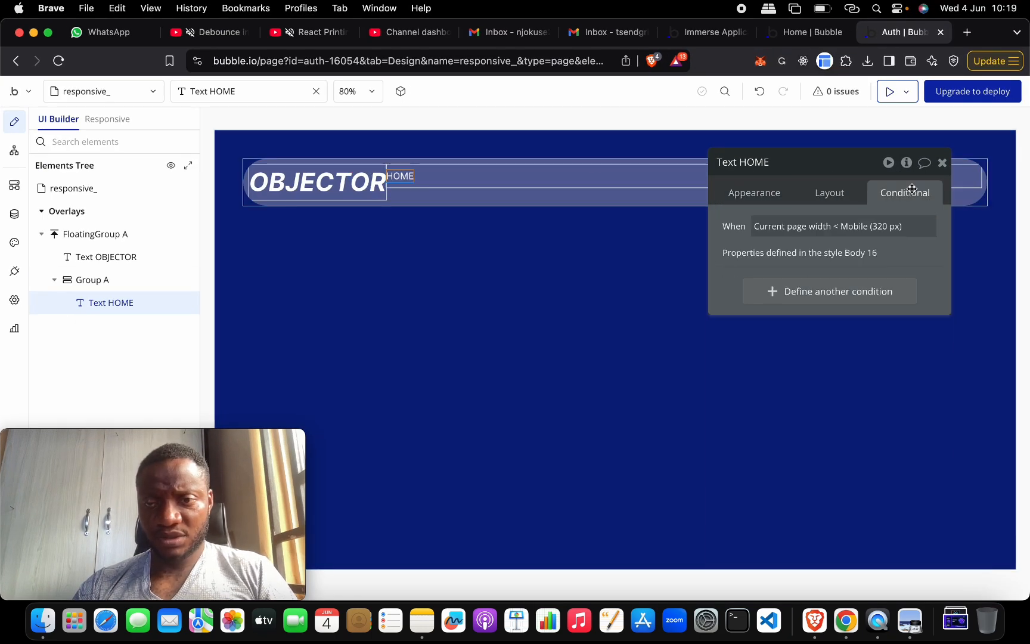
{"action": "left_click", "coordinate": [833, 292]}
{"action": "left_click", "coordinate": [769, 299]}
{"action": "left_click", "coordinate": [786, 318]}
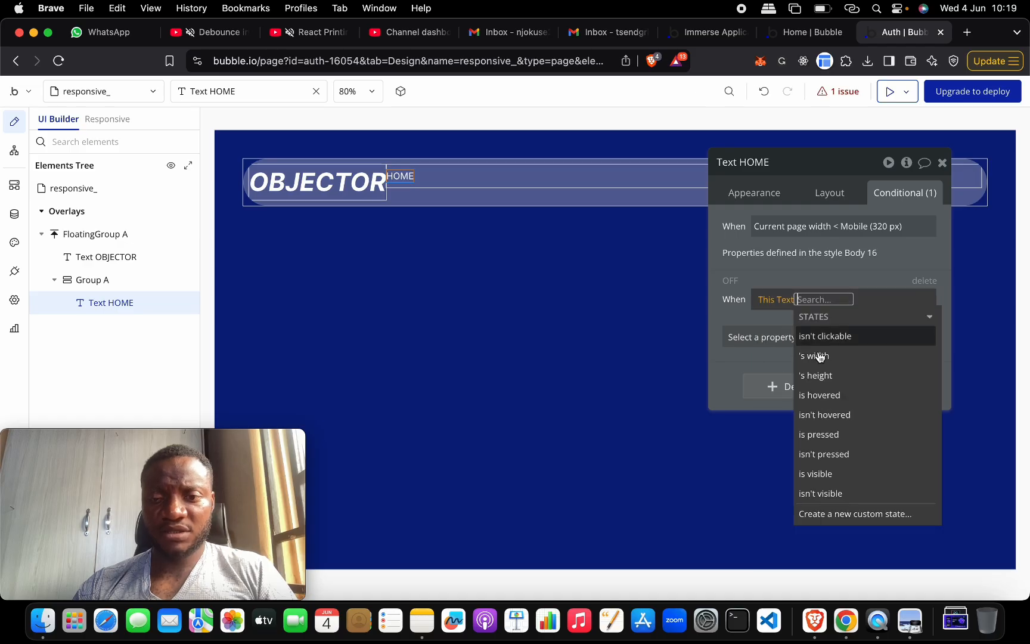
{"action": "left_click", "coordinate": [837, 395]}
Step: Turn on Underline as the property changed by the HOME text's hover condition and close its property editor
{"action": "left_click", "coordinate": [822, 345]}
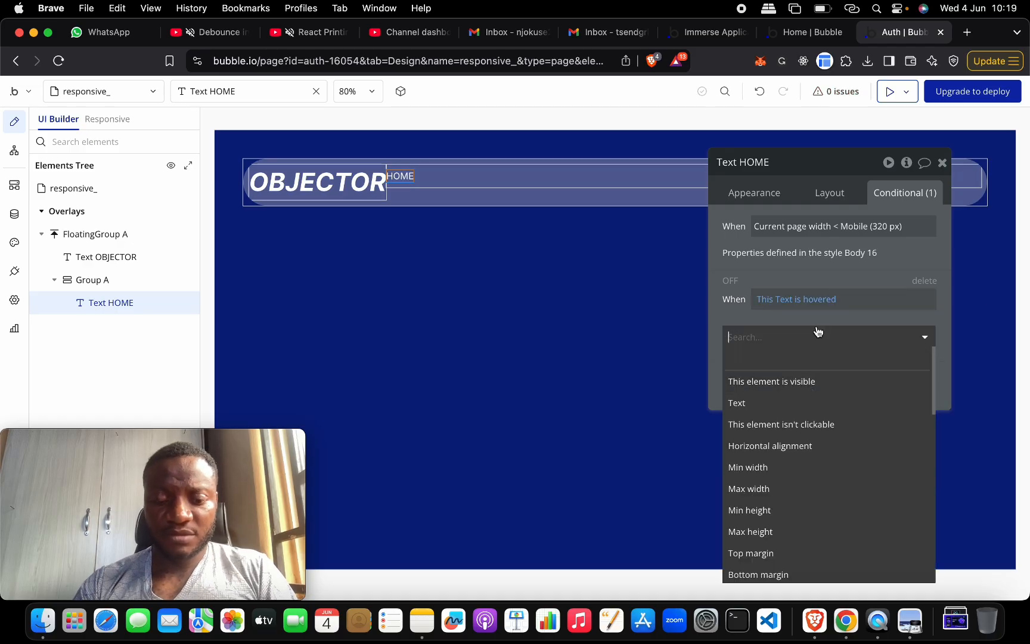
{"action": "type", "text": "BOR"}
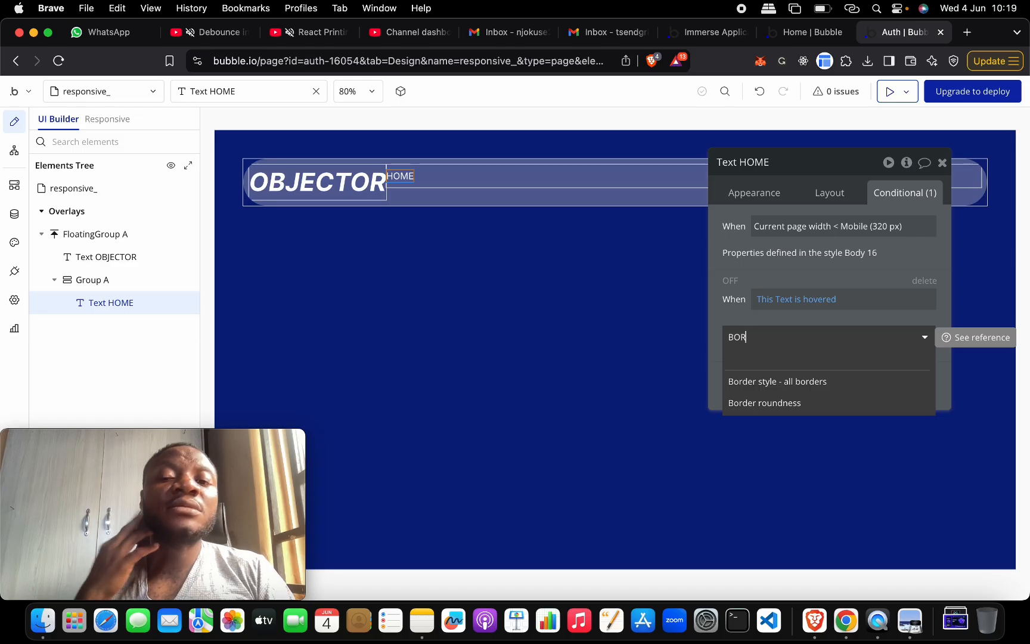
{"action": "key", "text": "BackSpace"}
{"action": "key", "text": "BackSpace"}
{"action": "key", "text": "BackSpace"}
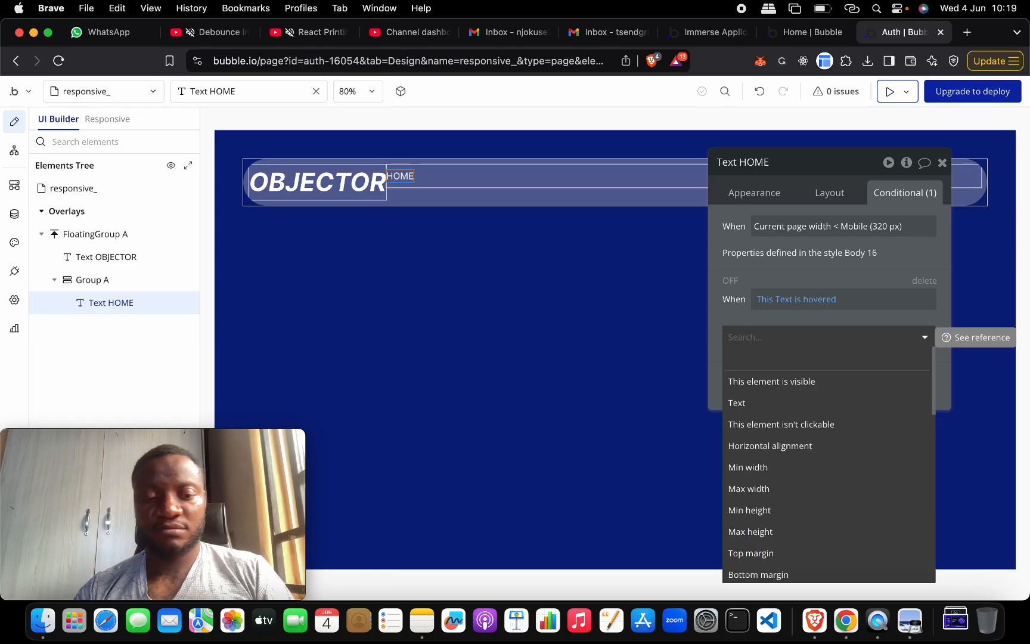
{"action": "type", "text": "COR"}
{"action": "key", "text": "BackSpace"}
{"action": "key", "text": "BackSpace"}
{"action": "key", "text": "BackSpace"}
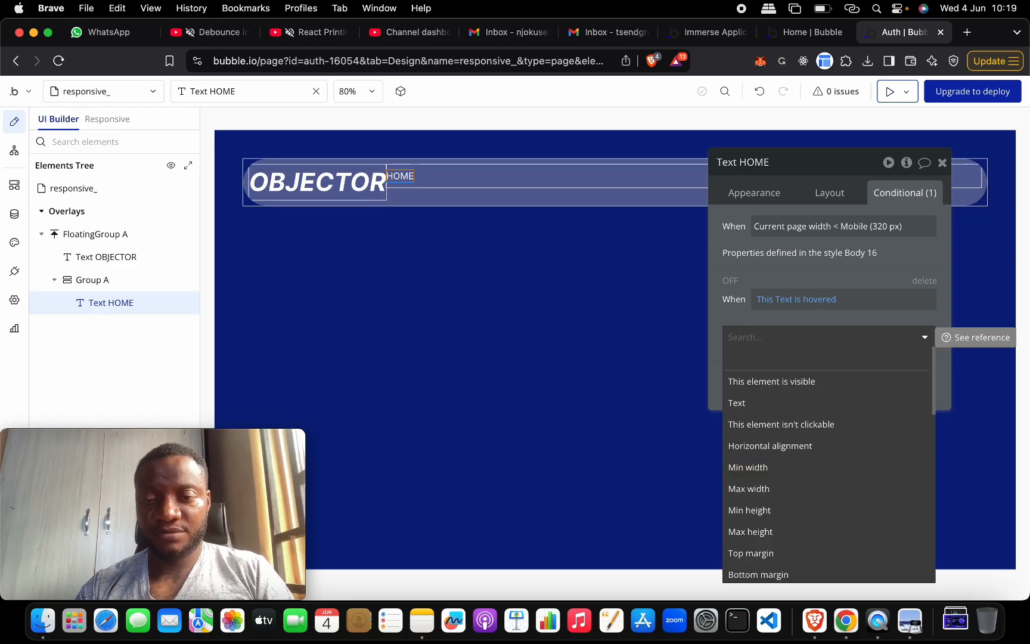
{"action": "type", "text": "U"}
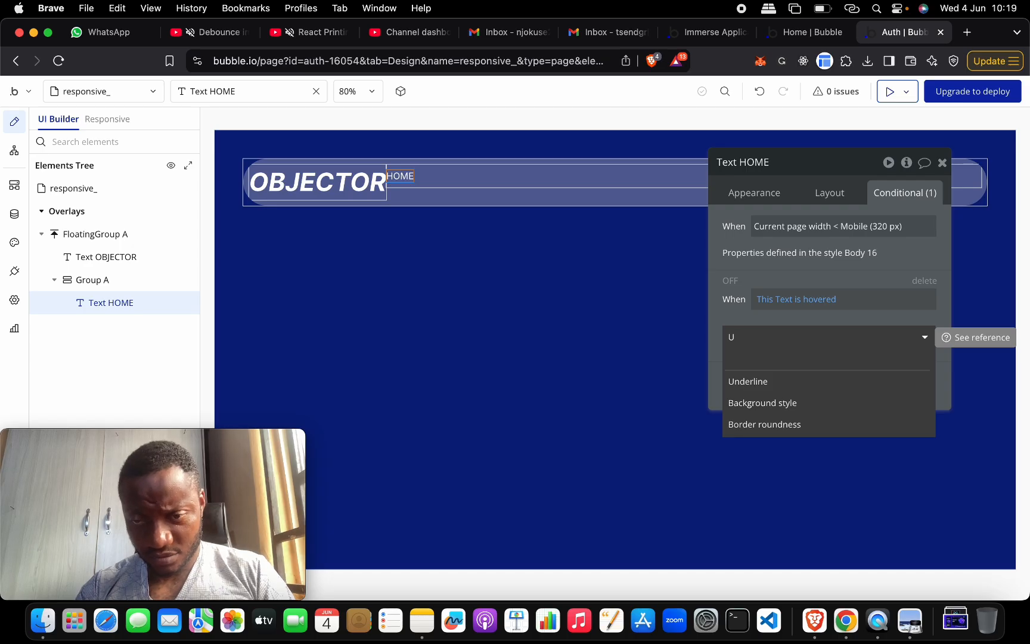
{"action": "left_click", "coordinate": [765, 381]}
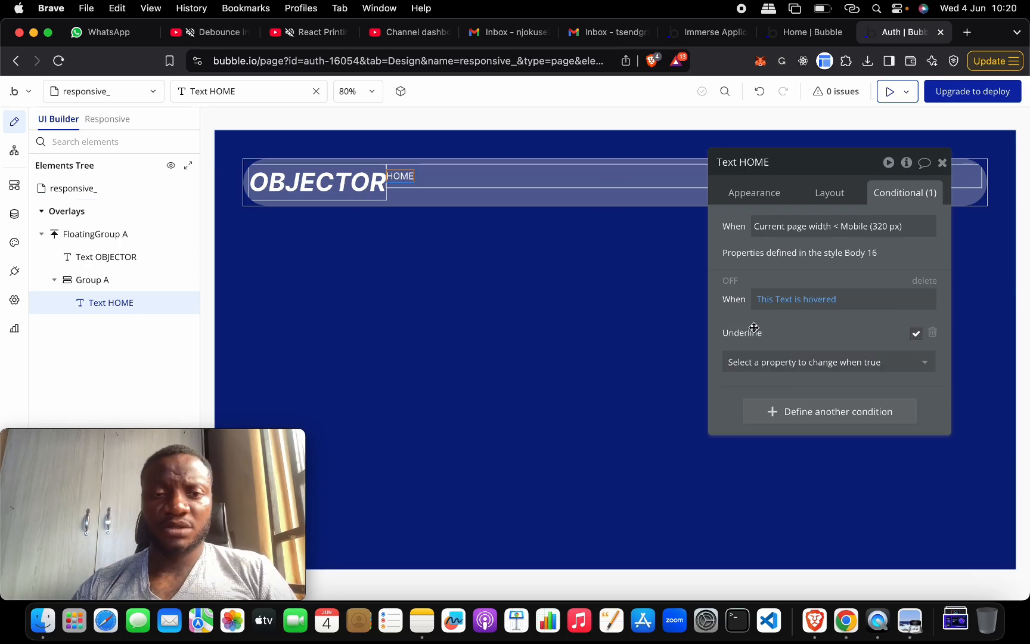
{"action": "left_click", "coordinate": [942, 163]}
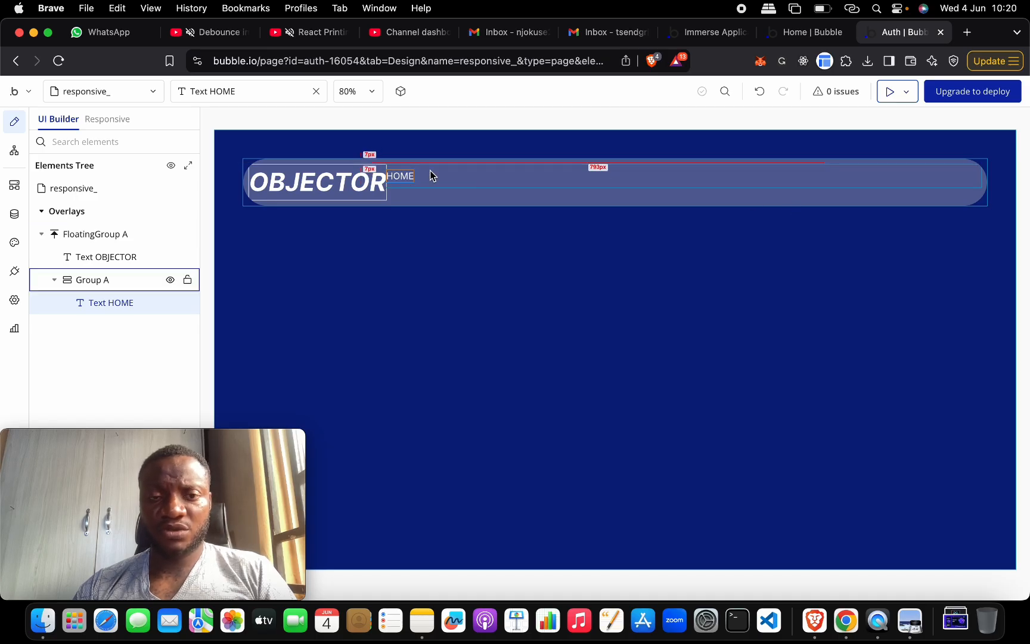
Step: Check the navigation links in the reference design and duplicate the HOME text five times inside Group A
{"action": "double_click", "coordinate": [397, 176]}
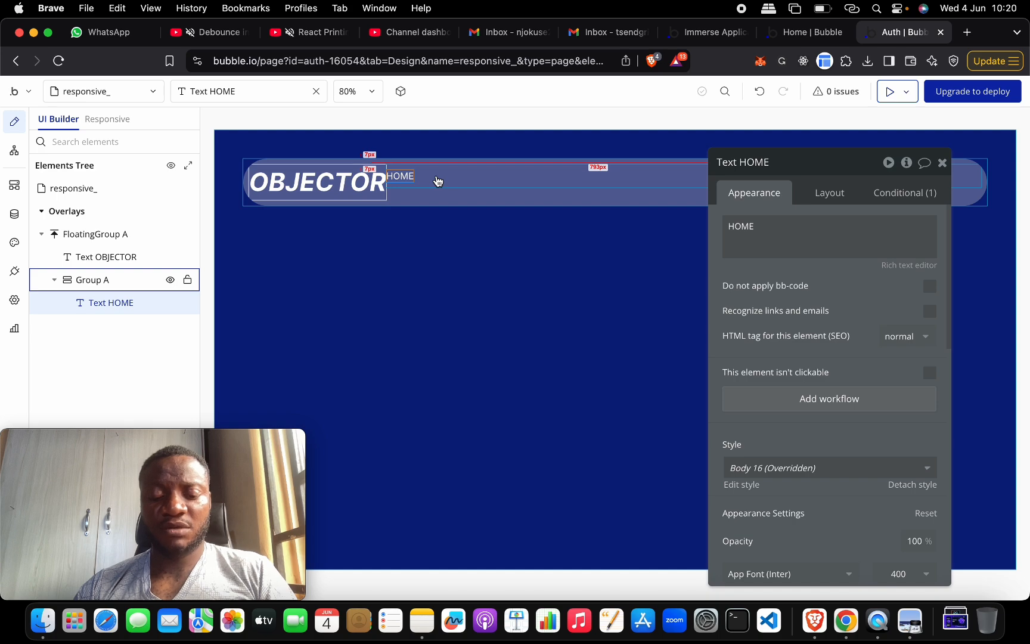
{"action": "key", "text": "ctrl+Up"}
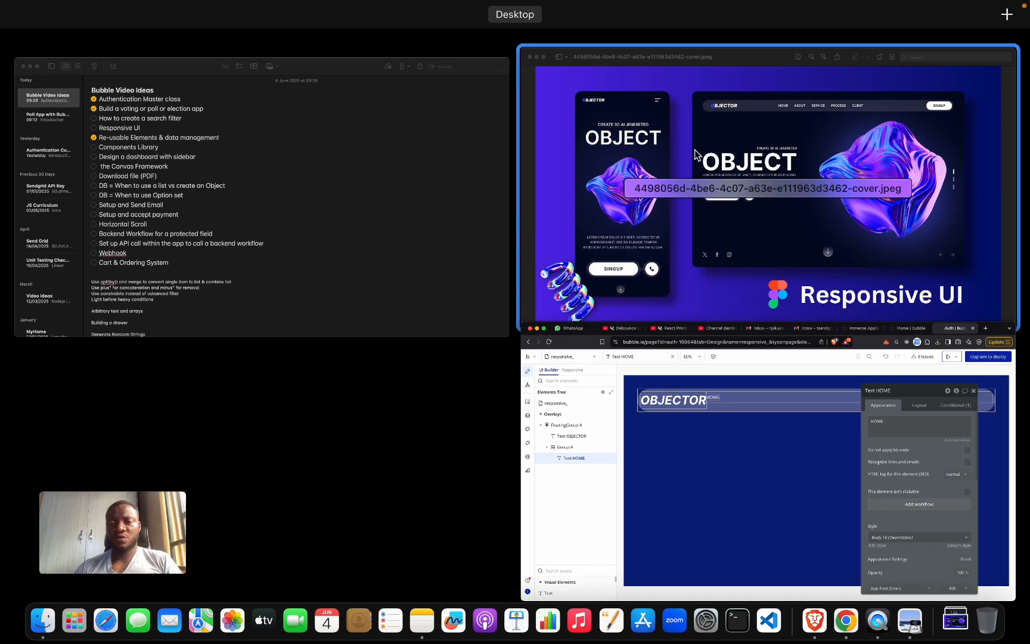
{"action": "key", "text": "ctrl+Up"}
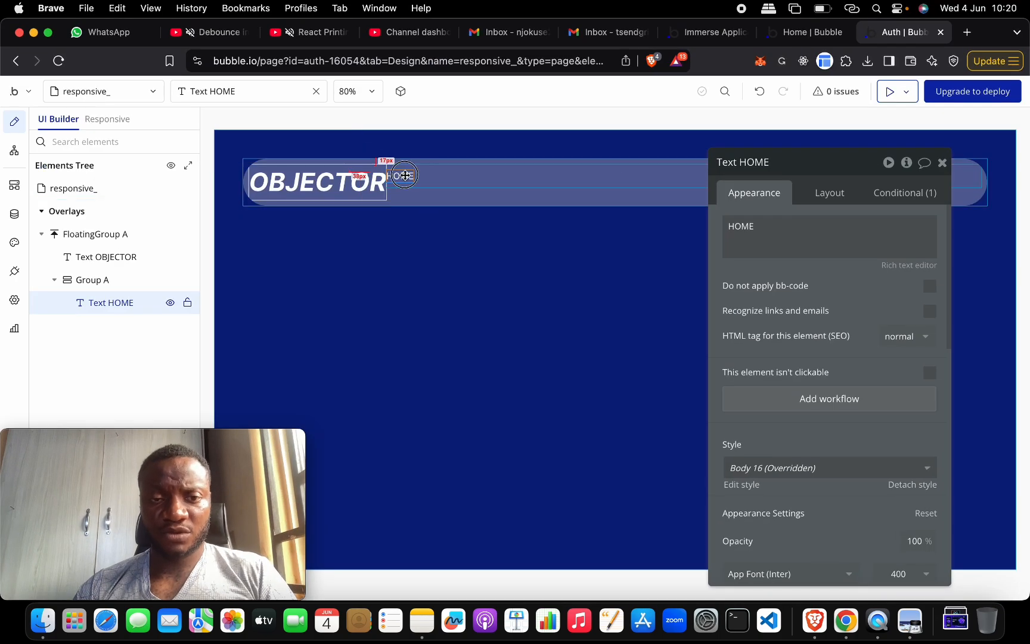
{"action": "key", "text": "super+d"}
{"action": "key", "text": "super+d"}
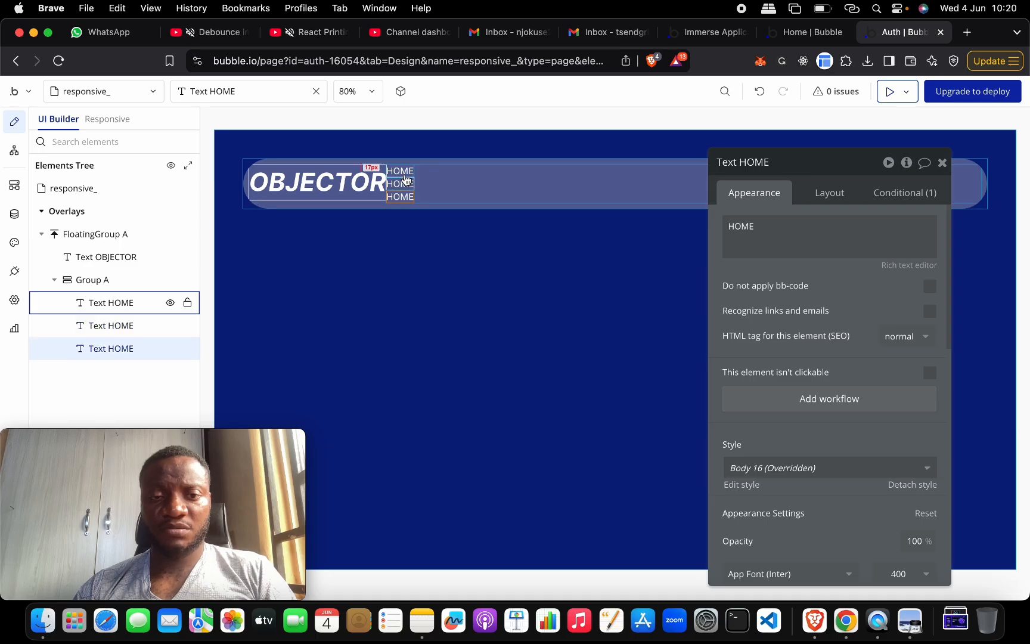
{"action": "key", "text": "super+d"}
{"action": "key", "text": "super+d"}
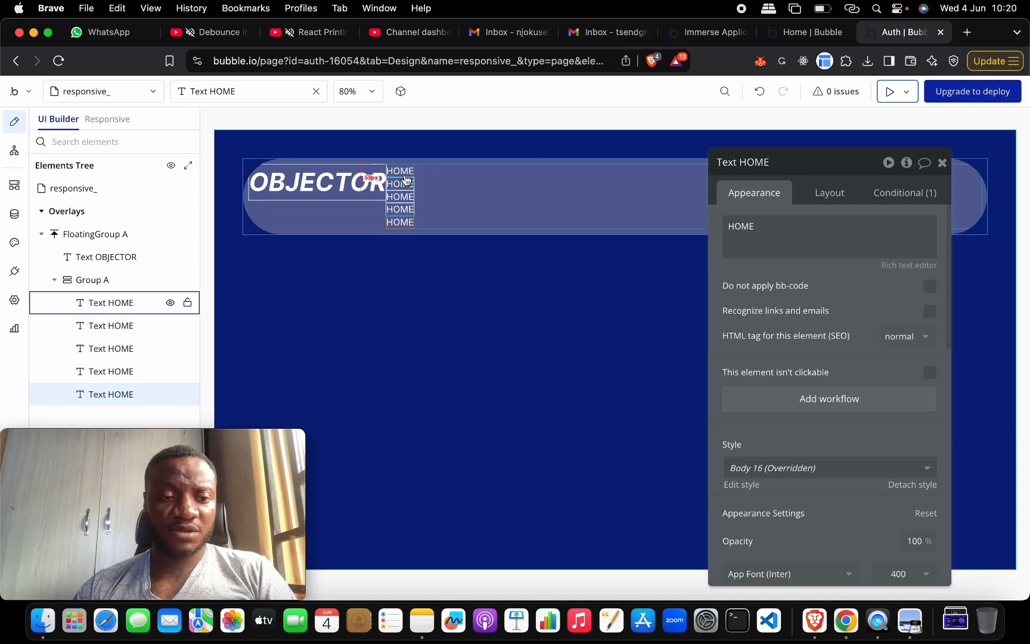
{"action": "key", "text": "super+d"}
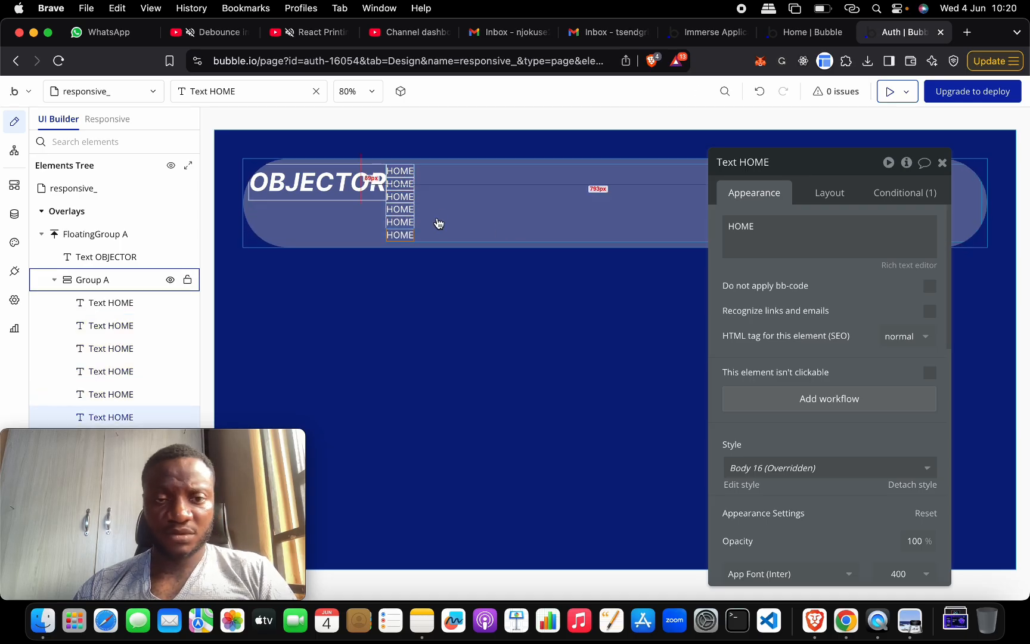
Step: Change Group A's container layout to Row
{"action": "left_click", "coordinate": [599, 203]}
{"action": "left_click", "coordinate": [830, 193]}
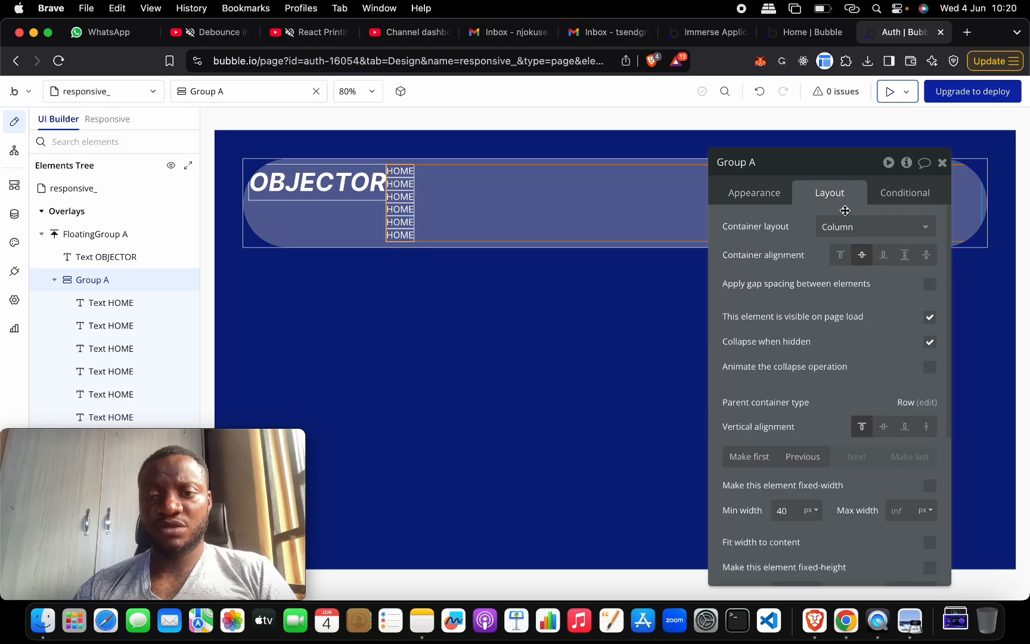
{"action": "left_click", "coordinate": [861, 231]}
{"action": "left_click", "coordinate": [859, 293]}
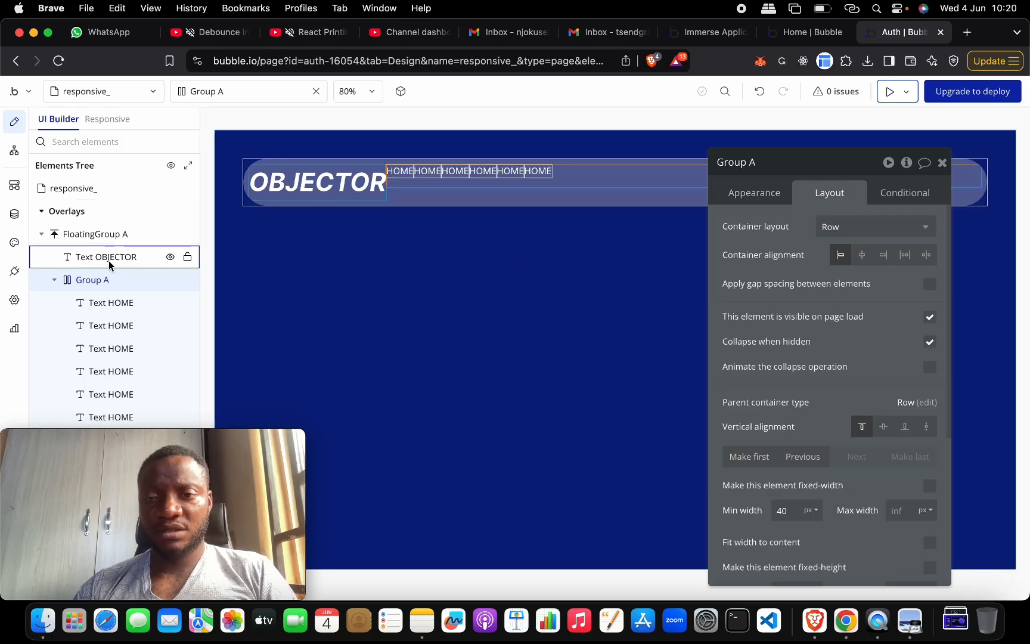
Step: Rename Group A as Group Links
{"action": "double_click", "coordinate": [121, 282]}
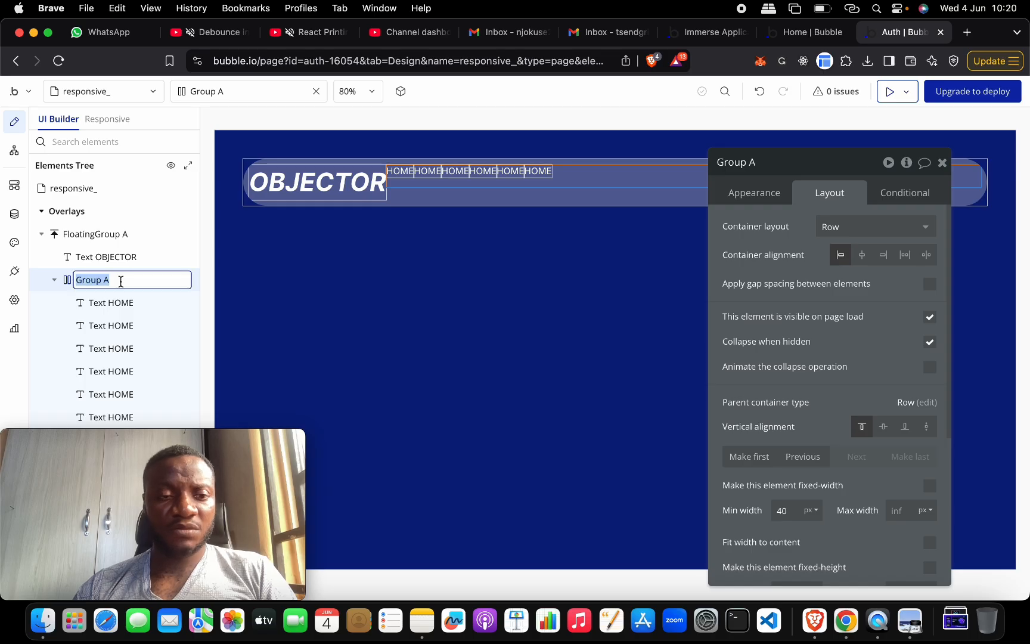
{"action": "left_click", "coordinate": [121, 282]}
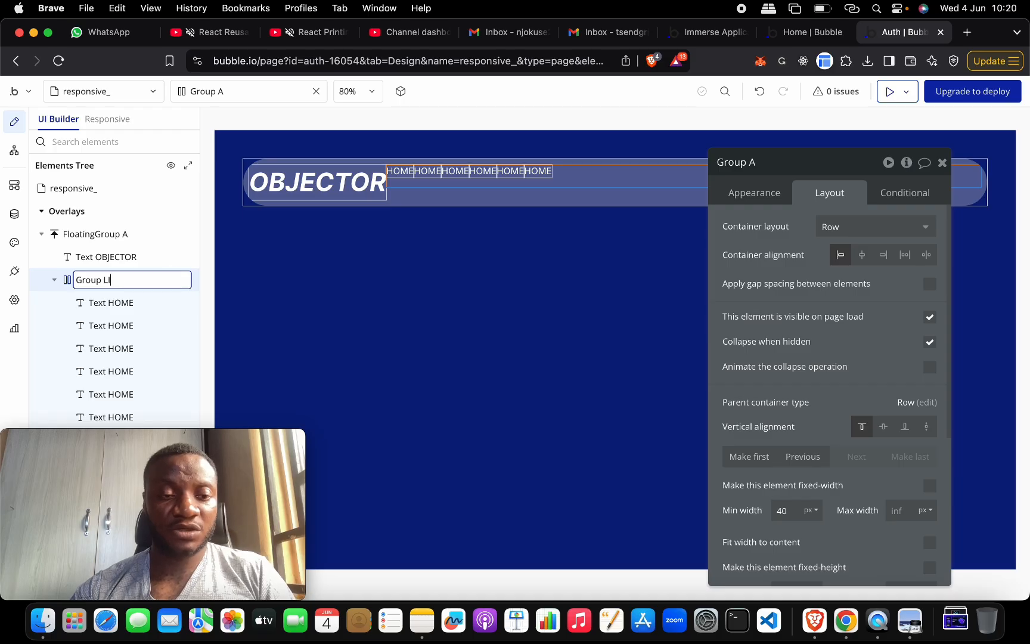
{"action": "left_click", "coordinate": [292, 301]}
{"action": "left_click", "coordinate": [584, 177]}
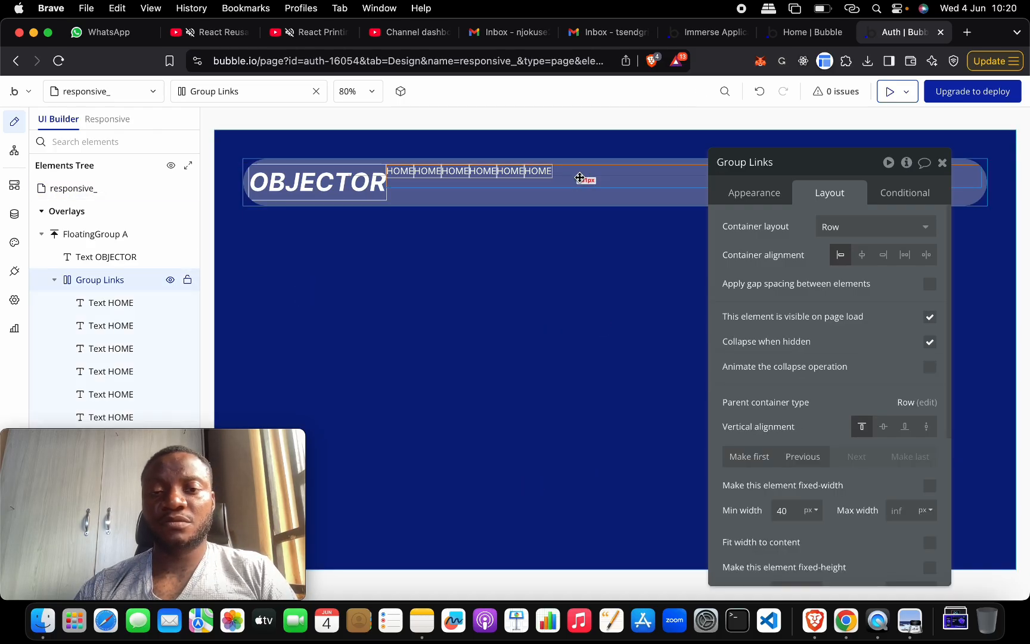
Step: Check the second navigation link in the reference design and change the second HOME text to ABOUT
{"action": "left_click", "coordinate": [428, 171]}
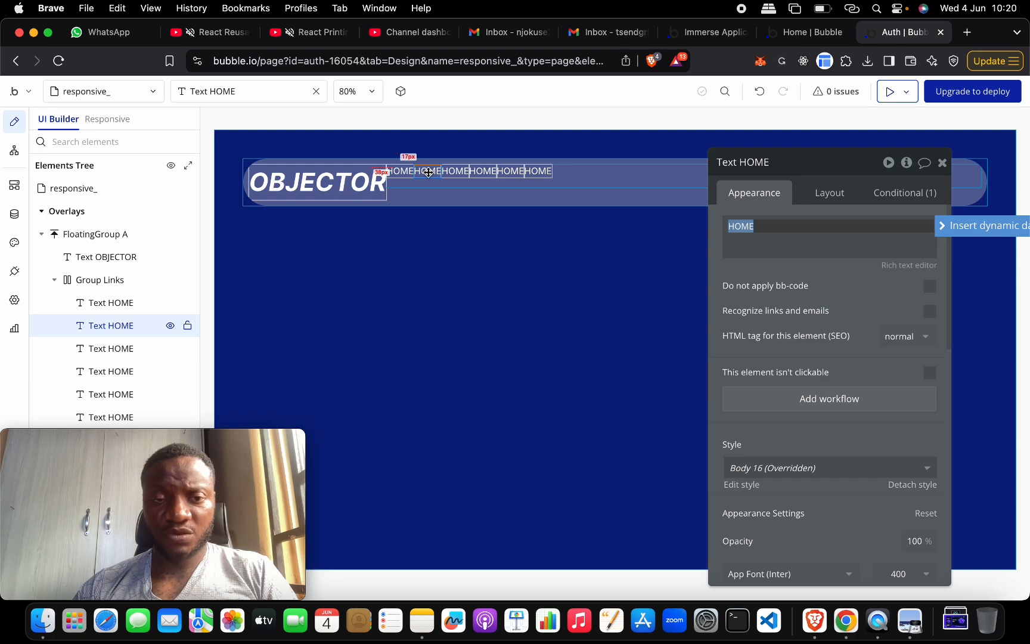
{"action": "key", "text": "ctrl+Up"}
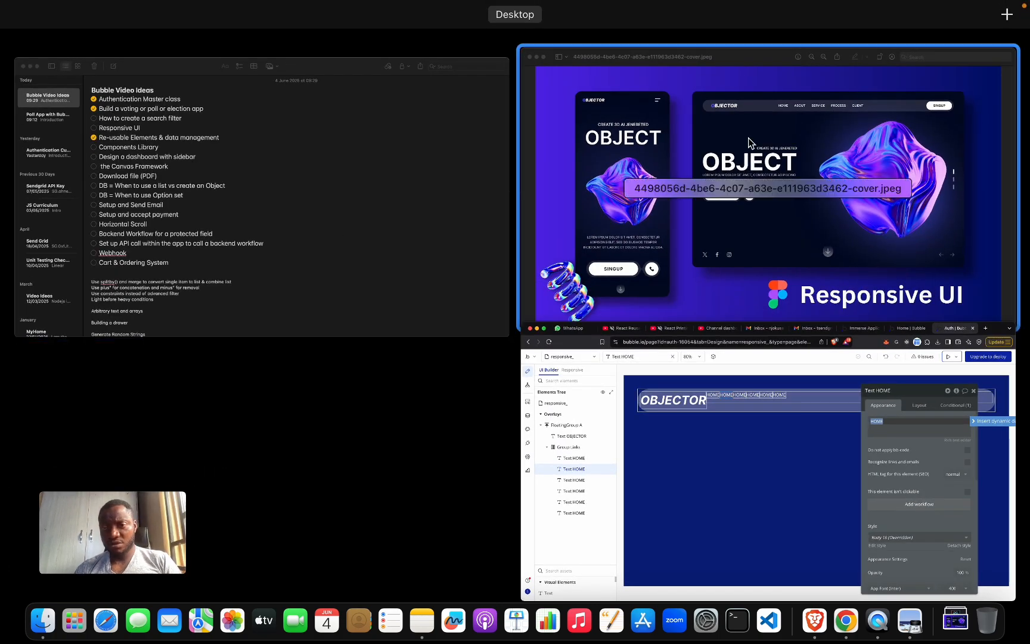
{"action": "left_click", "coordinate": [749, 142]}
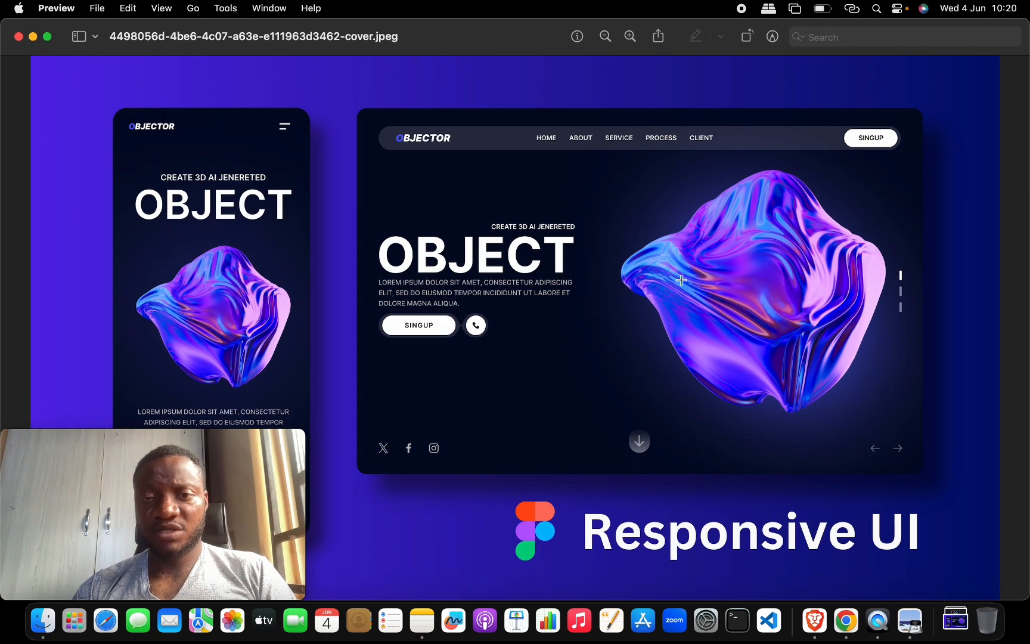
{"action": "key", "text": "ctrl+Up"}
{"action": "left_click", "coordinate": [733, 295]}
{"action": "double_click", "coordinate": [774, 237]}
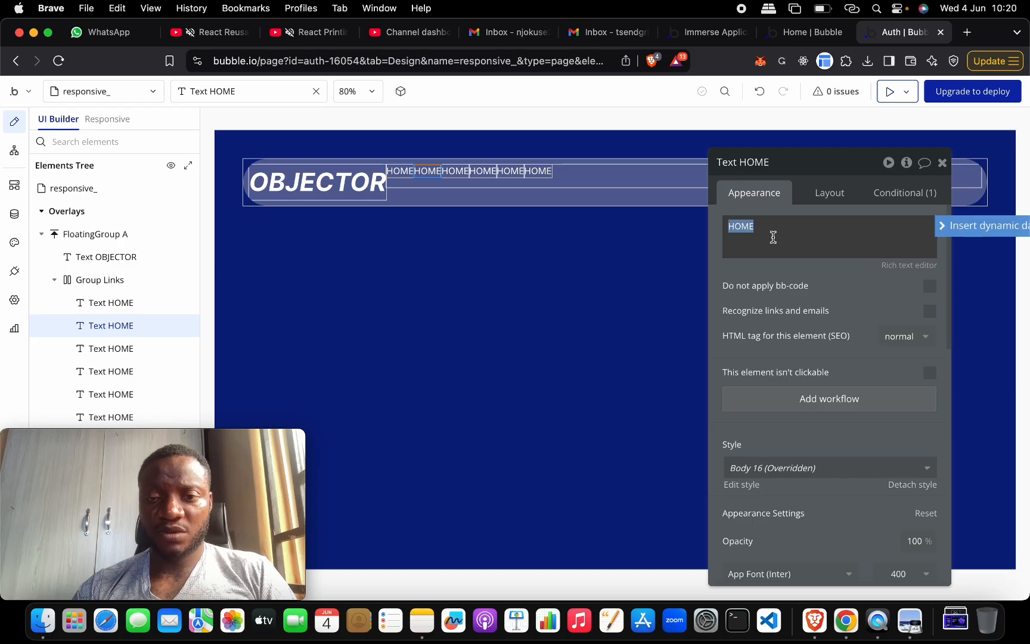
{"action": "type", "text": "A"}
{"action": "key", "text": "BackSpace"}
{"action": "key", "text": "BackSpace"}
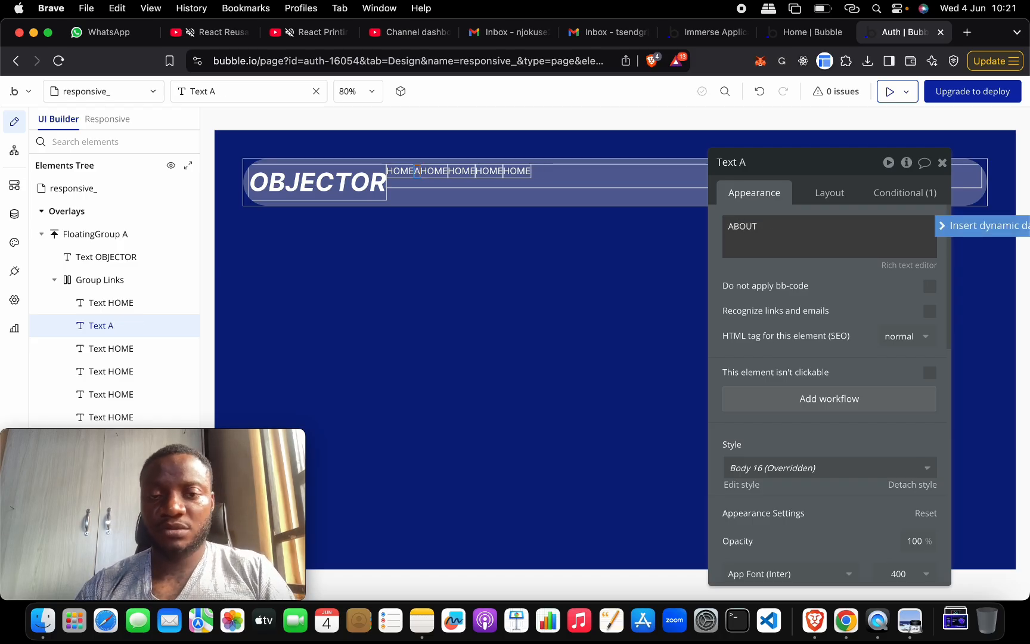
Step: Change the third and fourth link texts in Group Links to SERVICES and PROCESS
{"action": "left_click", "coordinate": [111, 348]}
{"action": "double_click", "coordinate": [774, 224]}
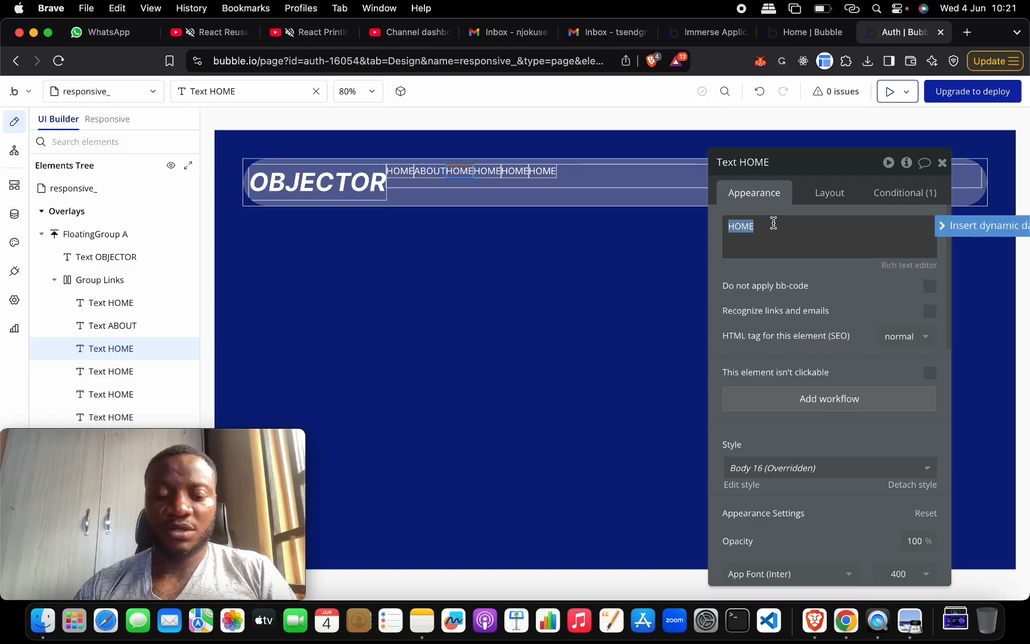
{"action": "type", "text": "SERVICES"}
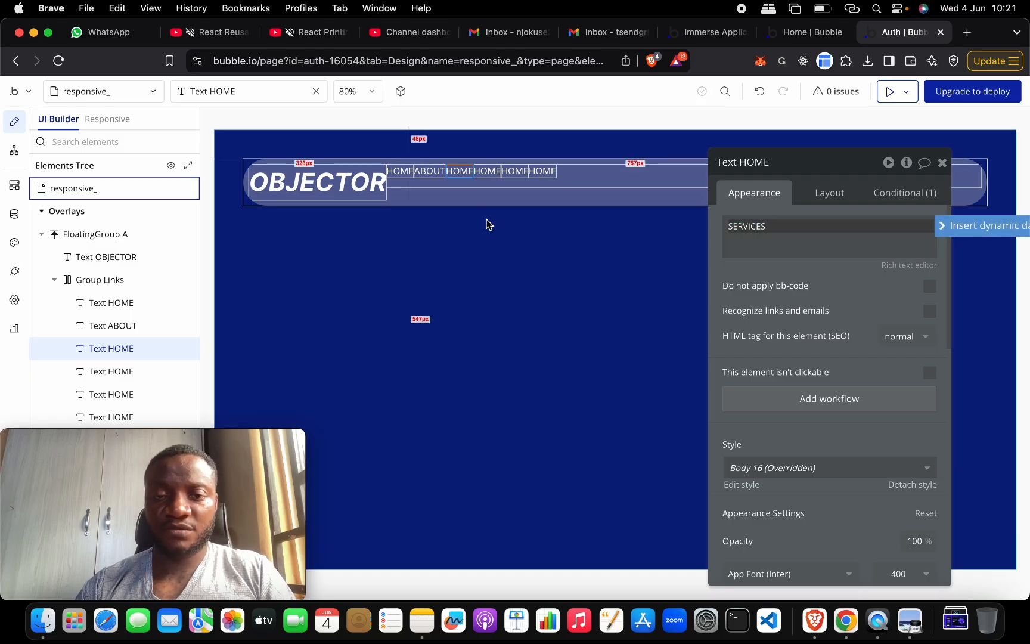
{"action": "left_click", "coordinate": [111, 371]}
{"action": "double_click", "coordinate": [792, 236]}
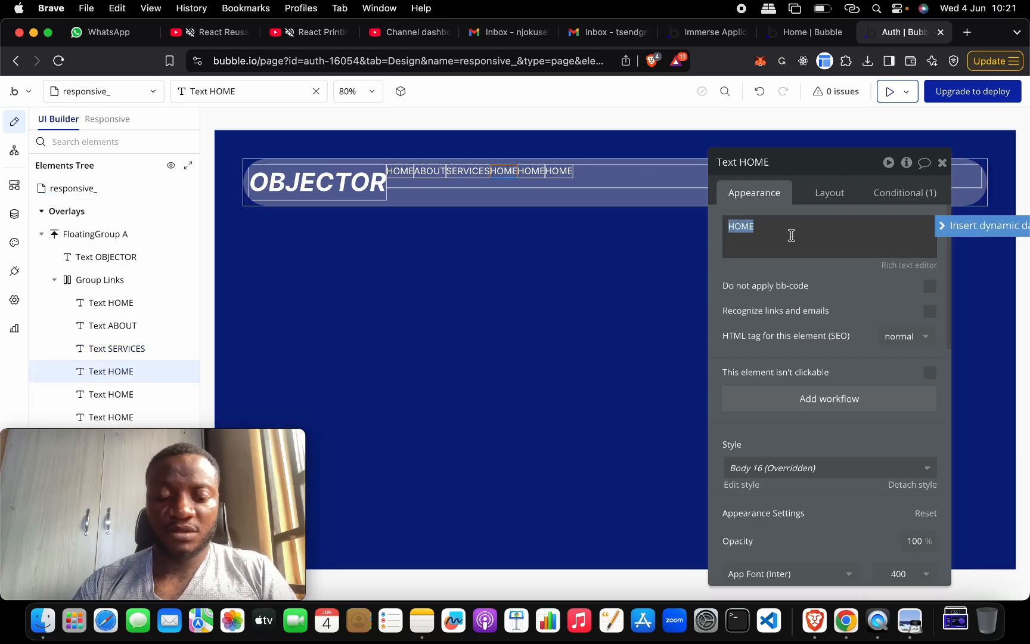
{"action": "type", "text": "PROCESS"}
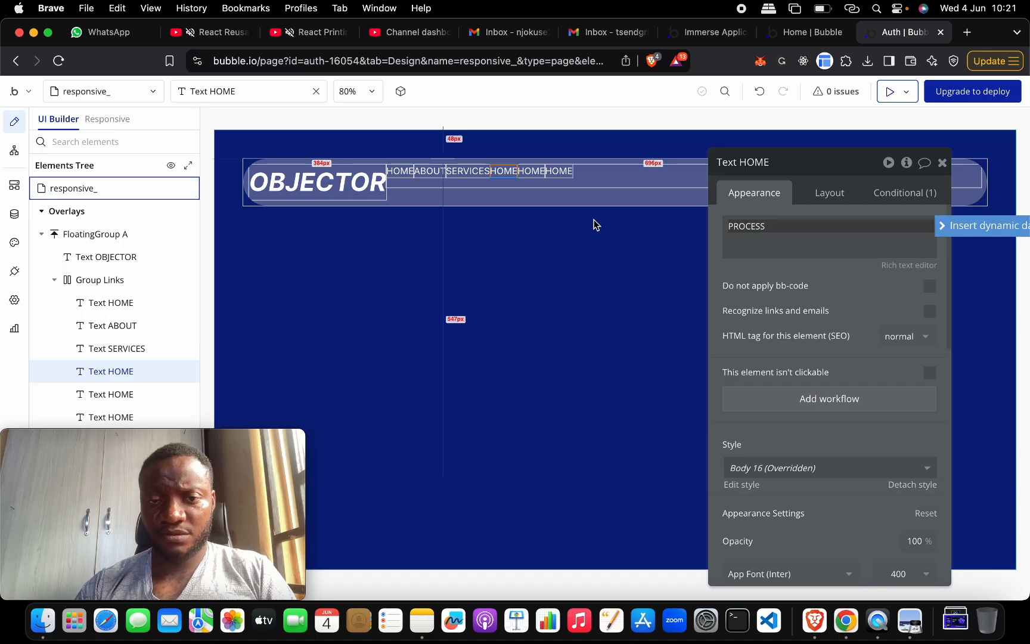
Step: Change the last two HOME copies in Group Links to CLIENTS and CONTACT
{"action": "left_click", "coordinate": [543, 171]}
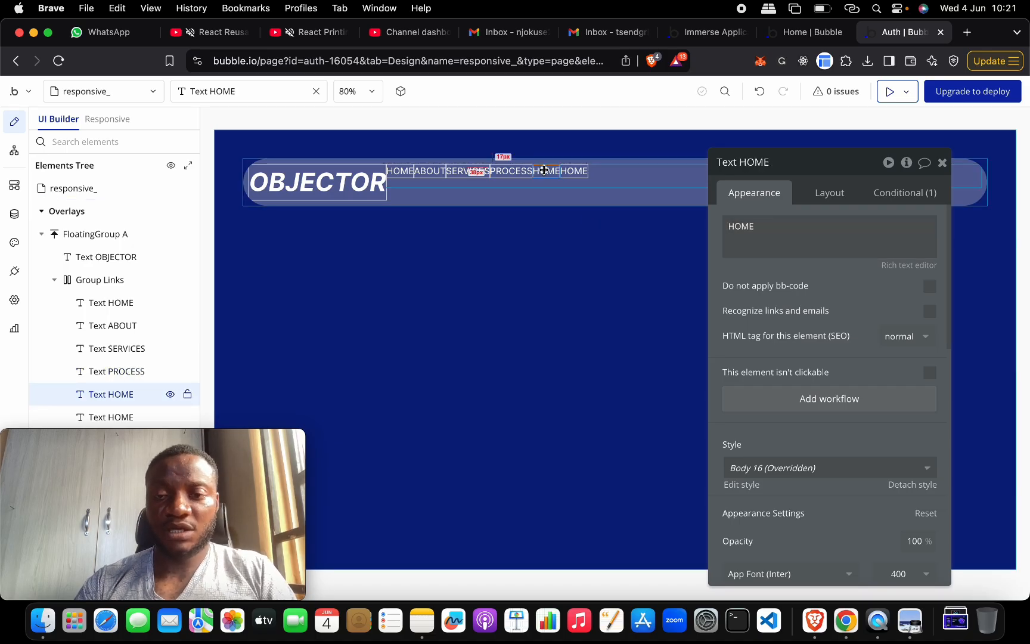
{"action": "double_click", "coordinate": [739, 227]}
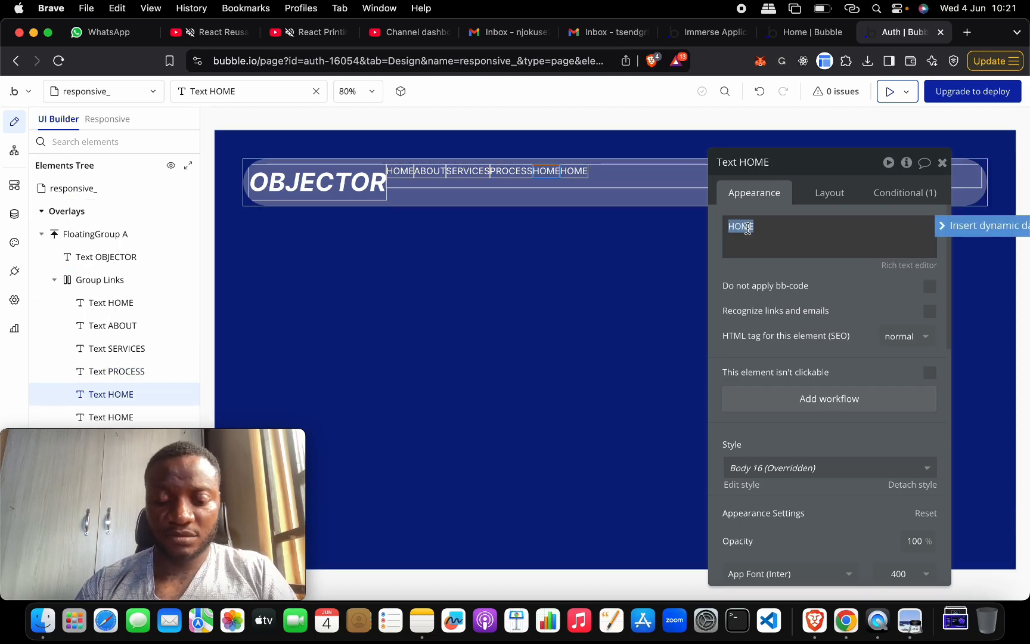
{"action": "type", "text": "CLIENTS"}
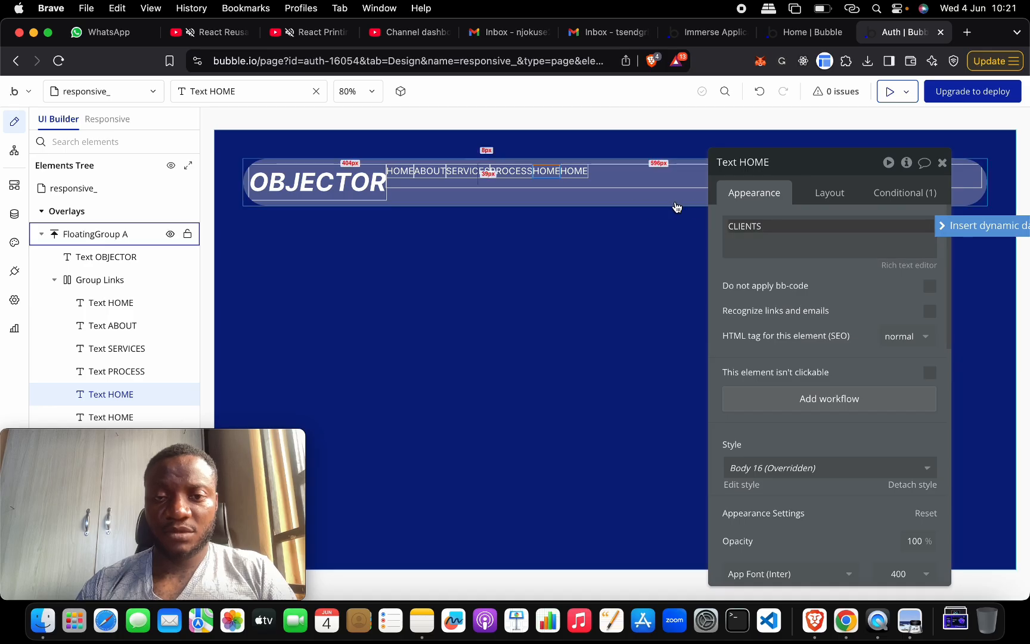
{"action": "left_click", "coordinate": [584, 171]}
{"action": "double_click", "coordinate": [791, 235]}
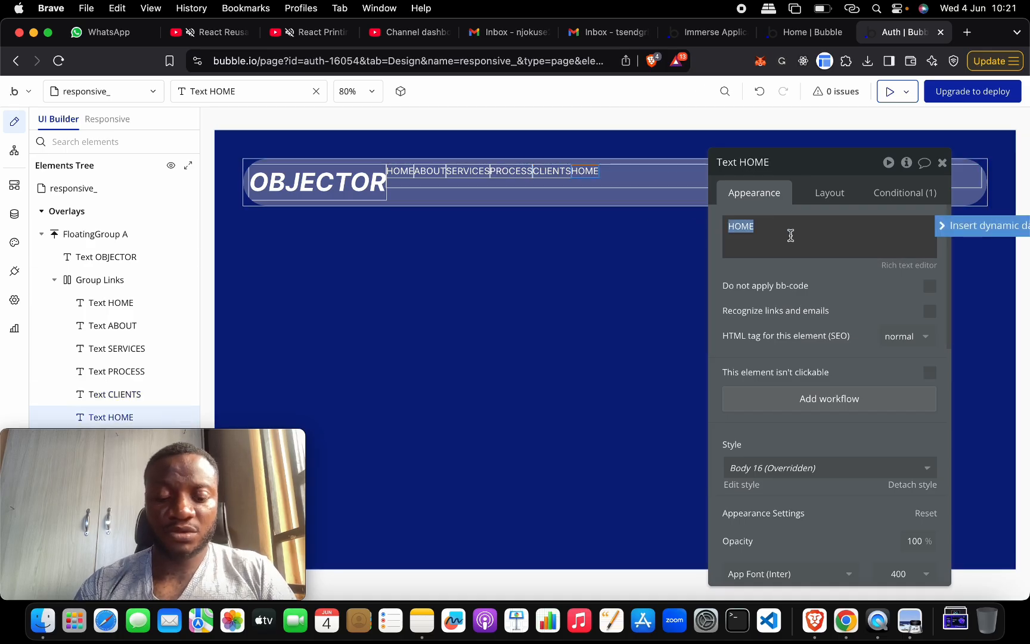
{"action": "type", "text": "CONTACT"}
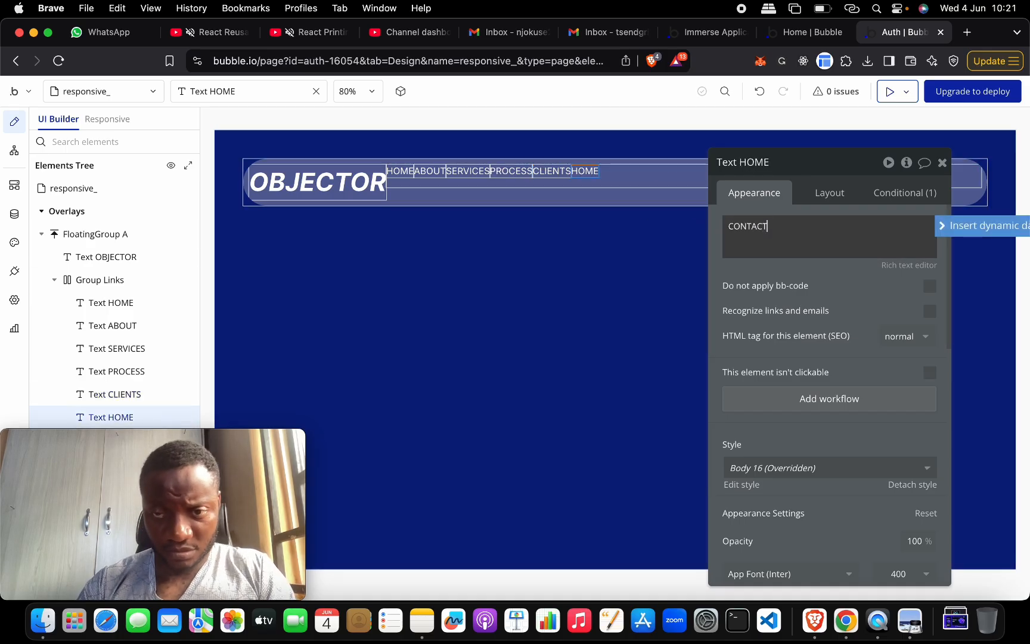
Step: Set Group Links' container alignment to space between and its minimum width to 10 px
{"action": "left_click", "coordinate": [665, 185]}
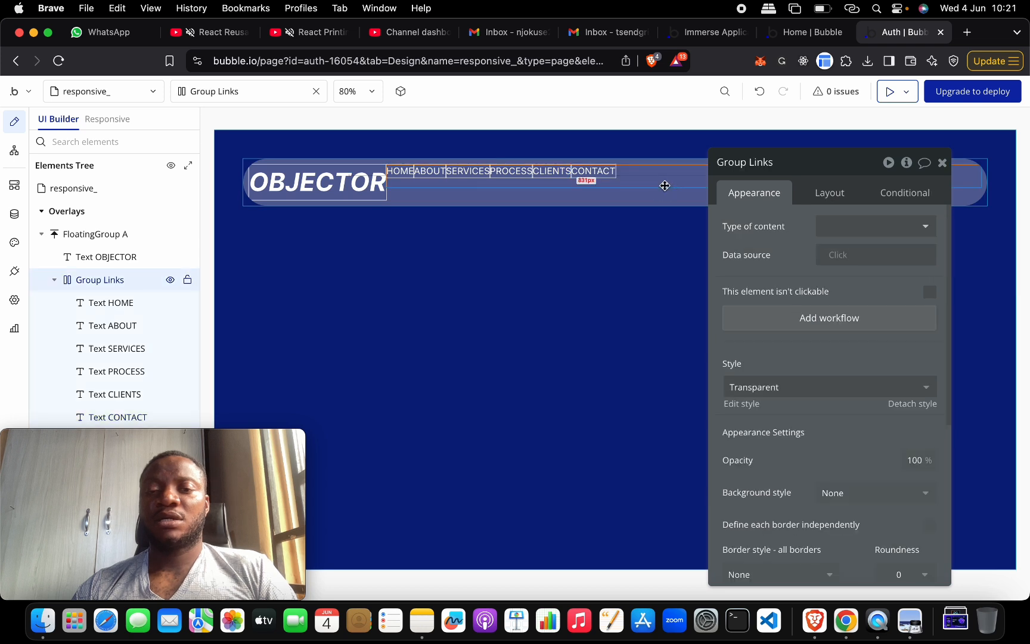
{"action": "left_click", "coordinate": [816, 194]}
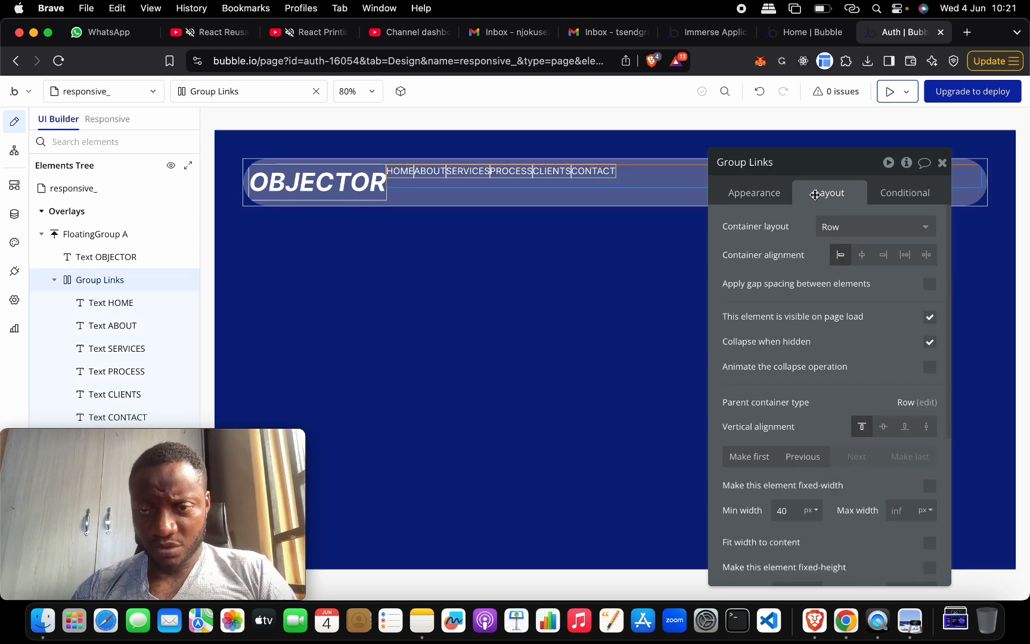
{"action": "left_click", "coordinate": [925, 255]}
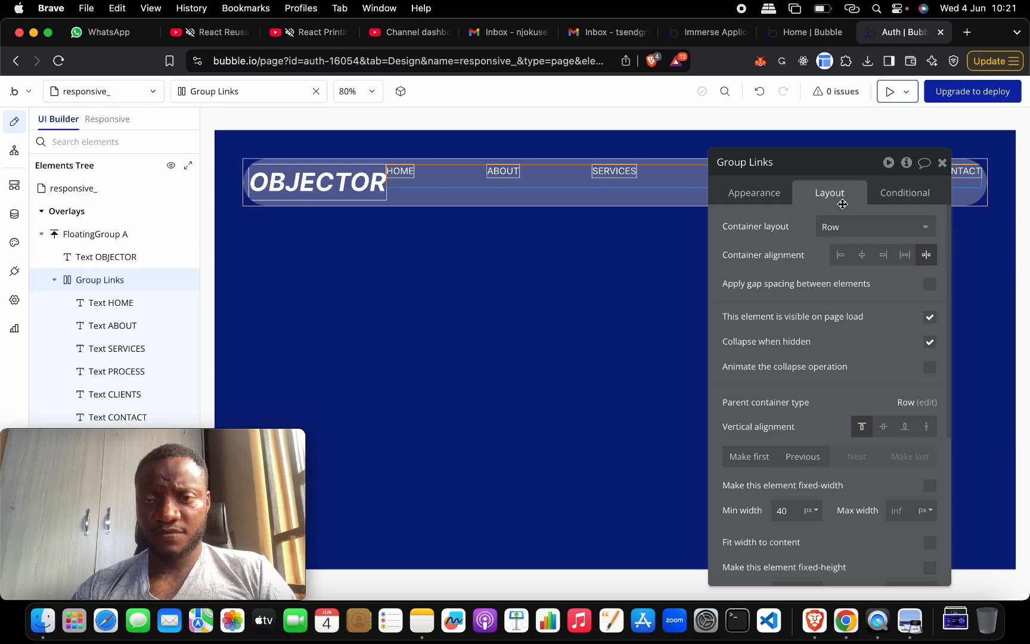
{"action": "scroll", "coordinate": [846, 327], "scroll_direction": "down", "scroll_amount": 5}
{"action": "scroll", "coordinate": [846, 328], "scroll_direction": "down", "scroll_amount": 1}
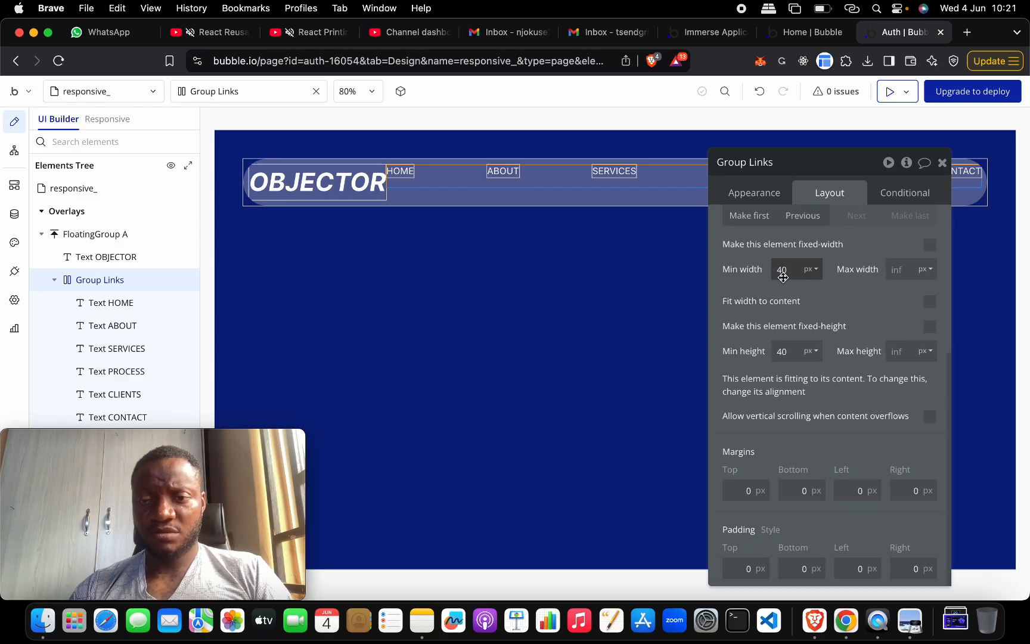
{"action": "type", "text": "10"}
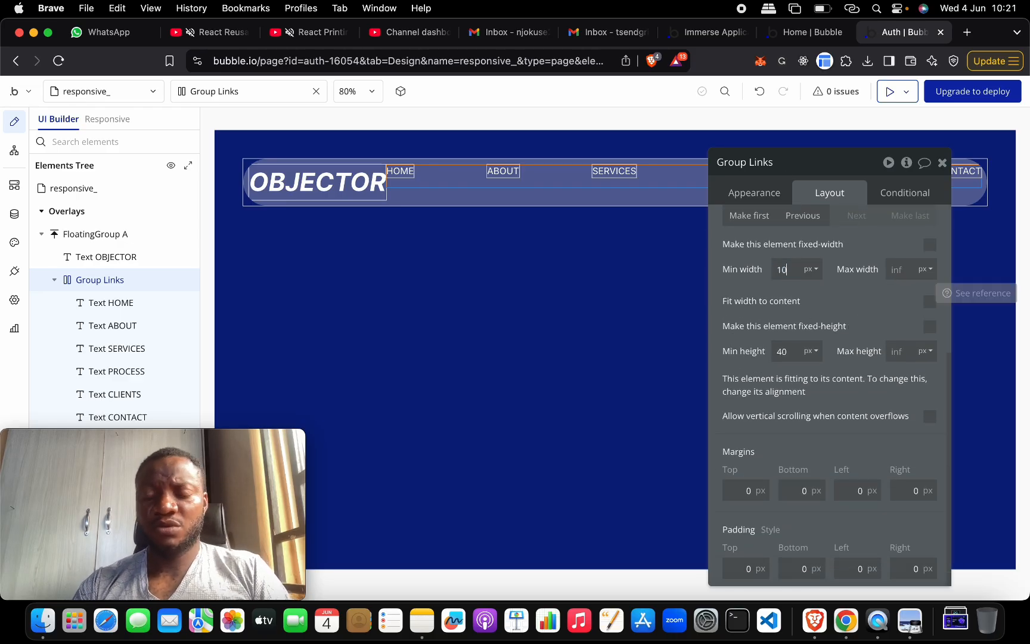
Step: Try fitting Group Links' width to its content, turn the option off again, and return to the container alignment settings
{"action": "left_click", "coordinate": [931, 303]}
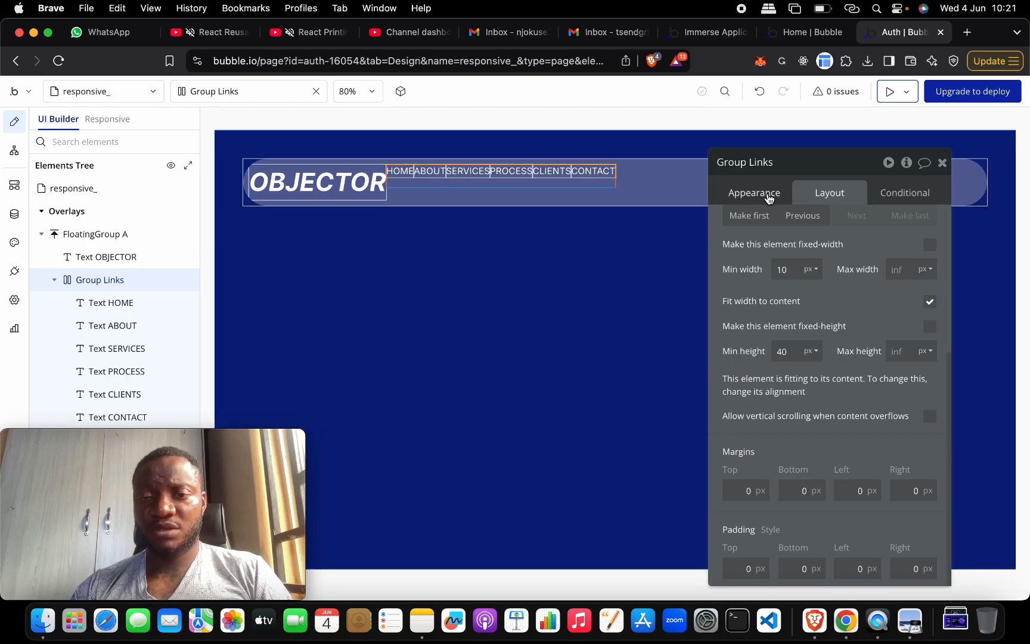
{"action": "left_click", "coordinate": [927, 299]}
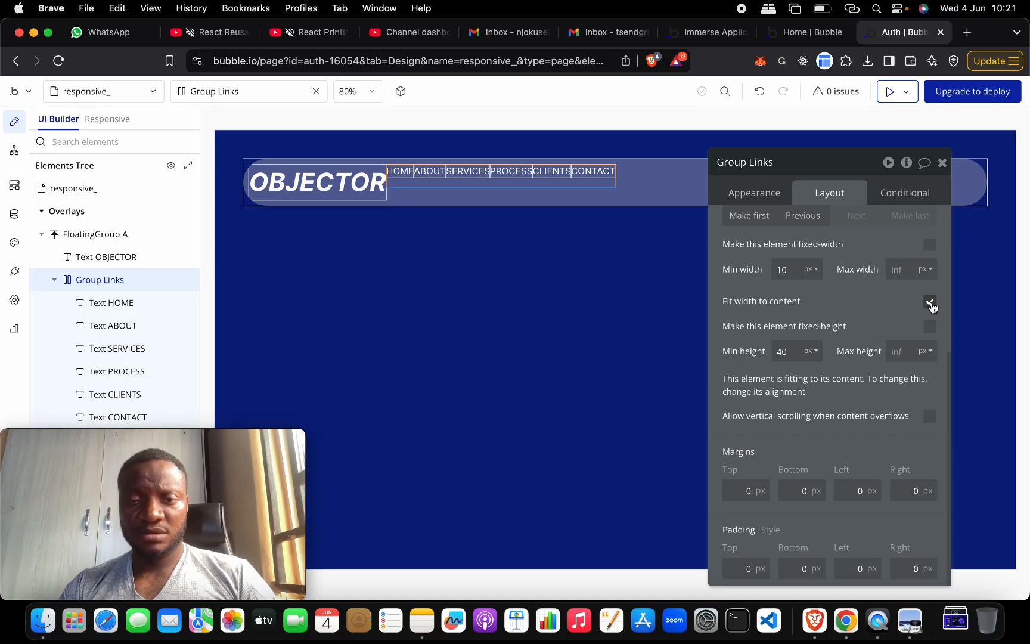
{"action": "left_click", "coordinate": [766, 195]}
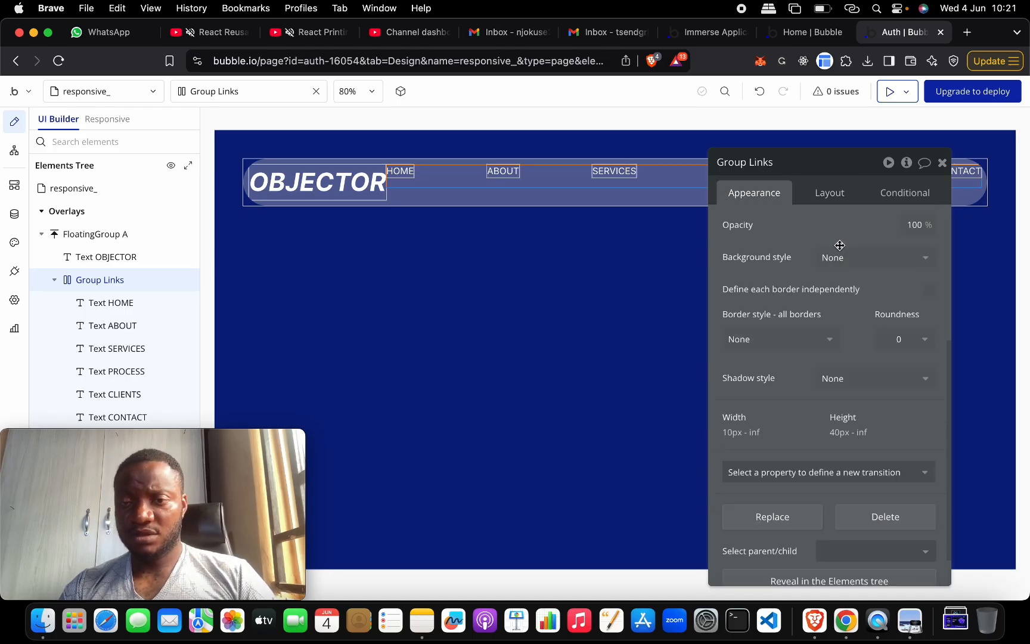
{"action": "left_click", "coordinate": [839, 197]}
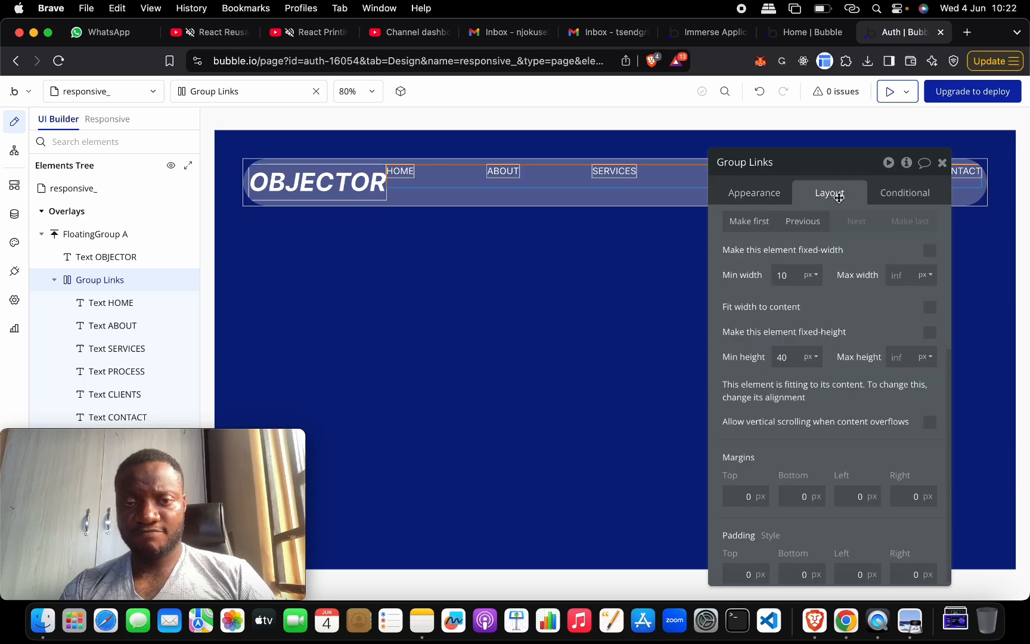
{"action": "scroll", "coordinate": [804, 244], "scroll_direction": "up", "scroll_amount": 5}
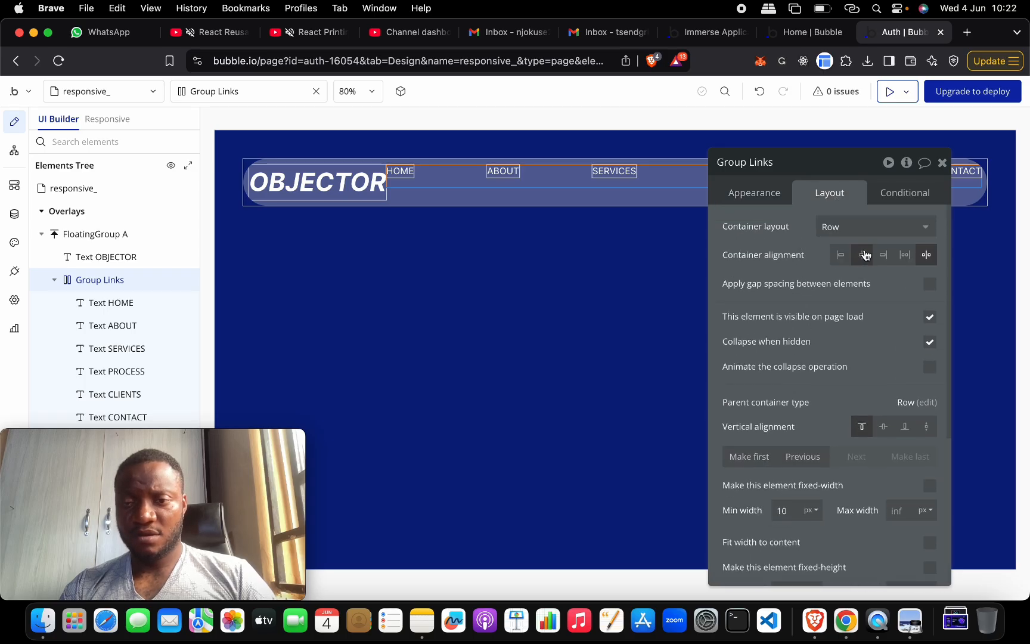
Step: Apply 20 px row and column gaps between the elements of Group Links and fit the group's width to its content
{"action": "left_click", "coordinate": [931, 285]}
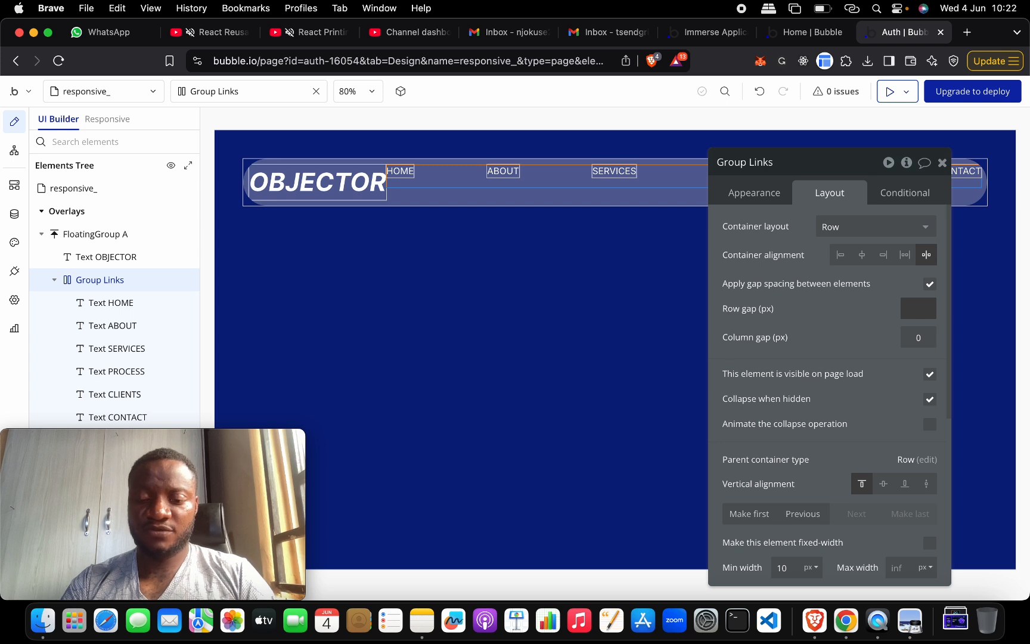
{"action": "key", "text": "Tab"}
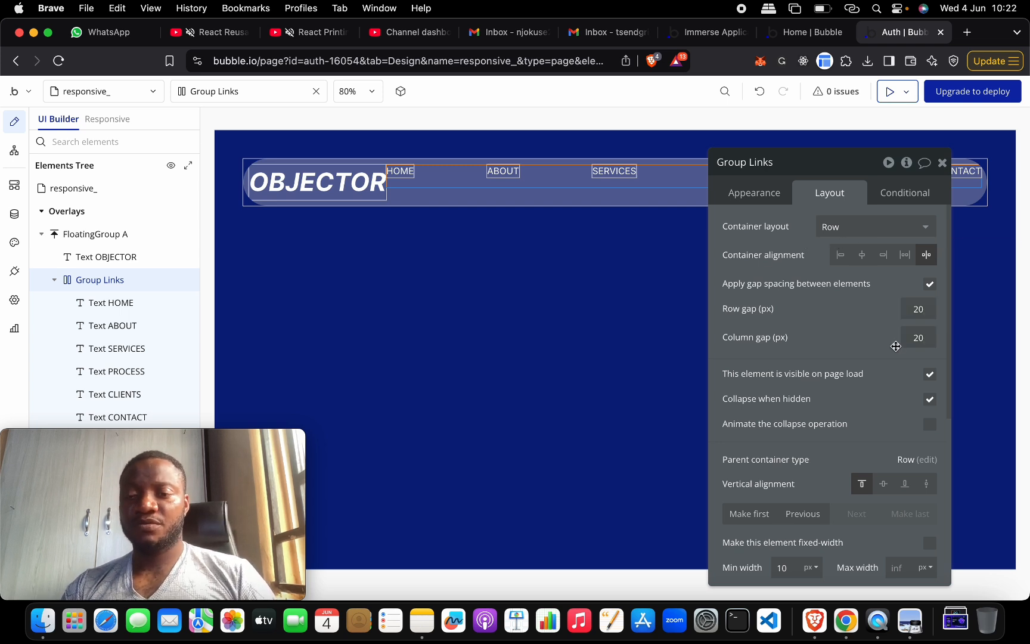
{"action": "scroll", "coordinate": [924, 384], "scroll_direction": "down", "scroll_amount": 5}
{"action": "left_click", "coordinate": [930, 457]}
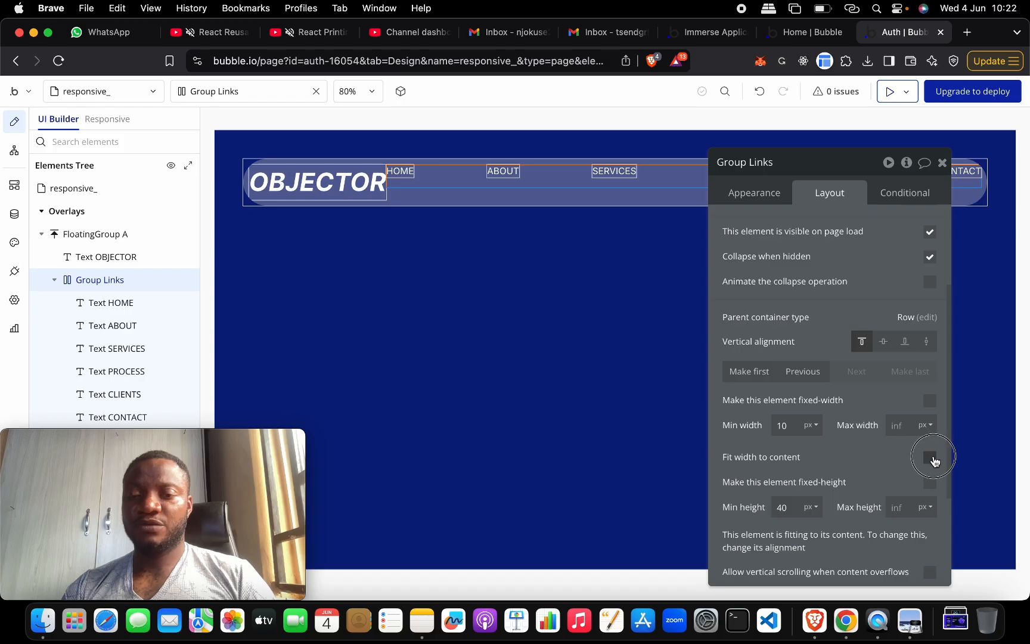
{"action": "left_click_drag", "start_coordinate": [847, 173], "coordinate": [847, 259]}
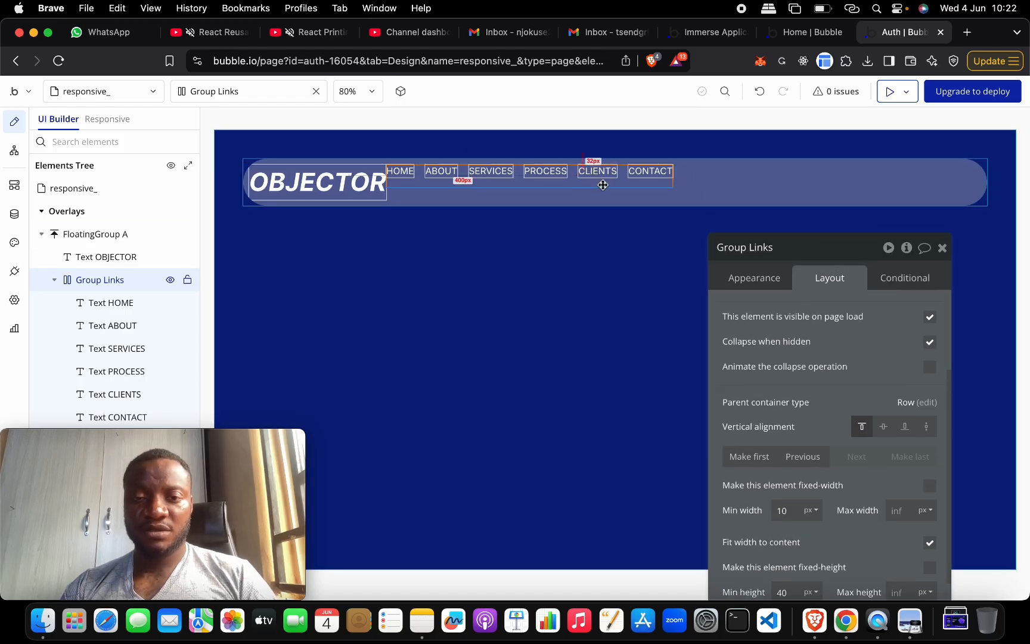
Step: Centre all six link texts vertically in Group Links, and centre the group itself vertically within the floating navigation bar
{"action": "left_click", "coordinate": [405, 173]}
{"action": "left_click", "coordinate": [504, 172], "text": "shift"}
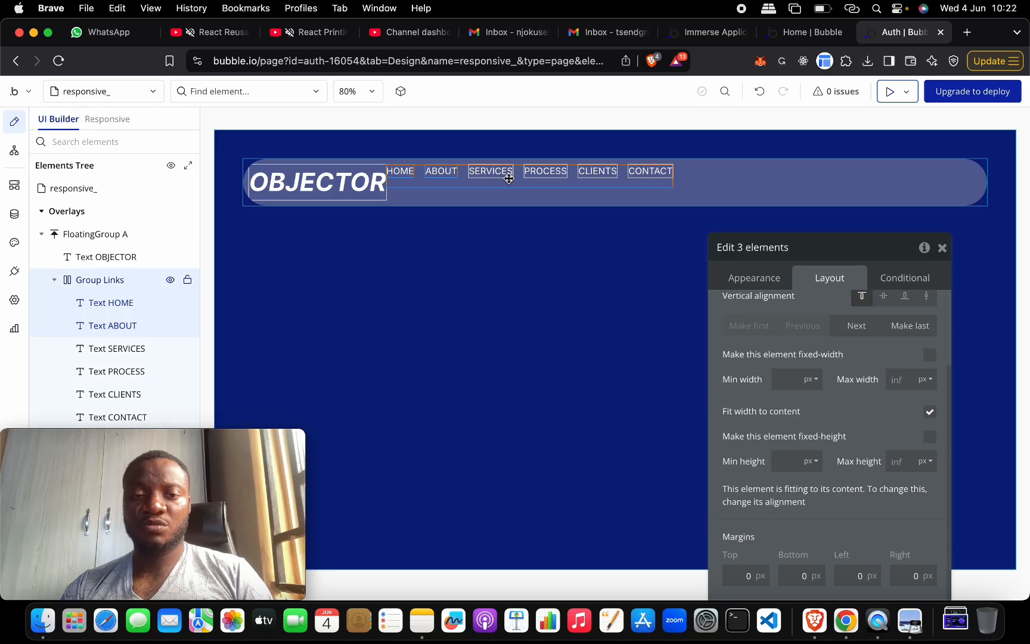
{"action": "left_click", "coordinate": [398, 170]}
{"action": "left_click", "coordinate": [427, 179], "text": "shift"}
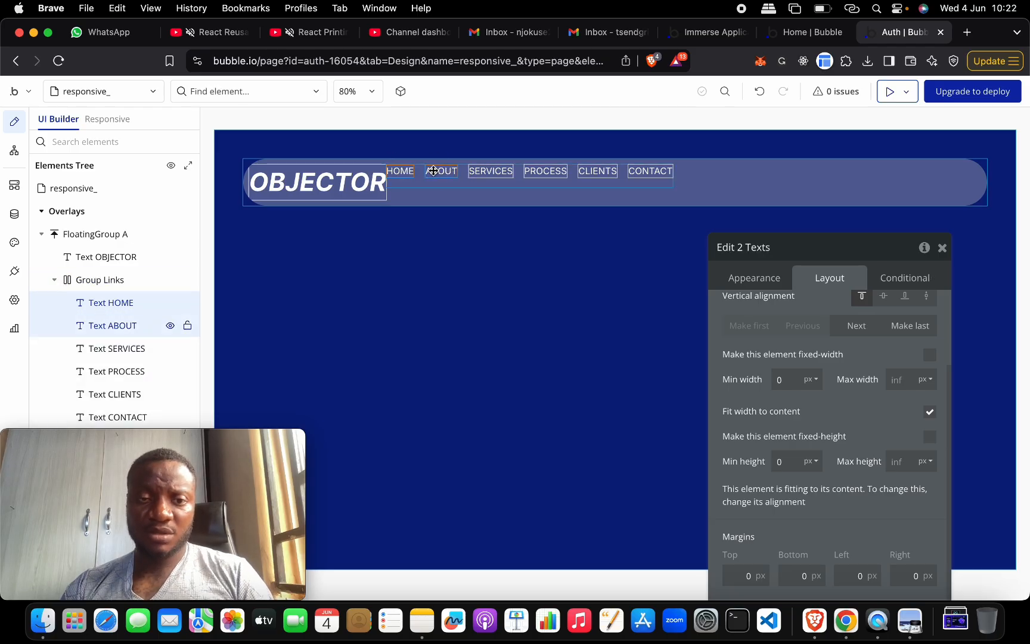
{"action": "left_click", "coordinate": [490, 173], "text": "shift"}
{"action": "left_click", "coordinate": [555, 174], "text": "shift"}
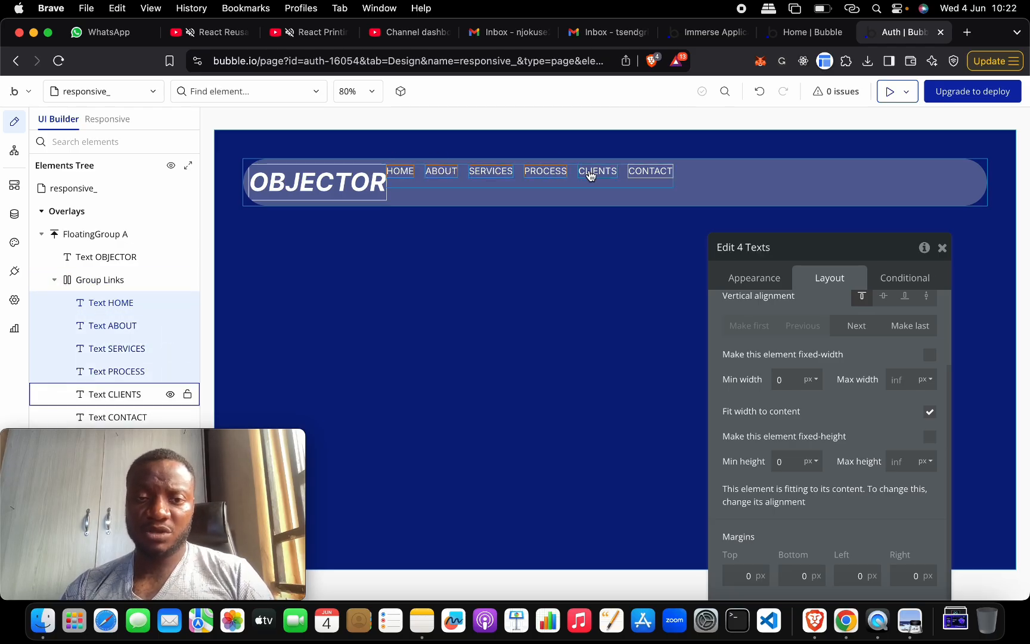
{"action": "left_click", "coordinate": [595, 171], "text": "shift"}
{"action": "left_click", "coordinate": [645, 171], "text": "shift"}
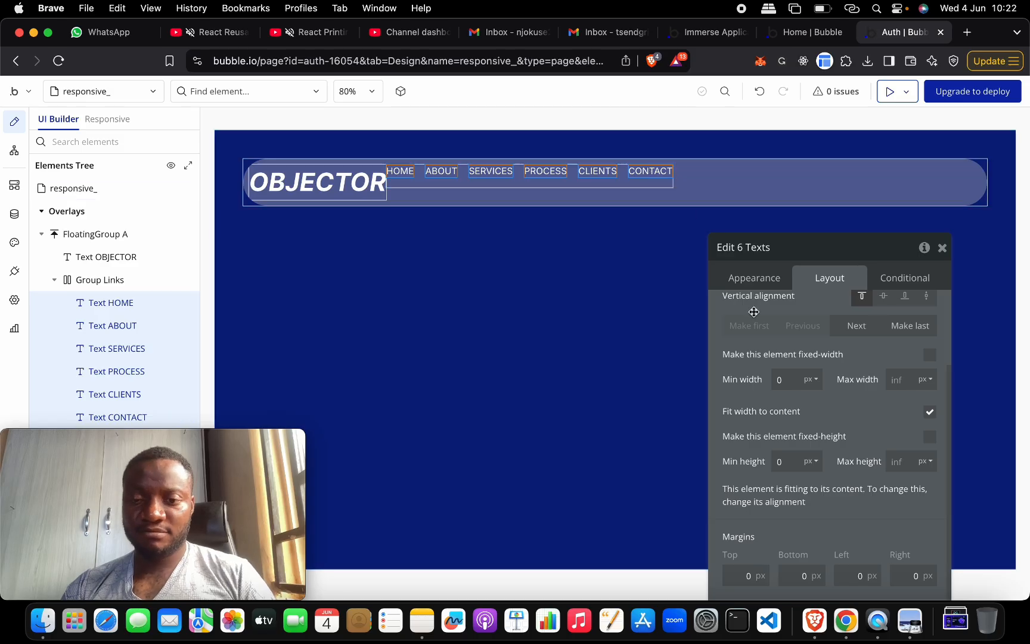
{"action": "left_click", "coordinate": [883, 297]}
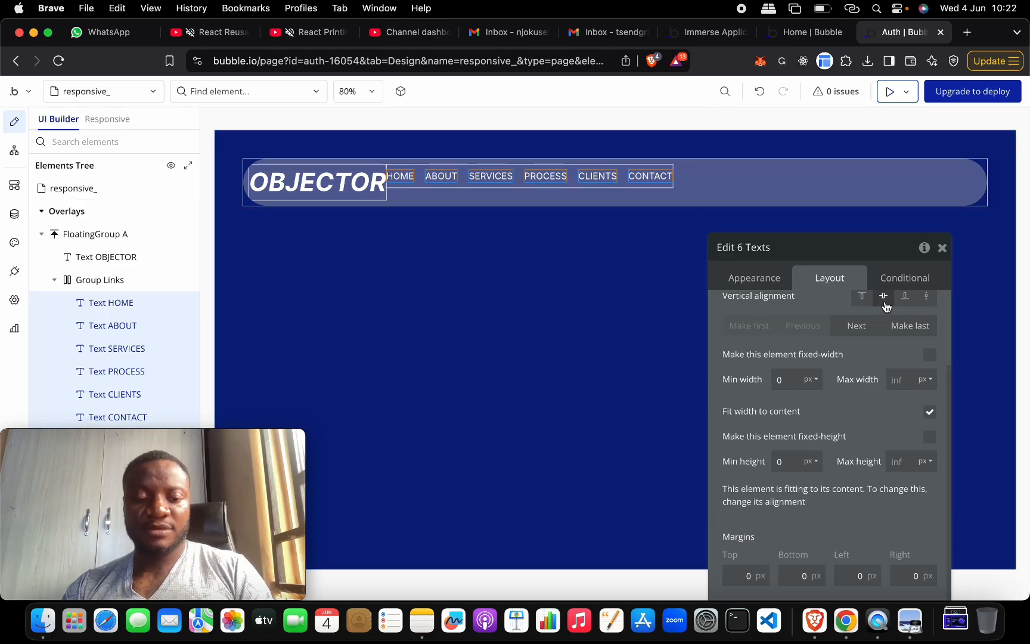
{"action": "left_click", "coordinate": [623, 182]}
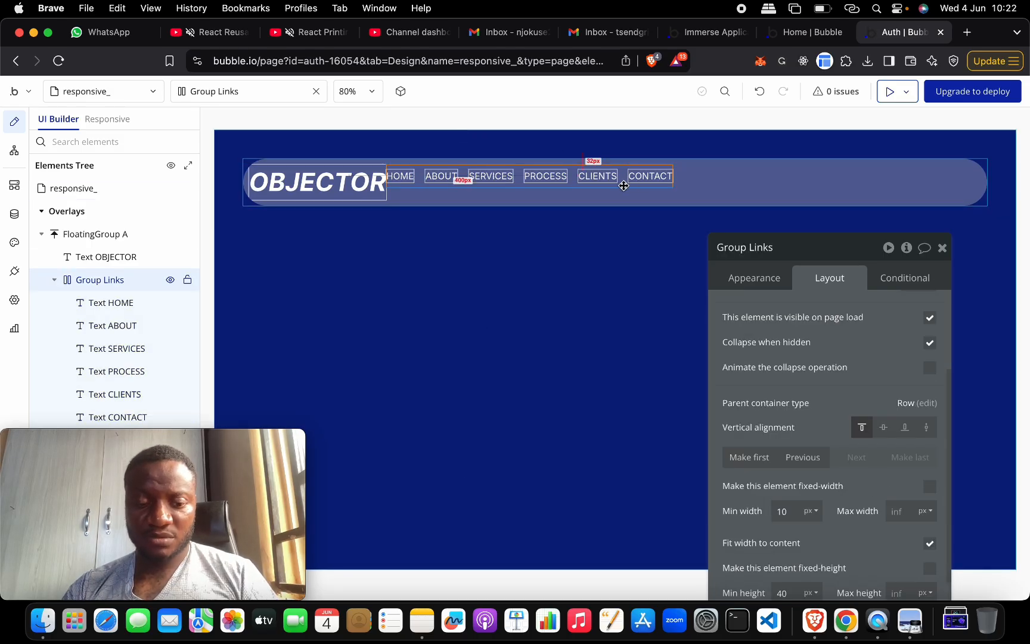
{"action": "left_click", "coordinate": [884, 427]}
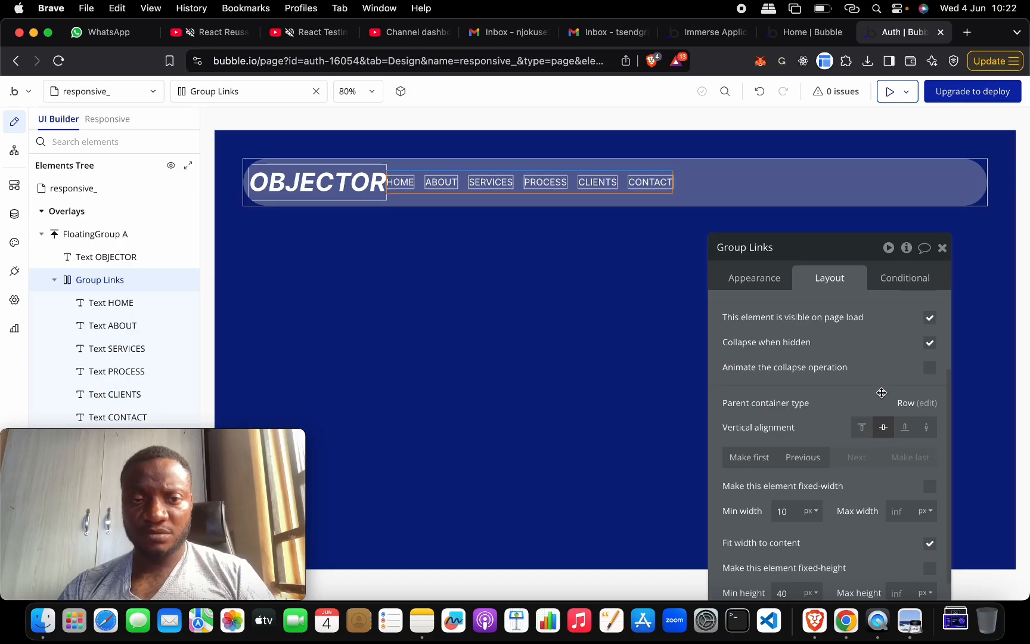
Step: Switch to the reference design image in Preview to examine its navigation bar, and return to the Bubble editor in Brave
{"action": "key", "text": "ctrl+Up"}
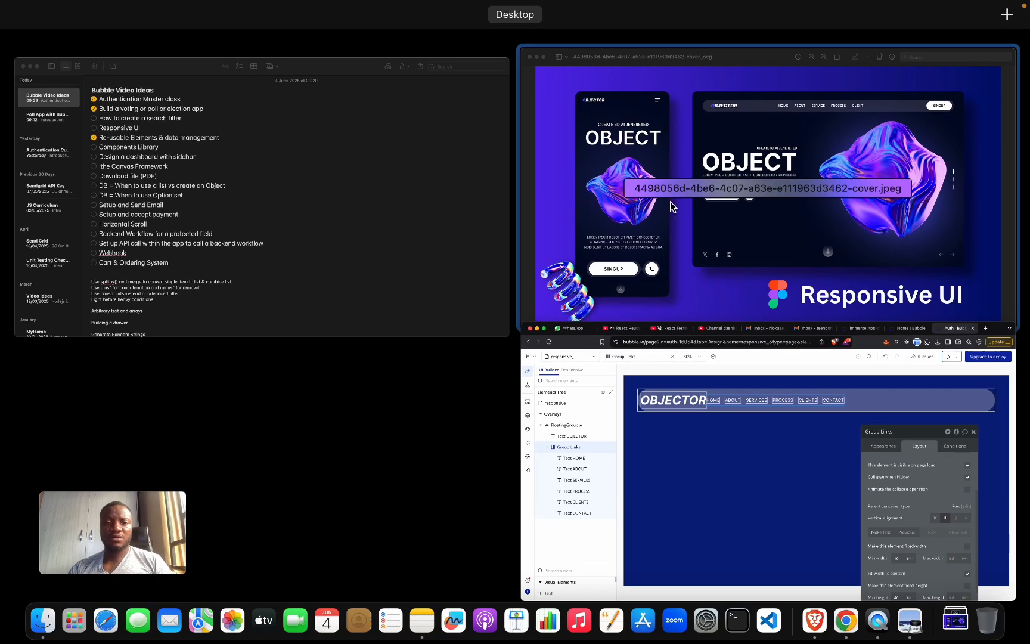
{"action": "left_click", "coordinate": [757, 204]}
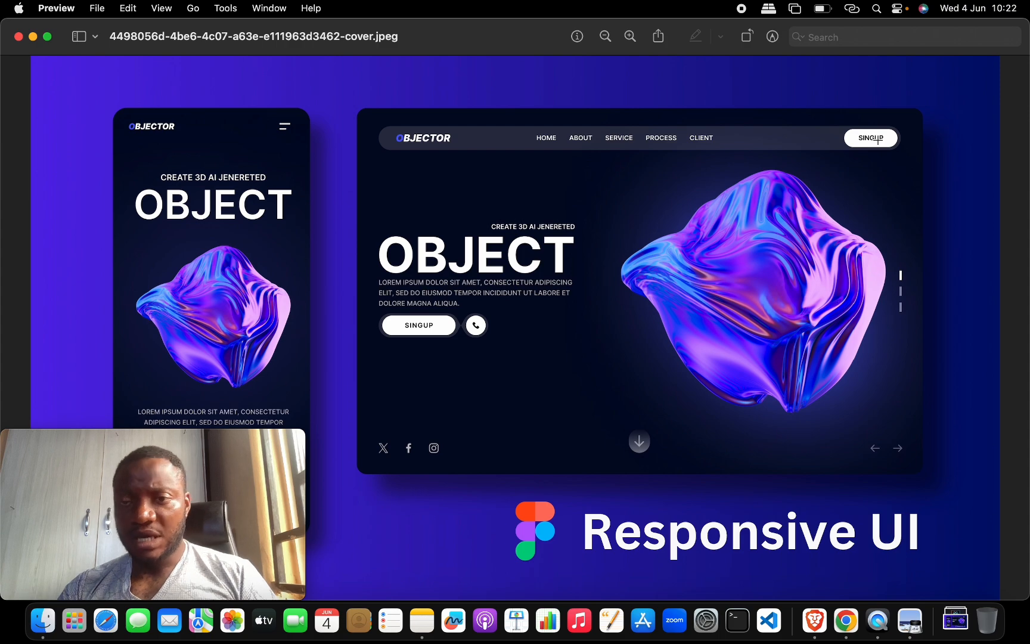
{"action": "key", "text": "ctrl+Up"}
{"action": "left_click", "coordinate": [743, 214]}
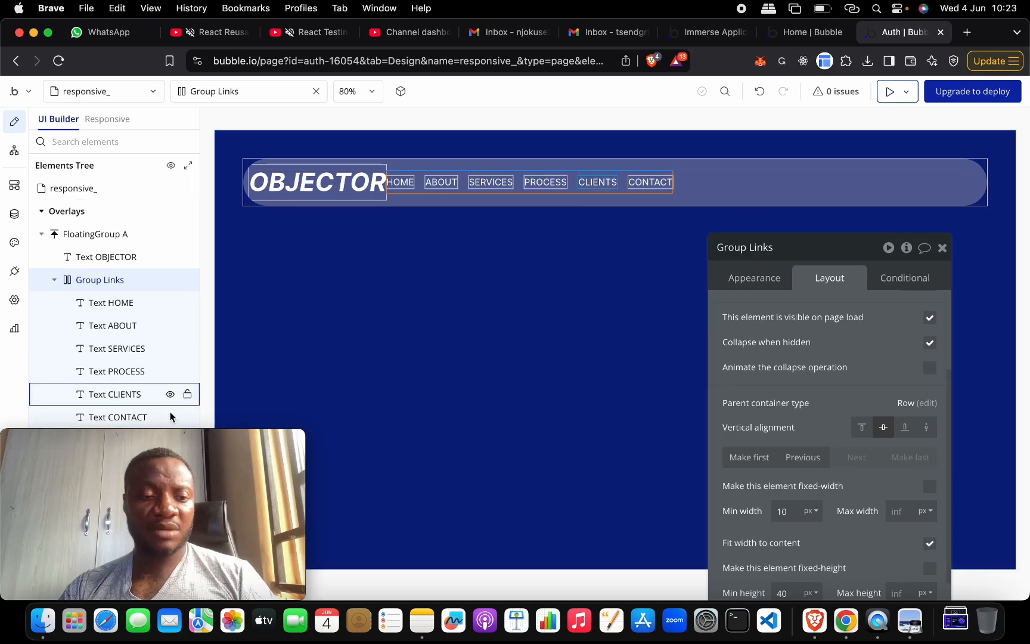
Step: Collapse Group Links in the elements tree and add a Button element after it in the floating navigation bar
{"action": "left_click", "coordinate": [173, 438]}
{"action": "left_click_drag", "start_coordinate": [173, 438], "coordinate": [513, 423]}
{"action": "left_click", "coordinate": [54, 284]}
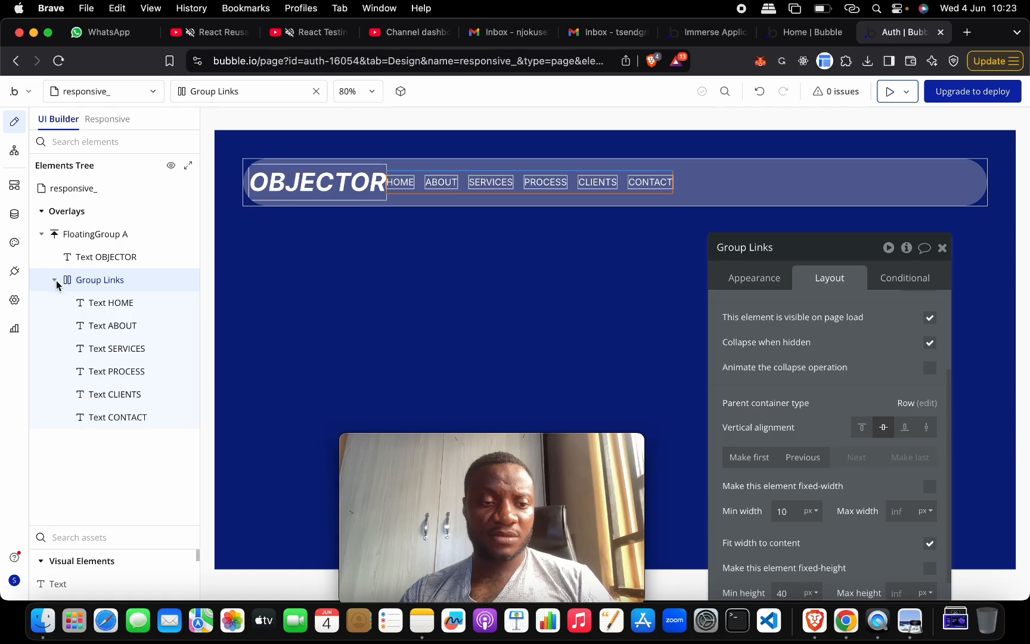
{"action": "left_click", "coordinate": [55, 283]}
{"action": "type", "text": "BU"}
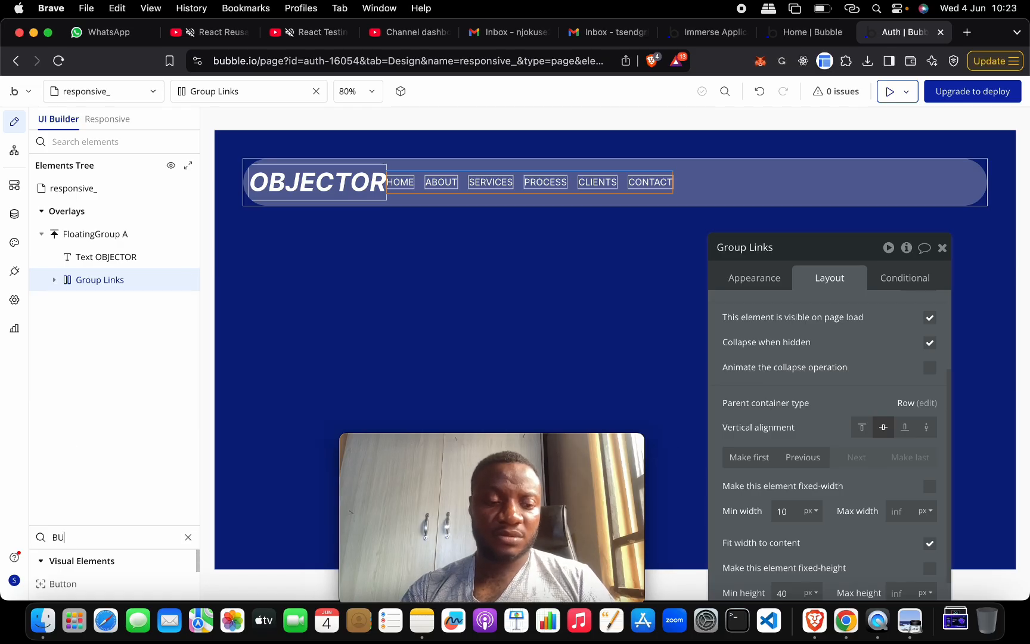
{"action": "left_click_drag", "start_coordinate": [60, 584], "coordinate": [719, 179]}
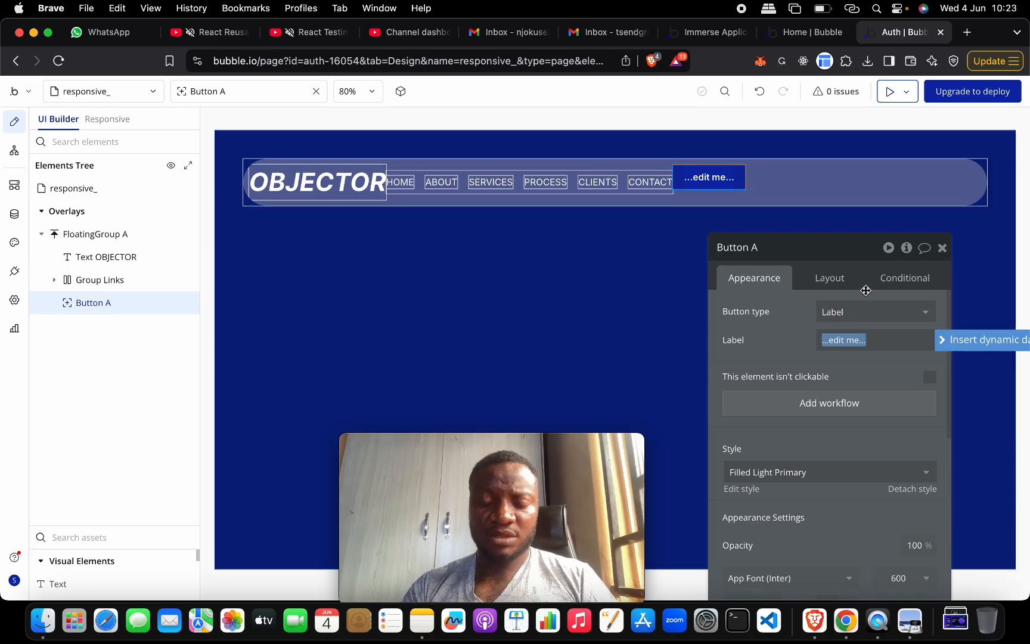
Step: Label the new navigation bar button SIGN UP
{"action": "type", "text": "SIN UP"}
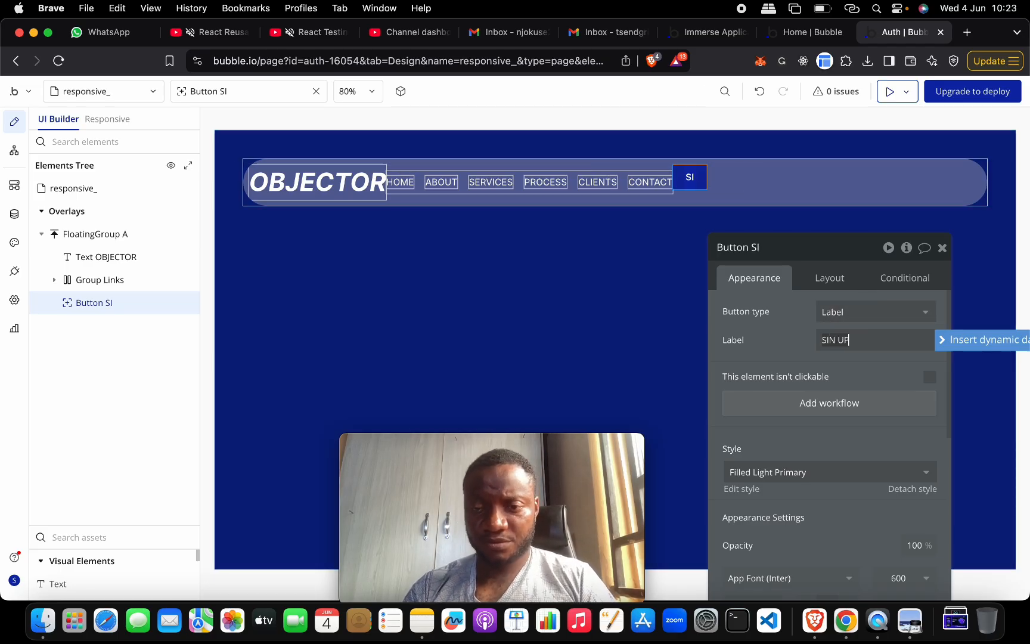
{"action": "key", "text": "Left"}
{"action": "key", "text": "Left"}
{"action": "type", "text": "G"}
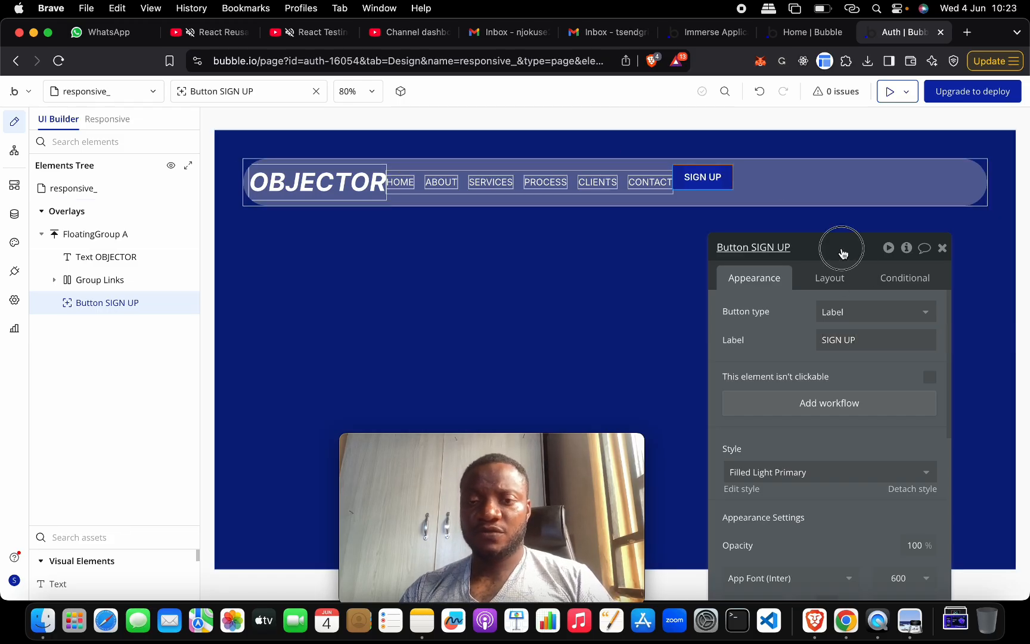
Step: Set the SIGN UP button's padding to 10 px top and bottom and 50 px left and right
{"action": "left_click_drag", "start_coordinate": [842, 248], "coordinate": [191, 134]}
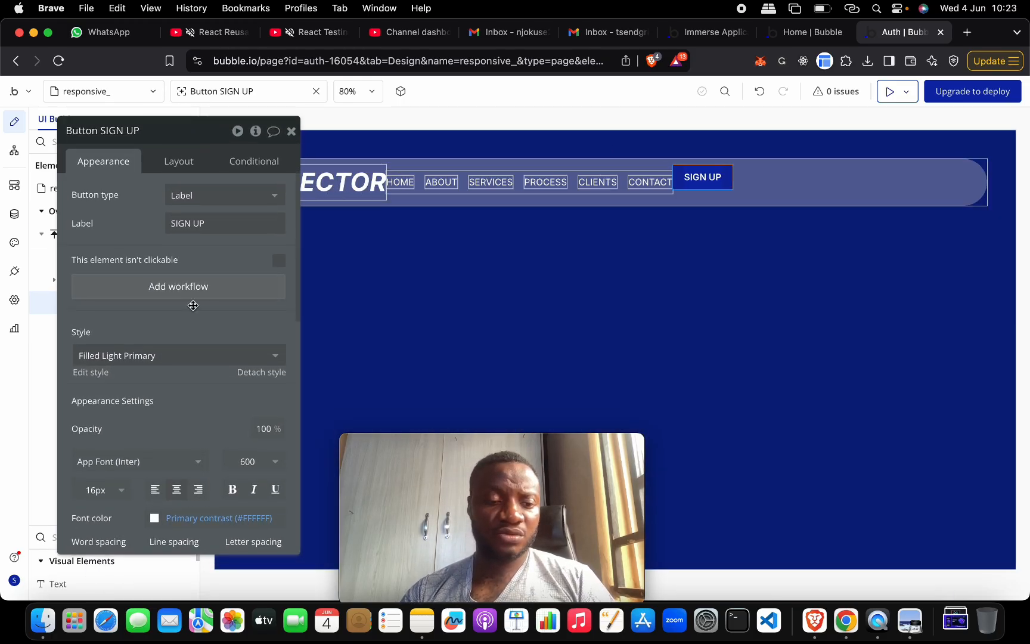
{"action": "scroll", "coordinate": [193, 301], "scroll_direction": "down", "scroll_amount": 10}
{"action": "scroll", "coordinate": [214, 348], "scroll_direction": "up", "scroll_amount": 10}
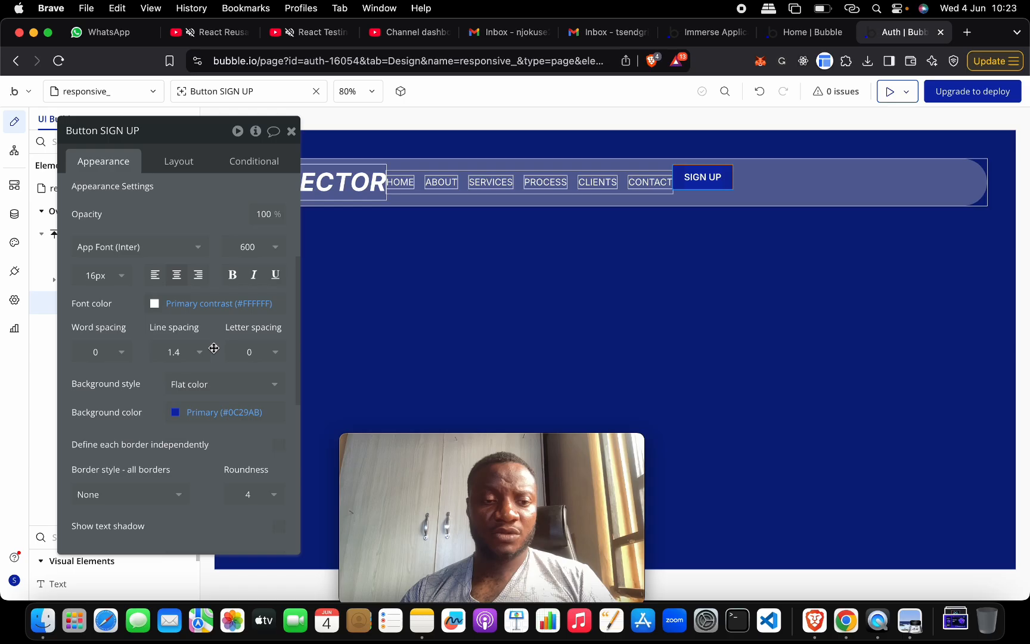
{"action": "left_click", "coordinate": [206, 168]}
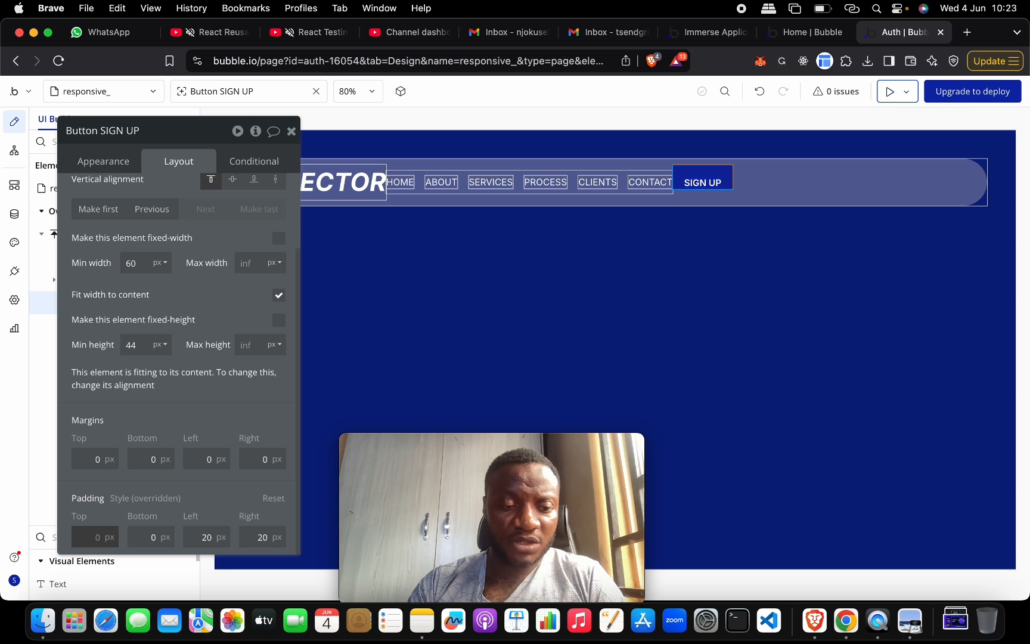
{"action": "key", "text": "Tab"}
{"action": "key", "text": "Tab"}
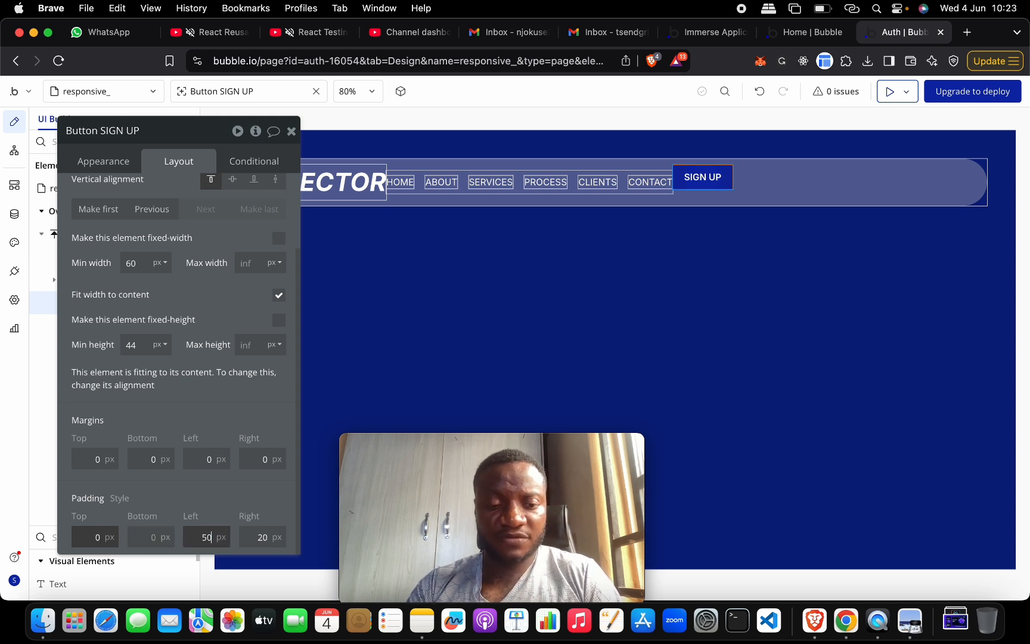
{"action": "key", "text": "Tab"}
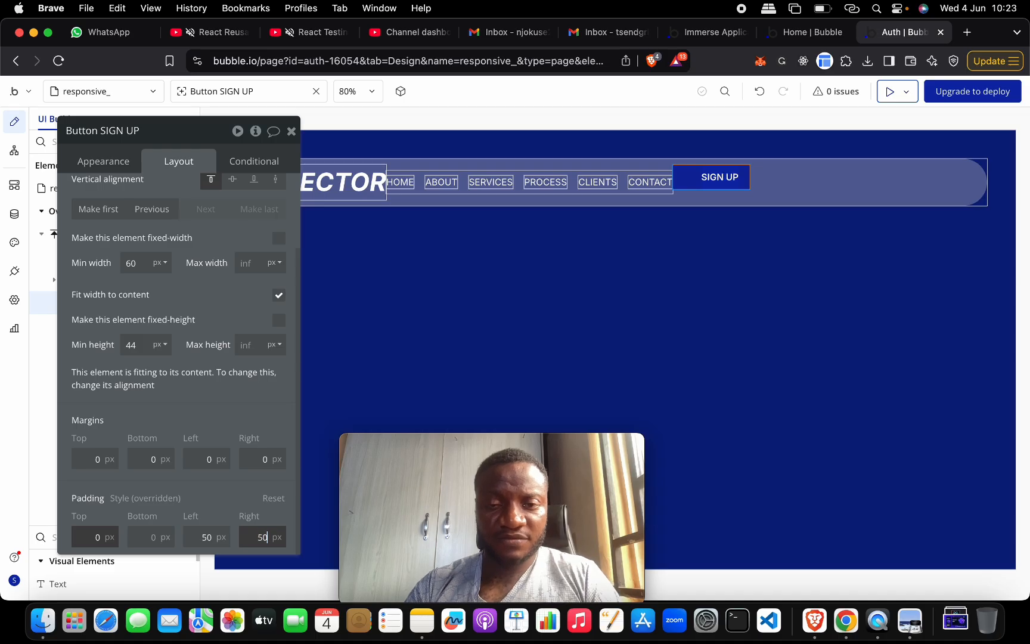
{"action": "left_click", "coordinate": [103, 538]}
{"action": "type", "text": "10"}
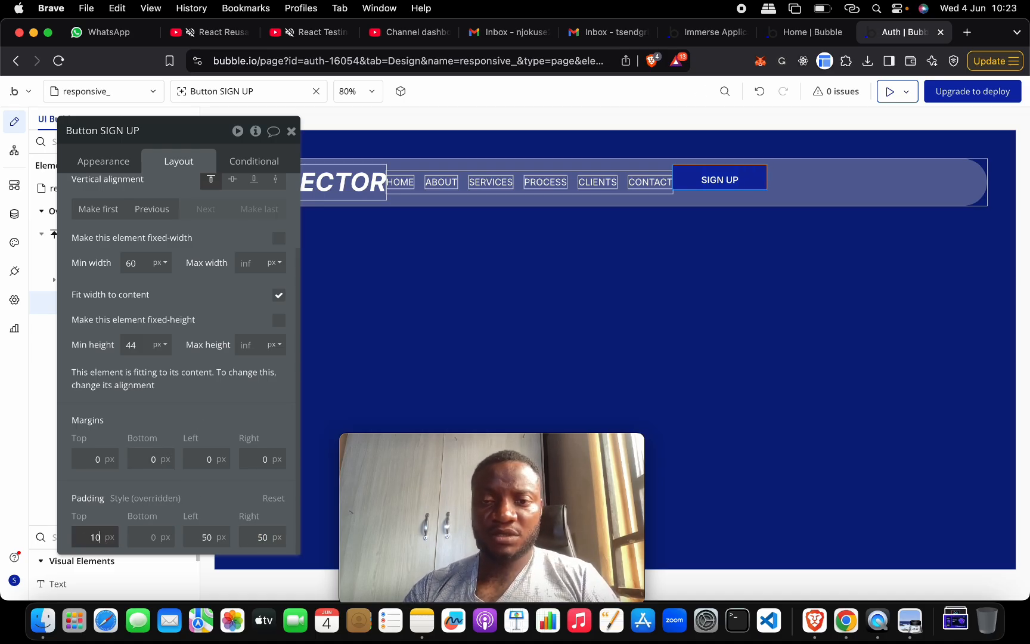
{"action": "key", "text": "Tab"}
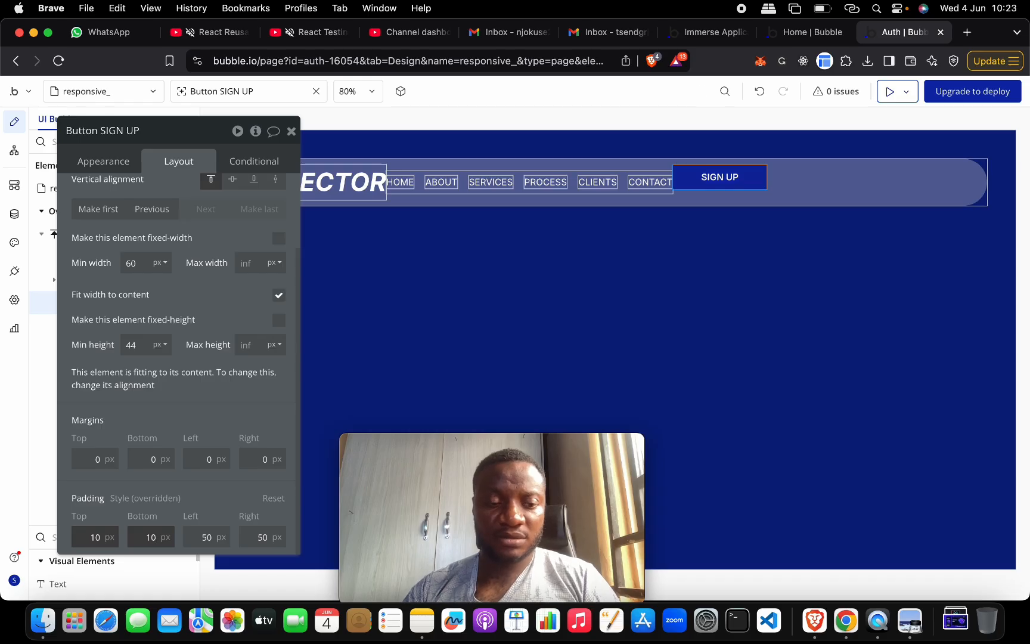
Step: Set the SIGN UP button's roundness to 100 and its font size to 18
{"action": "left_click", "coordinate": [153, 502]}
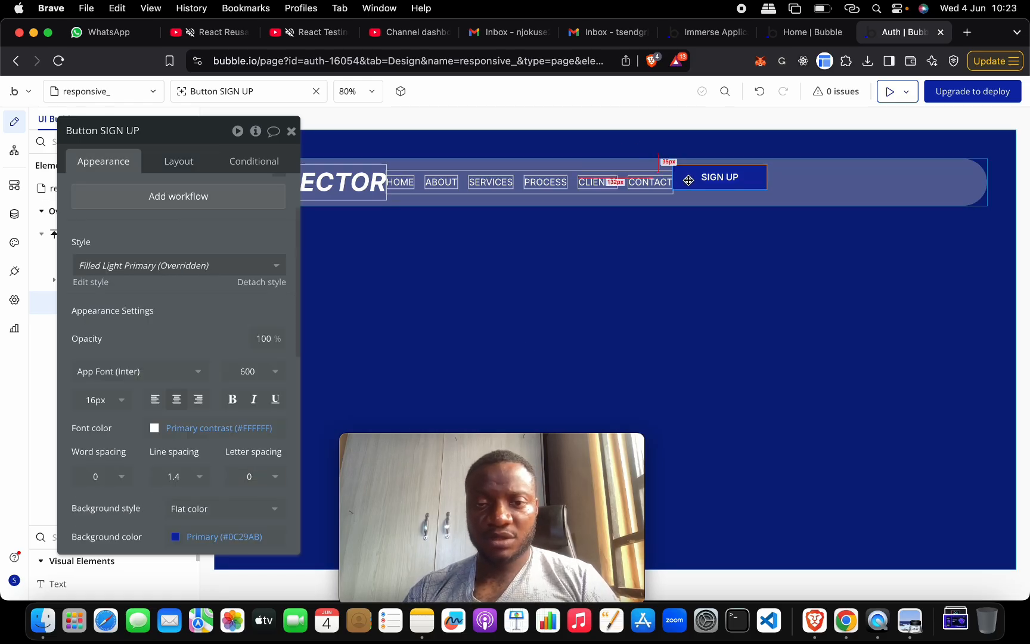
{"action": "scroll", "coordinate": [238, 310], "scroll_direction": "down", "scroll_amount": 5}
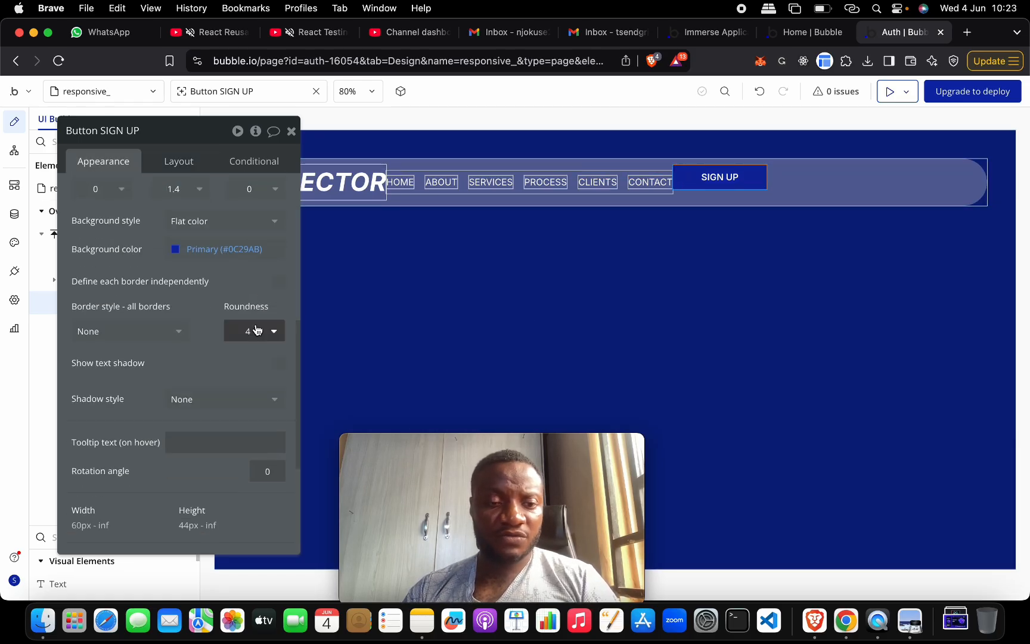
{"action": "left_click", "coordinate": [253, 328]}
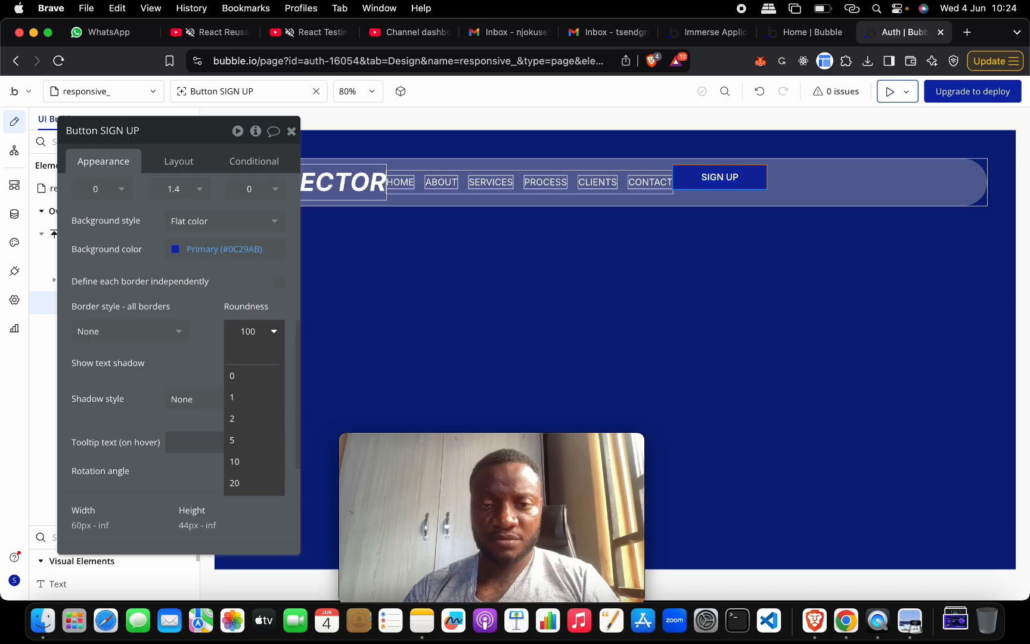
{"action": "left_click", "coordinate": [272, 294]}
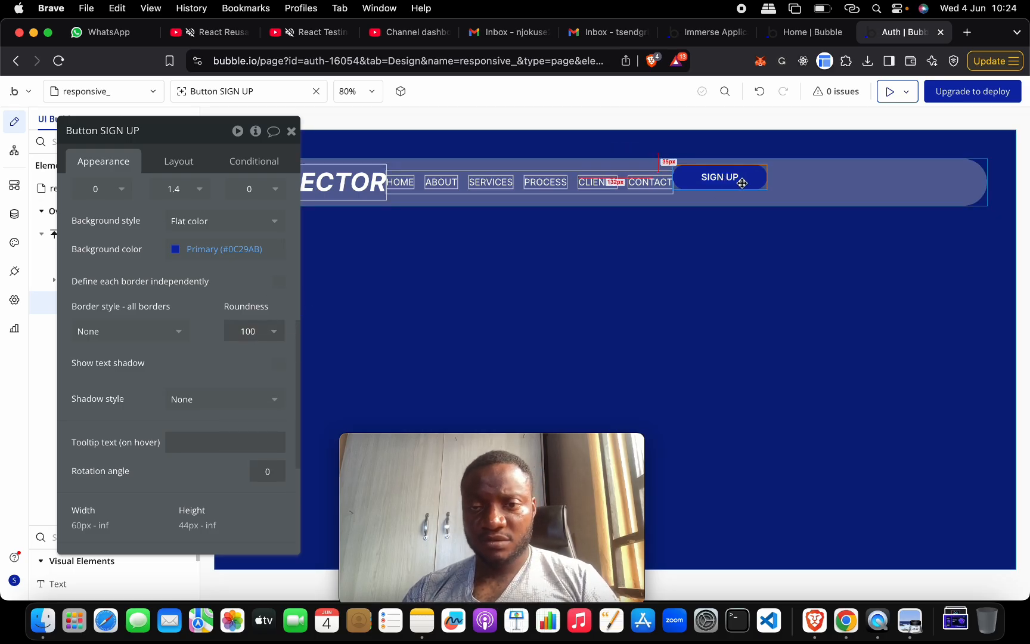
{"action": "scroll", "coordinate": [209, 241], "scroll_direction": "up", "scroll_amount": 5}
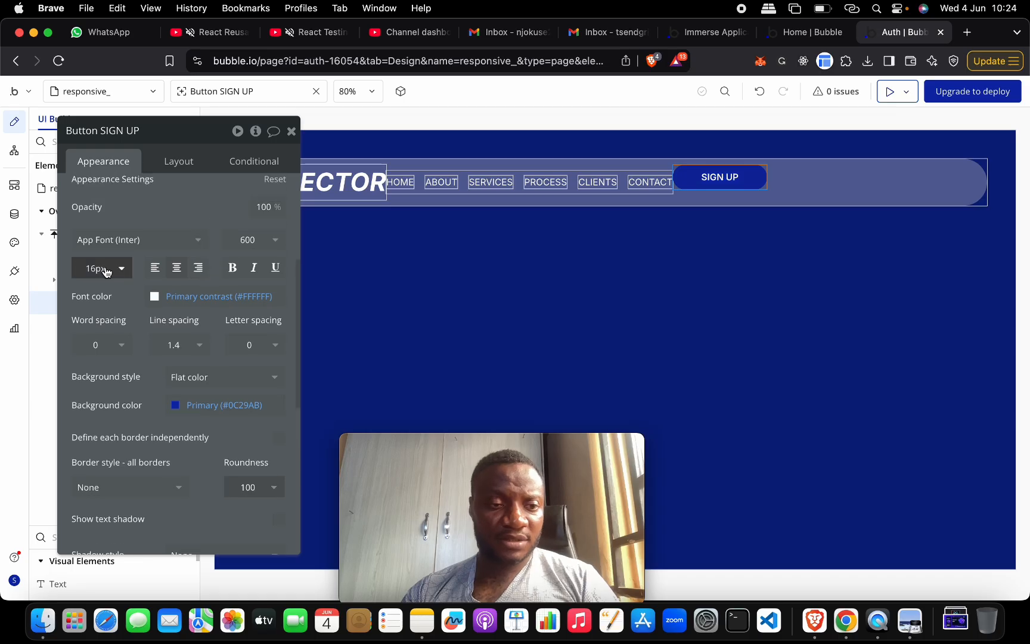
{"action": "left_click", "coordinate": [99, 267]}
{"action": "left_click", "coordinate": [94, 506]}
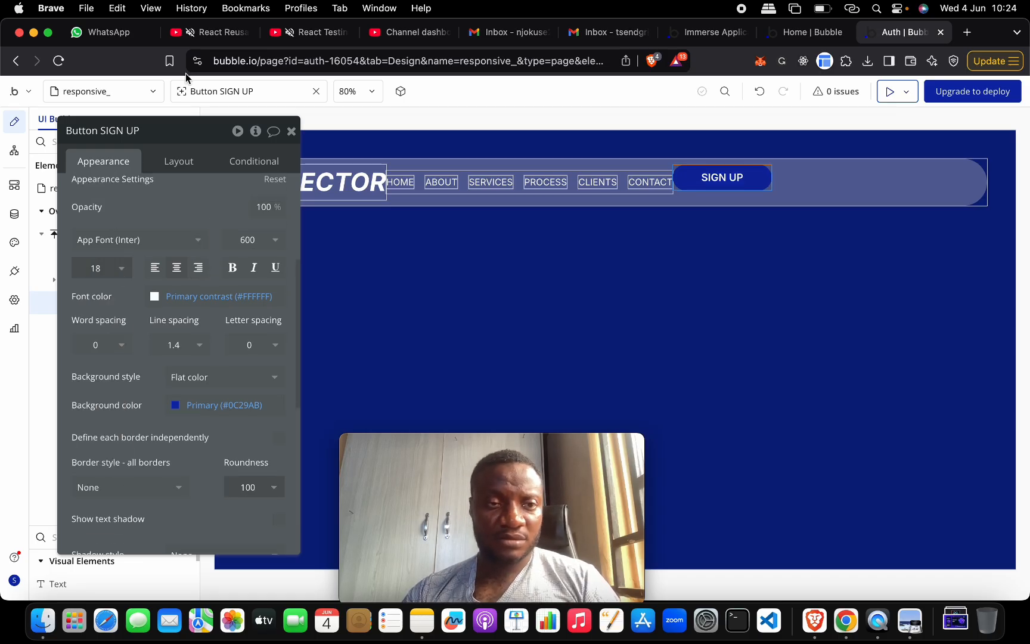
Step: Glance at the reference design and centre the SIGN UP button vertically in the navigation bar
{"action": "key", "text": "ctrl+Up"}
{"action": "left_click", "coordinate": [735, 417]}
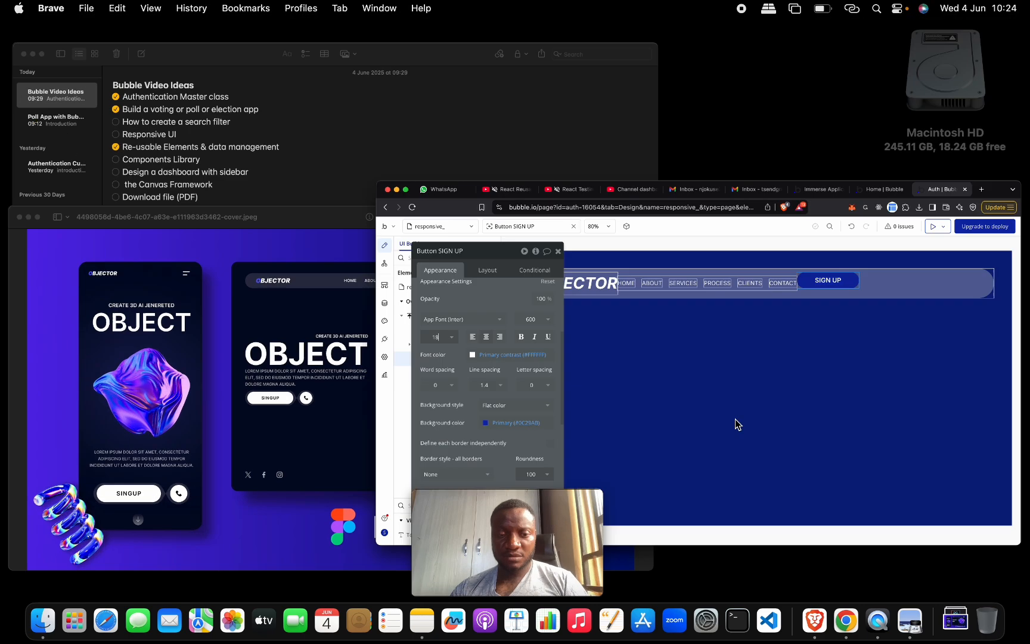
{"action": "left_click", "coordinate": [181, 159]}
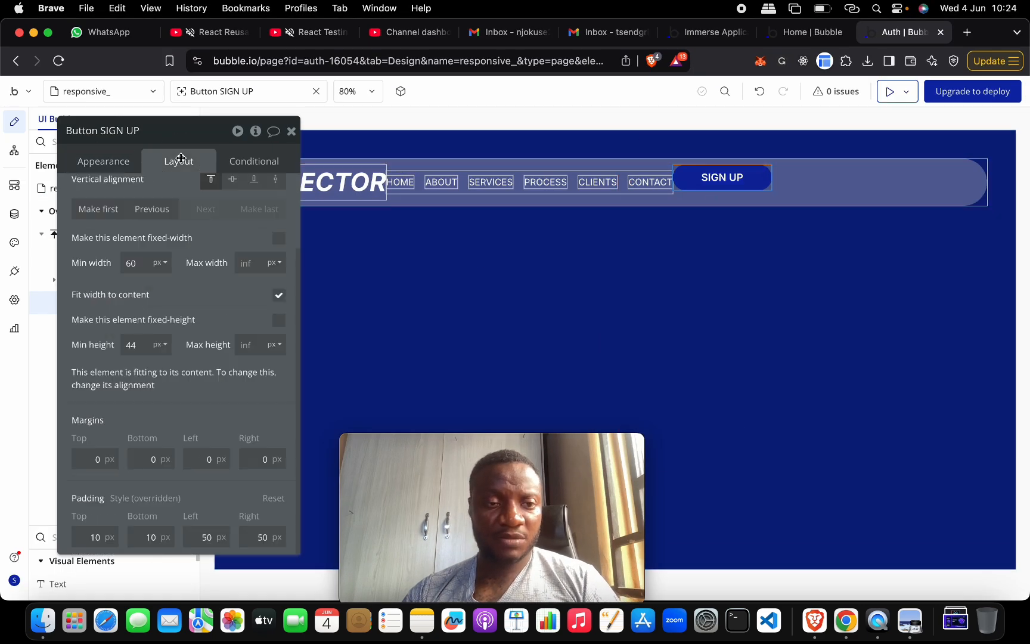
{"action": "left_click", "coordinate": [233, 178]}
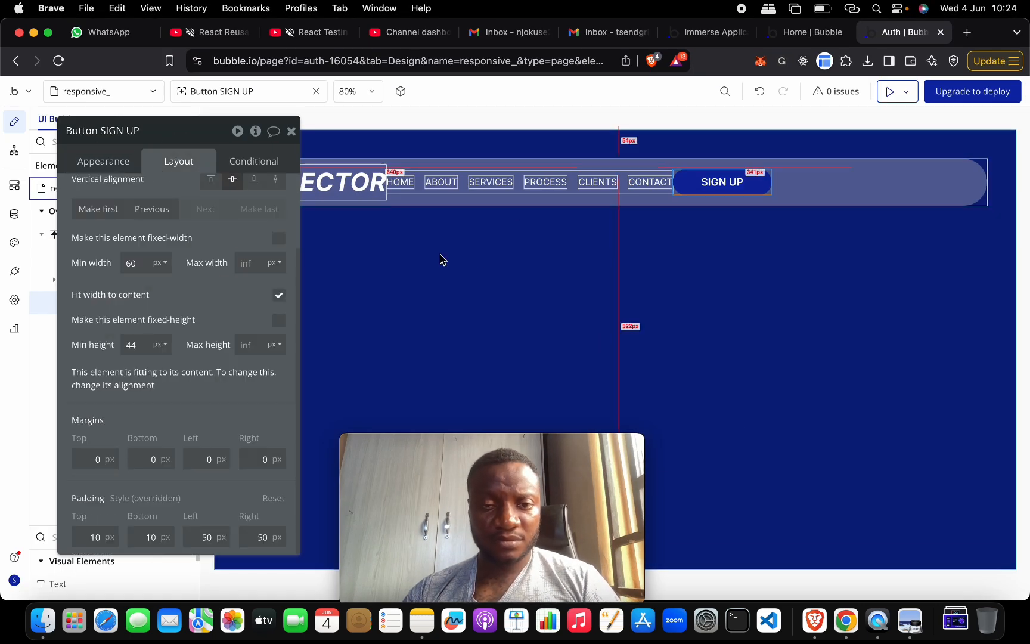
Step: Set the floating navigation bar's container alignment to space-between so the logo, links and button spread across its full width
{"action": "left_click", "coordinate": [813, 198]}
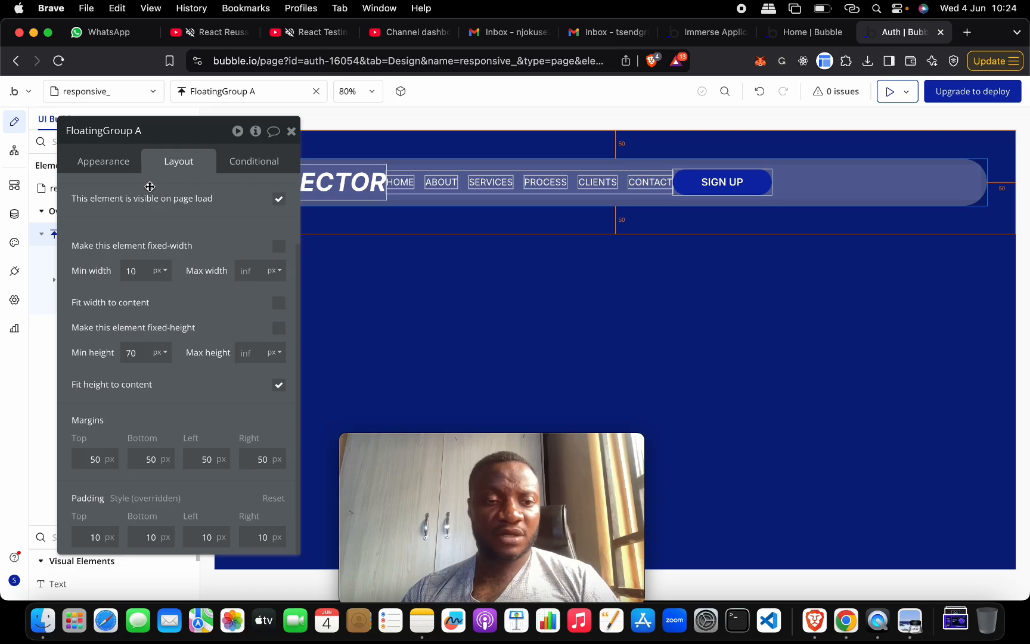
{"action": "scroll", "coordinate": [202, 274], "scroll_direction": "up", "scroll_amount": 2}
{"action": "left_click", "coordinate": [275, 223]}
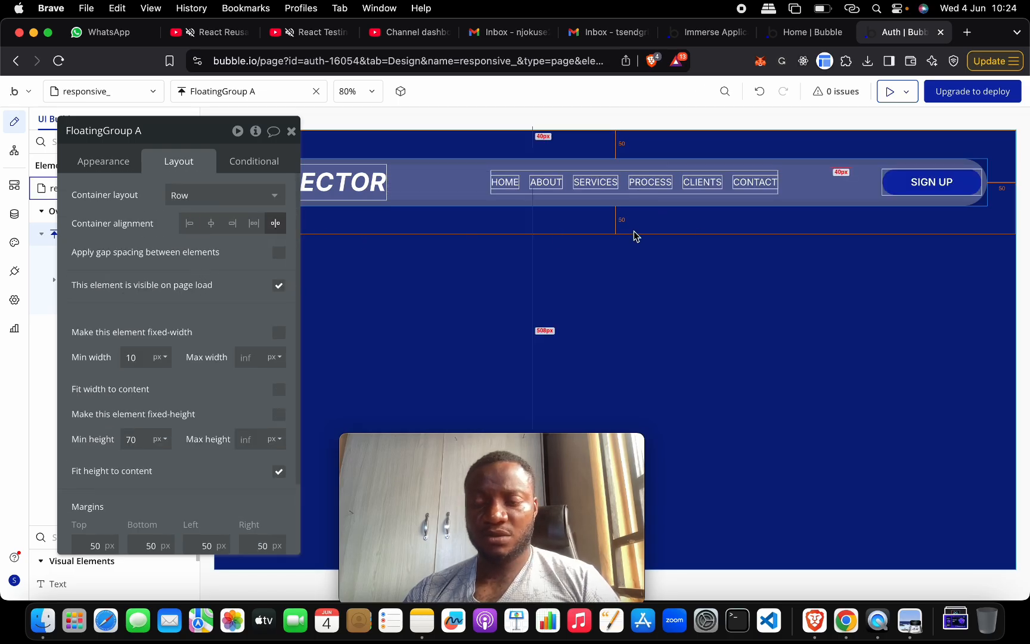
{"action": "left_click", "coordinate": [831, 224]}
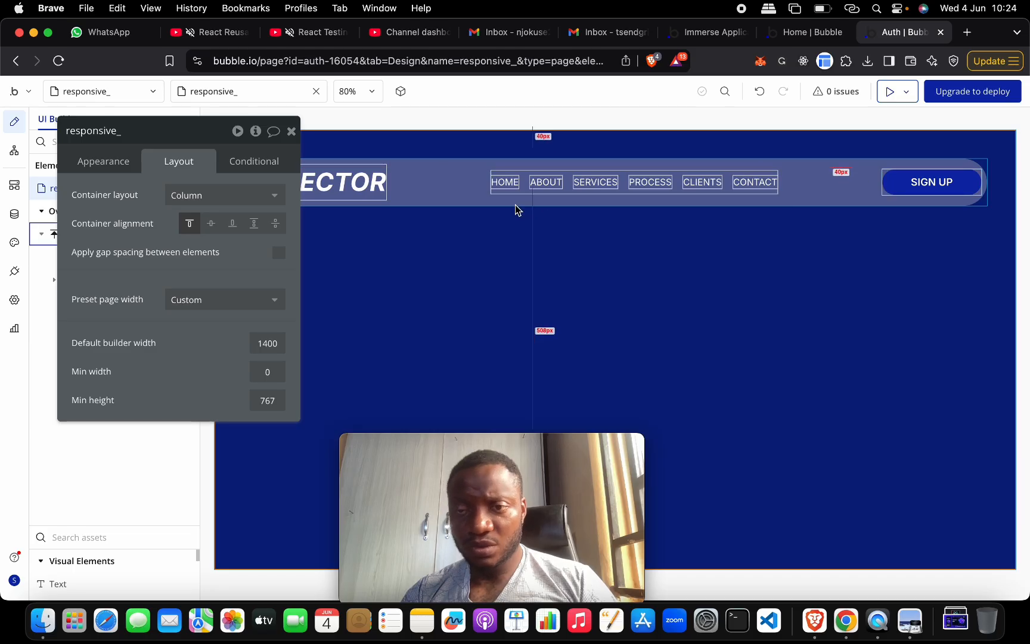
{"action": "left_click", "coordinate": [103, 161]}
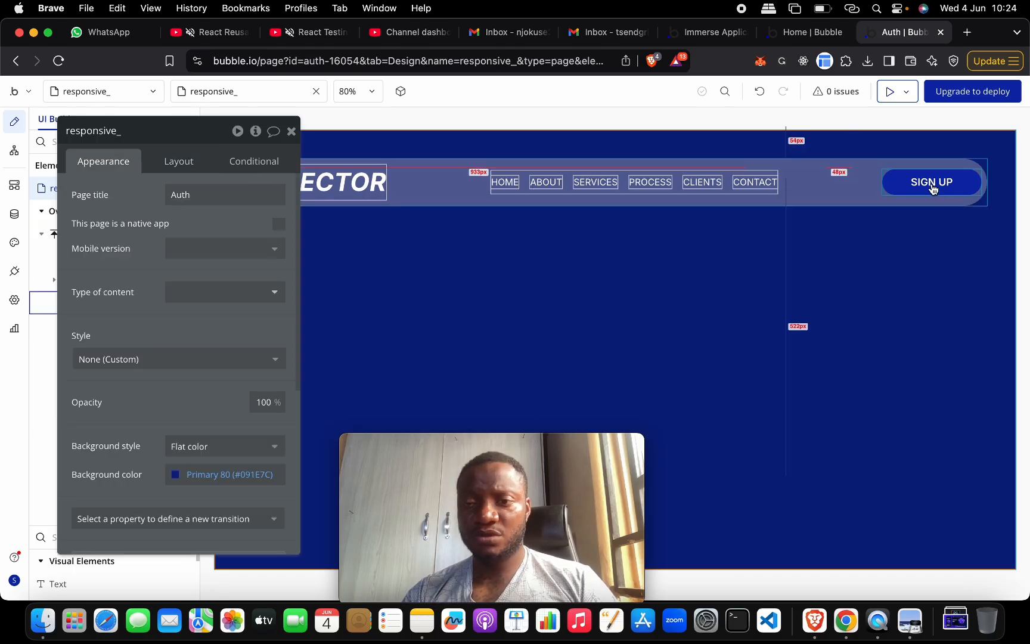
Step: Set the SIGN UP button's top and bottom padding to 20 px
{"action": "left_click", "coordinate": [931, 183]}
{"action": "left_click", "coordinate": [179, 163]}
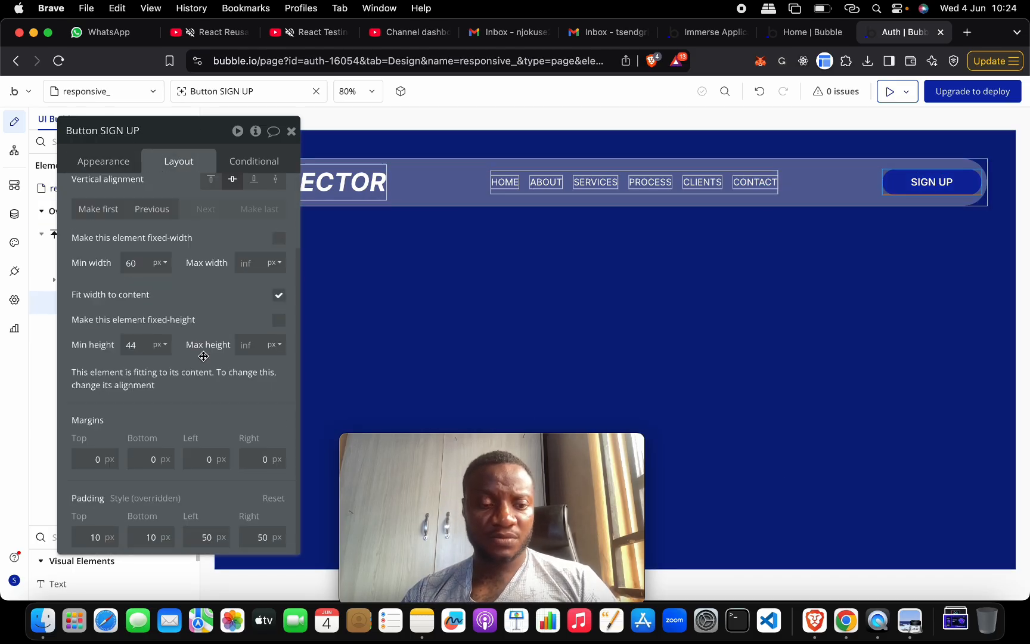
{"action": "left_click", "coordinate": [94, 537]}
{"action": "type", "text": "20"}
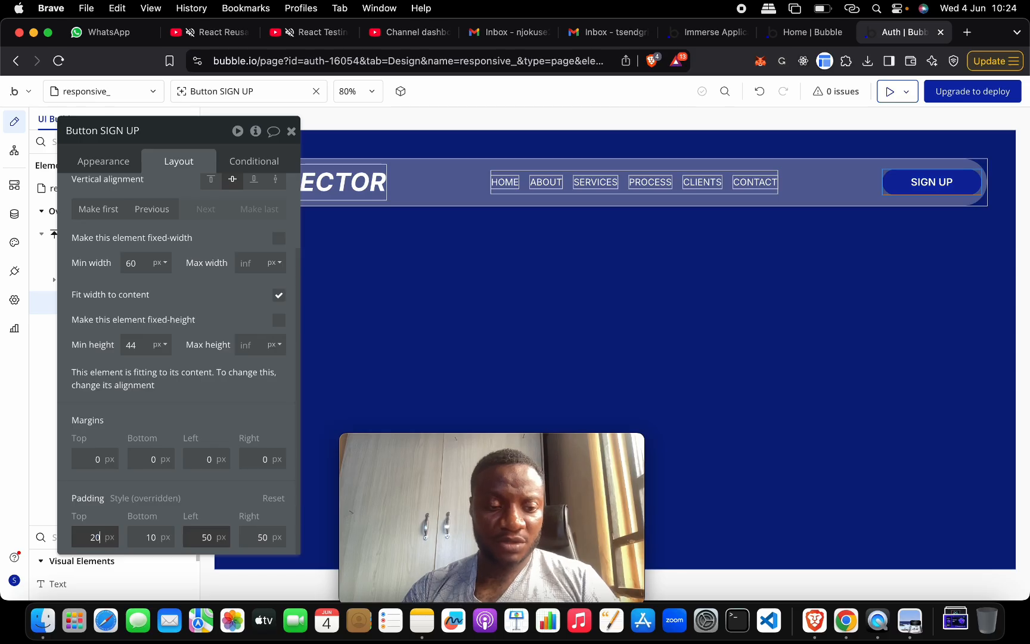
{"action": "key", "text": "Tab"}
{"action": "type", "text": "20"}
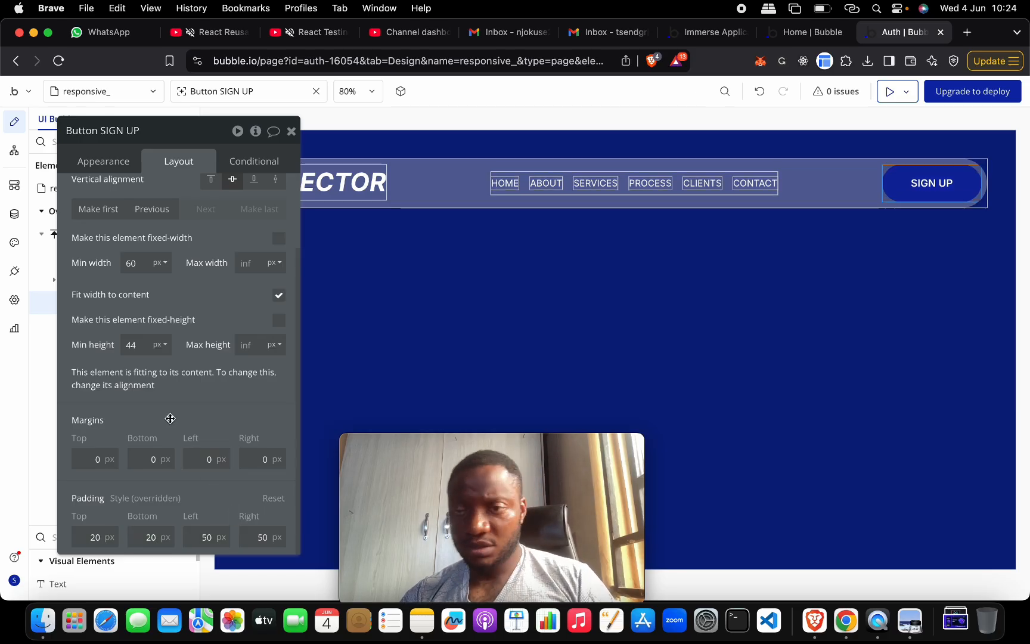
Step: Preview the responsive_ page and compare its navigation bar with the reference design
{"action": "left_click", "coordinate": [815, 198]}
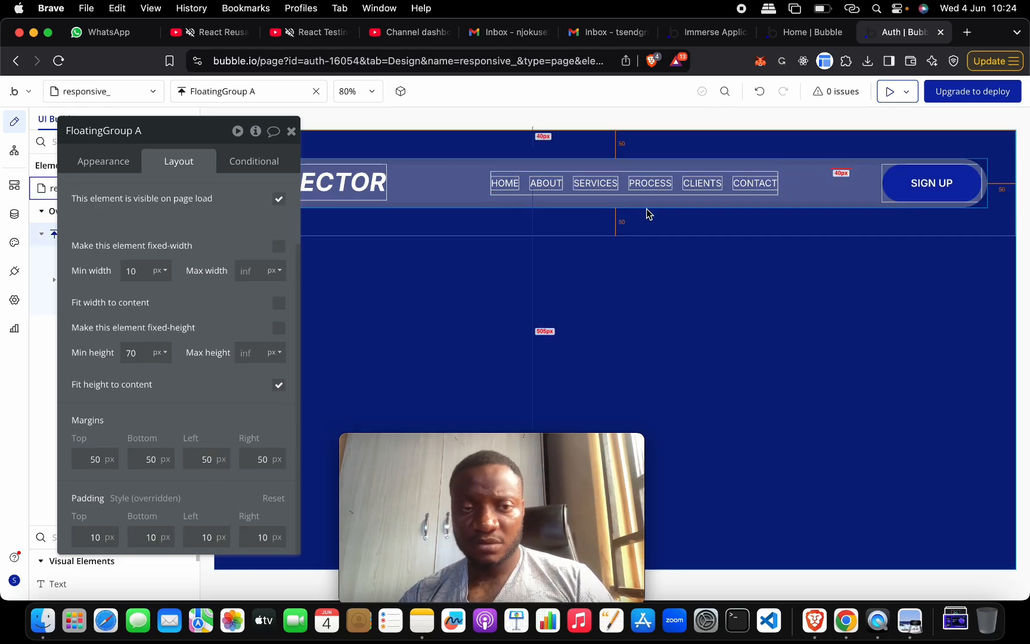
{"action": "left_click_drag", "start_coordinate": [189, 137], "coordinate": [196, 319]}
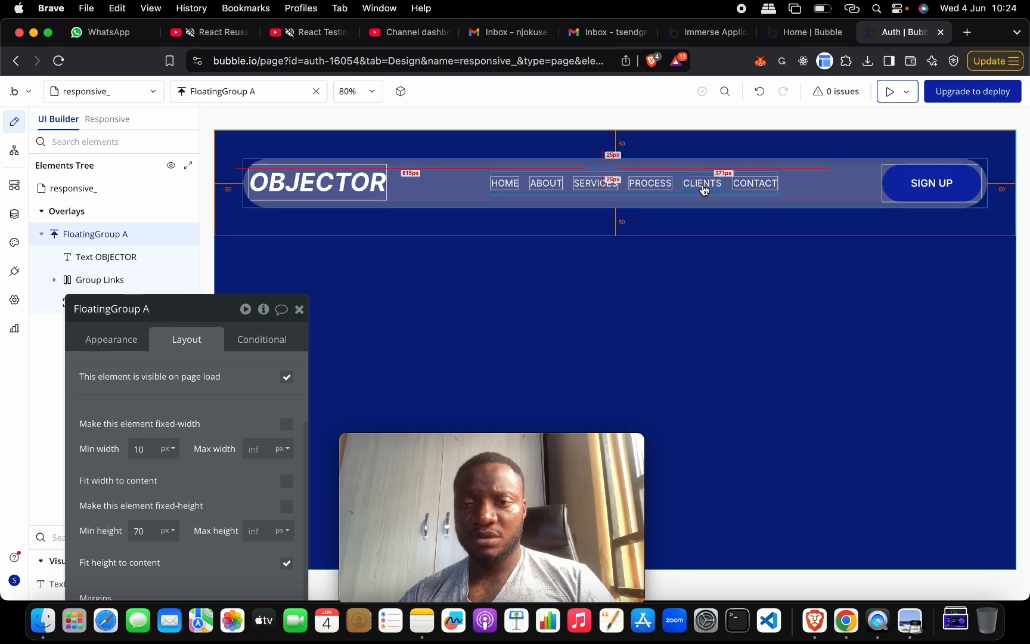
{"action": "left_click", "coordinate": [887, 94]}
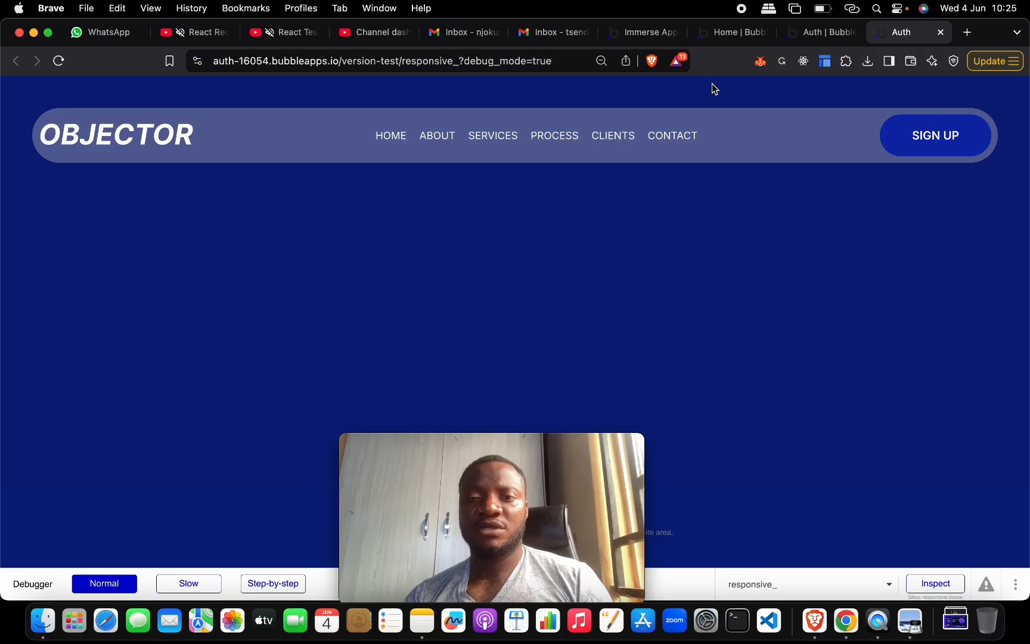
{"action": "key", "text": "ctrl+Up"}
{"action": "left_click", "coordinate": [260, 433]}
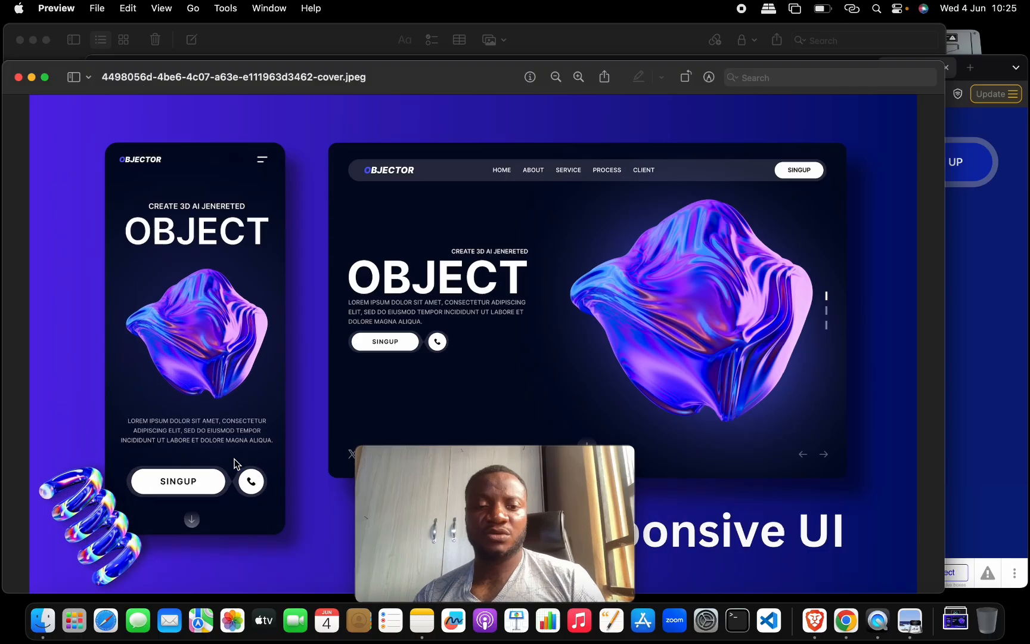
{"action": "key", "text": "ctrl+Up"}
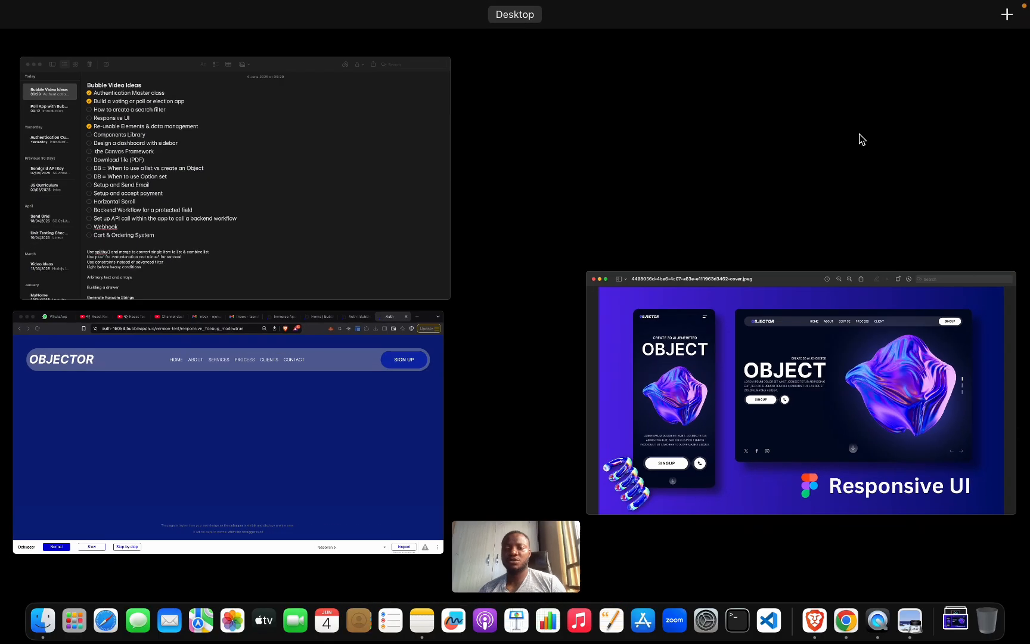
{"action": "left_click", "coordinate": [391, 400]}
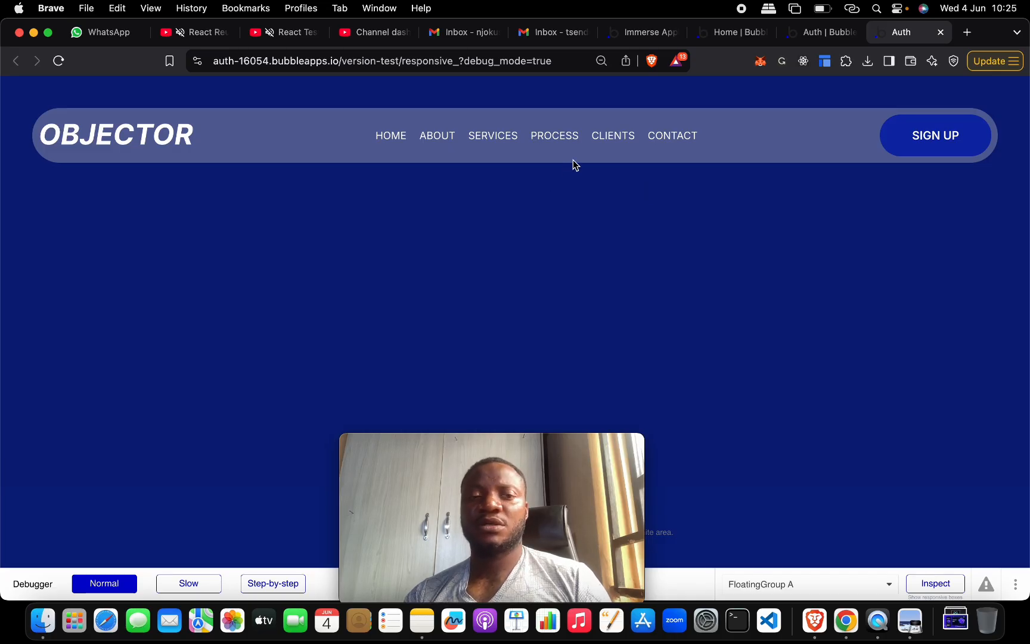
{"action": "left_click", "coordinate": [840, 33]}
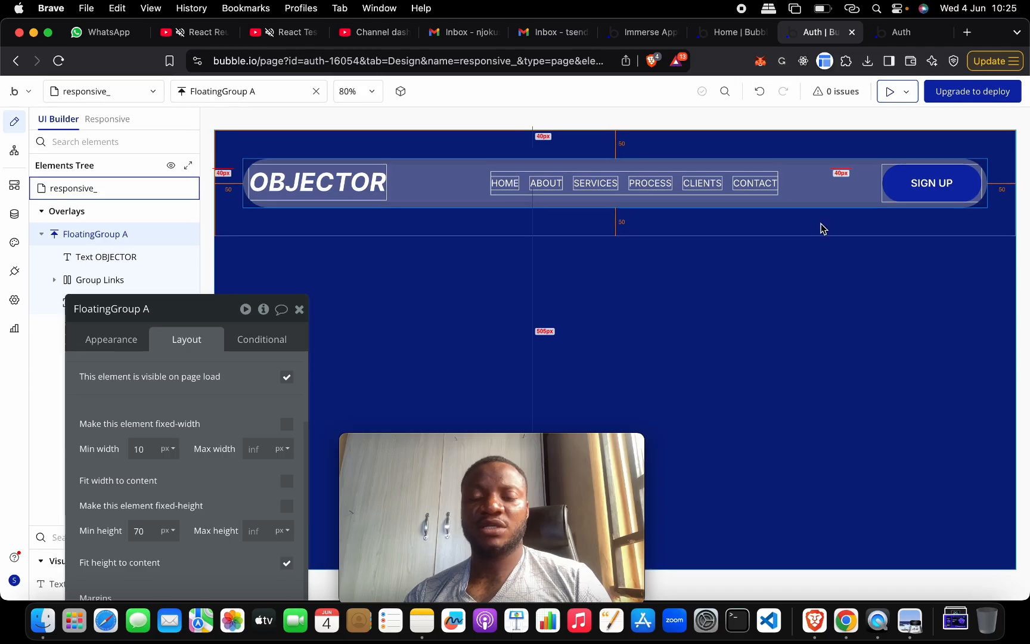
{"action": "left_click", "coordinate": [914, 35]}
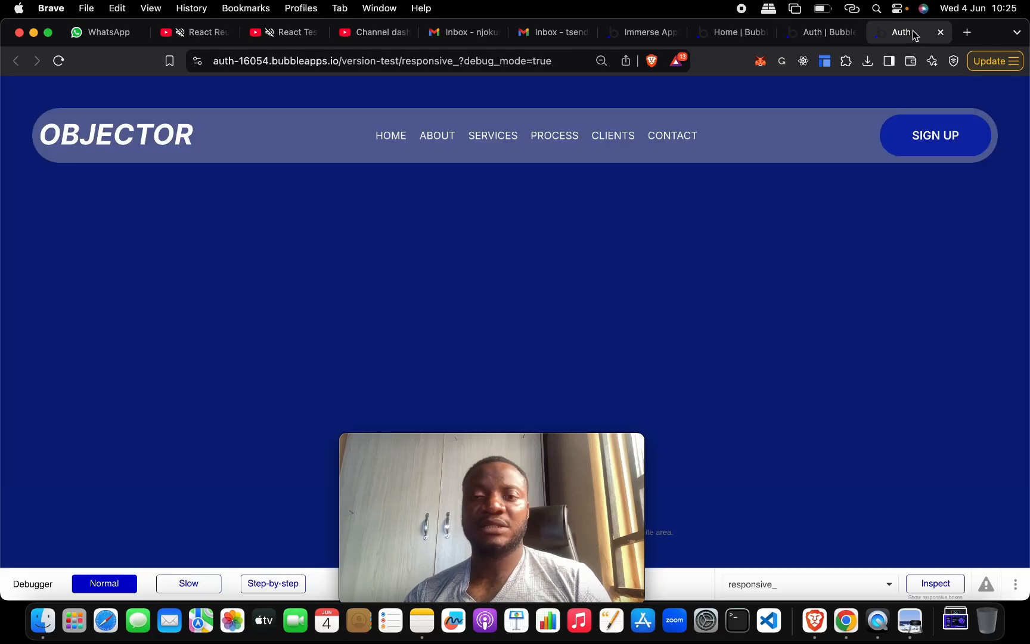
{"action": "left_click", "coordinate": [832, 33]}
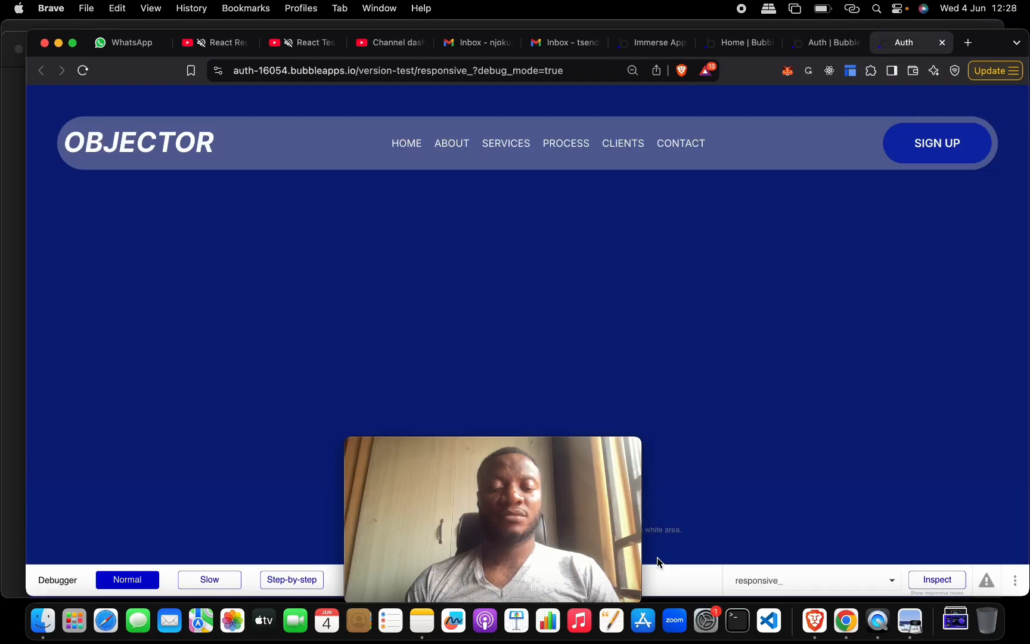
{"action": "key", "text": "ctrl+Up"}
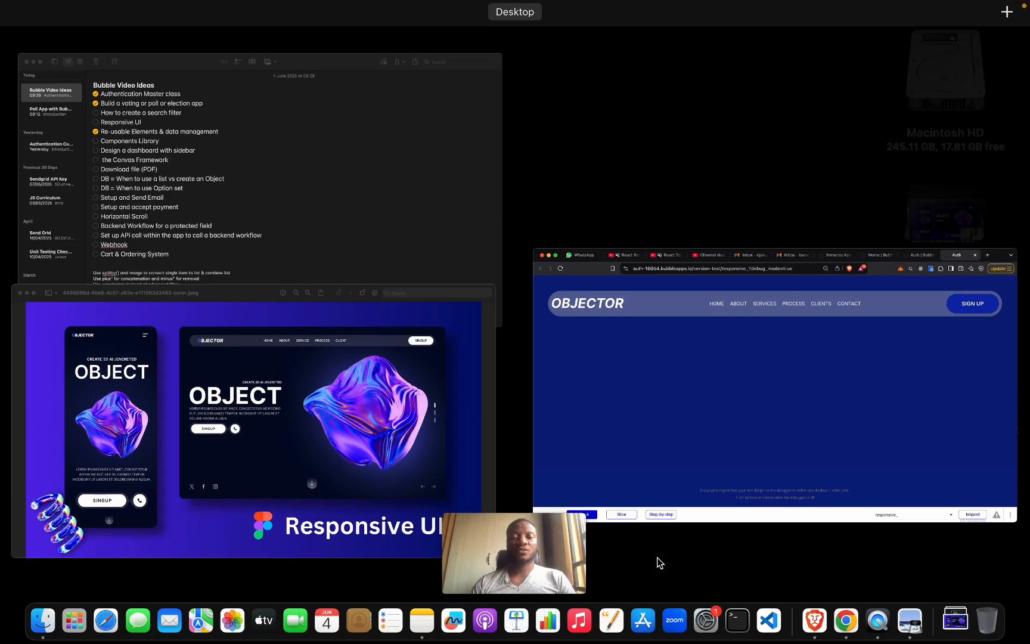
{"action": "left_click", "coordinate": [421, 477]}
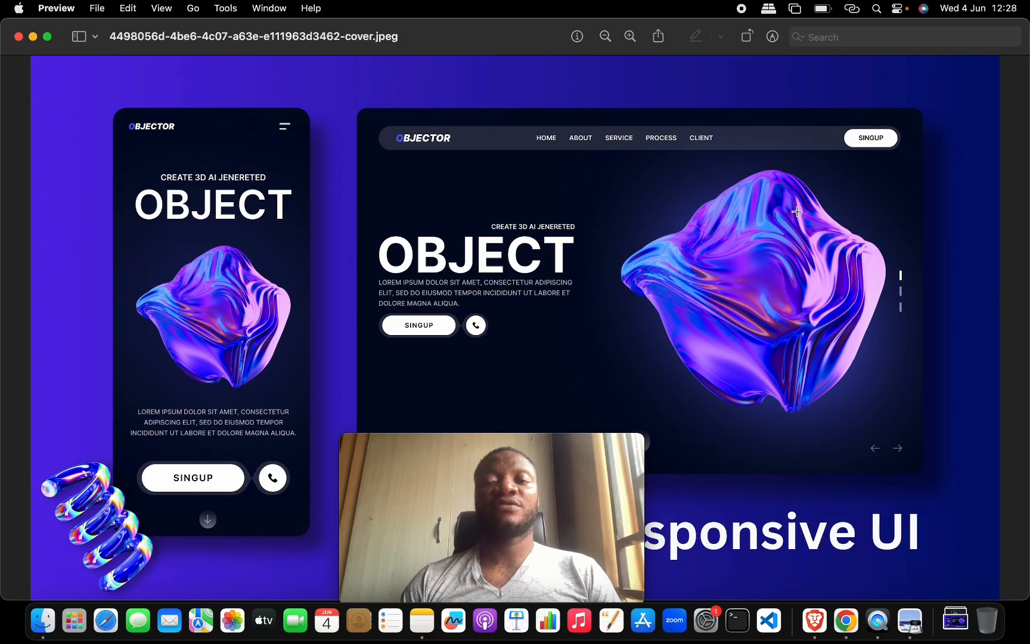
{"action": "key", "text": "ctrl+Up"}
{"action": "left_click", "coordinate": [405, 393]}
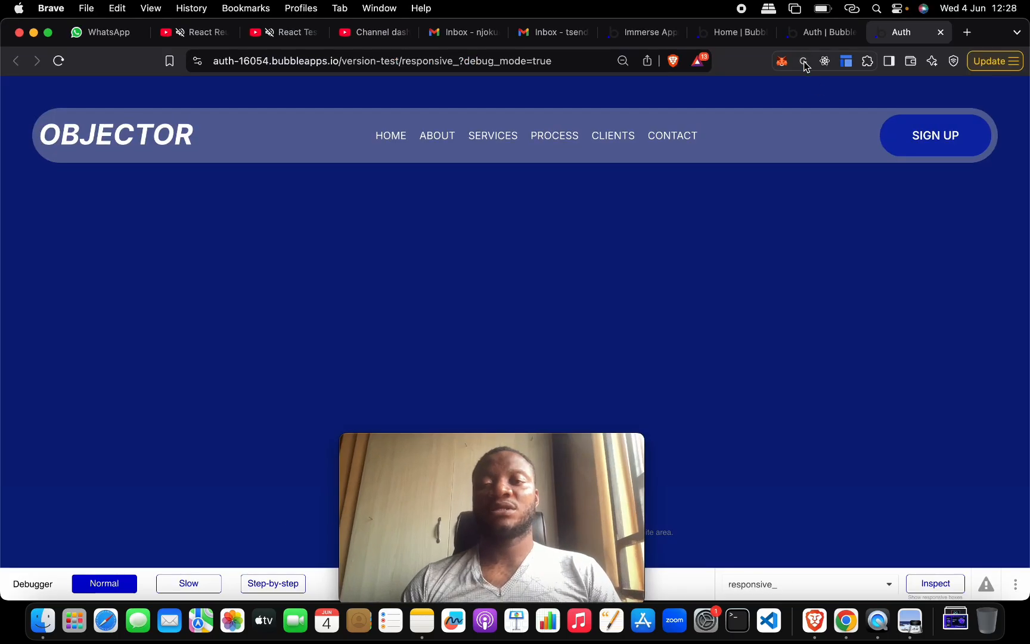
Step: Make the six navigation links from HOME to CONTACT bold in the page editor
{"action": "left_click", "coordinate": [814, 33]}
{"action": "left_click", "coordinate": [513, 182]}
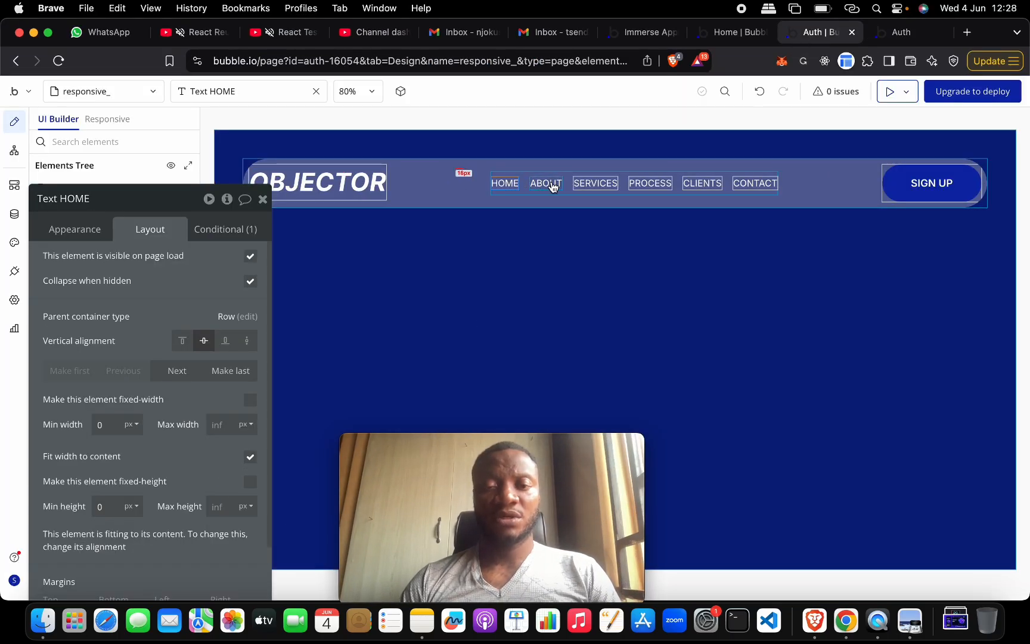
{"action": "left_click", "coordinate": [546, 183], "text": "shift"}
{"action": "left_click", "coordinate": [596, 183], "text": "shift"}
{"action": "left_click", "coordinate": [659, 182], "text": "shift"}
{"action": "left_click", "coordinate": [702, 183], "text": "shift"}
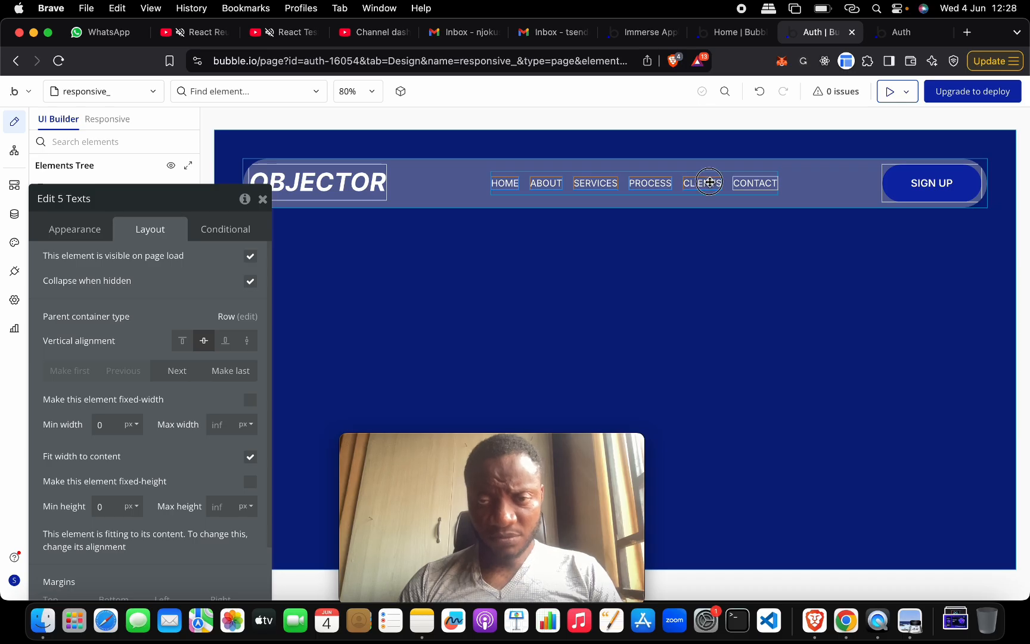
{"action": "left_click", "coordinate": [752, 183], "text": "shift"}
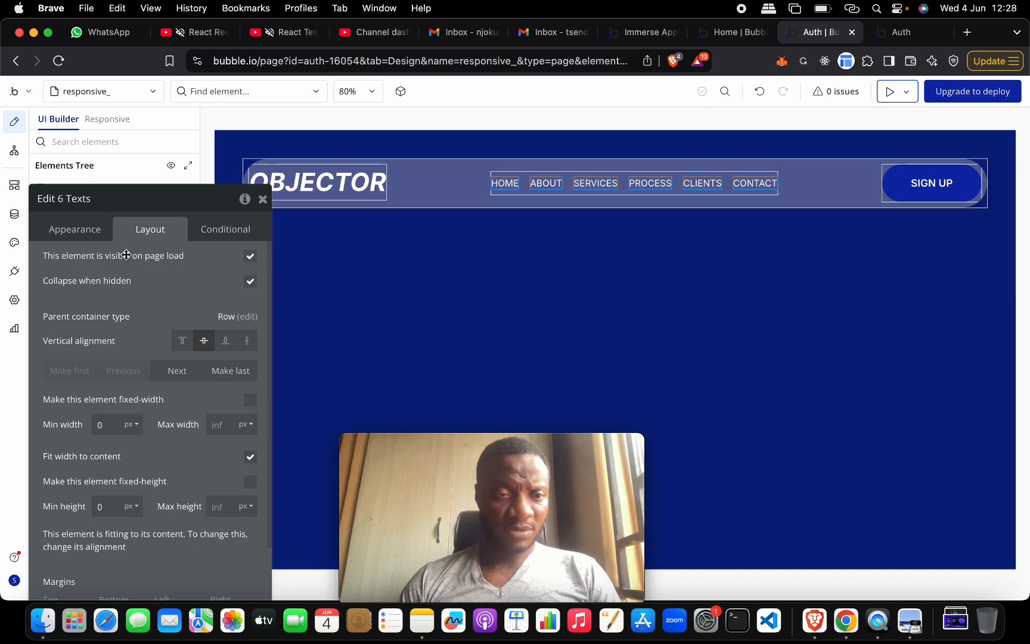
{"action": "left_click", "coordinate": [84, 234]}
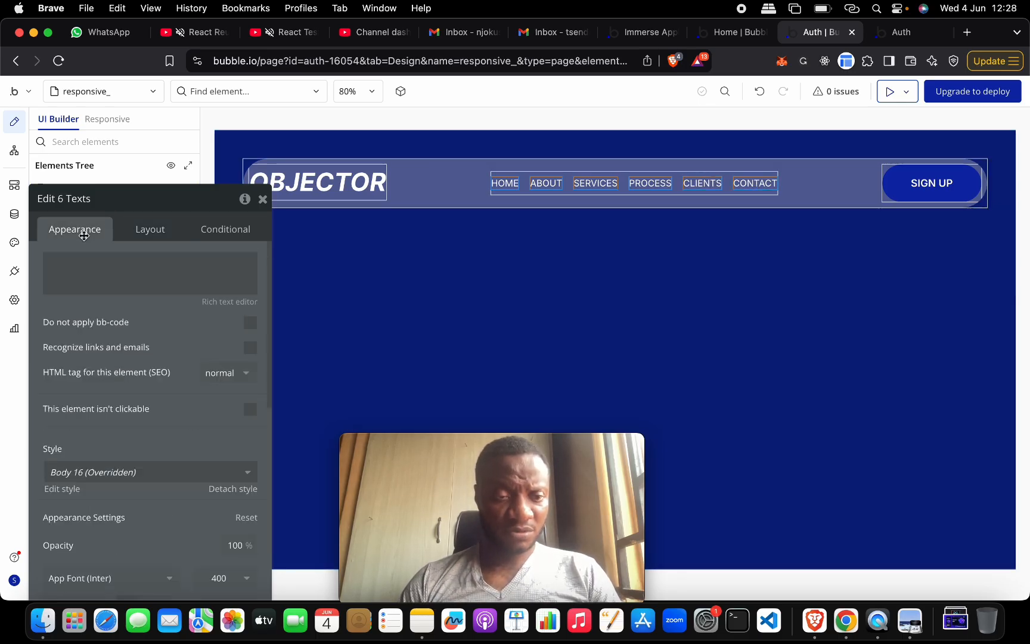
{"action": "scroll", "coordinate": [161, 369], "scroll_direction": "down", "scroll_amount": 5}
{"action": "left_click", "coordinate": [203, 431]}
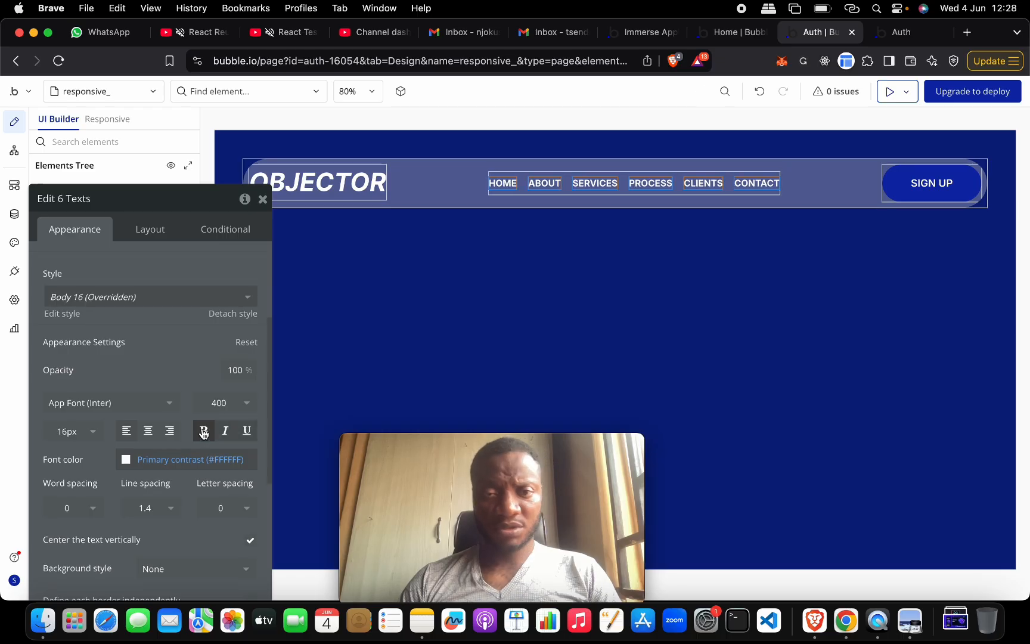
Step: Set the SIGN UP button's font color to Primary and its background color to Primary contrast
{"action": "left_click", "coordinate": [891, 194]}
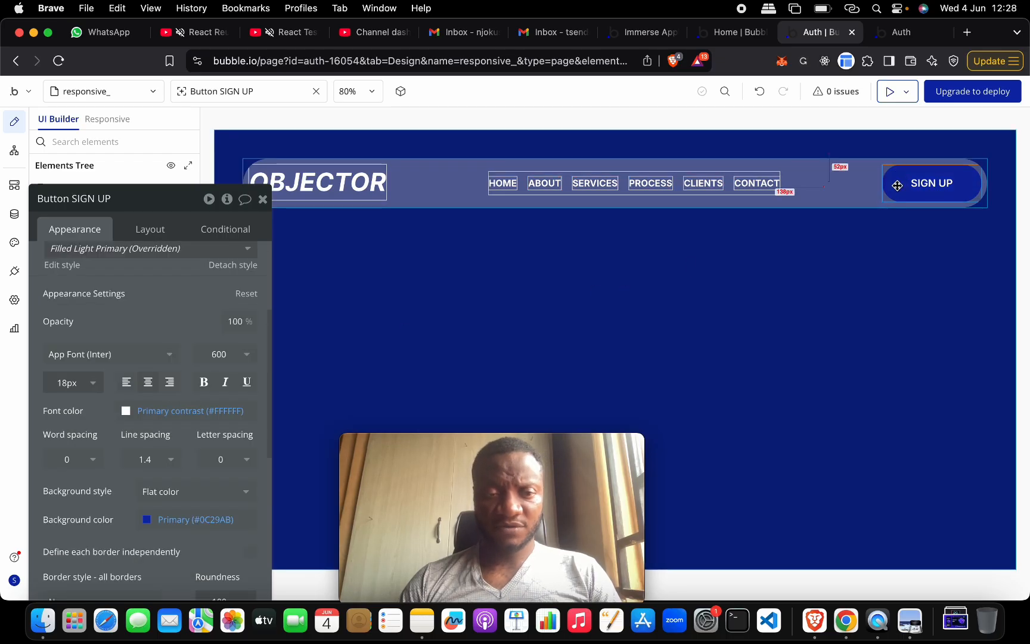
{"action": "left_click", "coordinate": [133, 408]}
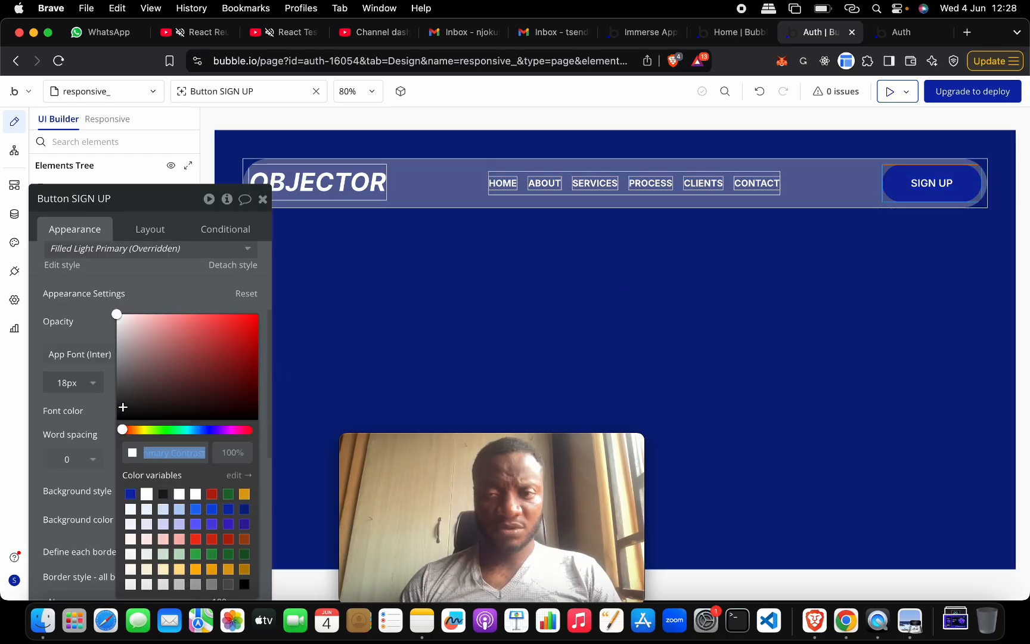
{"action": "left_click", "coordinate": [130, 494]}
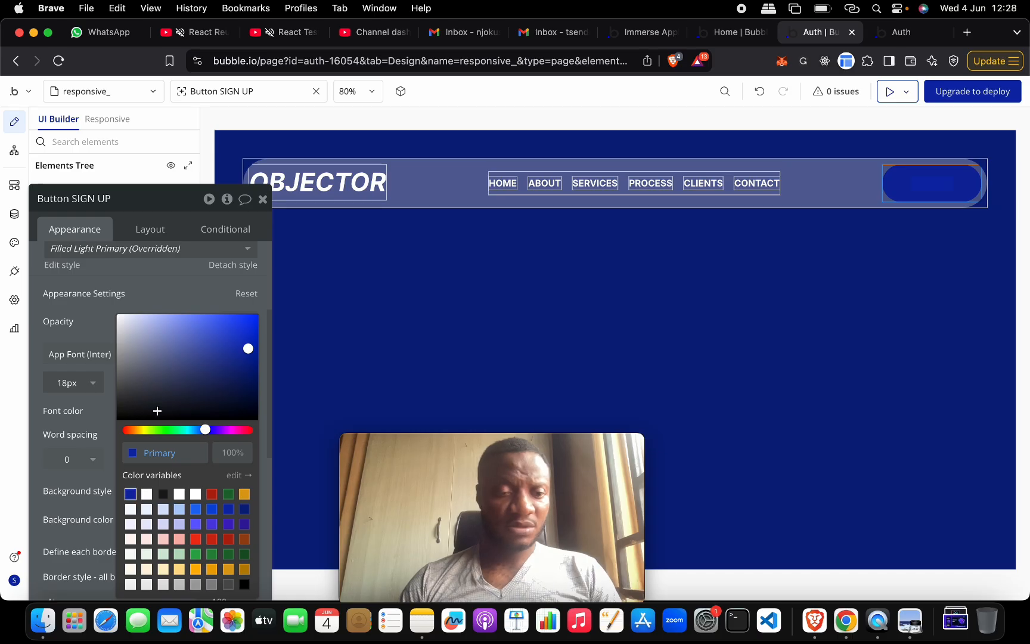
{"action": "left_click", "coordinate": [104, 335]}
{"action": "scroll", "coordinate": [152, 388], "scroll_direction": "down", "scroll_amount": 3}
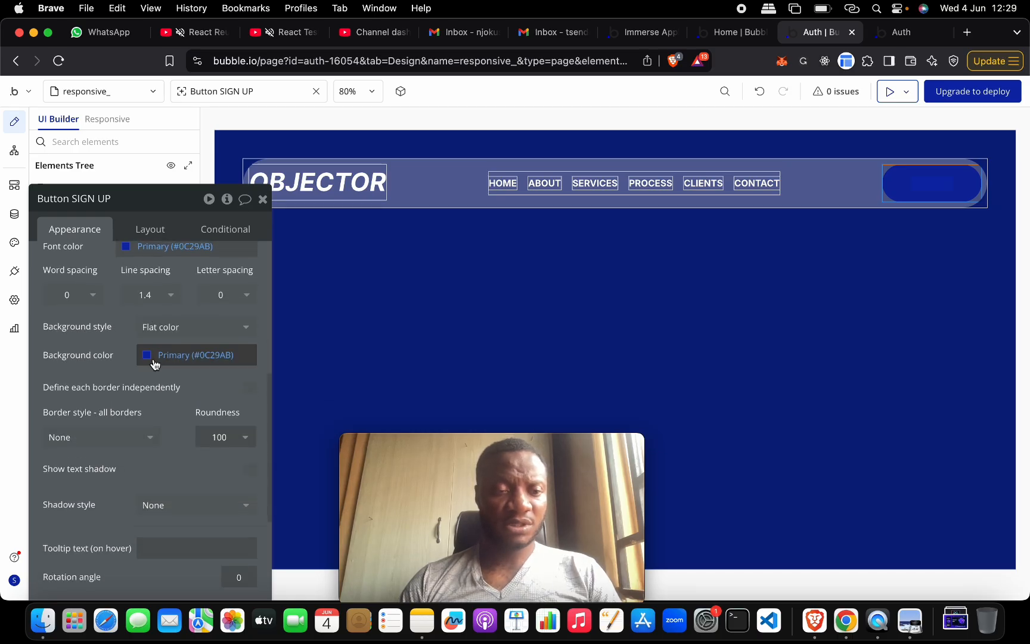
{"action": "left_click", "coordinate": [148, 356]}
{"action": "left_click", "coordinate": [167, 495]}
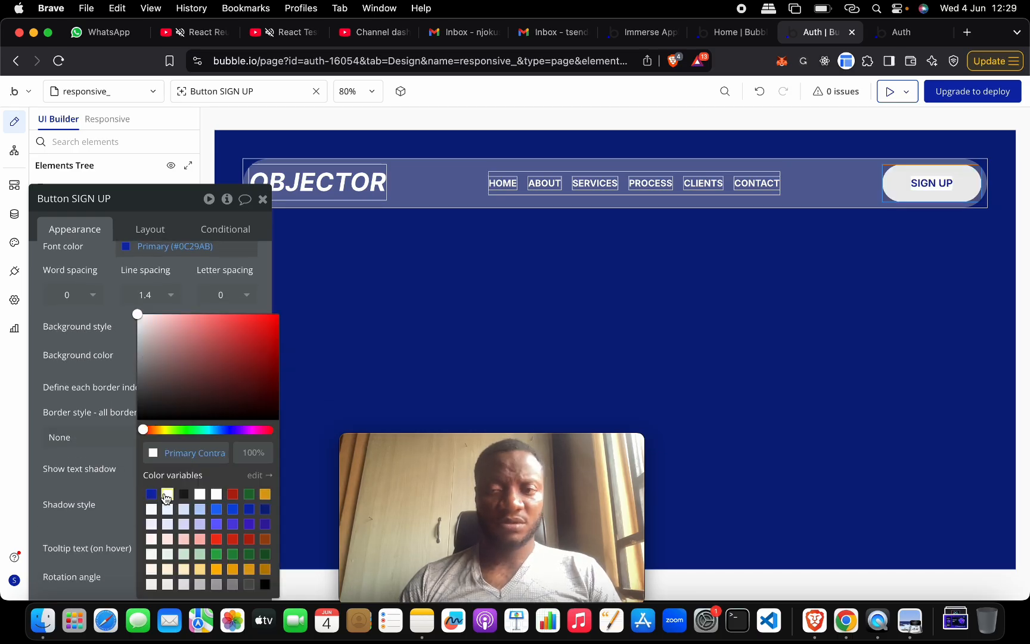
Step: Make the SIGN UP button's label bold
{"action": "scroll", "coordinate": [126, 306], "scroll_direction": "up", "scroll_amount": 3}
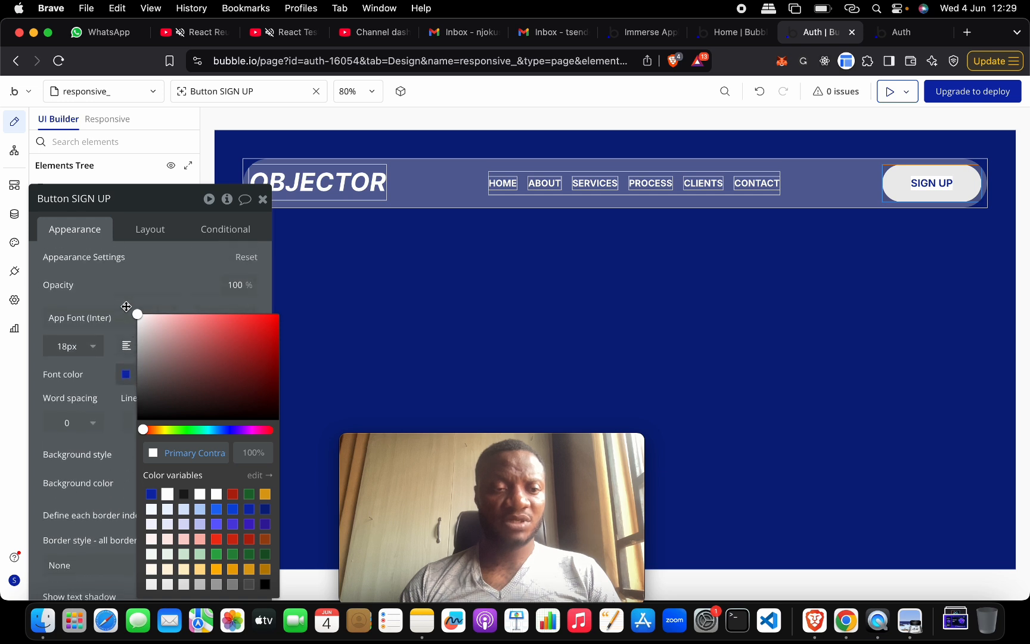
{"action": "left_click", "coordinate": [135, 299]}
{"action": "left_click", "coordinate": [202, 350]}
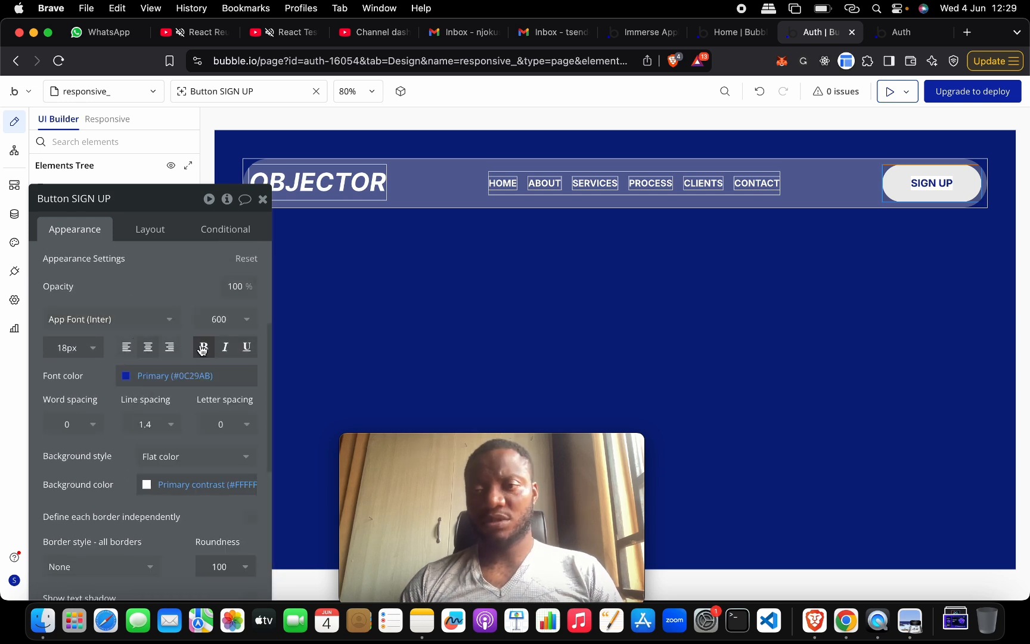
Step: Return to the page preview and check the navigation bar against the reference design again
{"action": "left_click", "coordinate": [901, 31]}
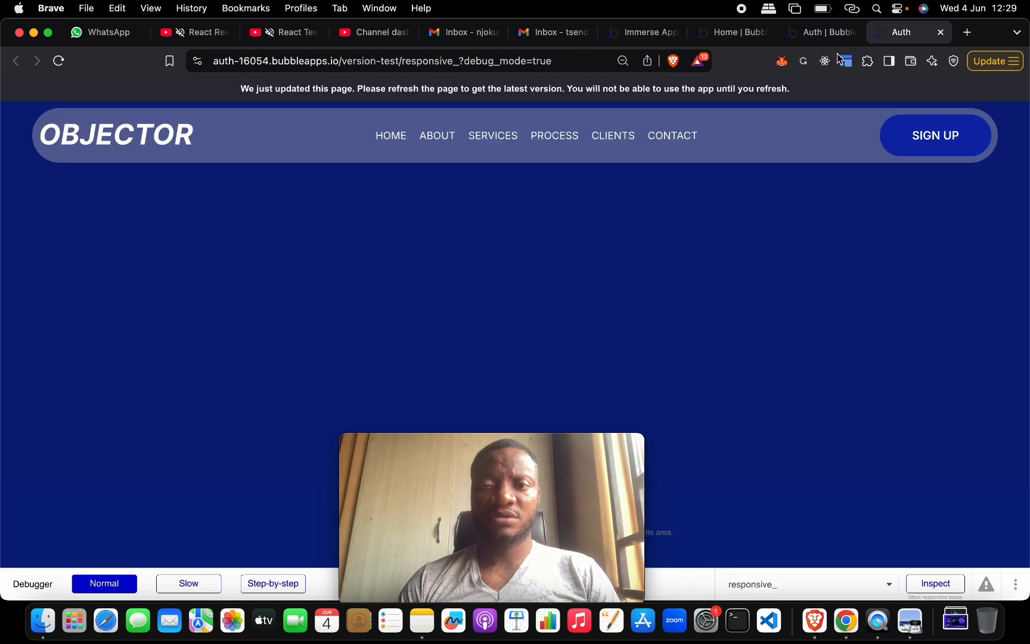
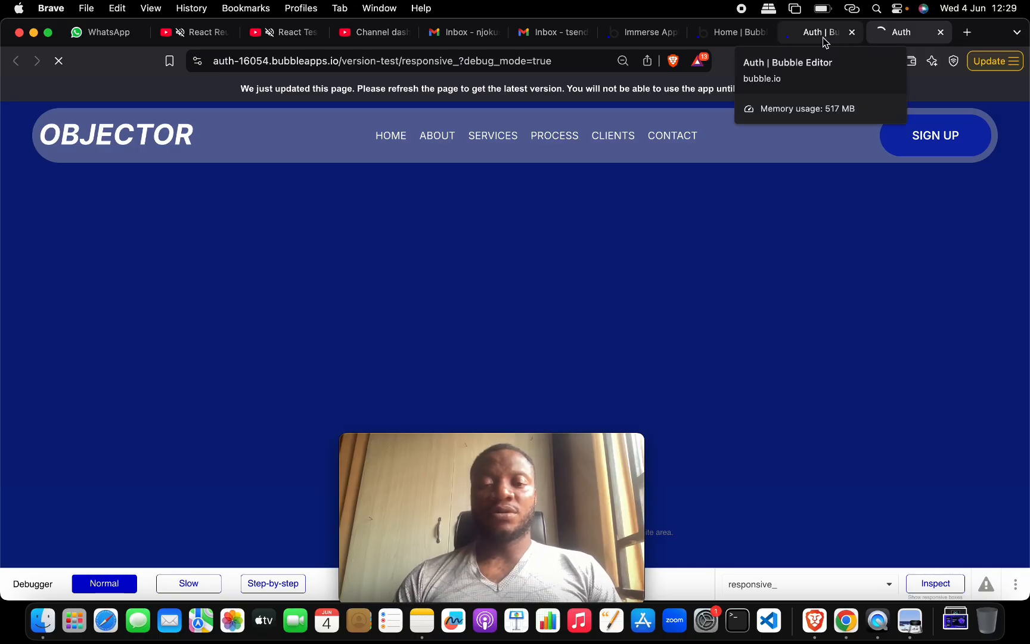
{"action": "key", "text": "ctrl+Up"}
{"action": "left_click", "coordinate": [432, 408]}
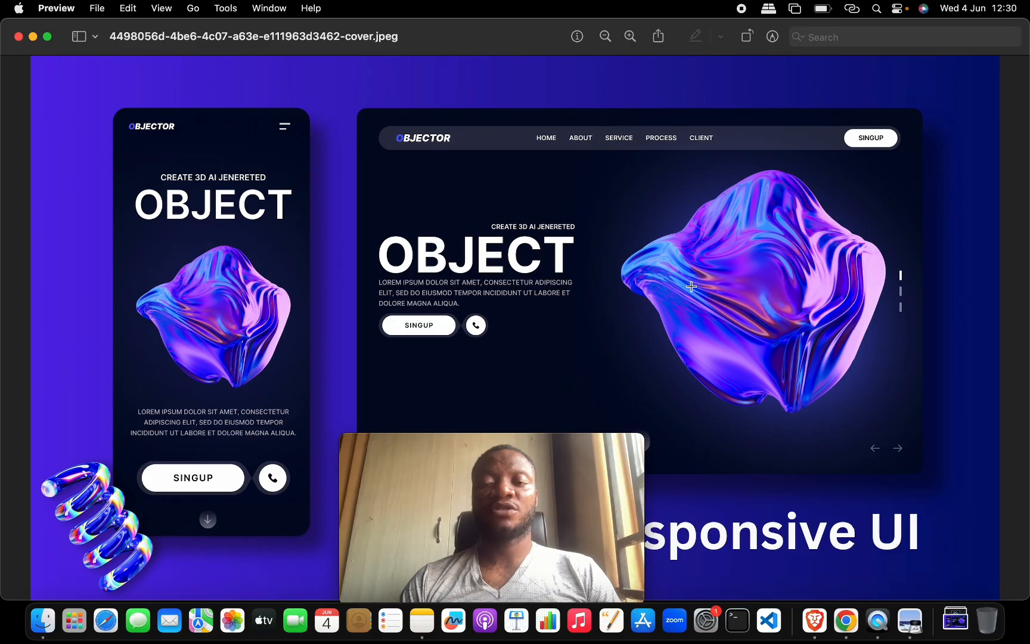
{"action": "key", "text": "ctrl+Up"}
{"action": "left_click", "coordinate": [395, 408]}
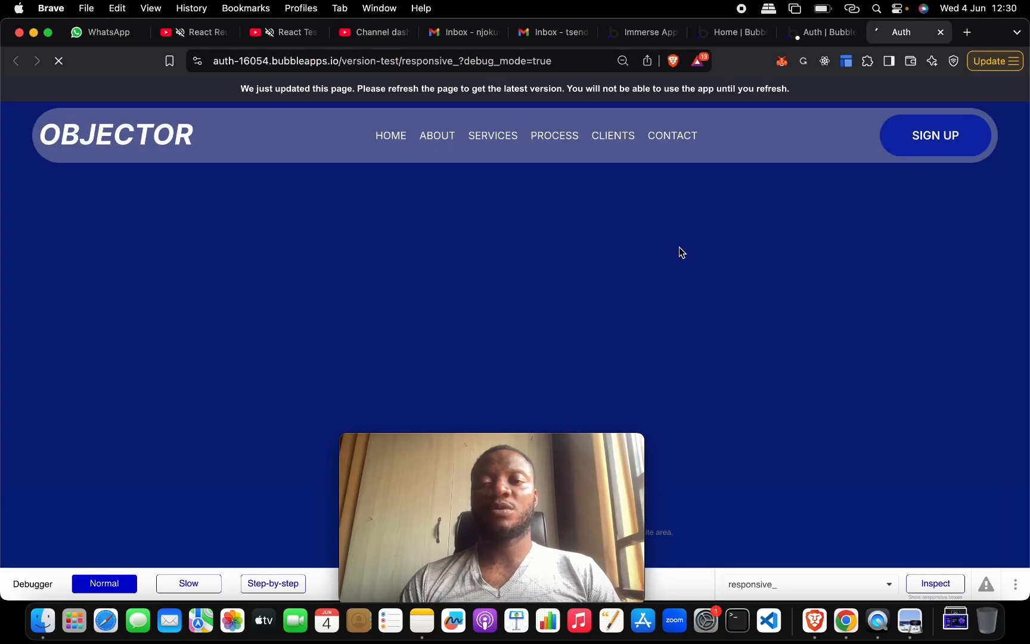
Step: Search Google Images for "3-d image" in a new browser tab
{"action": "left_click", "coordinate": [967, 33]}
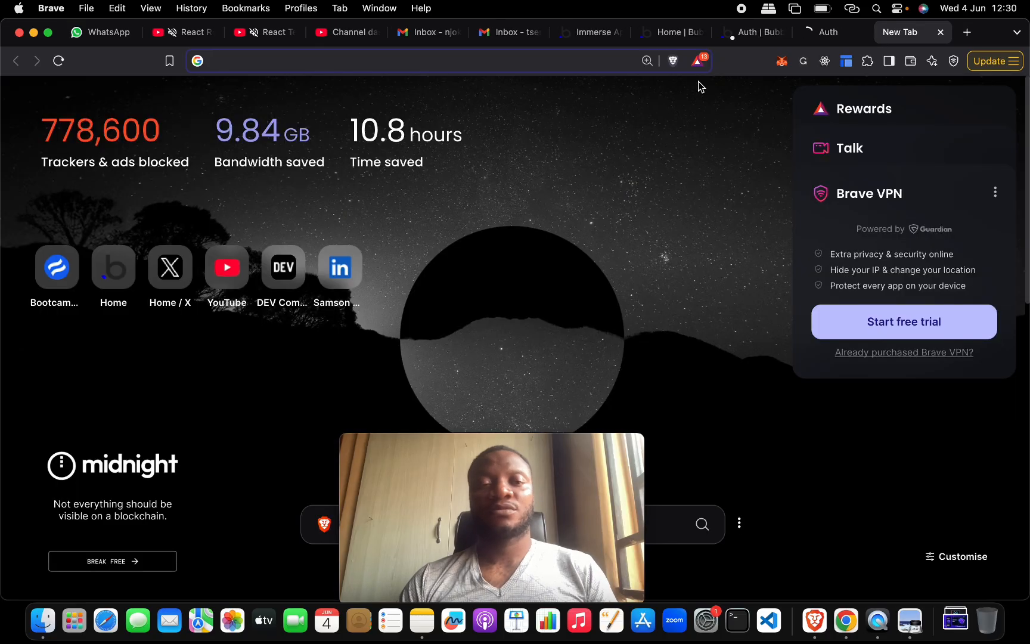
{"action": "type", "text": "3"}
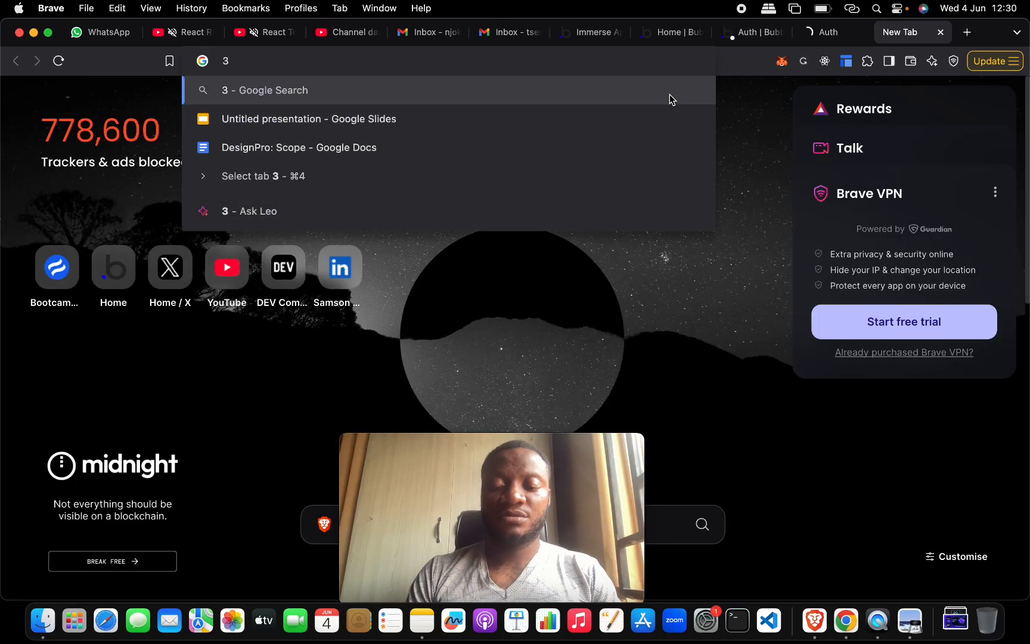
{"action": "type", "text": "-d image"}
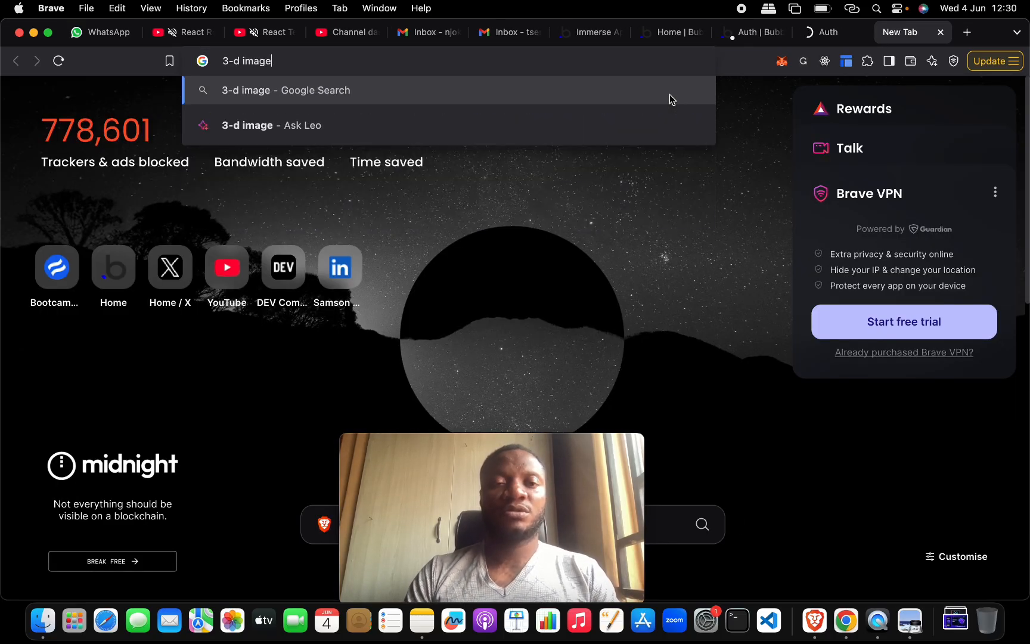
{"action": "key", "text": "Return"}
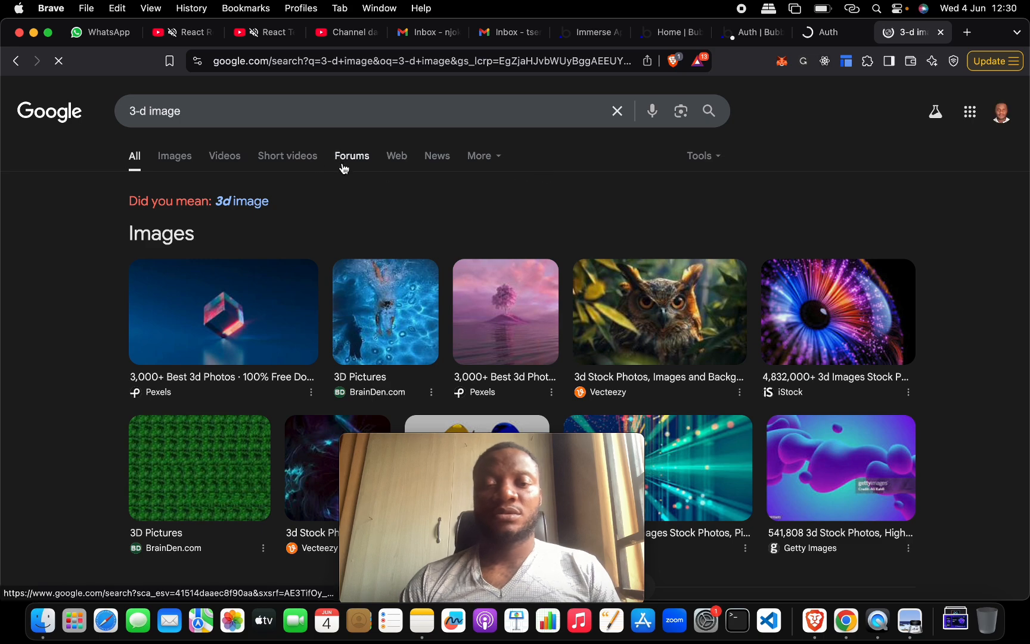
{"action": "left_click", "coordinate": [179, 160]}
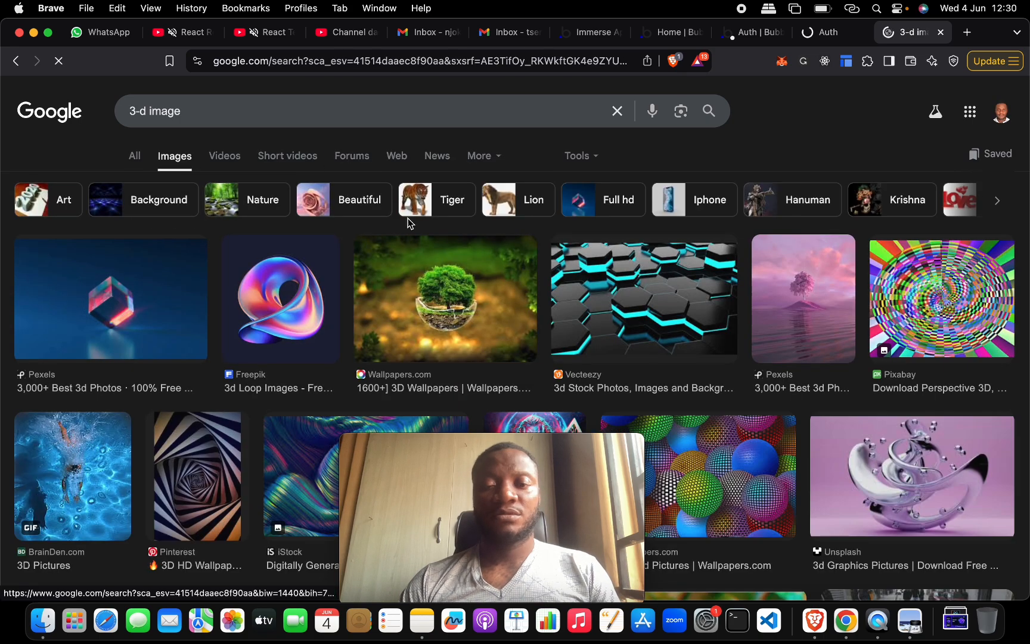
Step: Browse the 3D image results and open the Unsplash picture of a dark sphere with teal beads
{"action": "scroll", "coordinate": [716, 238], "scroll_direction": "down", "scroll_amount": 10}
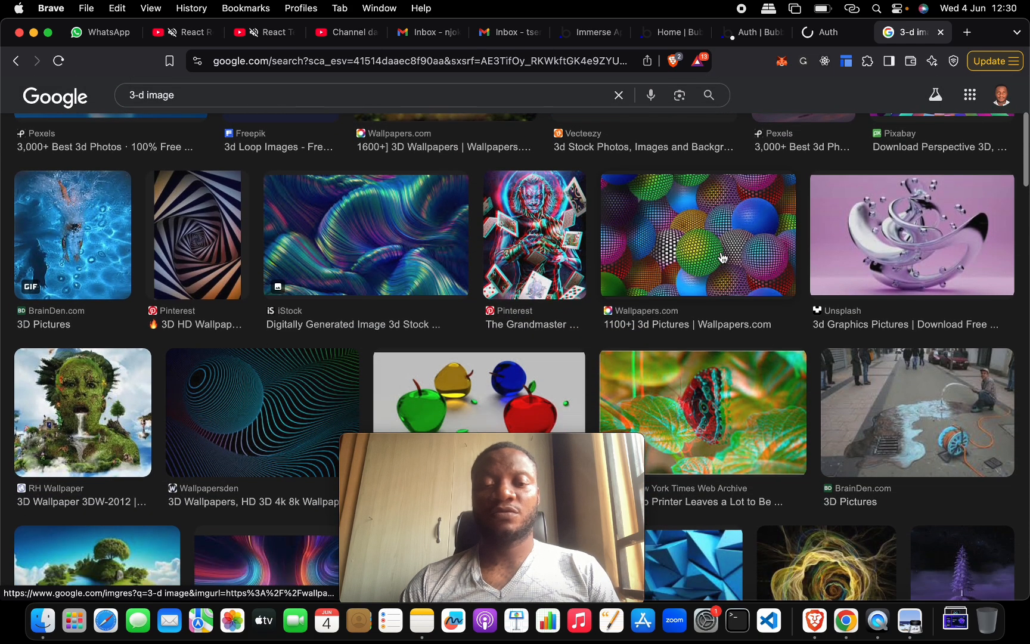
{"action": "scroll", "coordinate": [722, 258], "scroll_direction": "down", "scroll_amount": 4}
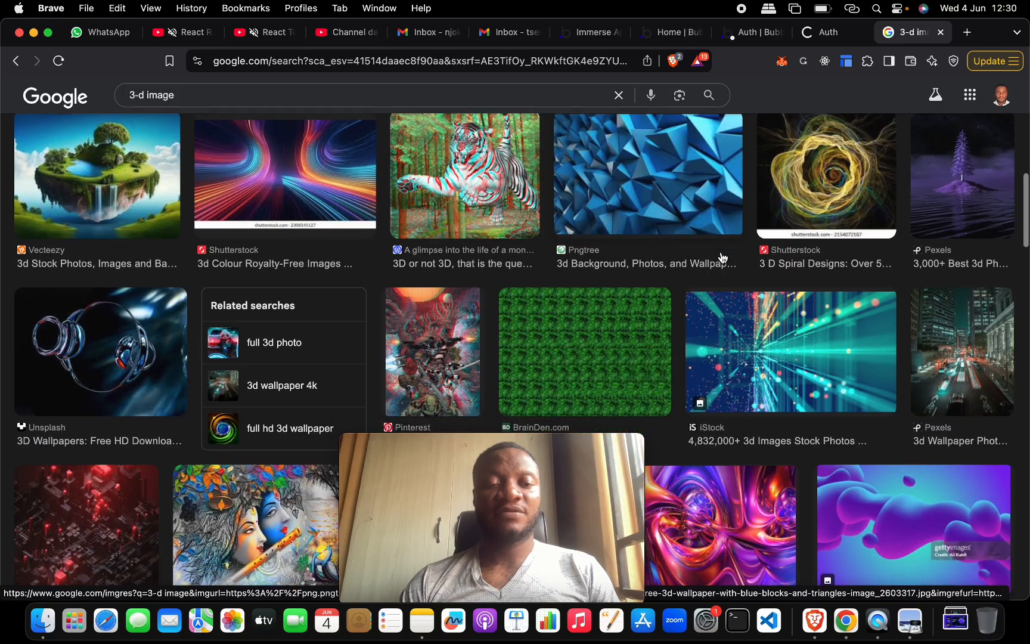
{"action": "scroll", "coordinate": [723, 258], "scroll_direction": "down", "scroll_amount": 2}
{"action": "scroll", "coordinate": [723, 257], "scroll_direction": "down", "scroll_amount": 12}
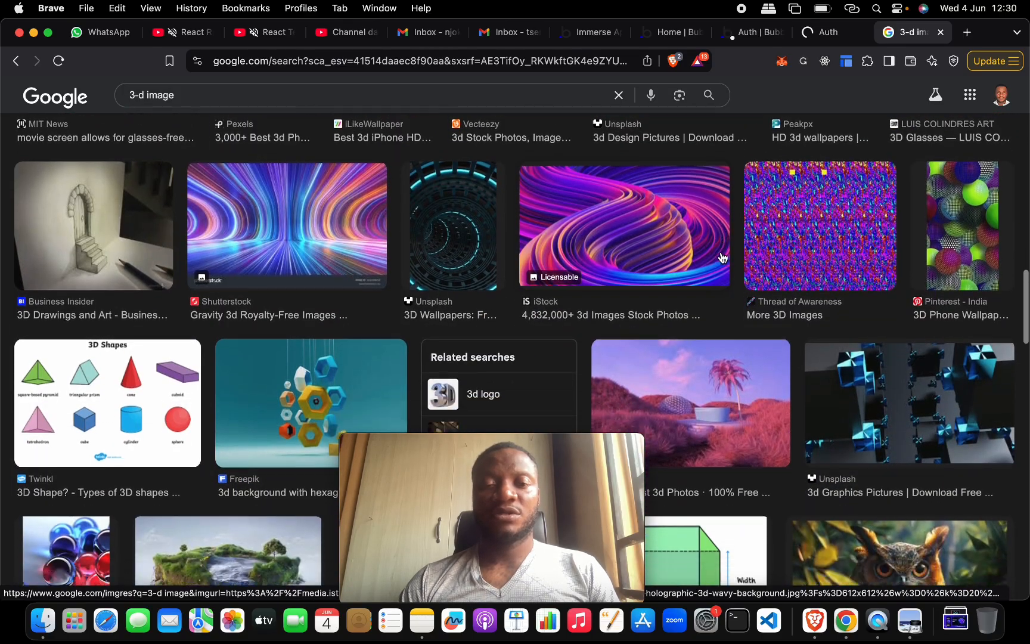
{"action": "scroll", "coordinate": [722, 257], "scroll_direction": "down", "scroll_amount": 5}
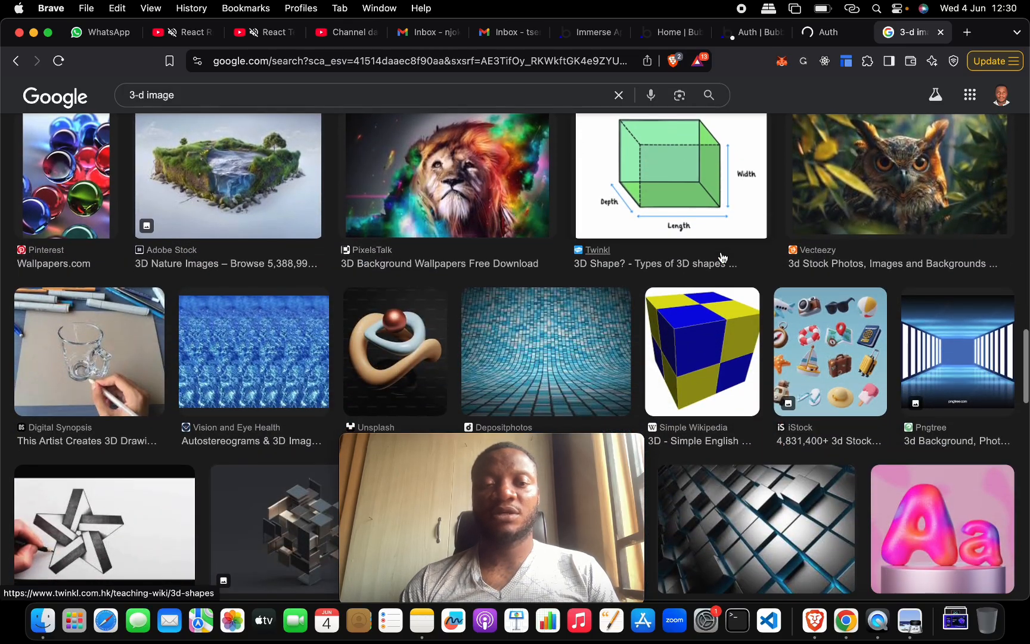
{"action": "scroll", "coordinate": [722, 258], "scroll_direction": "up", "scroll_amount": 1}
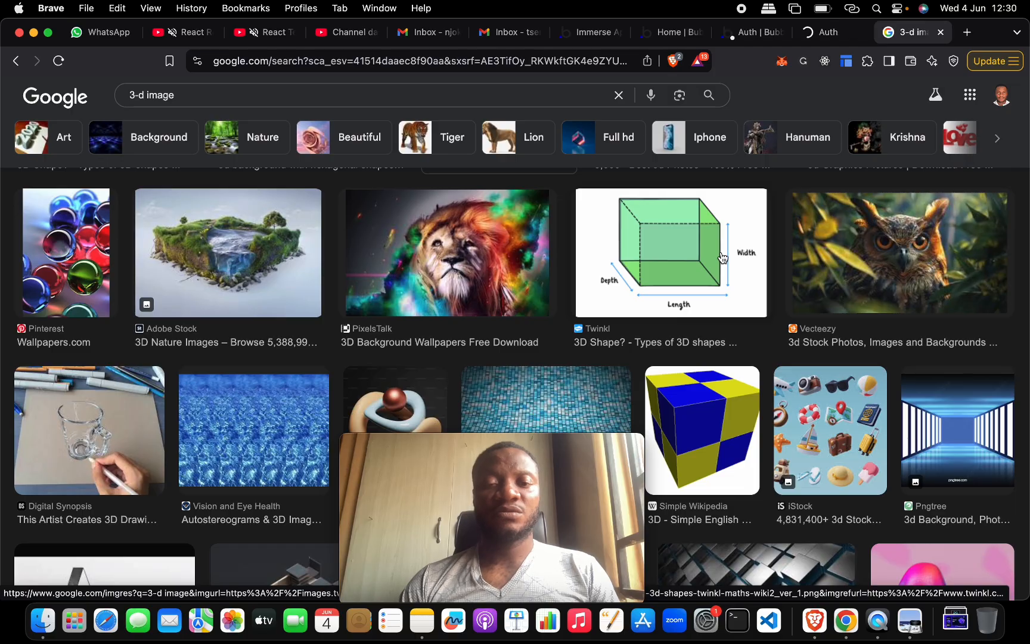
{"action": "scroll", "coordinate": [722, 258], "scroll_direction": "down", "scroll_amount": 10}
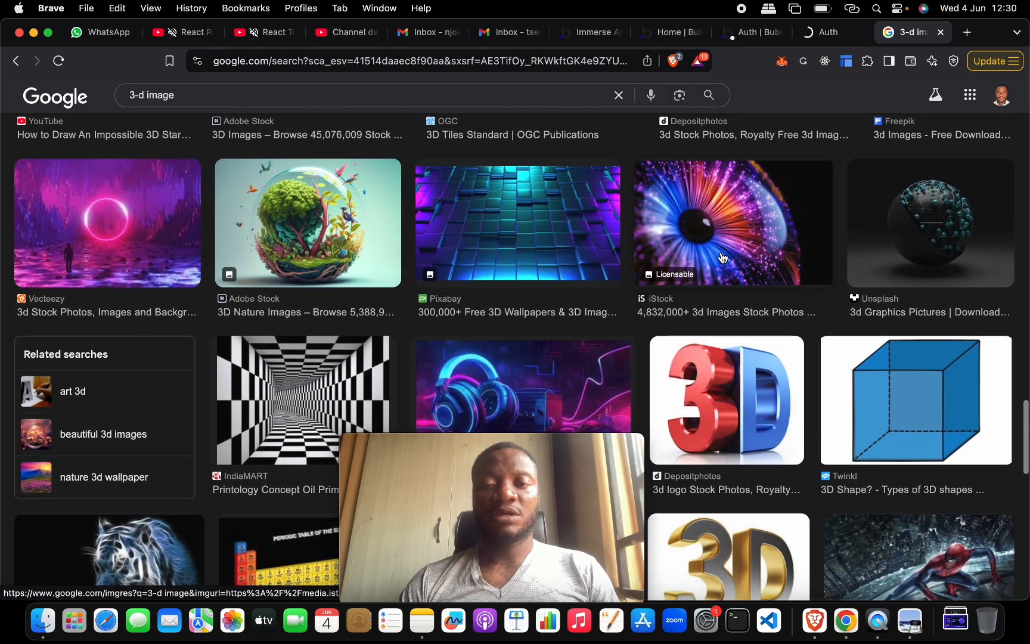
{"action": "scroll", "coordinate": [723, 258], "scroll_direction": "up", "scroll_amount": 1}
{"action": "left_click", "coordinate": [915, 215]}
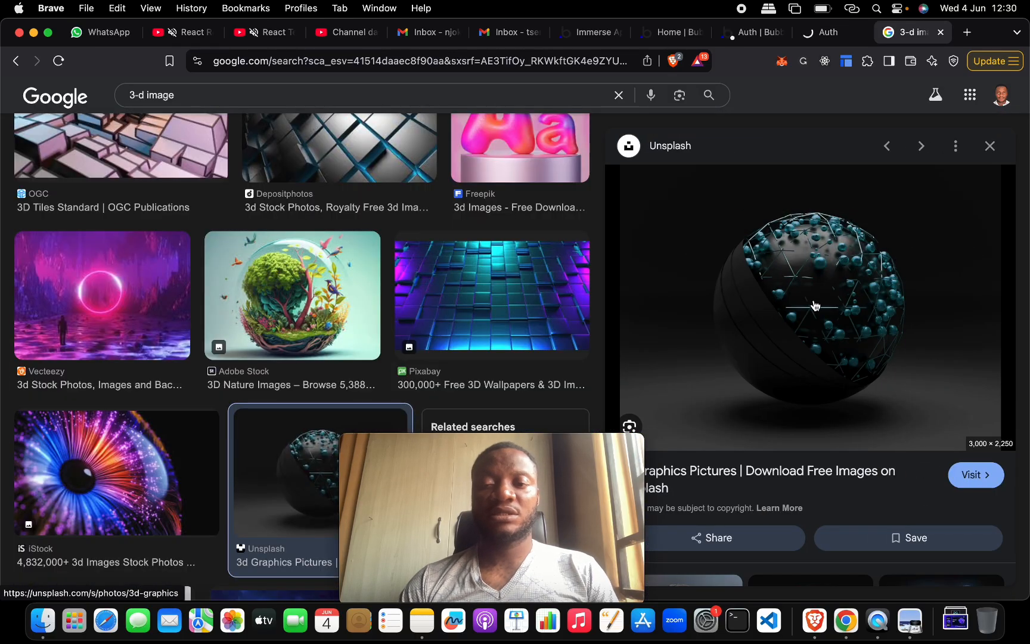
Step: Find the purple Unsplash 3D sphere among the related images and open its full-size image in a new tab
{"action": "scroll", "coordinate": [833, 300], "scroll_direction": "down", "scroll_amount": 8}
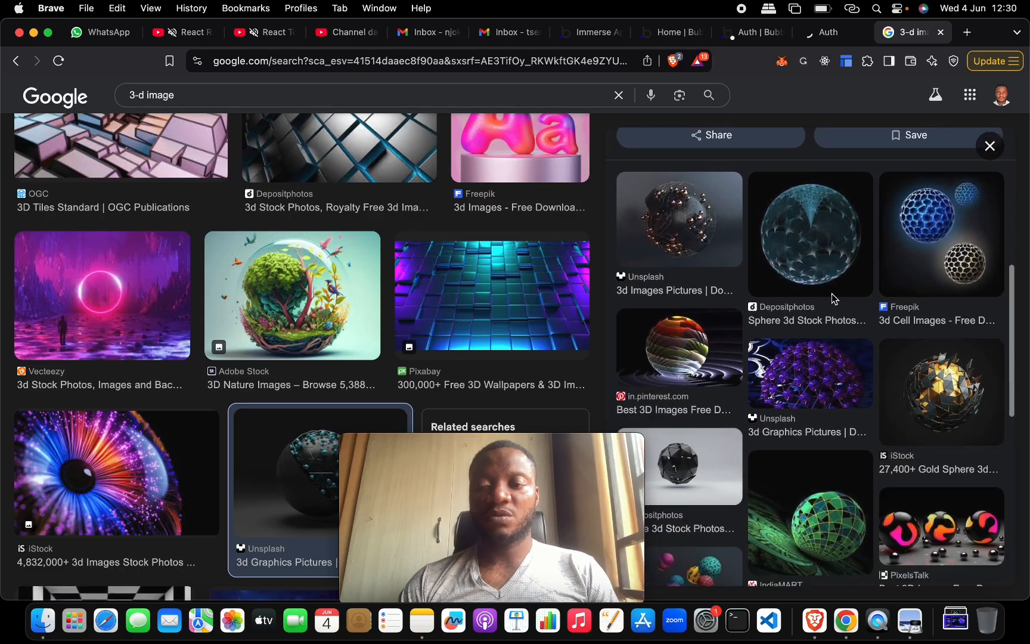
{"action": "scroll", "coordinate": [833, 299], "scroll_direction": "down", "scroll_amount": 2}
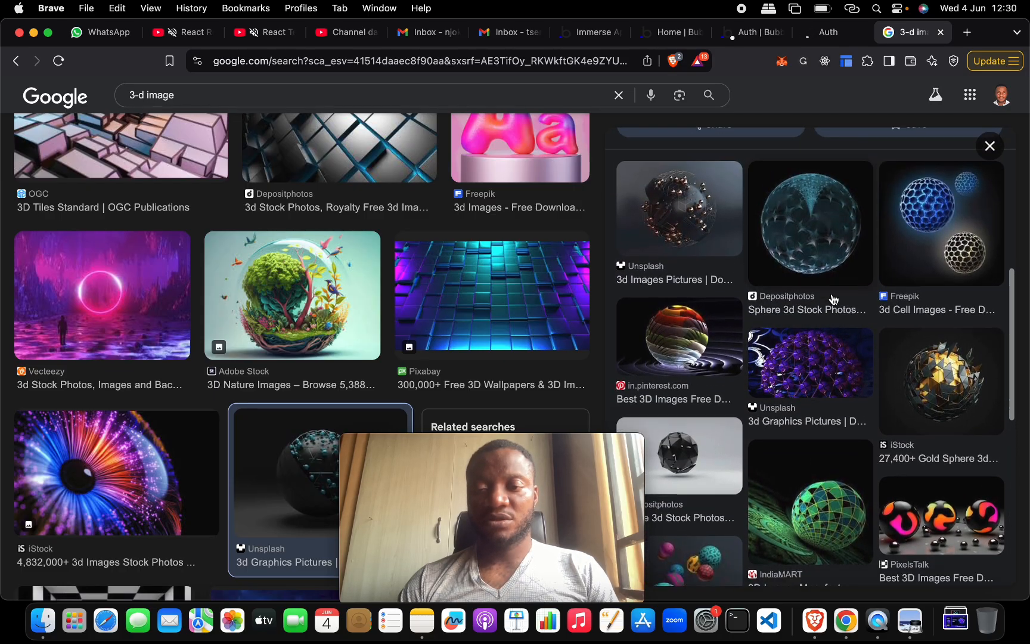
{"action": "scroll", "coordinate": [833, 300], "scroll_direction": "down", "scroll_amount": 1}
{"action": "left_click", "coordinate": [825, 253]}
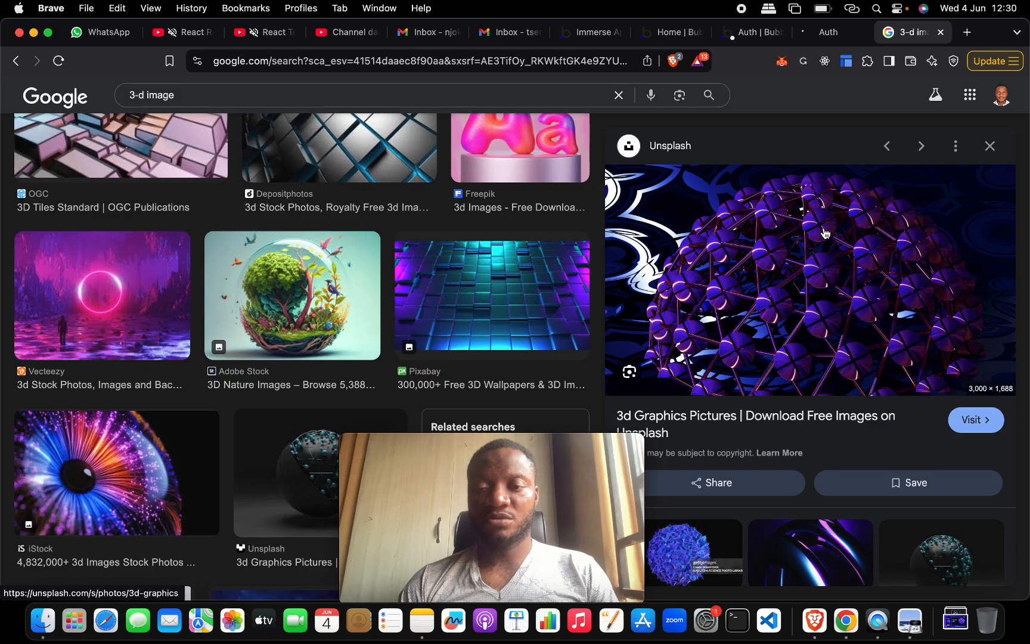
{"action": "right_click", "coordinate": [825, 233]}
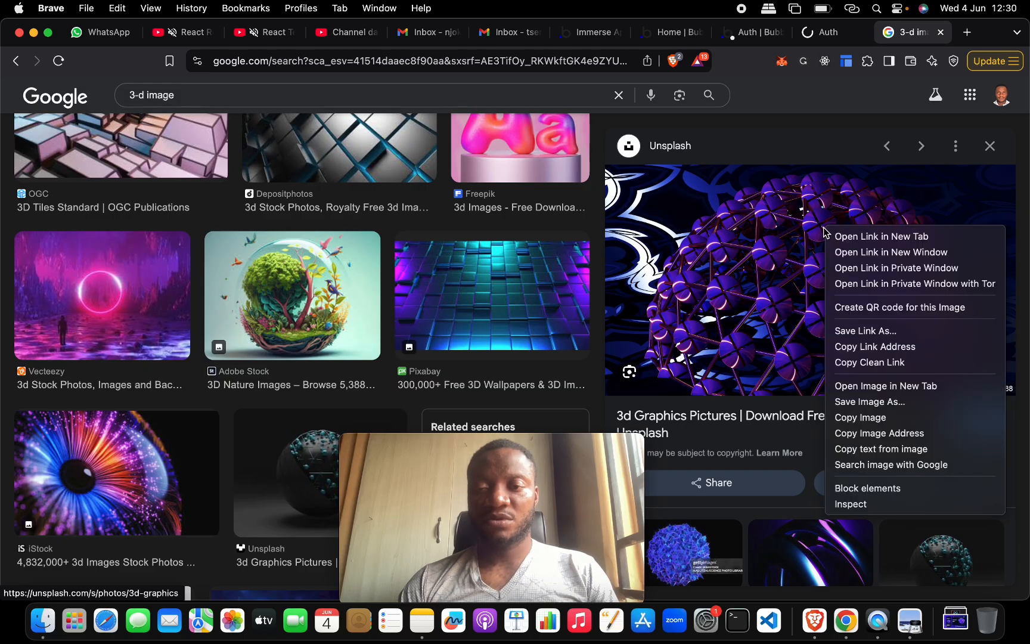
{"action": "left_click", "coordinate": [900, 387]}
{"action": "left_click", "coordinate": [912, 31]}
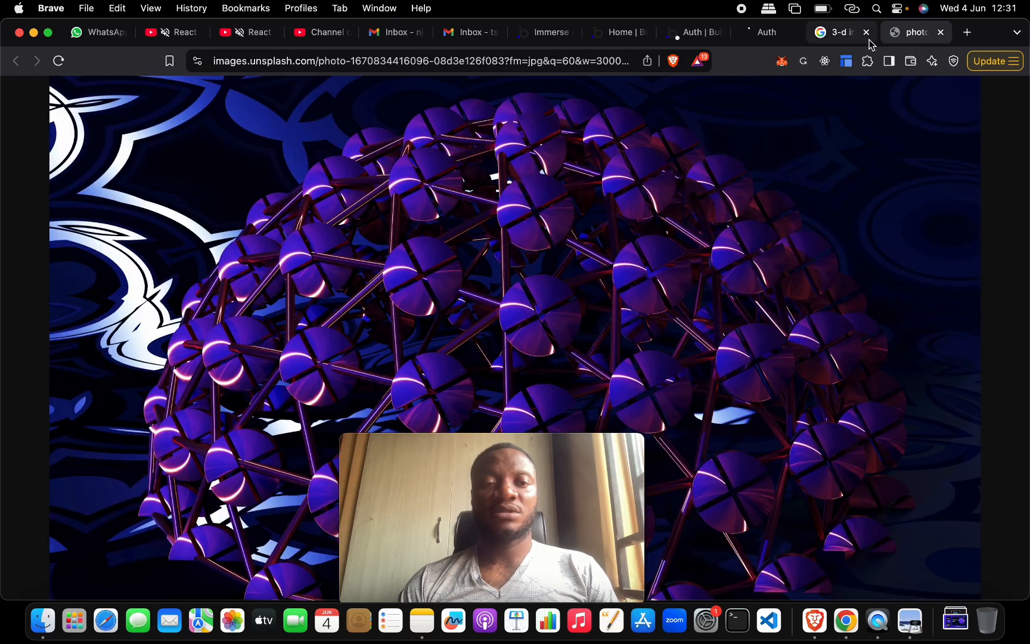
Step: Close the outdated page preview, return to the Bubble editor and dismiss the save-error notices
{"action": "left_click", "coordinate": [768, 34]}
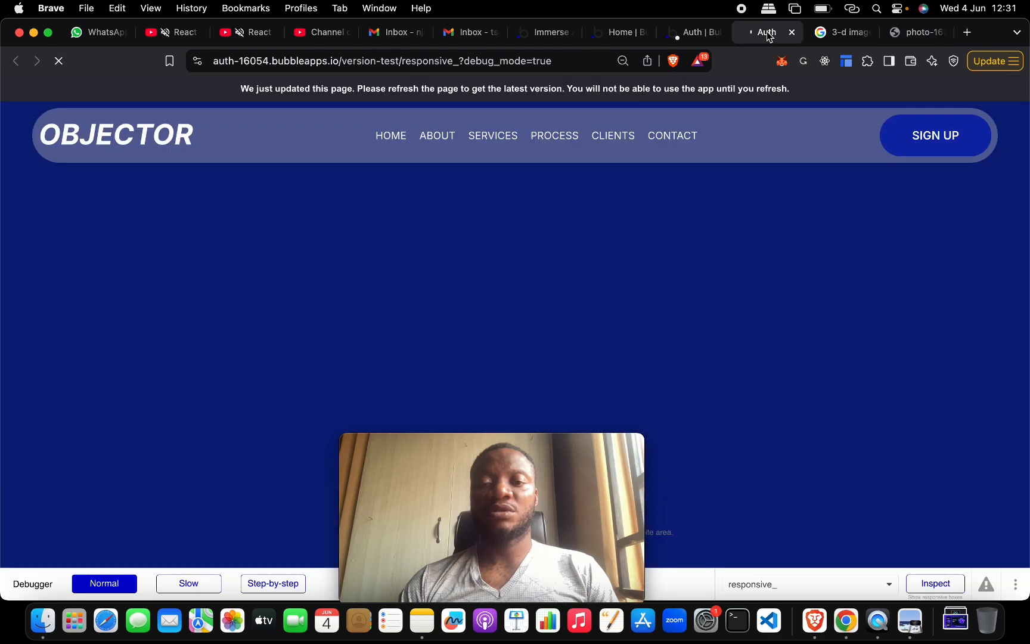
{"action": "left_click", "coordinate": [792, 32]}
{"action": "left_click", "coordinate": [693, 33]}
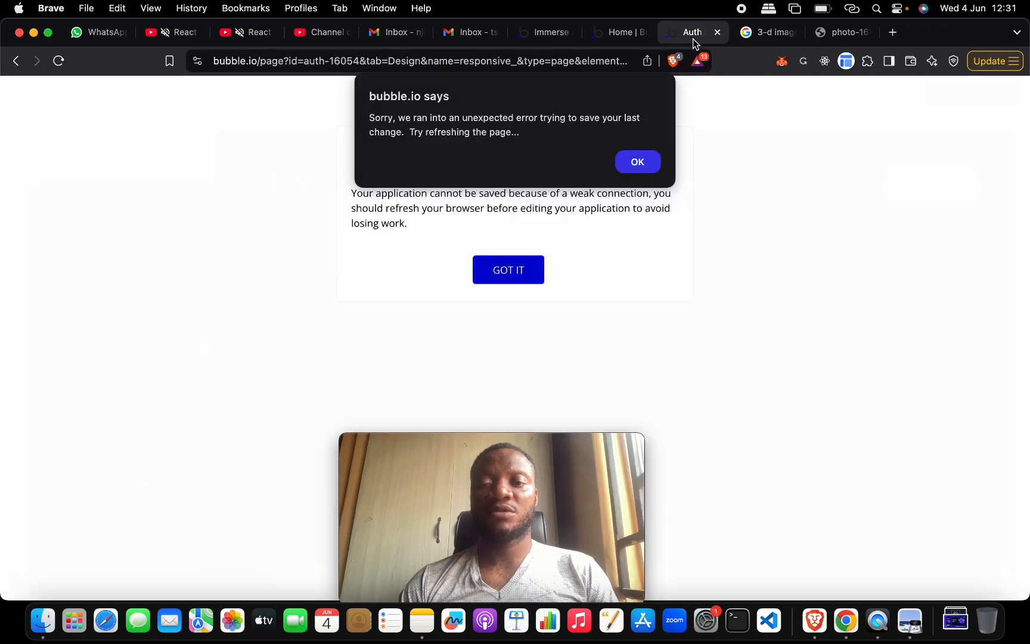
{"action": "left_click", "coordinate": [637, 162]}
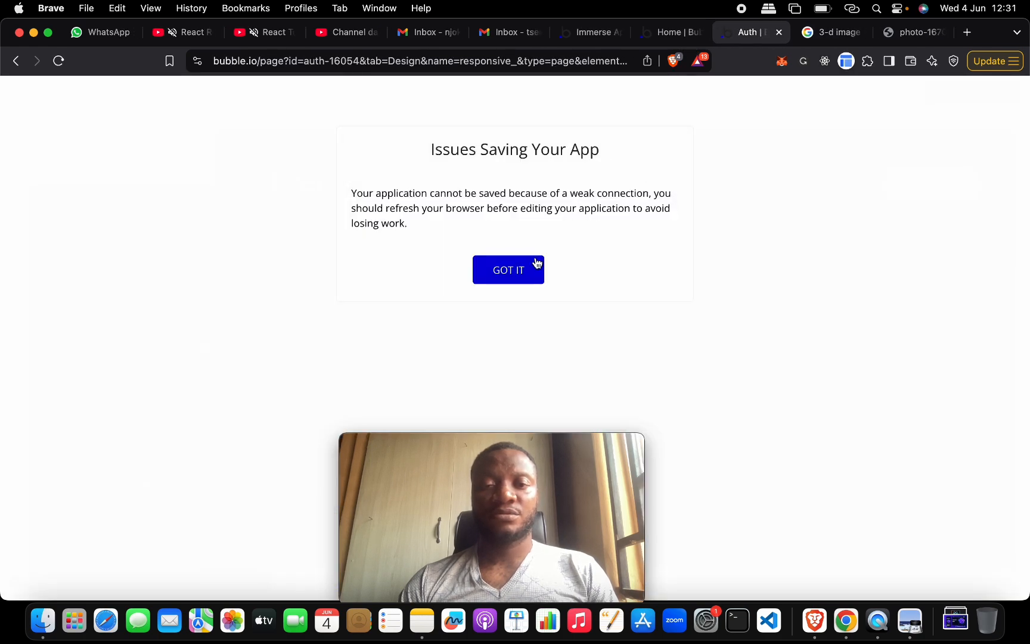
{"action": "left_click", "coordinate": [518, 269]}
{"action": "left_click", "coordinate": [516, 269]}
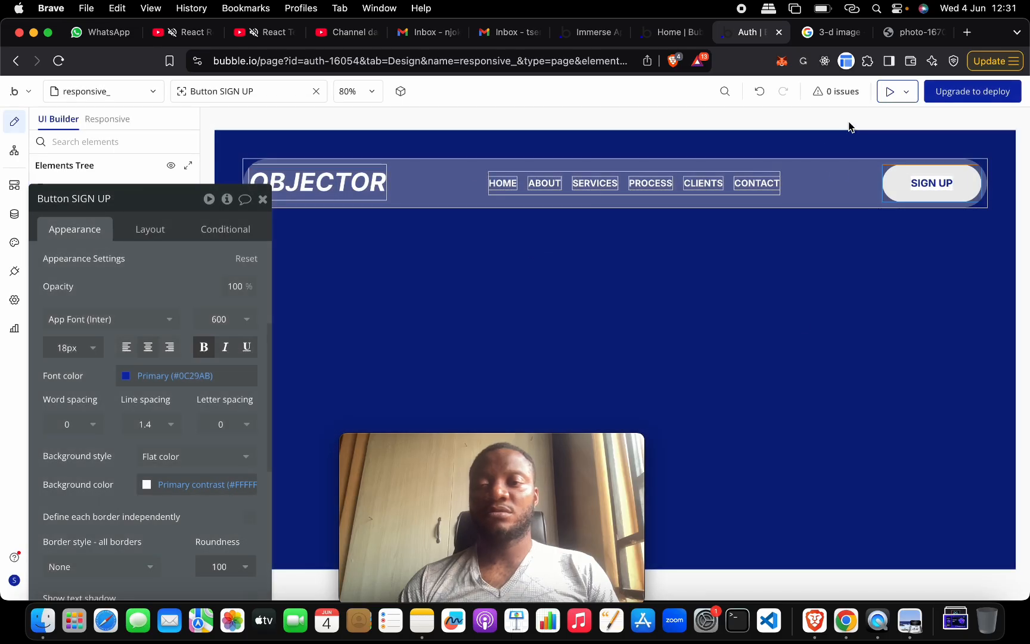
Step: Launch a fresh preview of the responsive_ page from the editor
{"action": "left_click", "coordinate": [887, 93]}
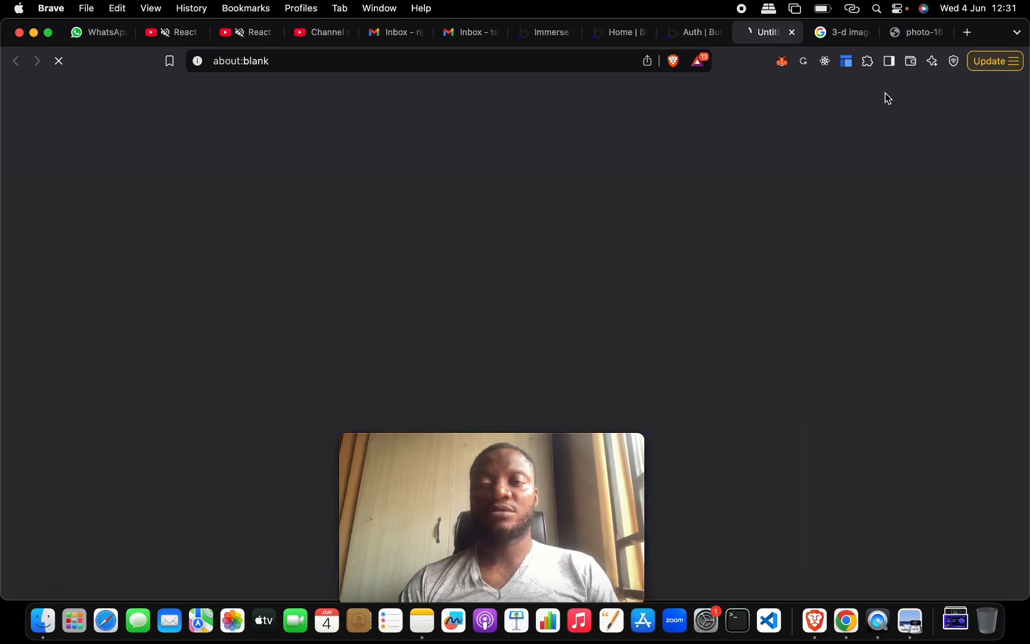
{"action": "left_click", "coordinate": [843, 35]}
{"action": "left_click", "coordinate": [766, 32]}
{"action": "left_click", "coordinate": [691, 34]}
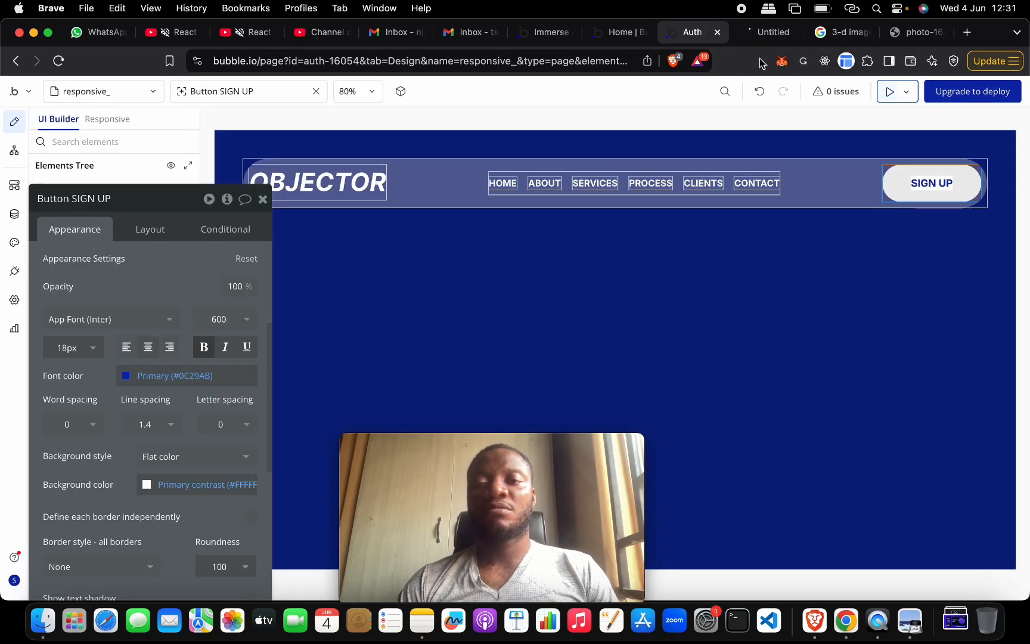
{"action": "left_click", "coordinate": [769, 37]}
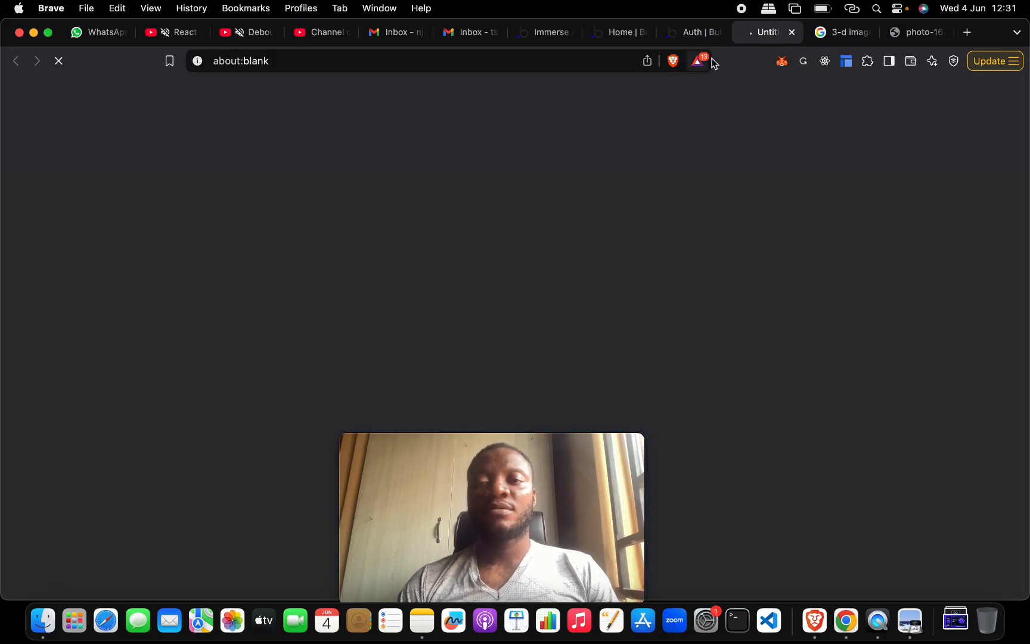
{"action": "left_click", "coordinate": [901, 26]}
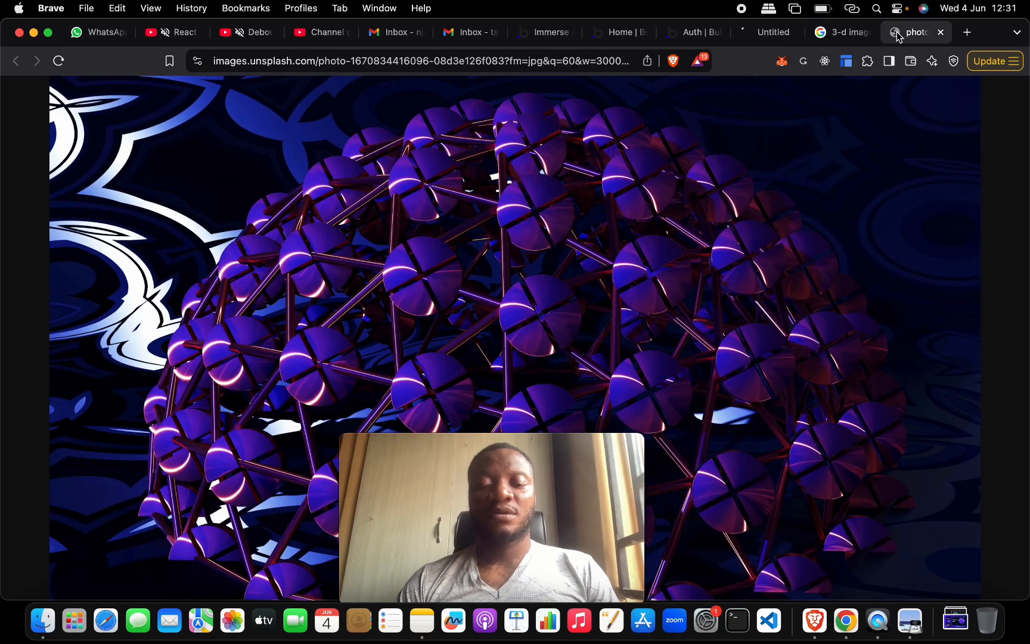
{"action": "left_click", "coordinate": [763, 33]}
{"action": "left_click", "coordinate": [699, 37]}
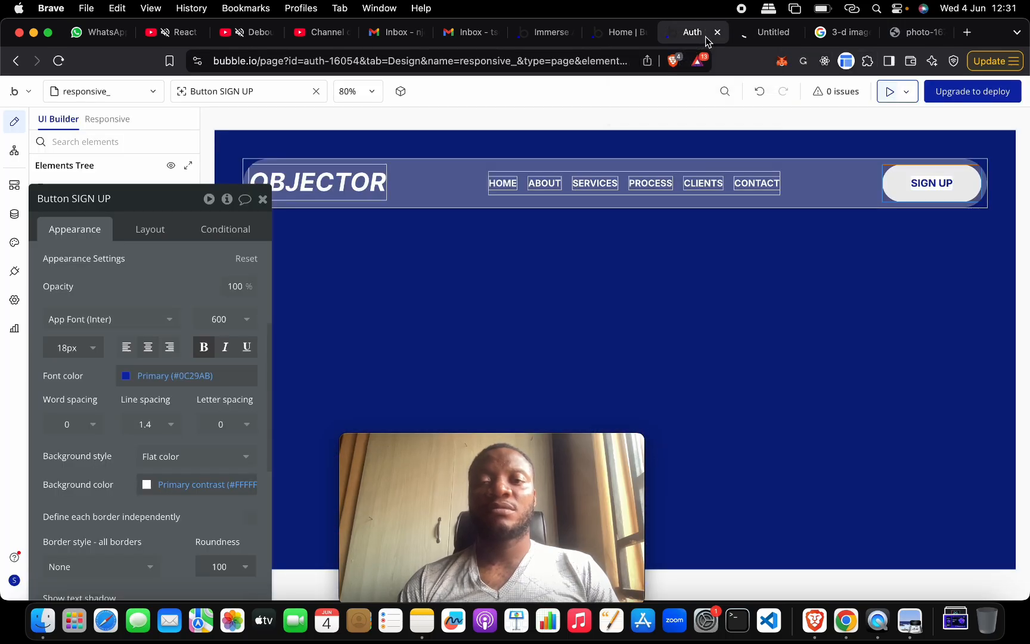
{"action": "left_click", "coordinate": [760, 37]}
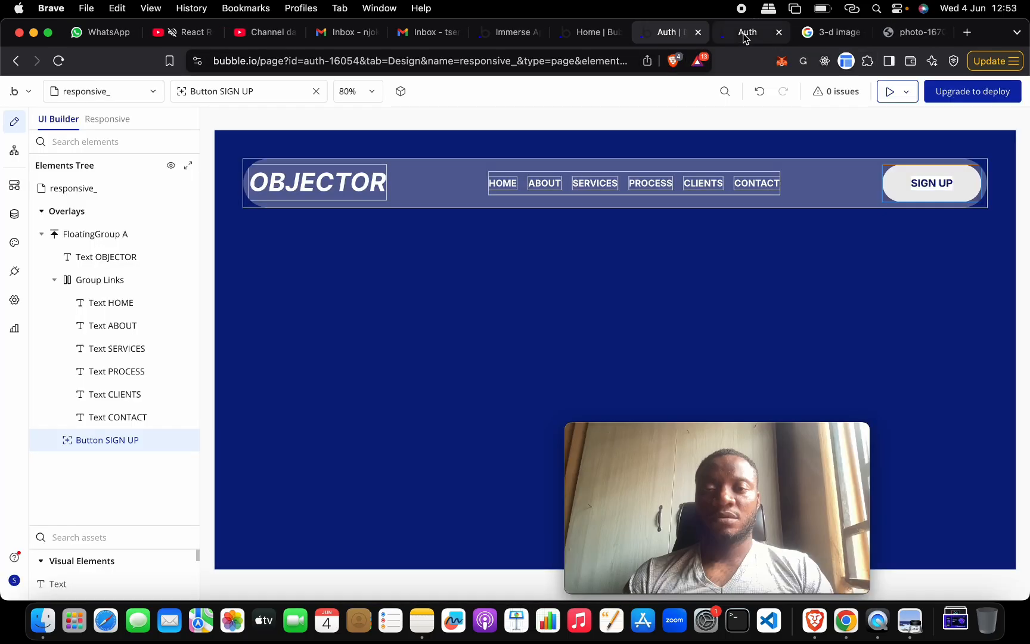
Step: Show the new page preview and hide its debugger bar
{"action": "left_click", "coordinate": [747, 32]}
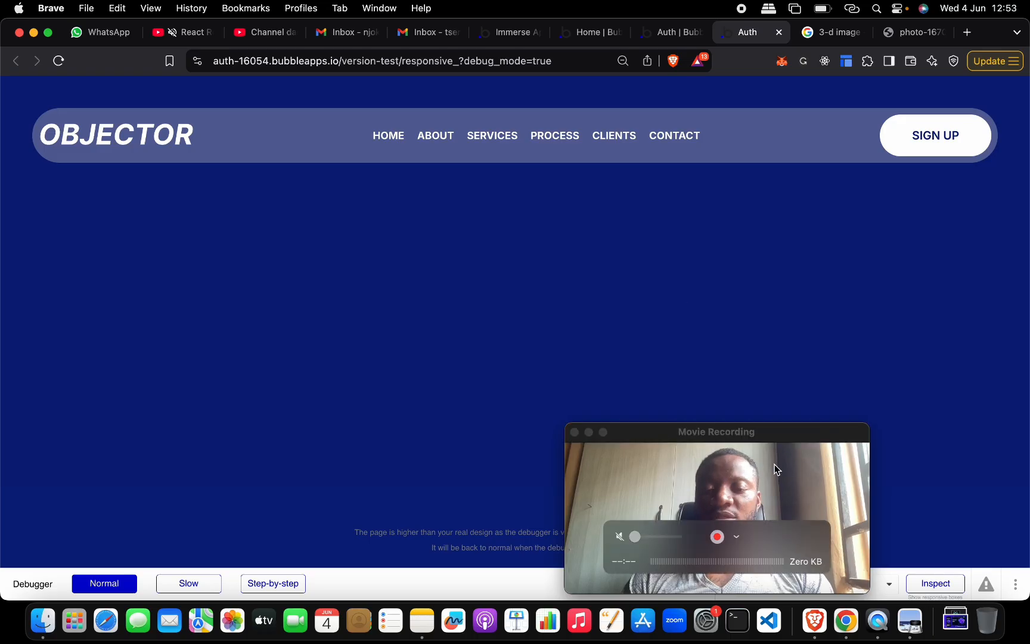
{"action": "left_click", "coordinate": [1015, 584]}
{"action": "left_click", "coordinate": [1003, 560]}
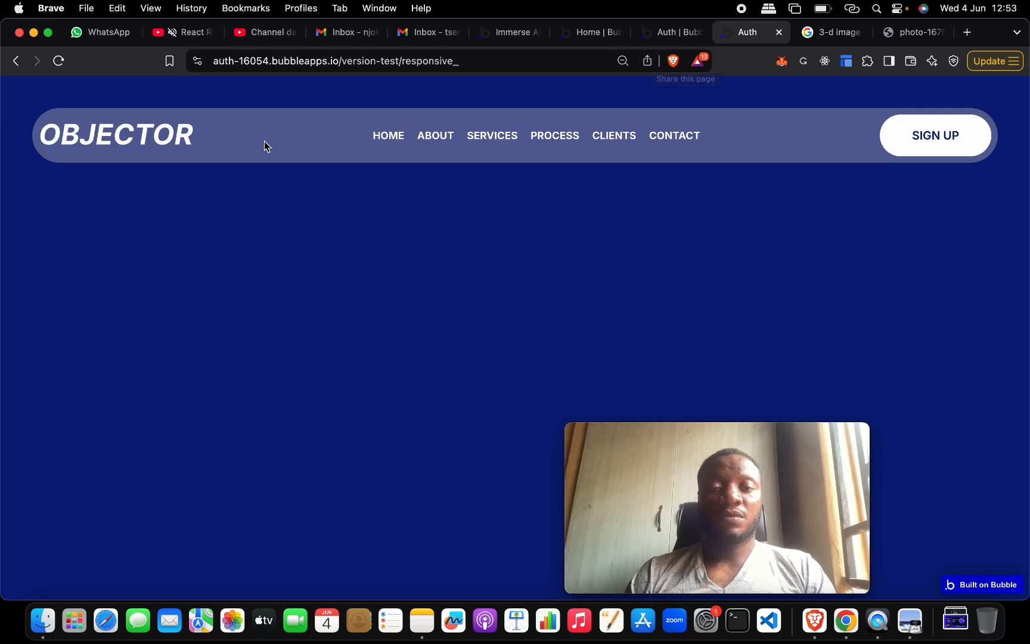
Step: Go back to the page editor and compare the navigation bar with the reference design image
{"action": "left_click", "coordinate": [671, 32]}
{"action": "key", "text": "ctrl+Up"}
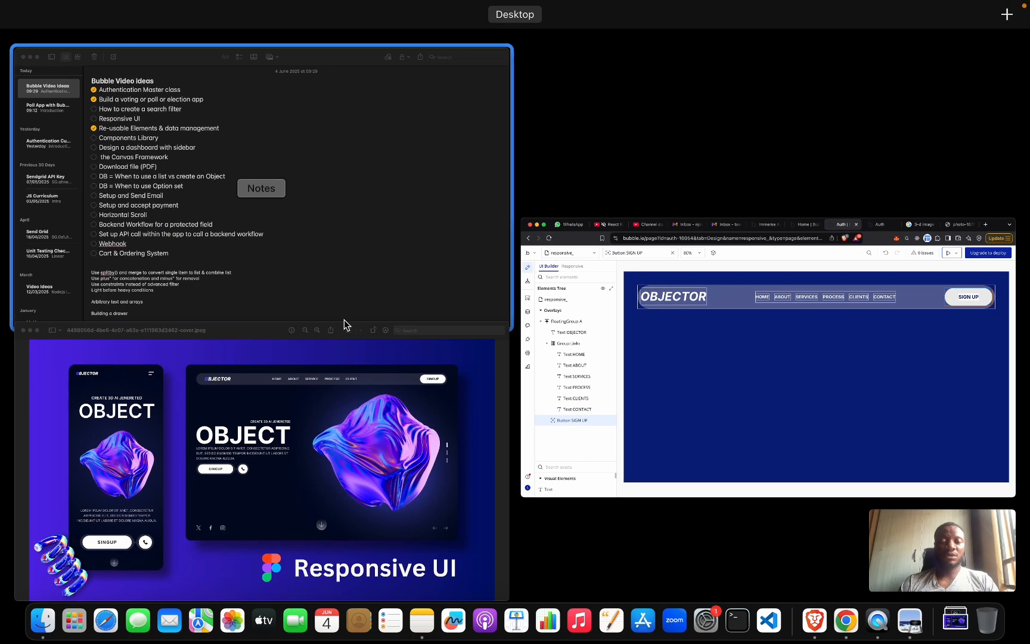
{"action": "left_click", "coordinate": [353, 415]}
{"action": "key", "text": "ctrl+Up"}
{"action": "left_click", "coordinate": [449, 455]}
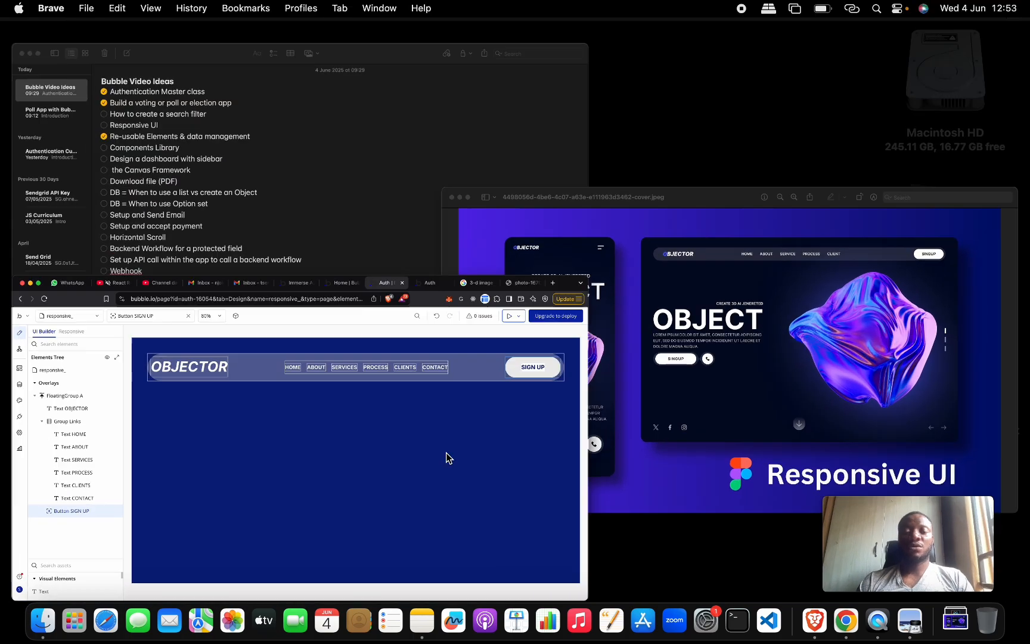
Step: Review the chosen purple sphere image and the page preview, and bring up the reference design for the hero section
{"action": "left_click", "coordinate": [903, 32]}
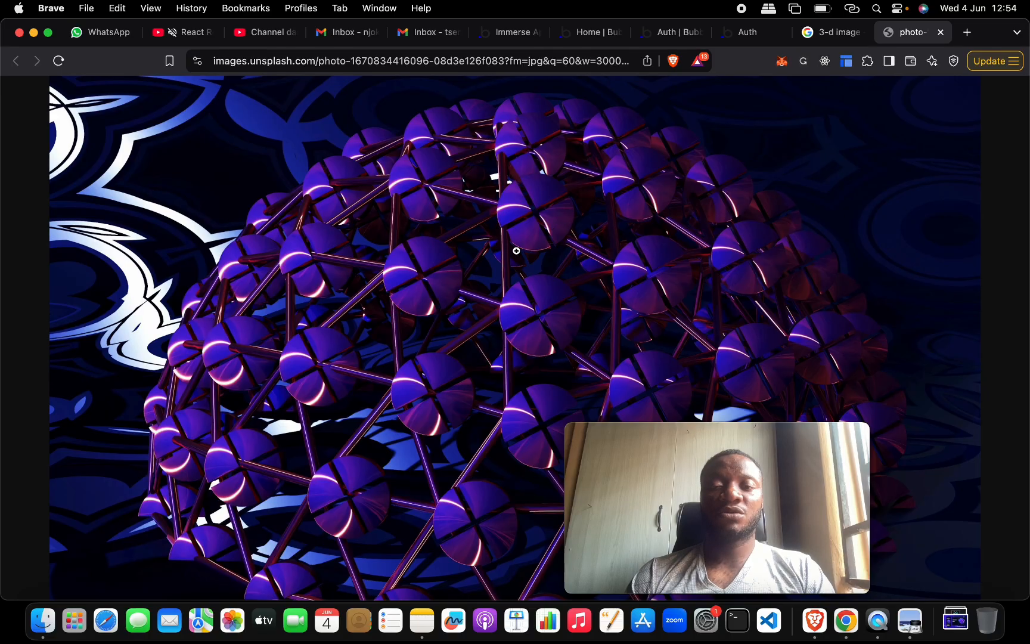
{"action": "left_click", "coordinate": [826, 36]}
{"action": "left_click", "coordinate": [742, 40]}
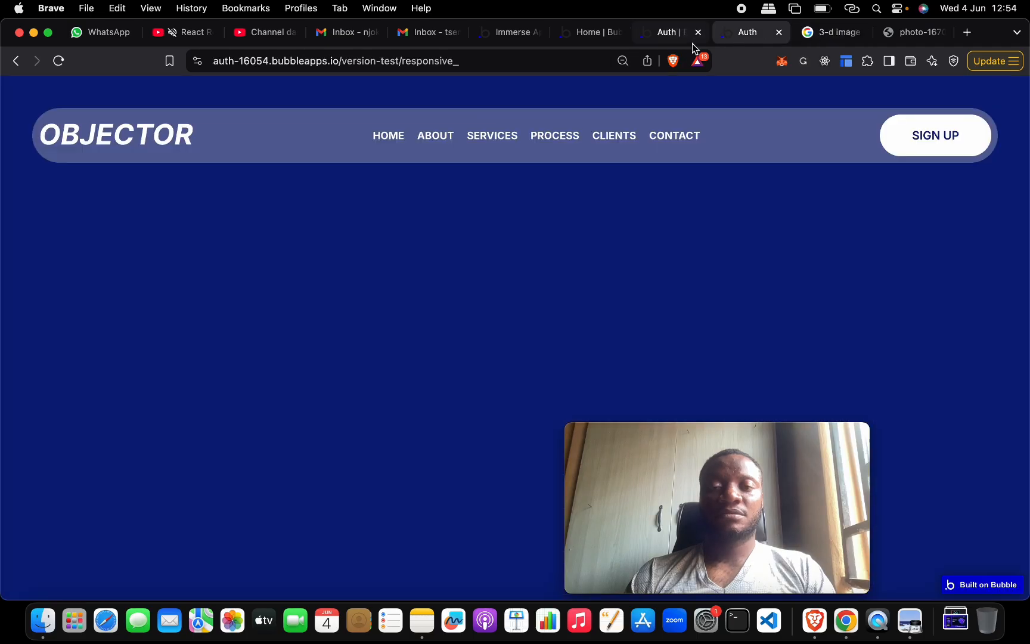
{"action": "left_click", "coordinate": [673, 37]}
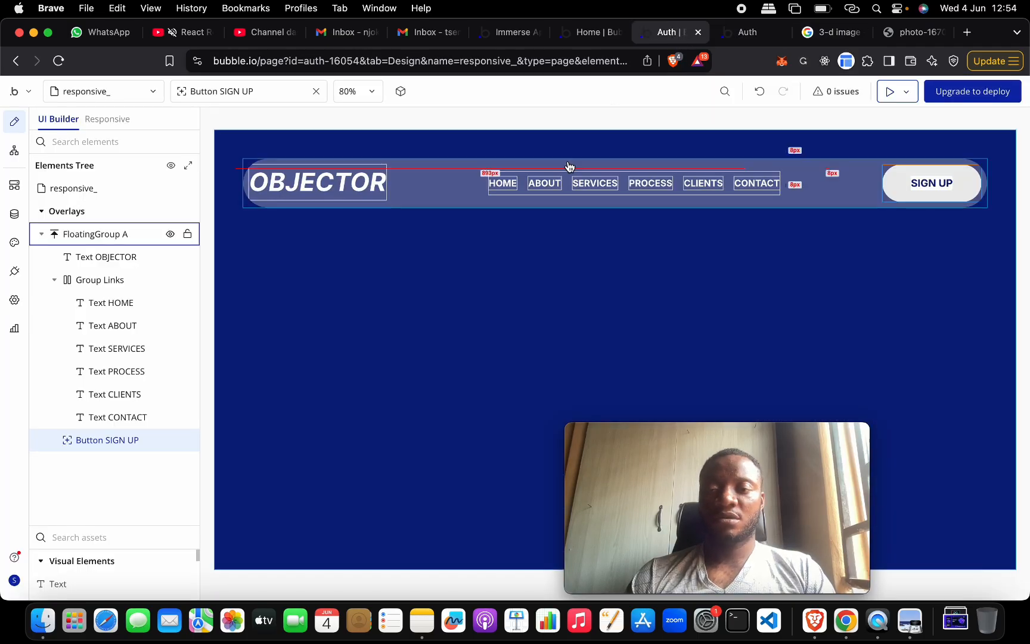
{"action": "key", "text": "ctrl+Up"}
{"action": "left_click", "coordinate": [240, 438]}
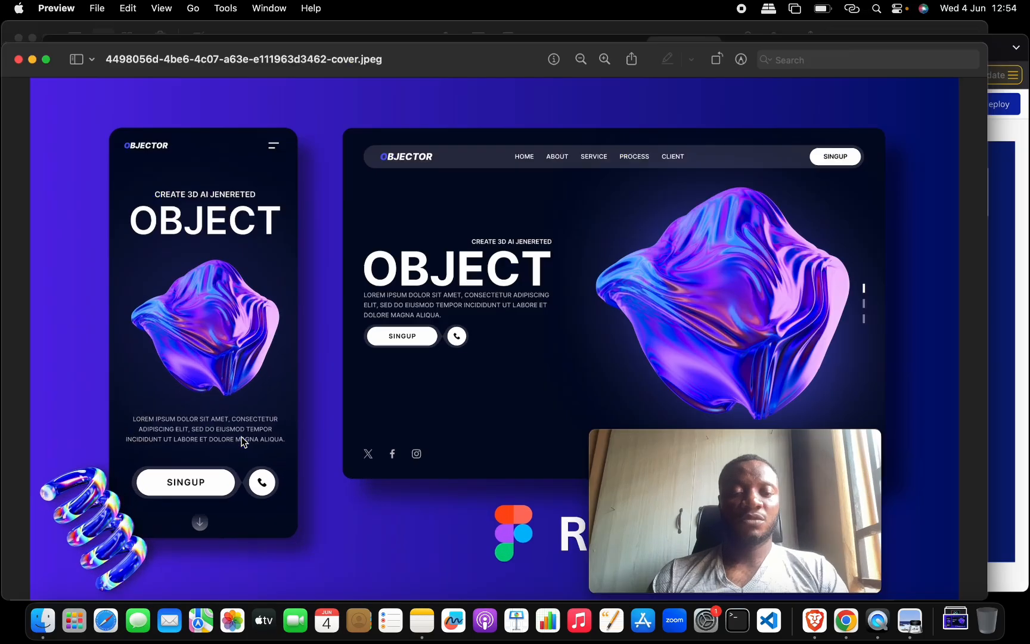
Step: Return to the Bubble editor, collapse FloatingGroup A in the elements tree, and add a new group to the responsive_ page
{"action": "key", "text": "ctrl+Up"}
{"action": "left_click", "coordinate": [403, 454]}
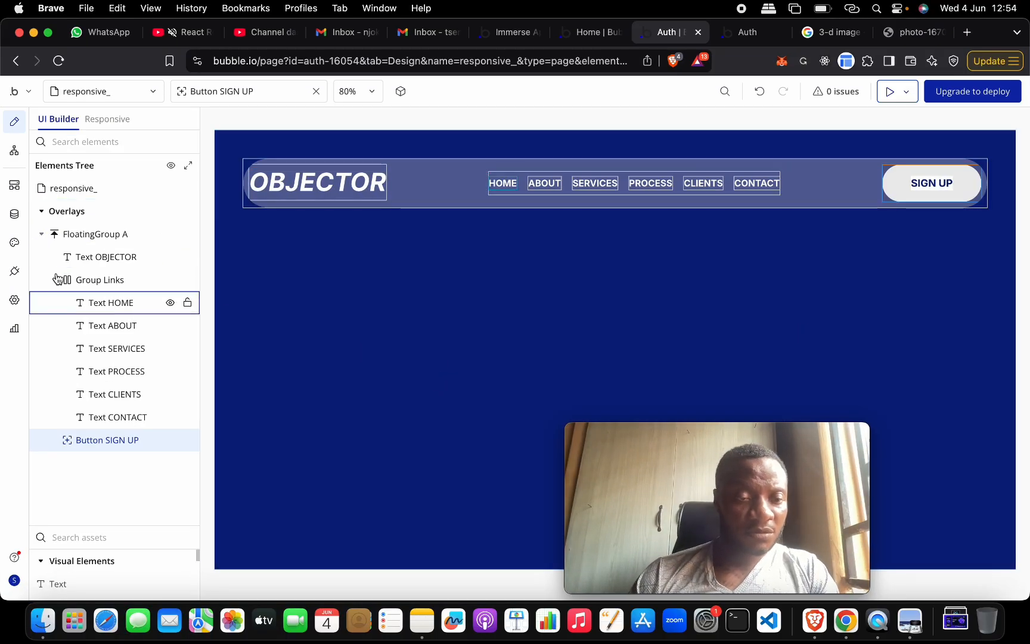
{"action": "left_click", "coordinate": [41, 236]}
{"action": "left_click_drag", "start_coordinate": [298, 114], "coordinate": [467, 342]}
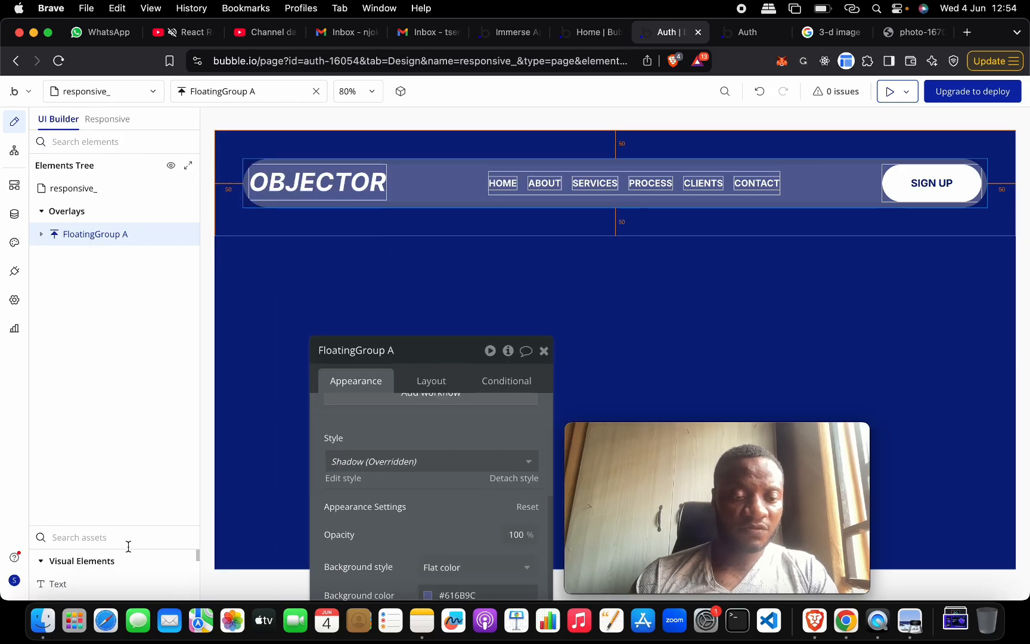
{"action": "type", "text": "grou"}
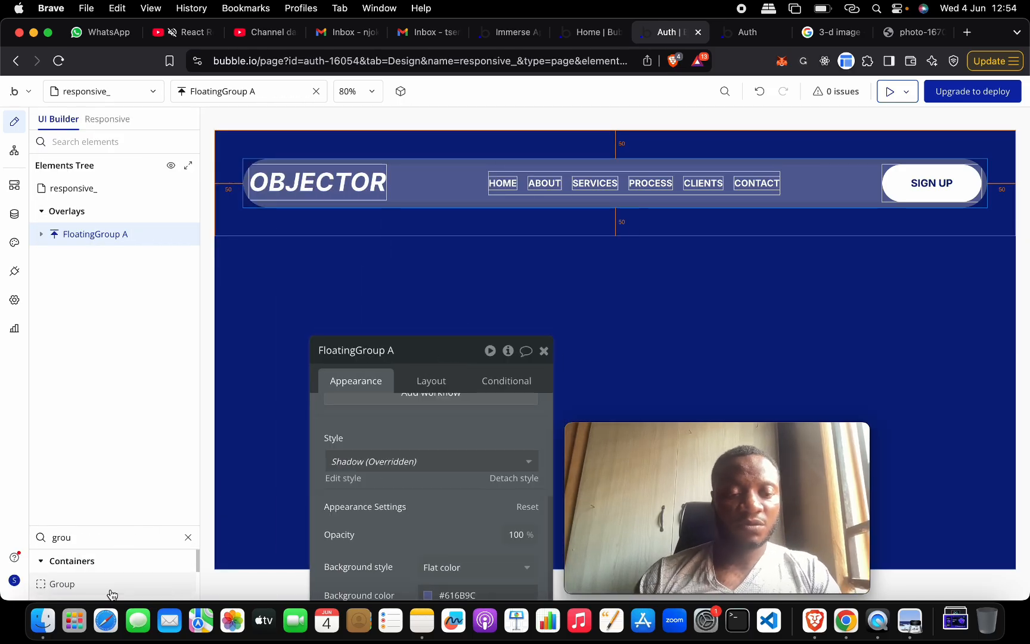
{"action": "left_click_drag", "start_coordinate": [66, 583], "coordinate": [267, 309]}
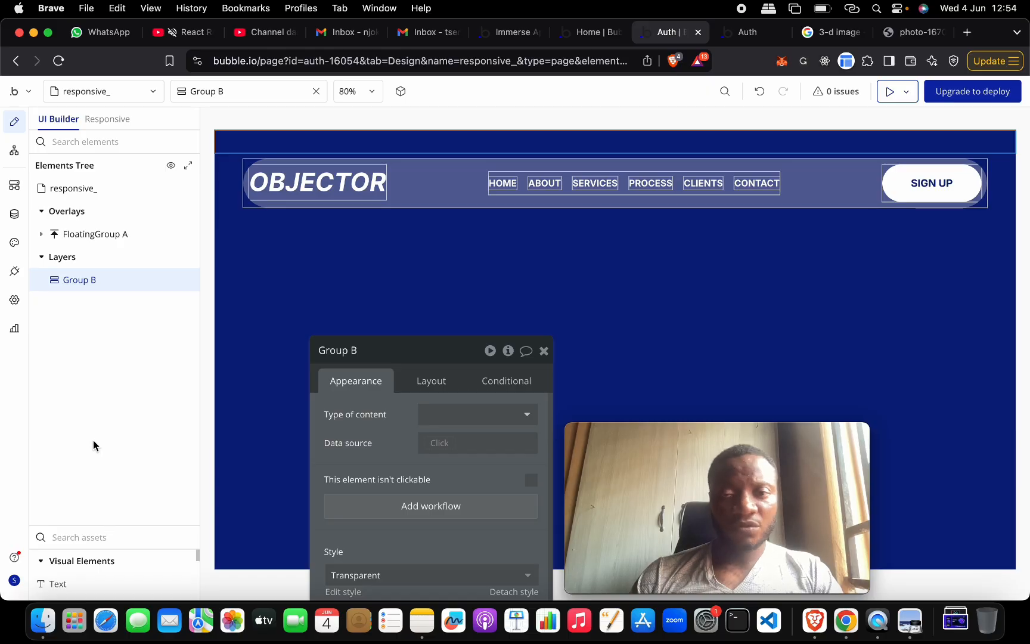
Step: Check the hero section in the reference design, and nest a second group inside Group B in the Bubble editor
{"action": "key", "text": "ctrl+Up"}
{"action": "left_click", "coordinate": [261, 443]}
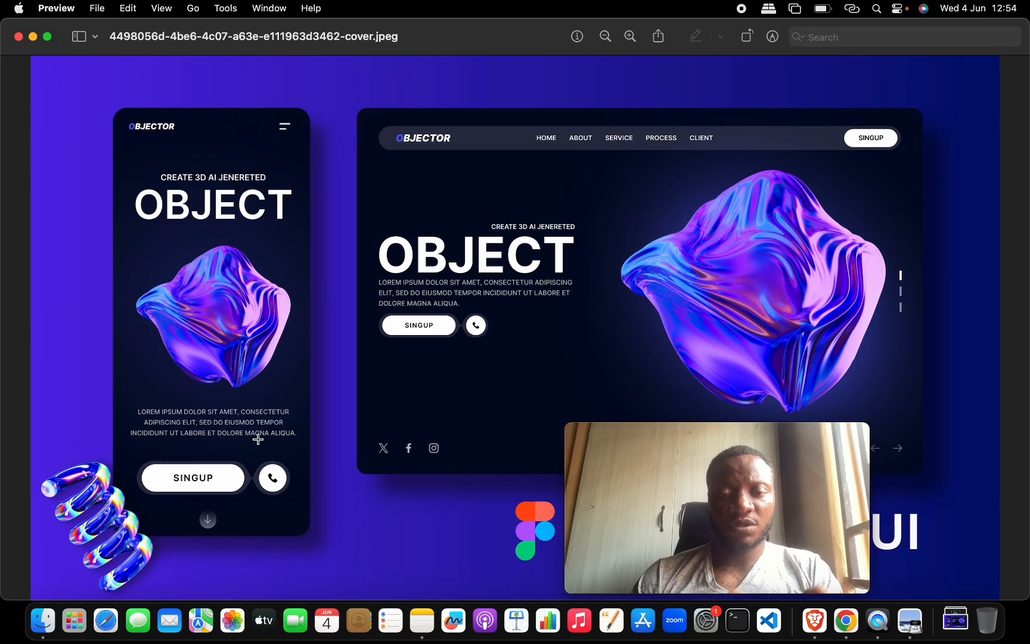
{"action": "key", "text": "ctrl+Up"}
{"action": "left_click", "coordinate": [206, 439]}
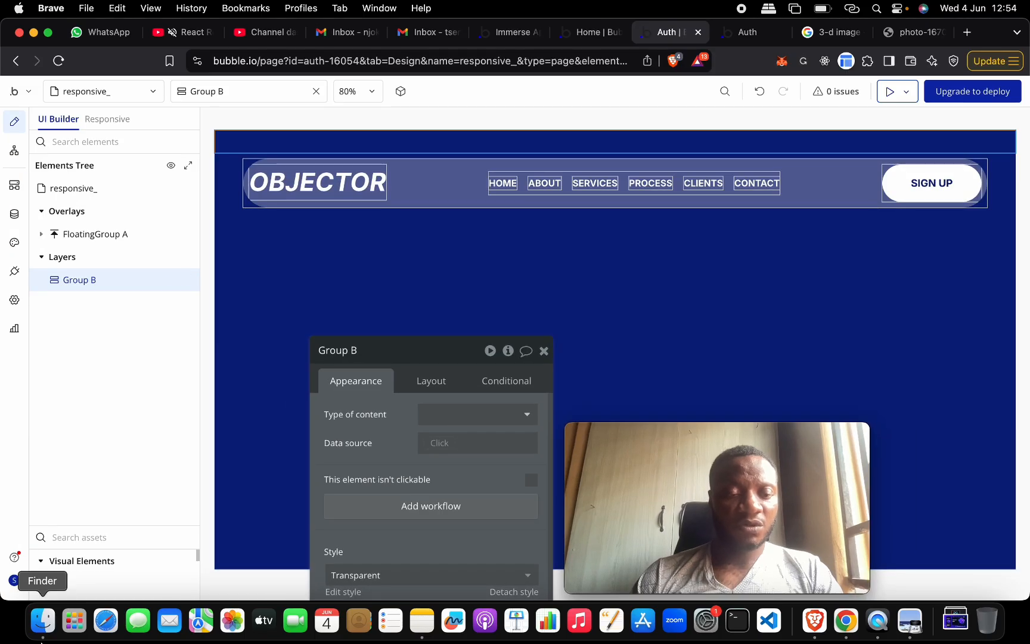
{"action": "left_click", "coordinate": [81, 536]}
{"action": "type", "text": "group"}
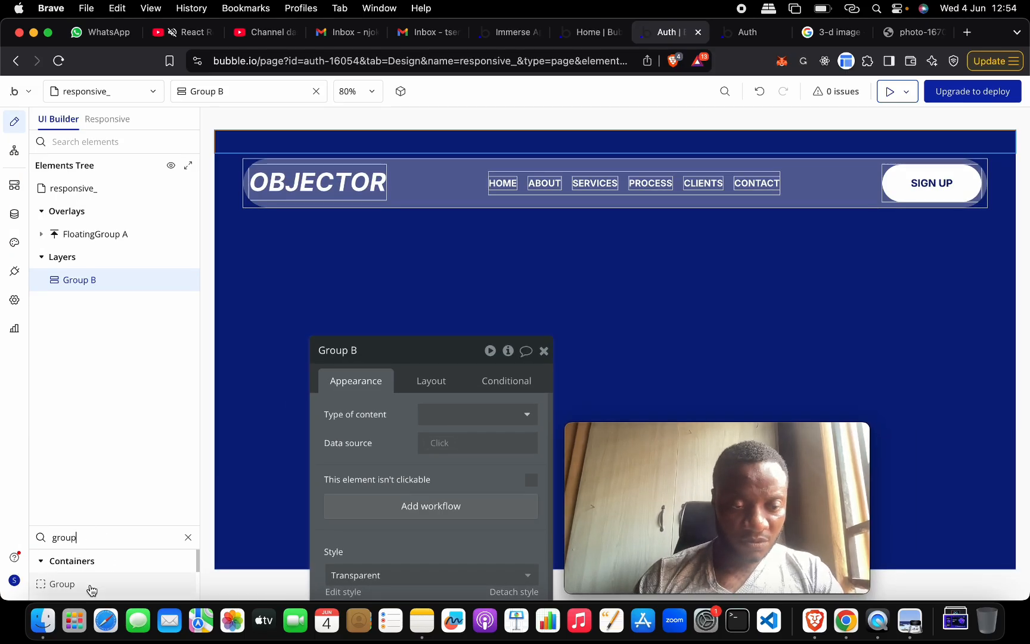
{"action": "left_click_drag", "start_coordinate": [91, 584], "coordinate": [166, 279]}
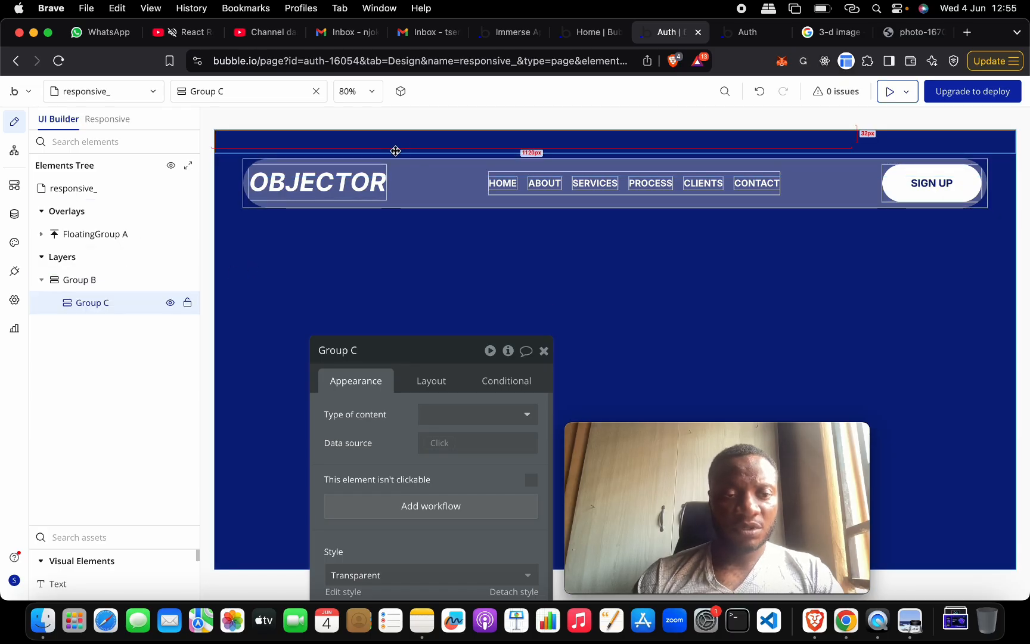
Step: Set Group B's top margin to 170 px to push it below the floating navigation bar
{"action": "left_click", "coordinate": [172, 274]}
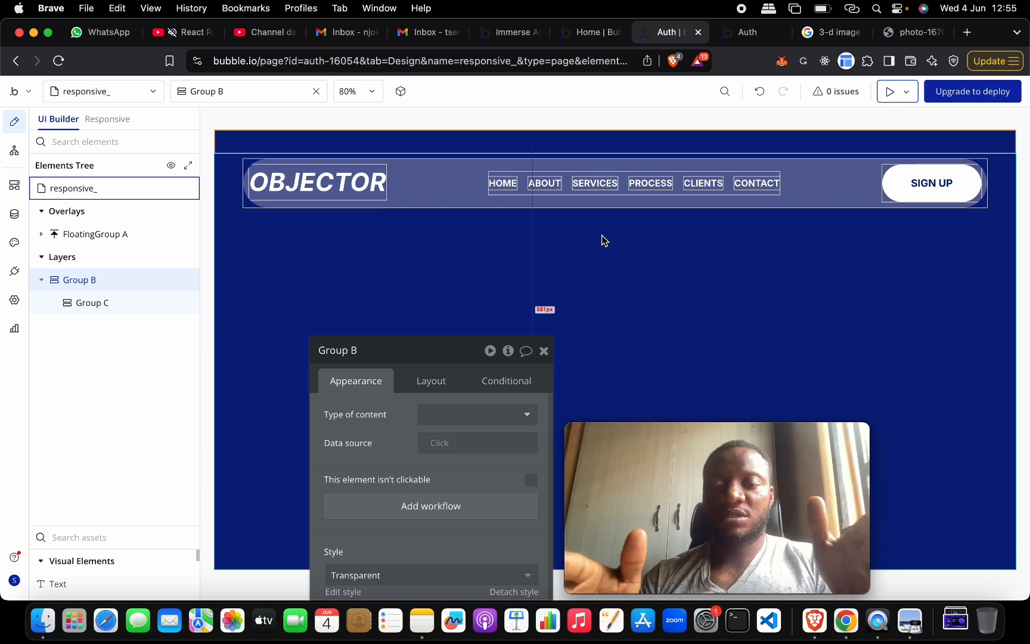
{"action": "left_click", "coordinate": [449, 280]}
{"action": "left_click", "coordinate": [146, 285]}
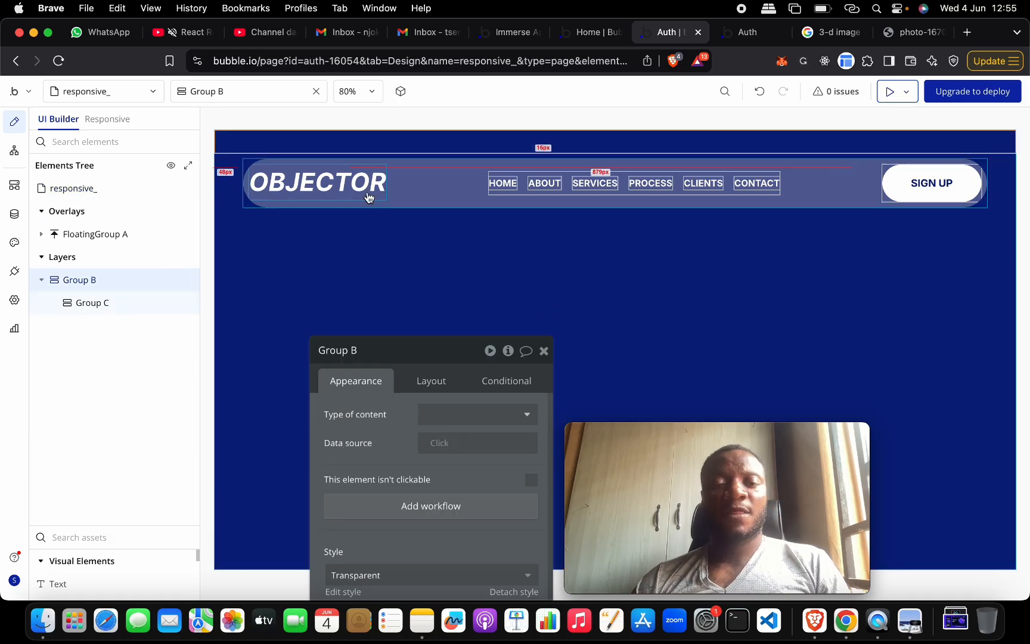
{"action": "left_click", "coordinate": [462, 195]}
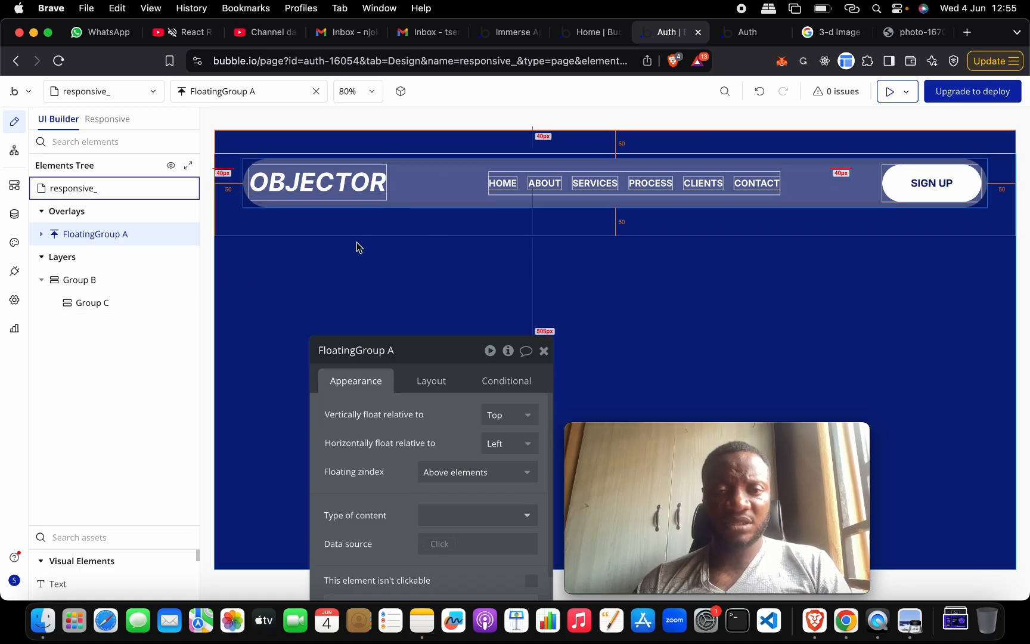
{"action": "left_click", "coordinate": [121, 284]}
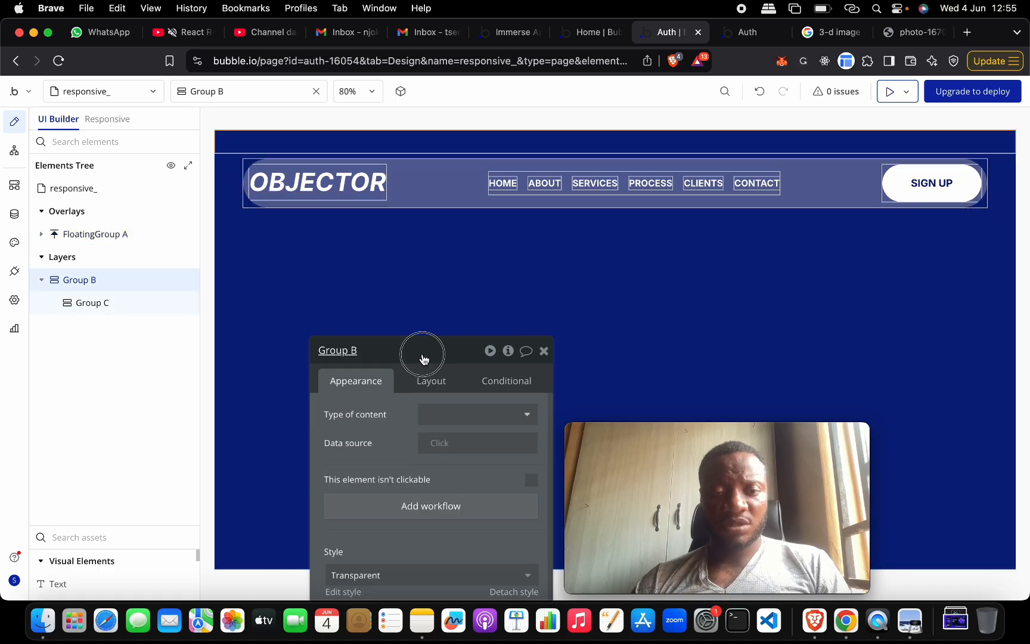
{"action": "left_click_drag", "start_coordinate": [421, 358], "coordinate": [108, 165]}
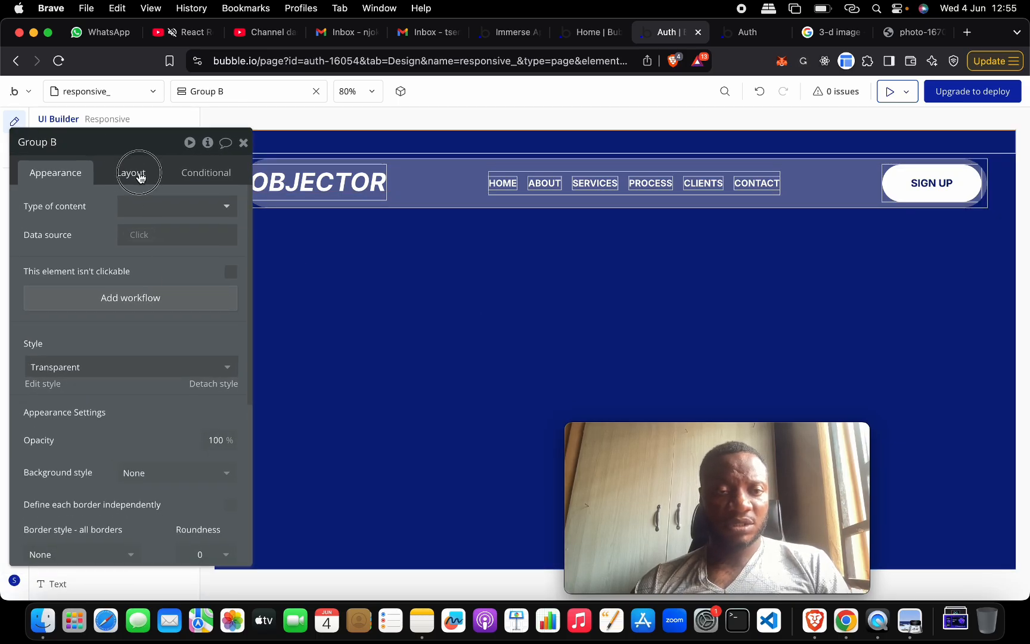
{"action": "left_click", "coordinate": [137, 173]}
{"action": "scroll", "coordinate": [152, 373], "scroll_direction": "down", "scroll_amount": 5}
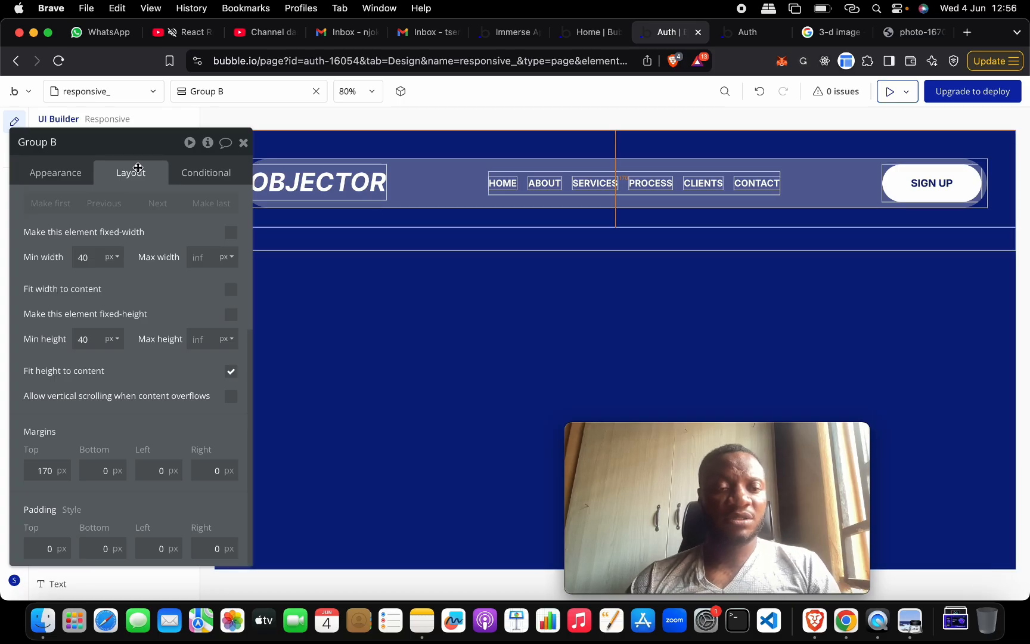
Step: Rename Group B as "Group Body" and its nested Group C as "Group Left"
{"action": "left_click_drag", "start_coordinate": [102, 148], "coordinate": [300, 216]}
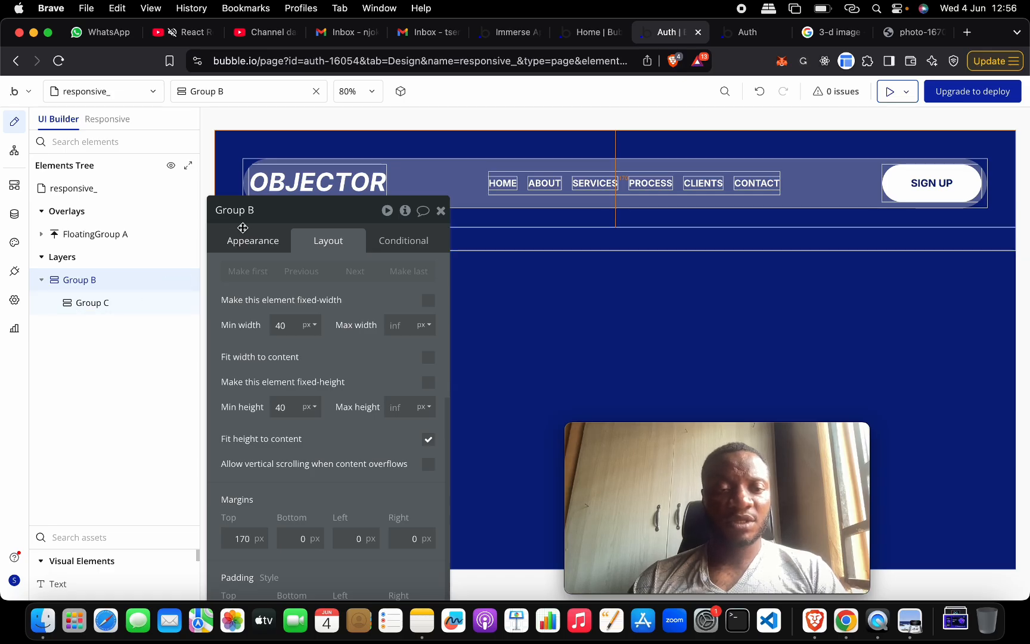
{"action": "double_click", "coordinate": [123, 281]}
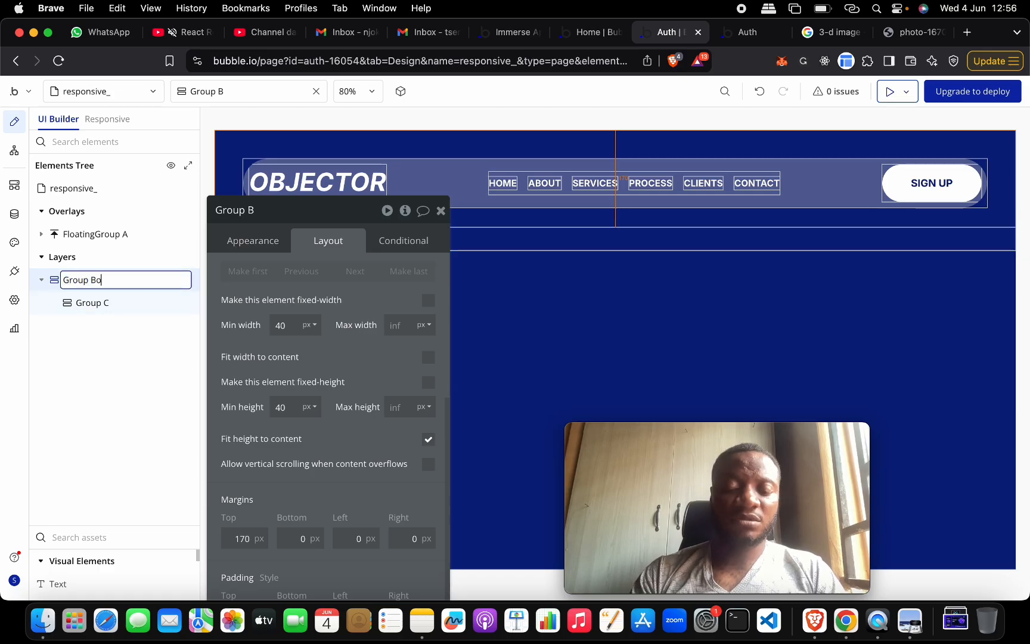
{"action": "key", "text": "Return"}
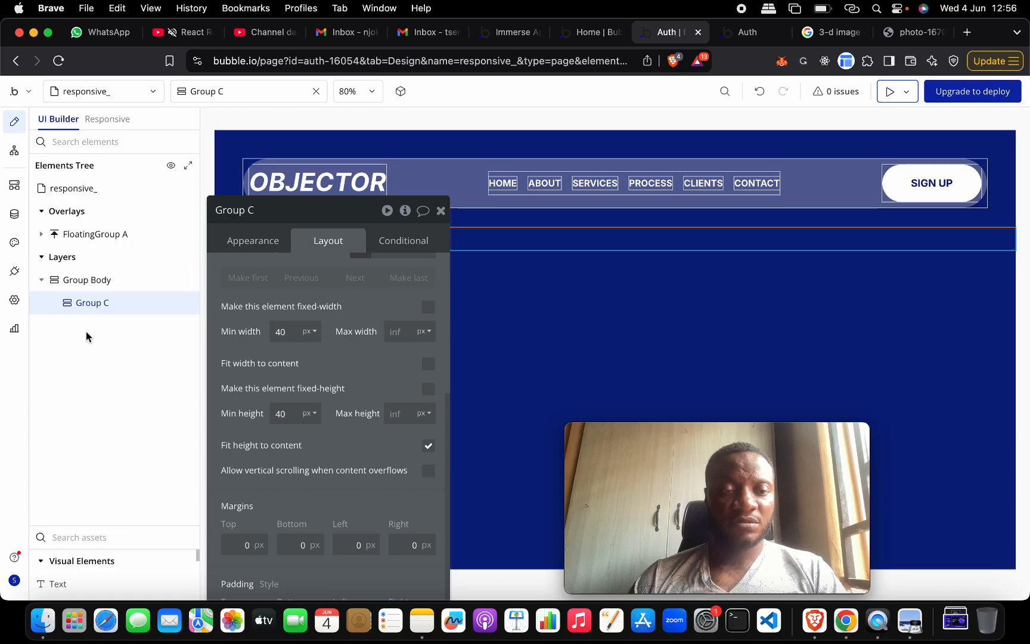
{"action": "double_click", "coordinate": [118, 305]}
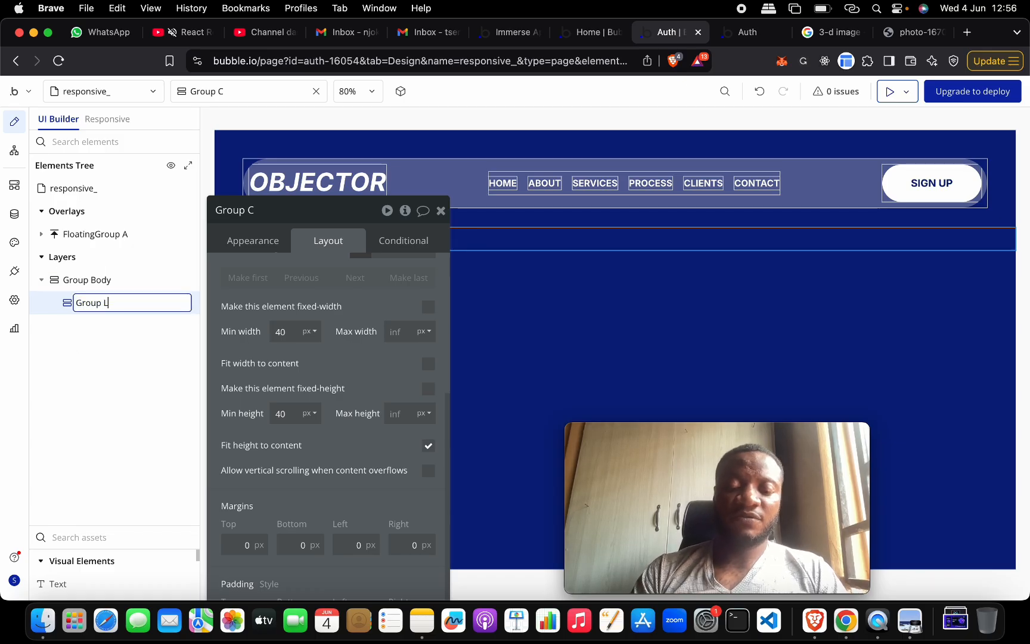
{"action": "key", "text": "Return"}
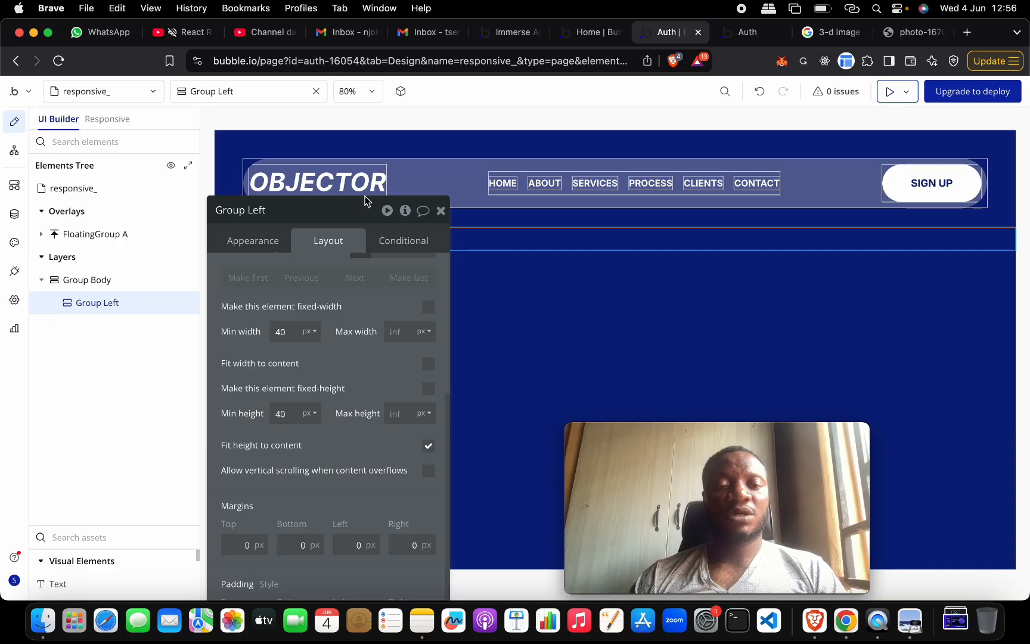
Step: Copy the hero tagline from the reference design and add a text element in Group Left reading "CREATE 3D AI JENERETED"
{"action": "key", "text": "ctrl+Up"}
{"action": "left_click", "coordinate": [318, 379]}
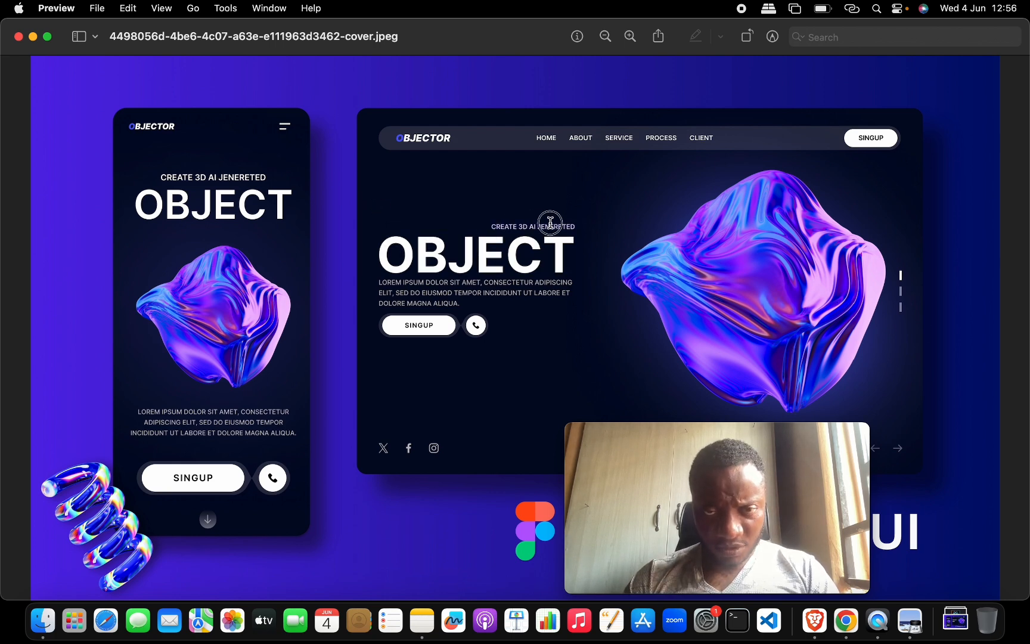
{"action": "key", "text": "ctrl+Up"}
{"action": "left_click", "coordinate": [247, 446]}
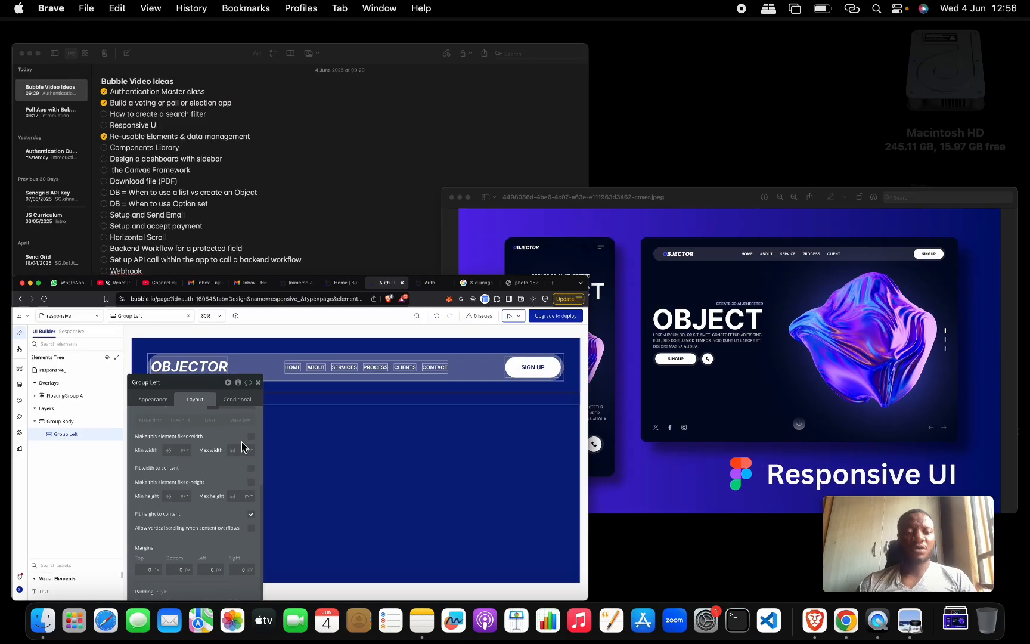
{"action": "left_click_drag", "start_coordinate": [126, 580], "coordinate": [142, 308]}
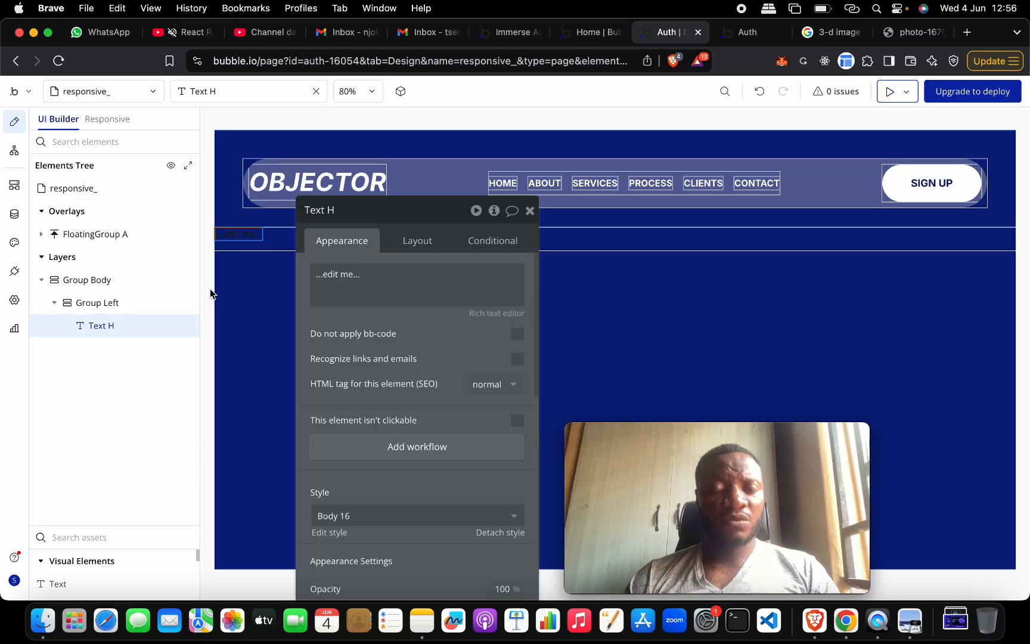
{"action": "triple_click", "coordinate": [440, 278]}
{"action": "type", "text": "CREATE 3D AI JENERETED"}
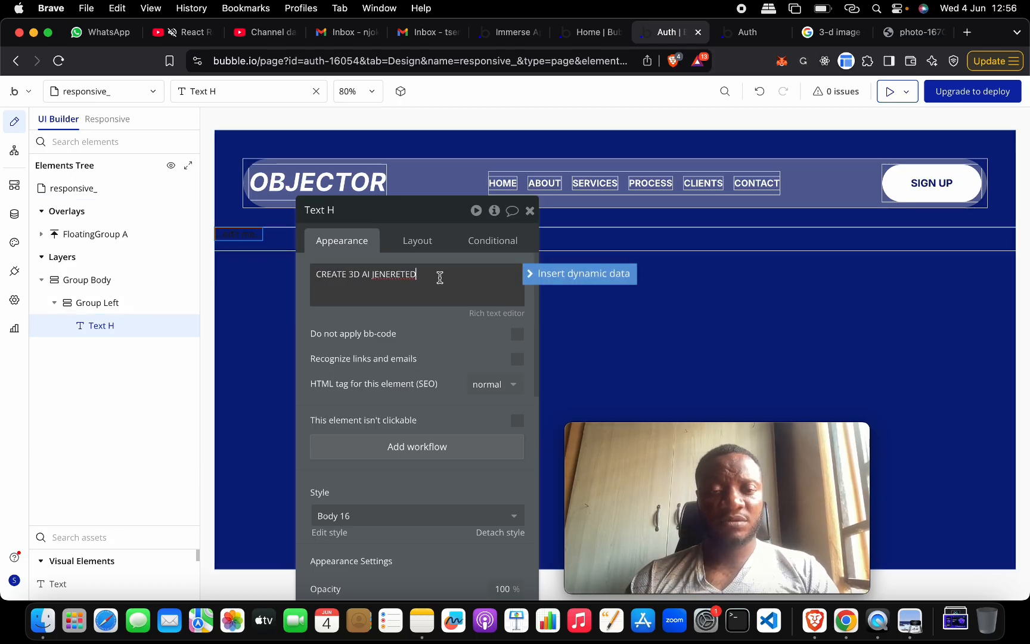
{"action": "left_click", "coordinate": [428, 328]}
Step: Set the tagline text's font color to Primary 10 (#F5FAFF) and move its property editor clear of the text
{"action": "scroll", "coordinate": [421, 395], "scroll_direction": "down", "scroll_amount": 5}
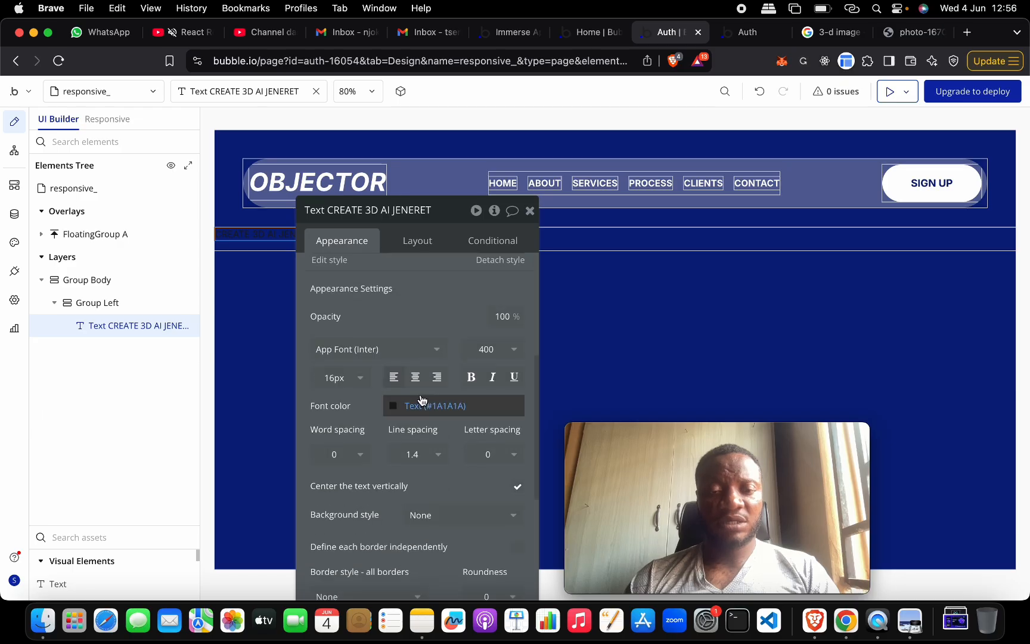
{"action": "left_click", "coordinate": [386, 408]}
{"action": "left_click", "coordinate": [414, 498]}
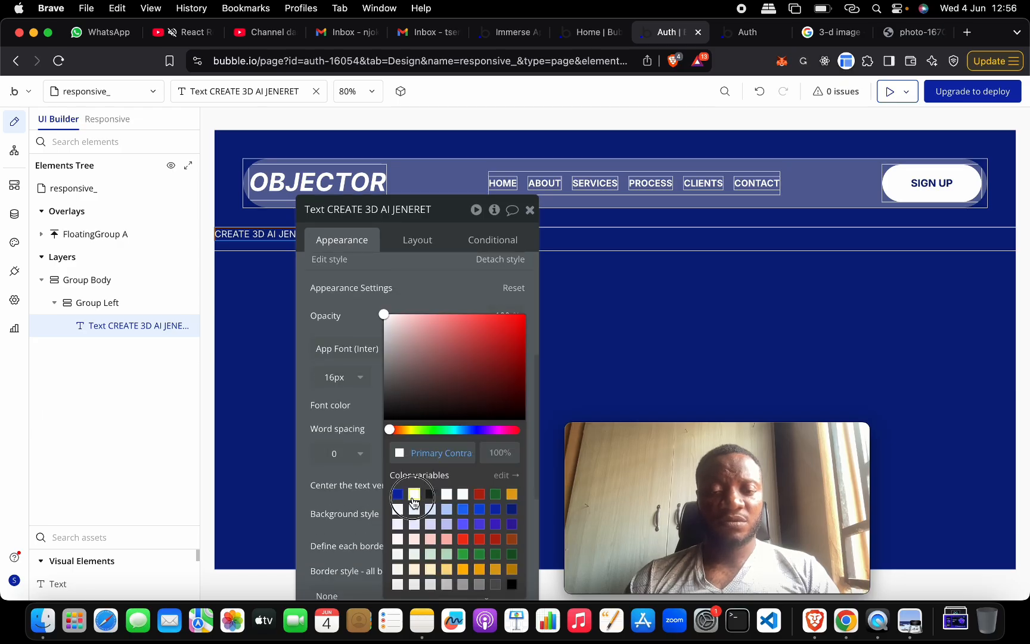
{"action": "left_click", "coordinate": [399, 509]}
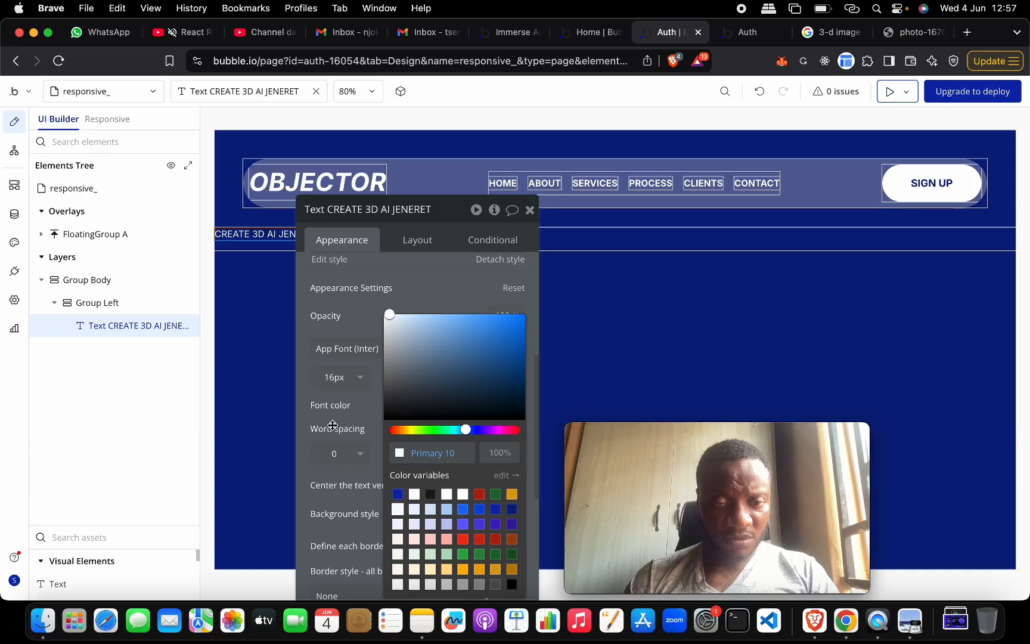
{"action": "left_click", "coordinate": [372, 408]}
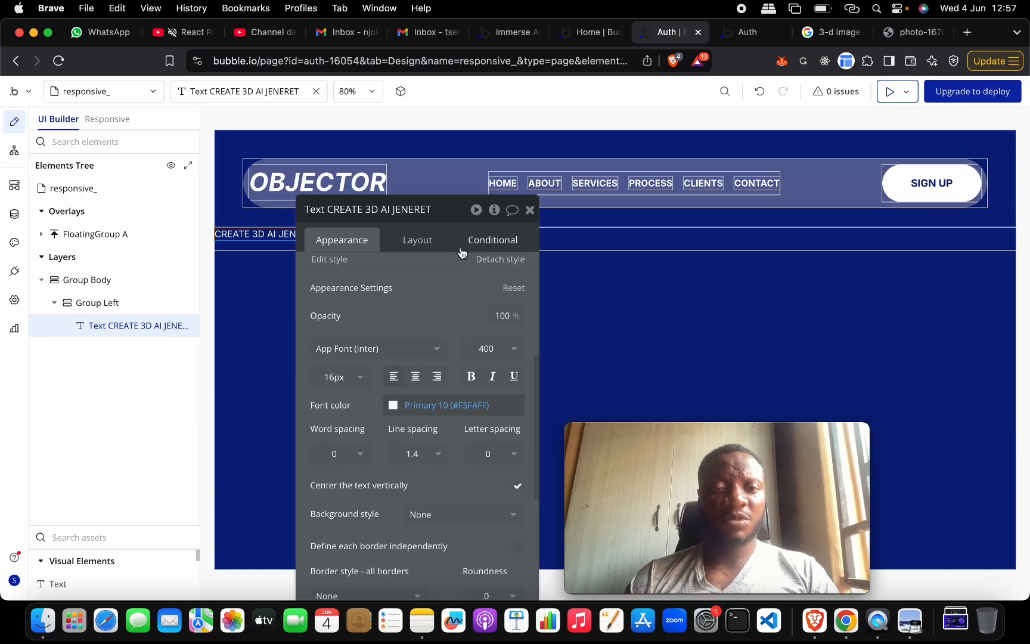
{"action": "left_click_drag", "start_coordinate": [447, 209], "coordinate": [524, 301]}
Step: Copy the large hero heading from the reference design and add a text element below the tagline in Group Left reading "OBJECT"
{"action": "key", "text": "ctrl+Up"}
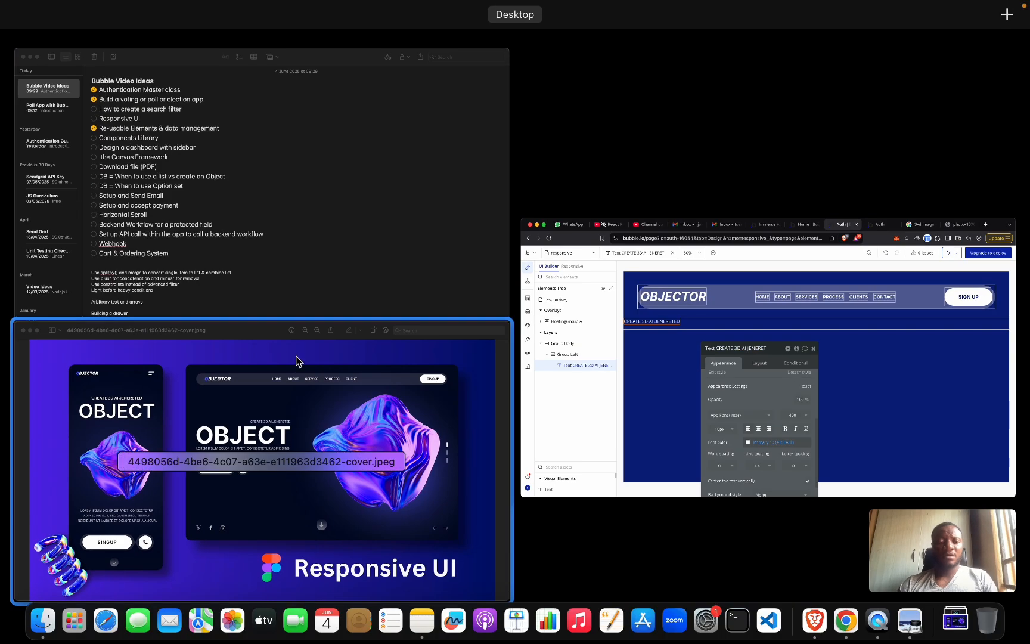
{"action": "left_click", "coordinate": [292, 431]}
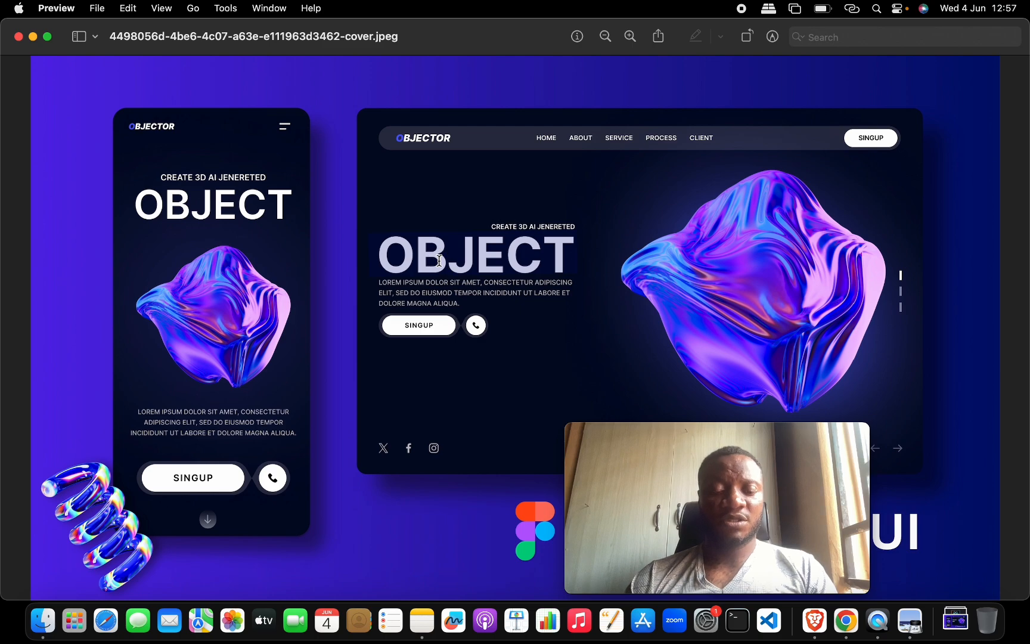
{"action": "key", "text": "ctrl+Up"}
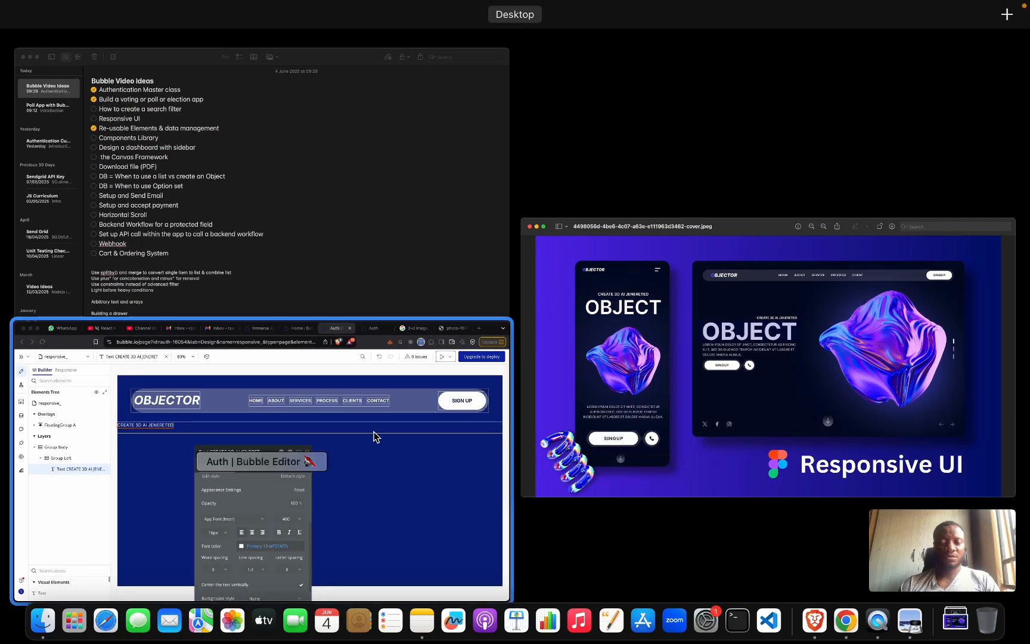
{"action": "left_click", "coordinate": [362, 435]}
{"action": "left_click_drag", "start_coordinate": [77, 586], "coordinate": [143, 329]}
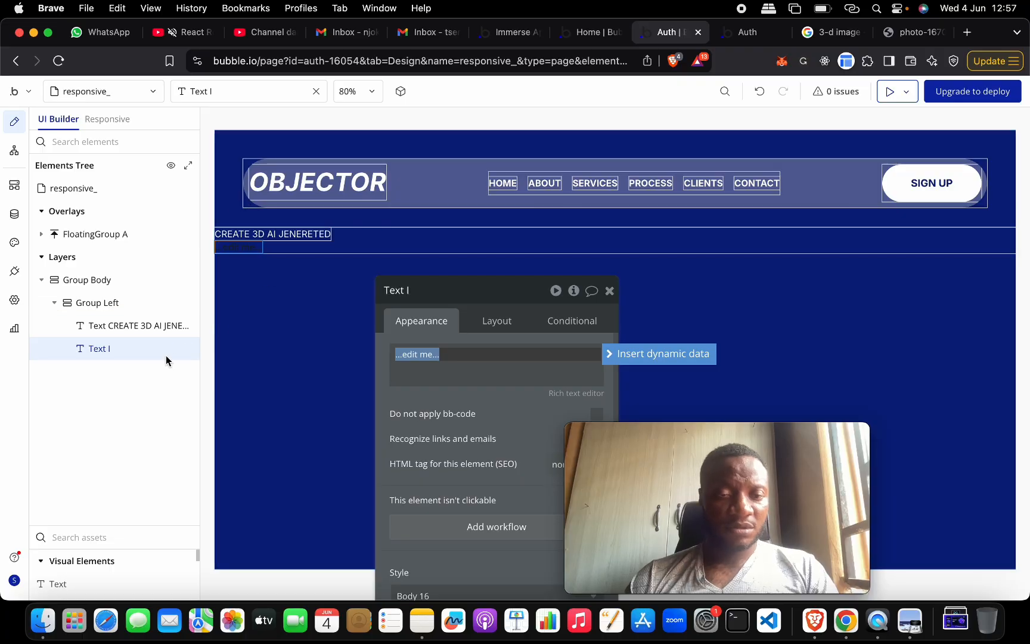
{"action": "type", "text": "OBJECT"}
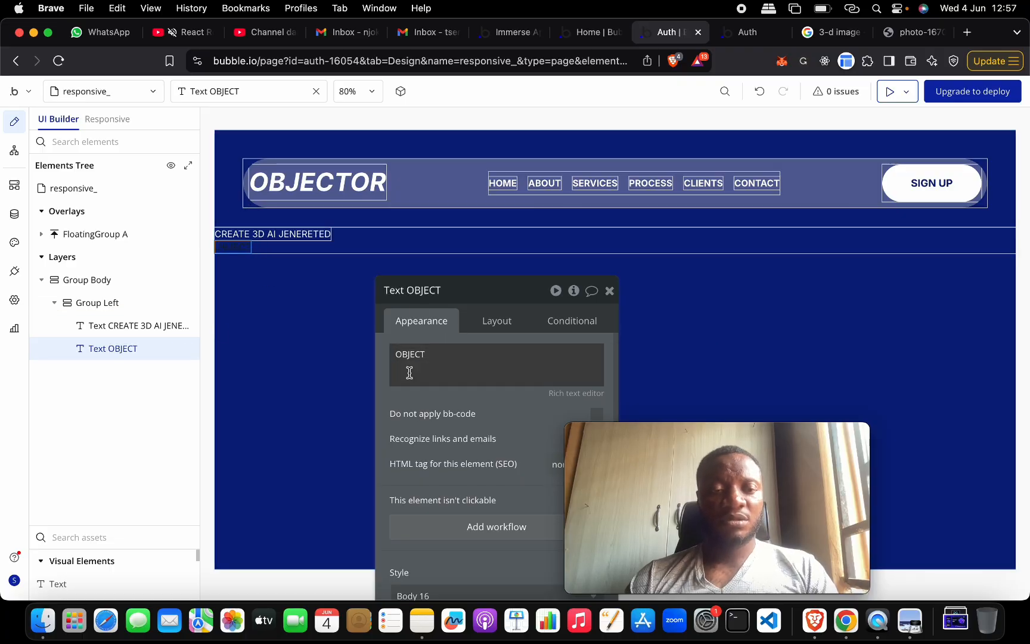
Step: Set the OBJECT heading's font color to Primary 10
{"action": "scroll", "coordinate": [484, 334], "scroll_direction": "down", "scroll_amount": 8}
{"action": "scroll", "coordinate": [485, 441], "scroll_direction": "up", "scroll_amount": 3}
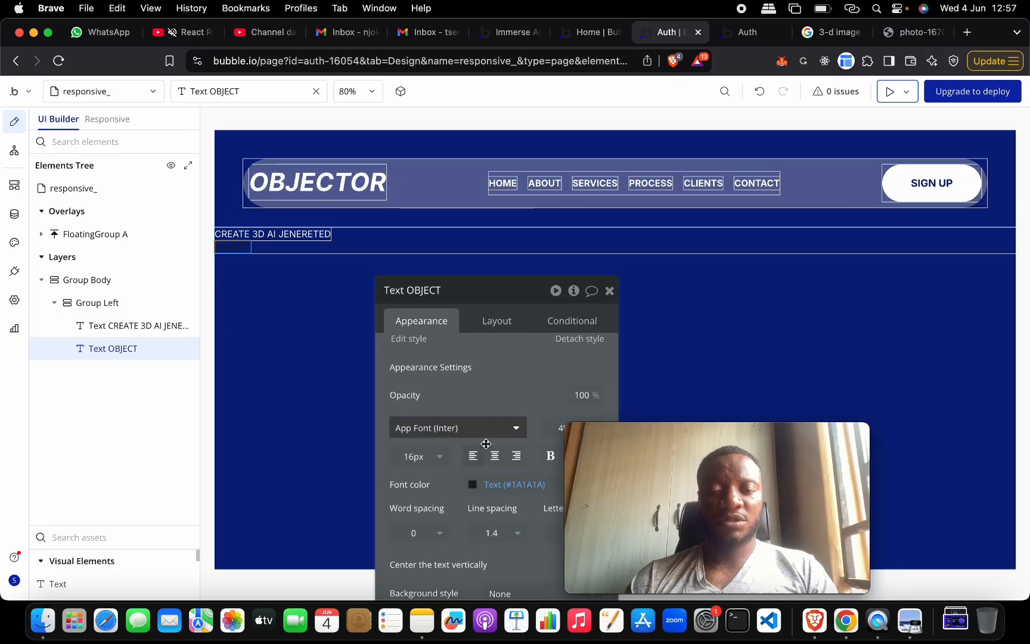
{"action": "left_click", "coordinate": [477, 486]}
{"action": "left_click", "coordinate": [477, 512]}
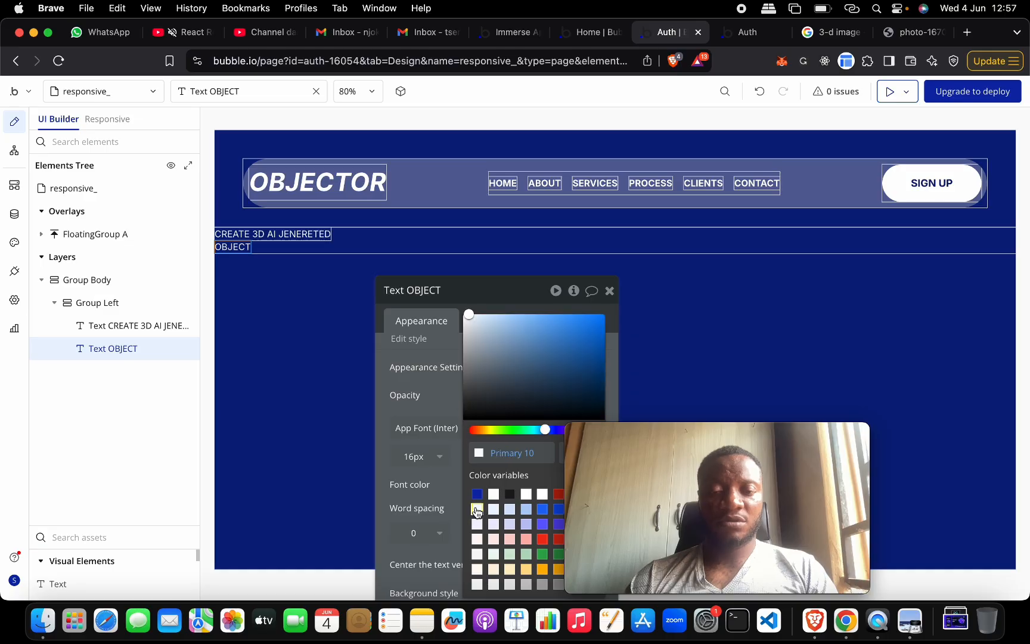
{"action": "left_click", "coordinate": [422, 399]}
Step: Copy the desktop hero's "LOREM IPSUM DOLOR SIT AMET…" paragraph from the reference design into a new text element below OBJECT in Group Left
{"action": "key", "text": "ctrl+Up"}
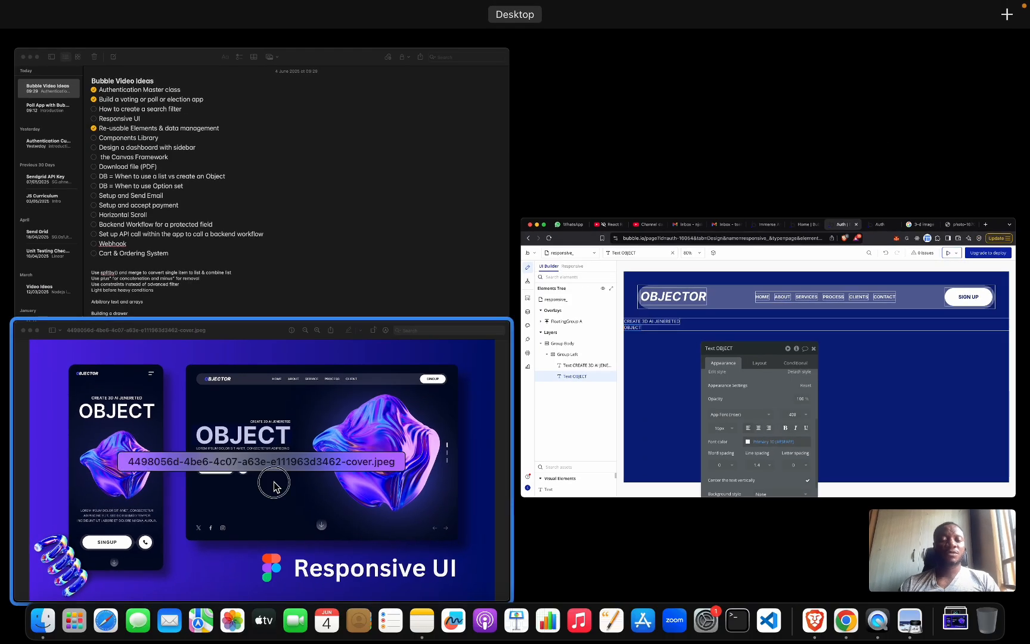
{"action": "left_click", "coordinate": [438, 400]}
{"action": "left_click", "coordinate": [381, 283]}
{"action": "left_click", "coordinate": [450, 301]}
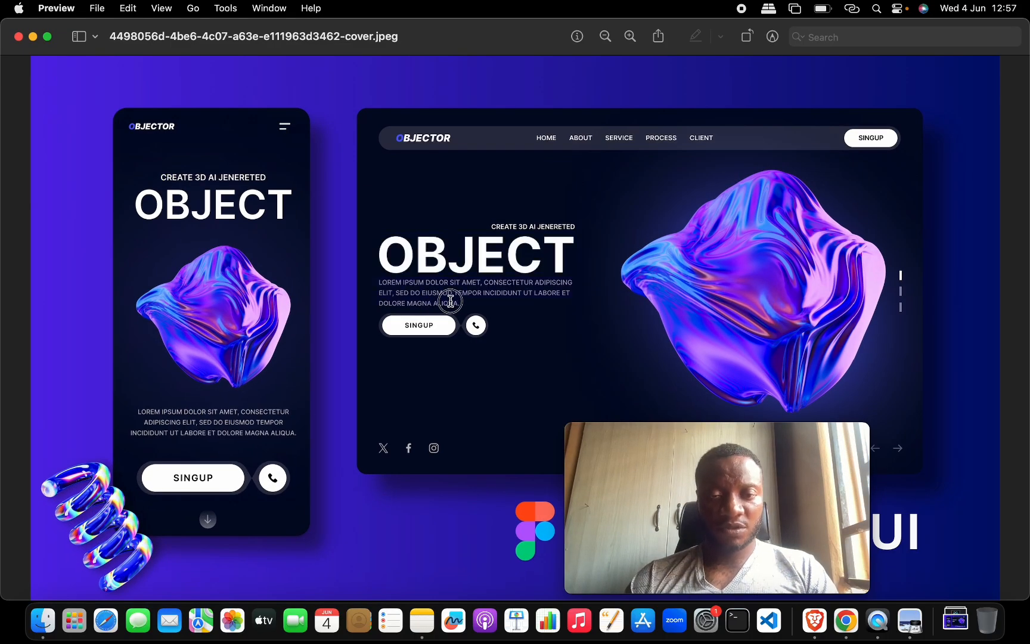
{"action": "key", "text": "ctrl+Up"}
{"action": "left_click", "coordinate": [340, 445]}
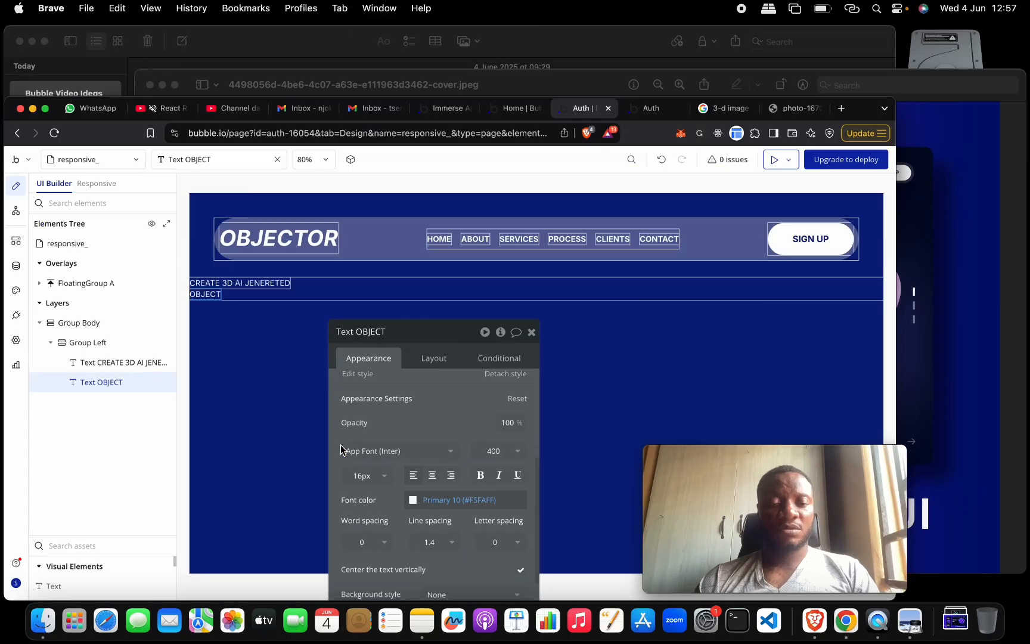
{"action": "left_click_drag", "start_coordinate": [73, 585], "coordinate": [126, 356]}
{"action": "left_click", "coordinate": [455, 347]}
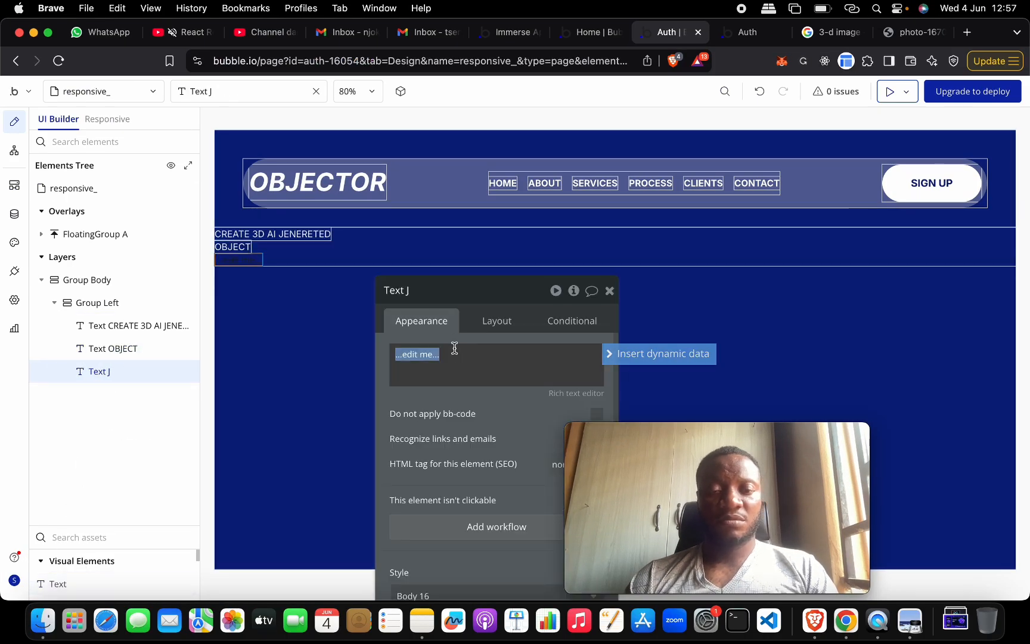
{"action": "type", "text": "LOREM IPSUM DOLOR SIT AMET, CONSECTETUR ADIPISCING ELIT, SED DO EIUSMOD TEMPOR INCIDIDUNT UT LABORE ET DOLORE MAGNA ALIQUA."}
Step: Set the lorem ipsum paragraph's font color to Primary 10 (#F5FAFF)
{"action": "scroll", "coordinate": [505, 430], "scroll_direction": "down", "scroll_amount": 2}
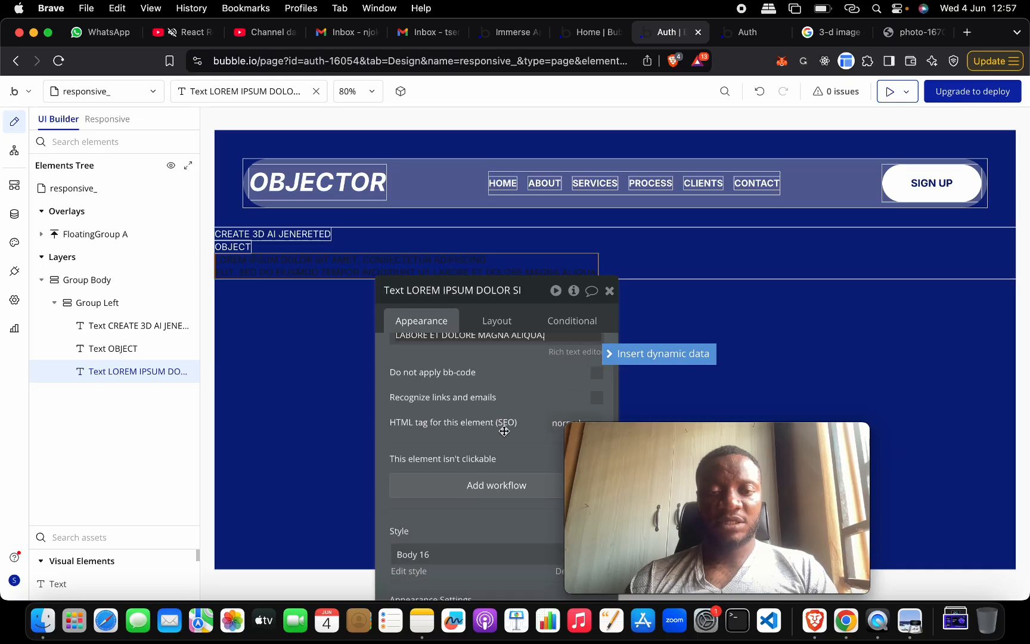
{"action": "scroll", "coordinate": [504, 459], "scroll_direction": "down", "scroll_amount": 5}
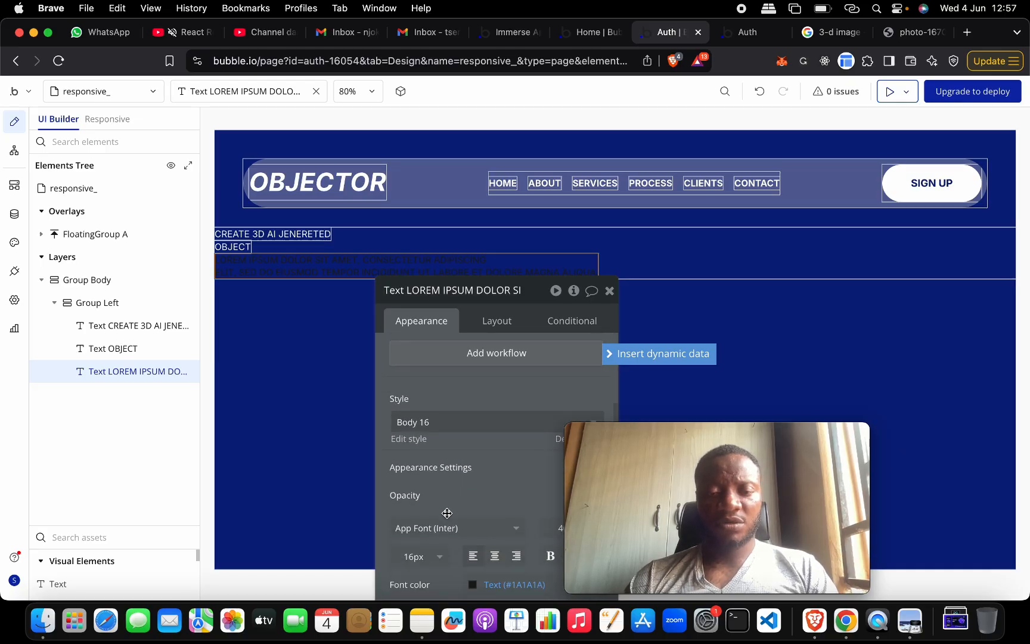
{"action": "scroll", "coordinate": [475, 500], "scroll_direction": "down", "scroll_amount": 3}
{"action": "left_click", "coordinate": [476, 498]}
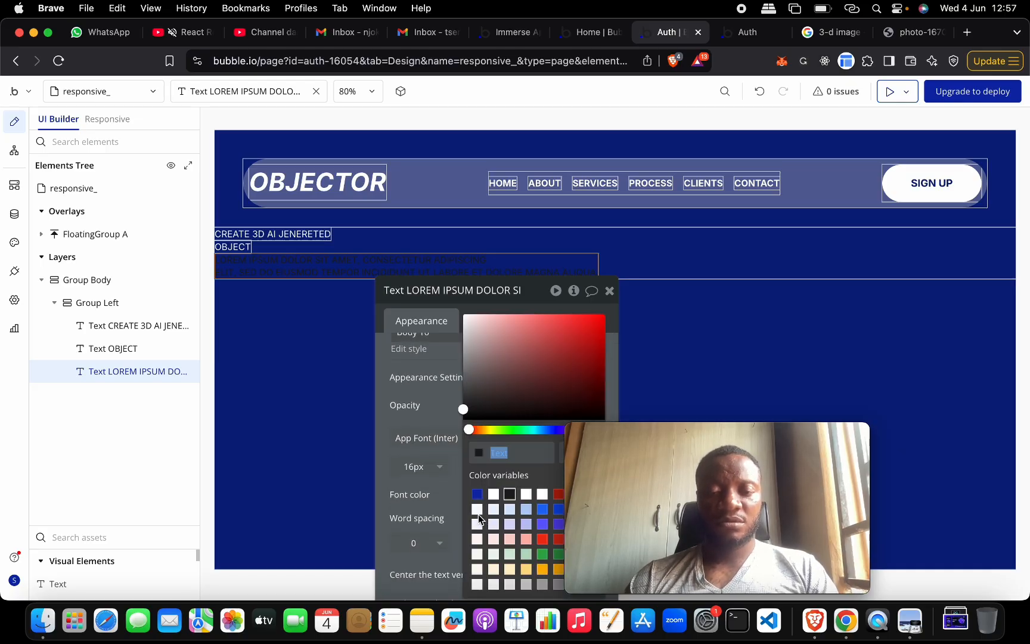
{"action": "left_click", "coordinate": [479, 512]}
{"action": "left_click", "coordinate": [387, 473]}
Step: Switch back to the reference design image in Preview
{"action": "key", "text": "ctrl+Up"}
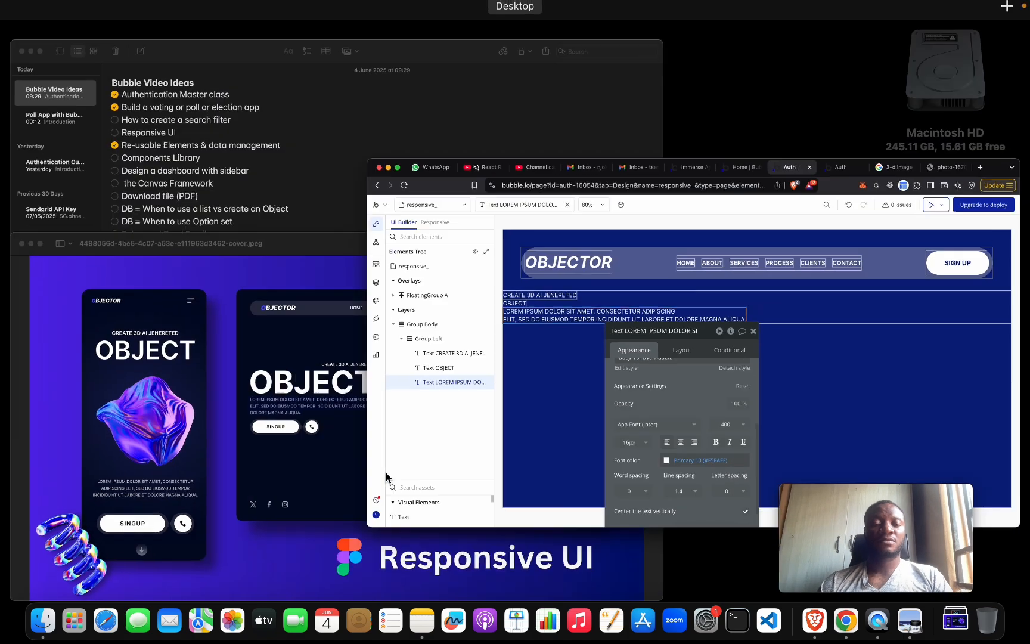
Step: Review the hero text and button layout in the reference design in Preview, and return to the Bubble editor
{"action": "left_click", "coordinate": [387, 477]}
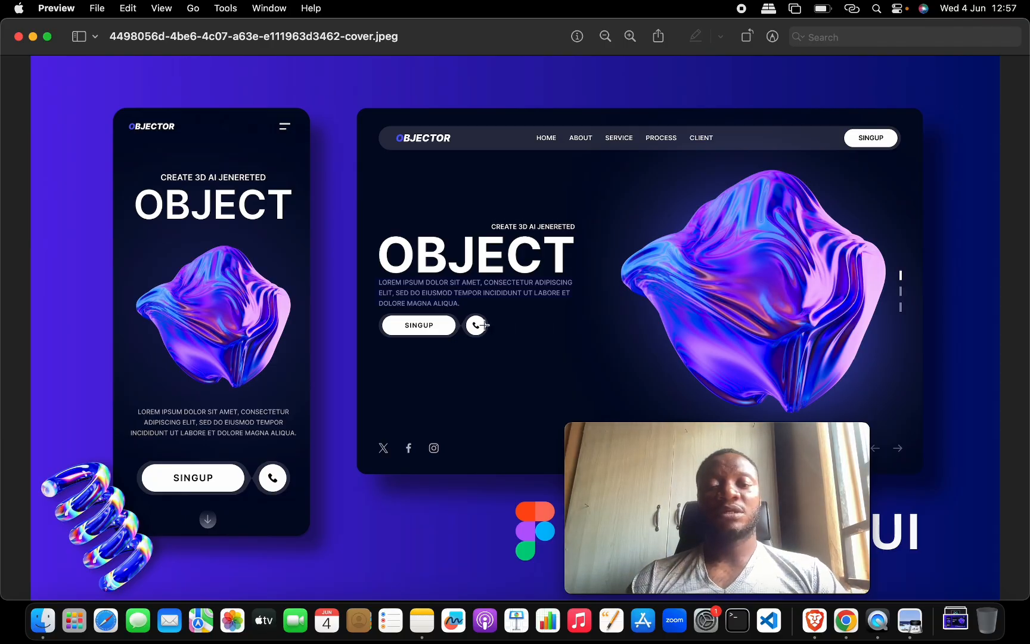
{"action": "key", "text": "ctrl+Up"}
{"action": "left_click", "coordinate": [417, 384]}
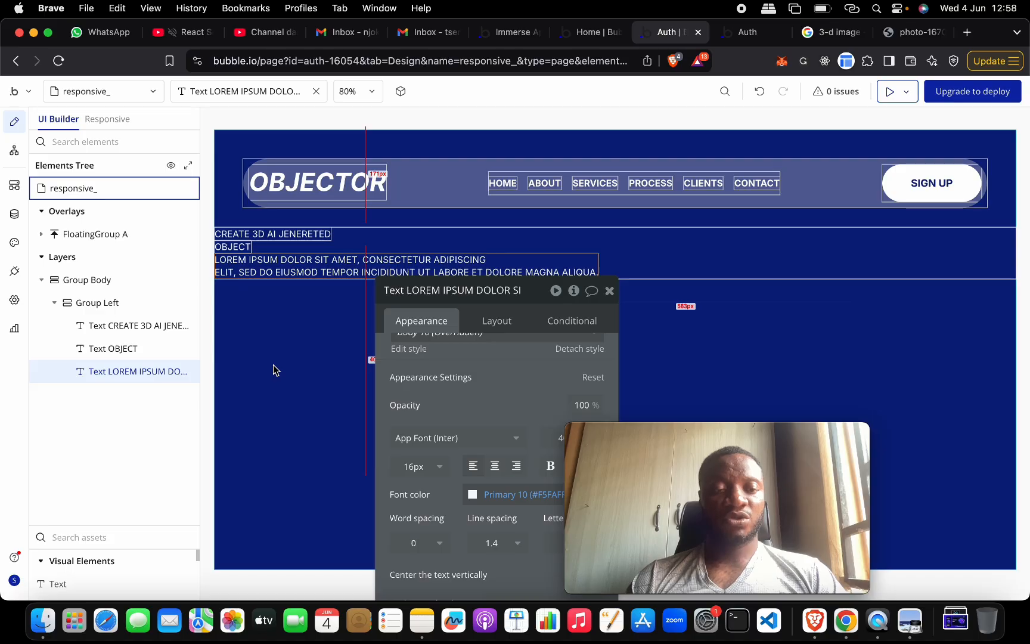
{"action": "key", "text": "ctrl+Up"}
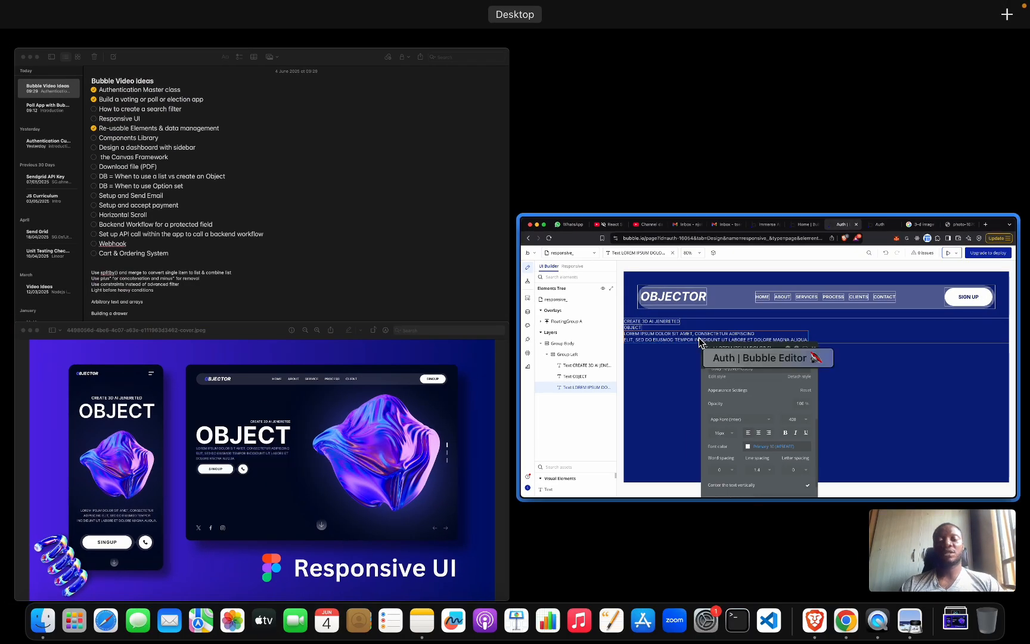
{"action": "left_click", "coordinate": [763, 358]}
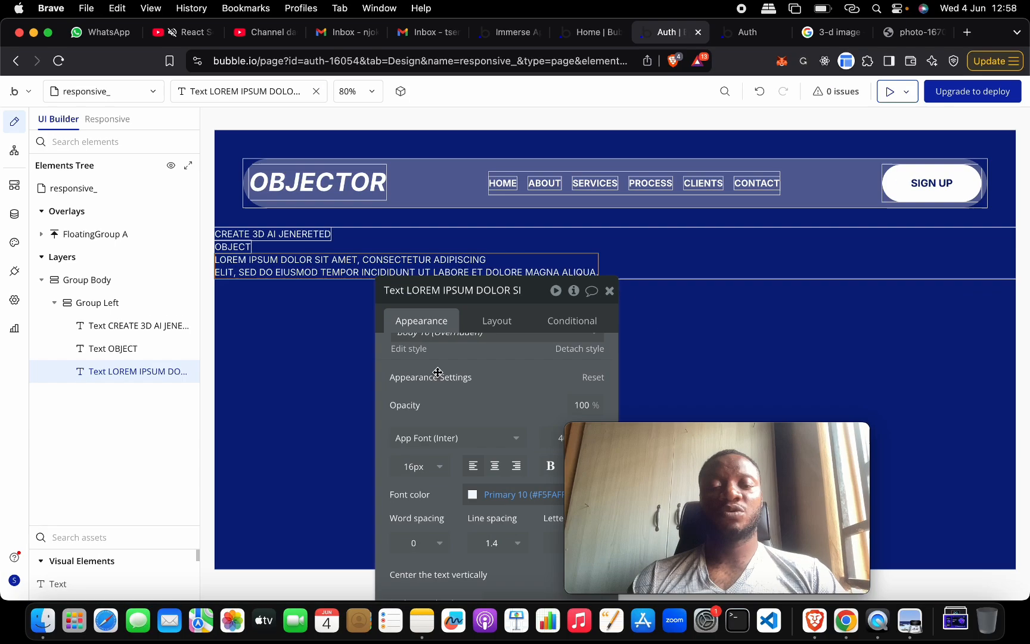
Step: Group the three texts inside Group Left in a column container, rename it Group Texts and expand it
{"action": "left_click", "coordinate": [131, 329], "text": "shift"}
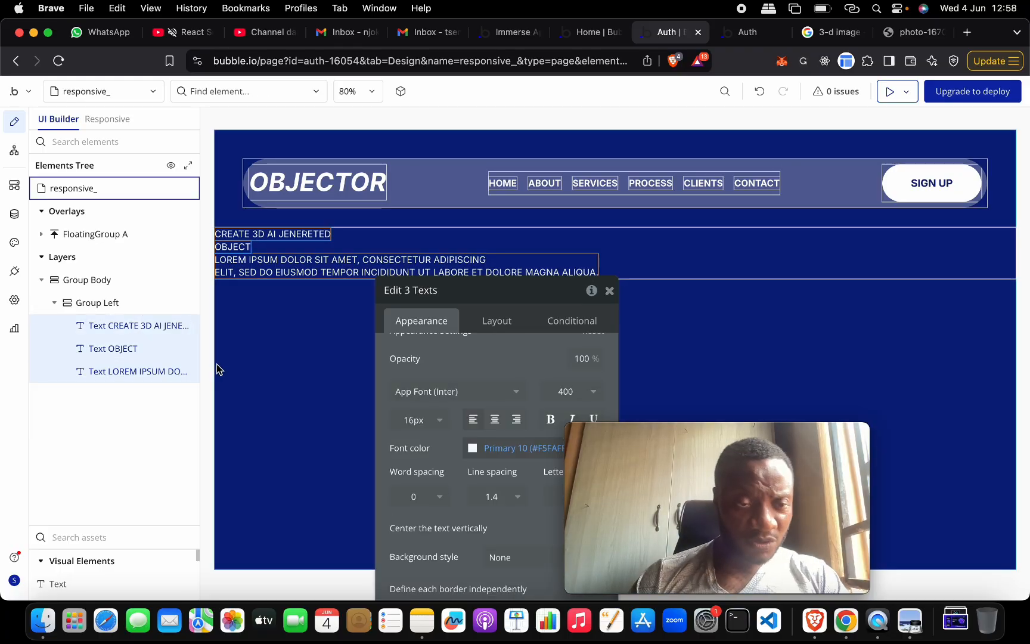
{"action": "right_click", "coordinate": [139, 325]}
{"action": "mouse_move", "coordinate": [319, 408]}
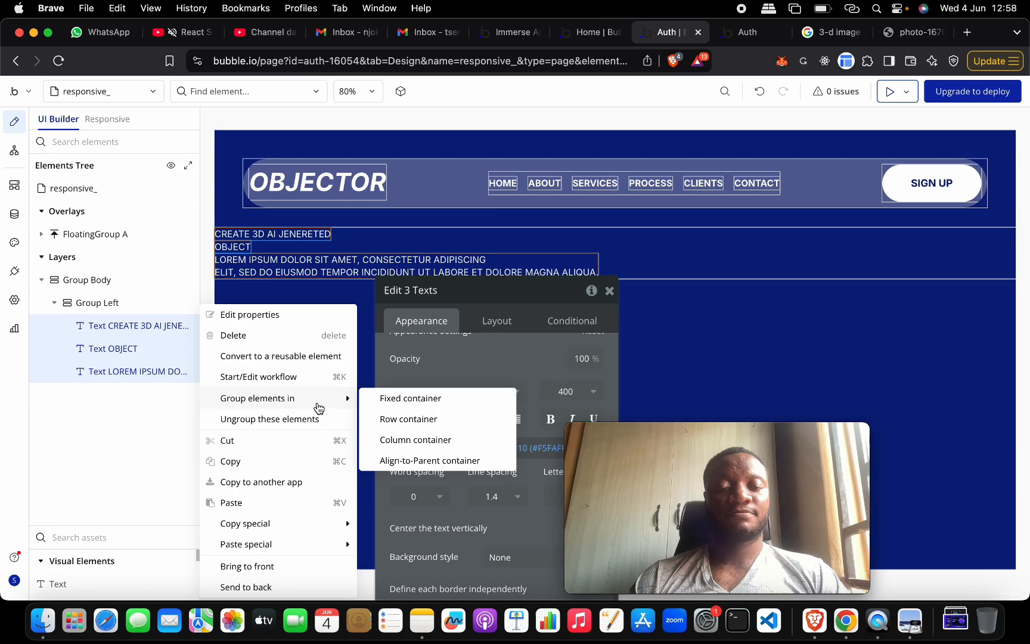
{"action": "left_click", "coordinate": [416, 440]}
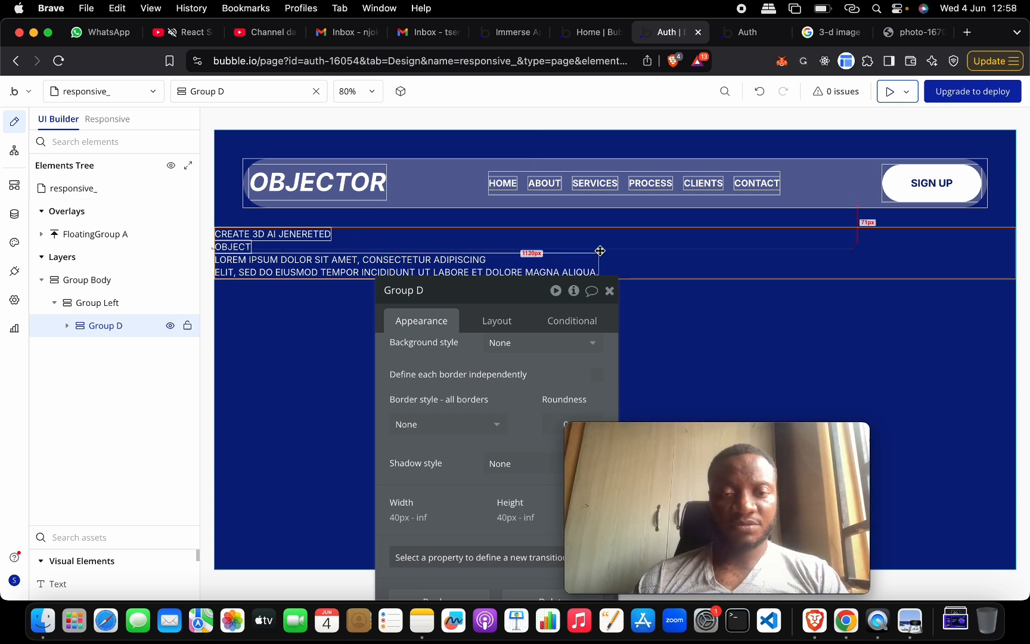
{"action": "double_click", "coordinate": [126, 327]}
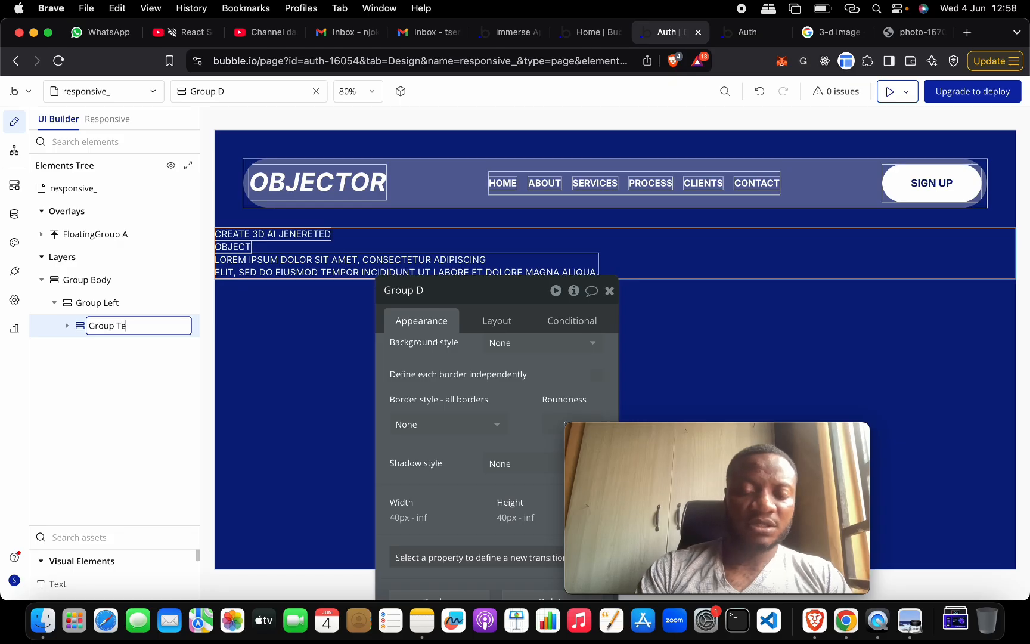
{"action": "left_click", "coordinate": [41, 325]}
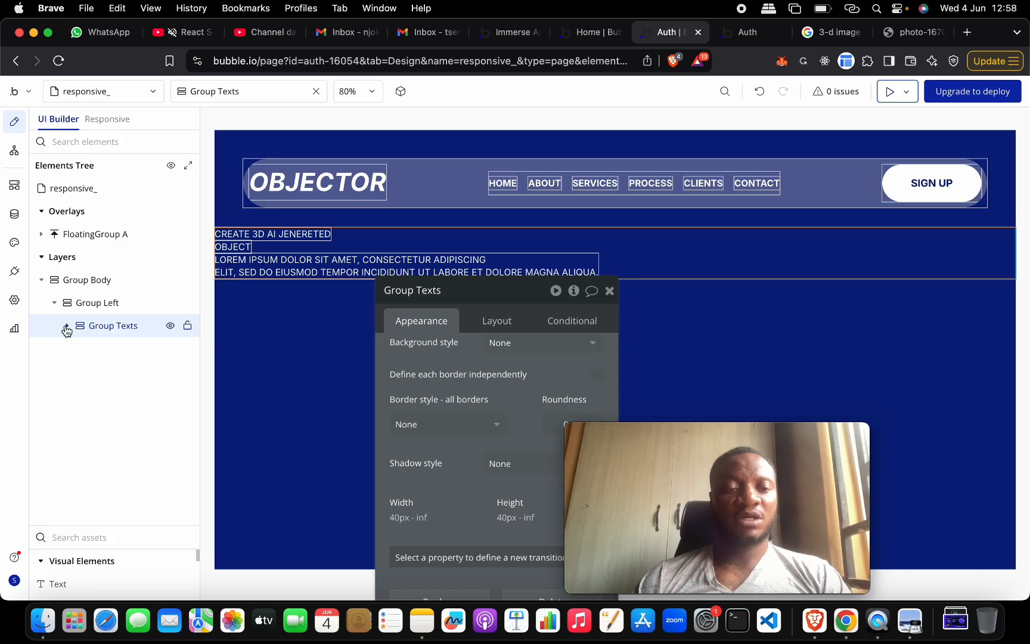
{"action": "left_click", "coordinate": [66, 326]}
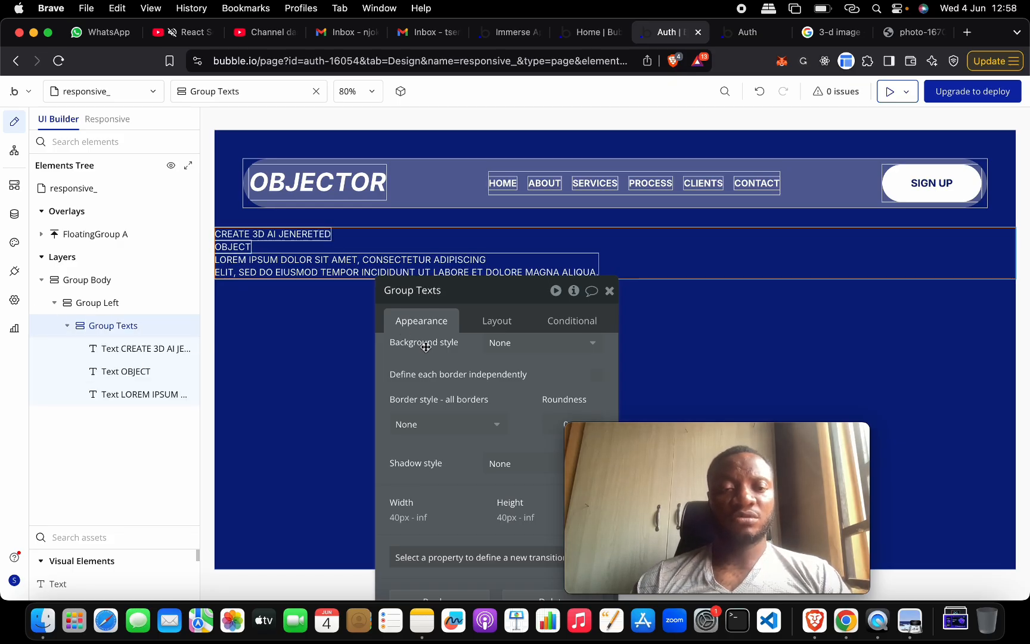
Step: Check the reference design in Preview, and make the "CREATE 3D AI JENERETED" text in Bubble bold and right-aligned within its column container
{"action": "key", "text": "ctrl+Up"}
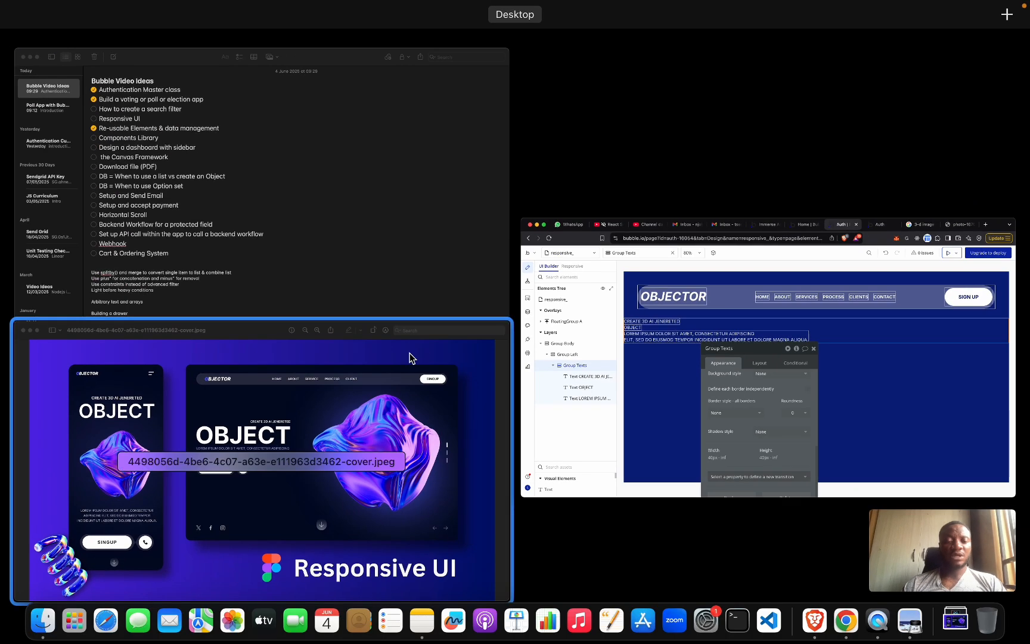
{"action": "left_click", "coordinate": [348, 425]}
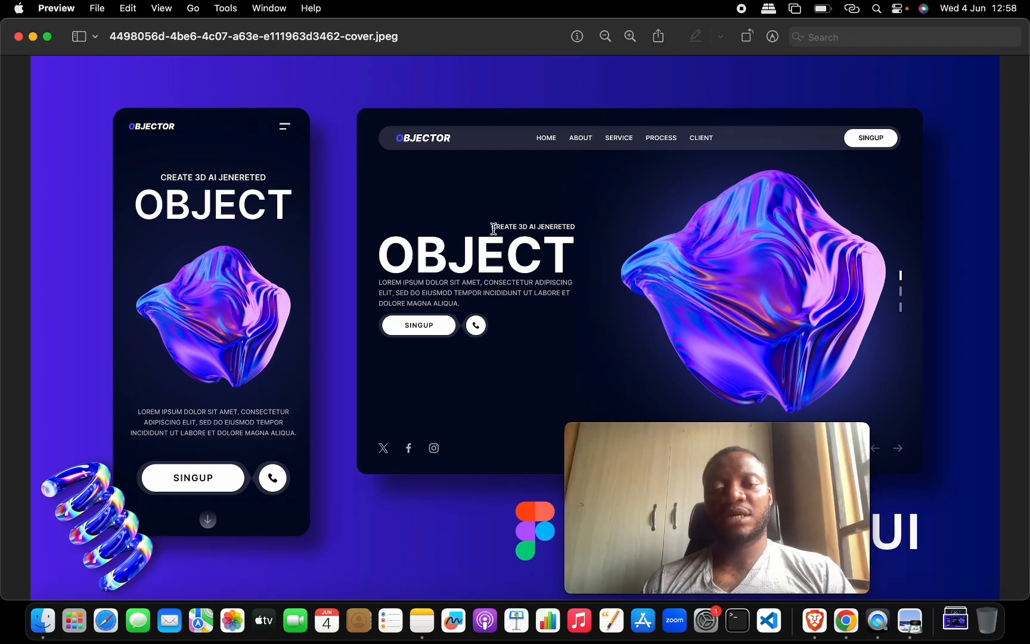
{"action": "key", "text": "ctrl+Up"}
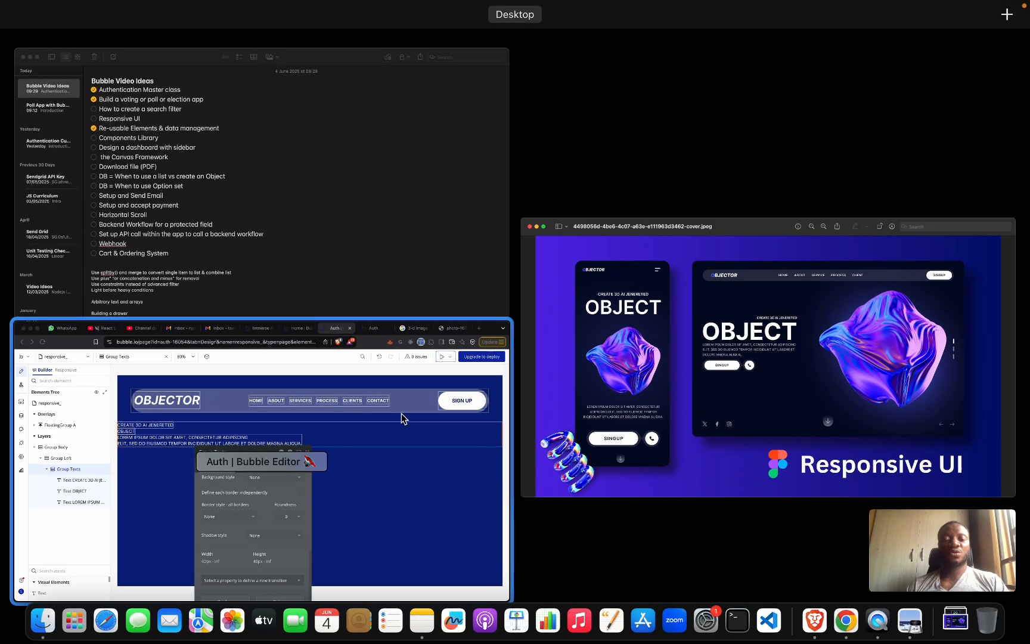
{"action": "left_click", "coordinate": [403, 416]}
{"action": "left_click", "coordinate": [316, 235]}
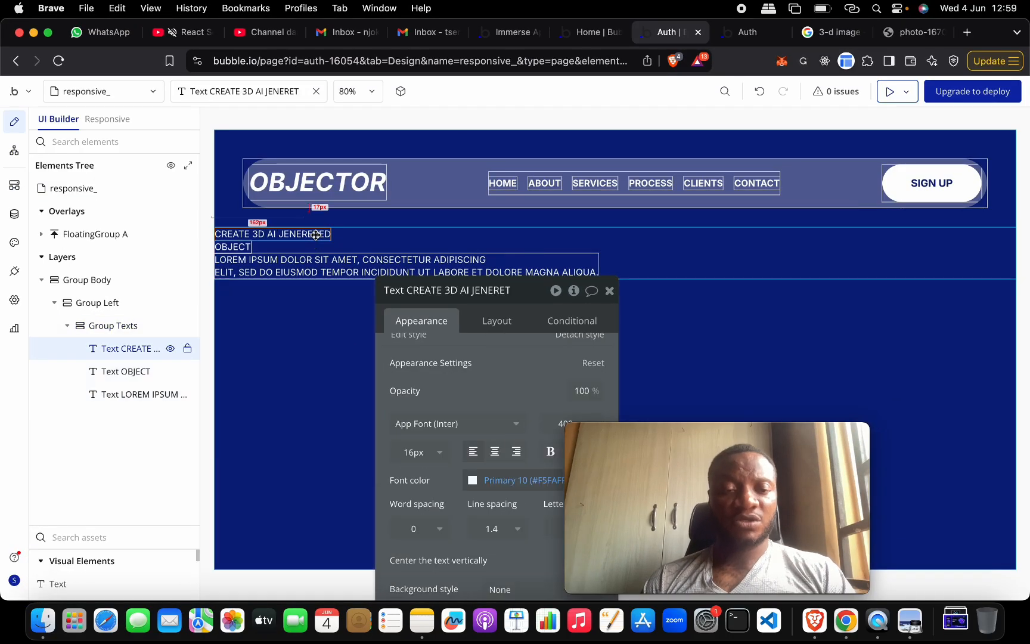
{"action": "left_click_drag", "start_coordinate": [533, 290], "coordinate": [227, 290]}
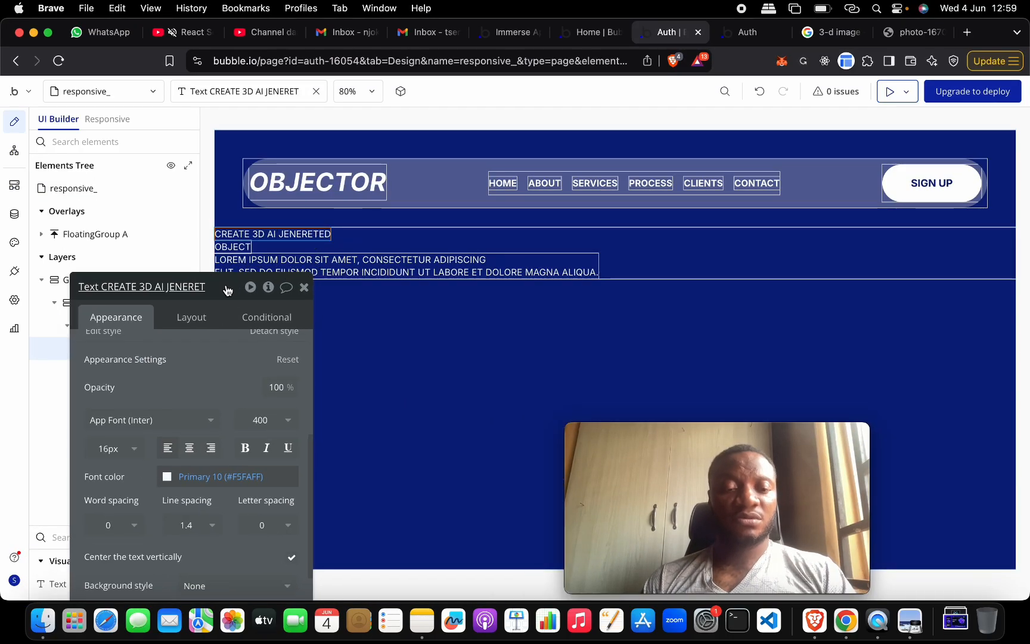
{"action": "left_click", "coordinate": [246, 451]}
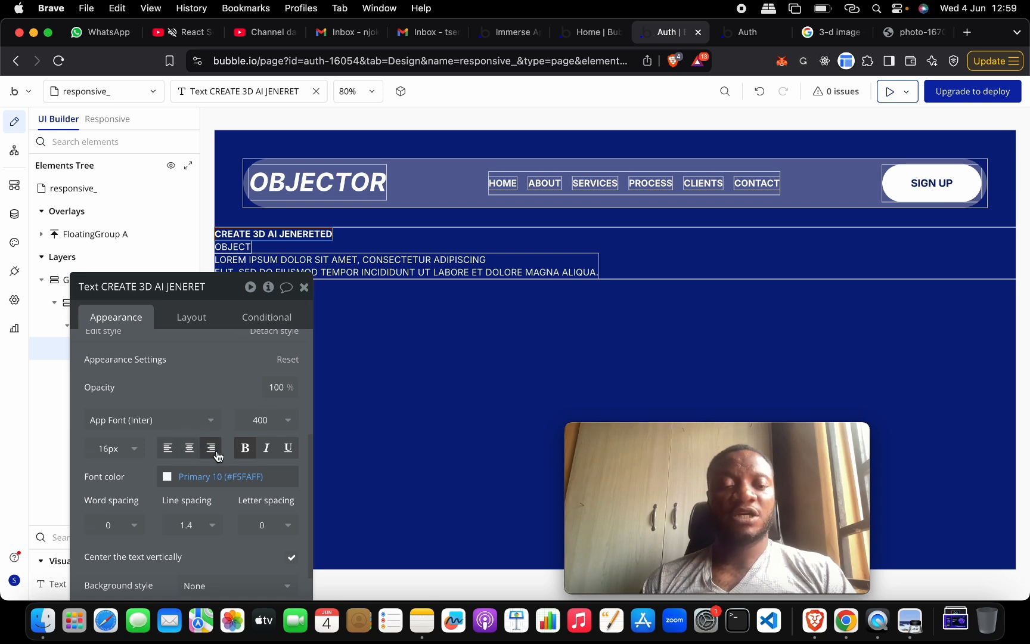
{"action": "left_click", "coordinate": [192, 320]}
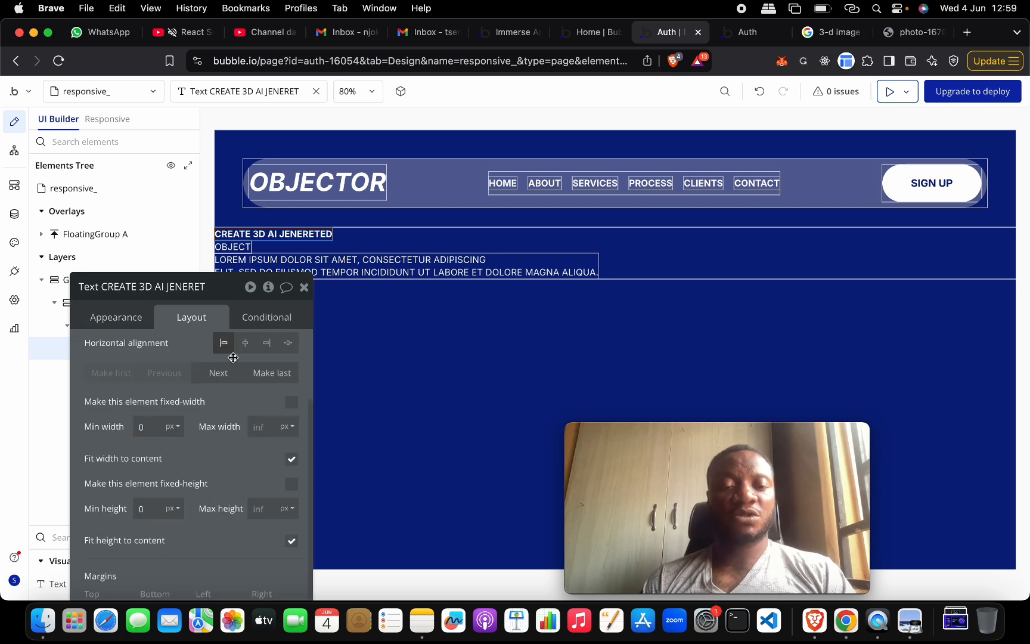
{"action": "scroll", "coordinate": [256, 390], "scroll_direction": "up", "scroll_amount": 2}
{"action": "left_click", "coordinate": [262, 430]}
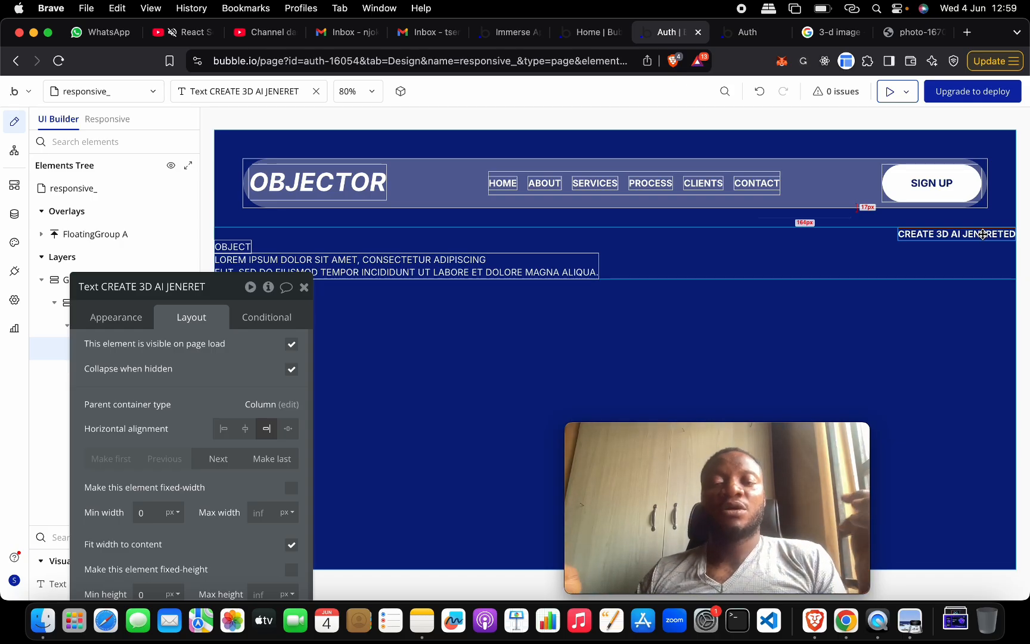
Step: Apply the Heading 1 style to the "OBJECT" text
{"action": "left_click", "coordinate": [226, 246]}
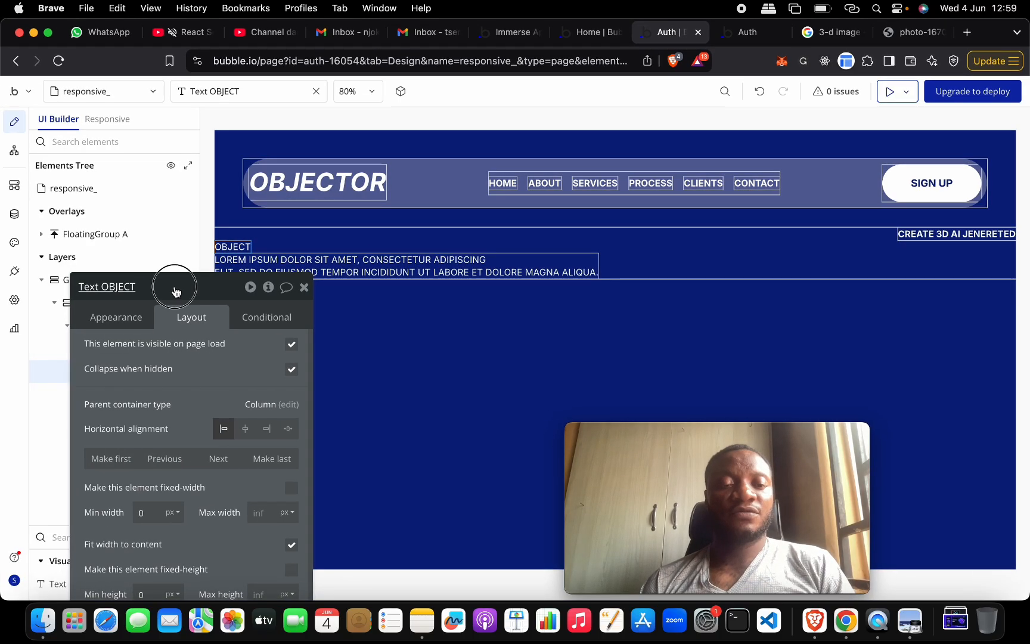
{"action": "left_click_drag", "start_coordinate": [173, 288], "coordinate": [587, 170]}
{"action": "left_click", "coordinate": [533, 184]}
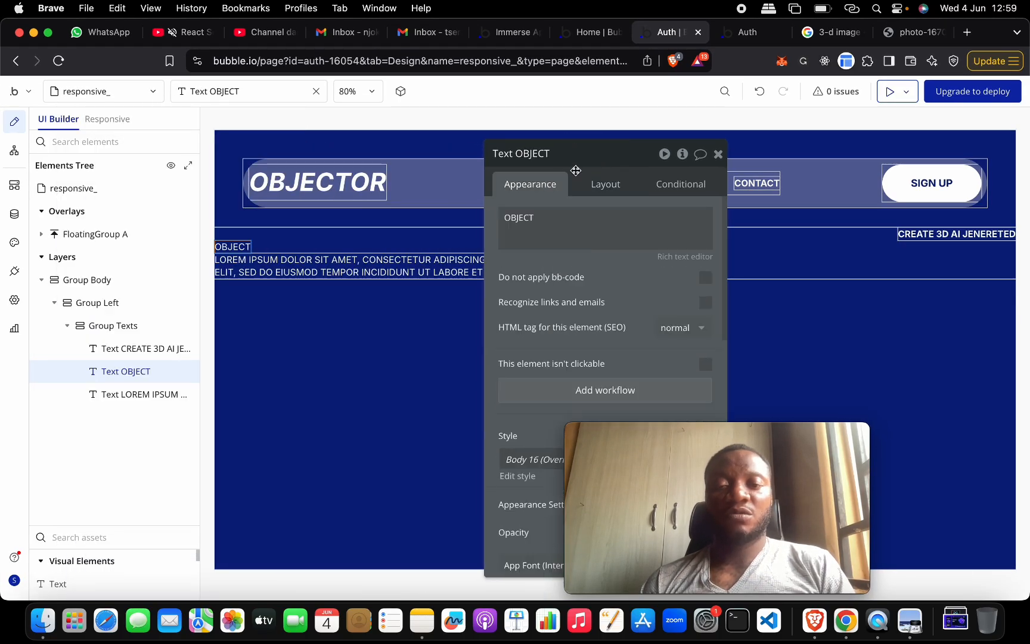
{"action": "scroll", "coordinate": [558, 343], "scroll_direction": "down", "scroll_amount": 5}
{"action": "left_click", "coordinate": [582, 261]}
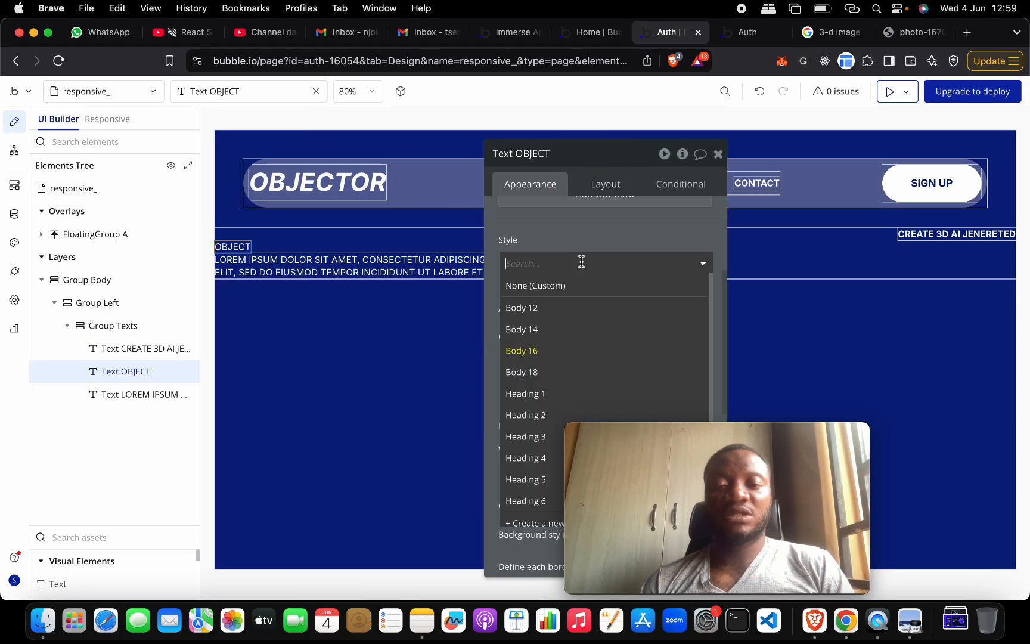
{"action": "left_click", "coordinate": [580, 393]}
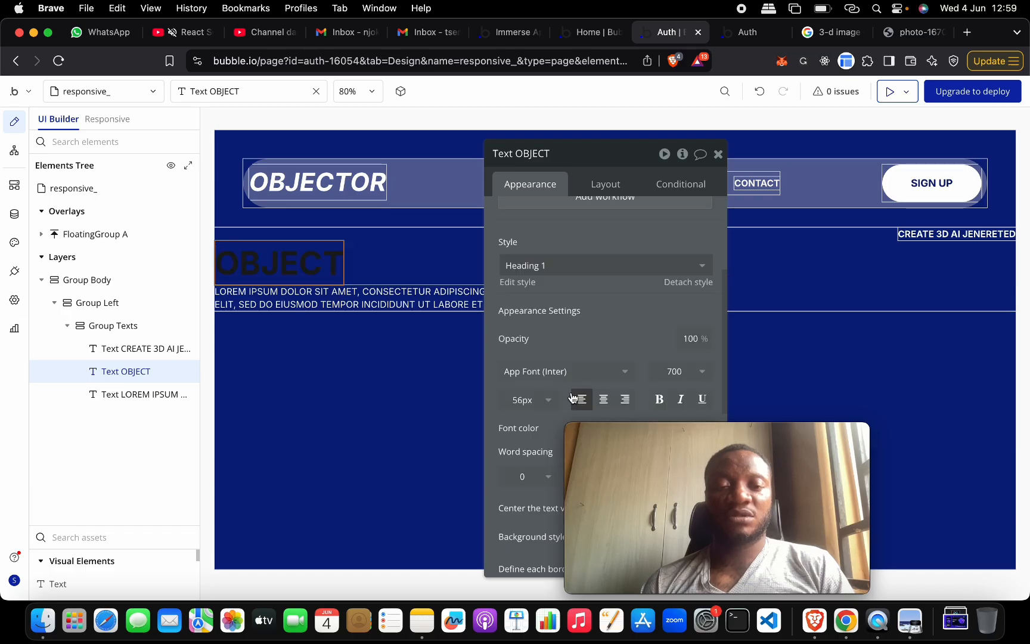
Step: Set the font color of the "OBJECT" heading to a near-white color variable and close its properties
{"action": "scroll", "coordinate": [586, 376], "scroll_direction": "down", "scroll_amount": 3}
{"action": "left_click", "coordinate": [582, 363]}
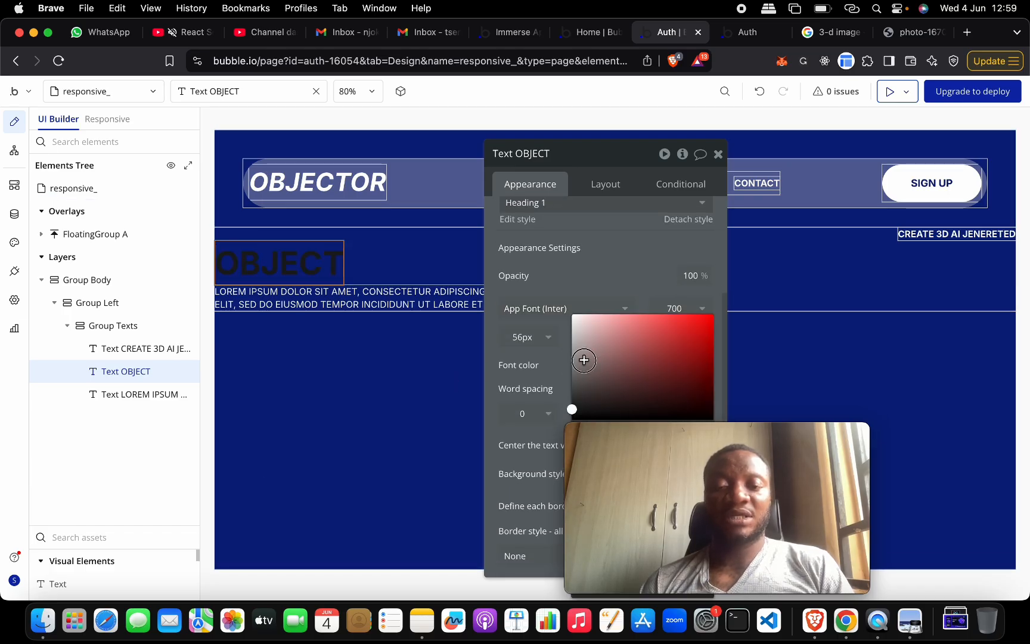
{"action": "left_click_drag", "start_coordinate": [686, 432], "coordinate": [189, 456]}
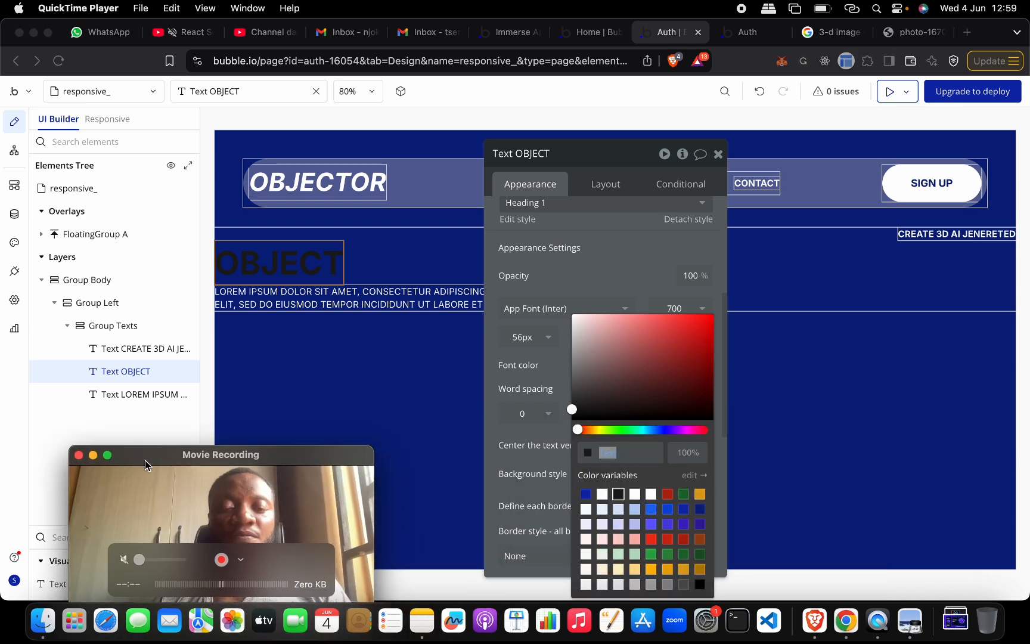
{"action": "left_click", "coordinate": [589, 506]}
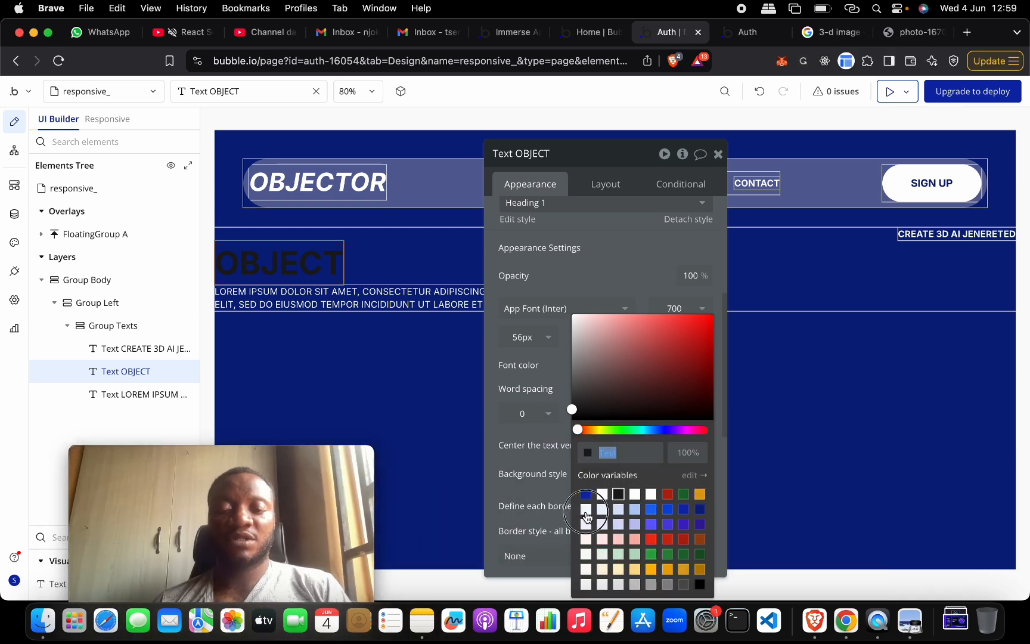
{"action": "left_click", "coordinate": [587, 508]}
{"action": "left_click", "coordinate": [718, 154]}
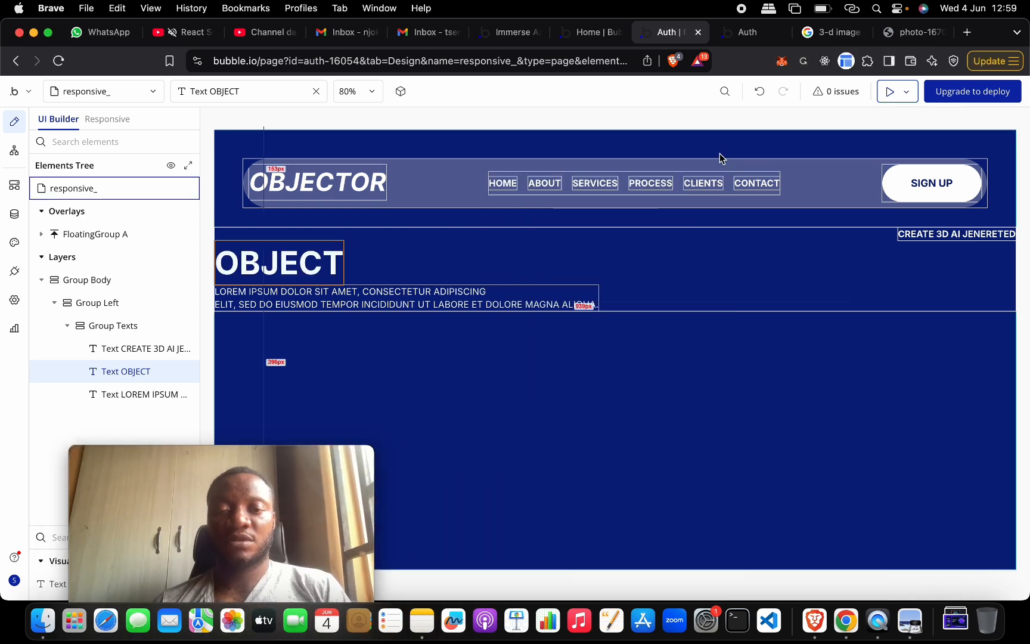
Step: Open the lorem ipsum text's properties, compare the layout with the reference design in Preview, and return to the Bubble editor
{"action": "double_click", "coordinate": [413, 298]}
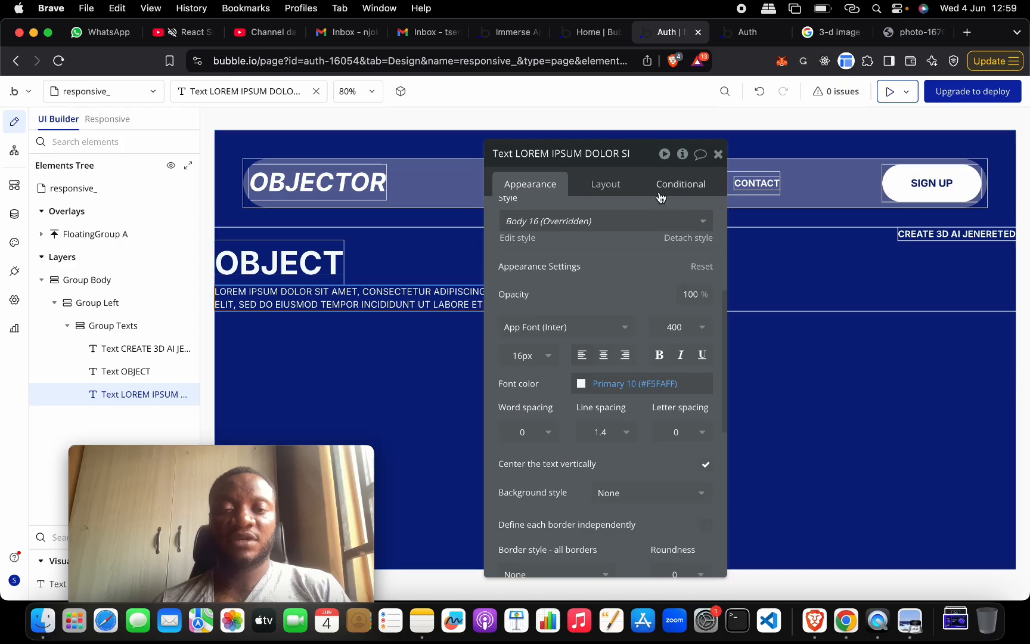
{"action": "left_click_drag", "start_coordinate": [635, 156], "coordinate": [881, 256]}
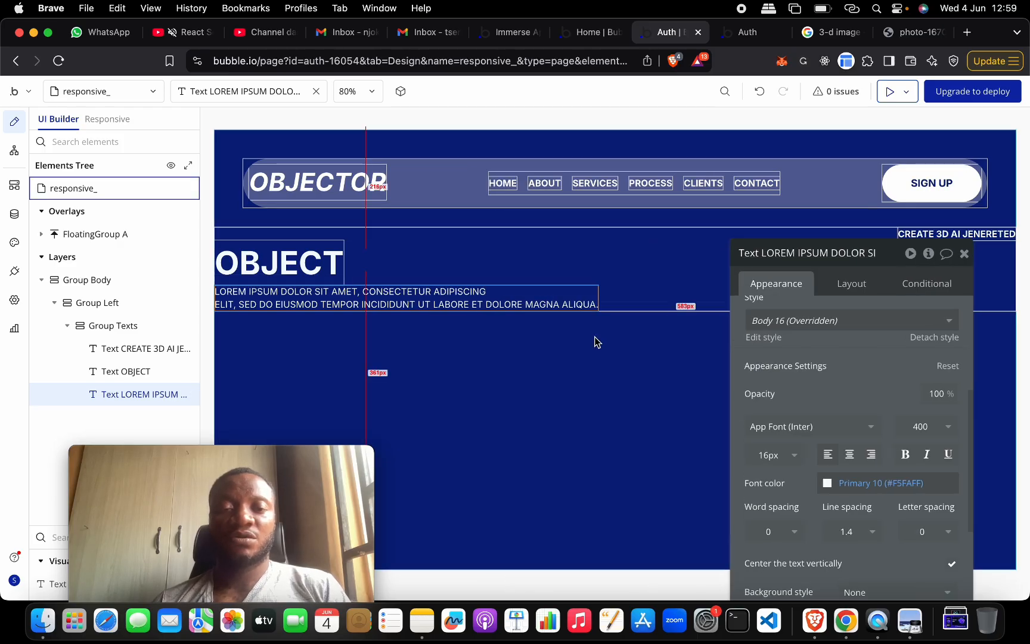
{"action": "key", "text": "ctrl+Up"}
{"action": "left_click", "coordinate": [604, 260]}
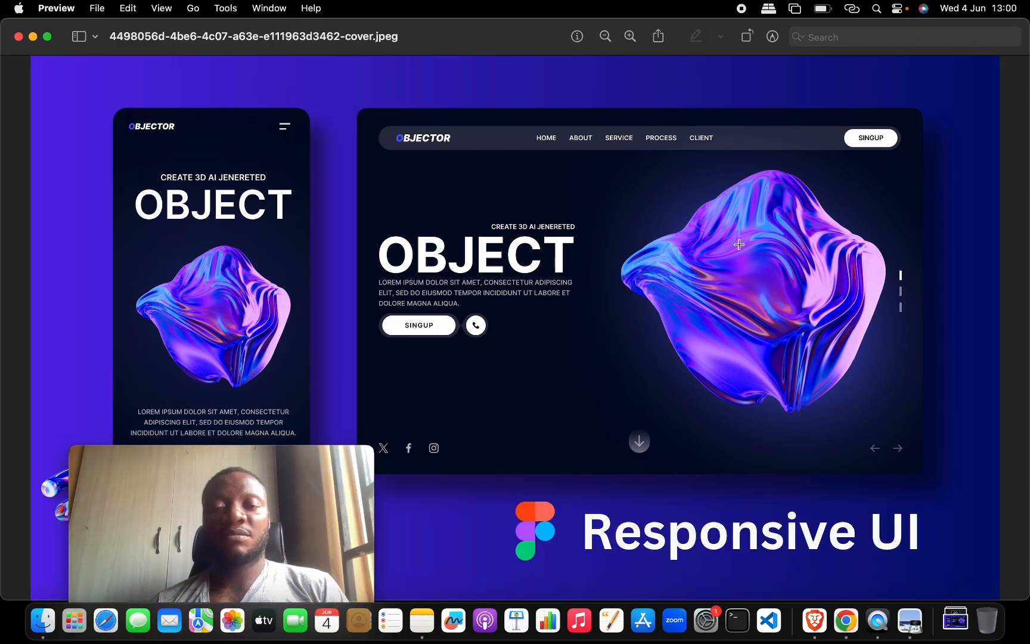
{"action": "key", "text": "ctrl+Up"}
{"action": "left_click", "coordinate": [692, 312]}
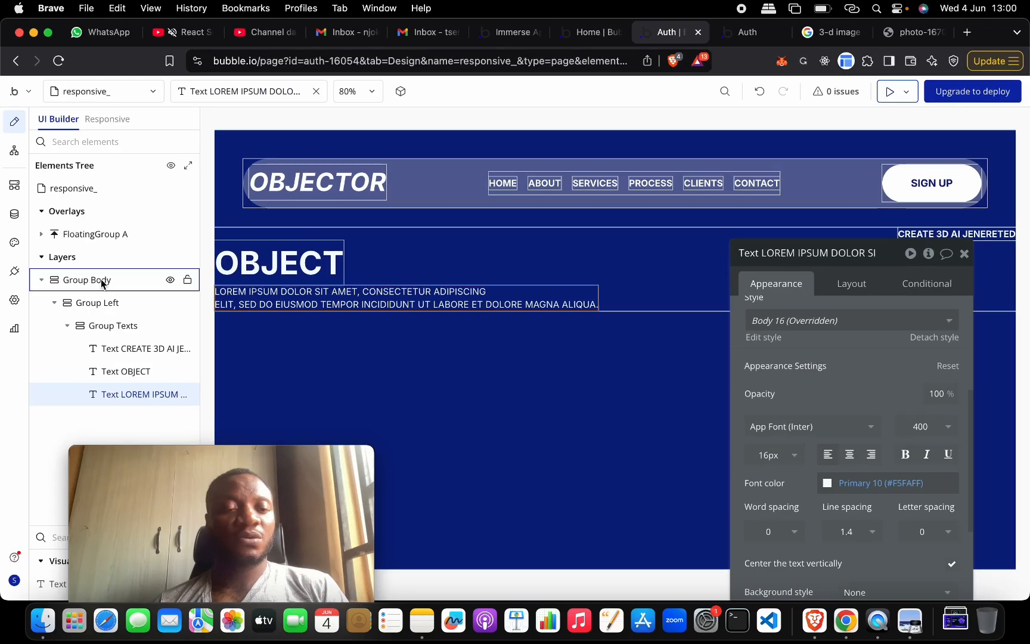
Step: Collapse Group Left, find the Group container among the assets and add a new group below Group Body in the elements tree
{"action": "left_click", "coordinate": [58, 304]}
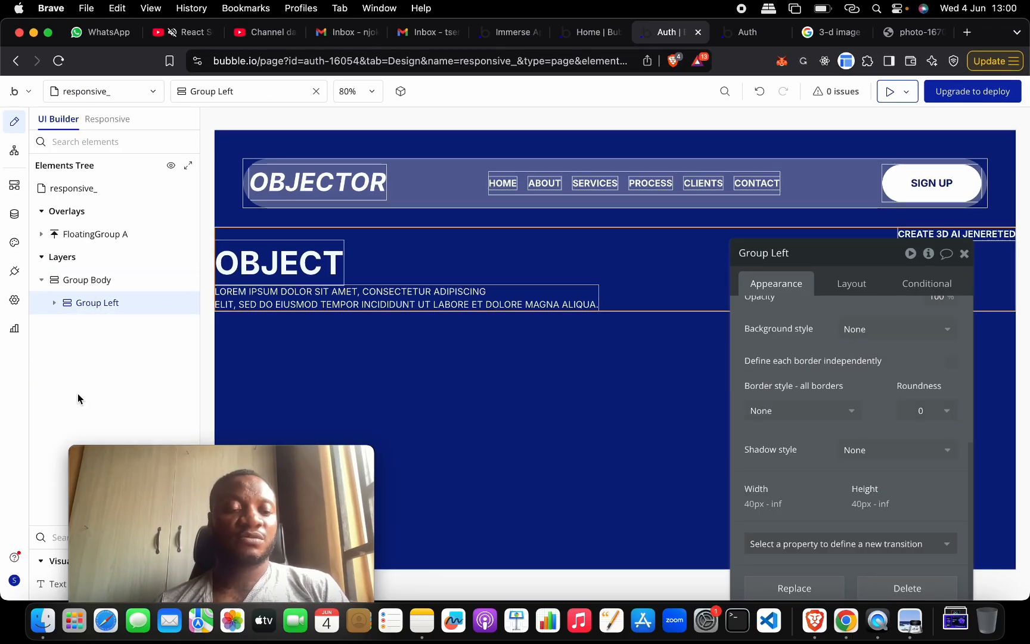
{"action": "left_click", "coordinate": [159, 459]}
{"action": "left_click_drag", "start_coordinate": [159, 459], "coordinate": [402, 453]}
{"action": "left_click", "coordinate": [122, 537]}
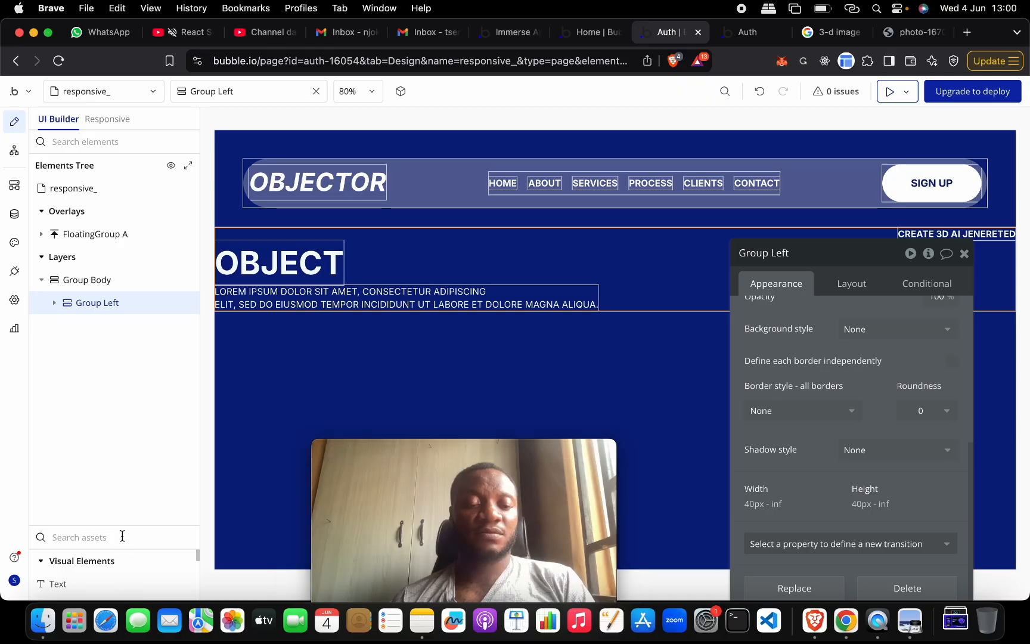
{"action": "type", "text": "group"}
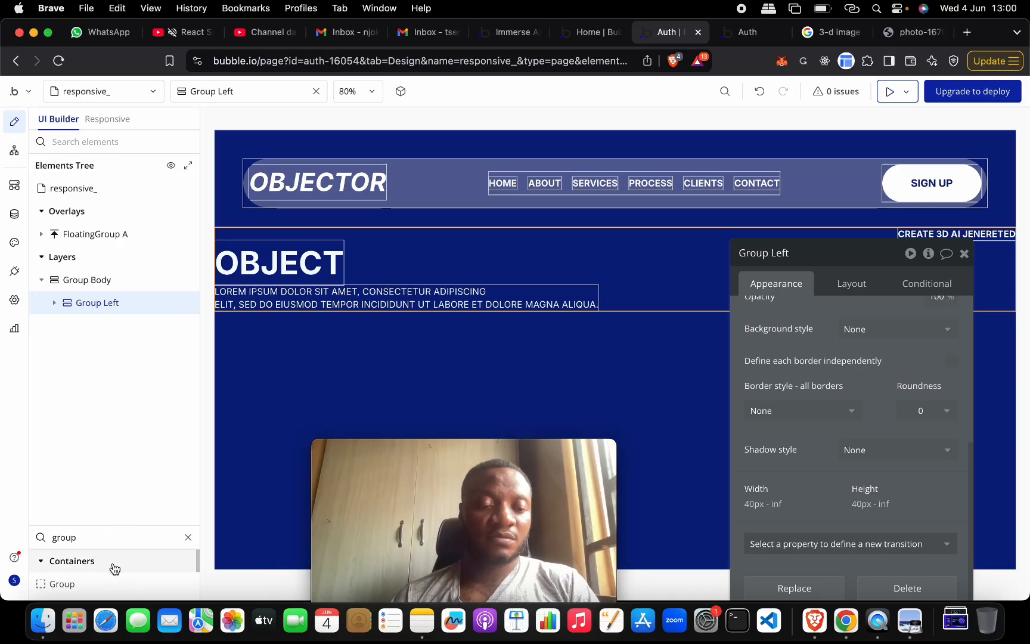
{"action": "left_click_drag", "start_coordinate": [111, 584], "coordinate": [131, 361]}
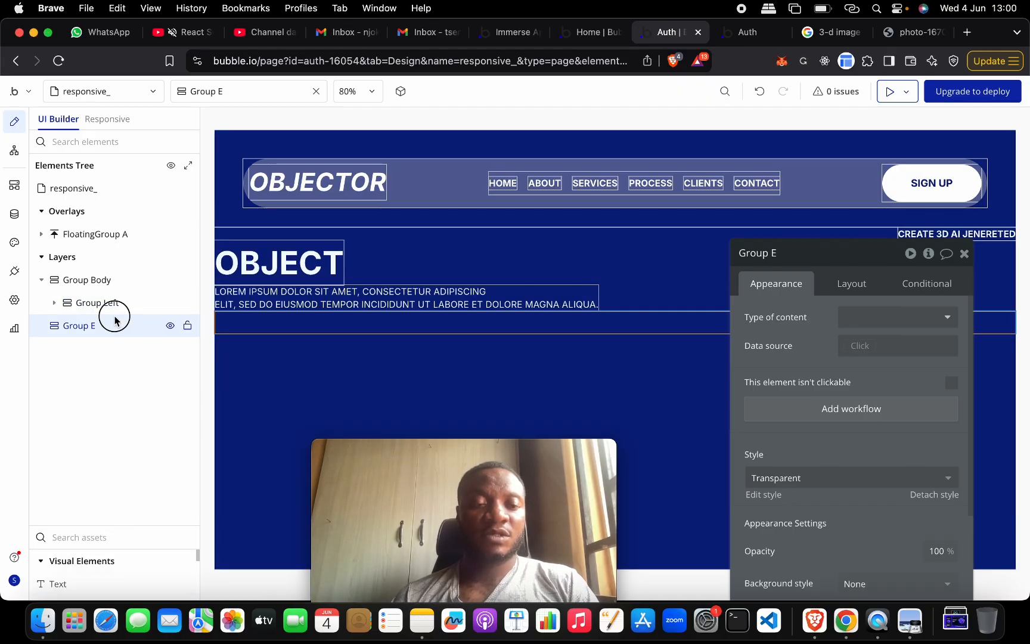
Step: Rename the new group below Group Body as "Group Right"
{"action": "double_click", "coordinate": [114, 324]}
{"action": "key", "text": "BackSpace"}
{"action": "key", "text": "BackSpace"}
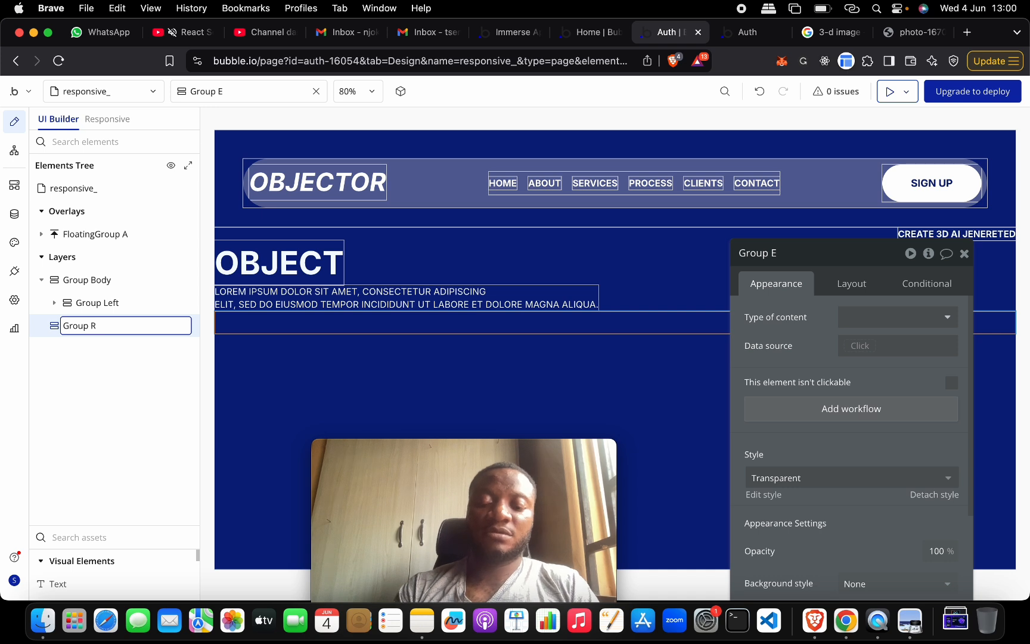
{"action": "type", "text": "Right"}
{"action": "key", "text": "Return"}
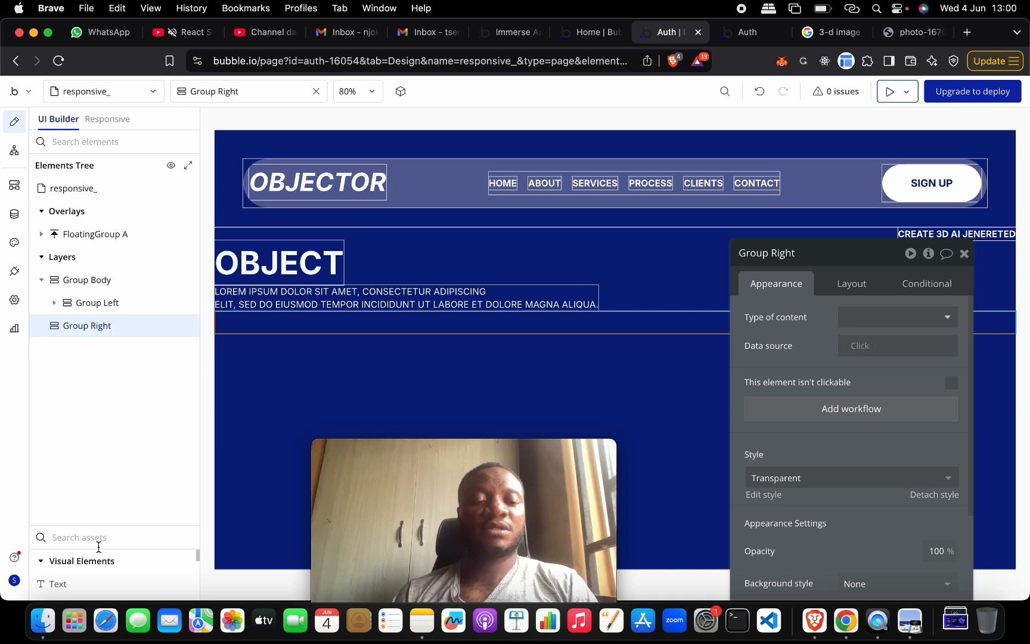
Step: Find the Image element among the assets and place it inside Group Right
{"action": "type", "text": "image"}
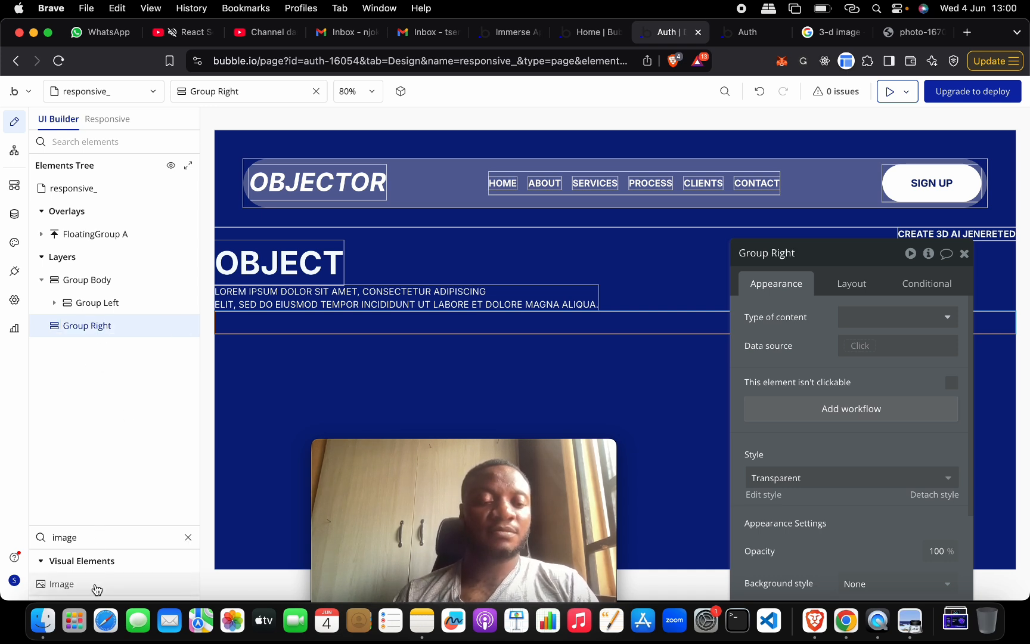
{"action": "left_click_drag", "start_coordinate": [92, 584], "coordinate": [97, 327]}
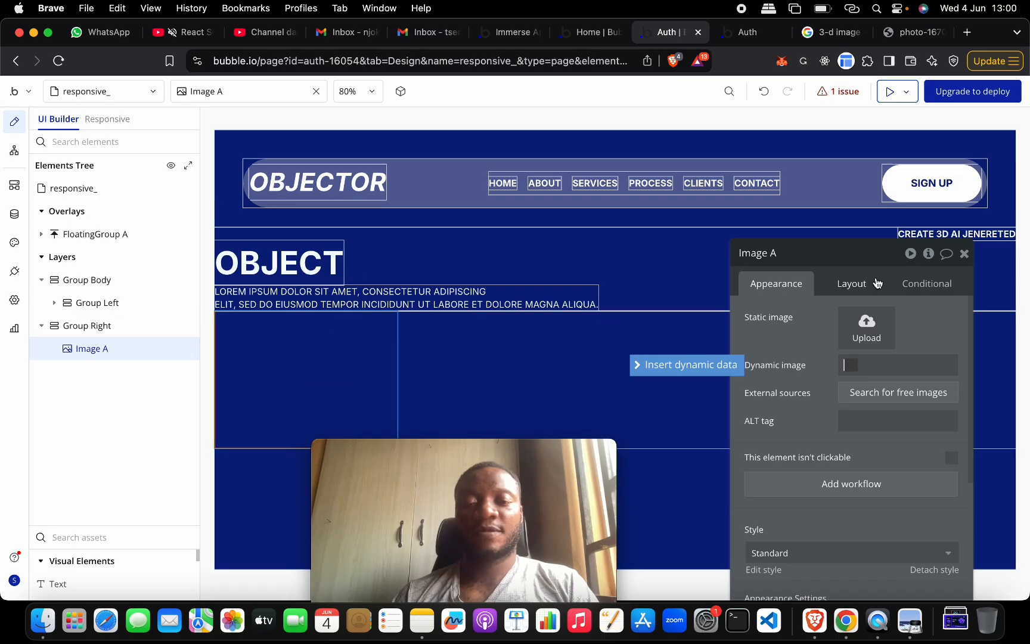
{"action": "left_click_drag", "start_coordinate": [872, 256], "coordinate": [871, 322]}
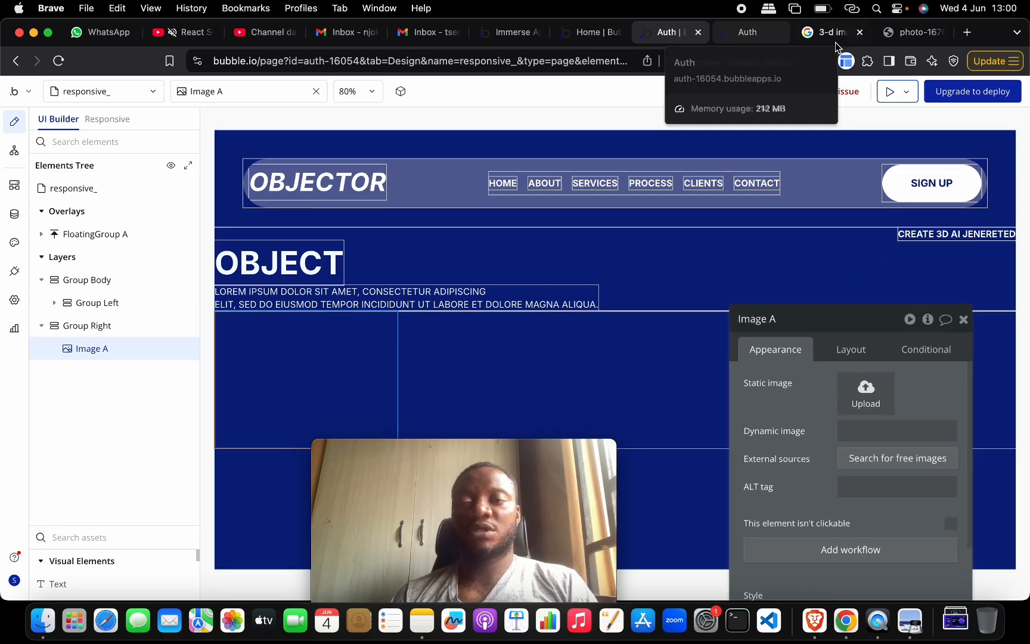
Step: Copy the address of the Unsplash photo open in the browser and use it as the image's dynamic source
{"action": "left_click", "coordinate": [894, 39]}
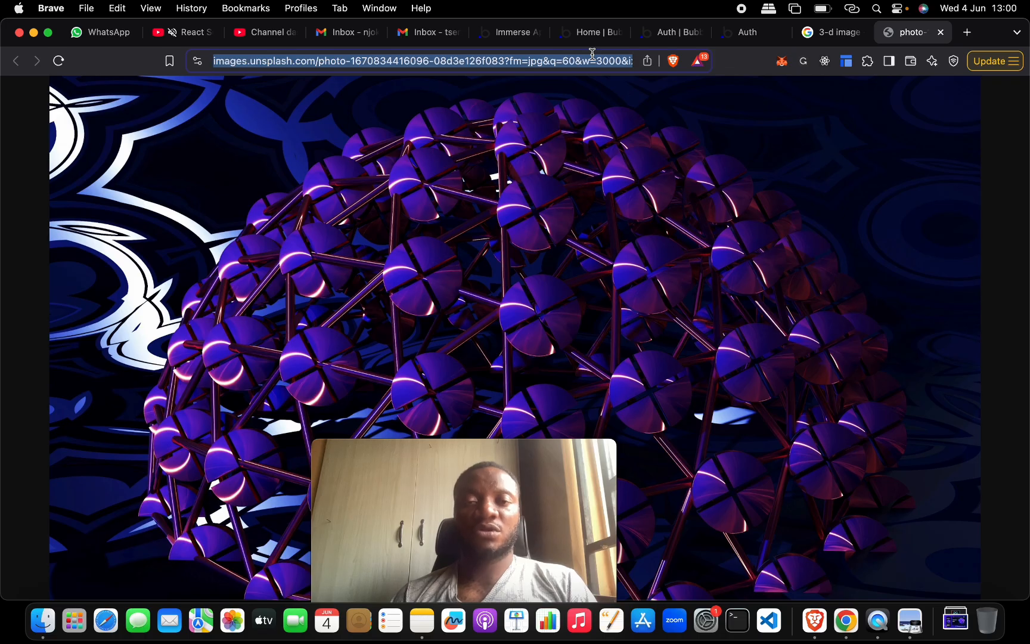
{"action": "left_click", "coordinate": [663, 32]}
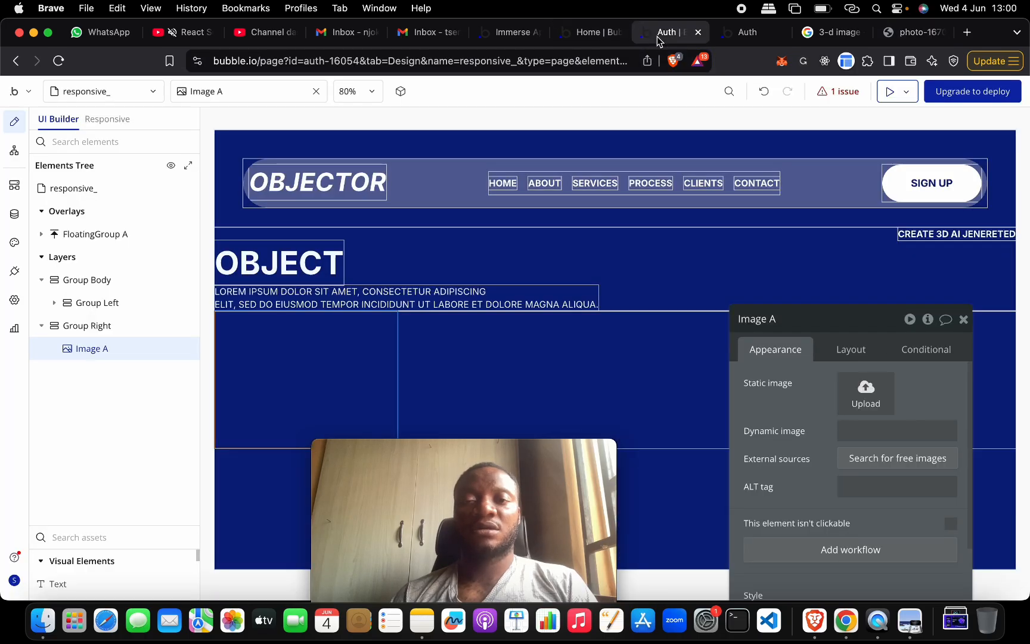
{"action": "left_click", "coordinate": [866, 432]}
{"action": "key", "text": "super+v"}
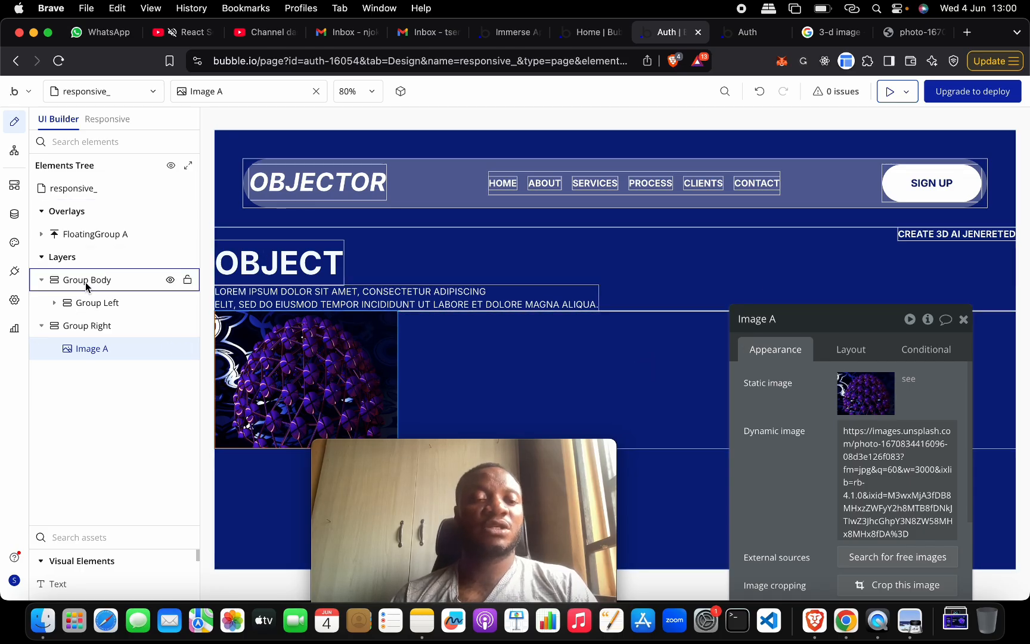
Step: Nest Group Right inside Group Body below Group Left, undoing the stray move of Group Texts out of Group Left
{"action": "left_click", "coordinate": [75, 326]}
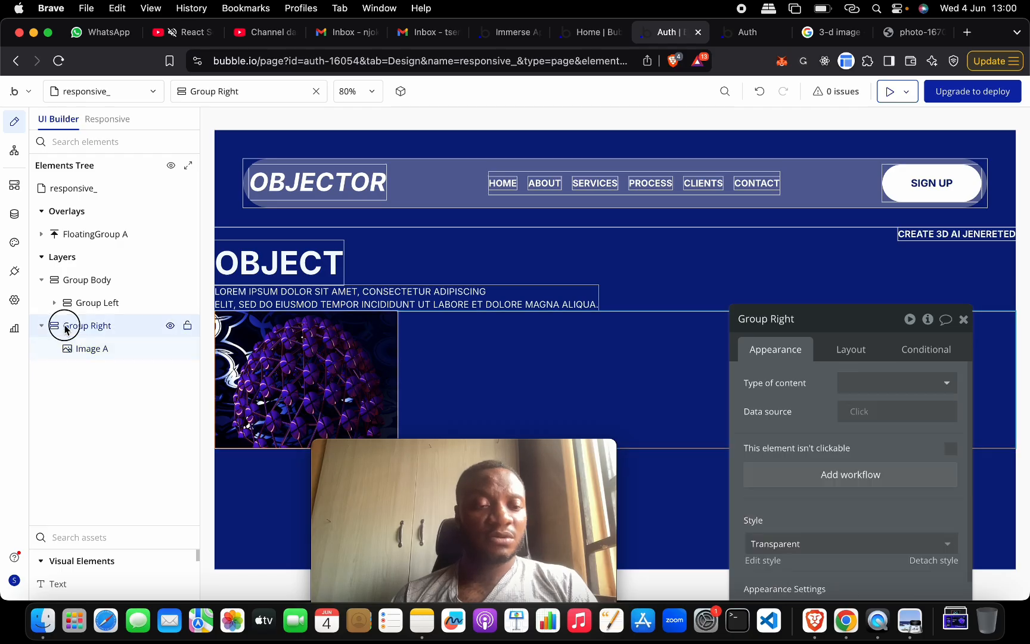
{"action": "left_click", "coordinate": [54, 303]}
{"action": "left_click_drag", "start_coordinate": [101, 326], "coordinate": [77, 302]}
{"action": "left_click", "coordinate": [54, 303]}
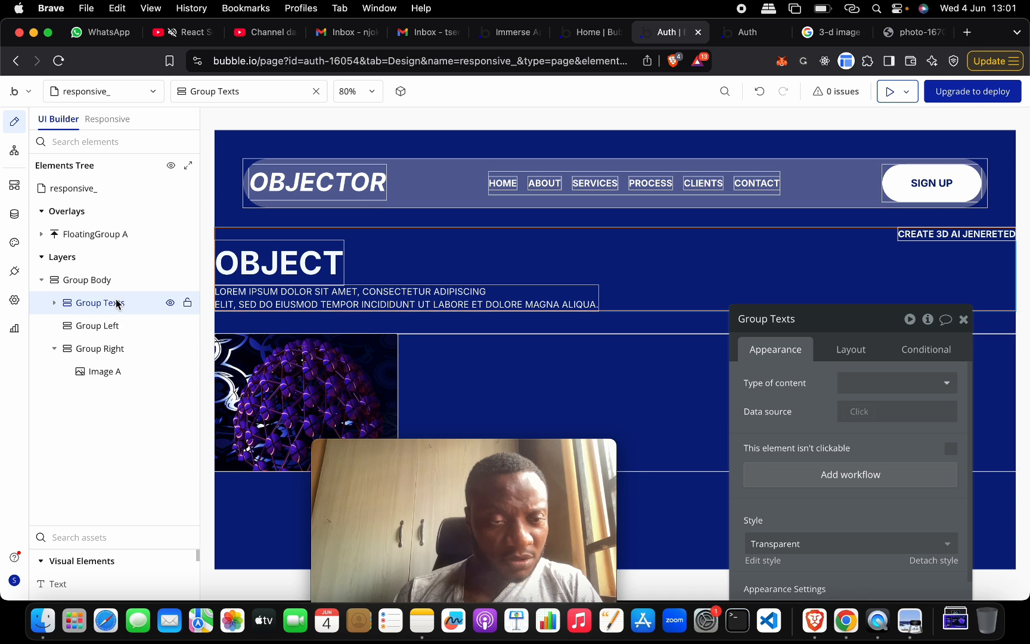
{"action": "left_click", "coordinate": [757, 93]}
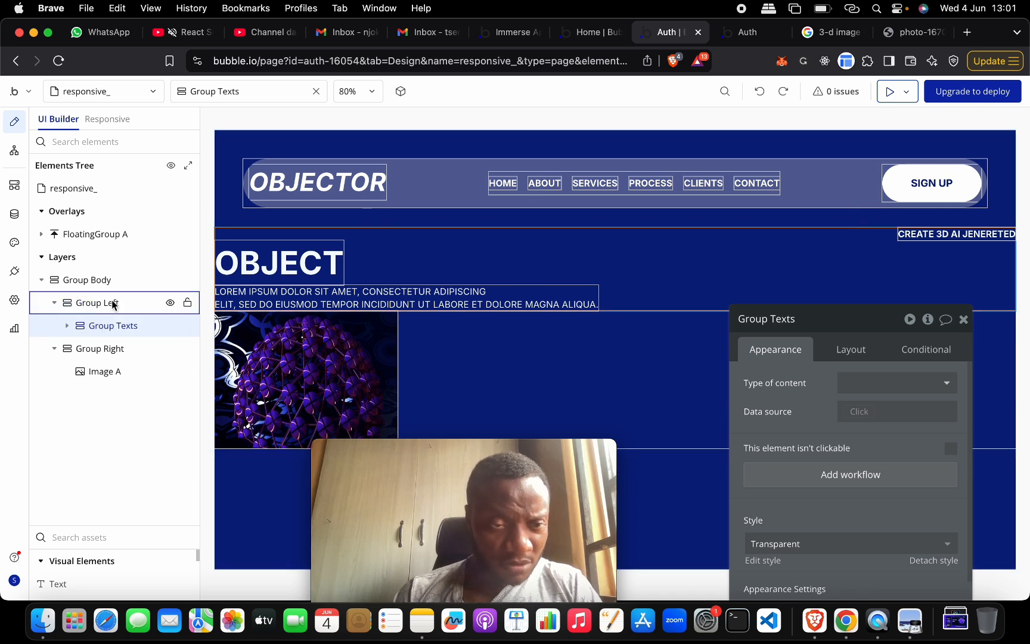
{"action": "left_click", "coordinate": [56, 304]}
{"action": "left_click", "coordinate": [55, 327]}
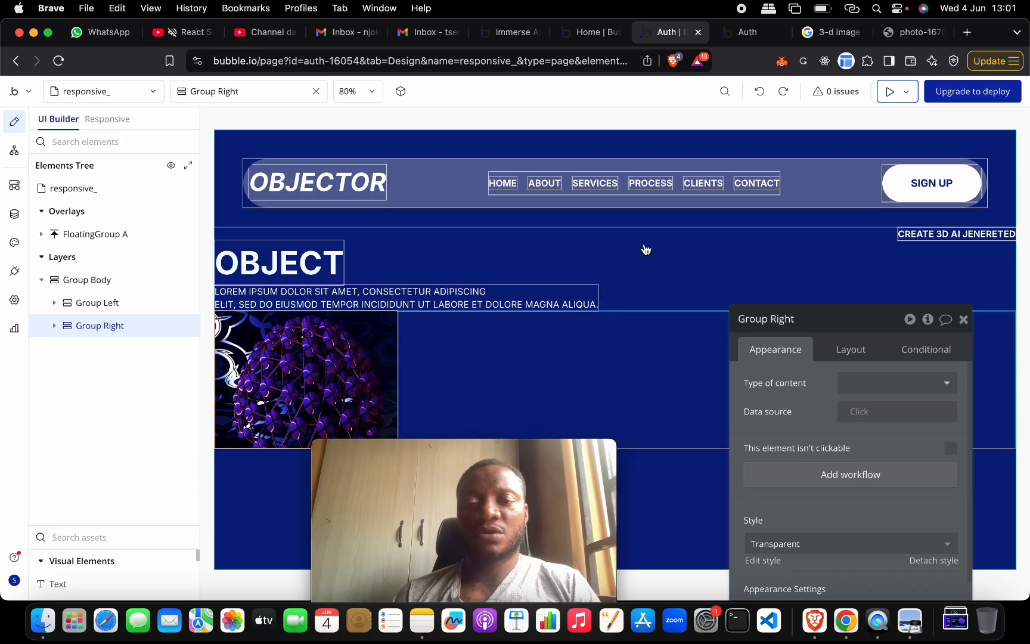
Step: Change Group Body's container layout to Row
{"action": "left_click", "coordinate": [119, 282]}
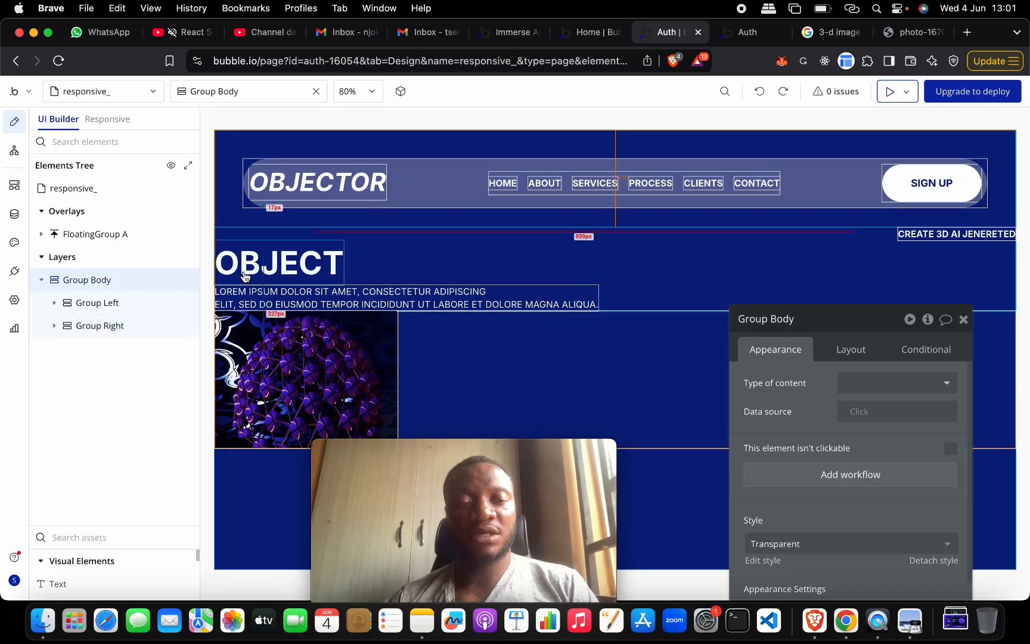
{"action": "left_click", "coordinate": [848, 349]}
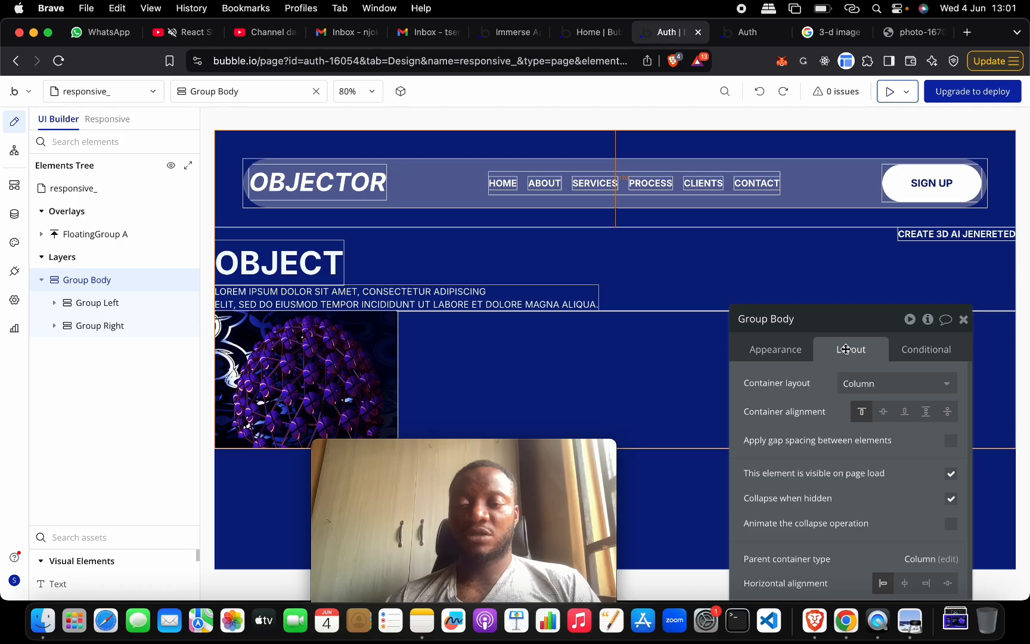
{"action": "left_click", "coordinate": [890, 385]}
{"action": "left_click", "coordinate": [886, 451]}
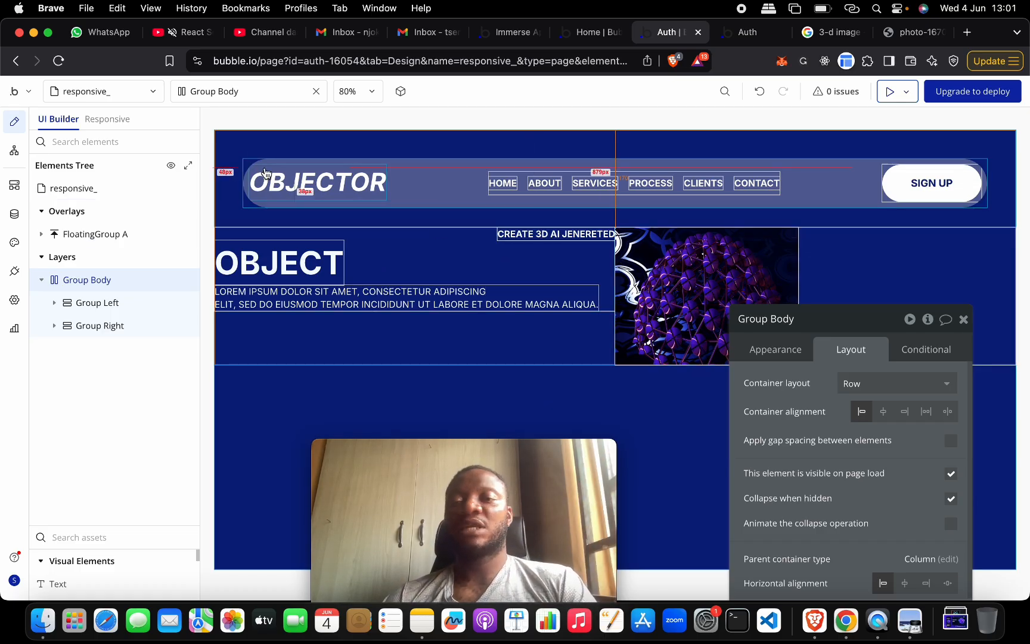
Step: Compare the row layout with the reference design in Preview and return to the Bubble editor
{"action": "key", "text": "ctrl+Up"}
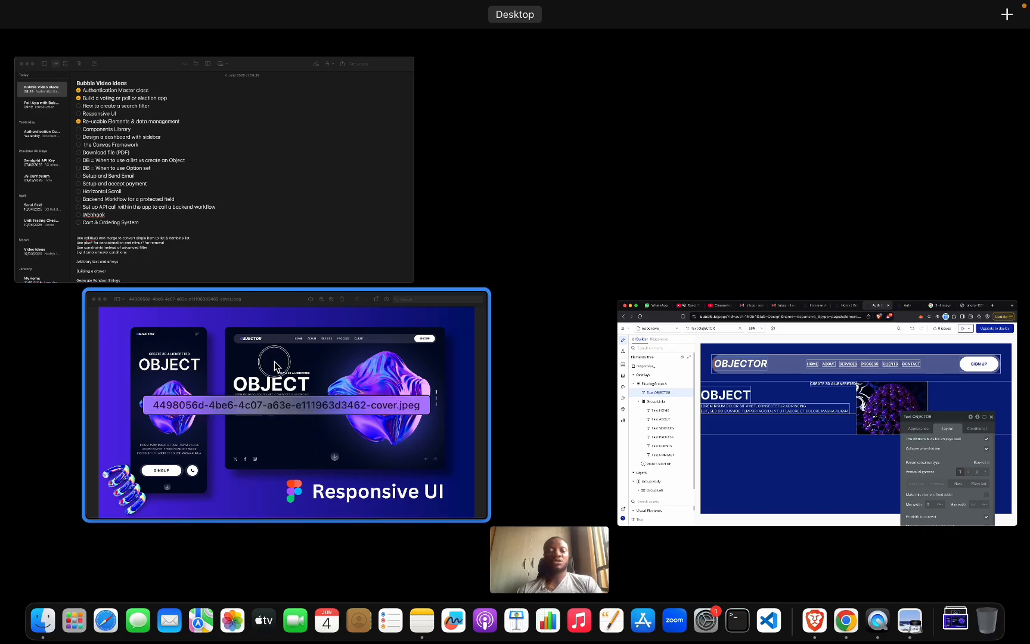
{"action": "left_click", "coordinate": [271, 364]}
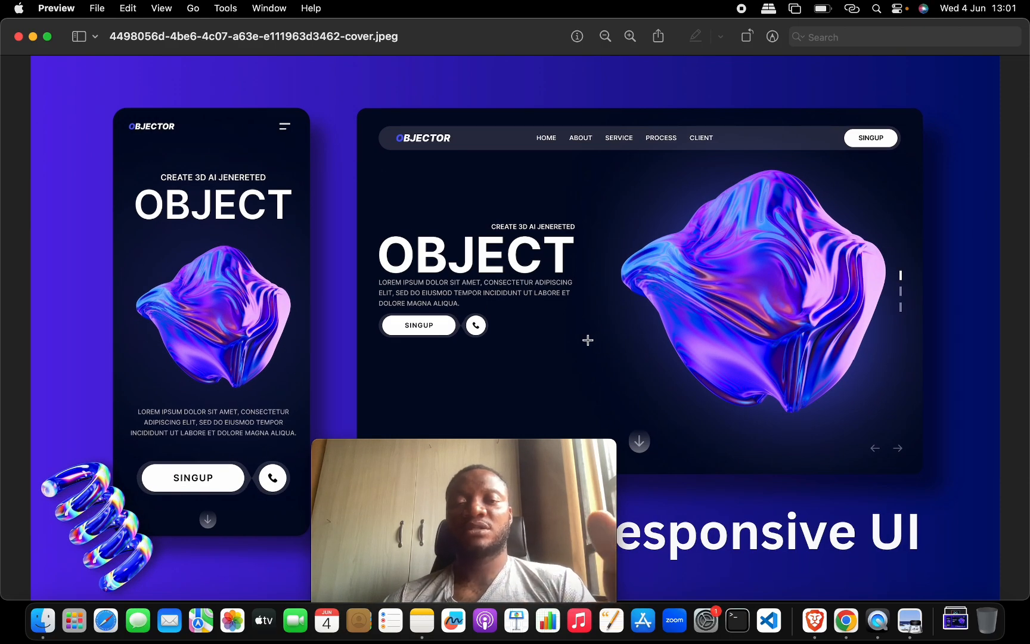
{"action": "key", "text": "ctrl+Up"}
{"action": "key", "text": "ctrl+Up"}
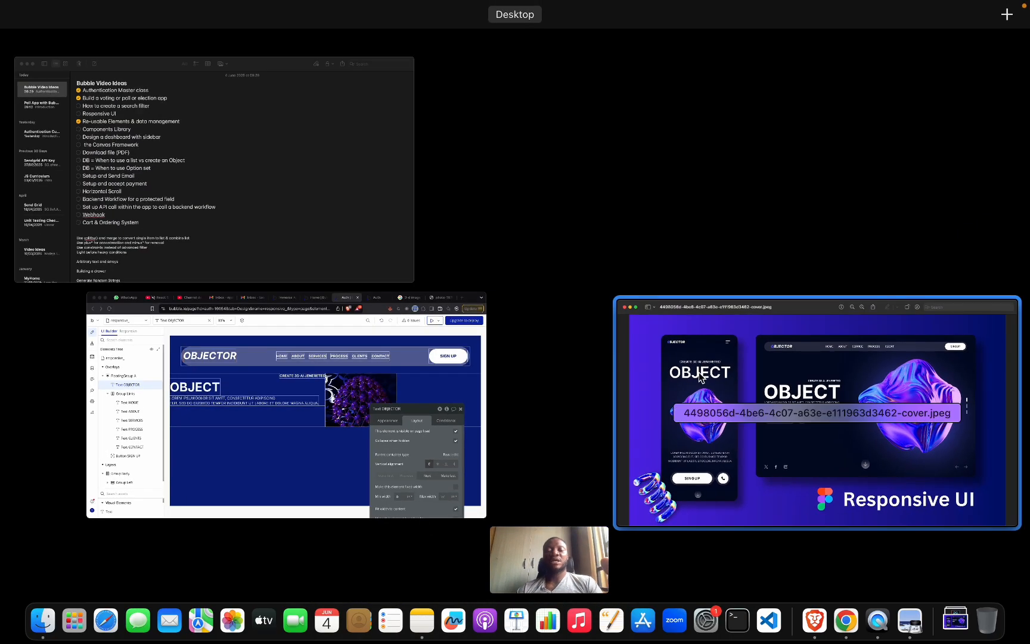
{"action": "left_click", "coordinate": [439, 408]}
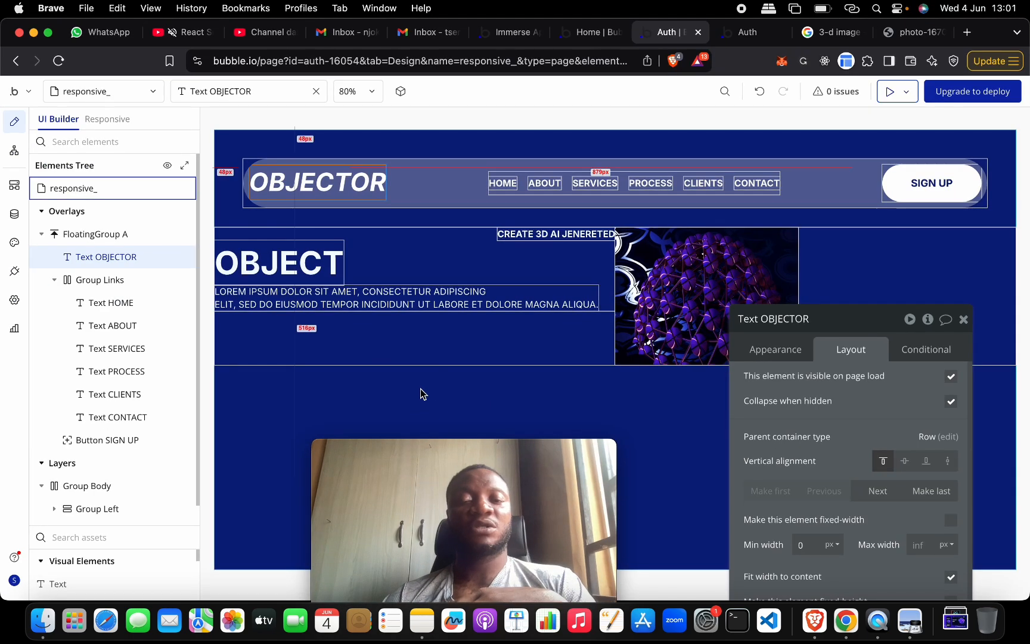
Step: Set Group Body's left and right padding to 50 px, matching the side margins of the floating header group
{"action": "left_click", "coordinate": [345, 352]}
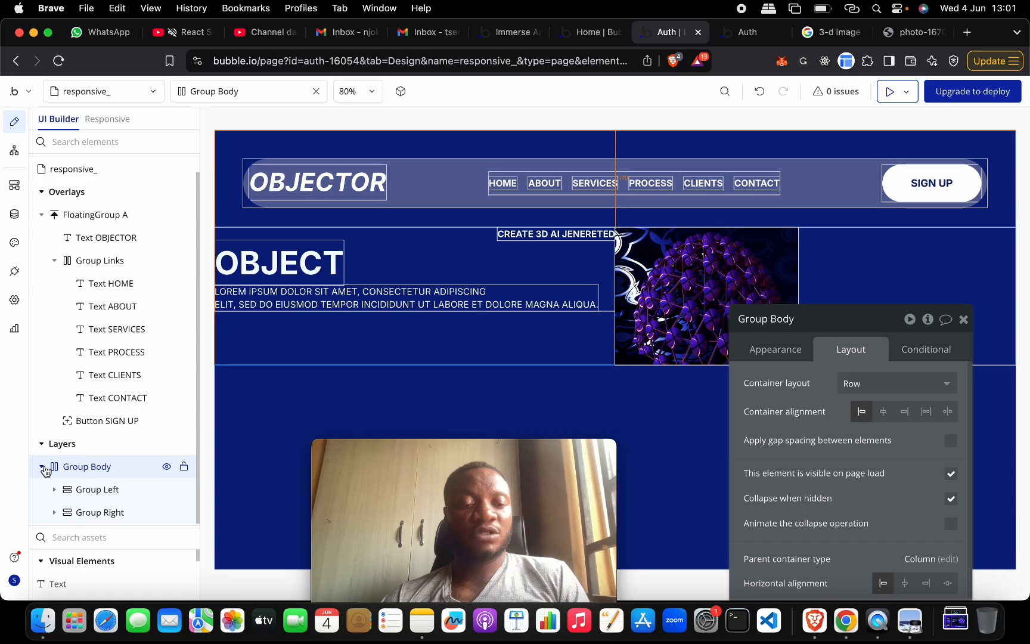
{"action": "left_click", "coordinate": [41, 466]}
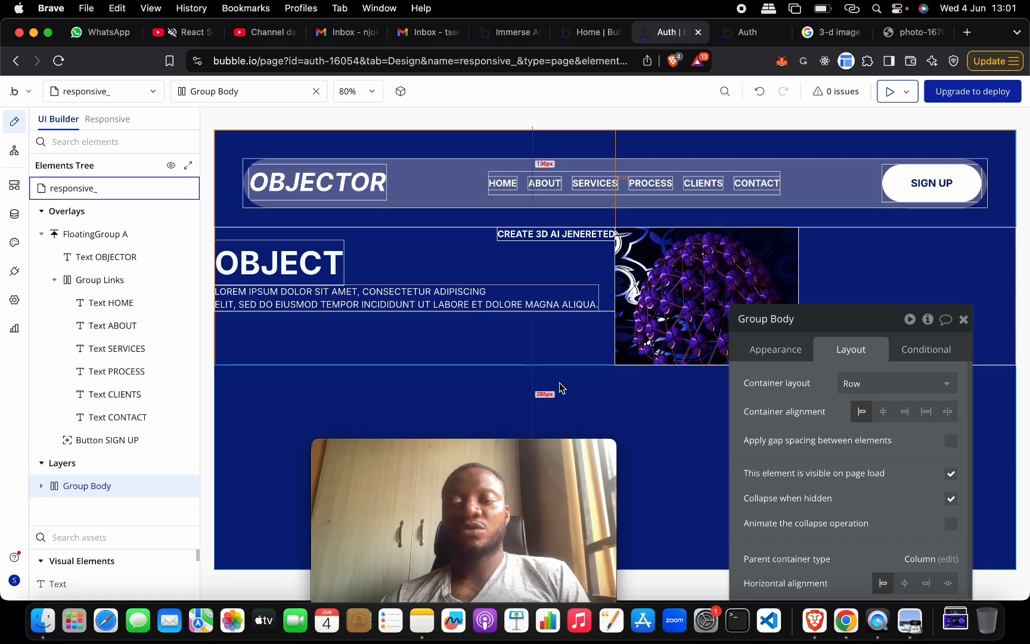
{"action": "left_click_drag", "start_coordinate": [833, 326], "coordinate": [800, 163]}
{"action": "scroll", "coordinate": [746, 537], "scroll_direction": "down", "scroll_amount": 5}
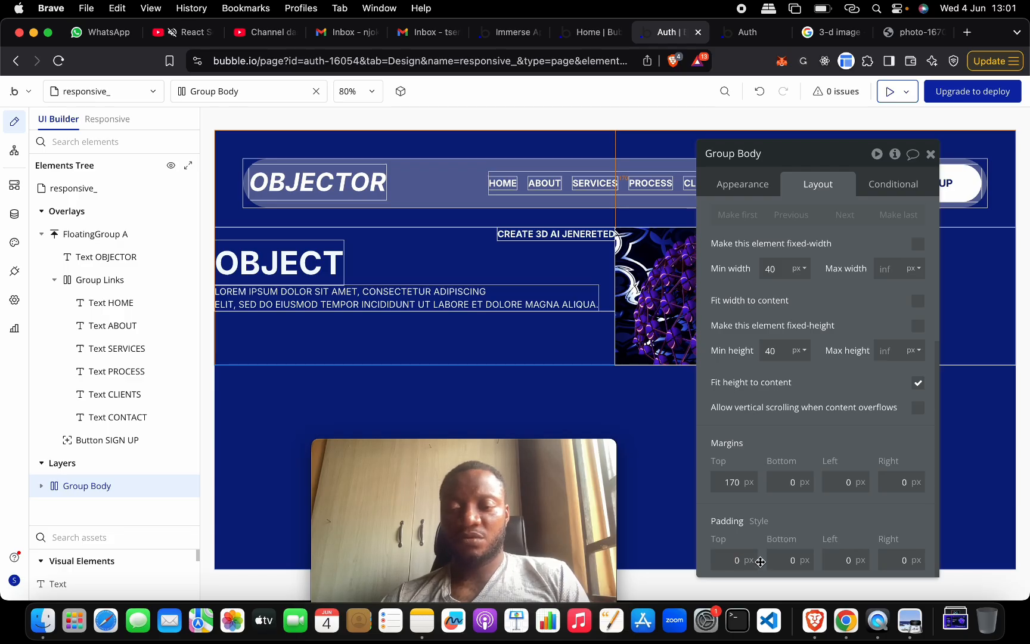
{"action": "left_click", "coordinate": [269, 204]}
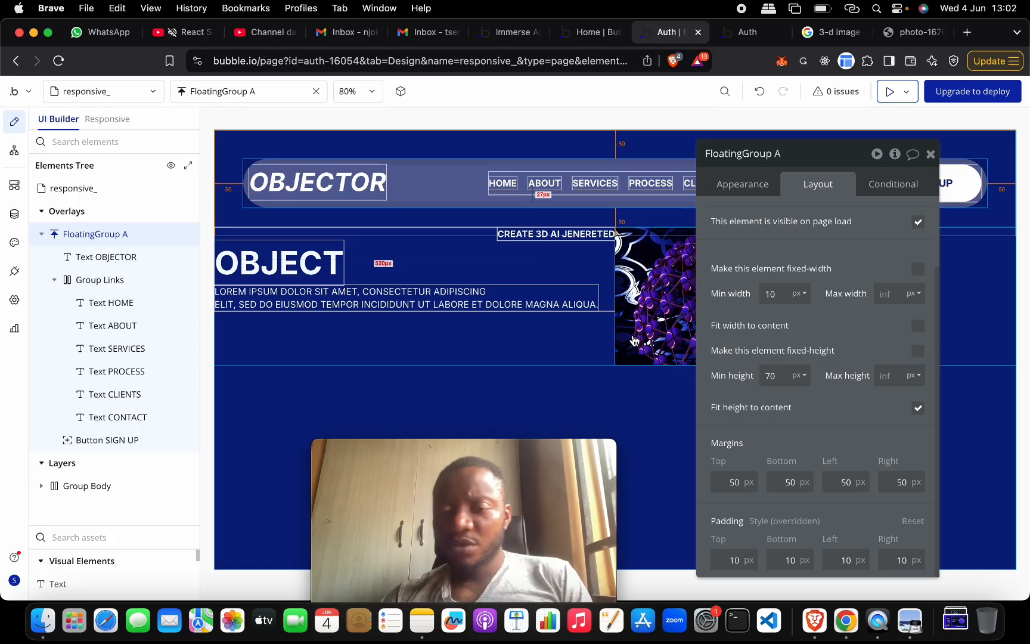
{"action": "left_click", "coordinate": [131, 482]}
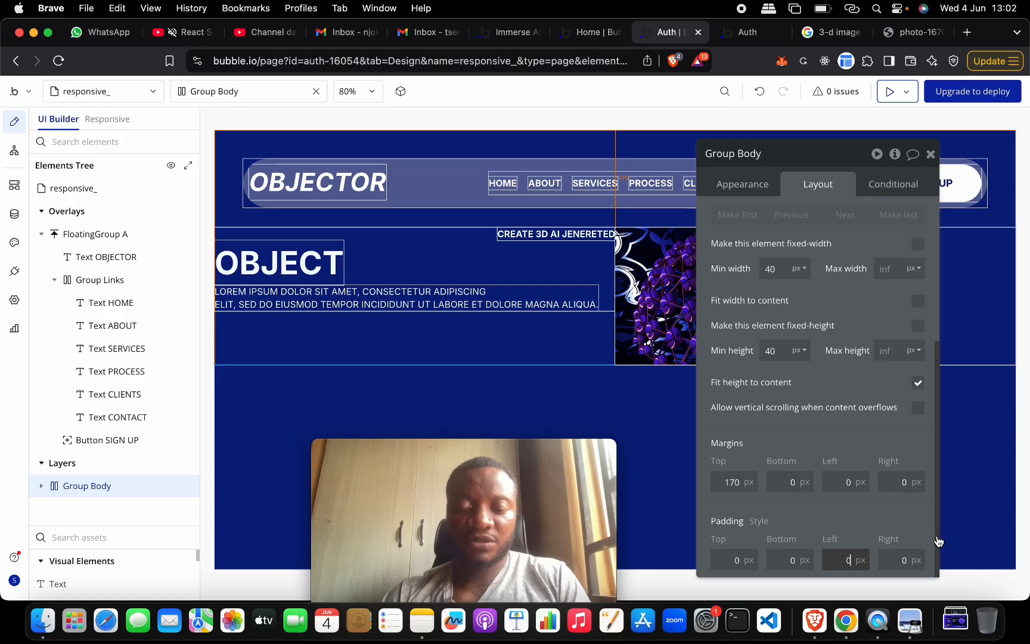
{"action": "type", "text": "50"}
{"action": "key", "text": "Tab"}
{"action": "type", "text": "50"}
{"action": "key", "text": "Return"}
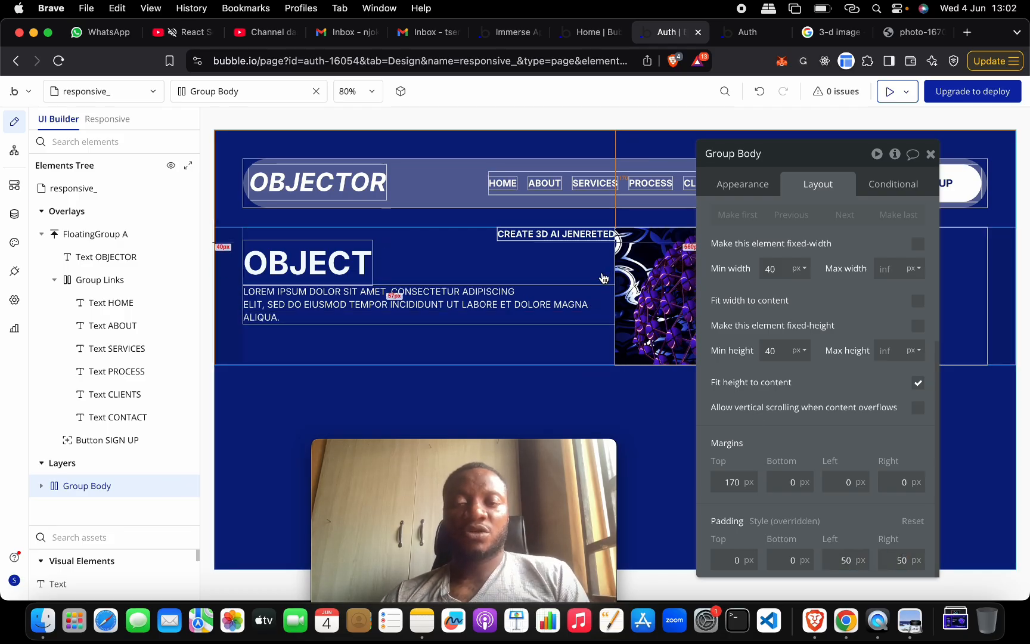
Step: Apply gap spacing between Group Body's elements with a 20 px row gap and a 50 px column gap
{"action": "scroll", "coordinate": [816, 299], "scroll_direction": "up", "scroll_amount": 5}
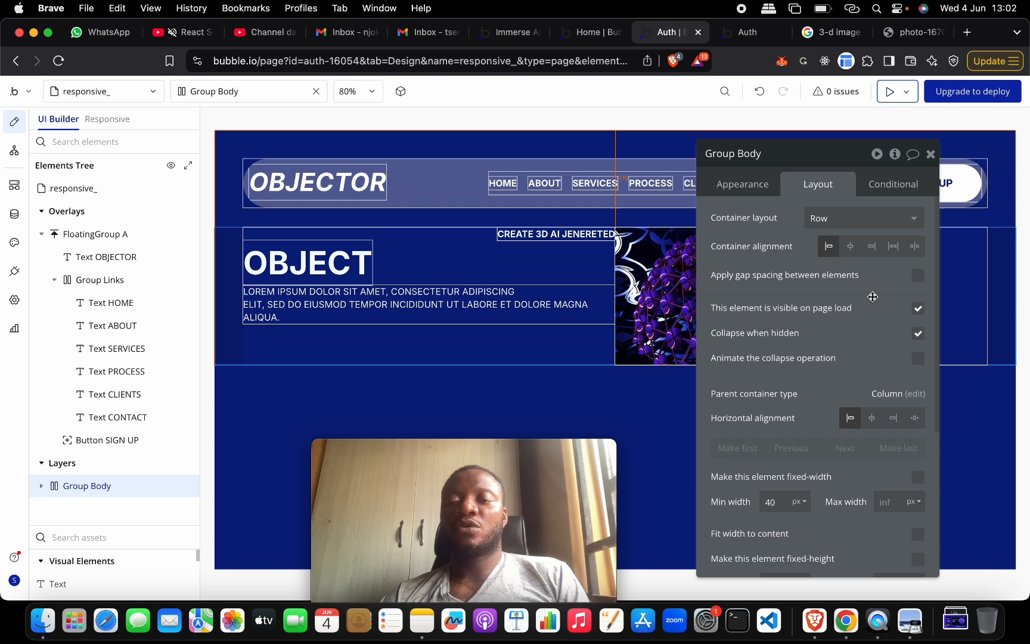
{"action": "left_click", "coordinate": [919, 275]}
{"action": "left_click", "coordinate": [912, 300]}
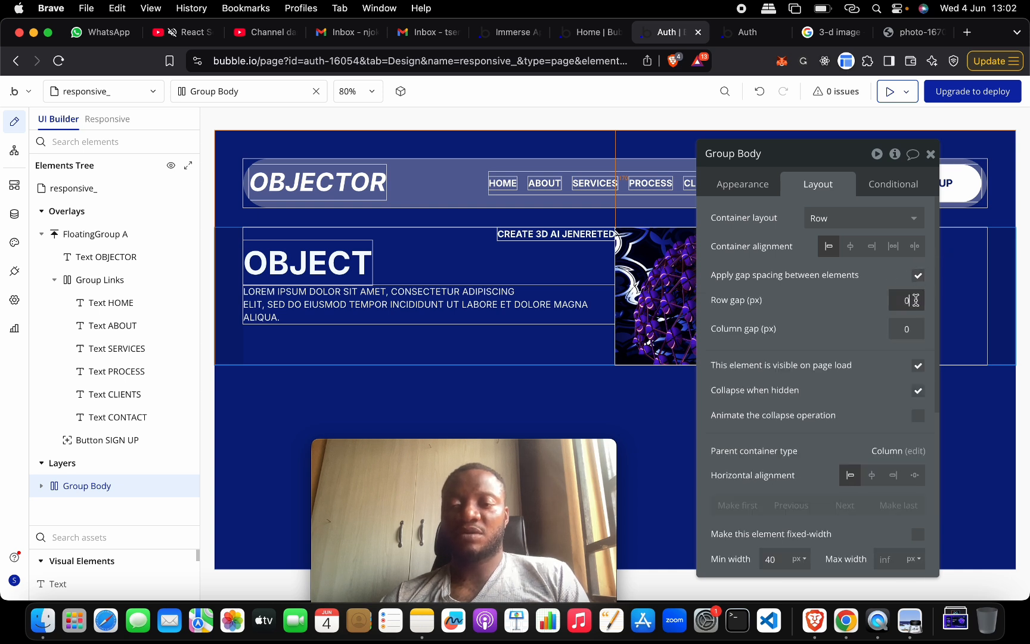
{"action": "key", "text": "BackSpace"}
{"action": "type", "text": "20"}
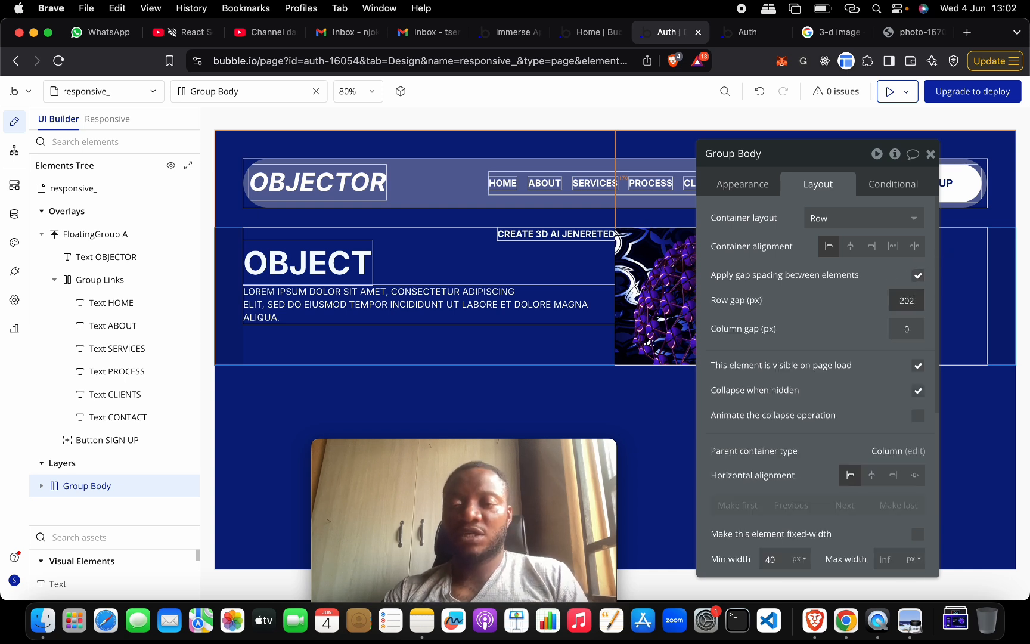
{"action": "key", "text": "Tab"}
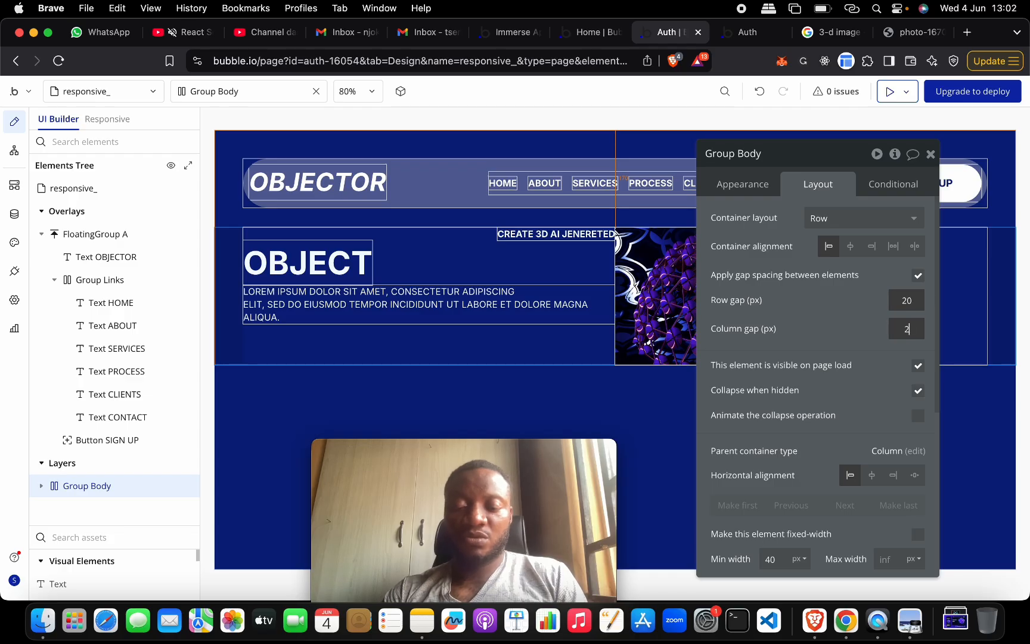
{"action": "type", "text": "20"}
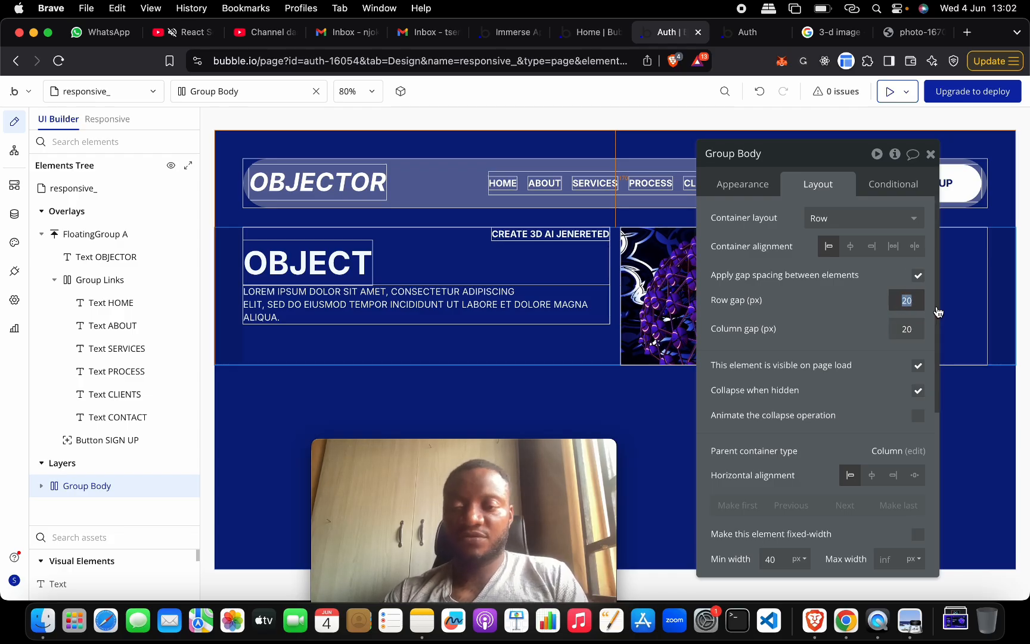
{"action": "left_click", "coordinate": [907, 328]}
{"action": "type", "text": "50"}
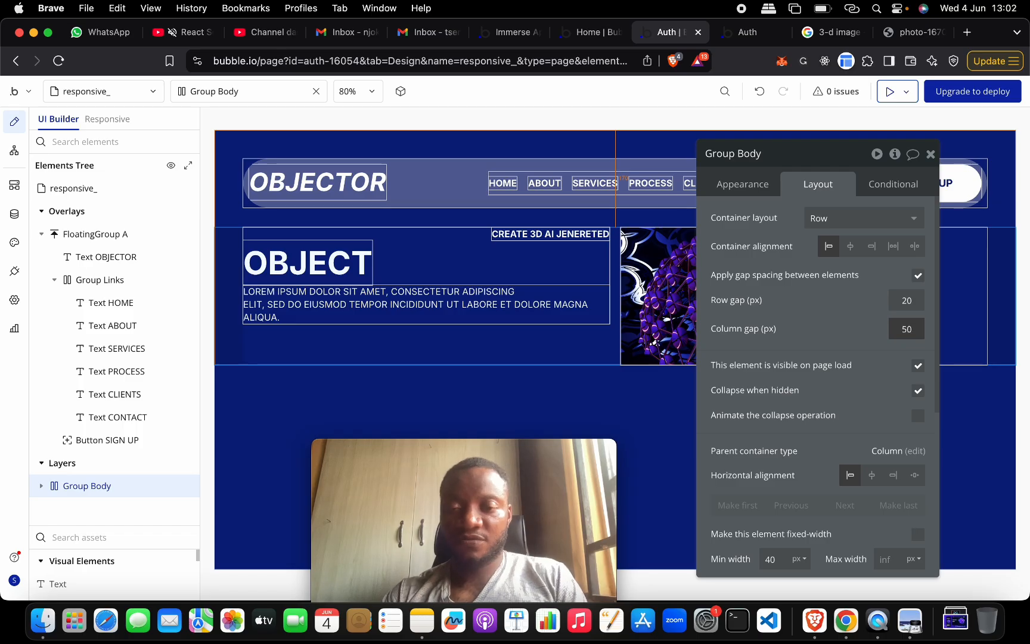
{"action": "left_click_drag", "start_coordinate": [838, 154], "coordinate": [851, 338]}
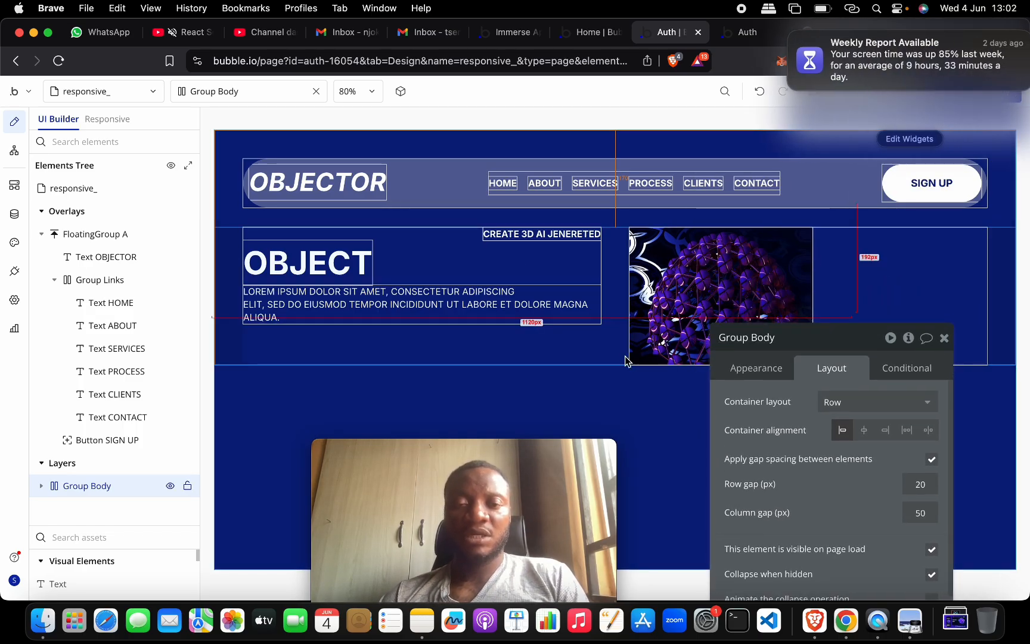
Step: Set Group Body's top and bottom padding to 50 px
{"action": "left_click", "coordinate": [75, 188]}
{"action": "key", "text": "ctrl+Up"}
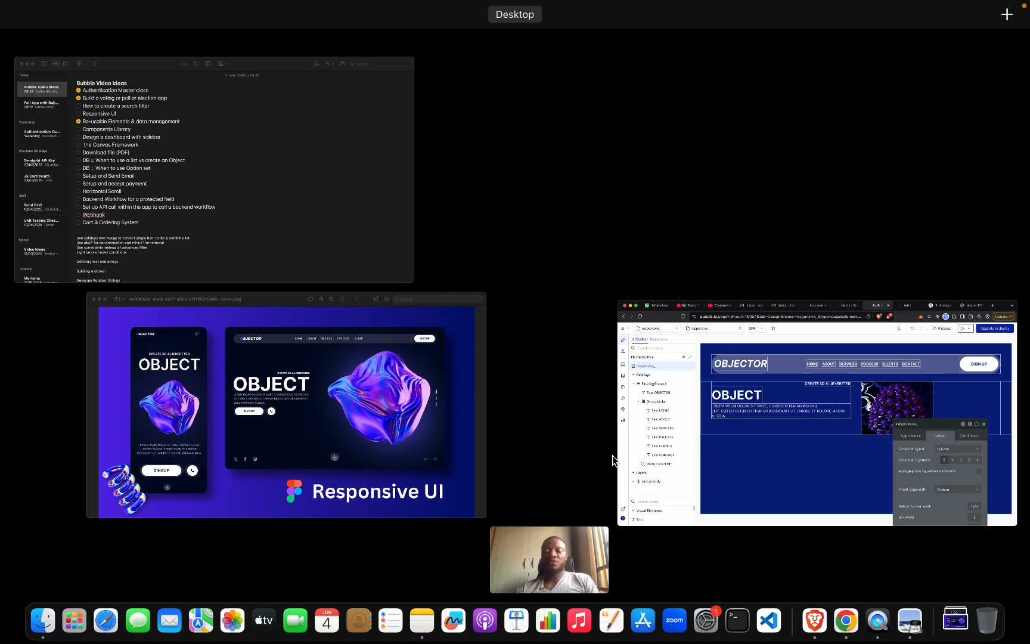
{"action": "left_click", "coordinate": [789, 427]}
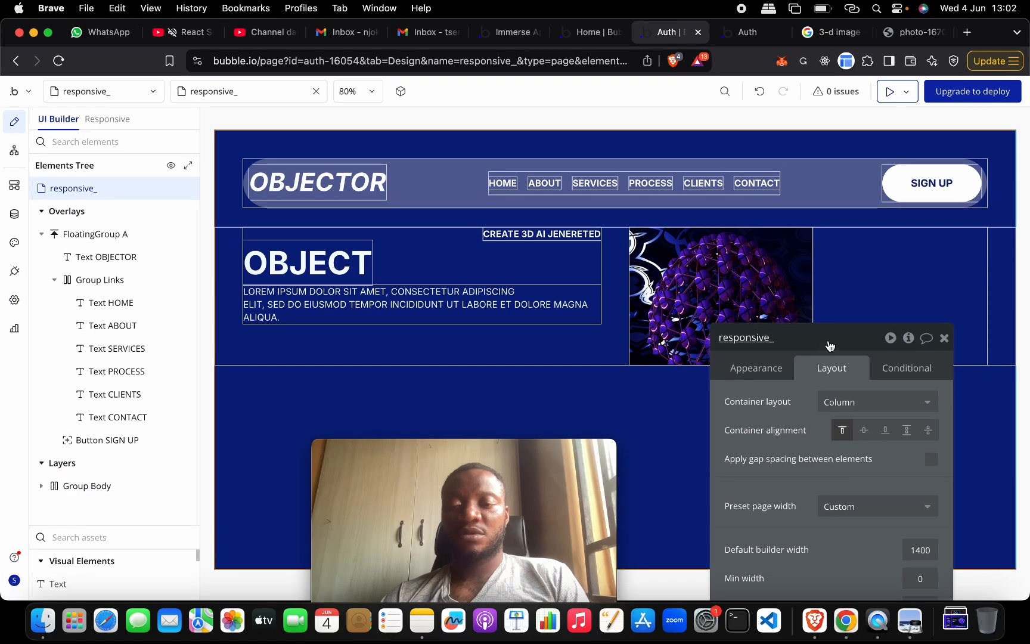
{"action": "left_click_drag", "start_coordinate": [832, 345], "coordinate": [785, 153]}
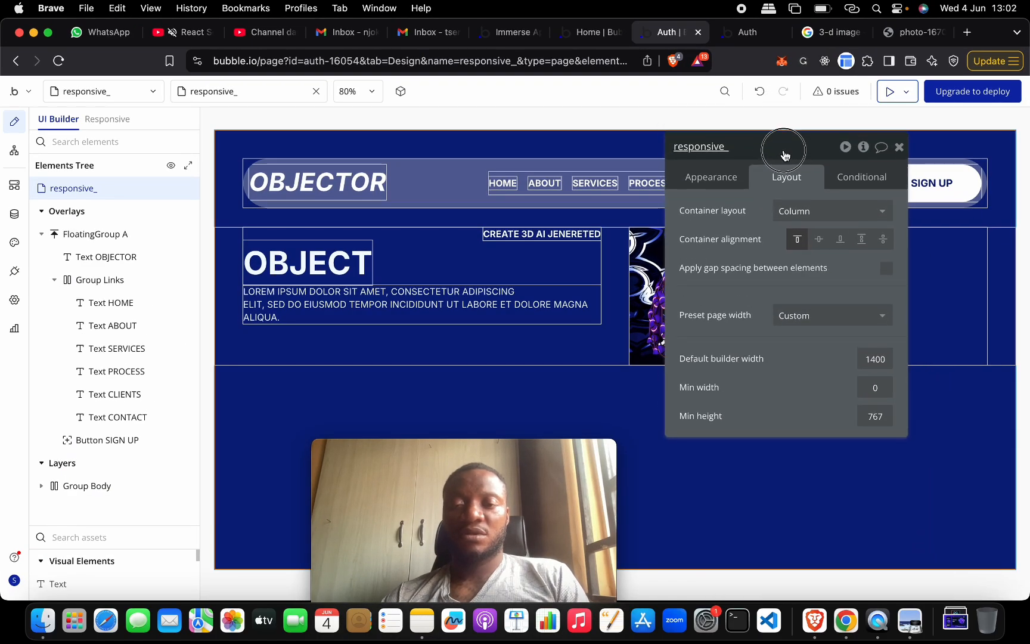
{"action": "left_click", "coordinate": [626, 345]}
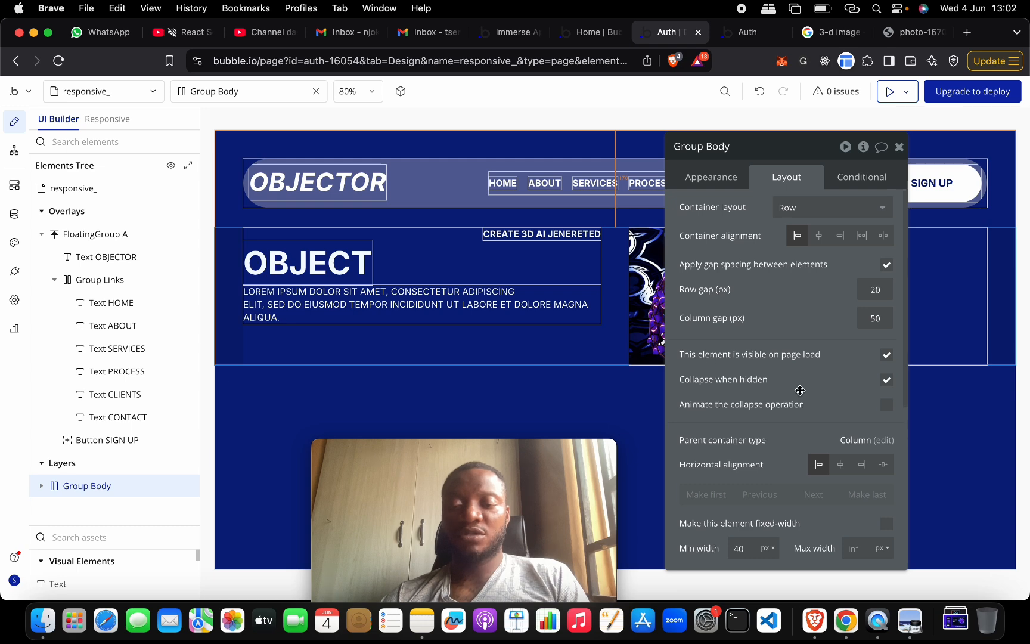
{"action": "scroll", "coordinate": [800, 391], "scroll_direction": "down", "scroll_amount": 5}
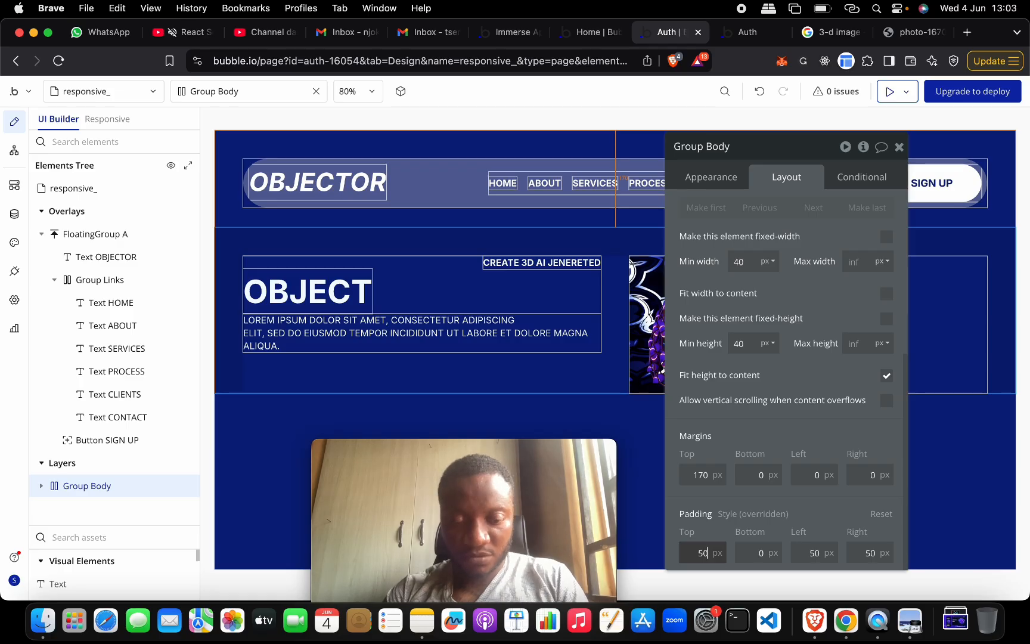
{"action": "key", "text": "Tab"}
{"action": "type", "text": "50"}
{"action": "key", "text": "Return"}
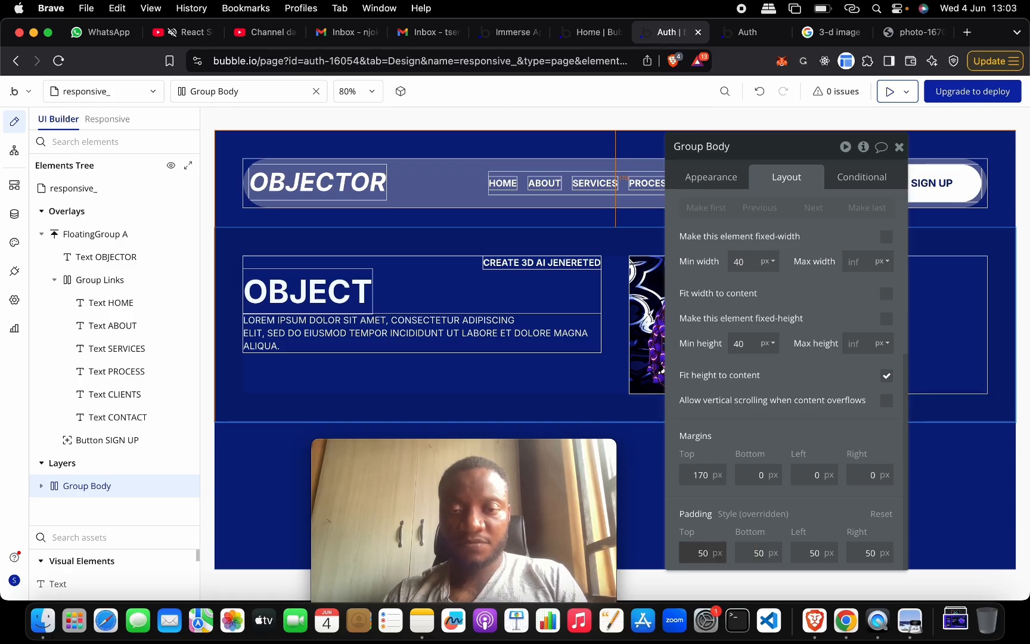
{"action": "left_click", "coordinate": [899, 146]}
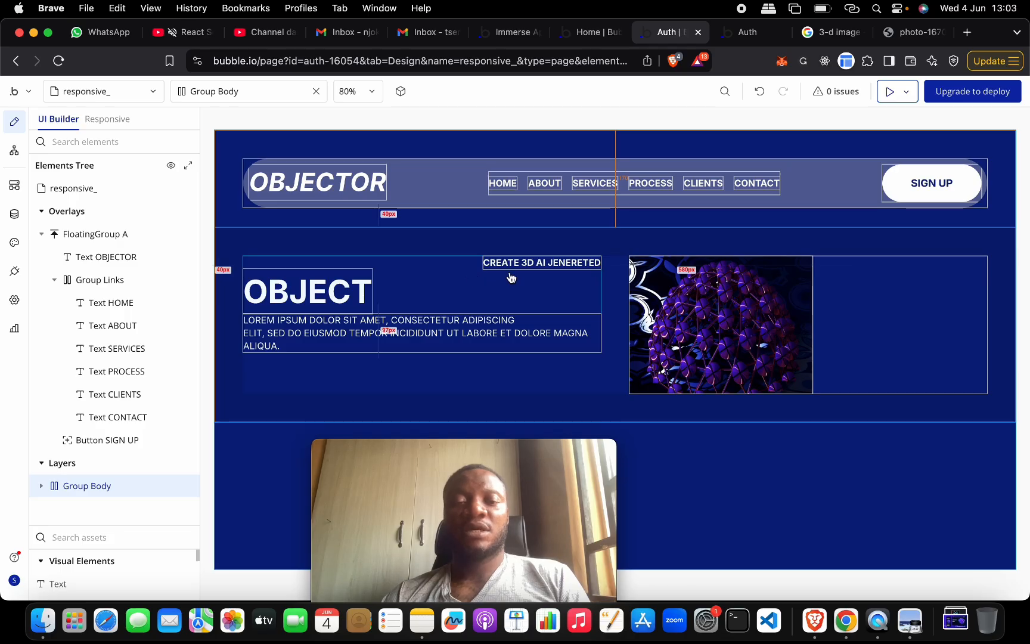
Step: Compare the hero section with the reference design in Preview, and in Bubble switch the OBJECT heading's style to None (Custom)
{"action": "key", "text": "ctrl+Up"}
{"action": "left_click", "coordinate": [313, 322]}
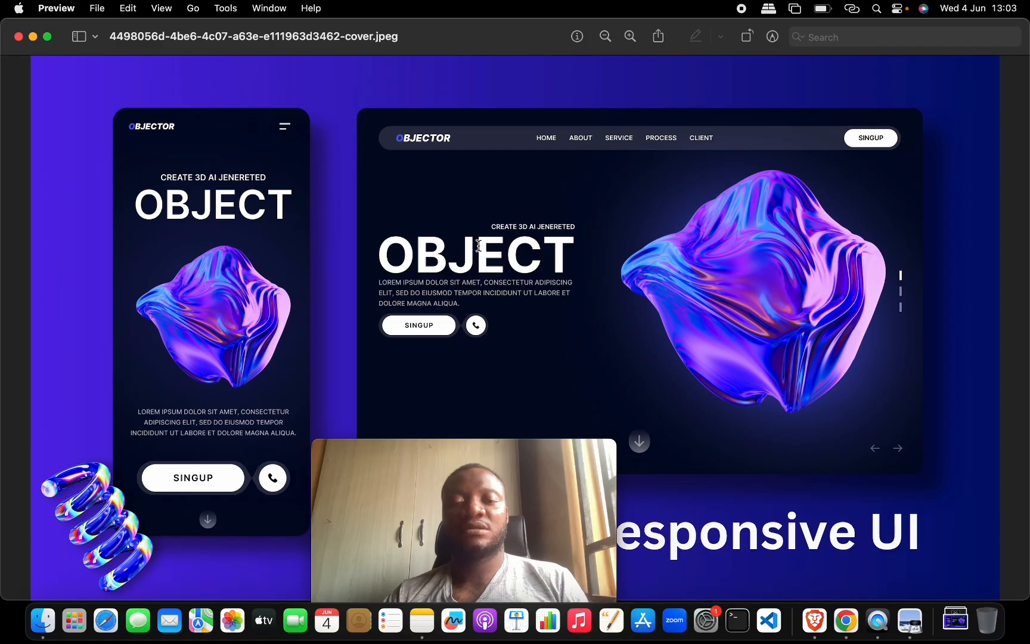
{"action": "key", "text": "ctrl+Up"}
{"action": "left_click", "coordinate": [471, 390]}
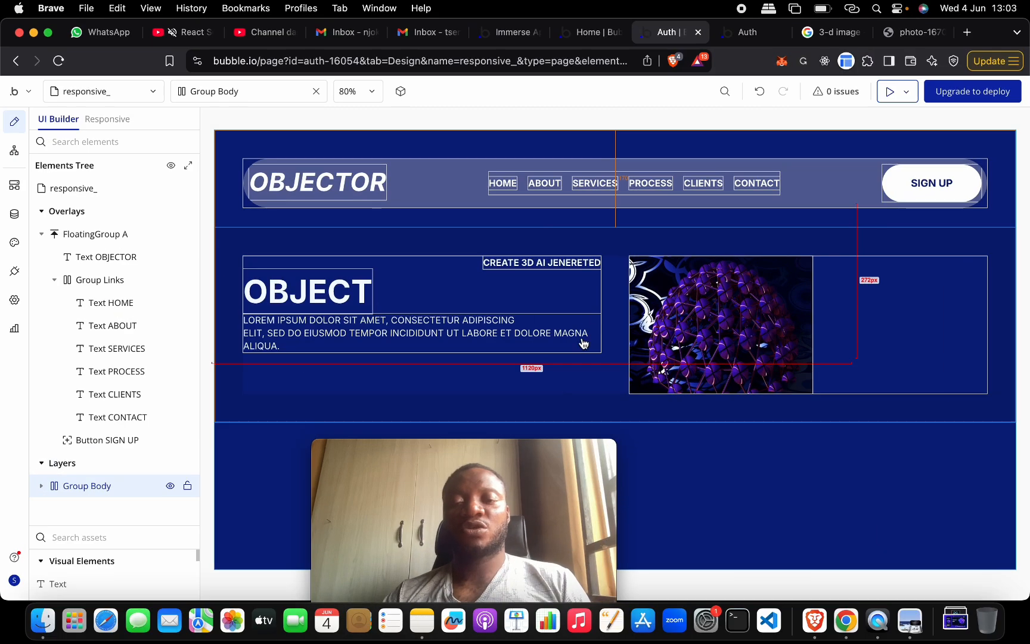
{"action": "double_click", "coordinate": [366, 305]}
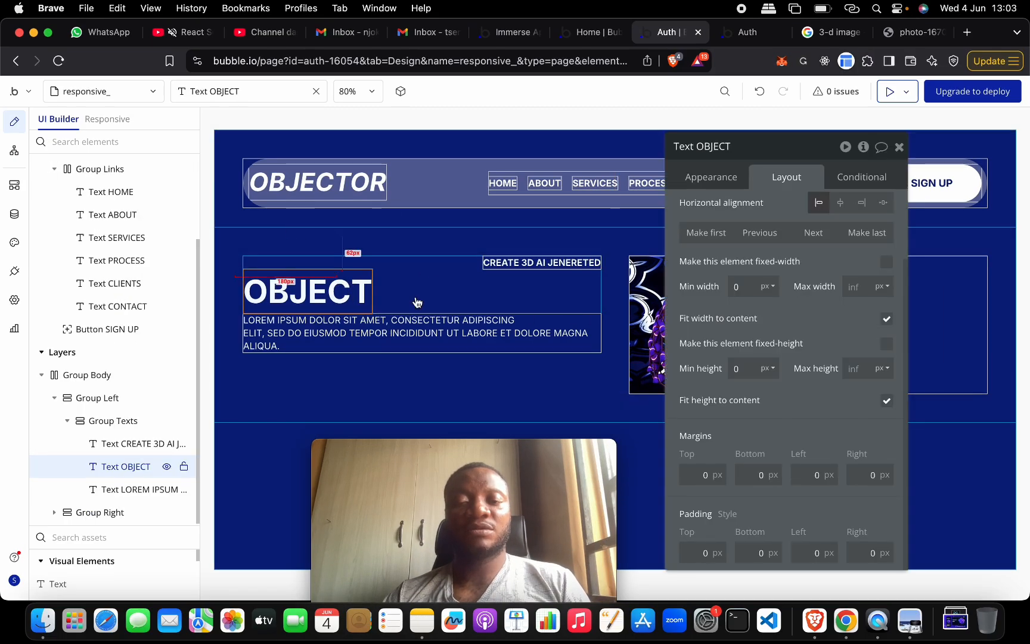
{"action": "left_click", "coordinate": [714, 178]}
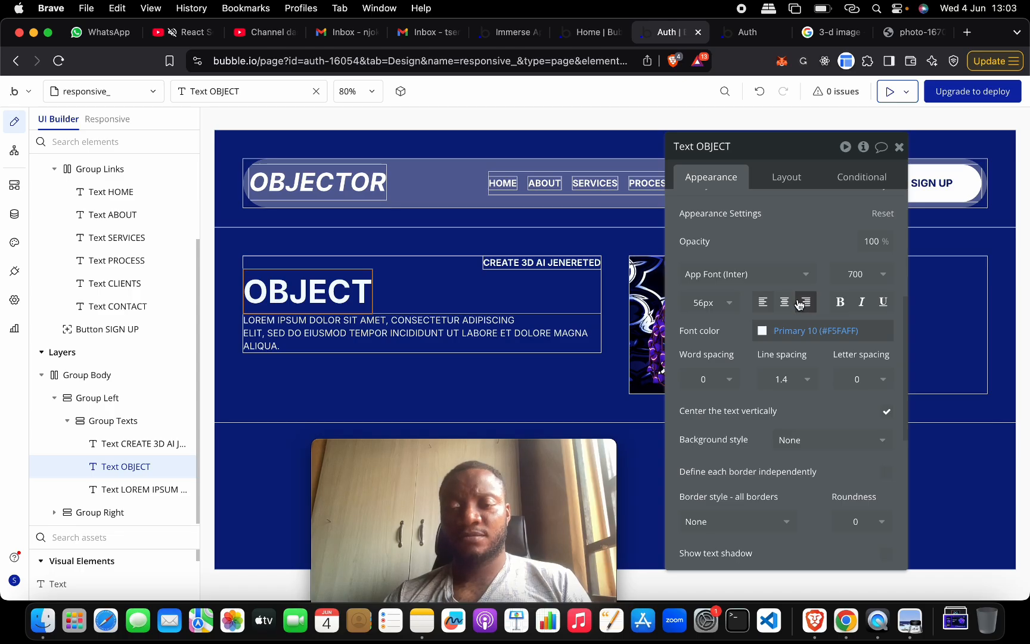
{"action": "scroll", "coordinate": [786, 251], "scroll_direction": "up", "scroll_amount": 5}
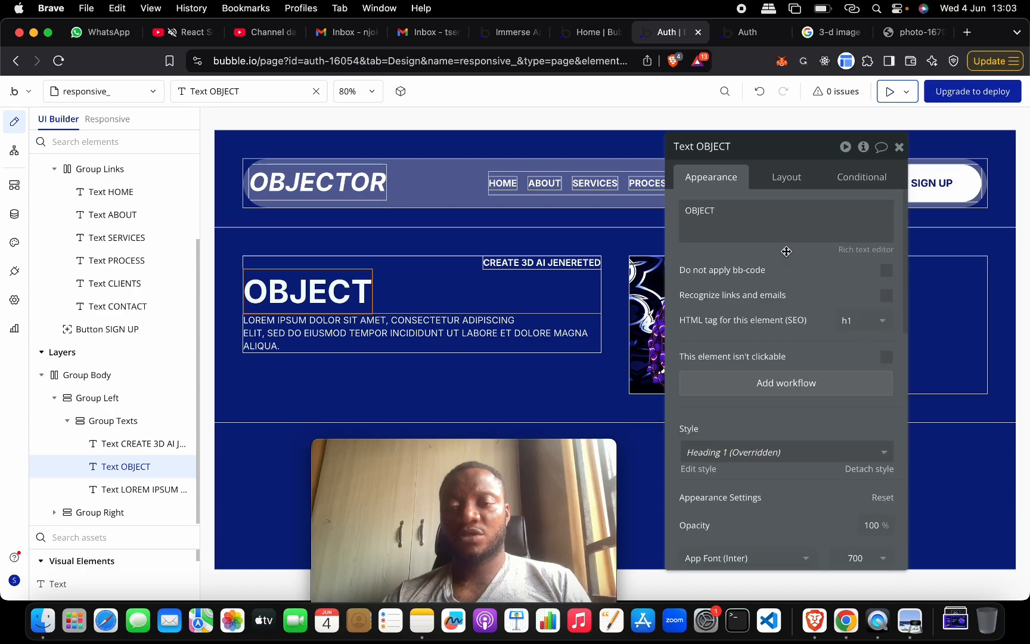
{"action": "left_click", "coordinate": [765, 451]}
{"action": "scroll", "coordinate": [769, 454], "scroll_direction": "down", "scroll_amount": 3}
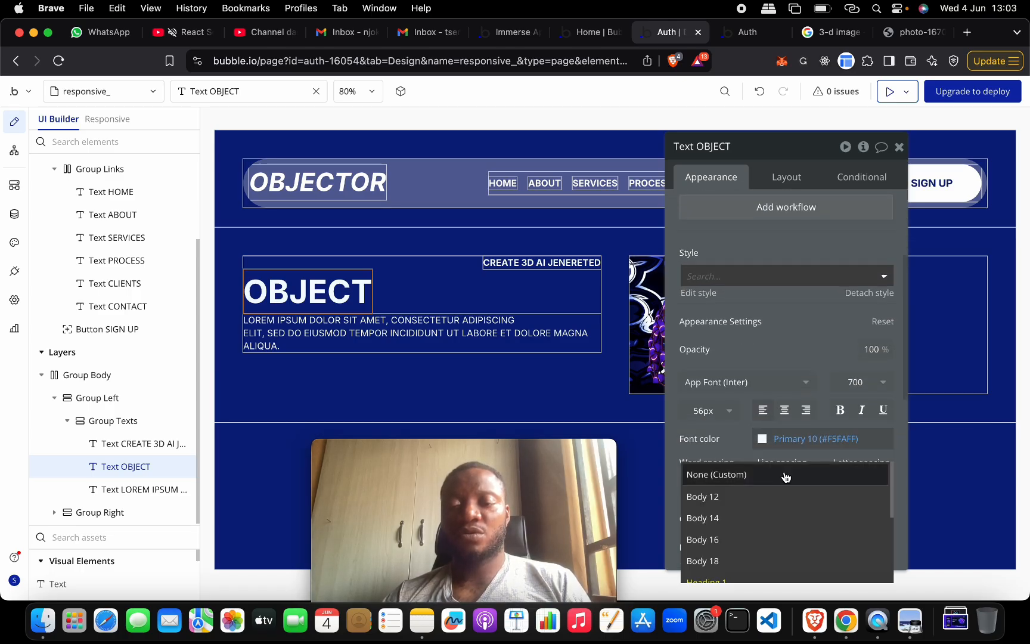
{"action": "left_click", "coordinate": [744, 286]}
{"action": "left_click", "coordinate": [762, 276]}
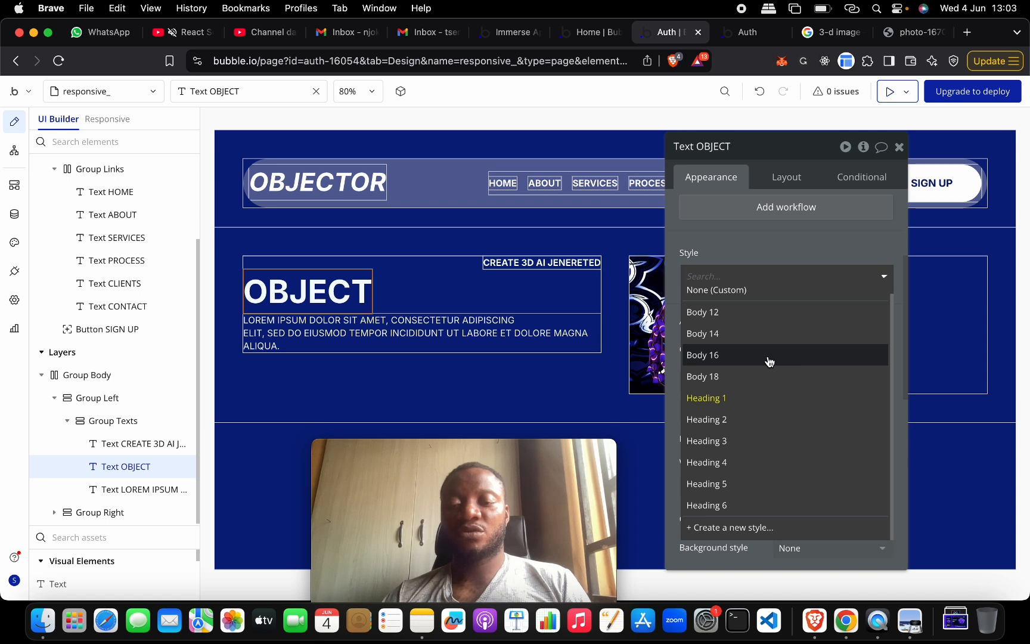
{"action": "scroll", "coordinate": [772, 293], "scroll_direction": "up", "scroll_amount": 1}
{"action": "left_click", "coordinate": [772, 301]}
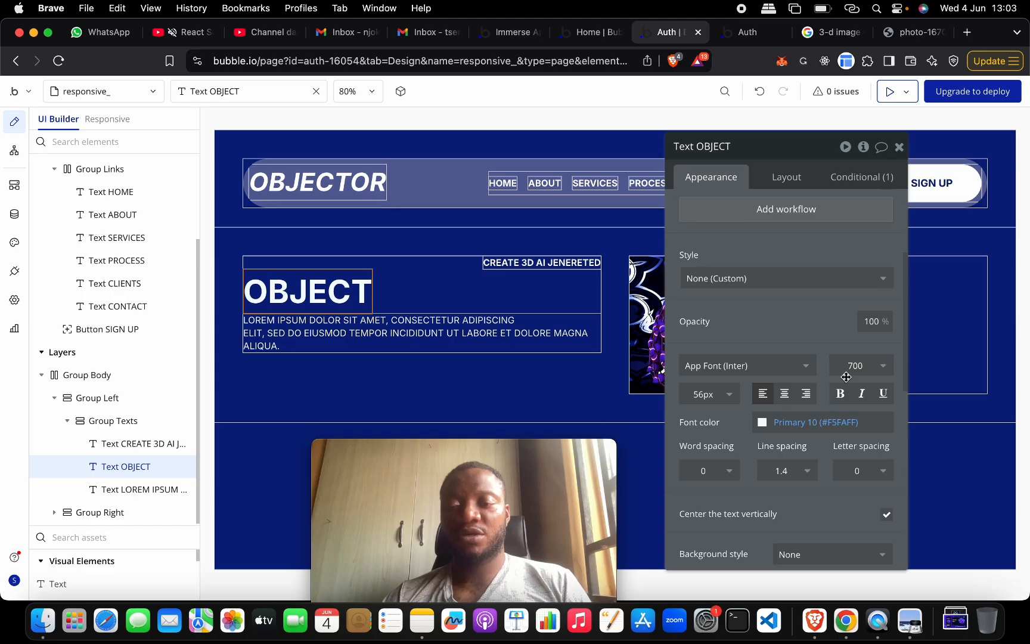
{"action": "scroll", "coordinate": [831, 431], "scroll_direction": "down", "scroll_amount": 2}
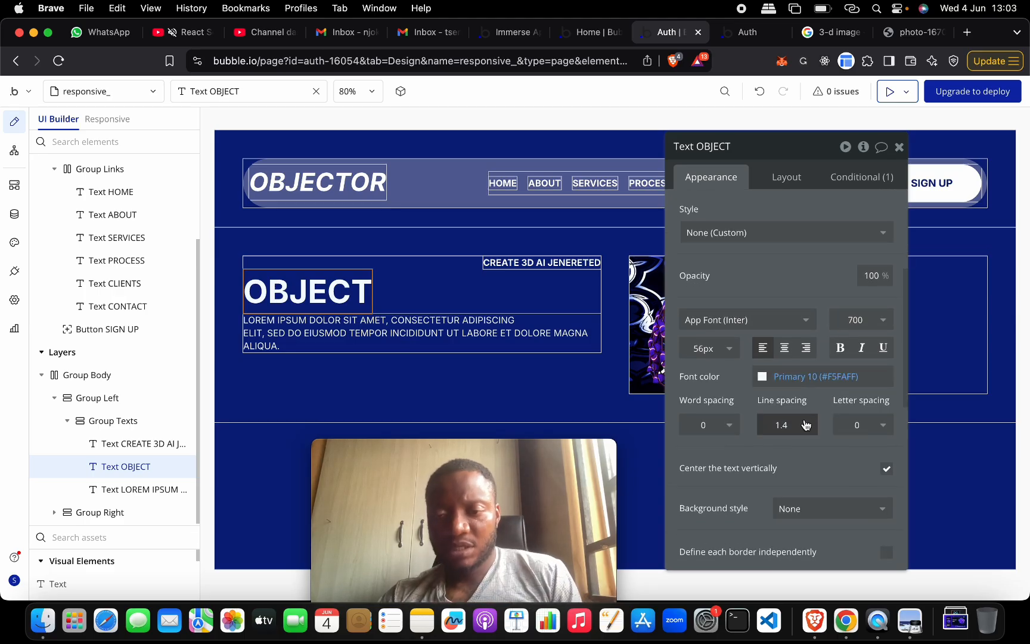
Step: Set the OBJECT heading's font size to 100 px
{"action": "left_click", "coordinate": [729, 350]}
{"action": "scroll", "coordinate": [726, 568], "scroll_direction": "down", "scroll_amount": 2}
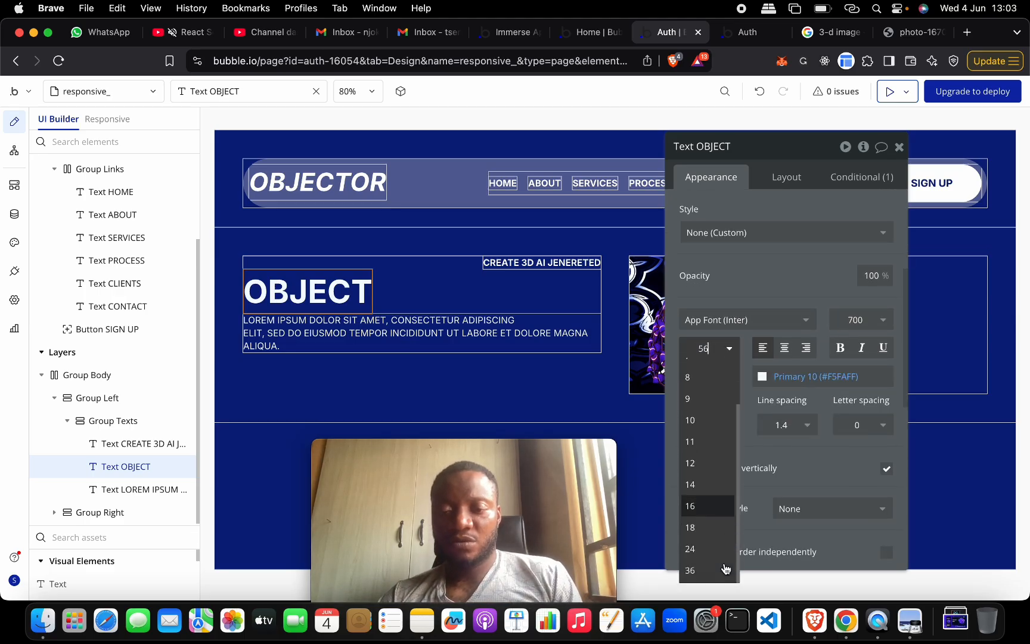
{"action": "double_click", "coordinate": [703, 346]}
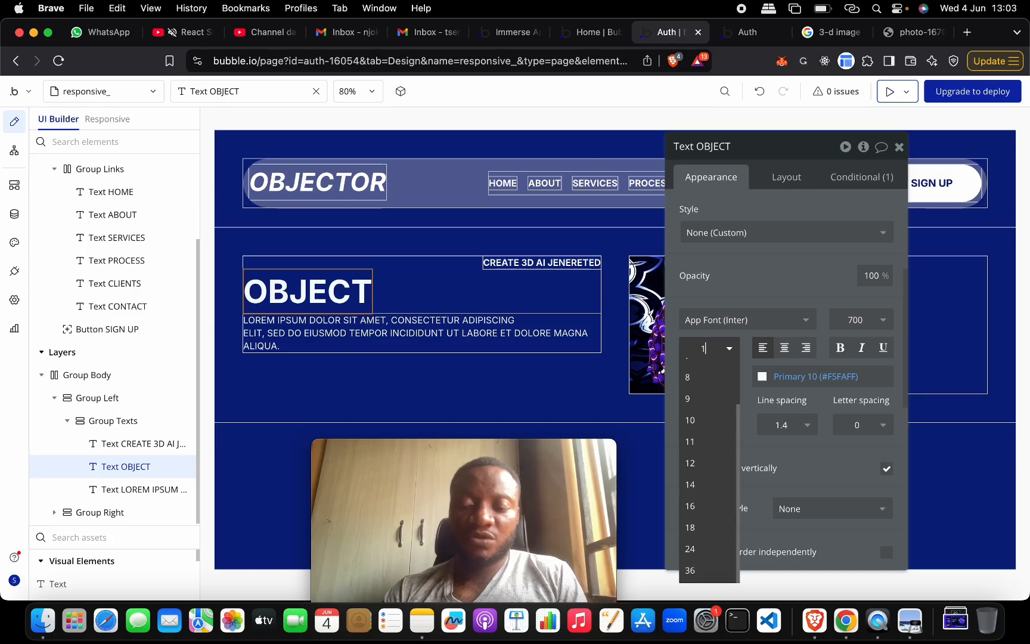
{"action": "type", "text": "100"}
{"action": "key", "text": "Return"}
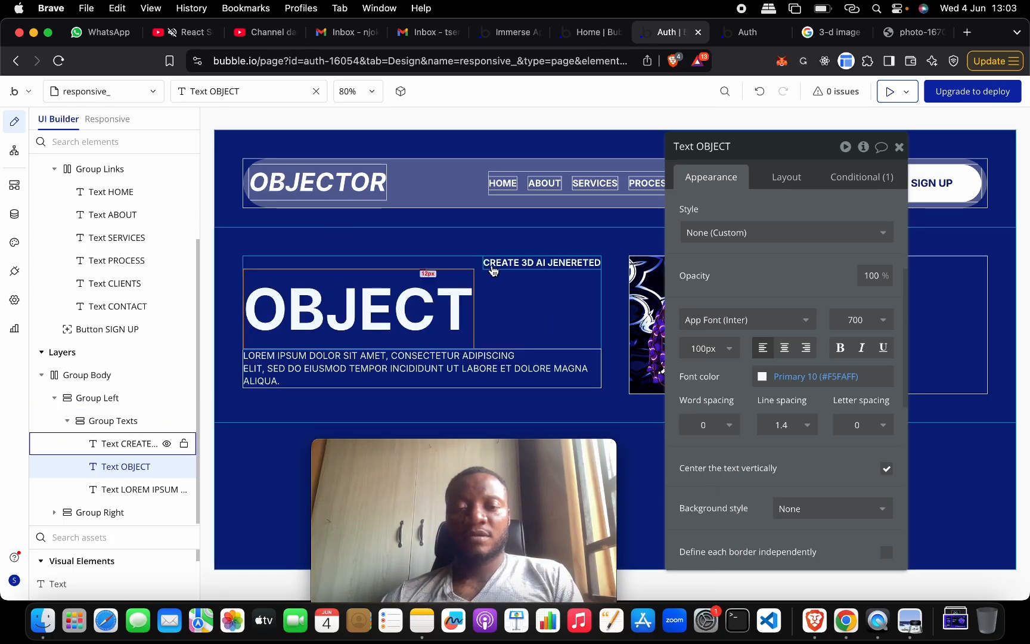
Step: Compare the heading with the reference design in Preview and enlarge the OBJECT text in Bubble to 150 px
{"action": "key", "text": "ctrl+Up"}
{"action": "left_click", "coordinate": [460, 361]}
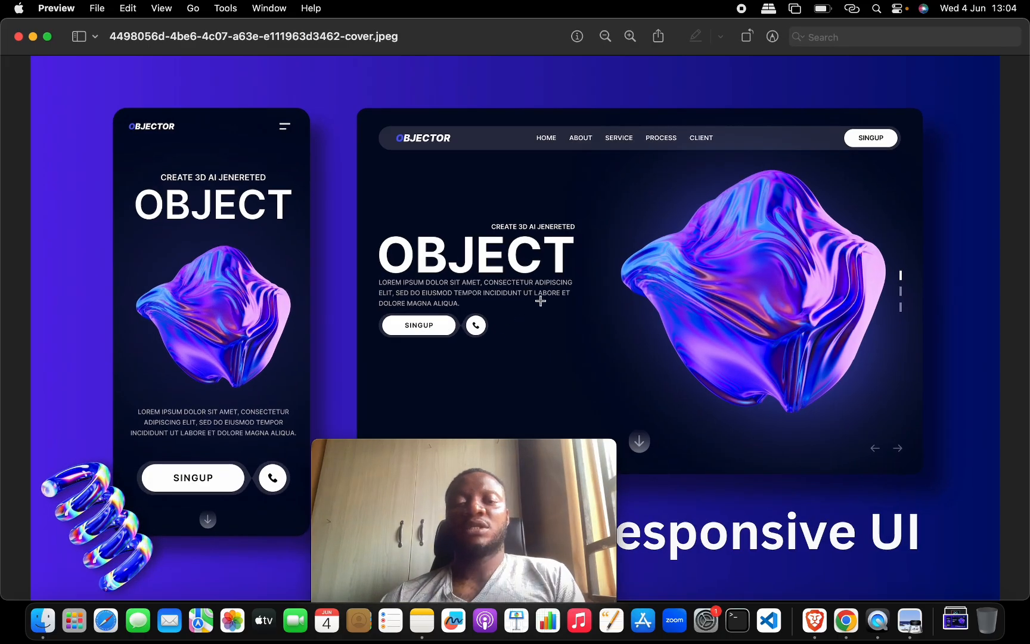
{"action": "key", "text": "ctrl+Up"}
{"action": "left_click", "coordinate": [441, 357]}
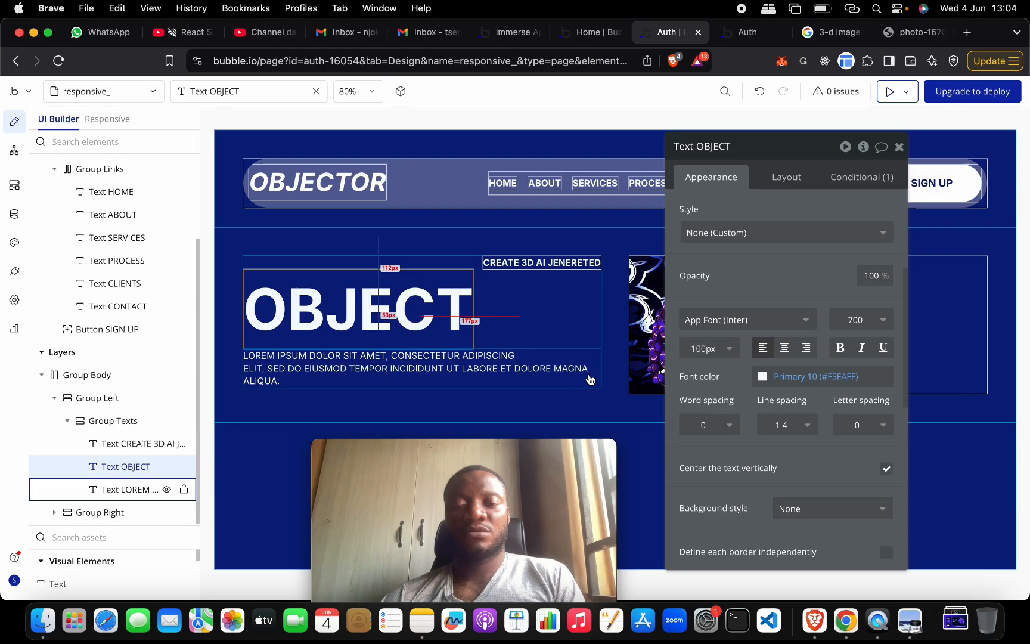
{"action": "left_click", "coordinate": [699, 350]}
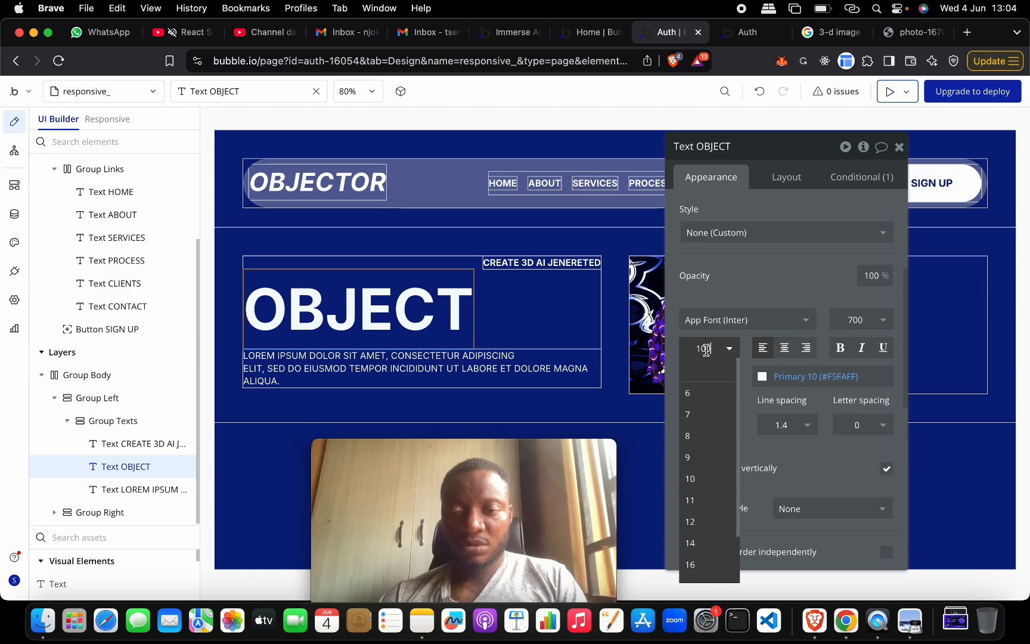
{"action": "key", "text": "Return"}
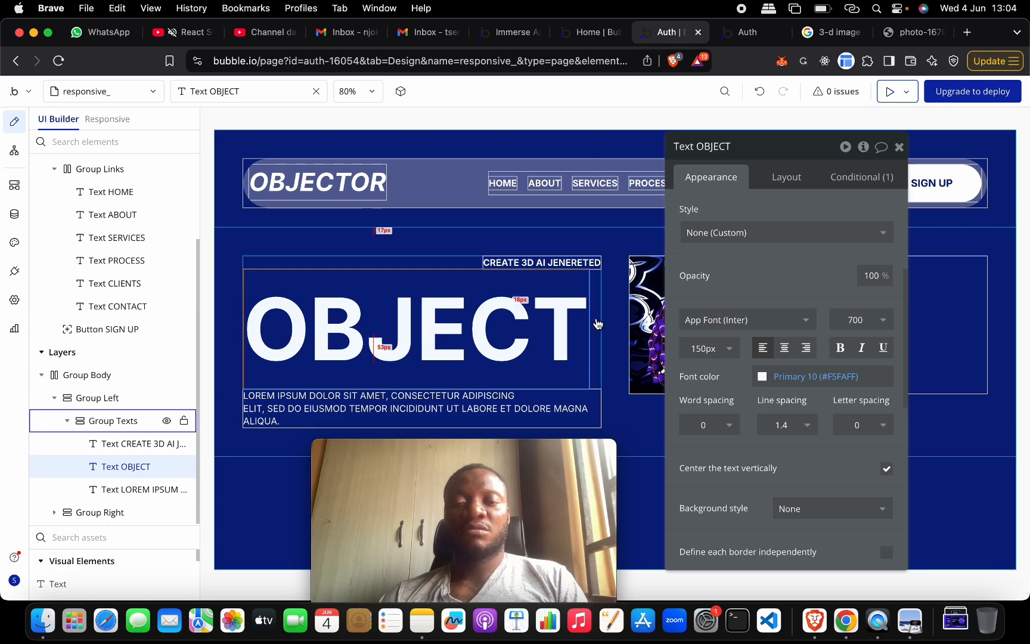
Step: Check the heading's width against the reference design in Preview and try a 160 px font size for OBJECT in Bubble
{"action": "key", "text": "ctrl+Up"}
{"action": "left_click", "coordinate": [317, 395]}
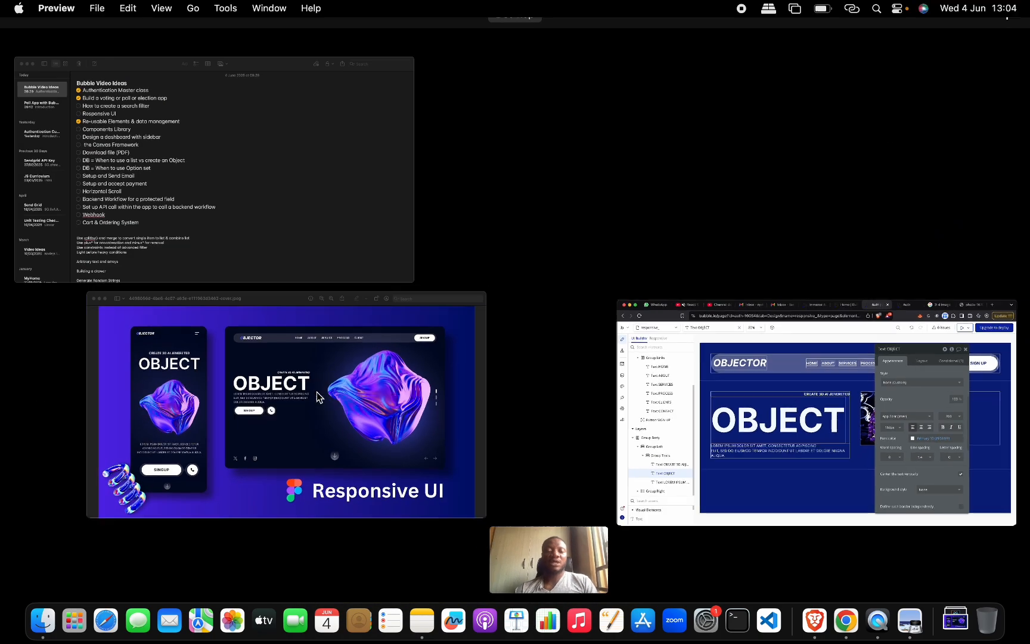
{"action": "key", "text": "ctrl+Up"}
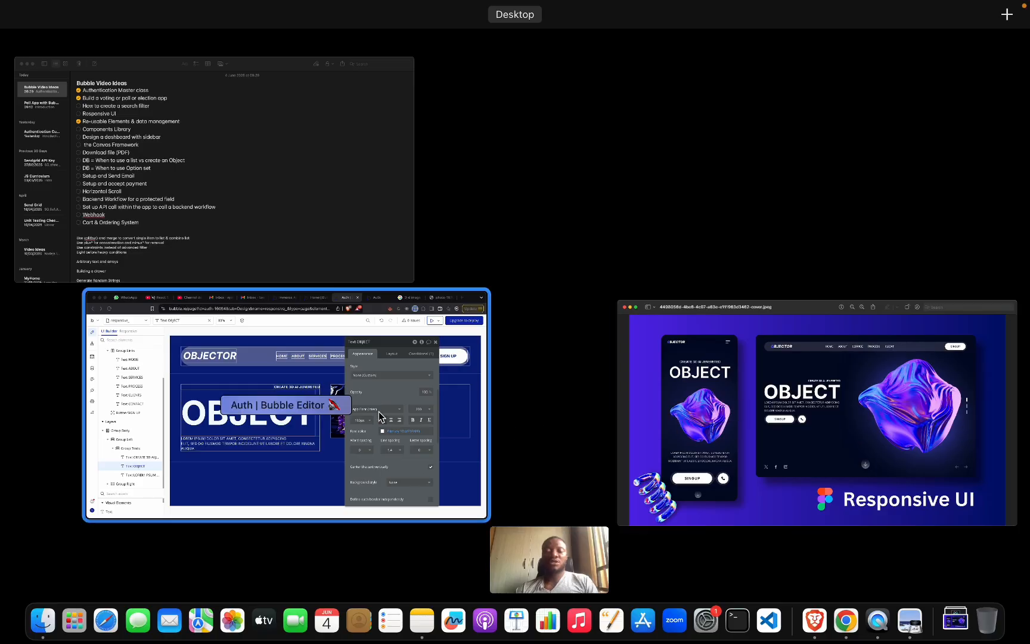
{"action": "left_click", "coordinate": [346, 412]}
{"action": "left_click", "coordinate": [703, 348]}
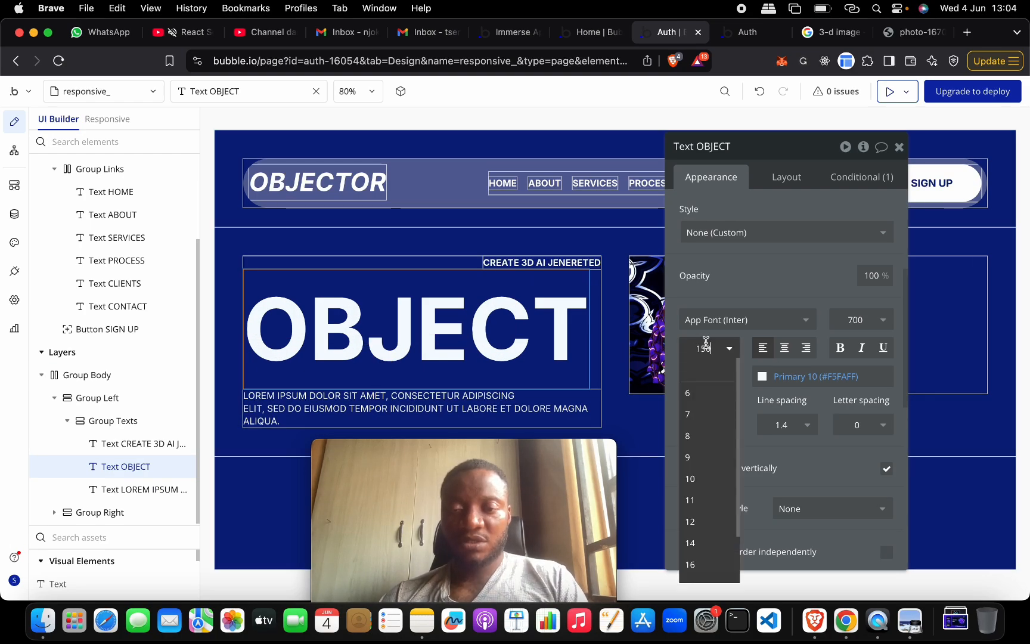
{"action": "key", "text": "Return"}
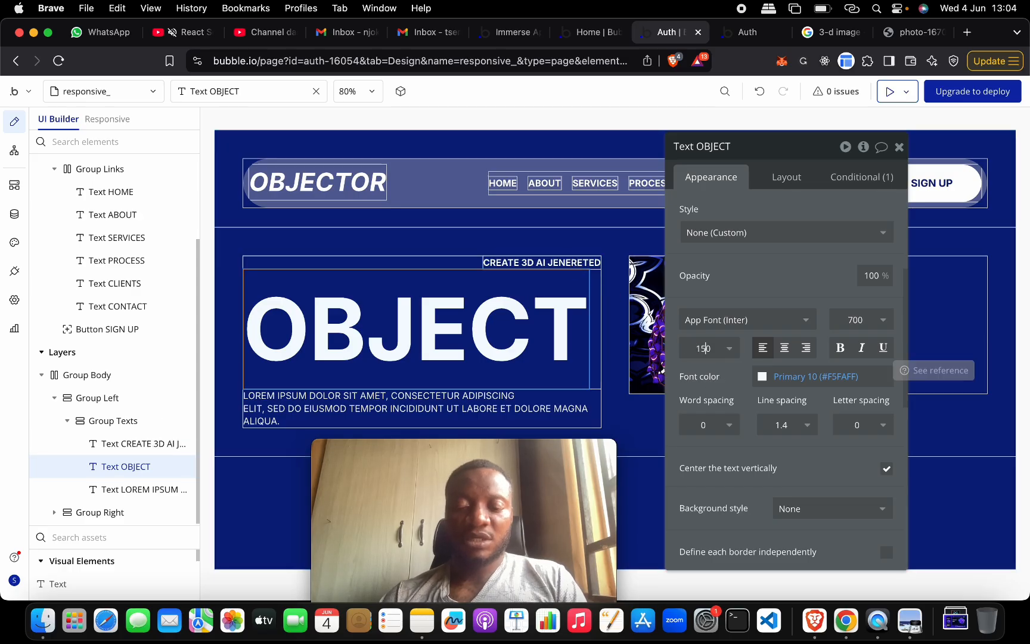
{"action": "key", "text": "BackSpace"}
{"action": "type", "text": "6"}
{"action": "key", "text": "Return"}
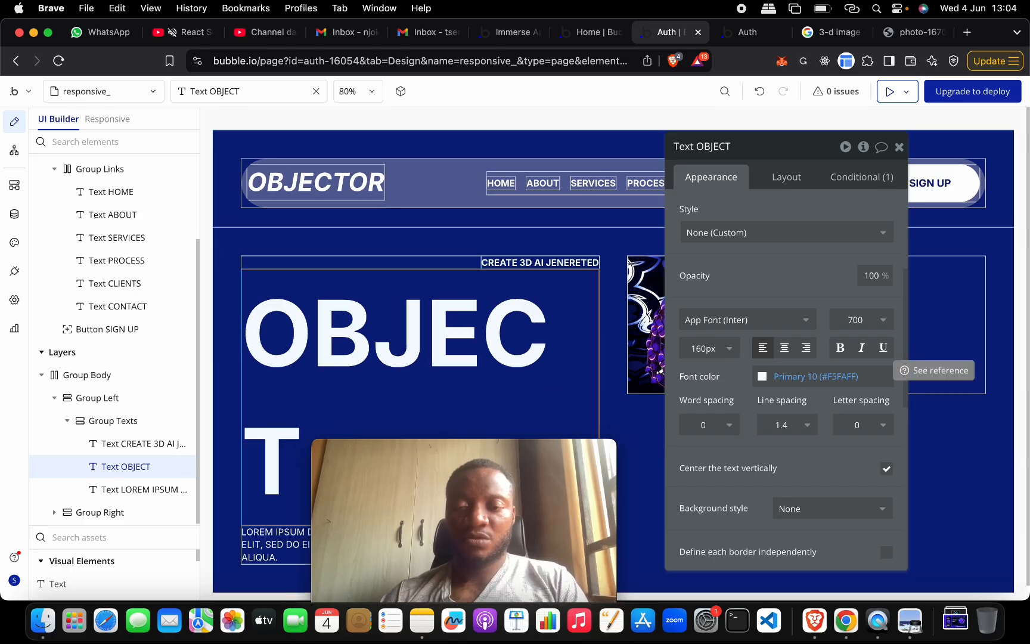
Step: Set the OBJECT heading's font size to 155 px and compare it with the reference design in Preview before returning to Bubble
{"action": "left_click", "coordinate": [703, 345]}
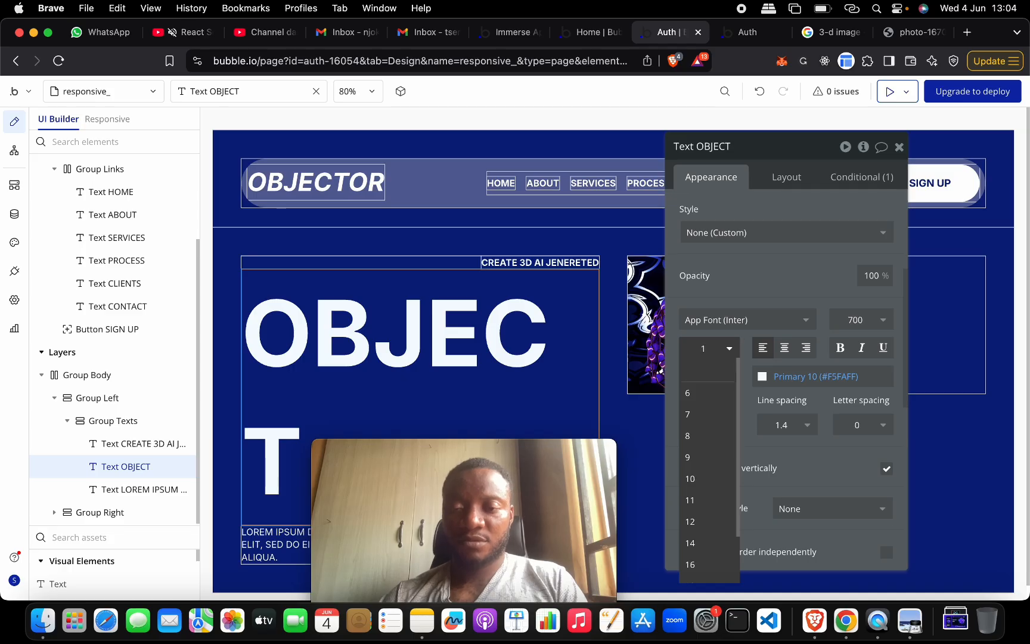
{"action": "key", "text": "Return"}
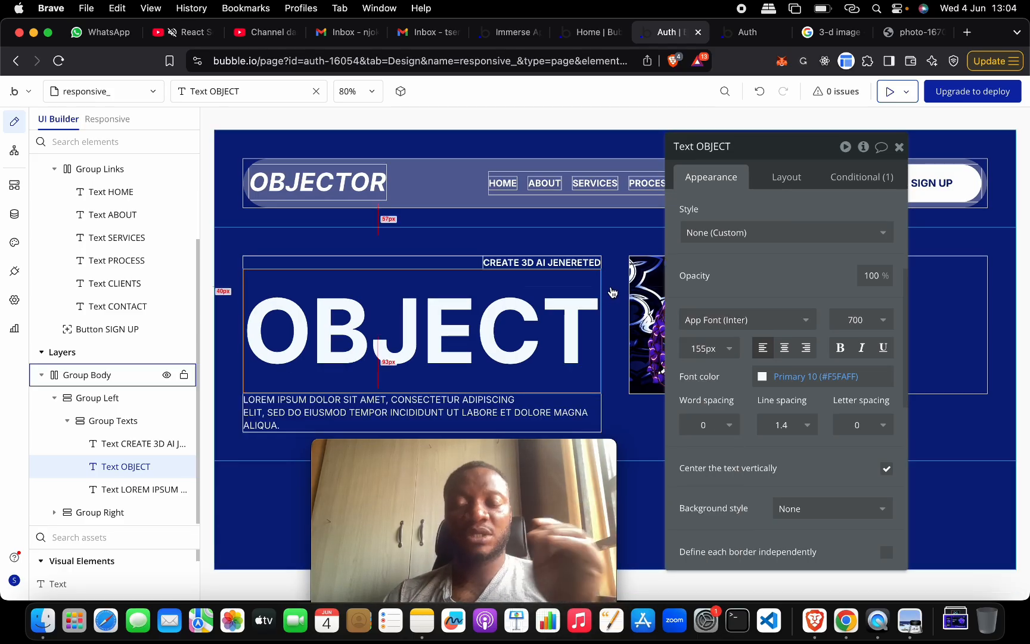
{"action": "key", "text": "ctrl+Up"}
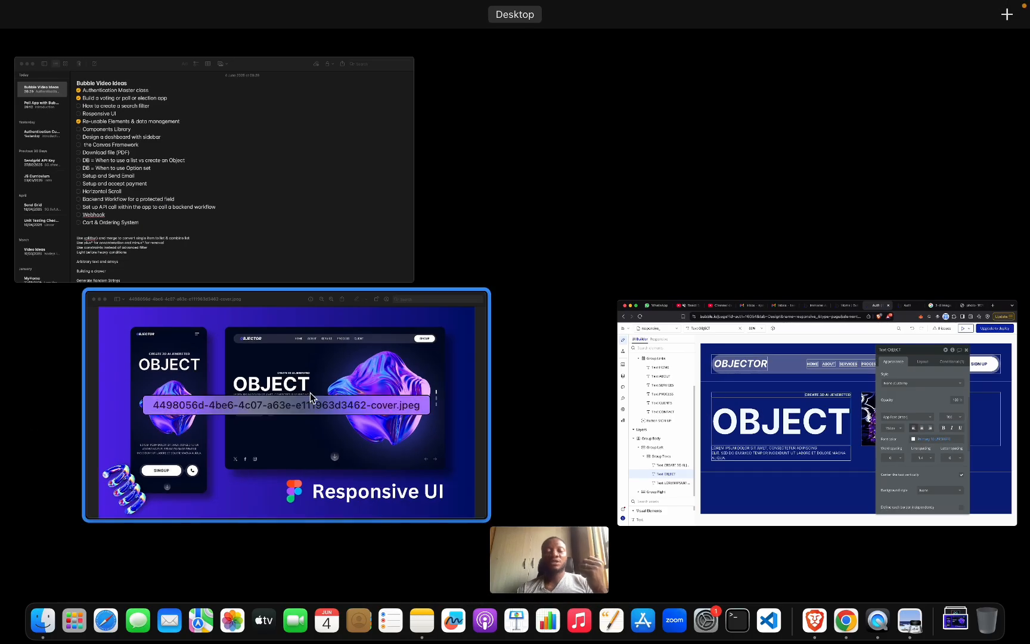
{"action": "left_click", "coordinate": [310, 391]}
{"action": "key", "text": "ctrl+Up"}
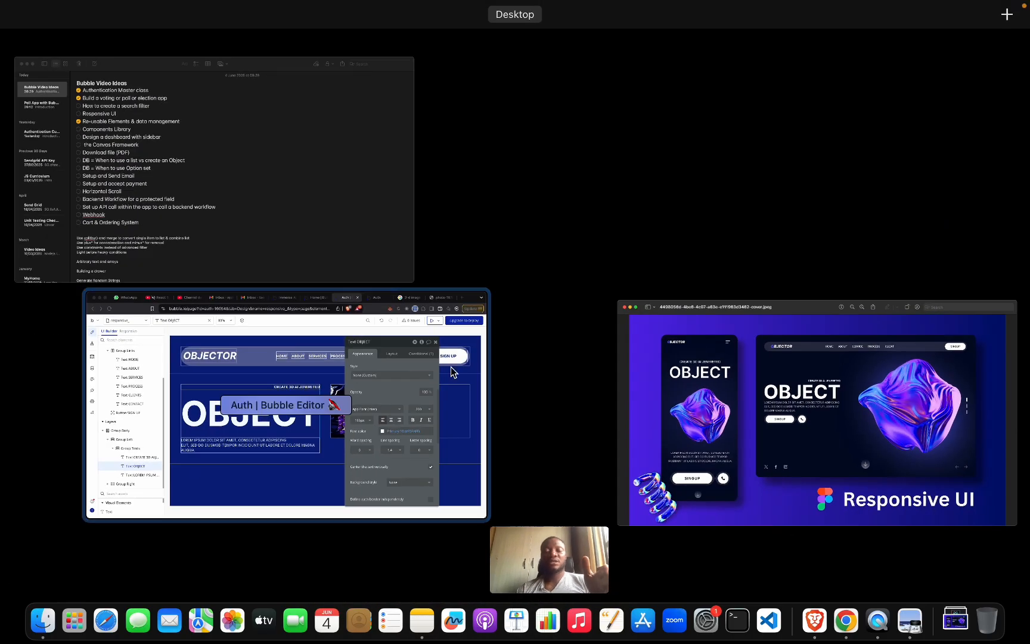
{"action": "left_click", "coordinate": [333, 451]}
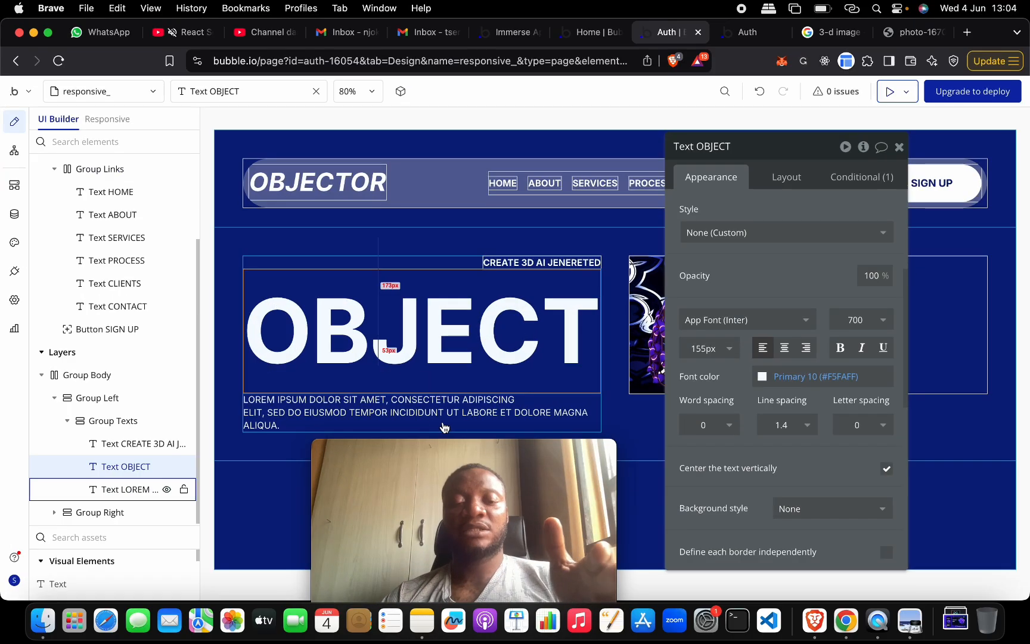
Step: Apply the Body 18 style to the LOREM IPSUM paragraph below the OBJECT heading
{"action": "left_click", "coordinate": [503, 416]}
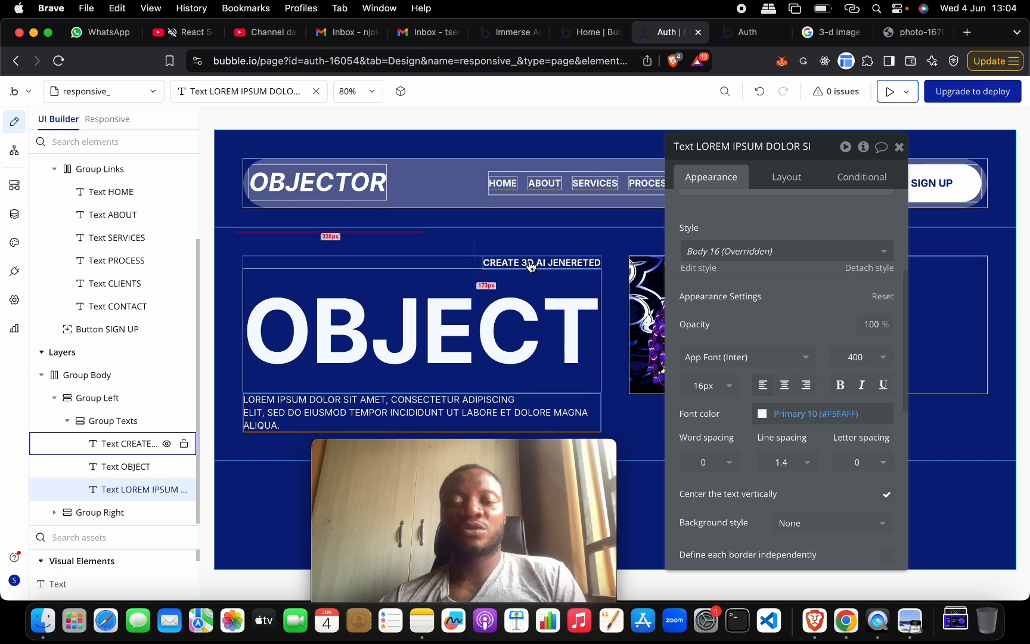
{"action": "left_click", "coordinate": [770, 251]}
{"action": "left_click", "coordinate": [781, 360]}
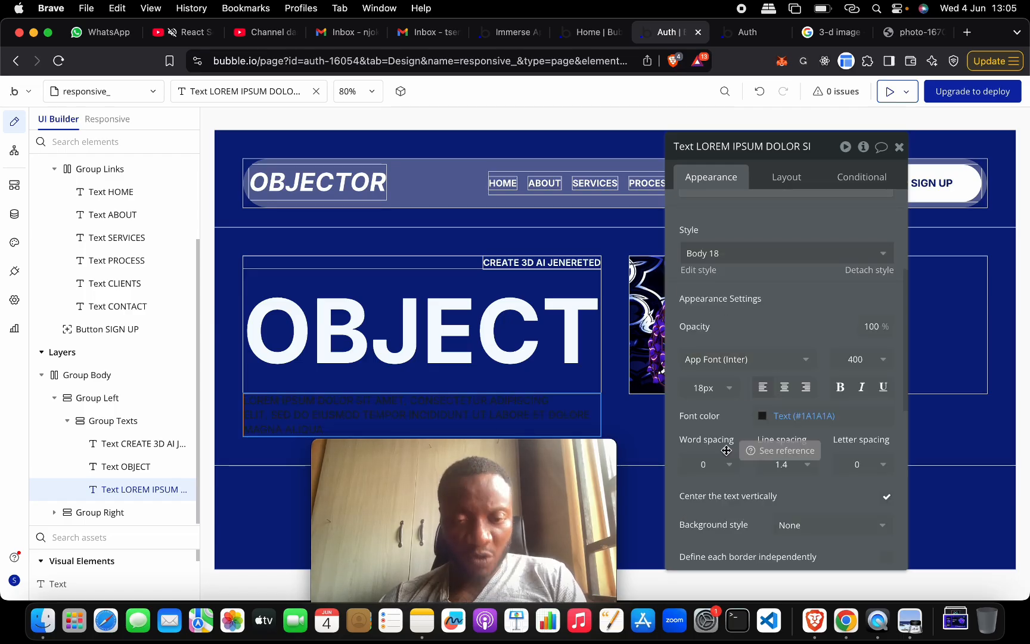
Step: Set the LOREM IPSUM paragraph's font color to the Primary 10 color variable
{"action": "left_click", "coordinate": [766, 415]}
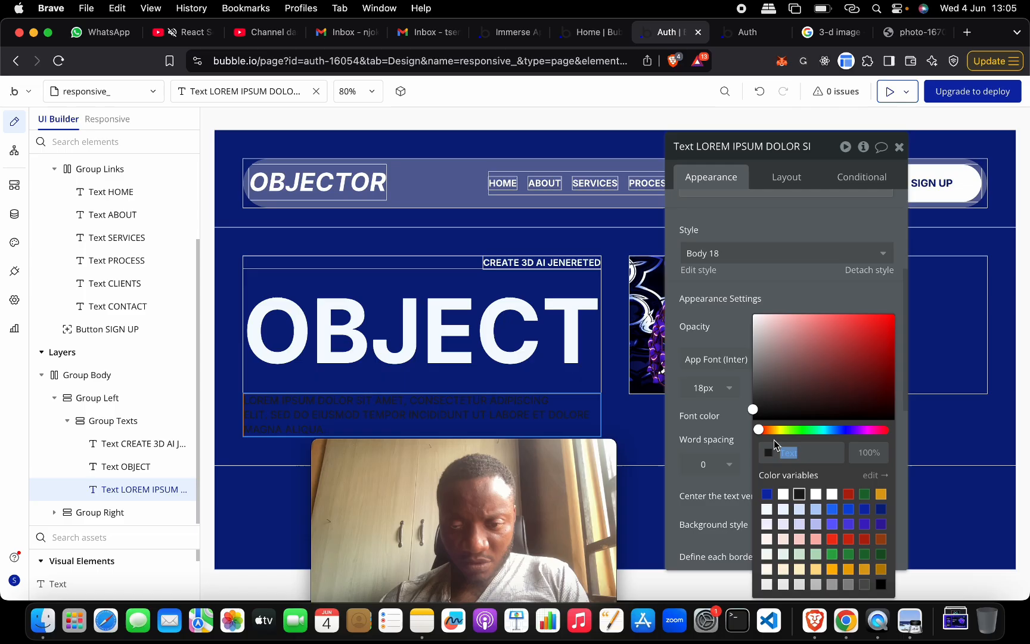
{"action": "left_click", "coordinate": [767, 510]}
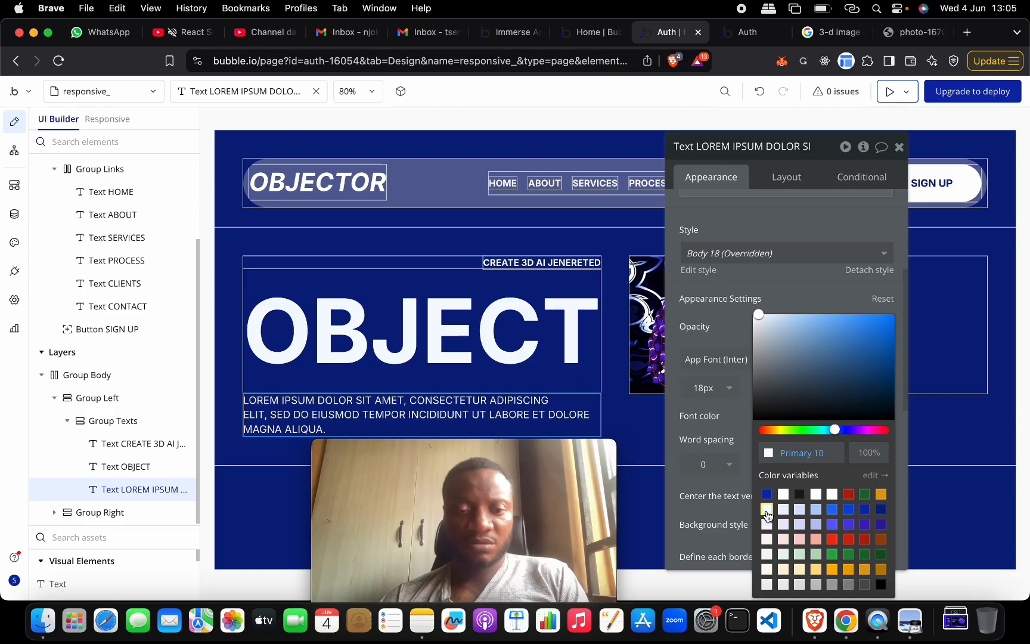
{"action": "left_click", "coordinate": [741, 253]}
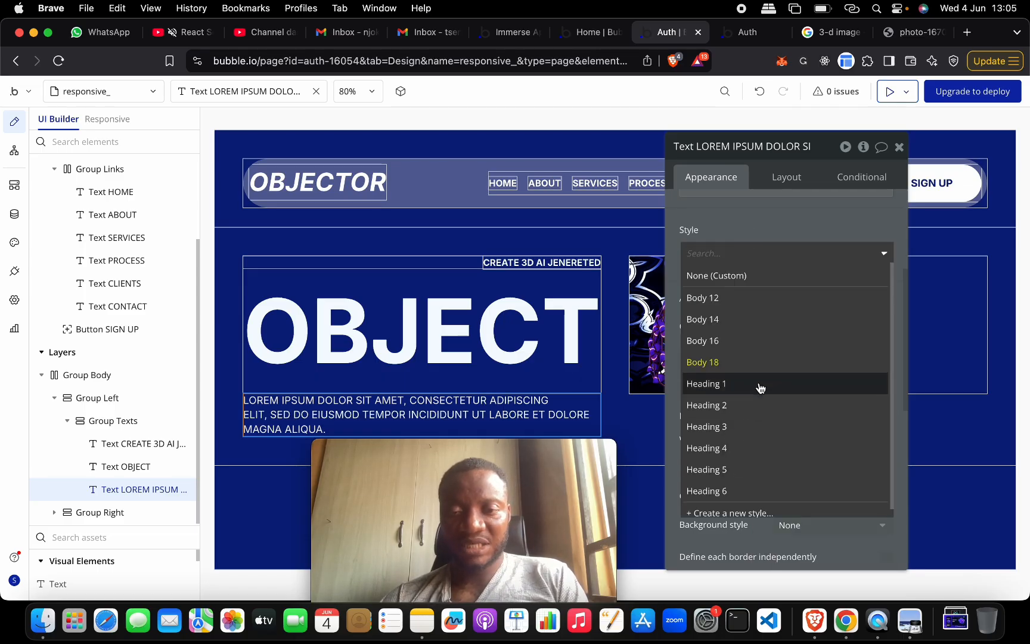
{"action": "left_click", "coordinate": [783, 229]}
Step: Set the LOREM IPSUM paragraph's font size to 20 px
{"action": "left_click", "coordinate": [704, 387]}
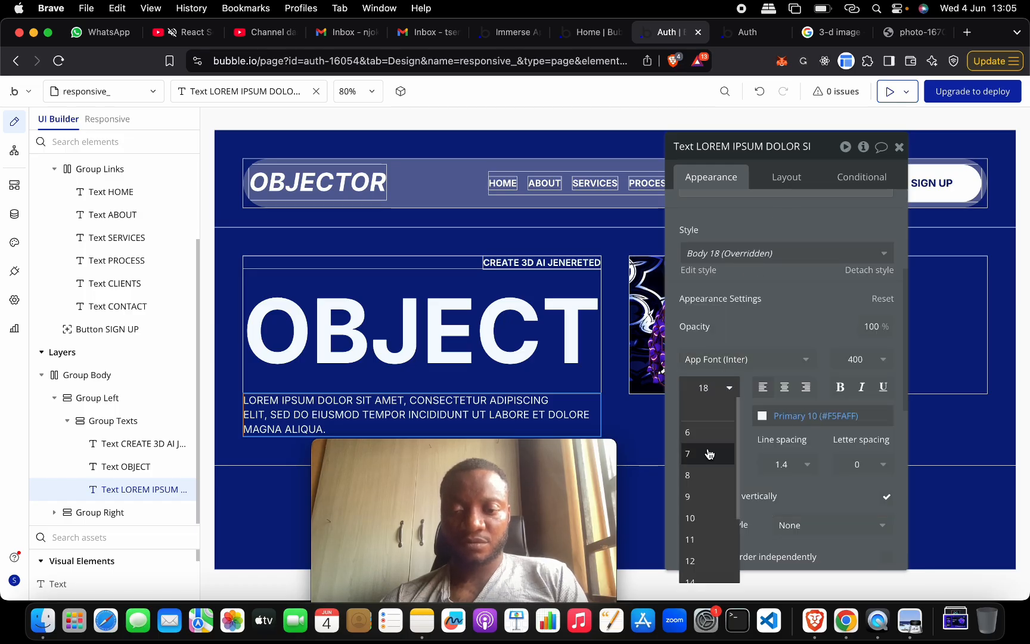
{"action": "scroll", "coordinate": [713, 525], "scroll_direction": "down", "scroll_amount": 3}
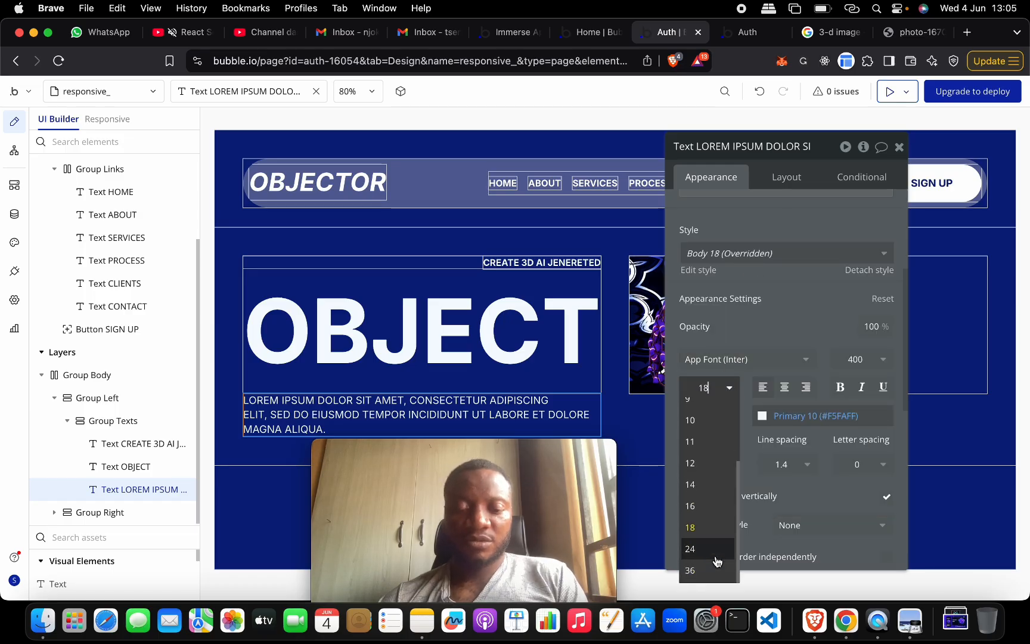
{"action": "key", "text": "BackSpace"}
{"action": "key", "text": "BackSpace"}
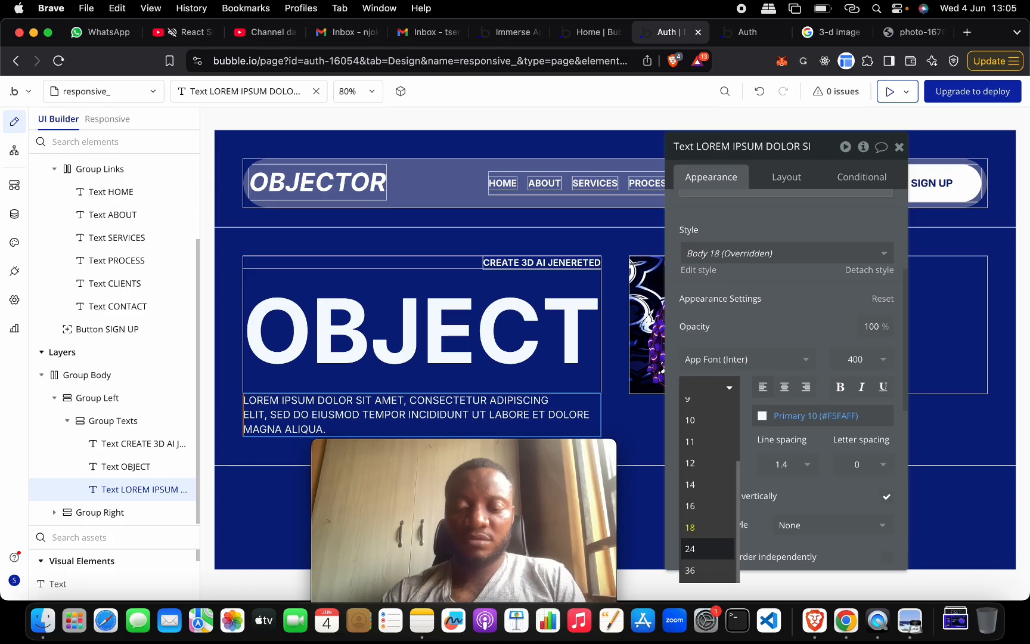
{"action": "type", "text": "20"}
{"action": "key", "text": "Return"}
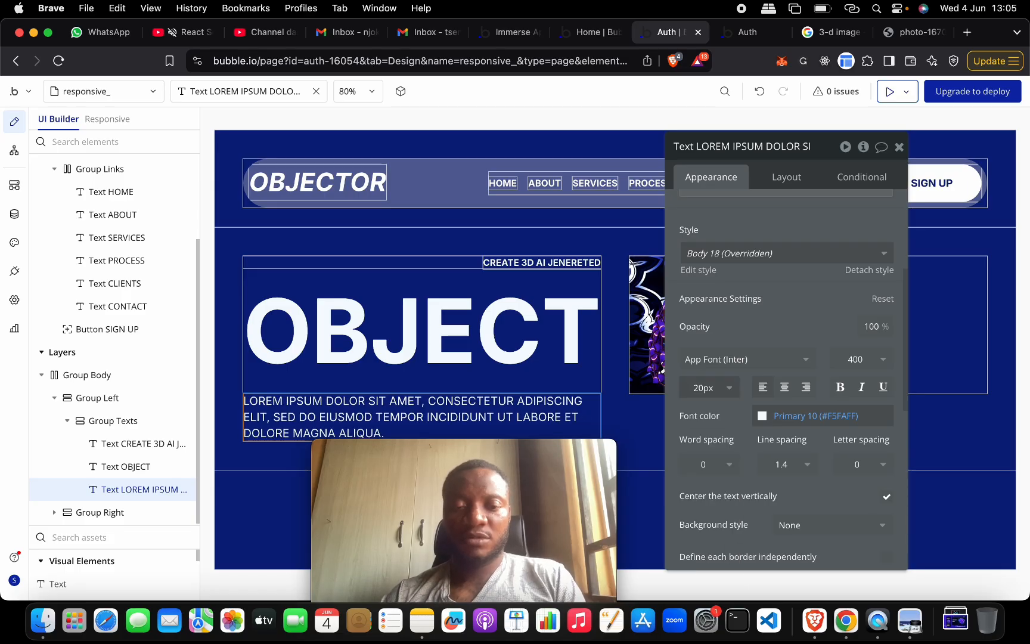
Step: Set the font size of the CREATE 3D AI JENERETED text above the OBJECT heading to 20 px
{"action": "left_click", "coordinate": [566, 264]}
{"action": "left_click", "coordinate": [704, 373]}
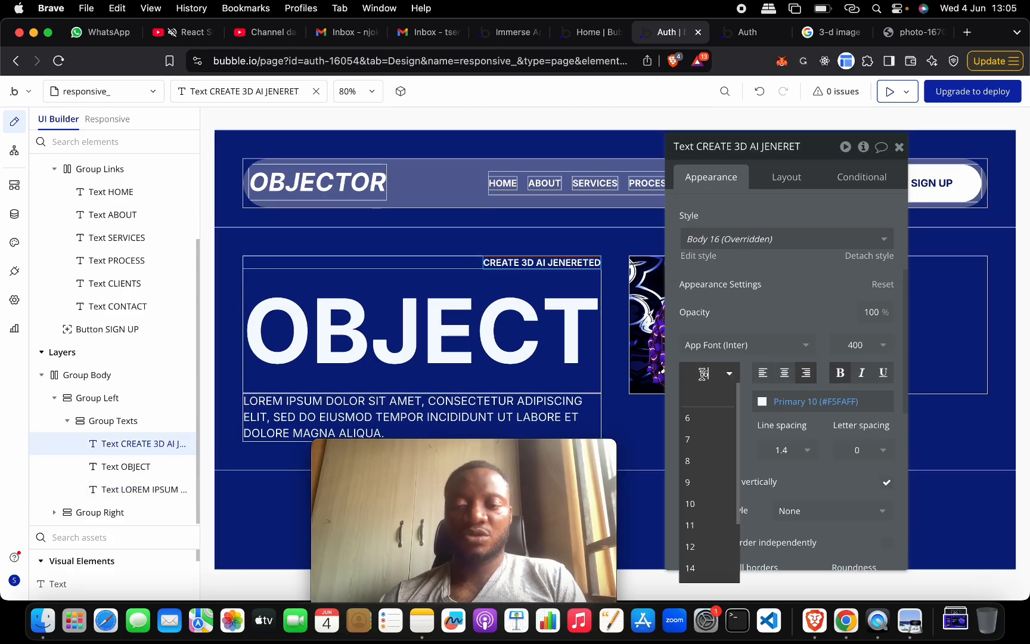
{"action": "type", "text": "20"}
{"action": "key", "text": "BackSpace"}
{"action": "key", "text": "BackSpace"}
{"action": "key", "text": "BackSpace"}
{"action": "key", "text": "BackSpace"}
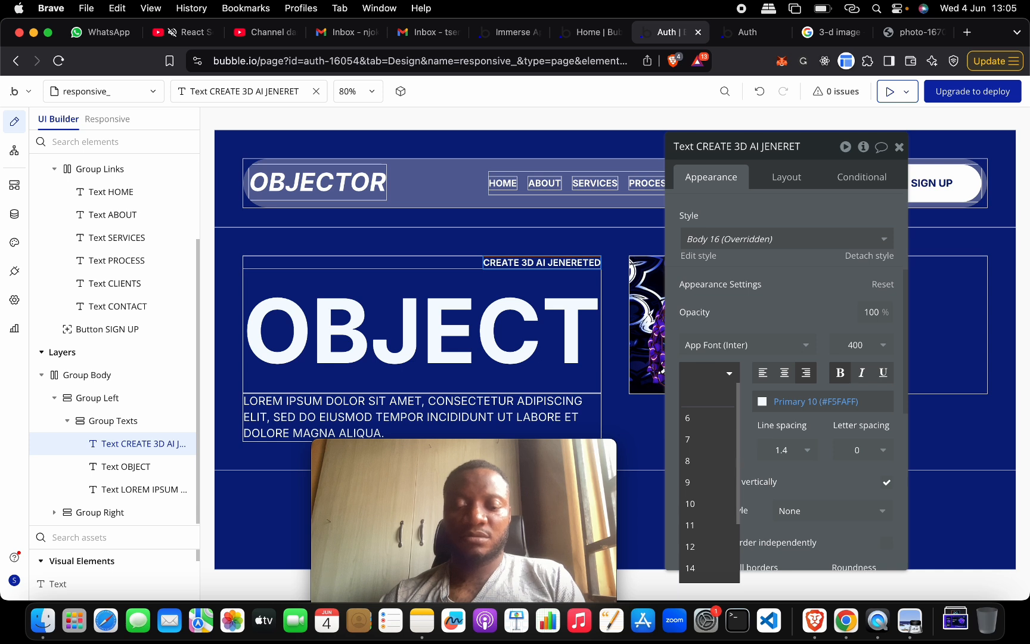
{"action": "type", "text": "20"}
{"action": "key", "text": "Return"}
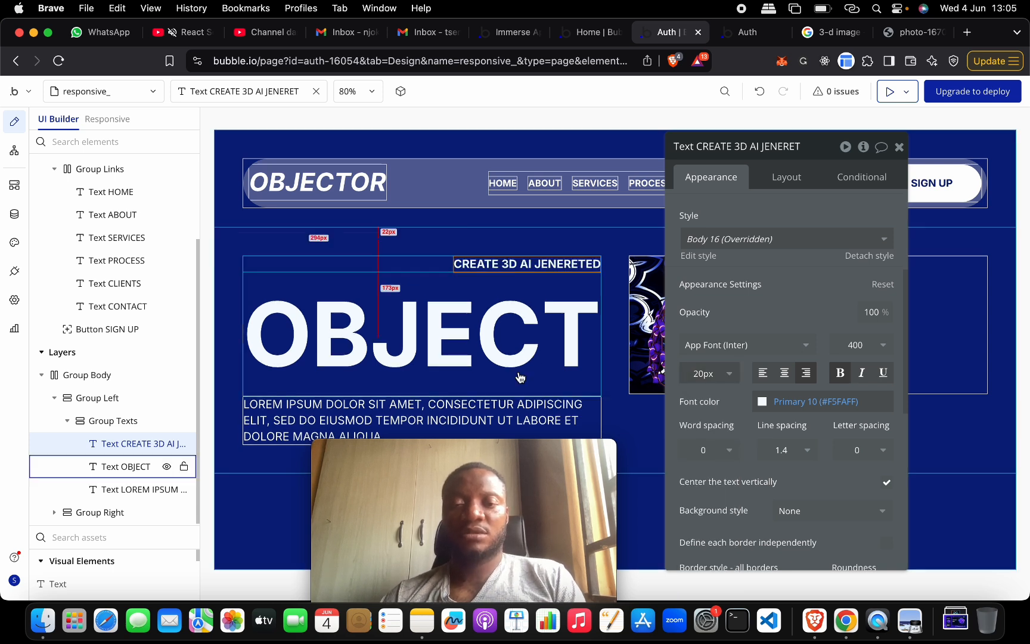
Step: Select Group Body and move its property editor off the hero image so the image is fully uncovered
{"action": "left_click", "coordinate": [501, 231]}
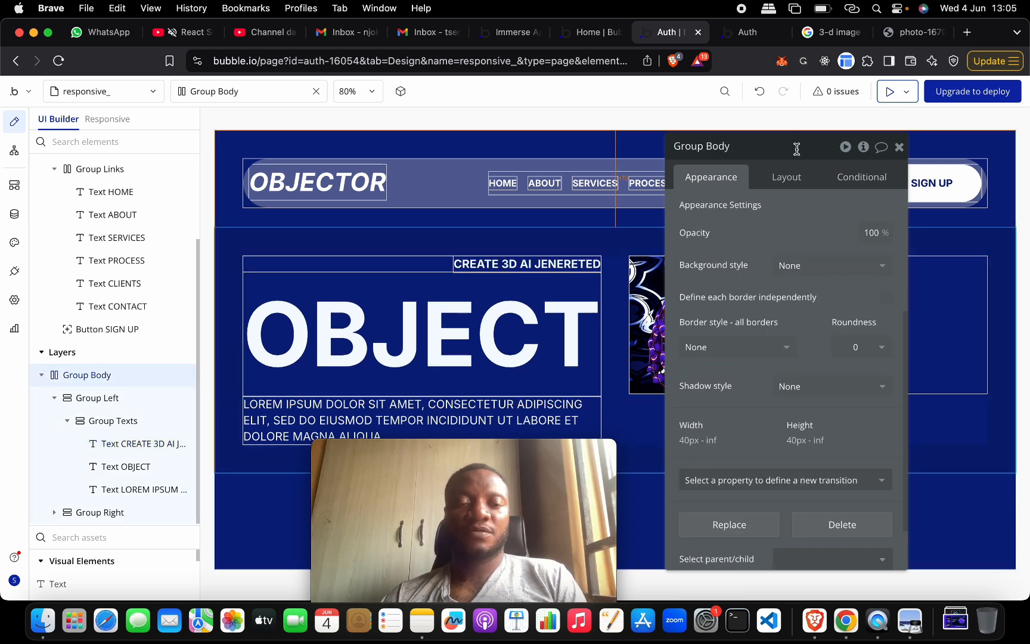
{"action": "left_click_drag", "start_coordinate": [753, 158], "coordinate": [258, 158]}
{"action": "left_click_drag", "start_coordinate": [513, 454], "coordinate": [206, 457]}
{"action": "left_click", "coordinate": [337, 148]}
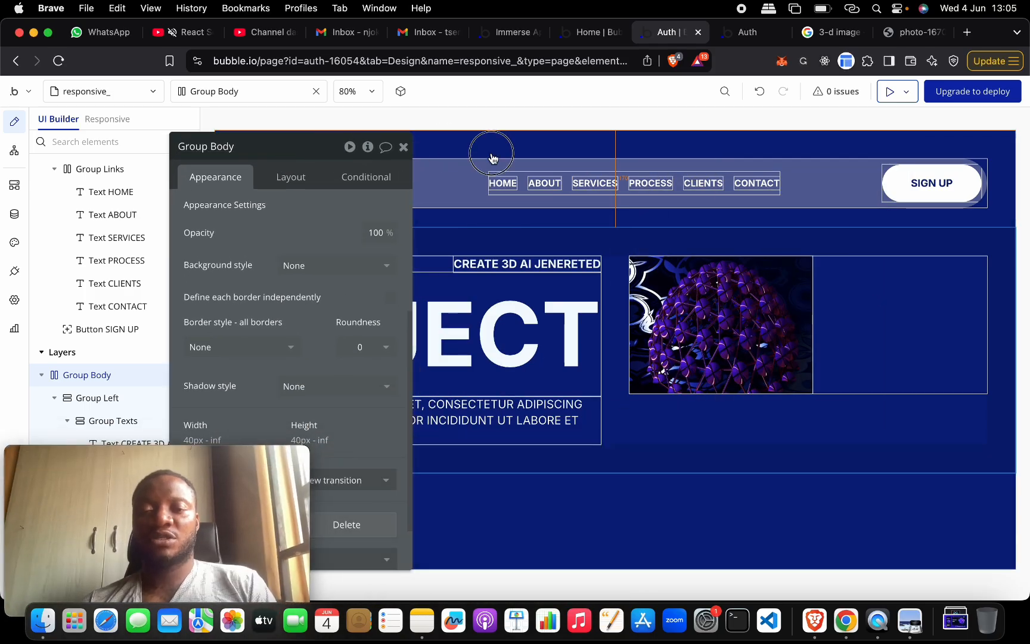
{"action": "left_click_drag", "start_coordinate": [271, 145], "coordinate": [418, 138]}
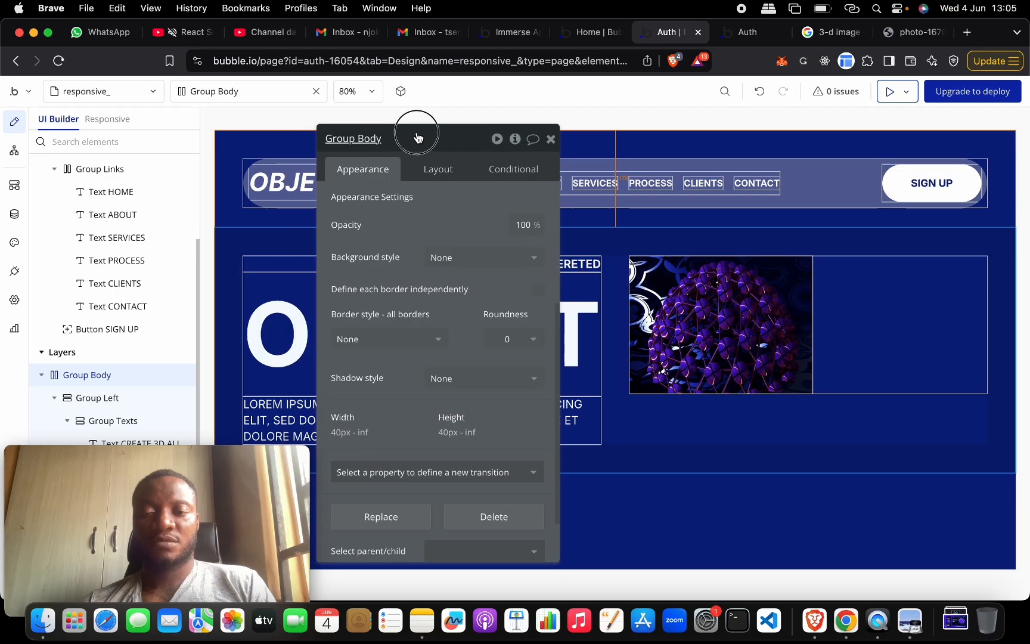
Step: Remove the fixed width from the hero image and set its minimum width and minimum height to 10 px
{"action": "left_click", "coordinate": [707, 293]}
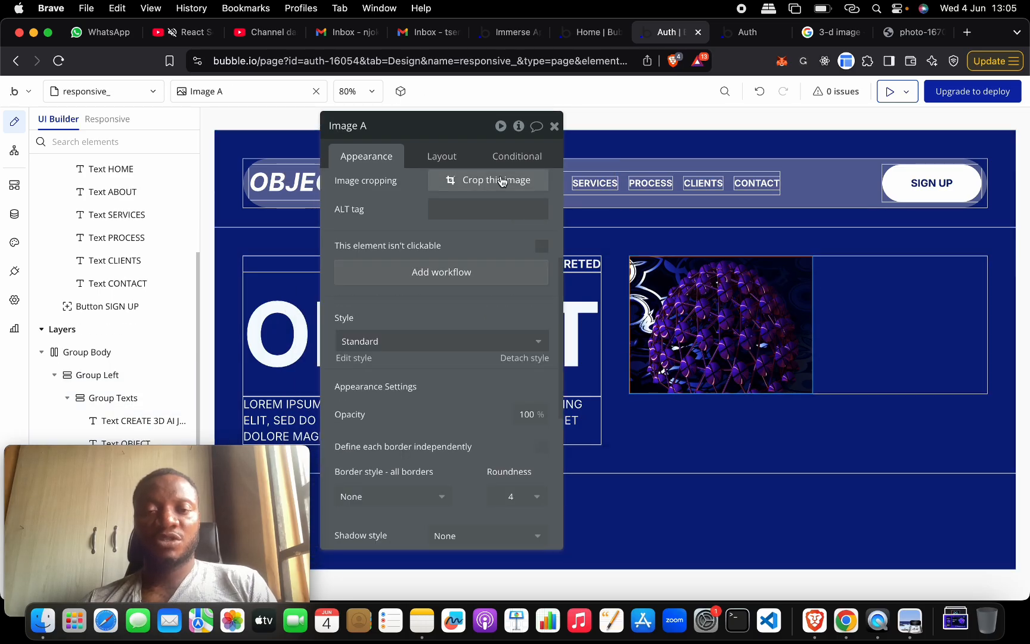
{"action": "left_click", "coordinate": [443, 157]}
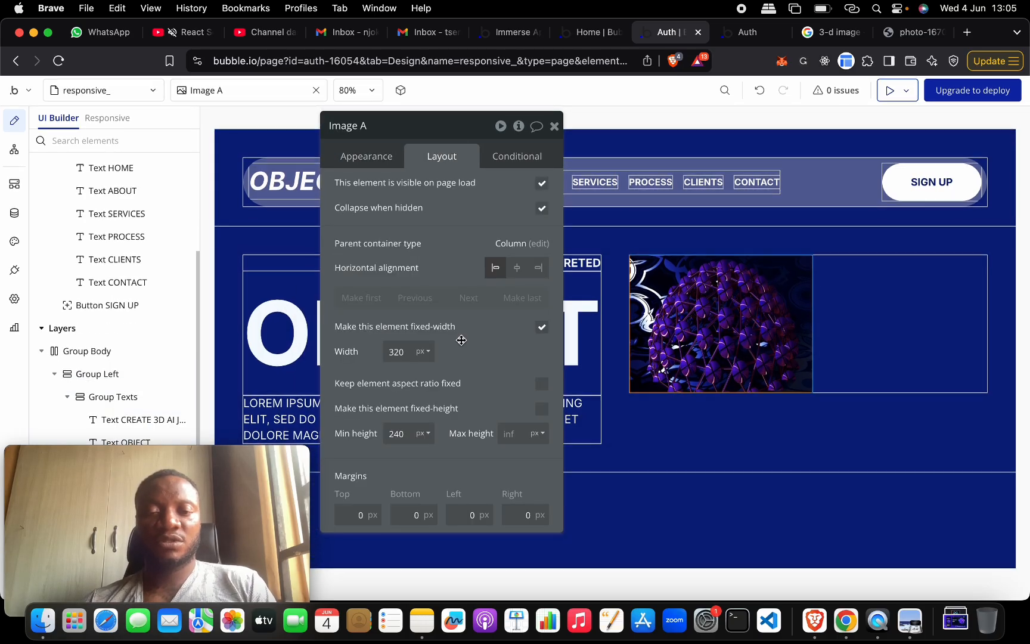
{"action": "left_click", "coordinate": [541, 327]}
{"action": "left_click", "coordinate": [397, 352]}
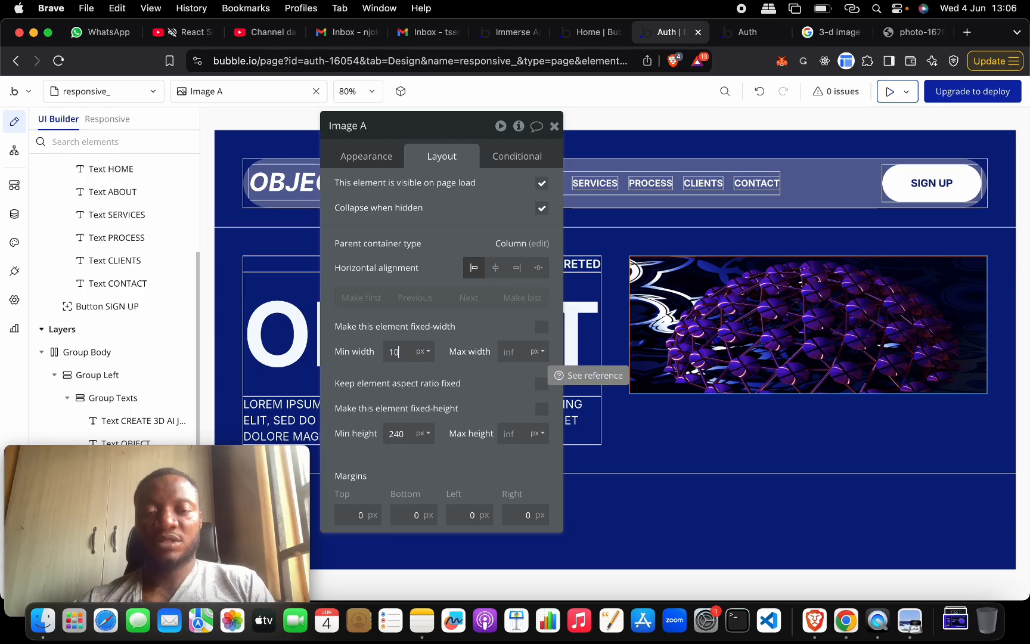
{"action": "type", "text": "10"}
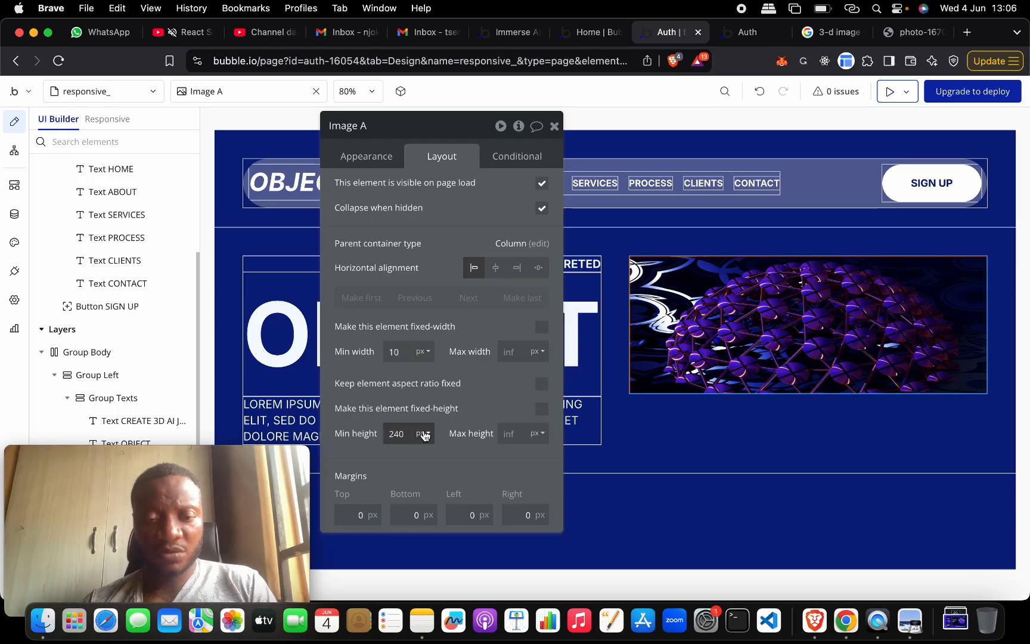
{"action": "left_click", "coordinate": [401, 434]}
{"action": "type", "text": "1"}
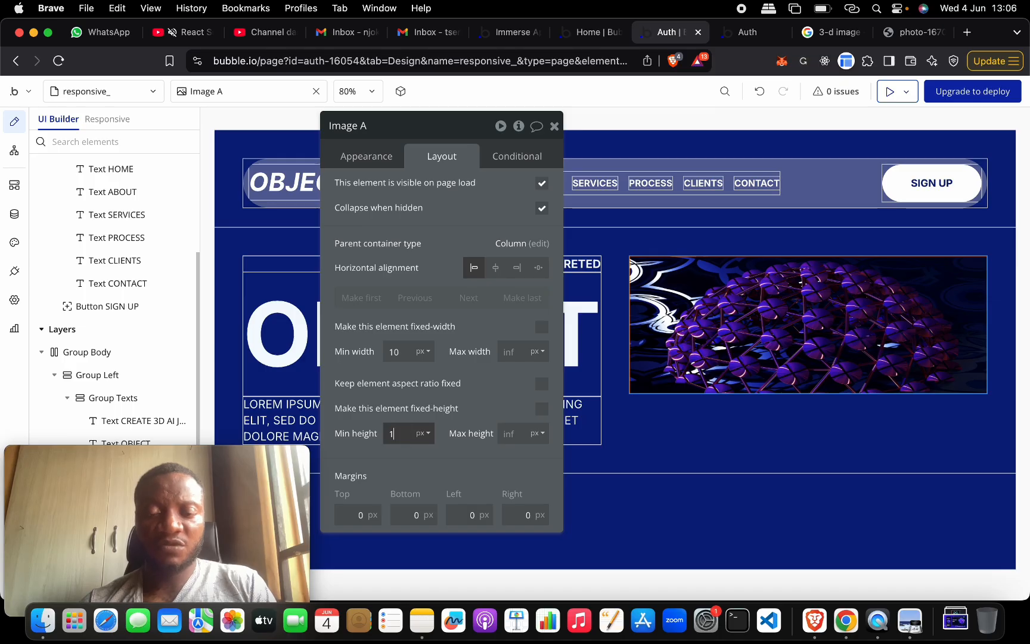
{"action": "type", "text": "0"}
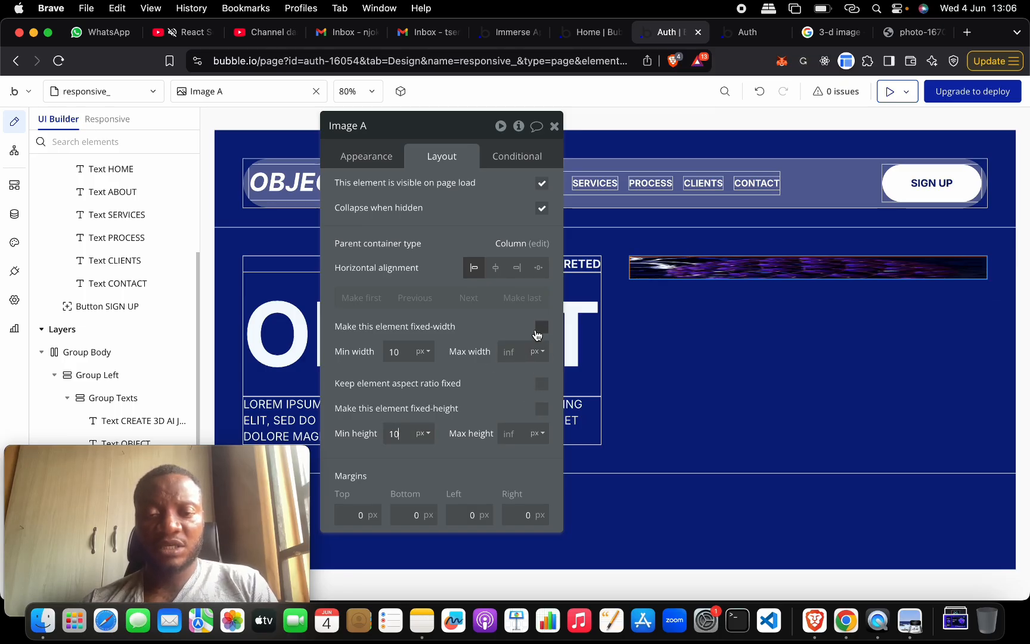
Step: Keep the hero image's aspect ratio fixed at 1 by 1 and compare its size with the reference design in Preview before returning to Bubble
{"action": "left_click", "coordinate": [541, 385]}
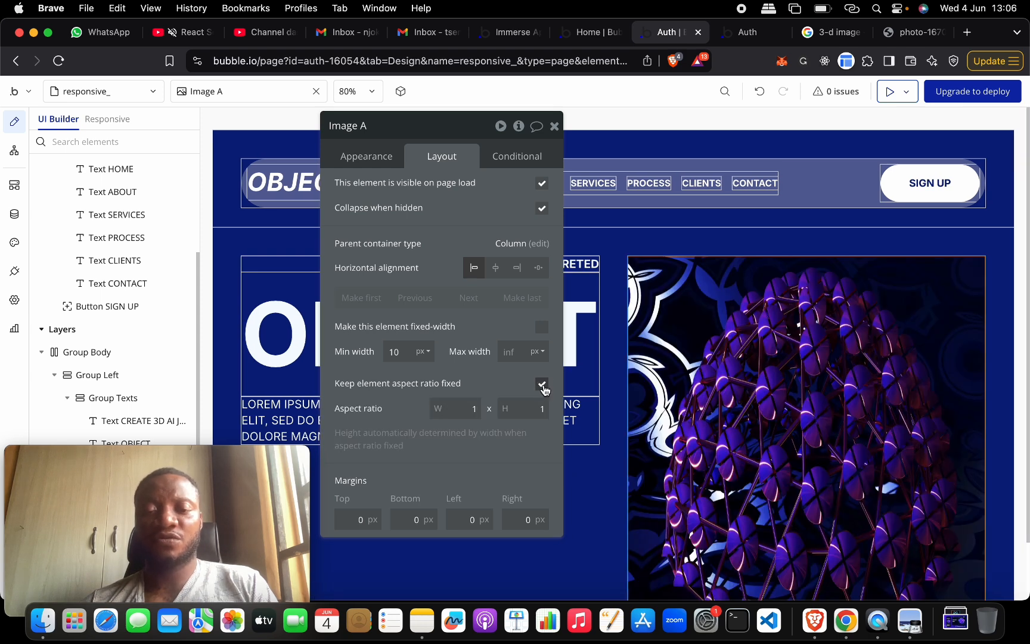
{"action": "scroll", "coordinate": [697, 388], "scroll_direction": "down", "scroll_amount": 2}
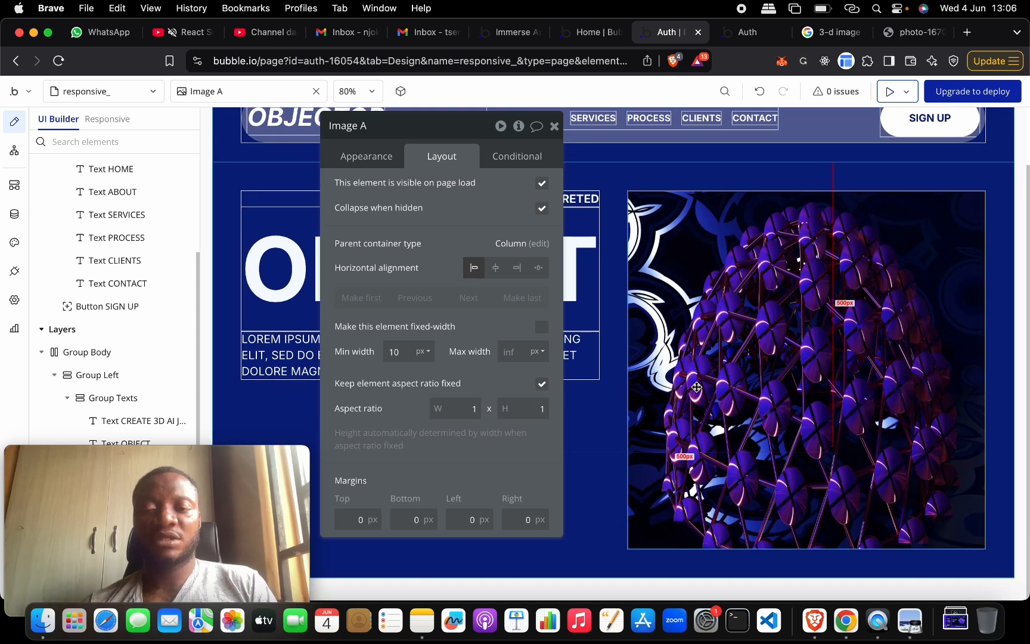
{"action": "key", "text": "ctrl+Up"}
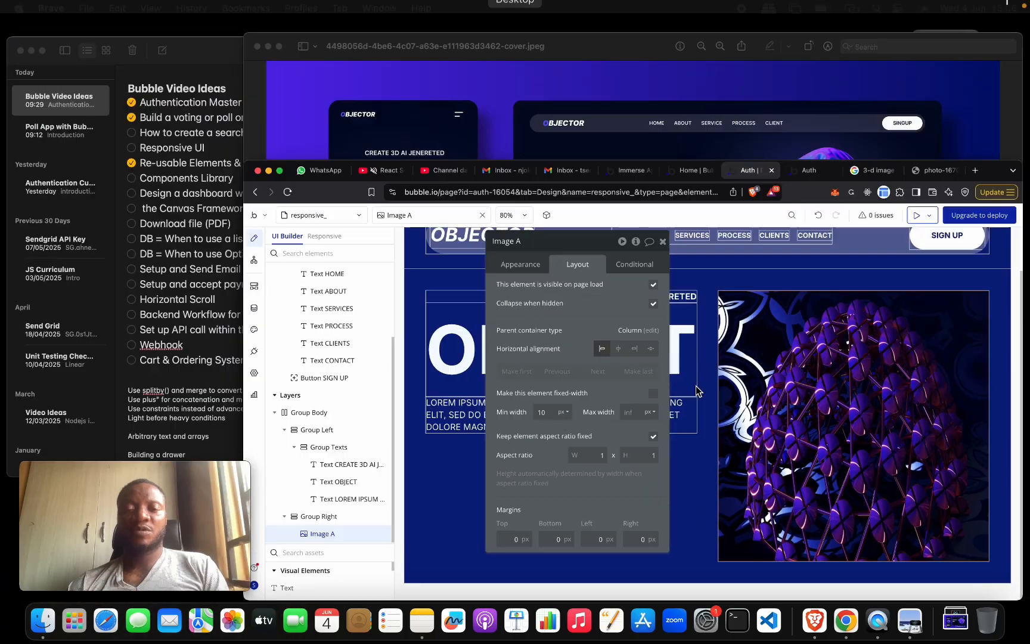
{"action": "left_click", "coordinate": [686, 186]}
{"action": "key", "text": "ctrl+Up"}
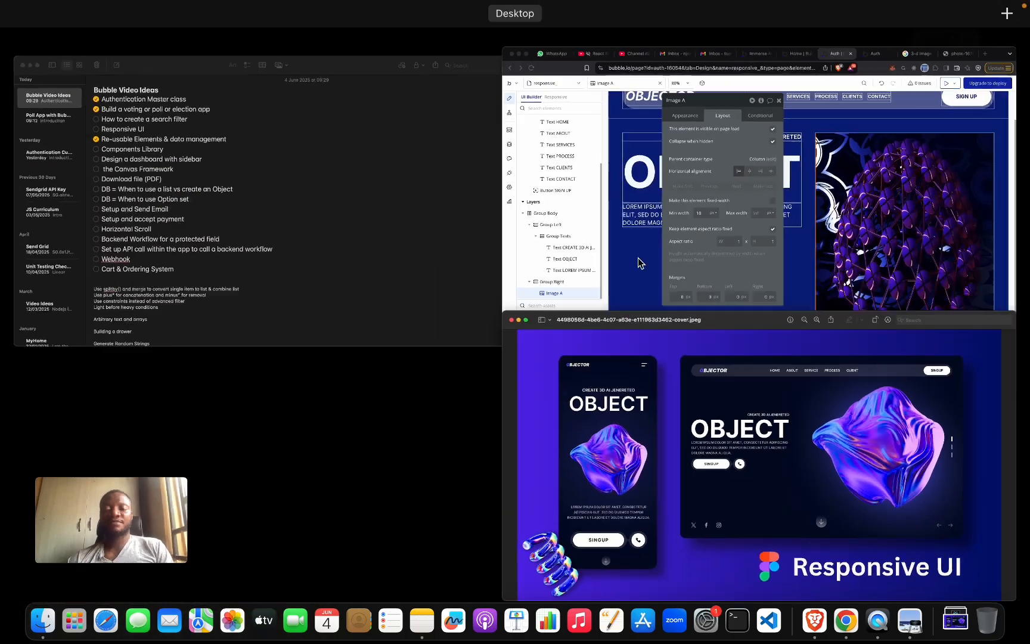
{"action": "left_click", "coordinate": [578, 292]}
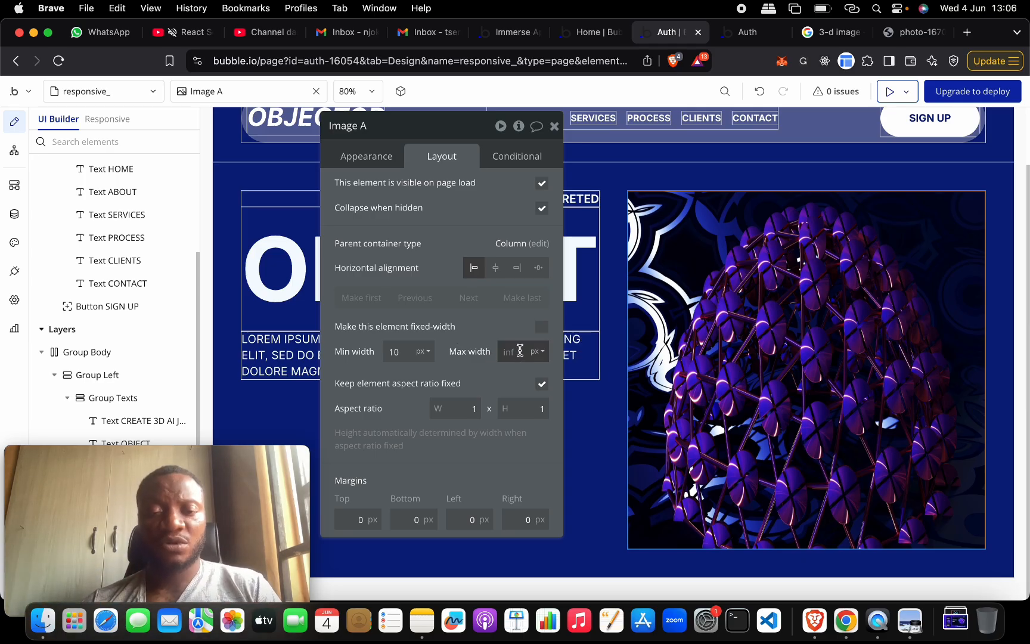
{"action": "left_click", "coordinate": [541, 329]}
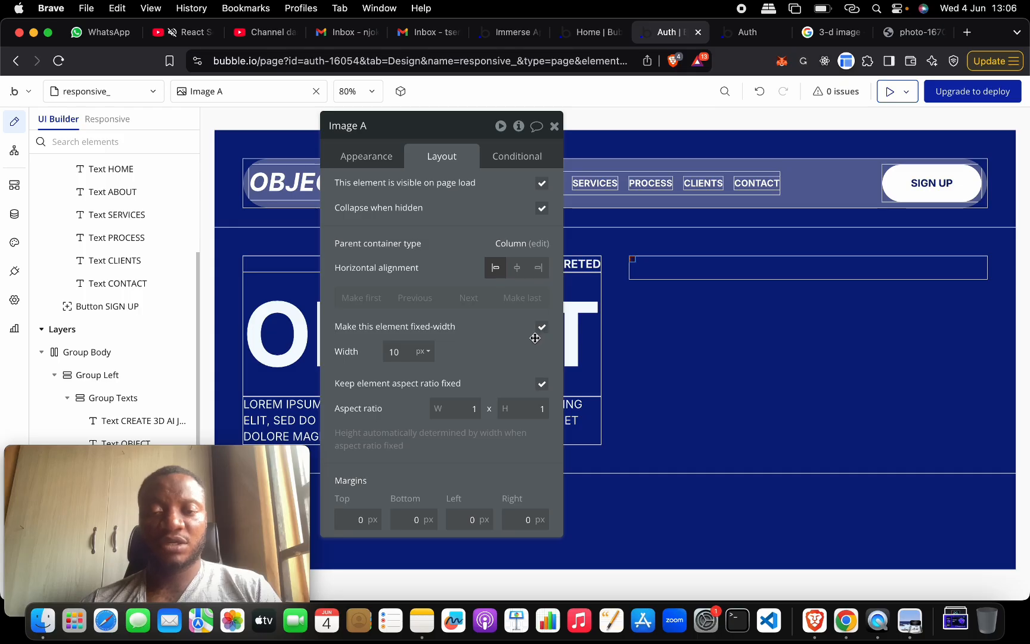
{"action": "left_click", "coordinate": [398, 354]}
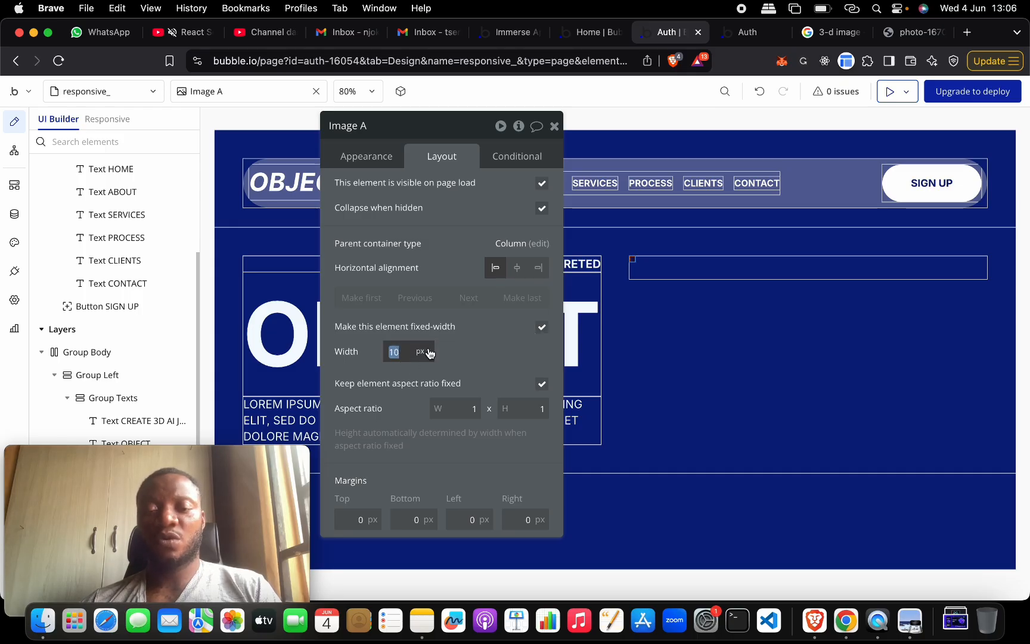
{"action": "left_click", "coordinate": [542, 327]}
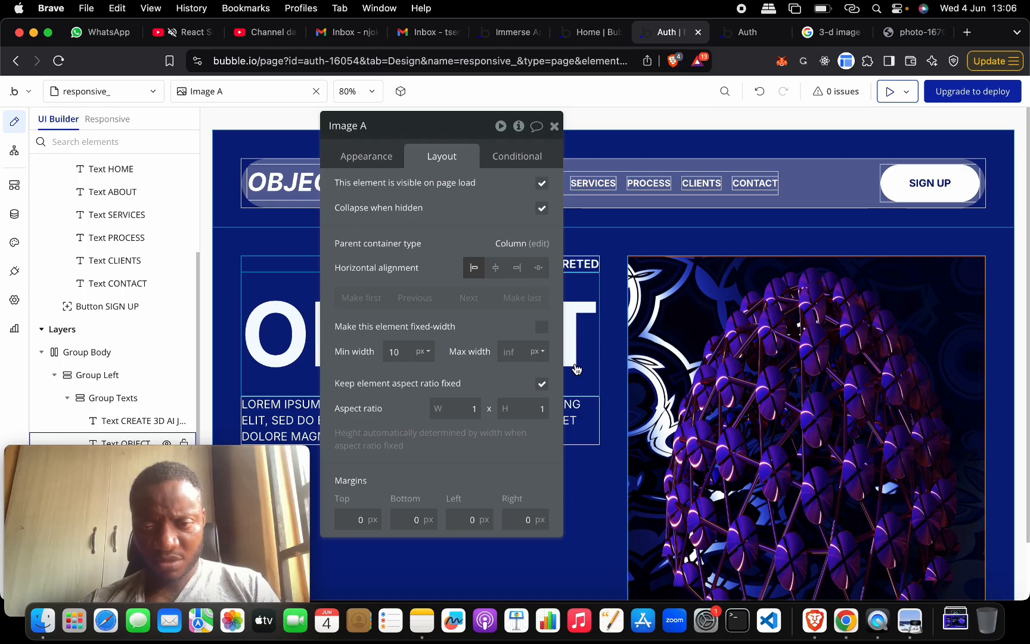
Step: Try different aspect ratio values for the hero image, ending with a width of 2 and a height of 5
{"action": "left_click", "coordinate": [545, 405]}
{"action": "type", "text": "1"}
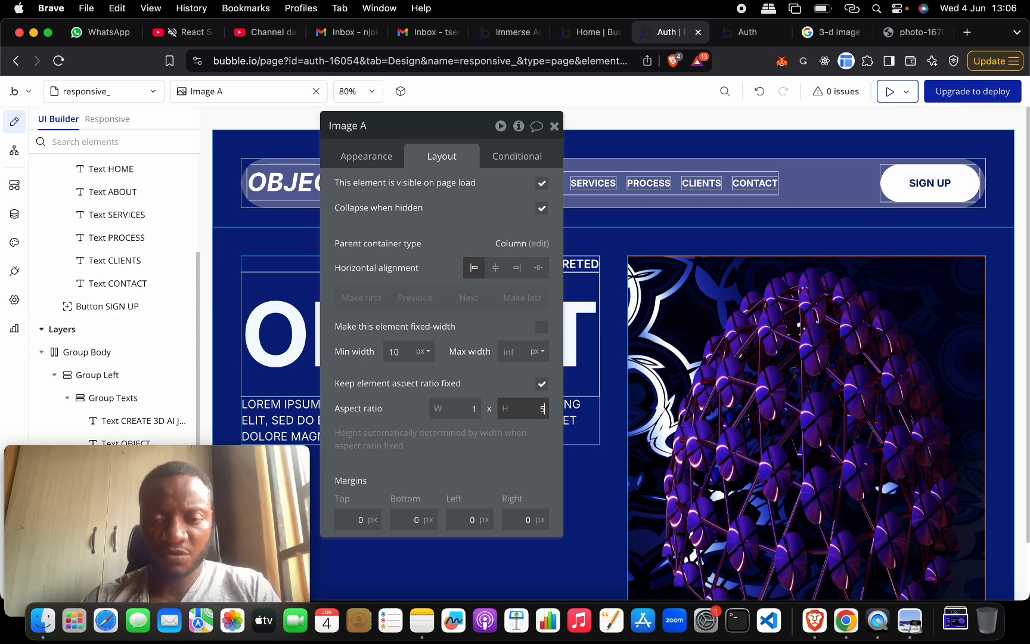
{"action": "type", "text": "0"}
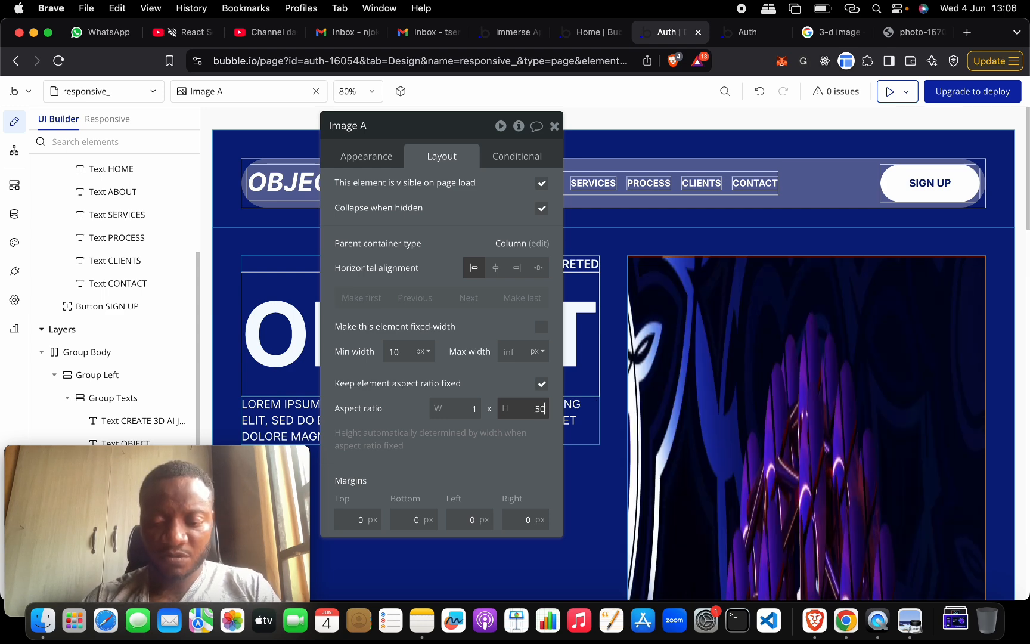
{"action": "type", "text": "5"}
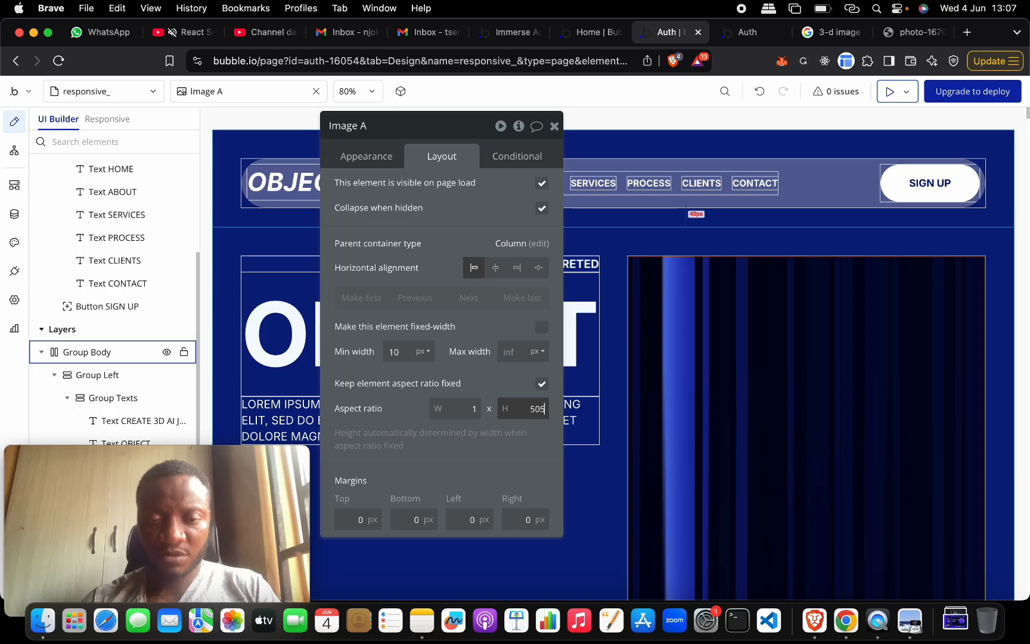
{"action": "key", "text": "BackSpace"}
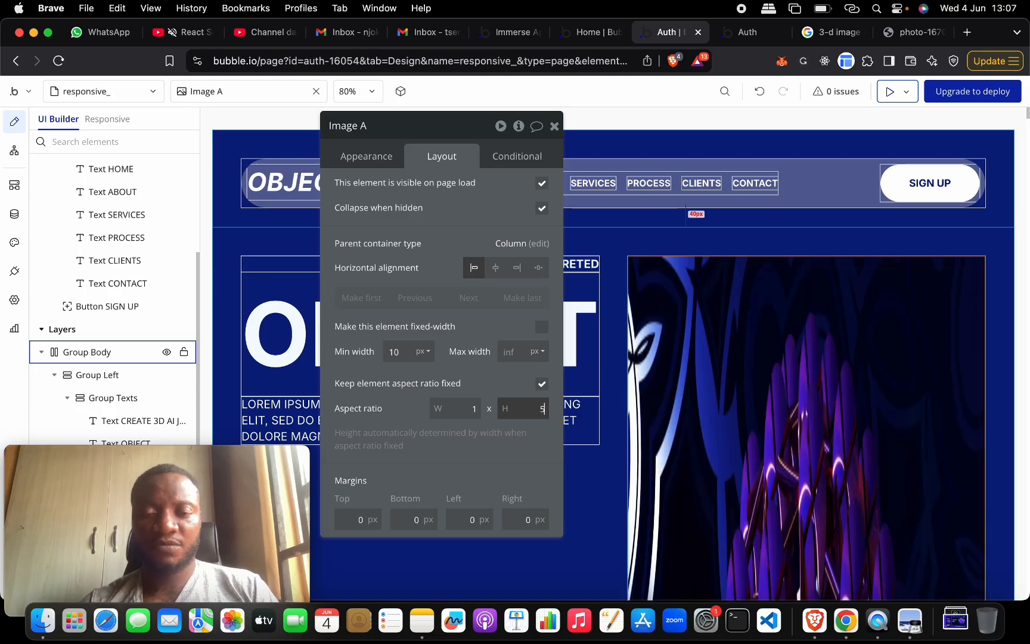
{"action": "left_click", "coordinate": [476, 407]}
{"action": "key", "text": "BackSpace"}
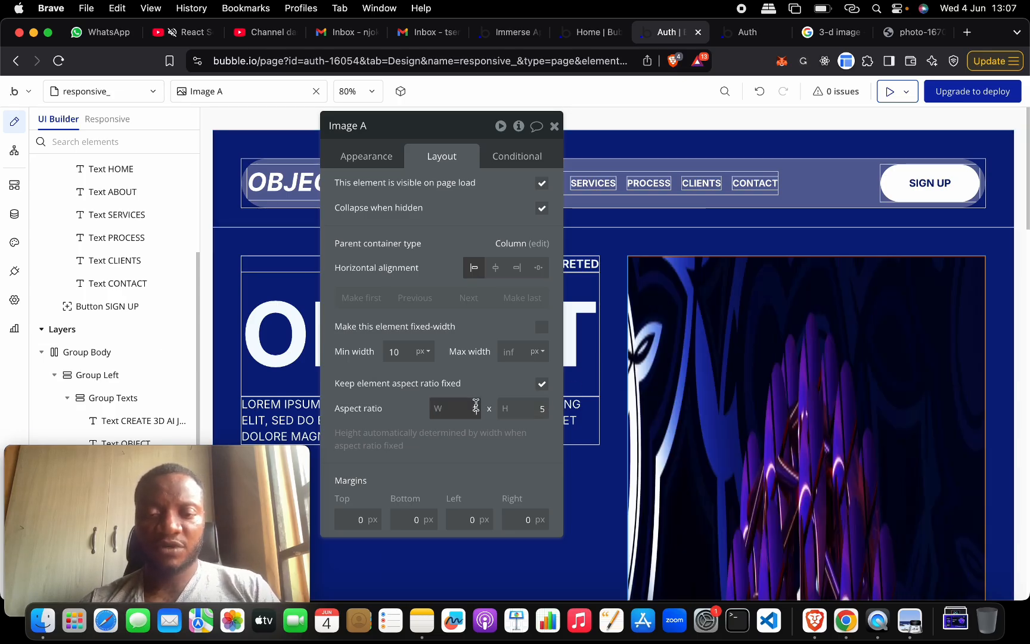
{"action": "left_click", "coordinate": [542, 384]}
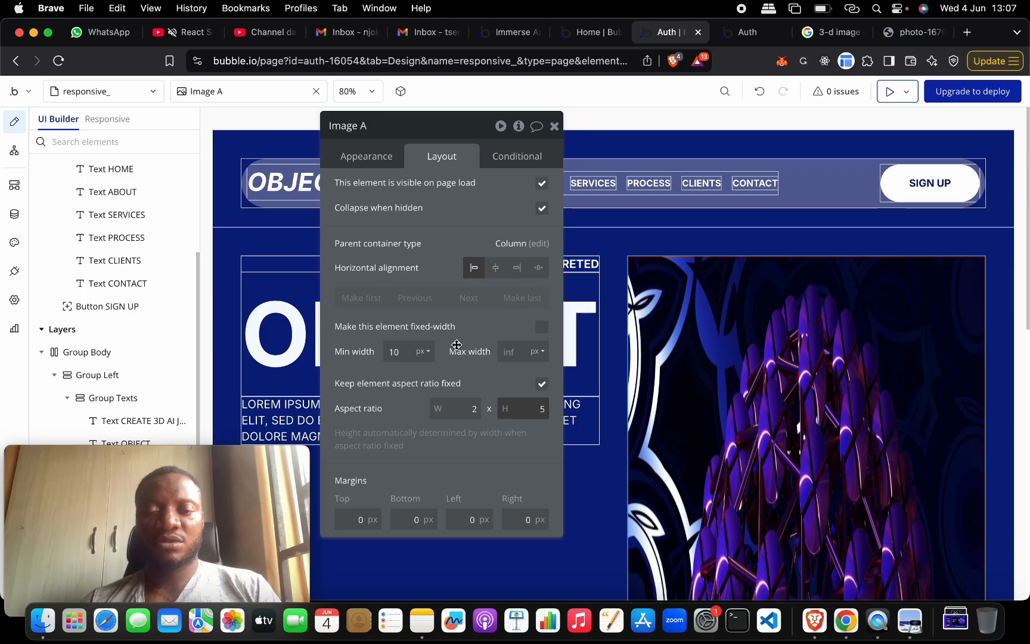
Step: Make the hero image fixed-width and set its width to 100 px
{"action": "left_click", "coordinate": [542, 326]}
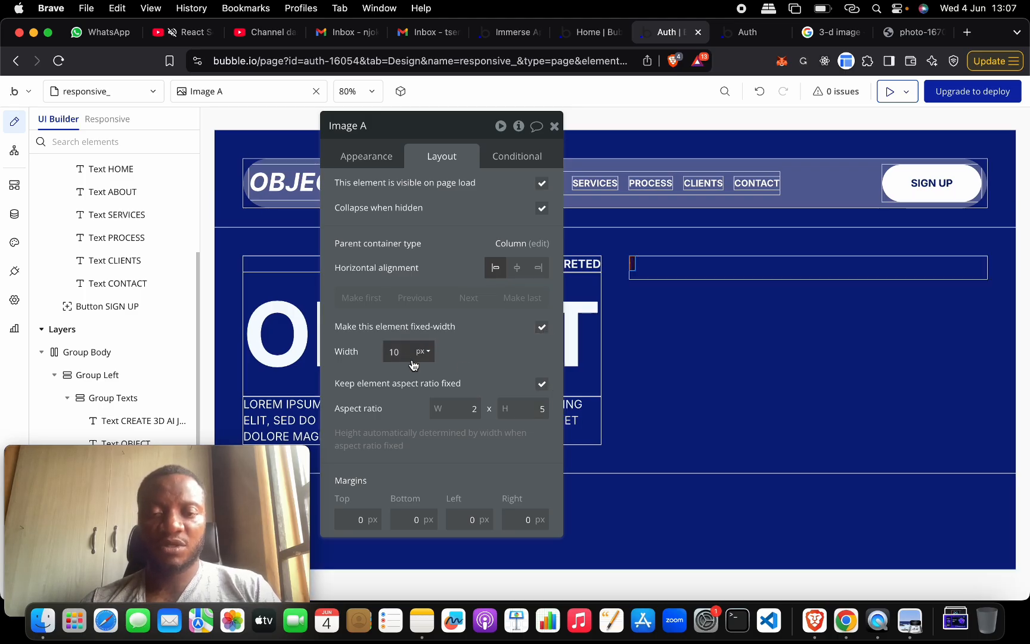
{"action": "type", "text": "100"}
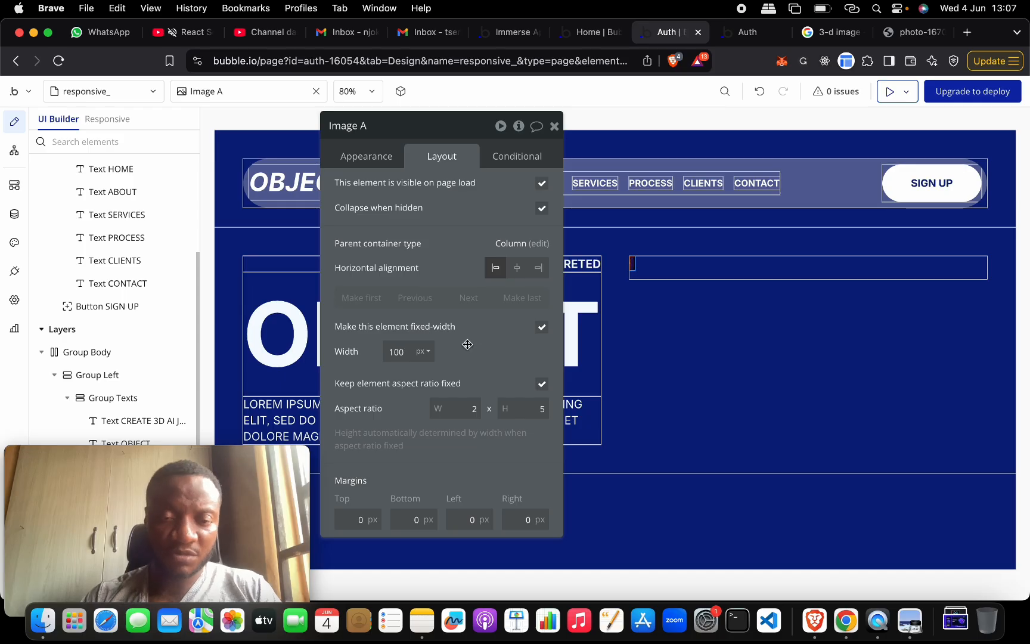
Step: Change the hero image's fixed width to 100 percent instead of pixels
{"action": "left_click", "coordinate": [426, 353]}
{"action": "left_click", "coordinate": [426, 381]}
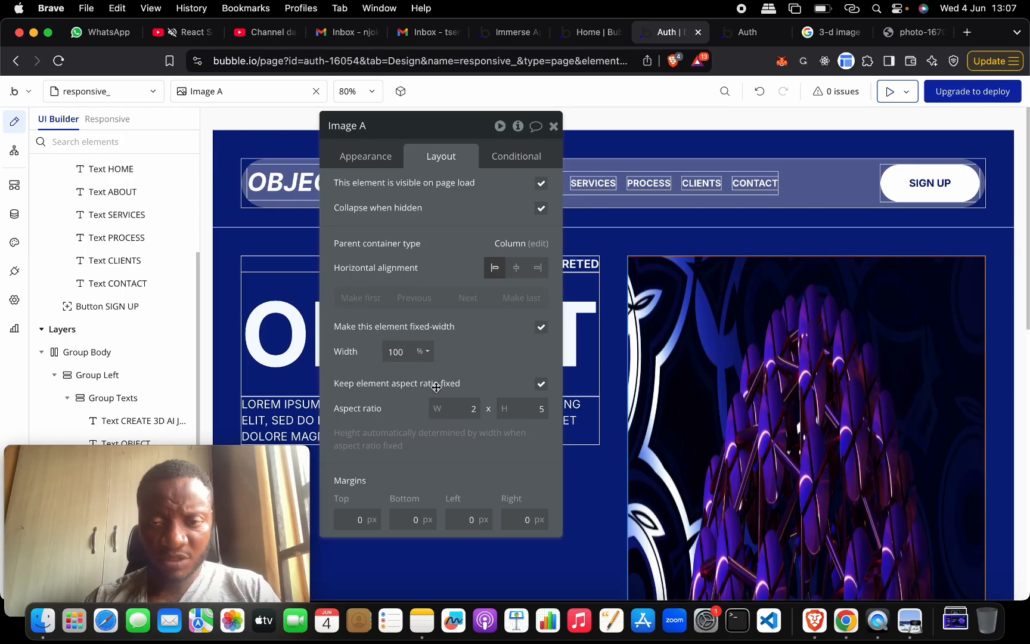
{"action": "left_click", "coordinate": [541, 385]}
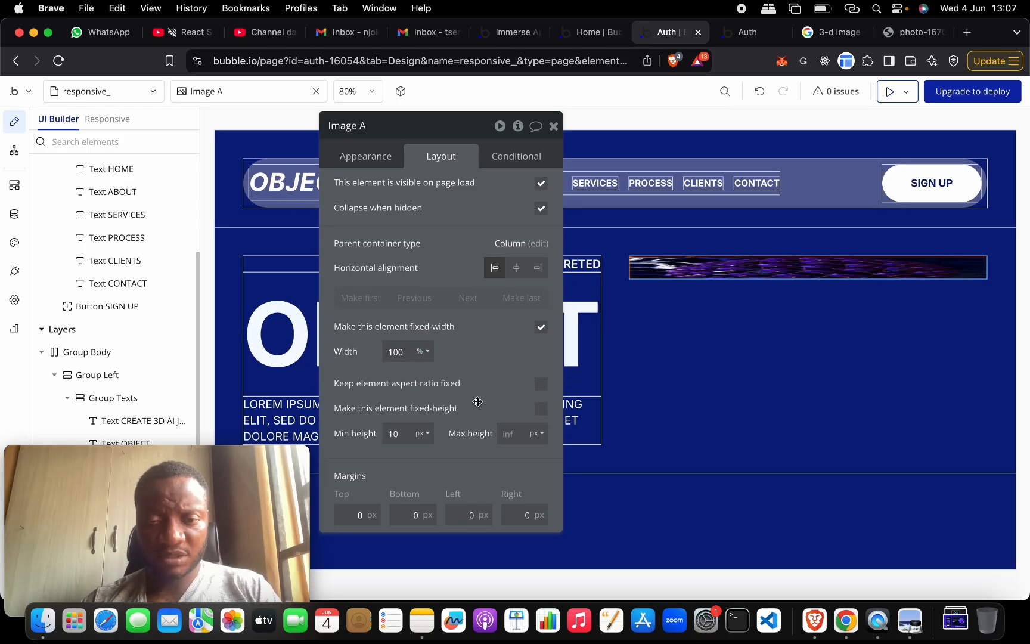
{"action": "double_click", "coordinate": [394, 434]}
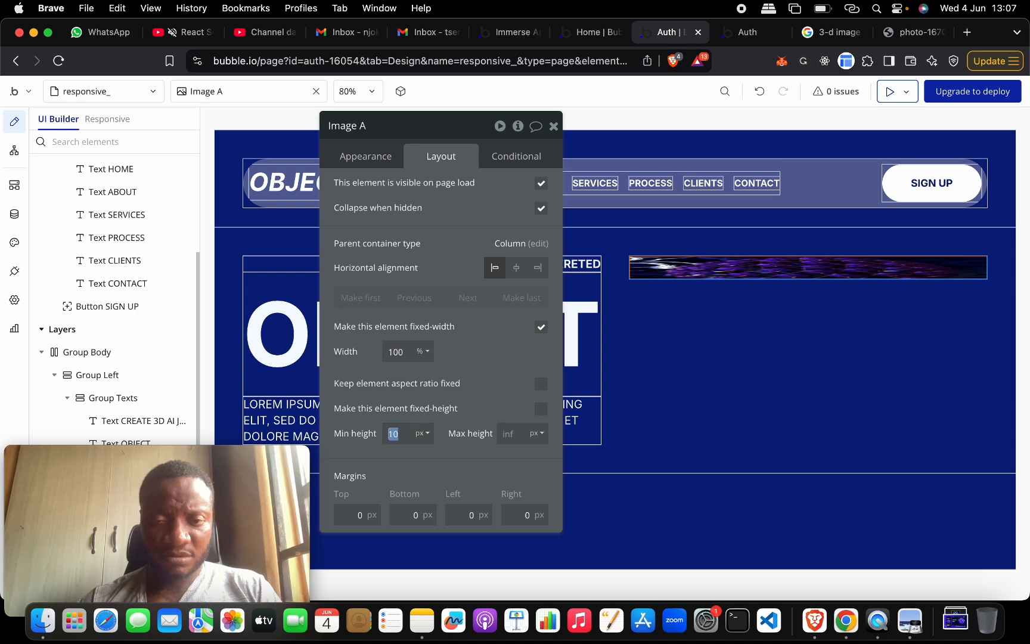
{"action": "left_click", "coordinate": [542, 384]}
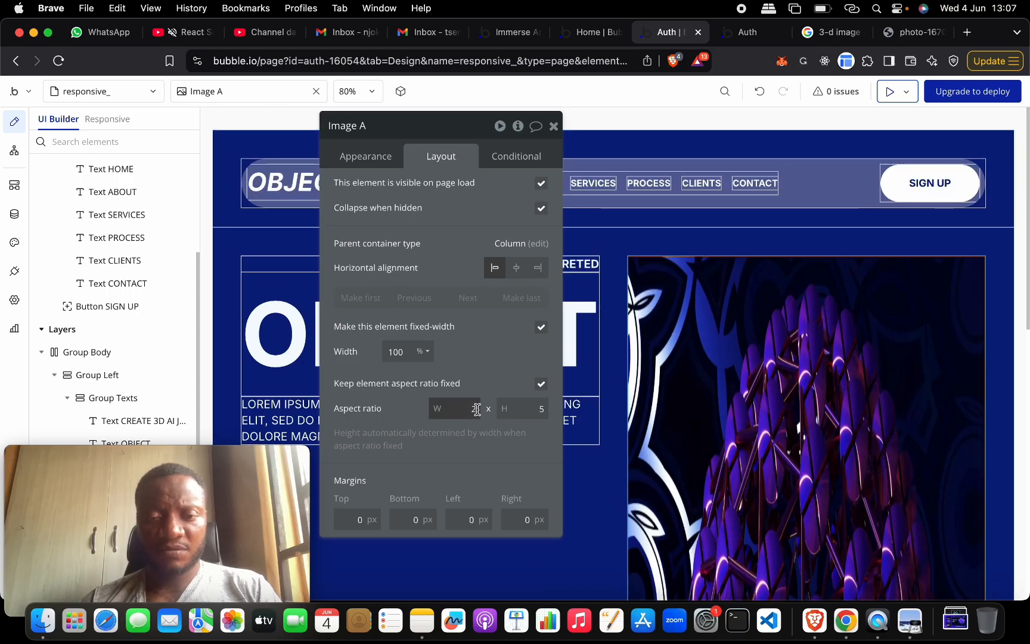
Step: Set the hero image's fixed aspect ratio to a width of 1 and a height of 1
{"action": "key", "text": "BackSpace"}
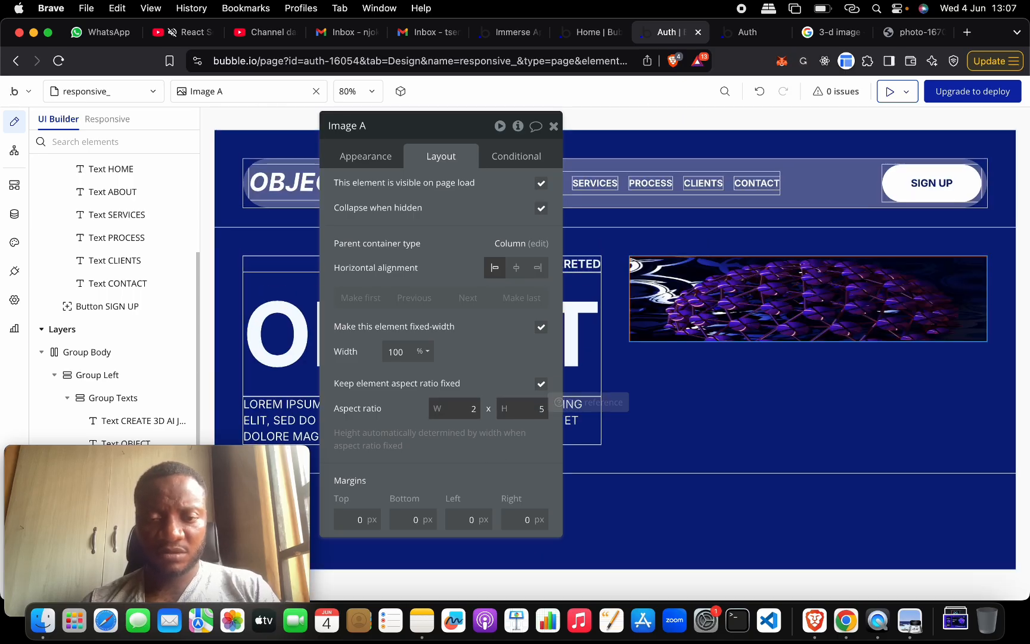
{"action": "key", "text": "super+a"}
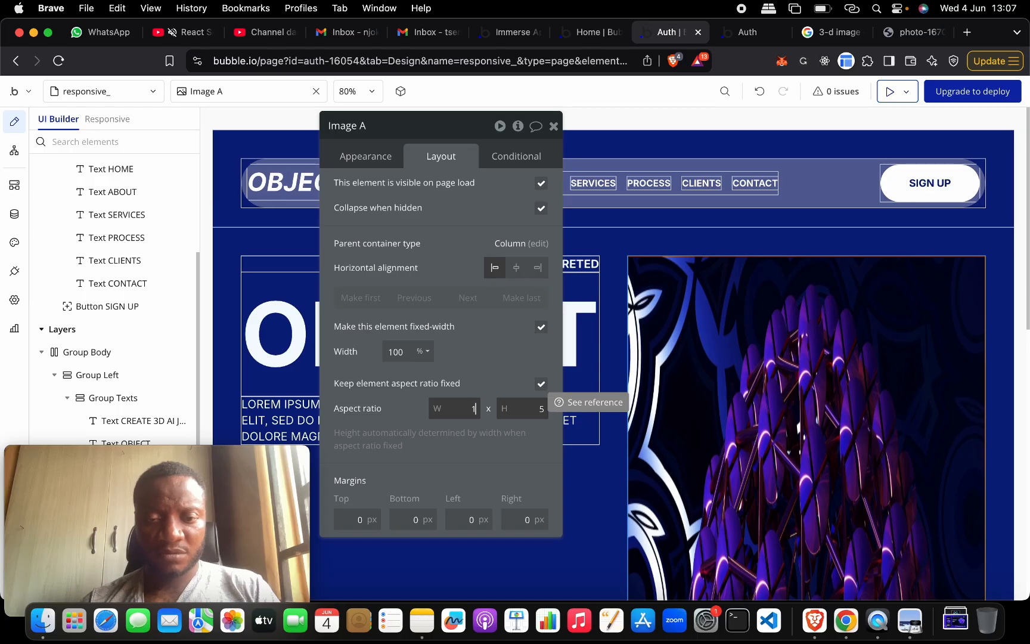
{"action": "type", "text": "1"}
{"action": "left_click", "coordinate": [543, 411]}
{"action": "key", "text": "BackSpace"}
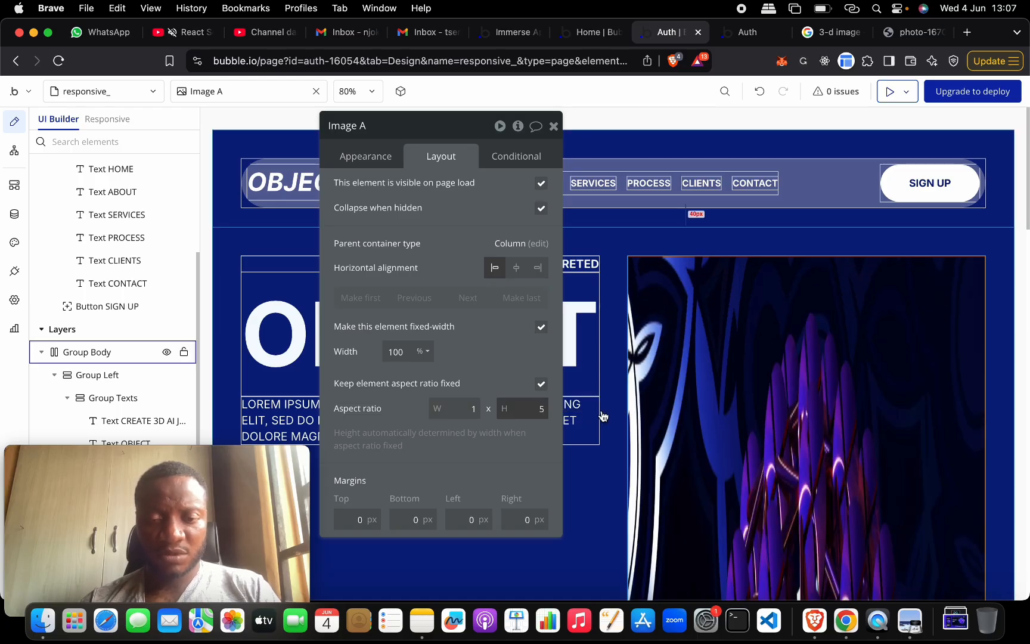
{"action": "left_click", "coordinate": [685, 387]}
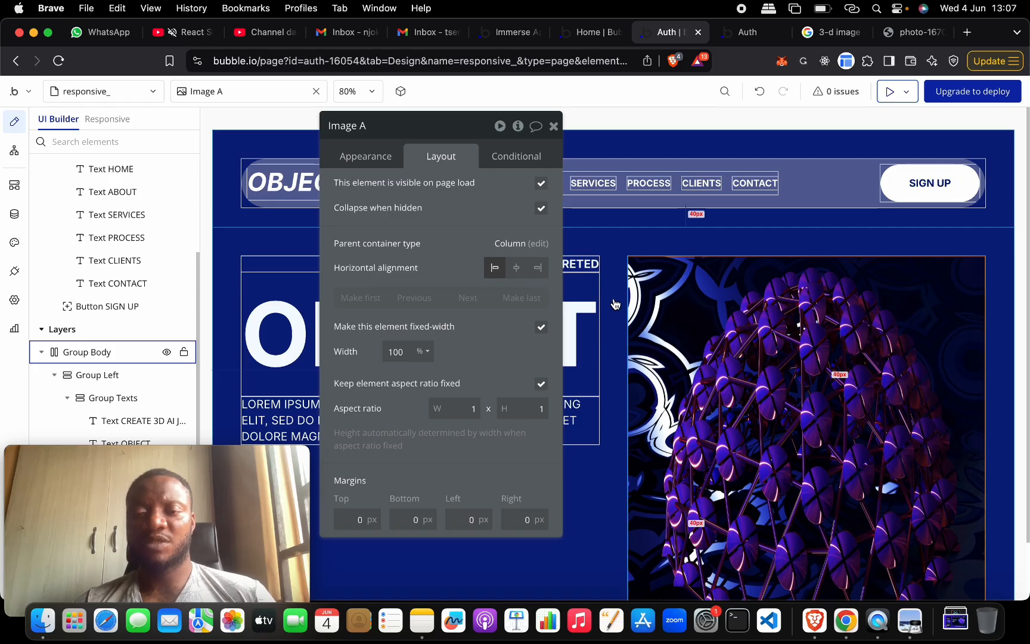
{"action": "scroll", "coordinate": [615, 304], "scroll_direction": "down", "scroll_amount": 2}
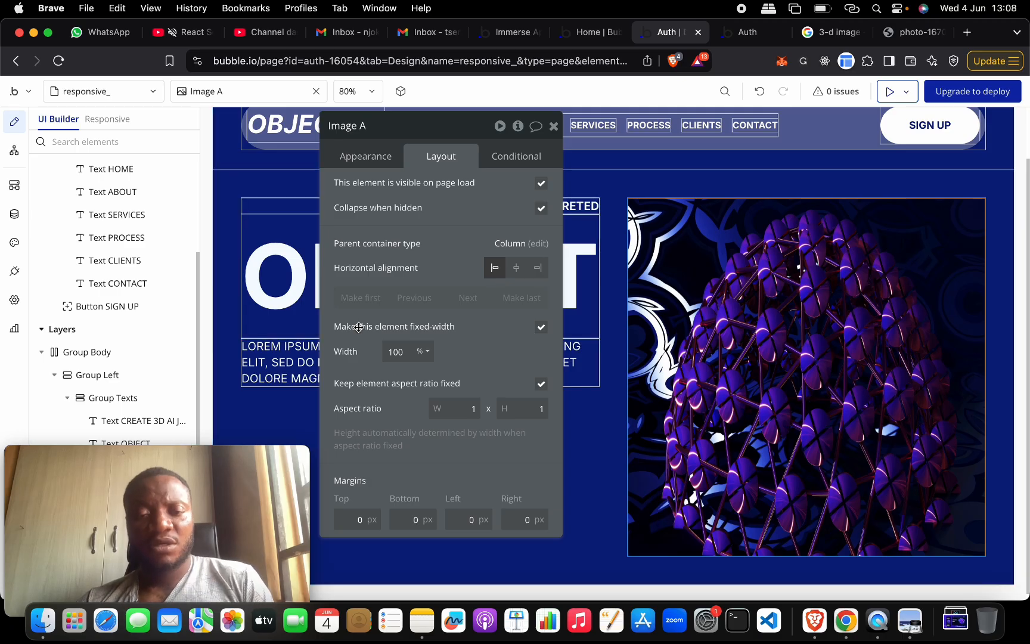
{"action": "scroll", "coordinate": [358, 328], "scroll_direction": "up", "scroll_amount": 1}
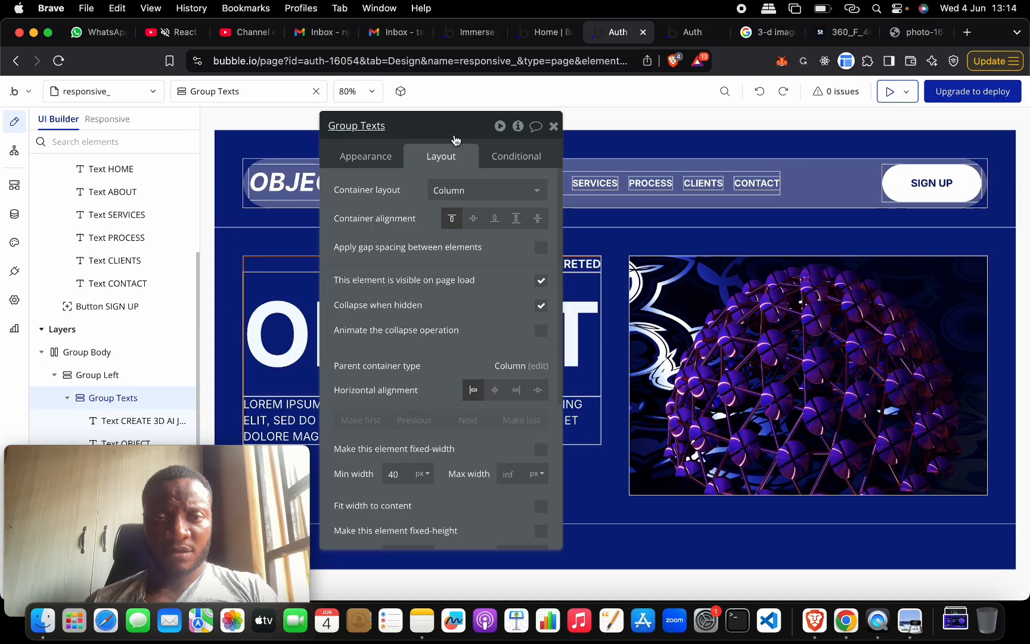
Step: Move the property editor clear of the hero texts and collapse Group Links, Group Right and Group Left in the elements tree
{"action": "left_click_drag", "start_coordinate": [459, 139], "coordinate": [773, 159]}
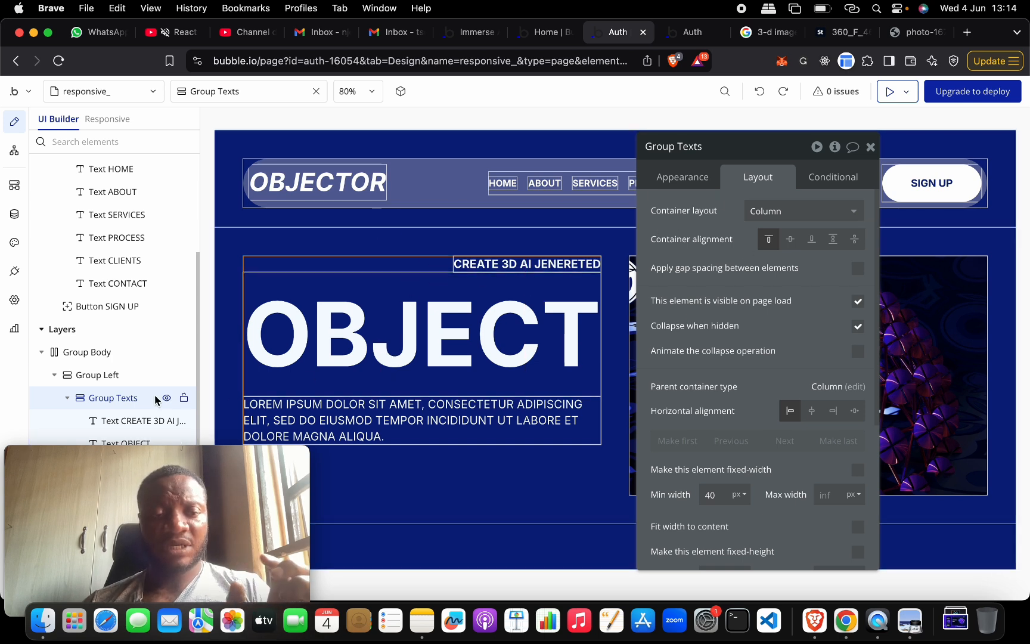
{"action": "scroll", "coordinate": [68, 407], "scroll_direction": "up", "scroll_amount": 3}
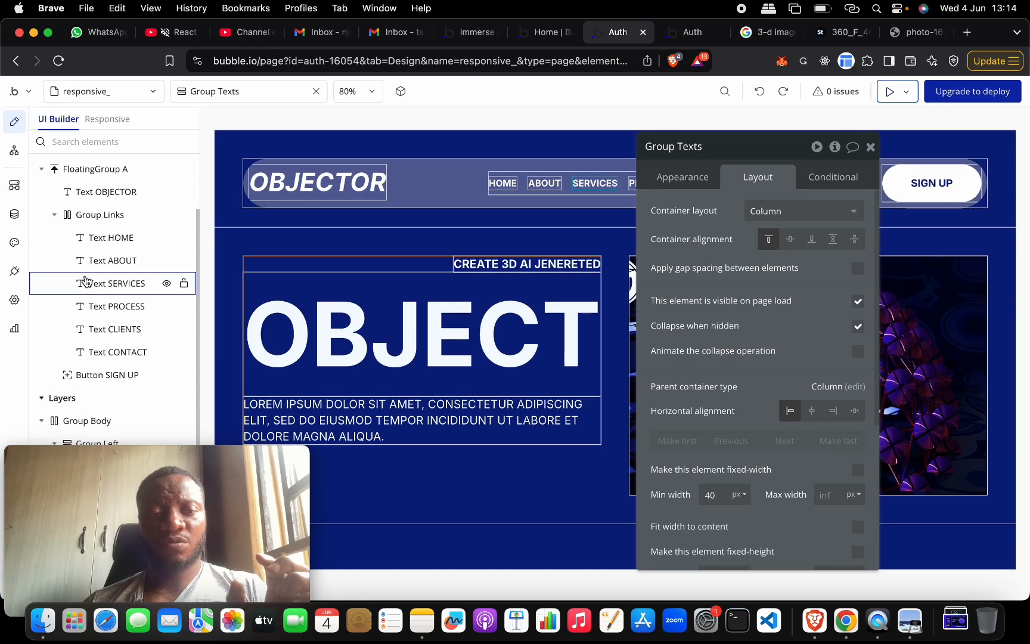
{"action": "left_click", "coordinate": [59, 215]}
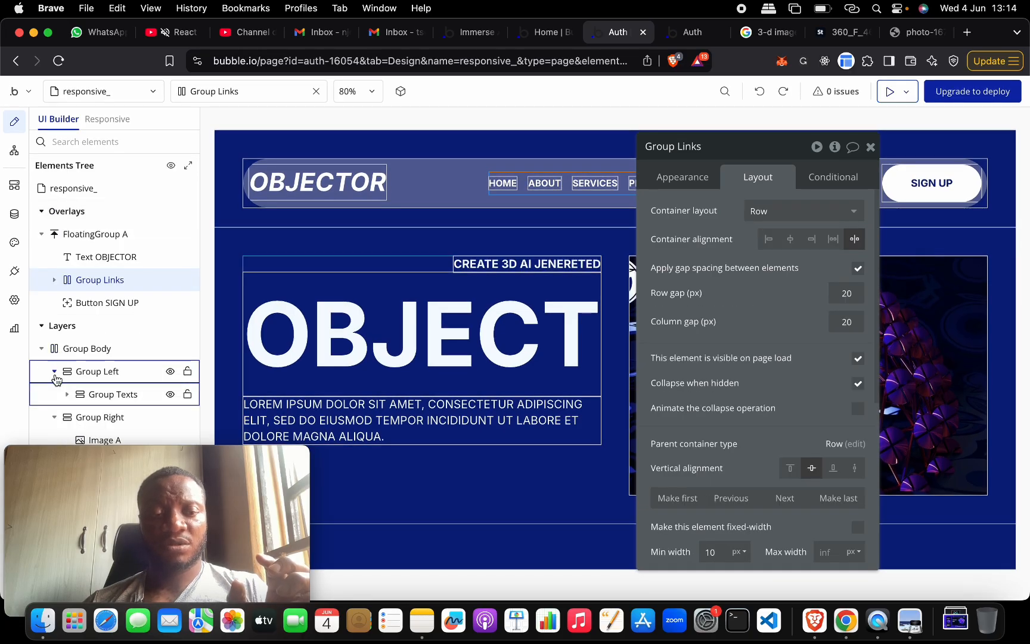
{"action": "left_click", "coordinate": [61, 413]}
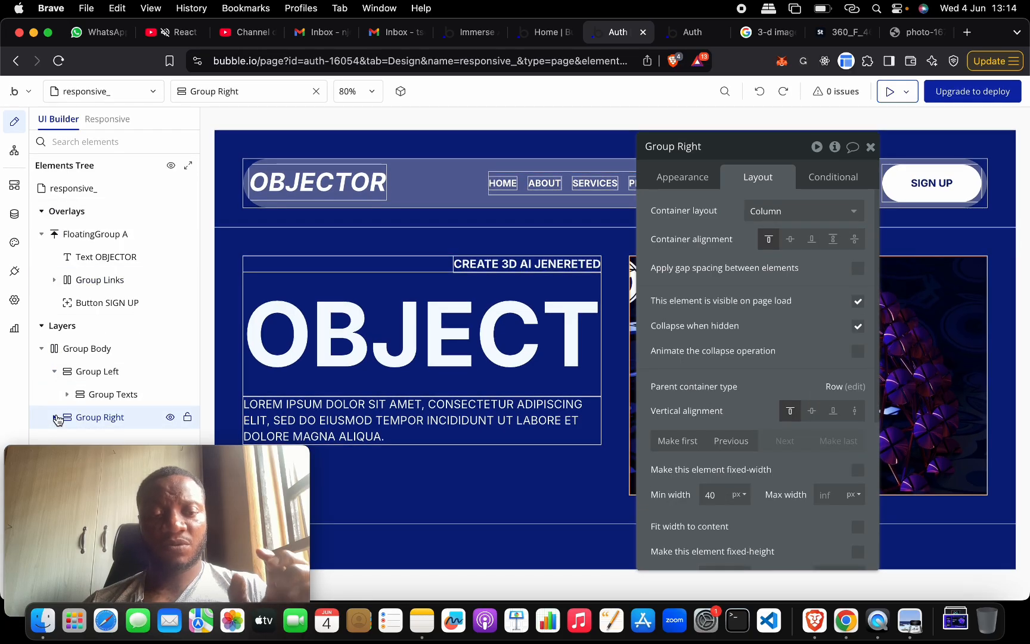
{"action": "left_click", "coordinate": [55, 373]}
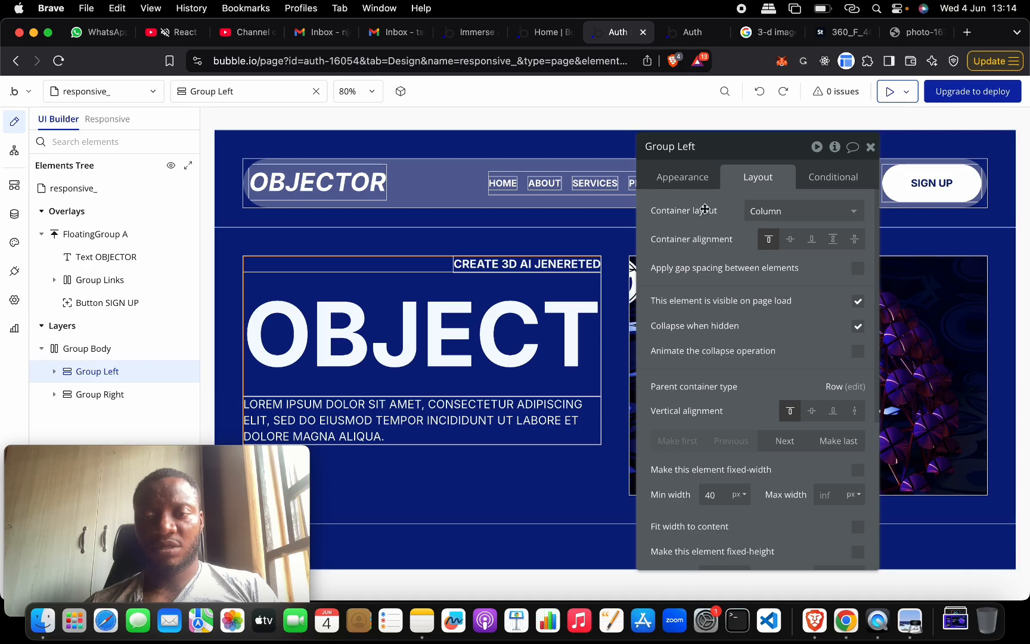
Step: Make Group Left fixed-width and set its width to 40 percent
{"action": "left_click", "coordinate": [697, 183]}
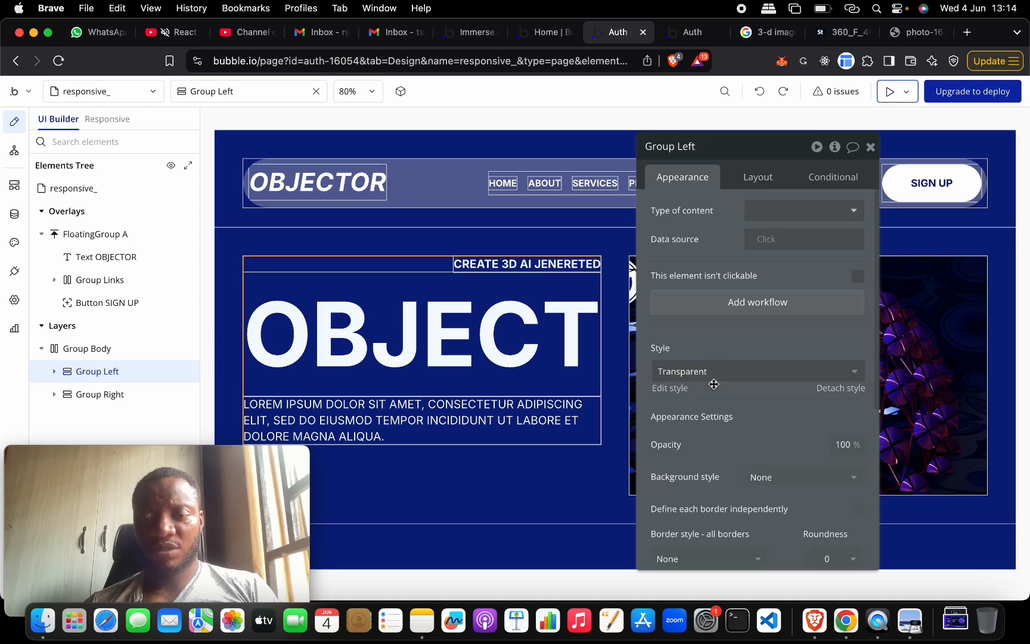
{"action": "scroll", "coordinate": [714, 384], "scroll_direction": "down", "scroll_amount": 5}
{"action": "scroll", "coordinate": [714, 385], "scroll_direction": "up", "scroll_amount": 5}
{"action": "left_click", "coordinate": [758, 177]}
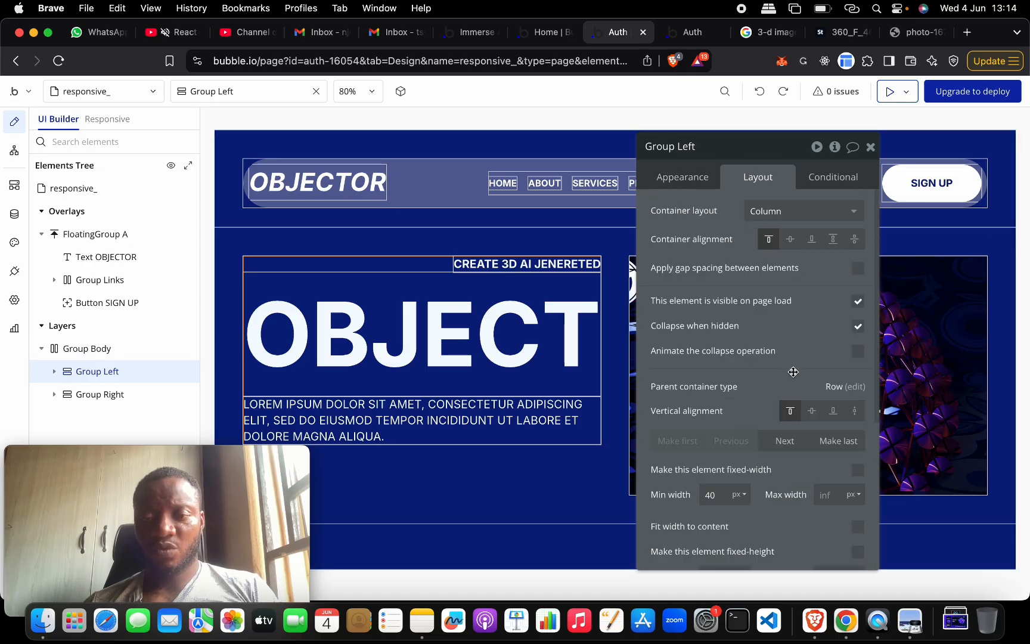
{"action": "scroll", "coordinate": [794, 372], "scroll_direction": "down", "scroll_amount": 5}
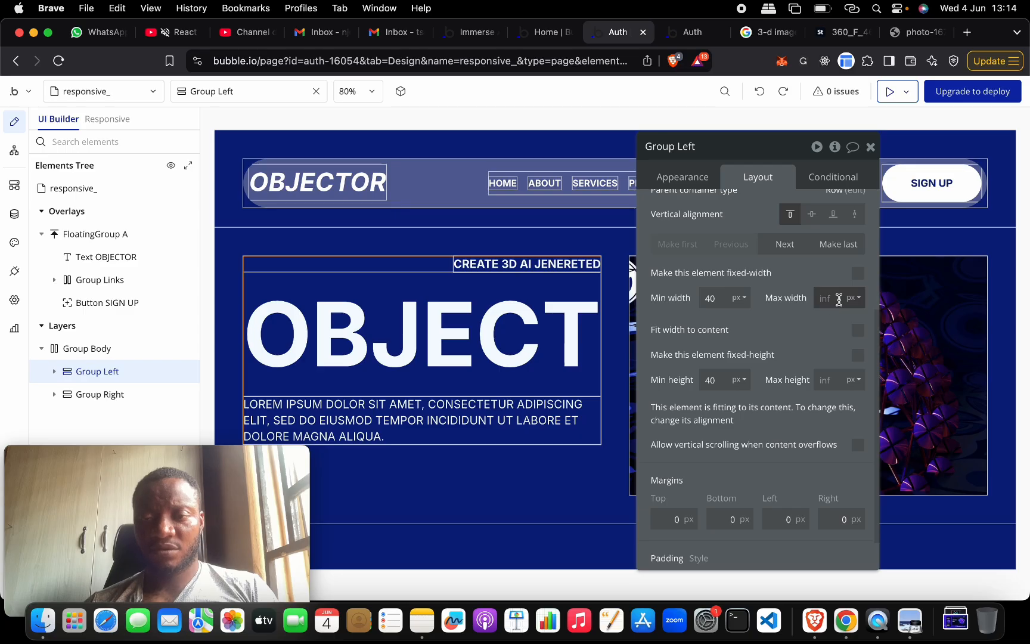
{"action": "left_click", "coordinate": [860, 275]}
{"action": "double_click", "coordinate": [710, 302]}
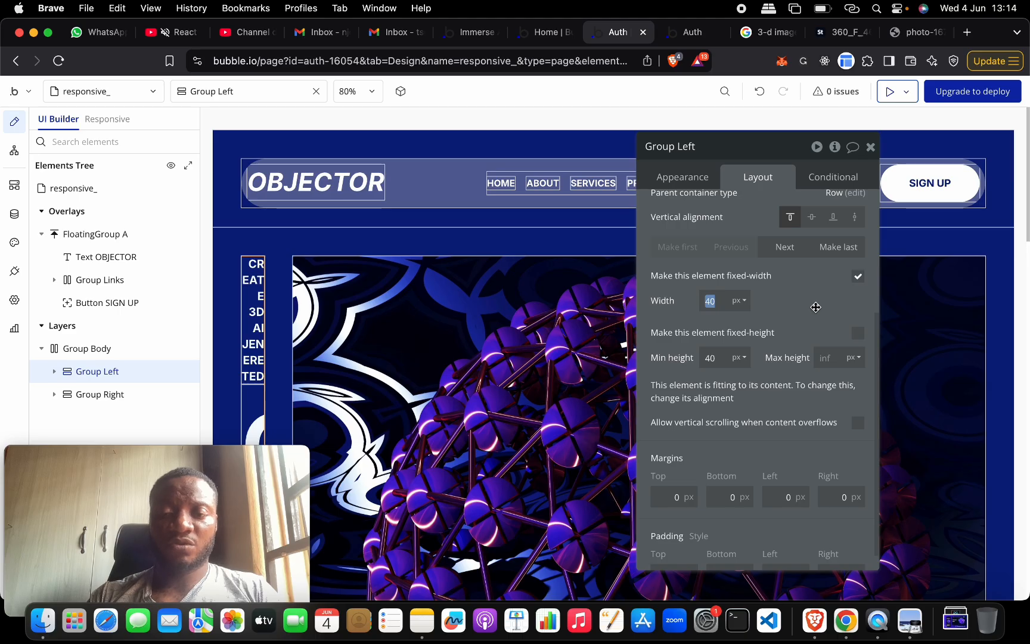
{"action": "key", "text": "Right"}
{"action": "left_click", "coordinate": [740, 300]}
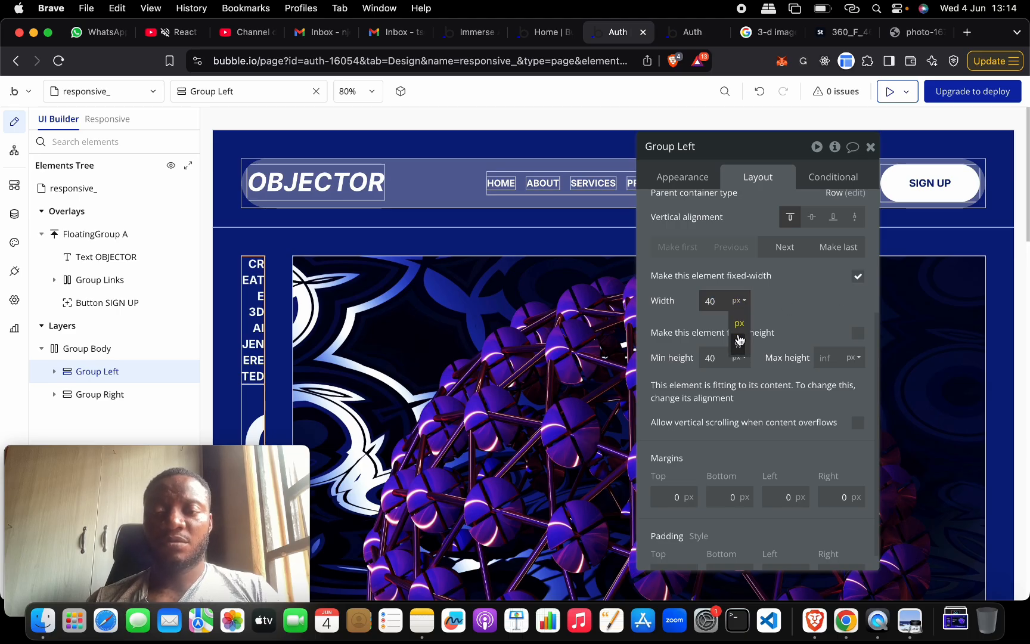
{"action": "left_click", "coordinate": [738, 345]}
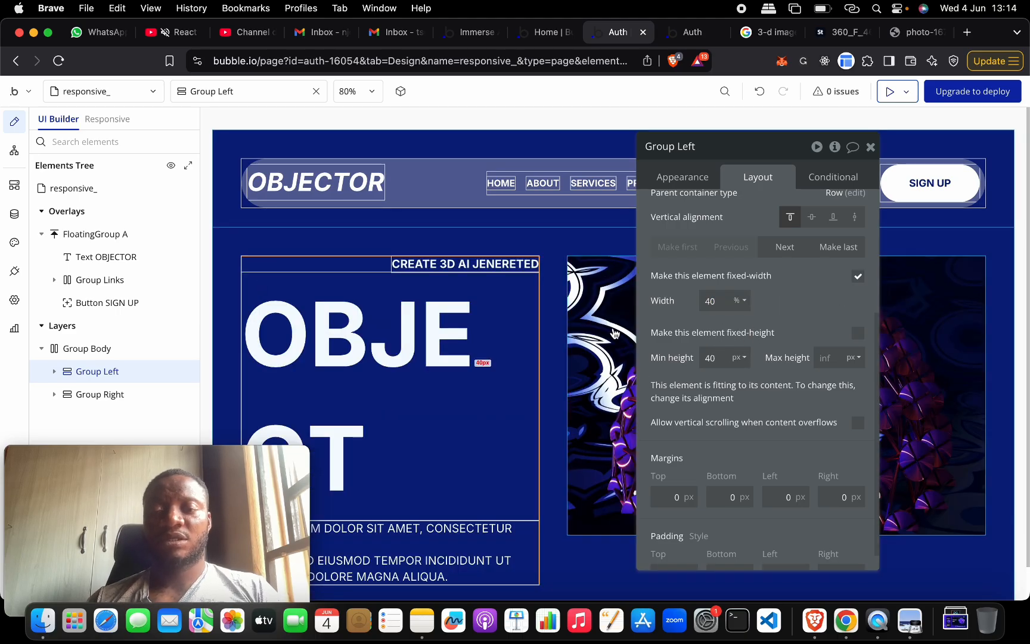
Step: Close the property editor and examine how the hero text column and the image share the row
{"action": "left_click", "coordinate": [615, 389]}
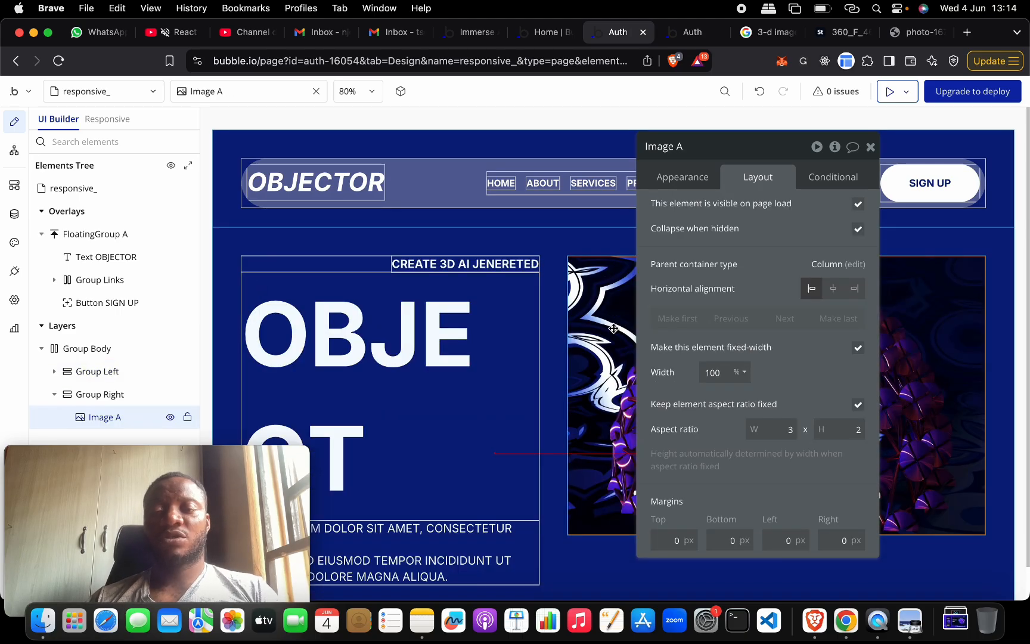
{"action": "left_click", "coordinate": [870, 147]}
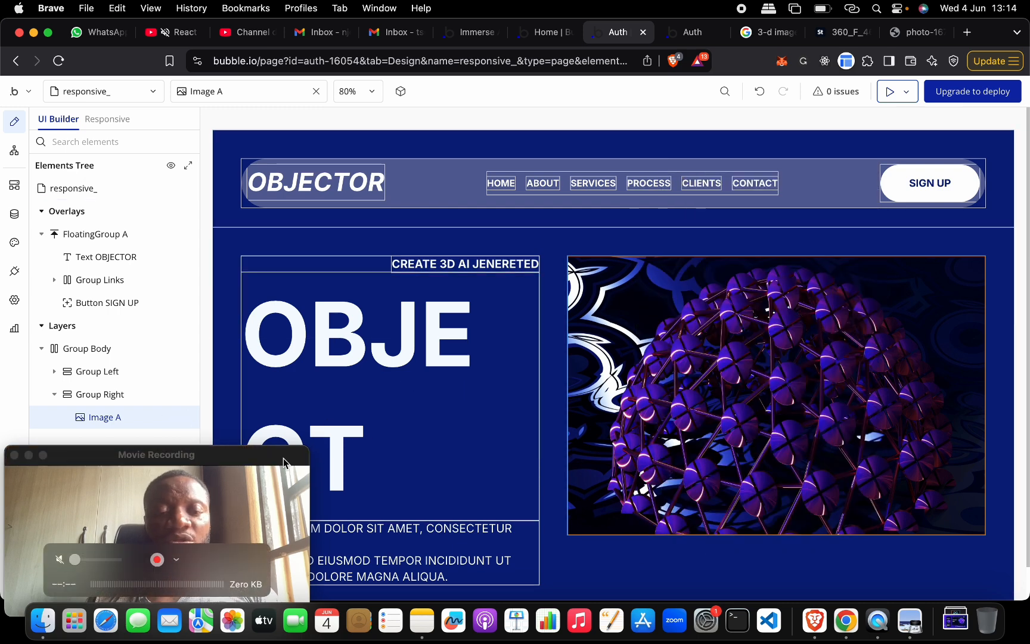
{"action": "left_click_drag", "start_coordinate": [283, 458], "coordinate": [974, 486]}
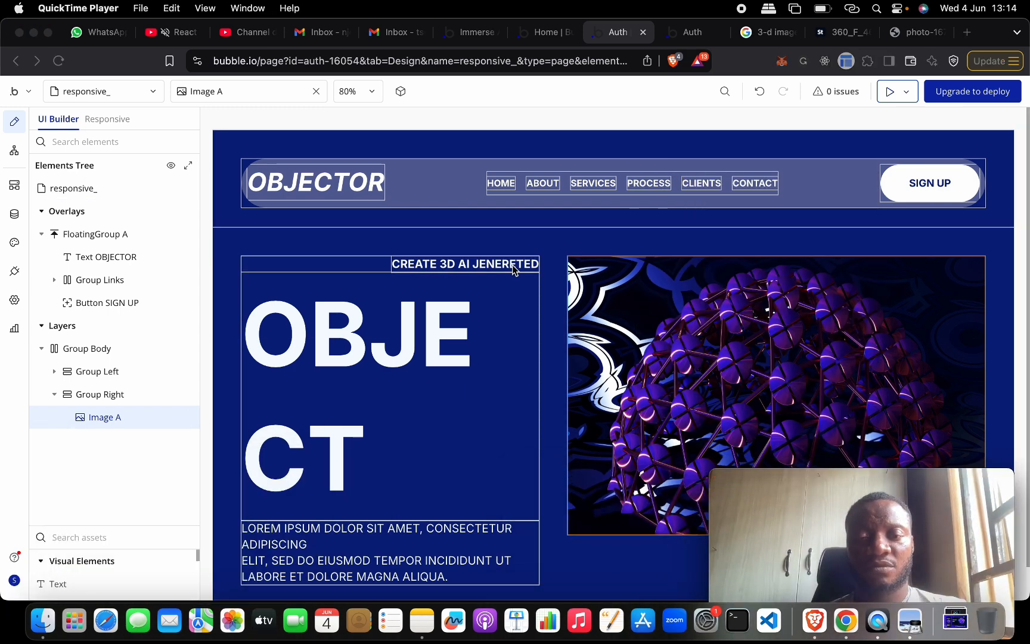
Step: Try a font size of 150 px on the OBJECT heading, and settle on 100 px
{"action": "left_click", "coordinate": [432, 338]}
{"action": "double_click", "coordinate": [401, 342]}
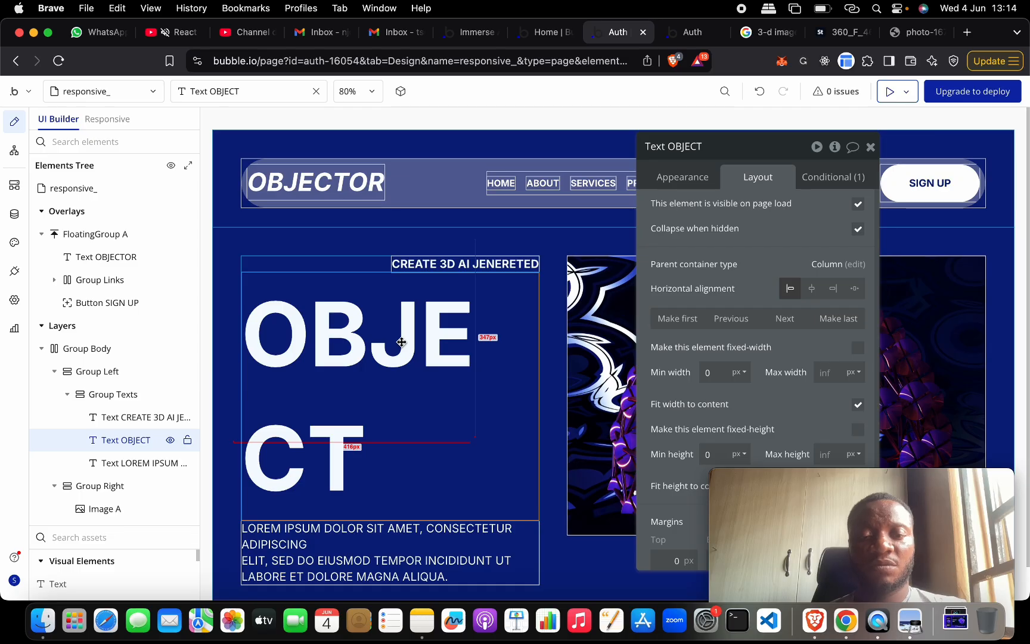
{"action": "left_click", "coordinate": [688, 179]}
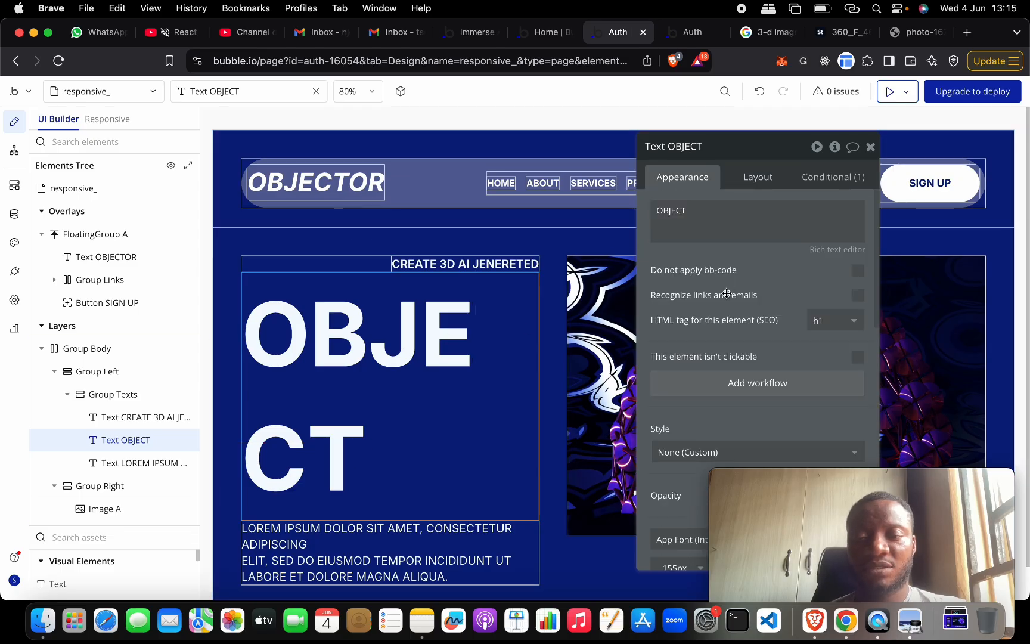
{"action": "scroll", "coordinate": [719, 287], "scroll_direction": "down", "scroll_amount": 5}
{"action": "left_click", "coordinate": [695, 371]}
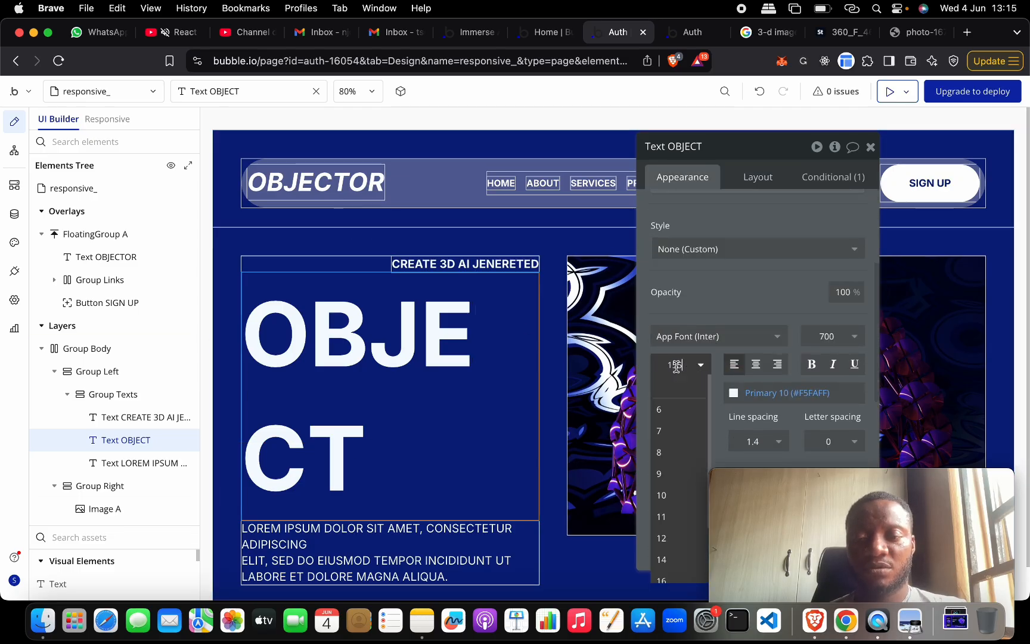
{"action": "type", "text": "15"}
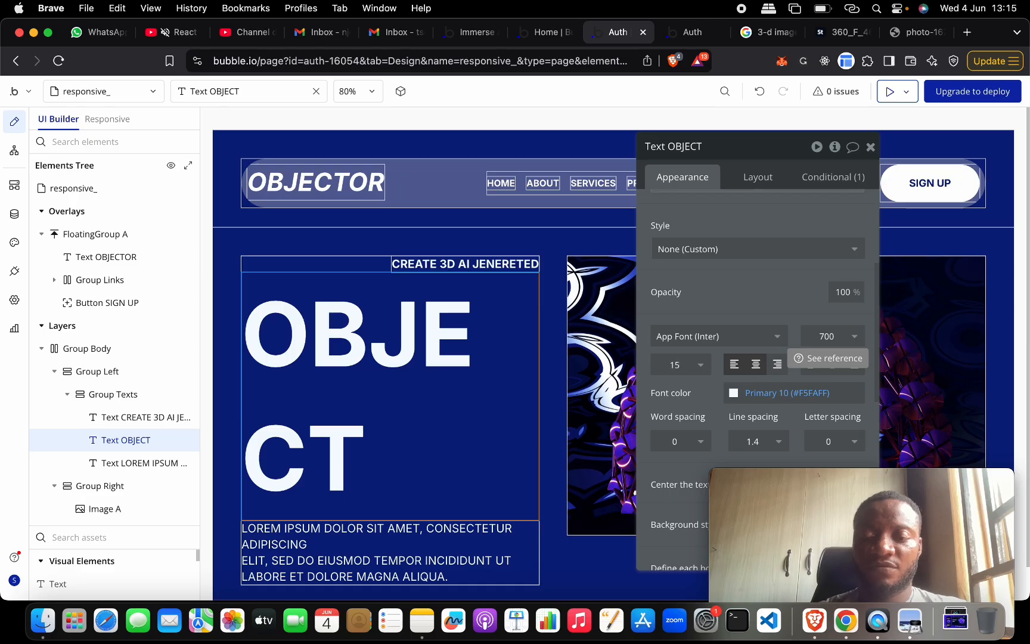
{"action": "type", "text": "0"}
{"action": "key", "text": "Return"}
{"action": "left_click", "coordinate": [670, 364]}
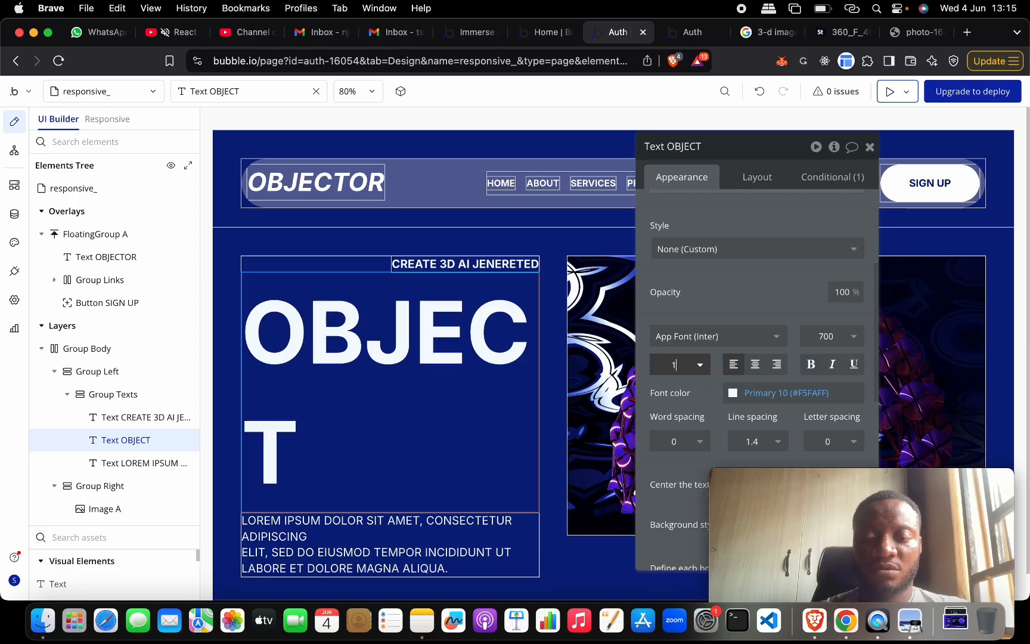
{"action": "key", "text": "Return"}
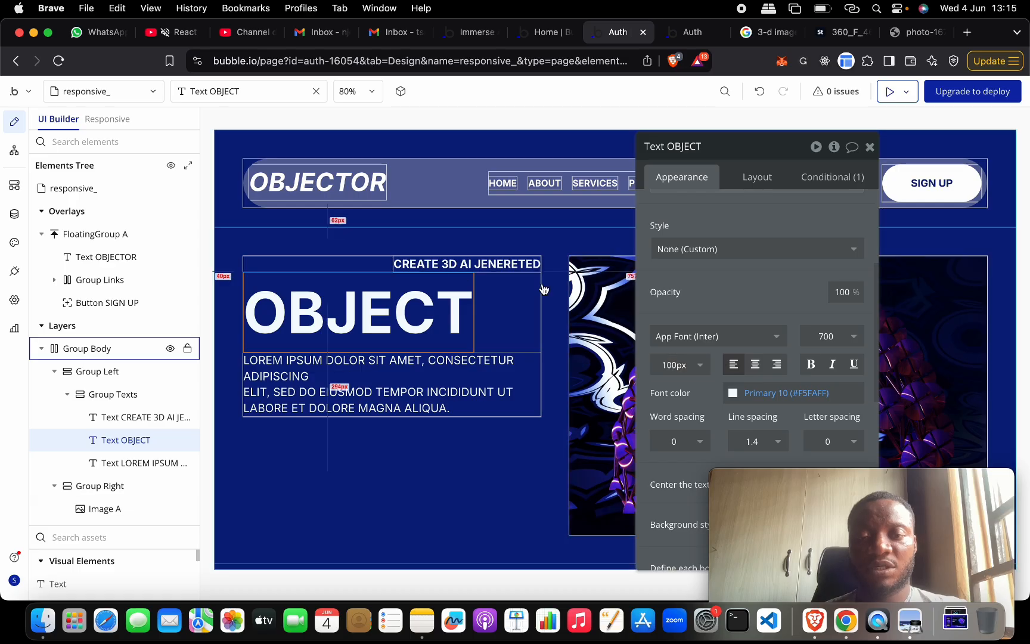
Step: Collapse Group Texts in the elements tree and reload the page preview to check the updated hero section
{"action": "left_click", "coordinate": [507, 264]}
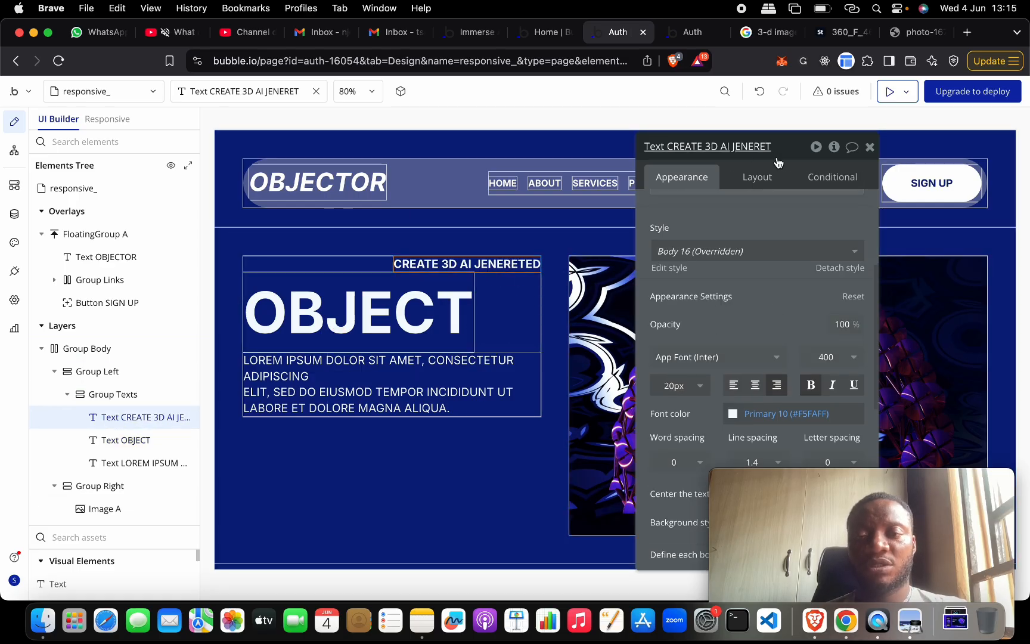
{"action": "left_click", "coordinate": [68, 395]}
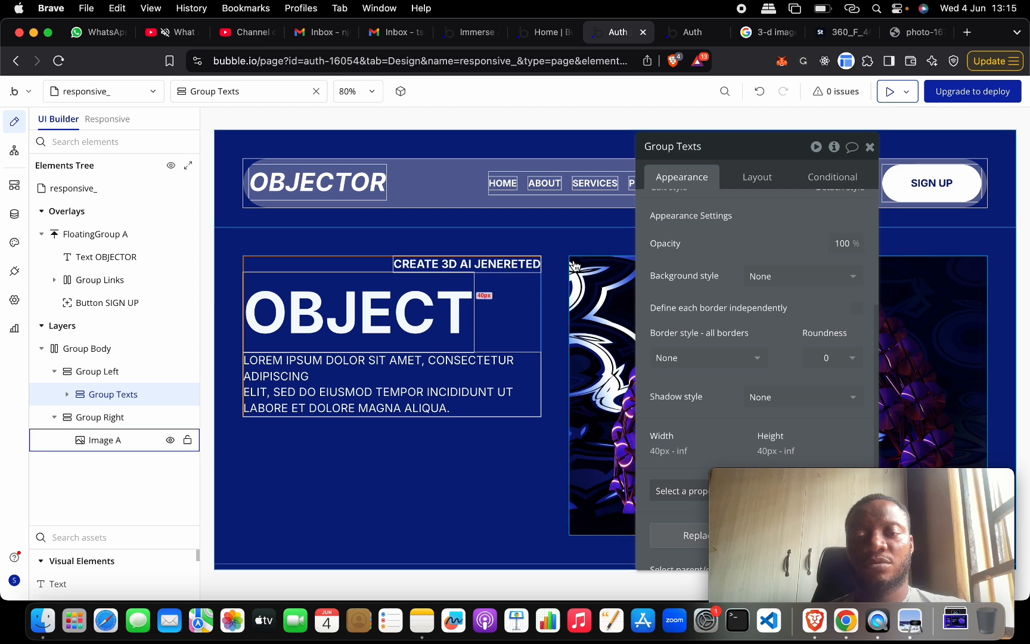
{"action": "left_click", "coordinate": [675, 36]}
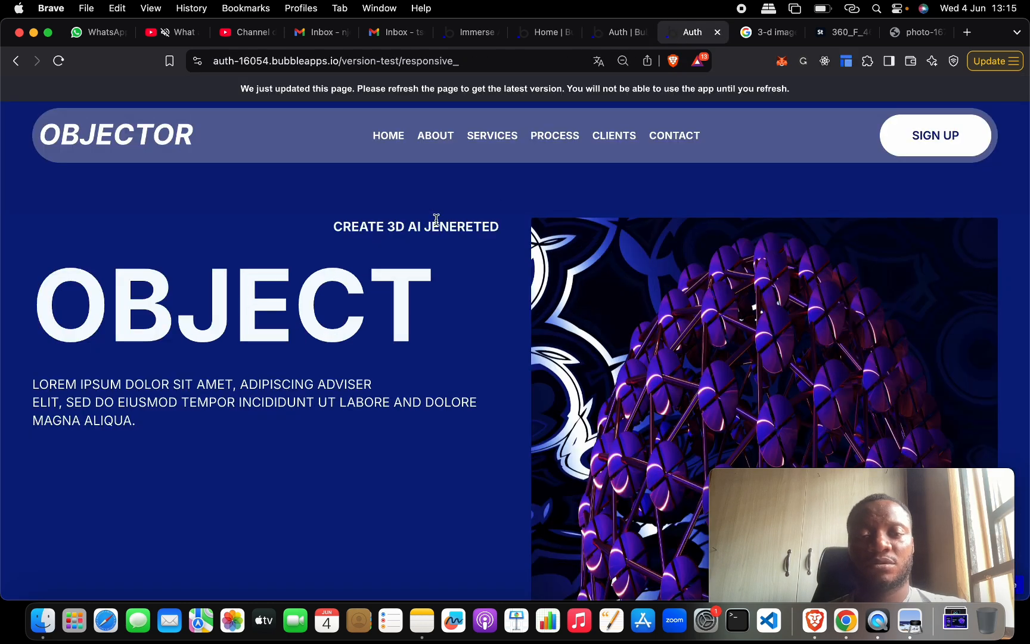
{"action": "key", "text": "super+r"}
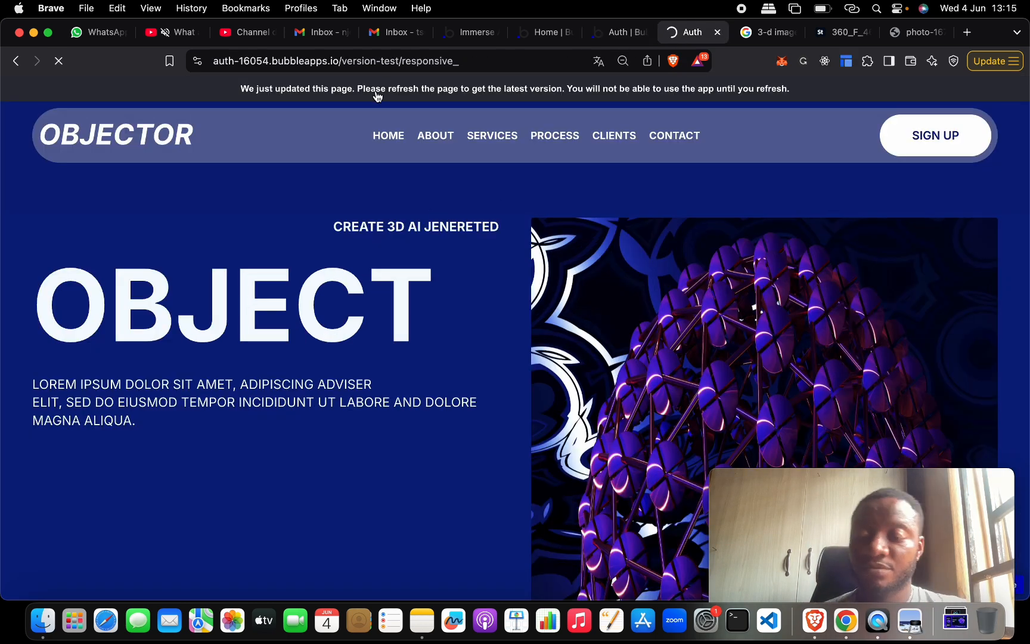
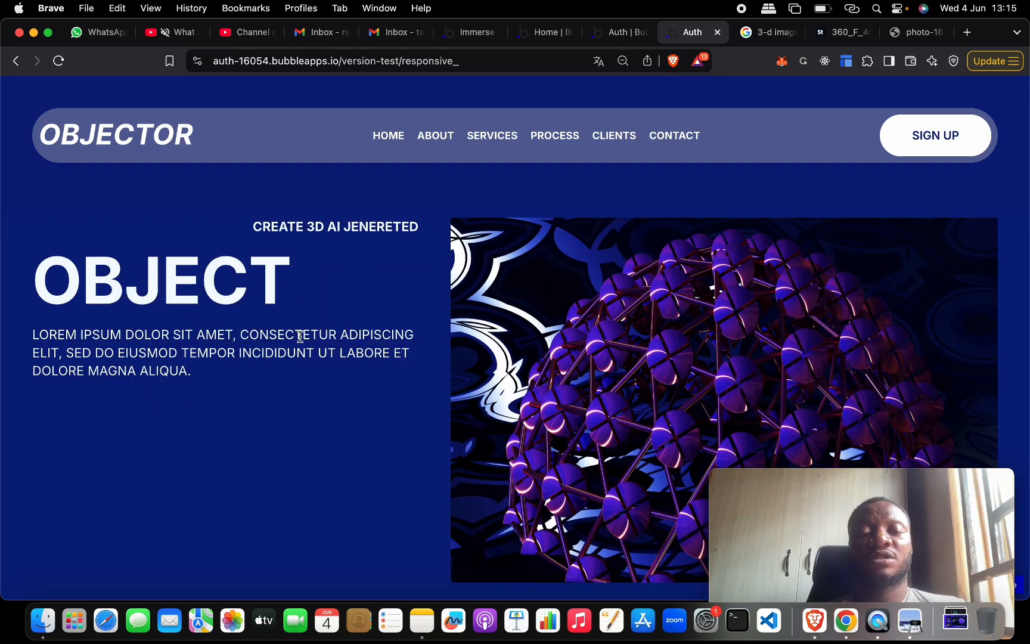
Step: Center Group Left vertically within its parent row and close its property editor
{"action": "left_click", "coordinate": [618, 34]}
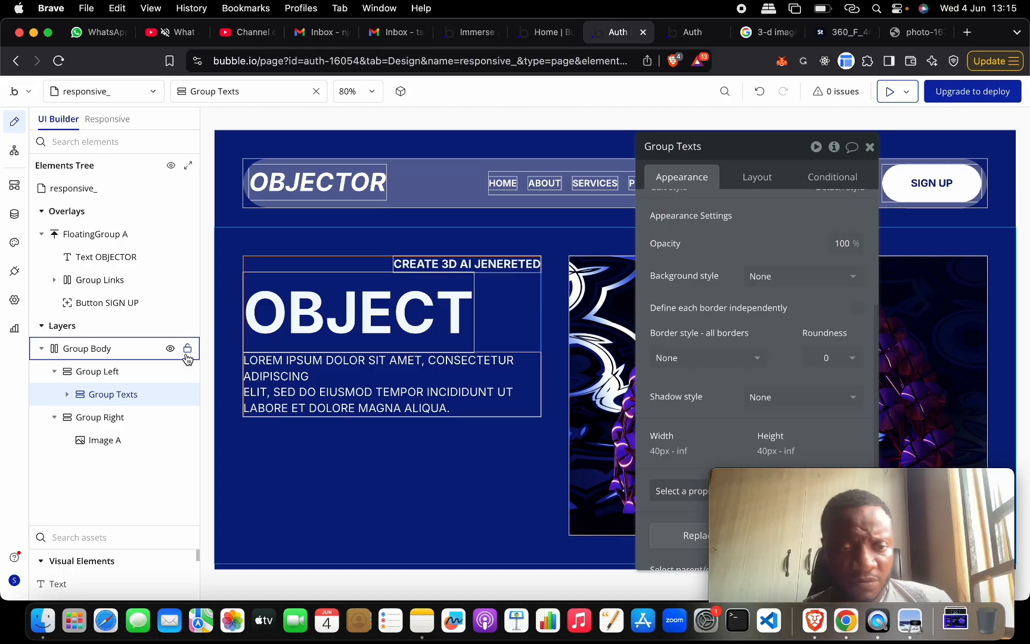
{"action": "left_click", "coordinate": [142, 376]}
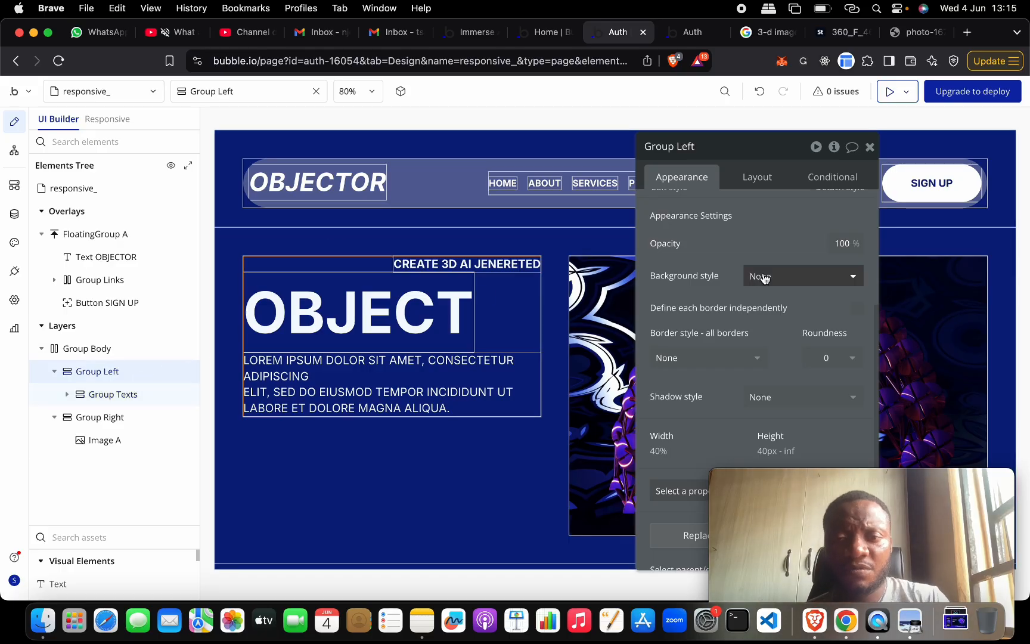
{"action": "scroll", "coordinate": [769, 275], "scroll_direction": "up", "scroll_amount": 4}
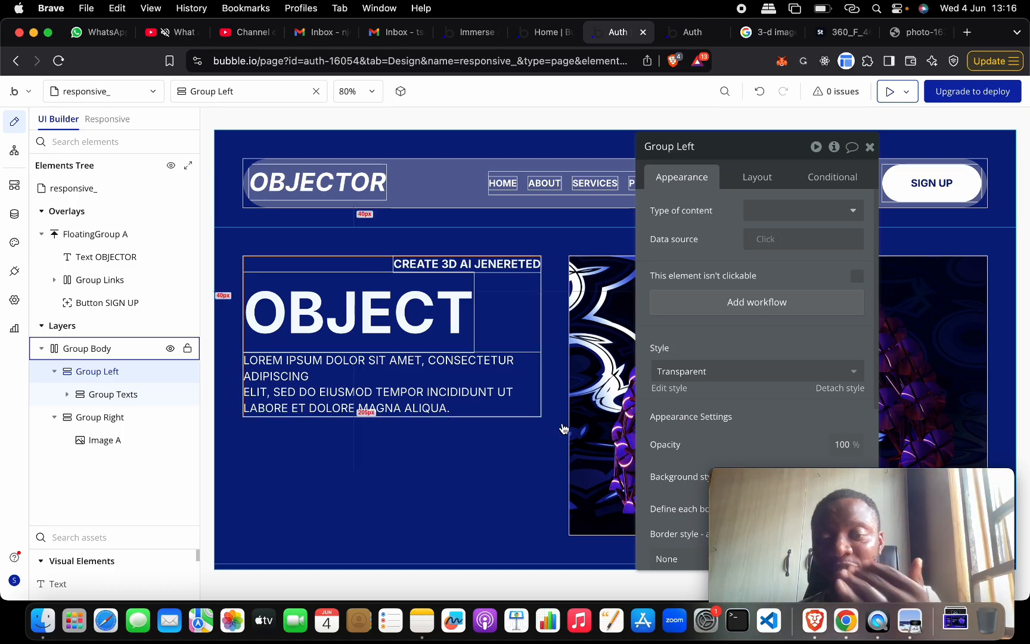
{"action": "left_click", "coordinate": [759, 177]}
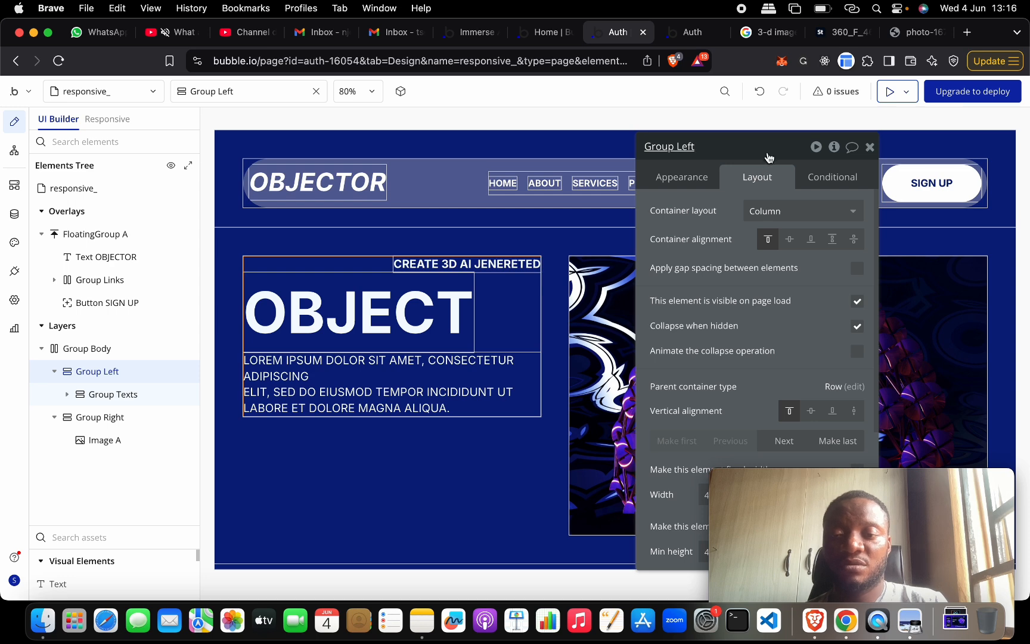
{"action": "left_click_drag", "start_coordinate": [764, 143], "coordinate": [653, 147]}
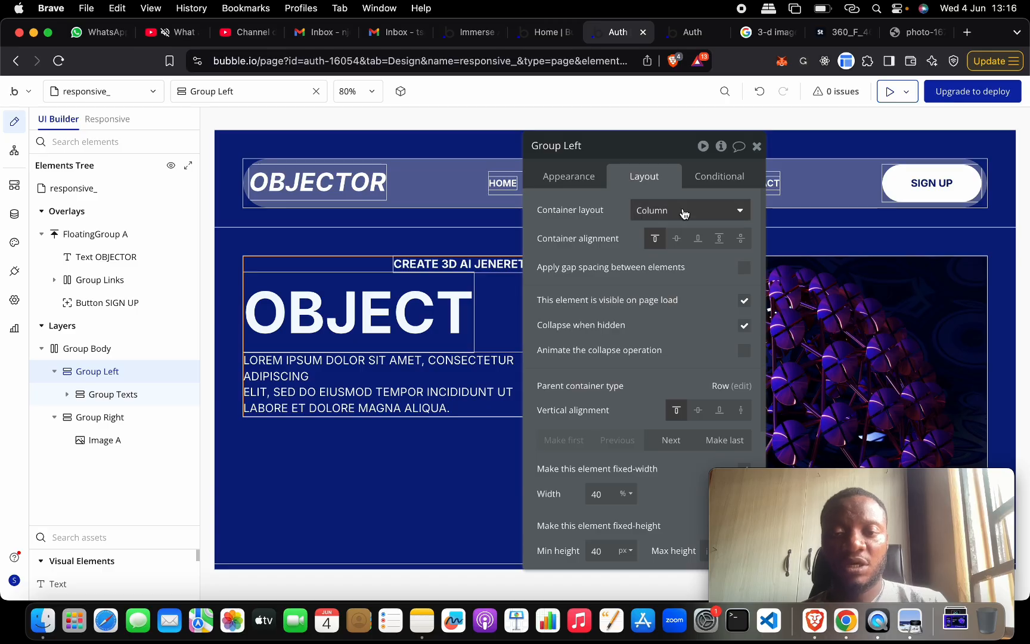
{"action": "left_click", "coordinate": [697, 411]}
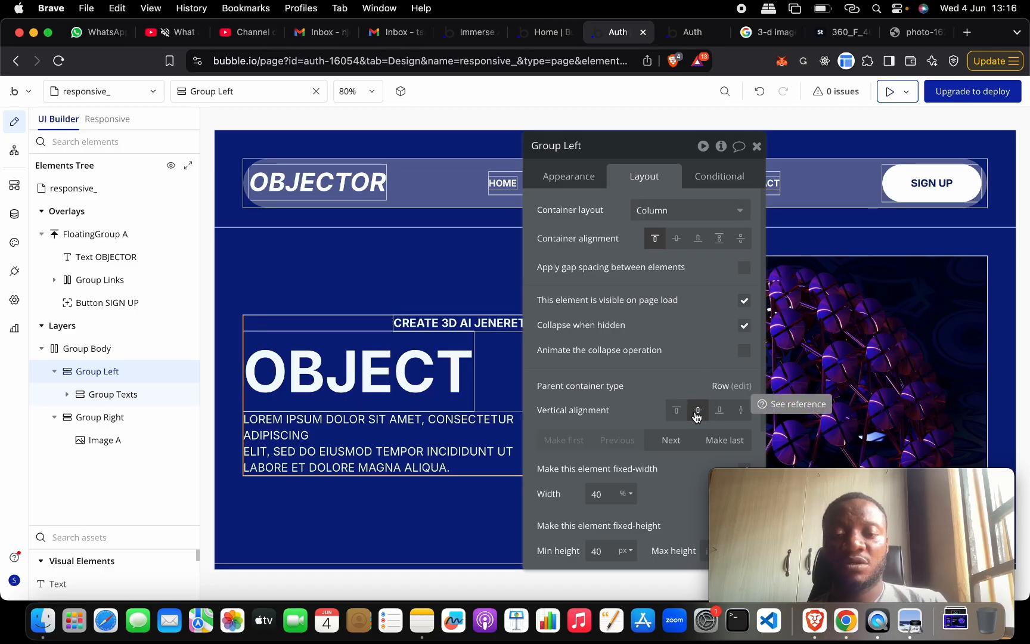
{"action": "left_click", "coordinate": [756, 146]}
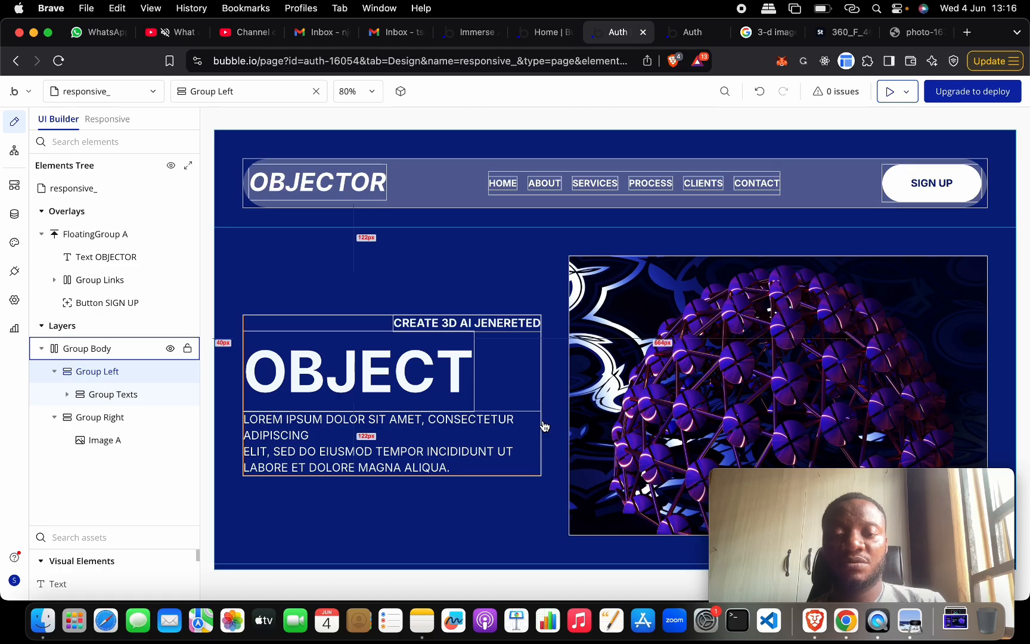
Step: Open the OBJECT heading's properties and compare the hero text in the page preview with the OBJECTOR reference design
{"action": "double_click", "coordinate": [458, 357]}
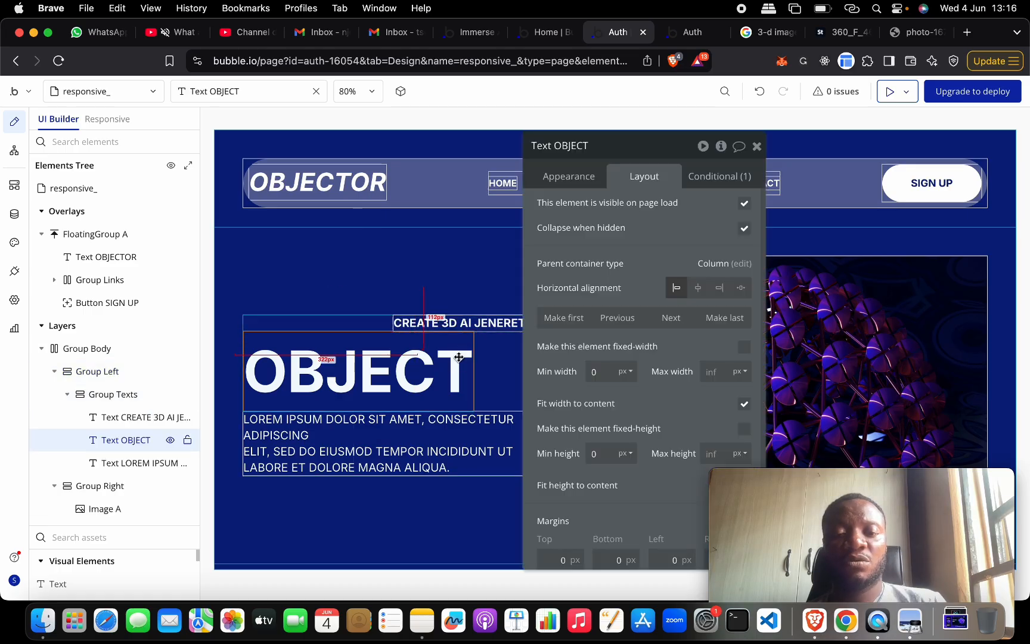
{"action": "left_click", "coordinate": [706, 32]}
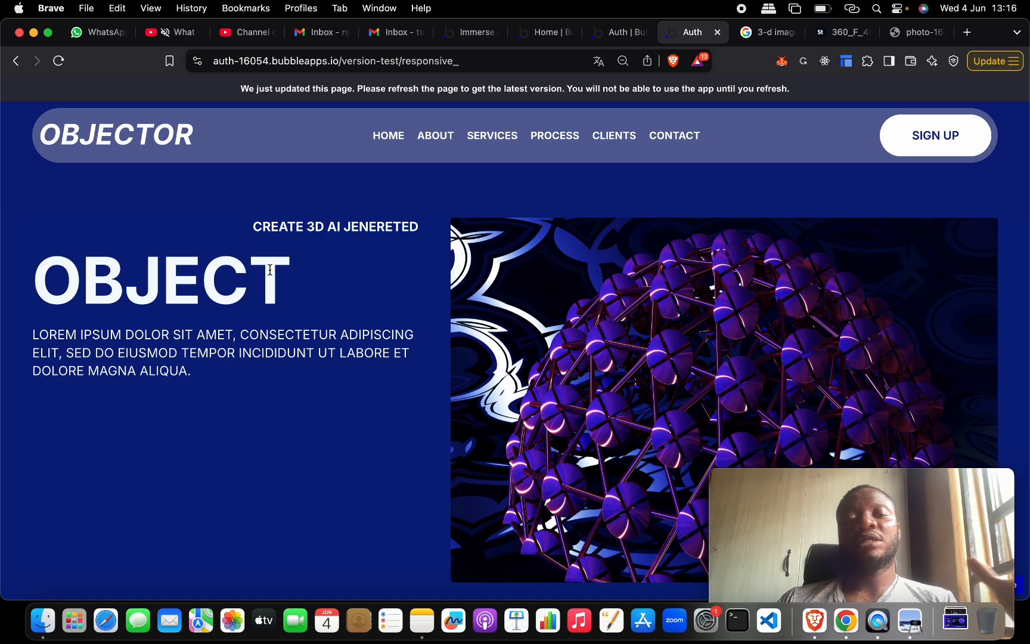
{"action": "key", "text": "ctrl+Up"}
{"action": "left_click", "coordinate": [325, 451]}
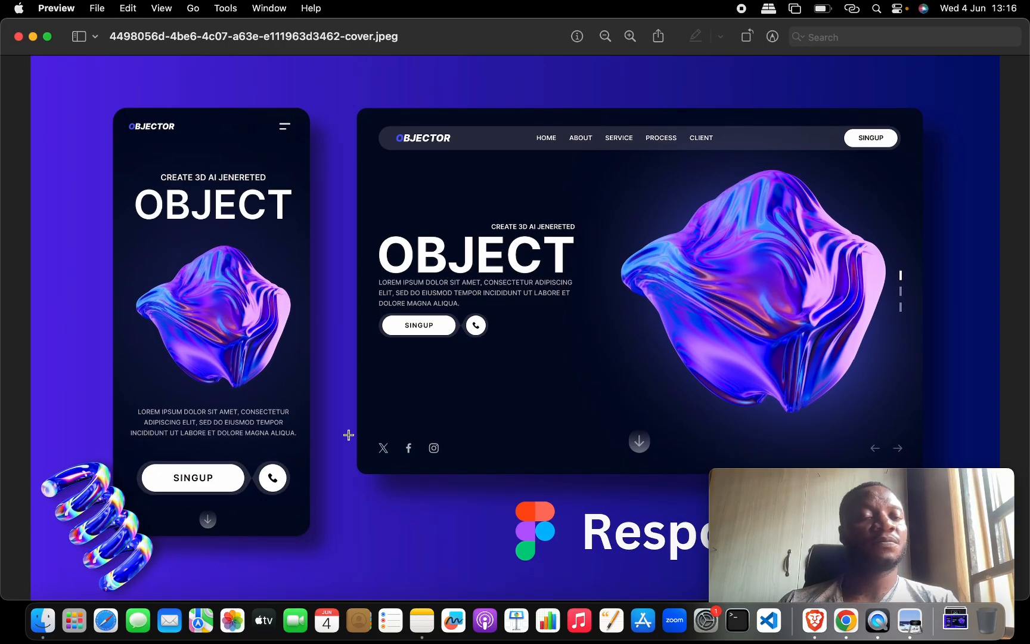
{"action": "key", "text": "ctrl+Up"}
{"action": "left_click", "coordinate": [304, 343]}
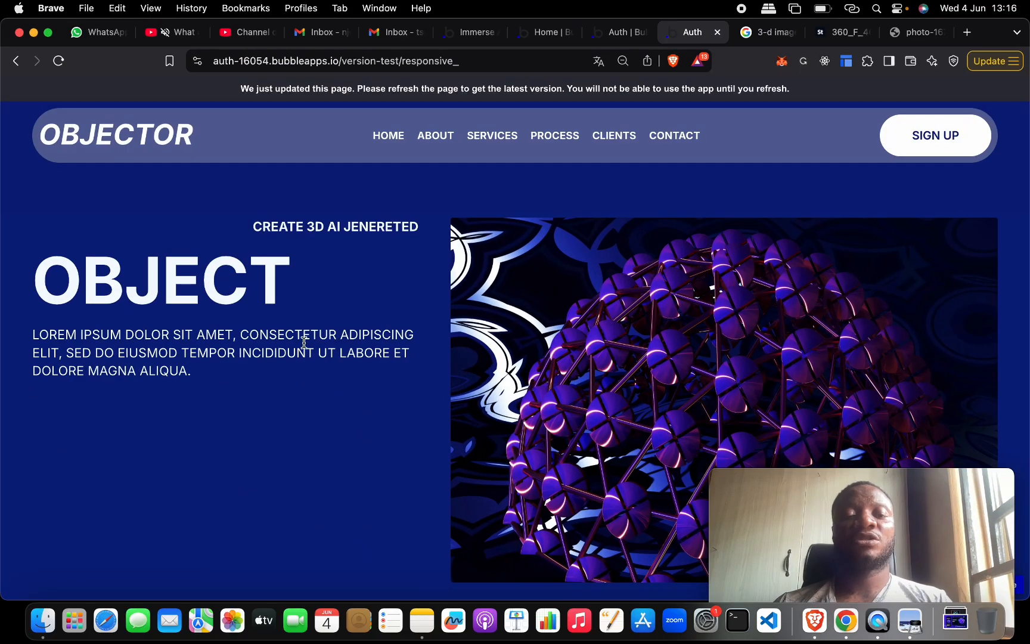
Step: Try a font size of 120 px on the OBJECT heading, keeping the property editor clear of the hero text
{"action": "left_click", "coordinate": [623, 32]}
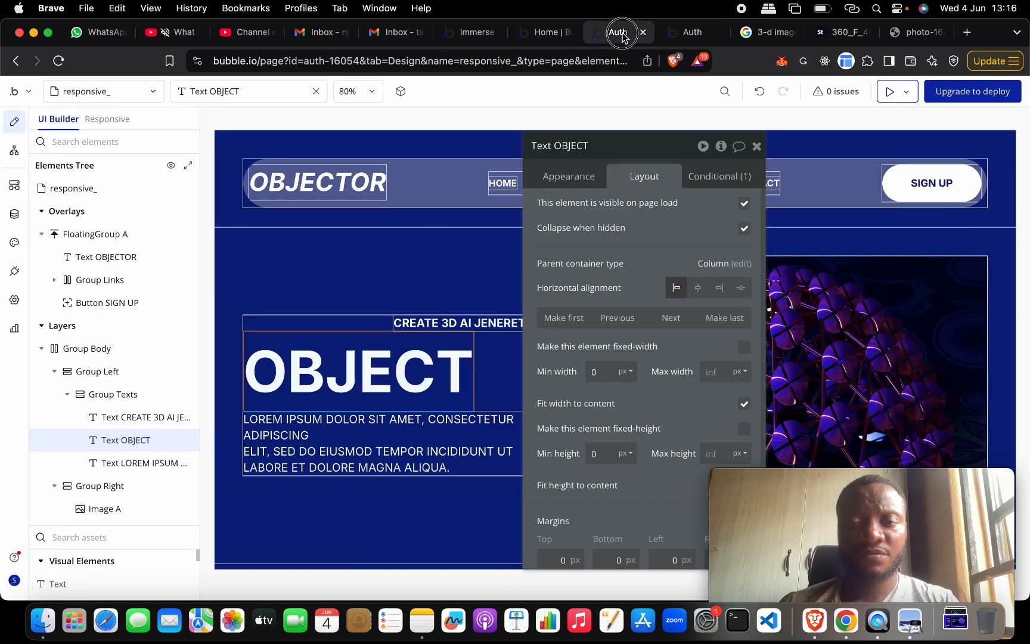
{"action": "left_click", "coordinate": [581, 180]}
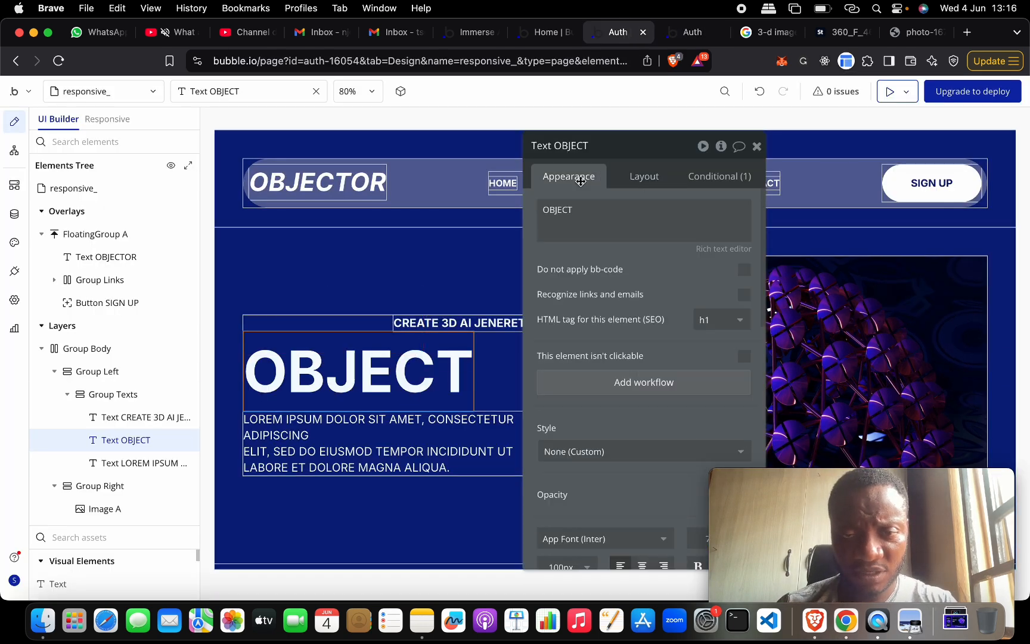
{"action": "scroll", "coordinate": [586, 306], "scroll_direction": "down", "scroll_amount": 5}
{"action": "scroll", "coordinate": [583, 311], "scroll_direction": "down", "scroll_amount": 2}
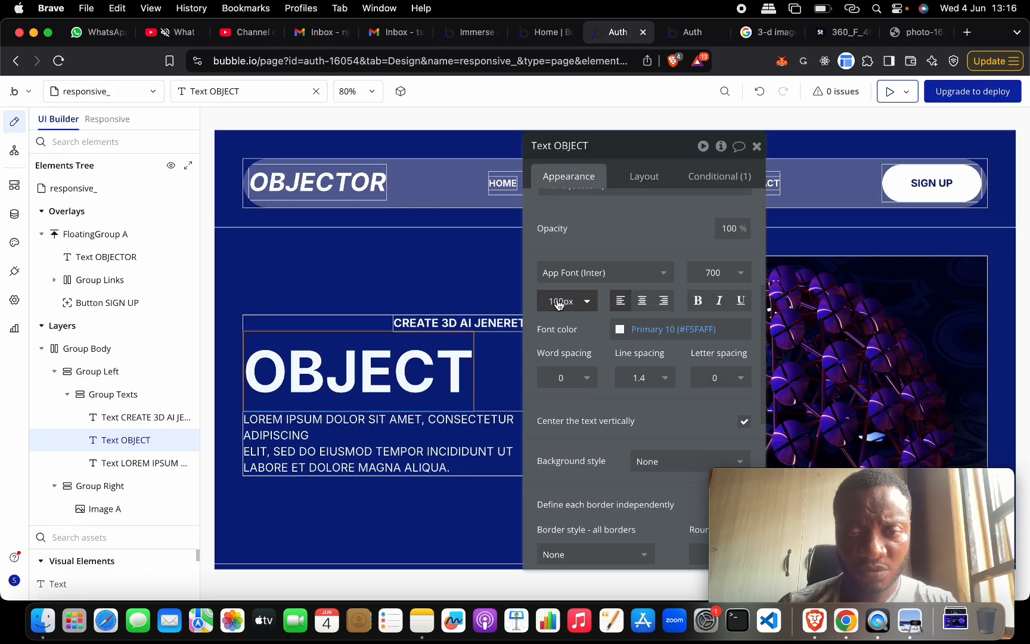
{"action": "left_click", "coordinate": [583, 302]}
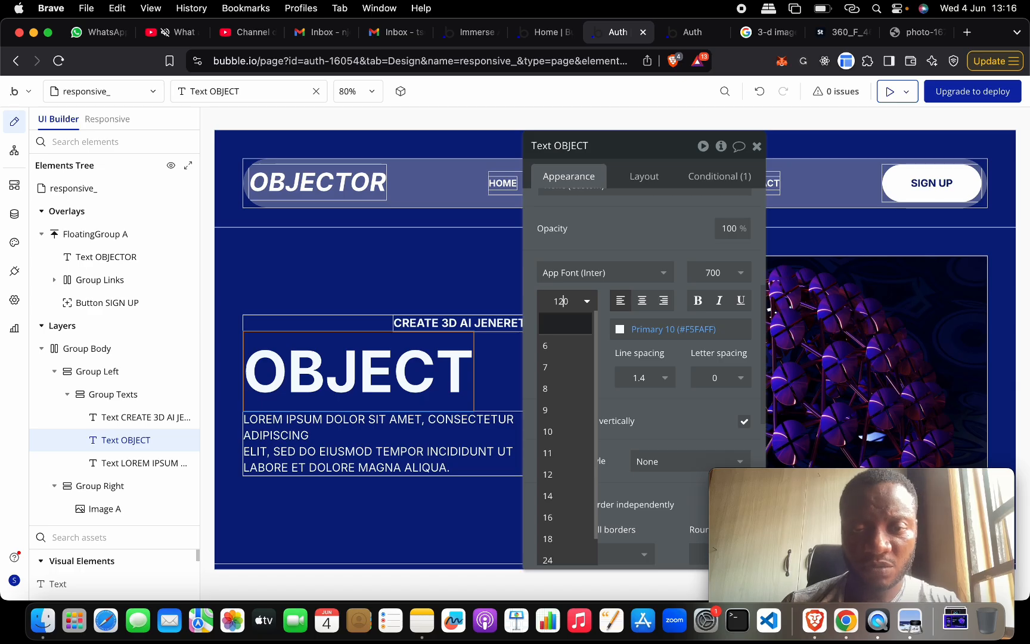
{"action": "key", "text": "Return"}
{"action": "left_click", "coordinate": [510, 242]}
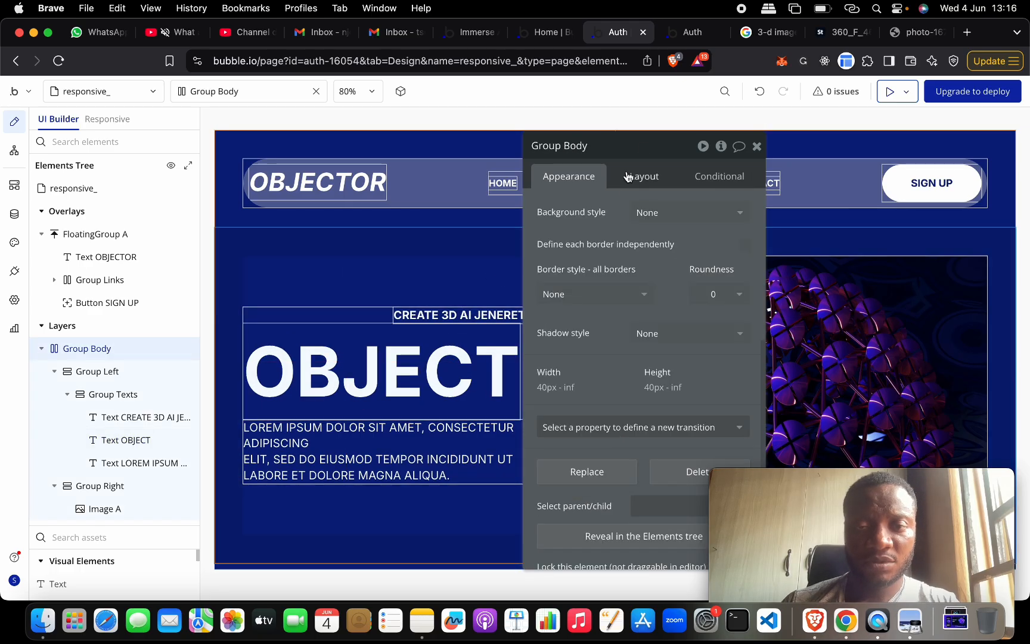
{"action": "left_click_drag", "start_coordinate": [647, 145], "coordinate": [855, 145]}
{"action": "left_click", "coordinate": [119, 440]}
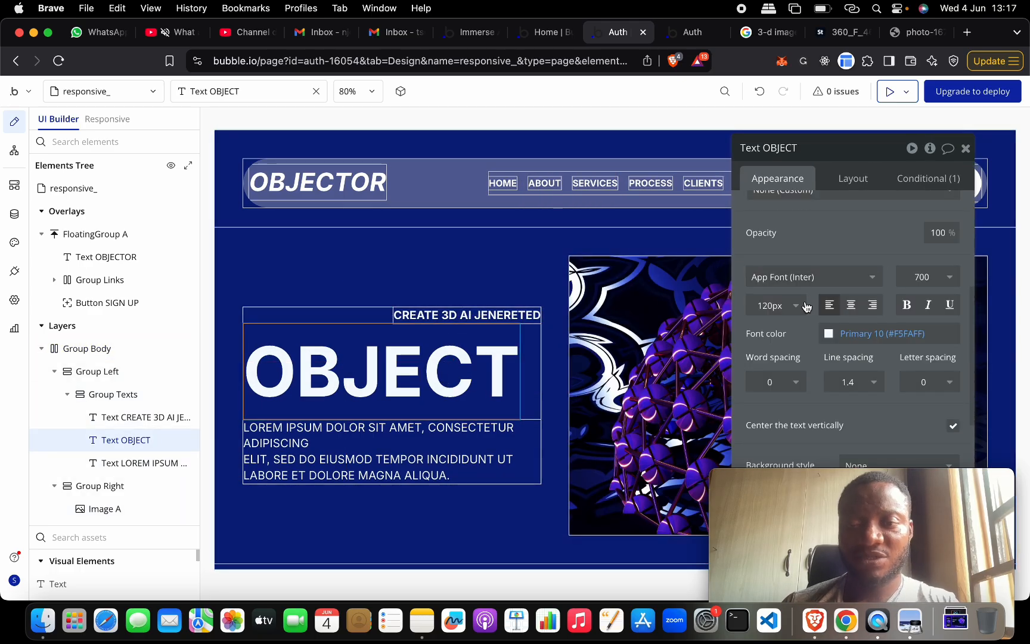
Step: Try font sizes of 130 px and 125 px on the OBJECT heading
{"action": "left_click", "coordinate": [768, 301]}
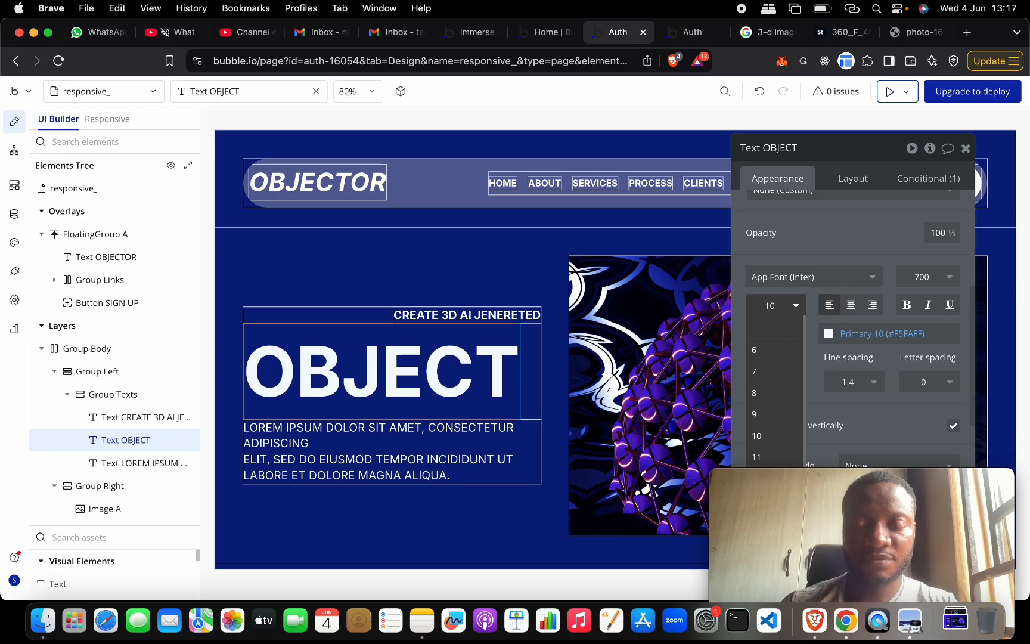
{"action": "key", "text": "Return"}
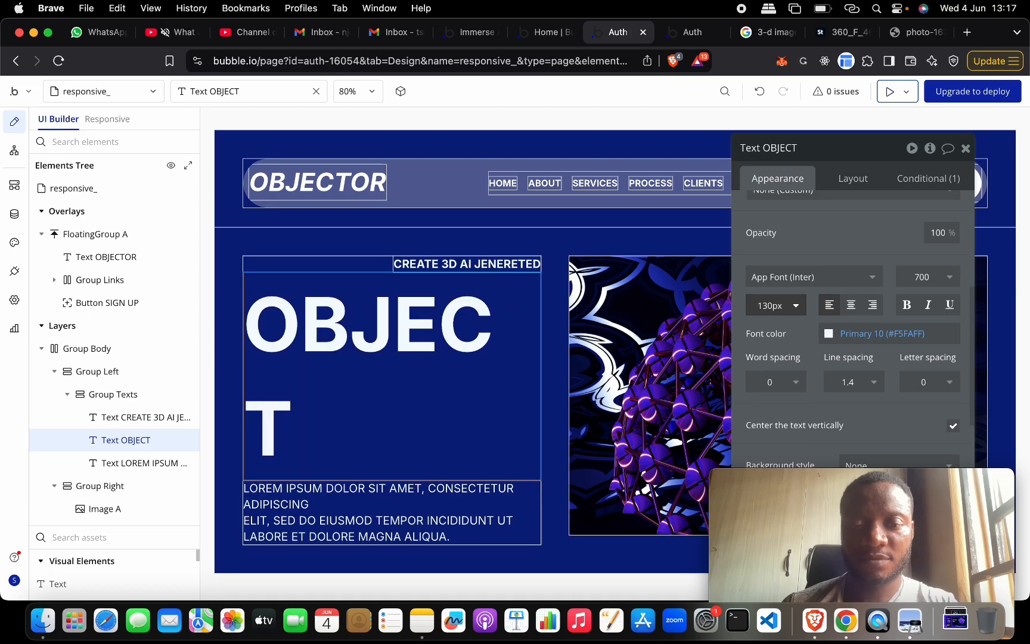
{"action": "left_click", "coordinate": [771, 304]}
{"action": "key", "text": "BackSpace"}
{"action": "key", "text": "BackSpace"}
{"action": "type", "text": "25"}
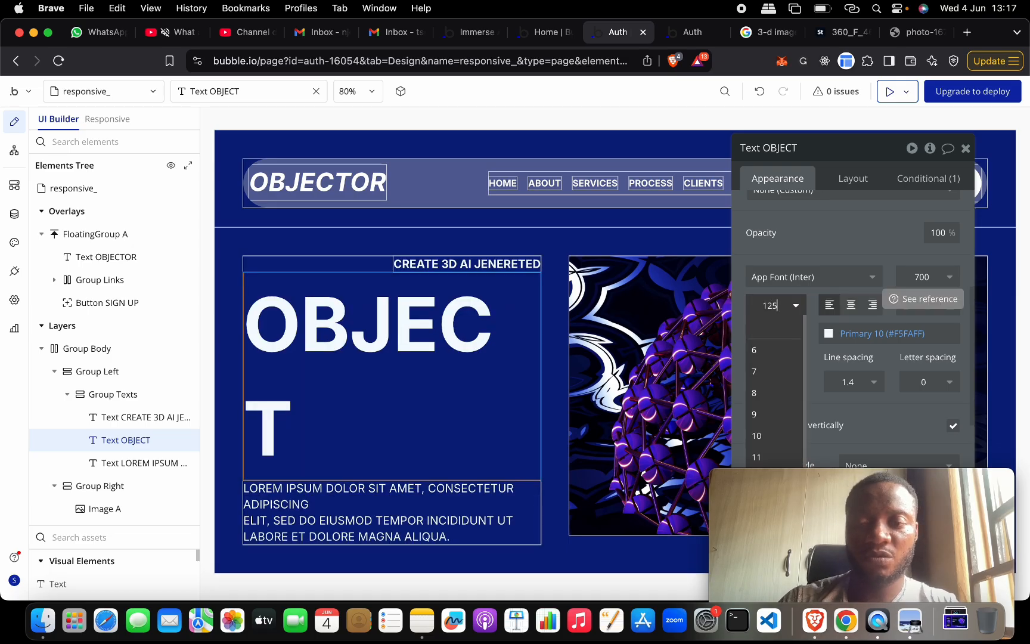
{"action": "key", "text": "Return"}
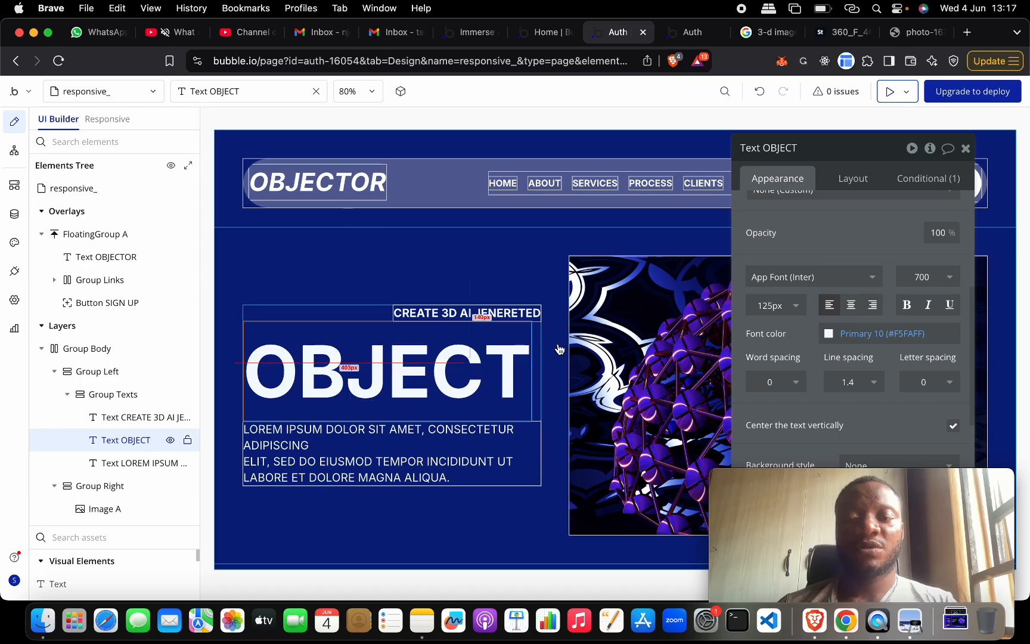
Step: Refresh the page preview and check the enlarged OBJECT heading beside the hero image
{"action": "left_click", "coordinate": [769, 303]}
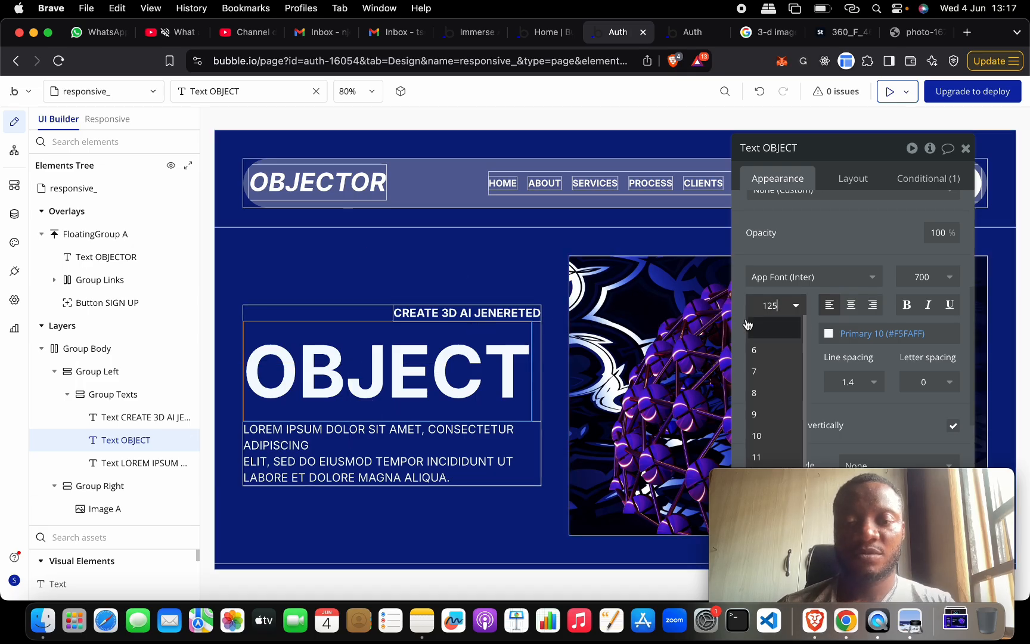
{"action": "left_click", "coordinate": [691, 32]}
{"action": "left_click", "coordinate": [411, 90]}
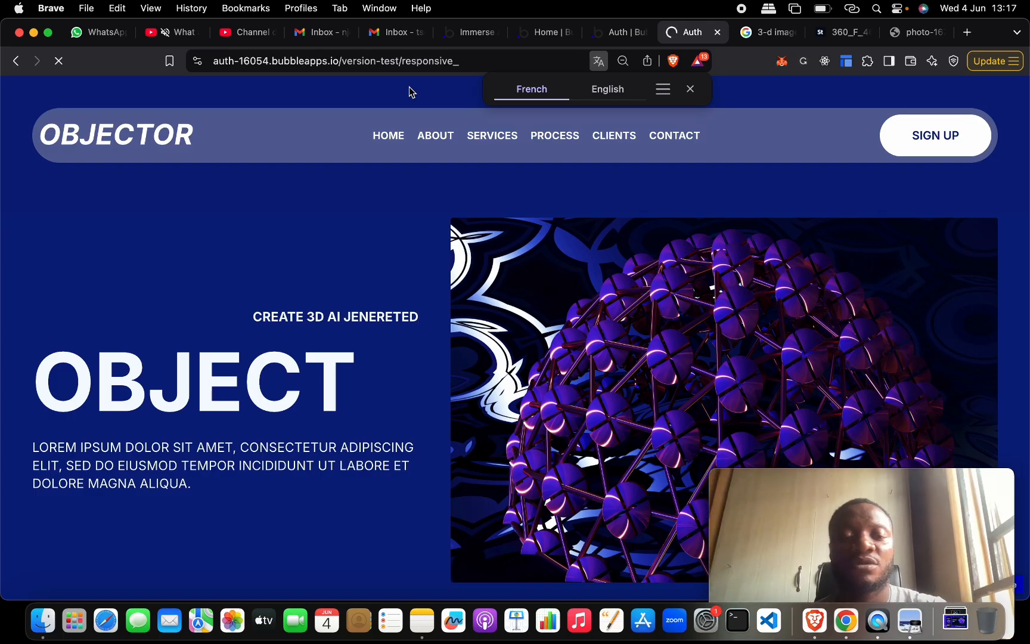
{"action": "scroll", "coordinate": [335, 286], "scroll_direction": "down", "scroll_amount": 1}
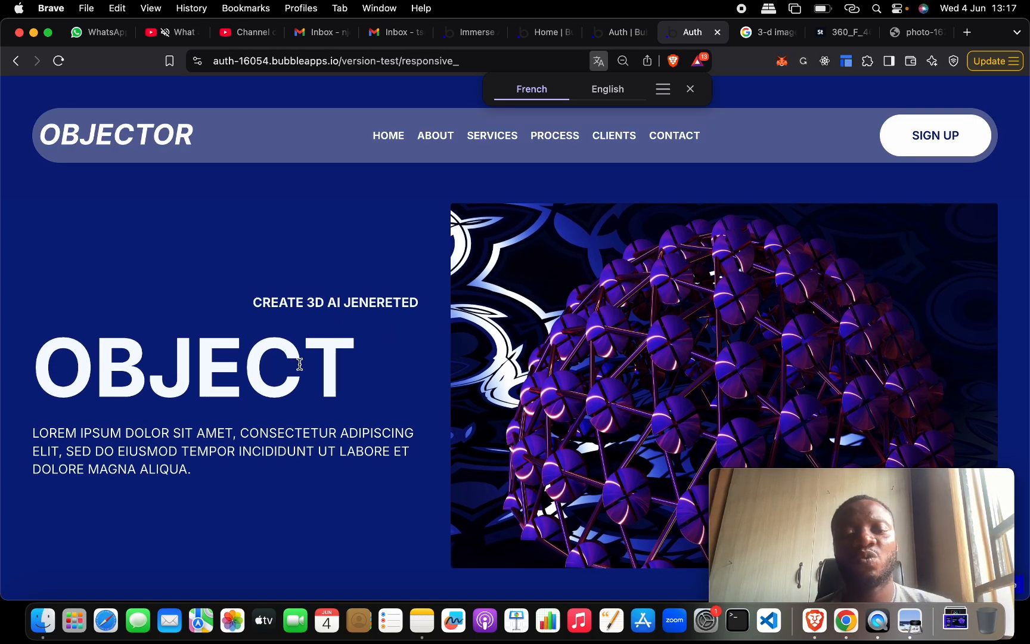
Step: Return to the Bubble editor and set the OBJECT heading's font size to 140 px
{"action": "left_click", "coordinate": [620, 34]}
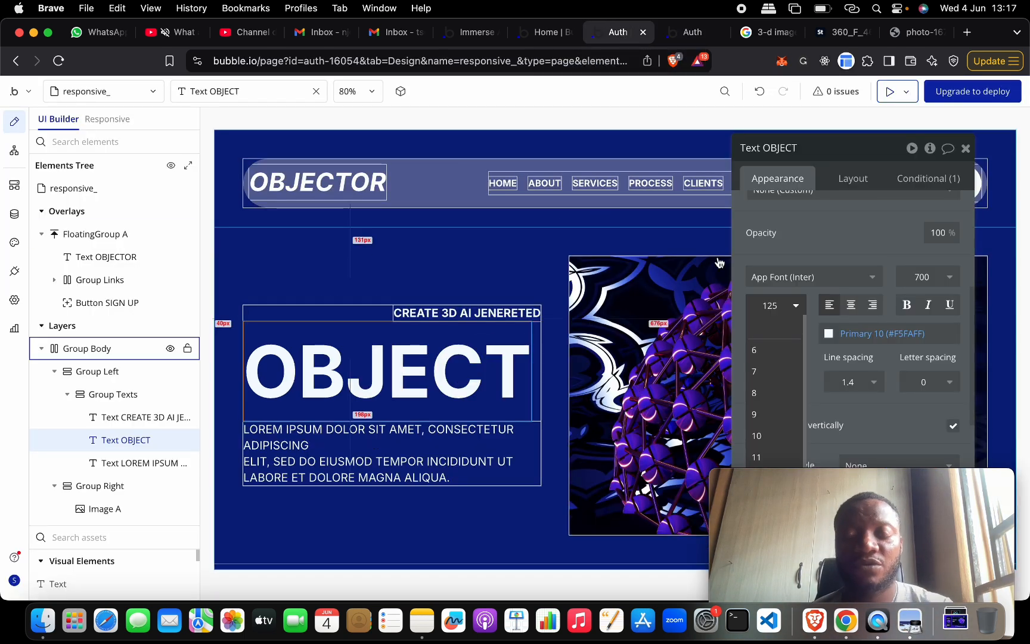
{"action": "key", "text": "BackSpace"}
{"action": "key", "text": "BackSpace"}
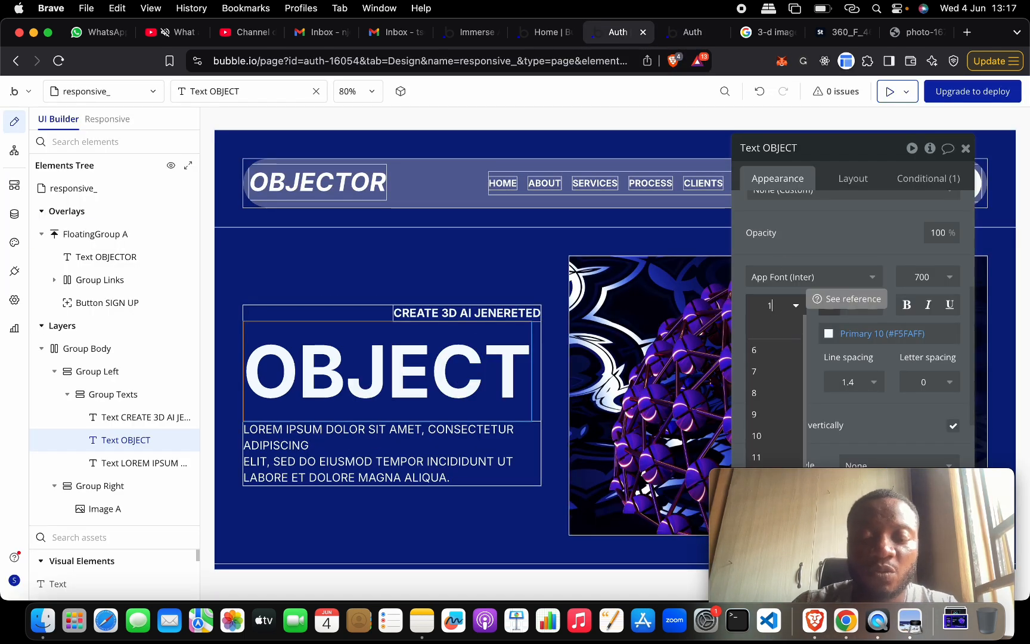
{"action": "type", "text": "40"}
{"action": "key", "text": "Return"}
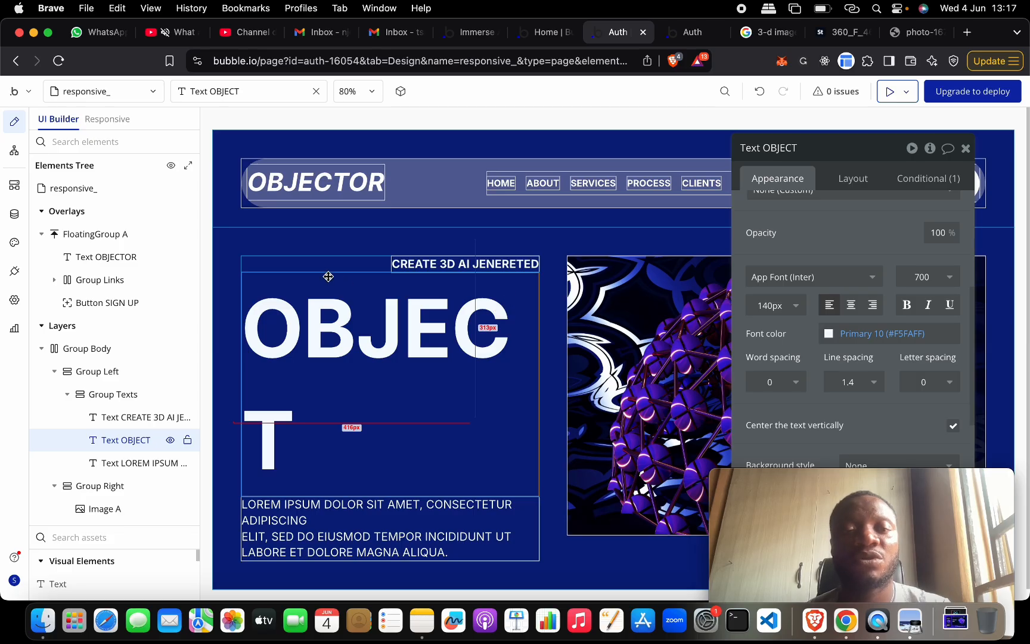
{"action": "left_click", "coordinate": [353, 91]}
{"action": "left_click", "coordinate": [408, 131]}
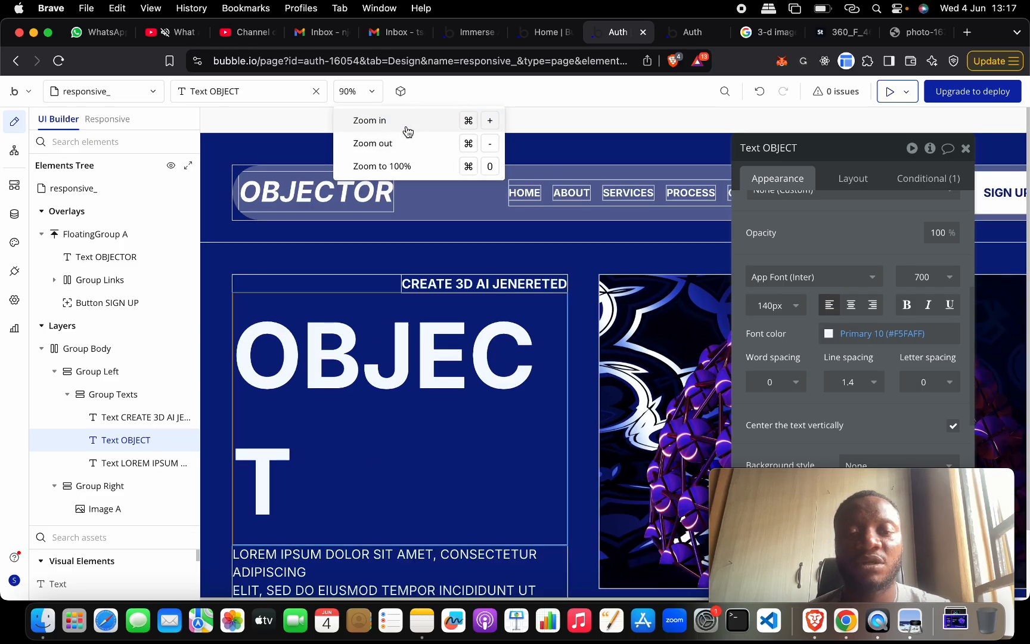
{"action": "left_click", "coordinate": [373, 143]}
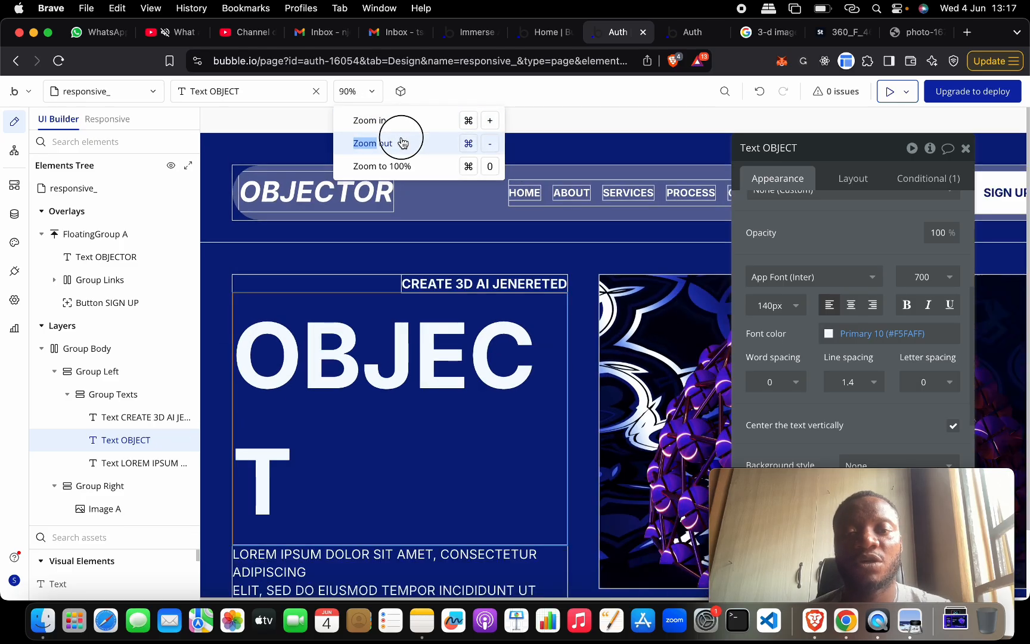
{"action": "left_click", "coordinate": [373, 143]}
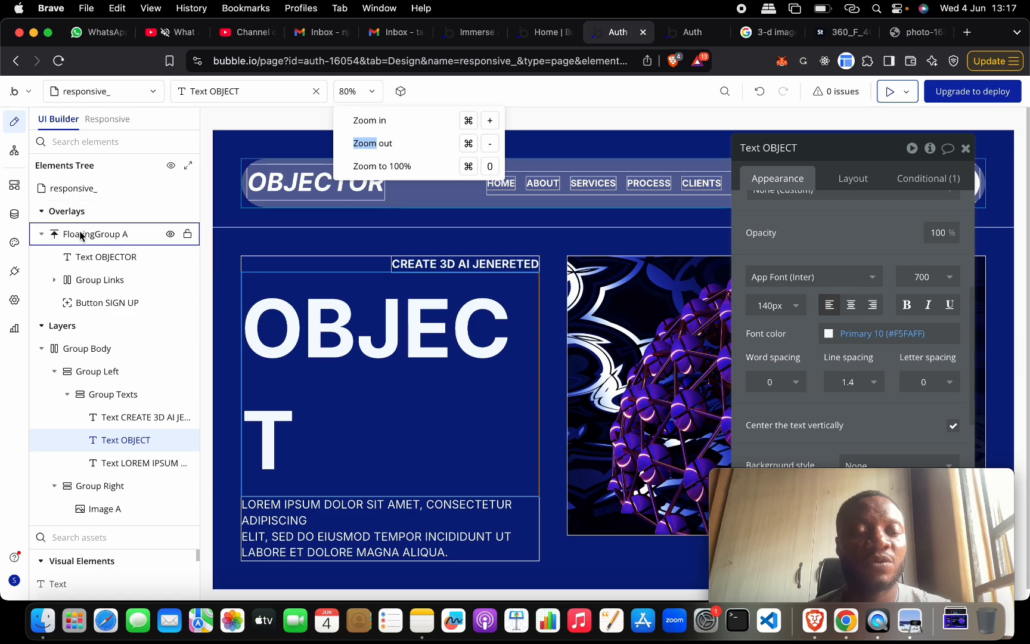
Step: Open the responsive_ page's layout properties and set its default builder width to 1600
{"action": "left_click", "coordinate": [103, 188]}
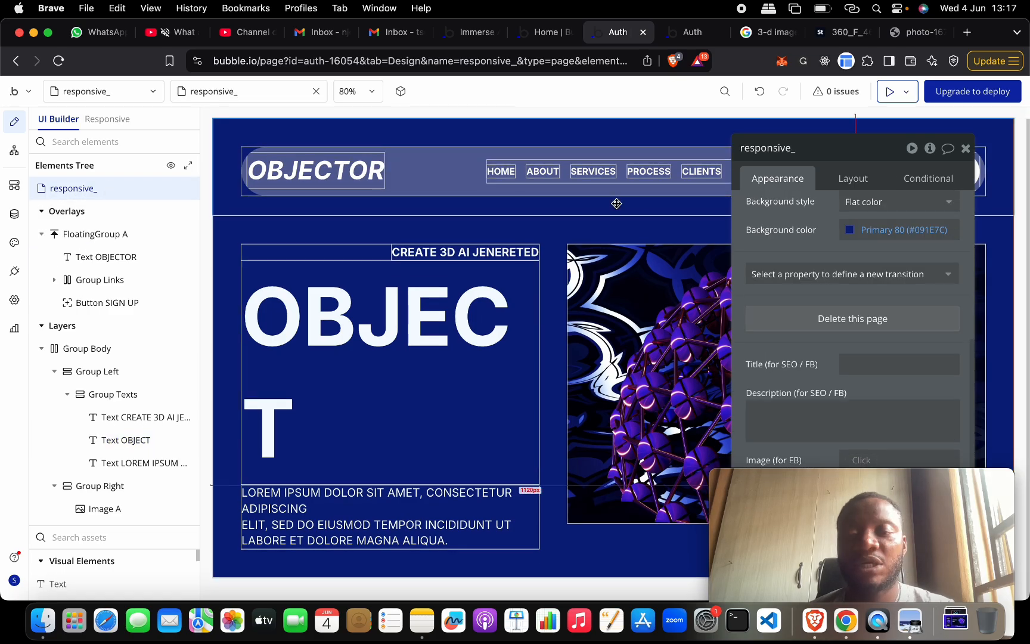
{"action": "left_click_drag", "start_coordinate": [836, 153], "coordinate": [179, 127]}
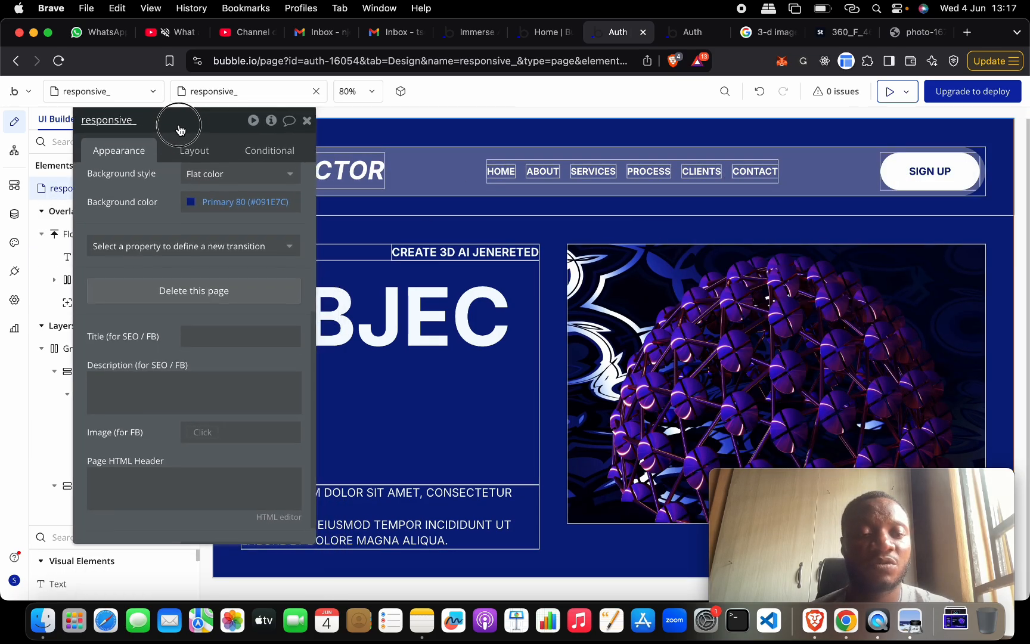
{"action": "left_click", "coordinate": [194, 153]}
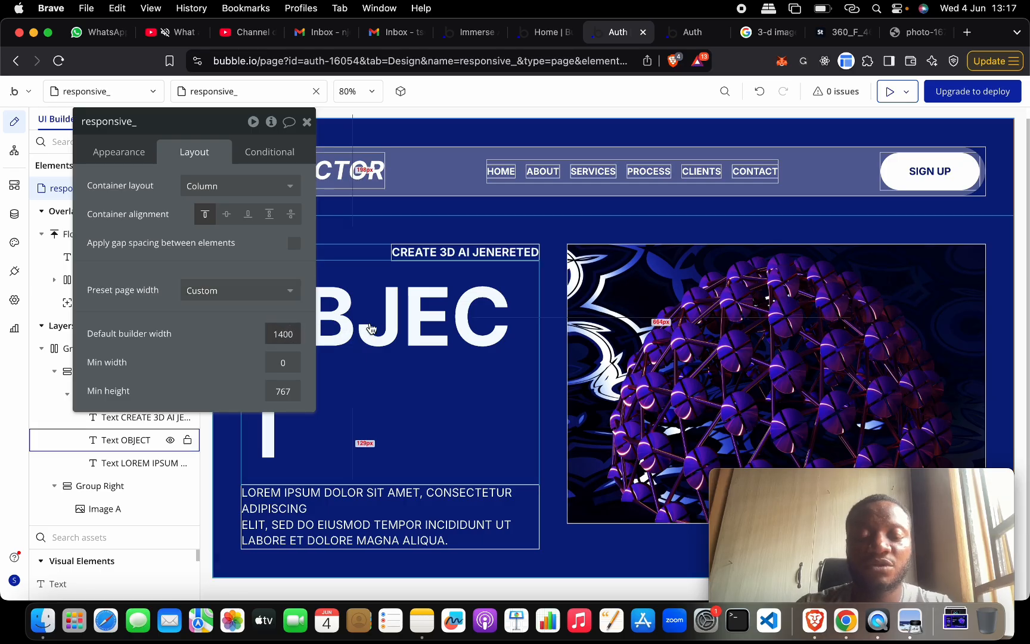
{"action": "key", "text": "Return"}
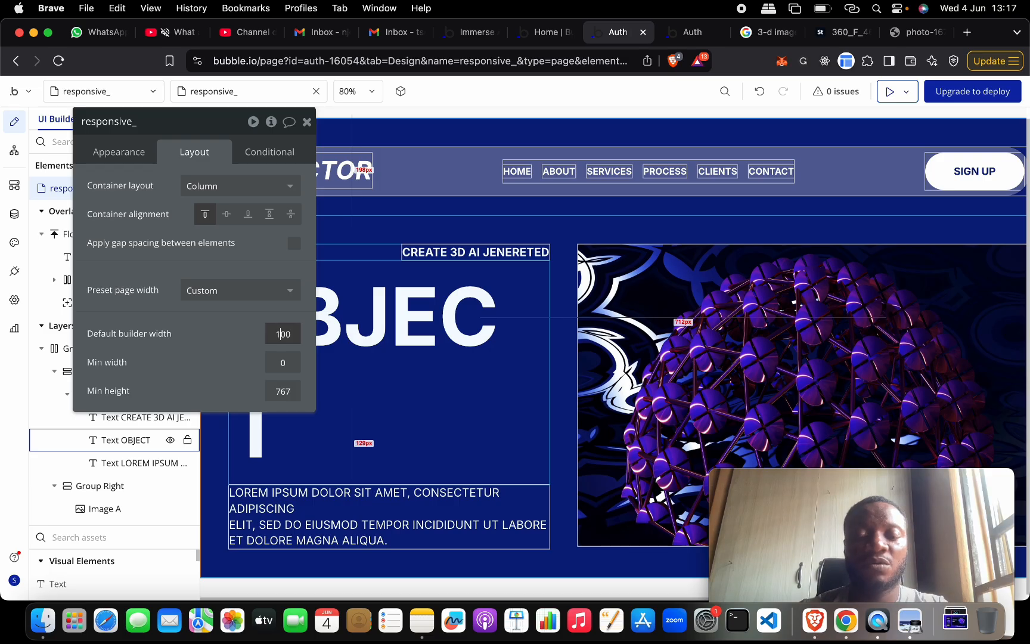
{"action": "type", "text": "6"}
{"action": "key", "text": "Return"}
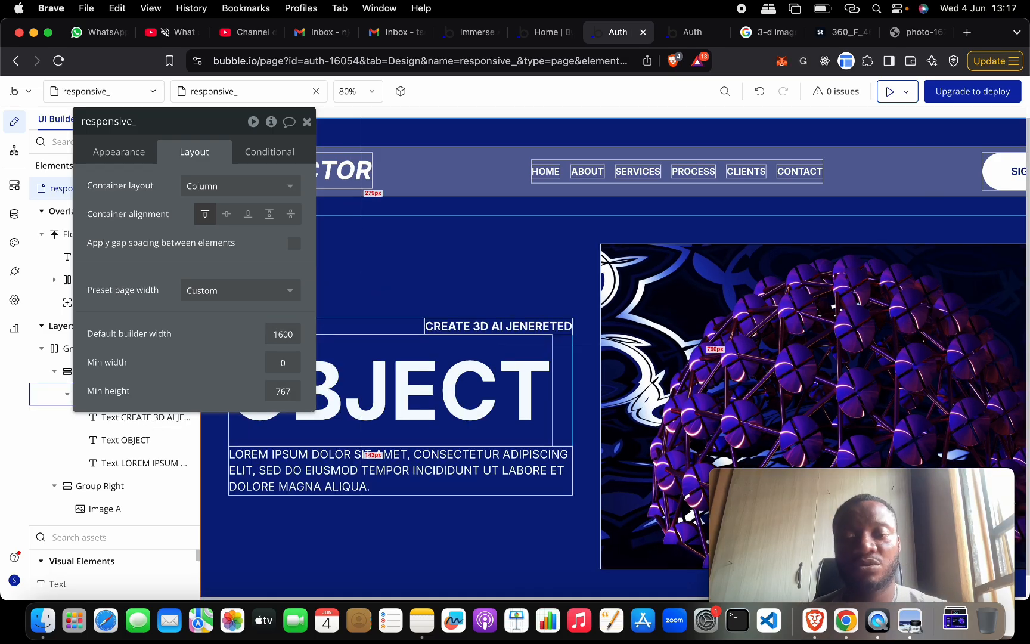
Step: Zoom the editor canvas out to 60% and check the OBJECT heading in the page preview
{"action": "left_click", "coordinate": [374, 92]}
{"action": "left_click", "coordinate": [424, 143]}
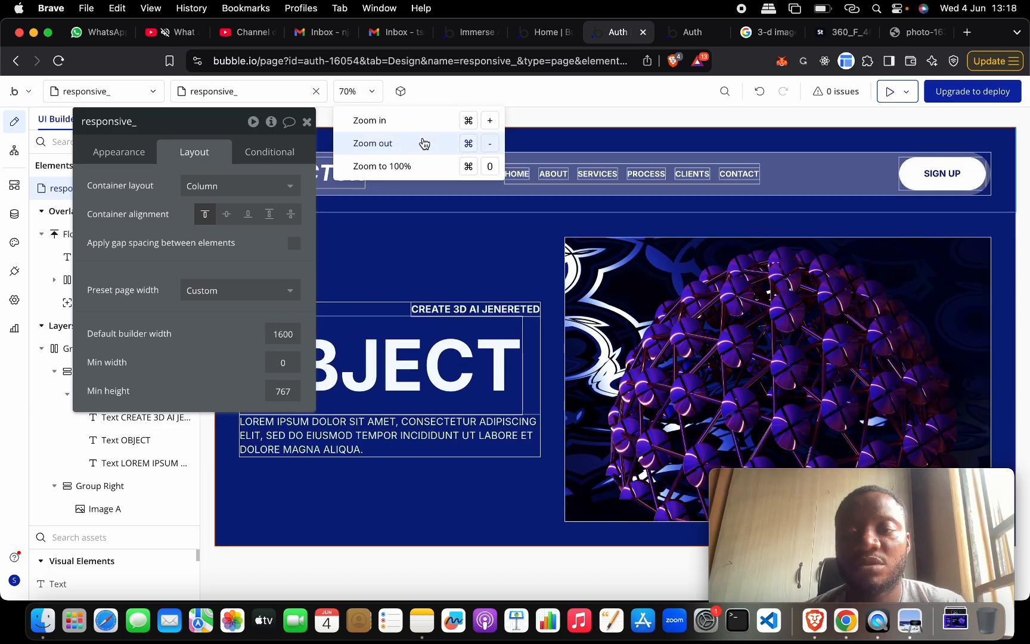
{"action": "left_click", "coordinate": [424, 143]}
{"action": "left_click", "coordinate": [384, 224]}
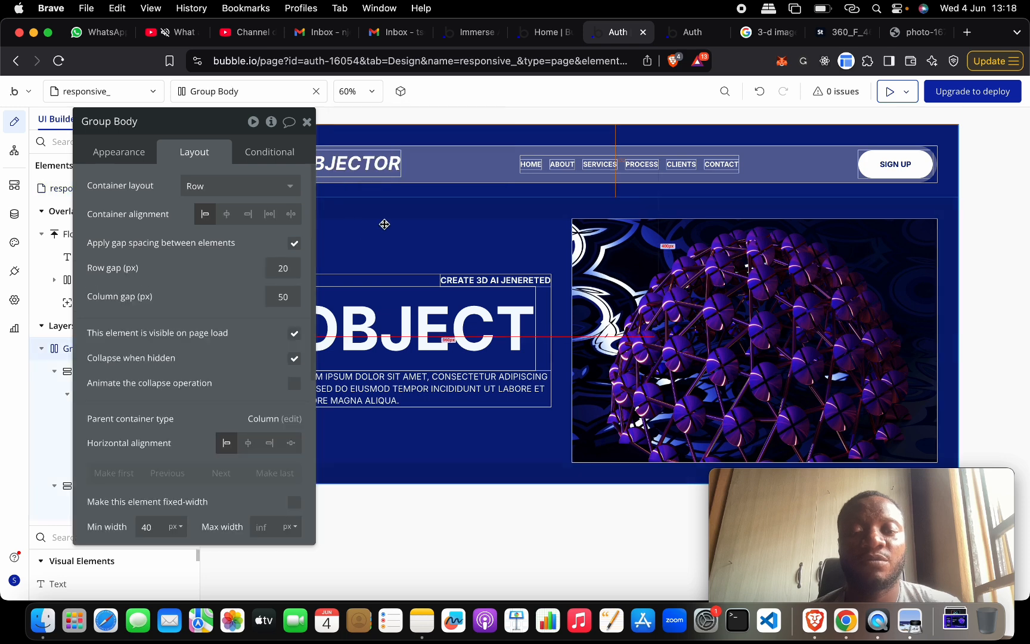
{"action": "left_click", "coordinate": [307, 122]}
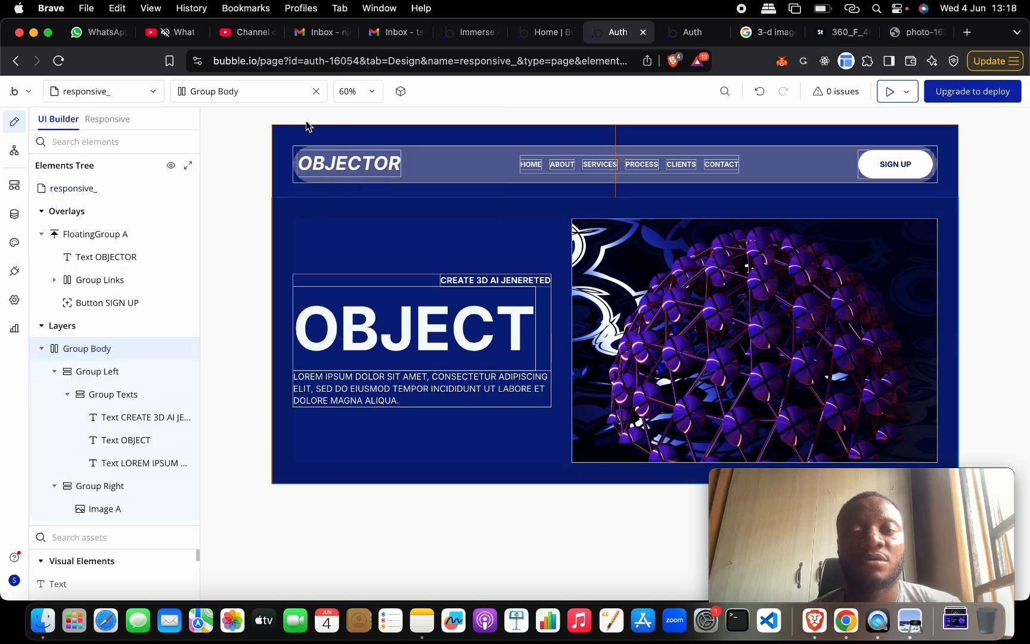
{"action": "left_click", "coordinate": [676, 33]}
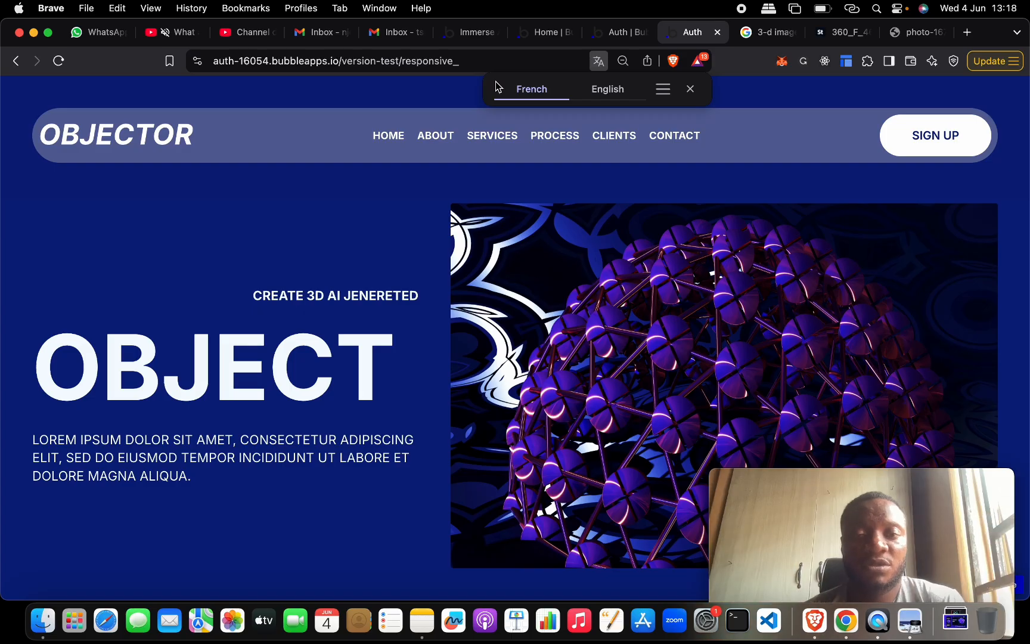
Step: Return to the Bubble editor and set the OBJECT heading's font size to 150 px
{"action": "left_click", "coordinate": [620, 32]}
{"action": "double_click", "coordinate": [532, 307]}
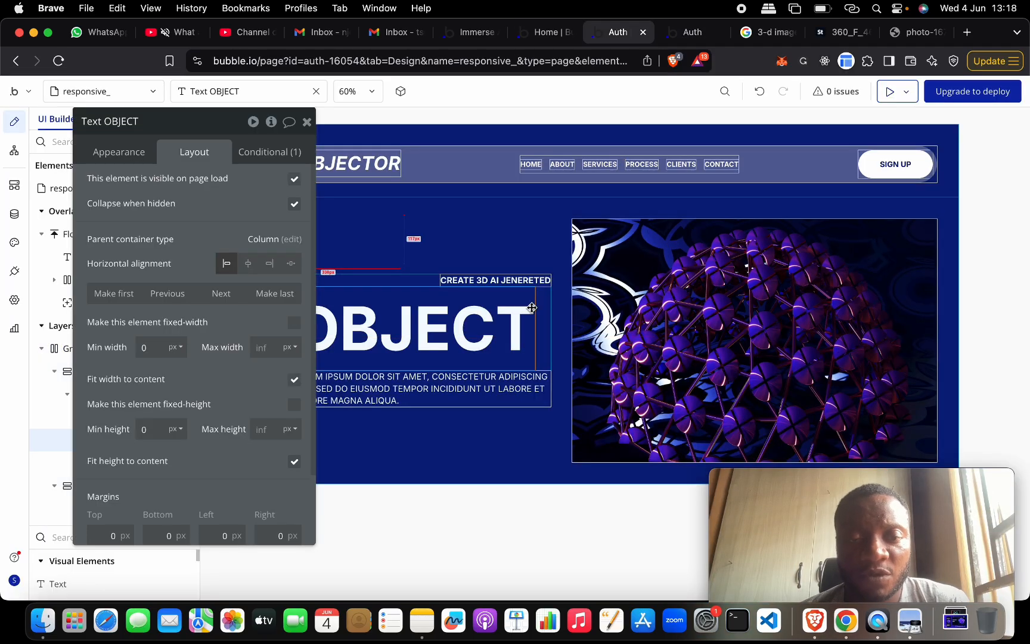
{"action": "scroll", "coordinate": [191, 248], "scroll_direction": "down", "scroll_amount": 2}
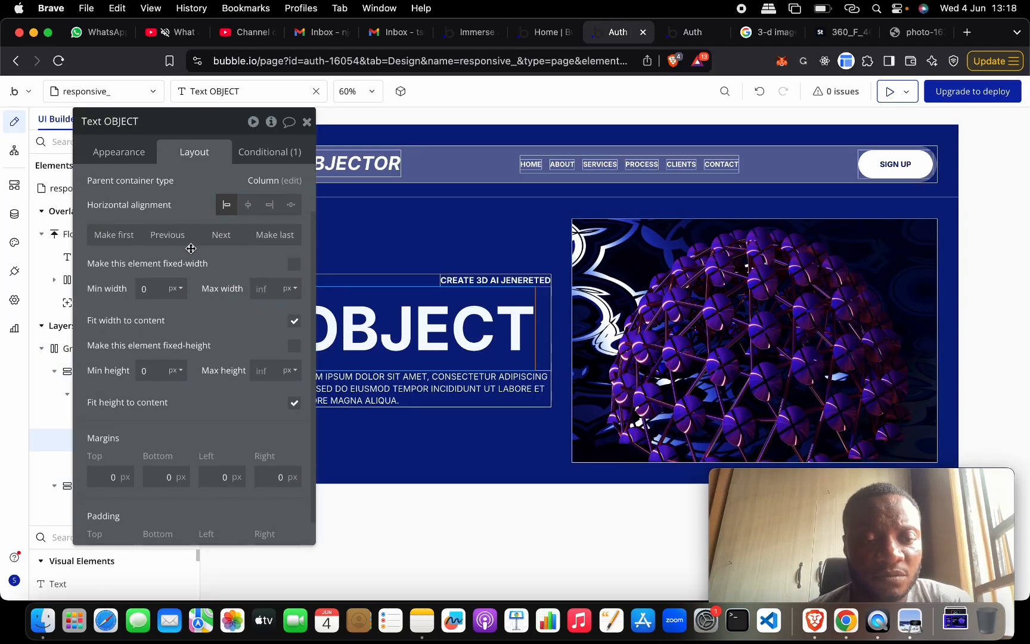
{"action": "scroll", "coordinate": [190, 248], "scroll_direction": "up", "scroll_amount": 2}
{"action": "left_click", "coordinate": [132, 155]}
{"action": "scroll", "coordinate": [186, 374], "scroll_direction": "down", "scroll_amount": 5}
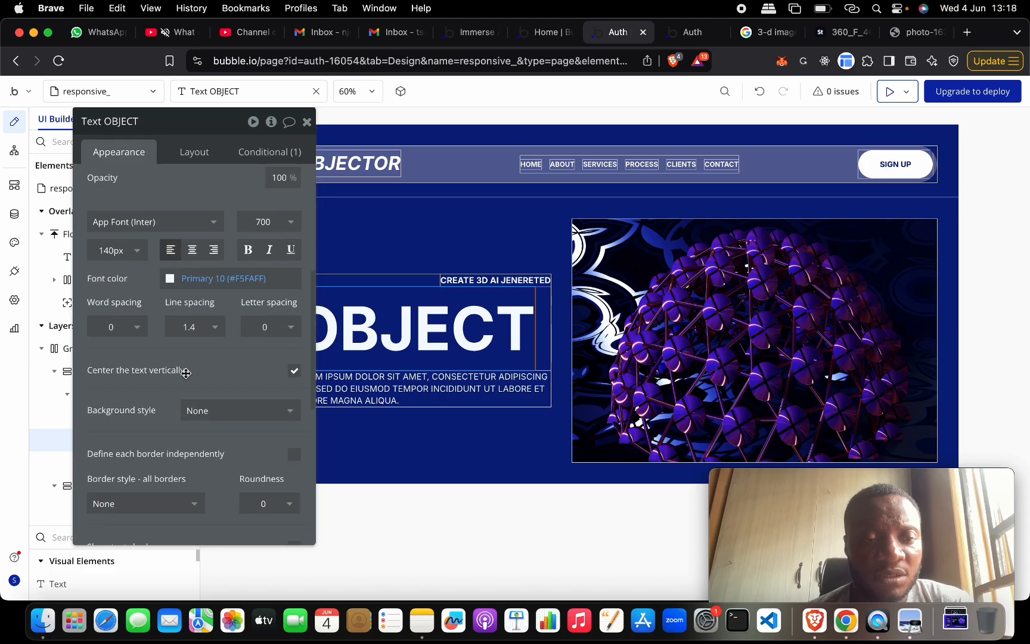
{"action": "left_click", "coordinate": [111, 252]}
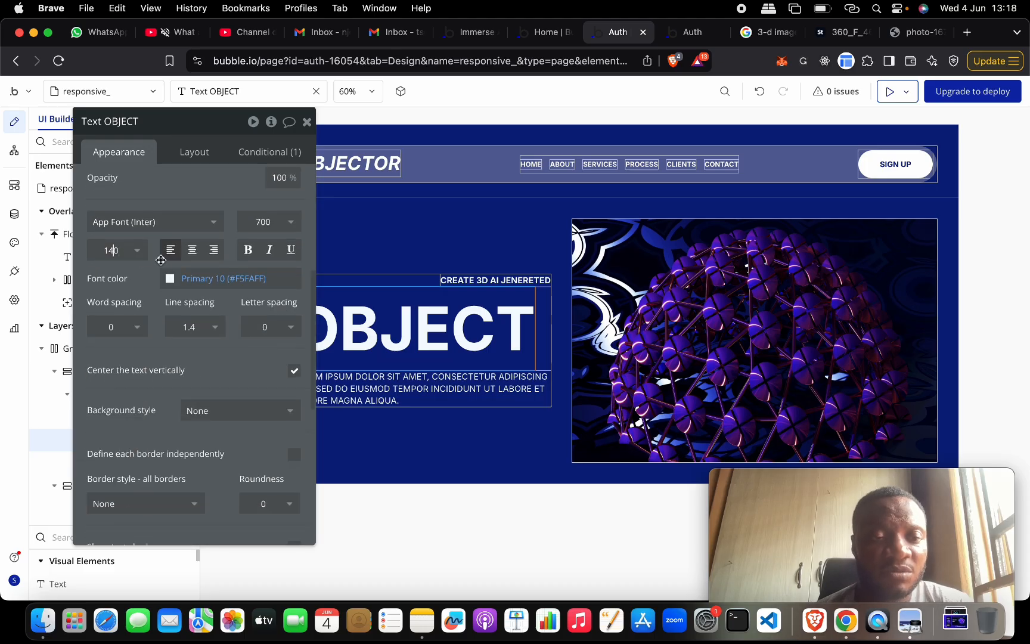
{"action": "key", "text": "BackSpace"}
{"action": "type", "text": "5"}
{"action": "key", "text": "Return"}
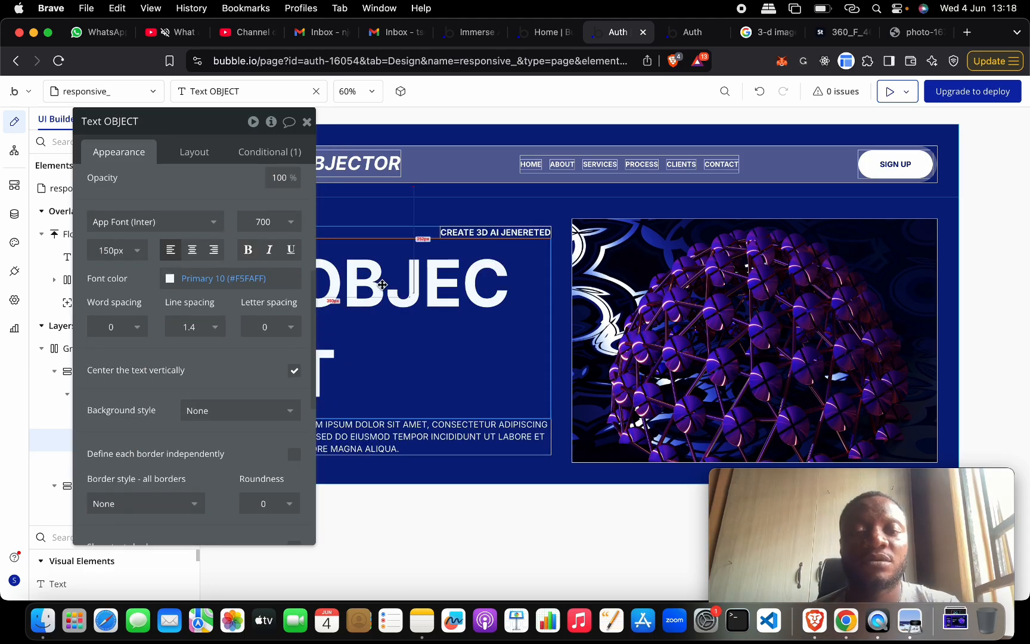
Step: Compare the enlarged OBJECT heading in the page preview with the OBJECTOR reference image
{"action": "left_click", "coordinate": [307, 123]}
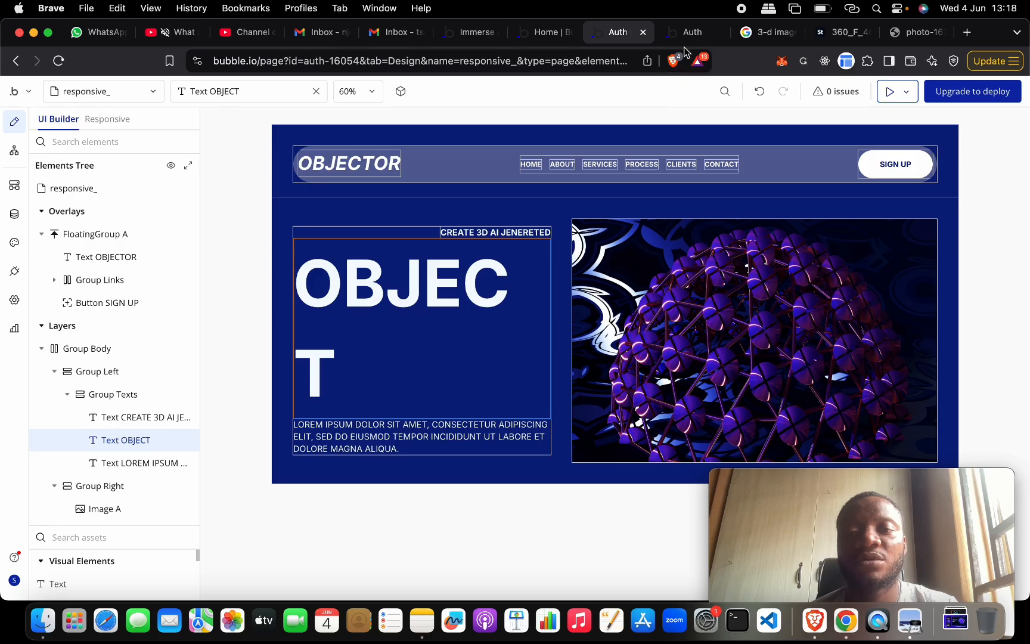
{"action": "left_click", "coordinate": [689, 35]}
{"action": "left_click", "coordinate": [503, 96]}
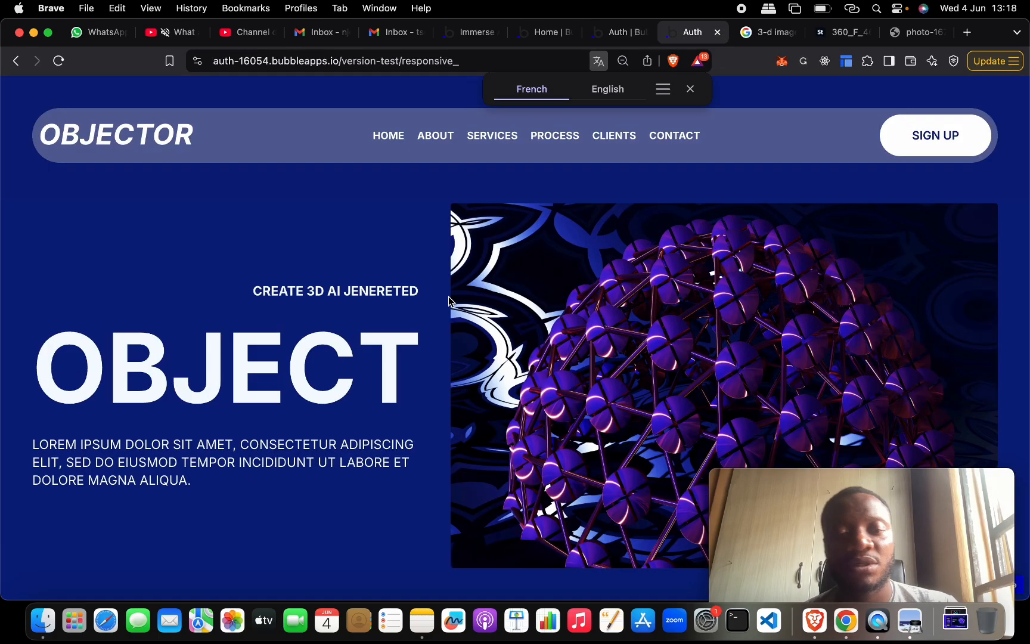
{"action": "key", "text": "ctrl+Up"}
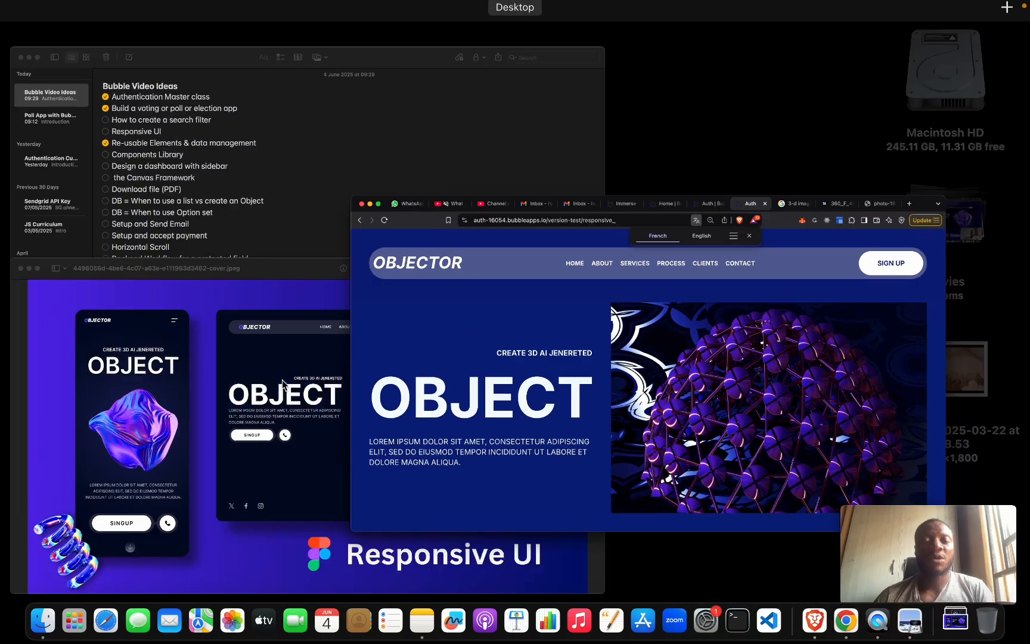
{"action": "left_click", "coordinate": [352, 526]}
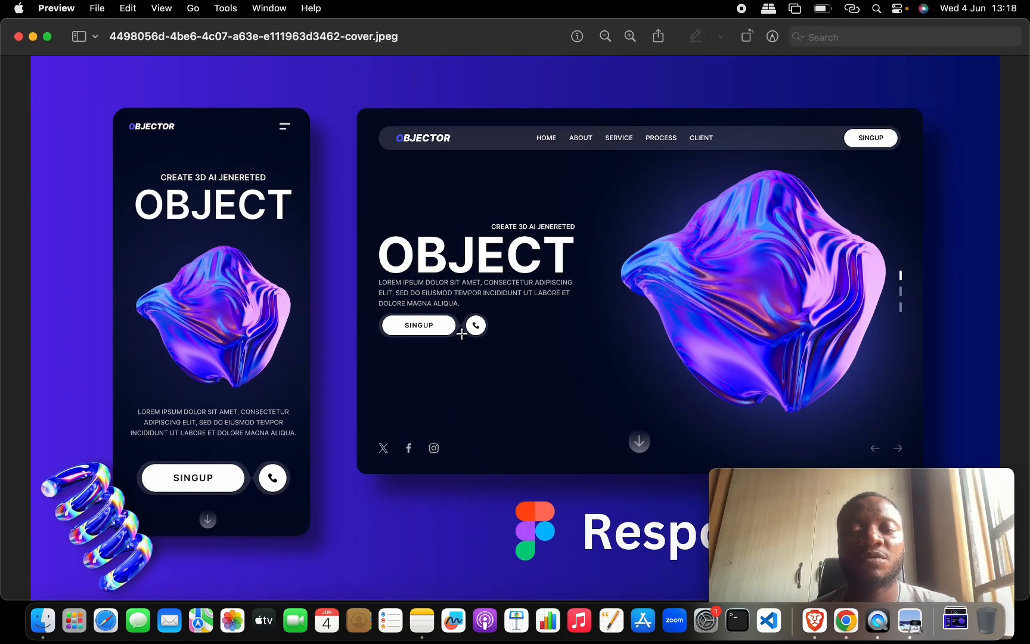
{"action": "key", "text": "ctrl+Up"}
{"action": "left_click", "coordinate": [344, 409]}
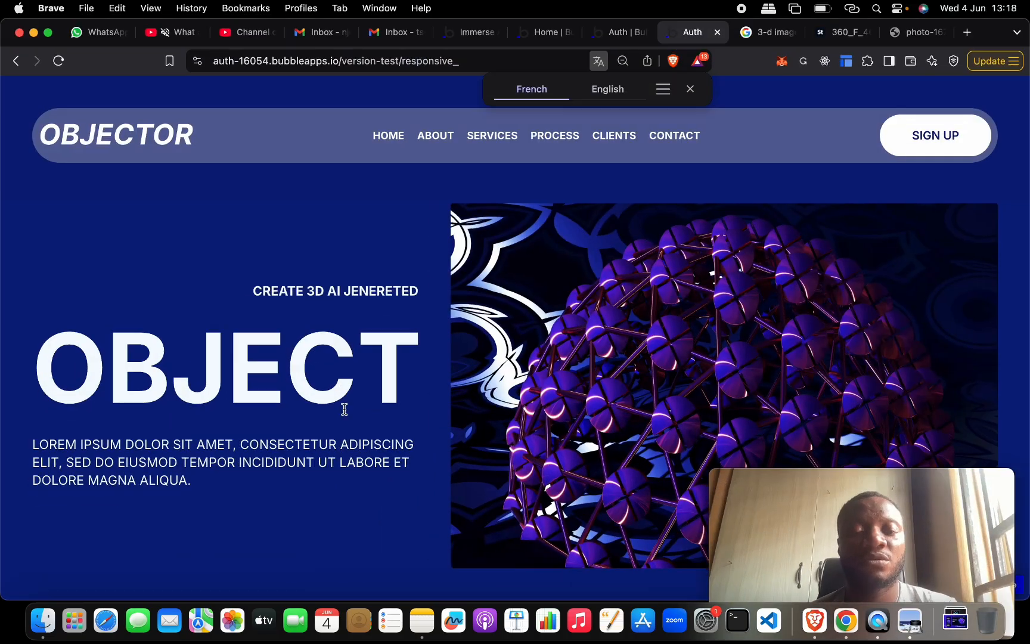
Step: Back in the Bubble editor, examine the OBJECT heading's appearance and layout properties and Group Texts' appearance settings for the source of extra spacing
{"action": "left_click", "coordinate": [633, 32]}
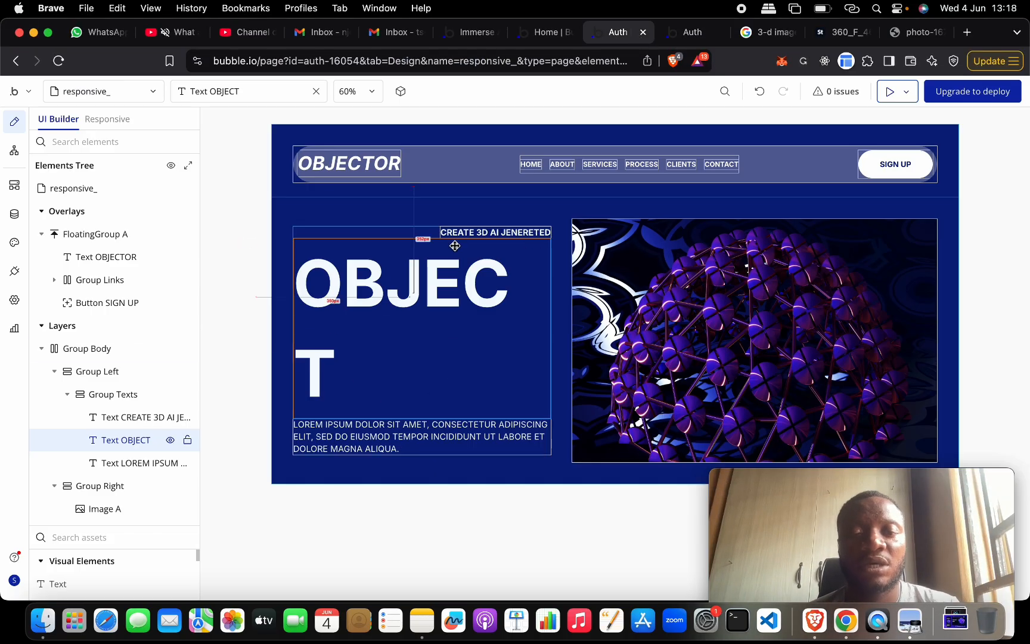
{"action": "double_click", "coordinate": [407, 279]}
{"action": "scroll", "coordinate": [229, 437], "scroll_direction": "down", "scroll_amount": 5}
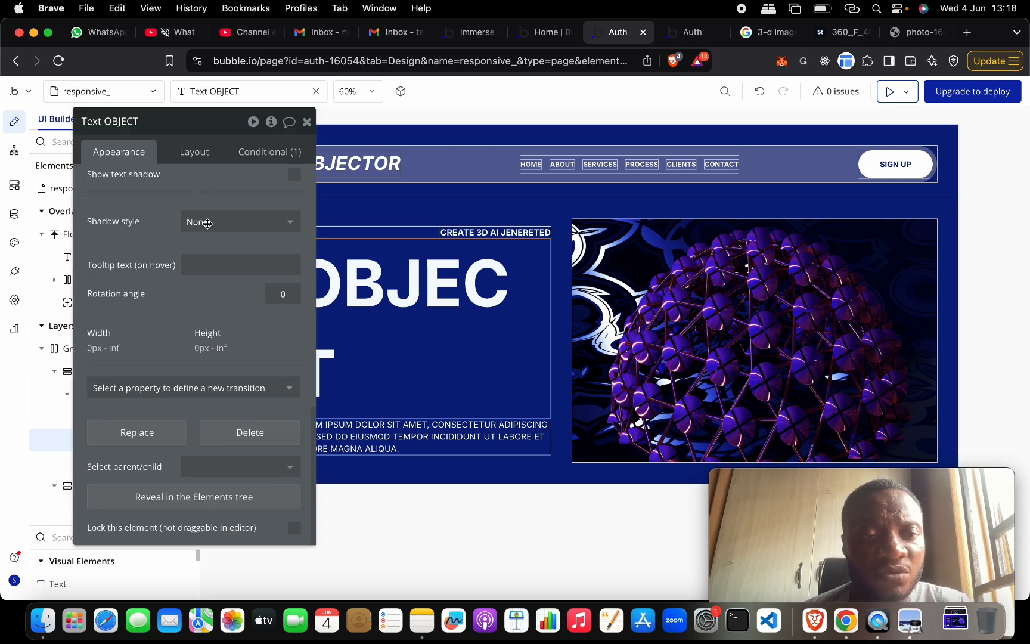
{"action": "left_click", "coordinate": [194, 151]}
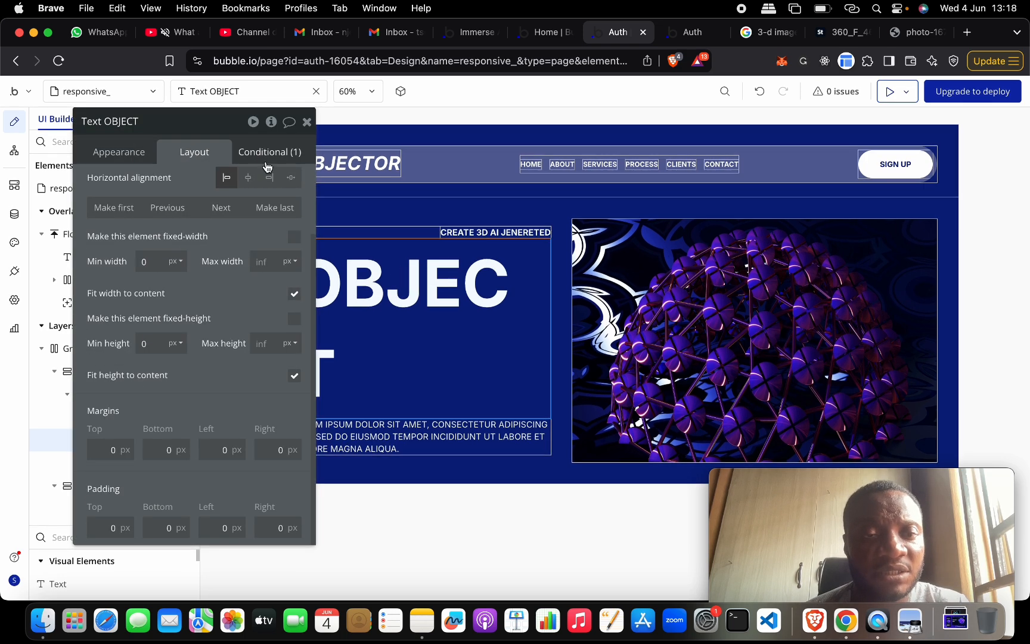
{"action": "left_click", "coordinate": [130, 150]}
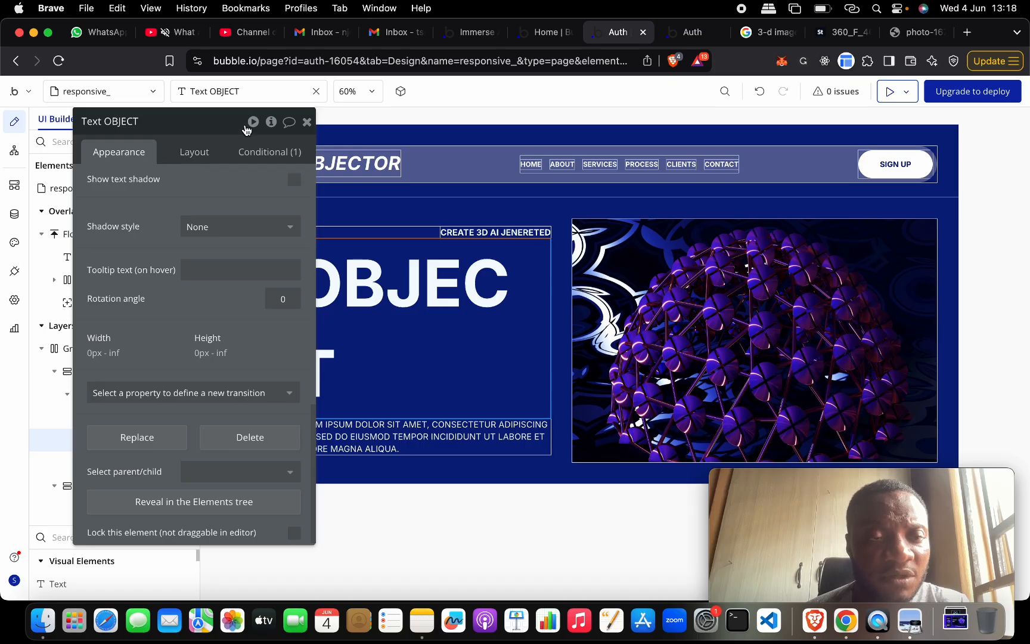
{"action": "left_click", "coordinate": [307, 122]}
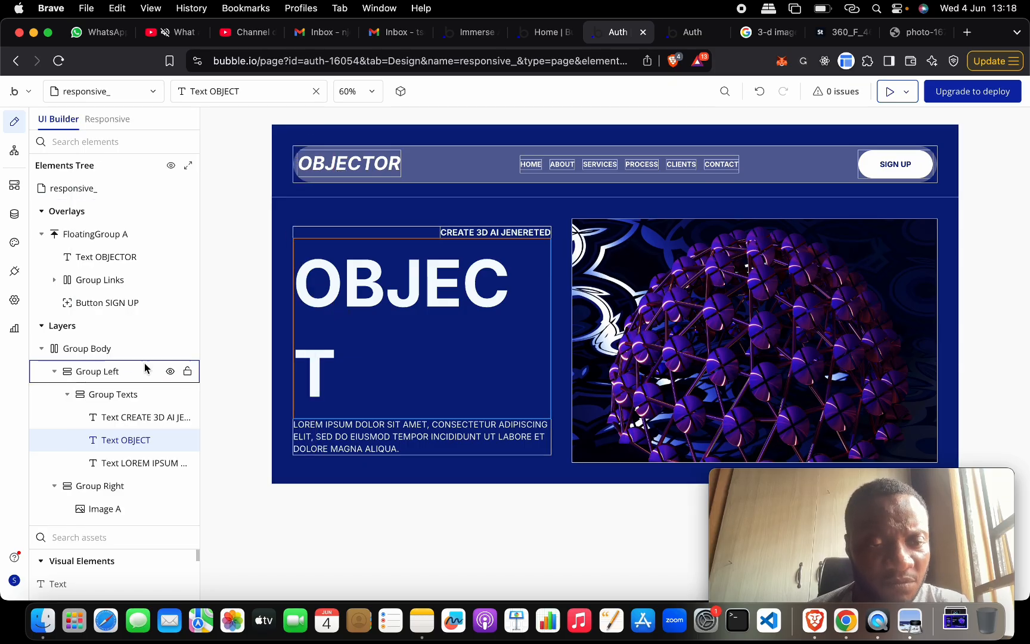
{"action": "left_click", "coordinate": [109, 395]}
{"action": "scroll", "coordinate": [253, 218], "scroll_direction": "up", "scroll_amount": 5}
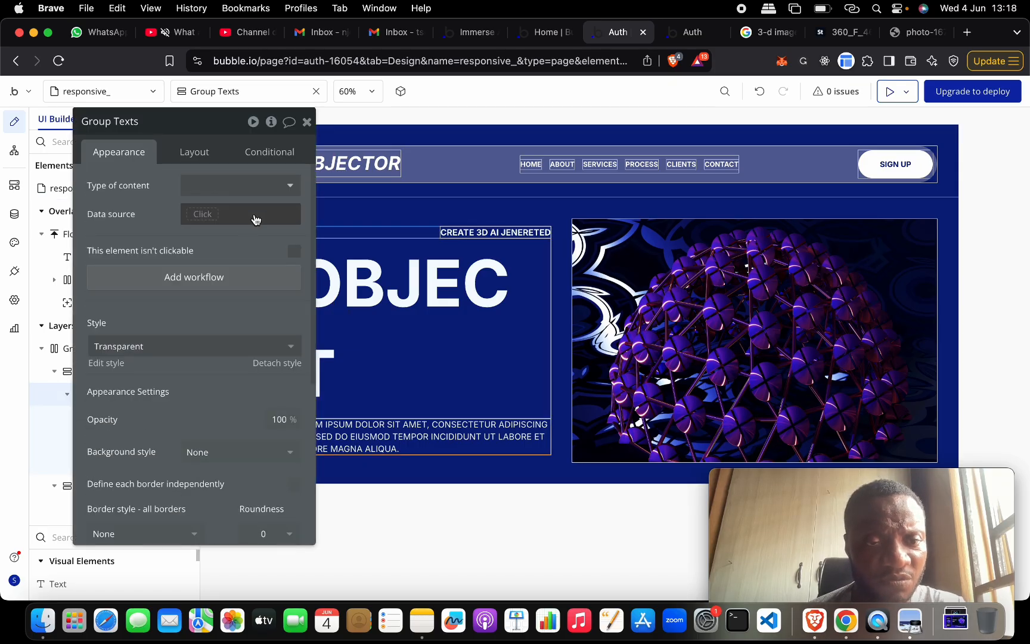
{"action": "scroll", "coordinate": [258, 349], "scroll_direction": "down", "scroll_amount": 4}
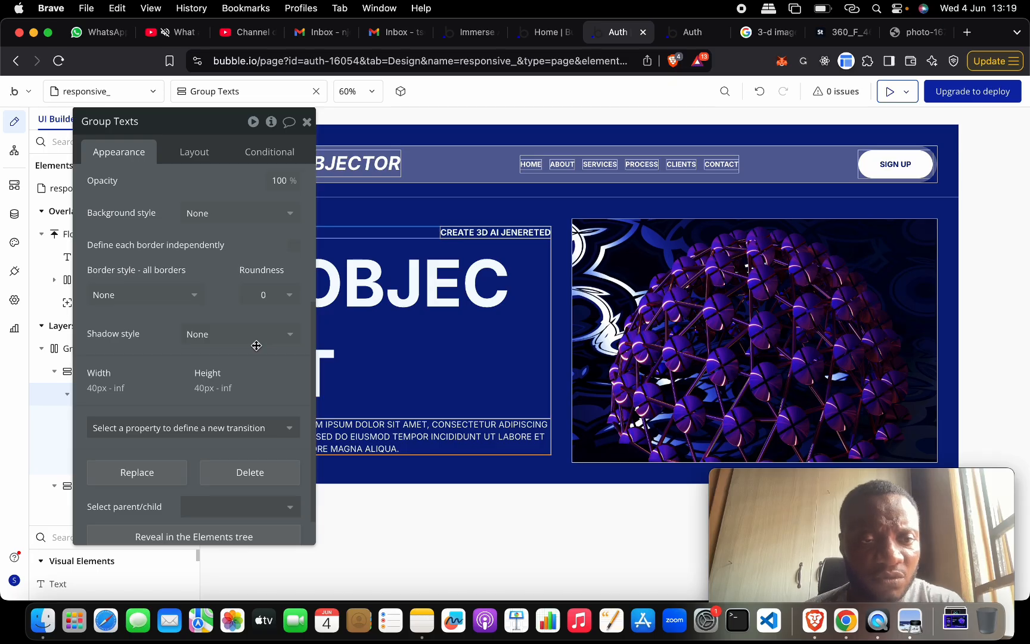
Step: Set the OBJECT heading's line spacing to 1
{"action": "left_click", "coordinate": [436, 269]}
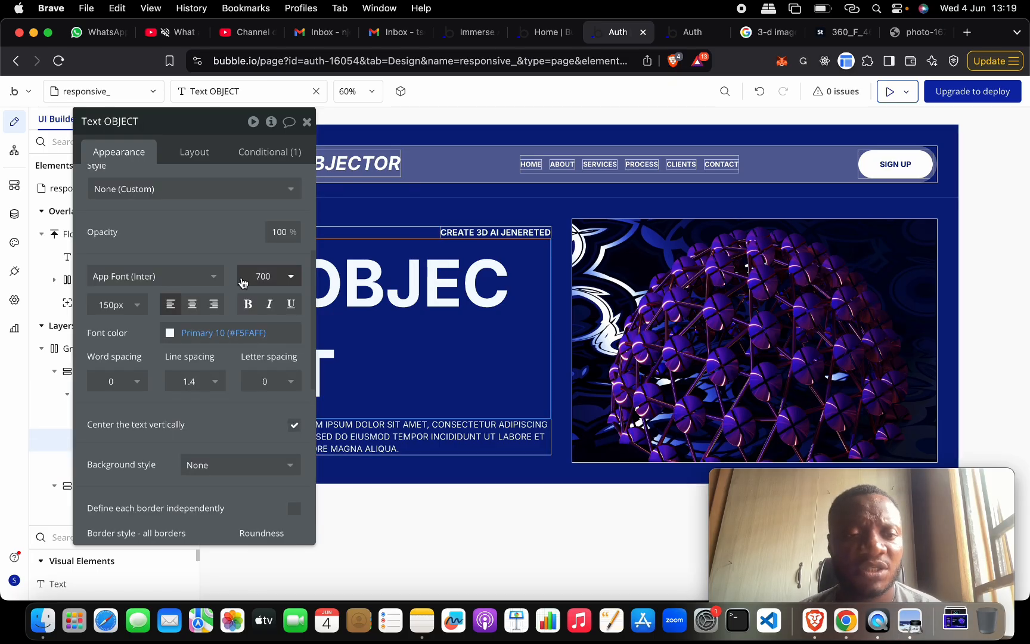
{"action": "left_click", "coordinate": [197, 382]}
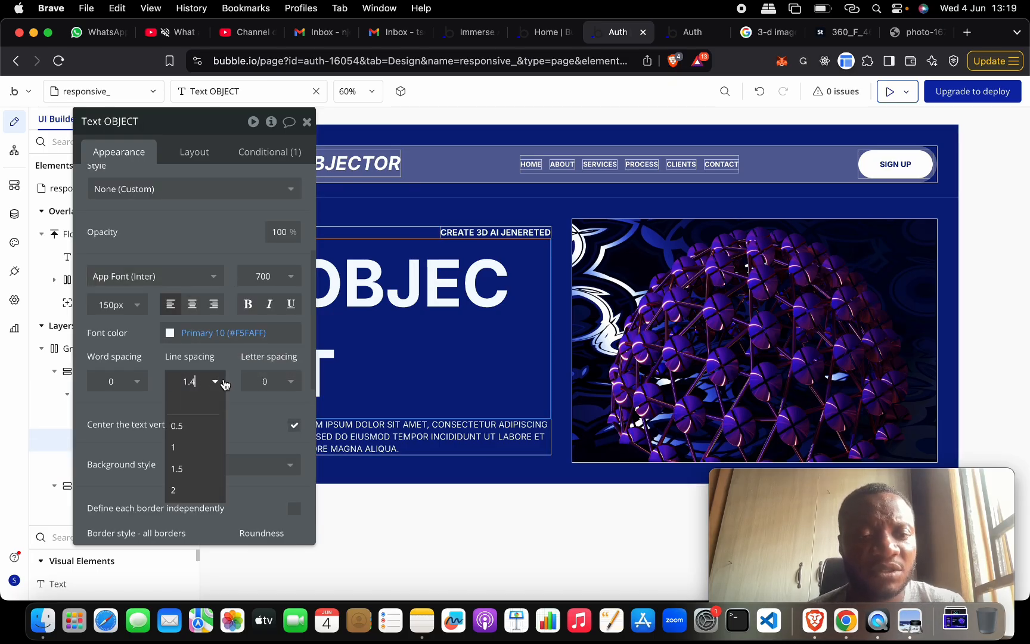
{"action": "left_click", "coordinate": [193, 446]}
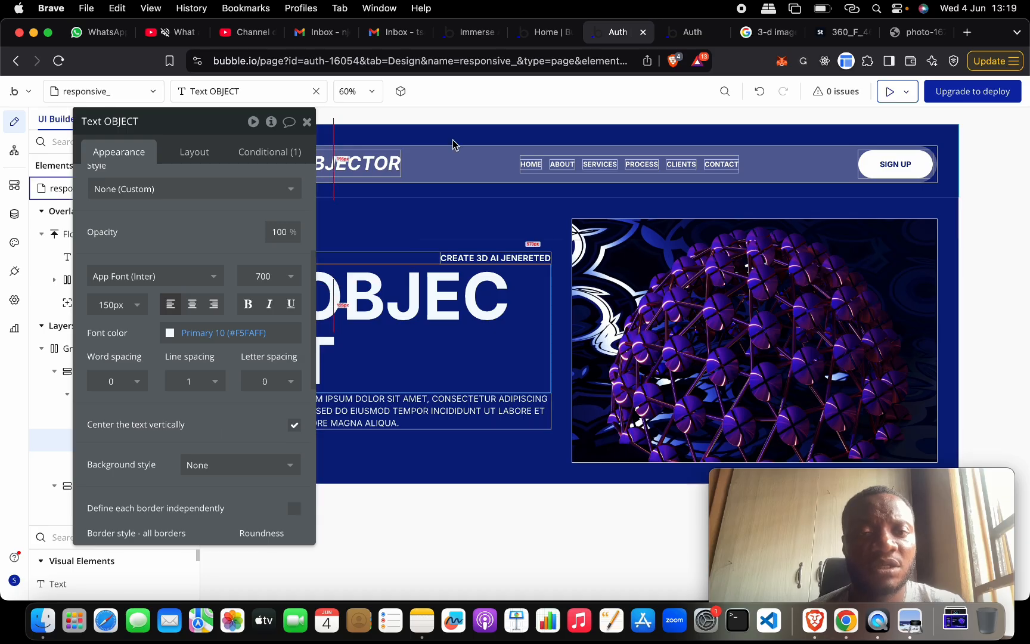
Step: Refresh the page preview and compare the tightened hero text spacing with the OBJECTOR reference image
{"action": "left_click", "coordinate": [697, 35]}
{"action": "key", "text": "super+r"}
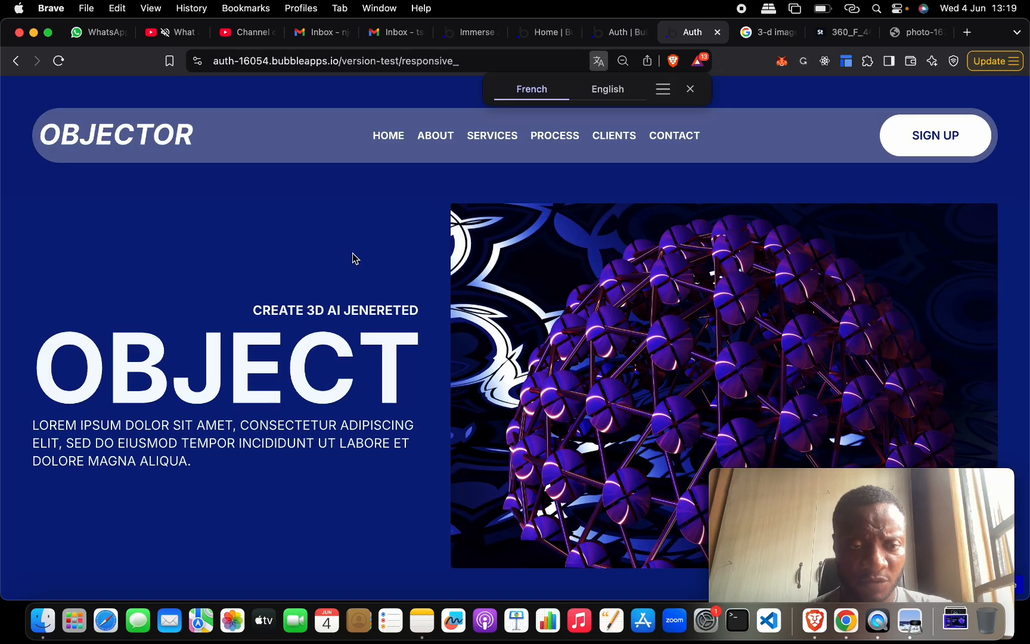
{"action": "key", "text": "ctrl+Up"}
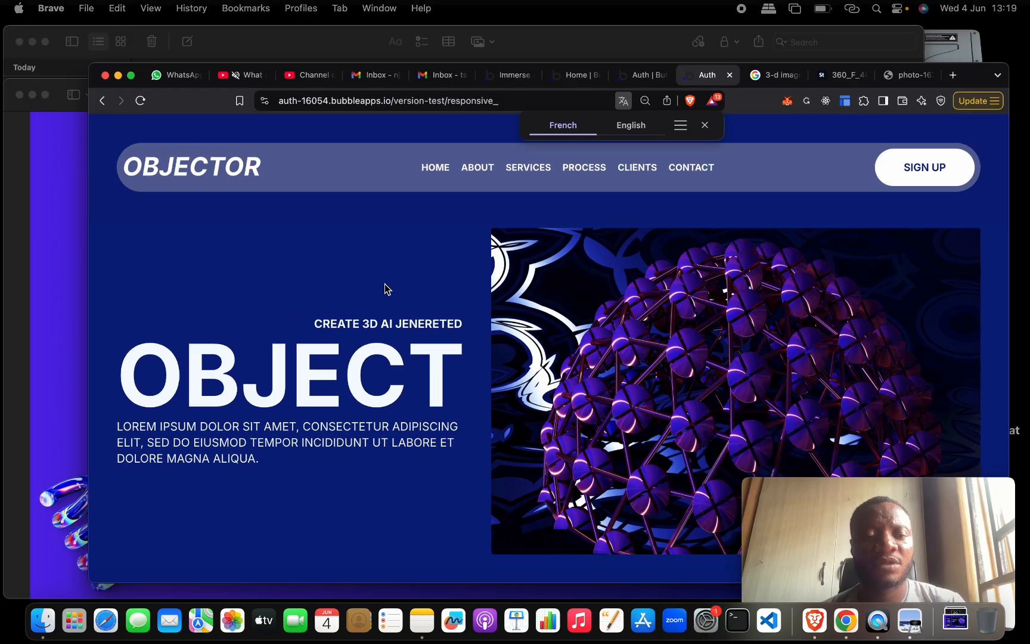
{"action": "left_click", "coordinate": [246, 437]}
{"action": "key", "text": "ctrl+Up"}
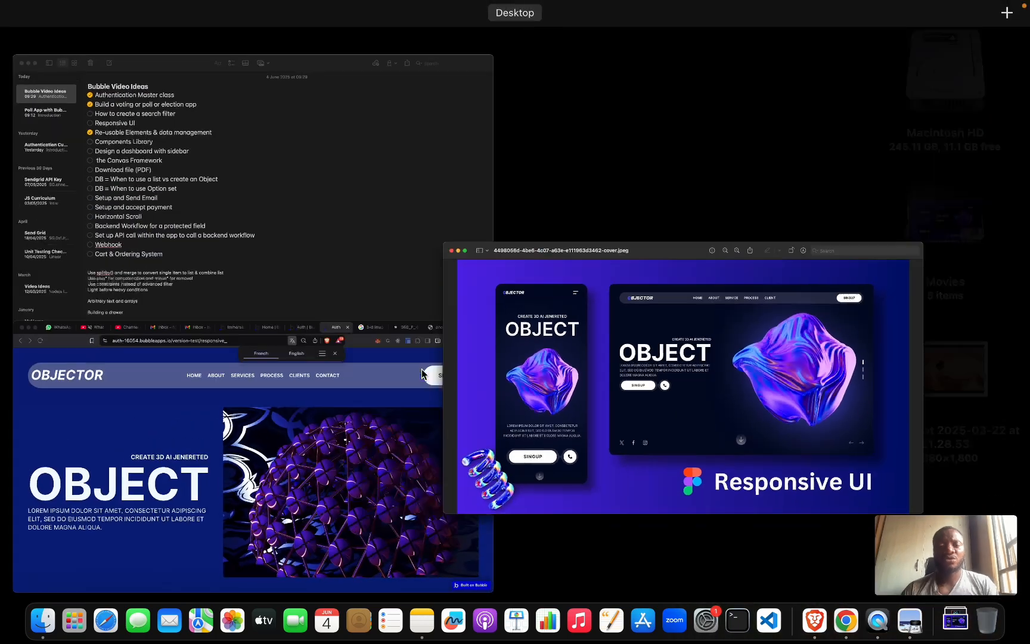
{"action": "left_click", "coordinate": [356, 394]}
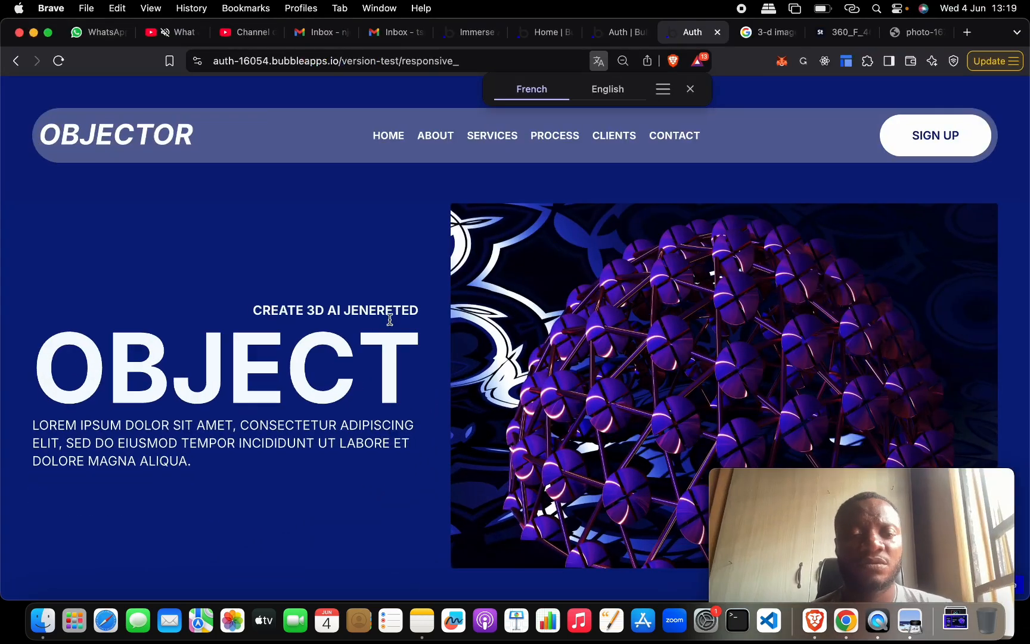
Step: Return to the Bubble editor, collapse Group Texts and add a new group between Group Left and Group Right
{"action": "left_click", "coordinate": [627, 33]}
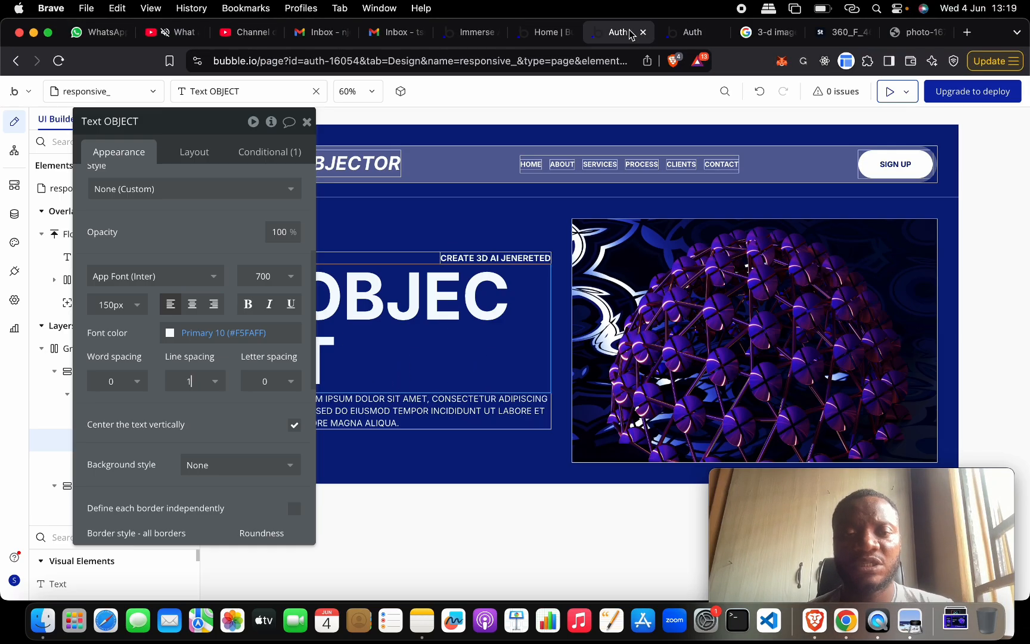
{"action": "left_click", "coordinate": [306, 122]}
{"action": "double_click", "coordinate": [83, 398]}
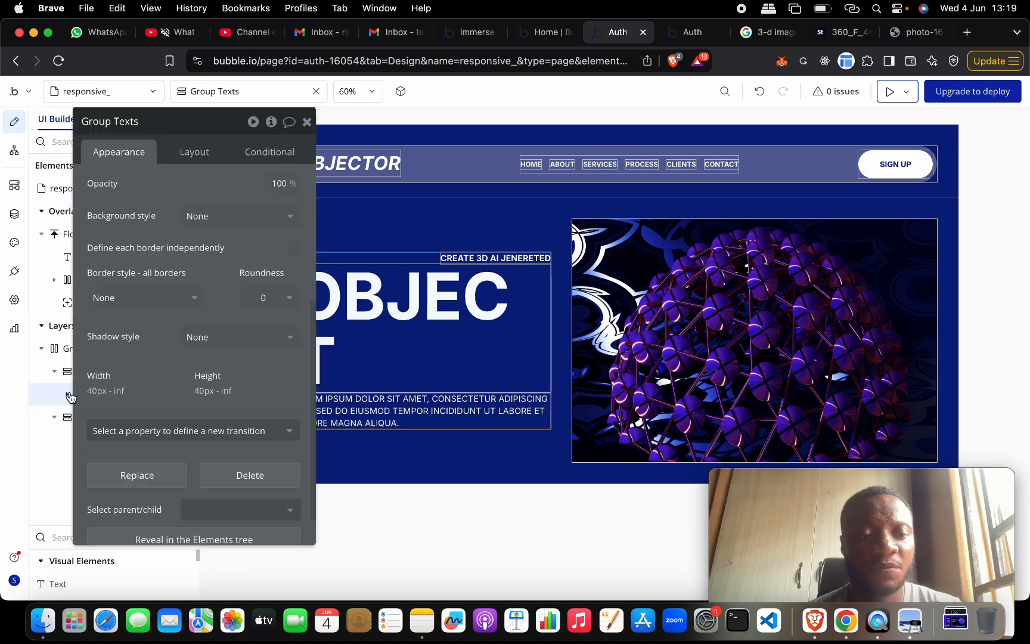
{"action": "left_click_drag", "start_coordinate": [184, 131], "coordinate": [700, 151]}
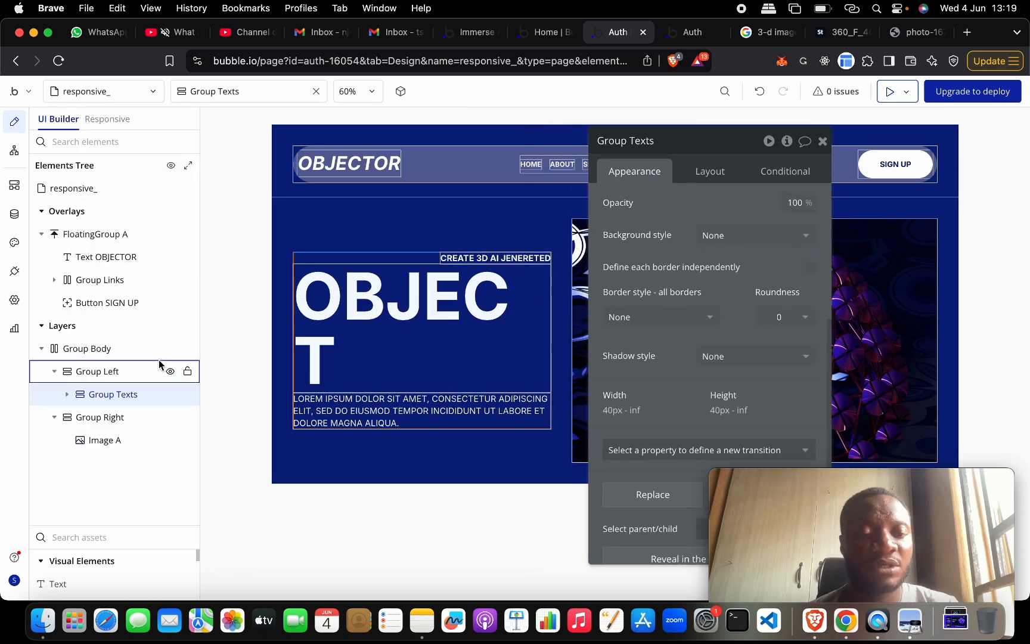
{"action": "left_click", "coordinate": [99, 537]}
{"action": "type", "text": "group"}
{"action": "left_click_drag", "start_coordinate": [76, 582], "coordinate": [105, 412]}
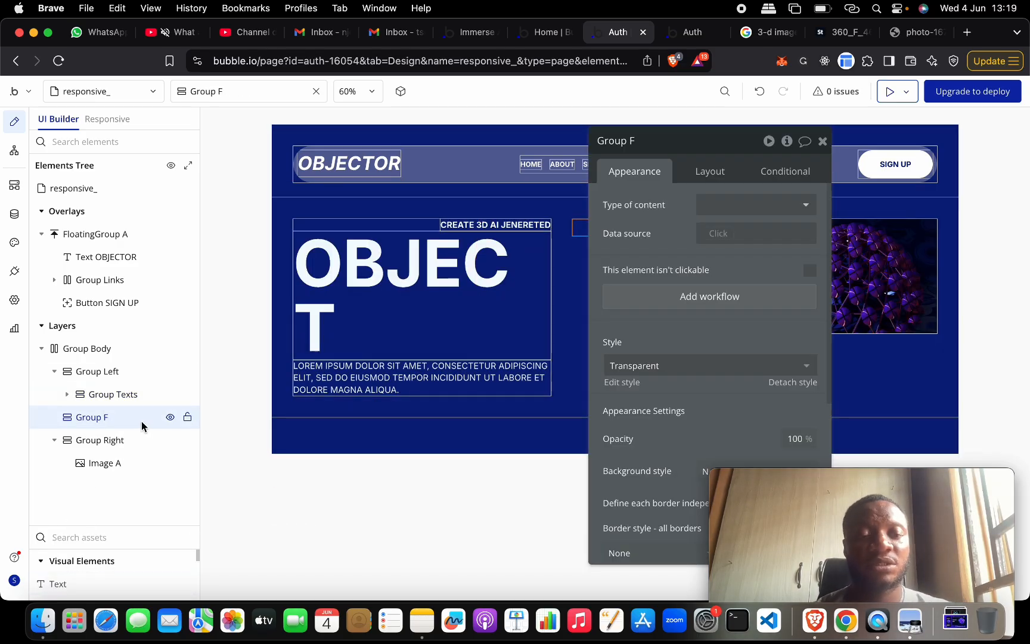
Step: Examine the layout settings of Group Left and of the new empty group between Group Left and Group Right
{"action": "left_click_drag", "start_coordinate": [700, 149], "coordinate": [732, 369]}
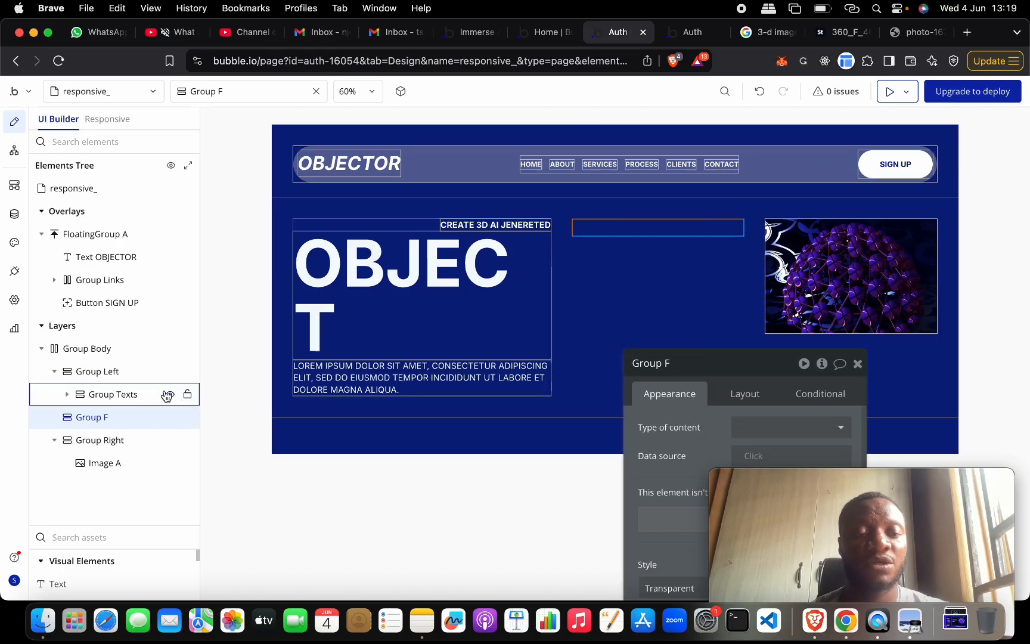
{"action": "left_click", "coordinate": [142, 371]}
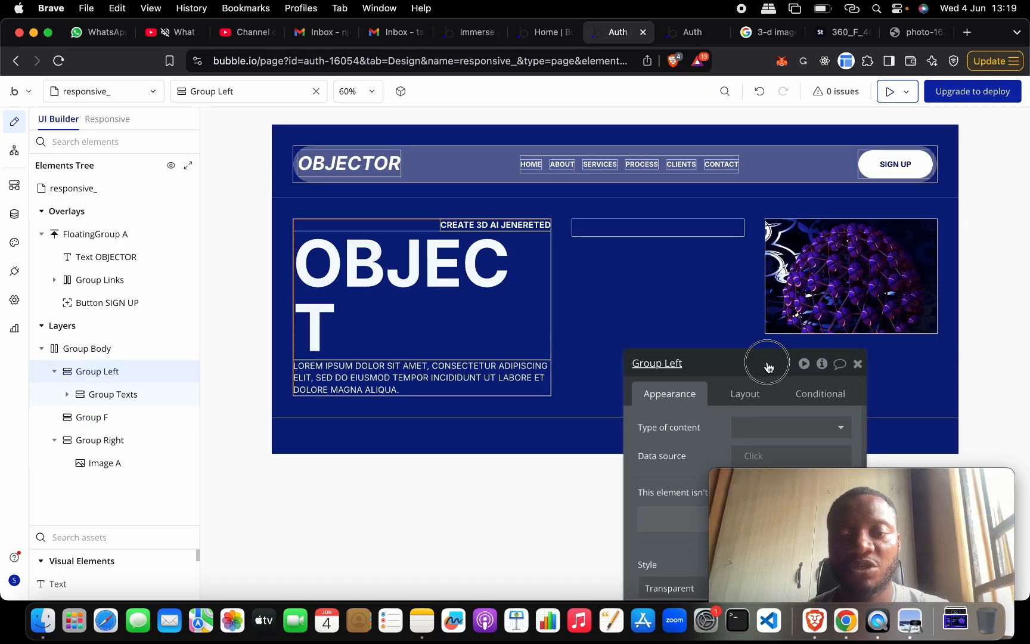
{"action": "left_click_drag", "start_coordinate": [769, 362], "coordinate": [620, 214]}
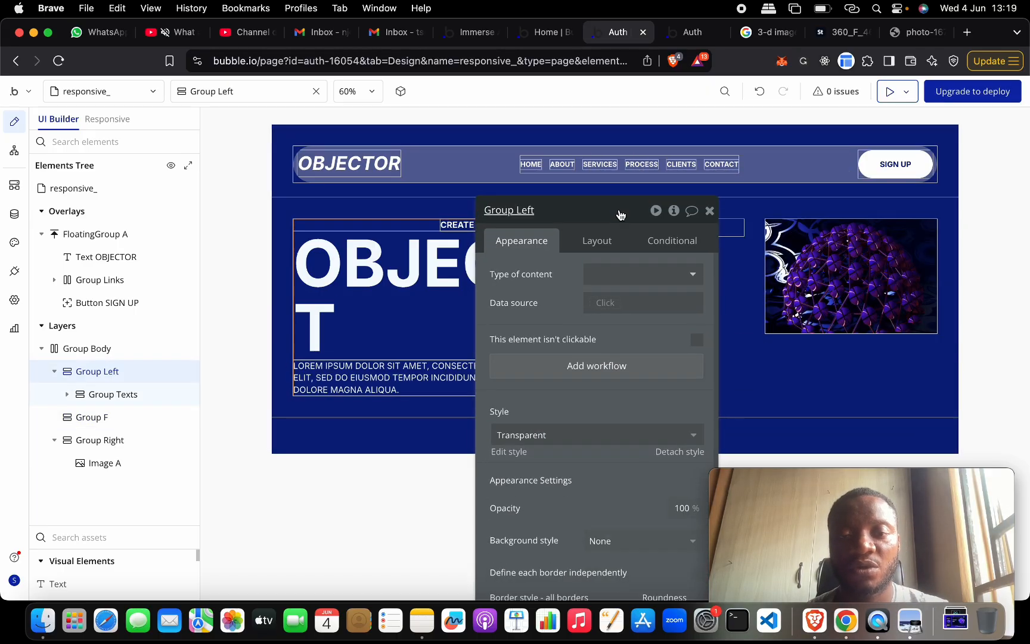
{"action": "left_click", "coordinate": [599, 242]}
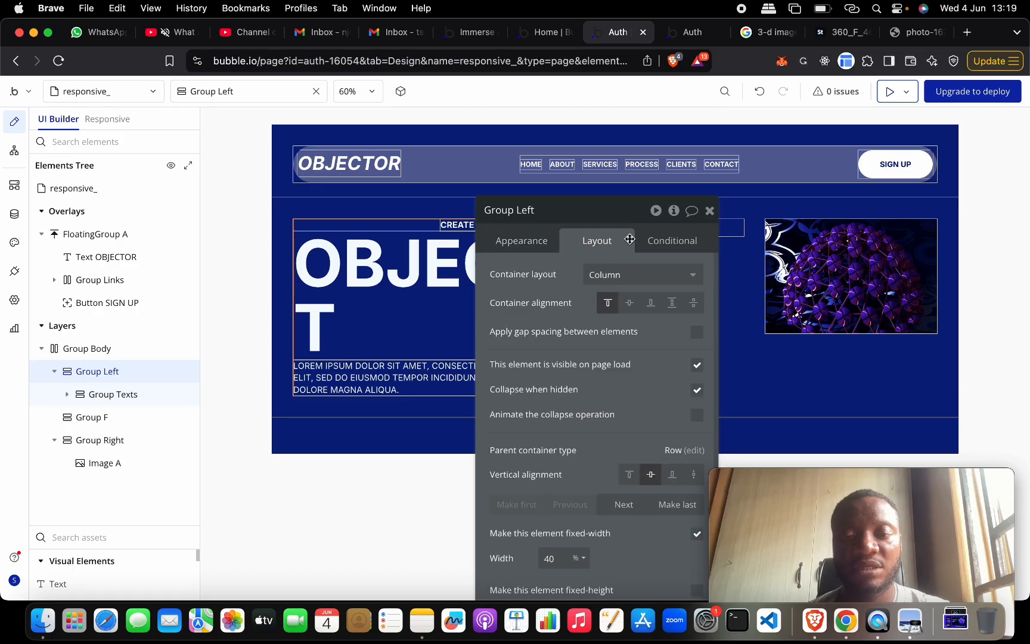
{"action": "left_click", "coordinate": [630, 276]}
{"action": "left_click", "coordinate": [596, 276]}
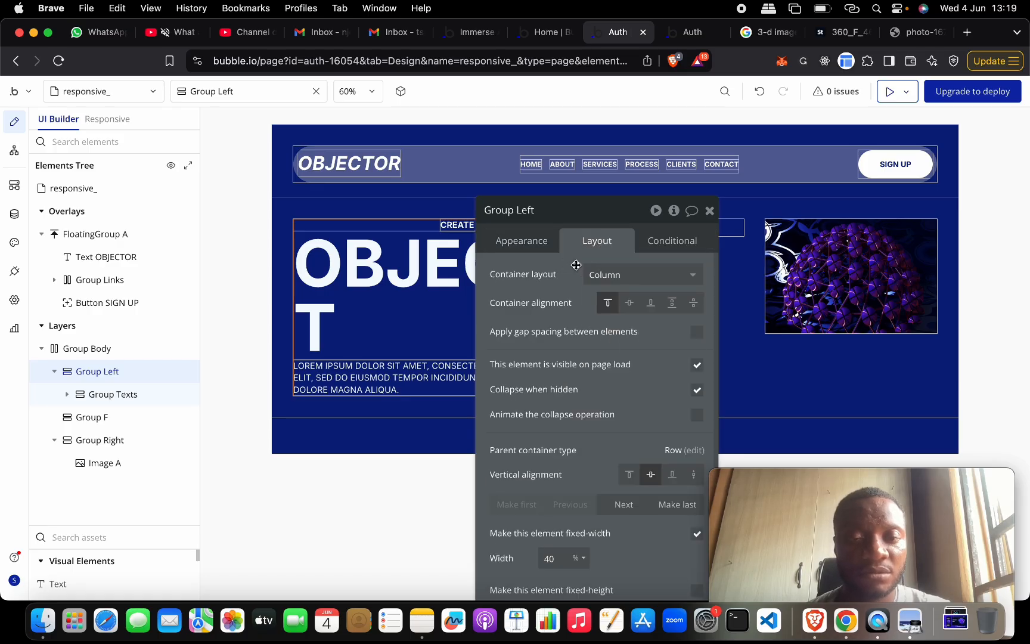
{"action": "left_click", "coordinate": [84, 421]}
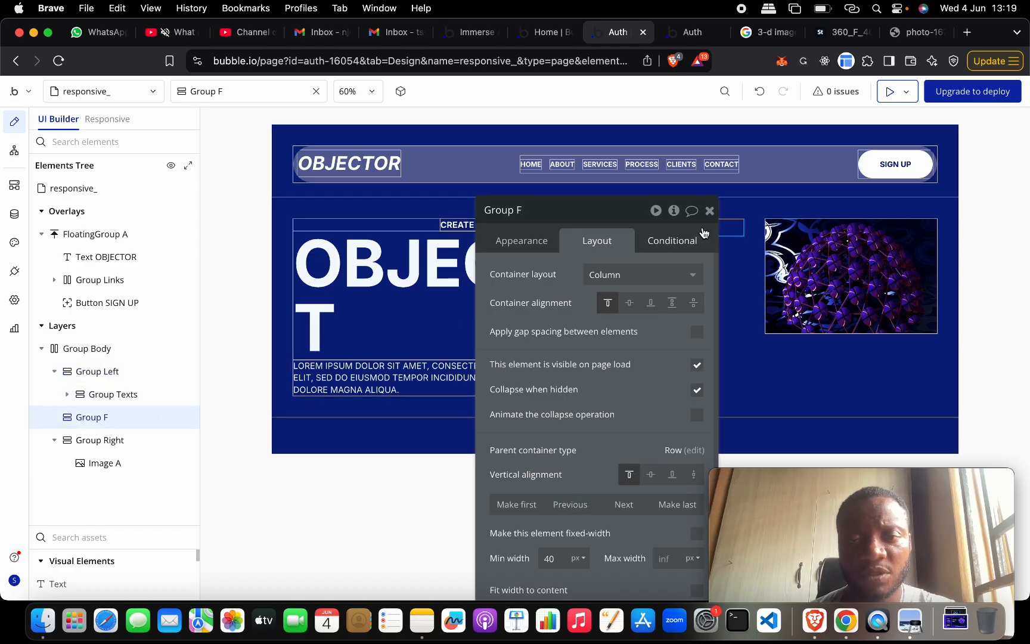
{"action": "left_click", "coordinate": [709, 211]}
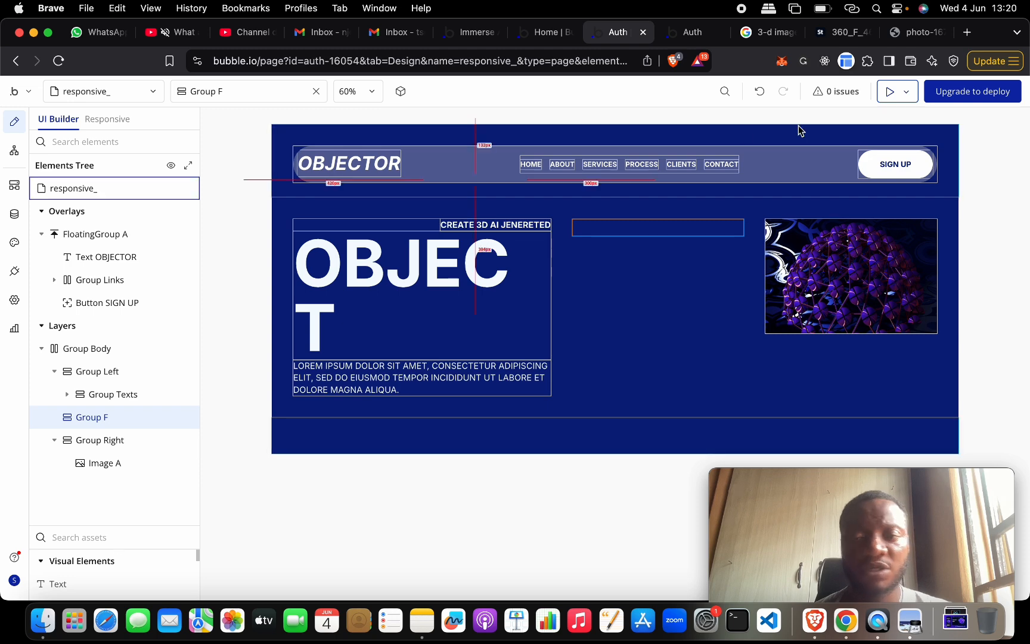
Step: Copy the header's SIGN UP button and paste it into the empty Group F
{"action": "double_click", "coordinate": [905, 161]}
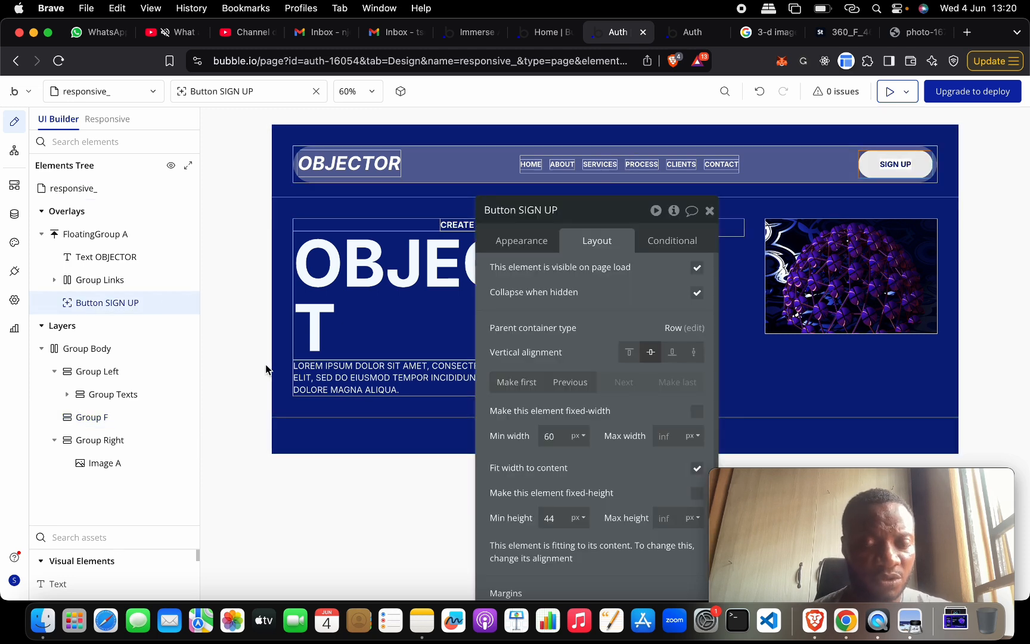
{"action": "left_click", "coordinate": [99, 417]}
{"action": "right_click", "coordinate": [99, 418]}
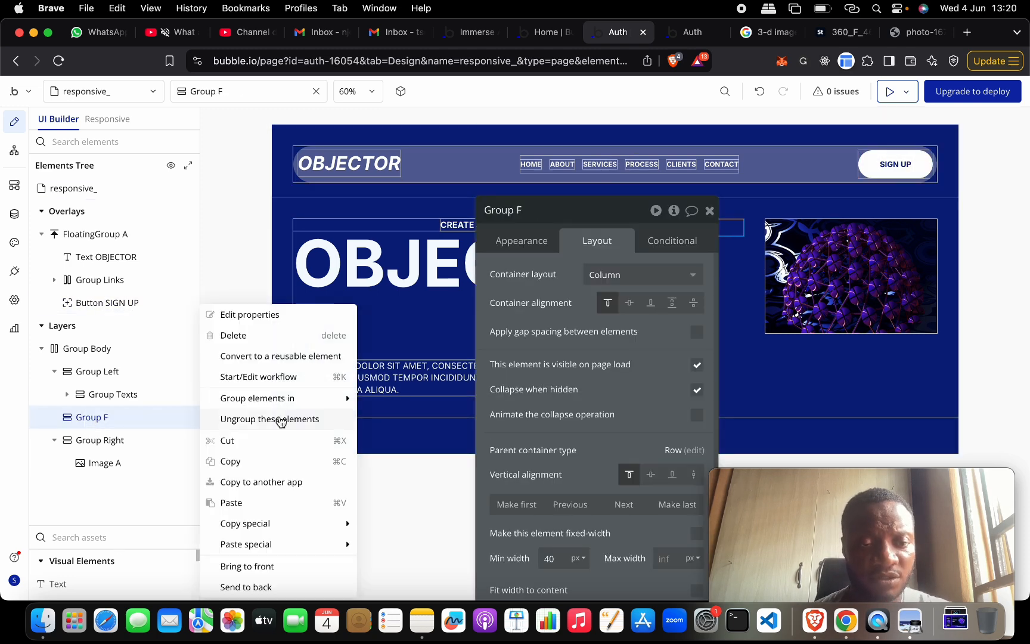
{"action": "left_click", "coordinate": [273, 503]}
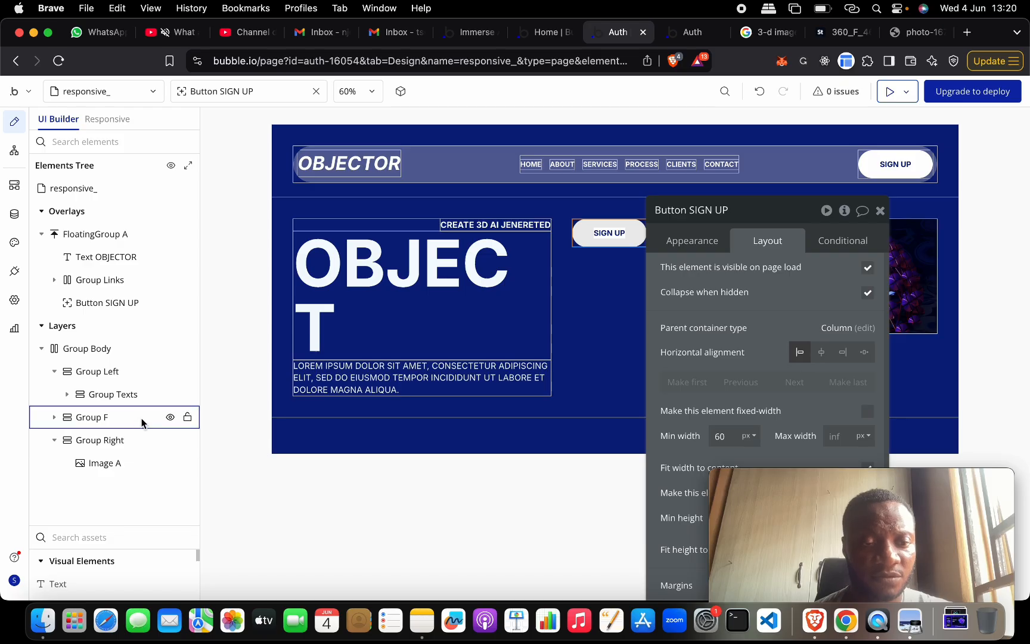
Step: Move Group F with its button into Group Left and order it last, below Group Texts
{"action": "left_click", "coordinate": [56, 417]}
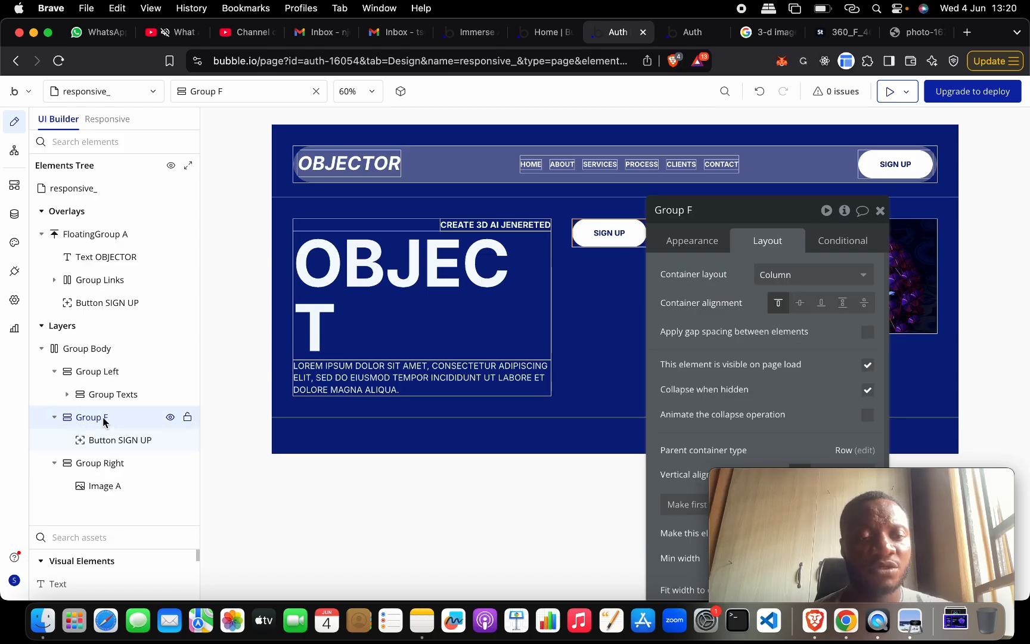
{"action": "left_click_drag", "start_coordinate": [99, 417], "coordinate": [127, 375]}
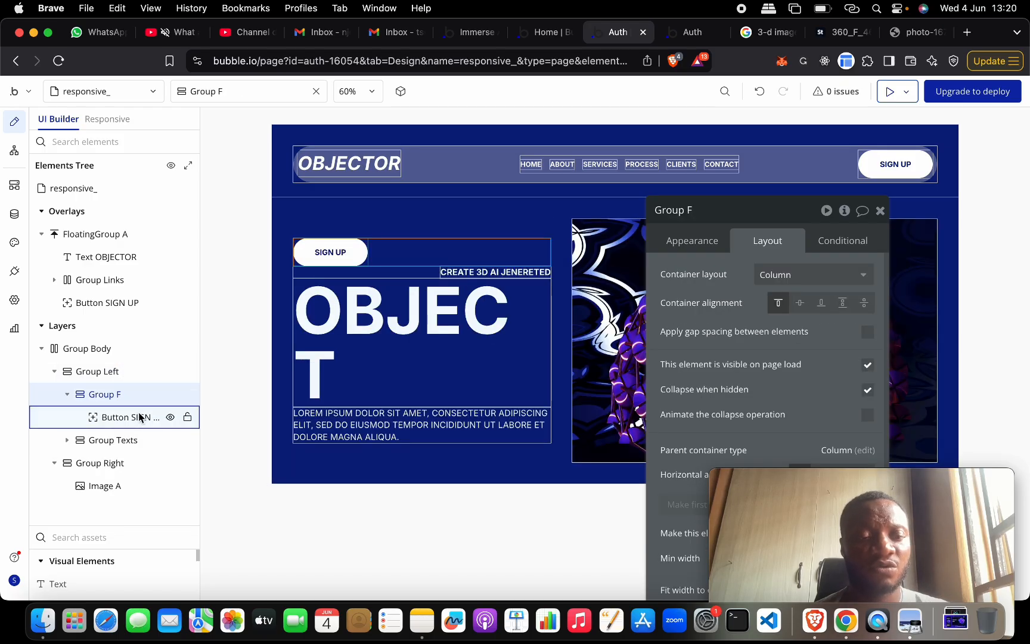
{"action": "left_click", "coordinate": [66, 393]}
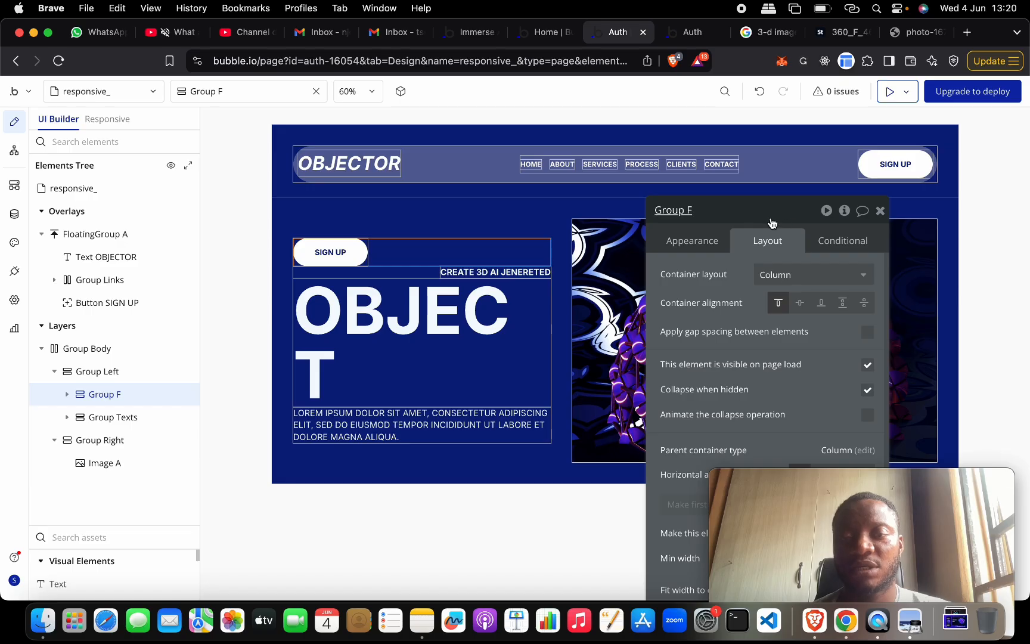
{"action": "left_click_drag", "start_coordinate": [772, 223], "coordinate": [499, 206]}
{"action": "left_click", "coordinate": [574, 486]}
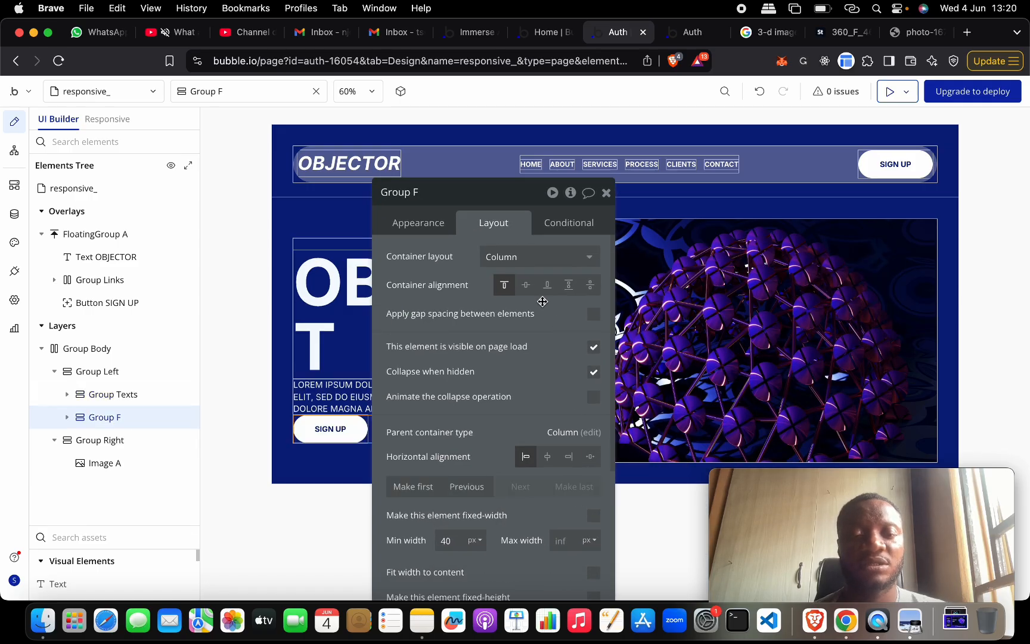
{"action": "left_click", "coordinate": [606, 192]}
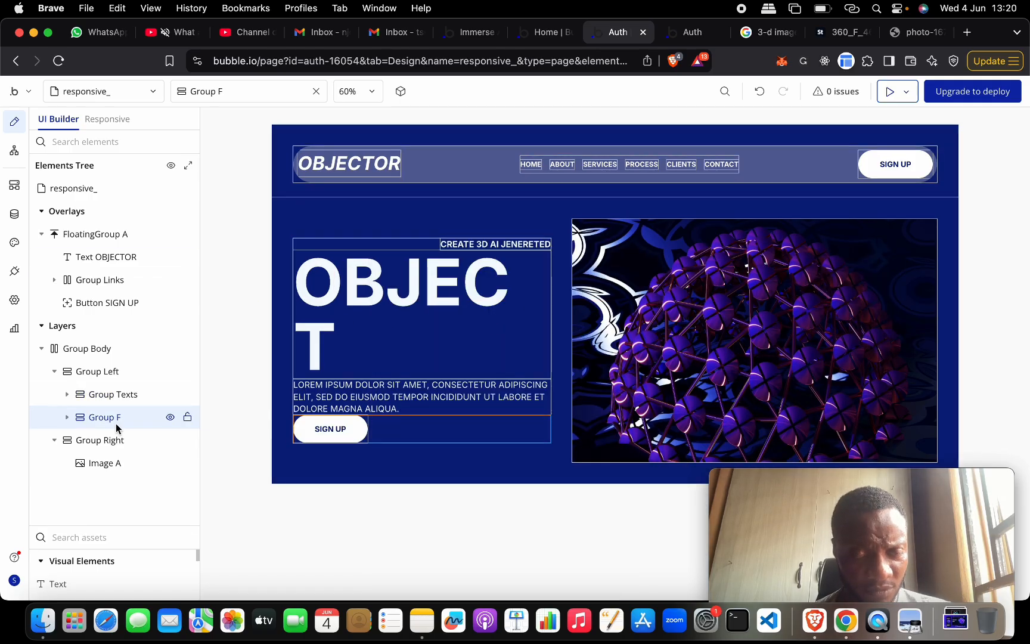
Step: Duplicate the SIGN UP button inside Group F
{"action": "left_click", "coordinate": [70, 420]}
{"action": "left_click", "coordinate": [114, 440]}
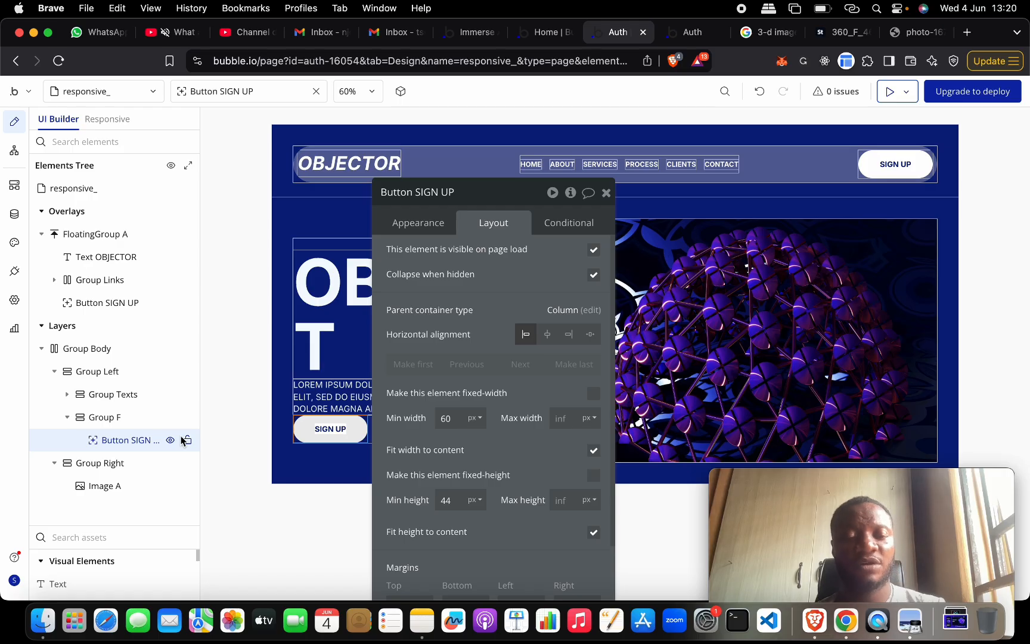
{"action": "key", "text": "super+d"}
{"action": "left_click_drag", "start_coordinate": [495, 202], "coordinate": [657, 153]}
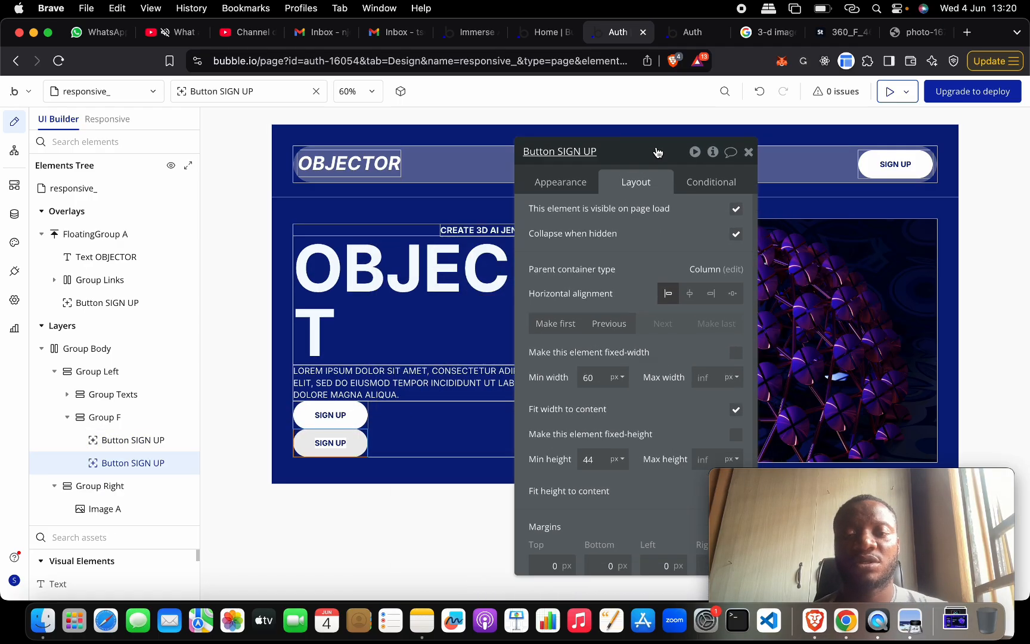
Step: Change the duplicated button's type to Icon and give it the Material outlined Phone icon
{"action": "left_click", "coordinate": [564, 185]}
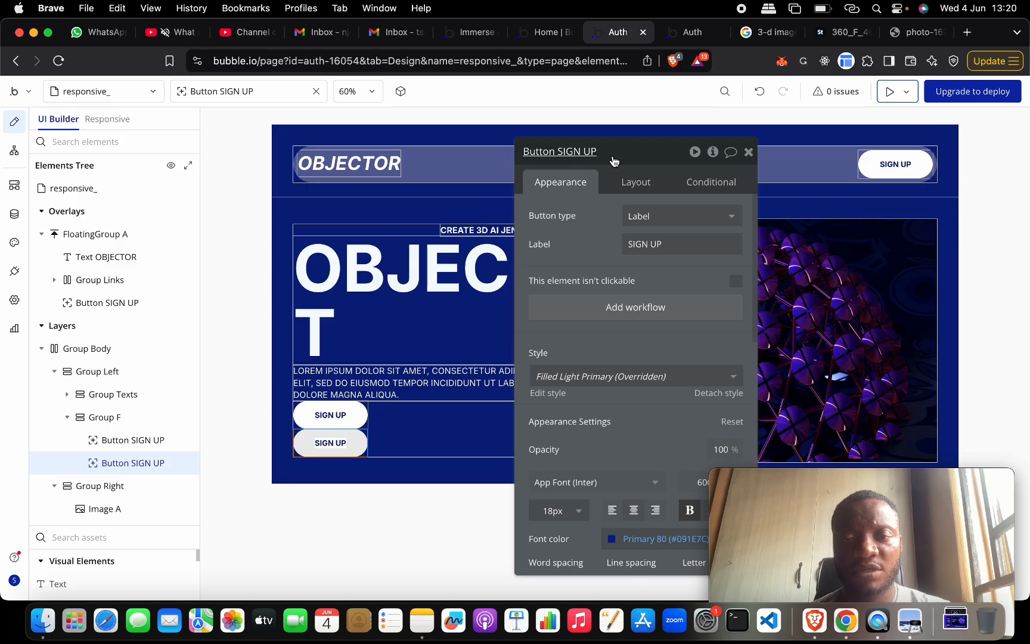
{"action": "left_click", "coordinate": [669, 216]}
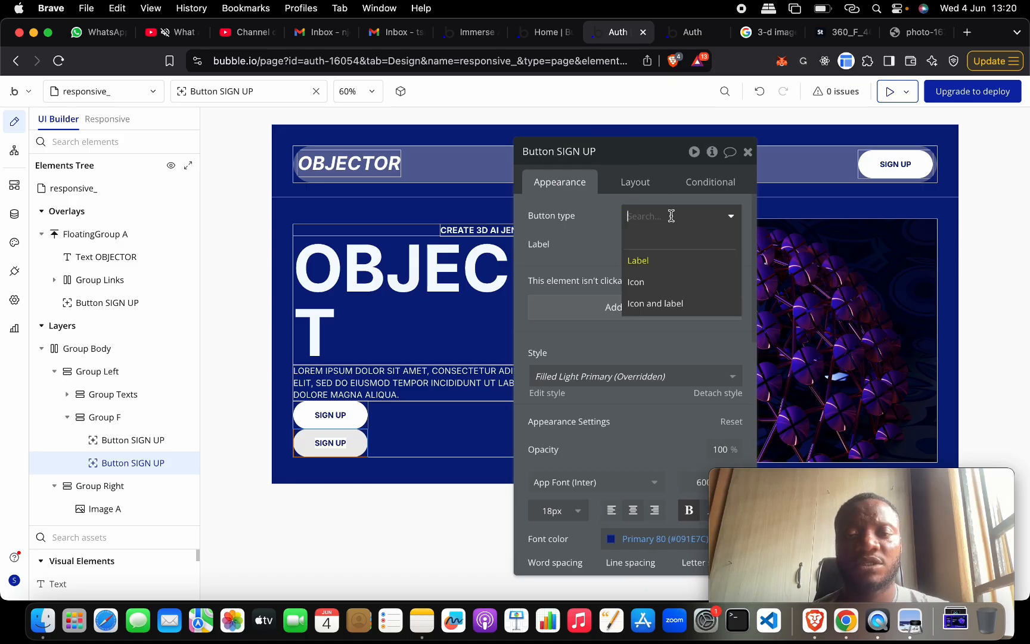
{"action": "left_click", "coordinate": [663, 278]}
{"action": "left_click", "coordinate": [633, 245]}
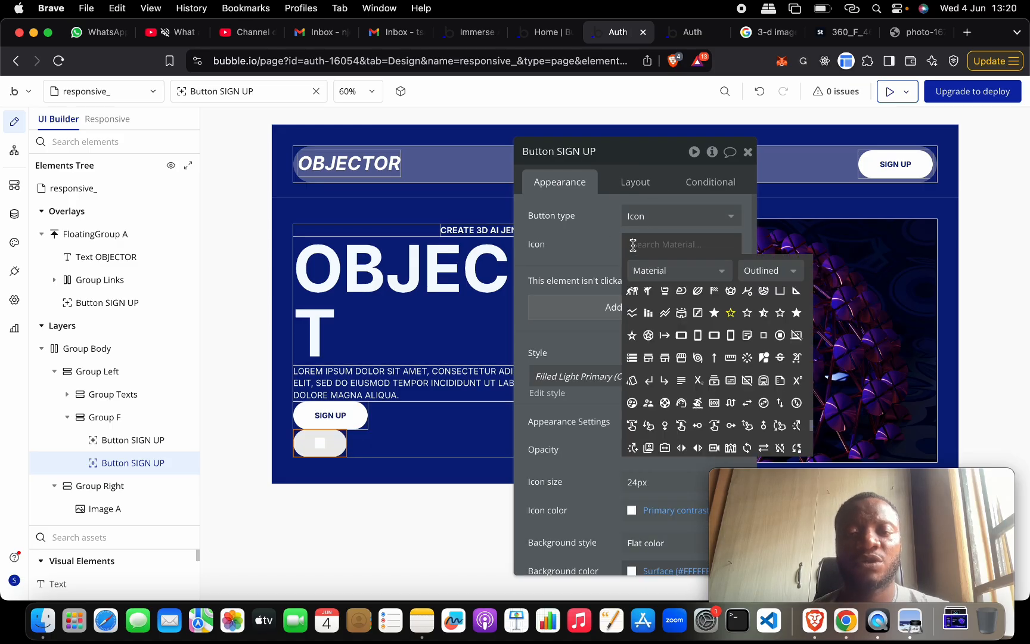
{"action": "type", "text": "tel"}
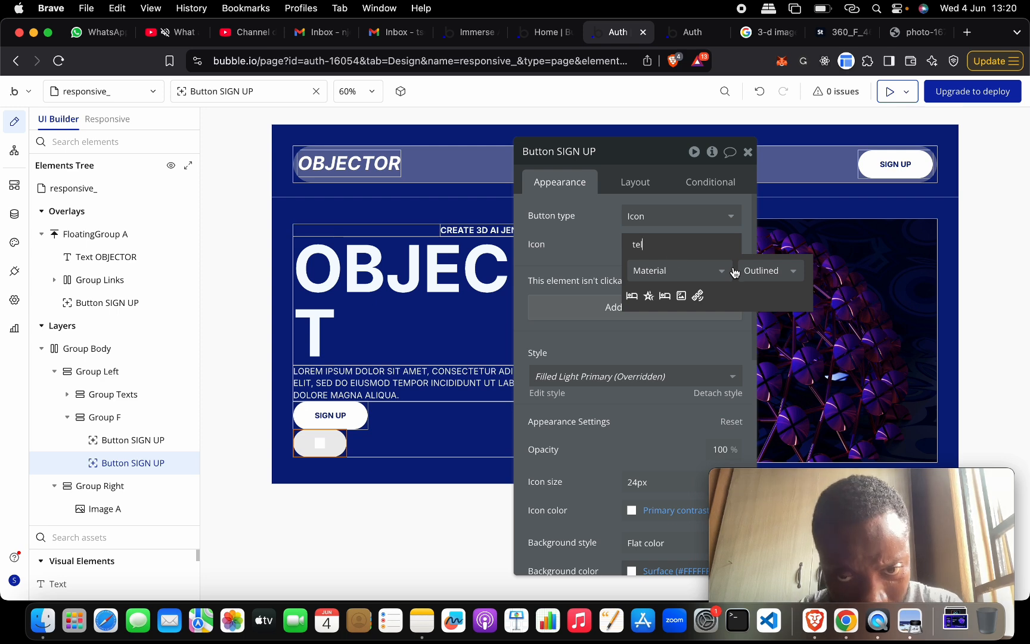
{"action": "key", "text": "BackSpace"}
{"action": "key", "text": "BackSpace"}
{"action": "key", "text": "BackSpace"}
{"action": "type", "text": "pho"}
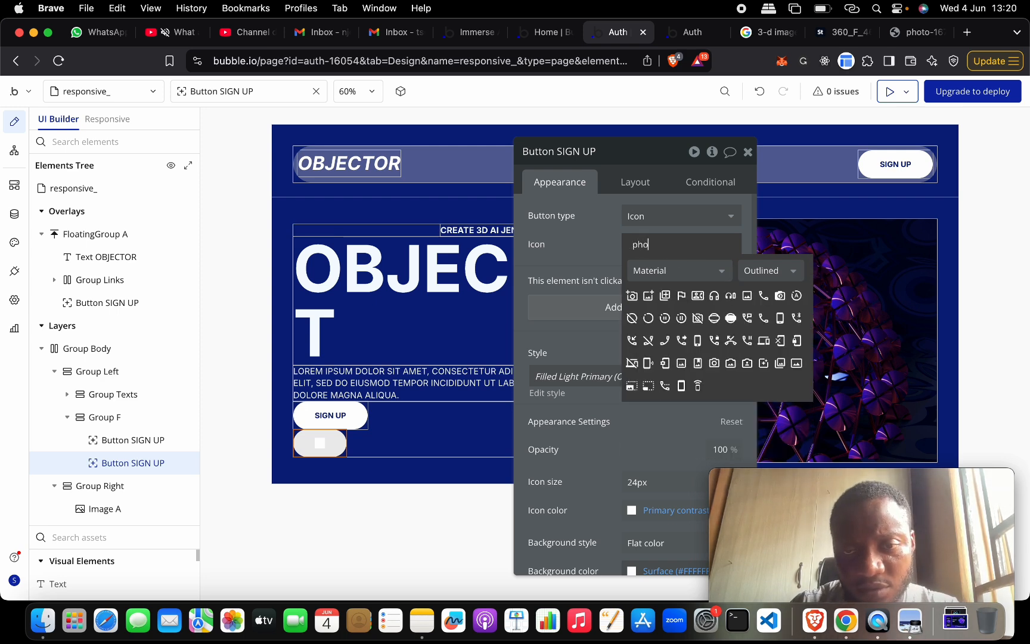
{"action": "left_click", "coordinate": [764, 322]}
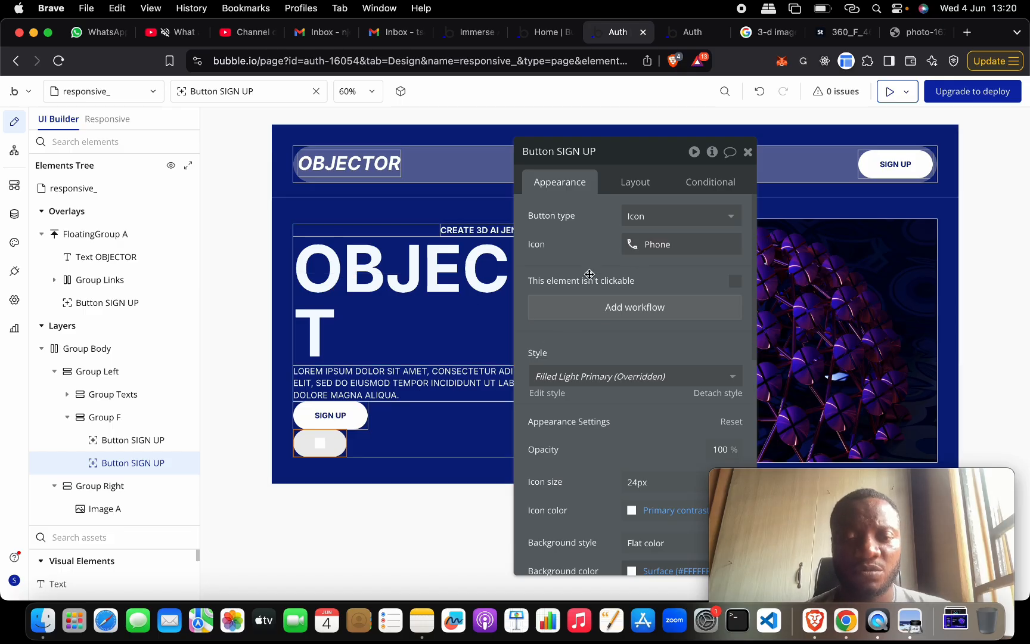
Step: Set the phone button's icon color to Primary 80 (#091E7C)
{"action": "scroll", "coordinate": [645, 373], "scroll_direction": "down", "scroll_amount": 5}
{"action": "scroll", "coordinate": [645, 374], "scroll_direction": "down", "scroll_amount": 2}
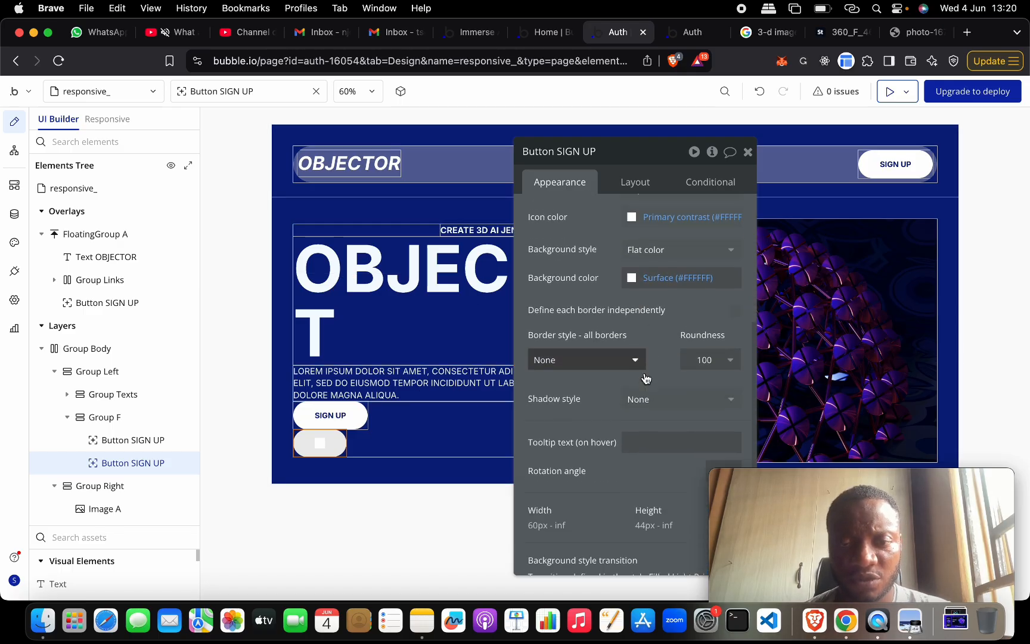
{"action": "scroll", "coordinate": [645, 373], "scroll_direction": "up", "scroll_amount": 5}
{"action": "scroll", "coordinate": [645, 373], "scroll_direction": "down", "scroll_amount": 5}
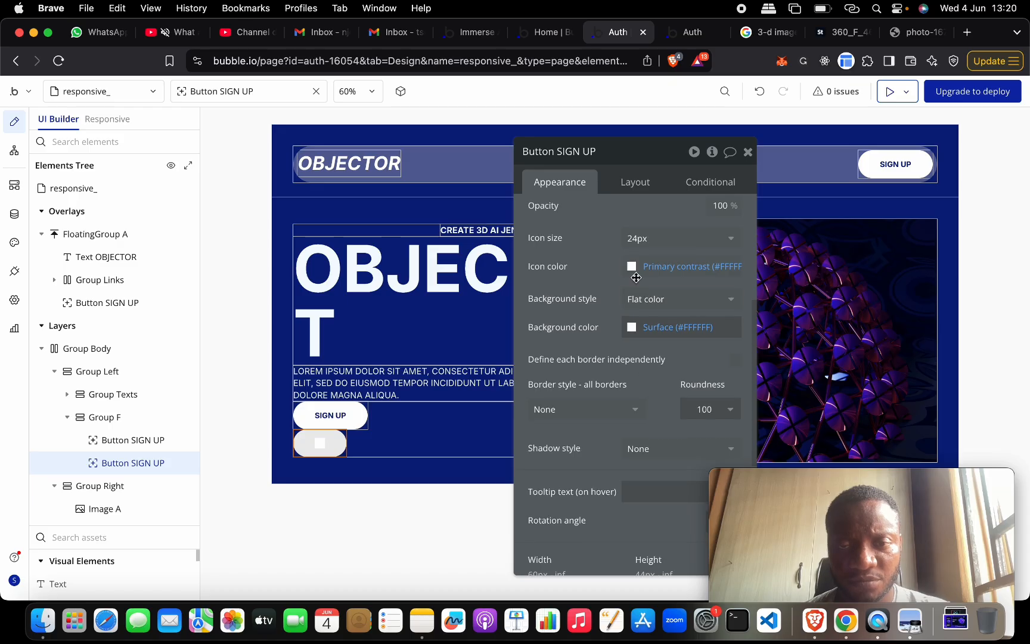
{"action": "left_click", "coordinate": [632, 268]}
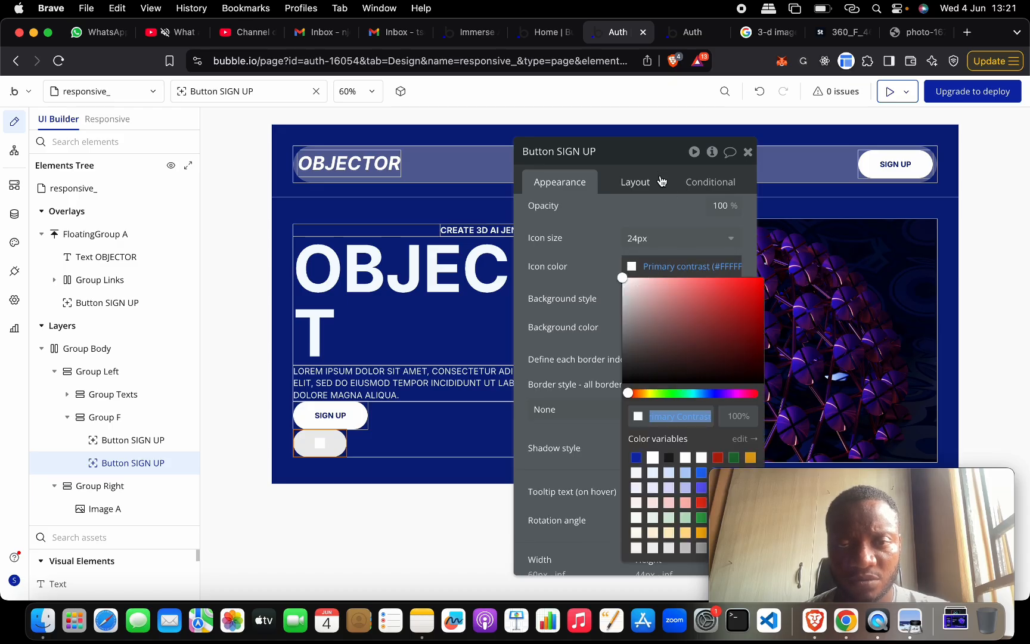
{"action": "left_click_drag", "start_coordinate": [652, 162], "coordinate": [511, 160]}
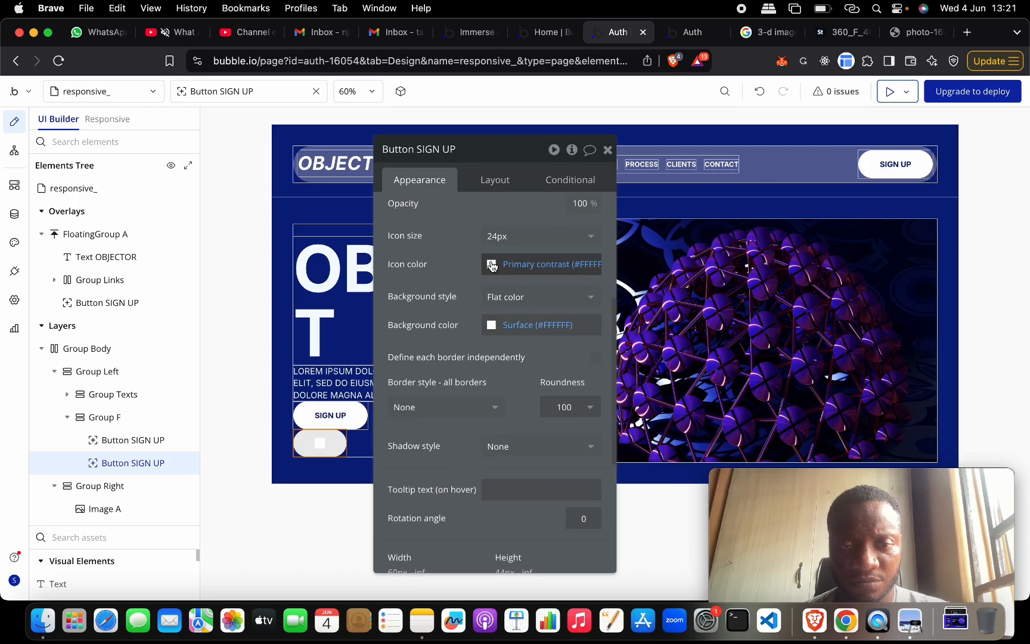
{"action": "left_click", "coordinate": [537, 264]}
{"action": "left_click", "coordinate": [611, 471]}
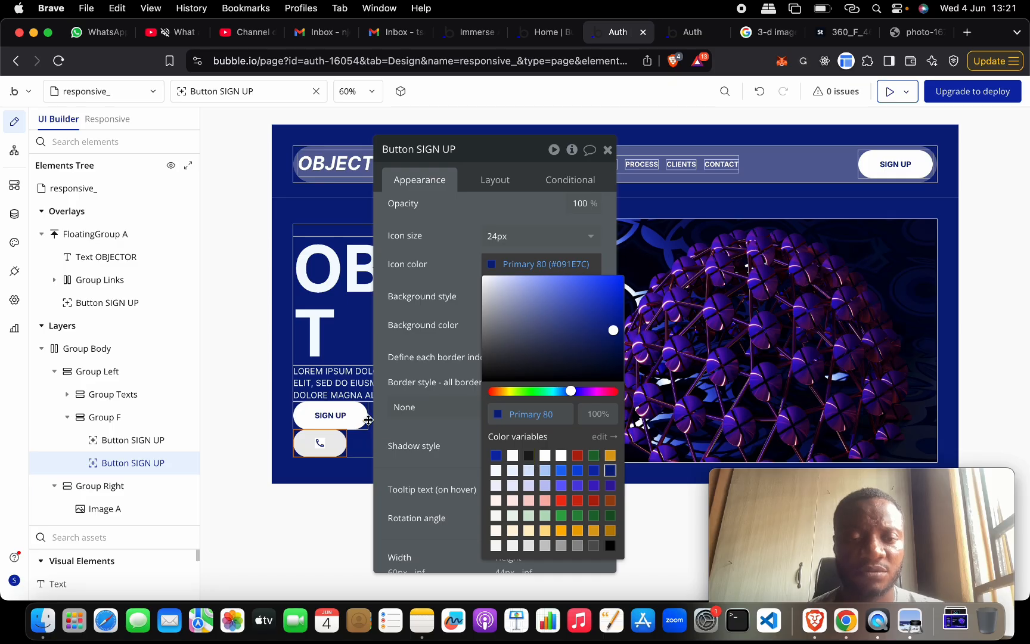
{"action": "left_click", "coordinate": [514, 218]}
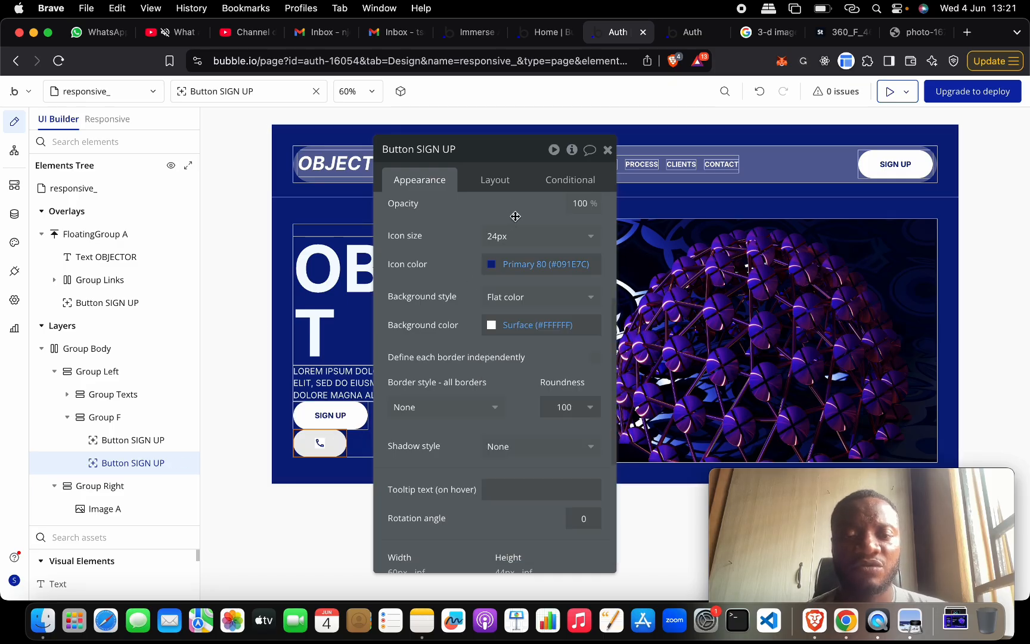
Step: Set the phone button's border roundness to 360
{"action": "left_click", "coordinate": [570, 405]}
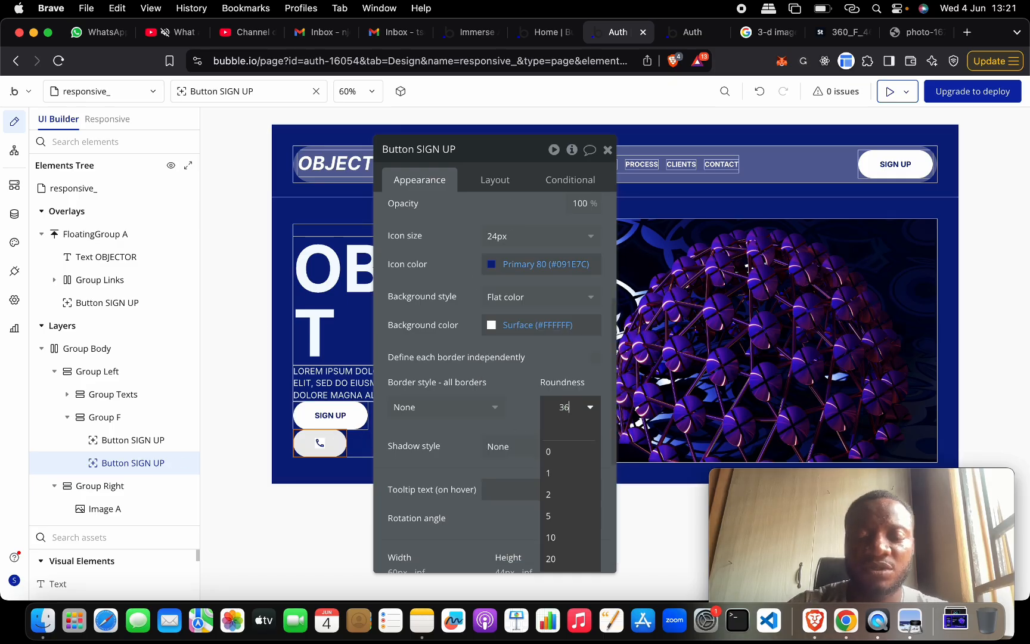
{"action": "type", "text": "360"}
{"action": "key", "text": "Return"}
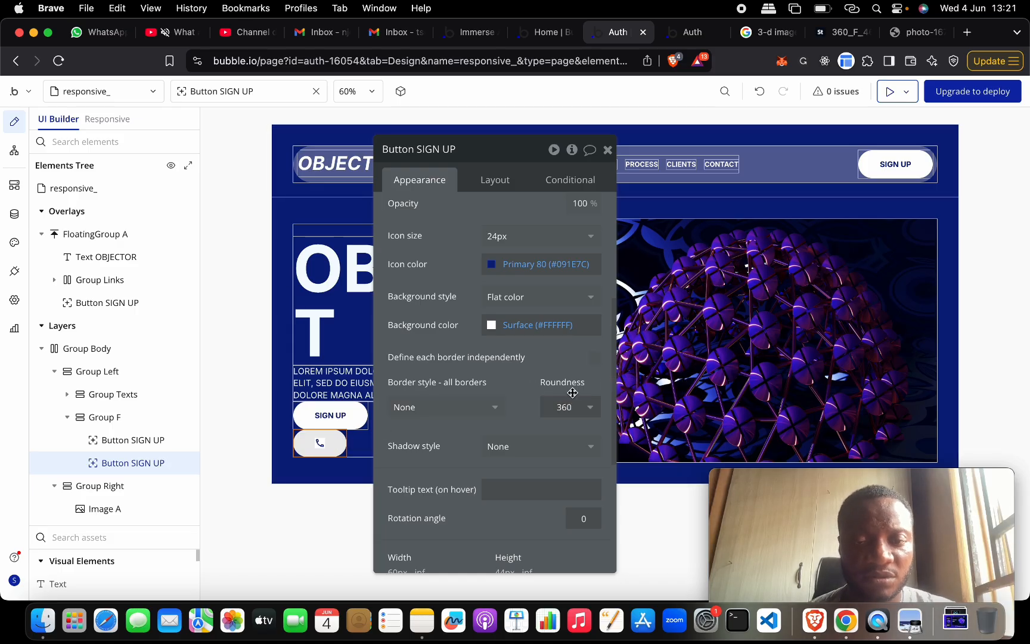
Step: Change Group F's container layout to Row so its two buttons sit side by side
{"action": "left_click", "coordinate": [105, 417]}
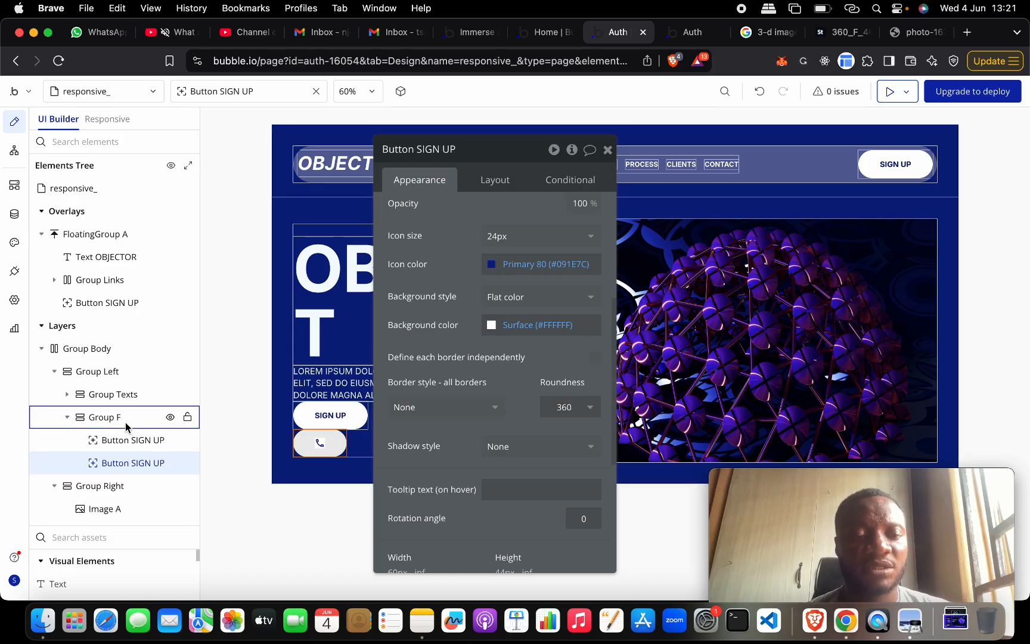
{"action": "left_click", "coordinate": [496, 180]}
{"action": "scroll", "coordinate": [512, 239], "scroll_direction": "up", "scroll_amount": 3}
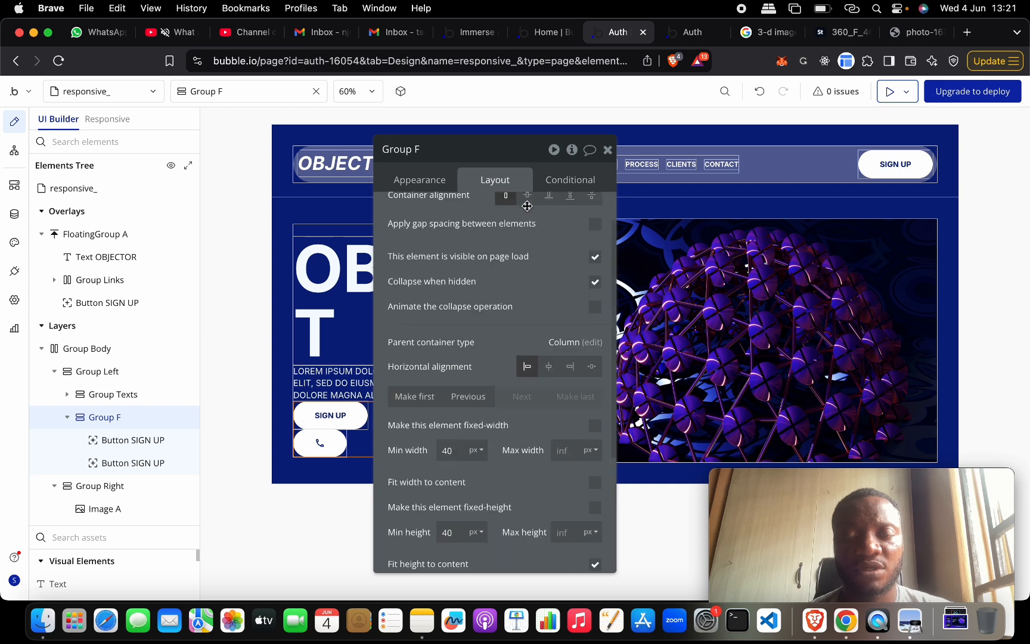
{"action": "left_click", "coordinate": [533, 213]}
{"action": "left_click", "coordinate": [536, 287]}
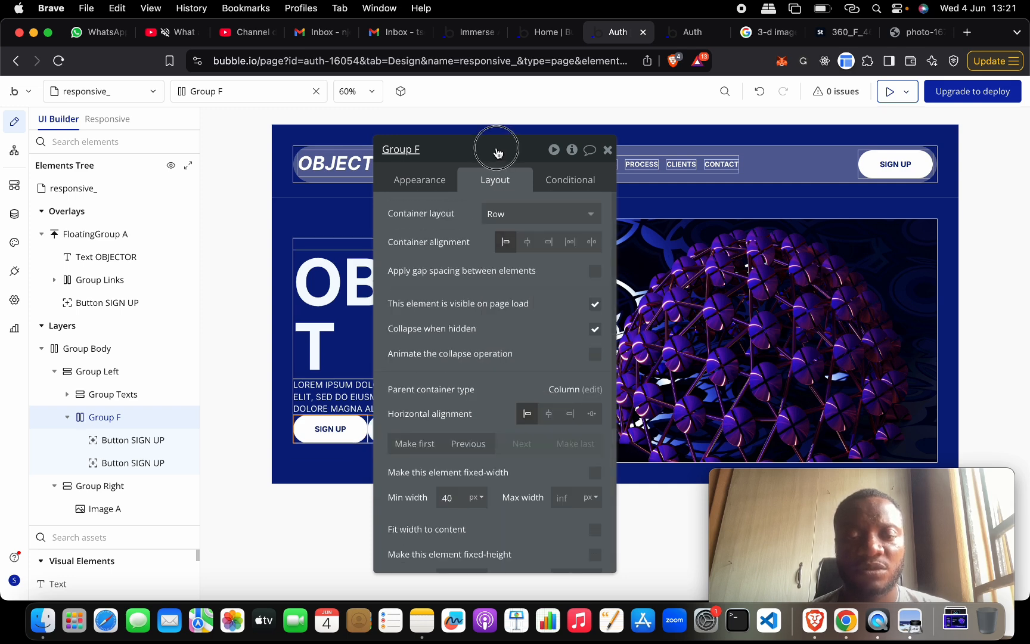
{"action": "left_click_drag", "start_coordinate": [496, 149], "coordinate": [618, 138]}
{"action": "scroll", "coordinate": [638, 346], "scroll_direction": "down", "scroll_amount": 5}
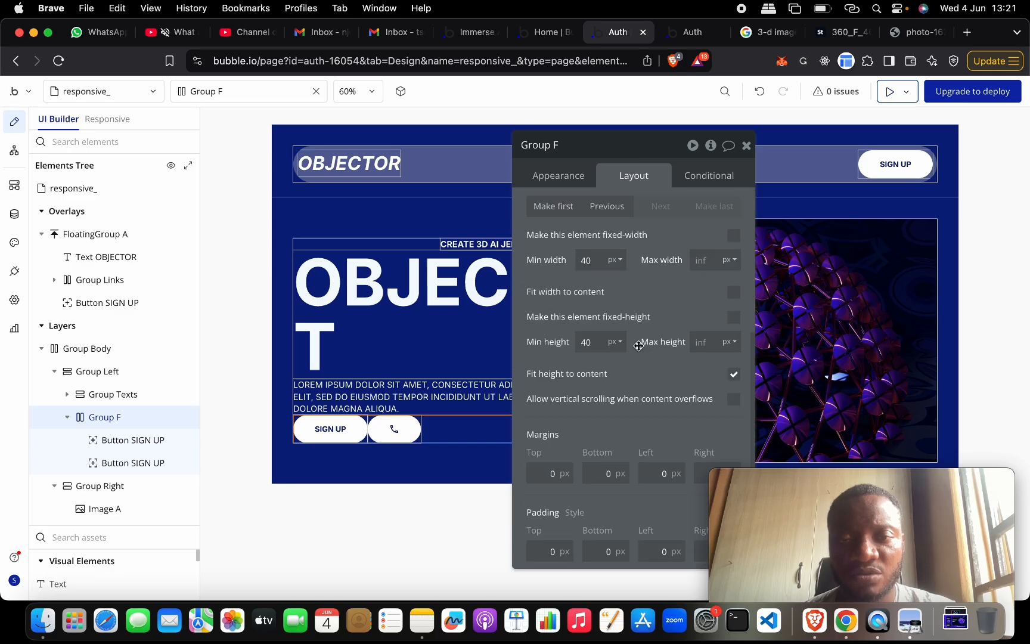
Step: Set the phone button's left and right padding to 20 px
{"action": "left_click", "coordinate": [396, 429]}
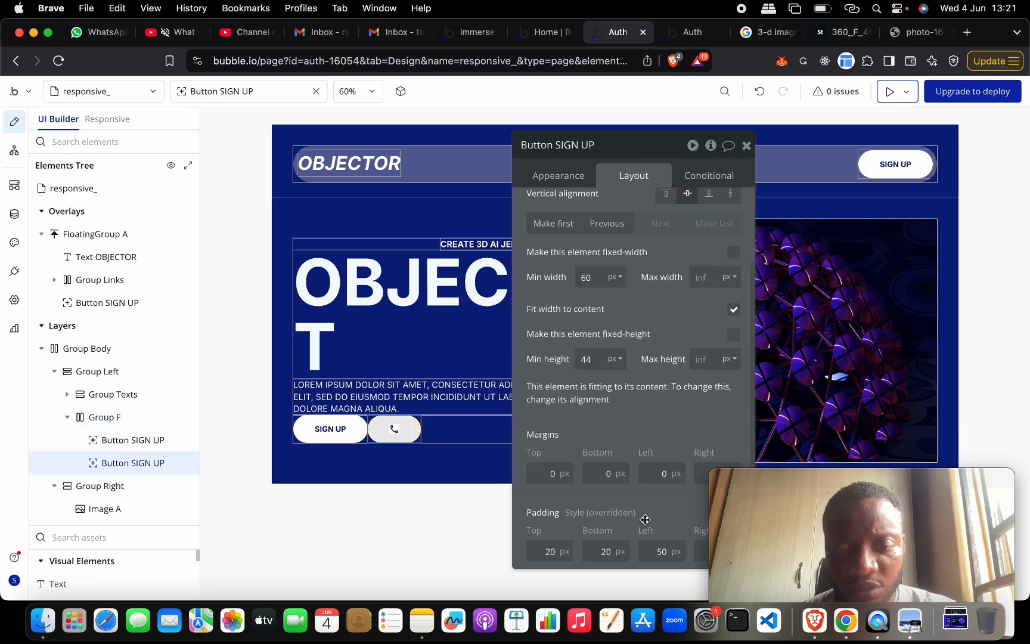
{"action": "double_click", "coordinate": [554, 551]}
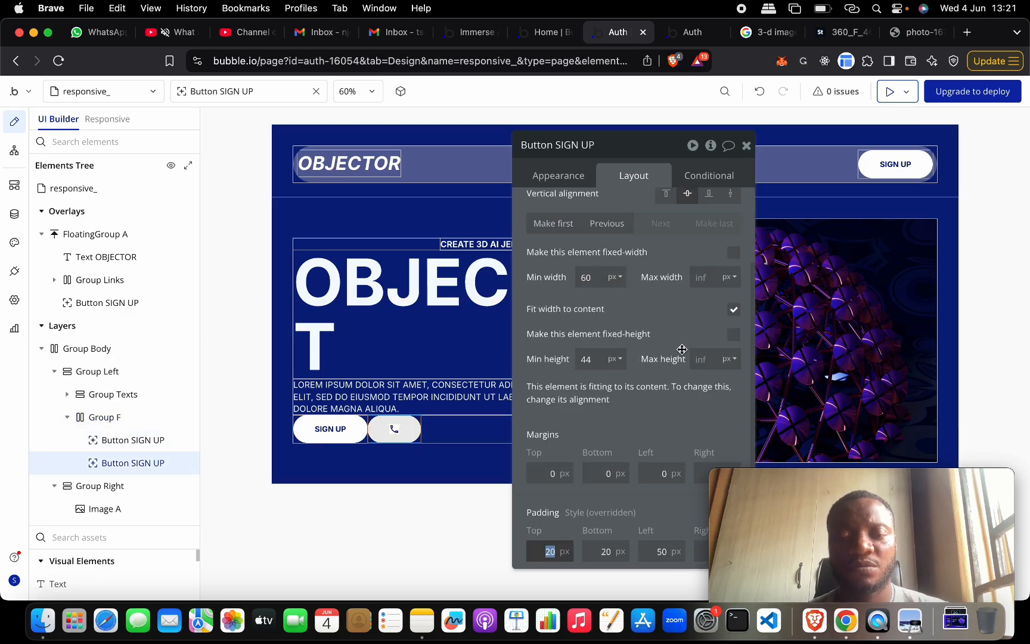
{"action": "left_click_drag", "start_coordinate": [616, 152], "coordinate": [506, 145]}
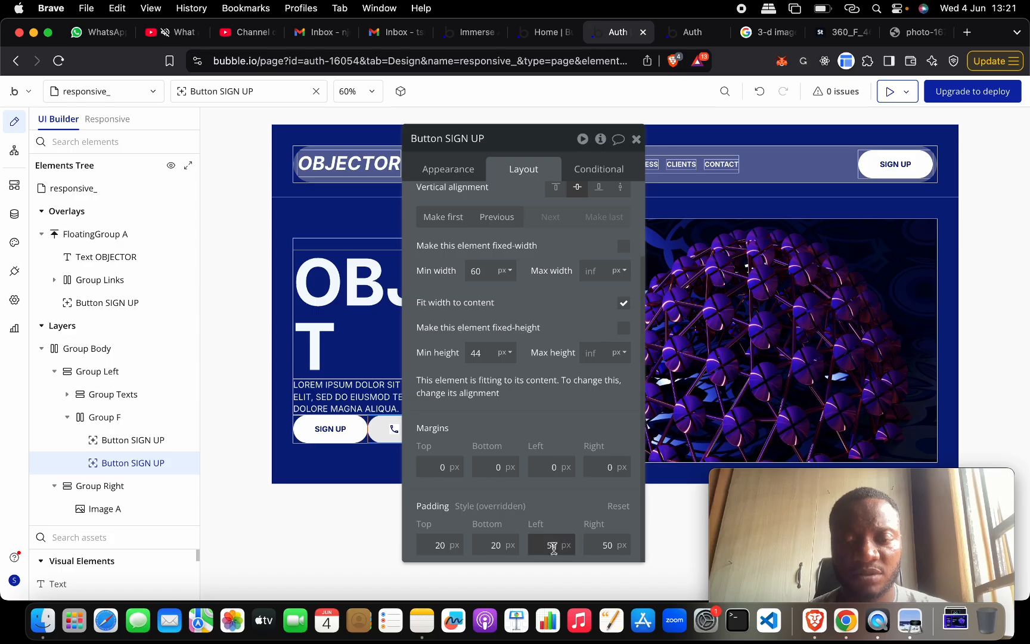
{"action": "type", "text": "20"}
{"action": "key", "text": "Tab"}
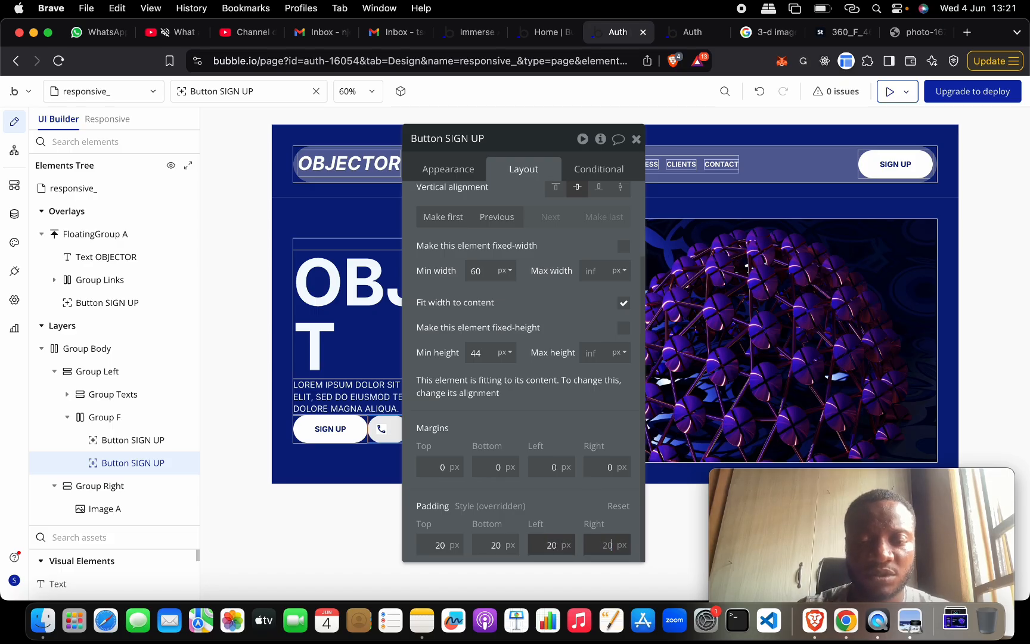
{"action": "key", "text": "Tab"}
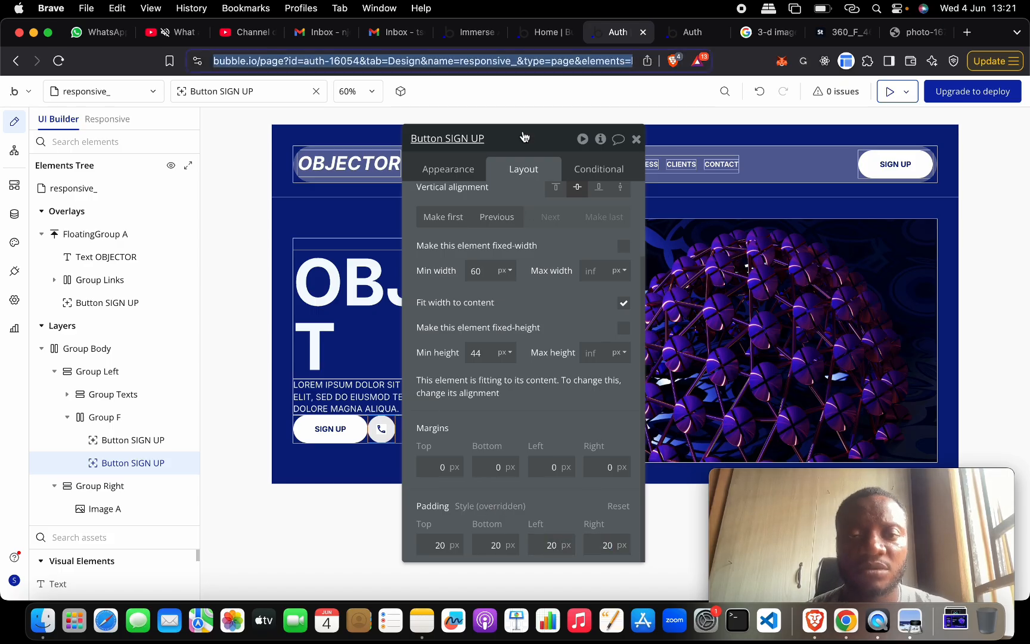
{"action": "left_click_drag", "start_coordinate": [525, 137], "coordinate": [731, 133]}
Step: Apply gap spacing between Group F's elements with a row gap and column gap of 20 px
{"action": "scroll", "coordinate": [728, 204], "scroll_direction": "up", "scroll_amount": 3}
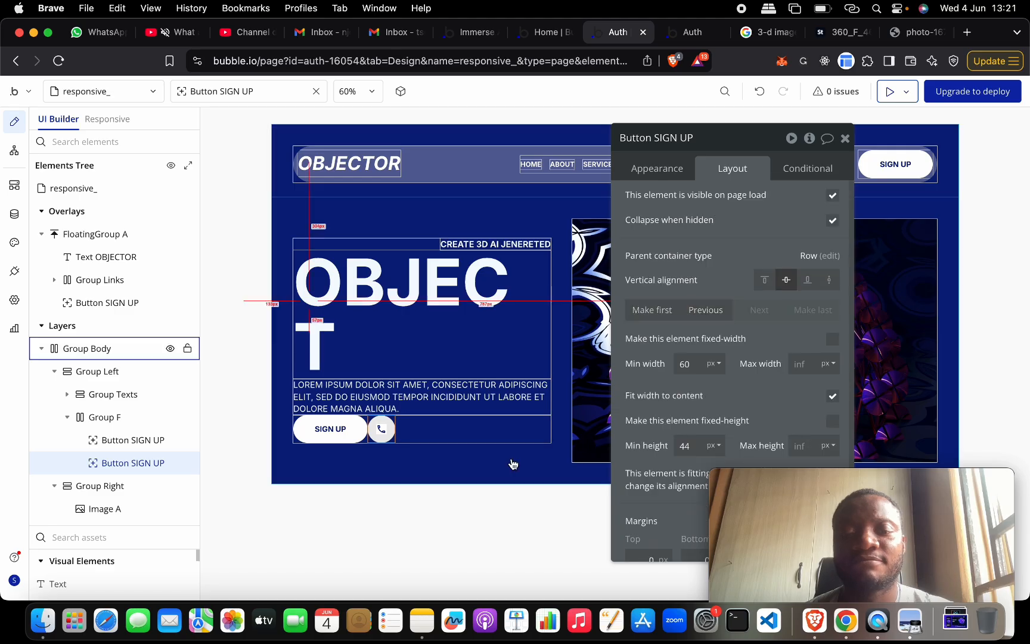
{"action": "left_click", "coordinate": [104, 417]}
{"action": "left_click", "coordinate": [832, 260]}
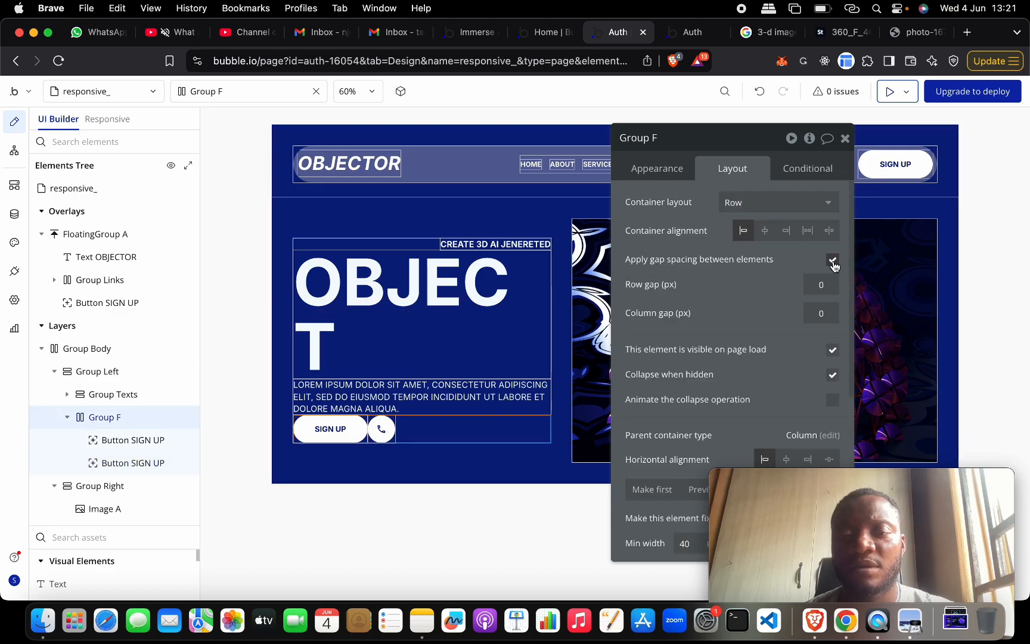
{"action": "left_click", "coordinate": [822, 284]}
{"action": "type", "text": "2"}
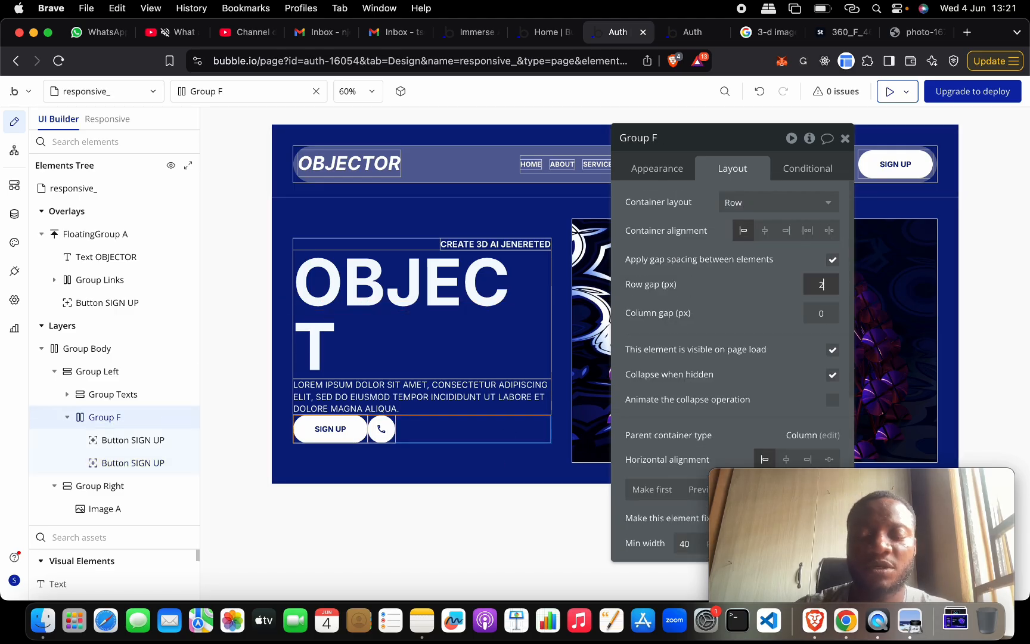
{"action": "type", "text": "0"}
{"action": "key", "text": "Tab"}
{"action": "type", "text": "20"}
{"action": "key", "text": "Tab"}
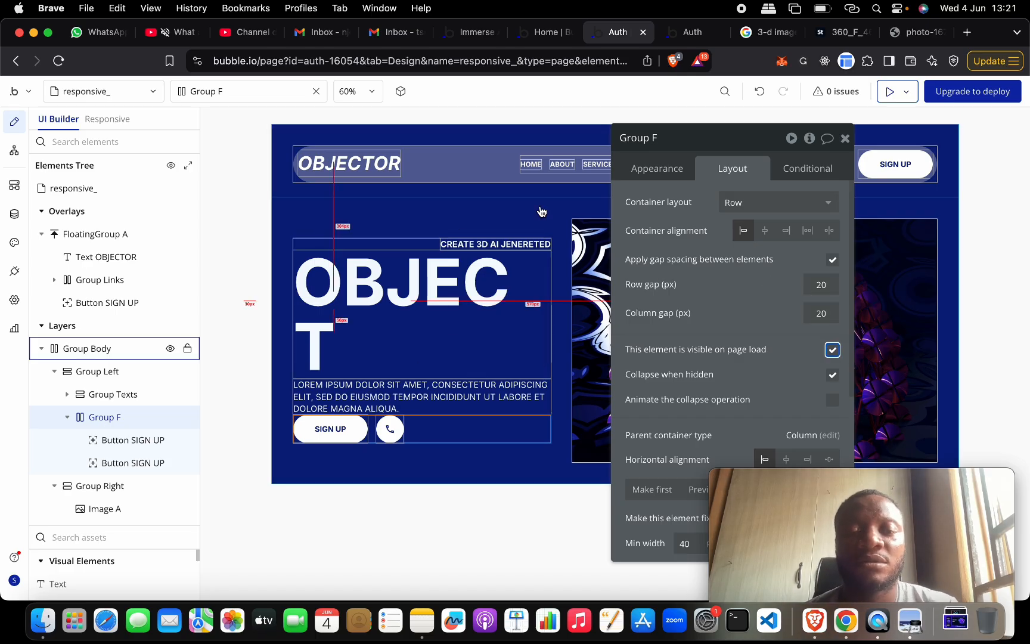
{"action": "left_click", "coordinate": [67, 418]}
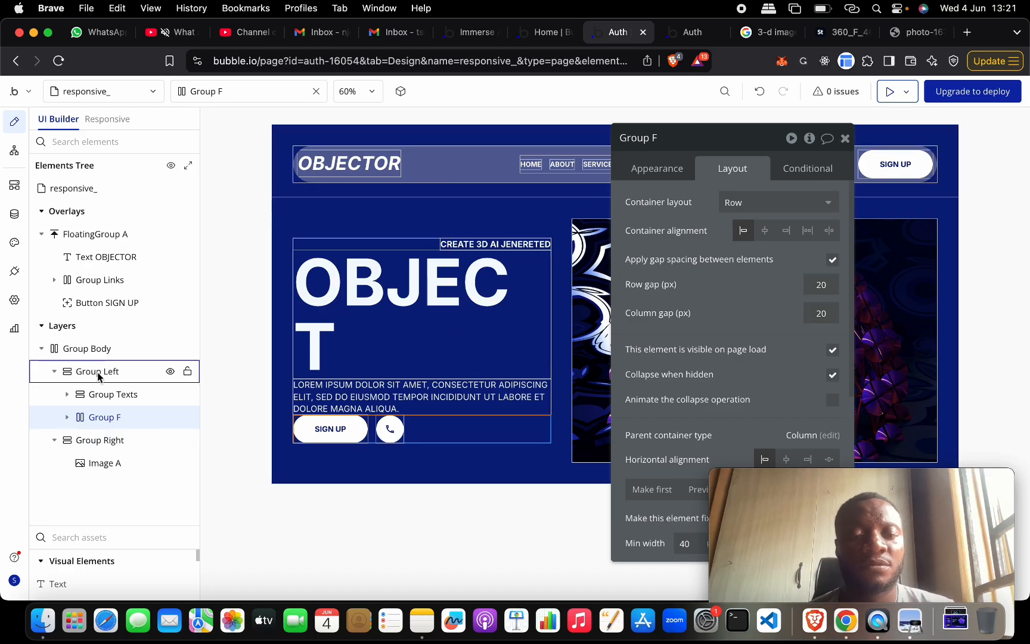
Step: Compare the live page preview's text and button spacing with the OBJECTOR reference image
{"action": "key", "text": "ctrl+Tab"}
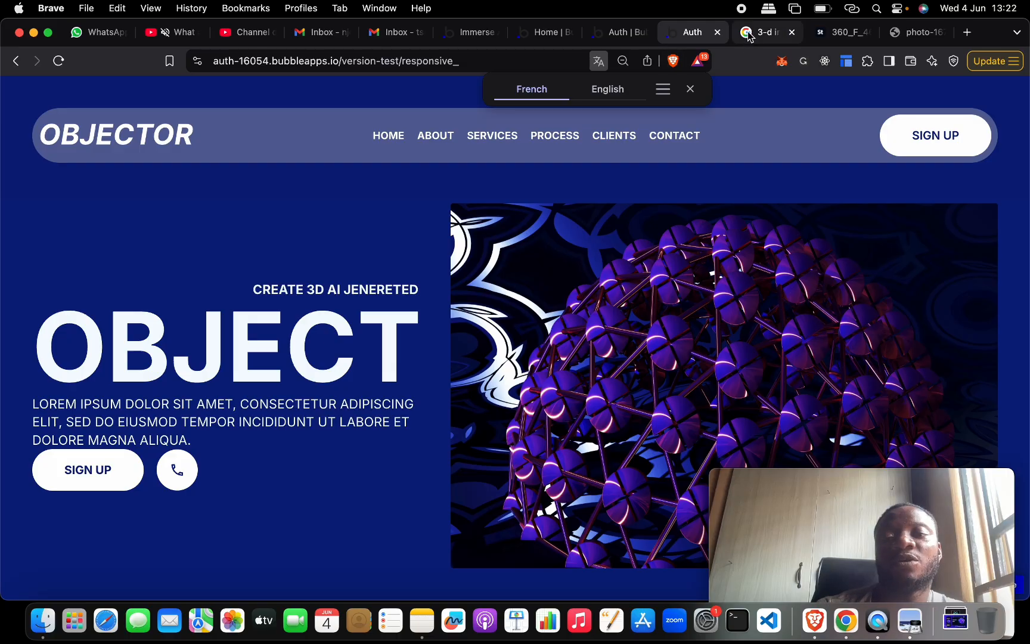
{"action": "key", "text": "ctrl+Up"}
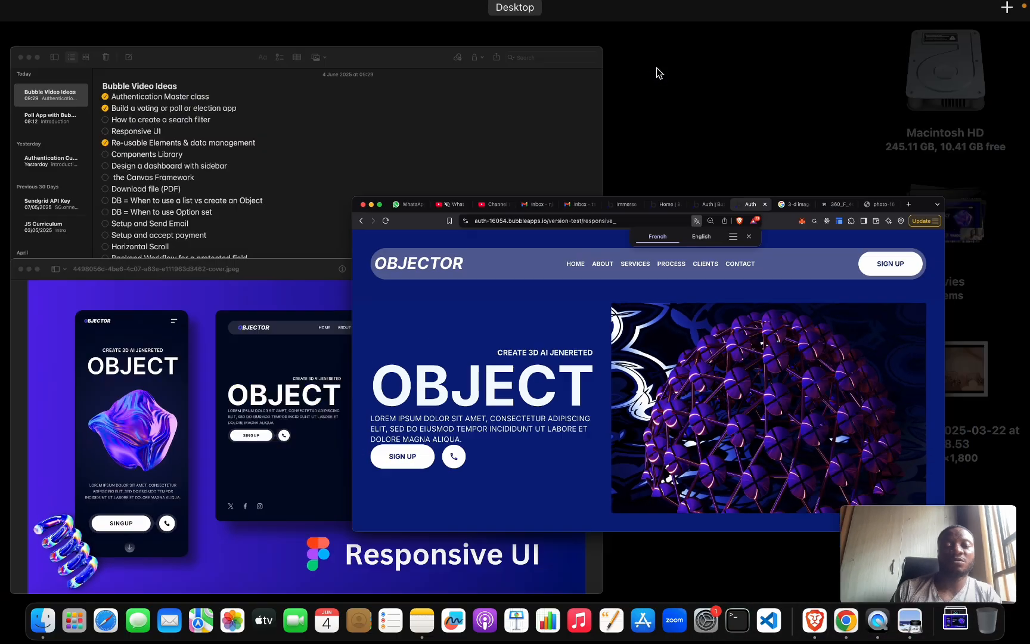
{"action": "left_click", "coordinate": [411, 351]}
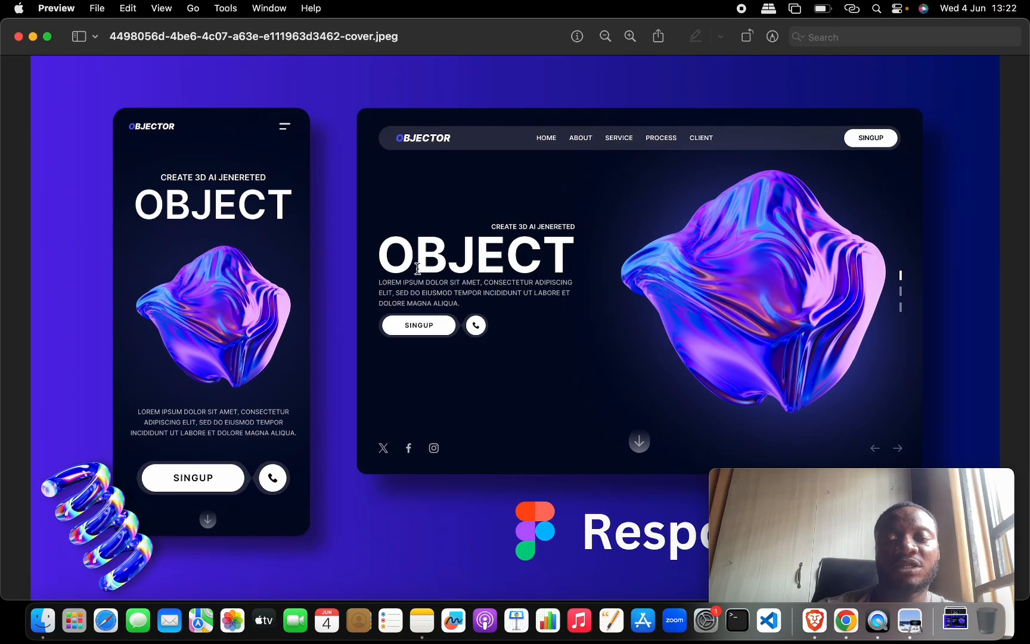
{"action": "key", "text": "ctrl+Up"}
{"action": "left_click", "coordinate": [451, 468]}
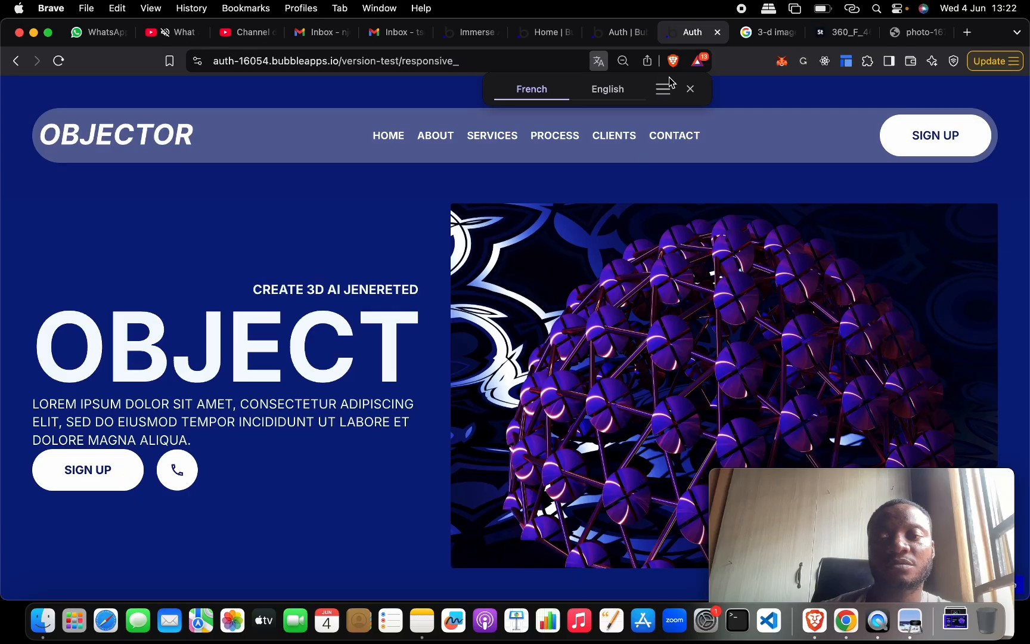
{"action": "left_click", "coordinate": [690, 90]}
Step: Apply gap spacing between Group Left's elements with a row gap of 20 px
{"action": "left_click", "coordinate": [625, 34]}
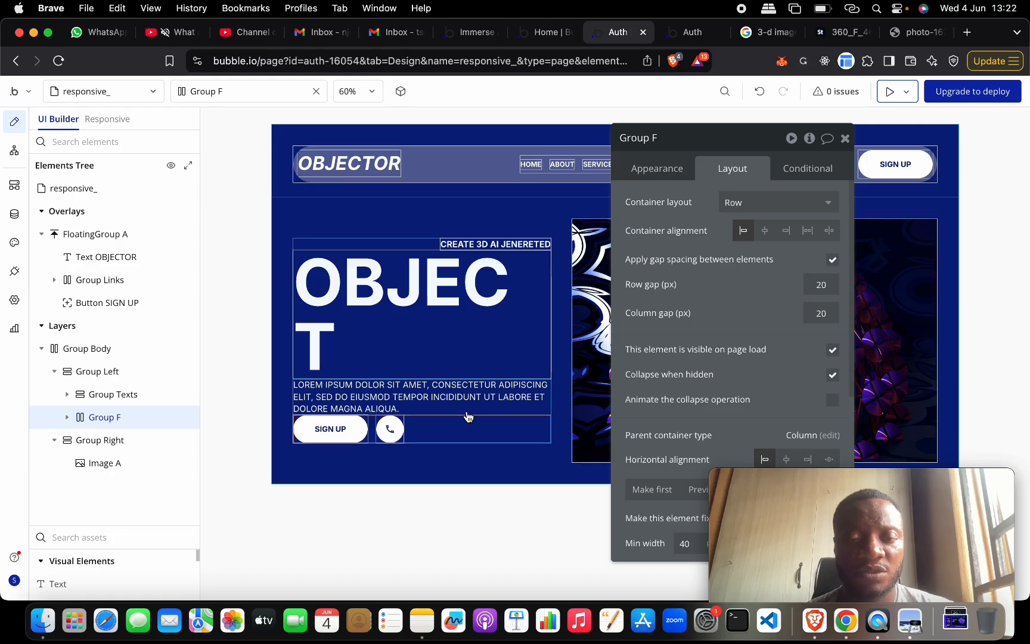
{"action": "left_click", "coordinate": [412, 252]}
{"action": "left_click", "coordinate": [129, 370]}
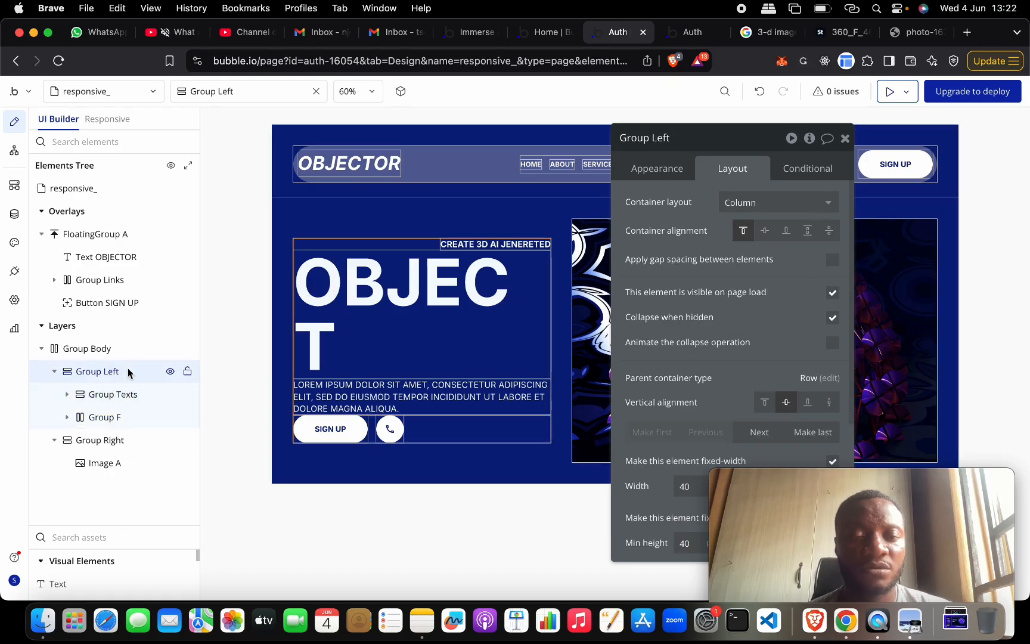
{"action": "left_click", "coordinate": [832, 259]}
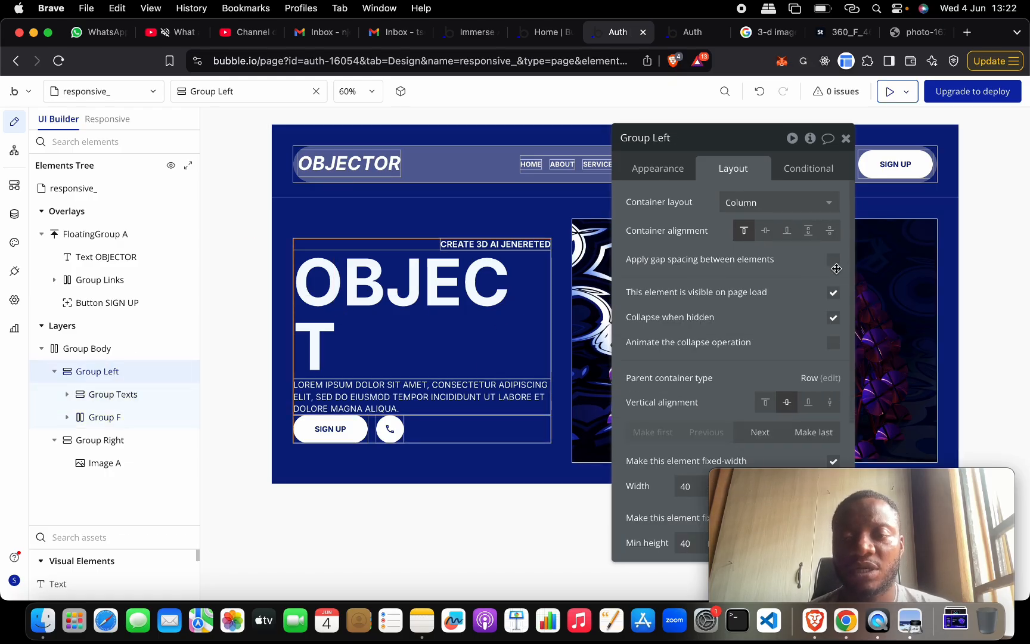
{"action": "left_click", "coordinate": [831, 282]}
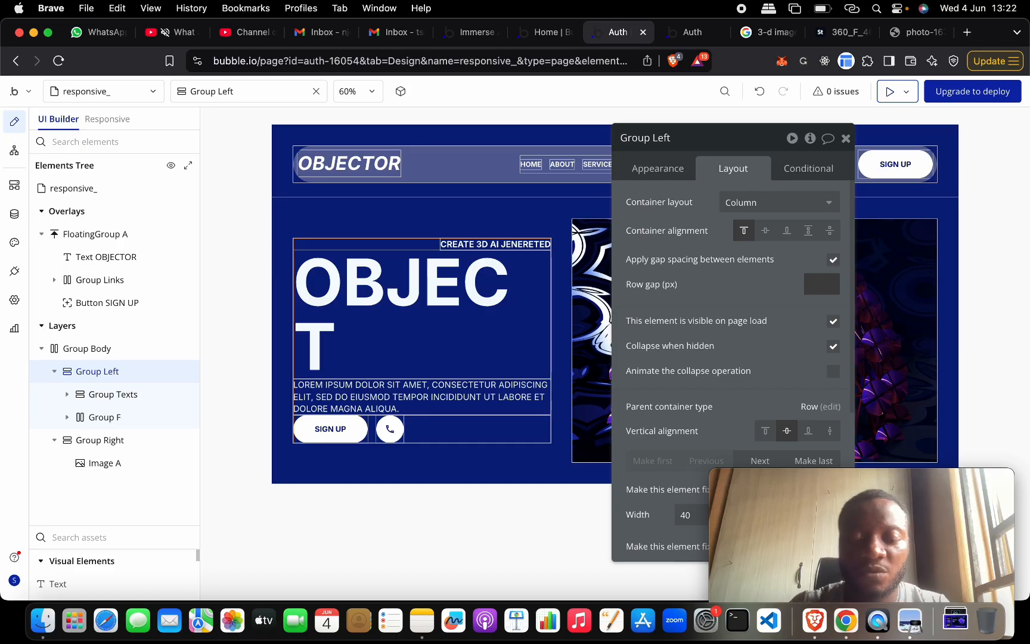
{"action": "type", "text": "20"}
{"action": "key", "text": "Return"}
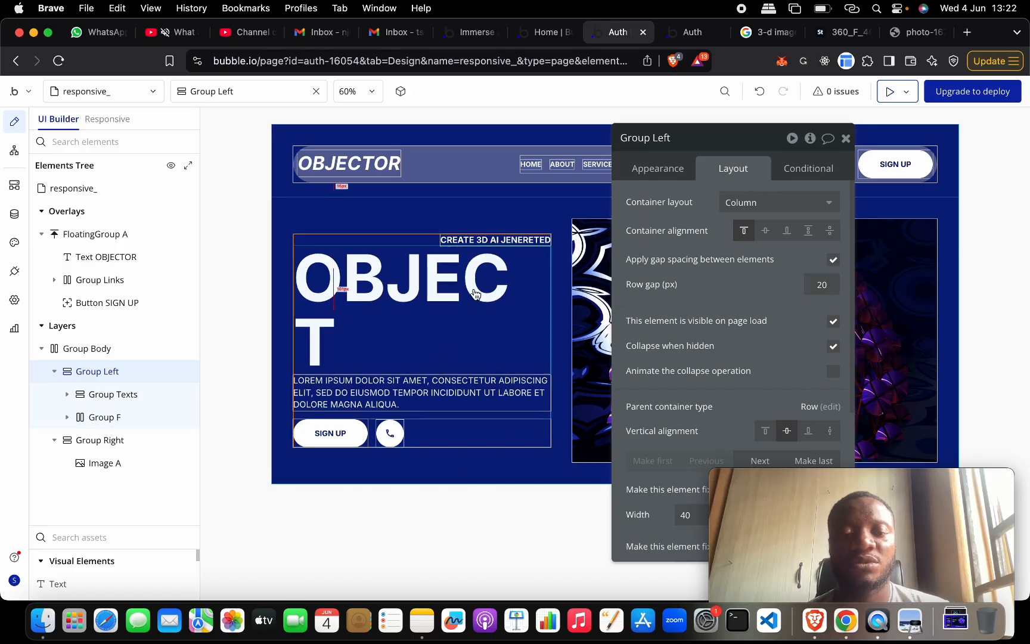
Step: Check the reference design, refresh the page preview and examine the spacing between the hero text and buttons
{"action": "key", "text": "ctrl+Up"}
{"action": "left_click", "coordinate": [224, 497]}
{"action": "key", "text": "ctrl+Up"}
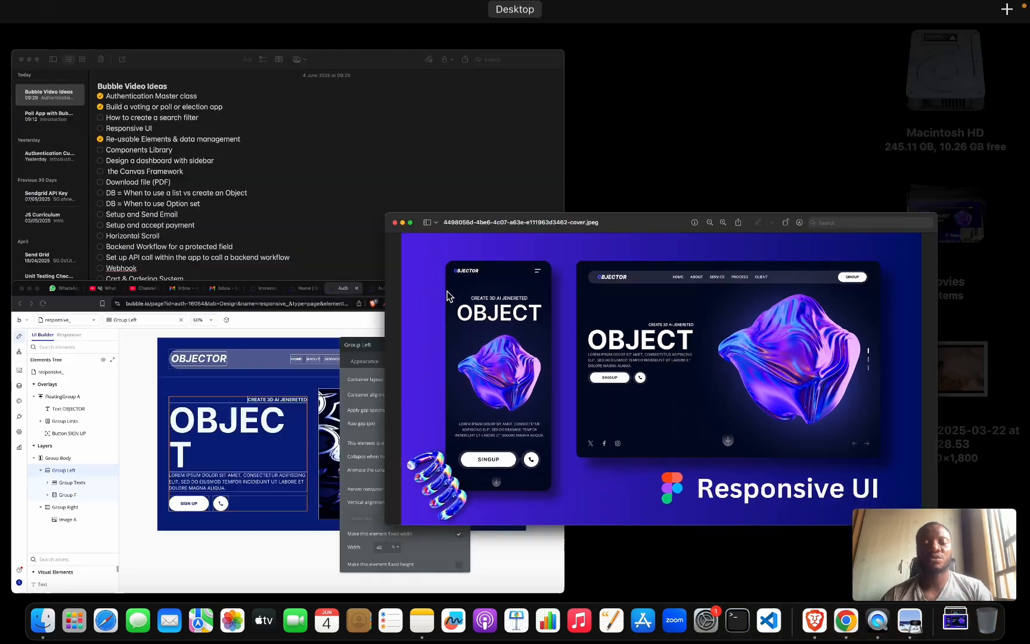
{"action": "left_click", "coordinate": [437, 440]}
{"action": "left_click", "coordinate": [687, 35]}
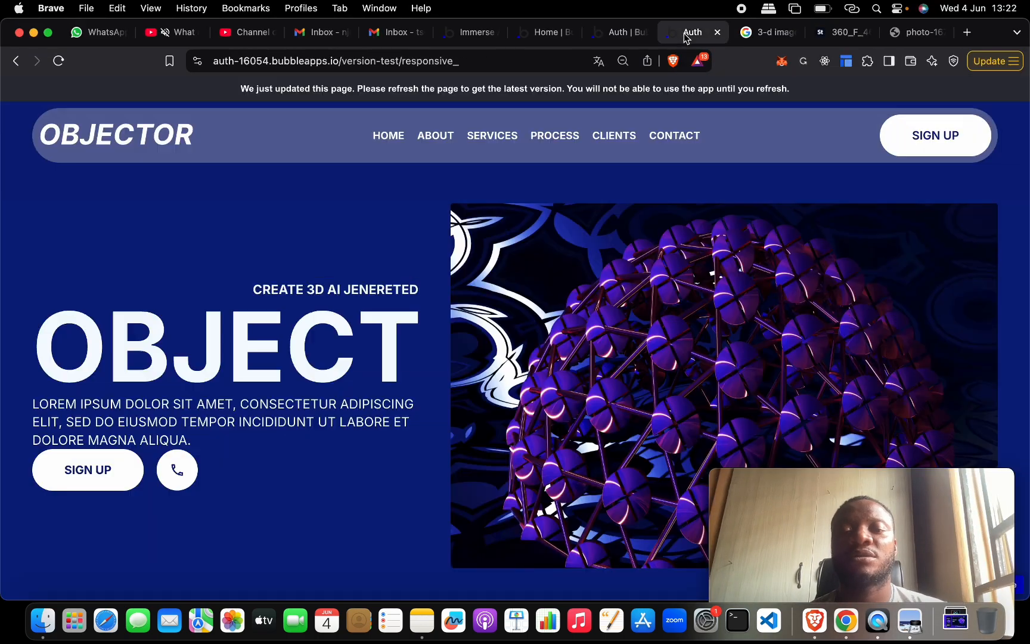
{"action": "left_click", "coordinate": [296, 92]}
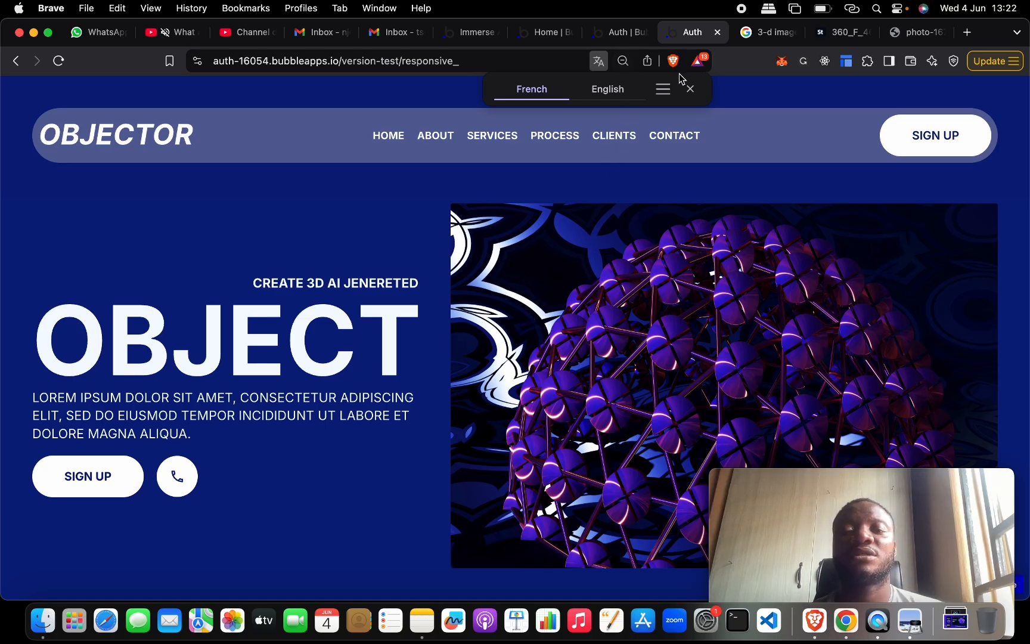
{"action": "left_click", "coordinate": [690, 89]}
{"action": "mouse_move", "coordinate": [955, 503]}
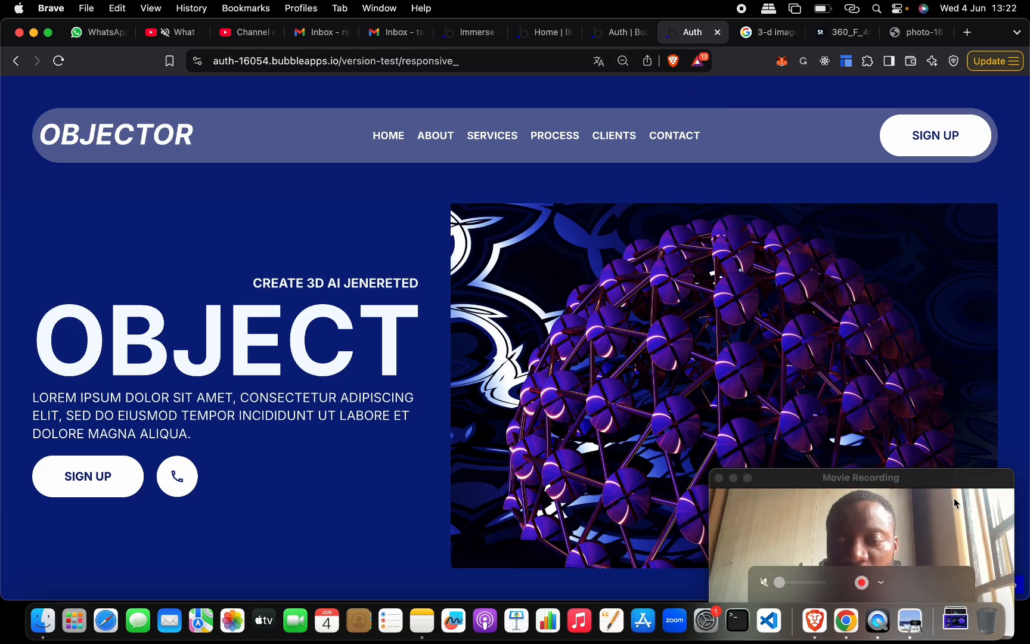
{"action": "left_click_drag", "start_coordinate": [948, 489], "coordinate": [268, 420]}
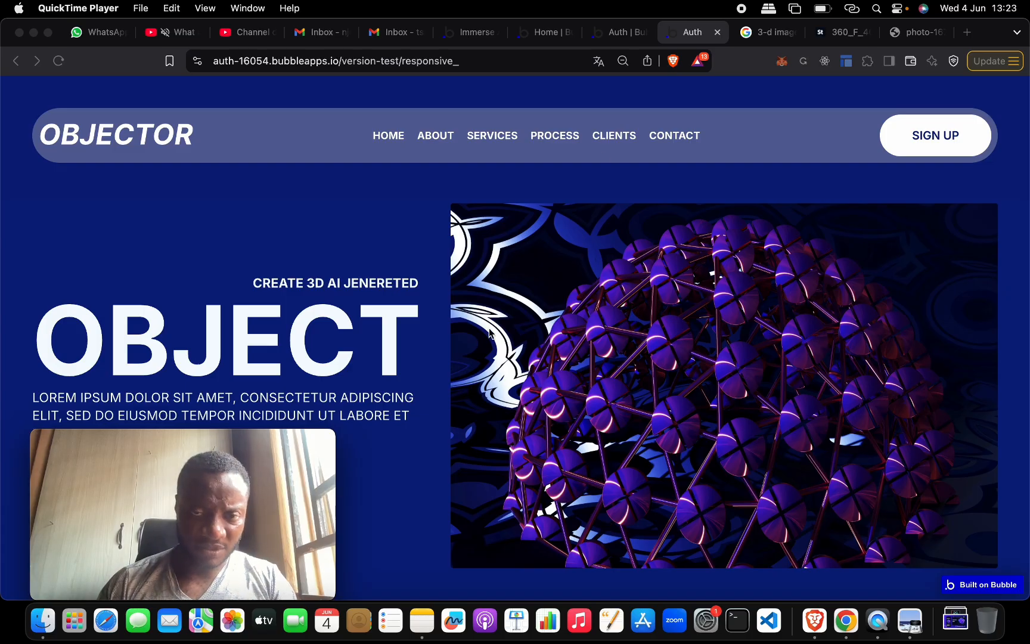
Step: Set the border roundness of the hero's Image A to 0 in the Bubble editor
{"action": "left_click", "coordinate": [620, 32]}
{"action": "left_click_drag", "start_coordinate": [755, 140], "coordinate": [169, 123]}
{"action": "left_click", "coordinate": [650, 265]}
{"action": "left_click_drag", "start_coordinate": [142, 441], "coordinate": [789, 468]}
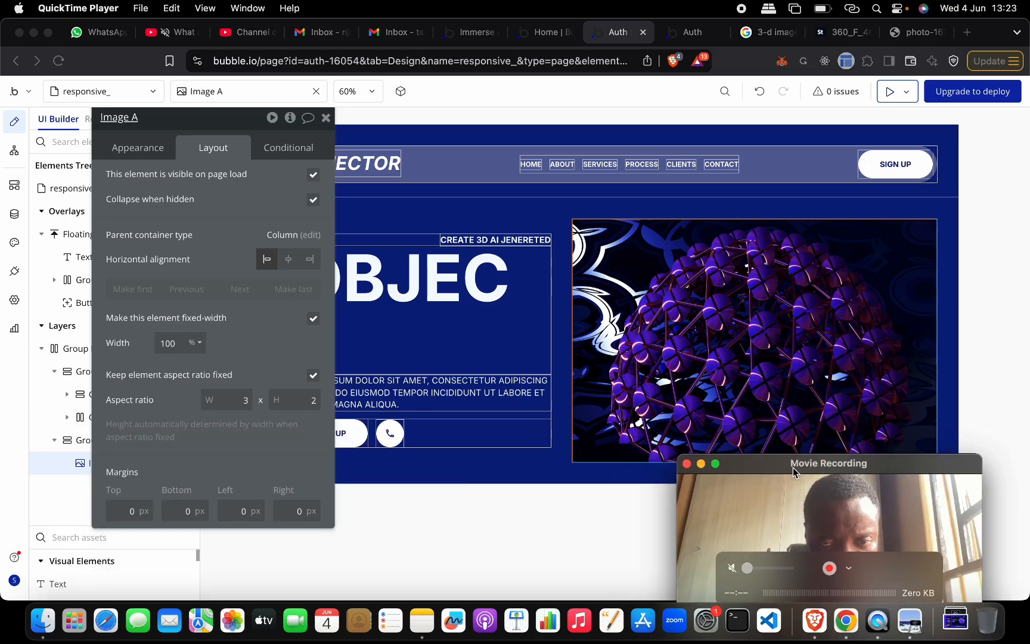
{"action": "left_click", "coordinate": [154, 152]}
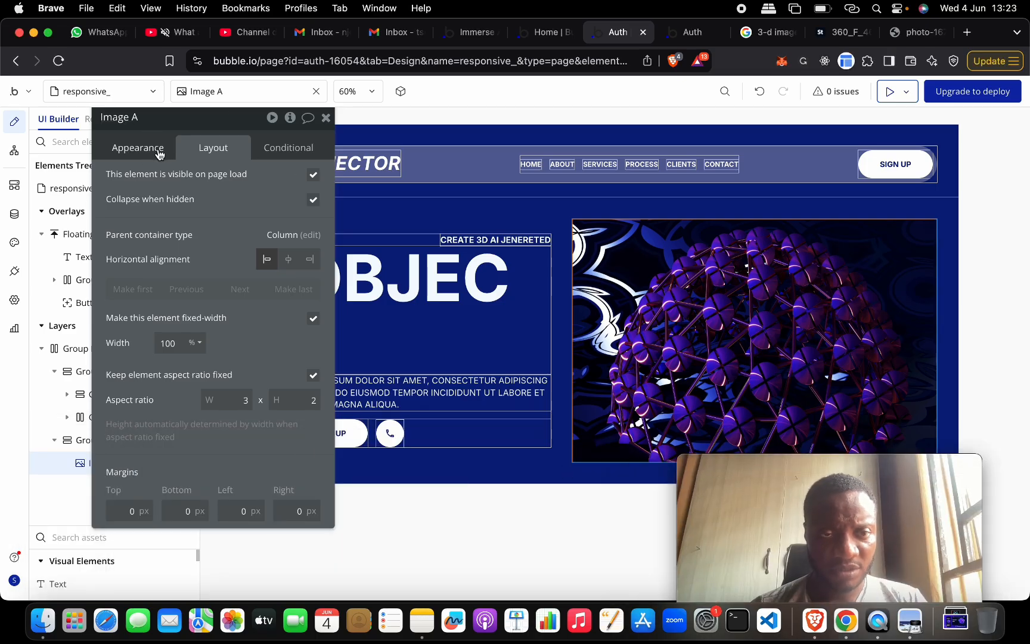
{"action": "scroll", "coordinate": [252, 347], "scroll_direction": "down", "scroll_amount": 5}
{"action": "scroll", "coordinate": [252, 347], "scroll_direction": "up", "scroll_amount": 1}
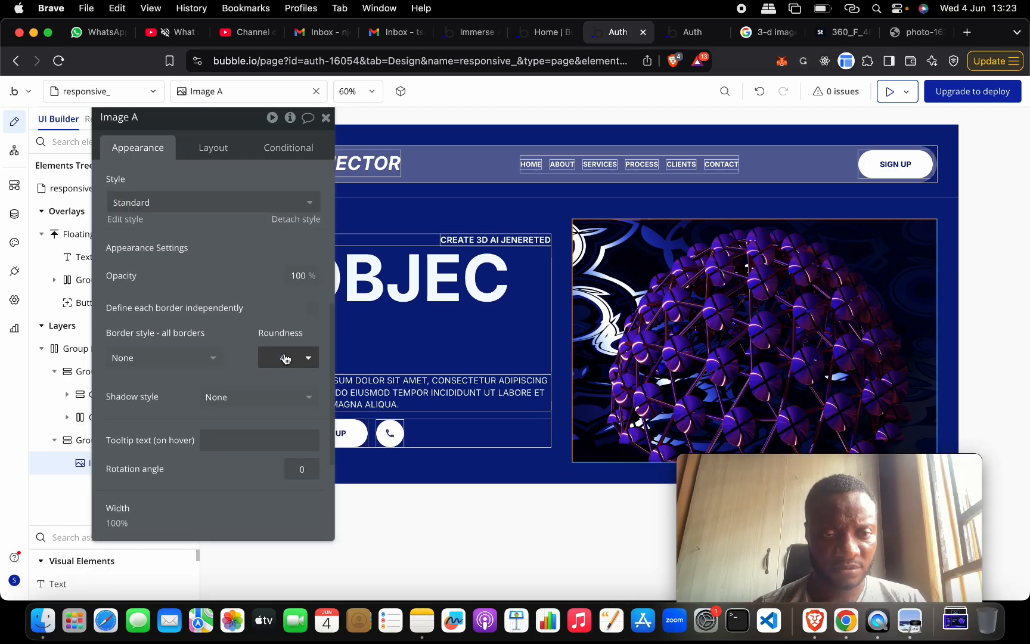
{"action": "left_click", "coordinate": [282, 357]}
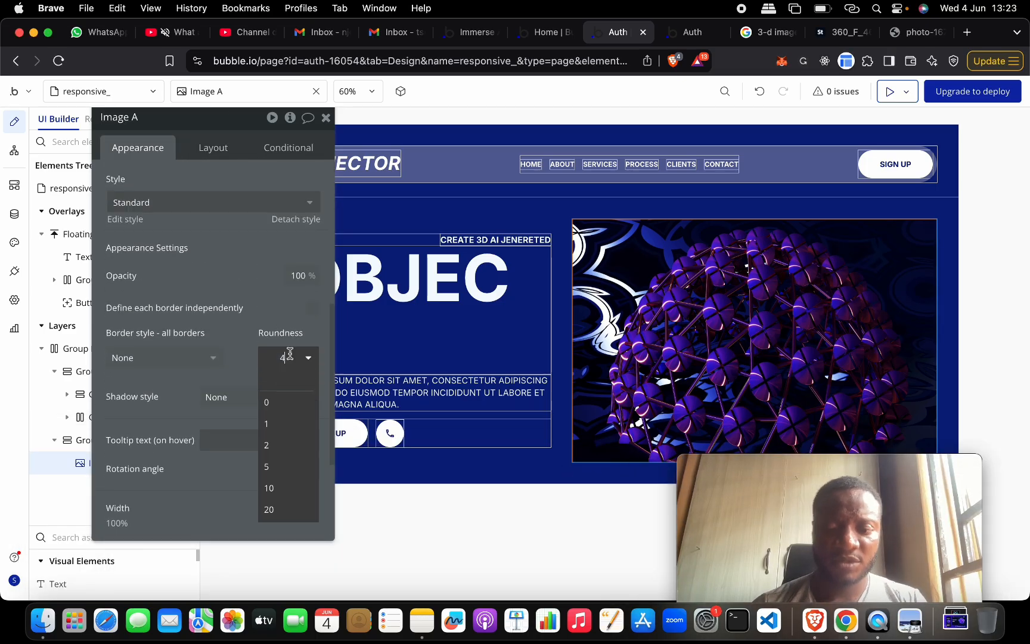
{"action": "left_click", "coordinate": [203, 359]}
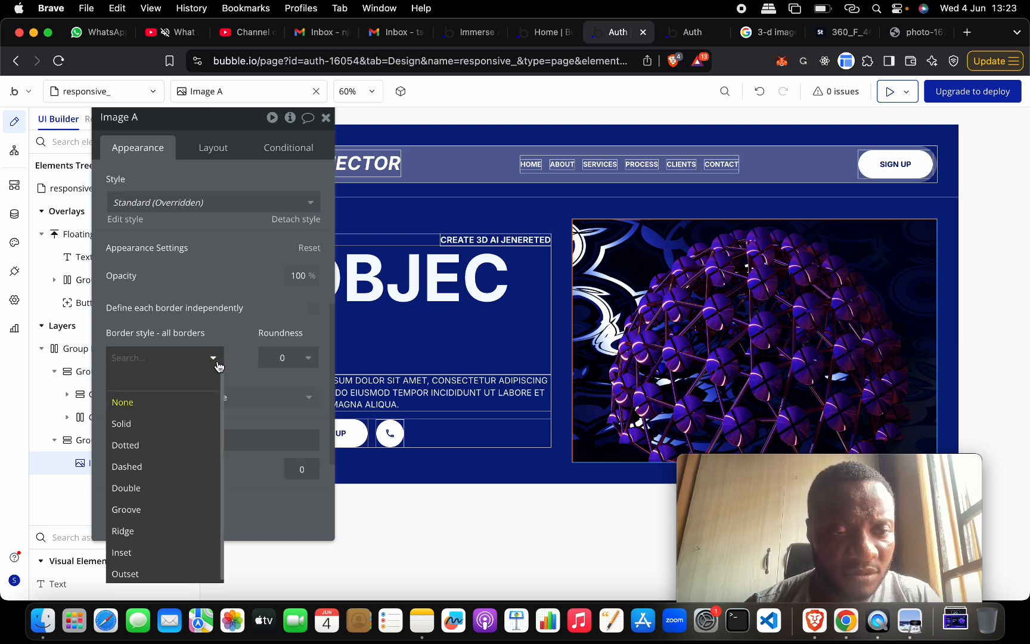
{"action": "left_click", "coordinate": [249, 322]}
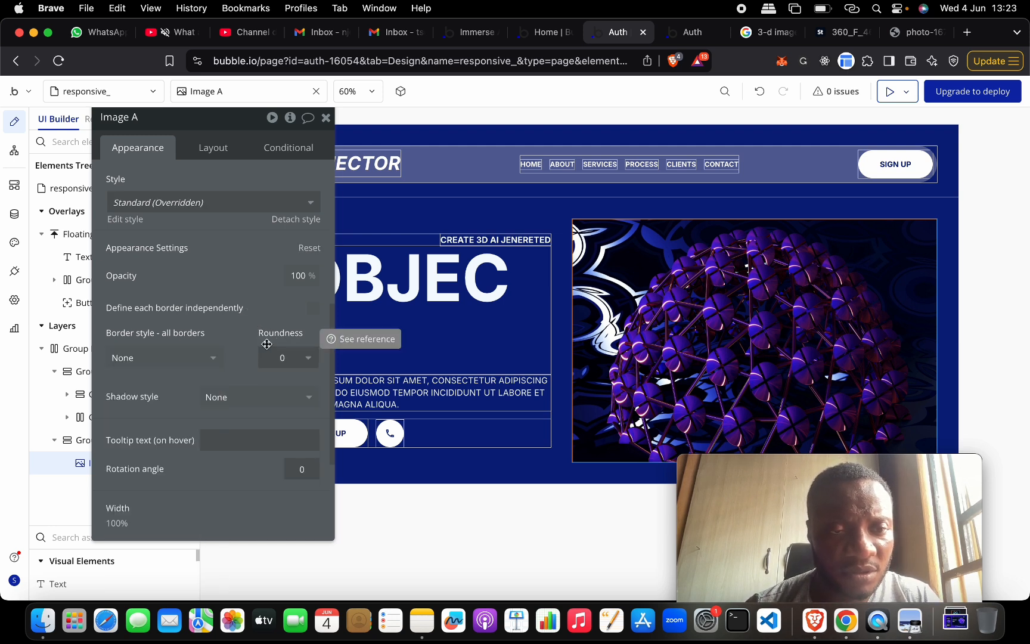
Step: Define Image A's borders independently and set its top-left and top-right roundness to 360
{"action": "left_click", "coordinate": [314, 309]}
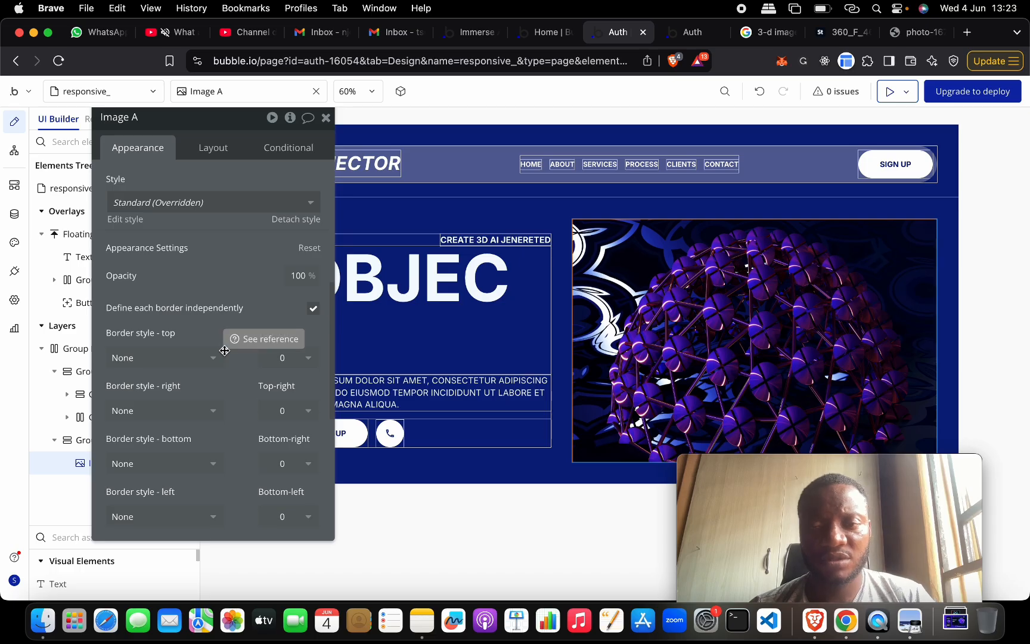
{"action": "left_click", "coordinate": [294, 363]}
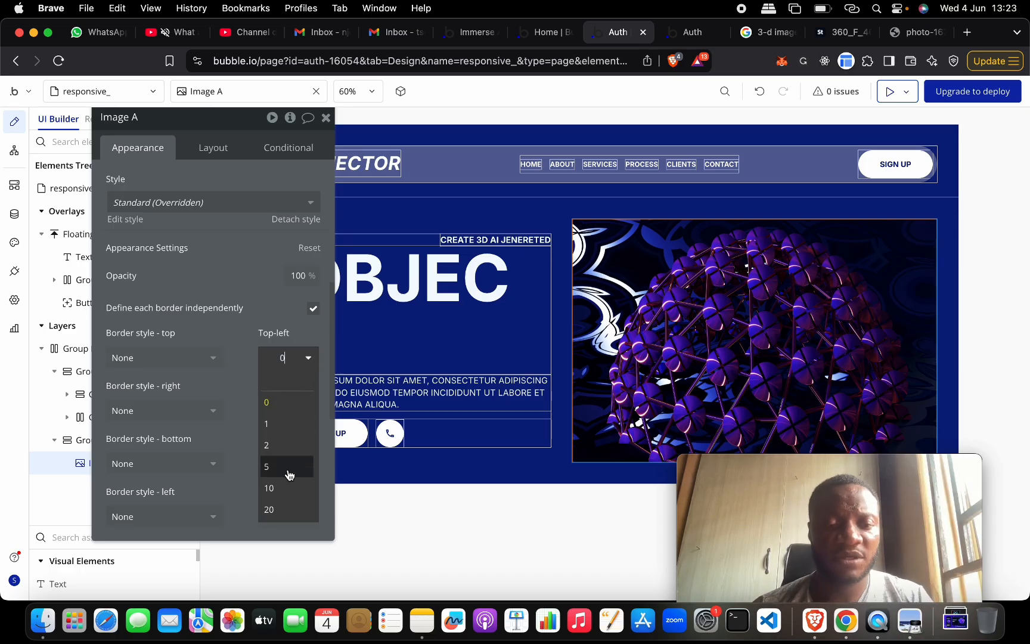
{"action": "left_click", "coordinate": [289, 510]}
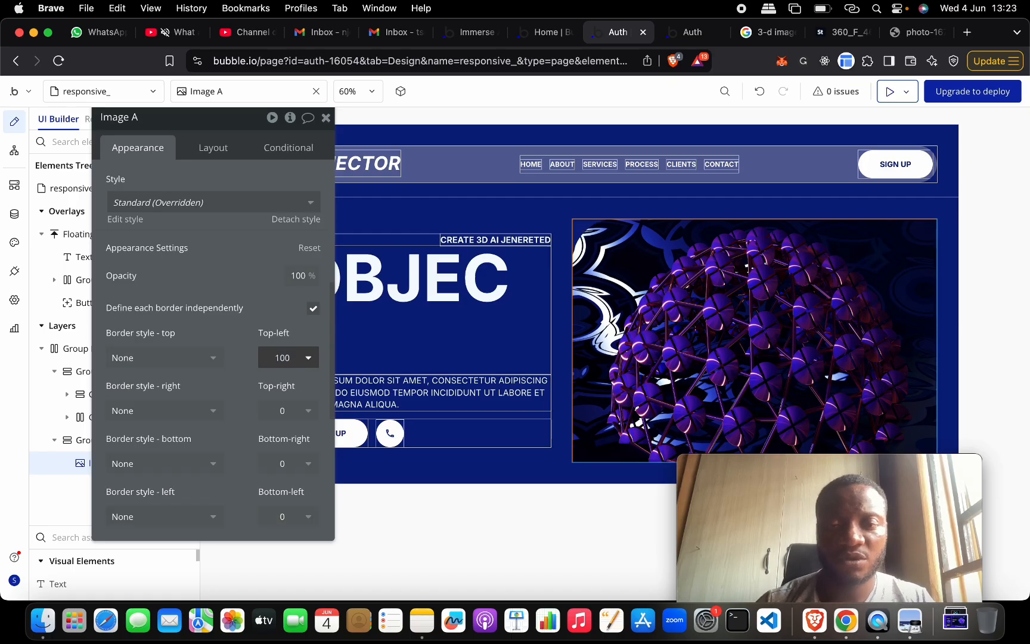
{"action": "left_click", "coordinate": [288, 358]}
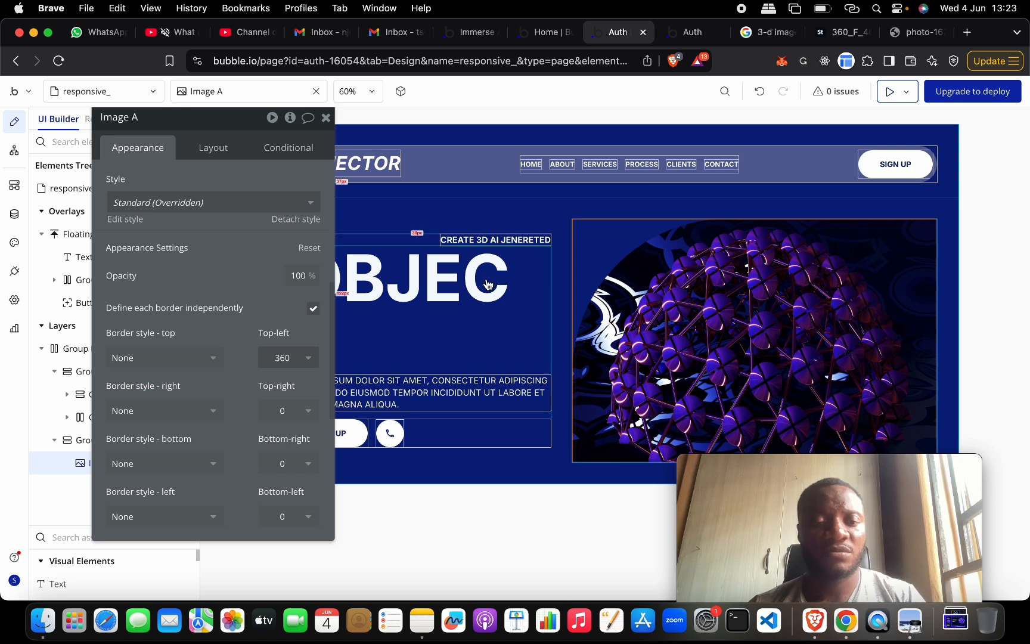
{"action": "left_click", "coordinate": [282, 410]}
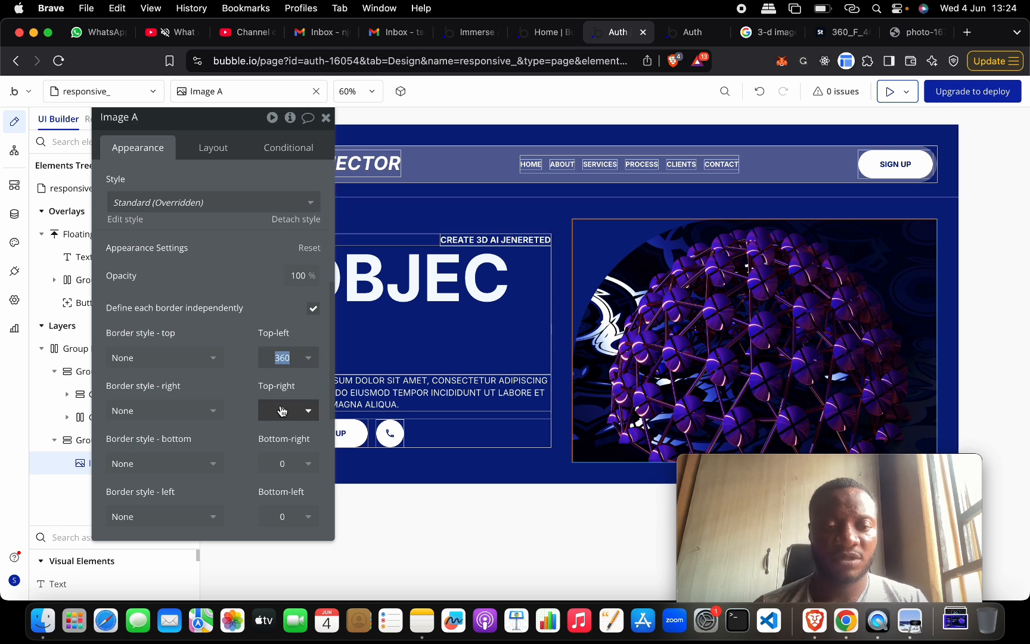
{"action": "key", "text": "Return"}
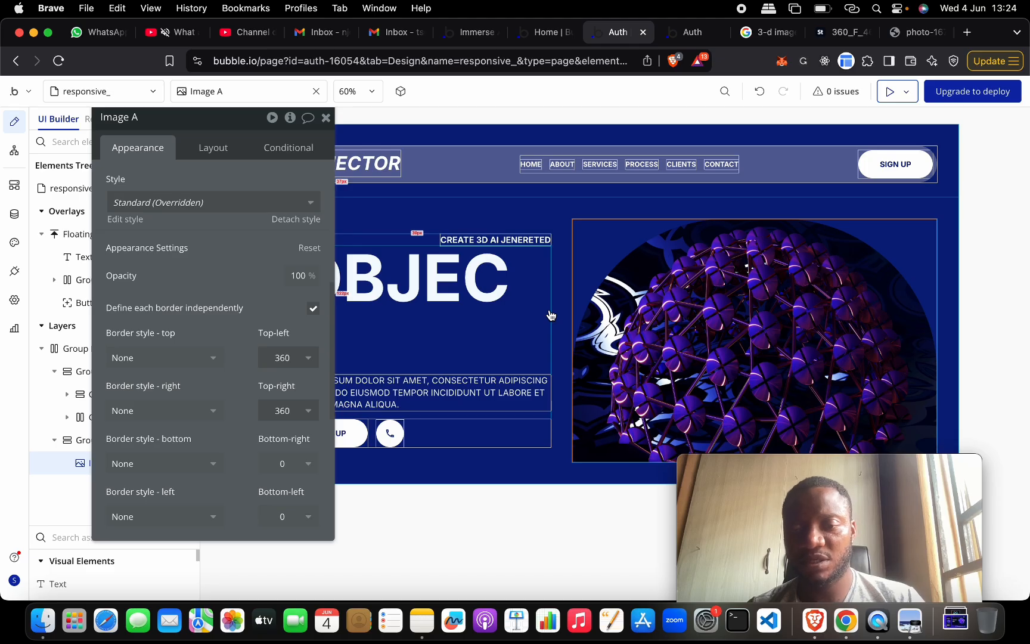
Step: Set Image A's bottom-right and bottom-left roundness to 100
{"action": "scroll", "coordinate": [285, 382], "scroll_direction": "down", "scroll_amount": 3}
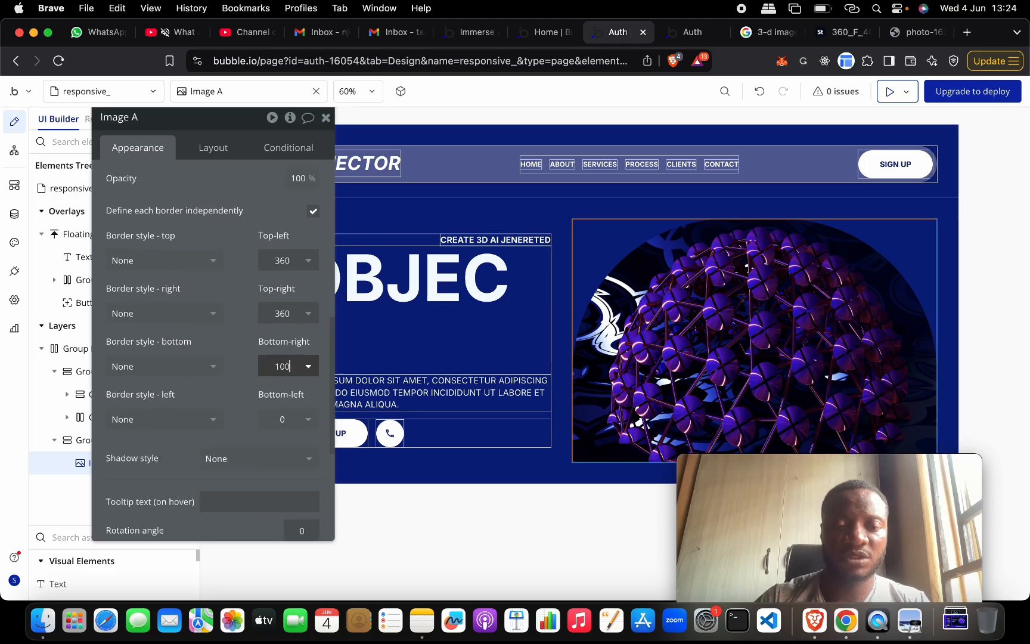
{"action": "key", "text": "Return"}
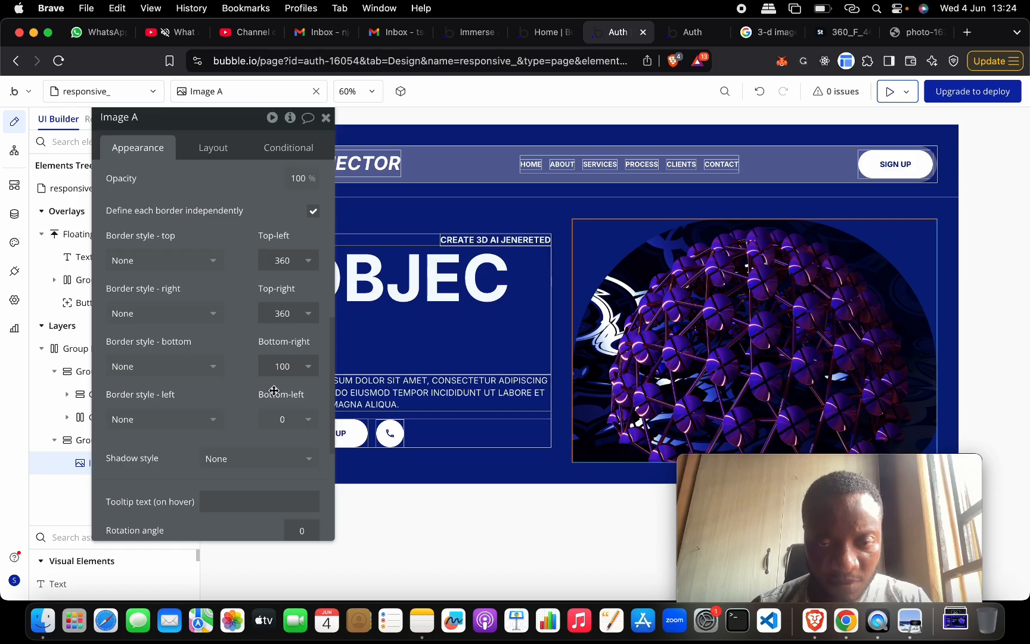
{"action": "left_click", "coordinate": [290, 417]}
{"action": "type", "text": "10"}
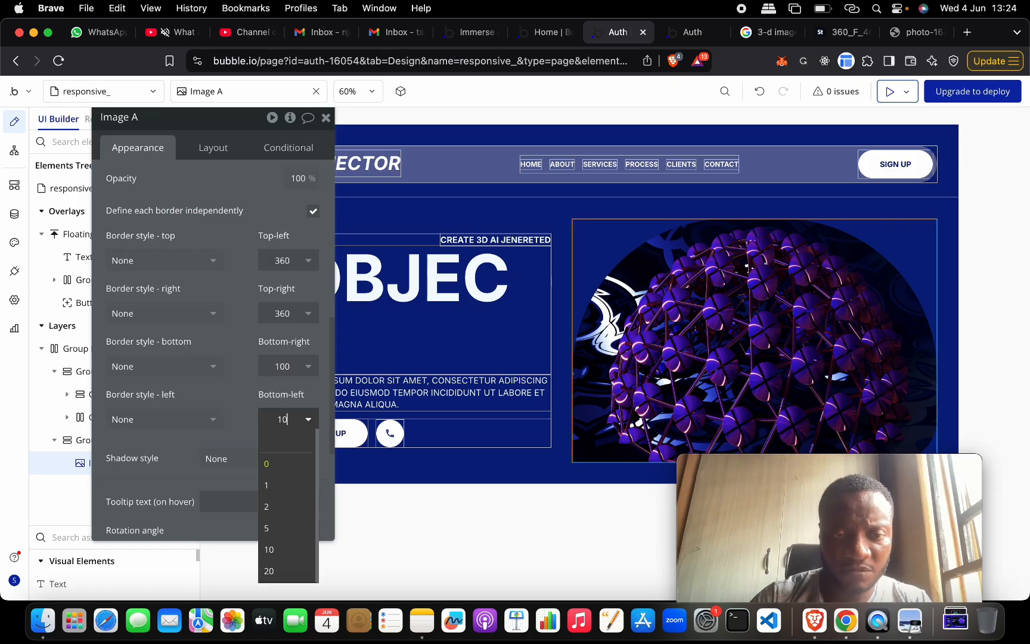
{"action": "type", "text": "0"}
{"action": "key", "text": "Return"}
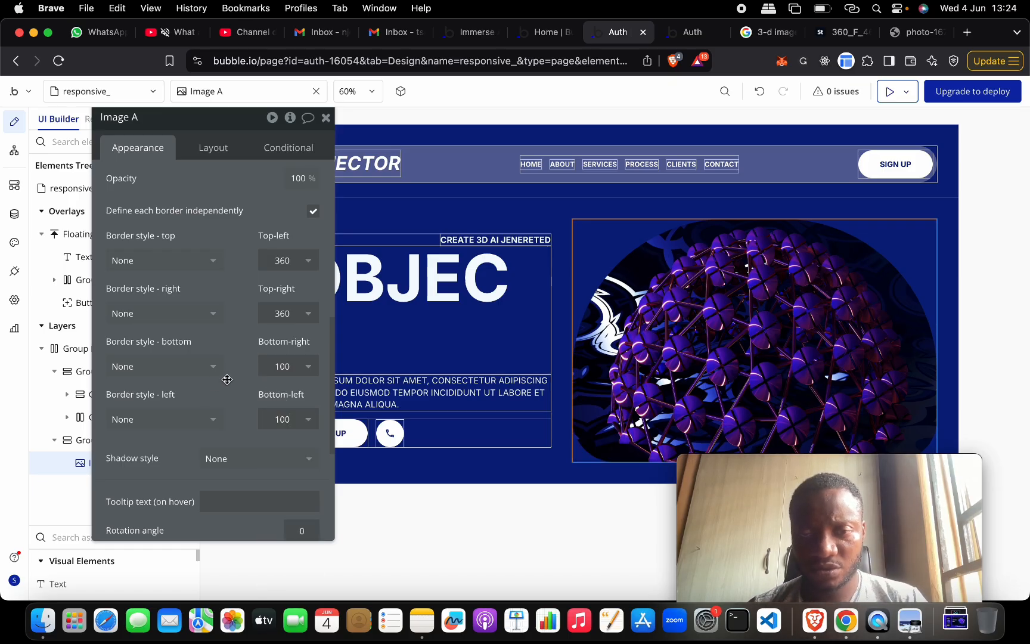
Step: Try a bottom-right roundness of 200 on Image A and set it back to 100
{"action": "double_click", "coordinate": [282, 364]}
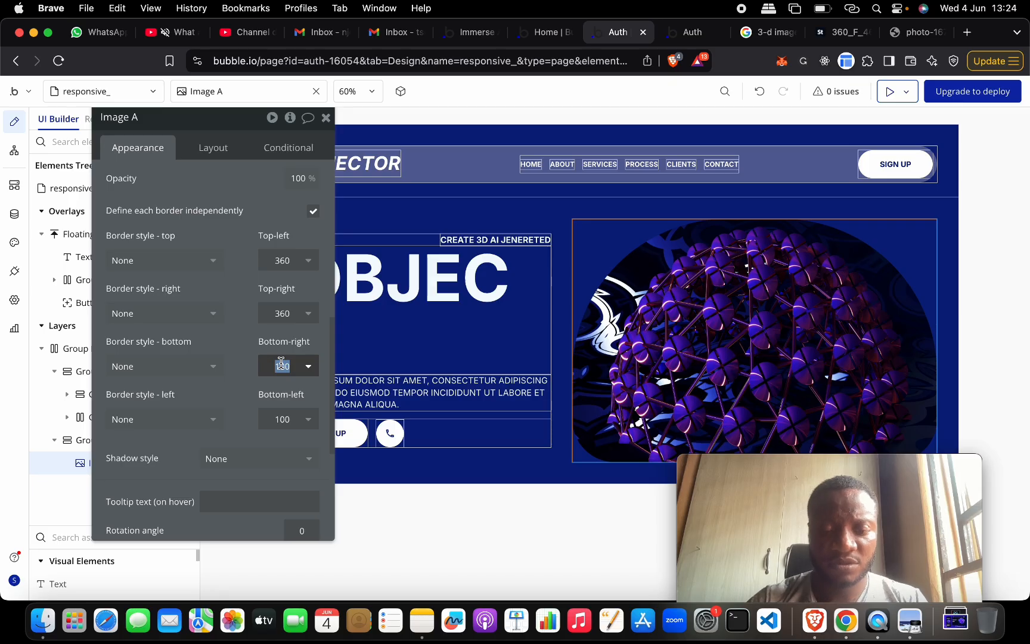
{"action": "key", "text": "Return"}
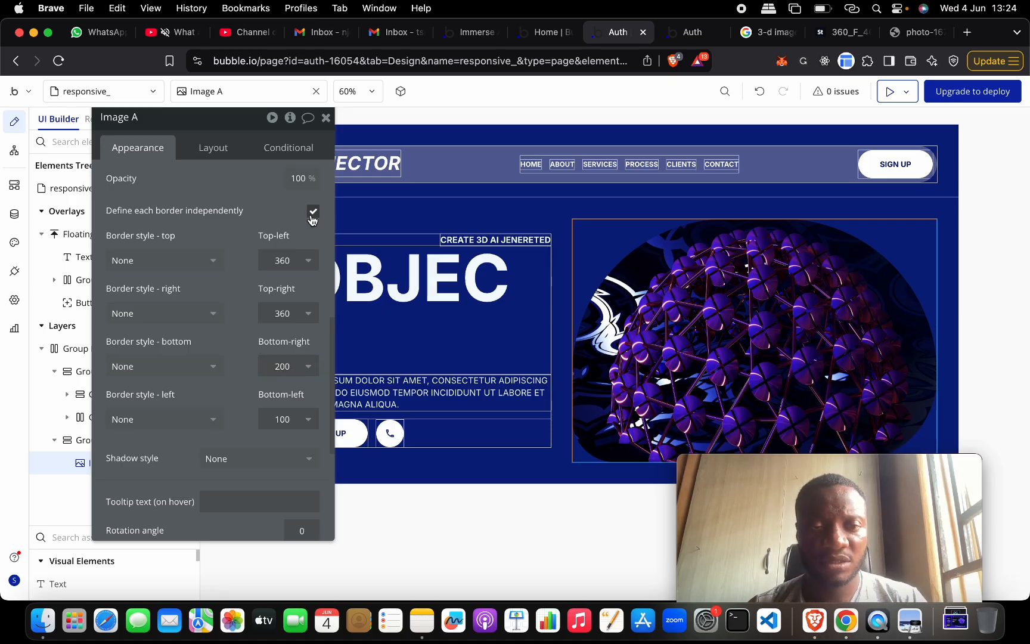
{"action": "left_click", "coordinate": [280, 365]}
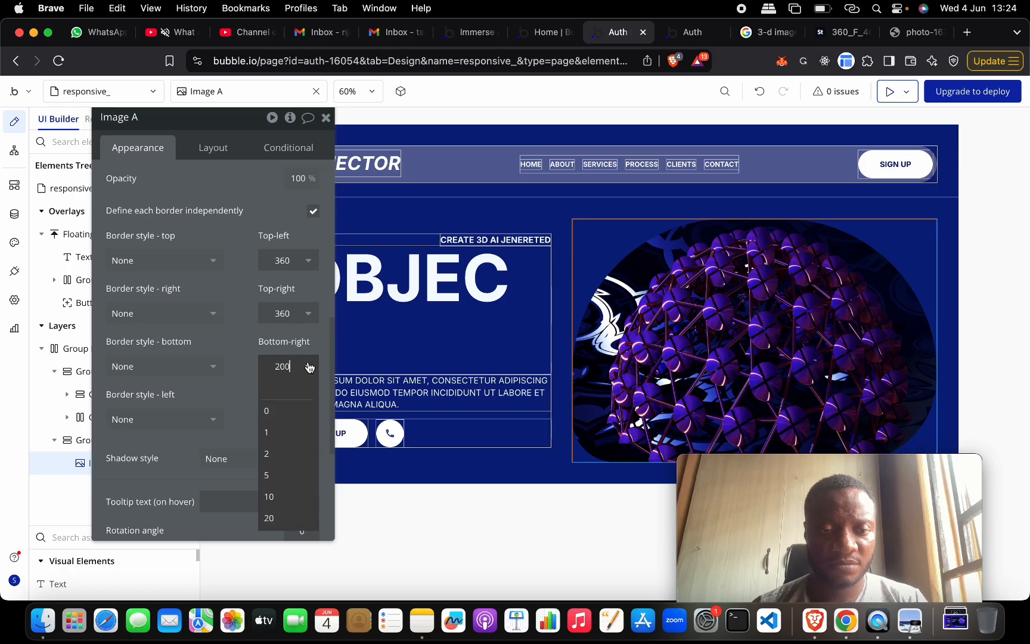
{"action": "left_click", "coordinate": [278, 360]}
{"action": "type", "text": "1"}
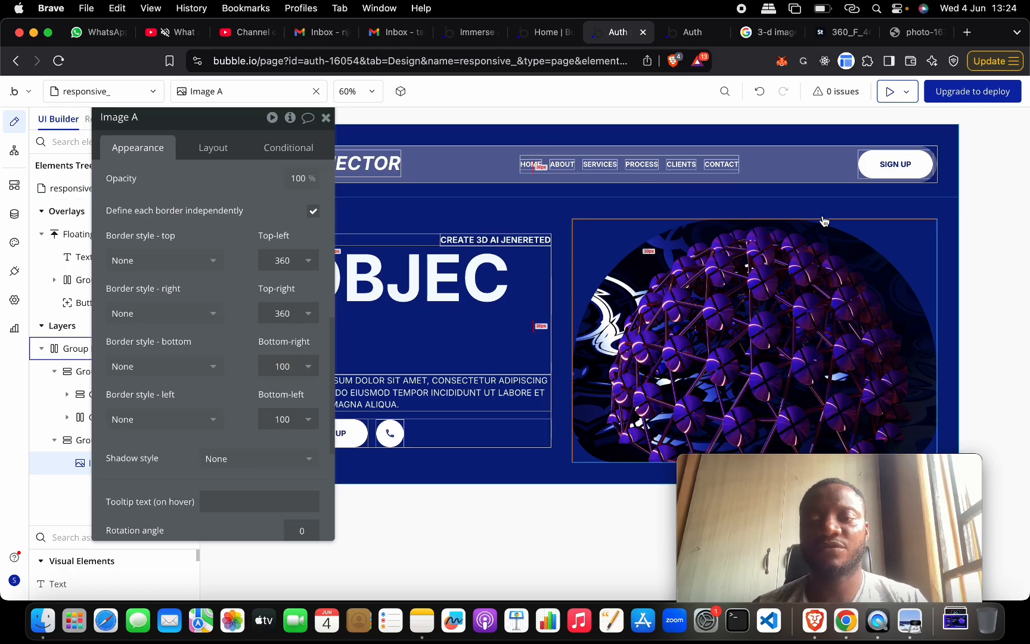
Step: Check the hero image's rounded corners in the live page preview, dismiss the translation prompt and compare with the OBJECTOR reference design
{"action": "left_click", "coordinate": [692, 33]}
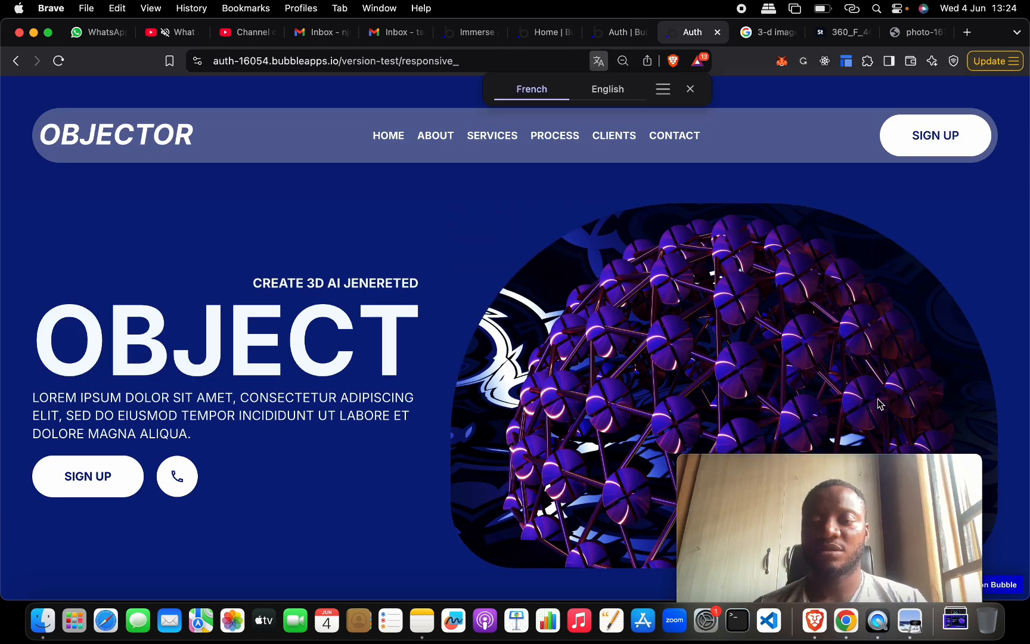
{"action": "left_click_drag", "start_coordinate": [858, 465], "coordinate": [240, 211]}
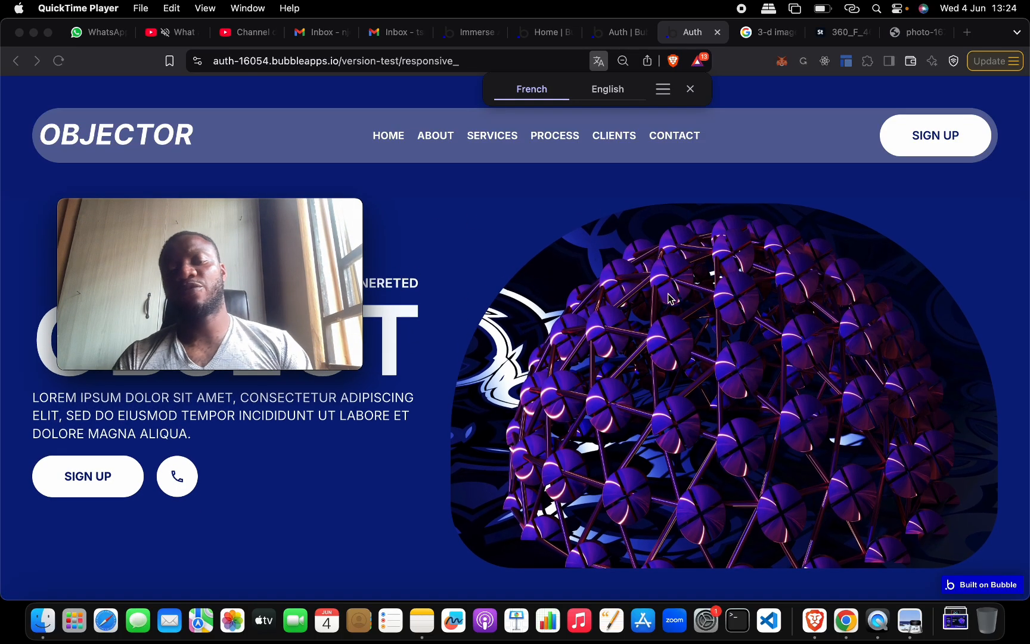
{"action": "left_click_drag", "start_coordinate": [305, 206], "coordinate": [306, 163]}
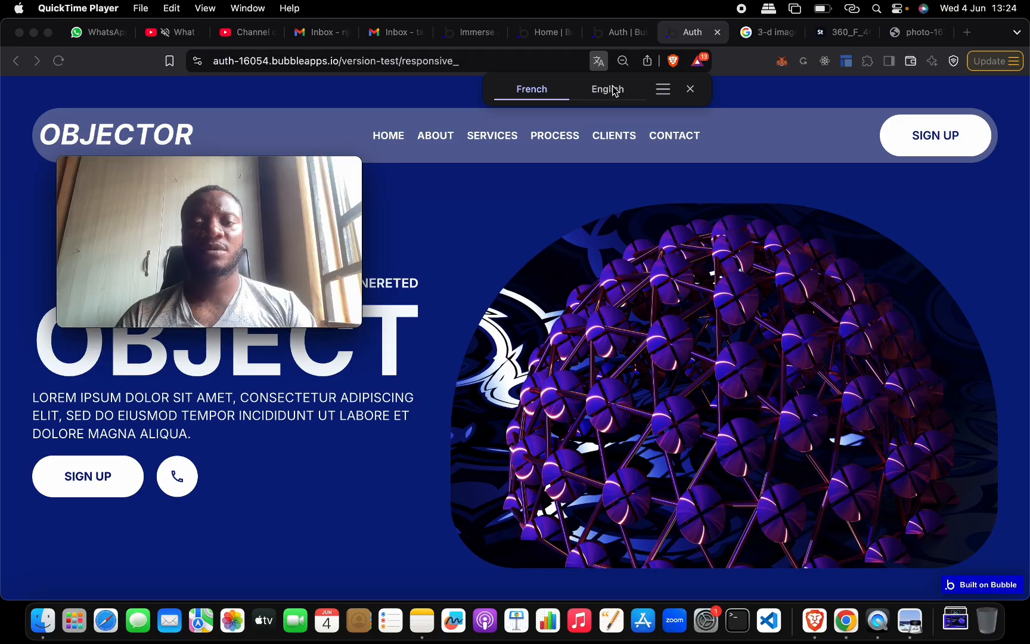
{"action": "left_click", "coordinate": [690, 89]}
{"action": "key", "text": "ctrl+Up"}
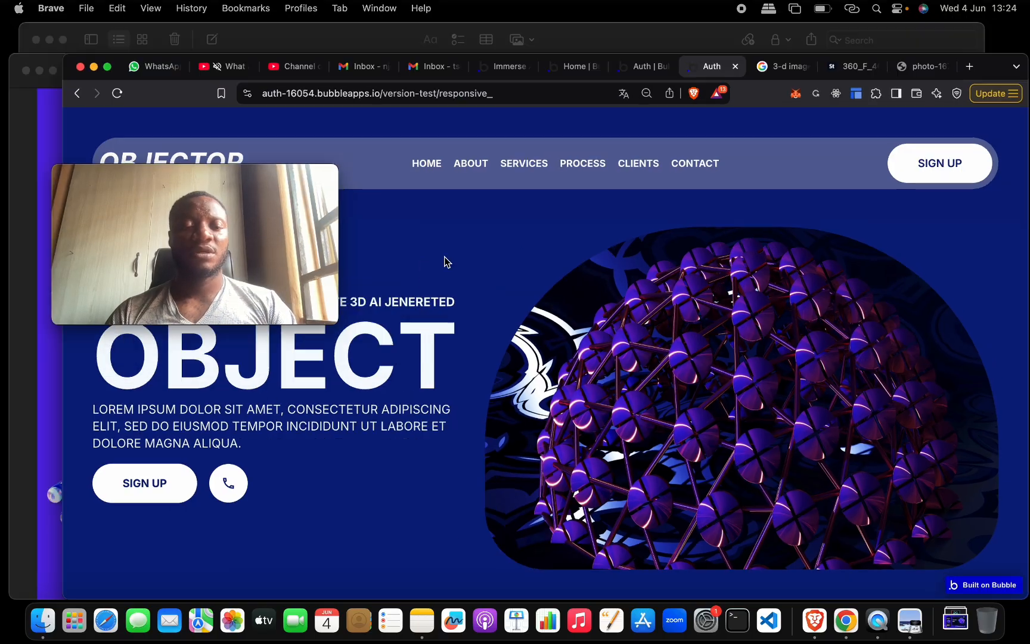
{"action": "left_click", "coordinate": [408, 430]}
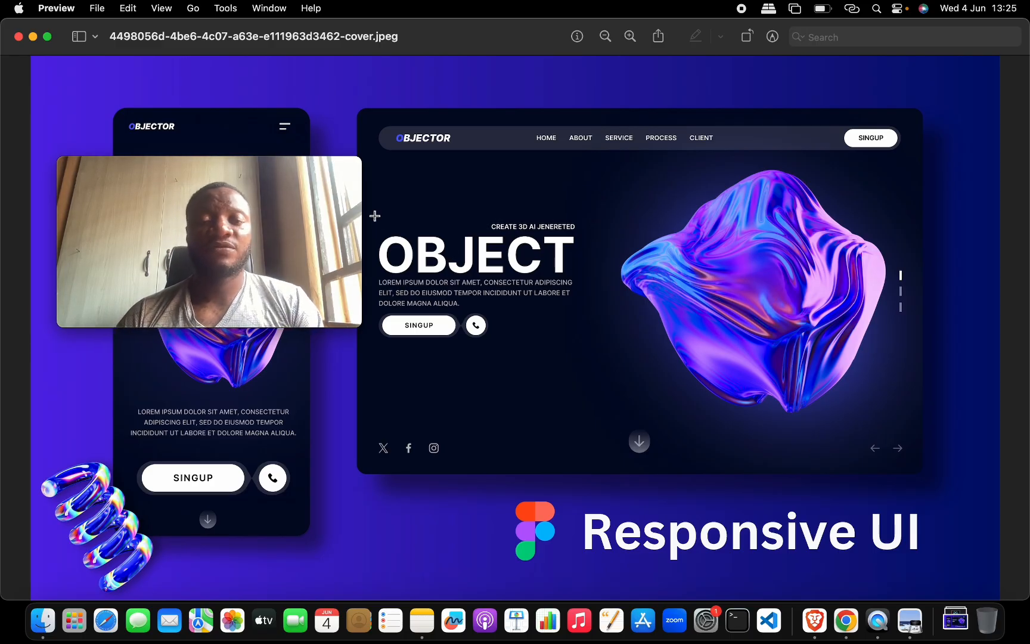
{"action": "key", "text": "ctrl+Up"}
{"action": "left_click", "coordinate": [392, 403]}
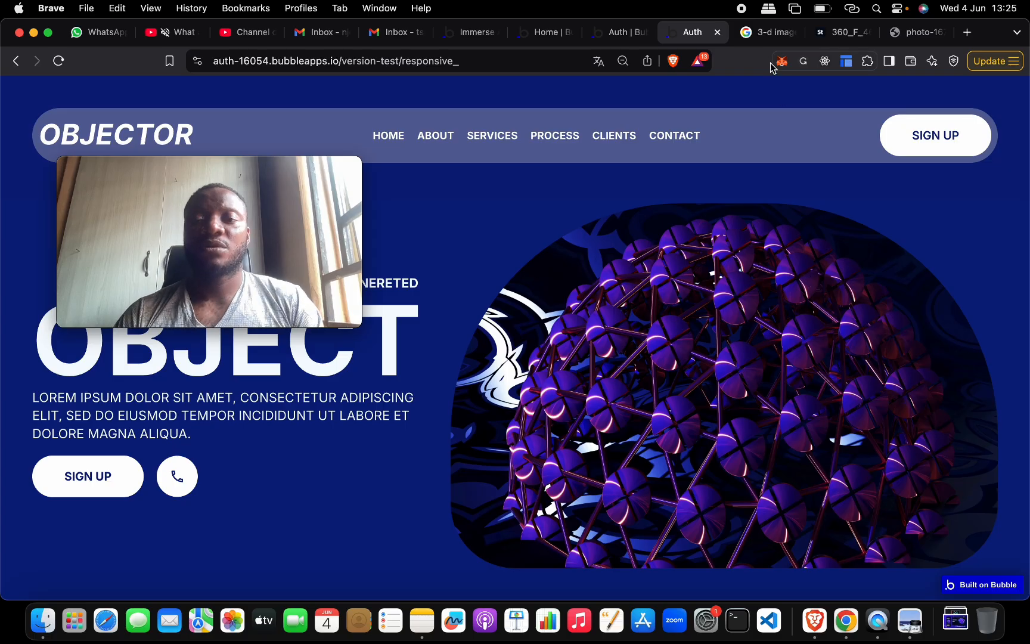
Step: Close the three image-source browser tabs, return to the Bubble editor and close Image A's properties
{"action": "left_click", "coordinate": [791, 35]}
{"action": "left_click", "coordinate": [791, 34]}
{"action": "left_click", "coordinate": [791, 35]}
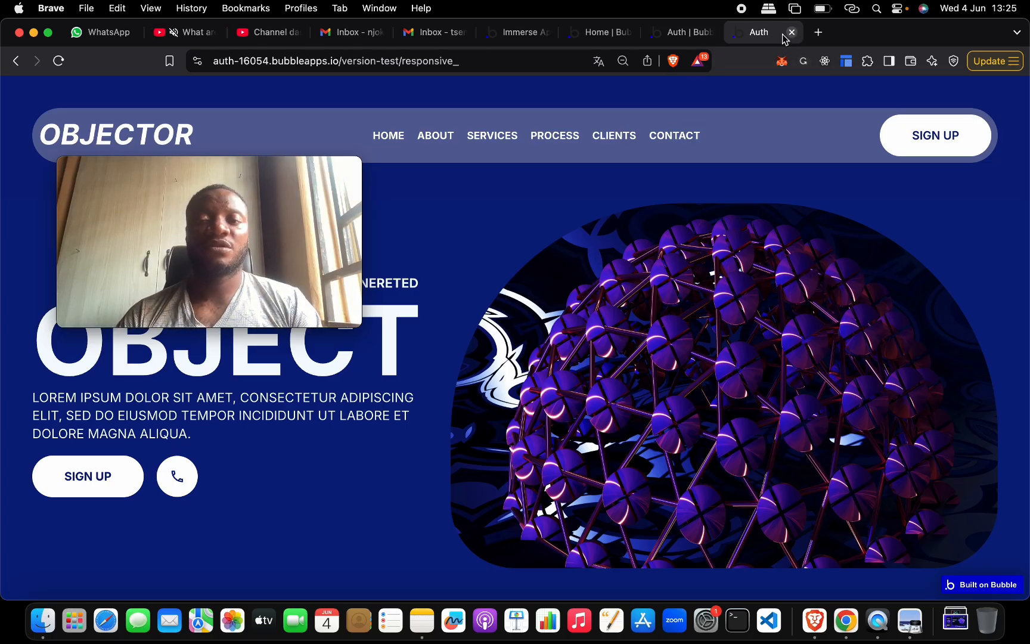
{"action": "left_click", "coordinate": [679, 38]}
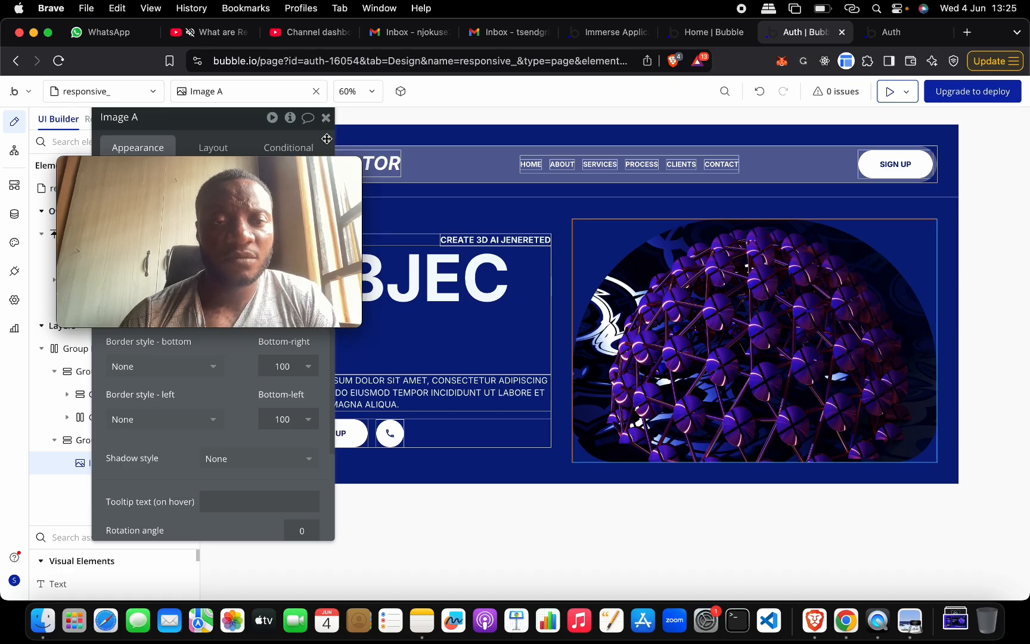
{"action": "mouse_move", "coordinate": [300, 173]}
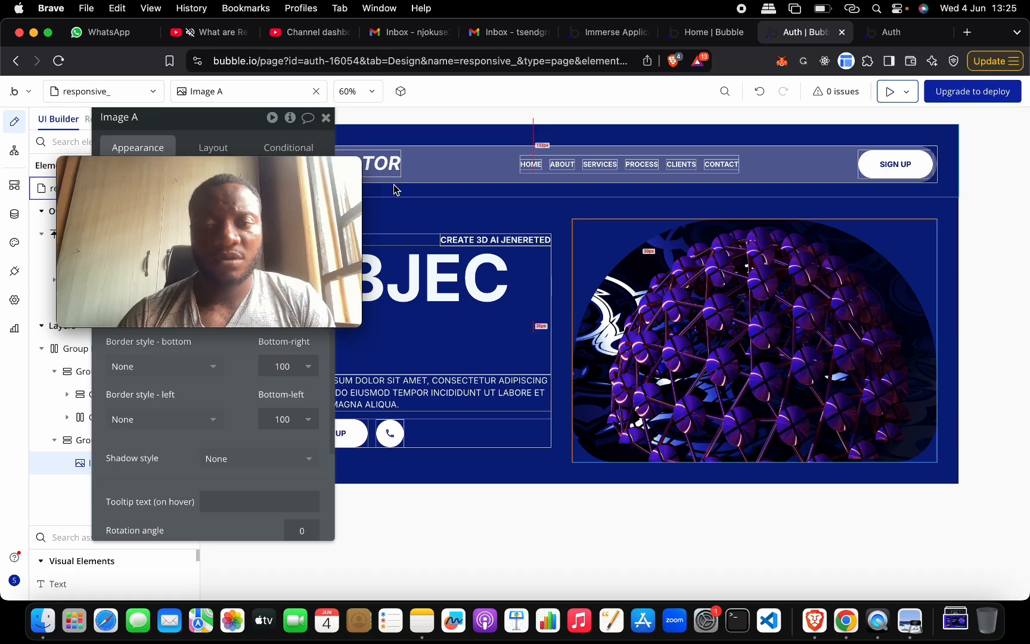
{"action": "left_click_drag", "start_coordinate": [164, 171], "coordinate": [824, 440]}
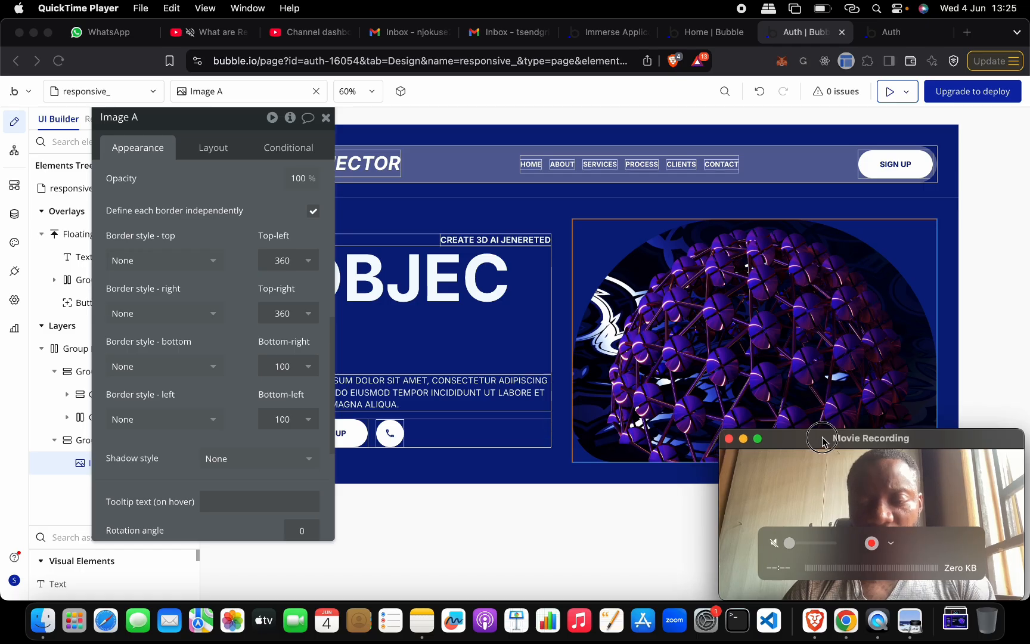
{"action": "left_click", "coordinate": [326, 118]}
{"action": "left_click", "coordinate": [326, 119]}
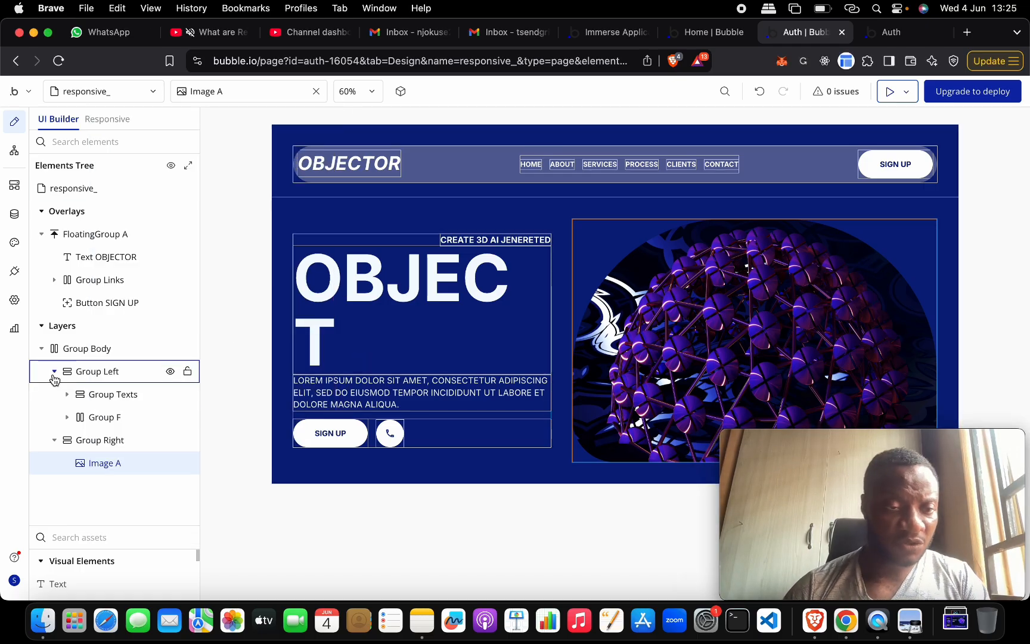
Step: Collapse Group Body, add a new group below it on the page and rename the new group Group Footer
{"action": "left_click", "coordinate": [41, 349]}
{"action": "left_click", "coordinate": [69, 537]}
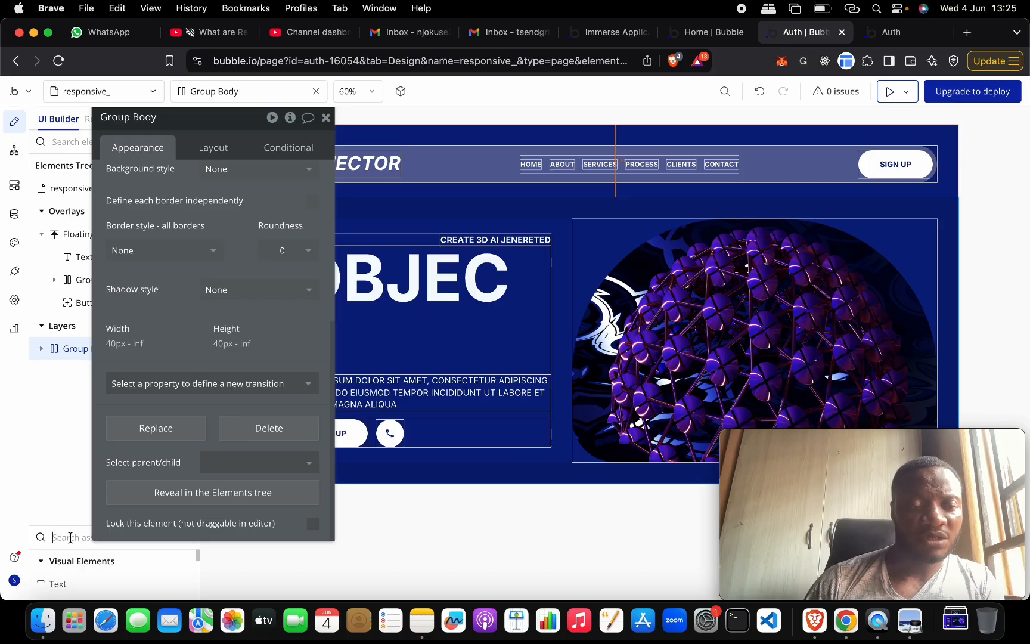
{"action": "type", "text": "group"}
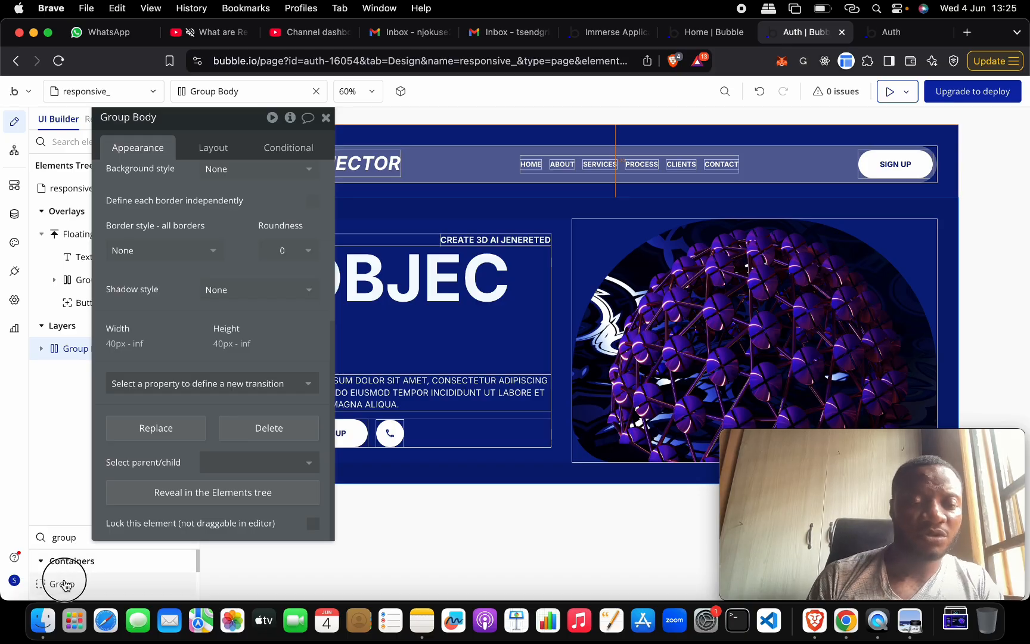
{"action": "left_click_drag", "start_coordinate": [60, 583], "coordinate": [64, 485]}
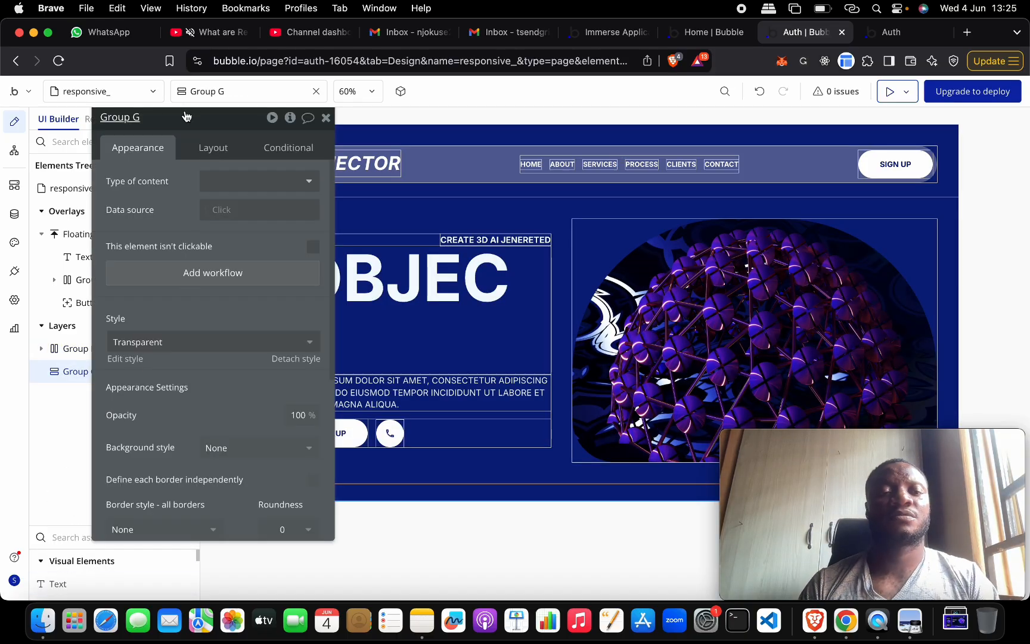
{"action": "type", "text": "Footer"}
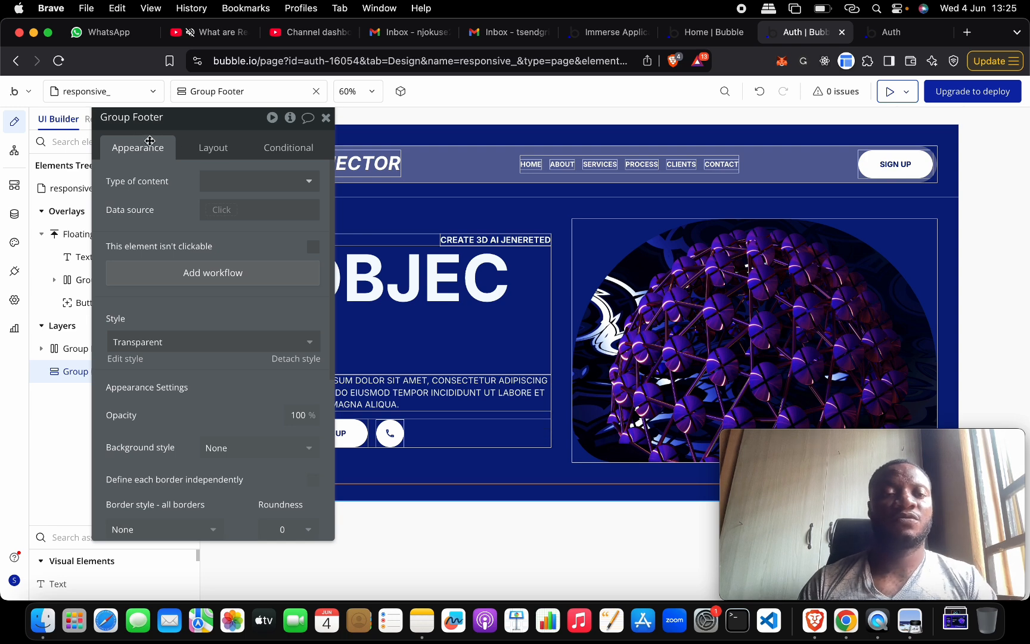
Step: Examine the footer row in the OBJECTOR reference design image and return to the Bubble editor
{"action": "left_click_drag", "start_coordinate": [150, 140], "coordinate": [114, 173]}
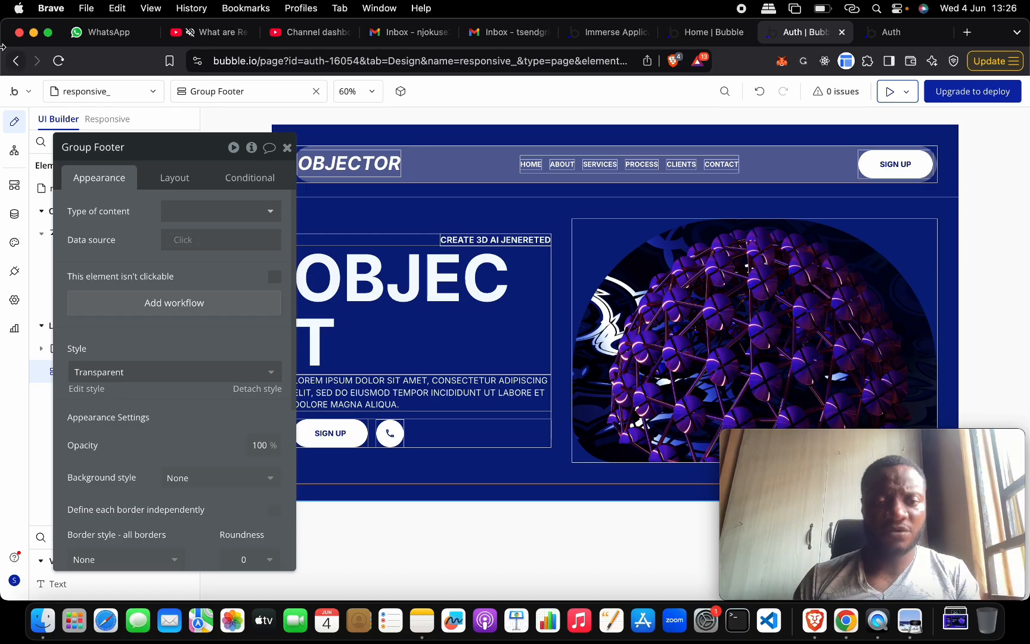
{"action": "key", "text": "ctrl+Up"}
{"action": "left_click", "coordinate": [450, 409]}
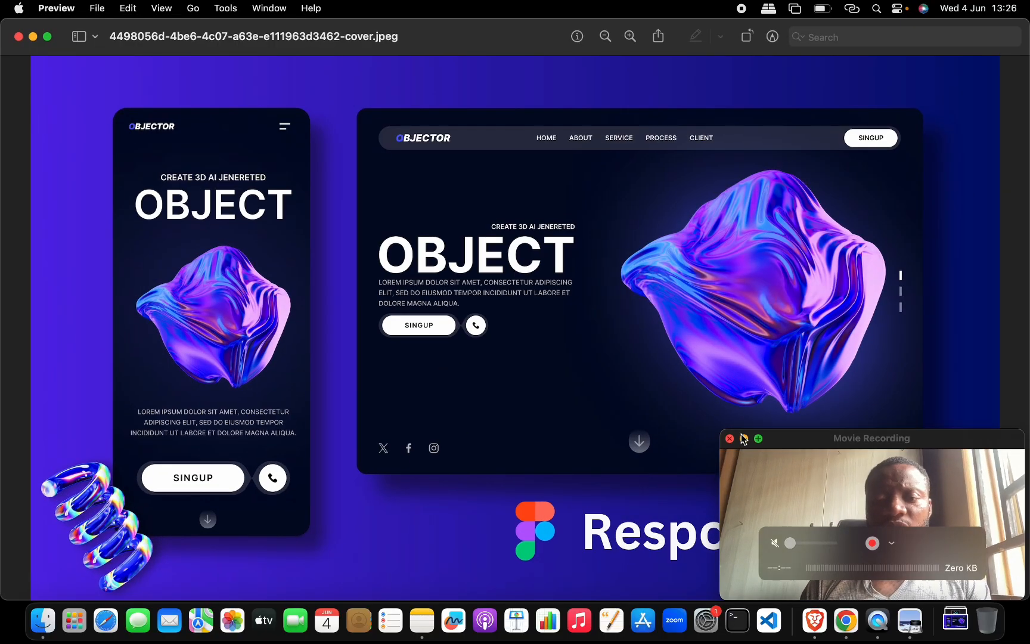
{"action": "mouse_move", "coordinate": [854, 444]}
{"action": "left_mouse_down"}
{"action": "mouse_move", "coordinate": [530, 480]}
{"action": "mouse_move", "coordinate": [709, 477]}
{"action": "mouse_move", "coordinate": [846, 425]}
{"action": "left_mouse_up"}
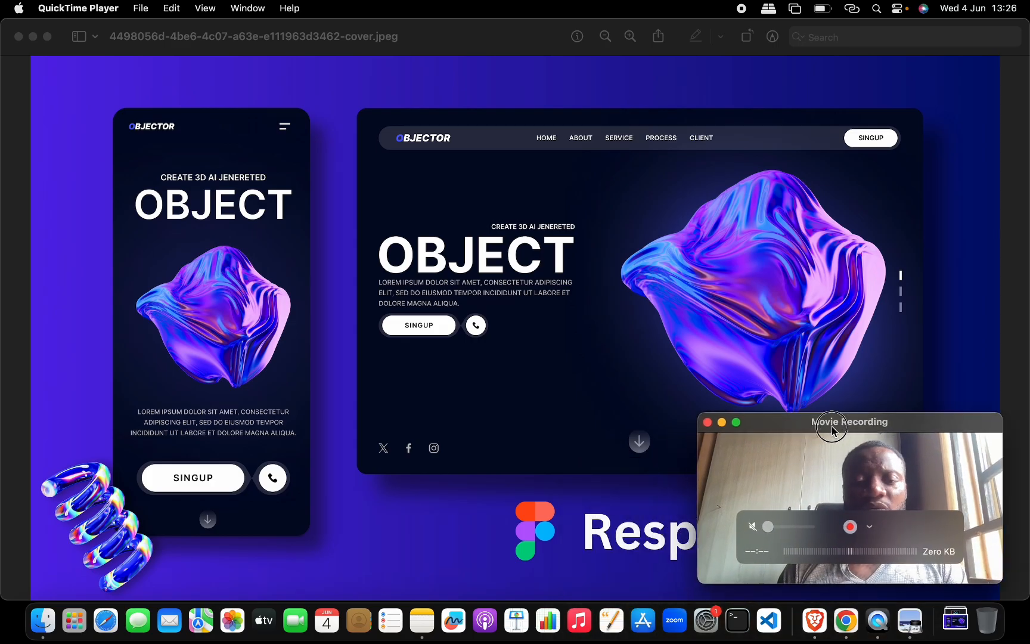
{"action": "key", "text": "ctrl+Up"}
{"action": "left_click", "coordinate": [402, 440]}
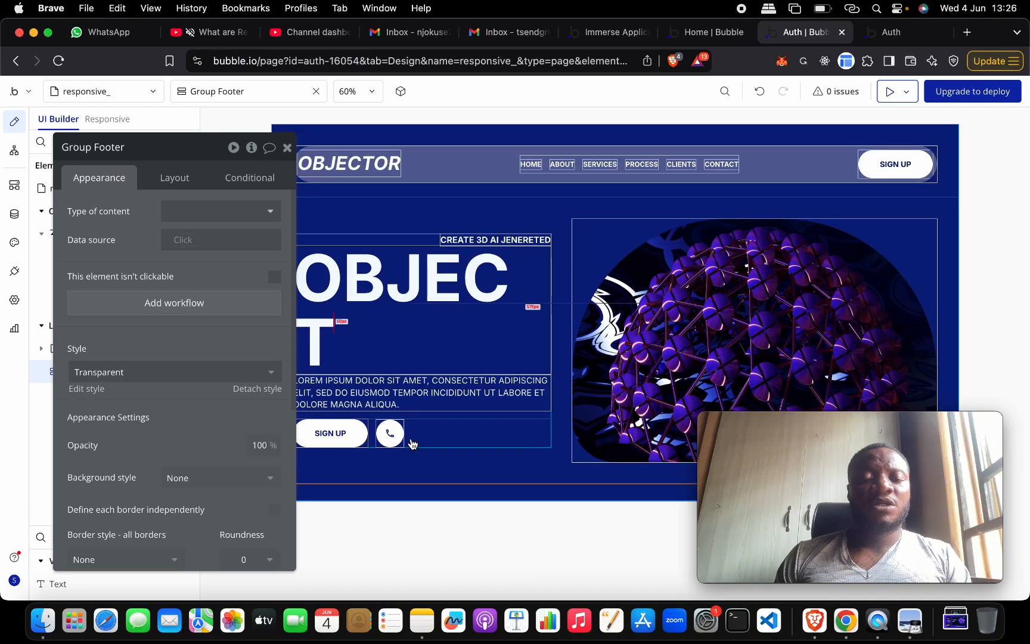
Step: Add a new group, nest it inside Group Footer and rename it Group Left
{"action": "left_click_drag", "start_coordinate": [201, 154], "coordinate": [527, 158]}
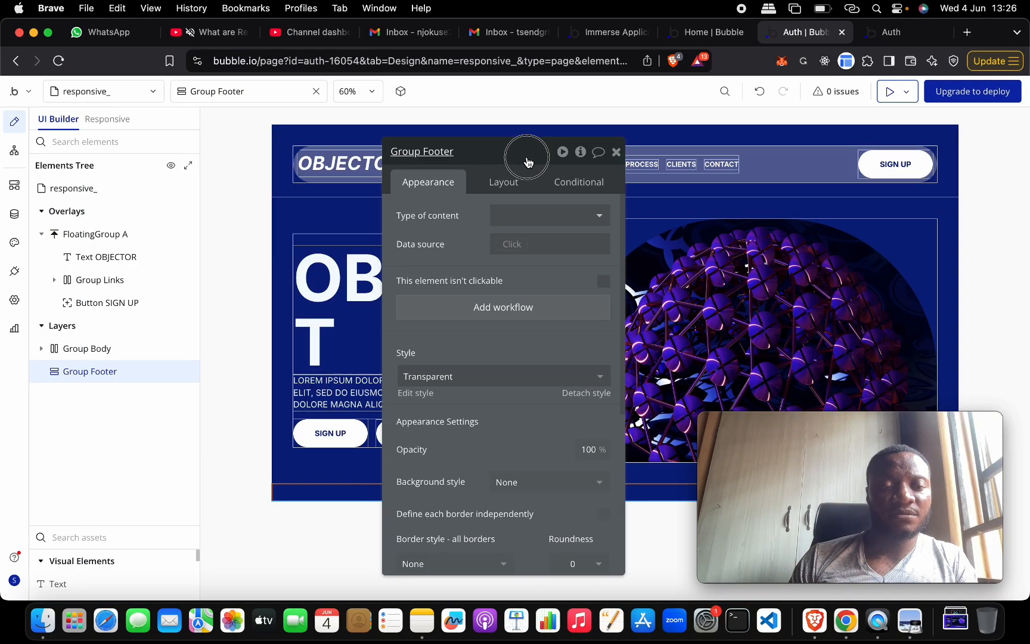
{"action": "left_click", "coordinate": [124, 536]}
{"action": "type", "text": "group"}
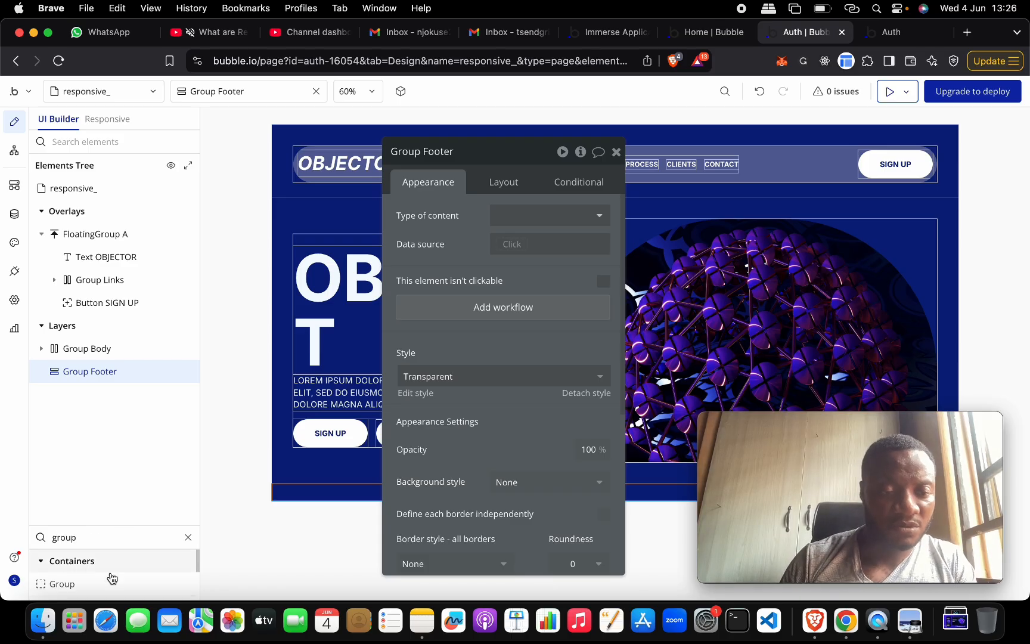
{"action": "left_click_drag", "start_coordinate": [110, 582], "coordinate": [111, 489]}
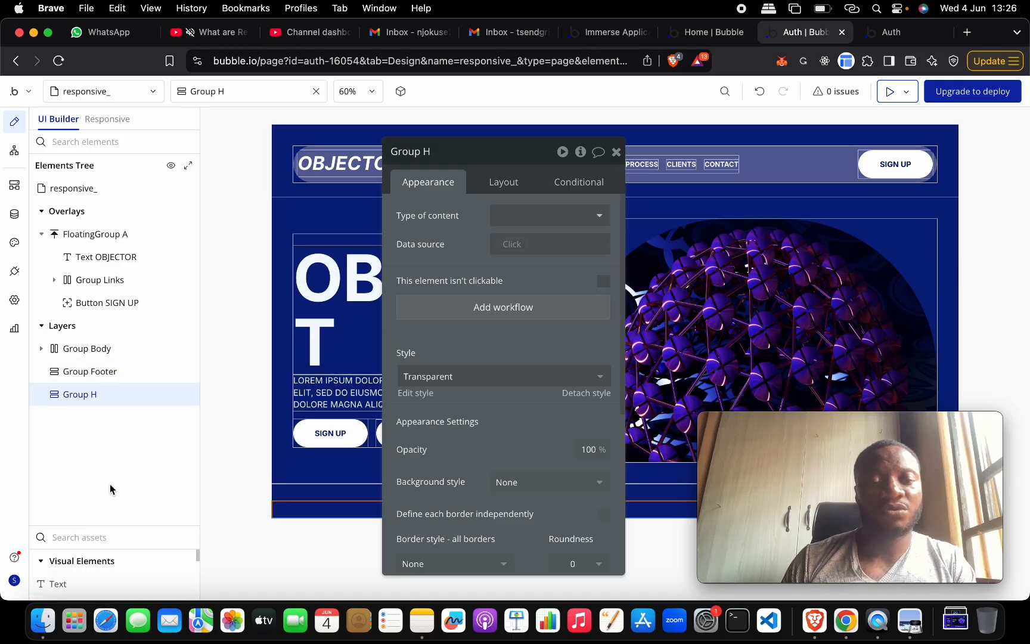
{"action": "left_click_drag", "start_coordinate": [98, 391], "coordinate": [158, 379]}
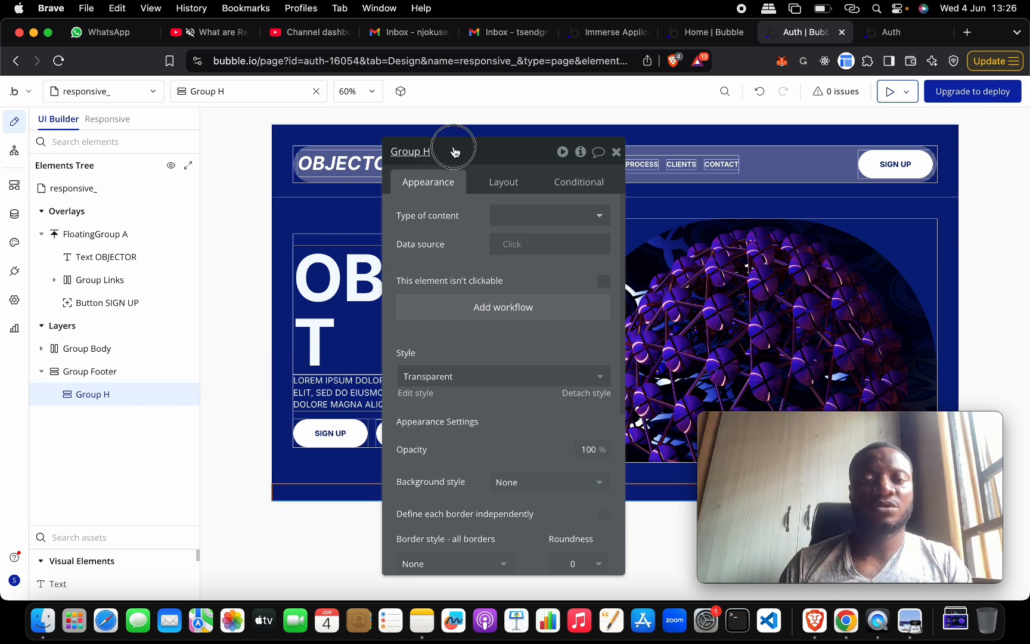
{"action": "left_click_drag", "start_coordinate": [456, 152], "coordinate": [455, 153]}
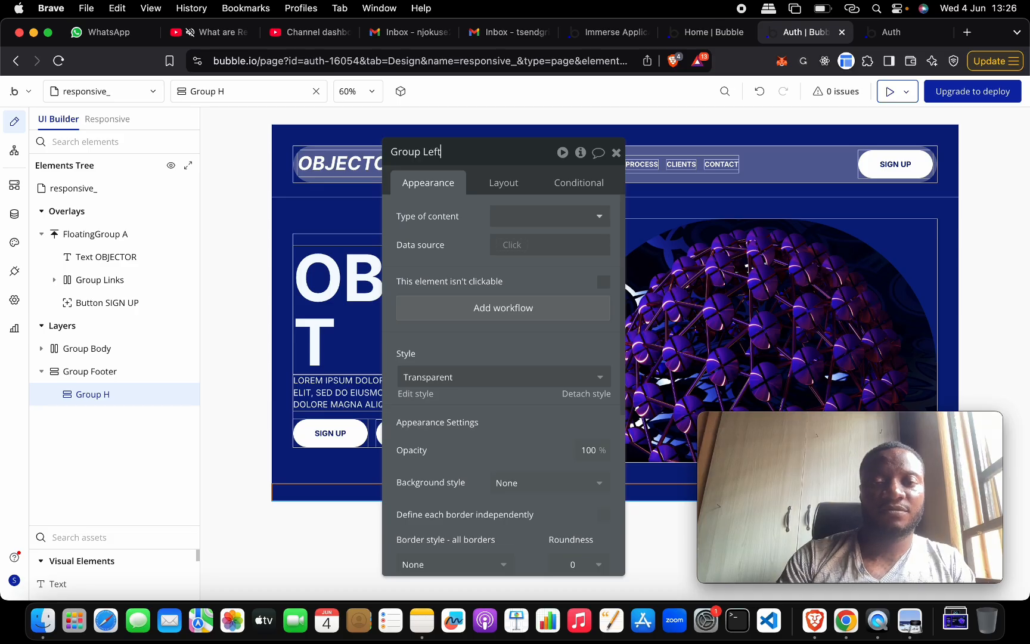
{"action": "type", "text": "Left"}
{"action": "key", "text": "Return"}
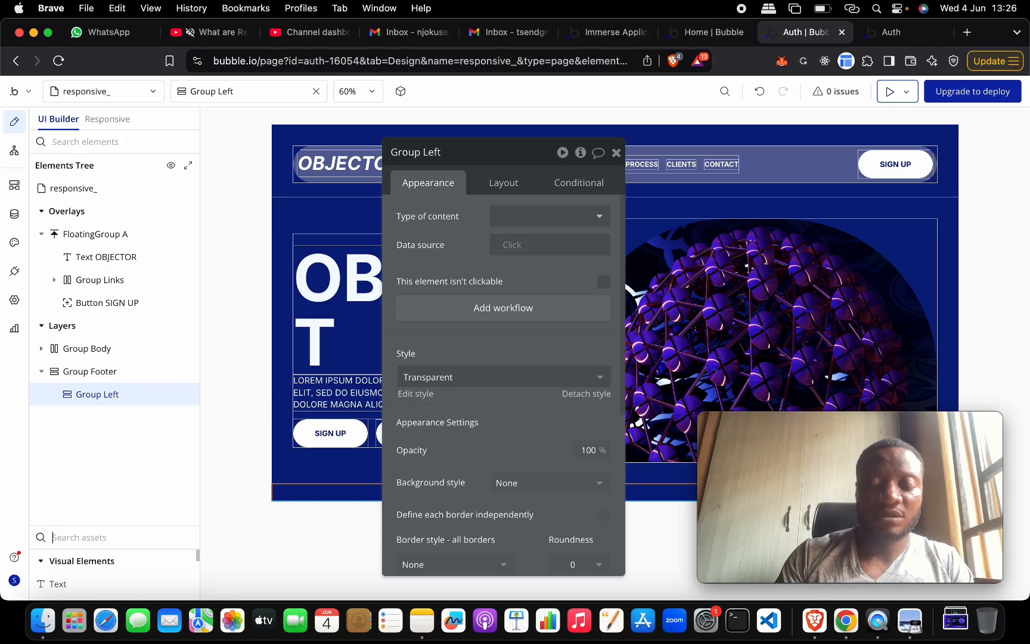
Step: Add an icon element to the page and nest it inside Group Left in the elements tree
{"action": "type", "text": "icon"}
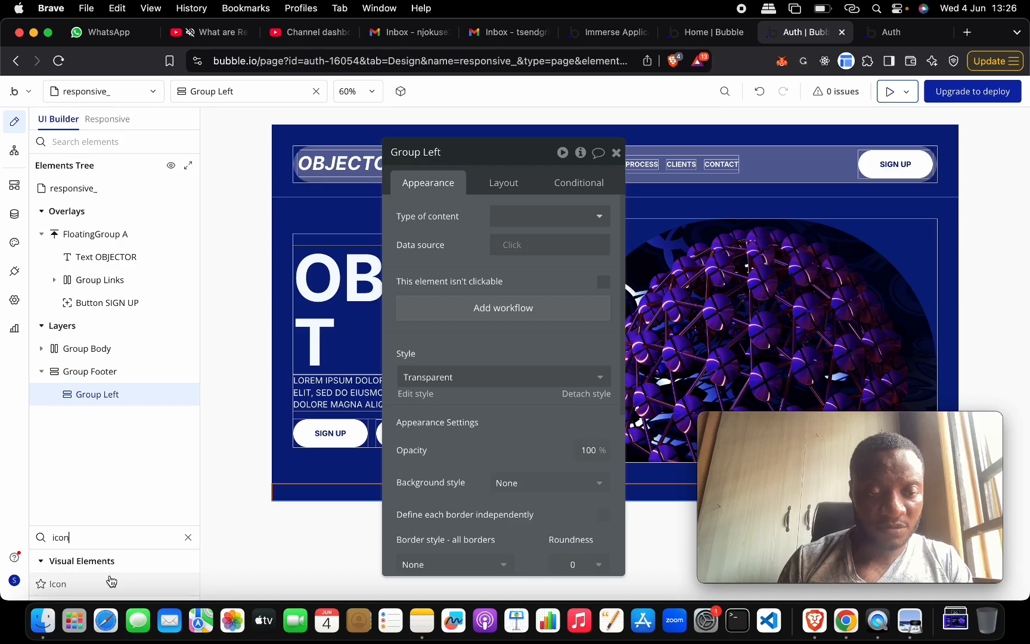
{"action": "left_click_drag", "start_coordinate": [58, 584], "coordinate": [138, 398]}
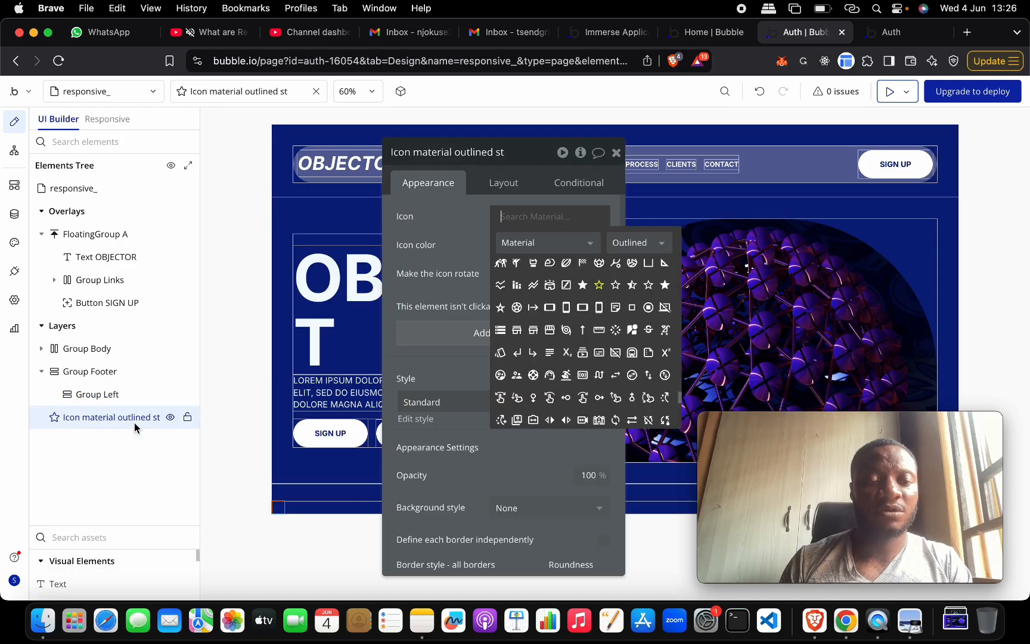
{"action": "left_click_drag", "start_coordinate": [87, 421], "coordinate": [184, 395]}
{"action": "left_click", "coordinate": [56, 395]}
{"action": "left_click", "coordinate": [119, 419]}
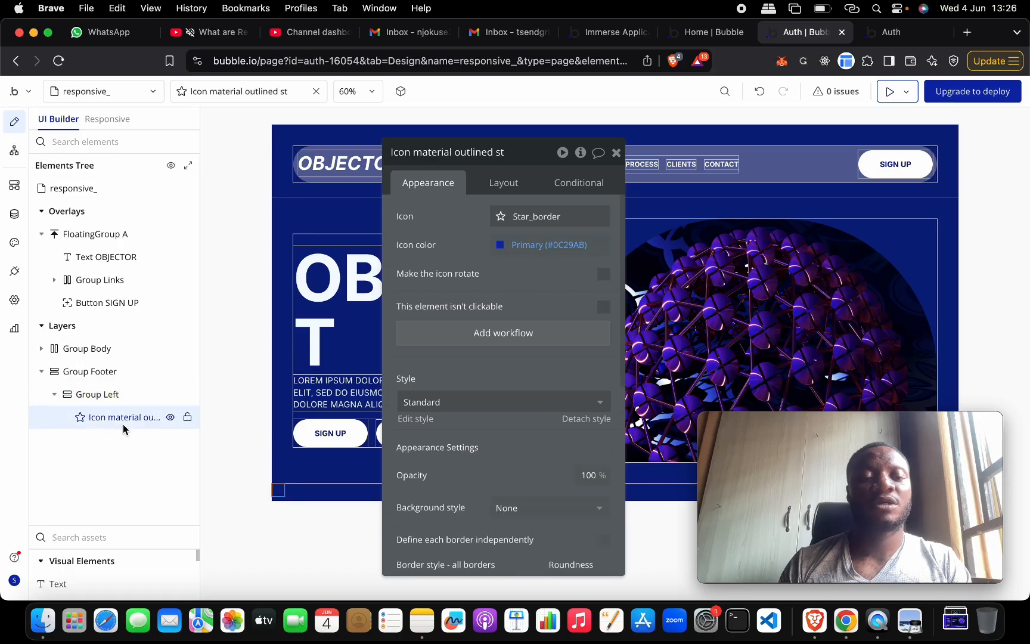
Step: Check the reference design's social icons and search the Material outlined icons for "tw" and "x" for the icon in Group Left
{"action": "key", "text": "ctrl+Up"}
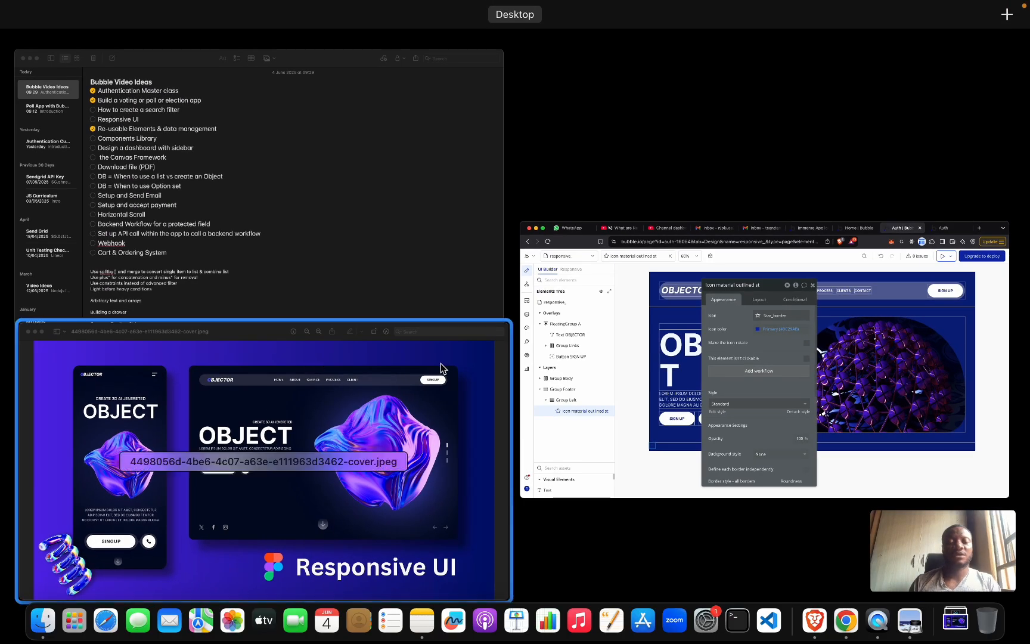
{"action": "left_click", "coordinate": [660, 371]}
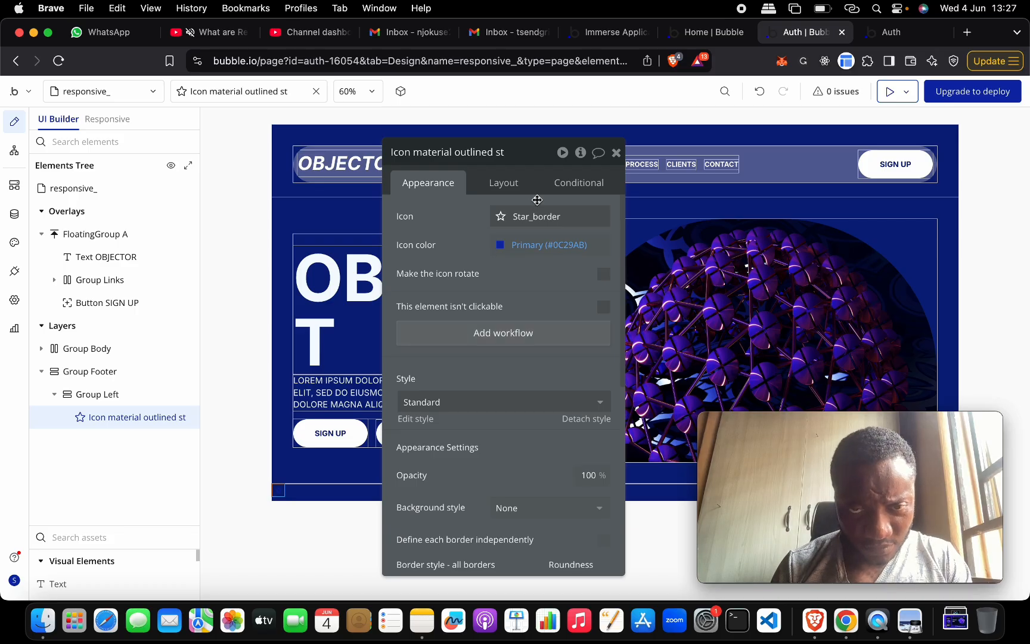
{"action": "left_click", "coordinate": [501, 216]}
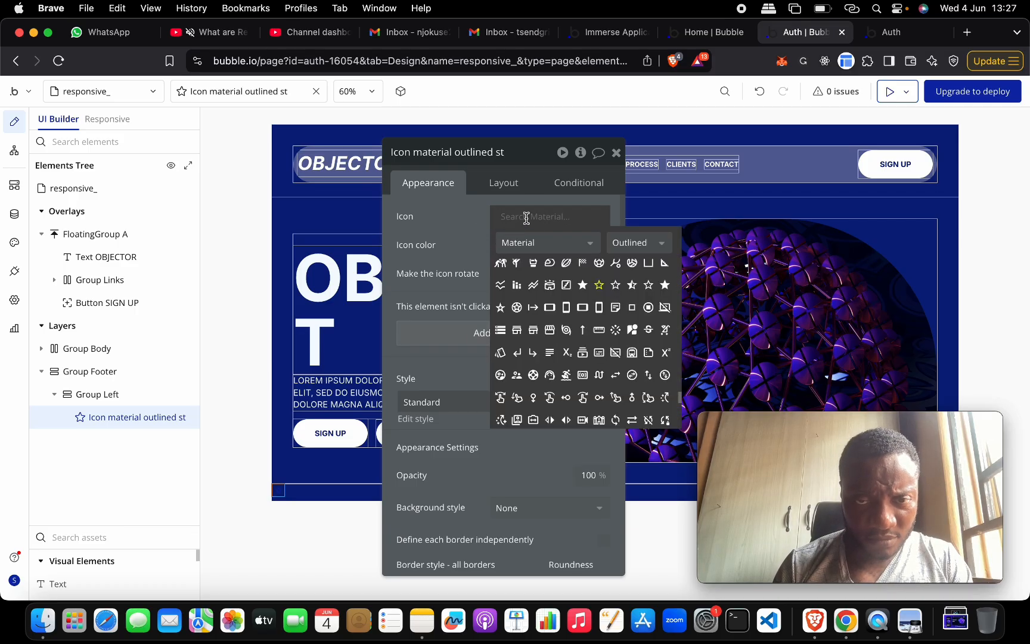
{"action": "type", "text": "tw"}
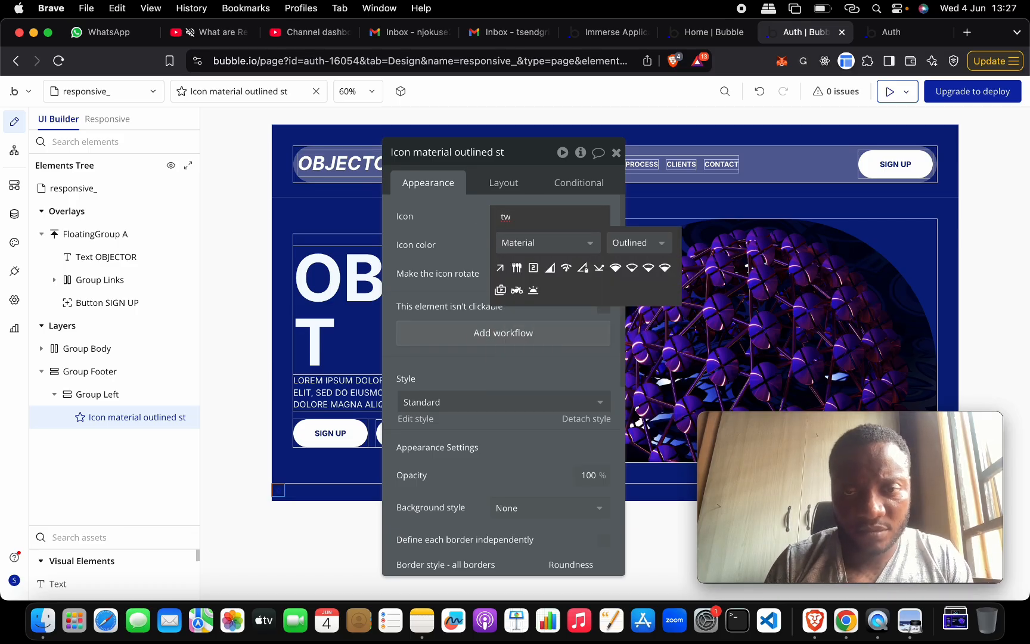
{"action": "key", "text": "BackSpace"}
{"action": "key", "text": "BackSpace"}
{"action": "type", "text": "x"}
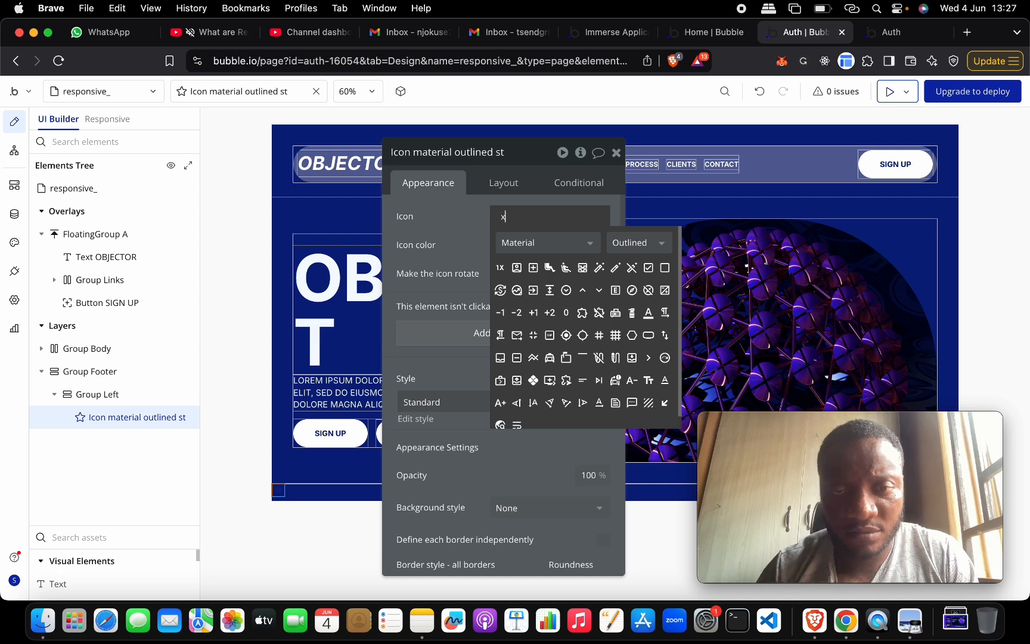
{"action": "key", "text": "BackSpace"}
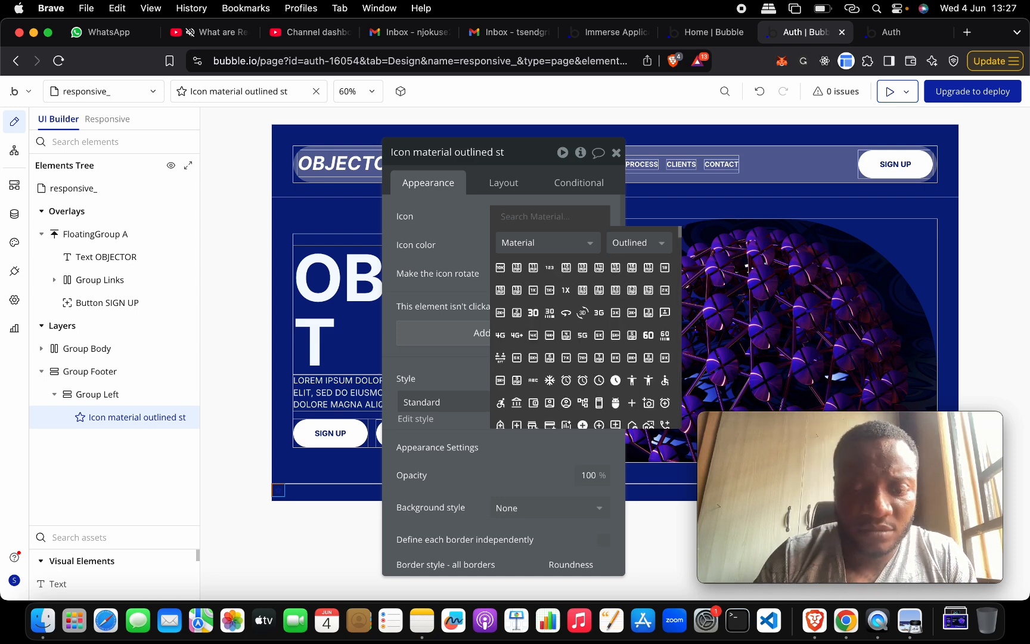
{"action": "type", "text": "twi"}
{"action": "key", "text": "BackSpace"}
{"action": "key", "text": "BackSpace"}
{"action": "key", "text": "BackSpace"}
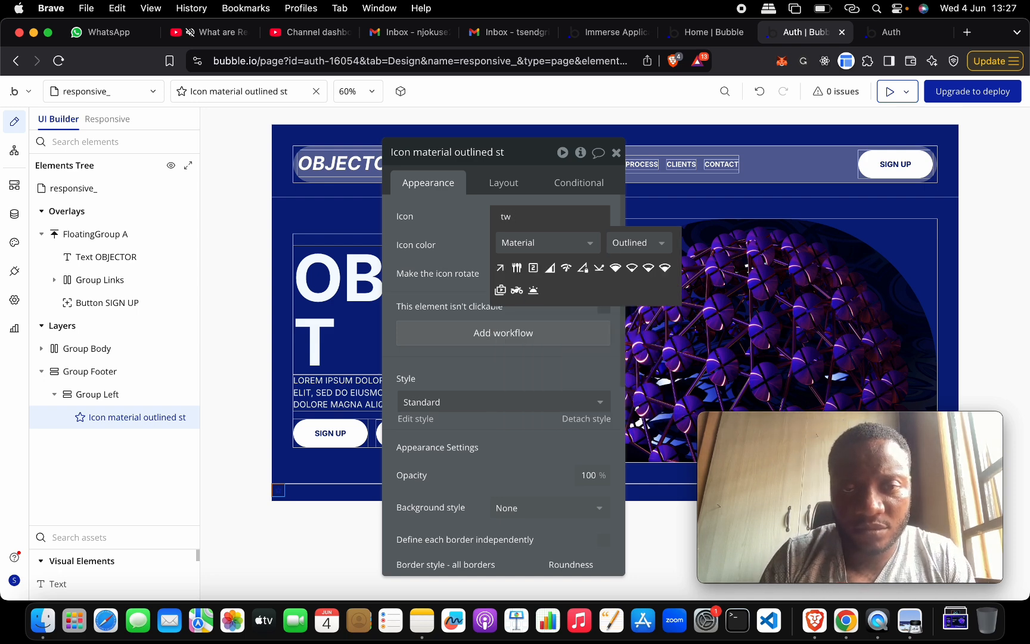
{"action": "type", "text": "x"}
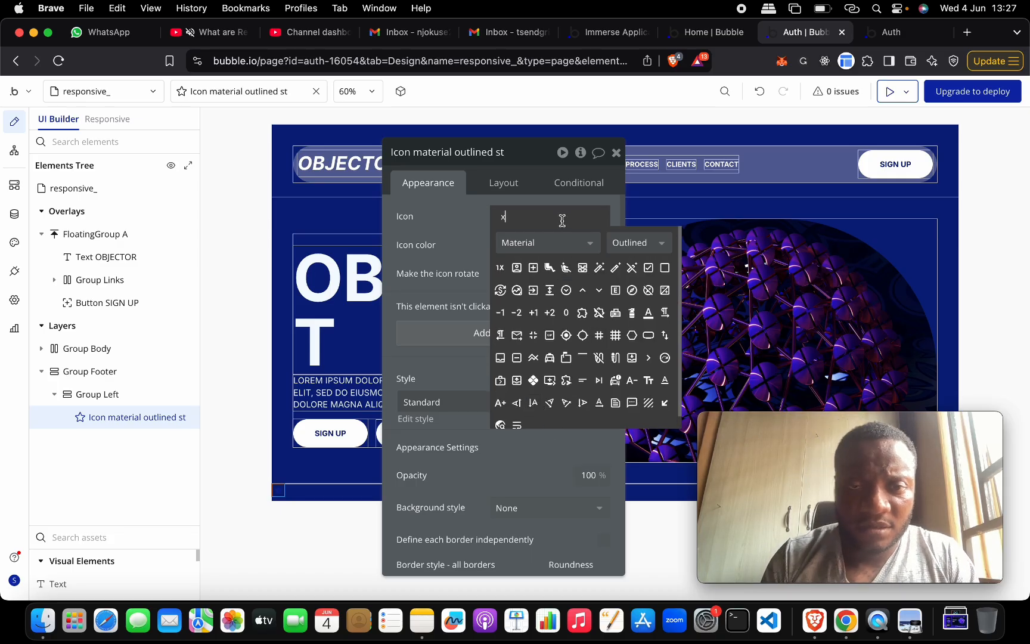
{"action": "key", "text": "BackSpace"}
Step: Search the icon library for "faceb" and compare the Material, Phosphor, Ionic and Feather matches with the reference design
{"action": "type", "text": "faq"}
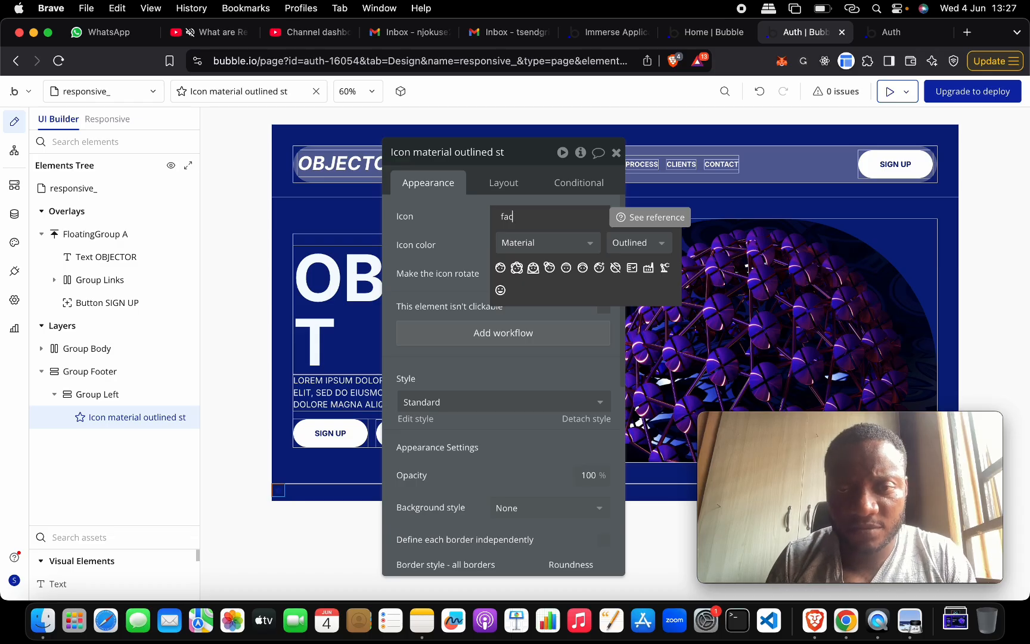
{"action": "type", "text": "b"}
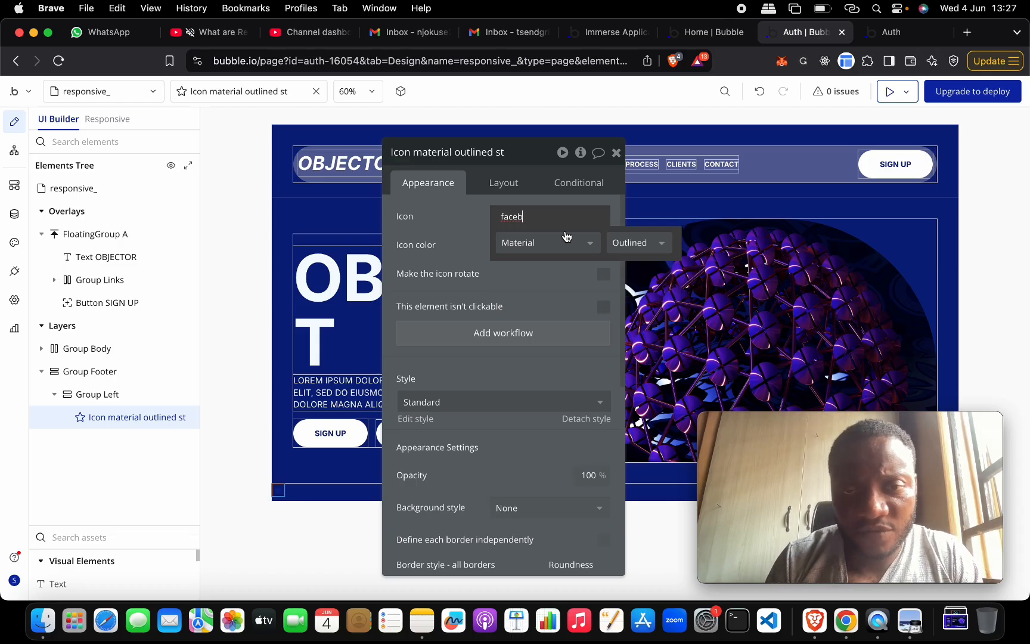
{"action": "left_click", "coordinate": [587, 247]}
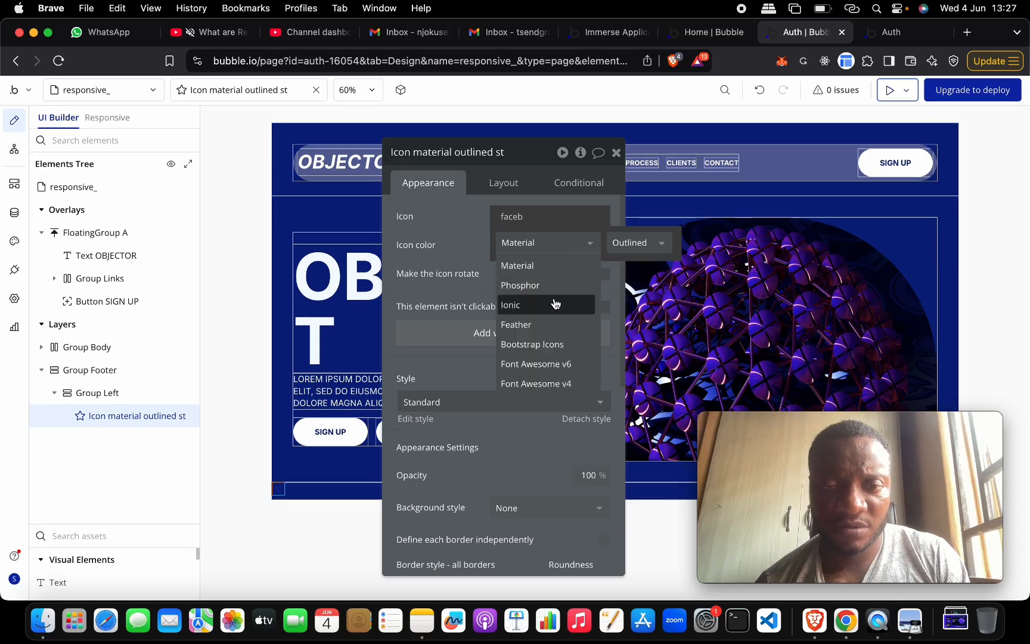
{"action": "left_click", "coordinate": [525, 266]}
{"action": "left_click", "coordinate": [550, 250]}
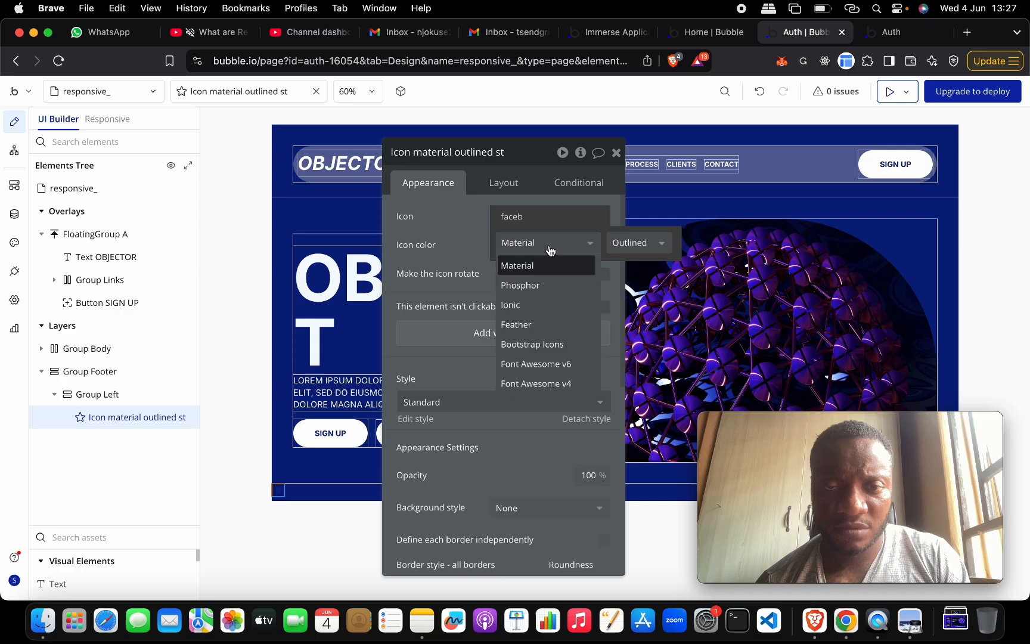
{"action": "left_click", "coordinate": [551, 285]}
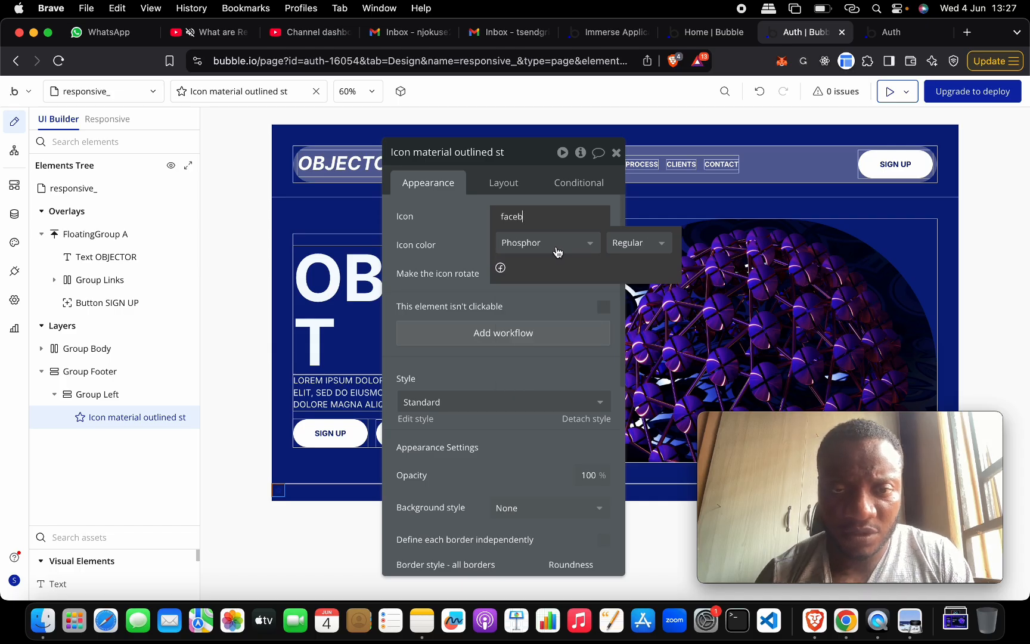
{"action": "left_click", "coordinate": [558, 251]}
{"action": "left_click", "coordinate": [551, 304]}
{"action": "left_click", "coordinate": [558, 253]}
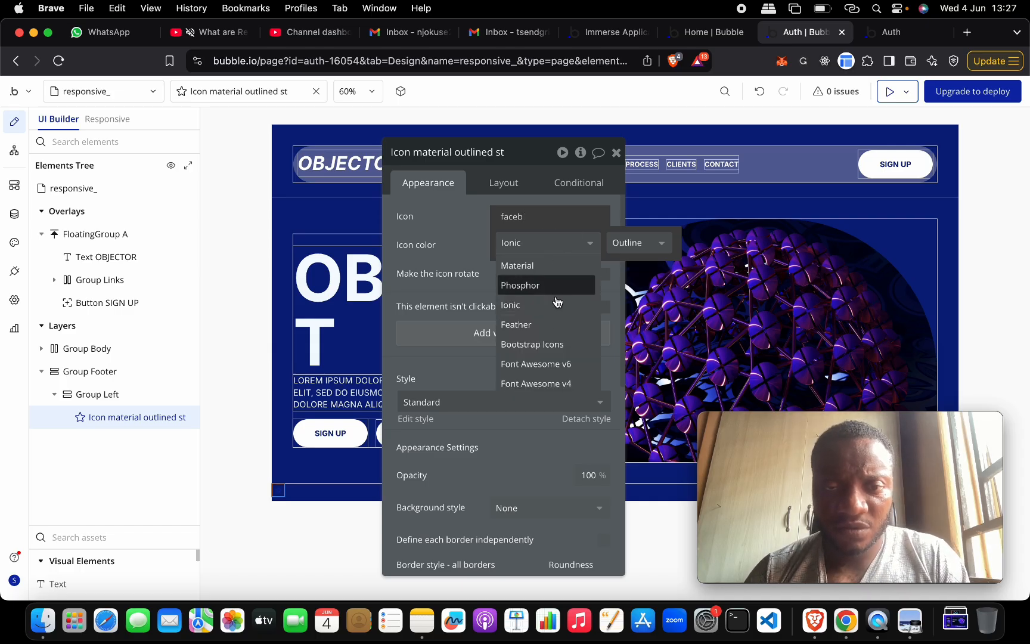
{"action": "left_click", "coordinate": [554, 324]}
{"action": "key", "text": "ctrl+Up"}
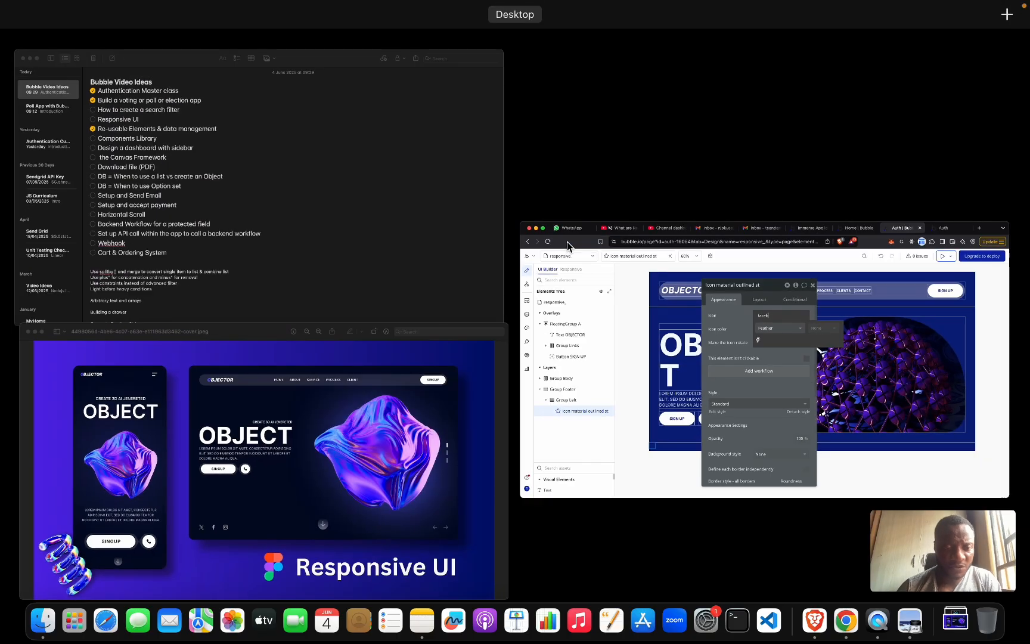
{"action": "left_click", "coordinate": [639, 298]}
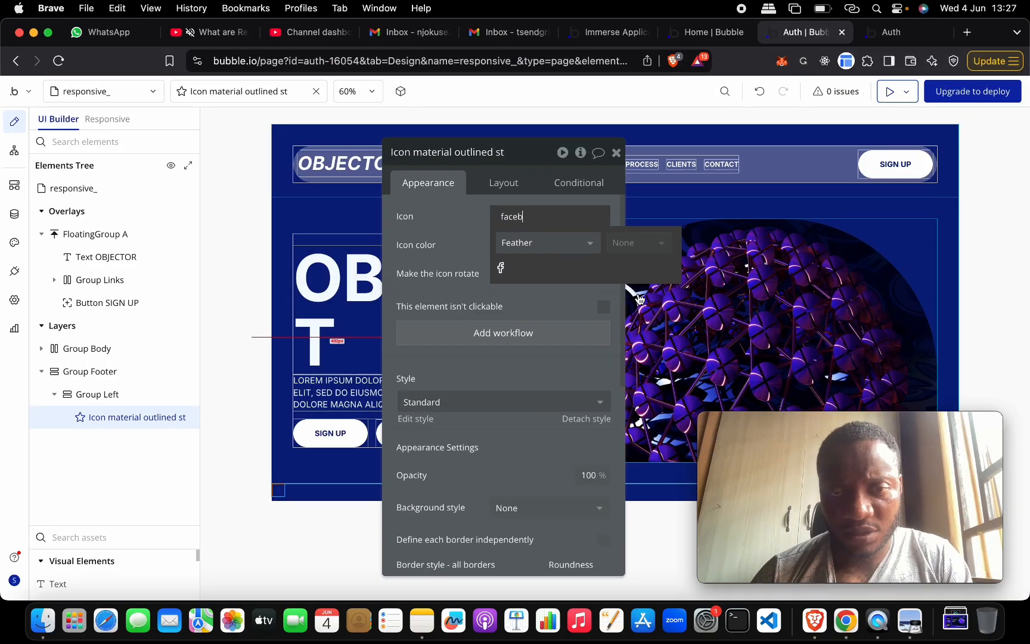
Step: Set the icon in the footer's Group Left to Fa-facebook from the Font Awesome v4 set, checking it against the reference design
{"action": "left_click", "coordinate": [575, 248]}
{"action": "left_click", "coordinate": [560, 345]}
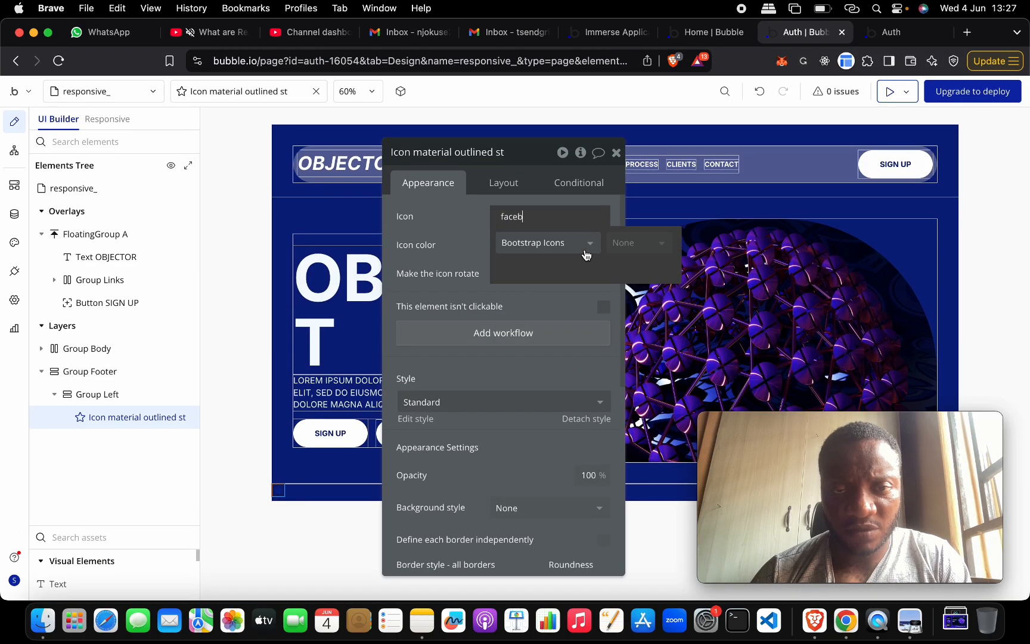
{"action": "left_click", "coordinate": [586, 243]}
{"action": "left_click", "coordinate": [563, 364]}
{"action": "left_click", "coordinate": [584, 251]}
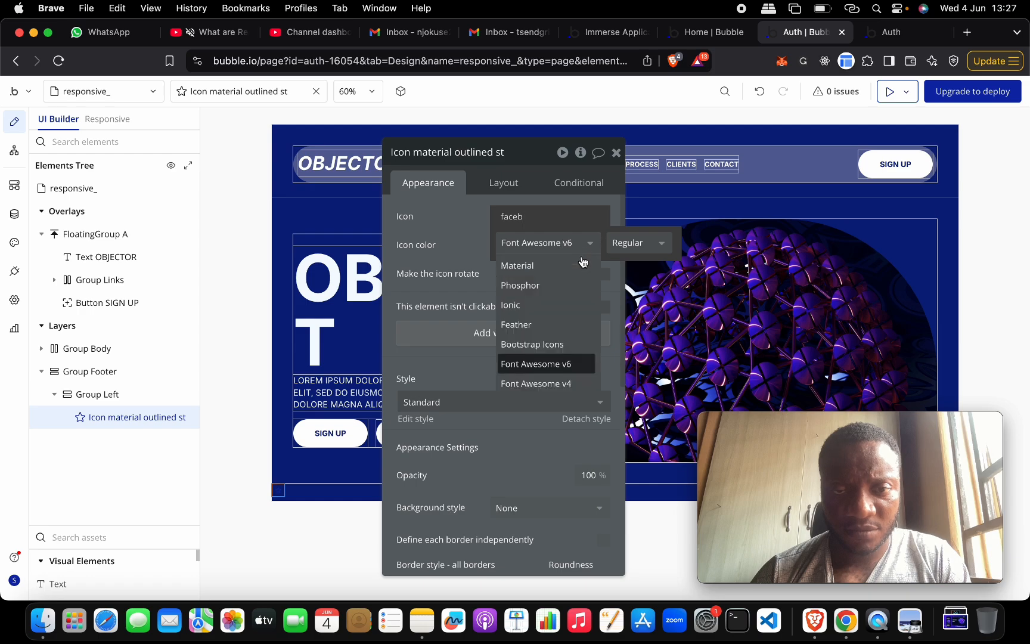
{"action": "left_click", "coordinate": [572, 380]}
{"action": "key", "text": "ctrl+Up"}
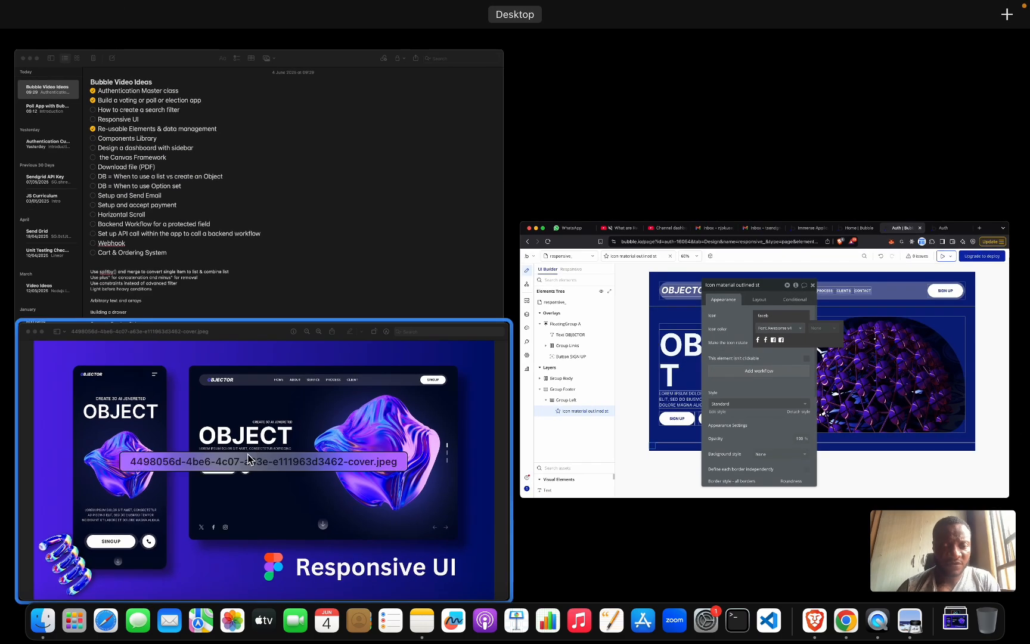
{"action": "left_click", "coordinate": [246, 453]}
{"action": "key", "text": "ctrl+Up"}
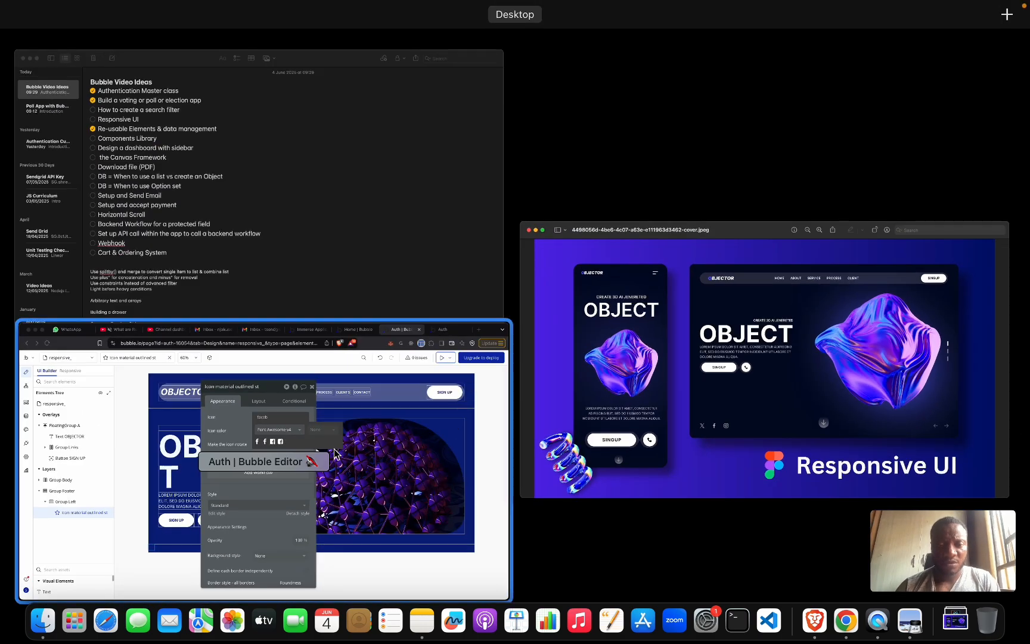
{"action": "left_click", "coordinate": [277, 468]}
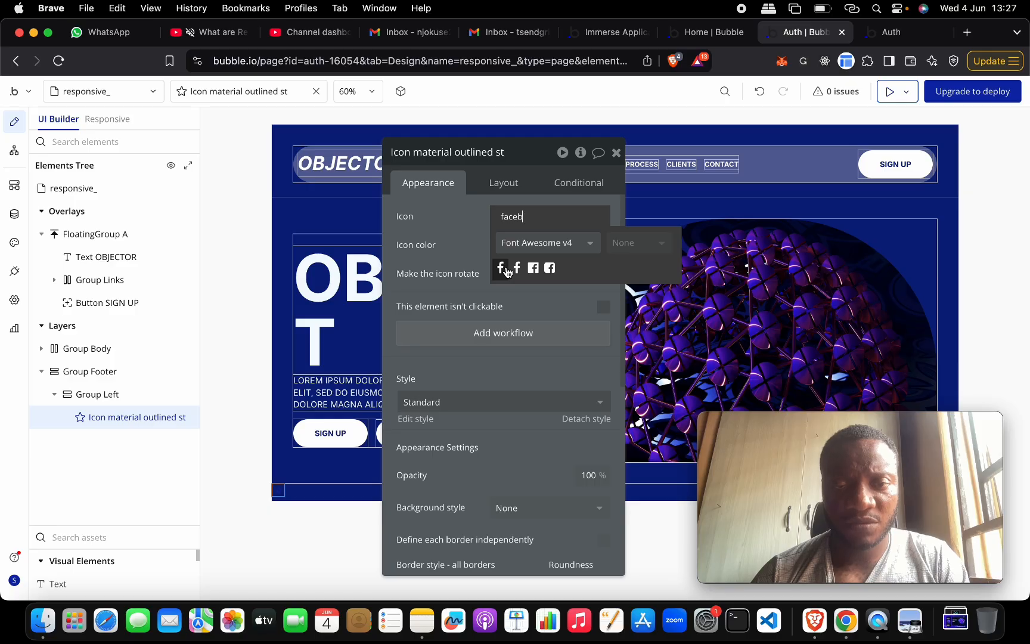
{"action": "left_click", "coordinate": [502, 268]}
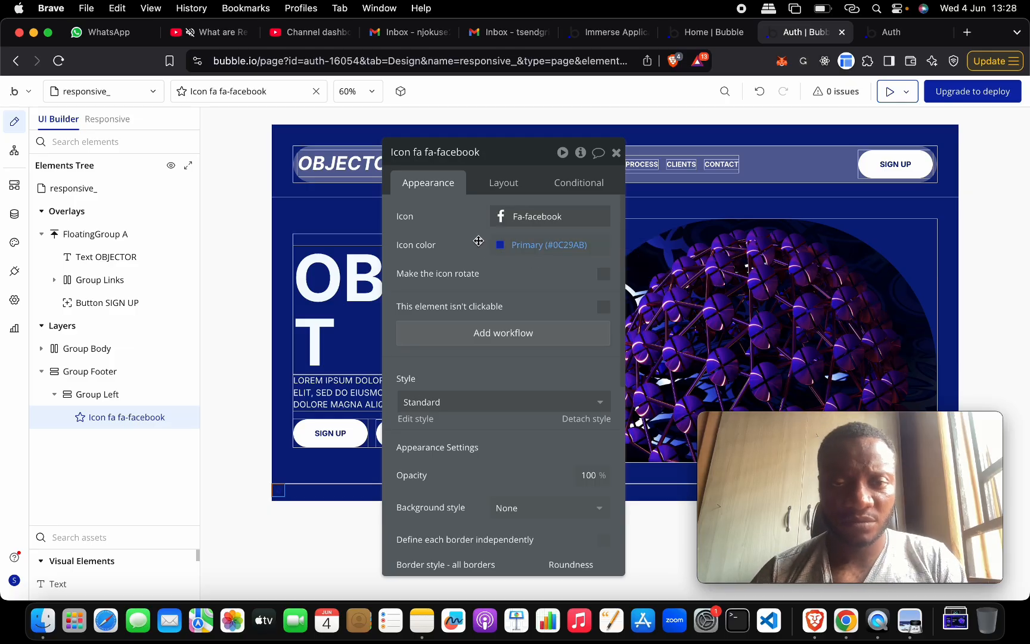
Step: Duplicate the Facebook icon twice inside Group Left
{"action": "left_click", "coordinate": [102, 417]}
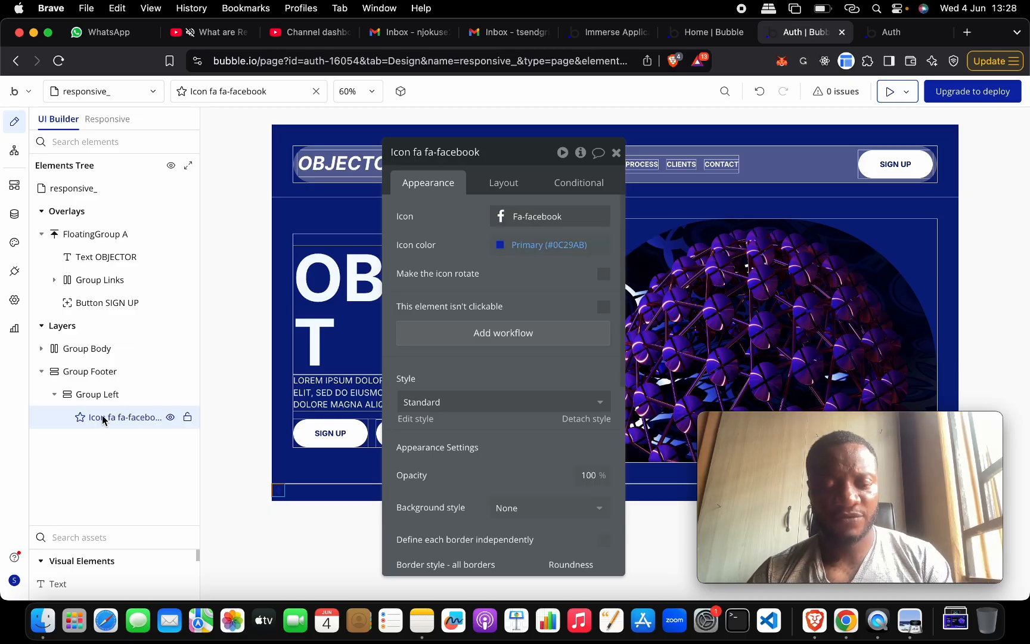
{"action": "key", "text": "super+d"}
{"action": "key", "text": "super+d"}
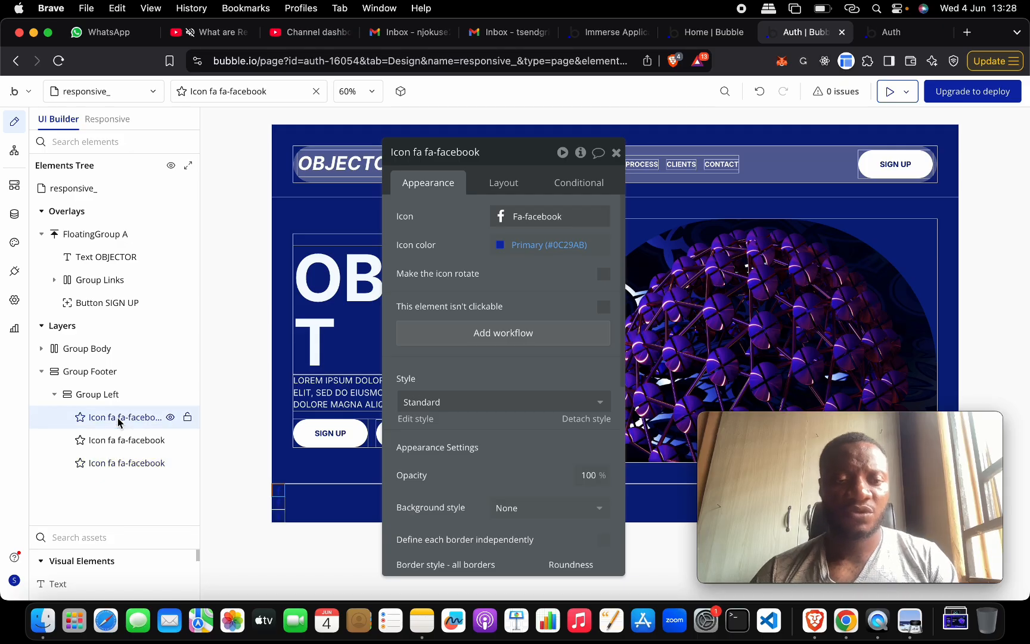
{"action": "left_click", "coordinate": [545, 216]}
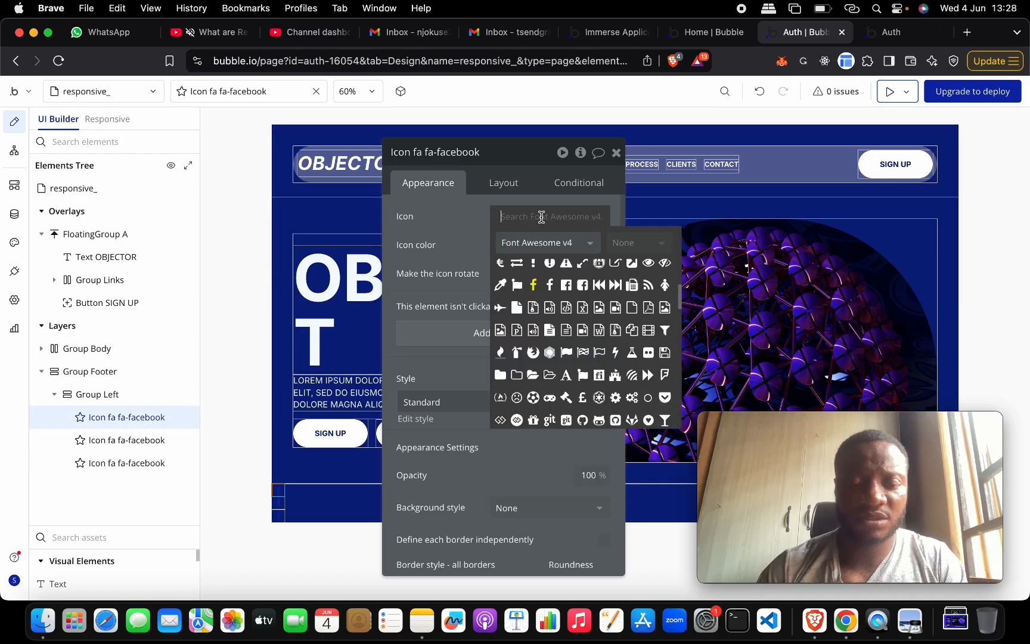
{"action": "type", "text": "twitt"}
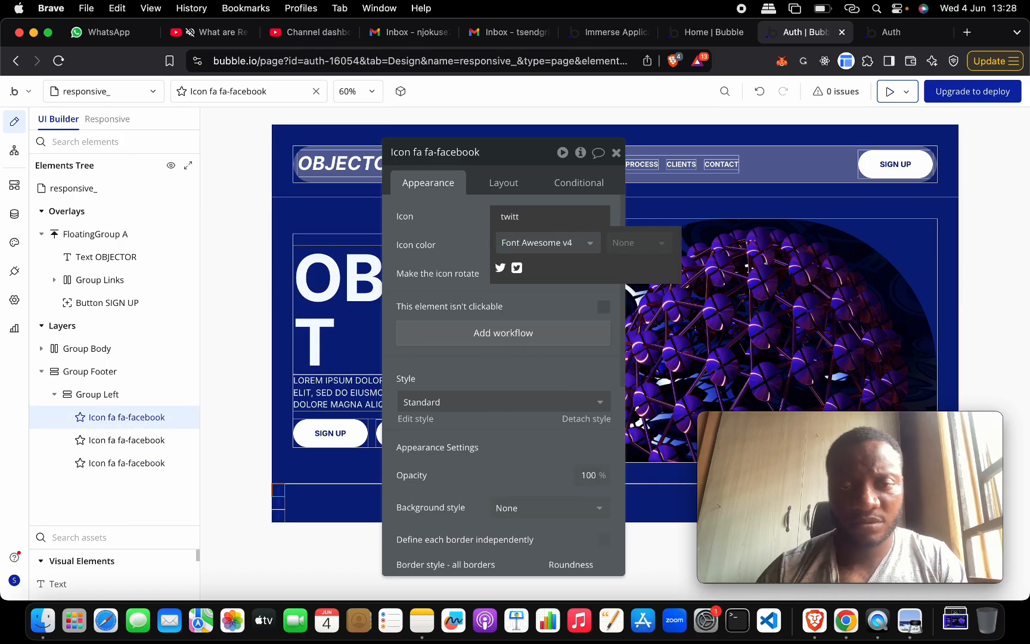
{"action": "key", "text": "ctrl+Up"}
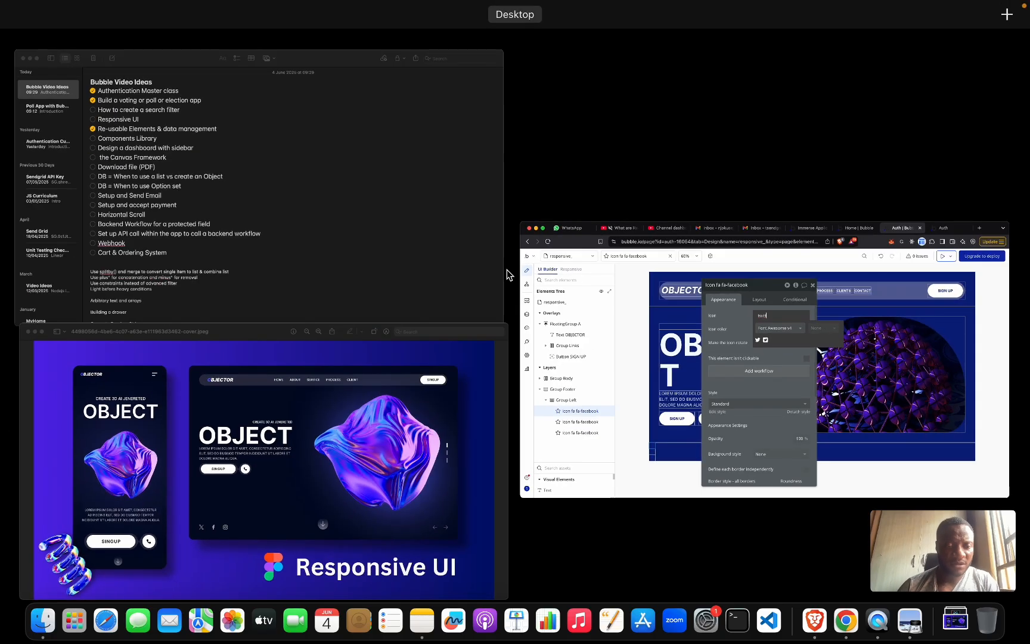
{"action": "key", "text": "ctrl+Up"}
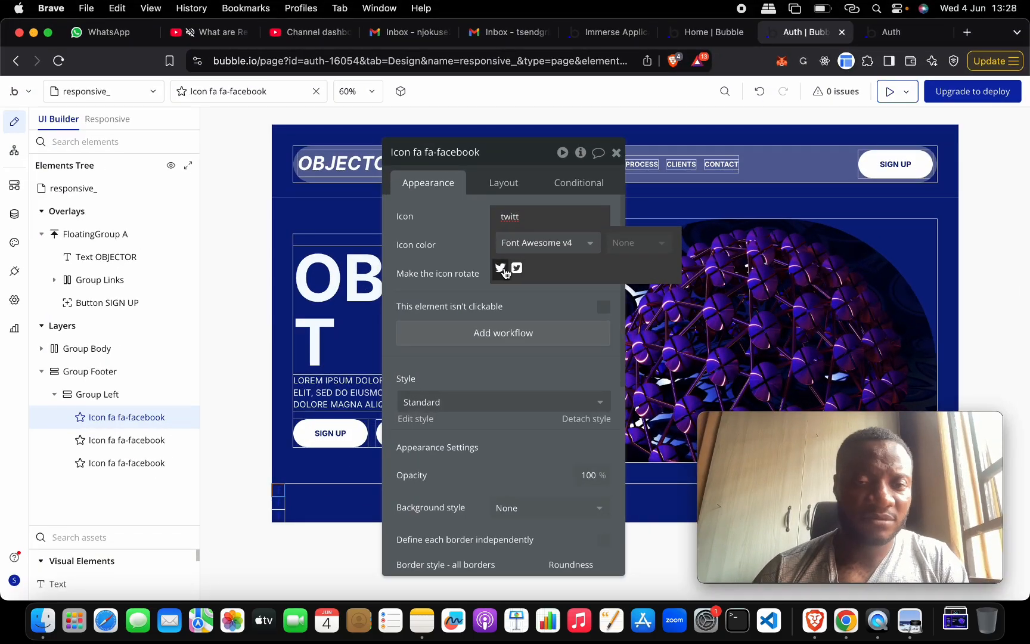
{"action": "left_click", "coordinate": [541, 214]}
{"action": "left_click", "coordinate": [462, 225]}
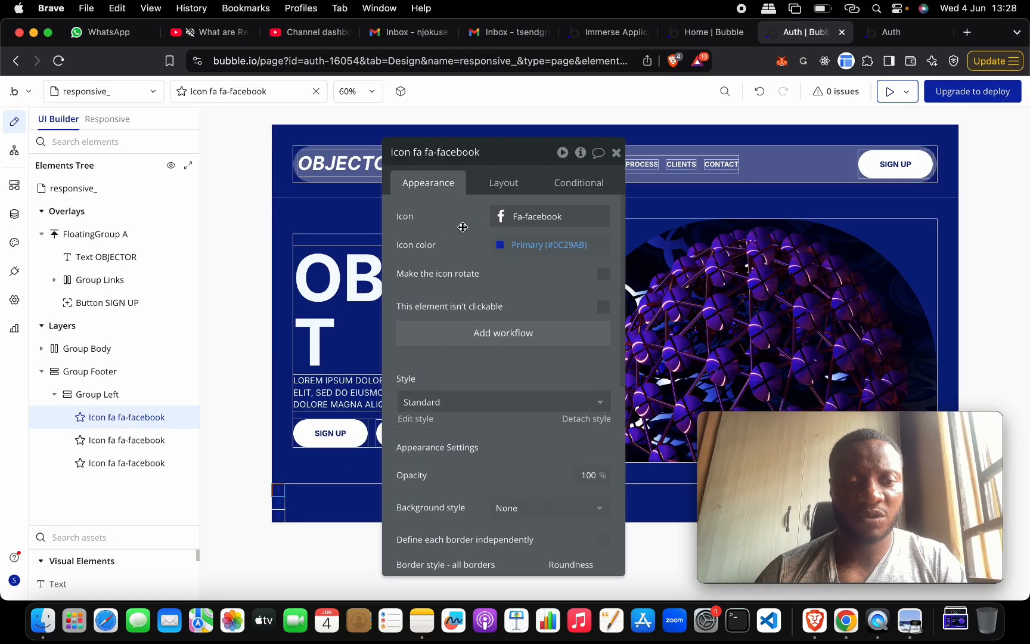
Step: Change the first icon in Group Left to Twitter-x from the Bootstrap Icons set, searching for "x"
{"action": "left_click", "coordinate": [534, 217]}
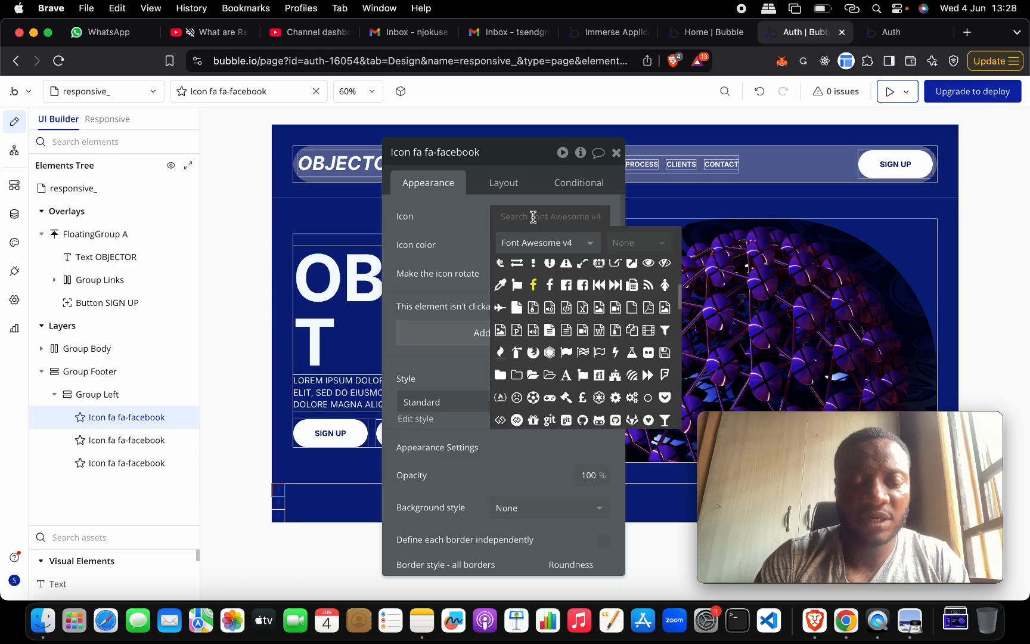
{"action": "type", "text": "x"}
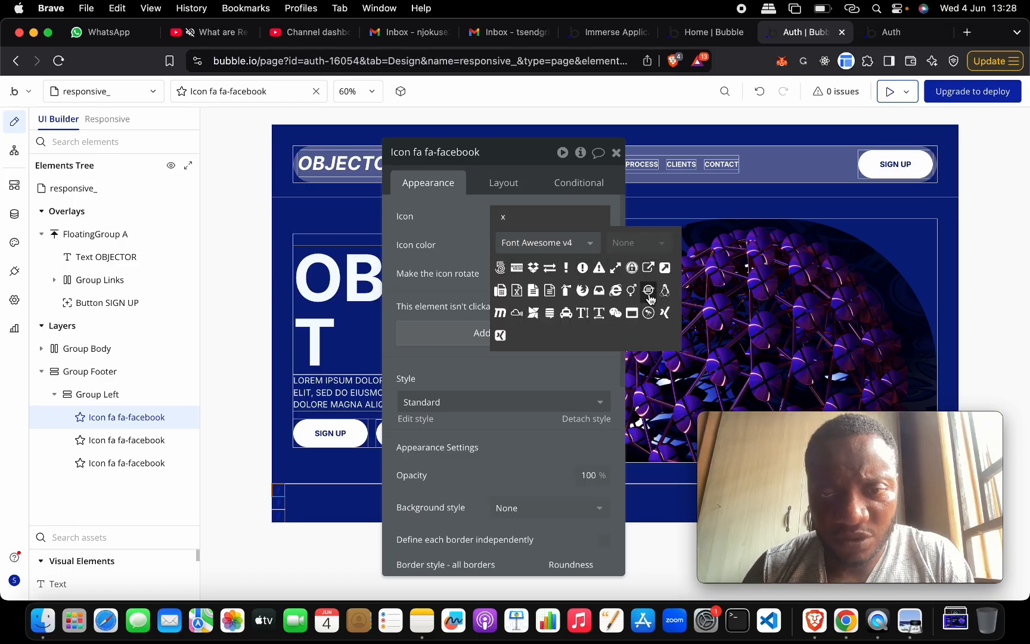
{"action": "left_click", "coordinate": [563, 242]}
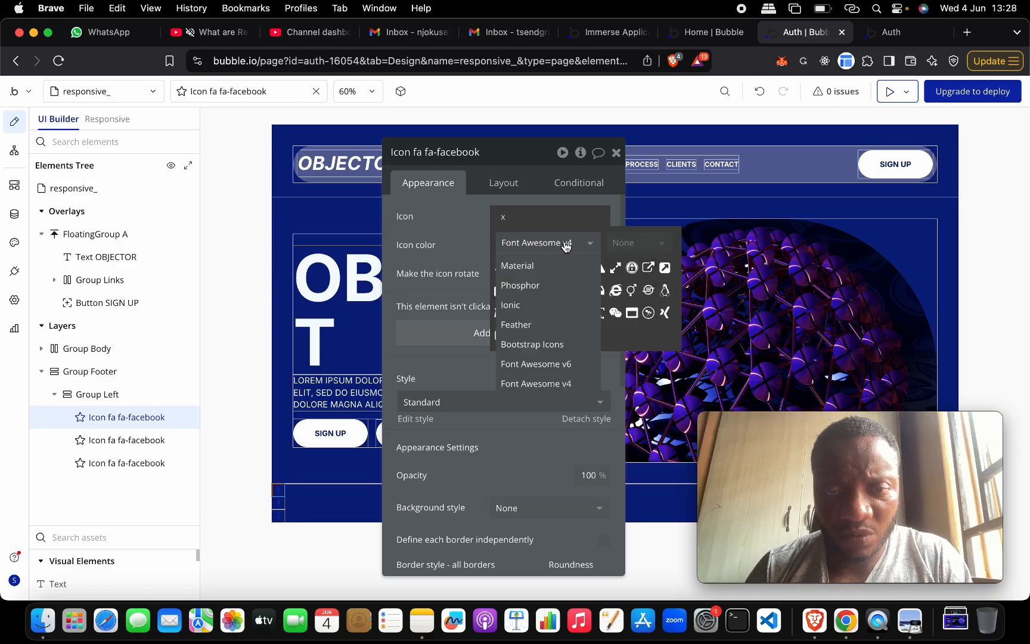
{"action": "left_click", "coordinate": [558, 384]}
{"action": "left_click", "coordinate": [583, 243]}
{"action": "left_click", "coordinate": [584, 365]}
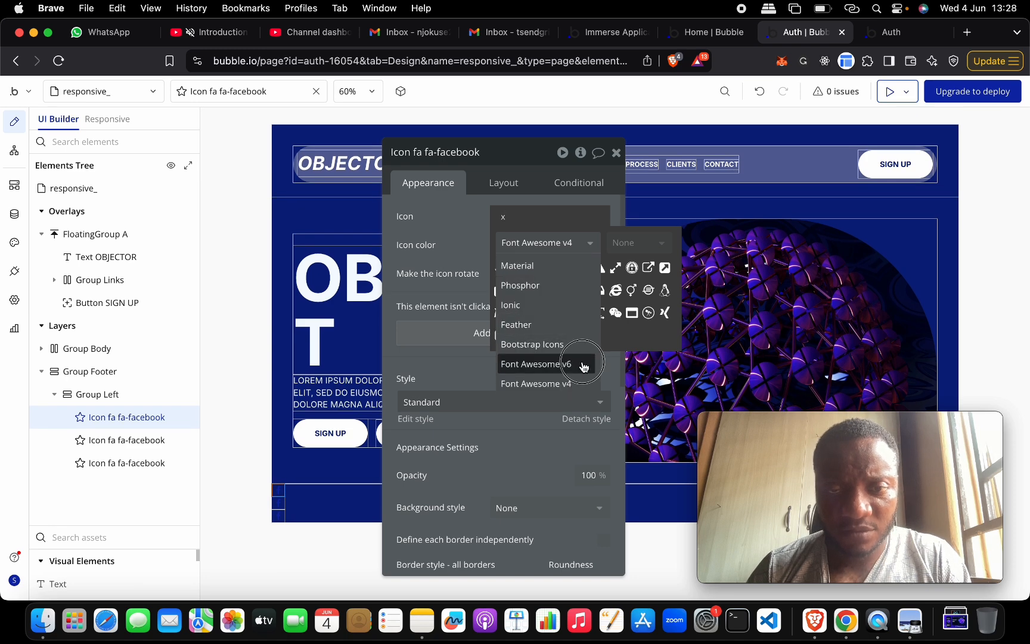
{"action": "left_click", "coordinate": [582, 243]}
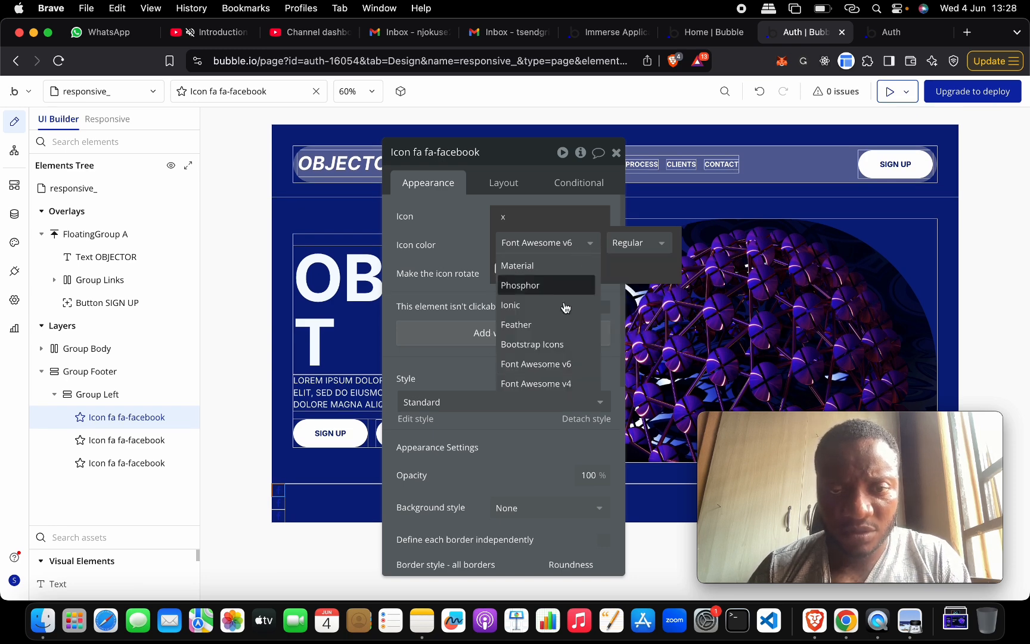
{"action": "left_click", "coordinate": [561, 345]}
{"action": "scroll", "coordinate": [590, 375], "scroll_direction": "down", "scroll_amount": 1}
{"action": "scroll", "coordinate": [590, 375], "scroll_direction": "down", "scroll_amount": 10}
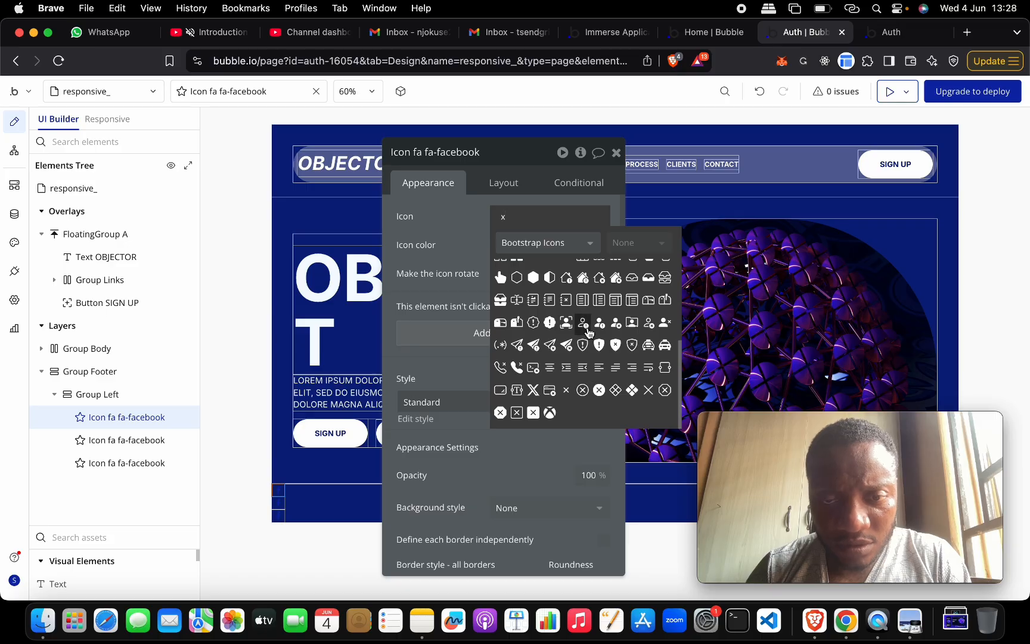
{"action": "left_click", "coordinate": [533, 390]}
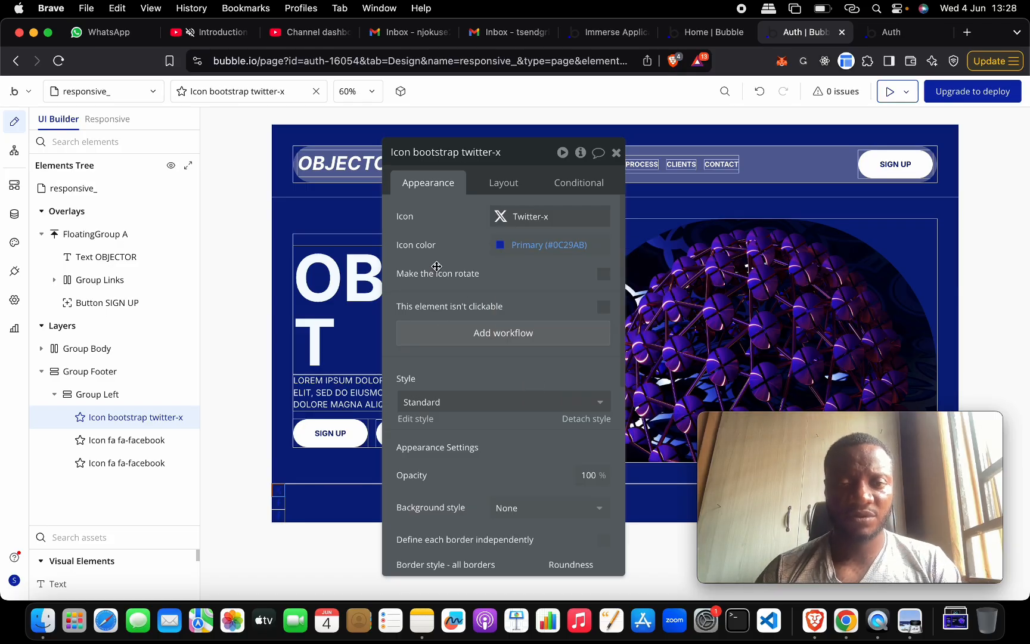
Step: Change the last icon in Group Left to Fa-instagram from the Font Awesome v4 set, searching for "insta"
{"action": "left_click", "coordinate": [130, 463]}
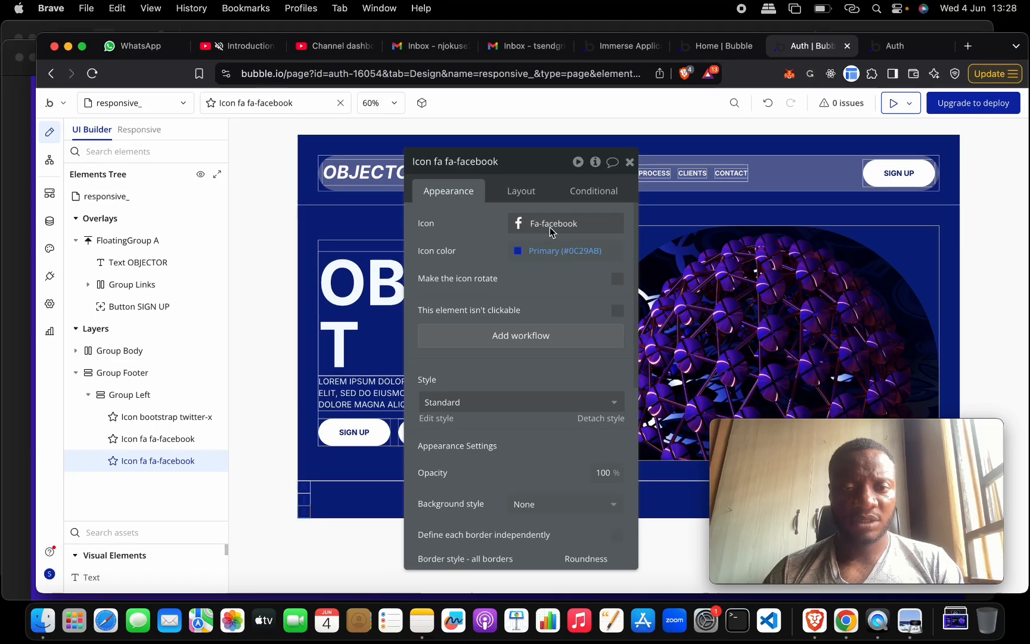
{"action": "key", "text": "ctrl+Up"}
{"action": "left_click", "coordinate": [551, 232]}
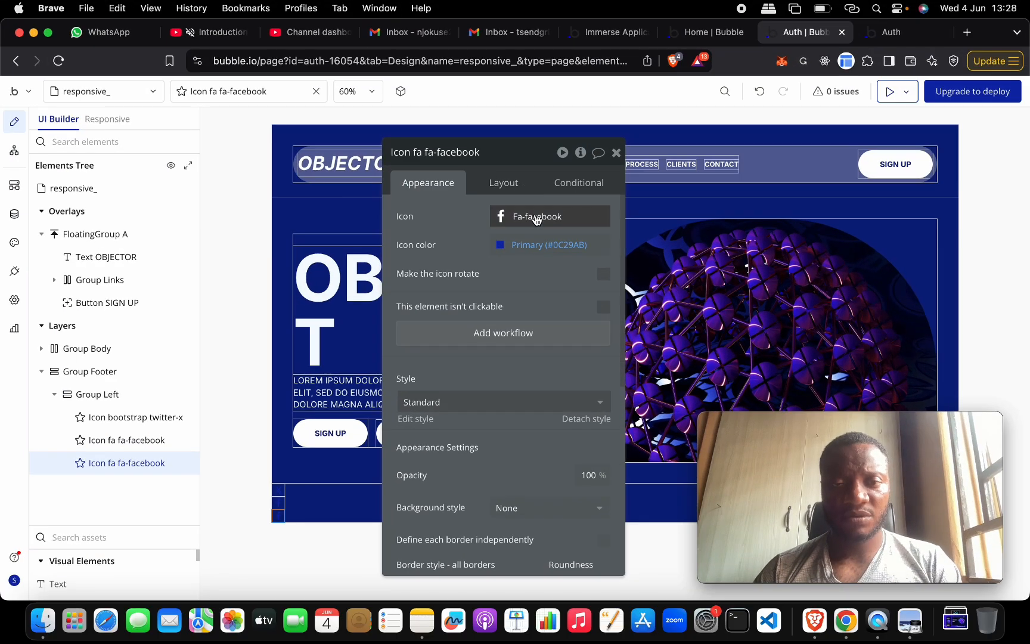
{"action": "left_click", "coordinate": [537, 218]}
{"action": "type", "text": "insta"}
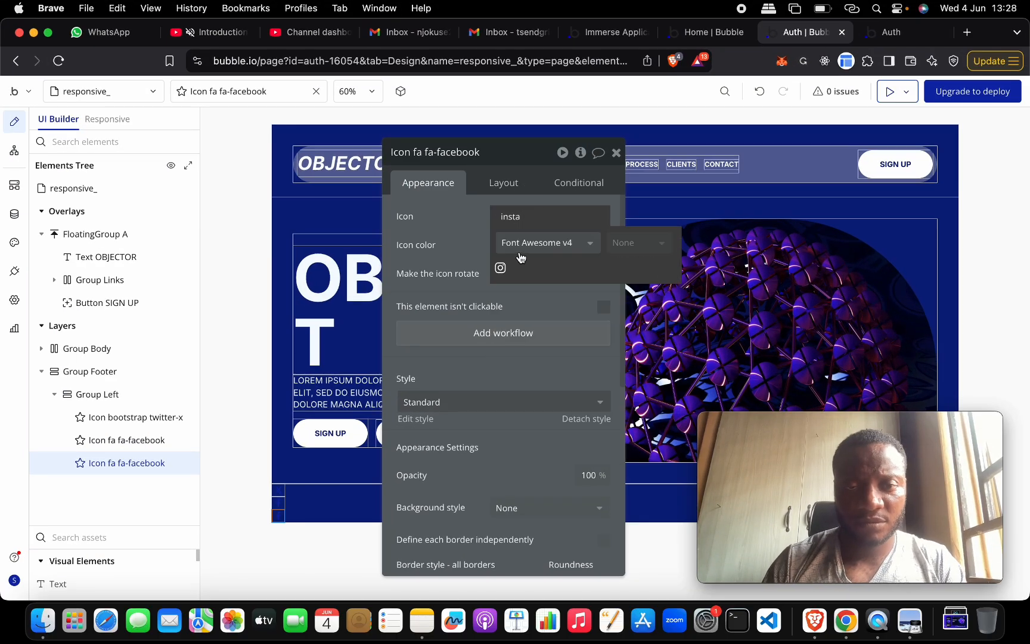
{"action": "left_click", "coordinate": [501, 268]}
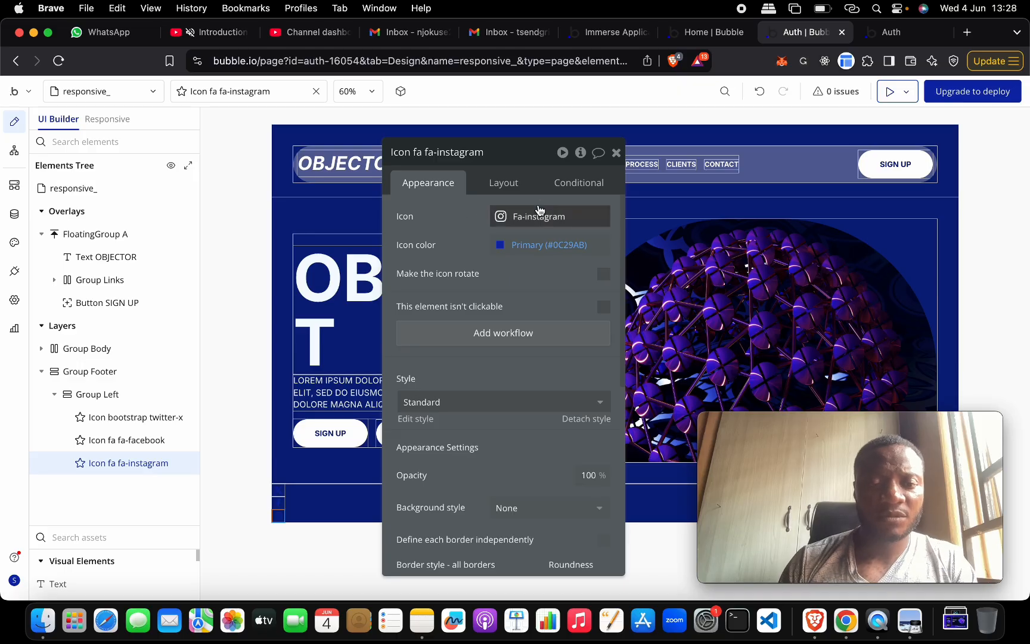
Step: Set the container layout of Group Left in the footer to Row and check the icon row in the reference design
{"action": "left_click", "coordinate": [616, 152]}
{"action": "double_click", "coordinate": [113, 394]}
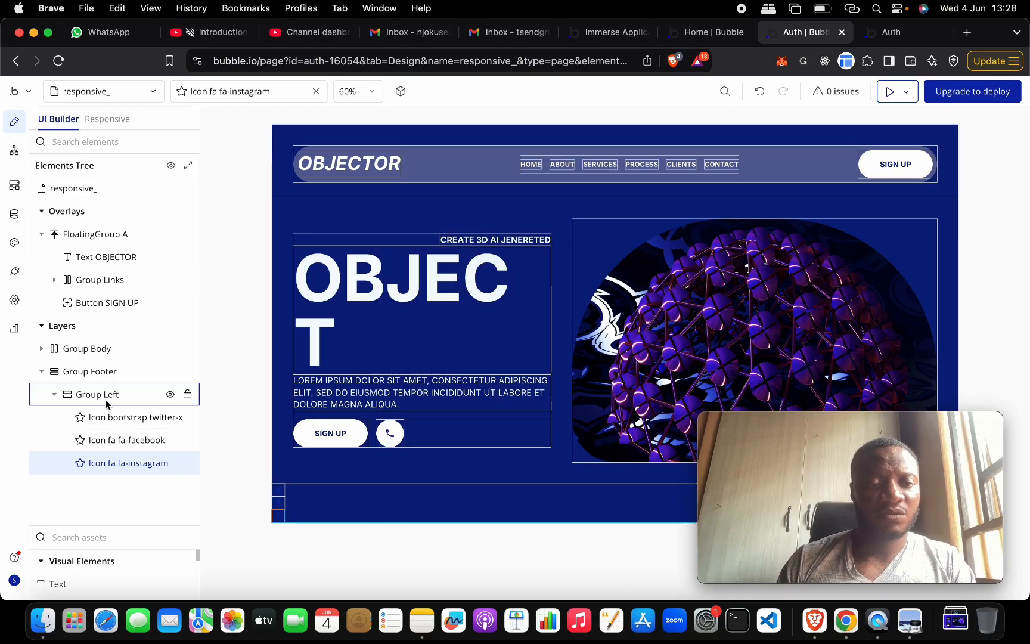
{"action": "left_click", "coordinate": [509, 184]}
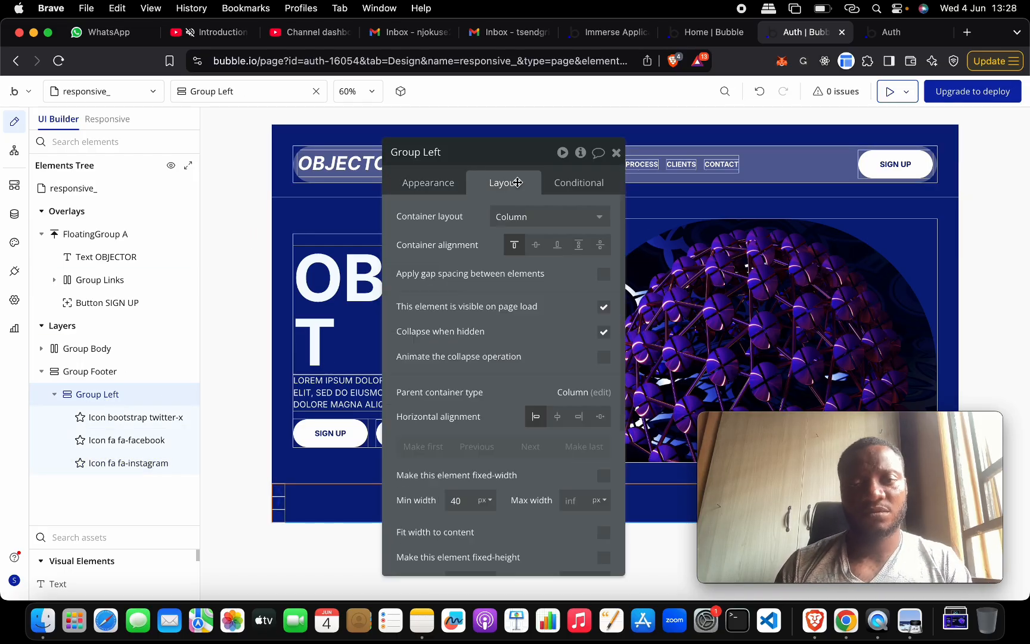
{"action": "left_click", "coordinate": [540, 217]}
{"action": "left_click", "coordinate": [525, 285]}
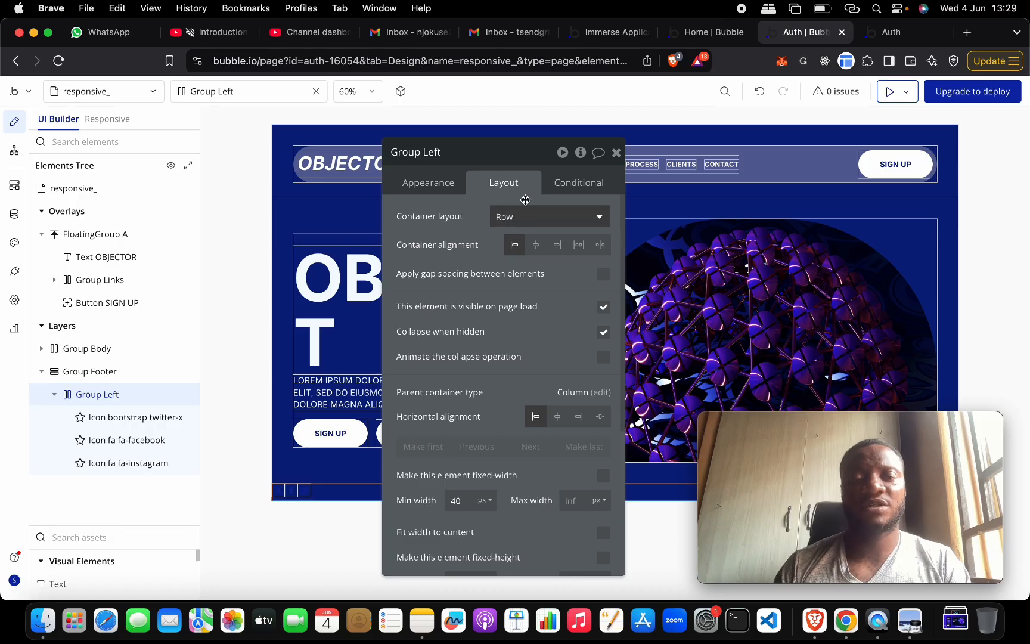
{"action": "key", "text": "ctrl+Up"}
{"action": "left_click", "coordinate": [246, 496]}
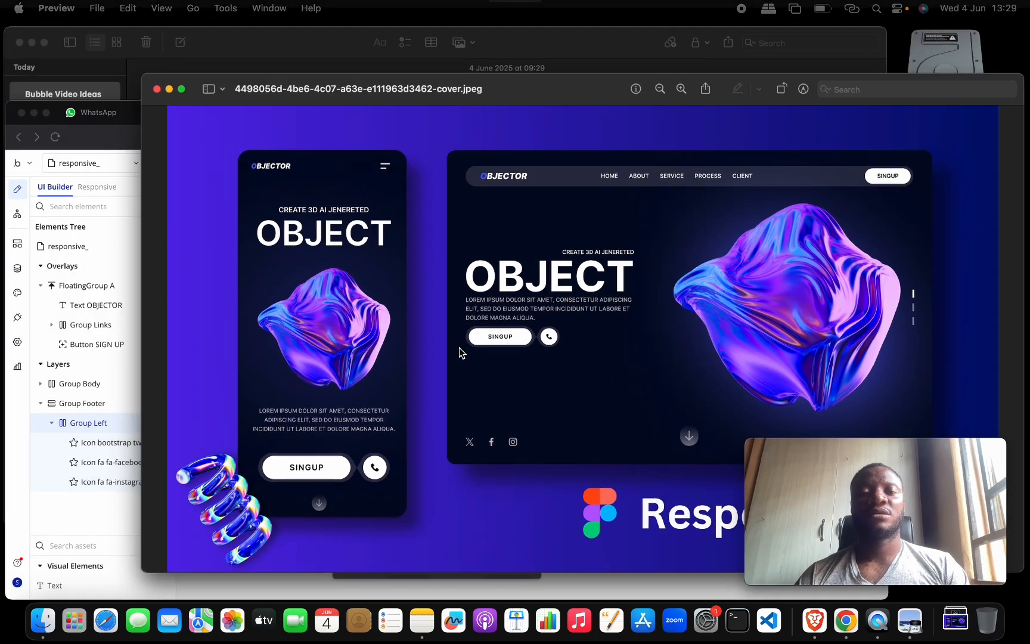
{"action": "key", "text": "ctrl+Up"}
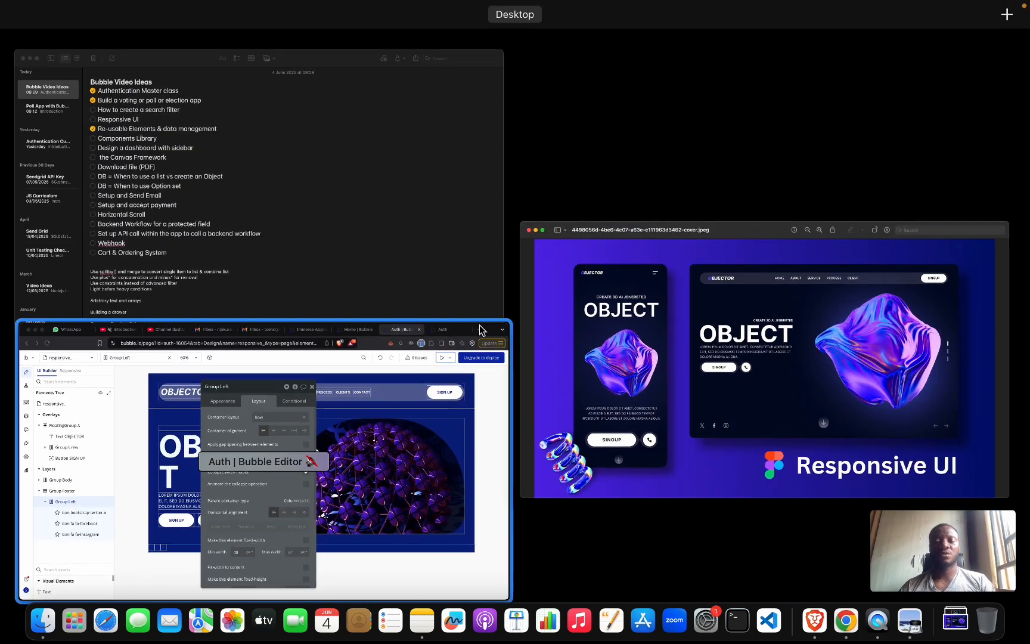
{"action": "left_click", "coordinate": [407, 440]}
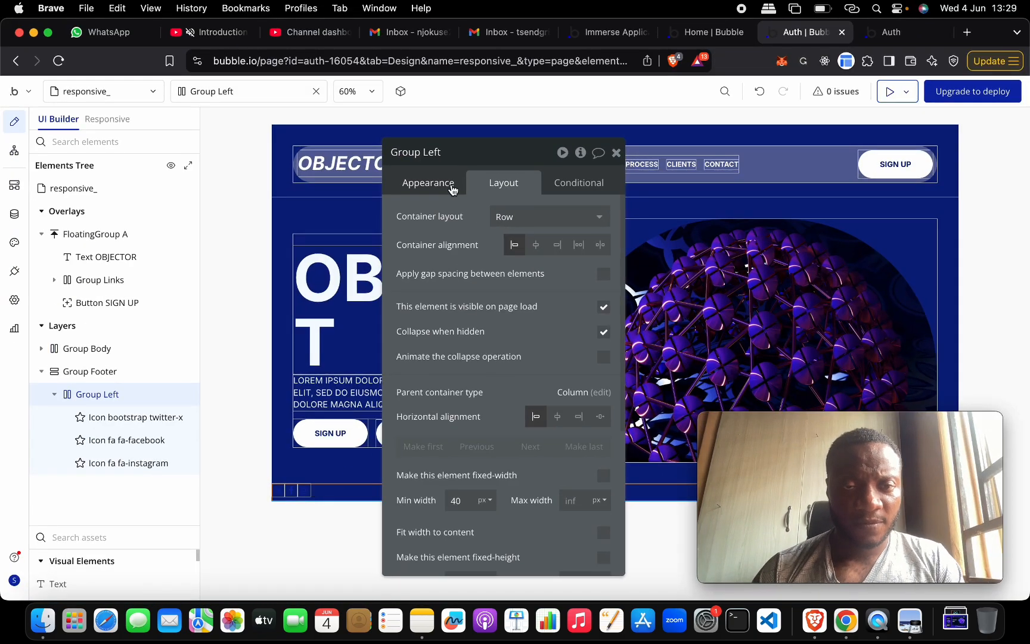
Step: Set the top, bottom, left and right margins of Group Footer to 50 px
{"action": "scroll", "coordinate": [481, 360], "scroll_direction": "down", "scroll_amount": 5}
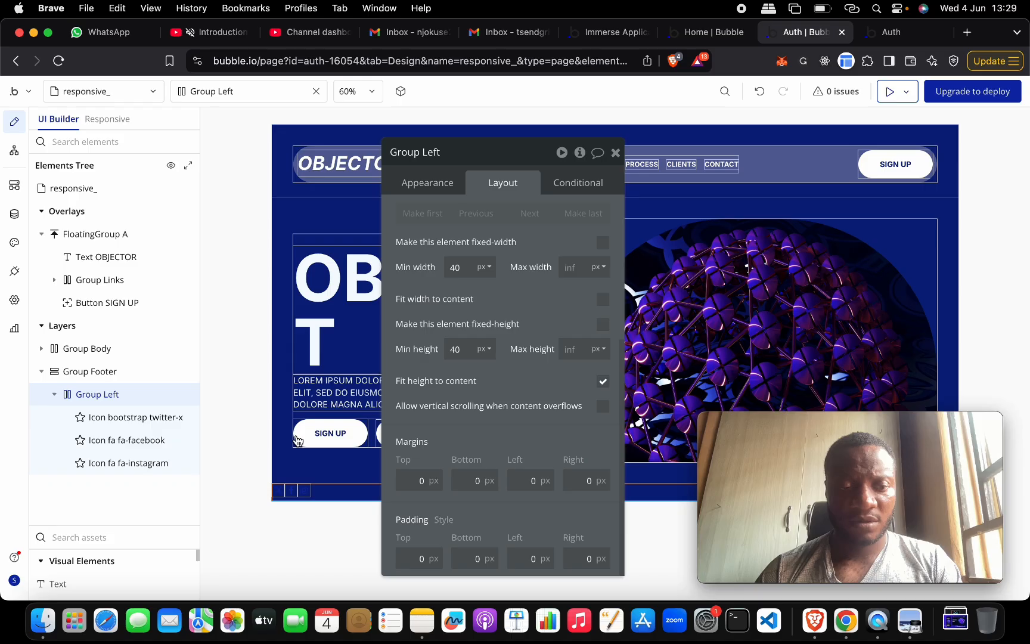
{"action": "left_click", "coordinate": [107, 371]}
{"action": "scroll", "coordinate": [447, 441], "scroll_direction": "down", "scroll_amount": 1}
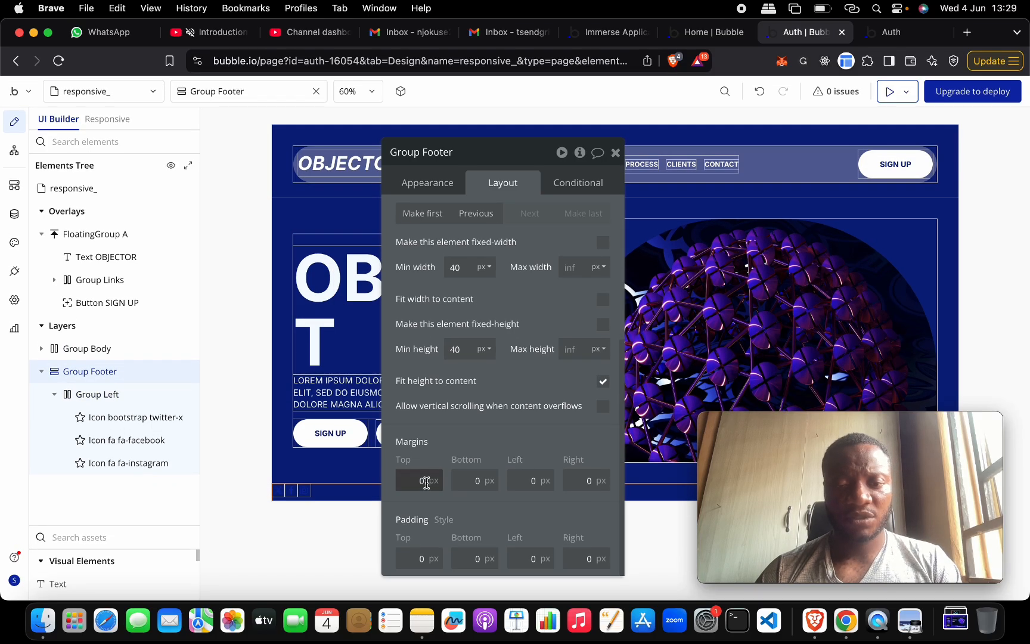
{"action": "type", "text": "5"}
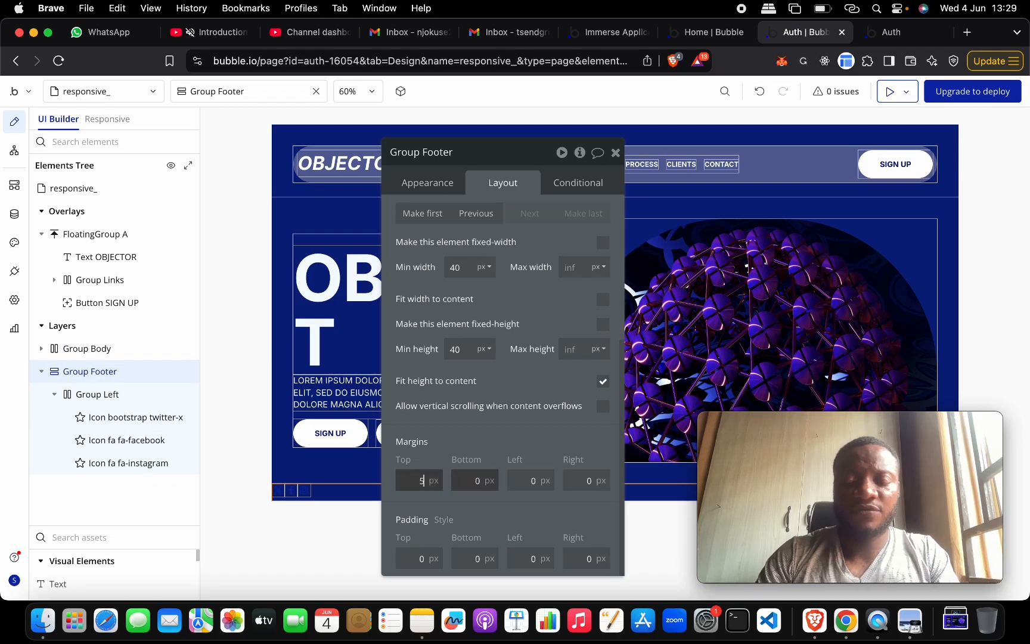
{"action": "type", "text": "0"}
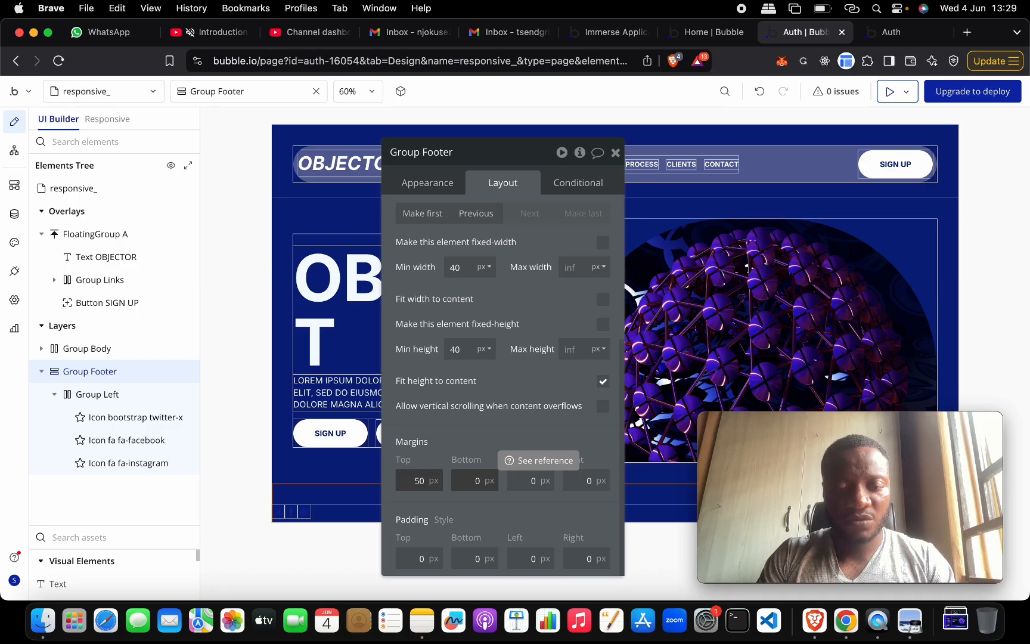
{"action": "key", "text": "Tab"}
{"action": "key", "text": "Tab"}
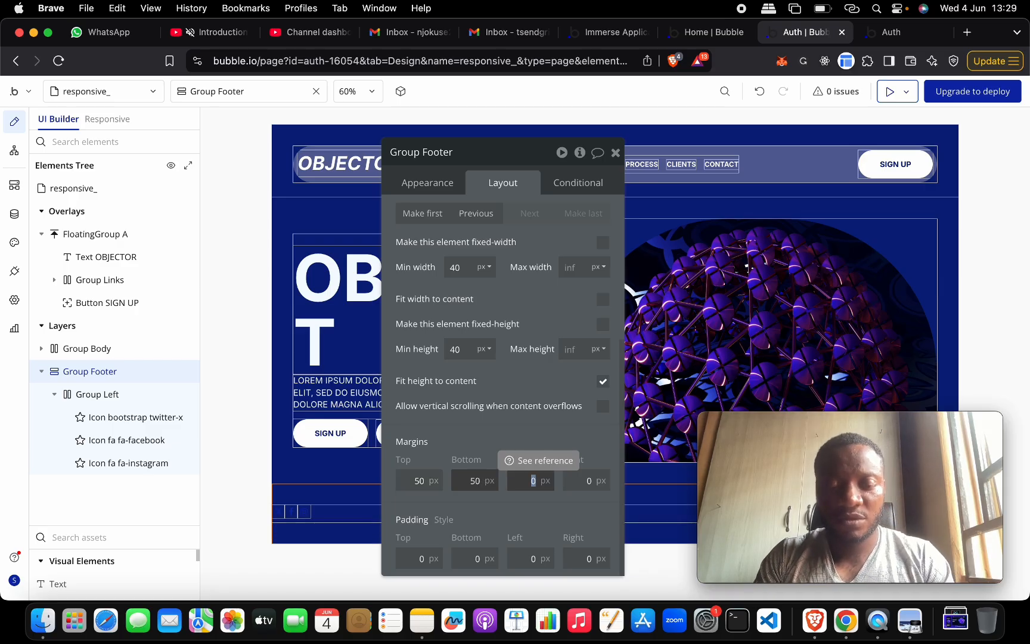
{"action": "type", "text": "50"}
{"action": "key", "text": "Tab"}
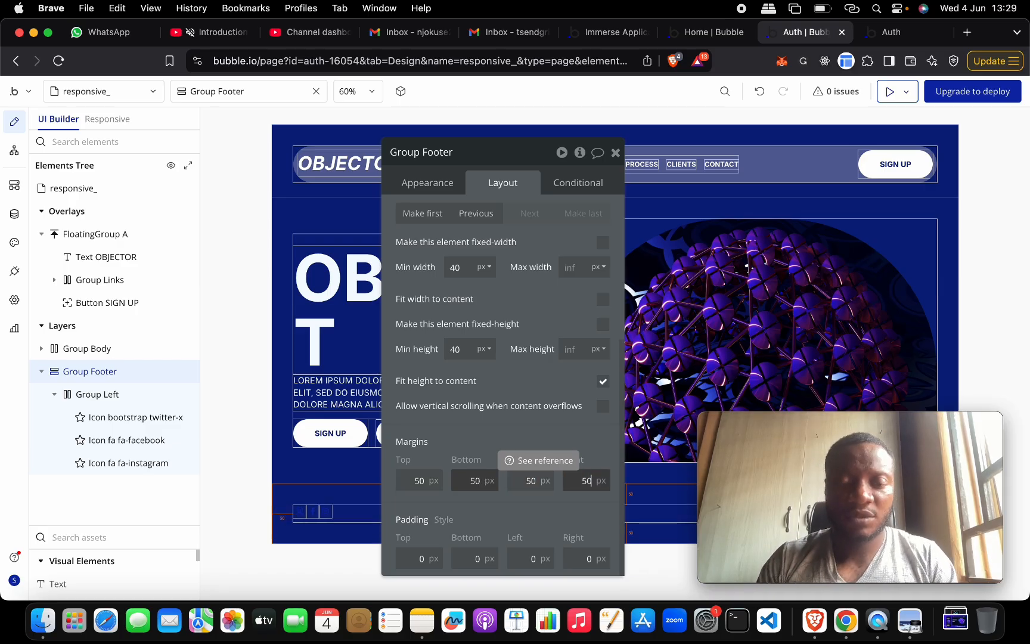
{"action": "left_click", "coordinate": [455, 433]}
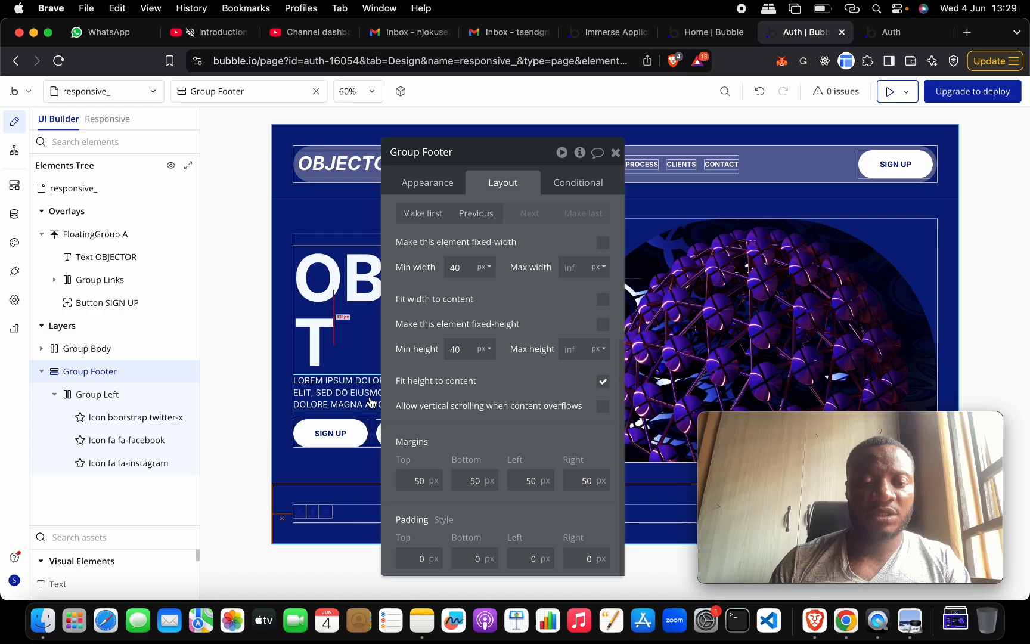
Step: Set the minimum height of both Group Left and Group Footer to 10 px
{"action": "left_click", "coordinate": [350, 516]}
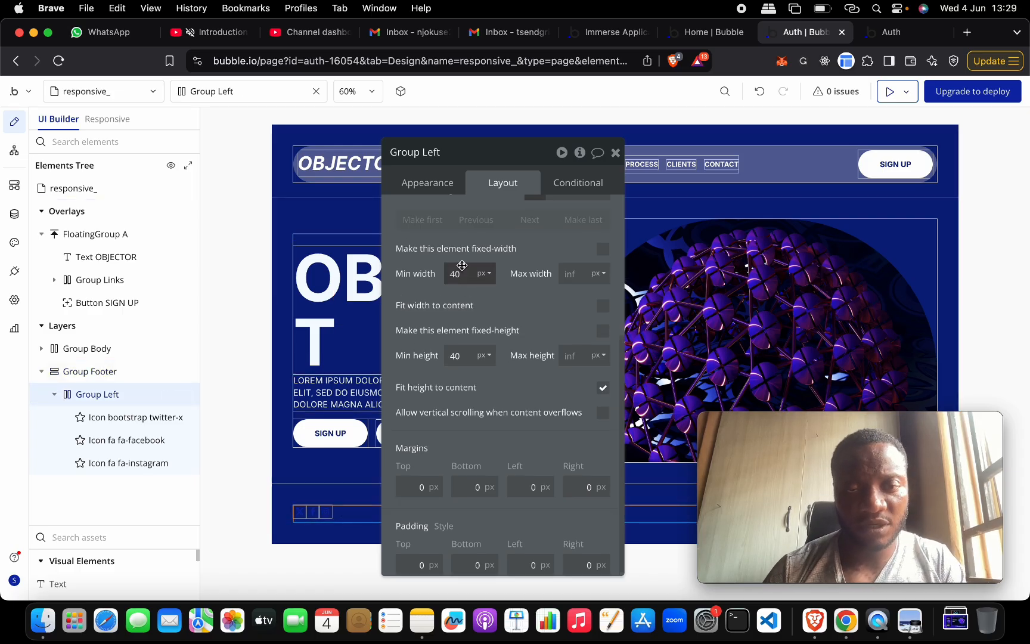
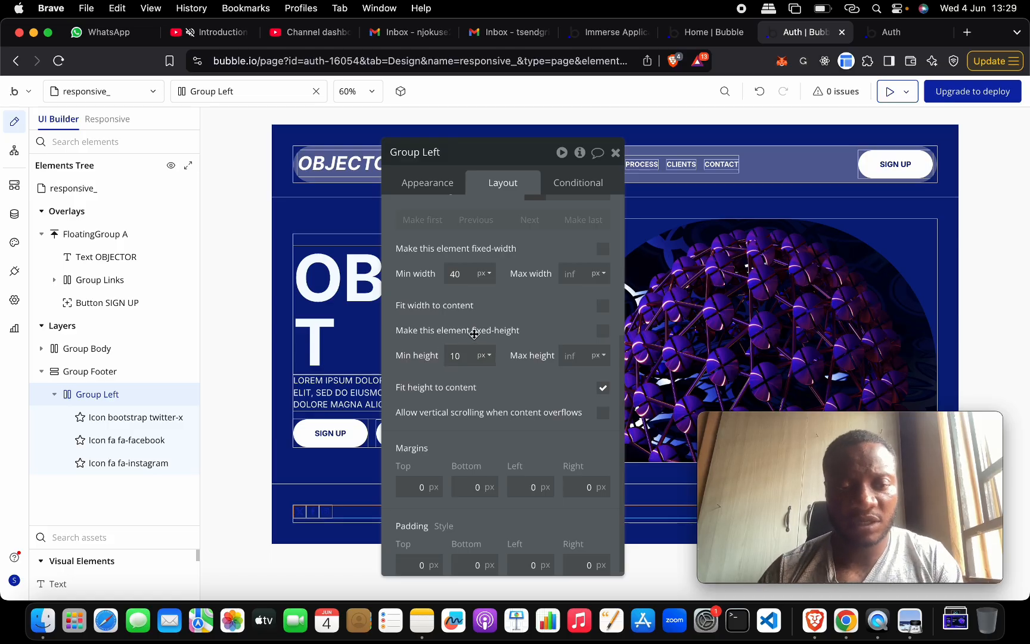
{"action": "left_click", "coordinate": [129, 371]}
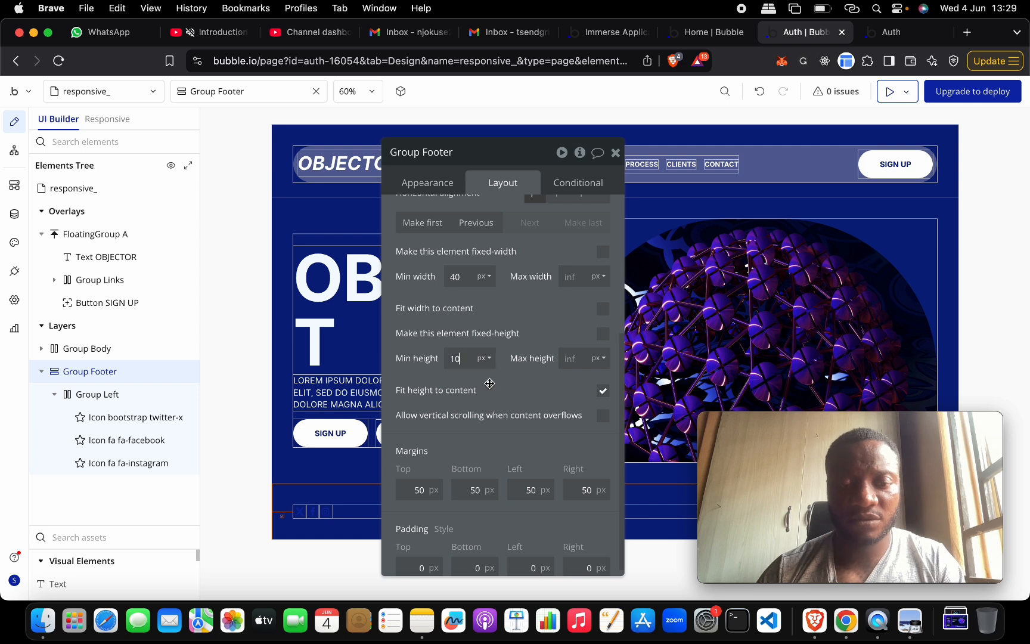
{"action": "scroll", "coordinate": [503, 323], "scroll_direction": "up", "scroll_amount": 3}
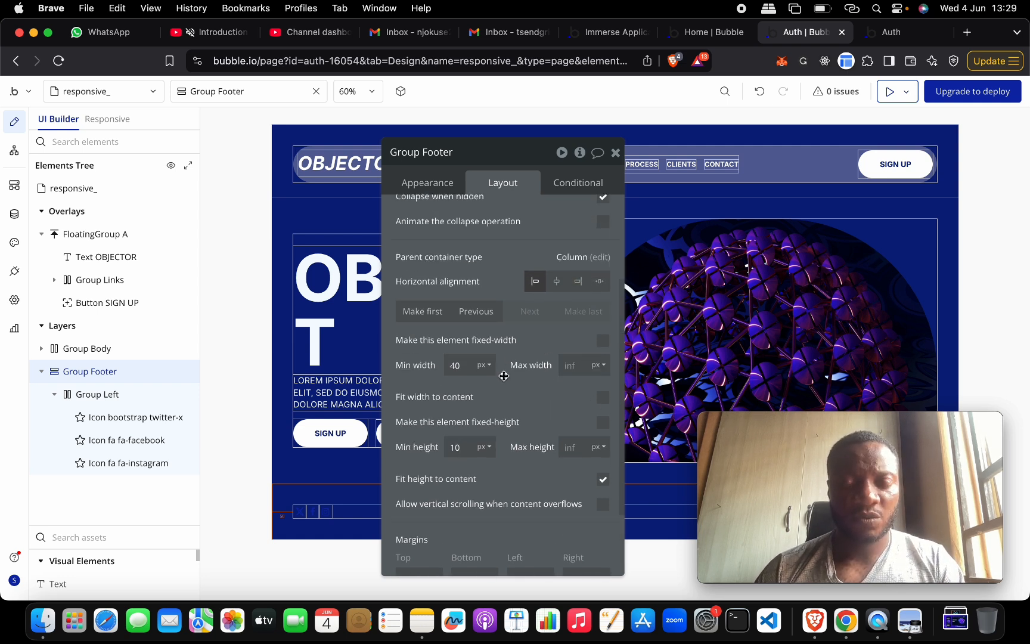
Step: Duplicate Group Left inside the footer and rename the copy Group middle
{"action": "left_click", "coordinate": [56, 398]}
{"action": "left_click", "coordinate": [90, 397]}
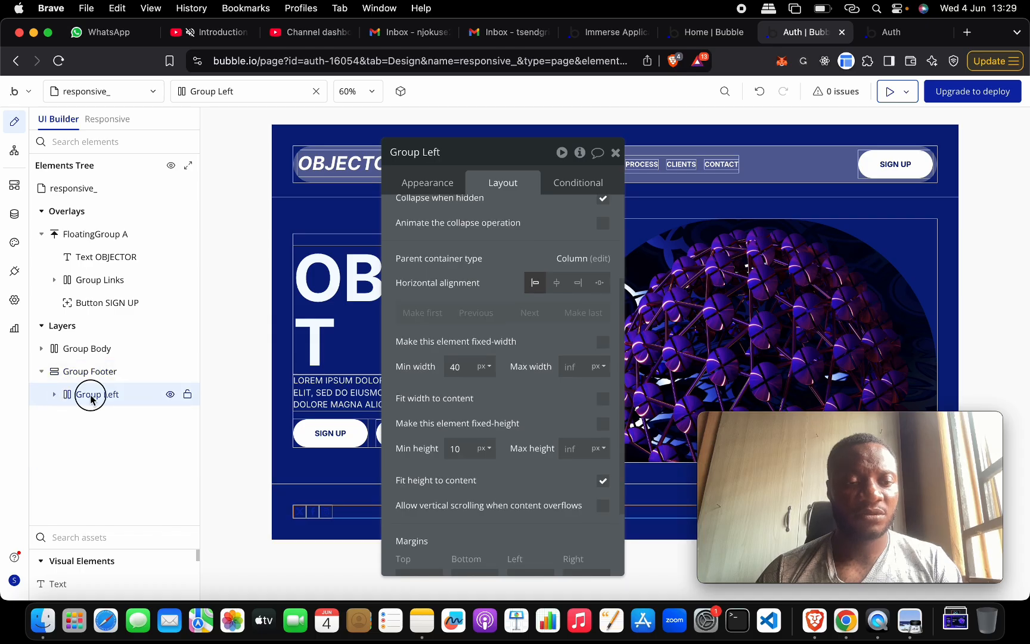
{"action": "key", "text": "super+d"}
{"action": "double_click", "coordinate": [137, 417]}
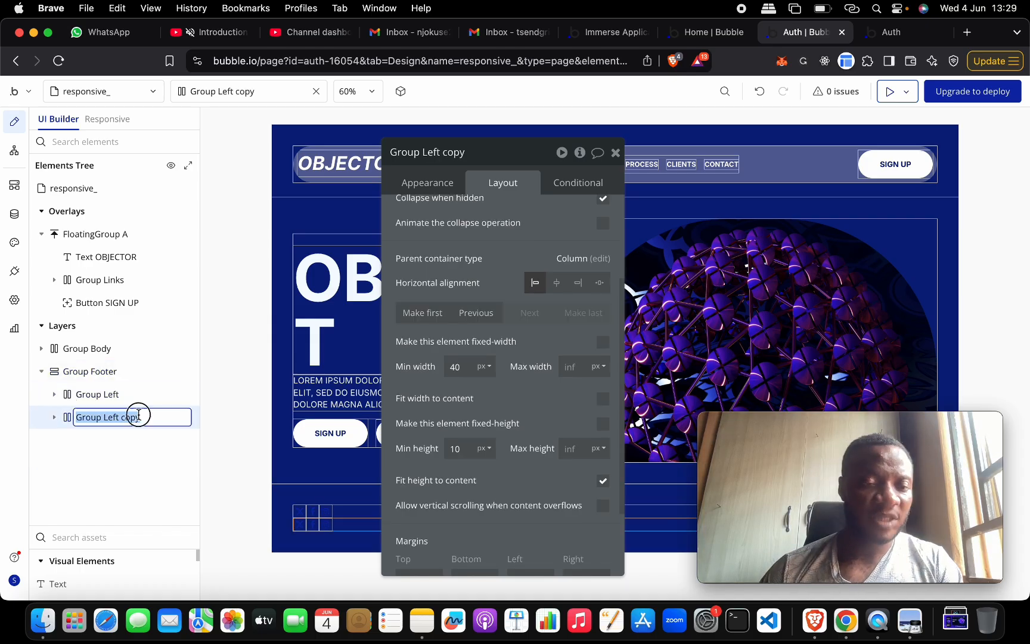
{"action": "left_click_drag", "start_coordinate": [142, 417], "coordinate": [102, 415]}
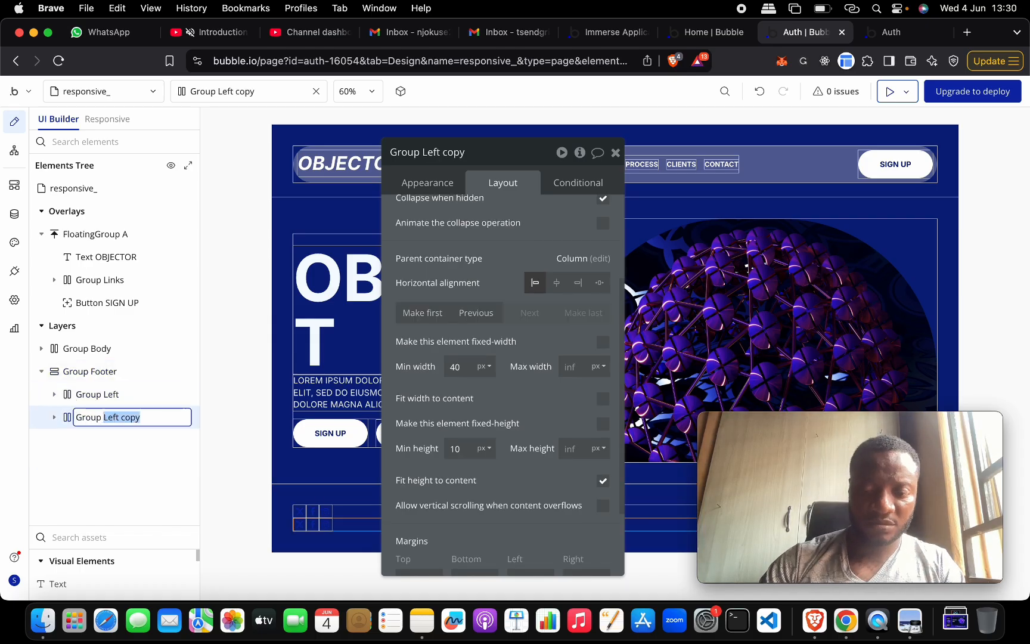
{"action": "key", "text": "Return"}
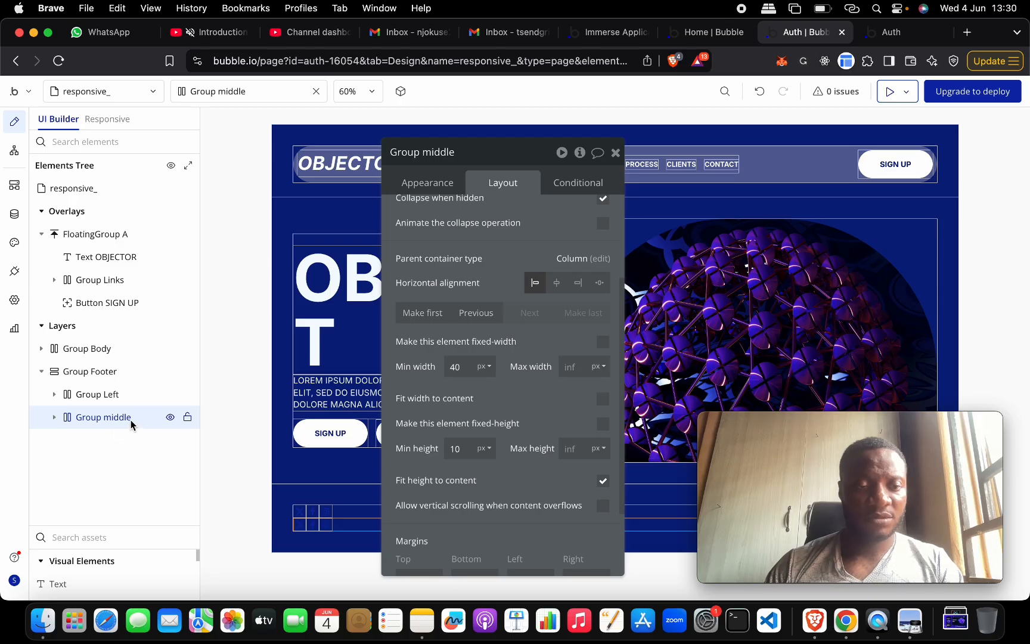
Step: Duplicate Group middle inside the footer and rename the copy Group Right
{"action": "key", "text": "super+d"}
{"action": "double_click", "coordinate": [149, 439]}
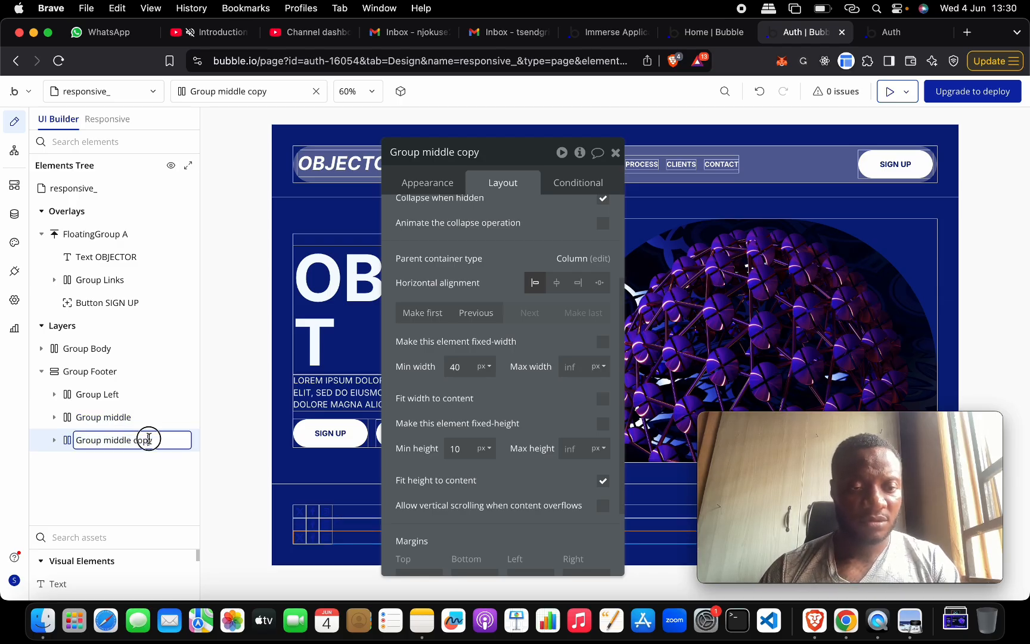
{"action": "left_click_drag", "start_coordinate": [158, 439], "coordinate": [107, 436]}
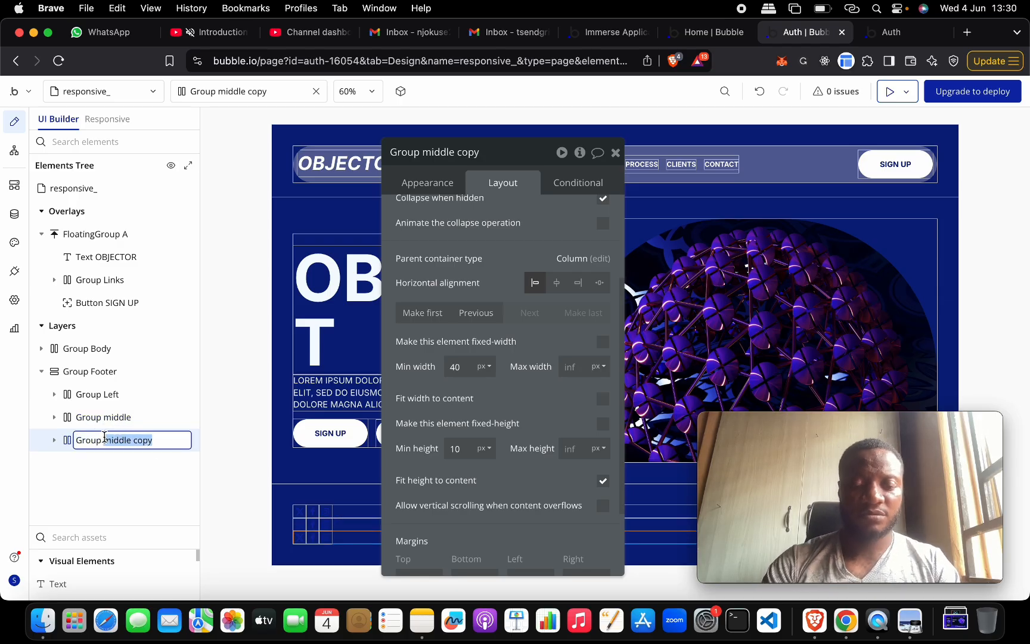
{"action": "type", "text": "Right"}
{"action": "key", "text": "Return"}
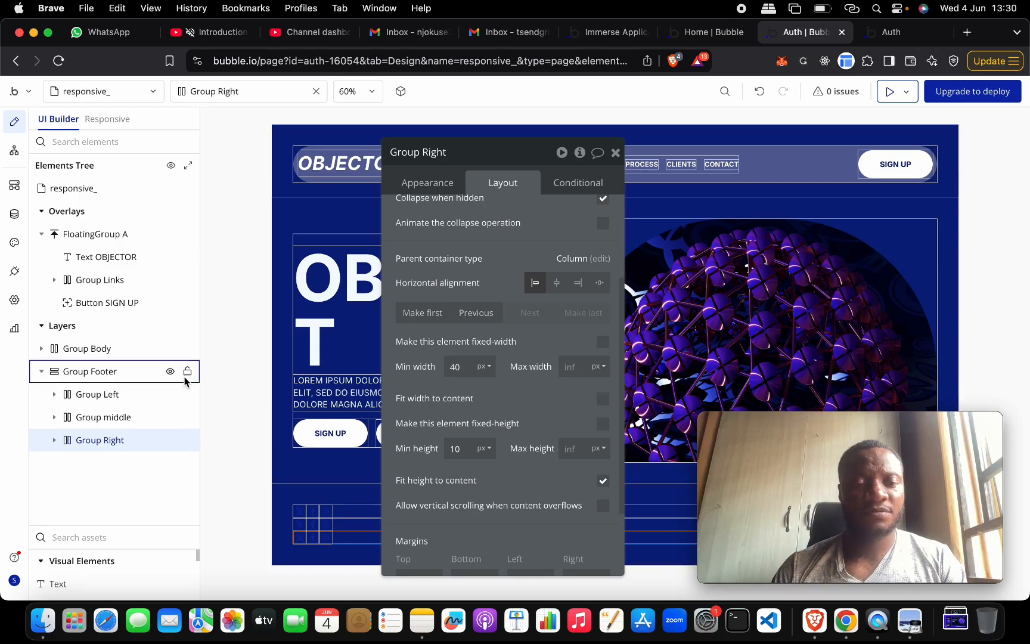
Step: Set Group Footer's container layout to Row with Space between alignment, comparing the footer arrangement with the reference design
{"action": "left_click", "coordinate": [108, 372]}
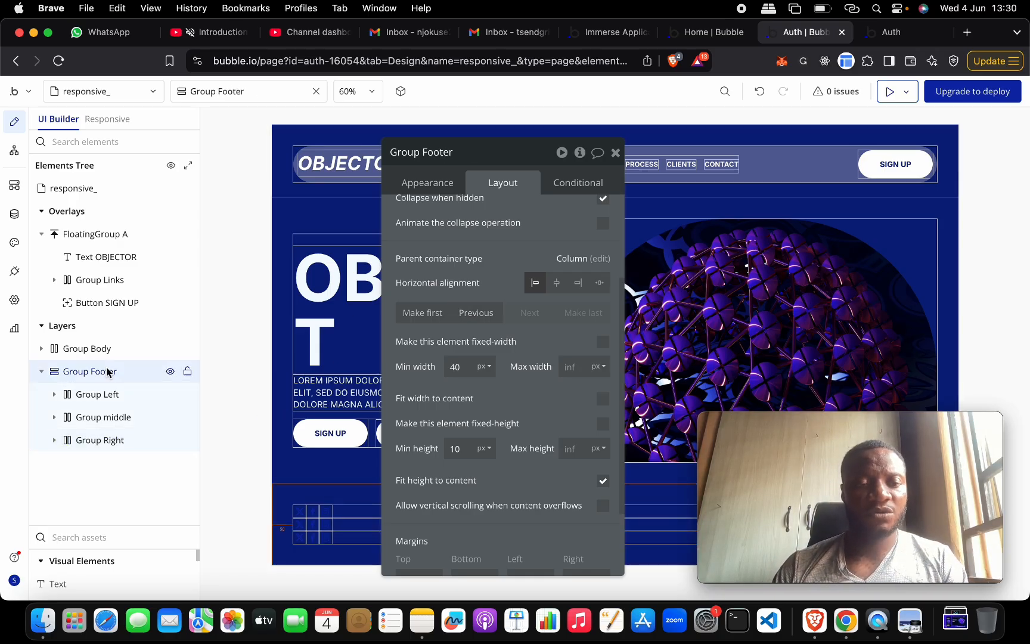
{"action": "scroll", "coordinate": [519, 208], "scroll_direction": "up", "scroll_amount": 5}
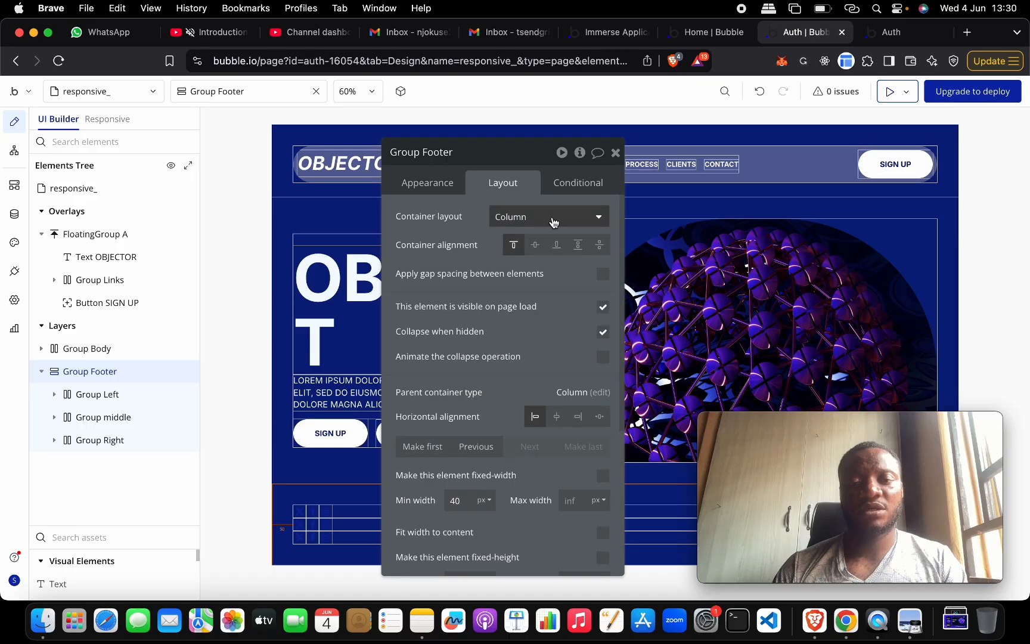
{"action": "left_click", "coordinate": [549, 217]}
{"action": "left_click", "coordinate": [549, 283]}
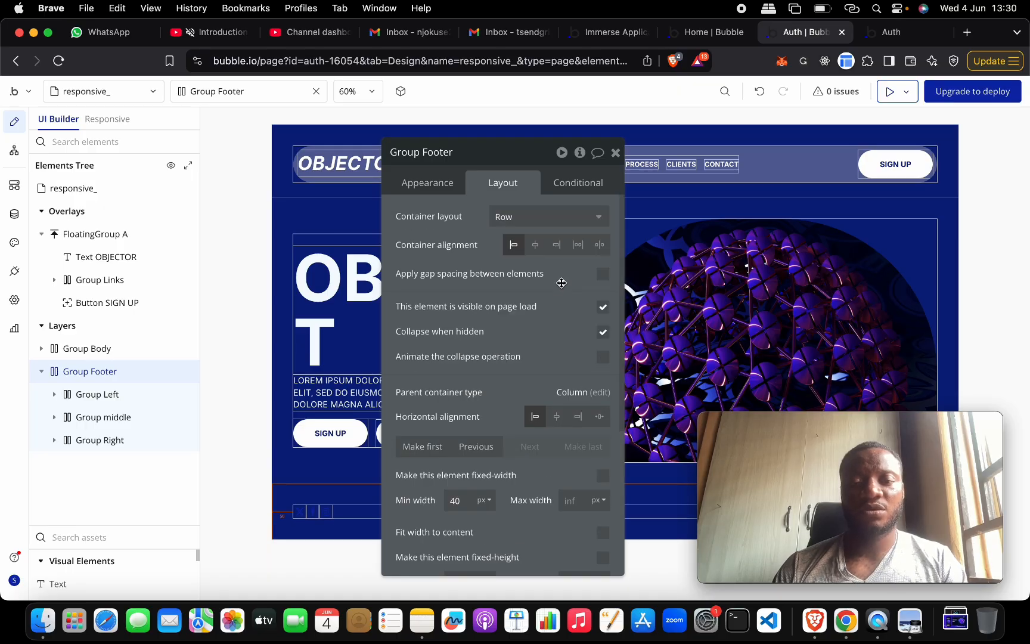
{"action": "left_click", "coordinate": [599, 250]}
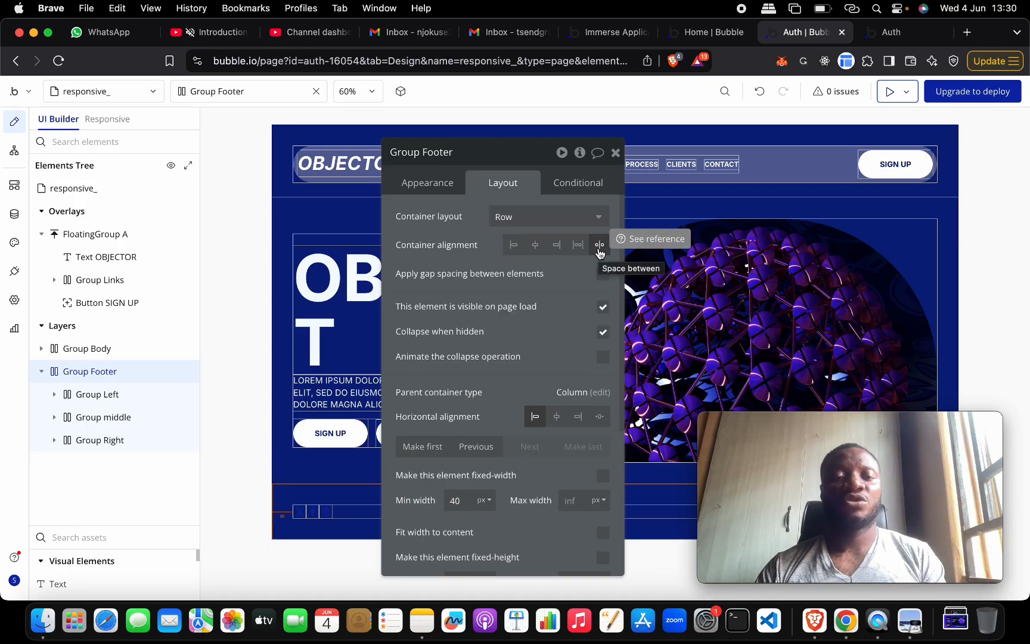
{"action": "key", "text": "ctrl+Up"}
{"action": "left_click", "coordinate": [433, 466]}
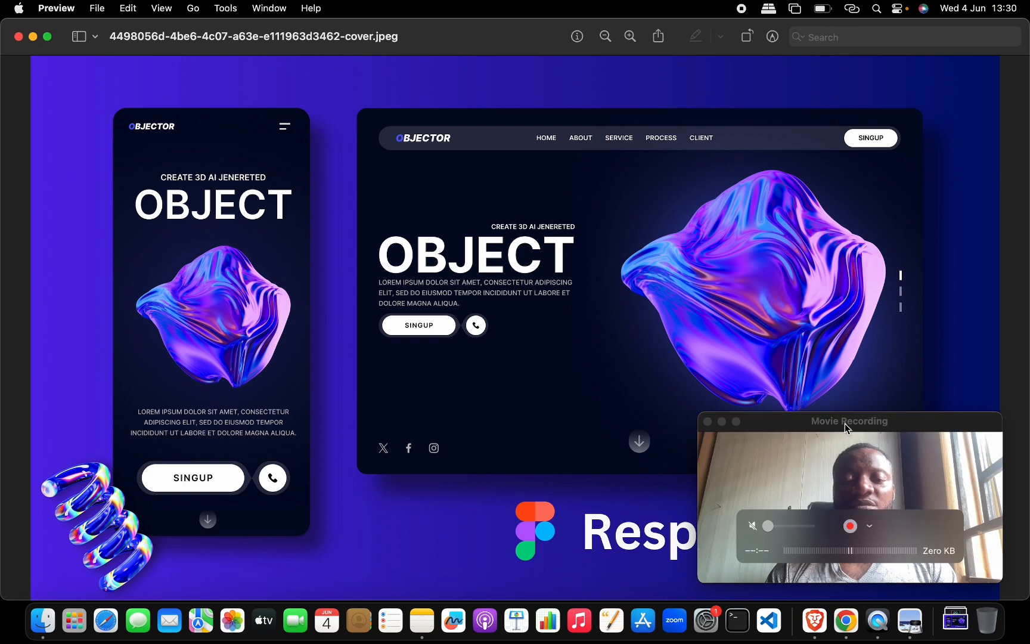
{"action": "left_click_drag", "start_coordinate": [843, 424], "coordinate": [162, 435]}
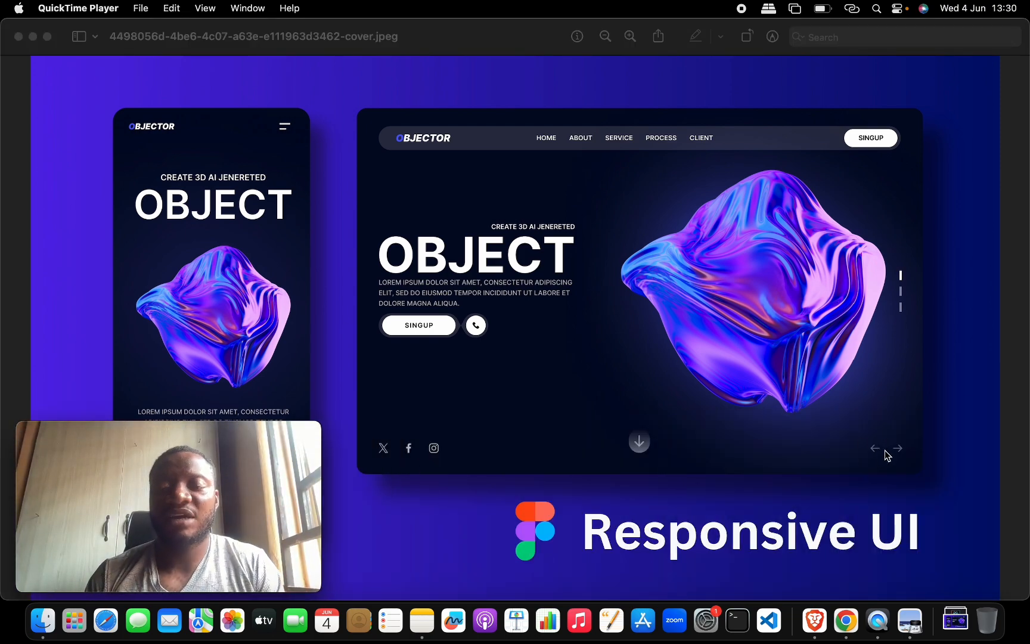
{"action": "key", "text": "ctrl+Up"}
{"action": "left_click", "coordinate": [812, 184]}
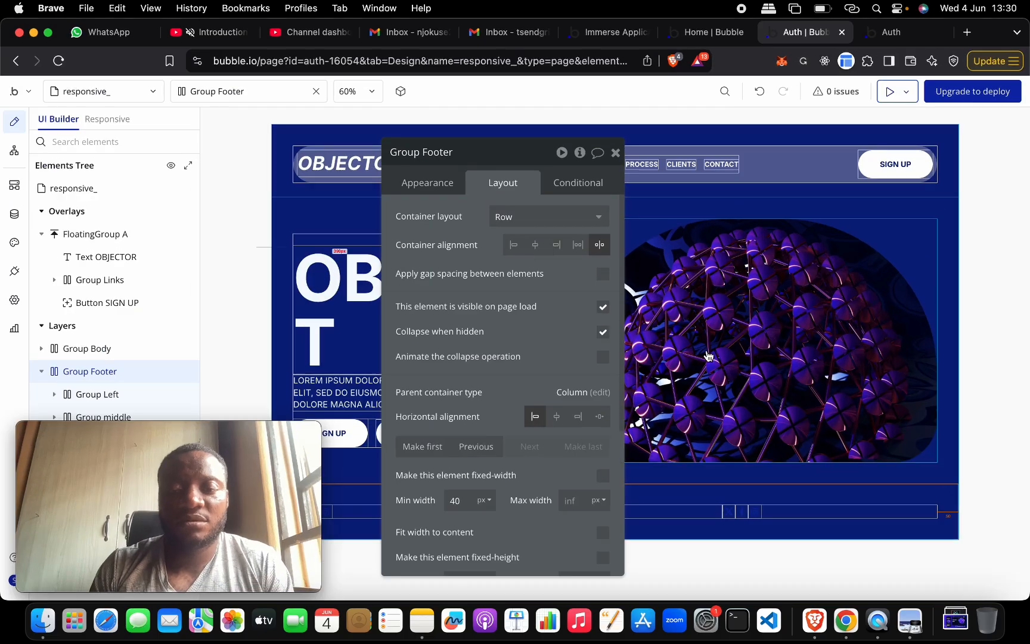
Step: Set the minimum width of Group Right in the footer to 10 px
{"action": "left_click_drag", "start_coordinate": [509, 152], "coordinate": [614, 154]}
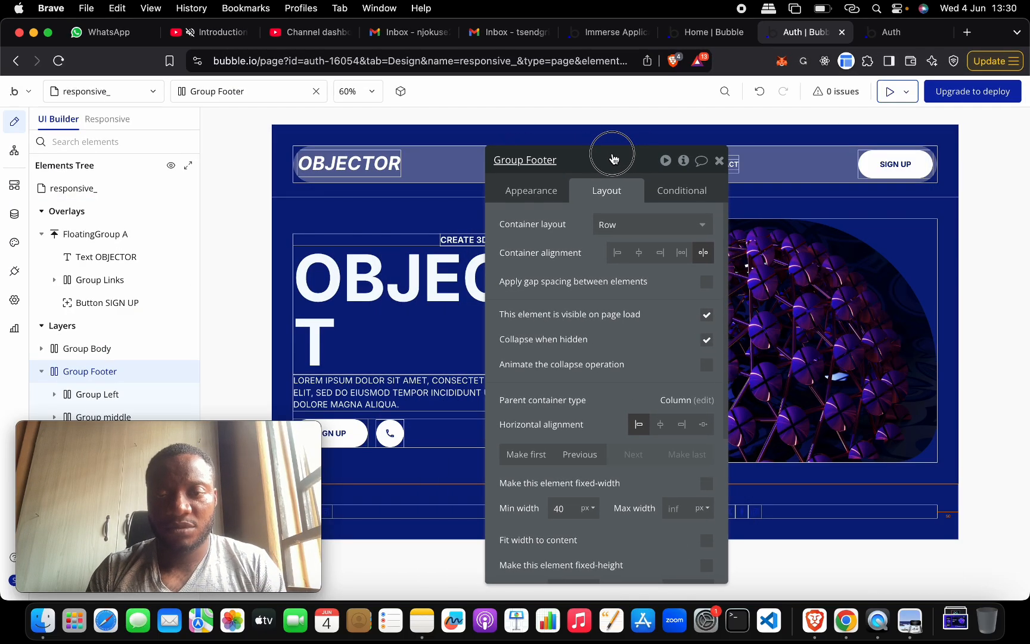
{"action": "left_click", "coordinate": [856, 516]}
{"action": "scroll", "coordinate": [625, 369], "scroll_direction": "down", "scroll_amount": 5}
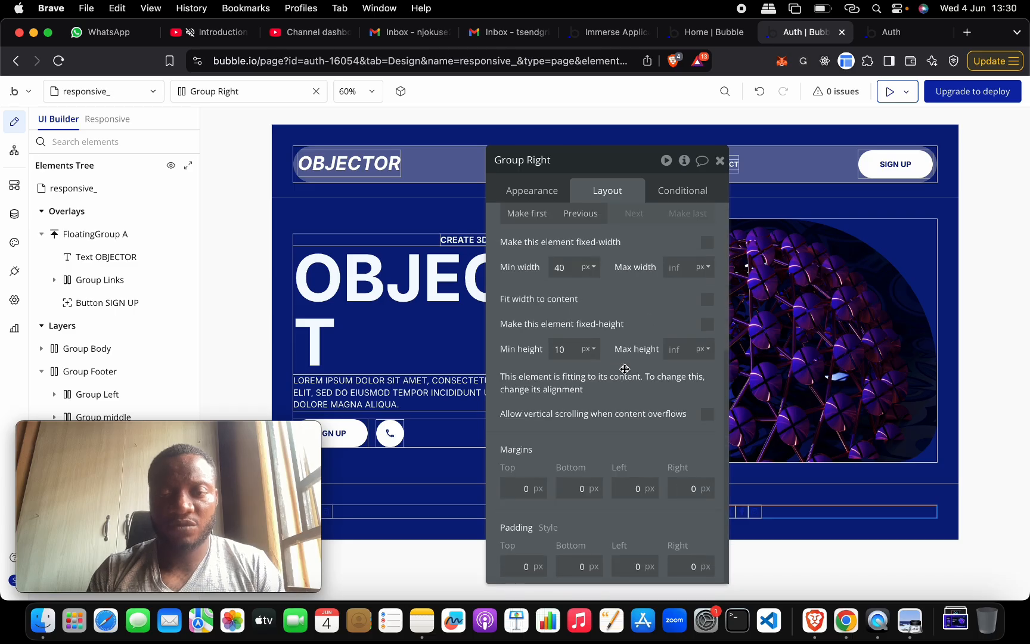
{"action": "left_click", "coordinate": [561, 279]}
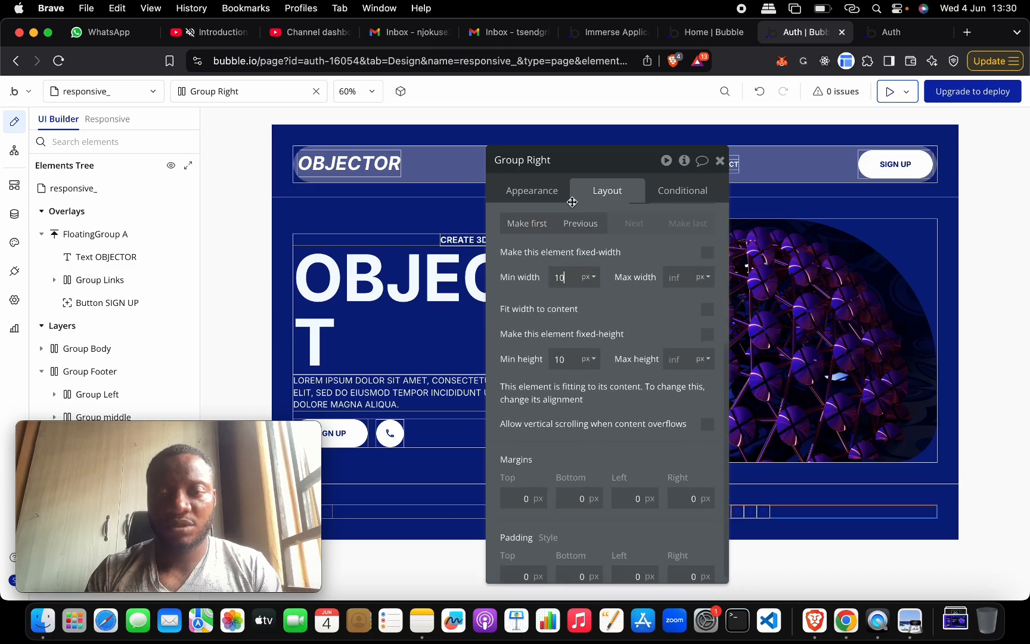
{"action": "left_click_drag", "start_coordinate": [200, 442], "coordinate": [374, 493]}
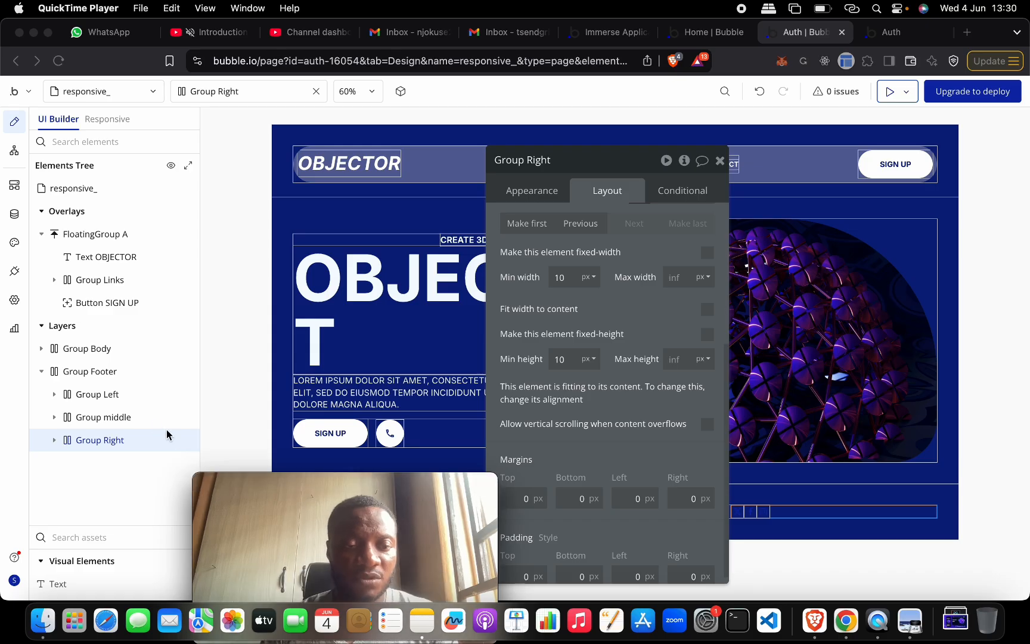
Step: Set the minimum width of Group Left, Group middle and Group Right together to 10 px
{"action": "left_click", "coordinate": [142, 421]}
{"action": "left_click", "coordinate": [129, 419]}
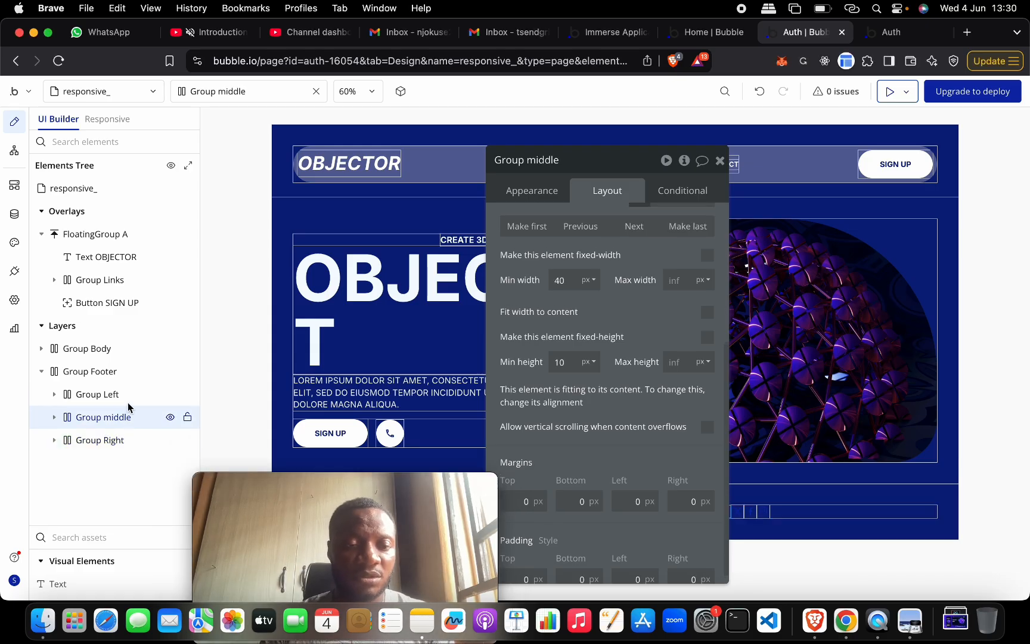
{"action": "left_click", "coordinate": [129, 394], "text": "shift"}
{"action": "left_click", "coordinate": [127, 441], "text": "shift"}
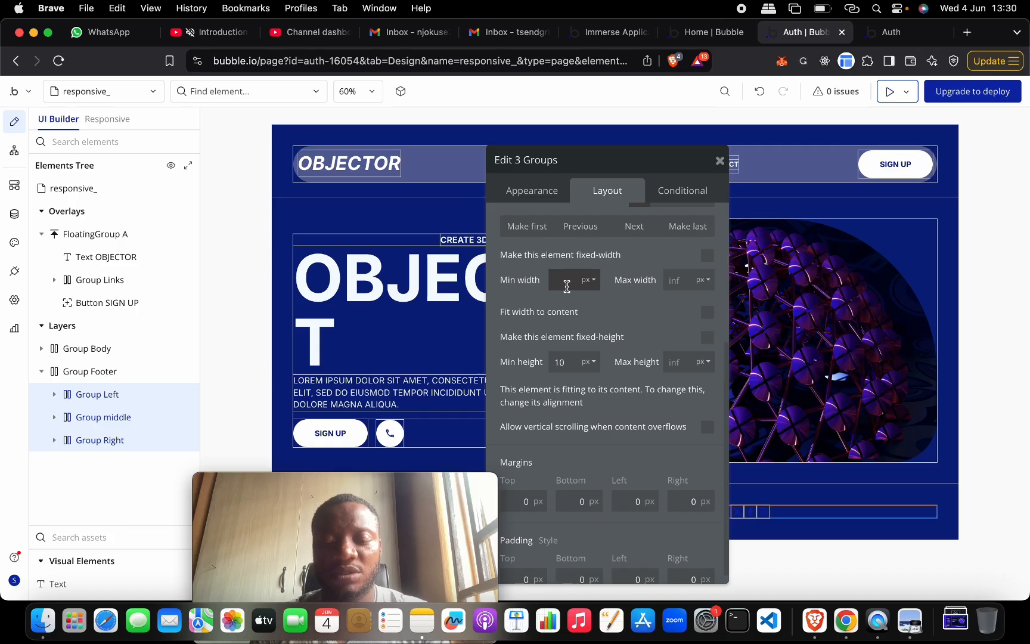
{"action": "type", "text": "10"}
{"action": "left_click_drag", "start_coordinate": [606, 172], "coordinate": [811, 194]}
{"action": "left_click_drag", "start_coordinate": [435, 481], "coordinate": [289, 481]}
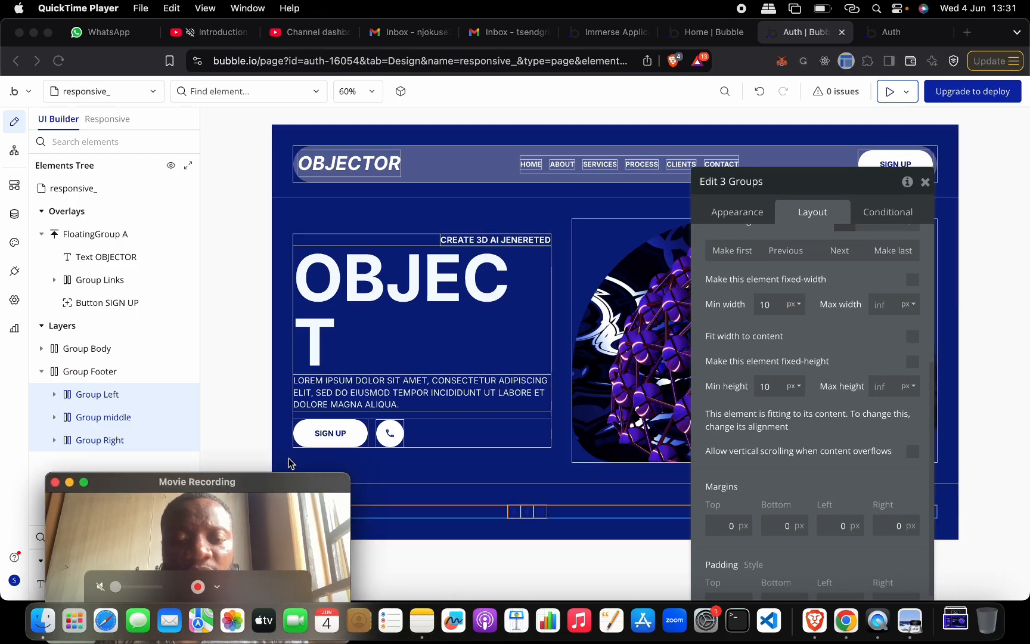
Step: Set Group middle's container alignment in the footer to centered
{"action": "left_click", "coordinate": [553, 515]}
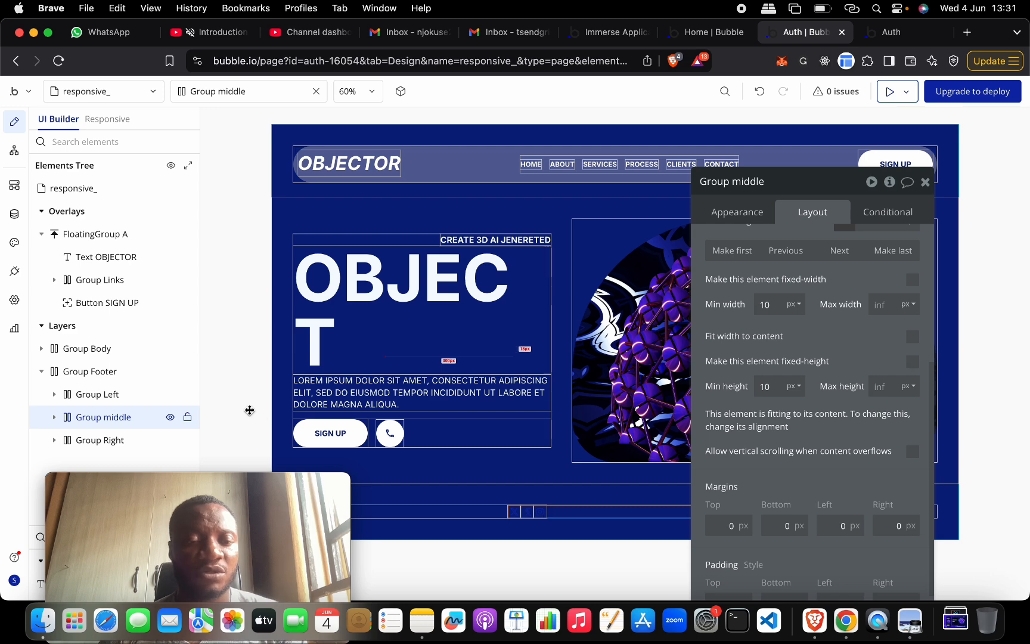
{"action": "left_click", "coordinate": [133, 419]}
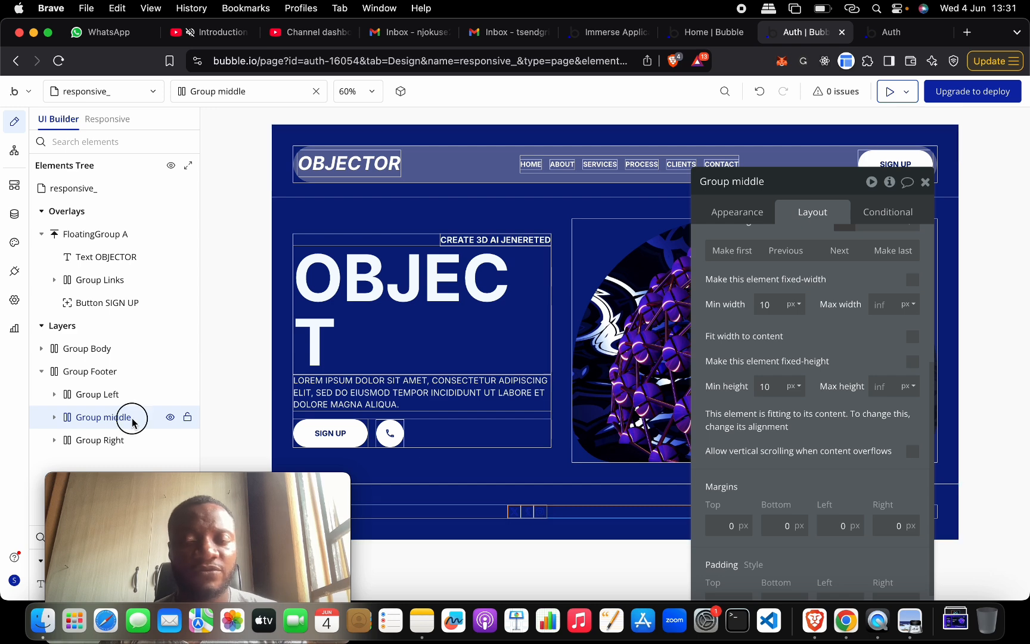
{"action": "left_click", "coordinate": [744, 215]}
{"action": "left_click", "coordinate": [813, 213]}
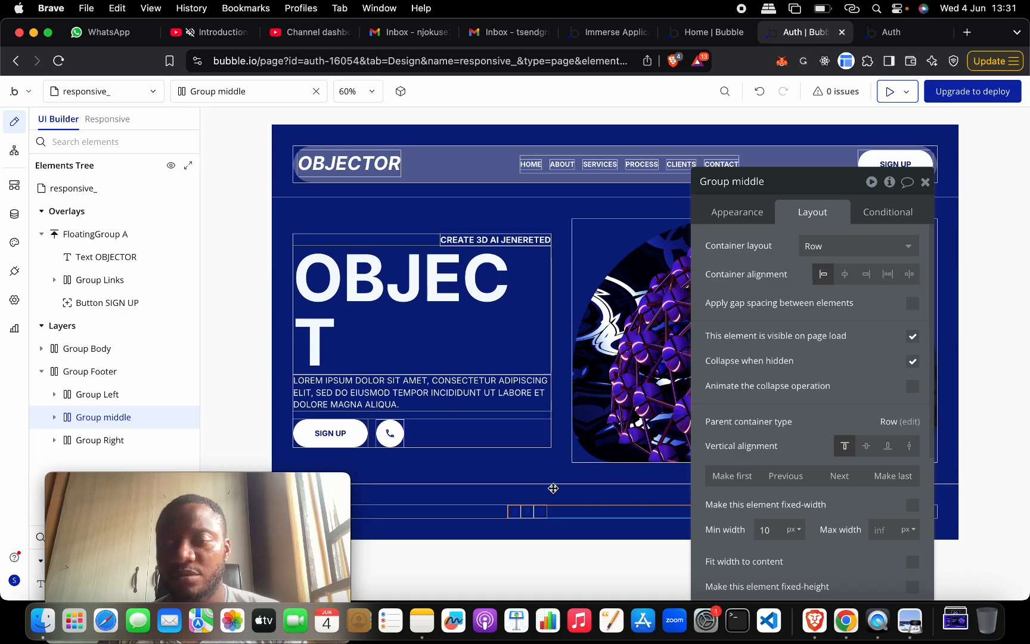
{"action": "left_click", "coordinate": [846, 275]}
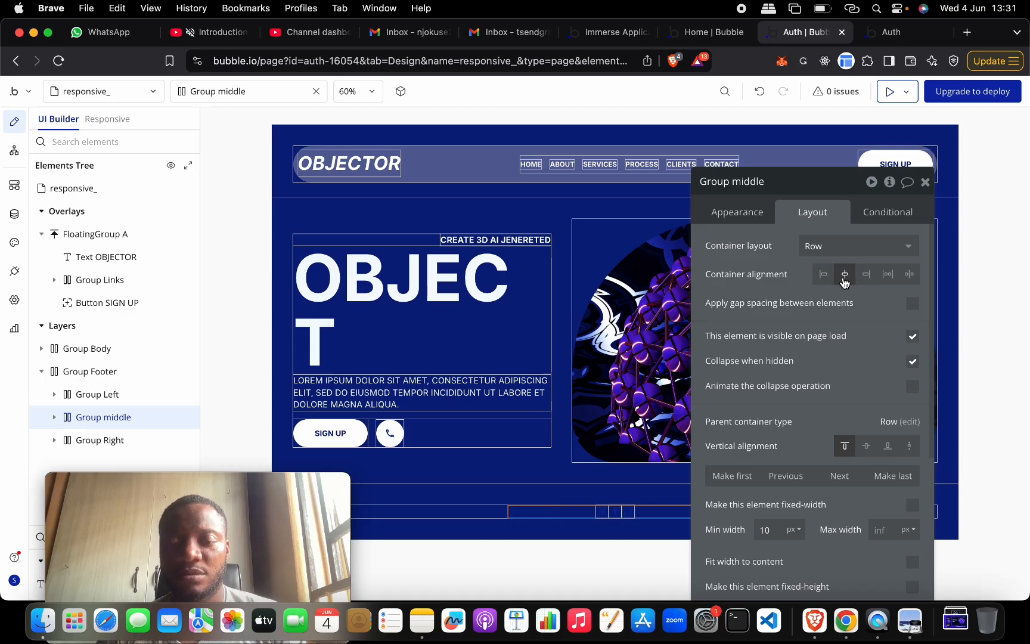
{"action": "left_click_drag", "start_coordinate": [833, 190], "coordinate": [526, 199]}
Step: Align Group Right's contents to the right end of its container and compare the footer with the reference design image
{"action": "left_click", "coordinate": [740, 510]}
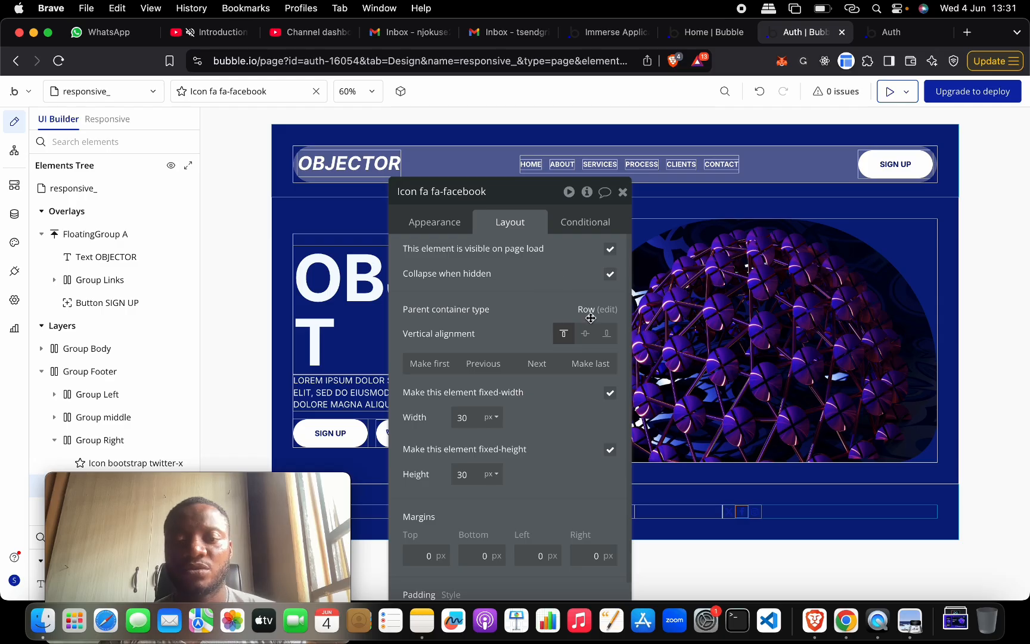
{"action": "left_click", "coordinate": [107, 440]}
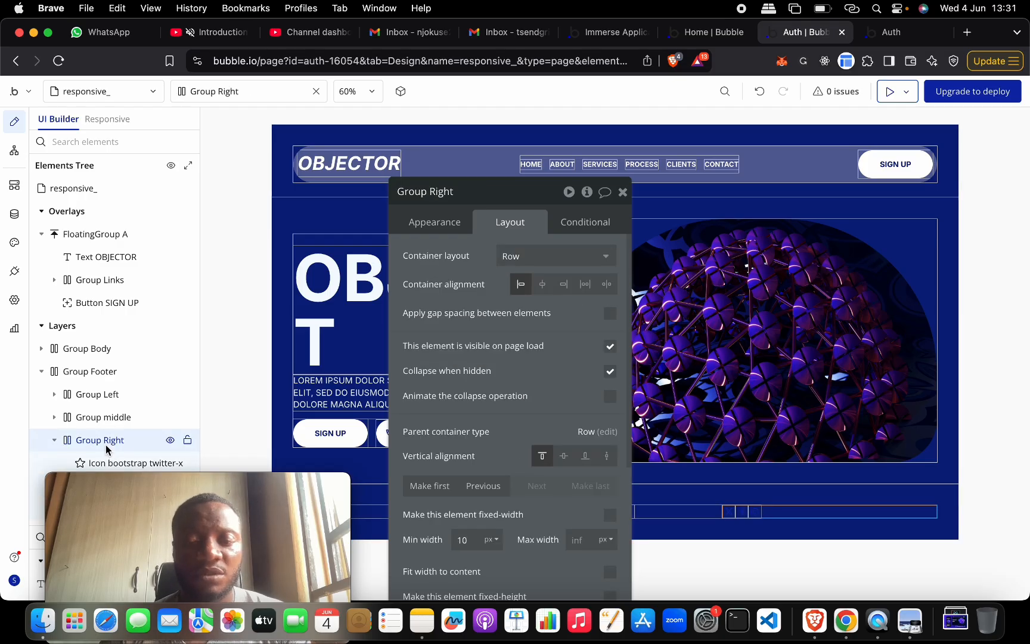
{"action": "left_click", "coordinate": [564, 285]}
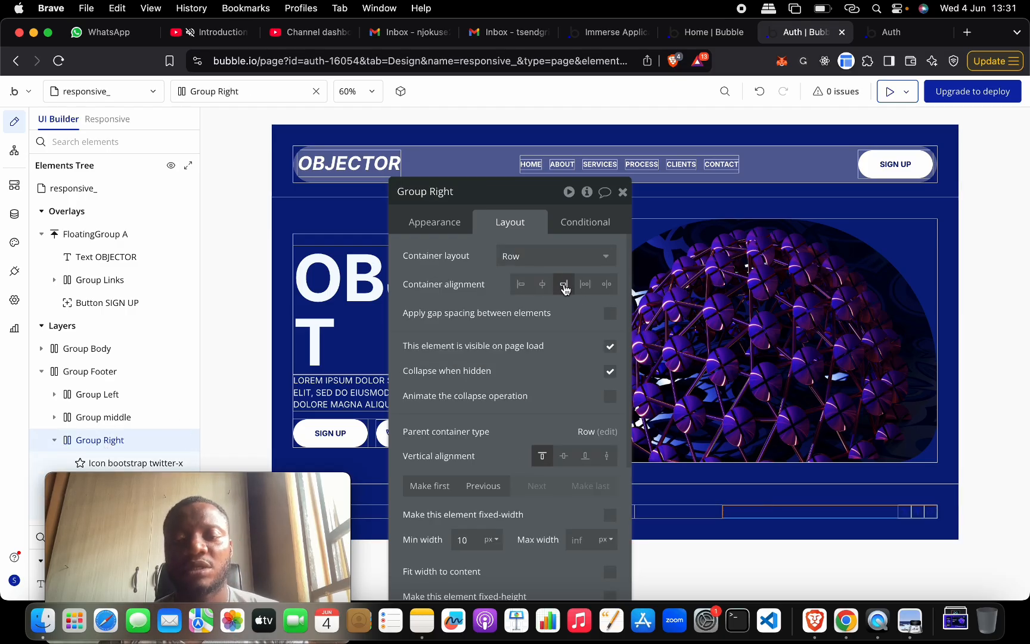
{"action": "left_click", "coordinate": [623, 192]}
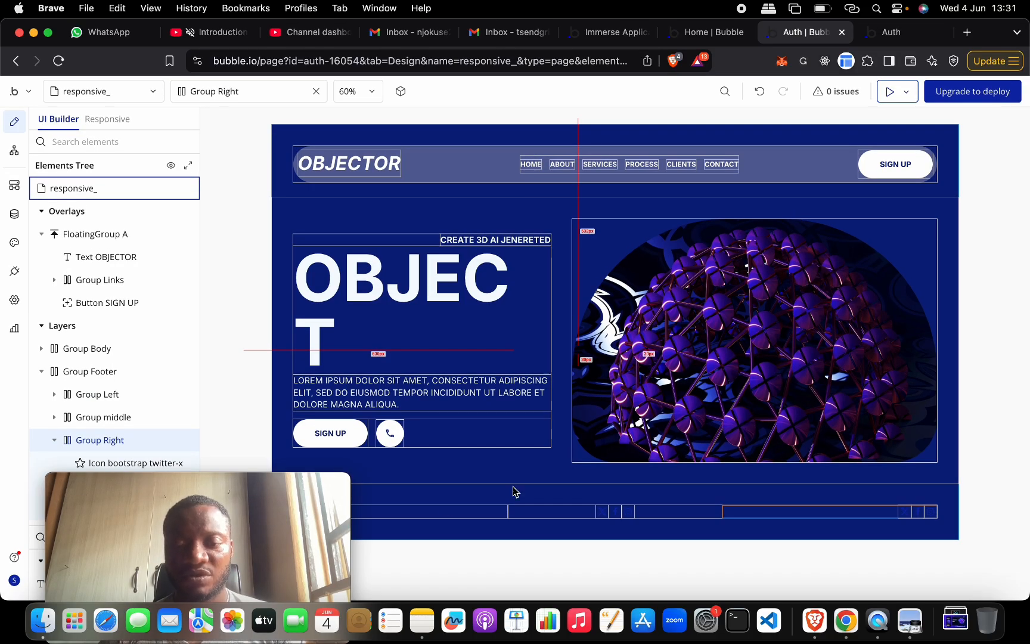
{"action": "key", "text": "ctrl+Up"}
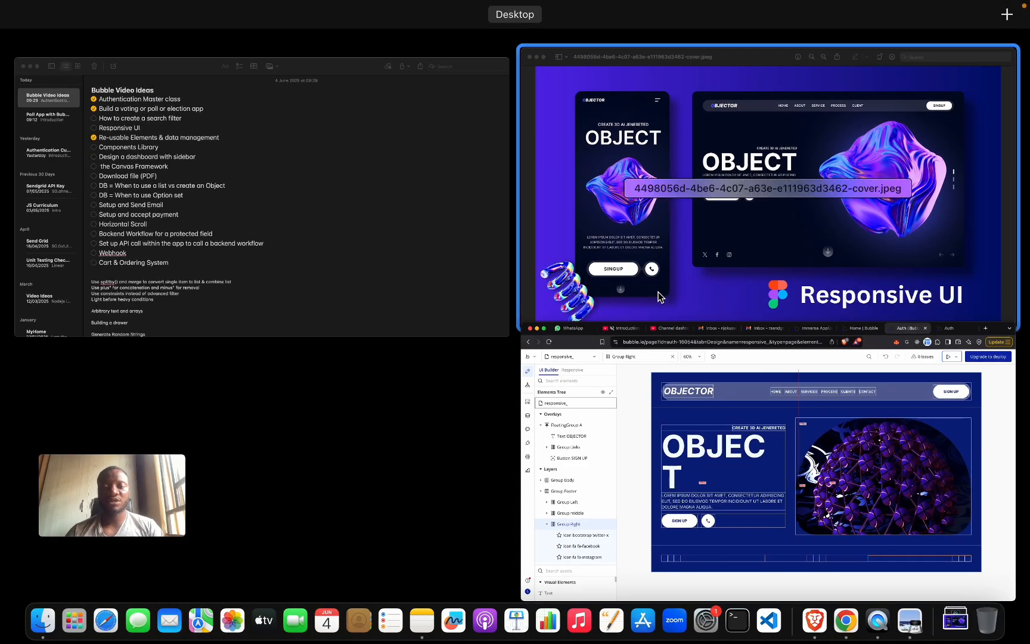
{"action": "left_click", "coordinate": [757, 260]}
{"action": "key", "text": "ctrl+Up"}
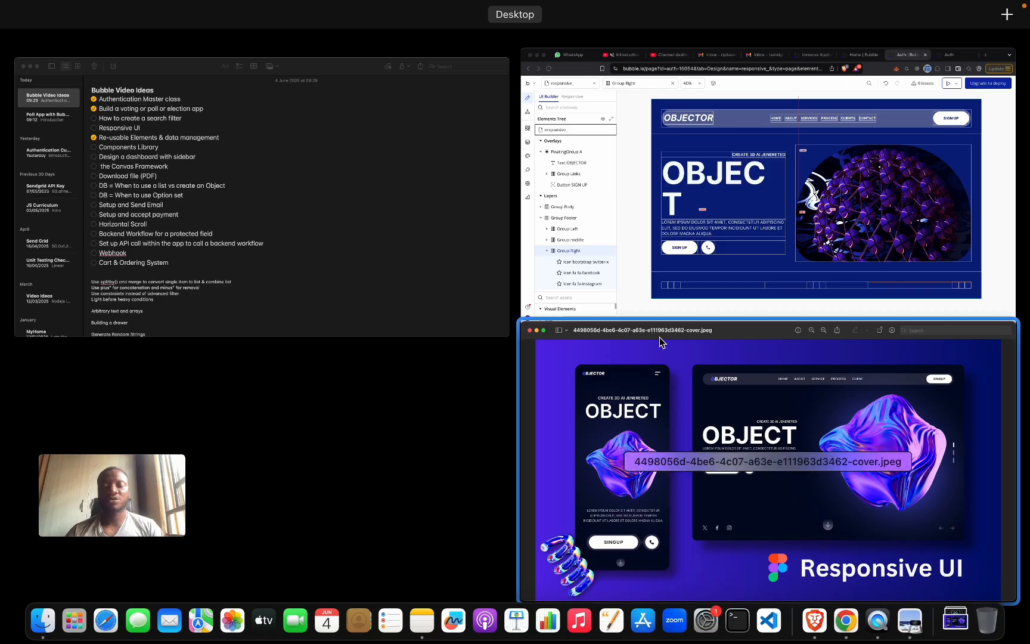
{"action": "left_click", "coordinate": [673, 292]}
Step: Set the icon color of the twitter-x, facebook and instagram icons in Group Left to Primary 10 (#F5FAFF)
{"action": "left_click_drag", "start_coordinate": [295, 483], "coordinate": [301, 93]}
{"action": "left_click", "coordinate": [306, 522]}
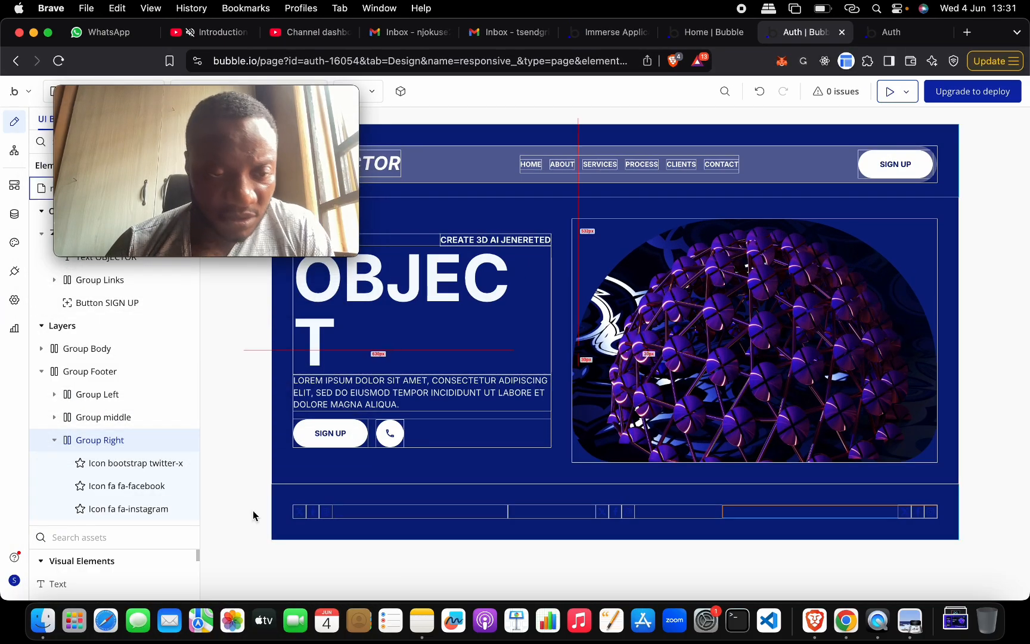
{"action": "left_click", "coordinate": [72, 394]}
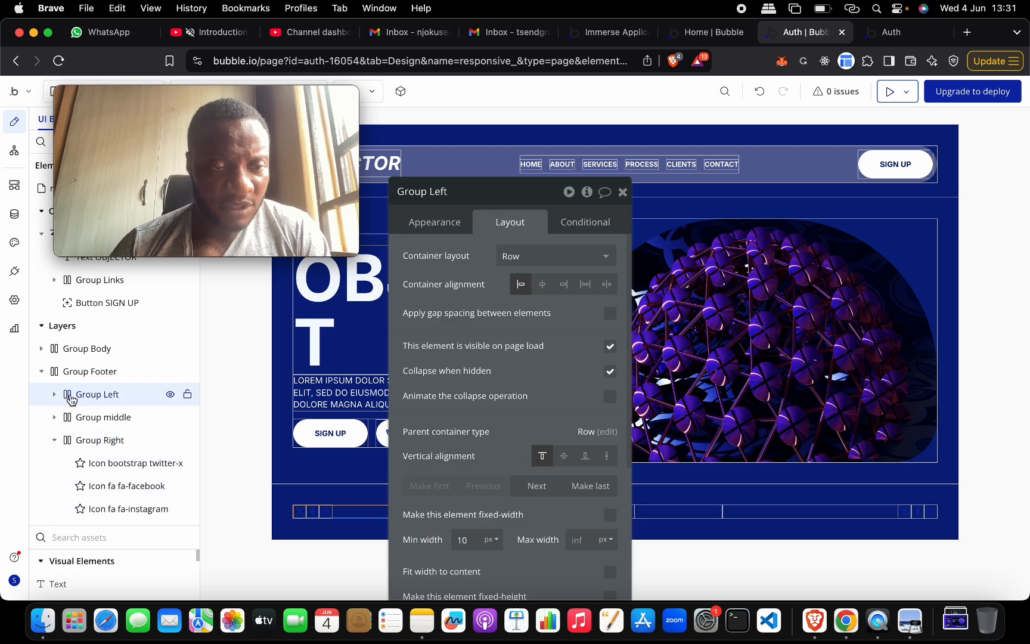
{"action": "left_click", "coordinate": [56, 395]}
{"action": "left_click", "coordinate": [105, 412]}
{"action": "left_click", "coordinate": [106, 440], "text": "shift"}
{"action": "left_click", "coordinate": [117, 464], "text": "shift"}
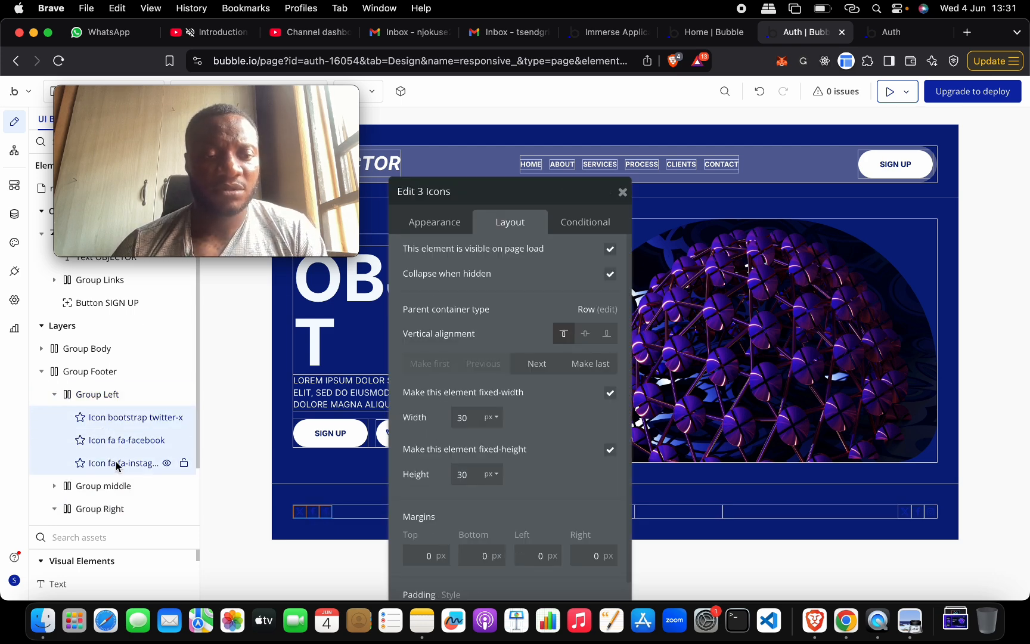
{"action": "scroll", "coordinate": [611, 405], "scroll_direction": "down", "scroll_amount": 2}
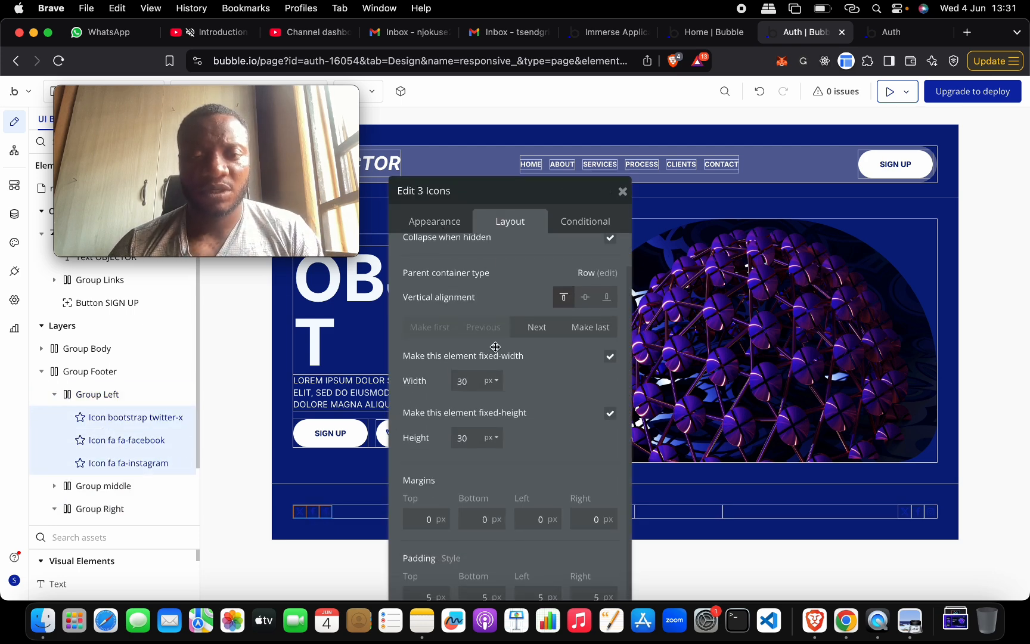
{"action": "left_click", "coordinate": [442, 226]}
{"action": "scroll", "coordinate": [486, 352], "scroll_direction": "down", "scroll_amount": 5}
{"action": "scroll", "coordinate": [486, 352], "scroll_direction": "up", "scroll_amount": 5}
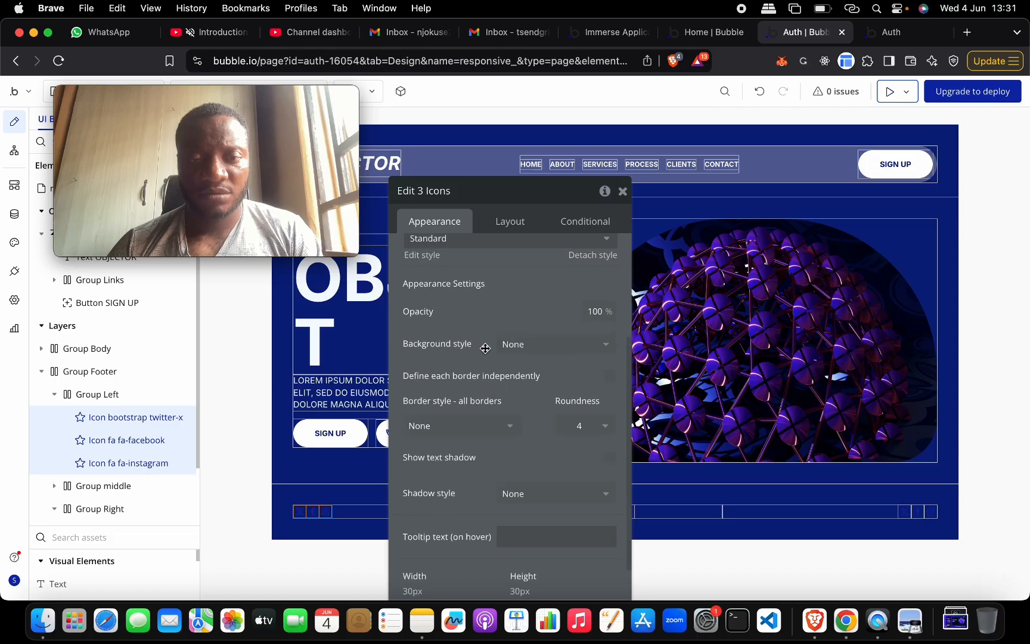
{"action": "scroll", "coordinate": [486, 349], "scroll_direction": "down", "scroll_amount": 5}
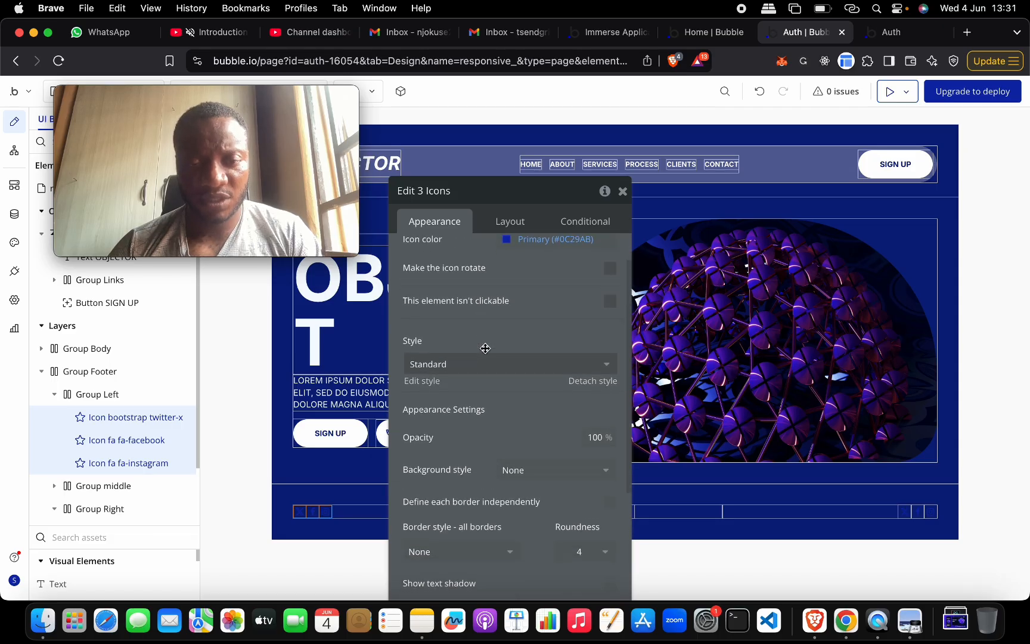
{"action": "scroll", "coordinate": [486, 349], "scroll_direction": "down", "scroll_amount": 2}
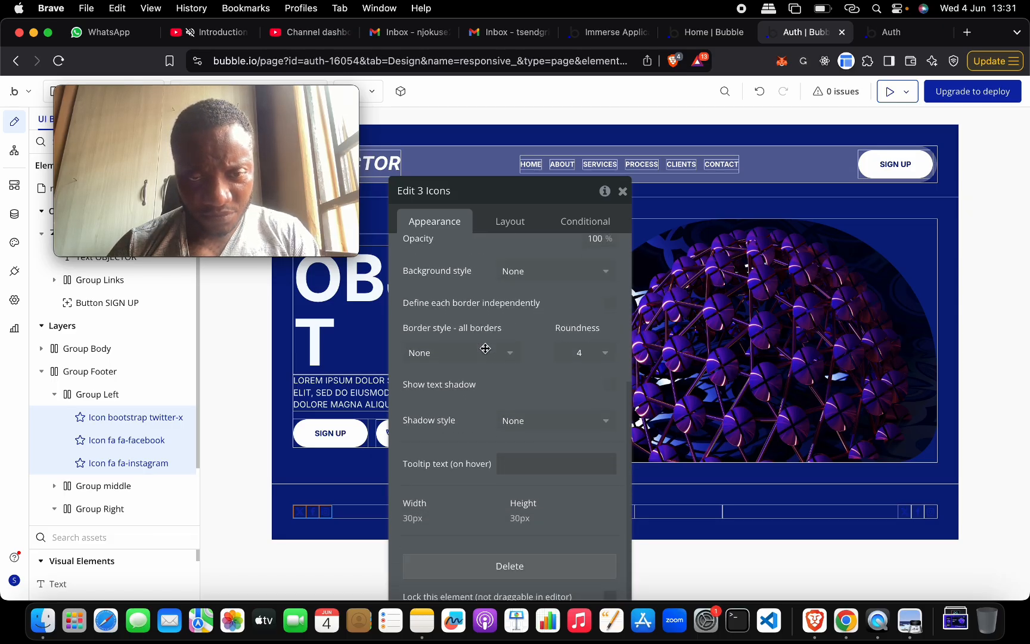
{"action": "scroll", "coordinate": [495, 346], "scroll_direction": "up", "scroll_amount": 5}
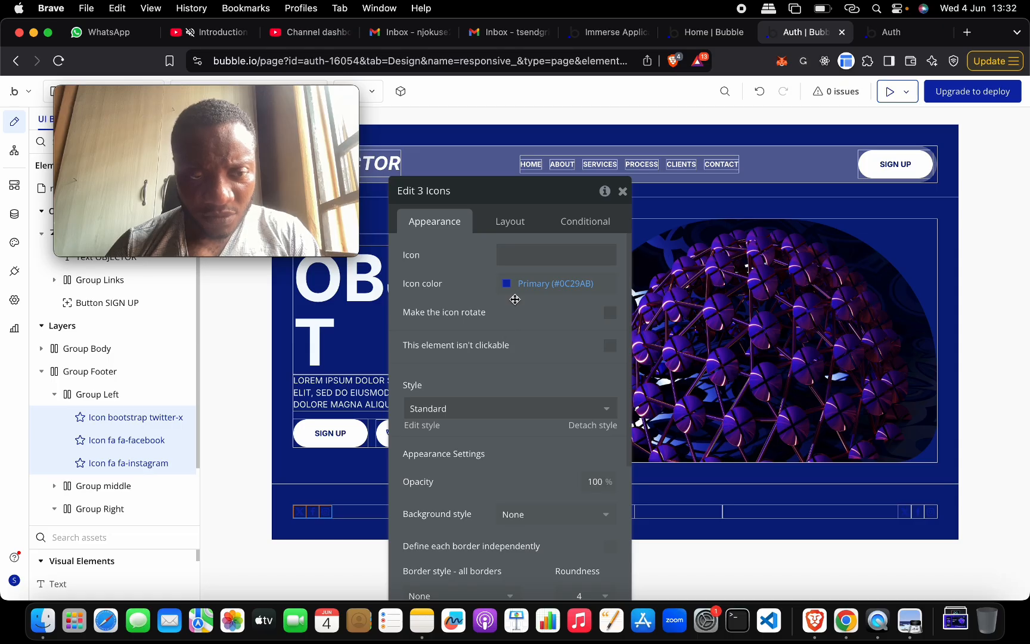
{"action": "left_click", "coordinate": [525, 284]}
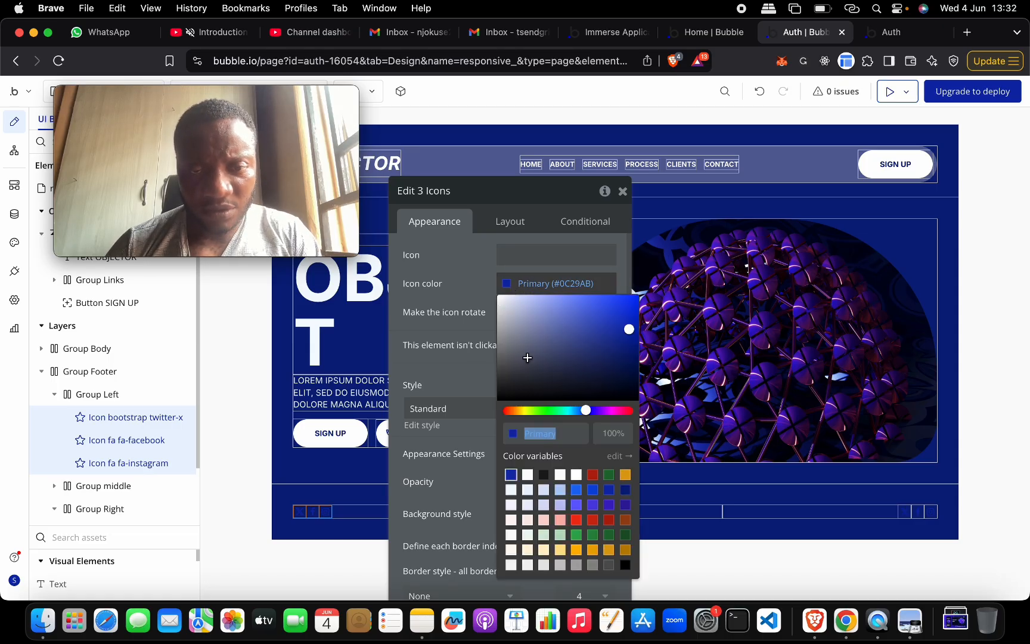
{"action": "left_click", "coordinate": [511, 490]}
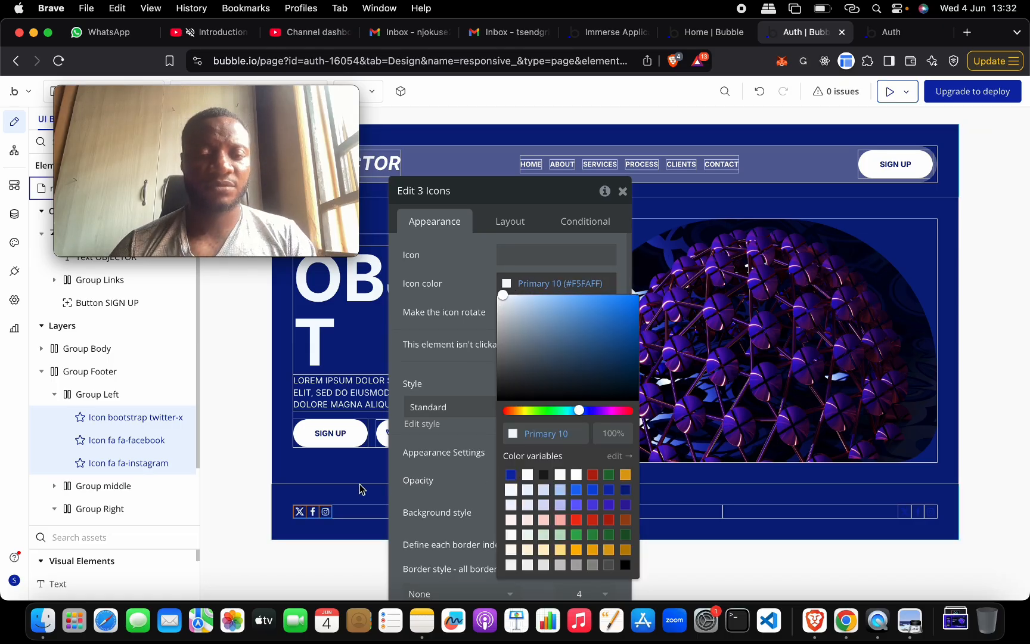
Step: Apply gap spacing between the elements of Group Left, with a row gap and a column gap of 20 px
{"action": "left_click", "coordinate": [131, 394]}
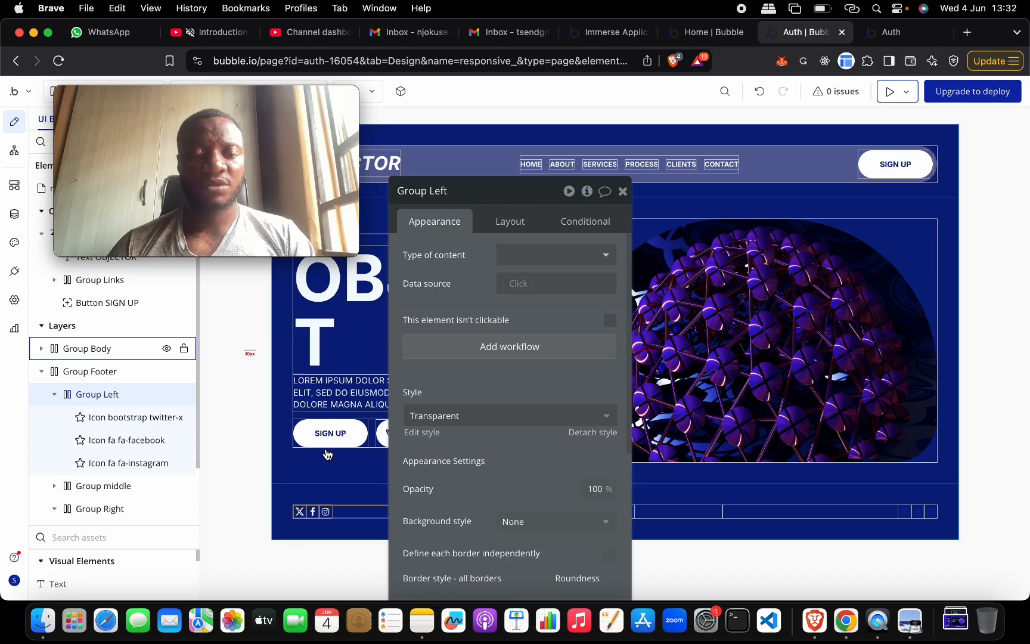
{"action": "key", "text": "ctrl+Up"}
{"action": "key", "text": "ctrl+Up"}
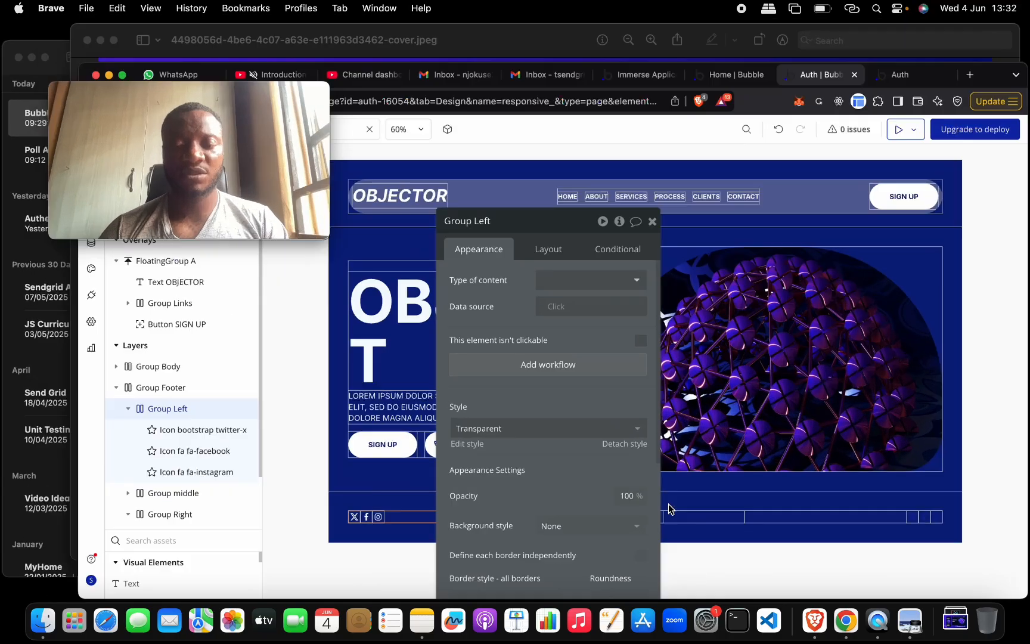
{"action": "left_click", "coordinate": [516, 225]}
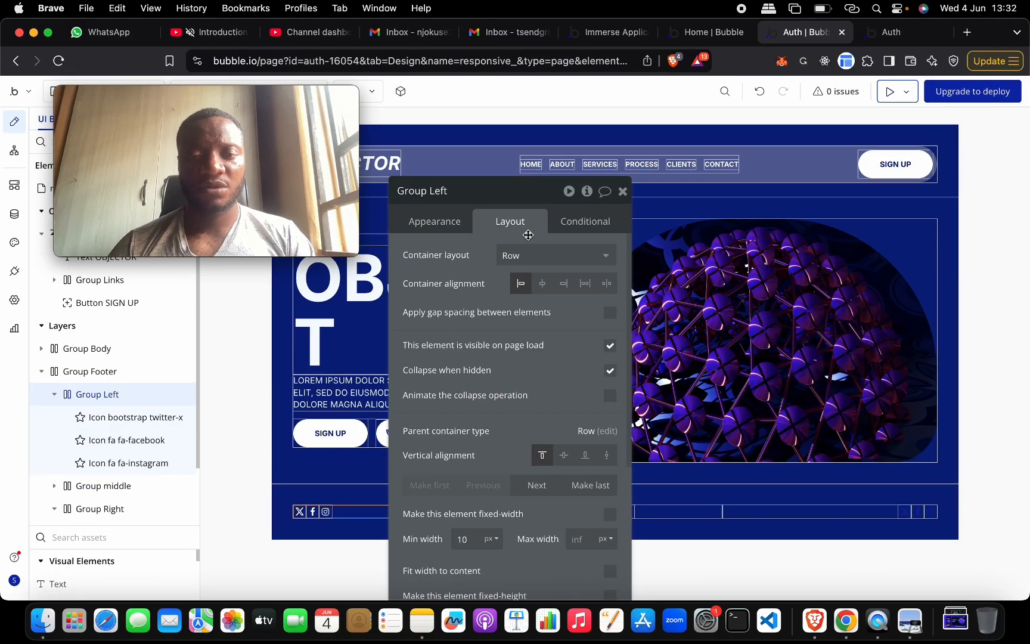
{"action": "left_click", "coordinate": [613, 316]}
{"action": "left_click", "coordinate": [603, 337]}
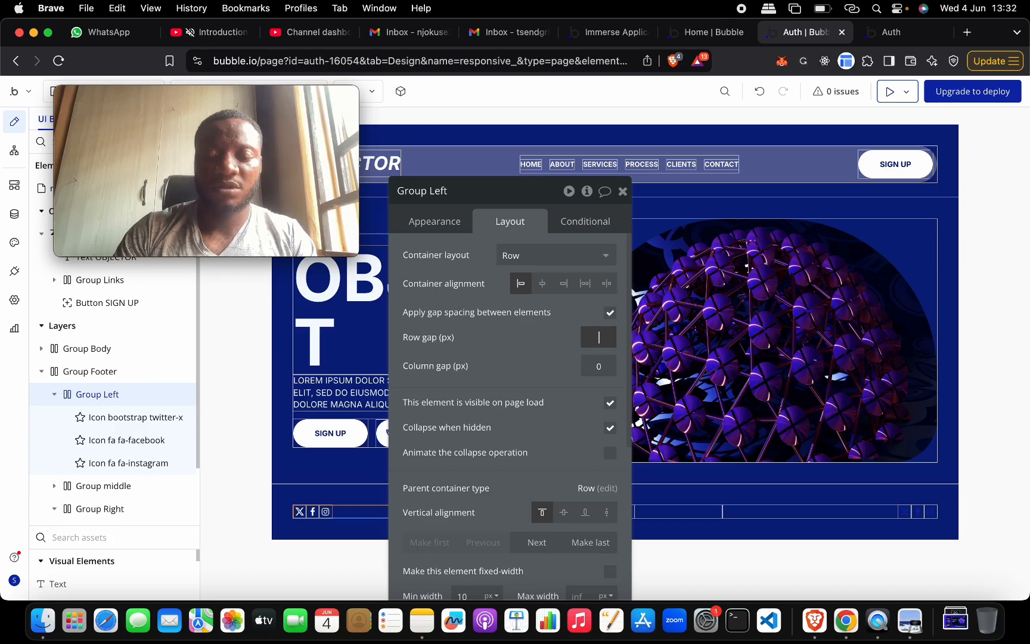
{"action": "type", "text": "20"}
{"action": "key", "text": "Return"}
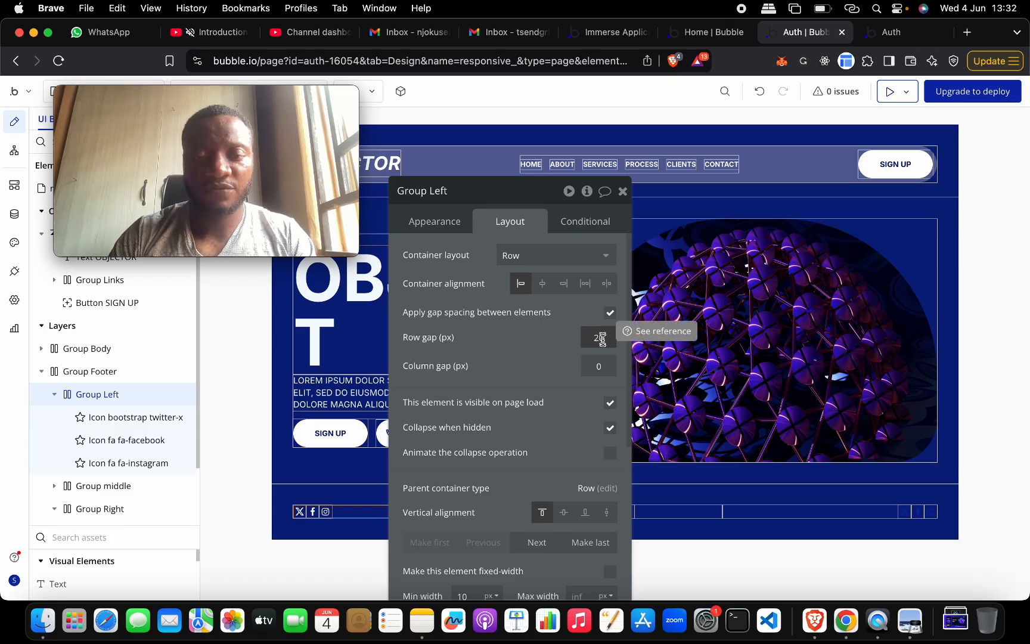
{"action": "key", "text": "Return"}
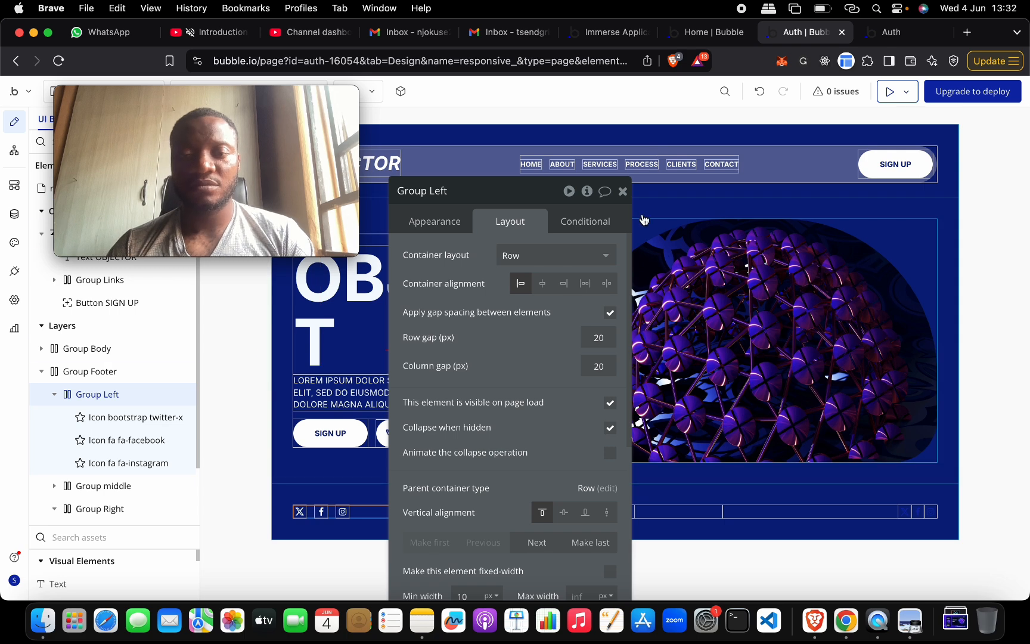
Step: Delete the instagram icon from Group Right in the footer
{"action": "left_click", "coordinate": [892, 512]}
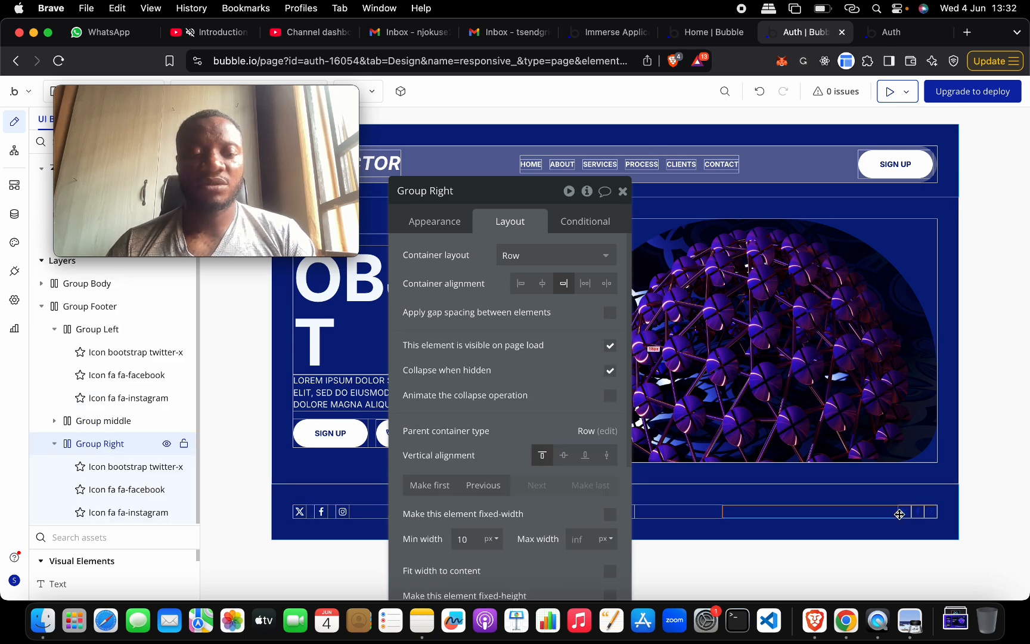
{"action": "left_click", "coordinate": [118, 468]}
{"action": "left_click", "coordinate": [130, 515]}
{"action": "key", "text": "Delete"}
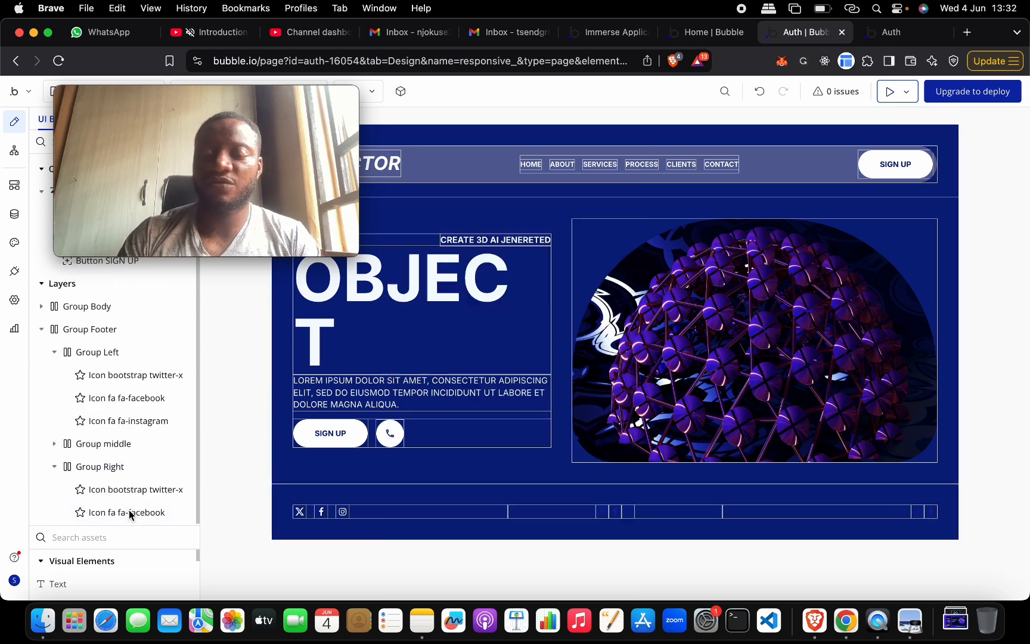
Step: Set the icon color of the twitter-x and facebook icons in Group Right to Primary 10
{"action": "left_click", "coordinate": [83, 489]}
{"action": "left_click", "coordinate": [95, 512]}
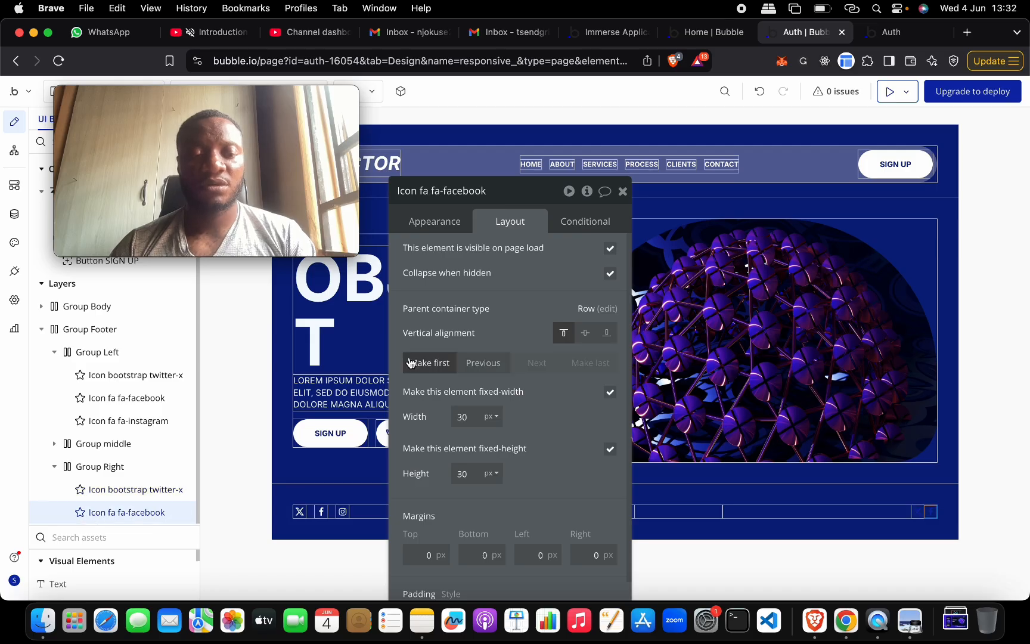
{"action": "left_click", "coordinate": [153, 489], "text": "shift"}
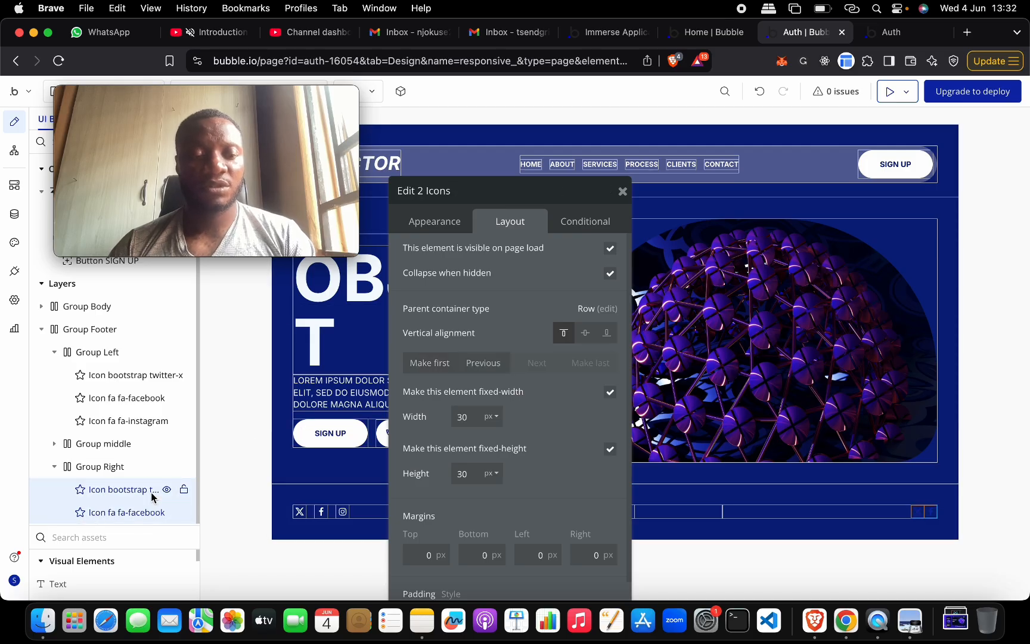
{"action": "left_click", "coordinate": [428, 227]}
{"action": "left_click", "coordinate": [506, 286]}
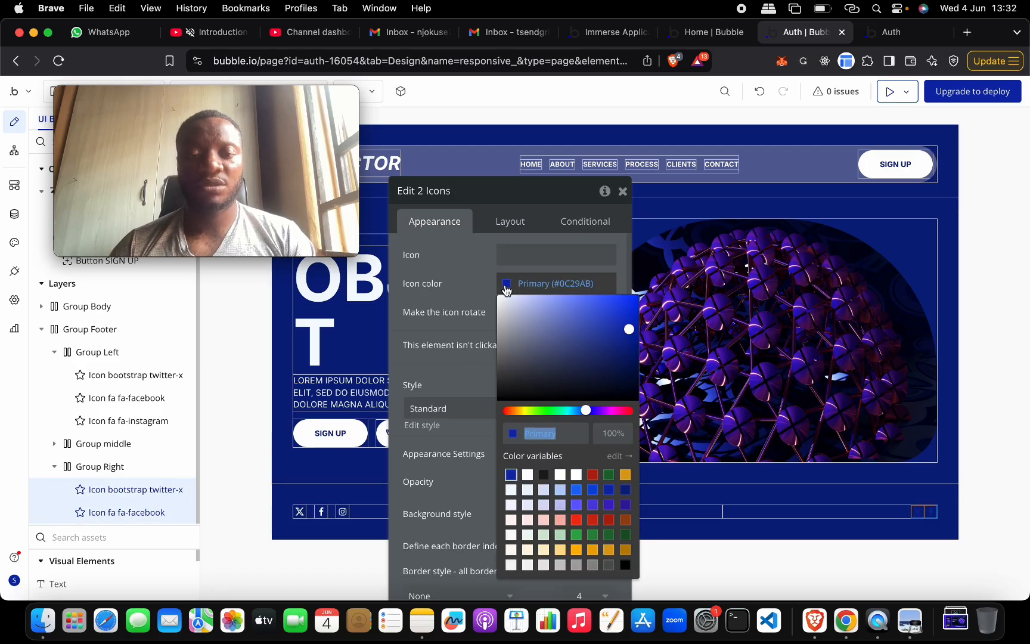
{"action": "left_click", "coordinate": [512, 490]}
{"action": "left_click", "coordinate": [511, 222]}
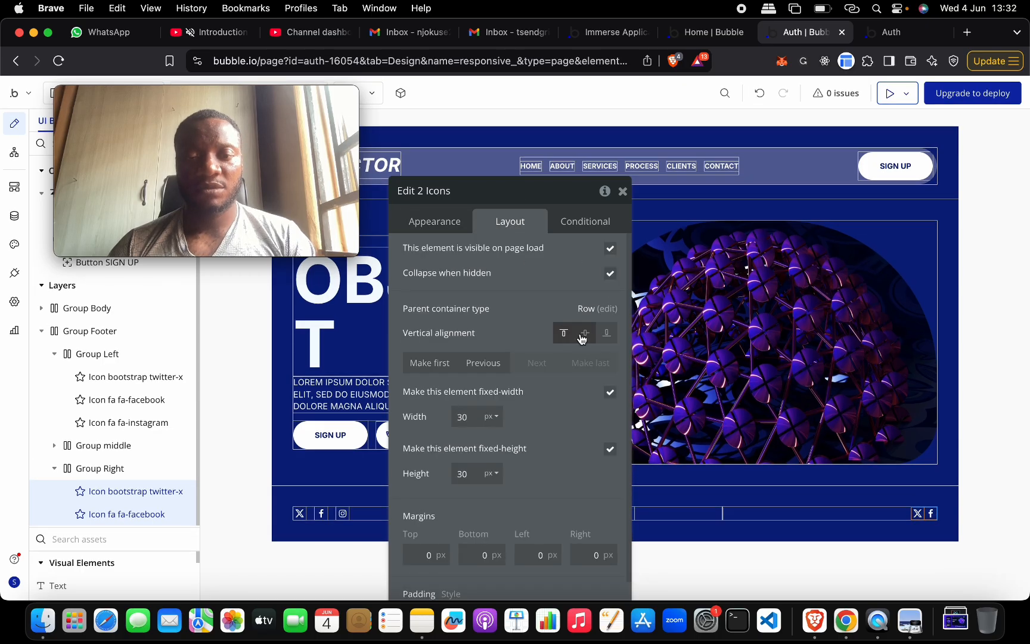
Step: Apply gap spacing between the elements of Group Right, with a row gap and a column gap of 20 px
{"action": "left_click", "coordinate": [100, 467]}
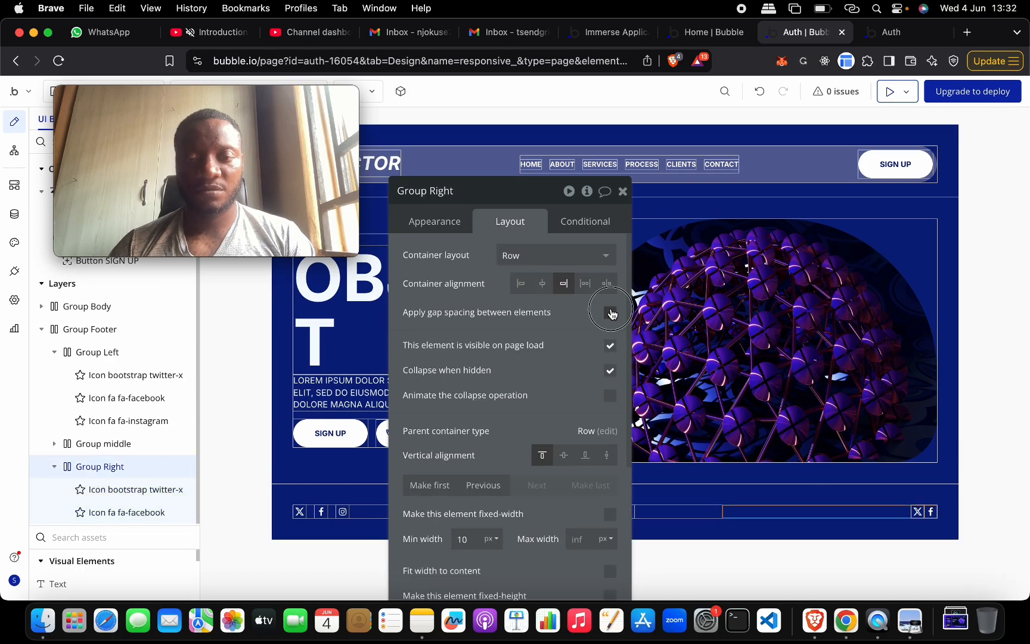
{"action": "left_click", "coordinate": [611, 313]}
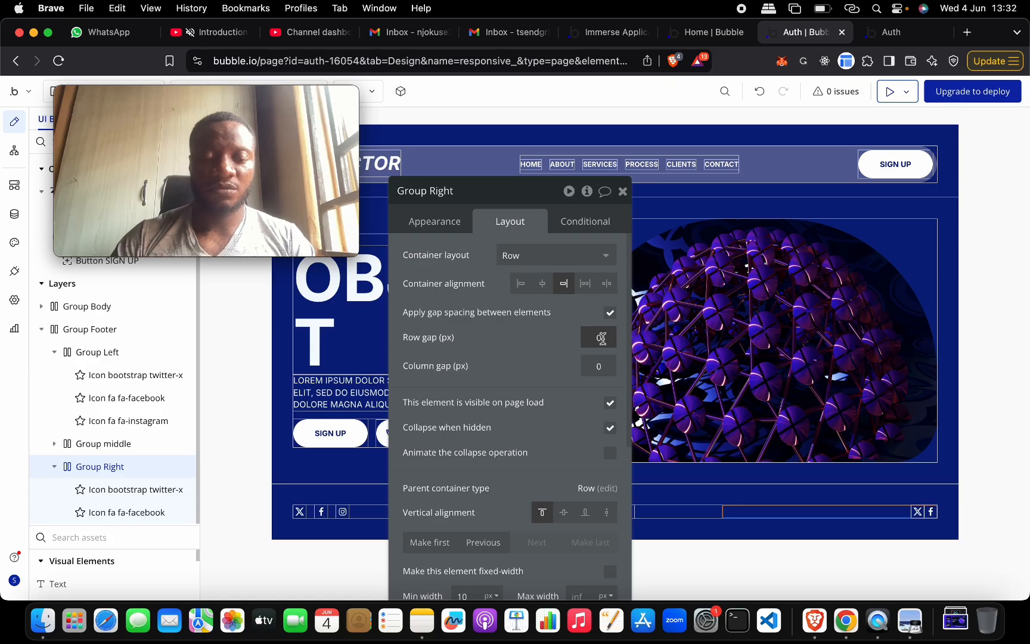
{"action": "type", "text": "20"}
{"action": "left_click", "coordinate": [603, 371]}
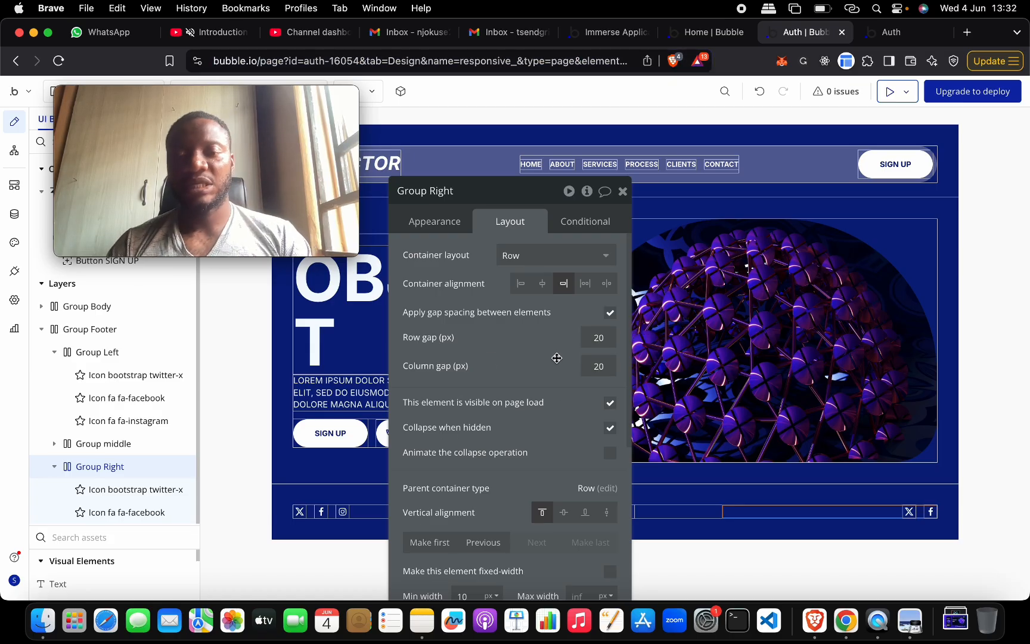
Step: Change the twitter-x icon in the footer's Group Right to Arrow-left from Bootstrap Icons, searching for ARROW
{"action": "left_click", "coordinate": [432, 225]}
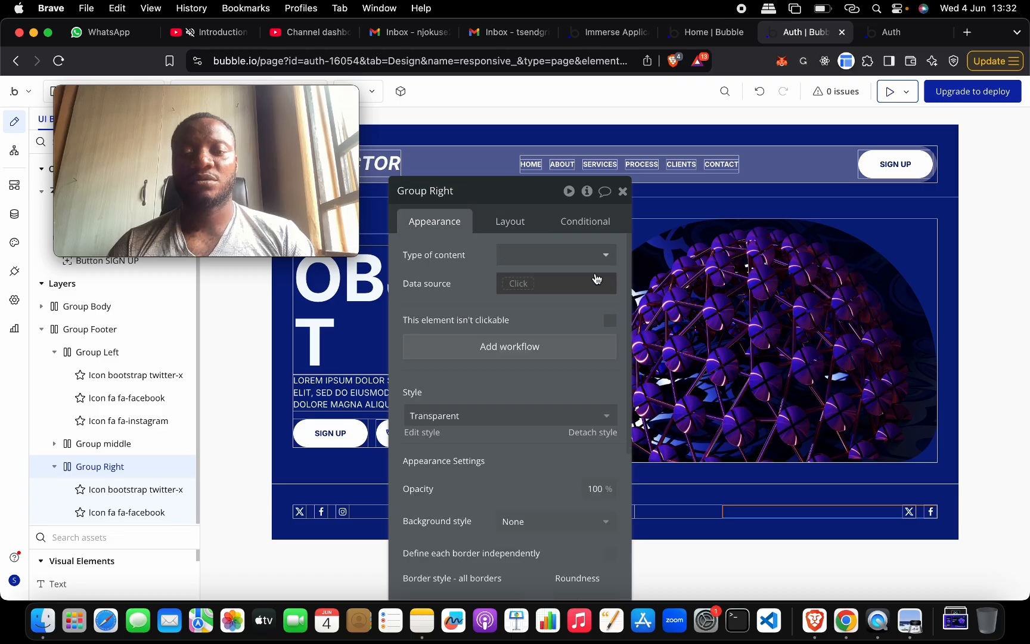
{"action": "left_click", "coordinate": [909, 512]}
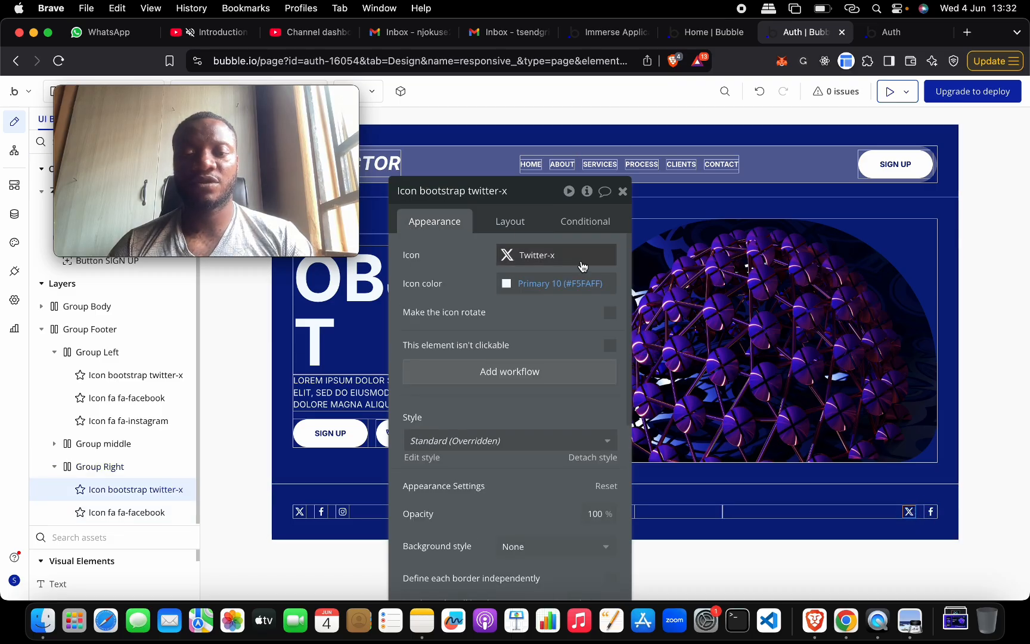
{"action": "left_click", "coordinate": [510, 254]}
{"action": "type", "text": "ARROW"}
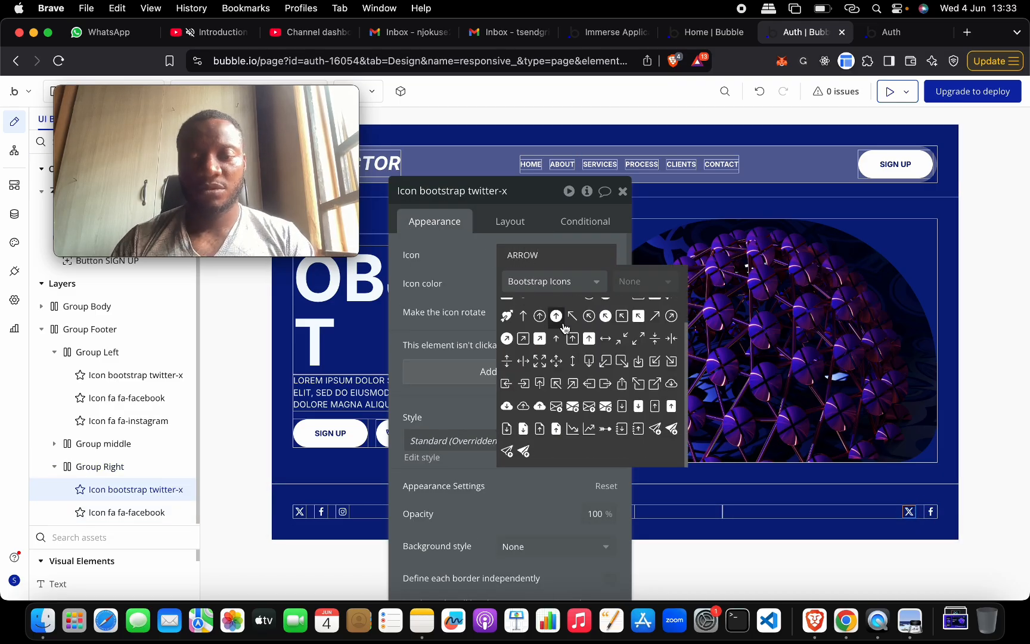
{"action": "scroll", "coordinate": [565, 328], "scroll_direction": "up", "scroll_amount": 3}
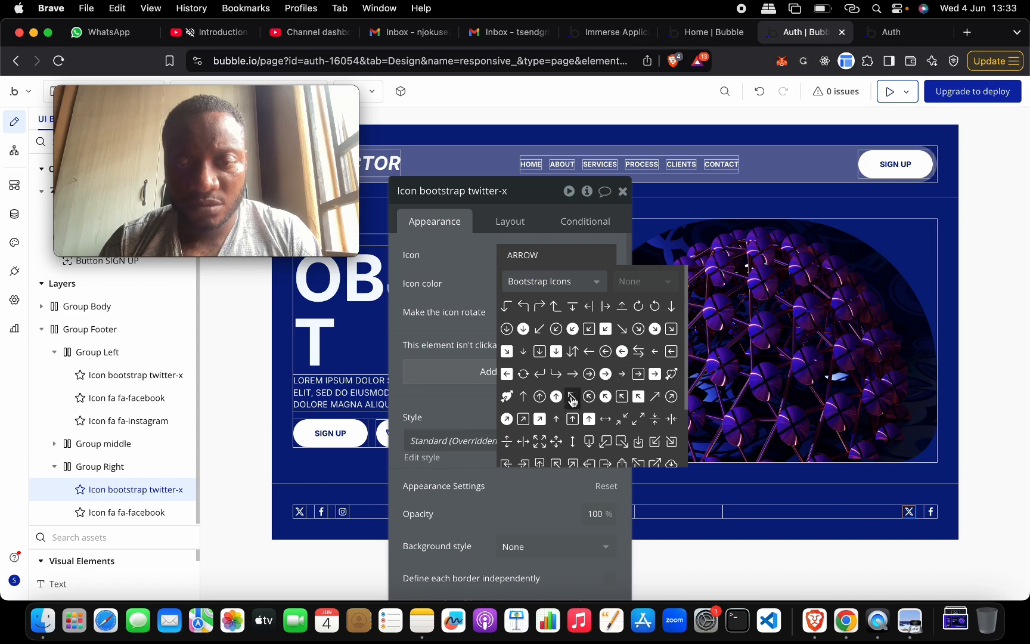
{"action": "key", "text": "ctrl+Up"}
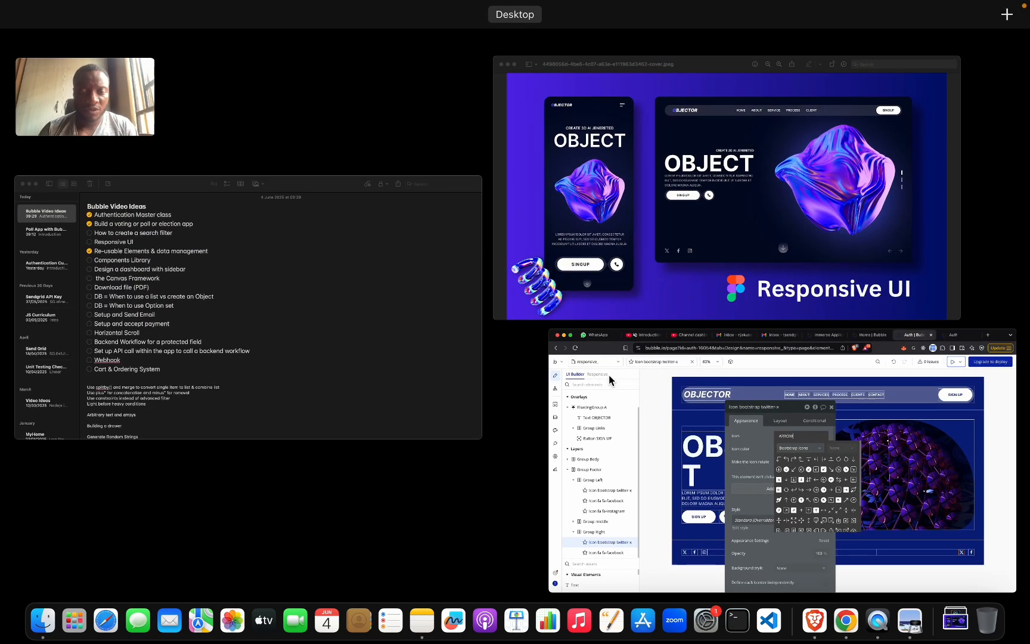
{"action": "left_click", "coordinate": [650, 437]}
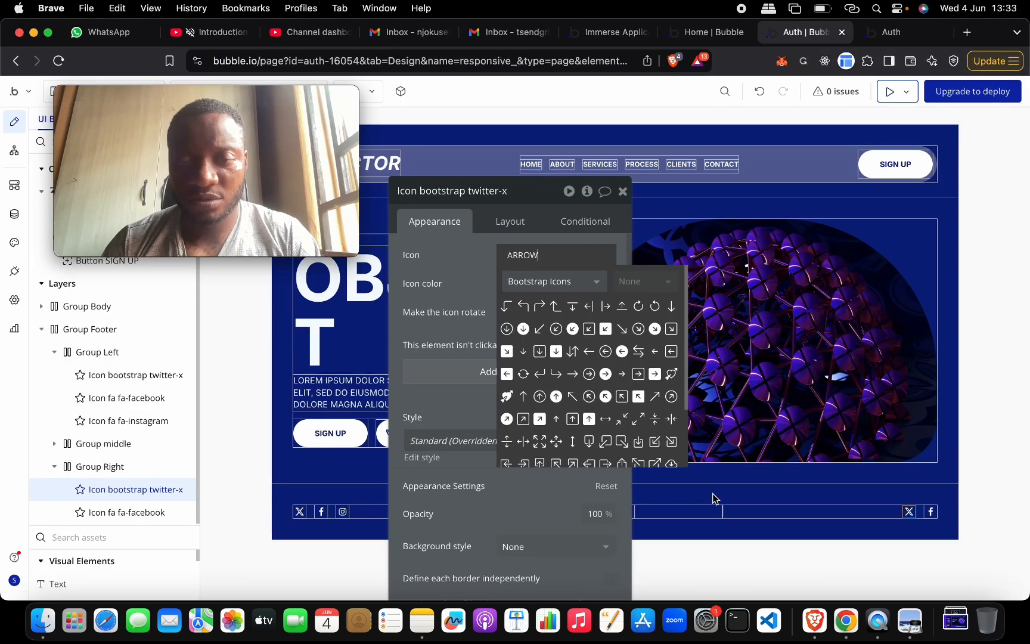
{"action": "left_click", "coordinate": [596, 354]}
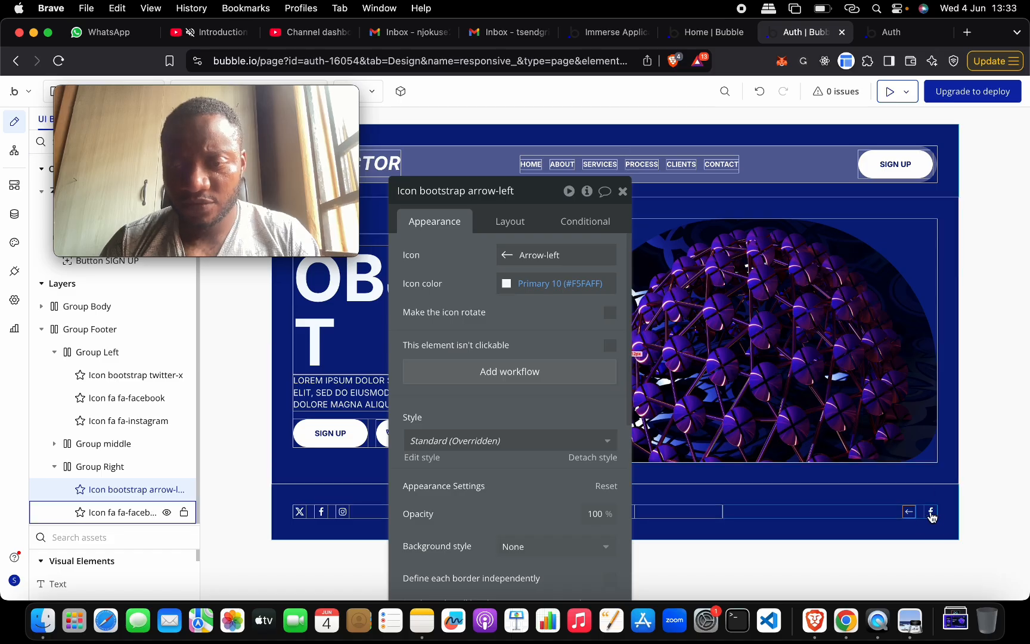
{"action": "left_click", "coordinate": [126, 512]}
{"action": "left_click", "coordinate": [571, 259]}
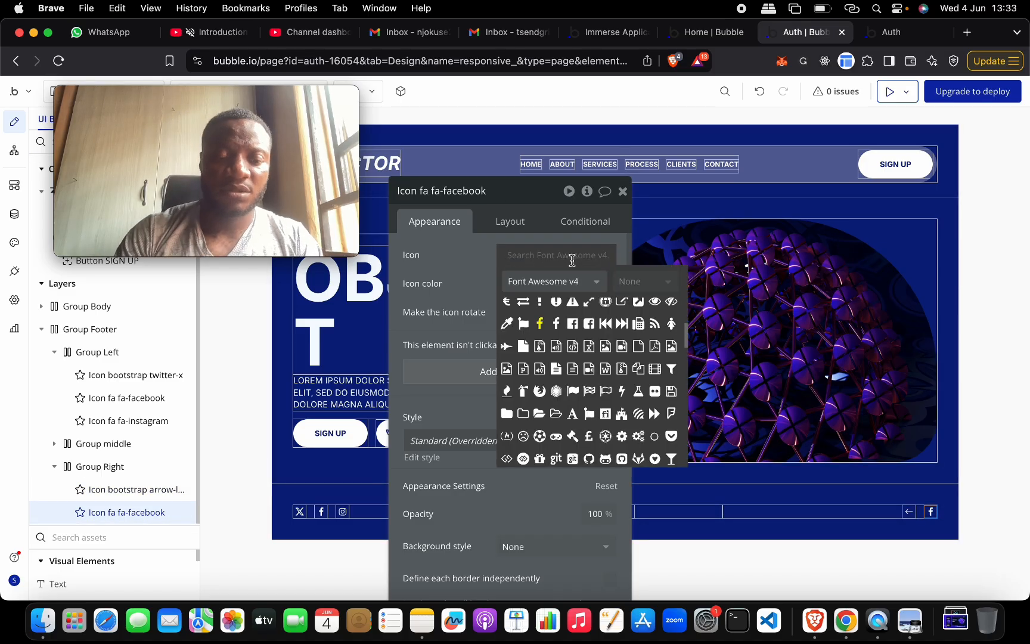
{"action": "type", "text": "ARR"}
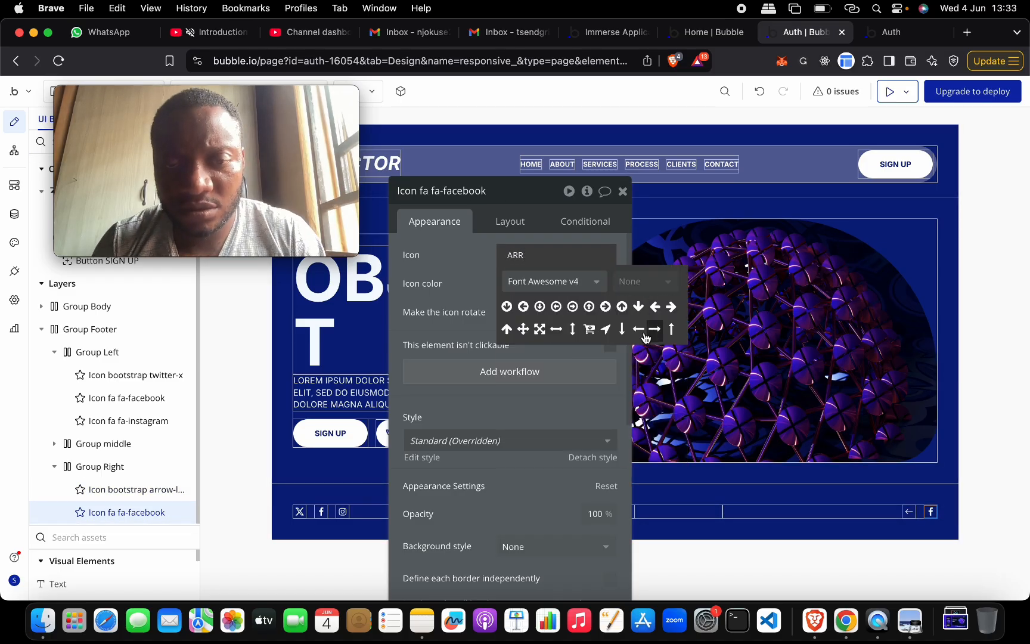
{"action": "key", "text": "BackSpace"}
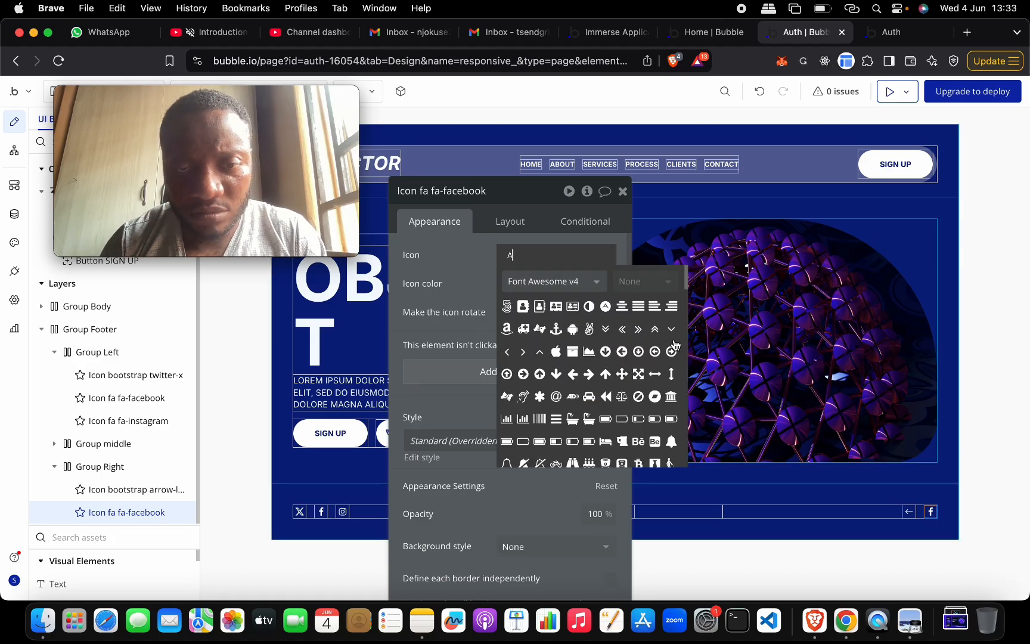
{"action": "key", "text": "BackSpace"}
{"action": "scroll", "coordinate": [627, 308], "scroll_direction": "down", "scroll_amount": 5}
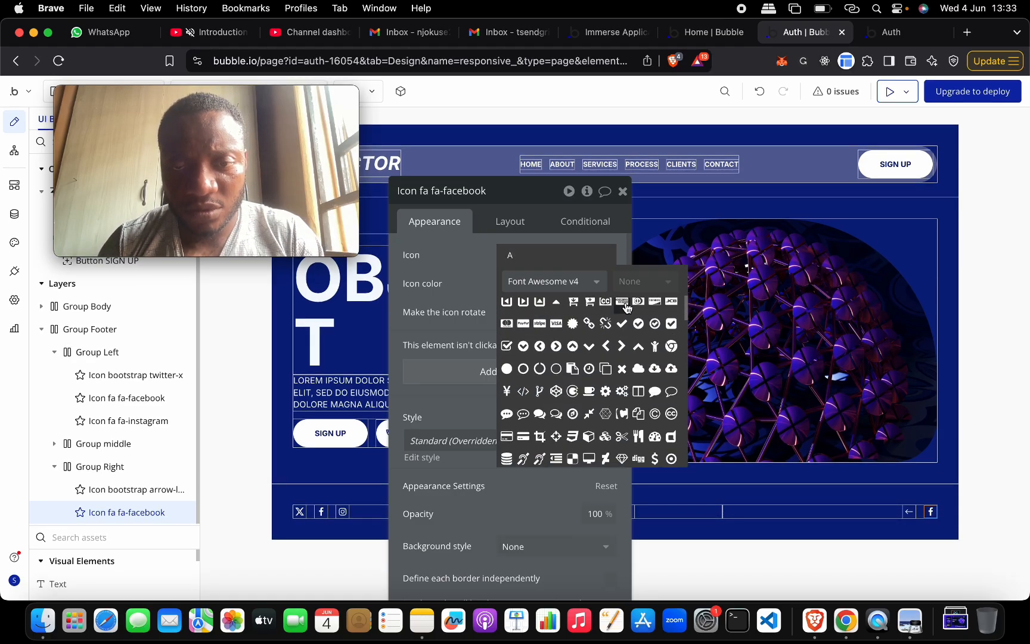
{"action": "scroll", "coordinate": [626, 307], "scroll_direction": "up", "scroll_amount": 1}
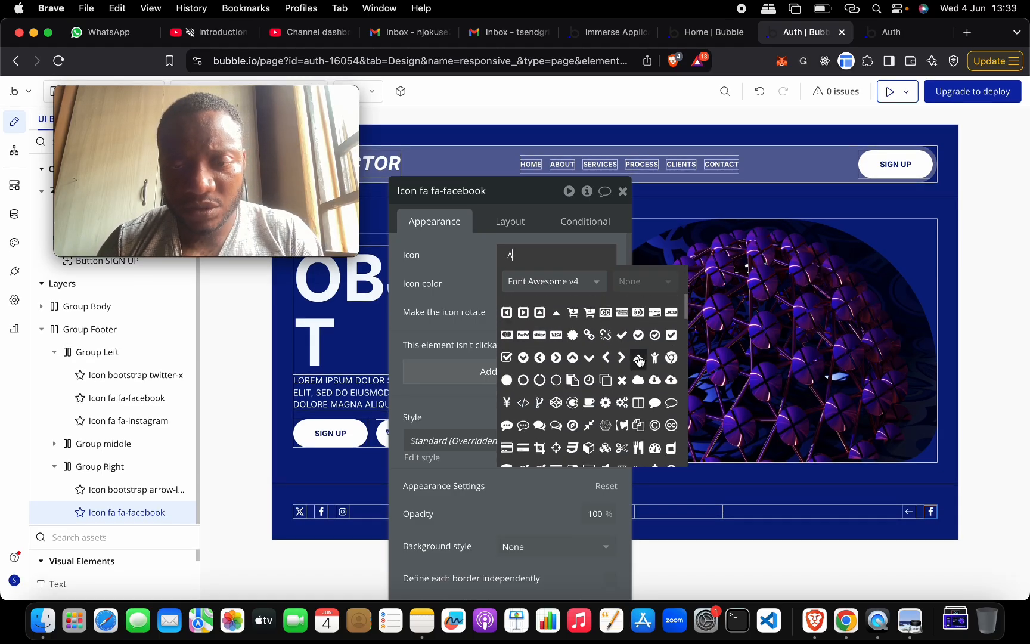
{"action": "left_click", "coordinate": [931, 513]}
{"action": "left_click", "coordinate": [567, 255]}
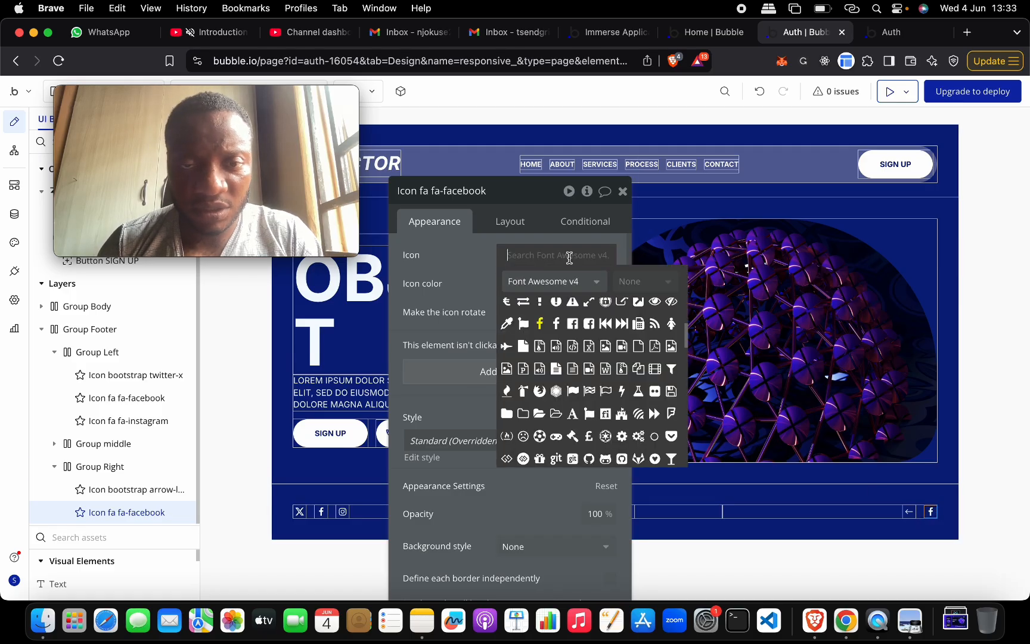
{"action": "type", "text": "AR"}
{"action": "scroll", "coordinate": [633, 361], "scroll_direction": "up", "scroll_amount": 5}
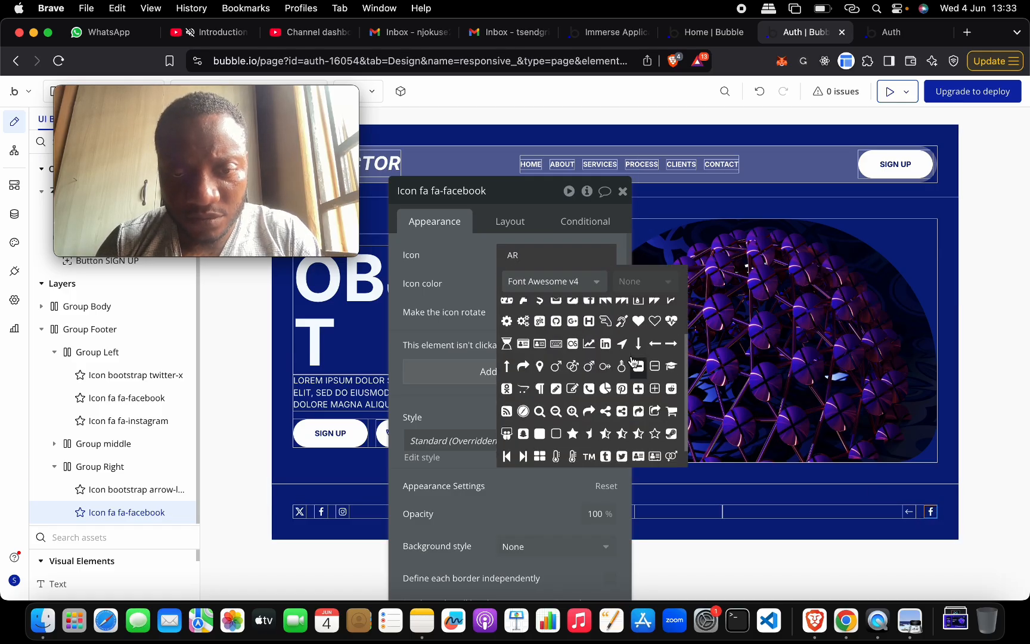
Step: Replace the facebook icon in Group Right with Arrow-right from the Bootstrap Icons library, matching the neighbouring arrow's icon set
{"action": "left_click", "coordinate": [908, 511]}
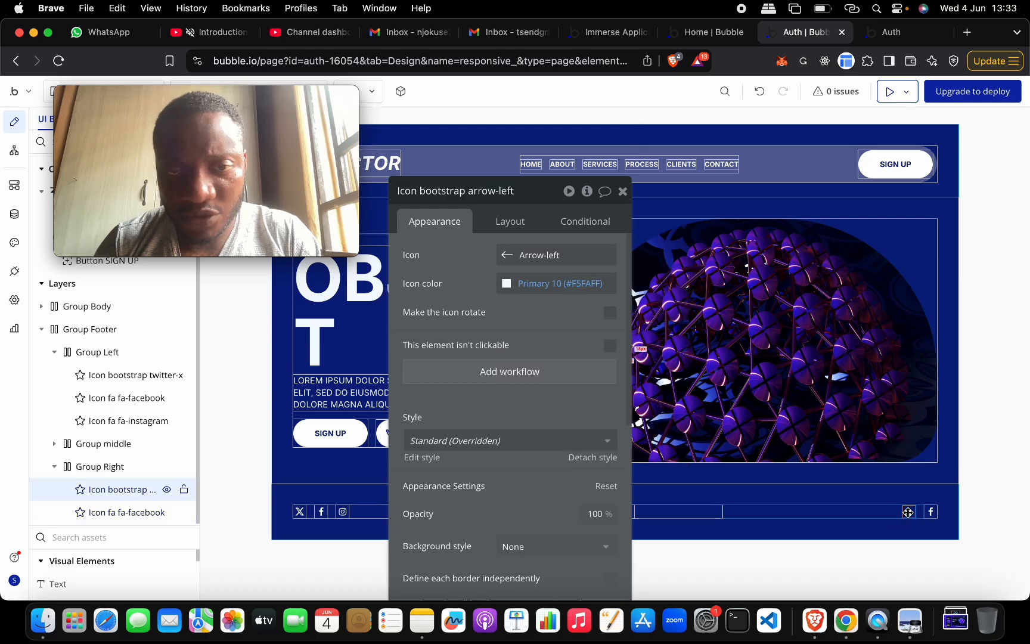
{"action": "left_click", "coordinate": [539, 256]}
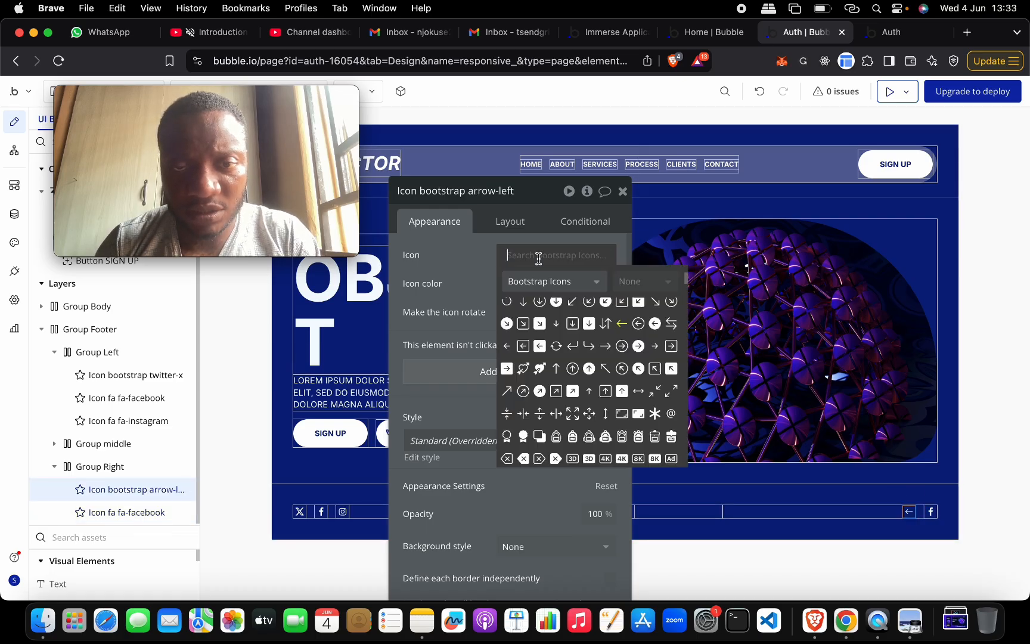
{"action": "left_click", "coordinate": [476, 261]}
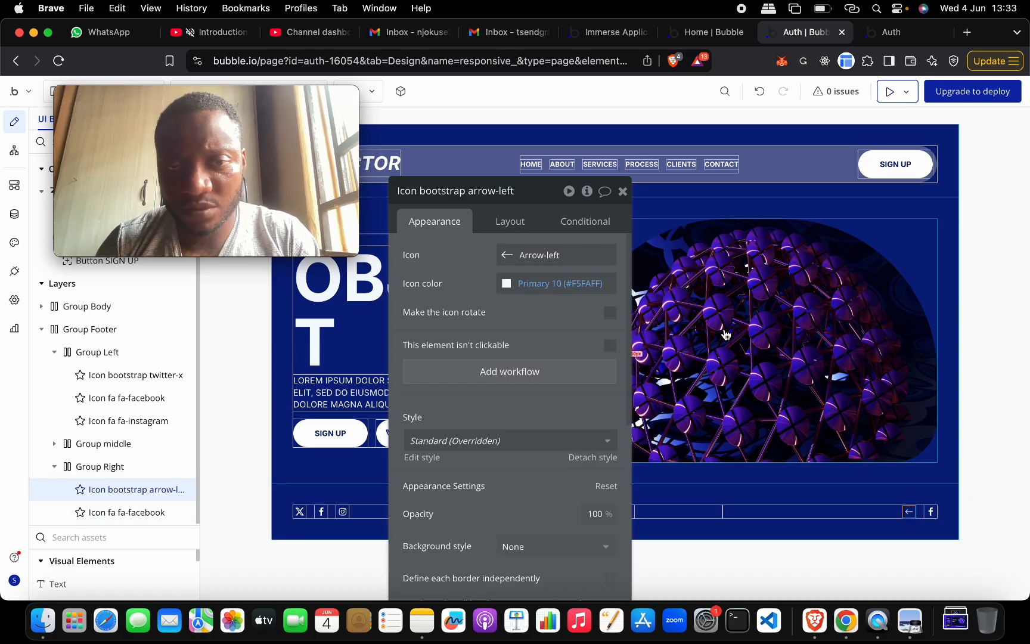
{"action": "left_click", "coordinate": [127, 512]}
{"action": "left_click", "coordinate": [538, 257]}
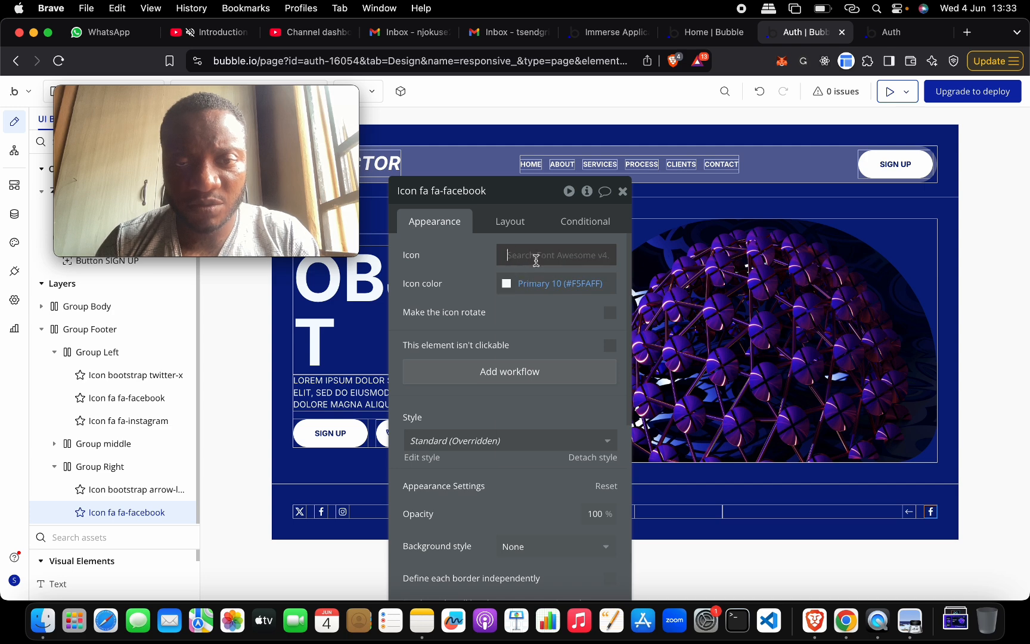
{"action": "left_click", "coordinate": [546, 281]}
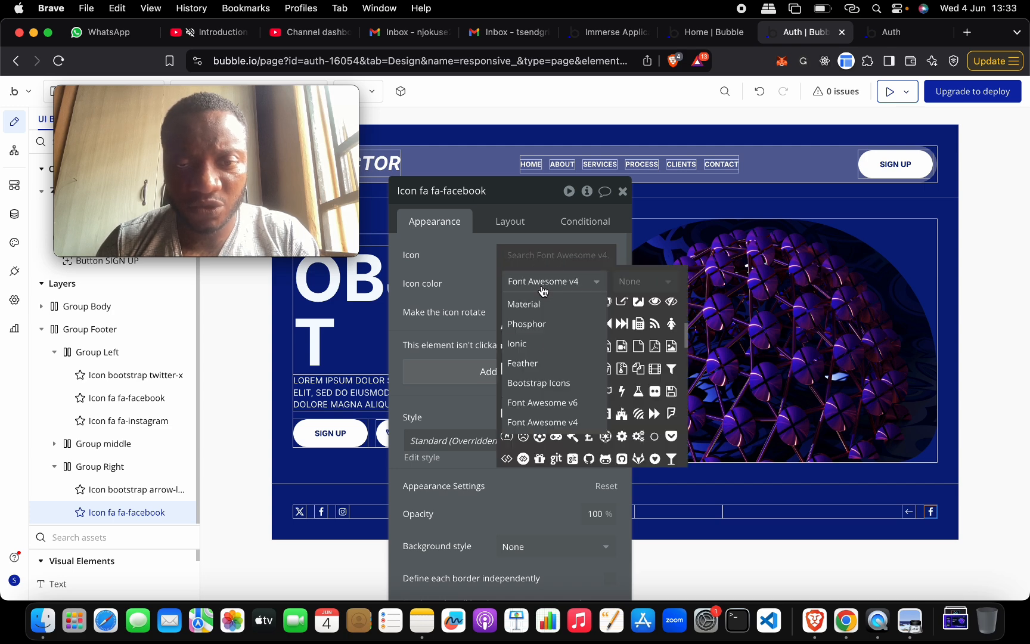
{"action": "left_click", "coordinate": [555, 383]}
{"action": "type", "text": "ARR"}
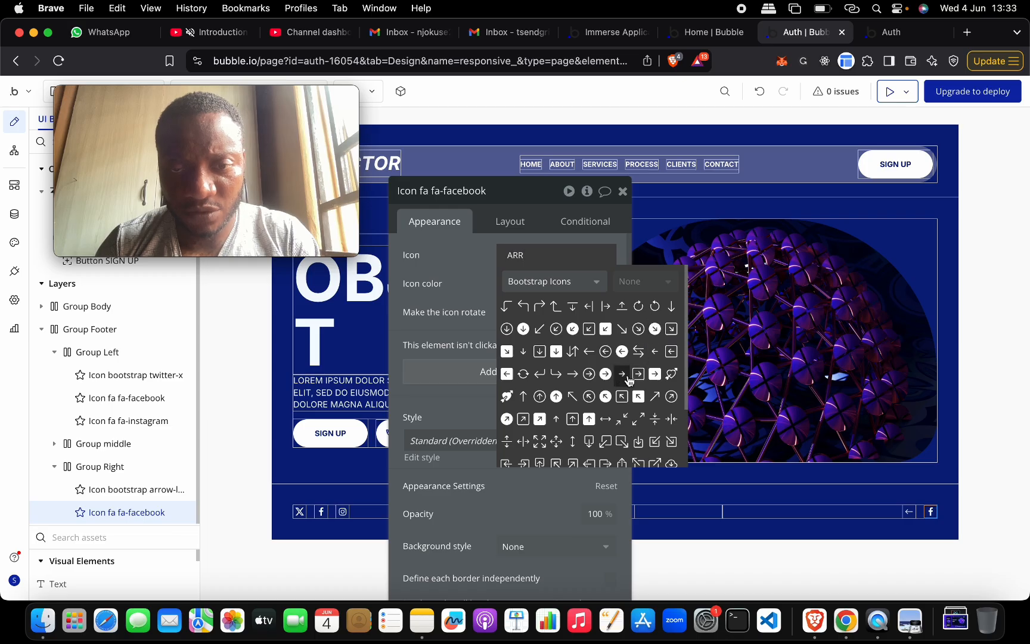
{"action": "left_click", "coordinate": [577, 374]}
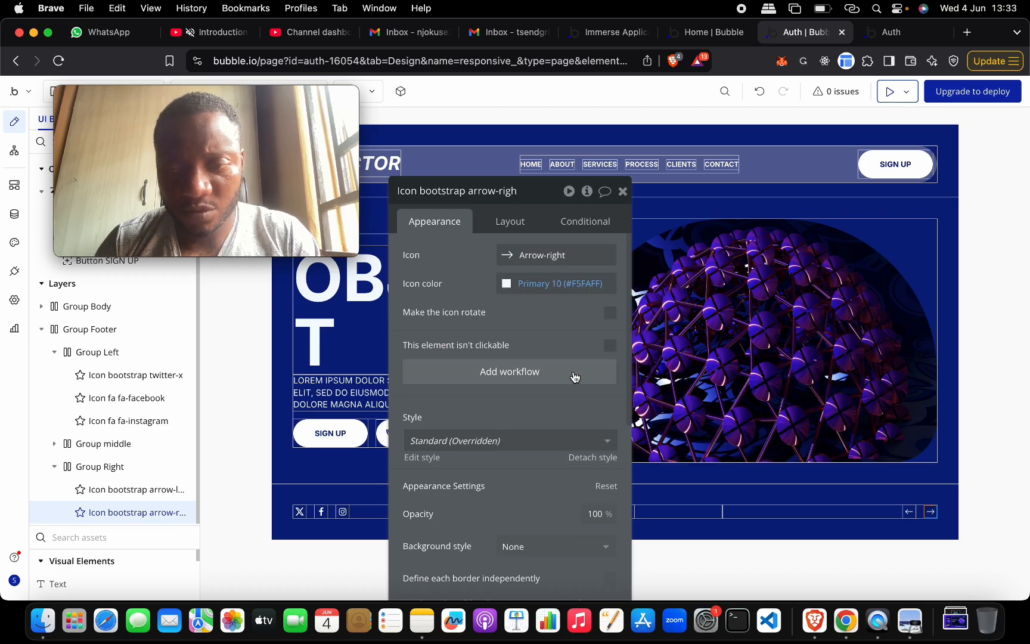
Step: Compare the layout settings of the twitter-x icon in Group Left with those of the arrow-left icon in Group Right
{"action": "left_click", "coordinate": [776, 491]}
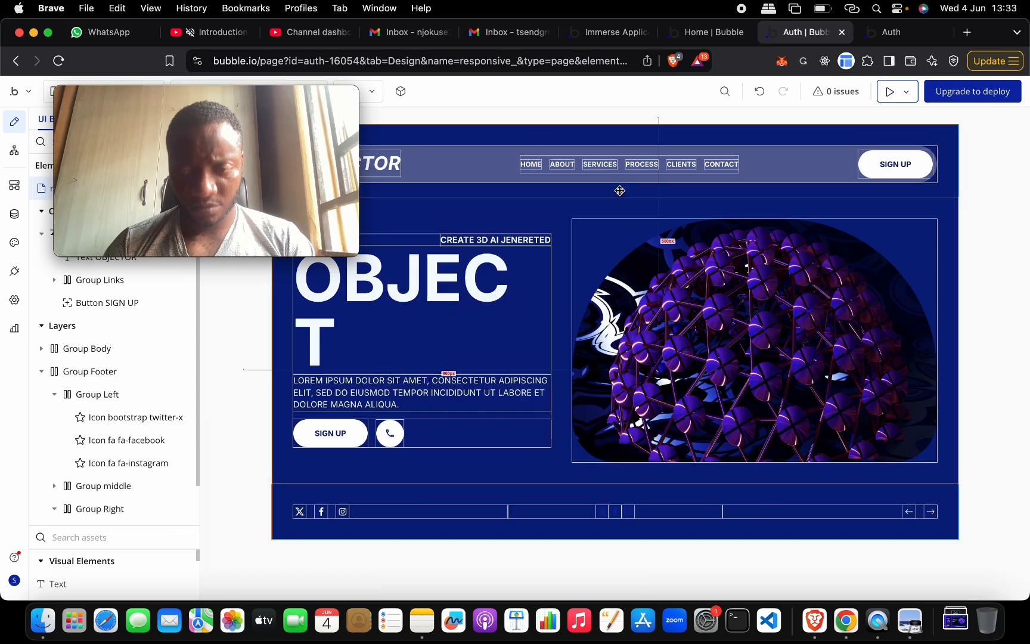
{"action": "left_click", "coordinate": [299, 512]}
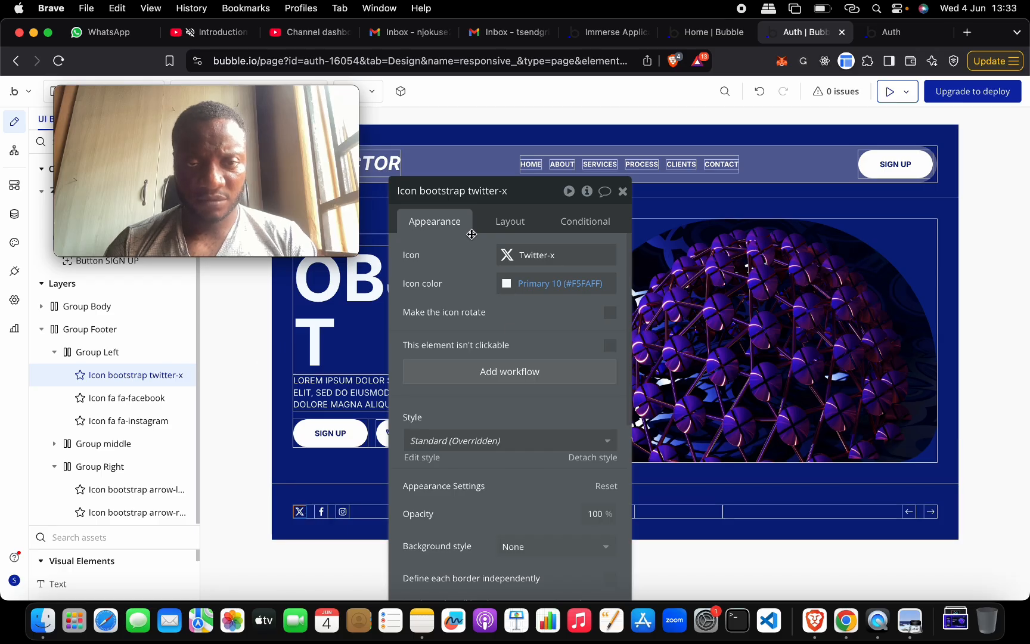
{"action": "left_click", "coordinate": [510, 221]}
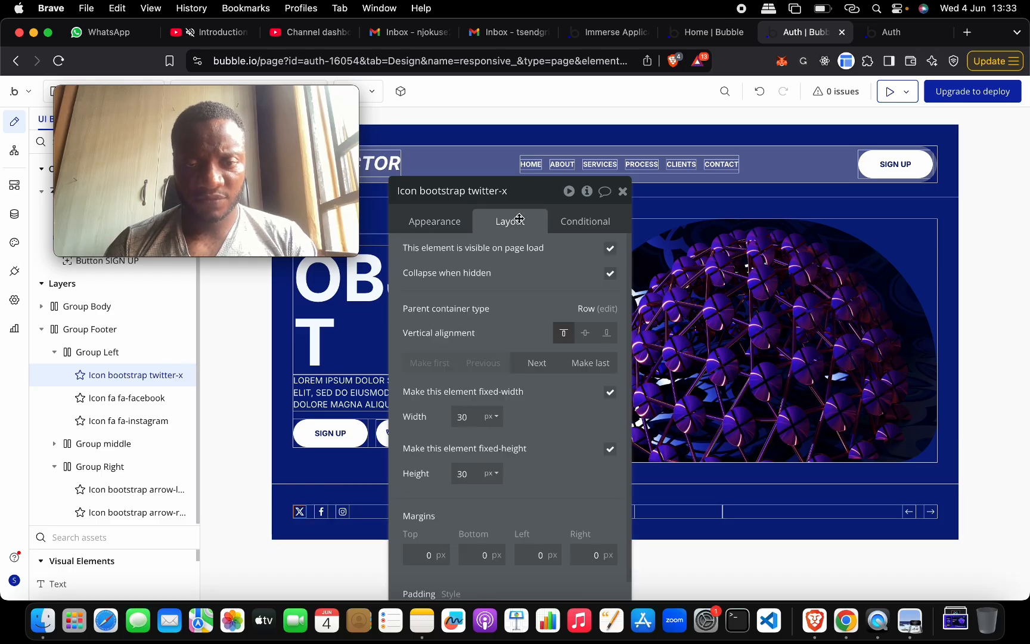
{"action": "left_click", "coordinate": [908, 513]}
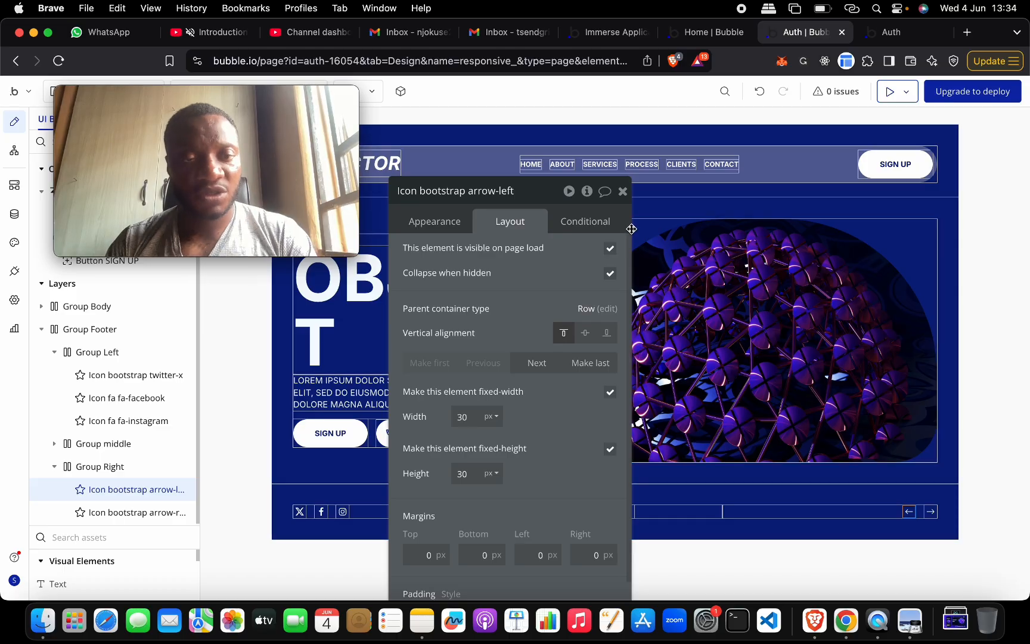
{"action": "left_click", "coordinate": [623, 191]}
Step: Delete the twitter-x, facebook and instagram icons from Group middle in the footer
{"action": "double_click", "coordinate": [602, 511]}
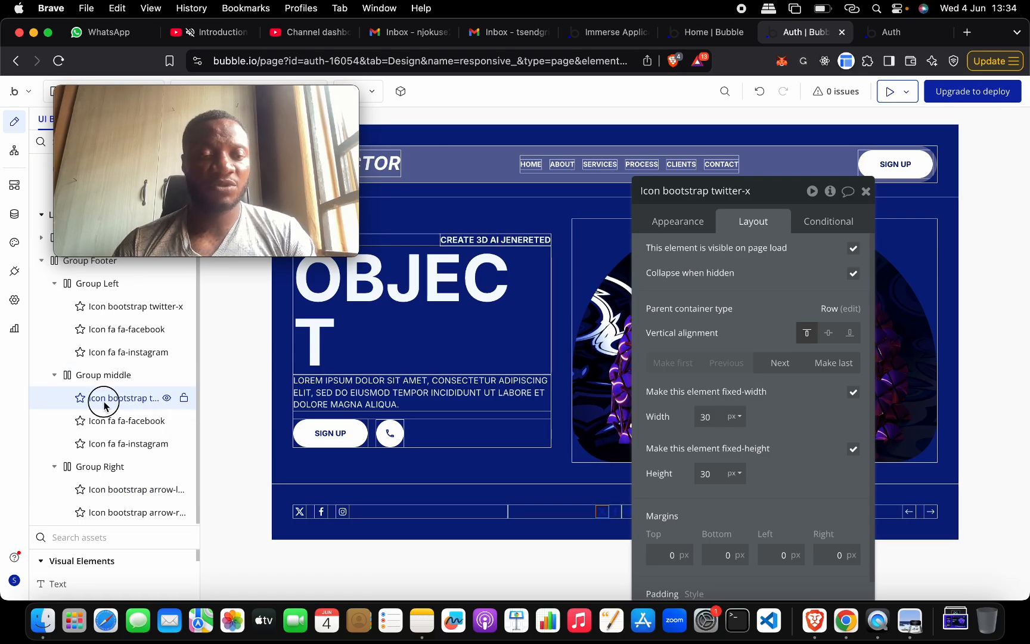
{"action": "left_click", "coordinate": [119, 421], "text": "shift"}
{"action": "left_click", "coordinate": [118, 446], "text": "shift"}
{"action": "key", "text": "BackSpace"}
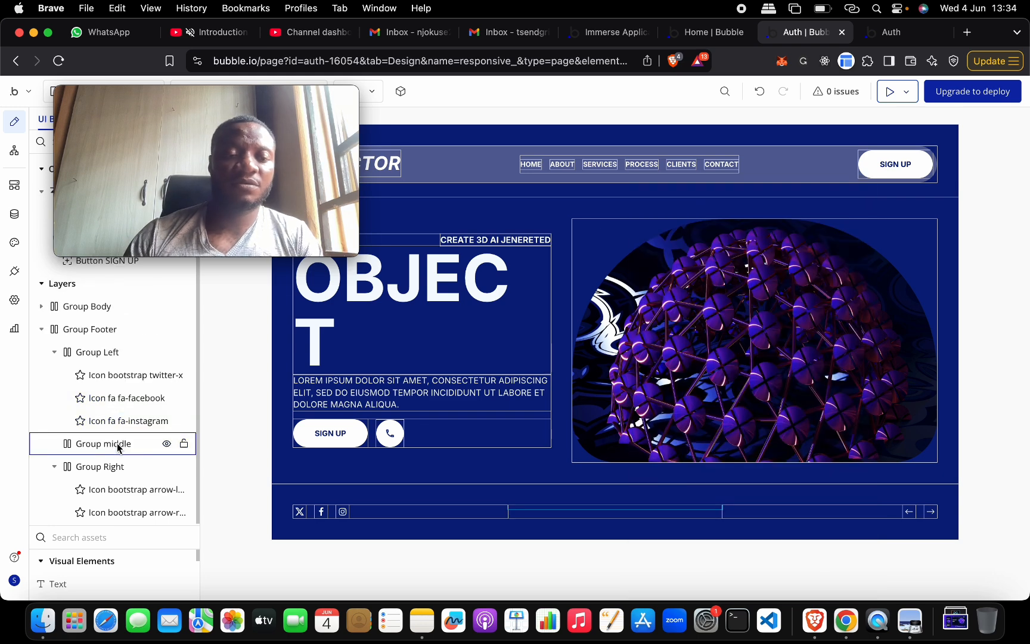
Step: Copy the round phone button from the hero section into the footer's empty Group middle
{"action": "double_click", "coordinate": [390, 434]}
{"action": "scroll", "coordinate": [103, 441], "scroll_direction": "down", "scroll_amount": 3}
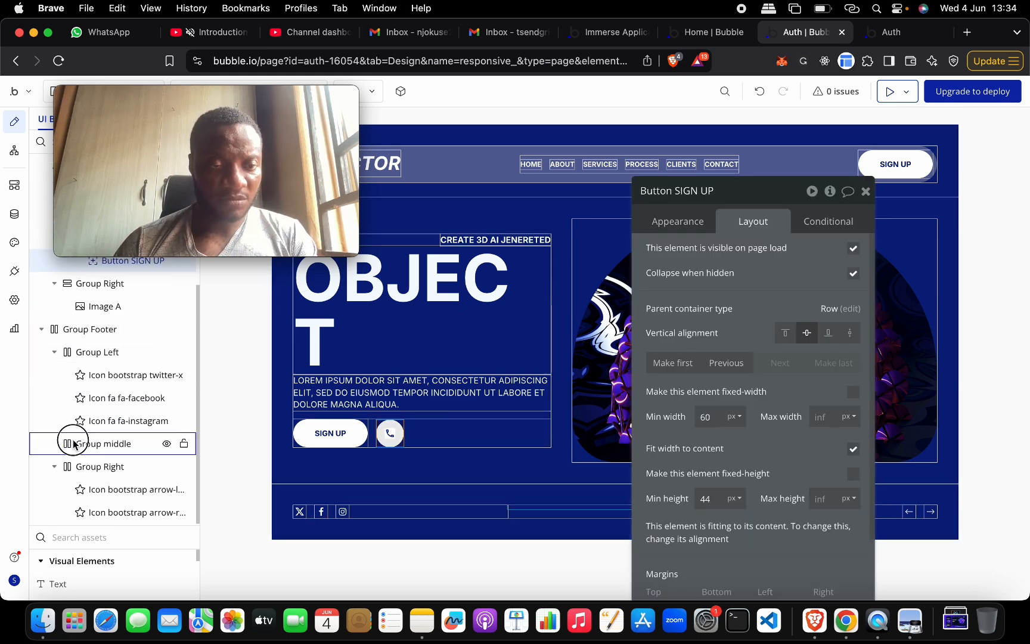
{"action": "left_click", "coordinate": [72, 443]}
{"action": "right_click", "coordinate": [71, 443]}
{"action": "mouse_move", "coordinate": [270, 406]}
{"action": "left_click", "coordinate": [251, 502]}
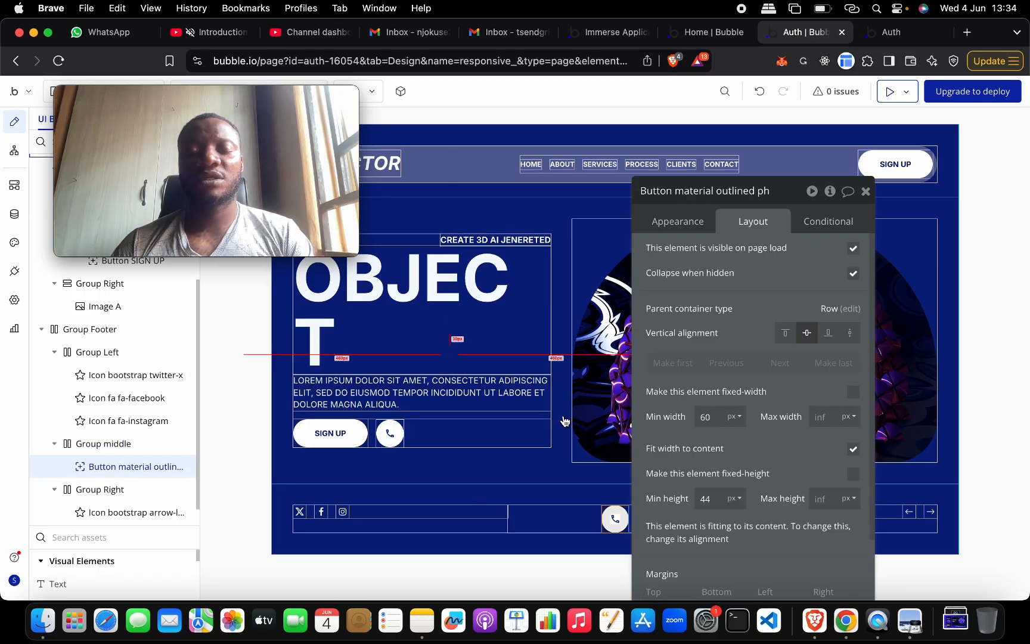
Step: Examine the footer's middle button in the reference design image in Preview and return to the Bubble editor
{"action": "key", "text": "ctrl+Up"}
{"action": "left_click", "coordinate": [656, 307]}
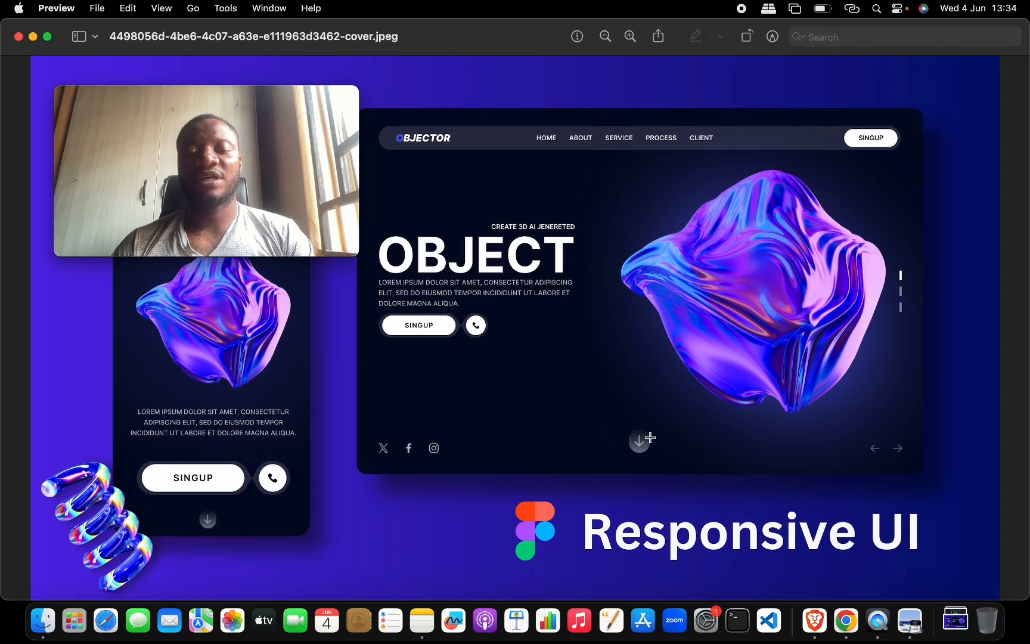
{"action": "key", "text": "ctrl+Up"}
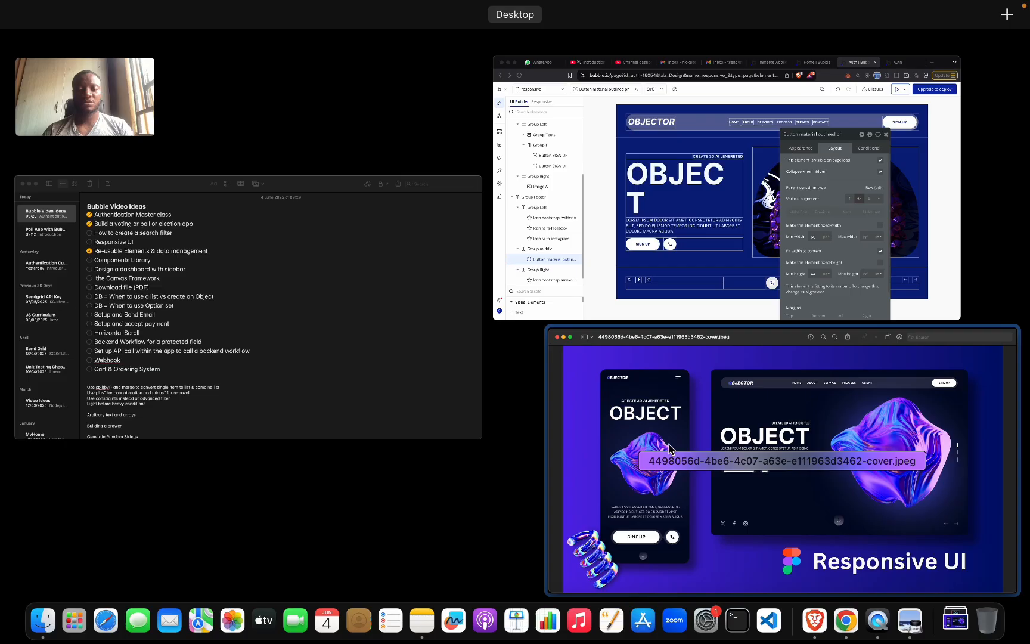
{"action": "left_click", "coordinate": [655, 238]}
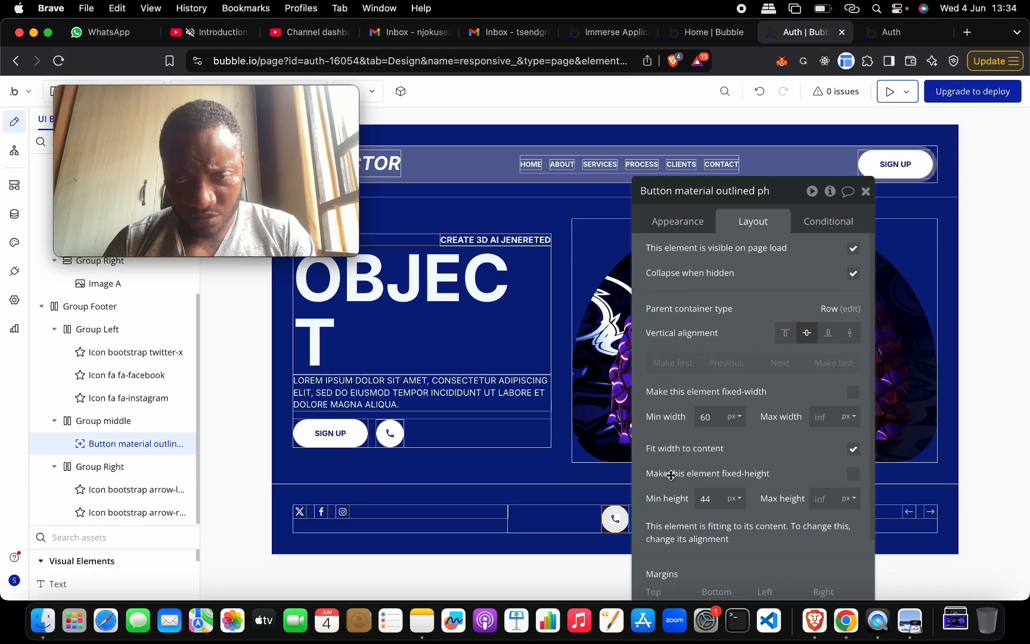
Step: Change the icon of the button in the footer's Group middle to the Bootstrap Icons Arrow-down
{"action": "left_click", "coordinate": [685, 226]}
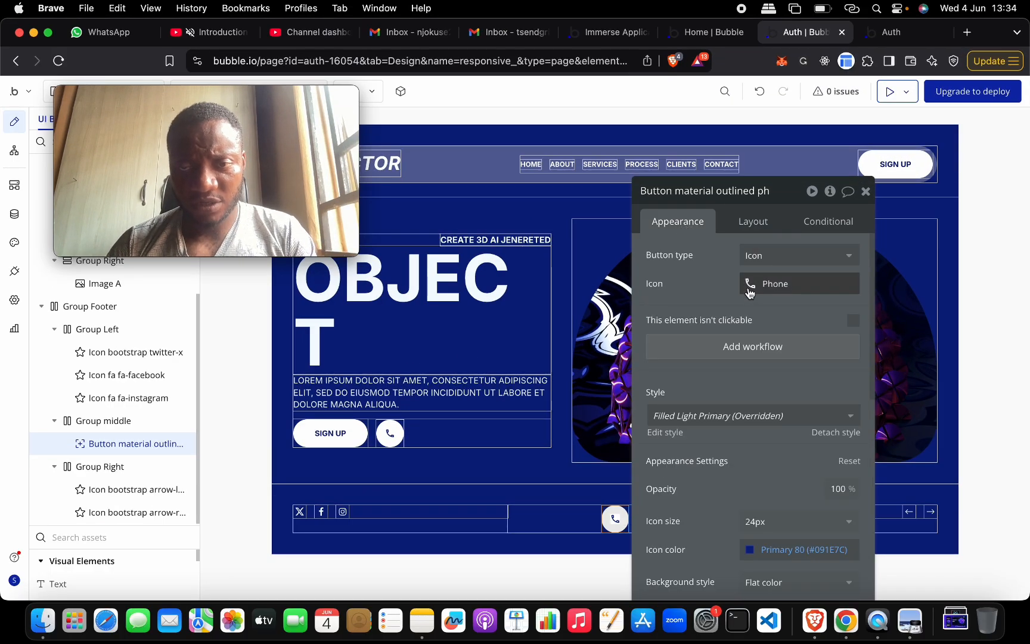
{"action": "left_click", "coordinate": [750, 284]}
{"action": "type", "text": "ARR"}
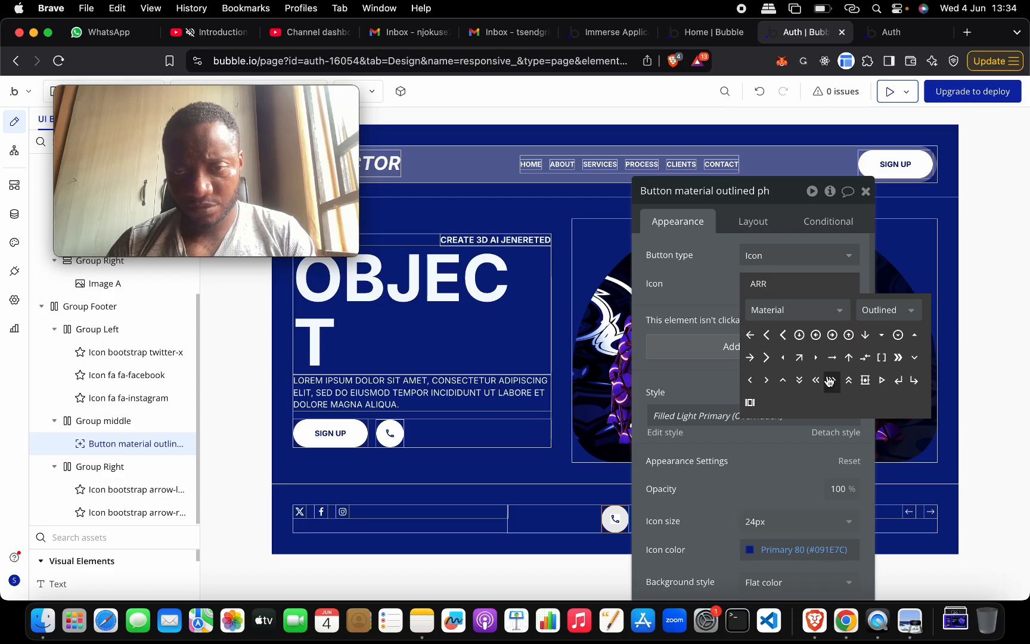
{"action": "left_click", "coordinate": [798, 312]}
{"action": "left_click", "coordinate": [796, 409]}
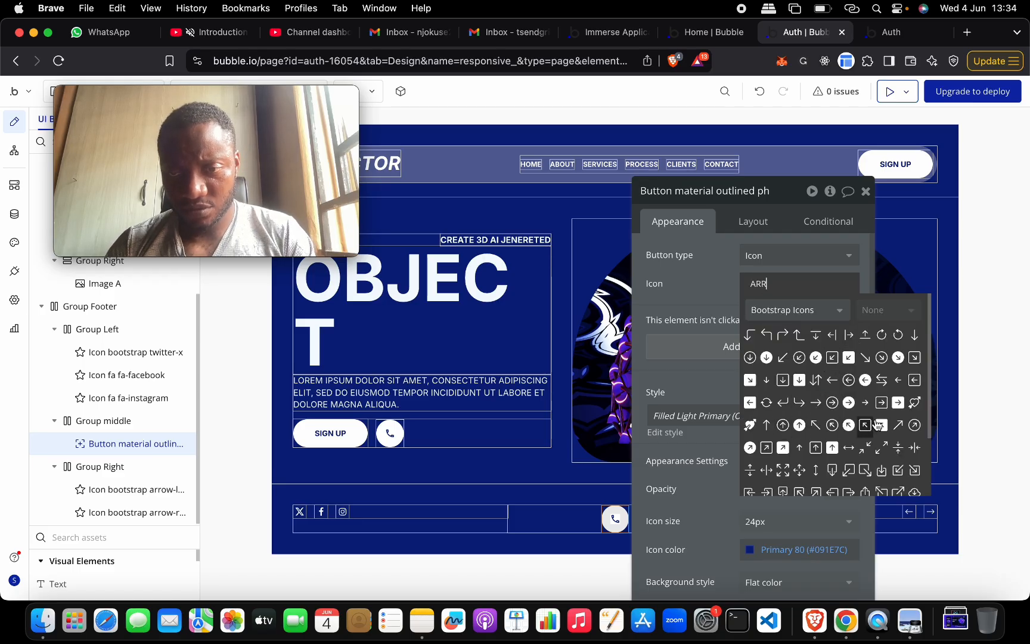
{"action": "scroll", "coordinate": [862, 430], "scroll_direction": "down", "scroll_amount": 2}
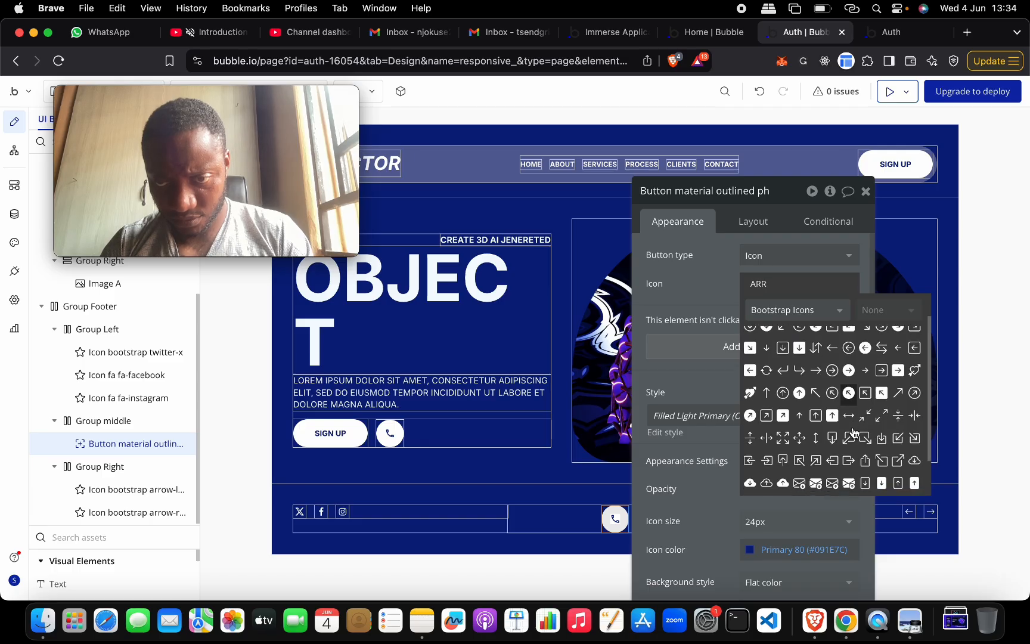
{"action": "scroll", "coordinate": [854, 430], "scroll_direction": "down", "scroll_amount": 1}
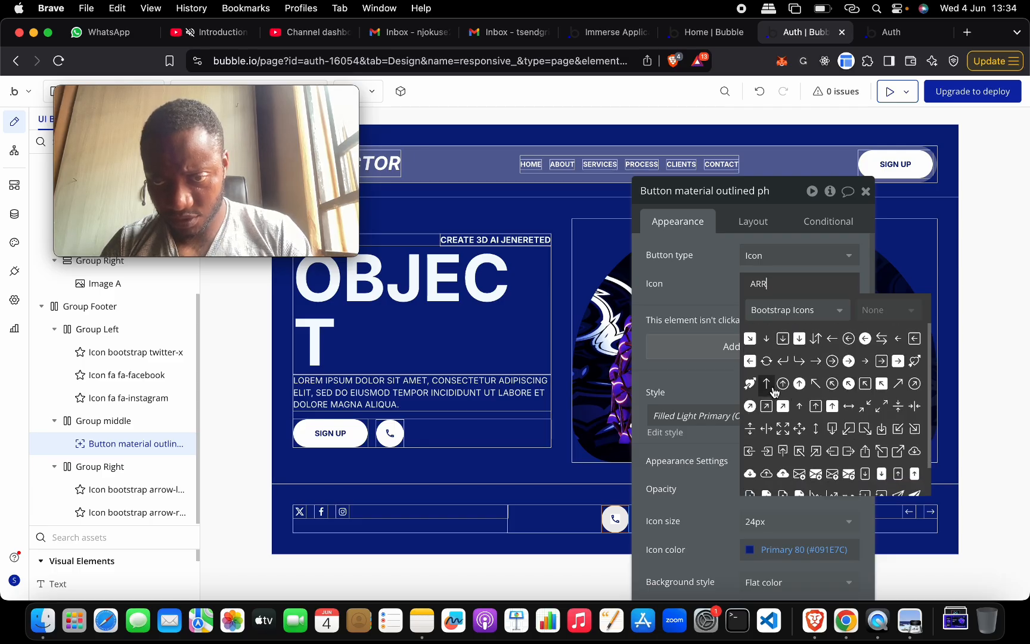
{"action": "scroll", "coordinate": [775, 394], "scroll_direction": "up", "scroll_amount": 1}
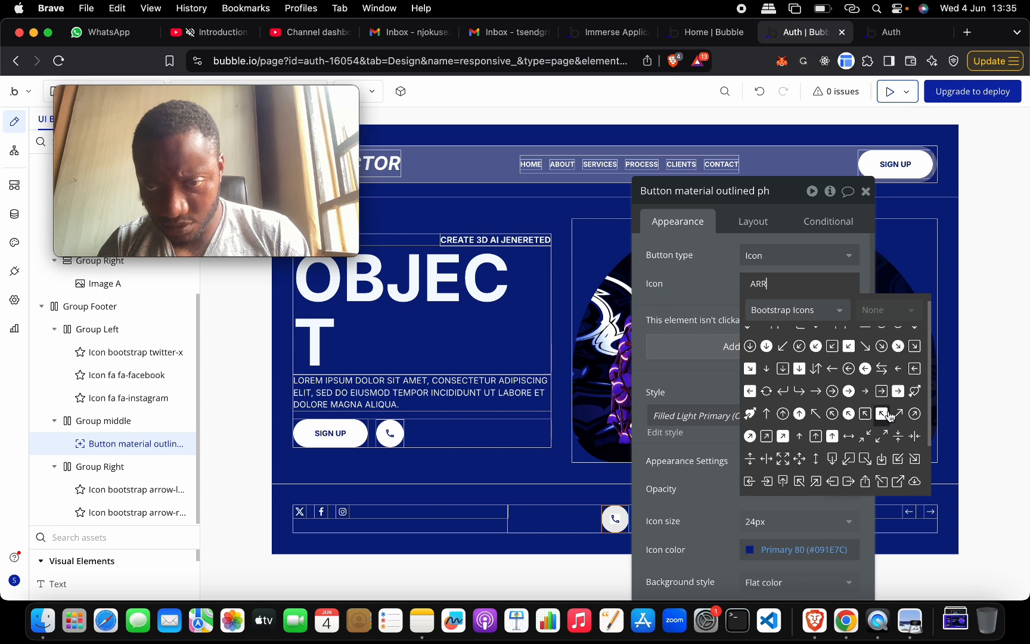
{"action": "scroll", "coordinate": [883, 382], "scroll_direction": "up", "scroll_amount": 1}
{"action": "left_click", "coordinate": [913, 339]}
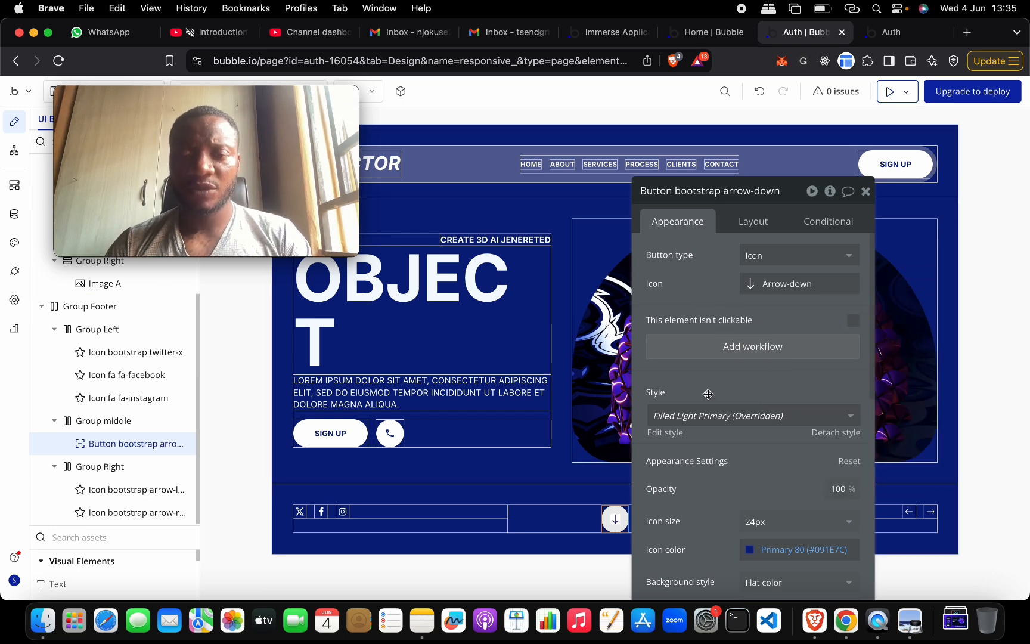
Step: Set the footer arrow button's background style to Gradient and check the open windows for the reference design
{"action": "scroll", "coordinate": [710, 497], "scroll_direction": "down", "scroll_amount": 4}
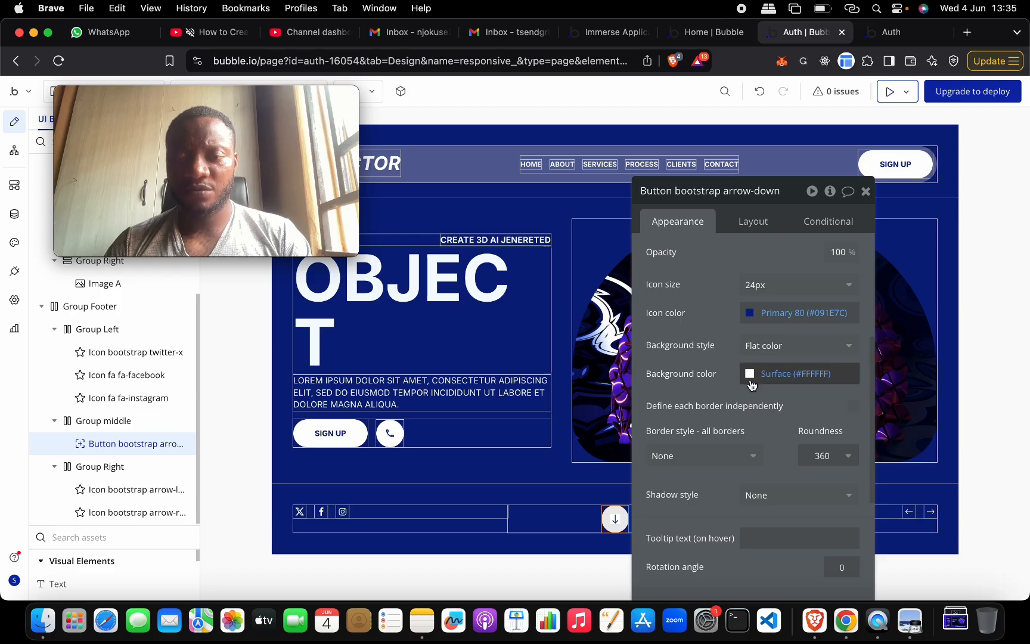
{"action": "left_click", "coordinate": [750, 345]}
{"action": "left_click", "coordinate": [772, 432]}
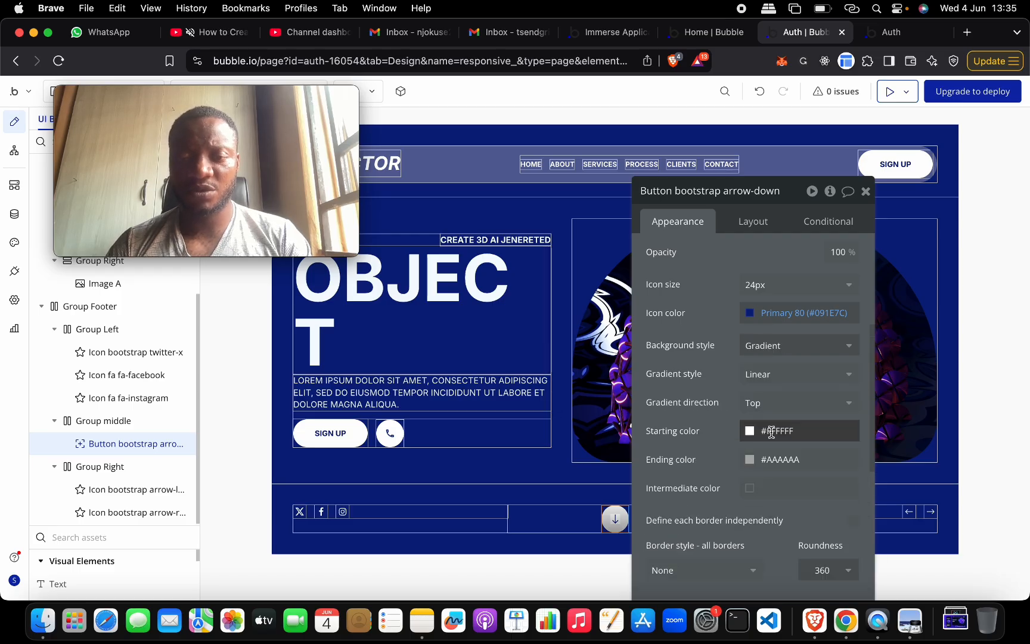
{"action": "key", "text": "ctrl+Up"}
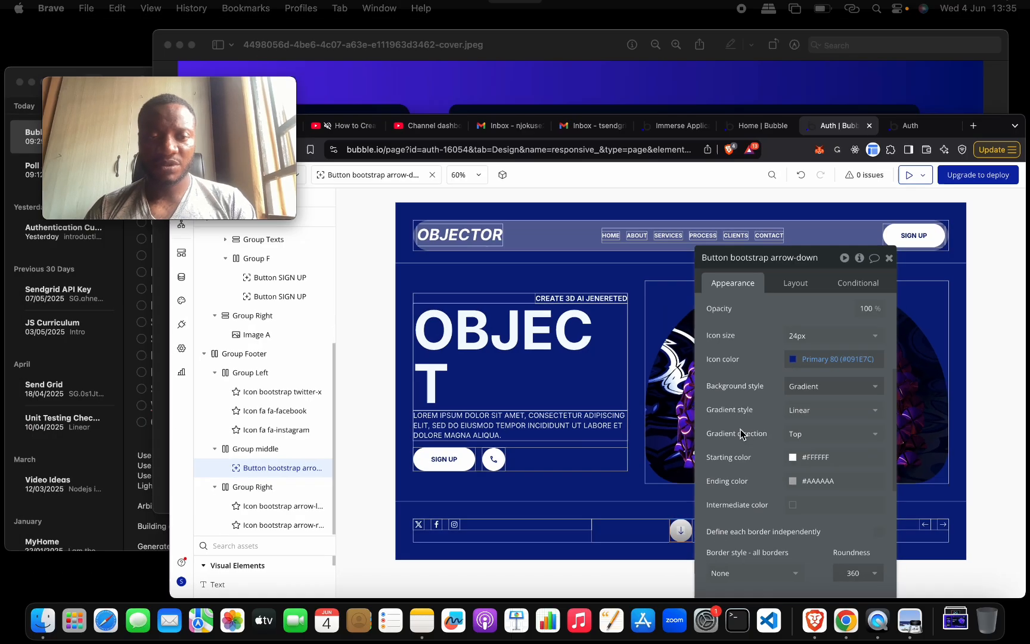
{"action": "left_click", "coordinate": [853, 456]}
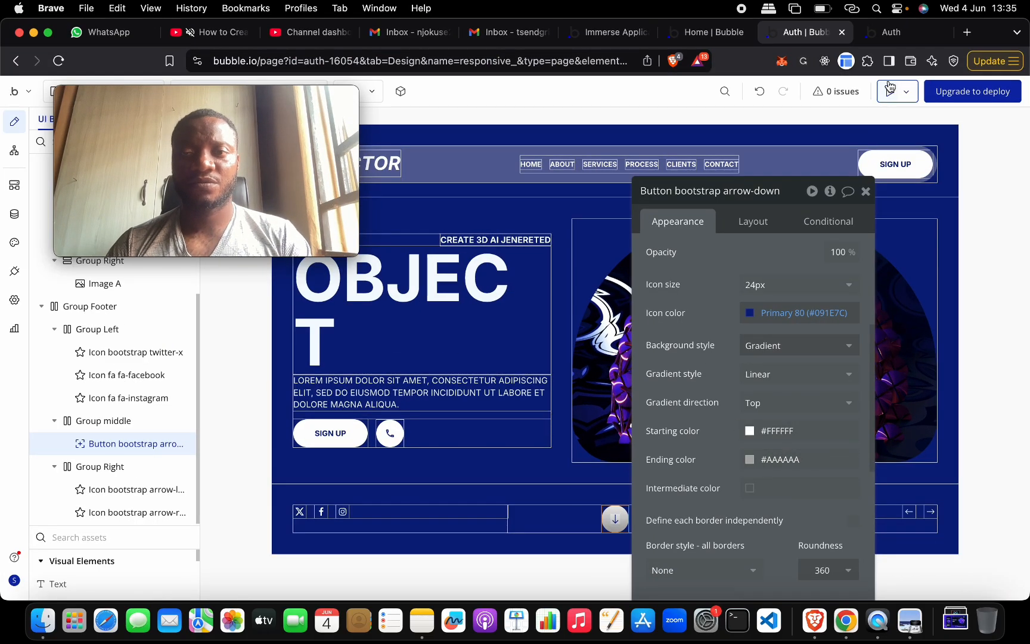
Step: Examine the footer's gradient arrow button in the live page preview and return to the Bubble editor
{"action": "left_click", "coordinate": [884, 35]}
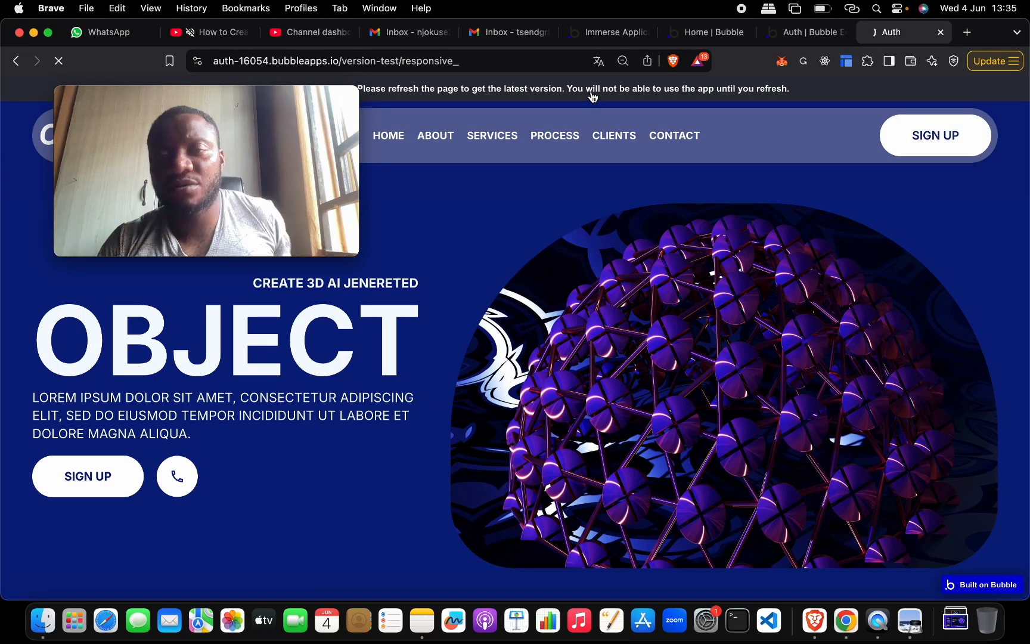
{"action": "scroll", "coordinate": [745, 268], "scroll_direction": "down", "scroll_amount": 3}
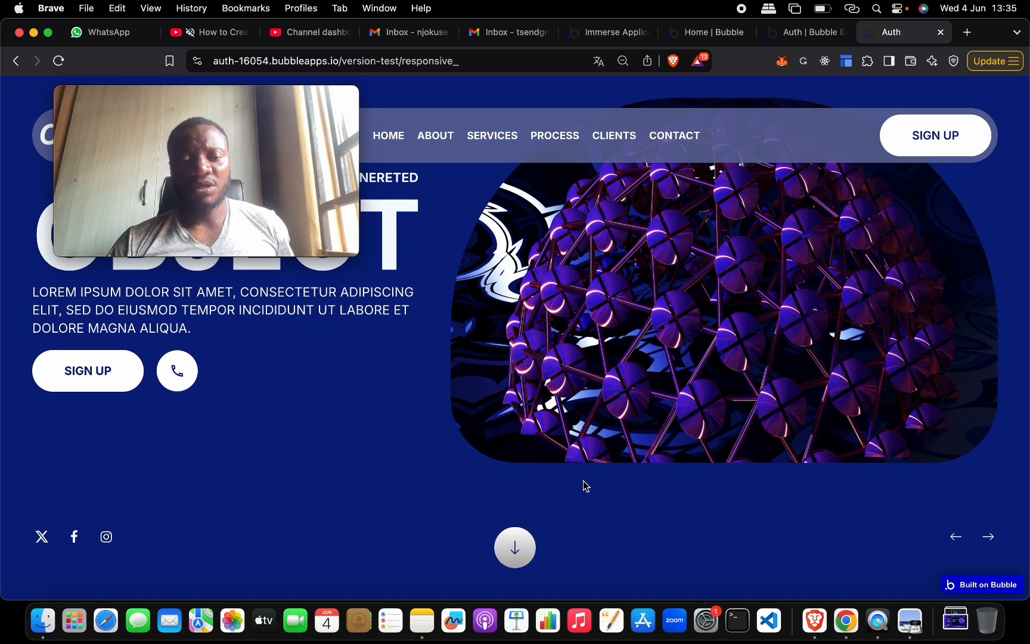
{"action": "left_click", "coordinate": [799, 33]}
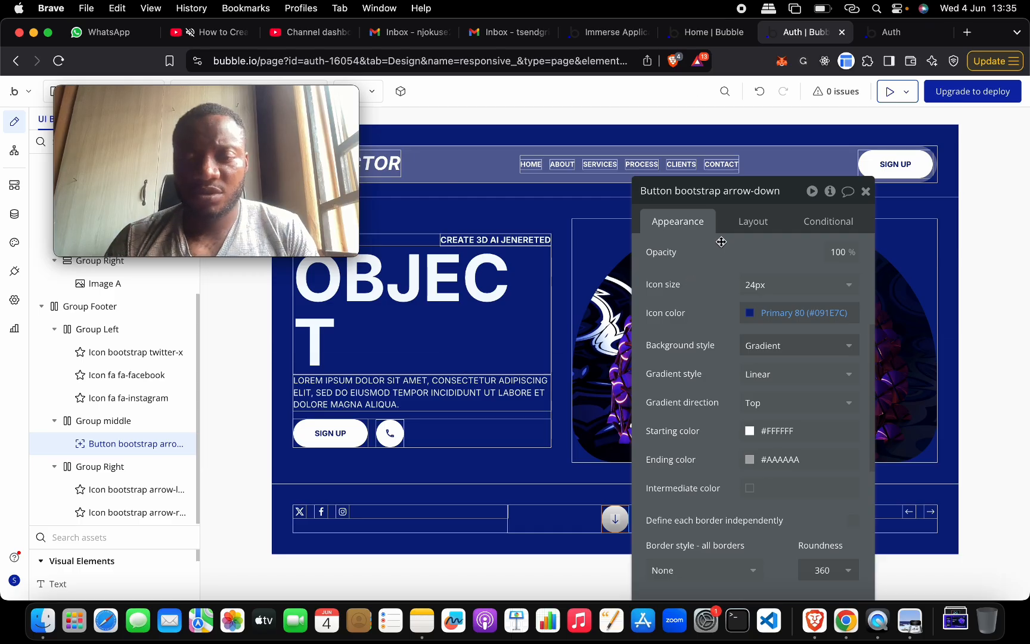
Step: Try clearing the top and bottom padding of the footer's arrow-down button to 0 px
{"action": "scroll", "coordinate": [723, 239], "scroll_direction": "down", "scroll_amount": 5}
{"action": "left_click", "coordinate": [738, 220]}
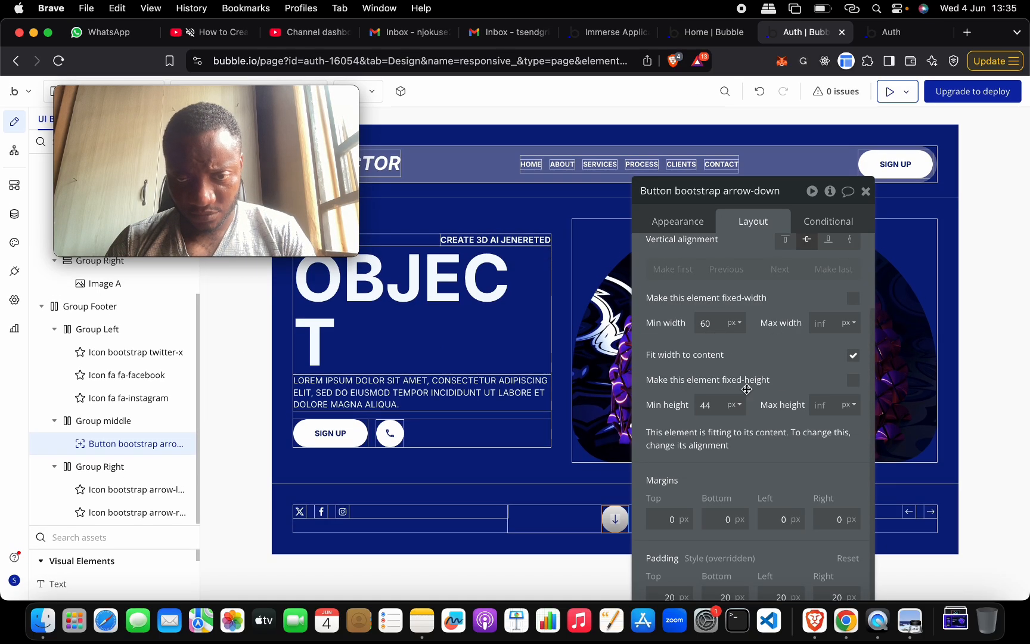
{"action": "left_click_drag", "start_coordinate": [780, 204], "coordinate": [781, 147]}
{"action": "left_click", "coordinate": [667, 541]}
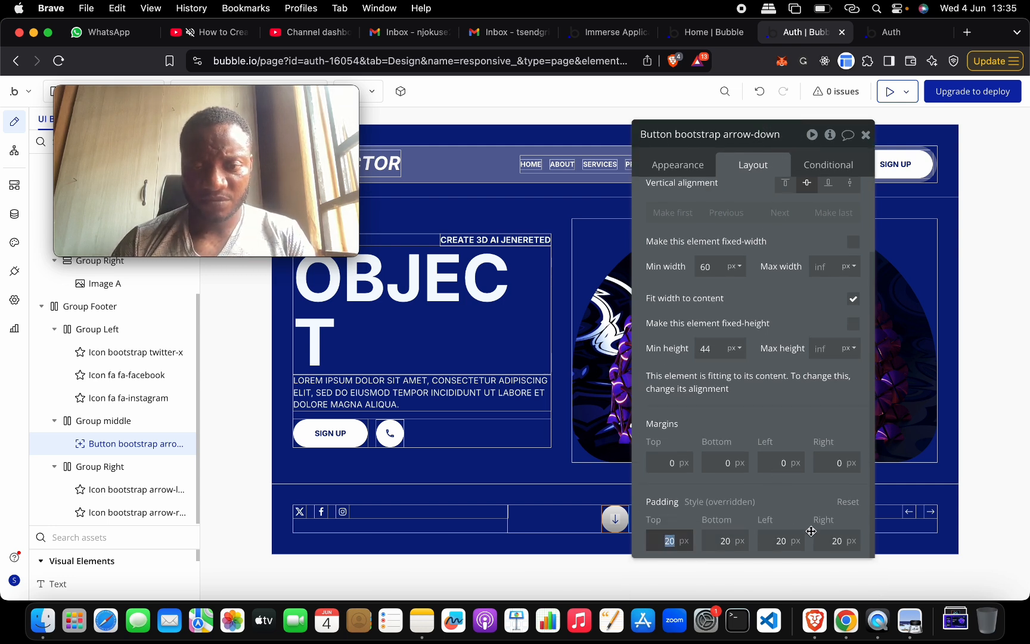
{"action": "key", "text": "Tab"}
{"action": "key", "text": "BackSpace"}
{"action": "key", "text": "Tab"}
{"action": "key", "text": "BackSpace"}
{"action": "key", "text": "Tab"}
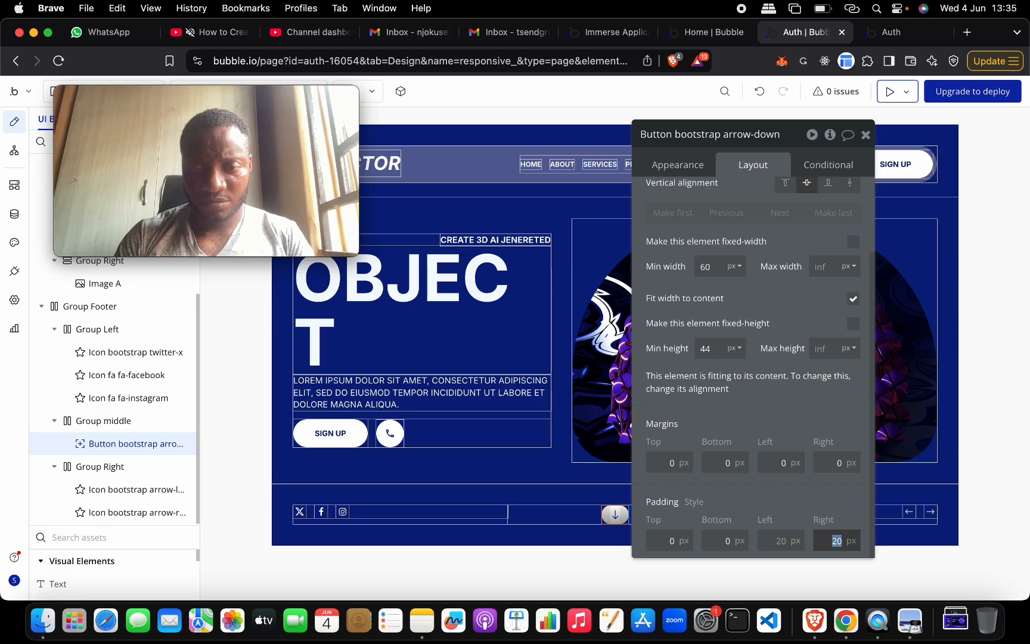
{"action": "key", "text": "BackSpace"}
{"action": "key", "text": "Tab"}
{"action": "left_click", "coordinate": [791, 494]}
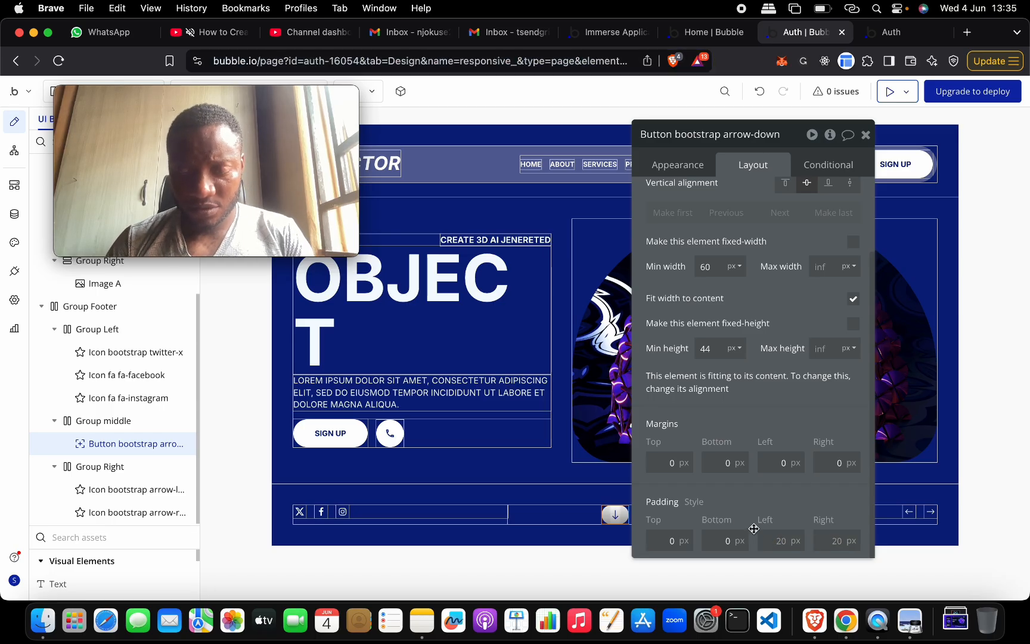
Step: Try a top and bottom padding of 10 px on the footer's arrow-down button
{"action": "left_click", "coordinate": [681, 541]}
{"action": "type", "text": "10"}
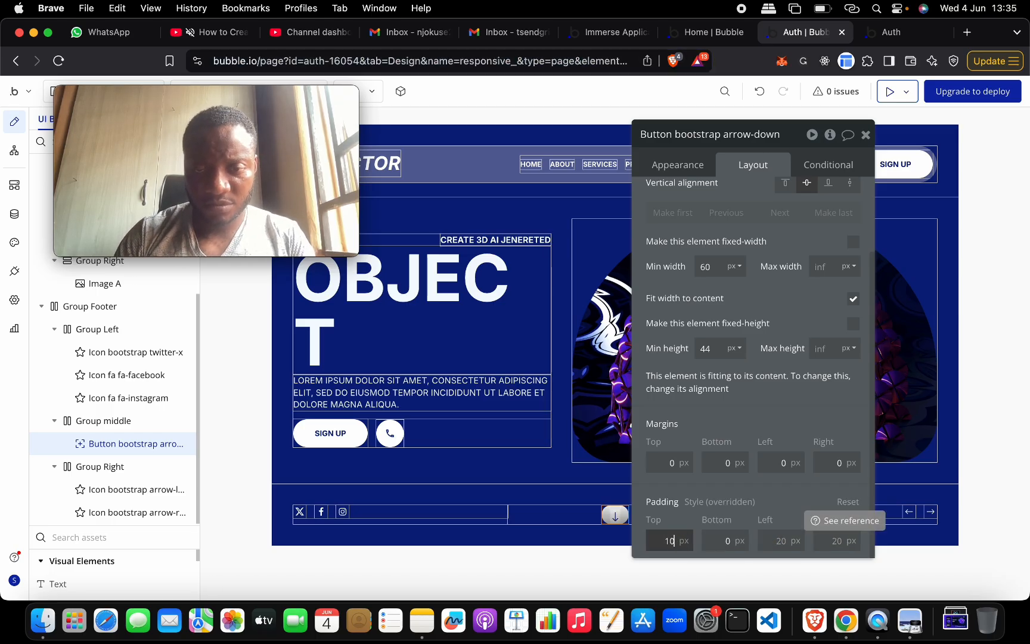
{"action": "key", "text": "Tab"}
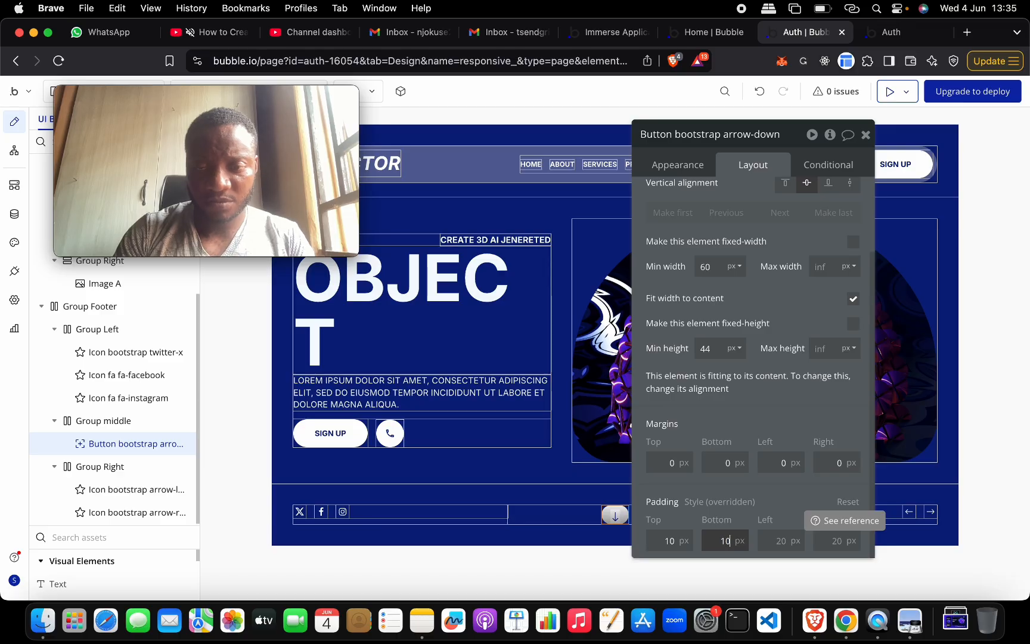
{"action": "key", "text": "Return"}
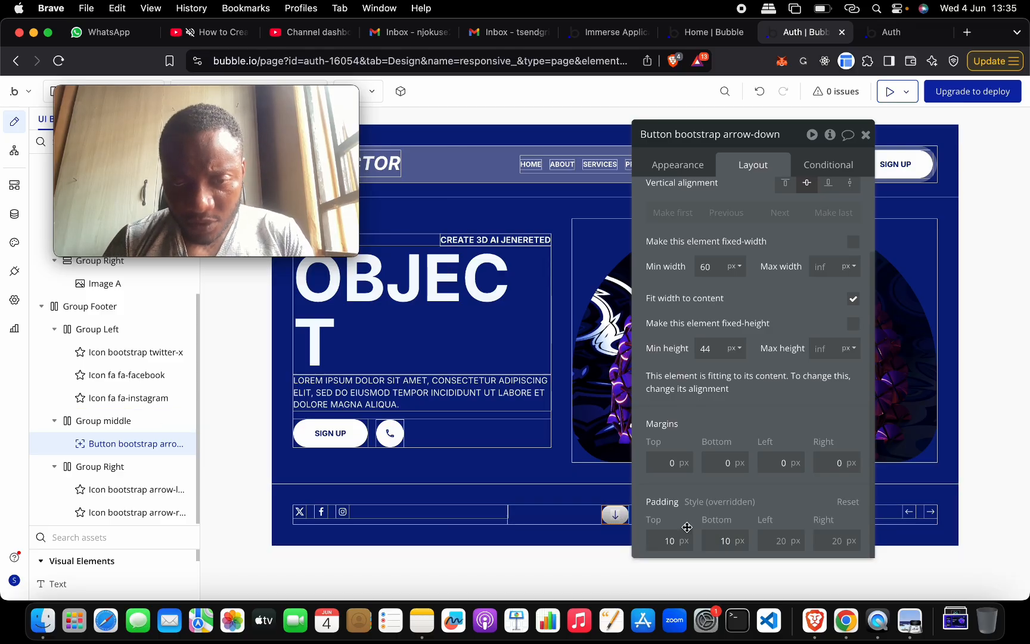
Step: Compare the arrow button in the refreshed page preview with the reference design, and undo its padding changes in the Bubble editor
{"action": "left_click", "coordinate": [697, 169]}
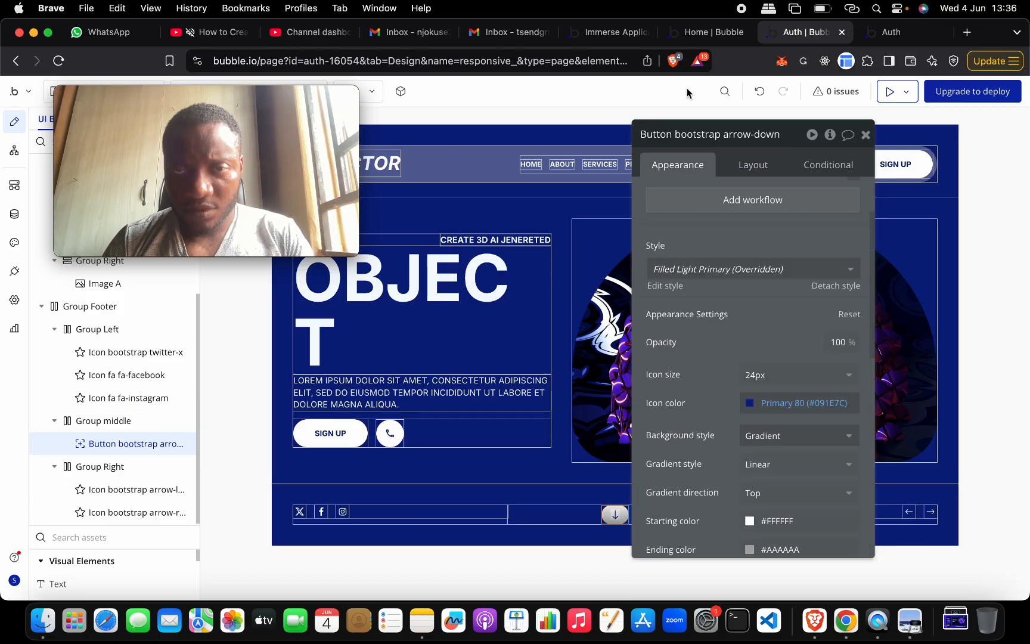
{"action": "left_click", "coordinate": [912, 33]}
{"action": "left_click", "coordinate": [623, 88]}
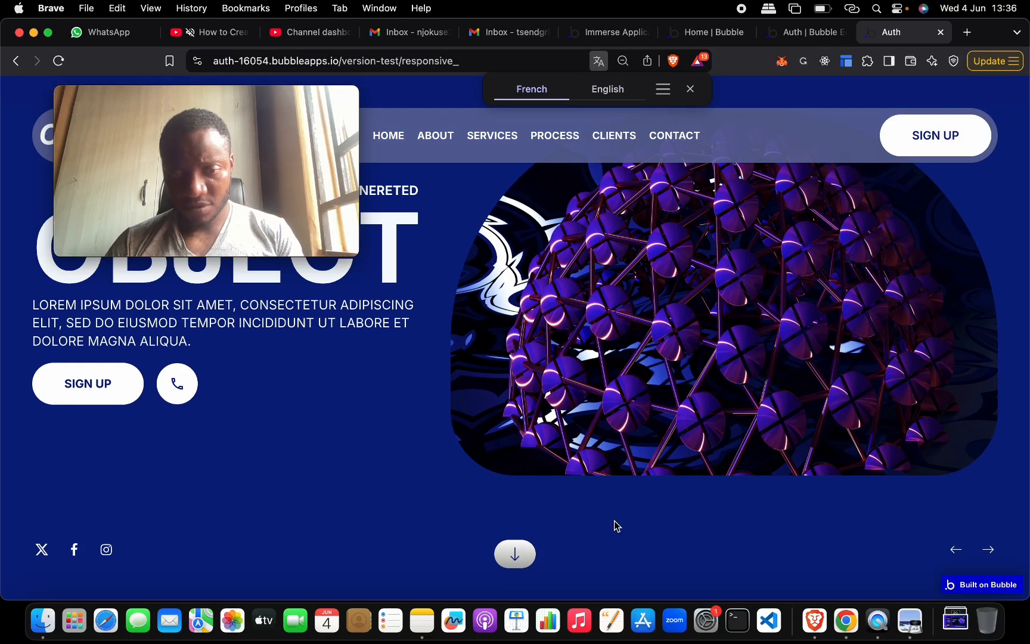
{"action": "left_click", "coordinate": [690, 90]}
{"action": "key", "text": "ctrl+Up"}
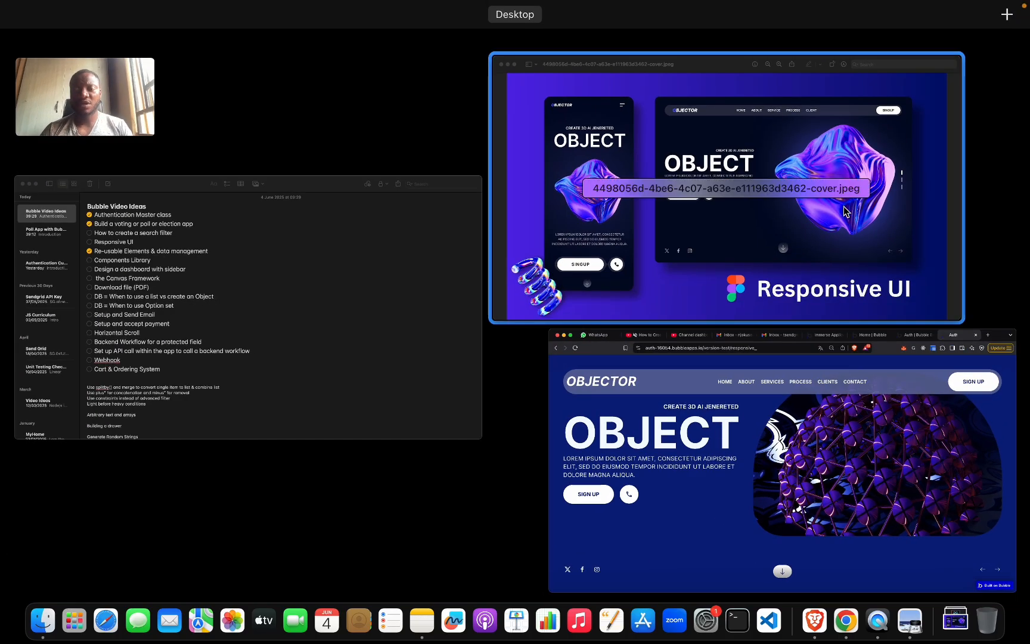
{"action": "left_click", "coordinate": [802, 534]}
{"action": "left_click", "coordinate": [820, 34]}
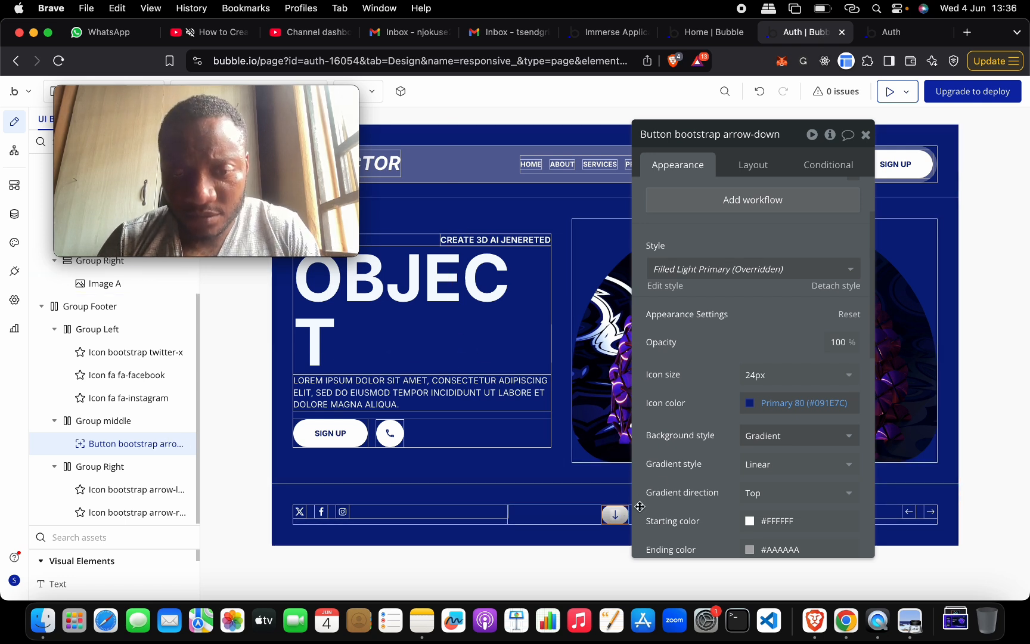
{"action": "left_click", "coordinate": [760, 95]}
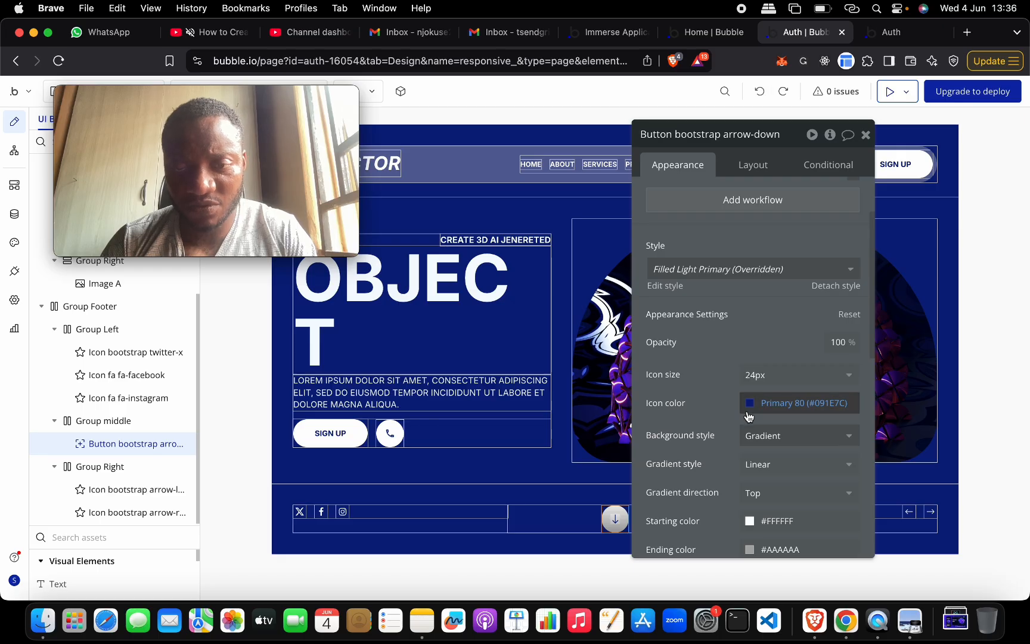
Step: Set the starting color of the arrow button's background gradient to Primary 80 (#091E7C)
{"action": "scroll", "coordinate": [757, 417], "scroll_direction": "down", "scroll_amount": 3}
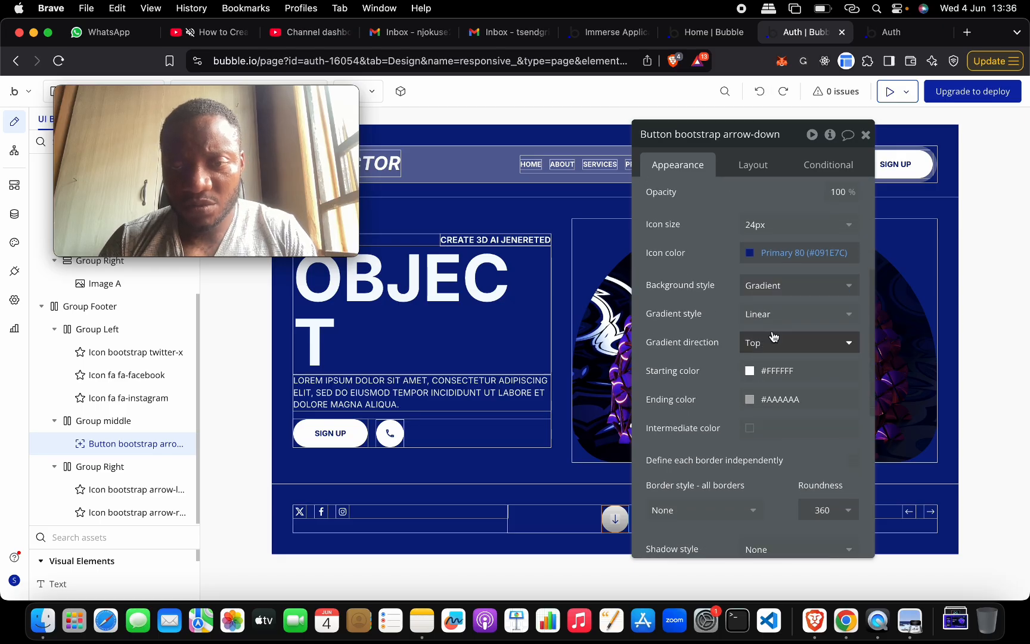
{"action": "left_click", "coordinate": [750, 372]}
{"action": "left_click", "coordinate": [868, 509]}
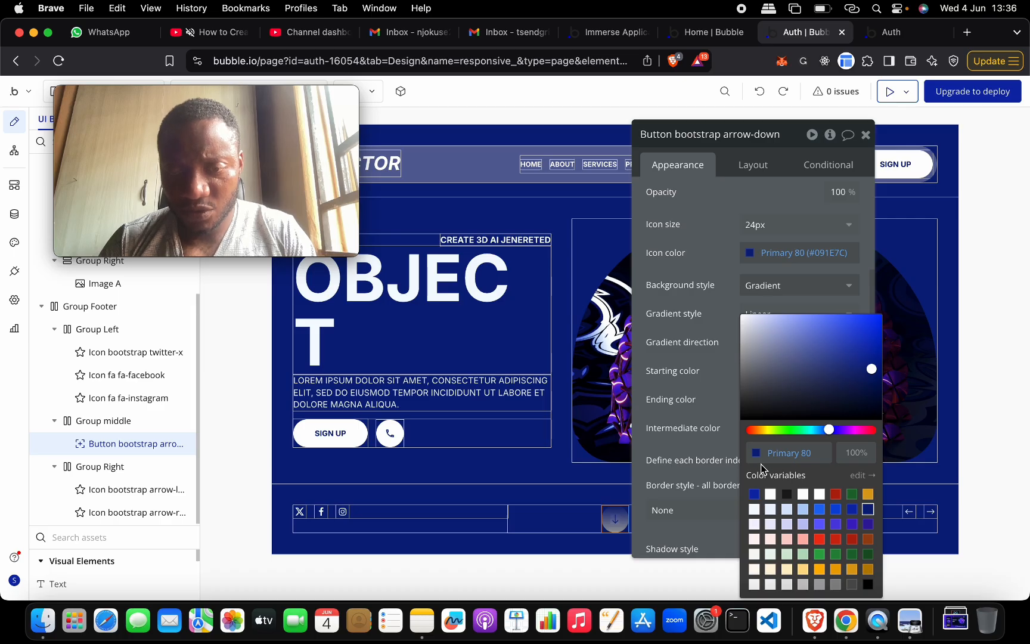
{"action": "left_click", "coordinate": [723, 362]}
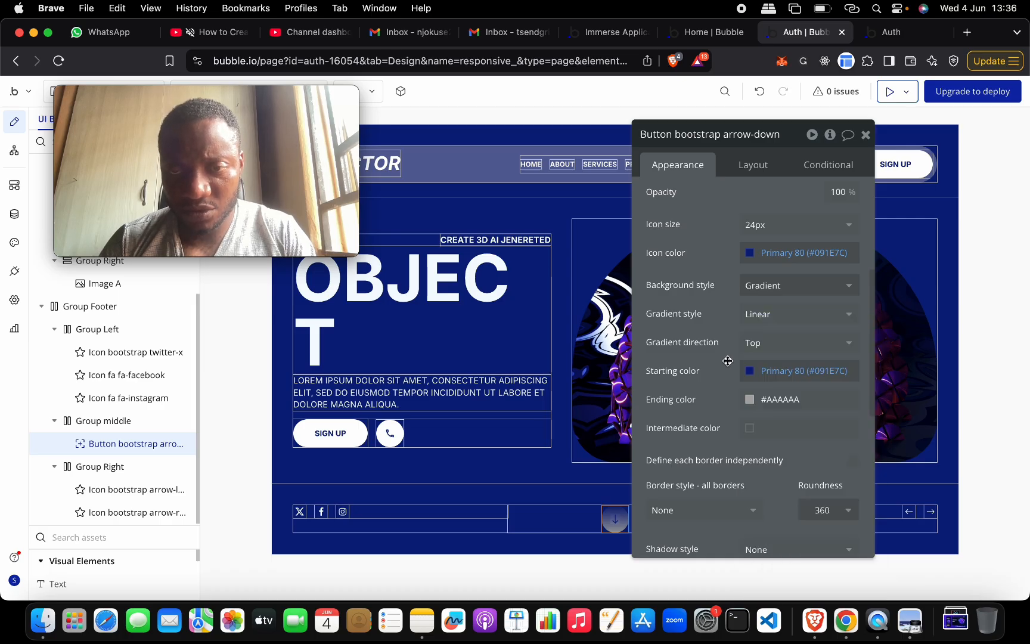
Step: Set the gradient's ending color to Primary 10 (#F5FAFF), checking it against the reference design
{"action": "left_click", "coordinate": [753, 398]}
{"action": "key", "text": "ctrl+Up"}
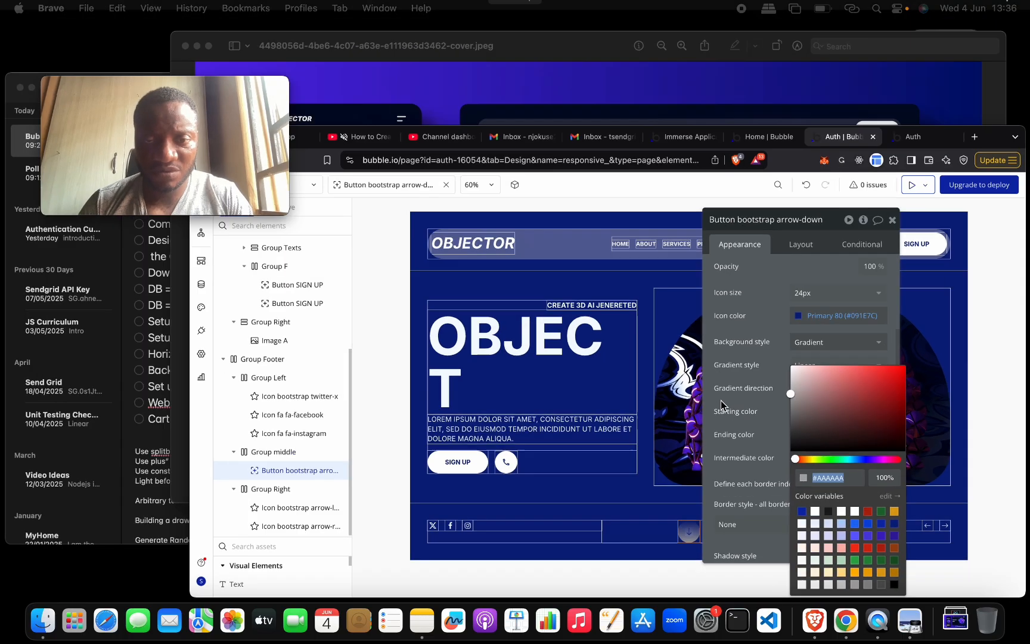
{"action": "left_click", "coordinate": [860, 486]}
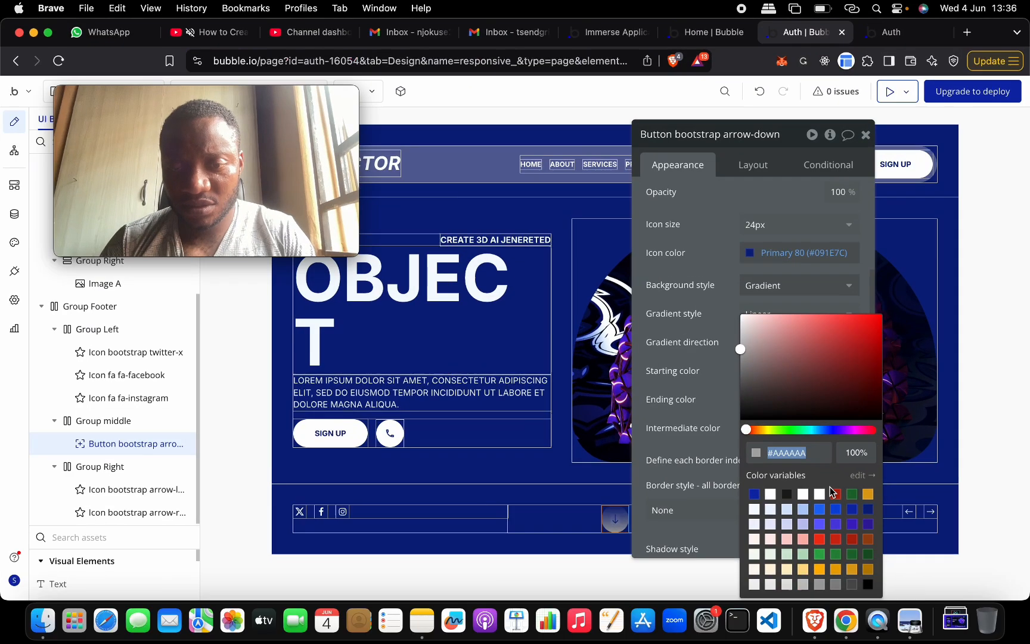
{"action": "left_click", "coordinate": [755, 510]}
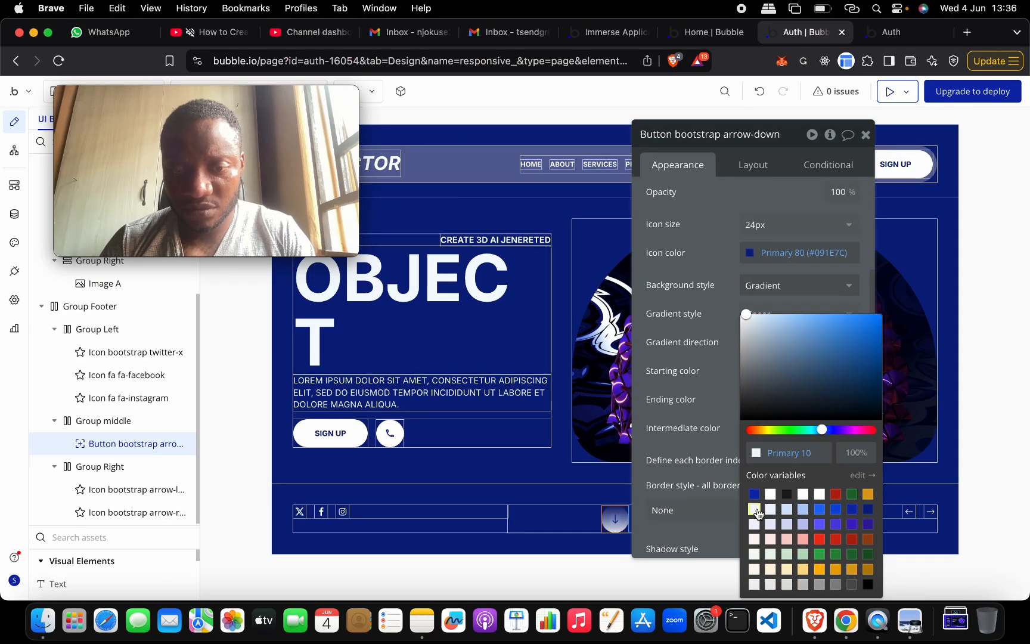
{"action": "left_click", "coordinate": [693, 451]}
{"action": "key", "text": "ctrl+Up"}
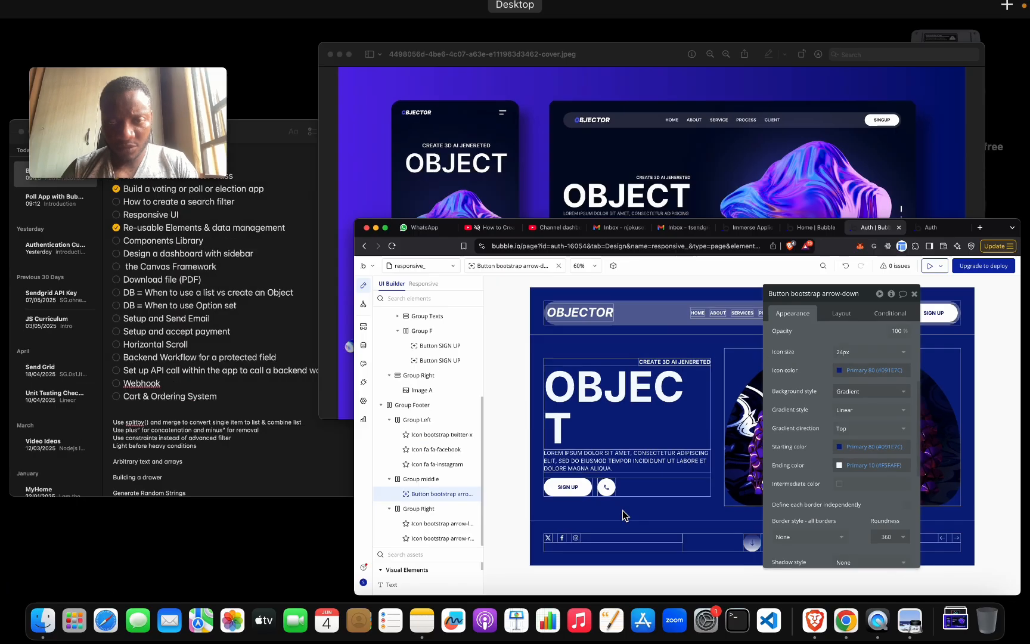
{"action": "left_click", "coordinate": [659, 469]}
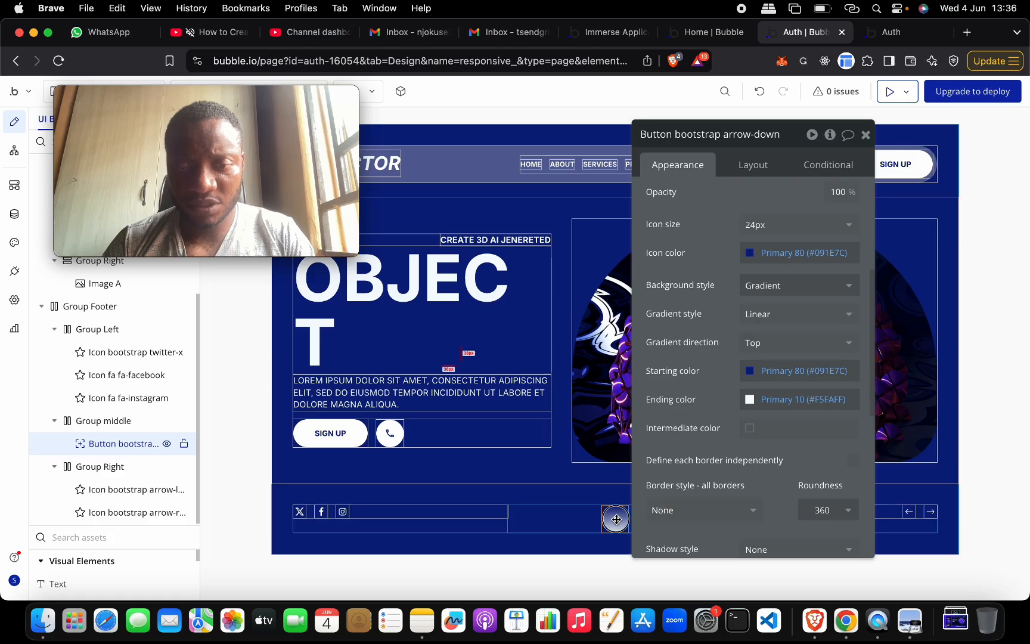
{"action": "scroll", "coordinate": [759, 287], "scroll_direction": "up", "scroll_amount": 5}
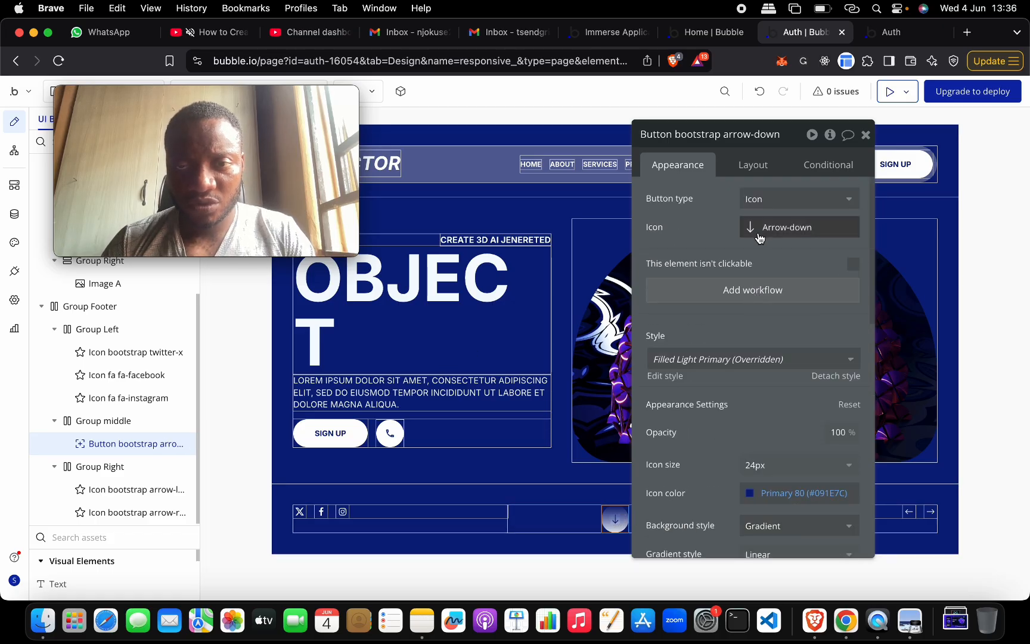
Step: Set the arrow-down button's icon color to the lightest shade of the Primary color variables
{"action": "scroll", "coordinate": [760, 250], "scroll_direction": "down", "scroll_amount": 4}
{"action": "left_click", "coordinate": [749, 297]}
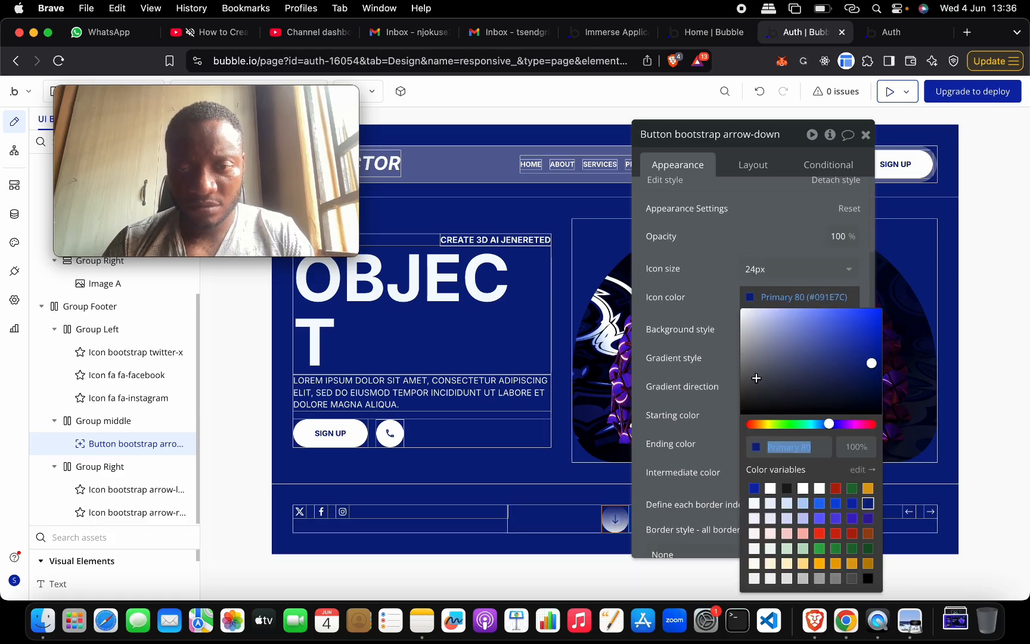
{"action": "left_click", "coordinate": [755, 505]}
{"action": "left_click", "coordinate": [672, 471]}
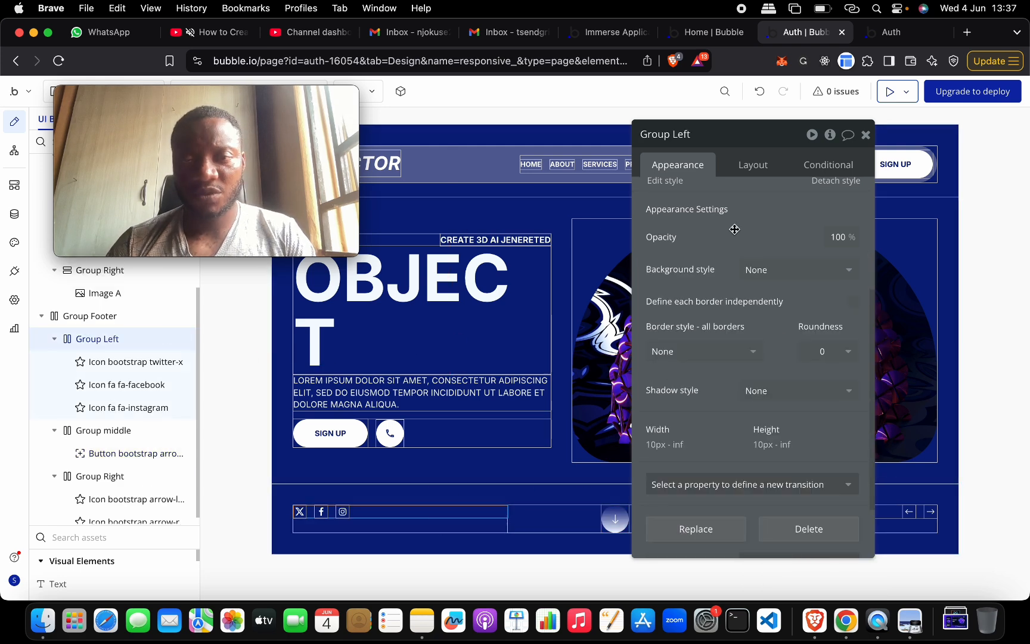
Step: Vertically center the footer's left social icon group and right arrow icon group within their parent row
{"action": "scroll", "coordinate": [744, 187], "scroll_direction": "up", "scroll_amount": 3}
{"action": "left_click", "coordinate": [757, 172]}
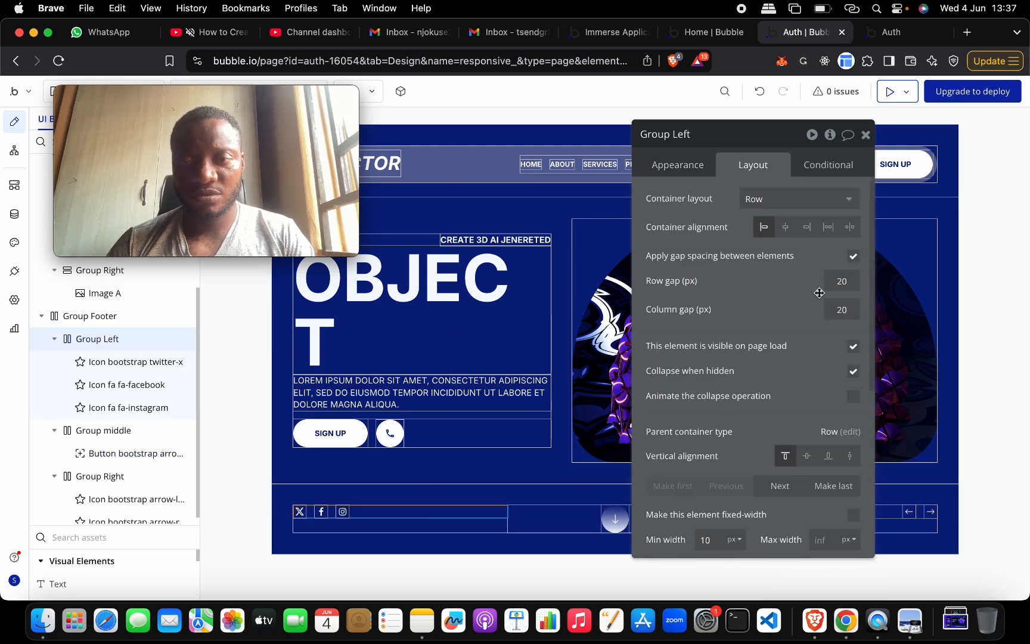
{"action": "left_click", "coordinate": [806, 456]}
{"action": "left_click", "coordinate": [918, 514]}
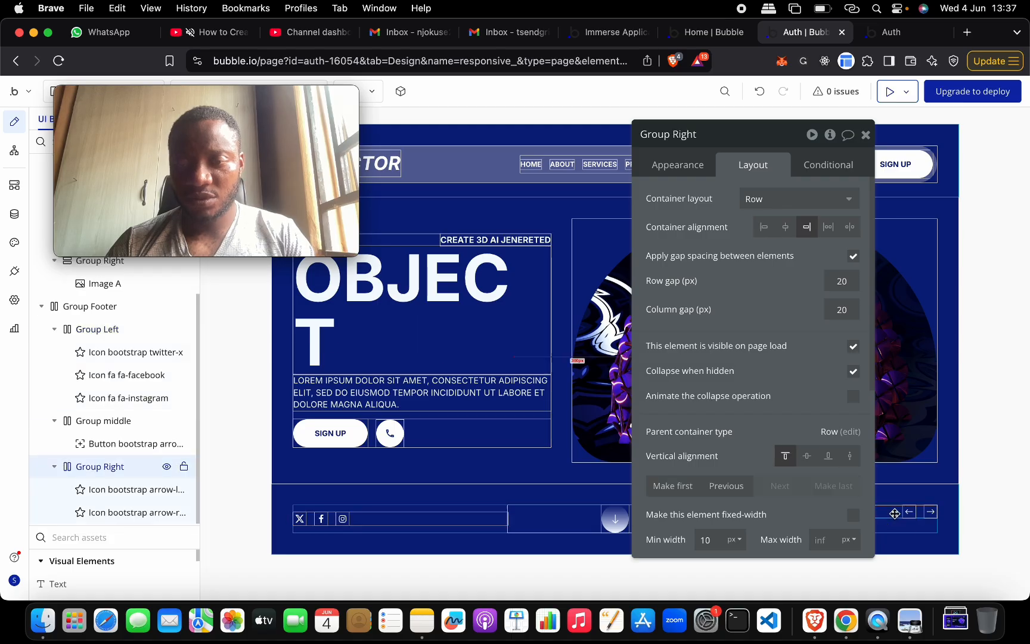
{"action": "left_click", "coordinate": [809, 456]}
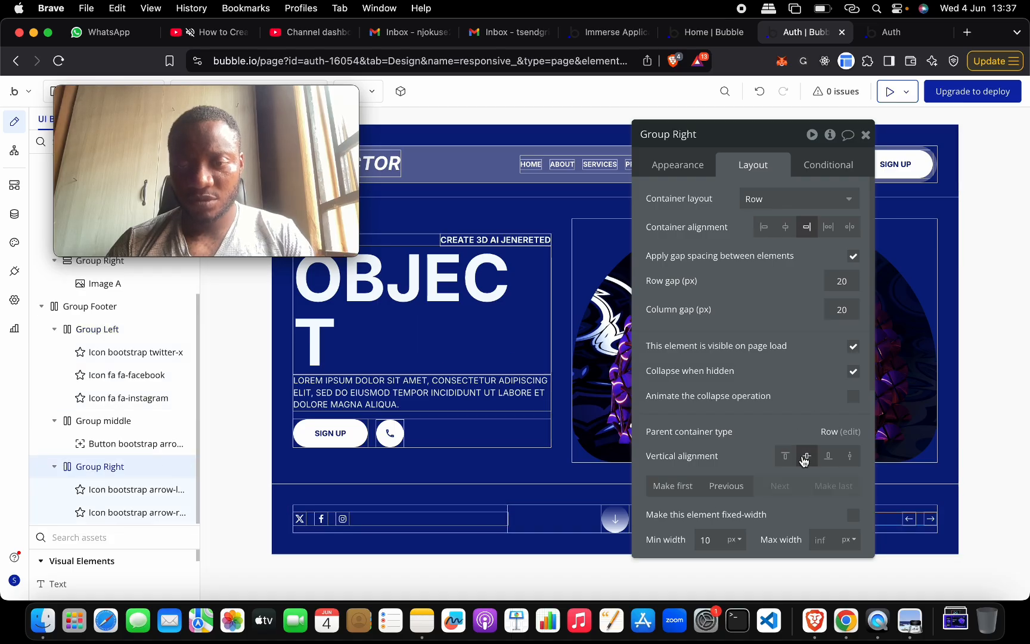
{"action": "left_click", "coordinate": [615, 518]}
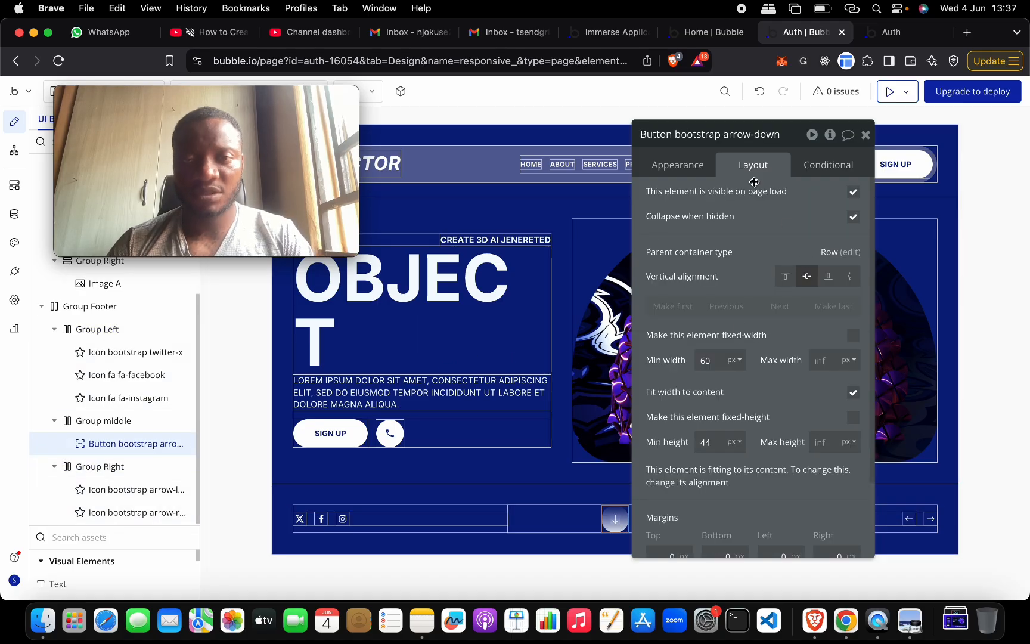
Step: Switch to the page preview, dismiss the translation prompt, and examine the header, hero section and footer
{"action": "left_click", "coordinate": [889, 32]}
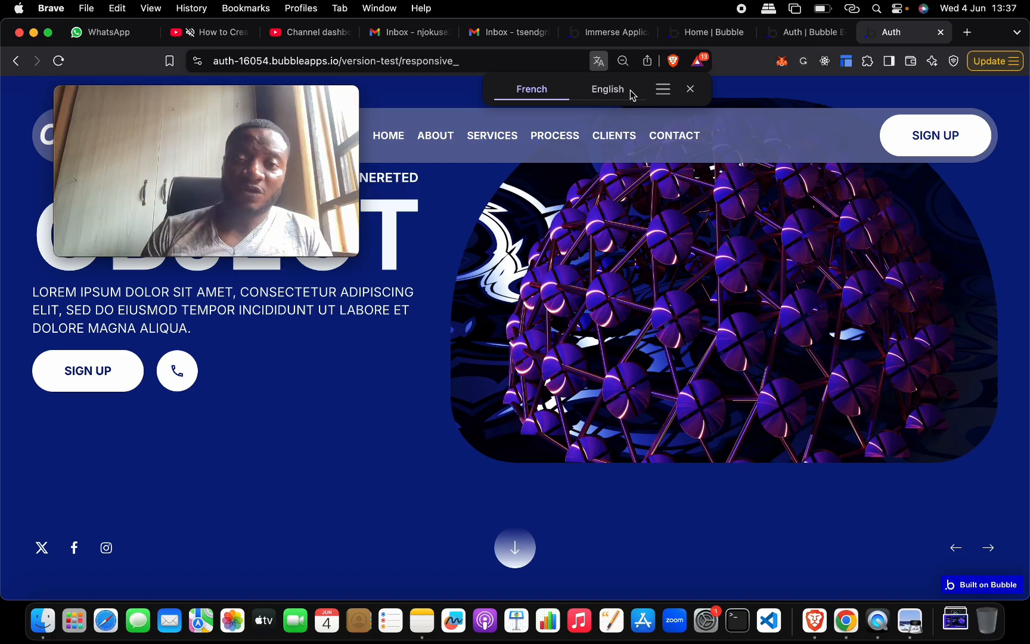
{"action": "left_click", "coordinate": [690, 89]}
{"action": "left_click", "coordinate": [308, 128]}
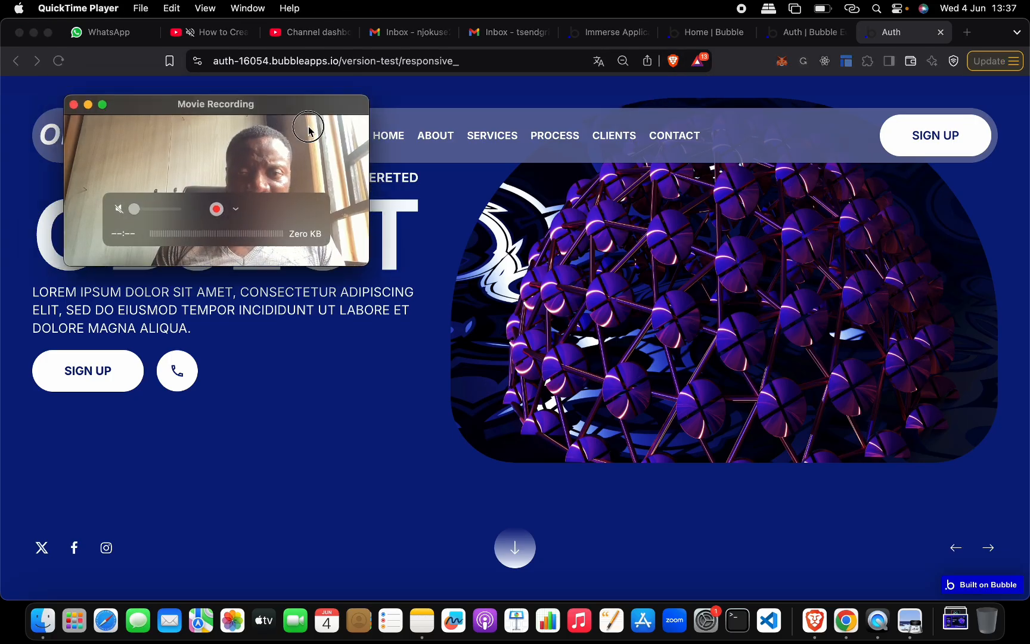
{"action": "left_click_drag", "start_coordinate": [308, 128], "coordinate": [961, 447]}
{"action": "scroll", "coordinate": [564, 179], "scroll_direction": "up", "scroll_amount": 3}
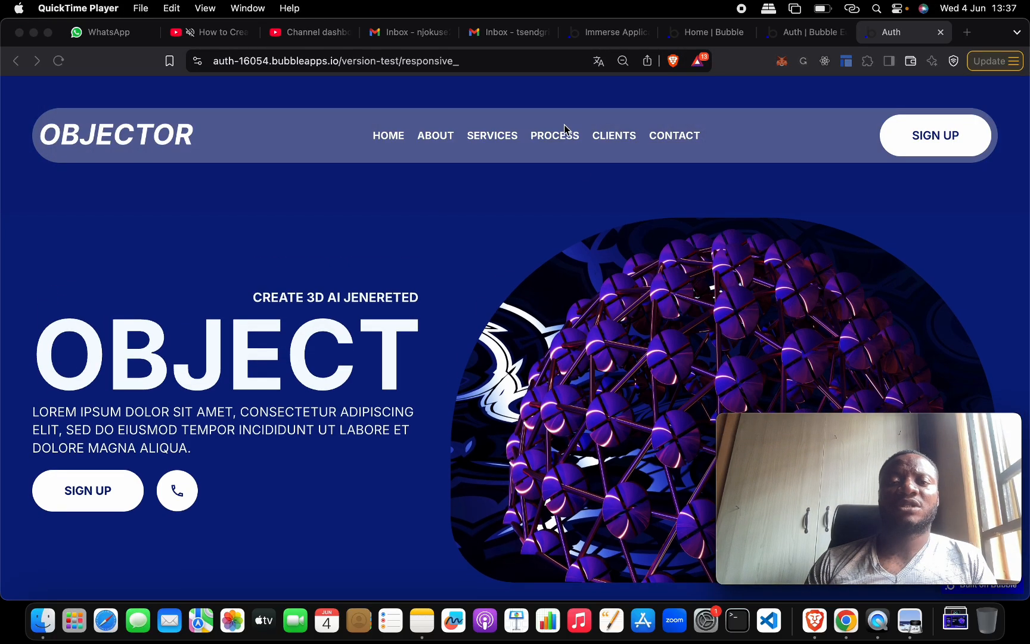
{"action": "scroll", "coordinate": [619, 484], "scroll_direction": "down", "scroll_amount": 3}
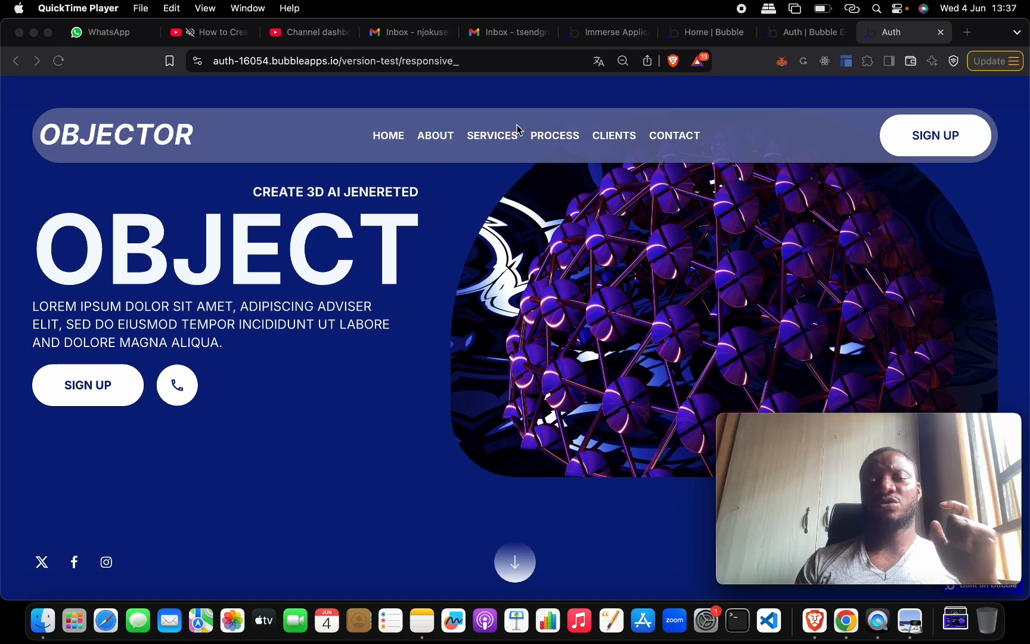
{"action": "scroll", "coordinate": [356, 270], "scroll_direction": "up", "scroll_amount": 3}
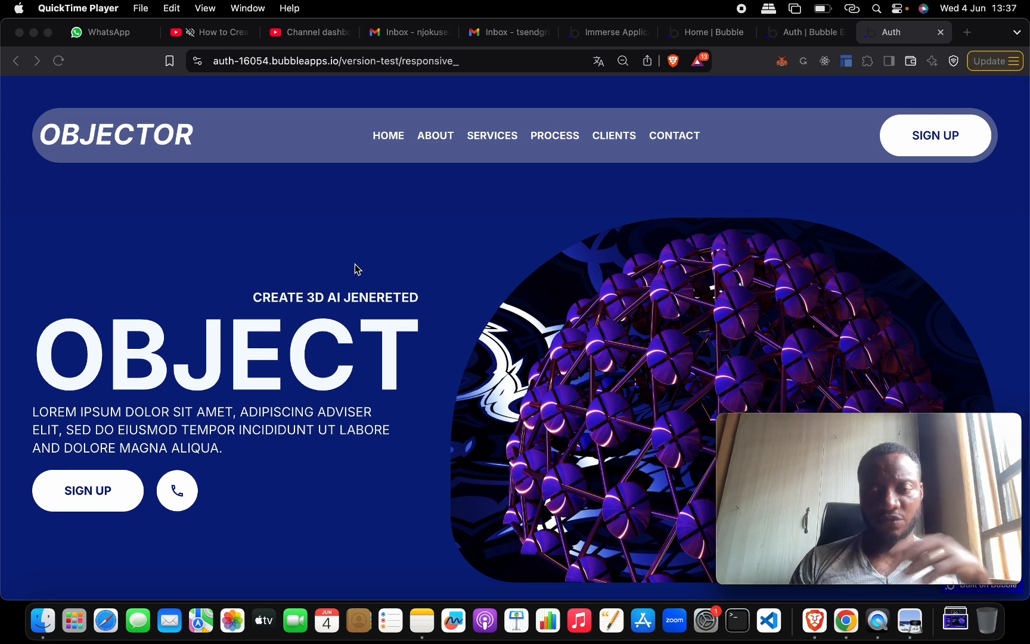
{"action": "scroll", "coordinate": [356, 269], "scroll_direction": "down", "scroll_amount": 3}
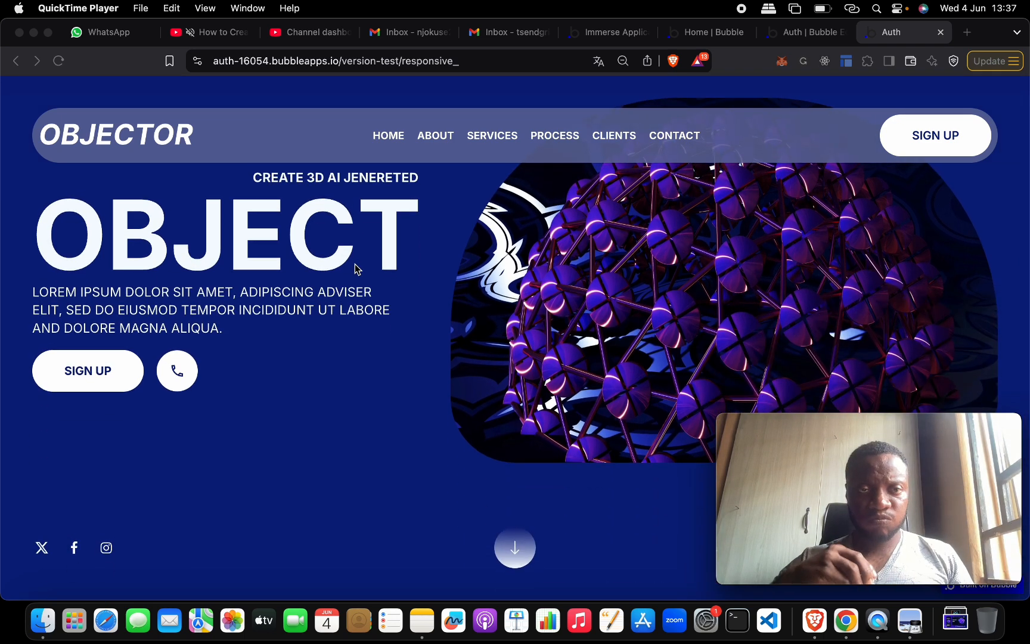
Step: Close the YouTube how-to video's browser tab and review the page preview from top to footer
{"action": "left_click", "coordinate": [246, 36]}
{"action": "left_click", "coordinate": [251, 32]}
{"action": "left_click", "coordinate": [823, 41]}
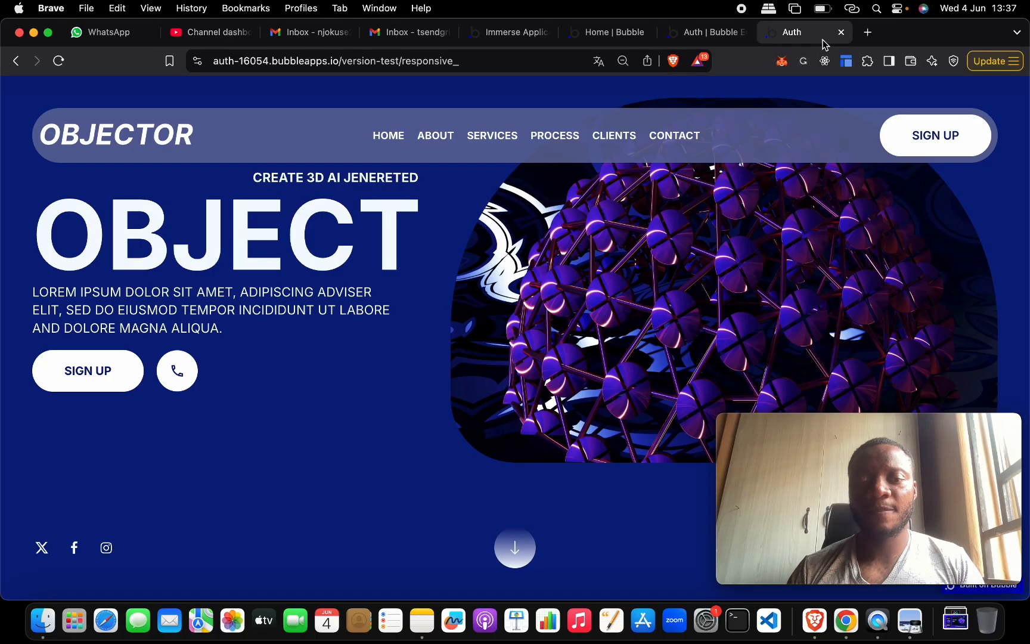
{"action": "scroll", "coordinate": [554, 292], "scroll_direction": "up", "scroll_amount": 5}
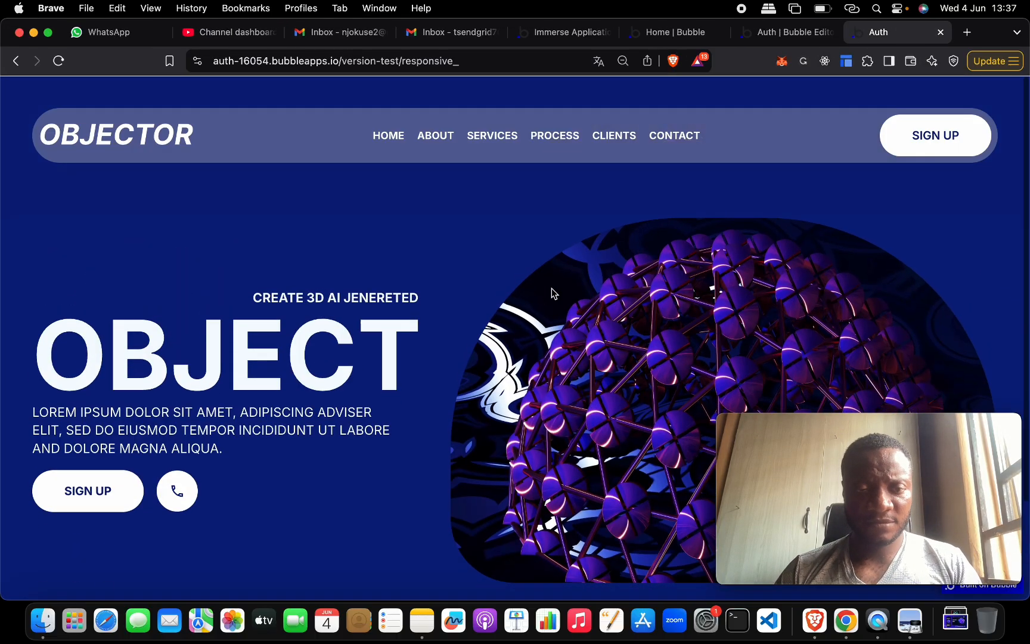
{"action": "scroll", "coordinate": [554, 292], "scroll_direction": "down", "scroll_amount": 3}
{"action": "scroll", "coordinate": [553, 292], "scroll_direction": "up", "scroll_amount": 3}
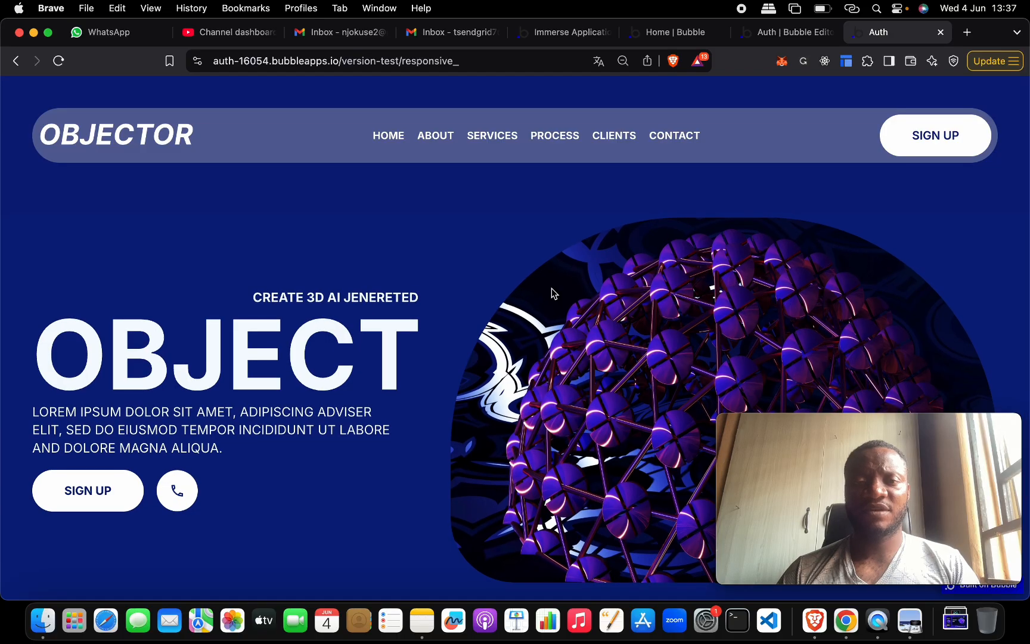
Step: Review the desktop and mobile layouts of the reference design in Preview, and return to the page preview in Brave
{"action": "key", "text": "ctrl+Up"}
{"action": "left_click", "coordinate": [330, 421]}
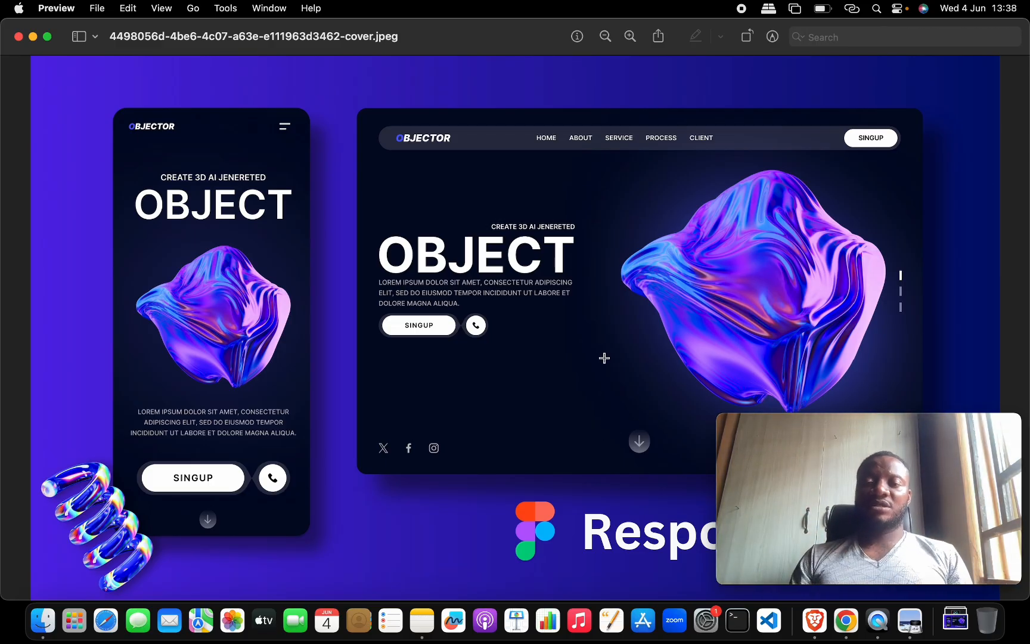
{"action": "key", "text": "ctrl+Up"}
{"action": "left_click", "coordinate": [425, 414]}
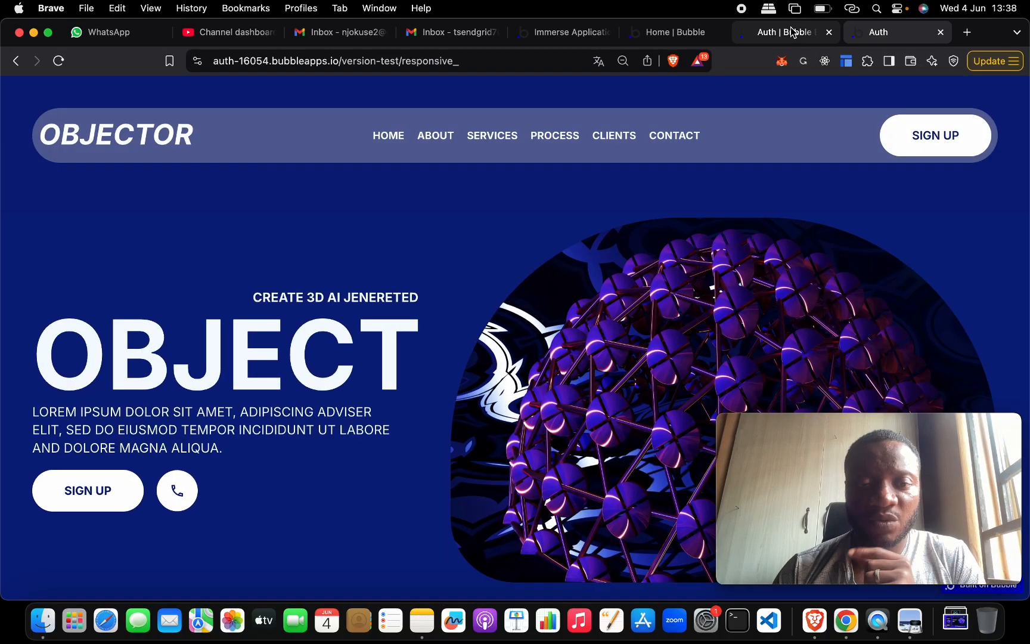
Step: Inspect the page's narrow mobile layout in the developer tools' responsive view down to the footer, and close the tools
{"action": "right_click", "coordinate": [507, 274]}
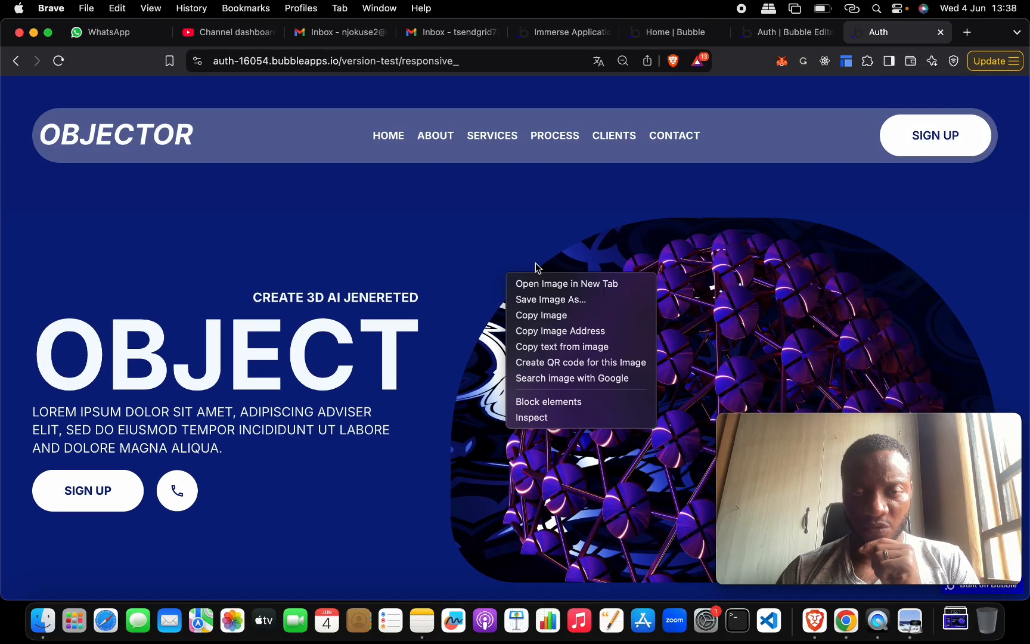
{"action": "left_click", "coordinate": [571, 417]}
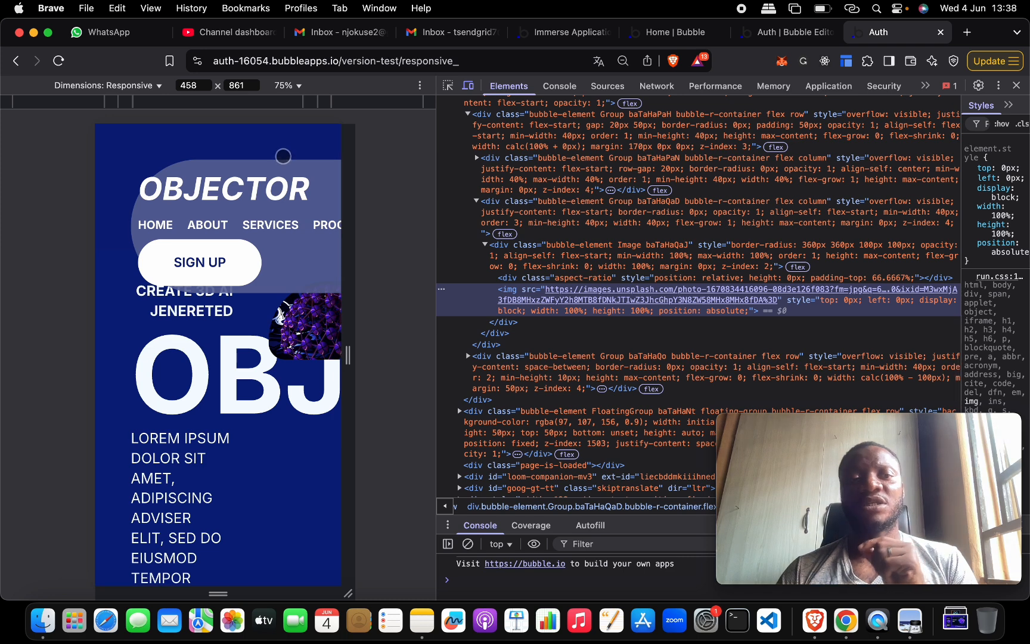
{"action": "scroll", "coordinate": [306, 268], "scroll_direction": "down", "scroll_amount": 10}
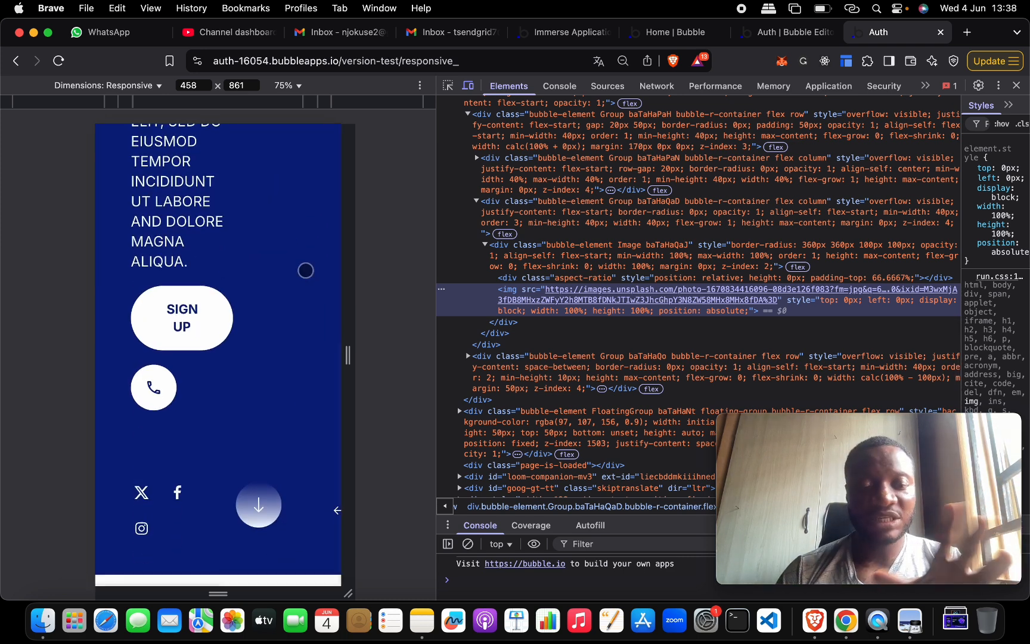
{"action": "left_click", "coordinate": [1017, 85]}
Step: In the Bubble editor's responsive view, examine the page layout at the 1200, 992, 768 and 320 px breakpoints
{"action": "left_click", "coordinate": [786, 33]}
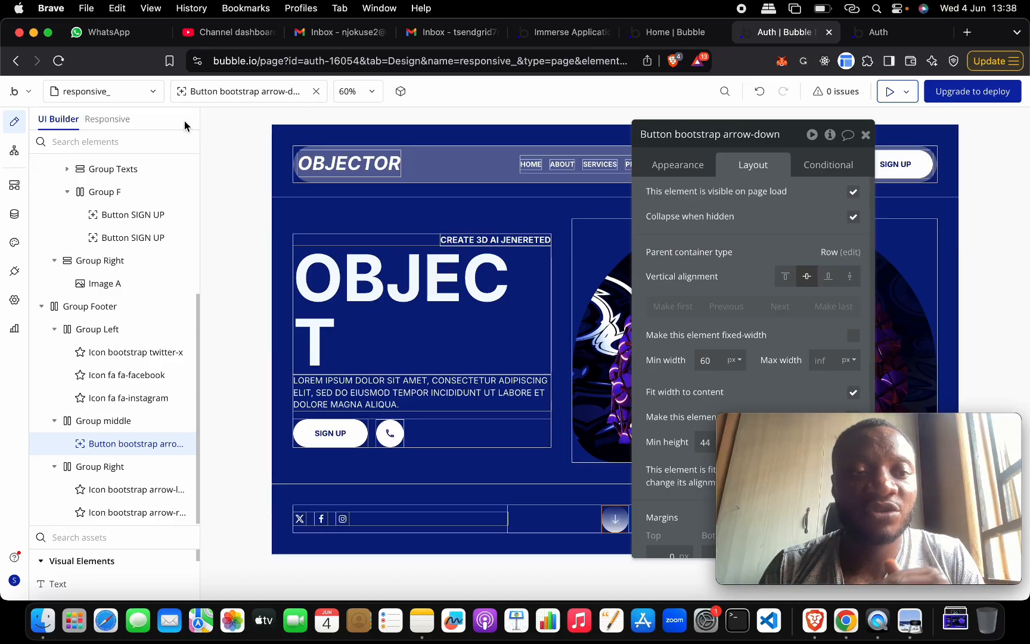
{"action": "left_click", "coordinate": [120, 122]}
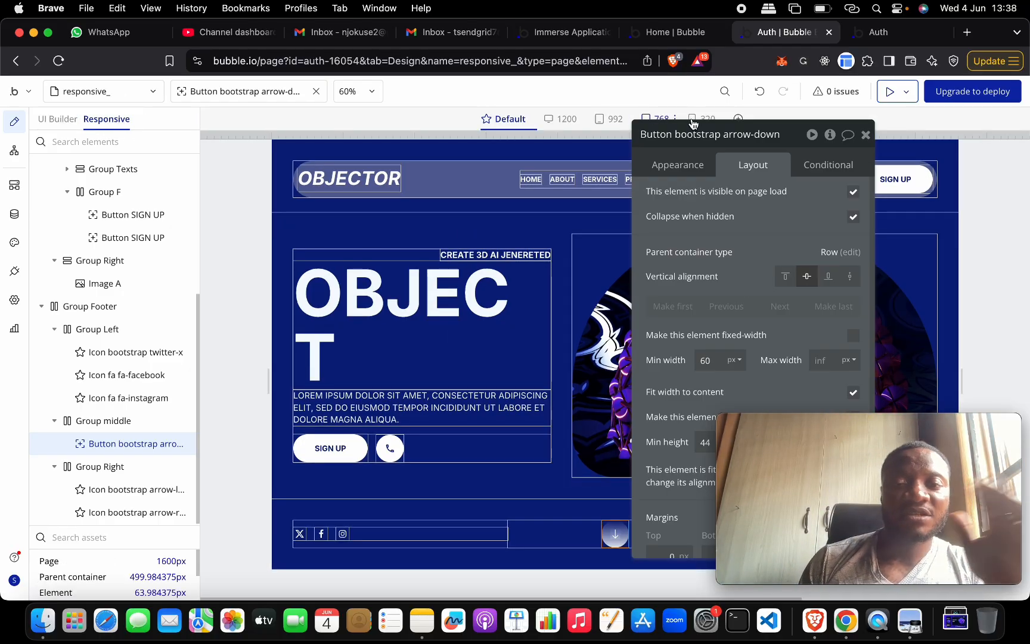
{"action": "left_click_drag", "start_coordinate": [779, 138], "coordinate": [185, 143]}
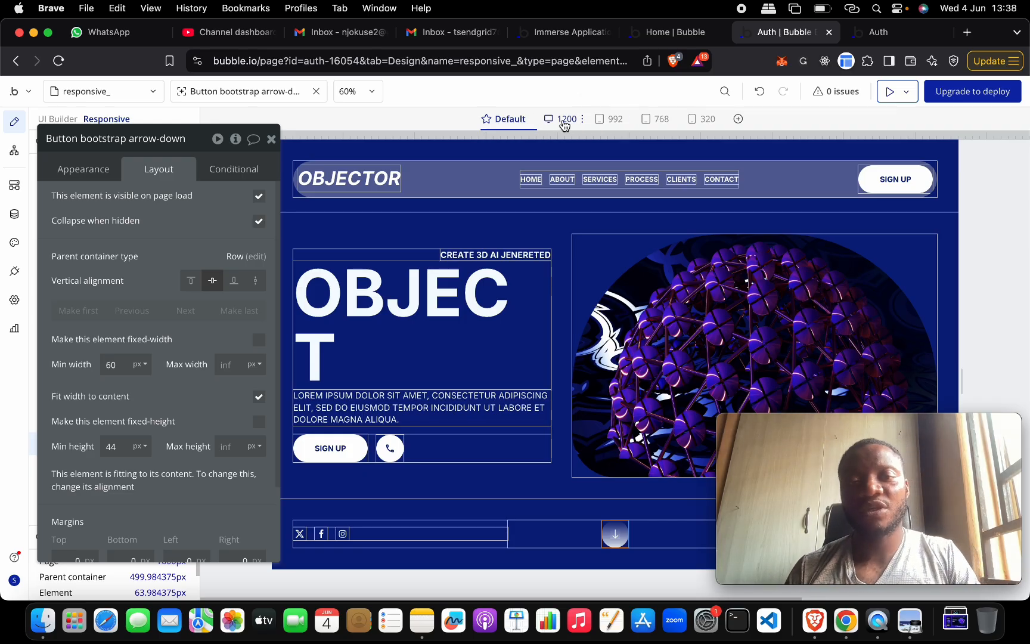
{"action": "left_click", "coordinate": [567, 121]}
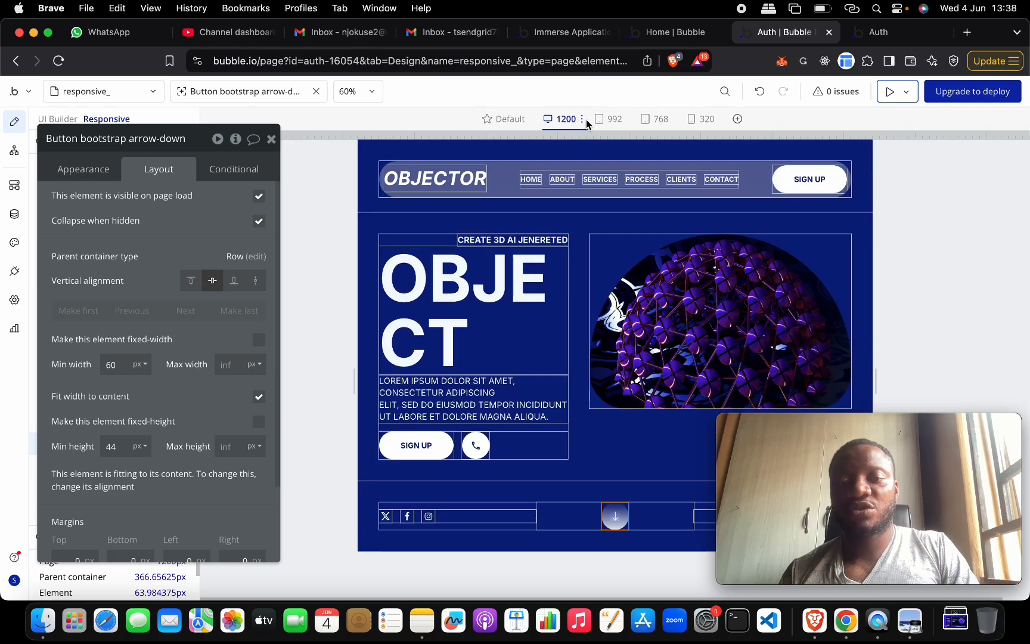
{"action": "left_click", "coordinate": [609, 121]}
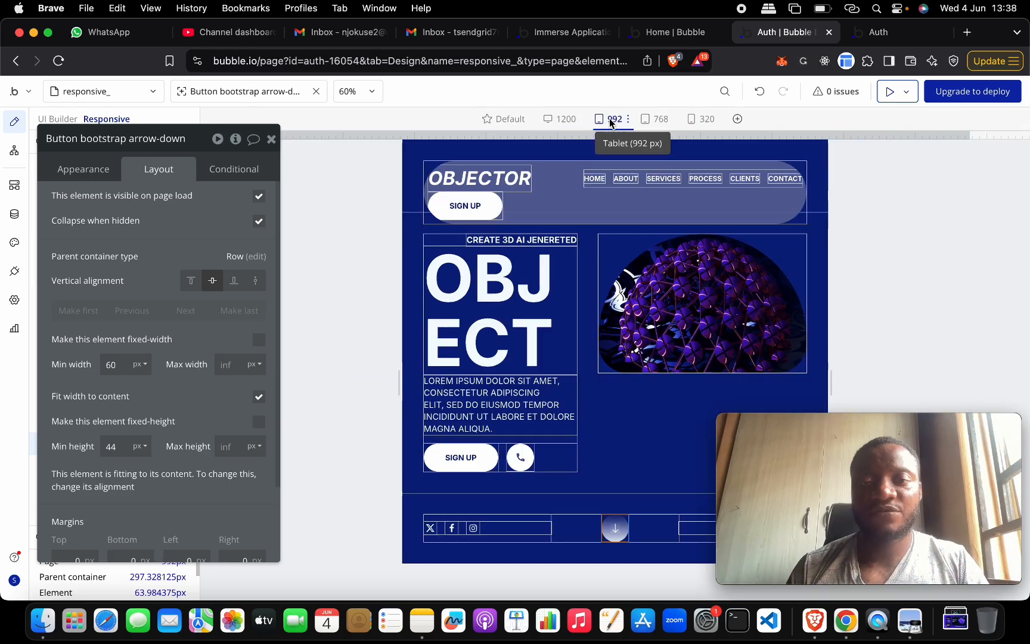
{"action": "left_click", "coordinate": [660, 121]}
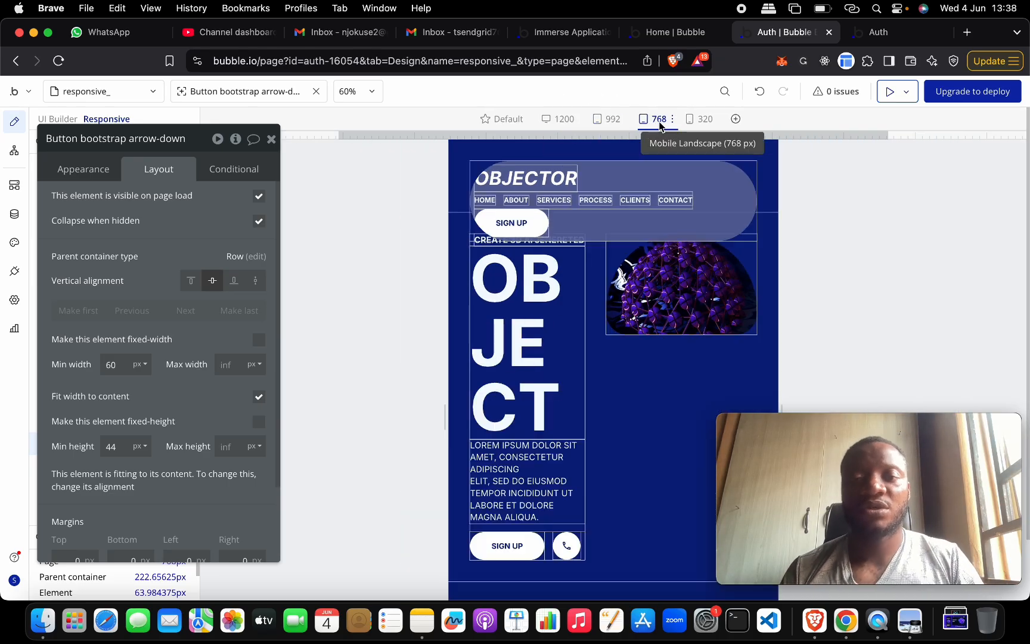
{"action": "left_click", "coordinate": [702, 126]}
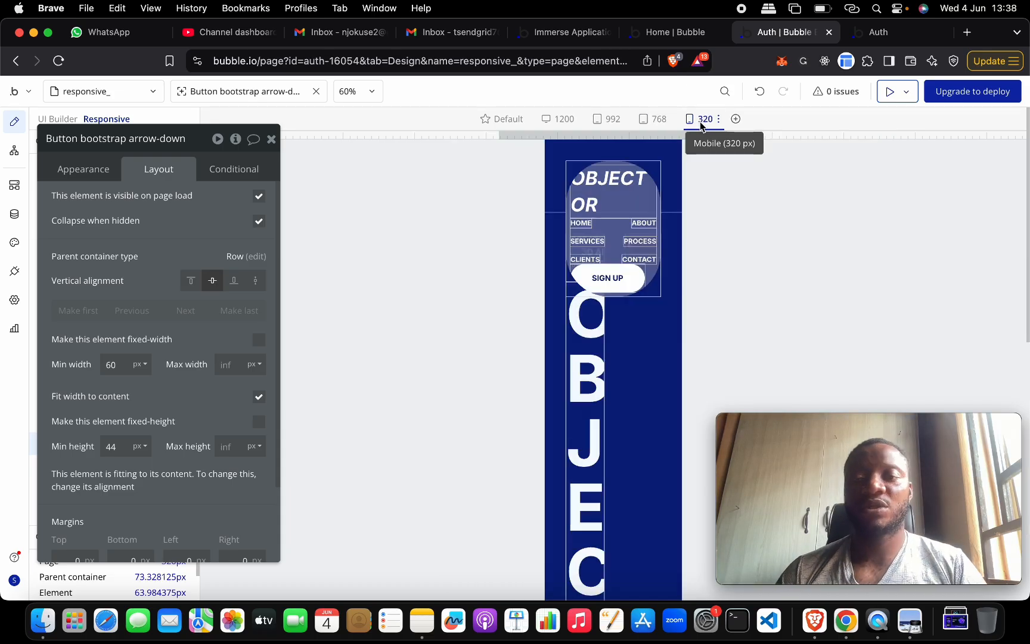
{"action": "left_click", "coordinate": [719, 122]}
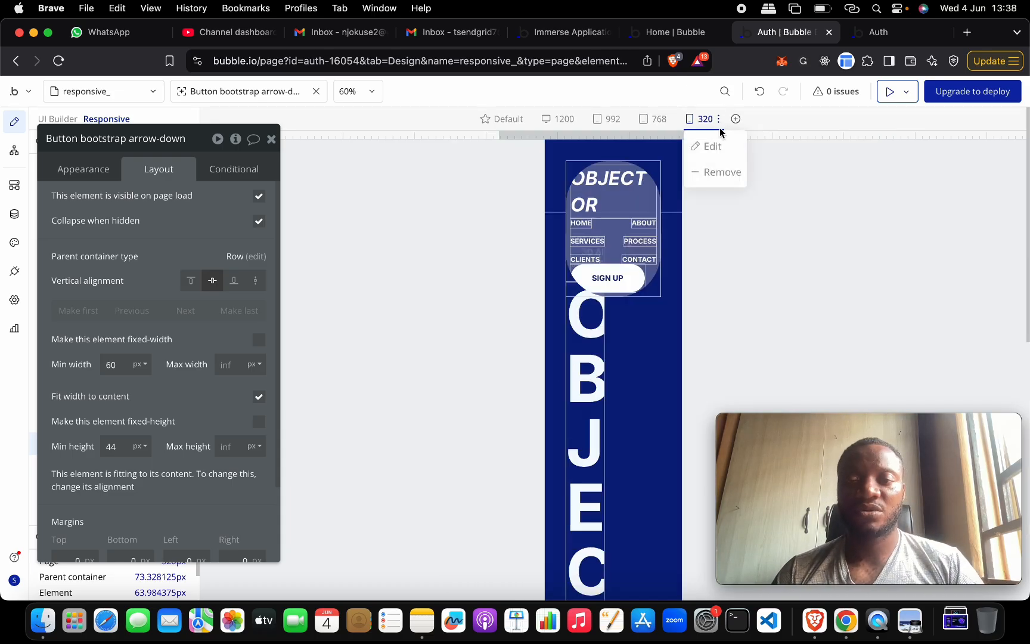
{"action": "left_click", "coordinate": [736, 121]}
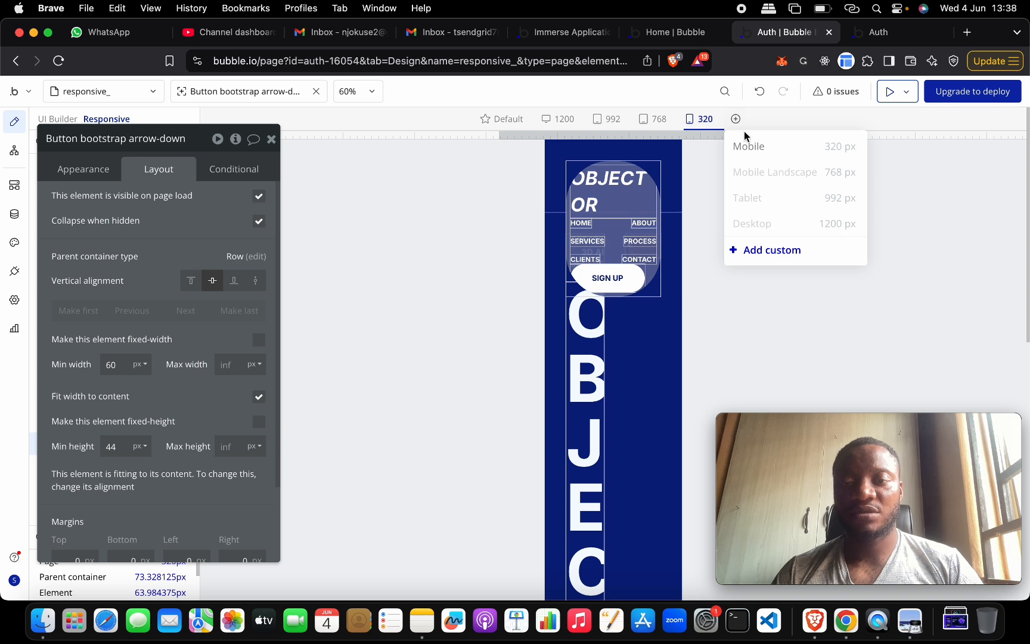
{"action": "left_click", "coordinate": [773, 251]}
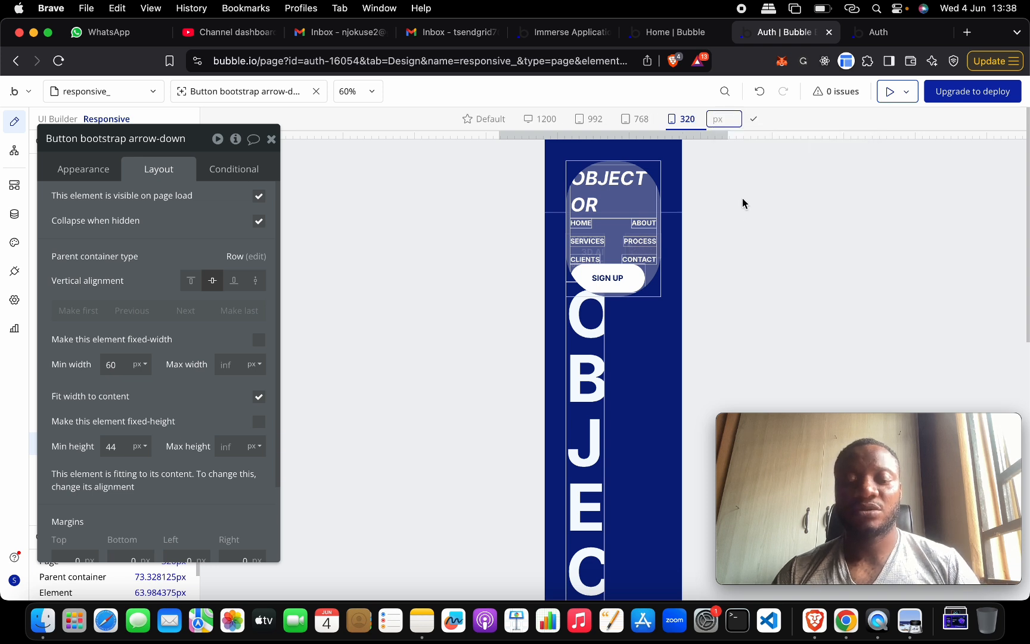
{"action": "type", "text": "580"}
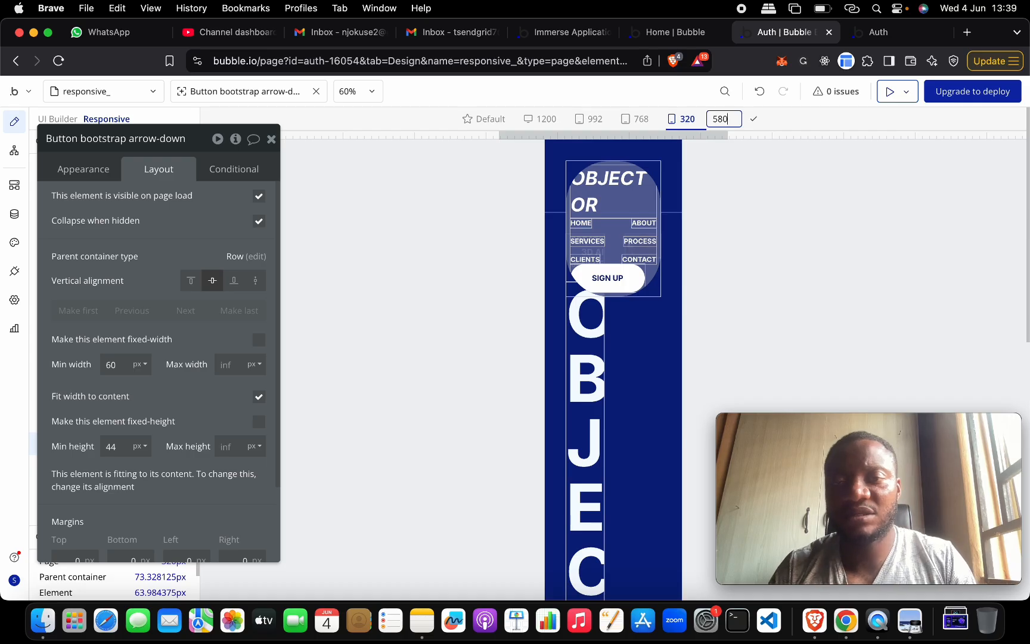
{"action": "key", "text": "Escape"}
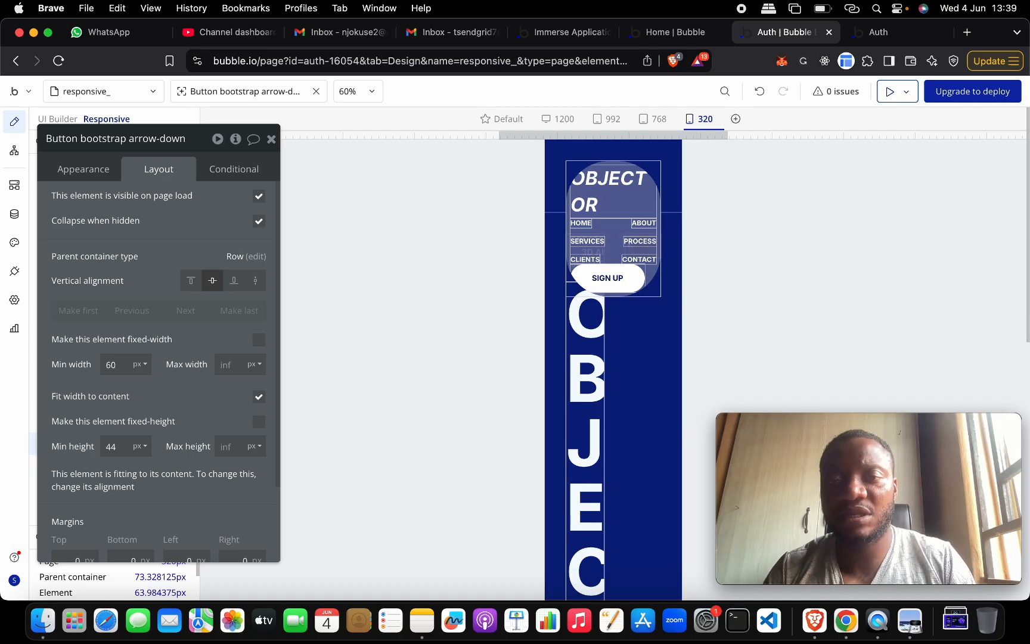
Step: Add a 580 px breakpoint to the responsive view and compare the page layout at 580 and 768 px
{"action": "left_click", "coordinate": [735, 121]}
{"action": "left_click", "coordinate": [700, 121]}
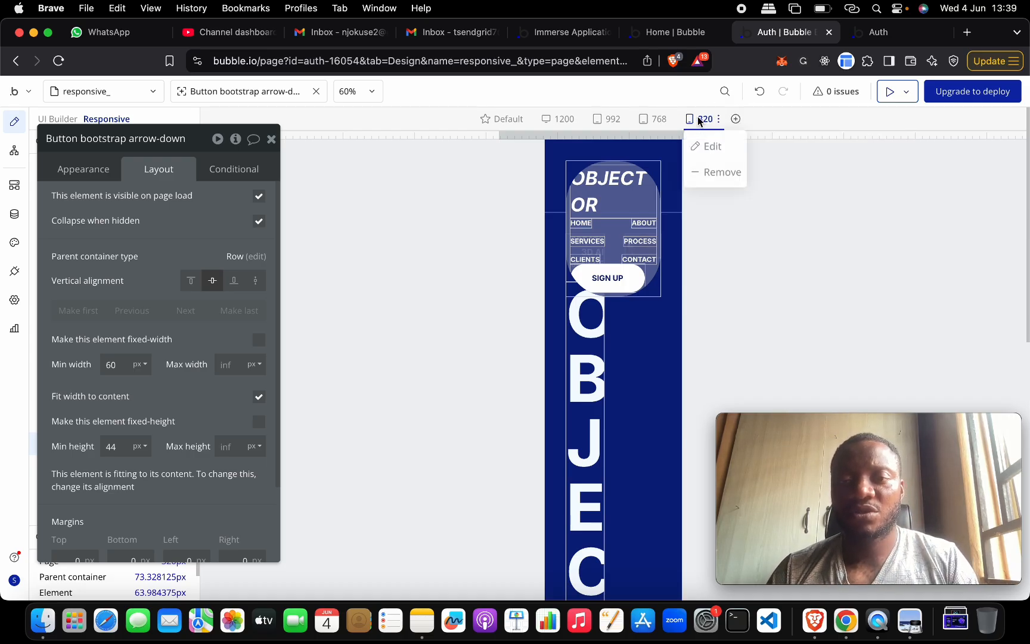
{"action": "left_click", "coordinate": [735, 119]}
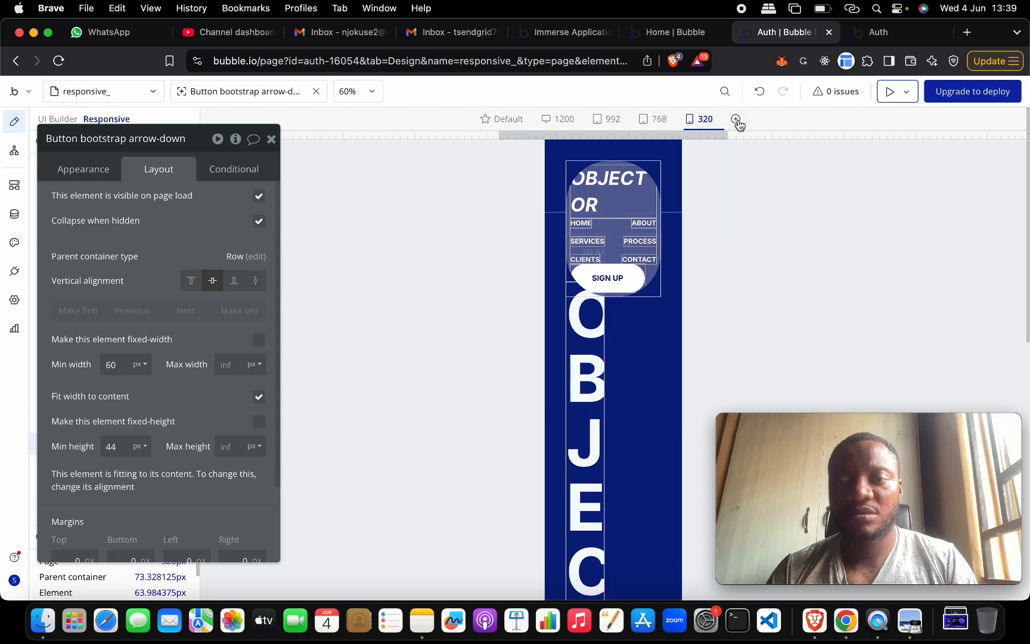
{"action": "left_click", "coordinate": [765, 253]}
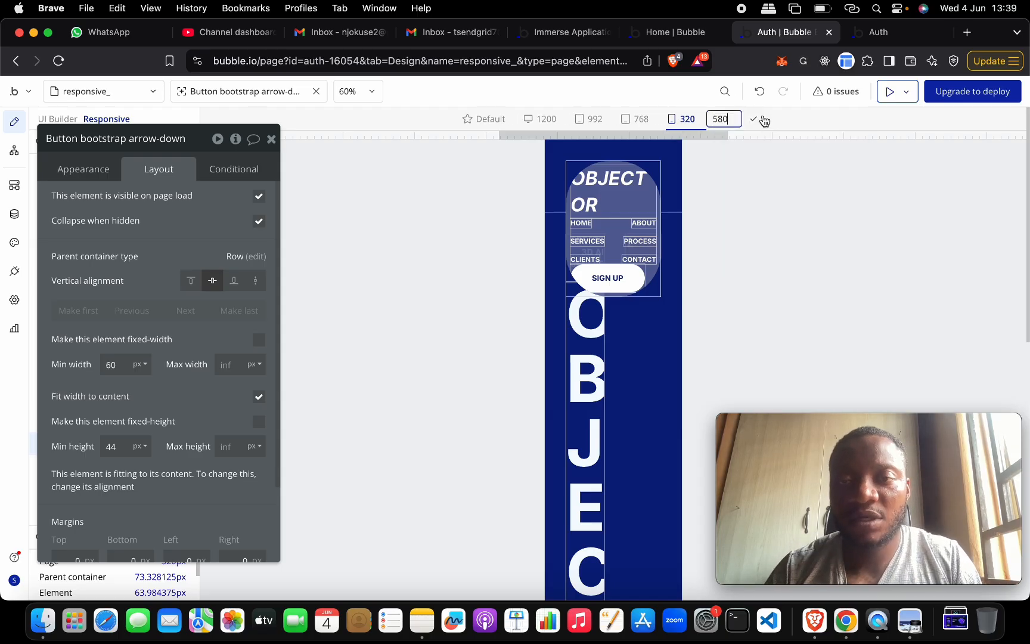
{"action": "left_click", "coordinate": [754, 119]}
{"action": "left_click", "coordinate": [682, 122]}
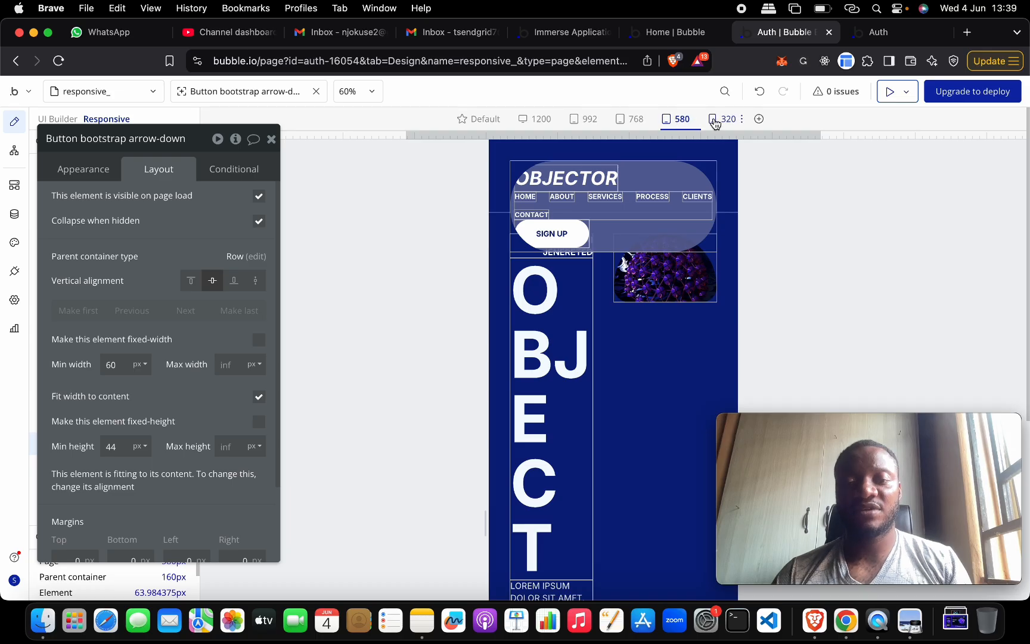
{"action": "left_click", "coordinate": [635, 125]}
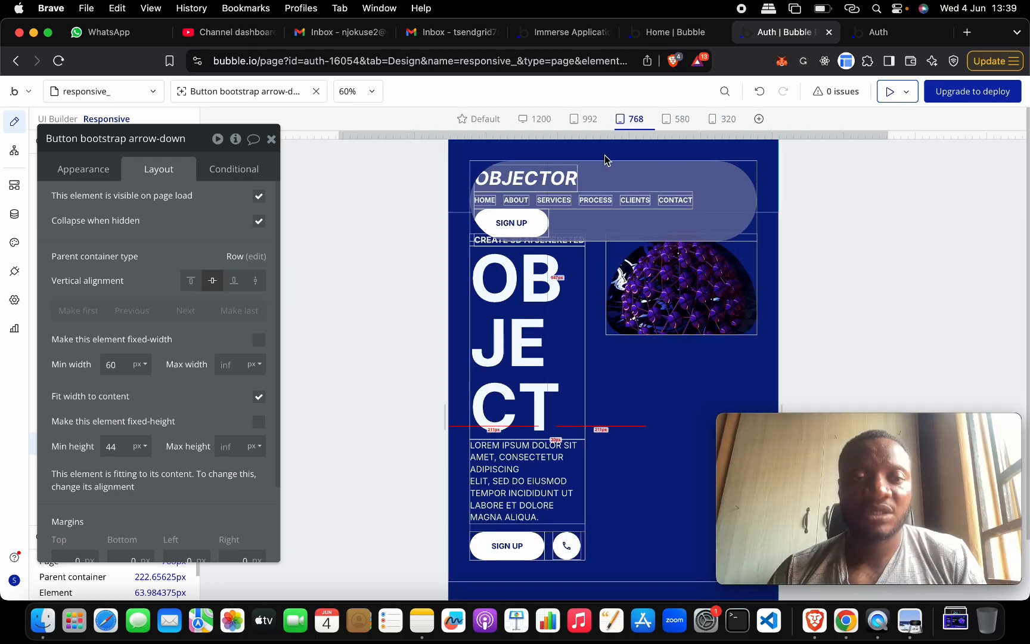
Step: Close the arrow-down button's property editor and the two Gmail inbox browser tabs
{"action": "left_click", "coordinate": [271, 141]}
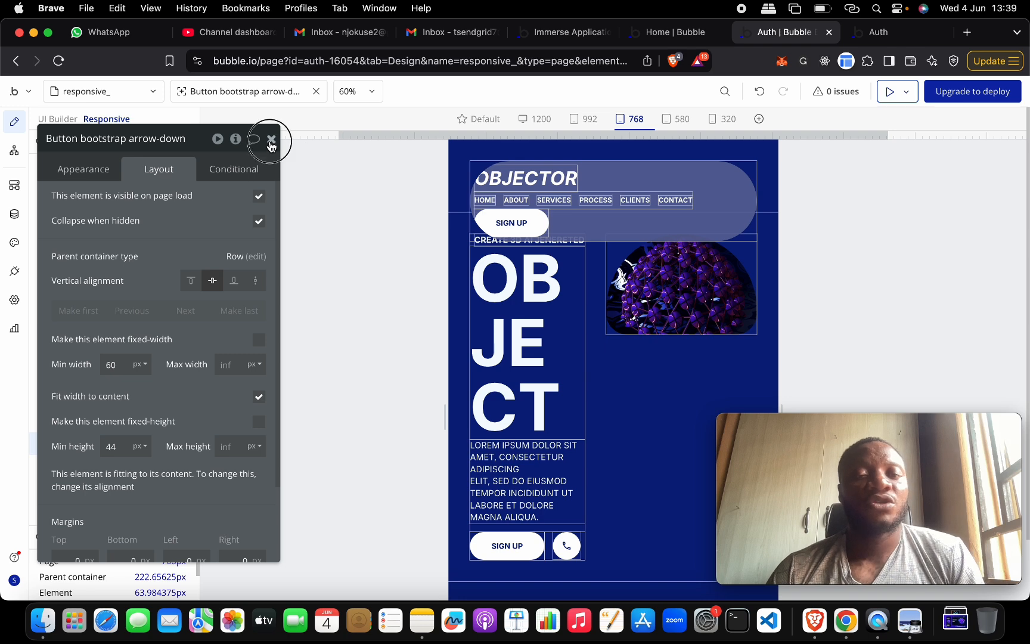
{"action": "left_click", "coordinate": [483, 120]}
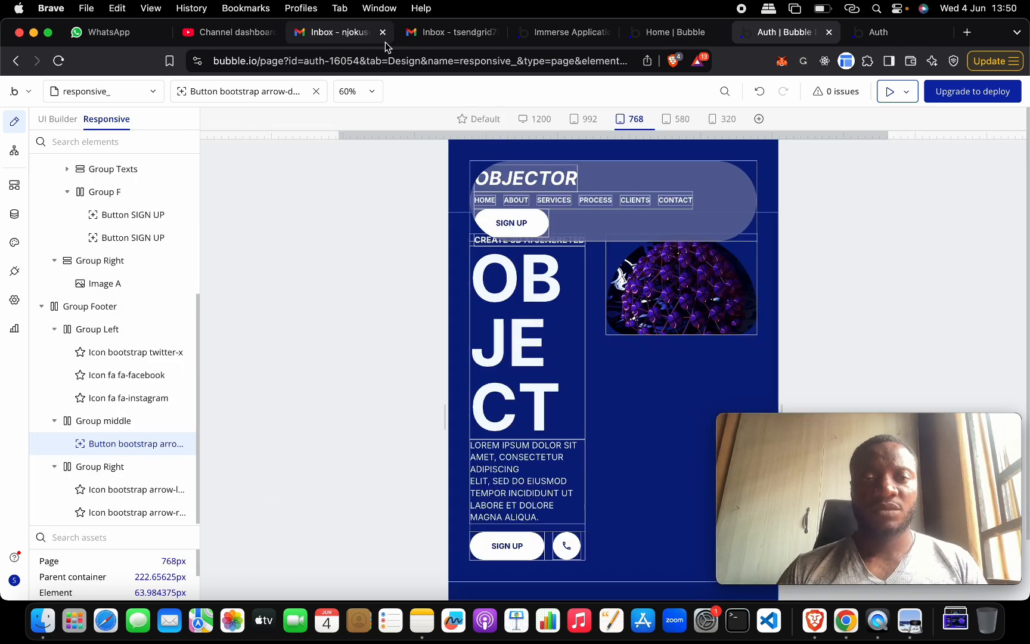
{"action": "left_click", "coordinate": [385, 33]}
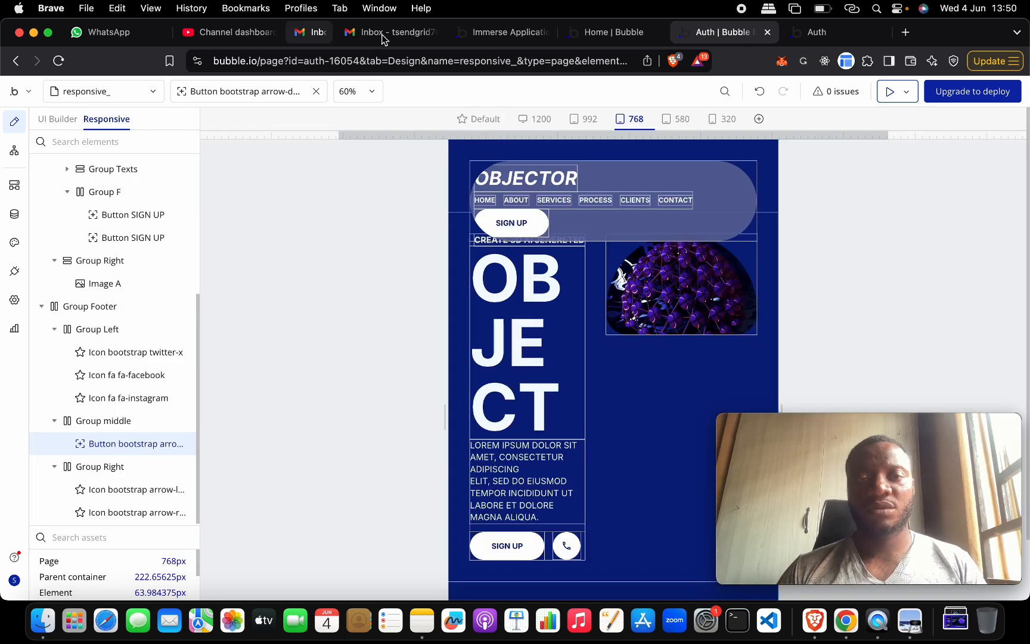
{"action": "left_click", "coordinate": [382, 34]}
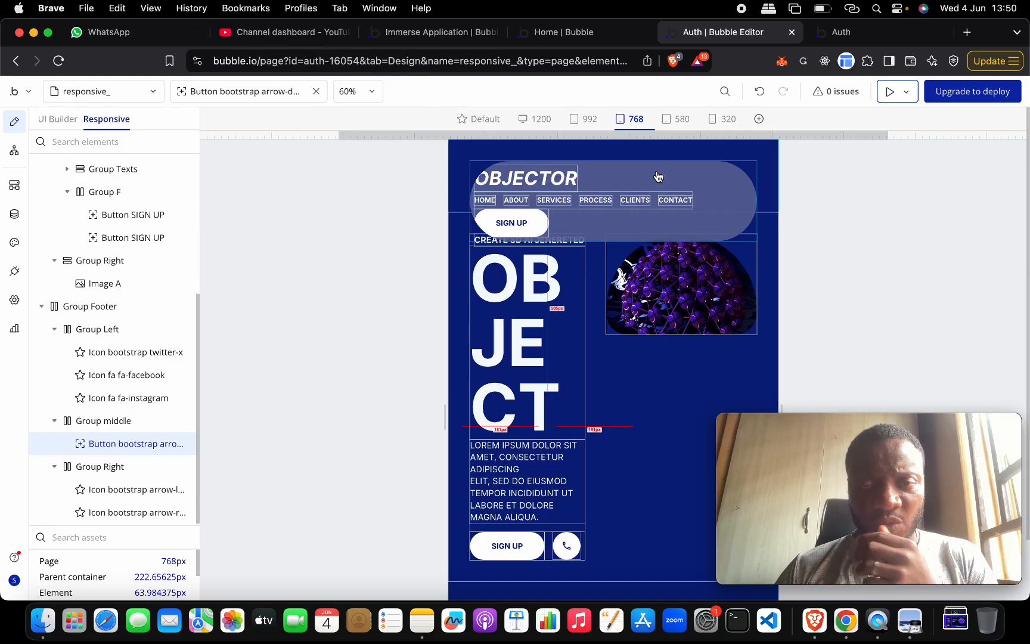
Step: Check the mobile and desktop layouts of the reference design in Preview, and return to the Bubble editor in Brave
{"action": "key", "text": "ctrl+Up"}
{"action": "left_click", "coordinate": [275, 455]}
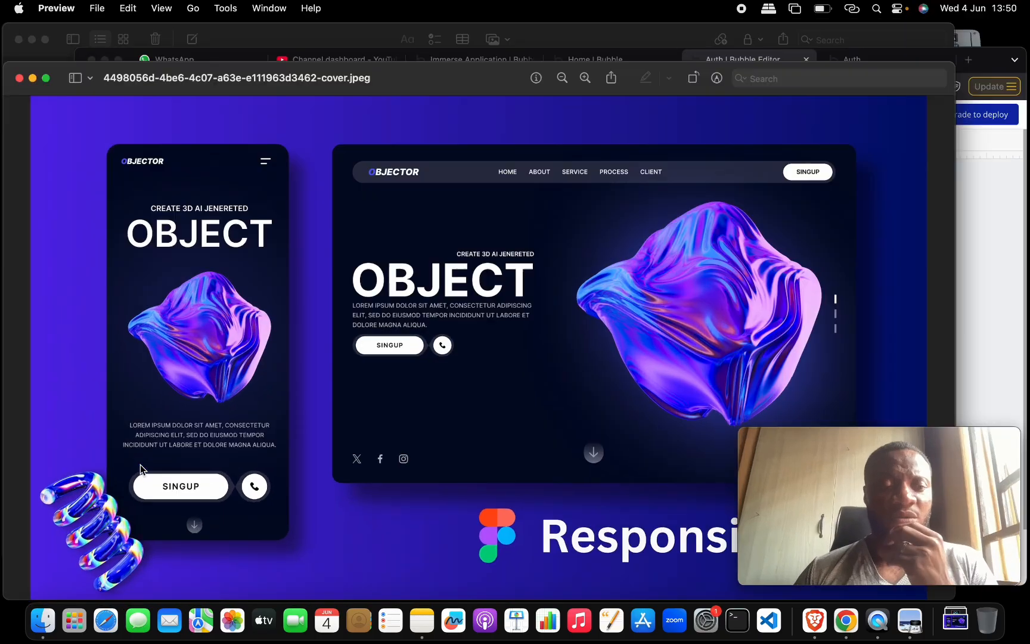
{"action": "key", "text": "ctrl+Up"}
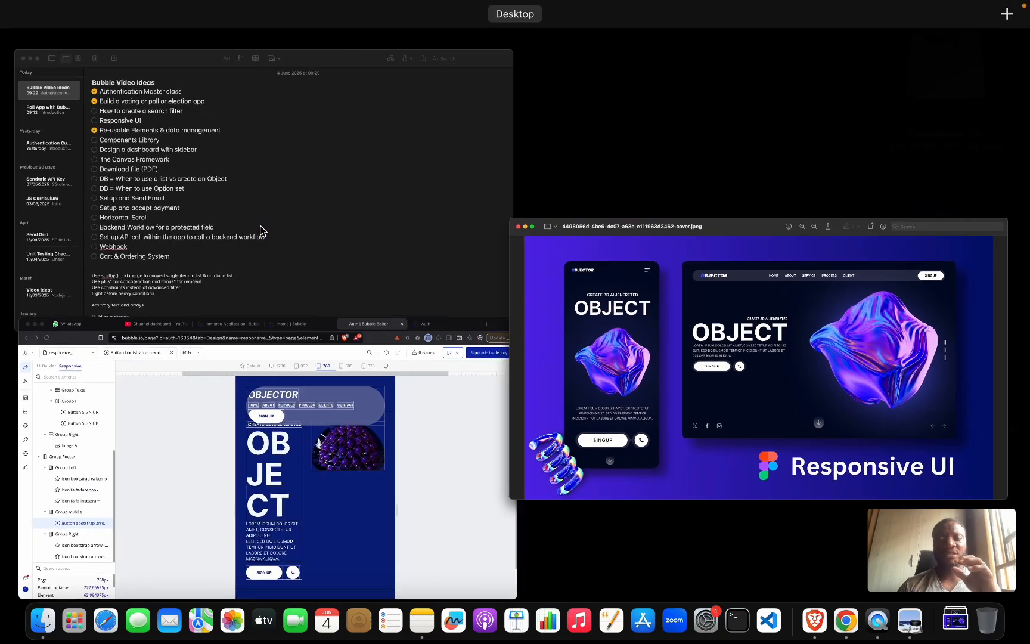
{"action": "left_click", "coordinate": [382, 442]}
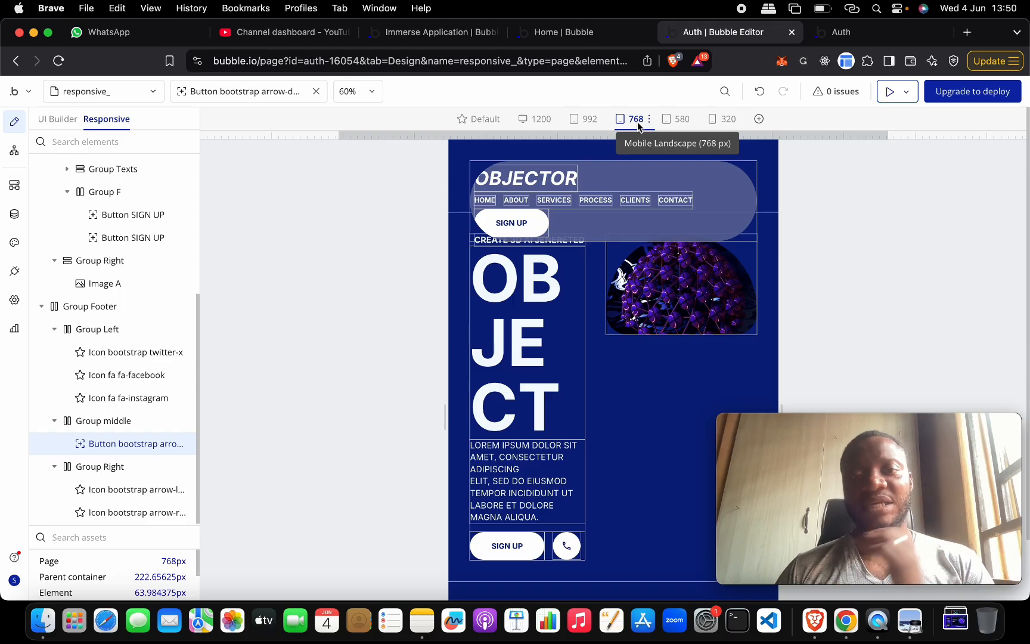
Step: Compare the page layout at the 580, 320 and 768 px breakpoints, ending at 768 px
{"action": "left_click", "coordinate": [678, 121]}
{"action": "left_click", "coordinate": [721, 122]}
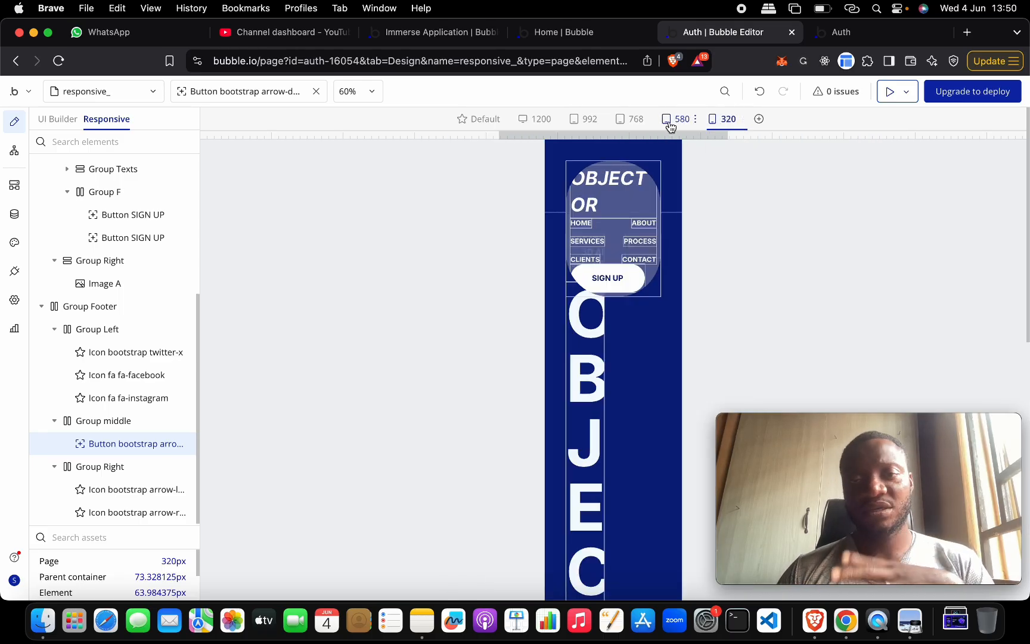
{"action": "left_click", "coordinate": [641, 124]}
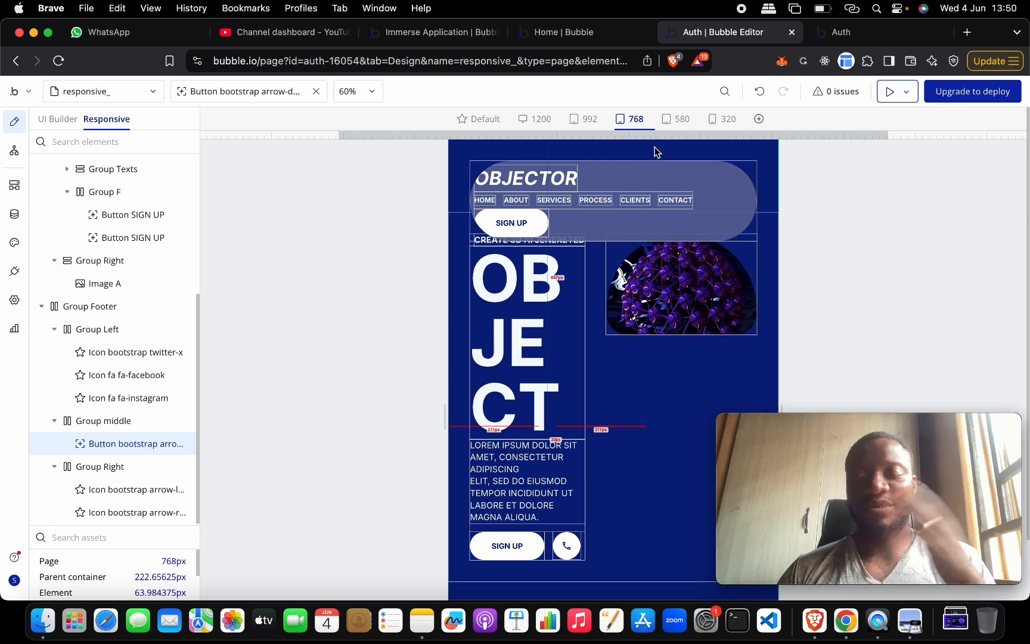
{"action": "left_click", "coordinate": [679, 124]}
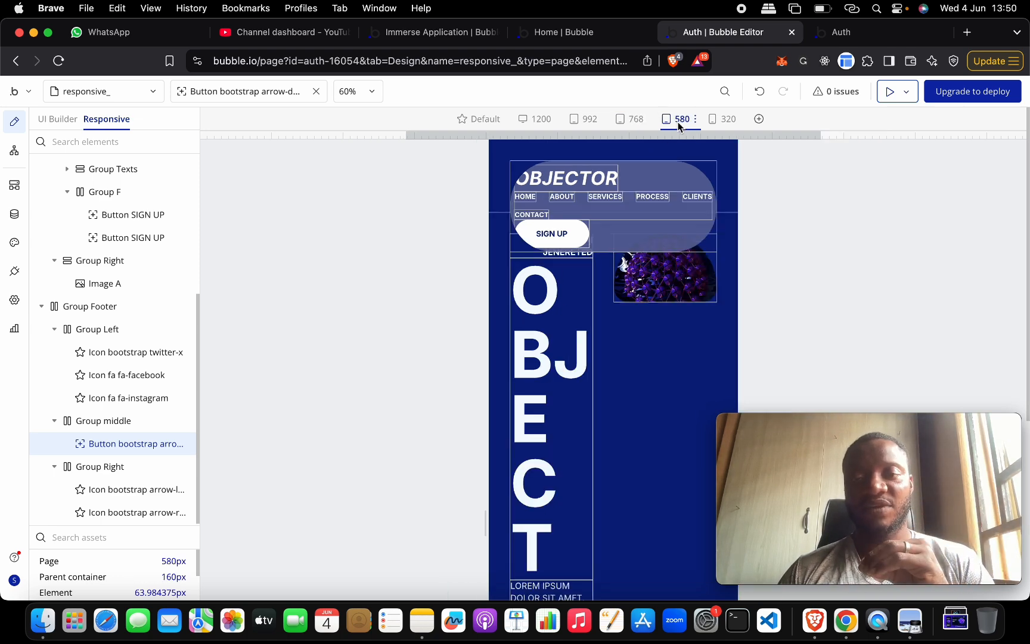
{"action": "left_click", "coordinate": [635, 121]}
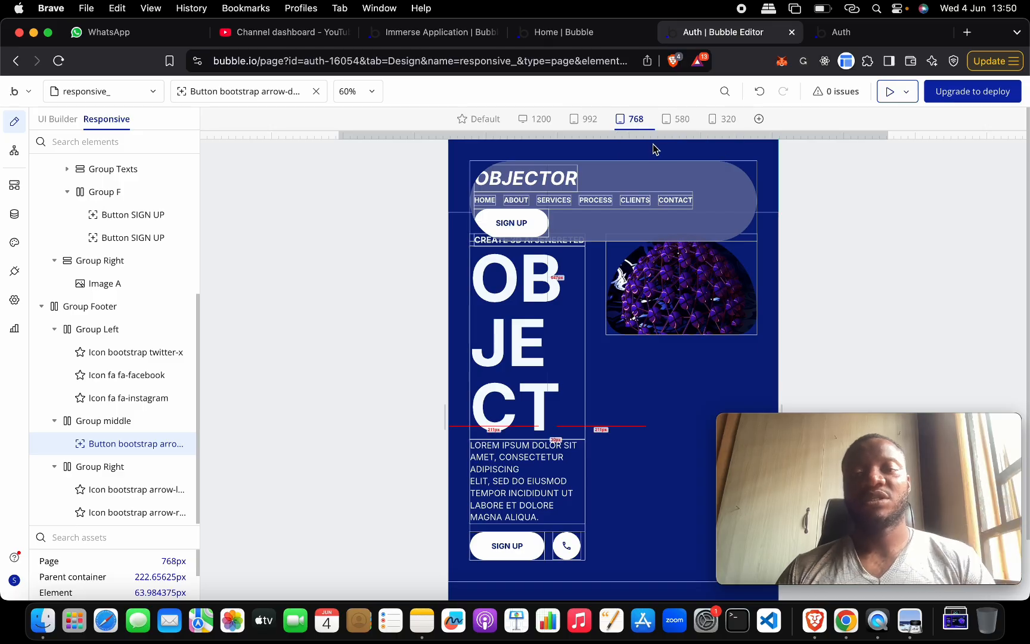
Step: Examine the header in the reference design's mobile and desktop versions in Preview, and return to the Bubble editor in Brave
{"action": "key", "text": "ctrl+Up"}
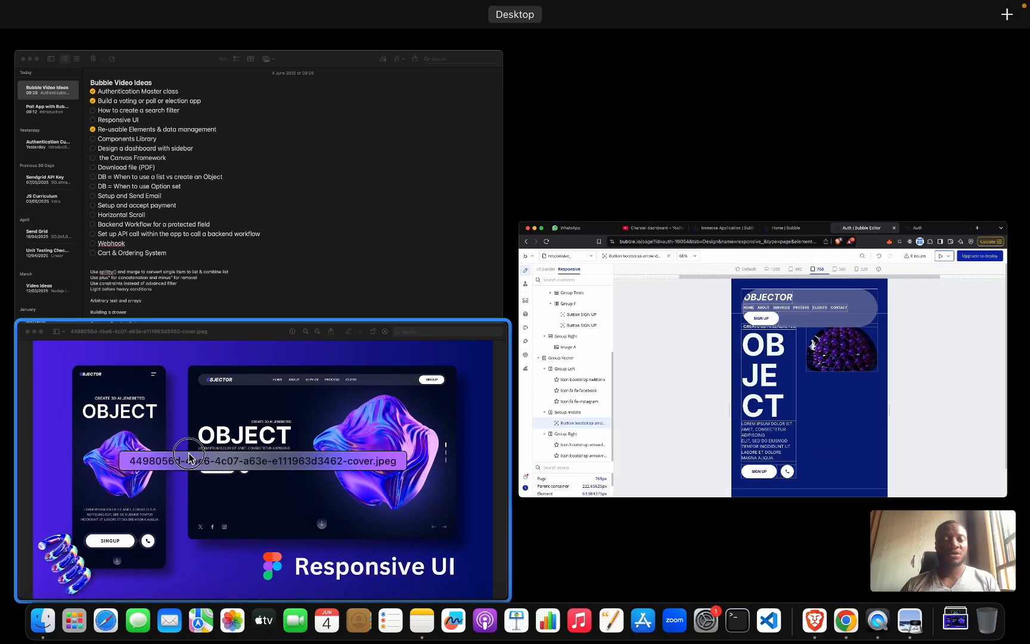
{"action": "left_click", "coordinate": [239, 337]}
{"action": "key", "text": "ctrl+Up"}
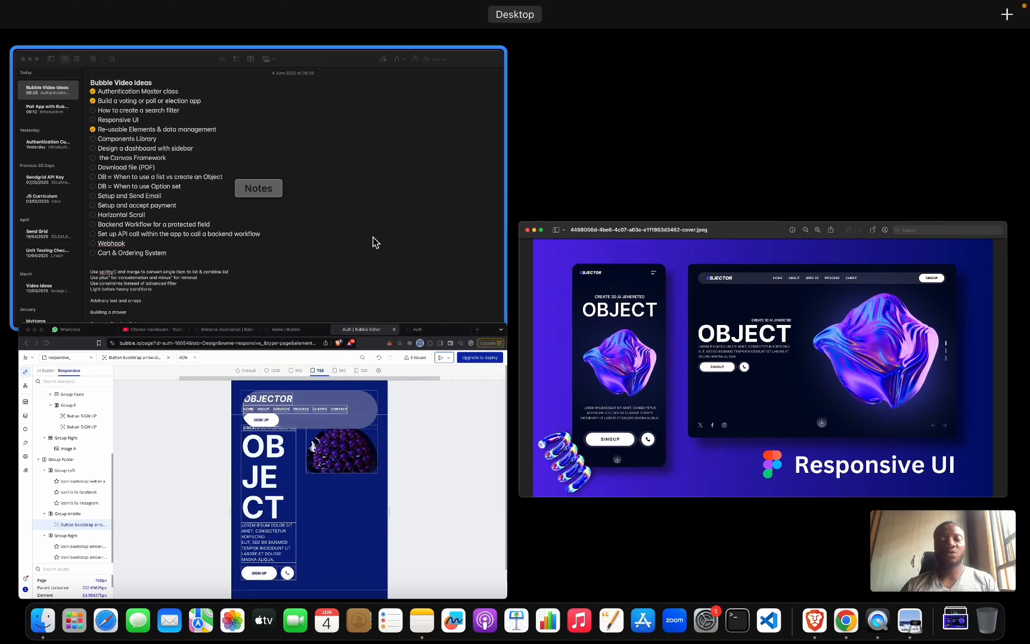
{"action": "left_click", "coordinate": [527, 336]}
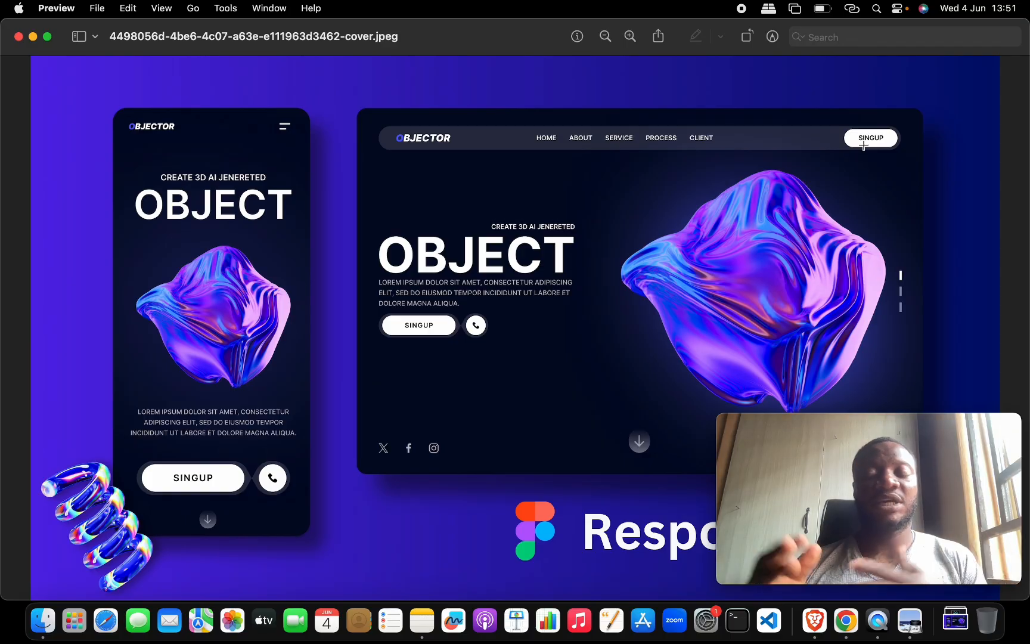
{"action": "key", "text": "ctrl+Up"}
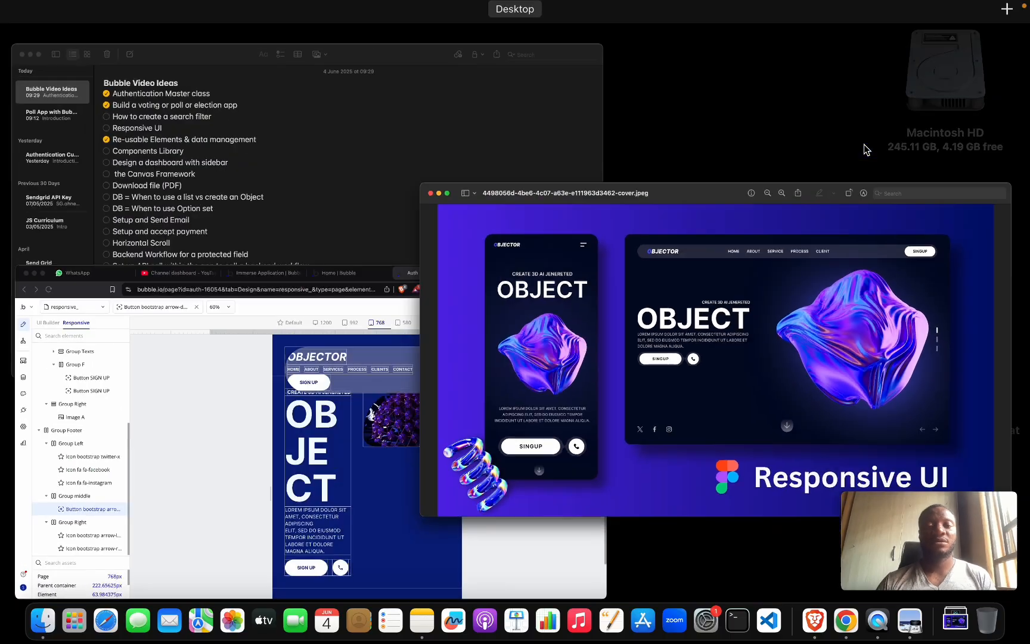
{"action": "left_click", "coordinate": [418, 465]}
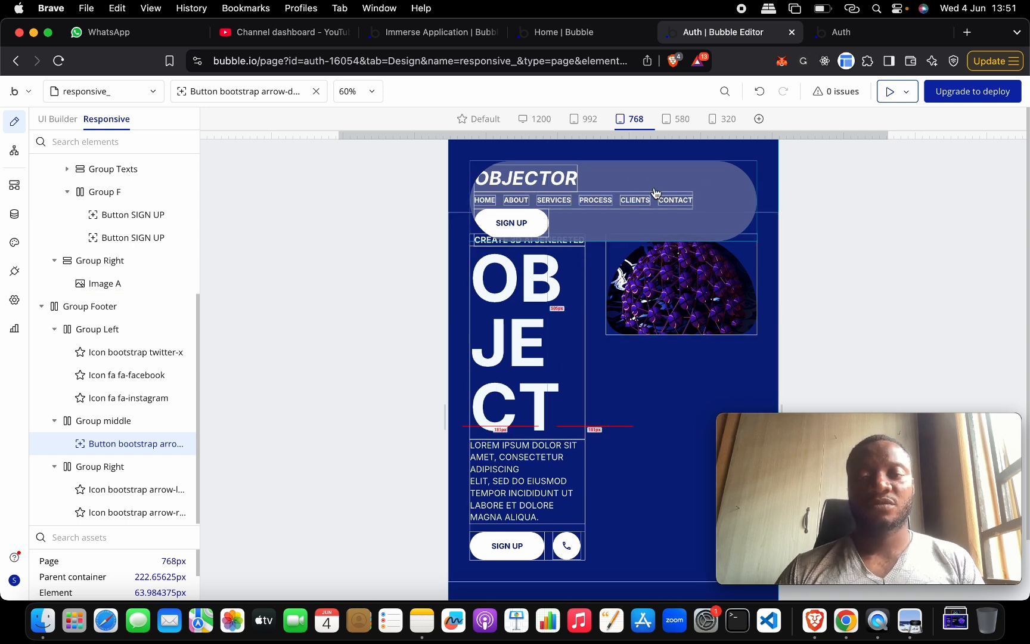
Step: Define a new condition on the header's FloatingGroup A, starting its expression with Current page width
{"action": "double_click", "coordinate": [716, 185]}
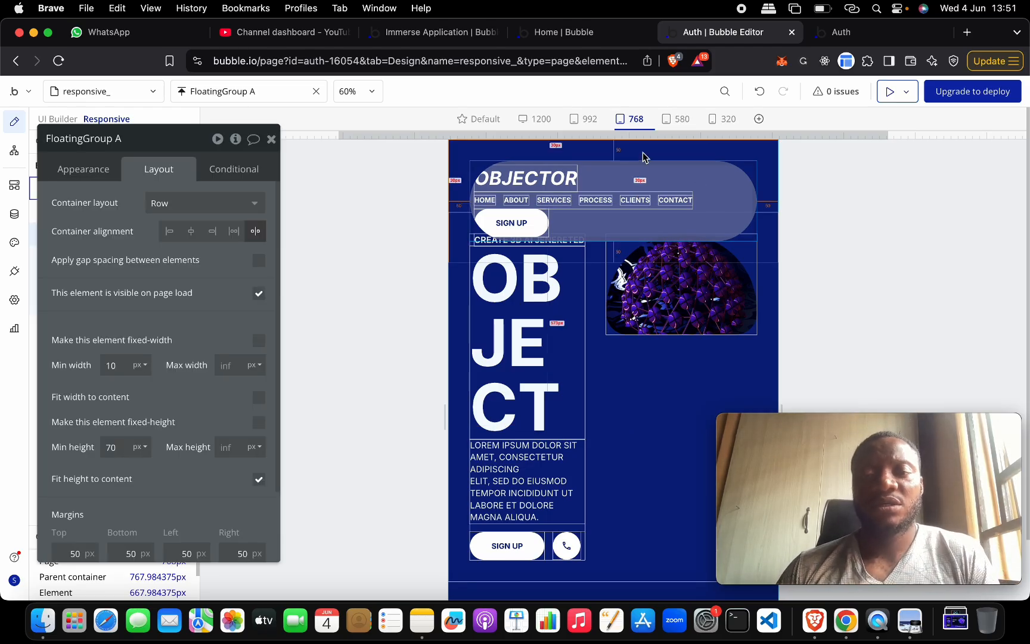
{"action": "left_click", "coordinate": [222, 170]}
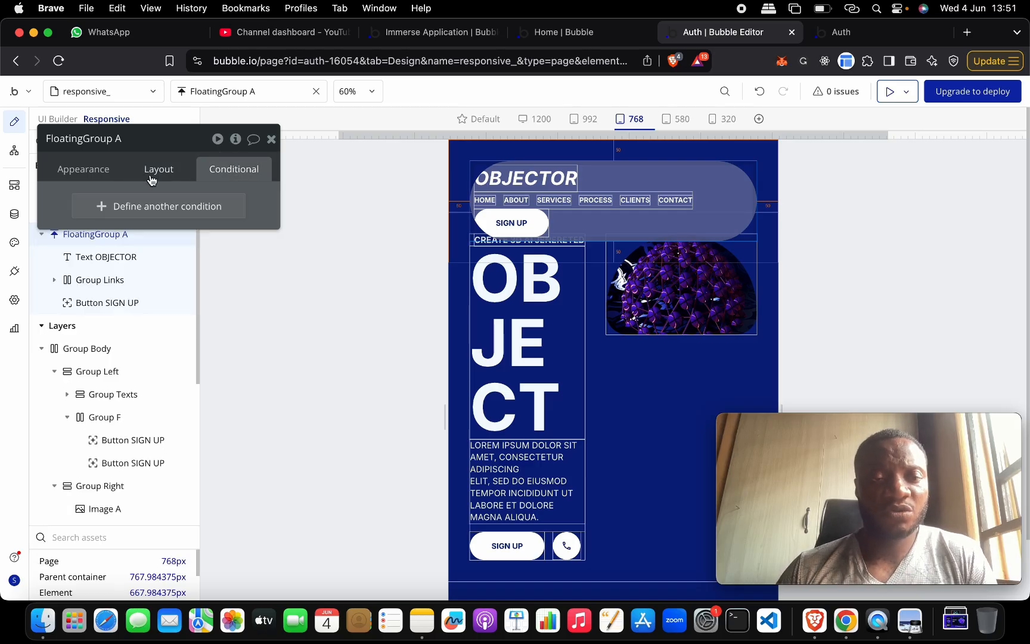
{"action": "left_click", "coordinate": [83, 170]}
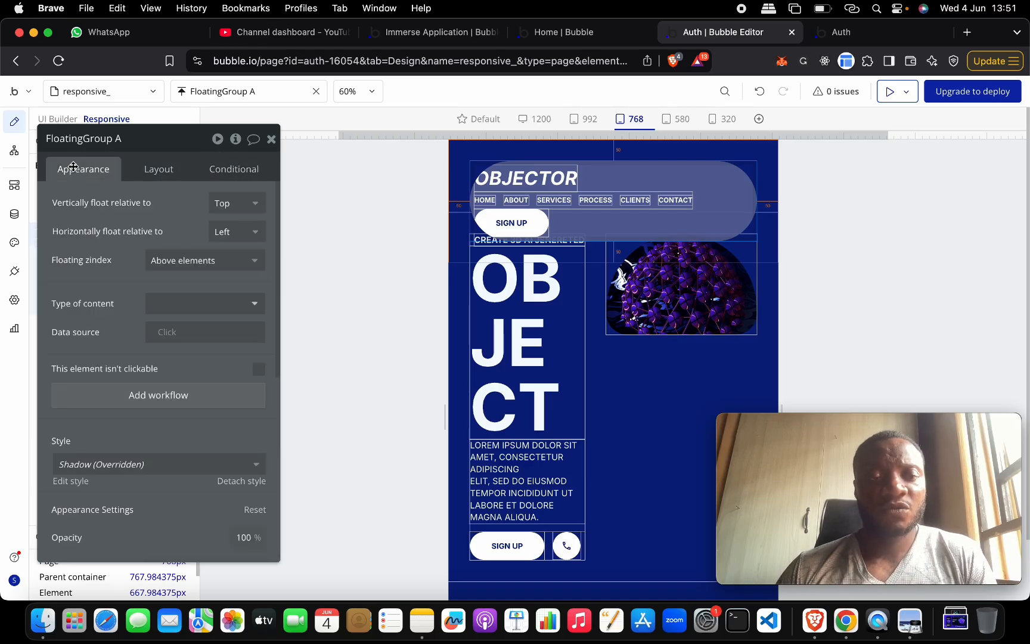
{"action": "left_click", "coordinate": [245, 171]}
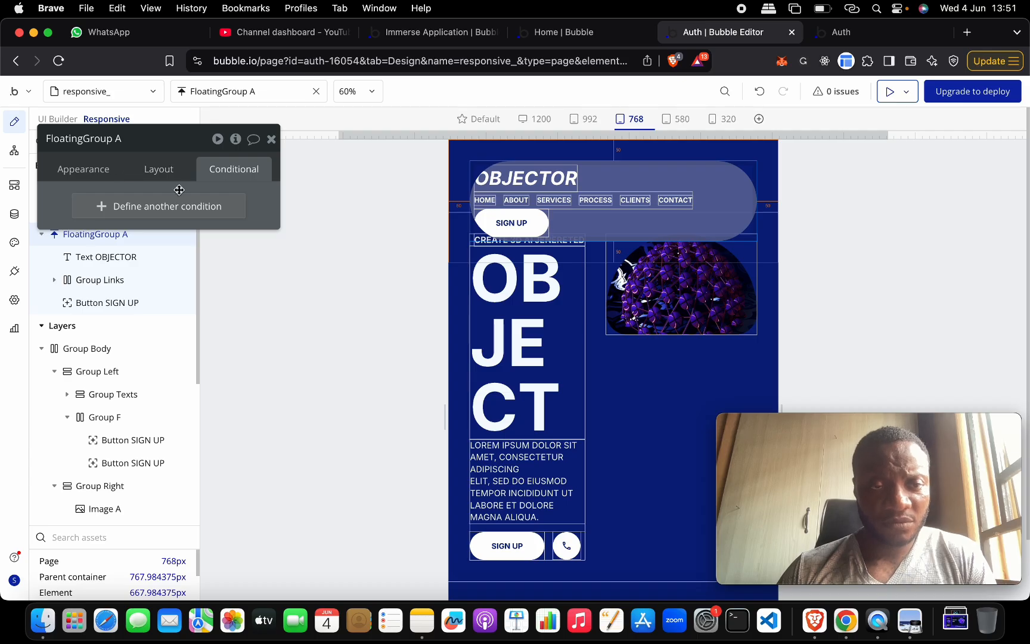
{"action": "left_click", "coordinate": [162, 213]}
{"action": "left_click", "coordinate": [91, 210]}
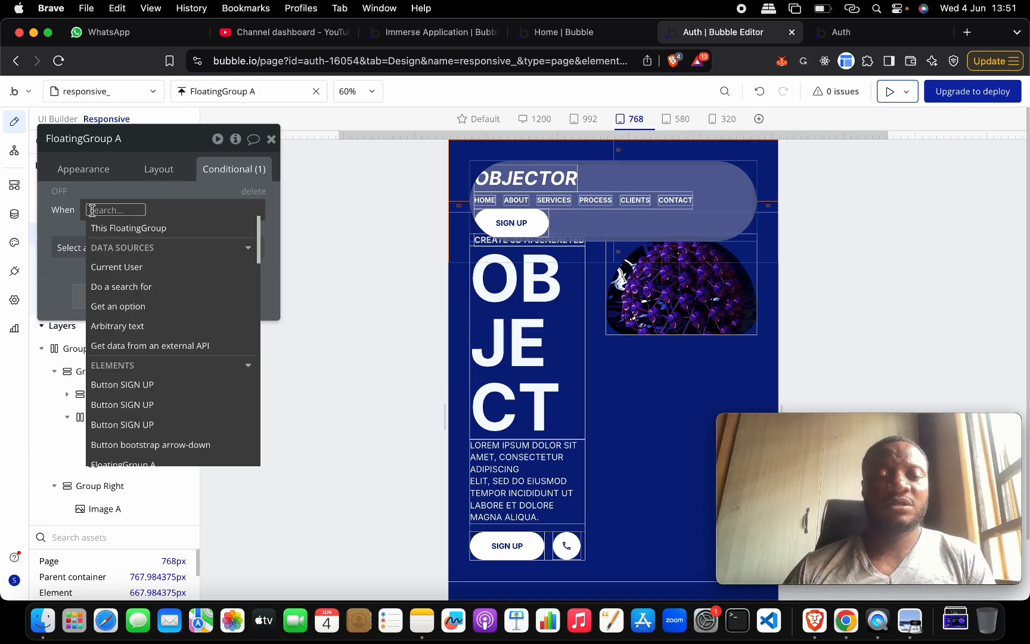
{"action": "type", "text": "CUR"}
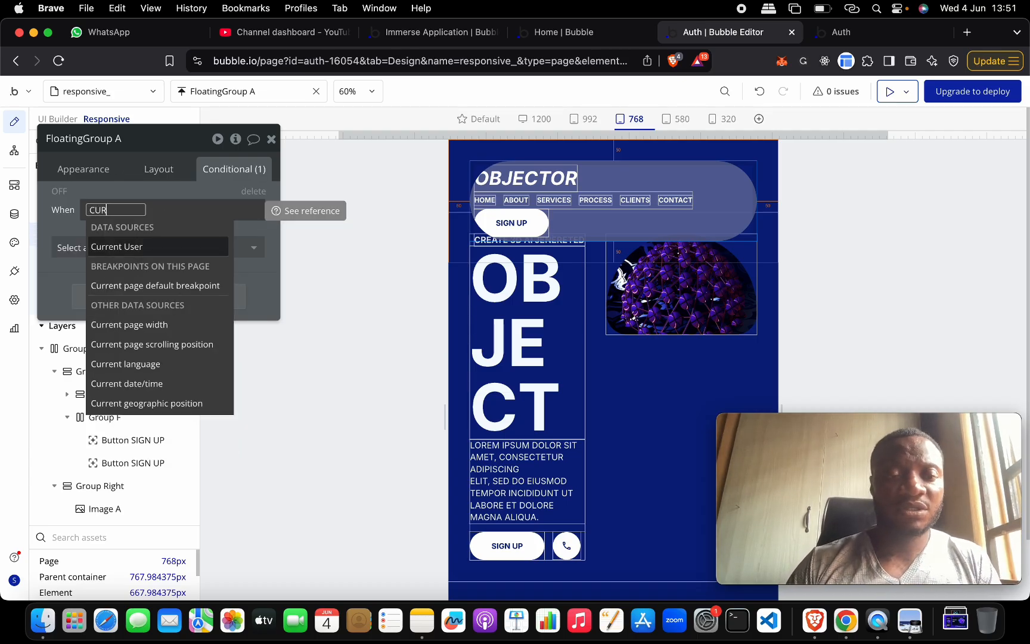
{"action": "key", "text": "Down"}
{"action": "key", "text": "Down"}
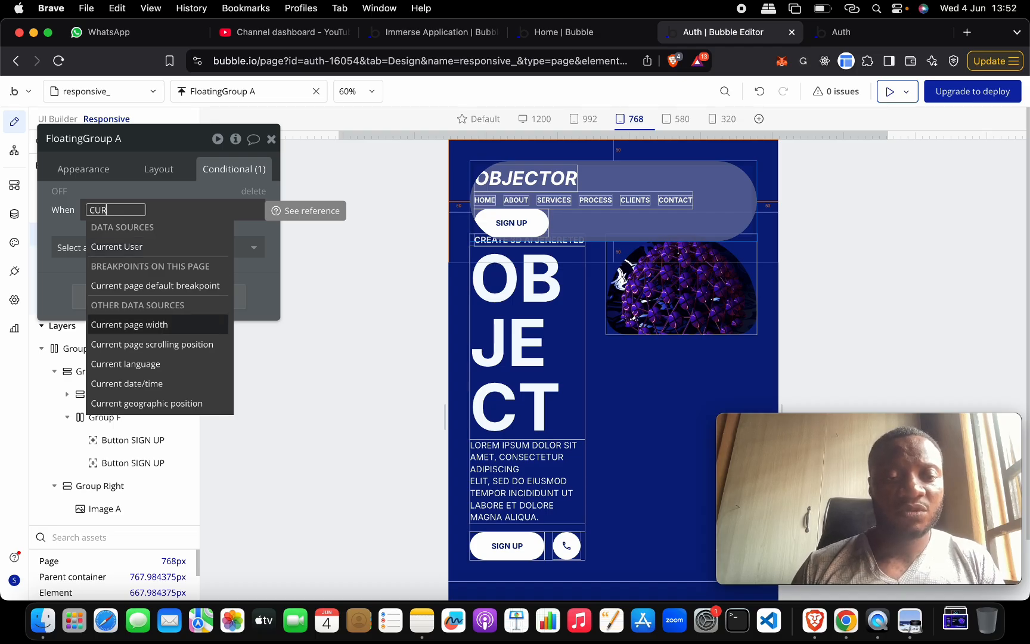
{"action": "key", "text": "Return"}
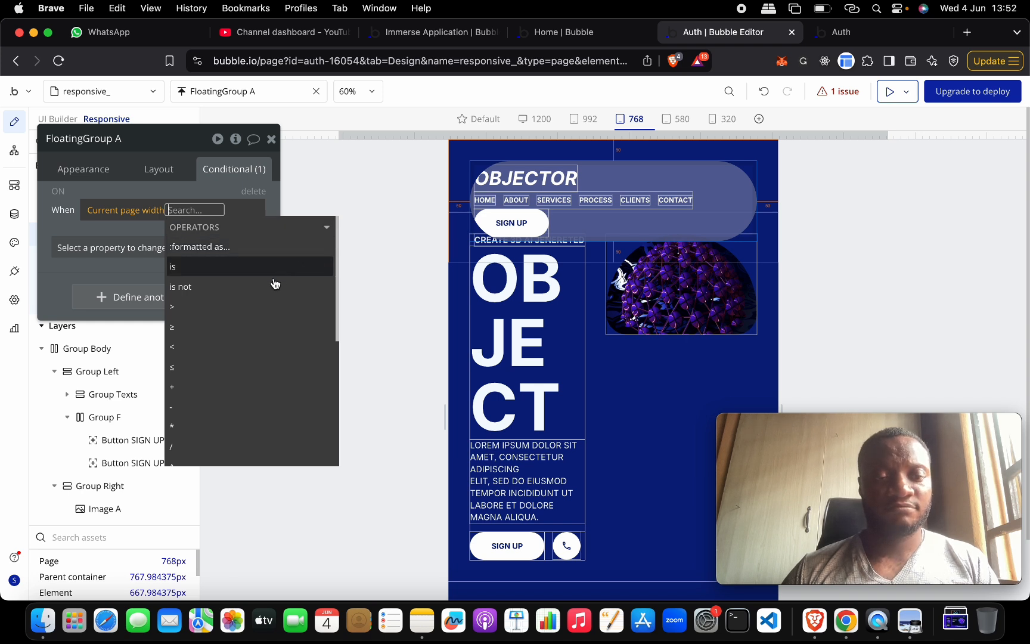
Step: Complete the header condition so it applies when the page width is ≤ Mobile Landscape (768 px)
{"action": "left_click", "coordinate": [233, 368]}
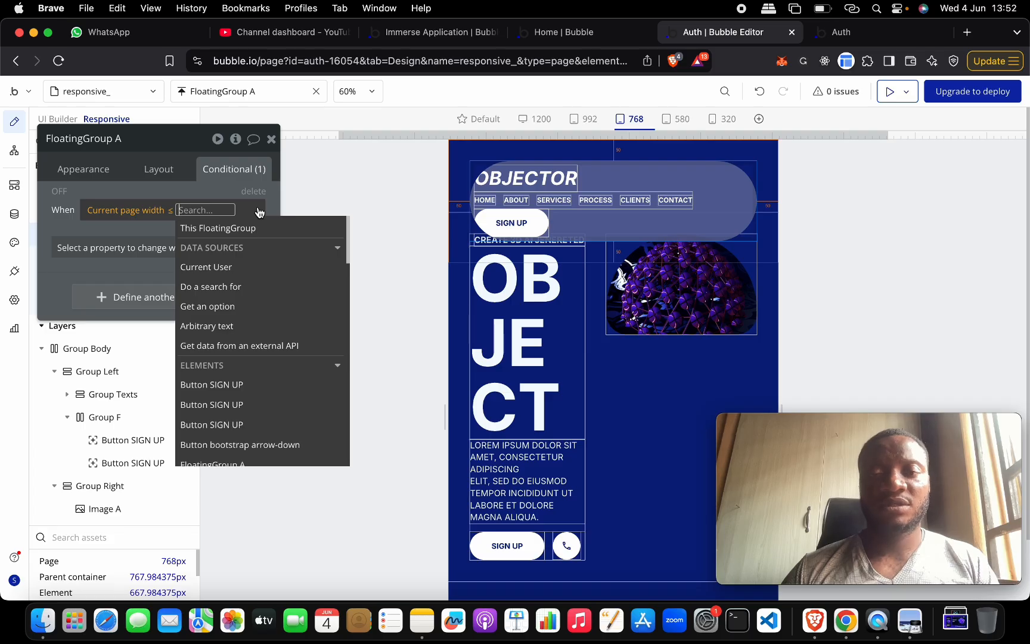
{"action": "type", "text": "7"}
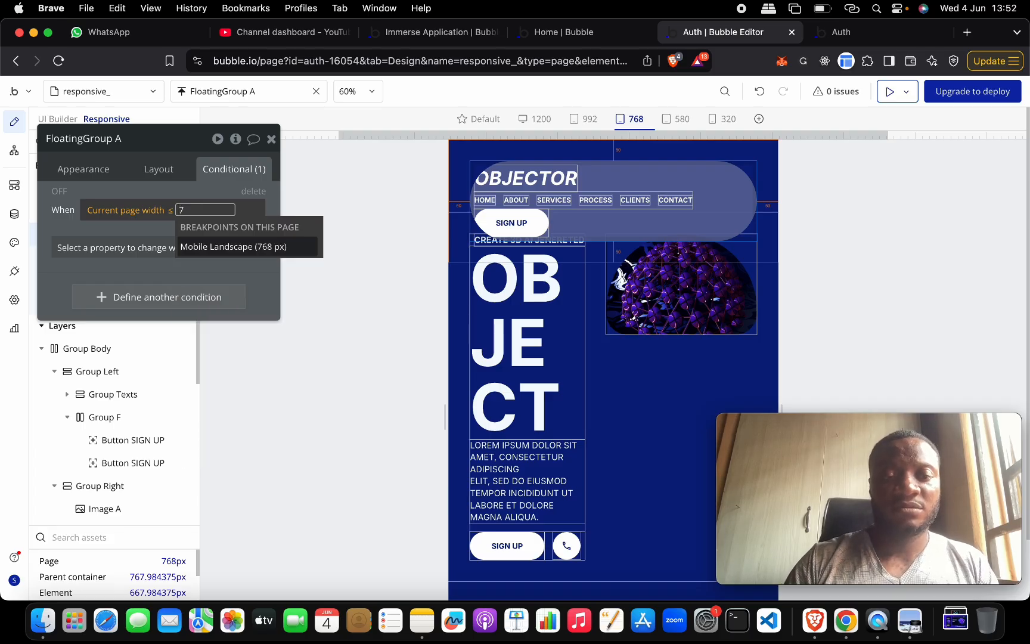
{"action": "left_click", "coordinate": [276, 250]}
{"action": "left_click", "coordinate": [93, 238]}
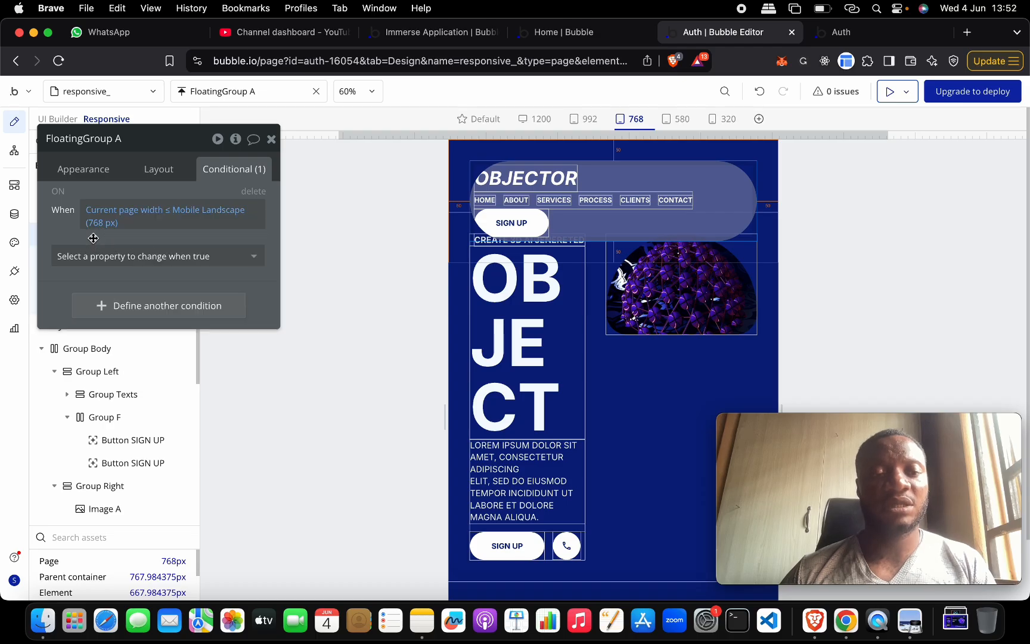
Step: Make the header condition set the background style to None, discarding its background color override
{"action": "left_click", "coordinate": [200, 258]}
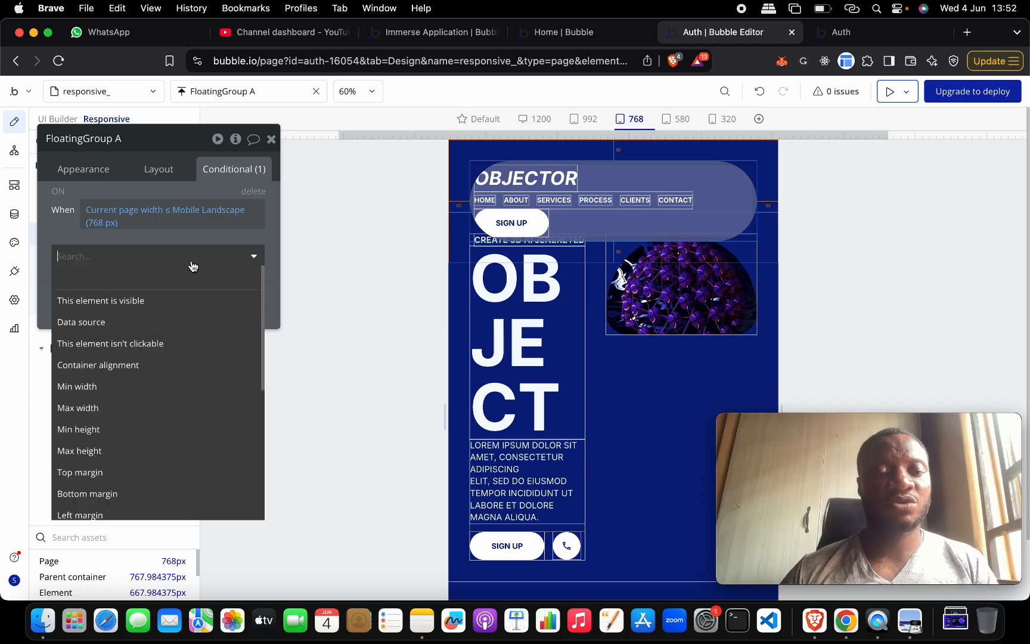
{"action": "type", "text": "BA"}
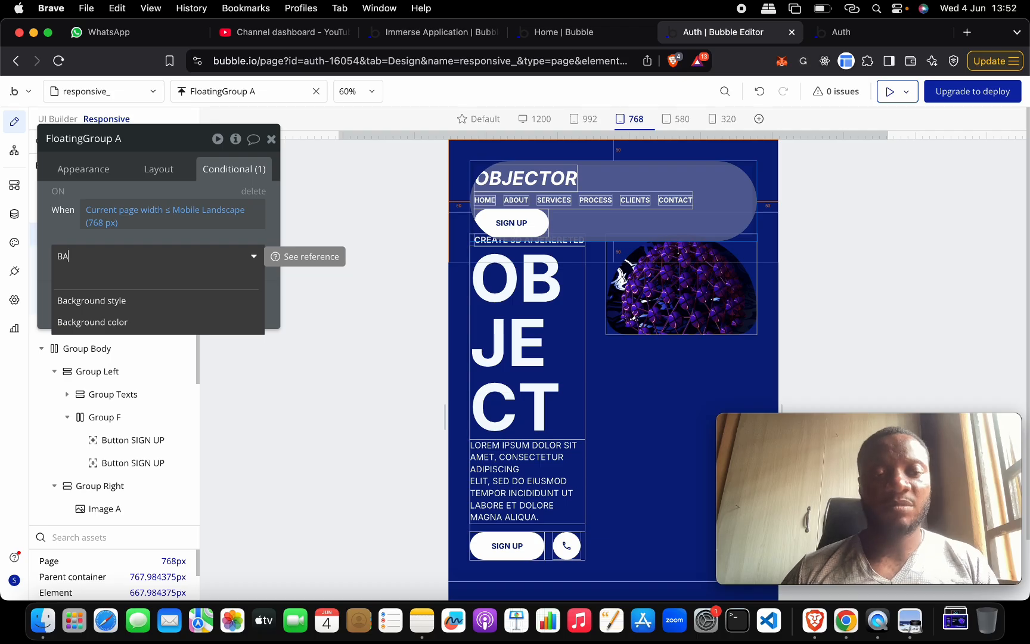
{"action": "left_click", "coordinate": [90, 322]}
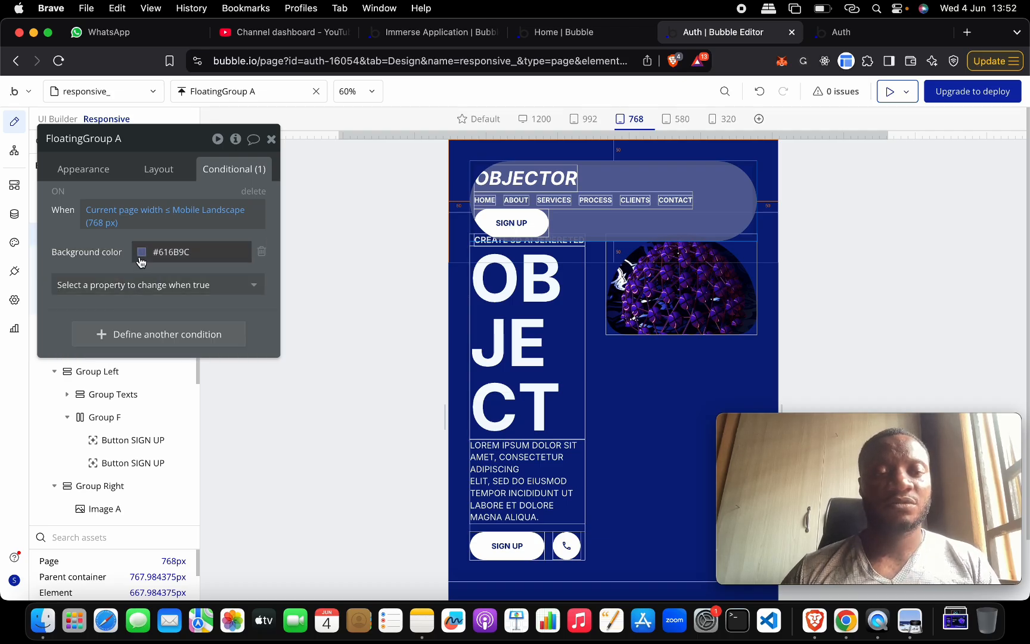
{"action": "left_click", "coordinate": [132, 284]}
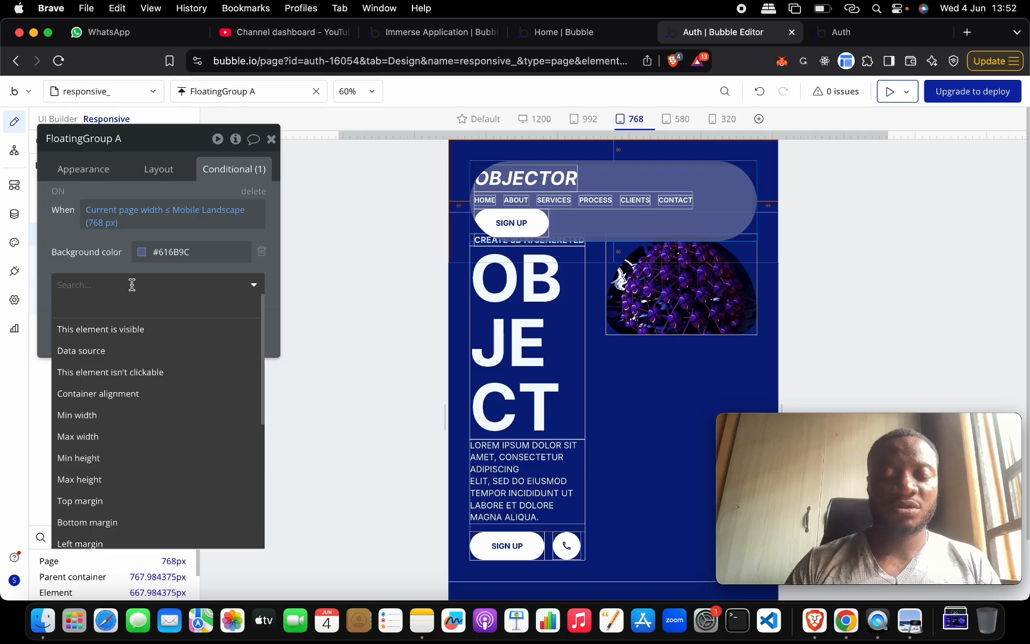
{"action": "type", "text": "BA"}
{"action": "left_click", "coordinate": [110, 330]}
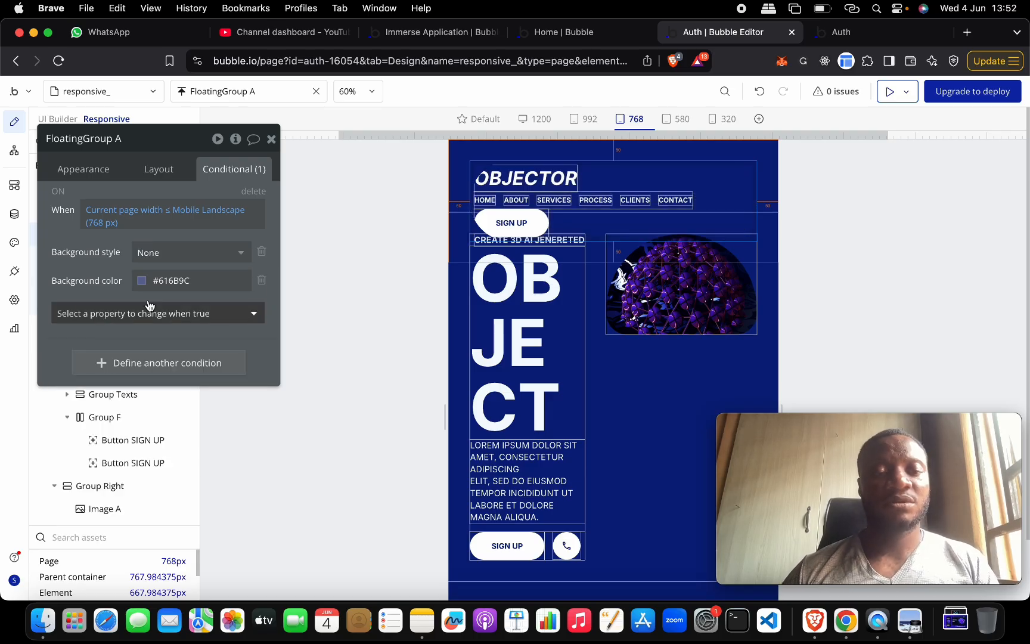
{"action": "left_click", "coordinate": [186, 253]}
{"action": "left_click", "coordinate": [104, 241]}
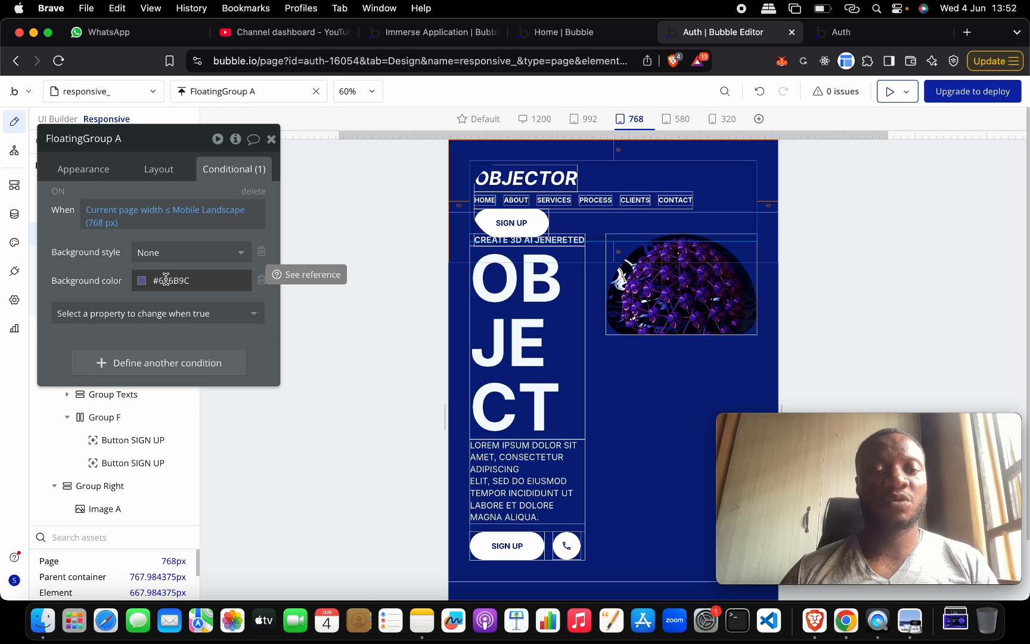
{"action": "left_click", "coordinate": [261, 280]}
Step: Add a border roundness of 0 to the header's page-width condition
{"action": "left_click", "coordinate": [242, 288]}
{"action": "type", "text": "ROU"}
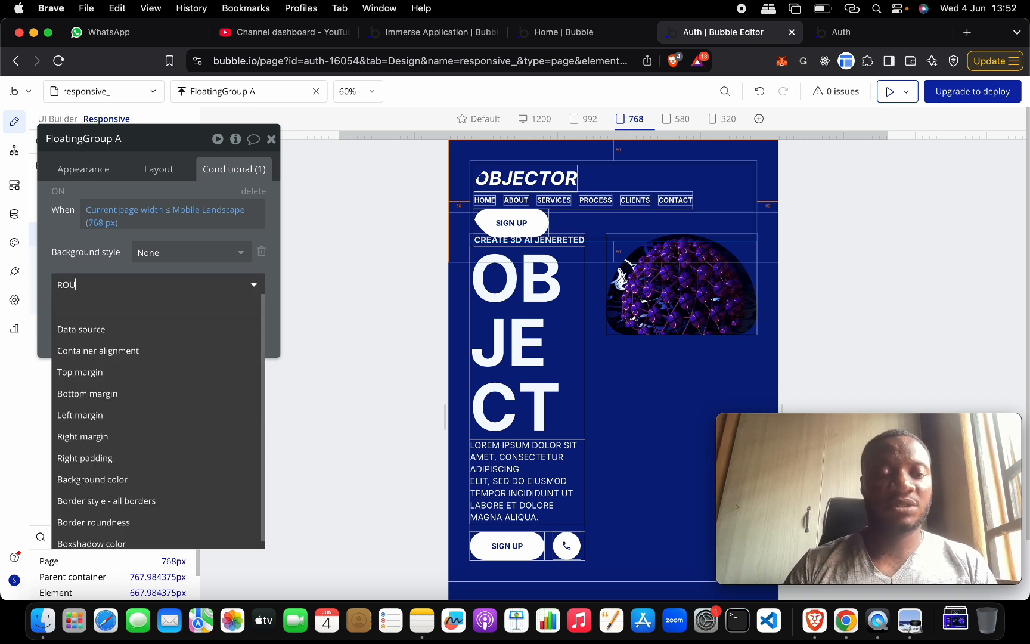
{"action": "key", "text": "Down"}
{"action": "key", "text": "Down"}
{"action": "key", "text": "Return"}
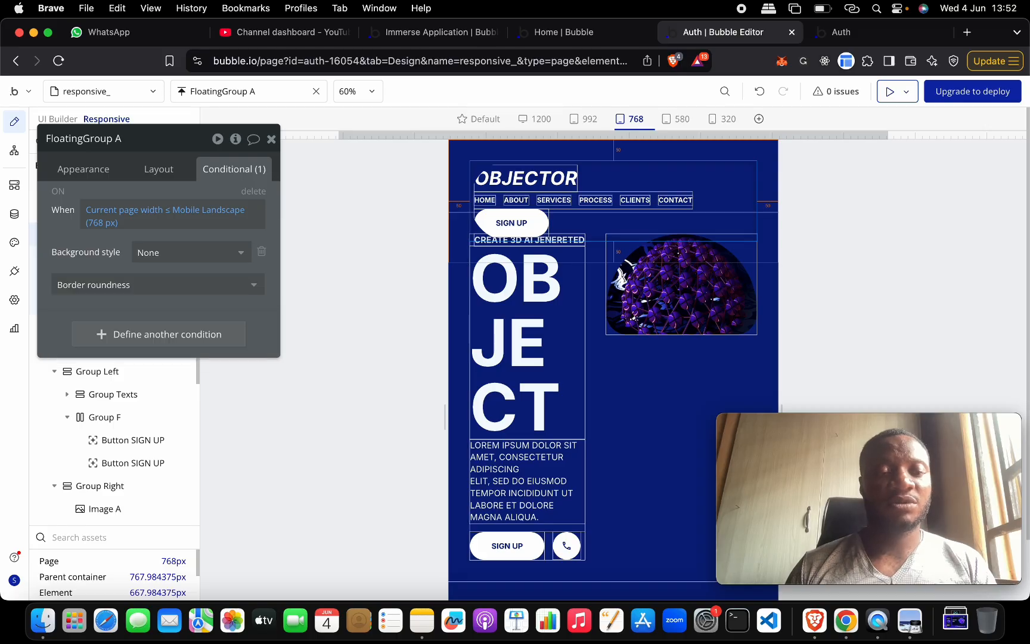
{"action": "left_click", "coordinate": [244, 283]}
{"action": "left_click", "coordinate": [218, 325]}
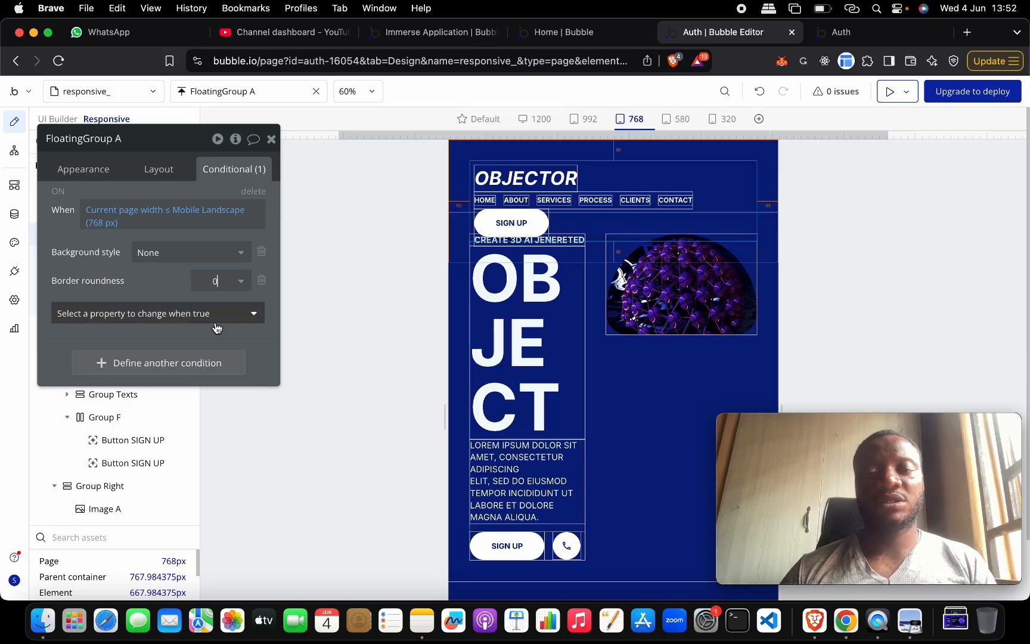
Step: Compare the header in the reference design in Preview with the 768 px layout in the Bubble editor in Brave
{"action": "key", "text": "ctrl+Up"}
{"action": "left_click", "coordinate": [165, 386]}
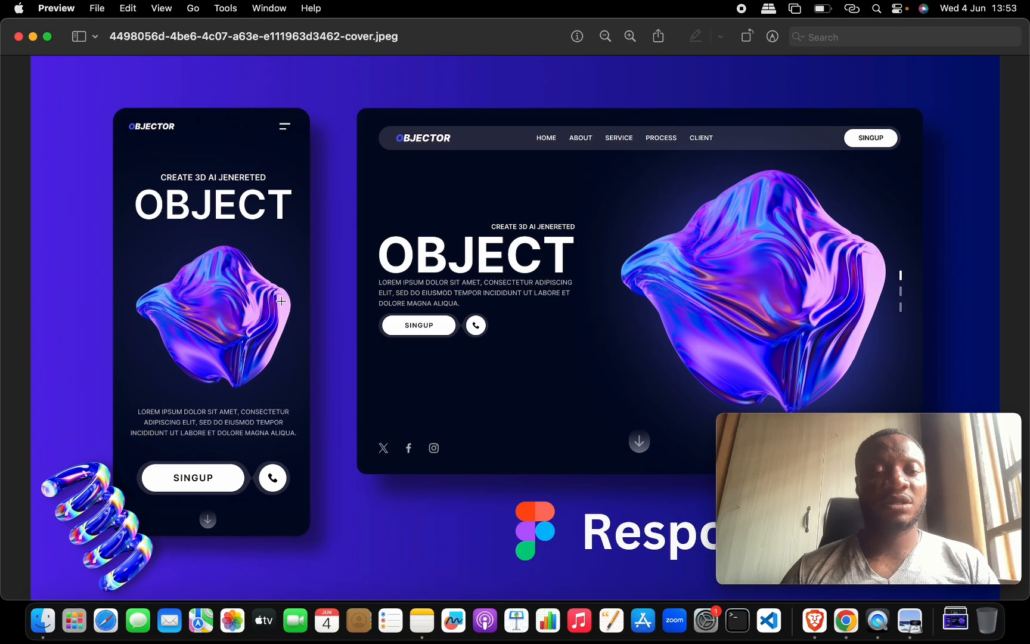
{"action": "key", "text": "ctrl+Up"}
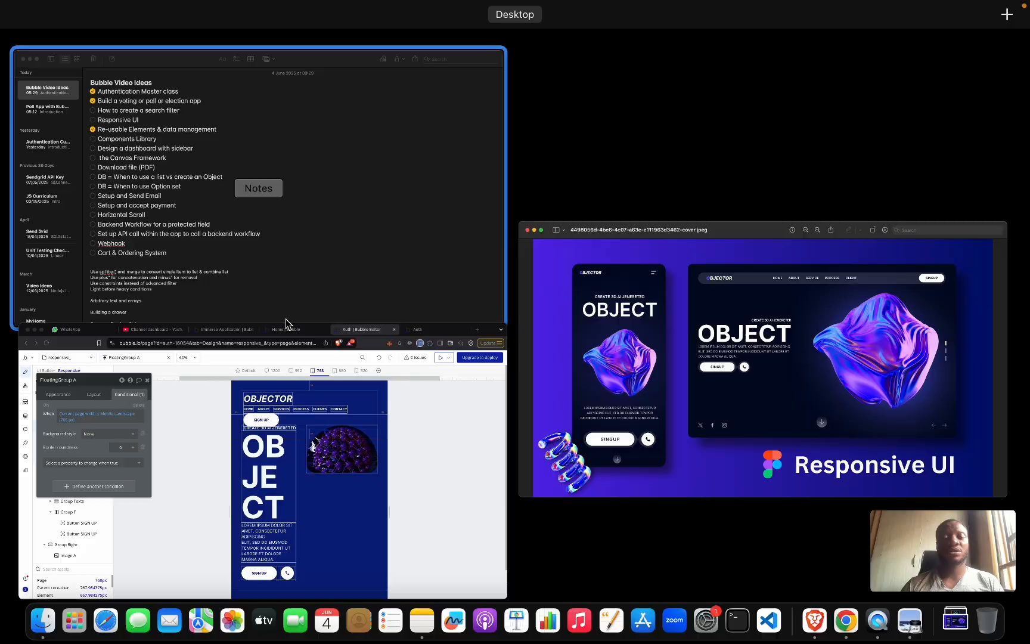
{"action": "left_click", "coordinate": [283, 424]}
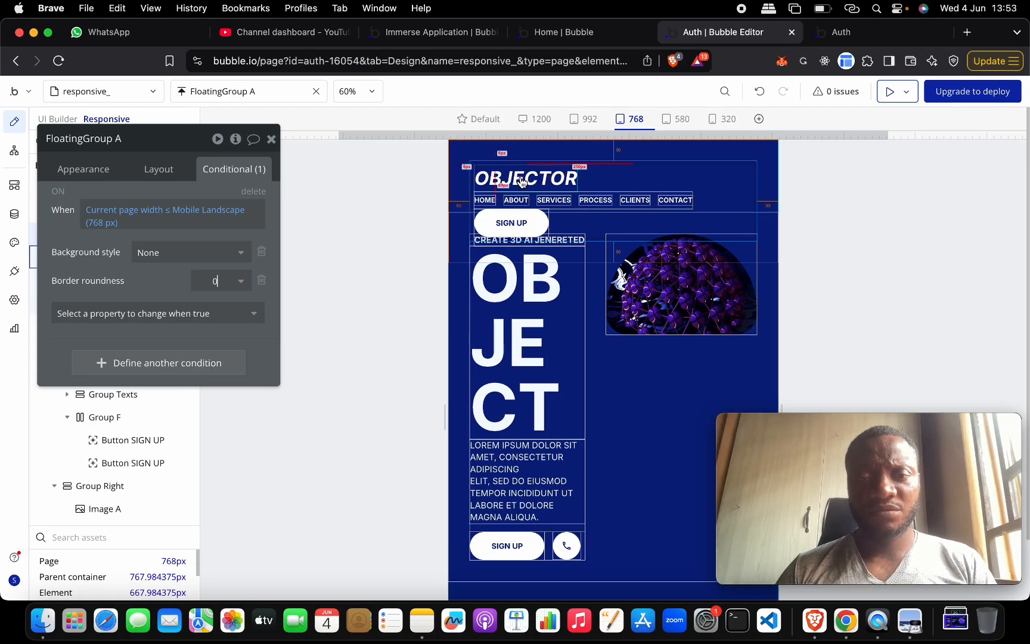
{"action": "key", "text": "ctrl+Up"}
{"action": "left_click", "coordinate": [167, 387]}
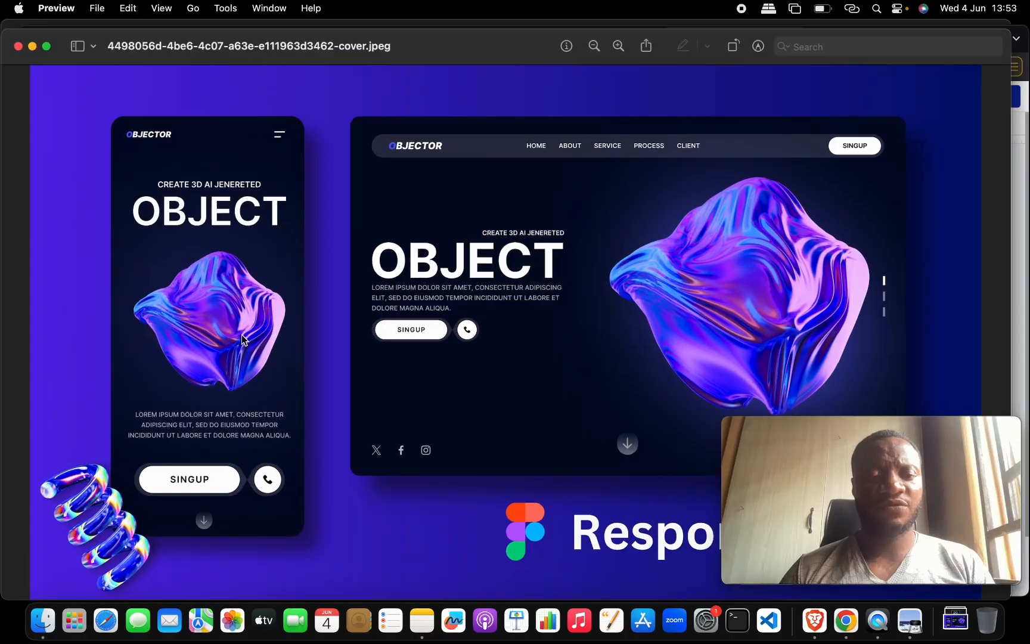
{"action": "key", "text": "ctrl+Up"}
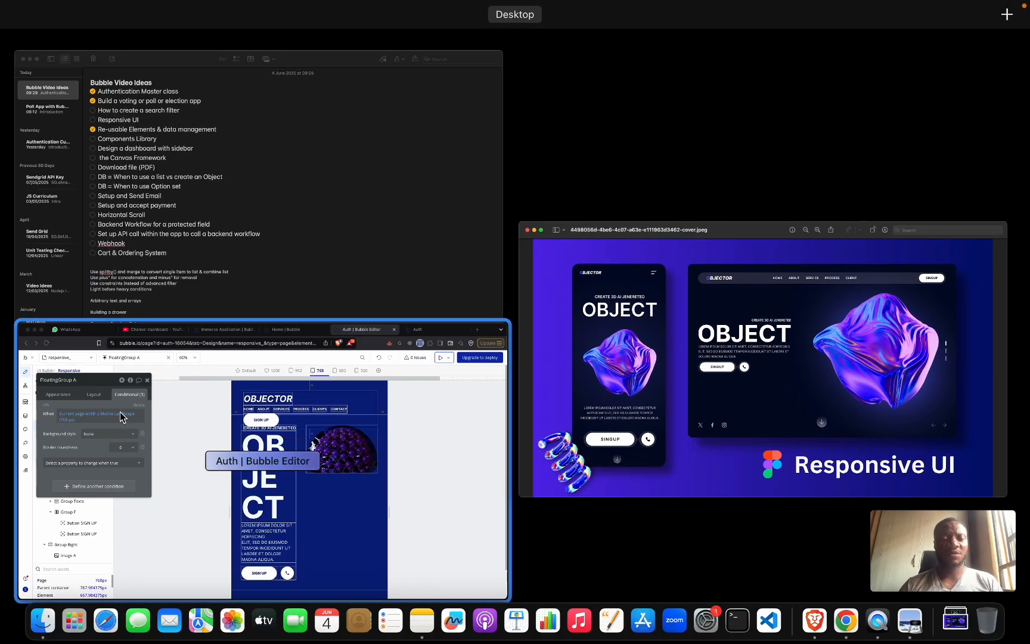
{"action": "left_click", "coordinate": [250, 418]}
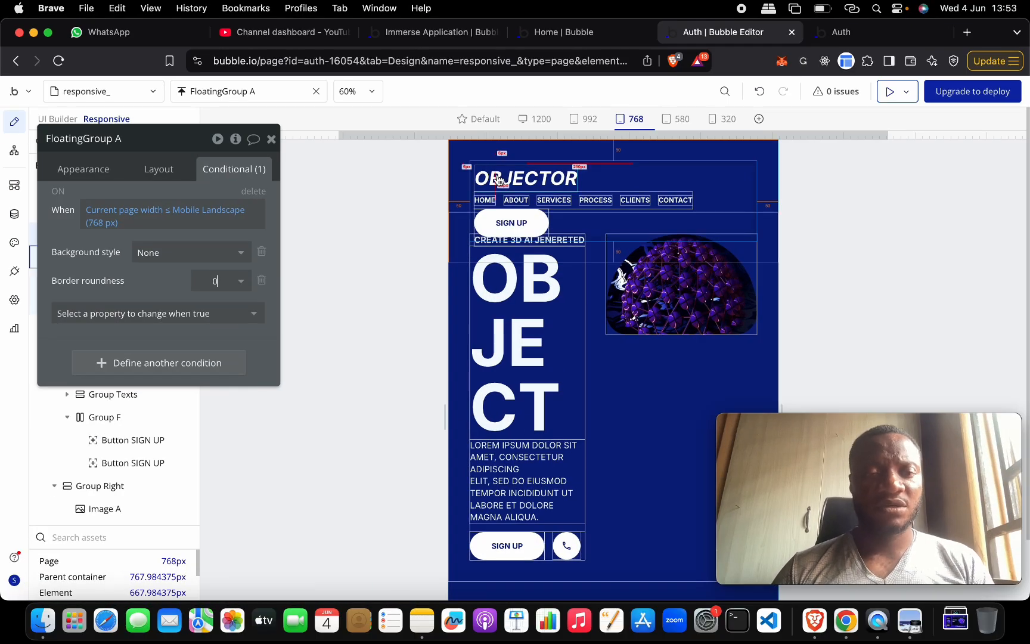
Step: Copy the header's ≤ Mobile Landscape (768 px) condition and paste it onto the OBJECTOR logo text
{"action": "left_click", "coordinate": [153, 311]}
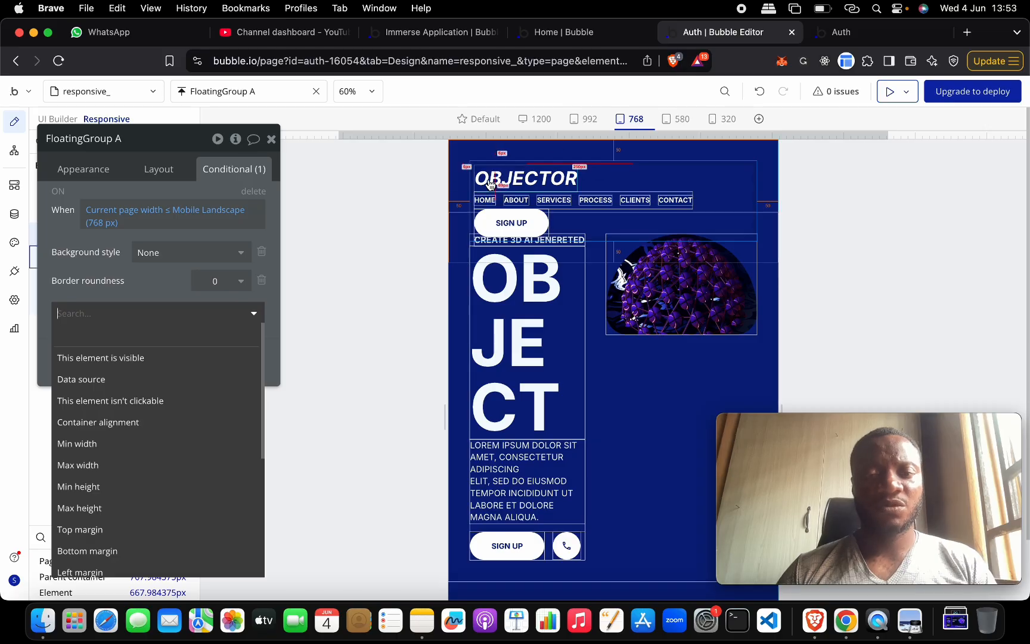
{"action": "left_click", "coordinate": [103, 249]}
{"action": "right_click", "coordinate": [102, 238]}
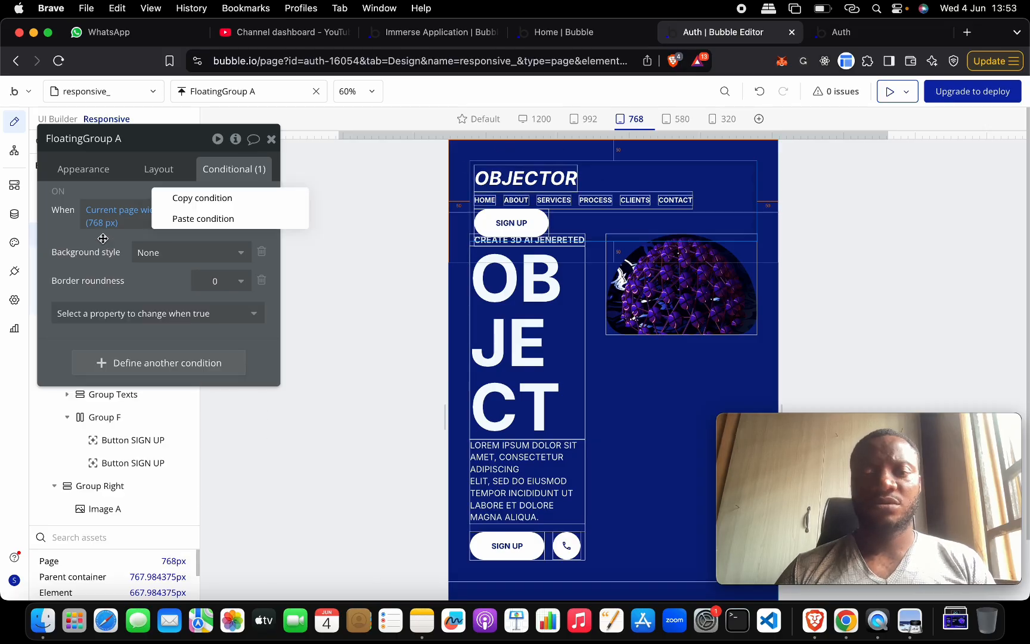
{"action": "left_click", "coordinate": [188, 202]}
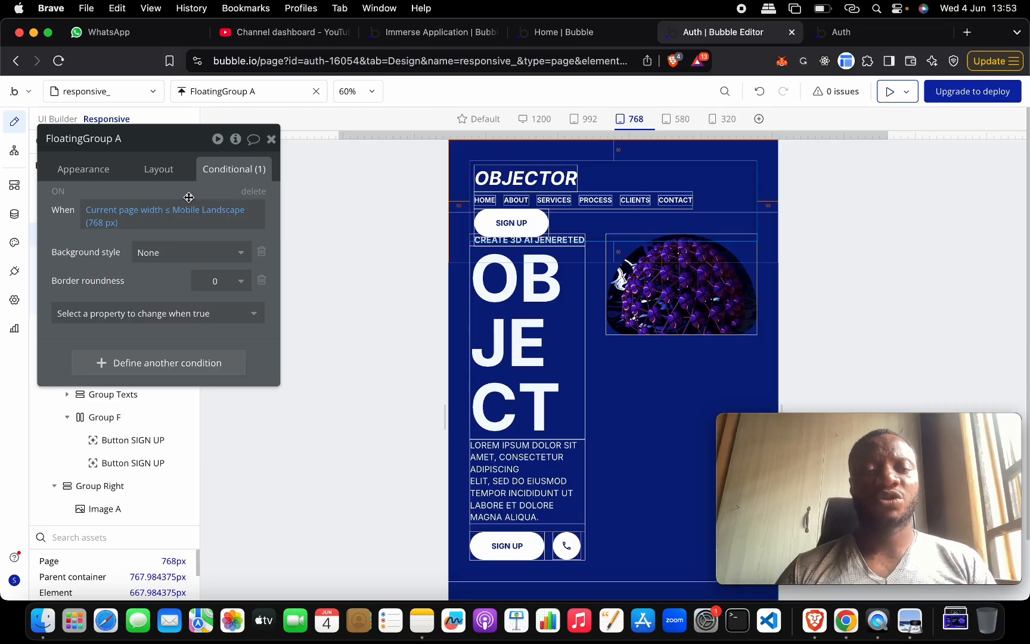
{"action": "left_click", "coordinate": [557, 184]}
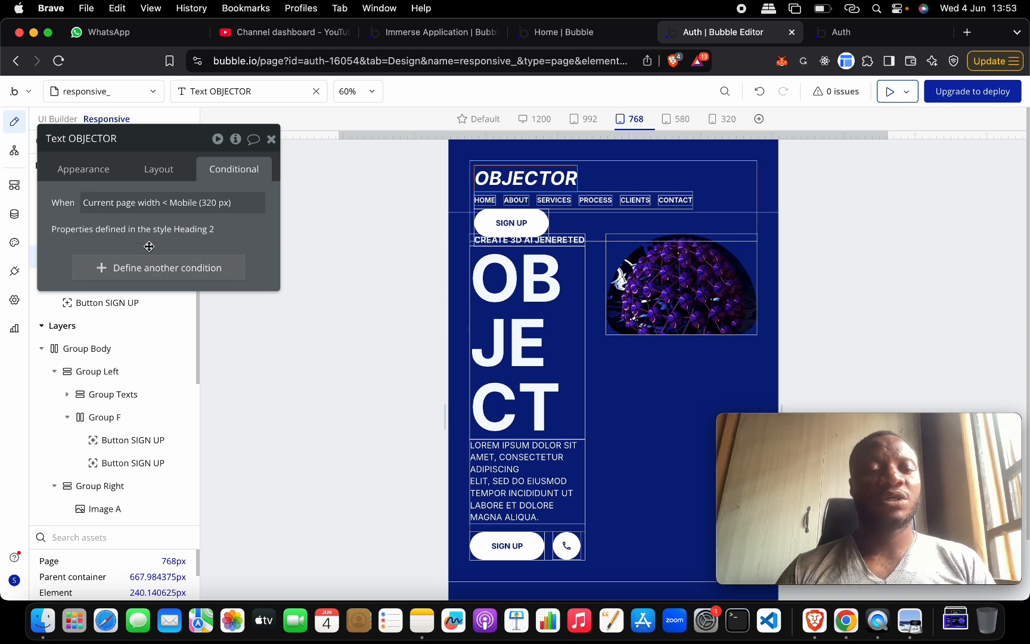
{"action": "right_click", "coordinate": [133, 268]}
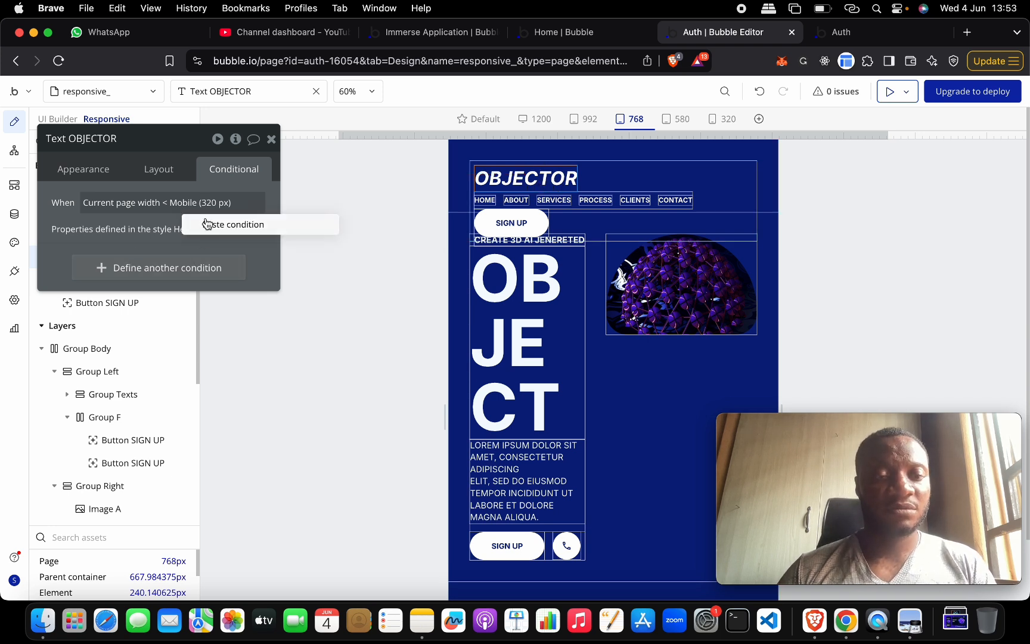
{"action": "left_click", "coordinate": [206, 221]}
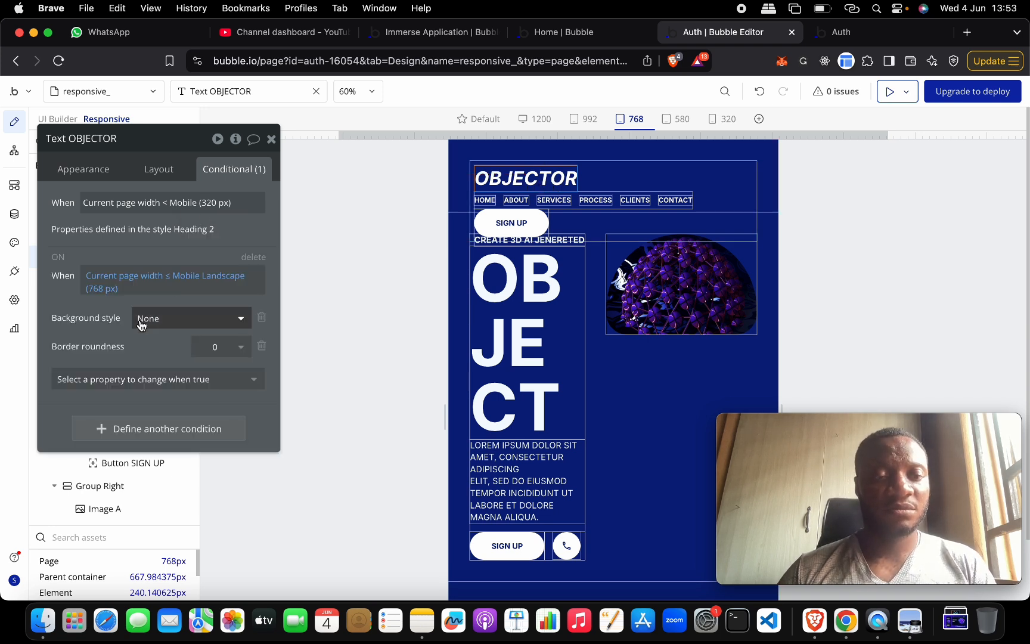
Step: Replace the background style and border roundness in the logo text's pasted condition with a Font size property
{"action": "left_click", "coordinate": [261, 317]}
{"action": "left_click", "coordinate": [262, 317]}
{"action": "left_click", "coordinate": [207, 323]}
{"action": "type", "text": "F"}
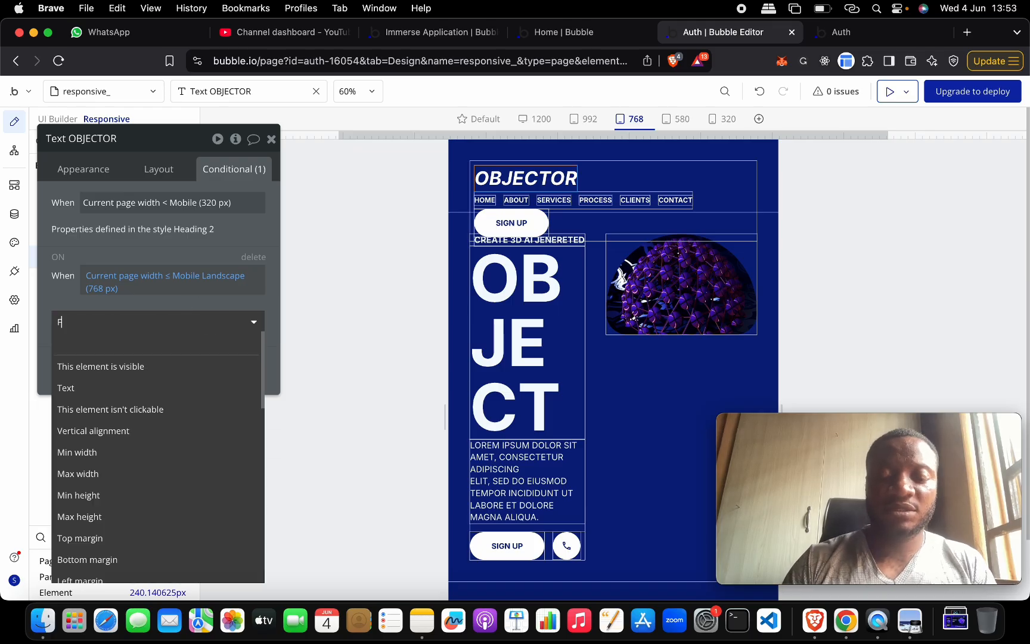
{"action": "type", "text": "ONT"}
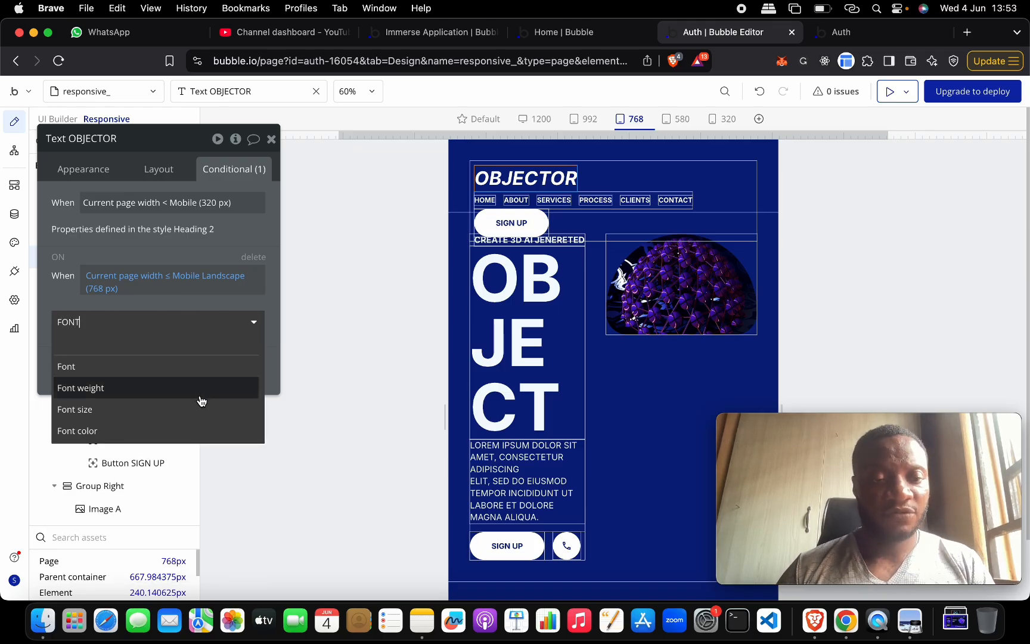
{"action": "left_click", "coordinate": [200, 409]}
{"action": "left_click", "coordinate": [210, 322]}
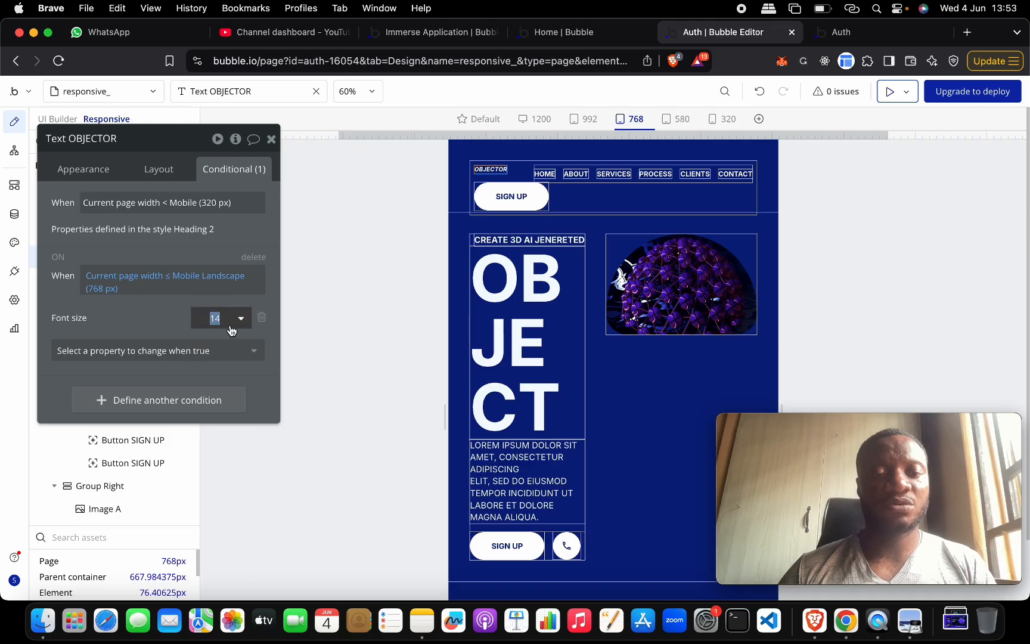
Step: Try font sizes of 100, 50 and 30 px in the OBJECTOR text's condition, checking against the reference design
{"action": "type", "text": "100"}
{"action": "key", "text": "Return"}
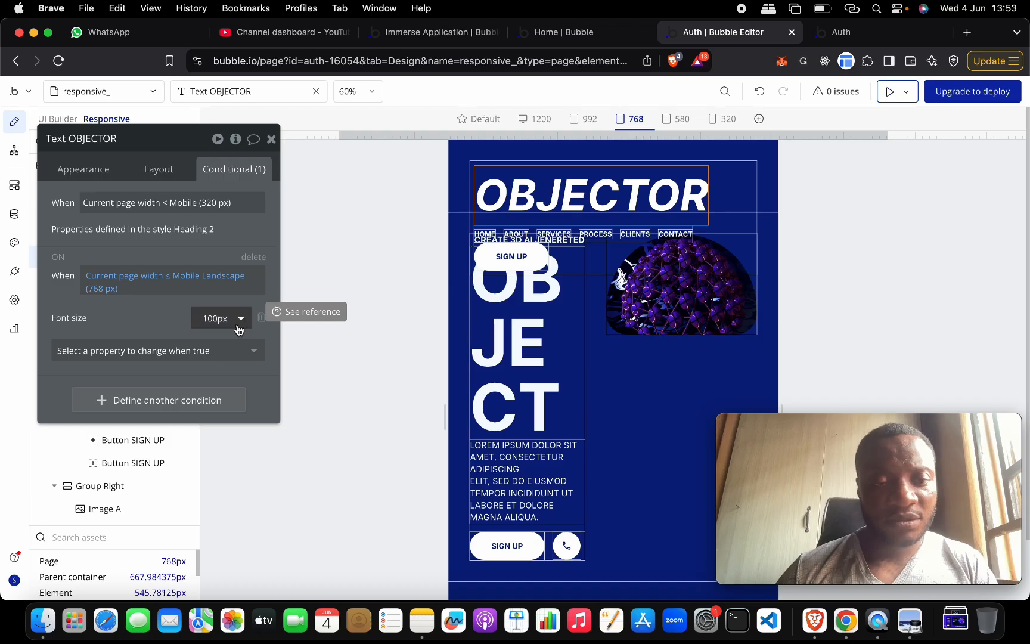
{"action": "double_click", "coordinate": [214, 317]}
{"action": "type", "text": "5"}
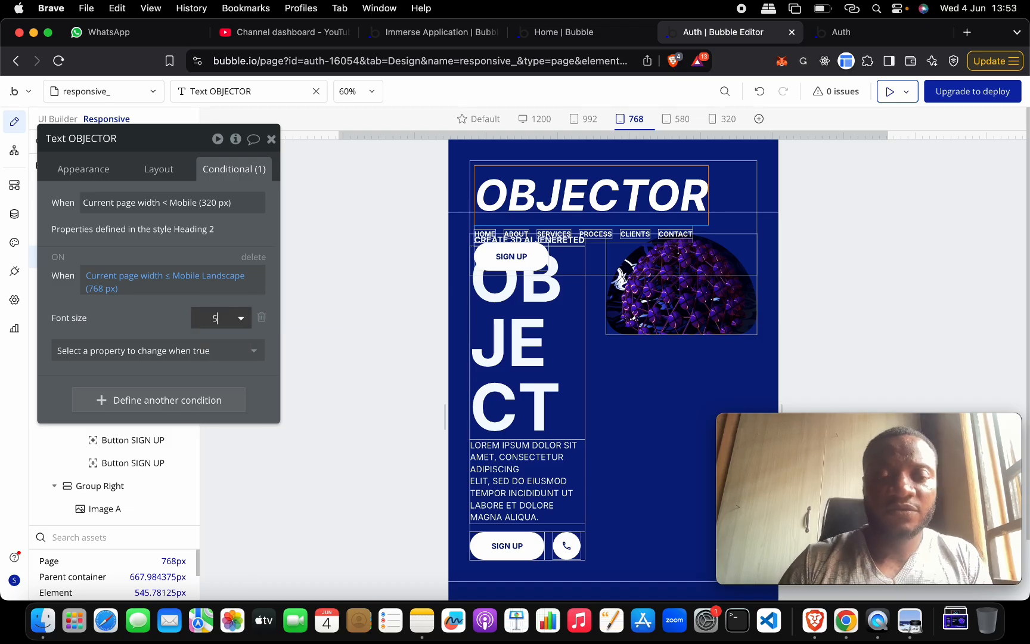
{"action": "left_click", "coordinate": [270, 300]}
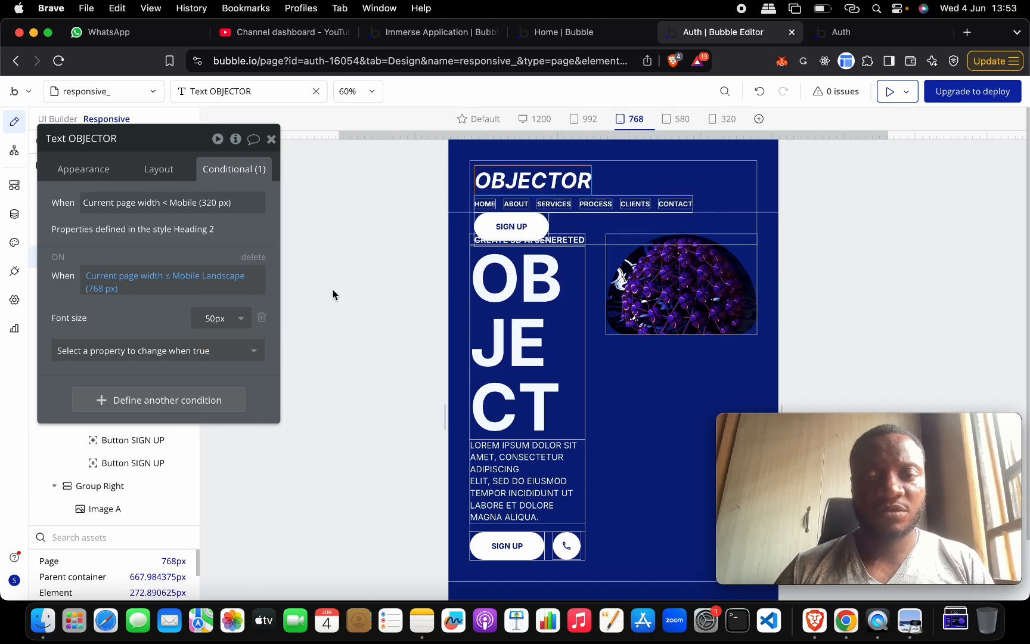
{"action": "key", "text": "ctrl+Up"}
{"action": "left_click", "coordinate": [598, 362]}
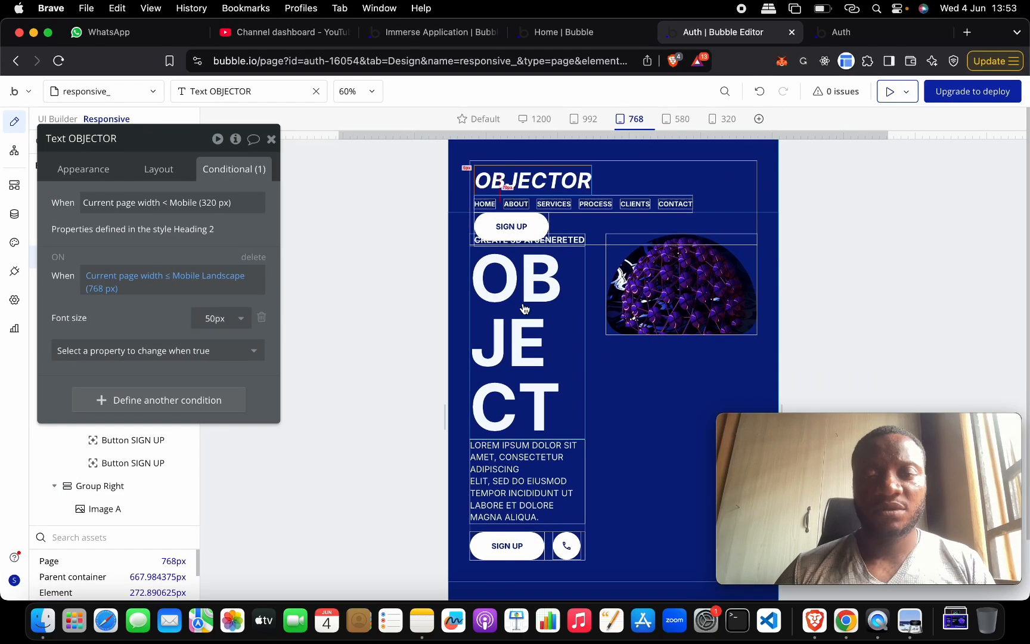
{"action": "left_click", "coordinate": [212, 319]}
{"action": "left_click", "coordinate": [214, 317]}
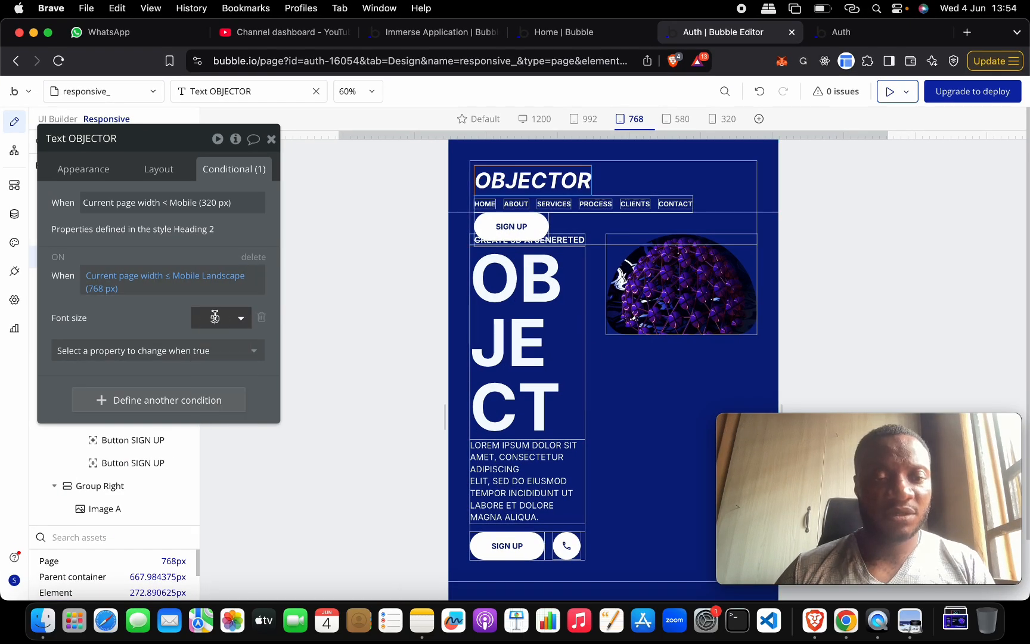
{"action": "type", "text": "30"}
{"action": "key", "text": "Return"}
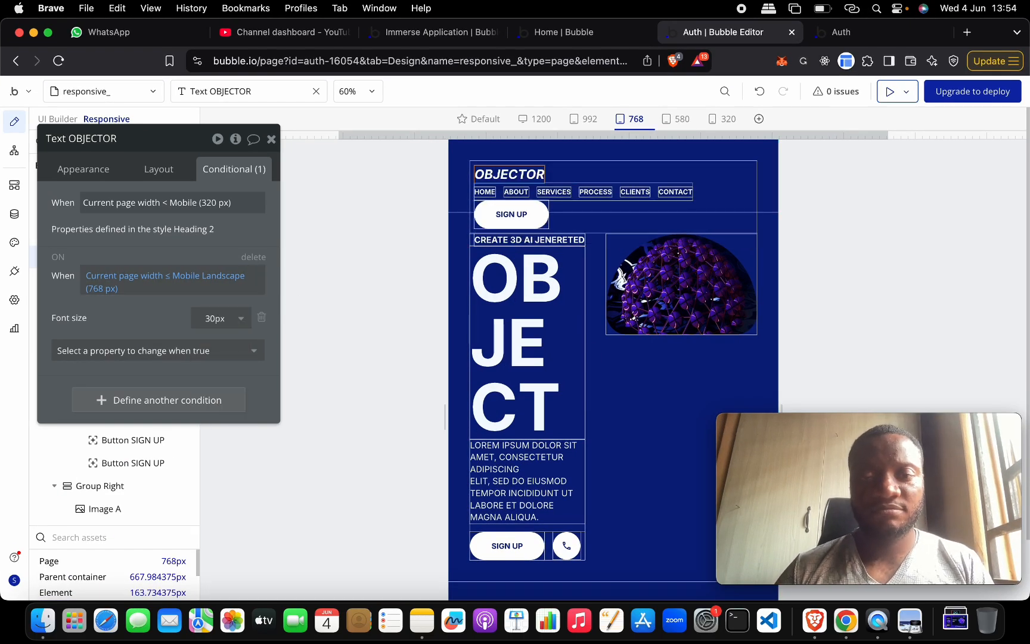
Step: Set the font size in the OBJECTOR text's 768 px condition to 40 px
{"action": "key", "text": "ctrl+Up"}
{"action": "left_click", "coordinate": [705, 357]}
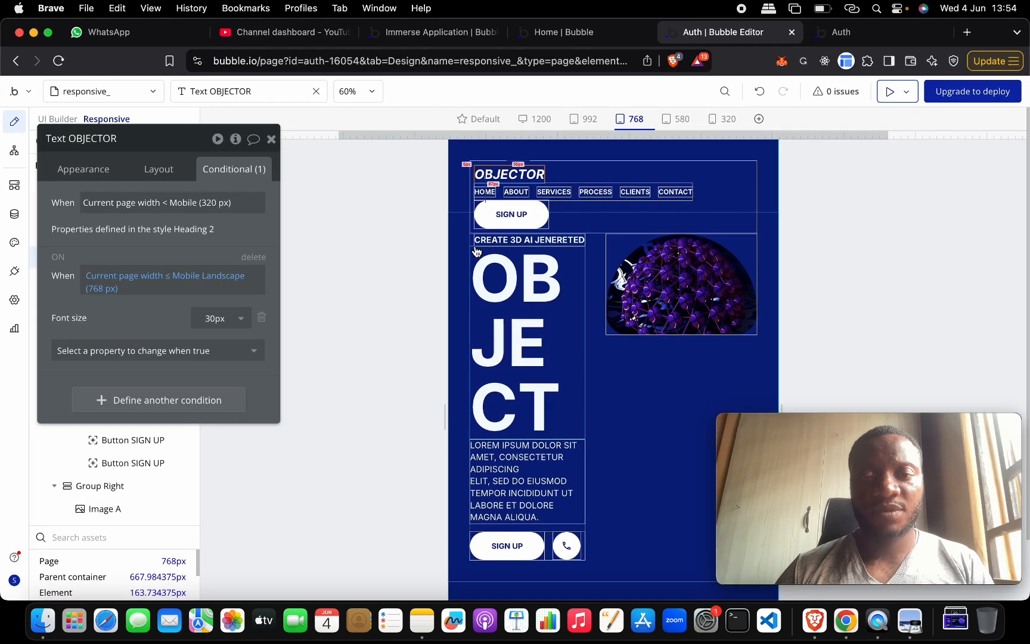
{"action": "left_click", "coordinate": [215, 318]}
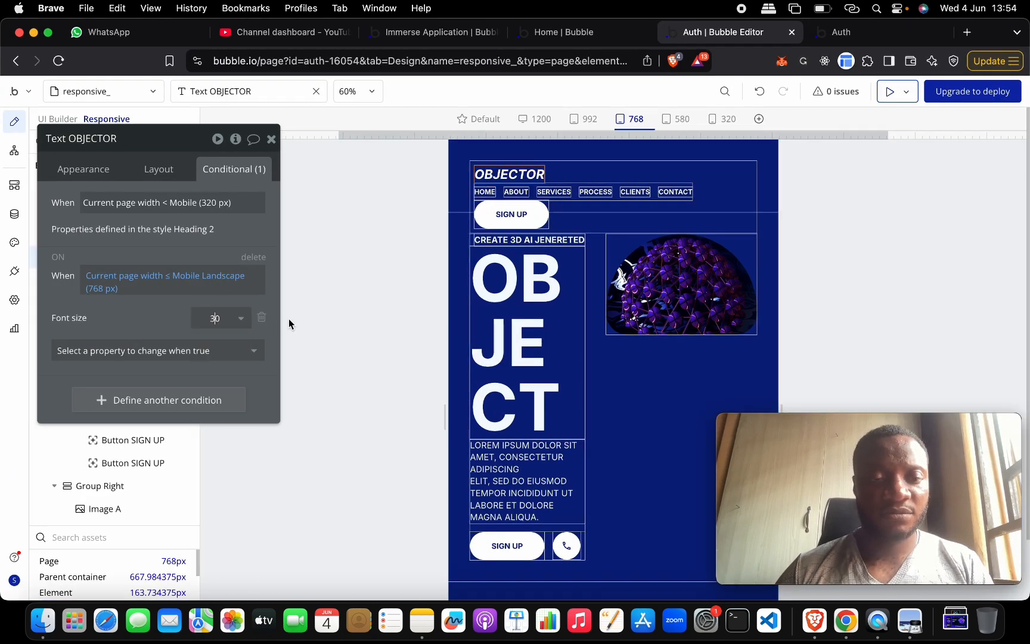
{"action": "key", "text": "BackSpace"}
{"action": "type", "text": "4"}
{"action": "key", "text": "Return"}
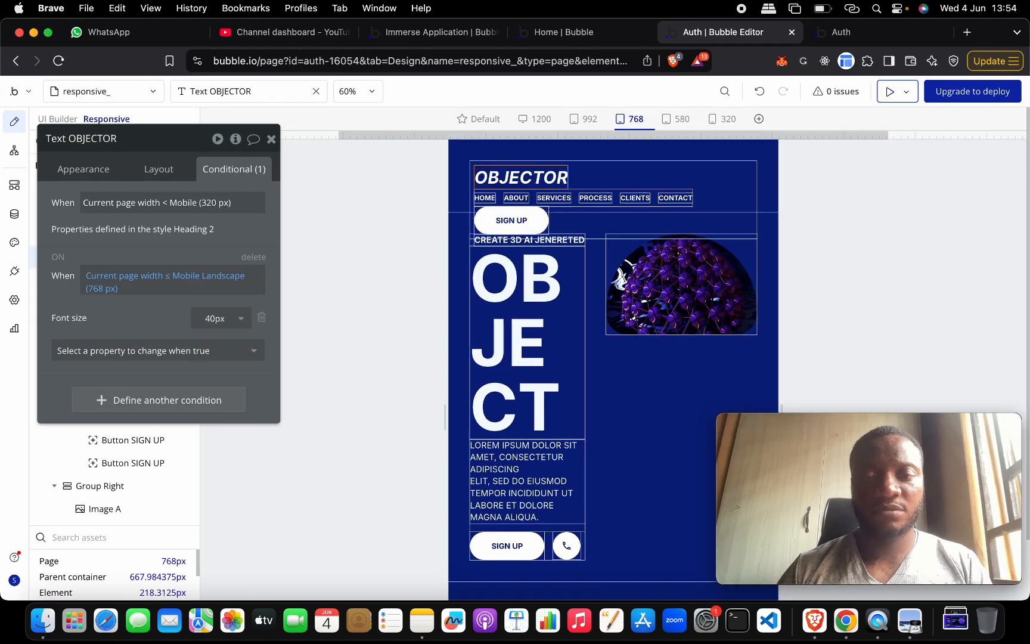
Step: Paste the copied ≤ Mobile Landscape (768 px) condition onto the header's Group Links
{"action": "left_click", "coordinate": [620, 200]}
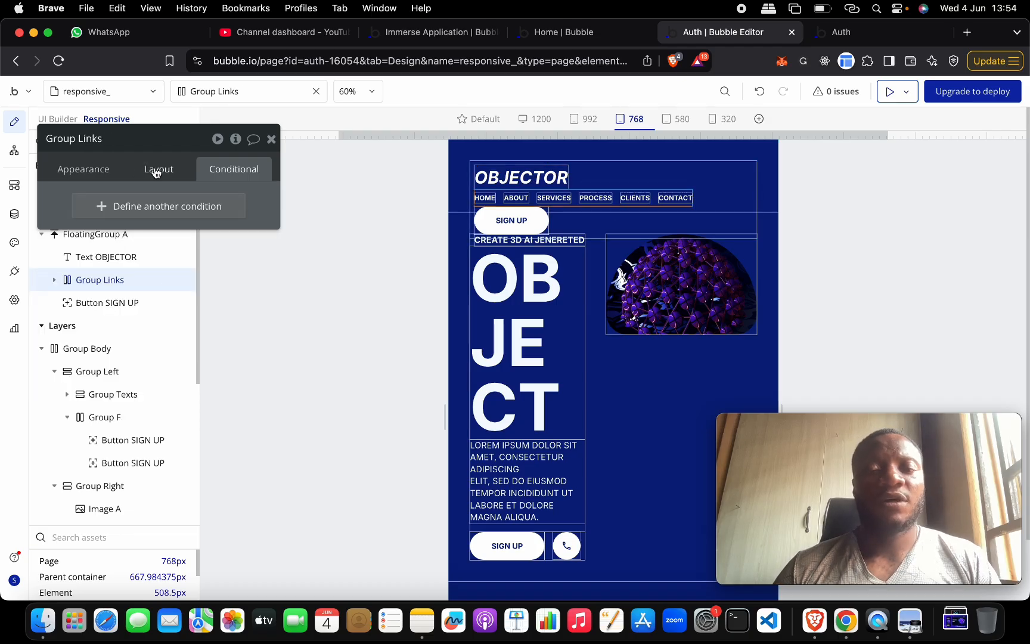
{"action": "left_click", "coordinate": [156, 168]}
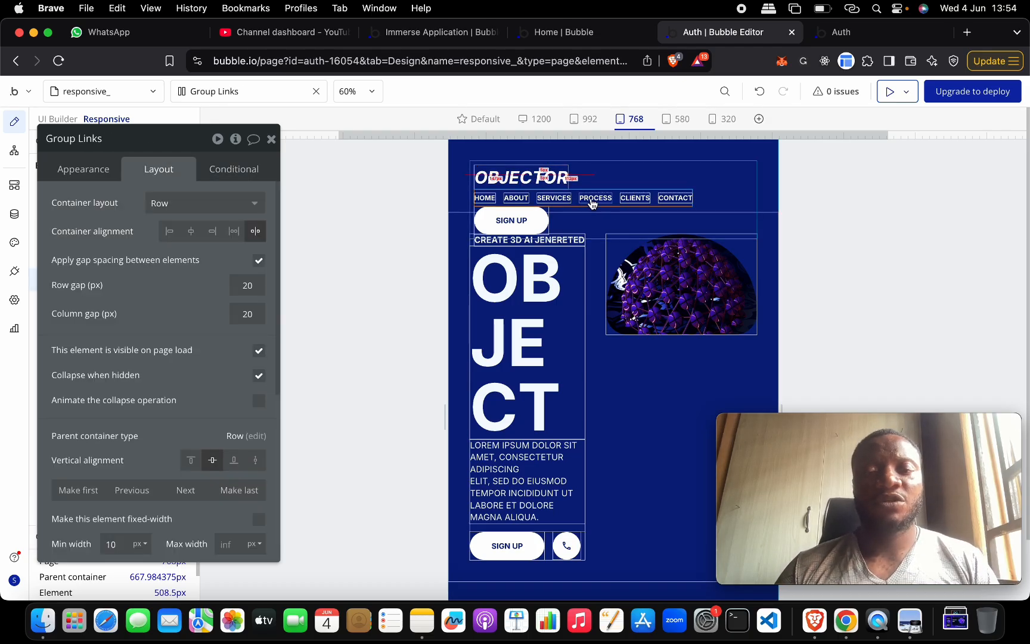
{"action": "left_click", "coordinate": [246, 170]}
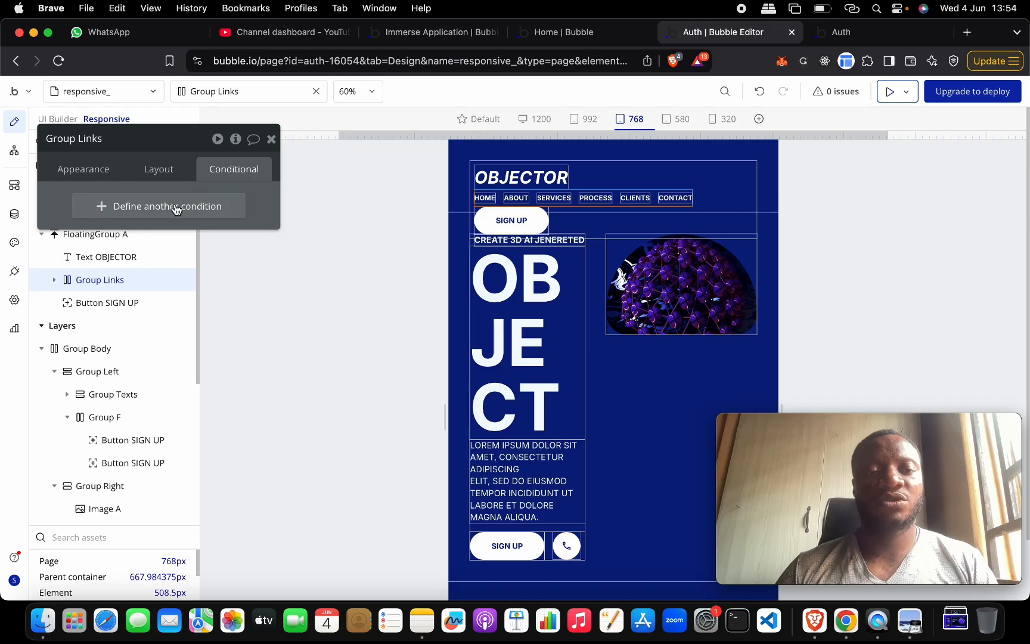
{"action": "right_click", "coordinate": [247, 170]}
{"action": "left_click", "coordinate": [261, 171]}
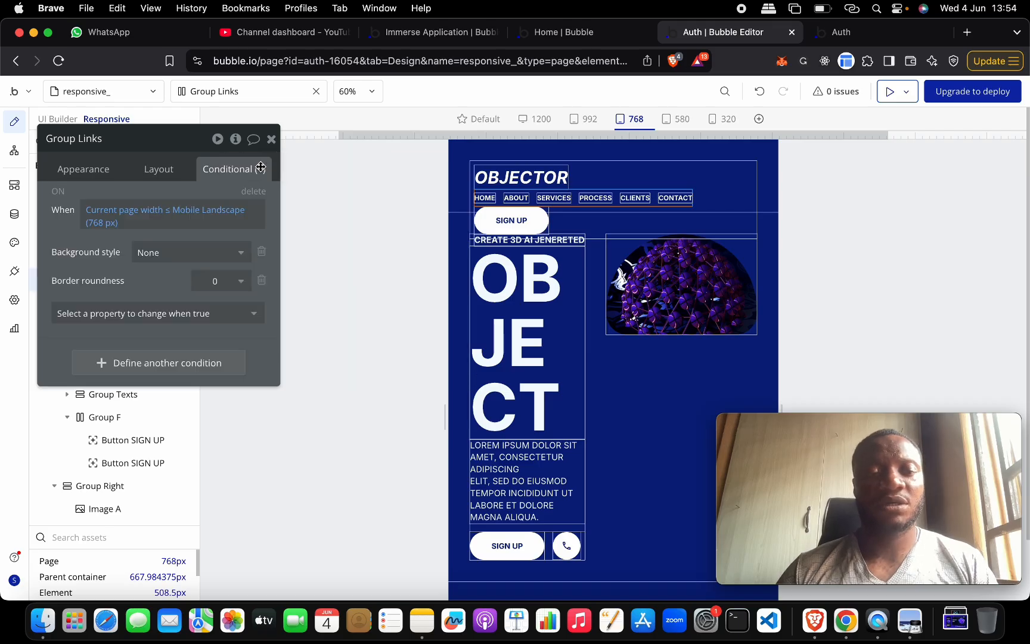
Step: Replace the background style and border roundness in Group Links' 768 px condition with "This element is visible" turned off
{"action": "left_click", "coordinate": [261, 253]}
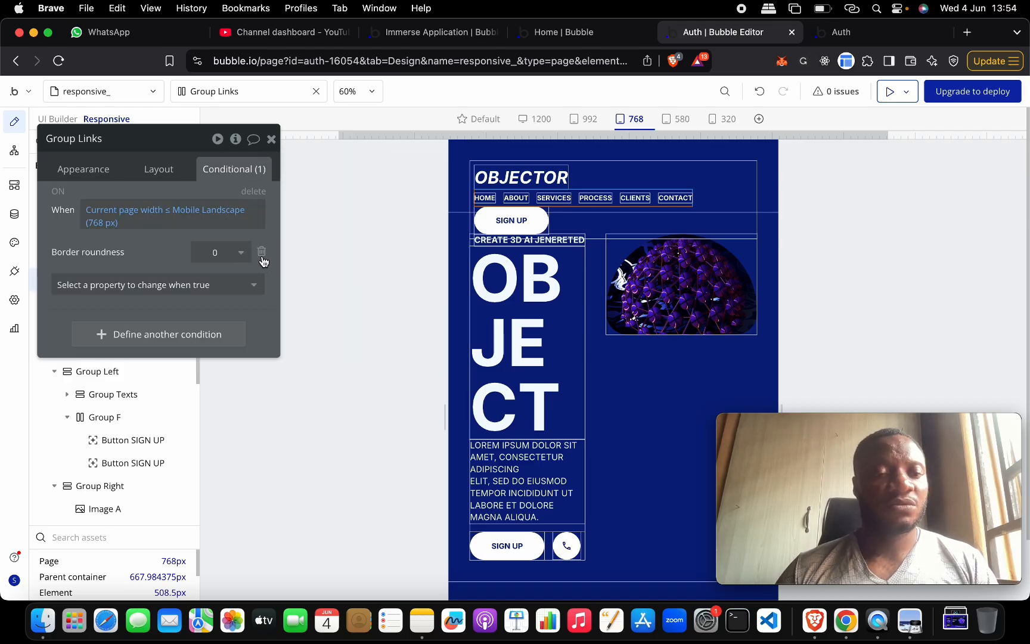
{"action": "left_click", "coordinate": [261, 256]}
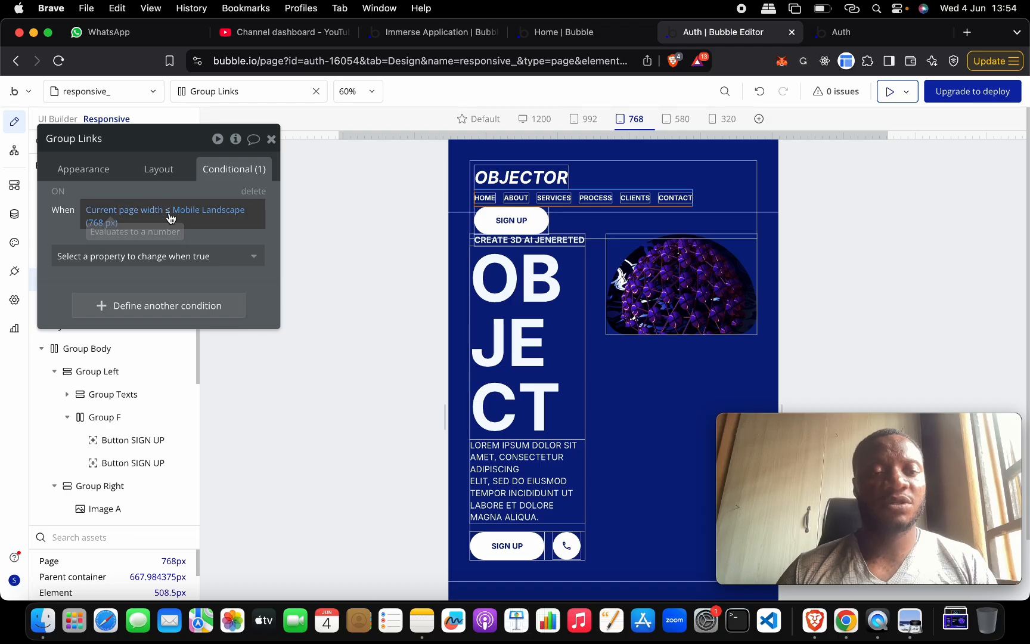
{"action": "left_click", "coordinate": [120, 253]}
{"action": "left_click", "coordinate": [131, 298]}
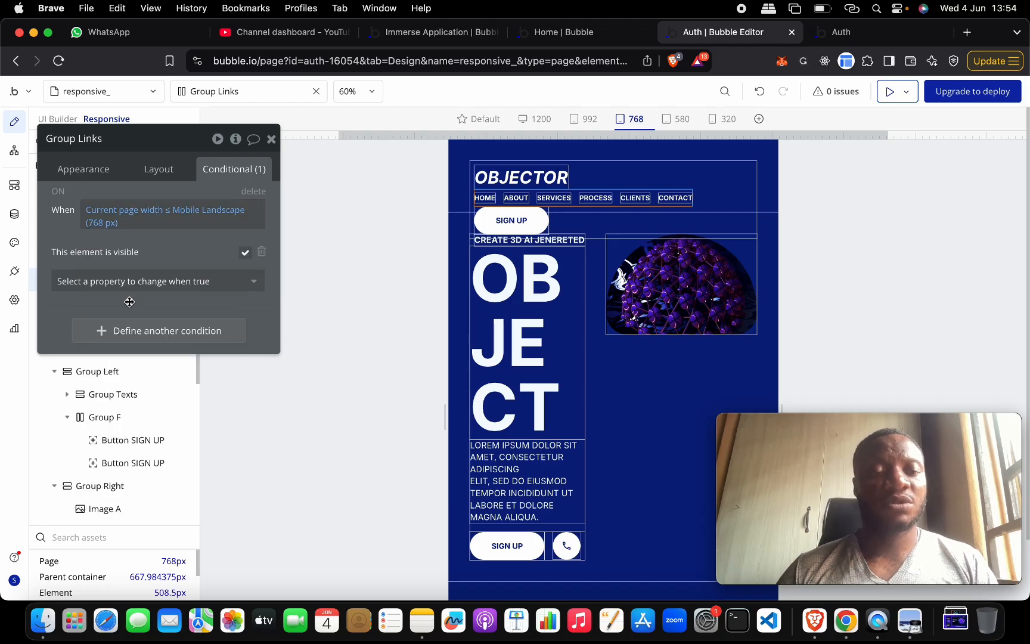
{"action": "left_click", "coordinate": [245, 252]}
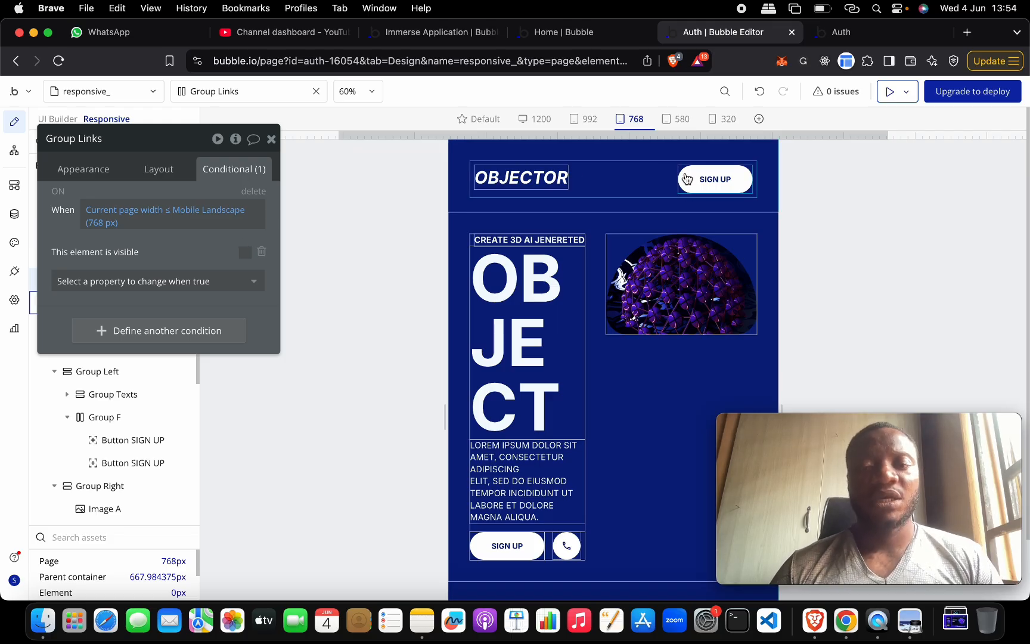
Step: Paste the 768 px condition onto the header's SIGN UP button and remove its background style and border roundness properties
{"action": "key", "text": "ctrl+Up"}
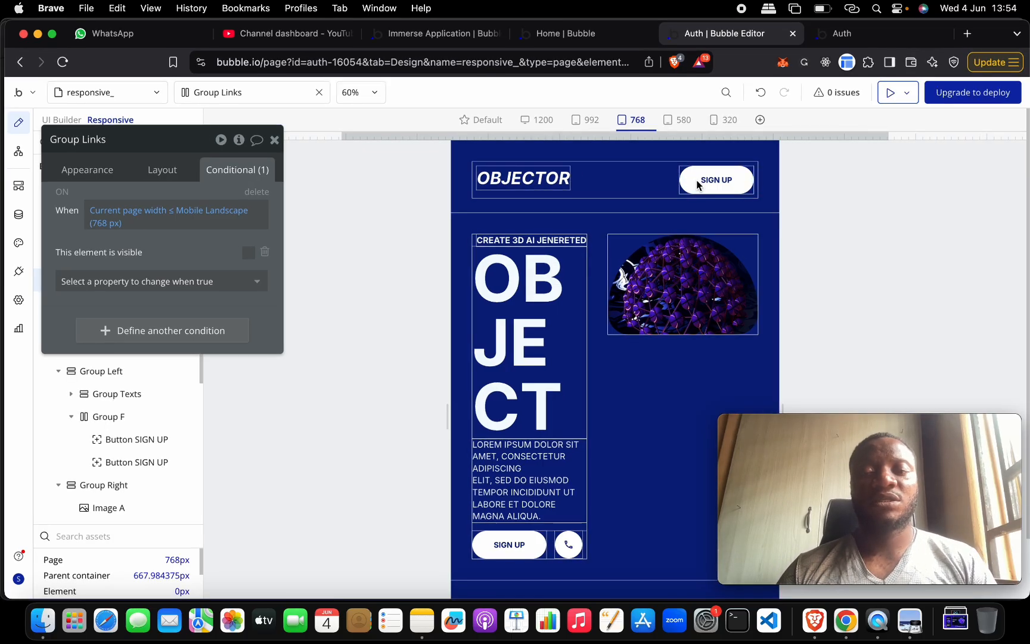
{"action": "left_click", "coordinate": [699, 185]}
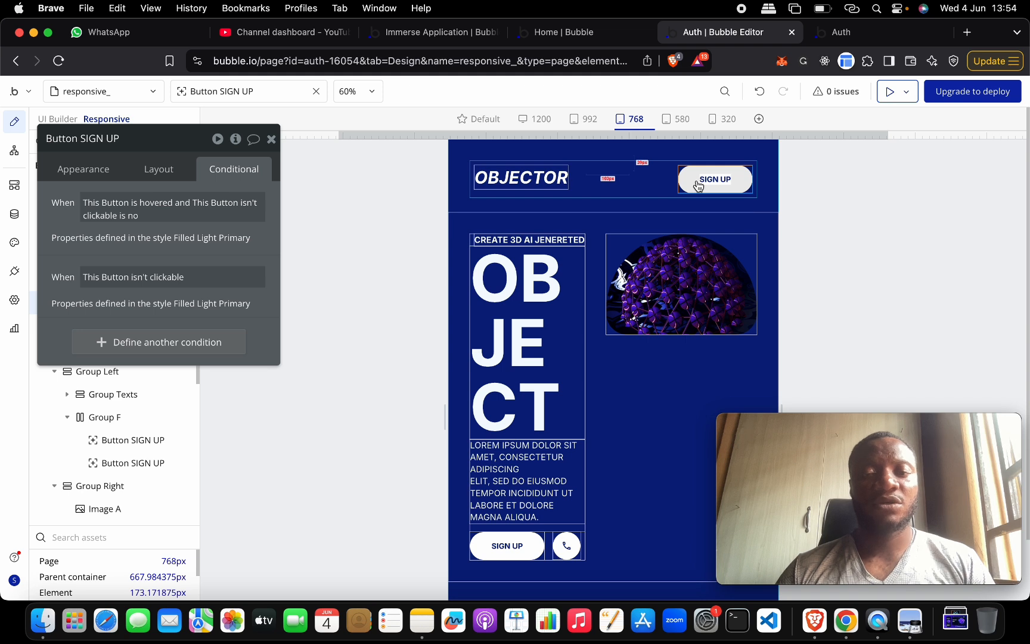
{"action": "right_click", "coordinate": [191, 345]}
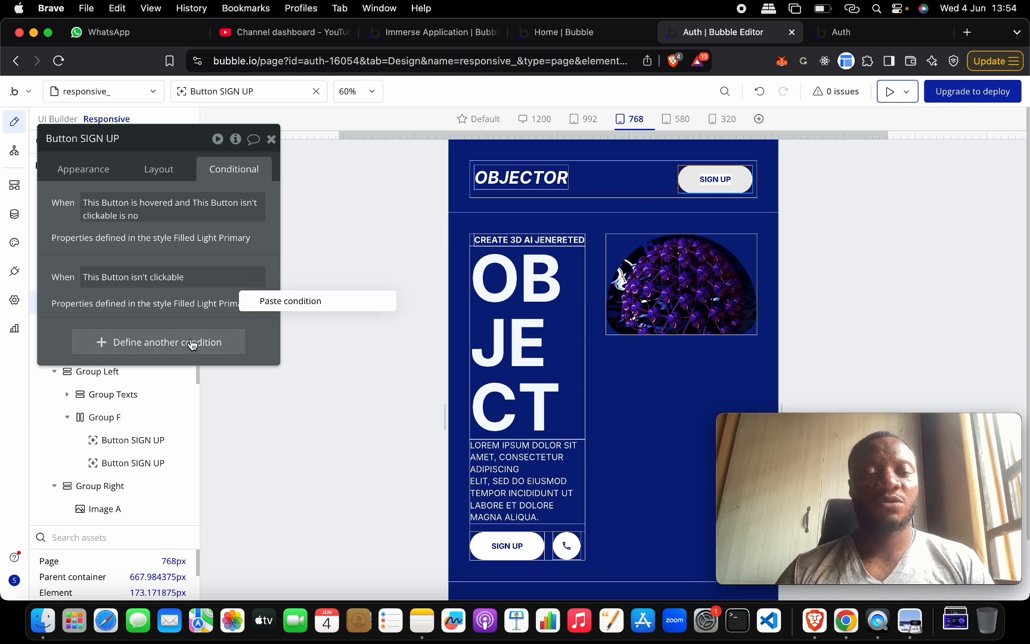
{"action": "left_click", "coordinate": [284, 299]}
{"action": "left_click", "coordinate": [258, 392]}
{"action": "left_click", "coordinate": [258, 392]}
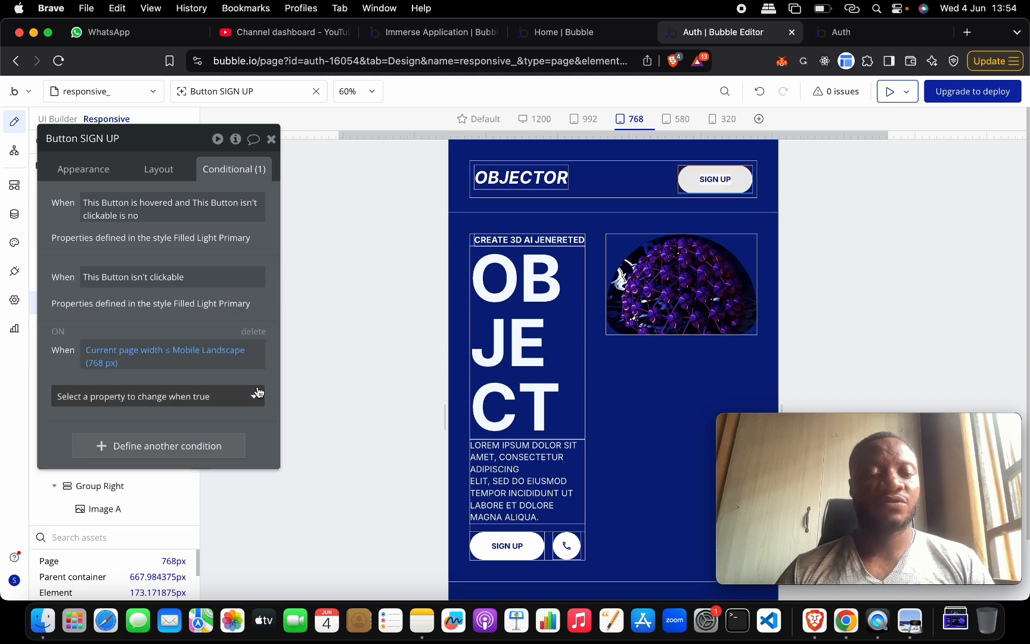
Step: Add the "This element is visible" property to the header SIGN UP button's 768 px condition and turn it off
{"action": "left_click", "coordinate": [258, 392]}
{"action": "type", "text": "EL"}
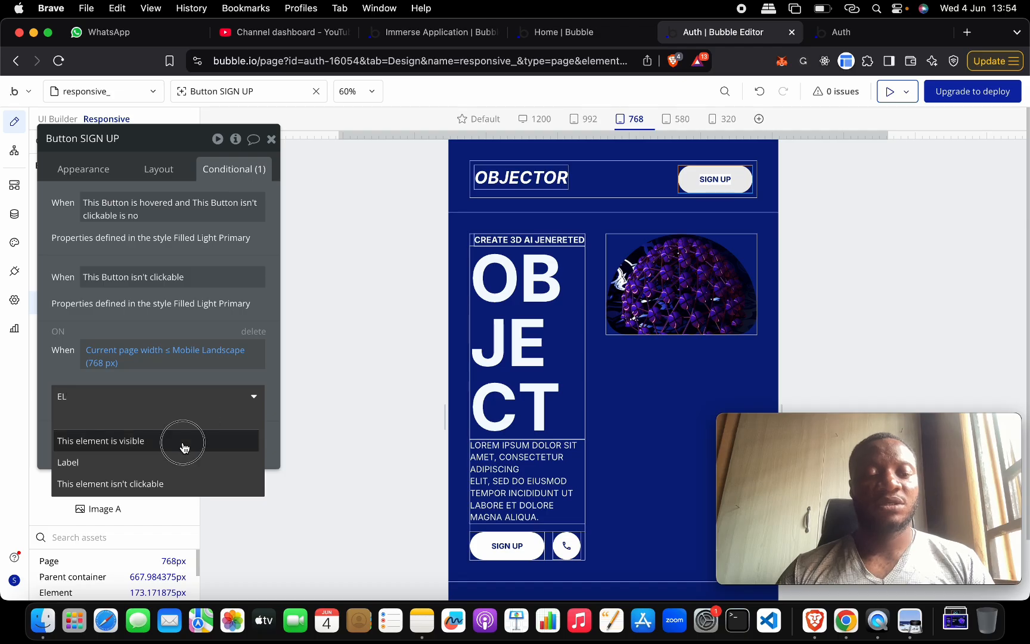
{"action": "left_click", "coordinate": [183, 447]}
{"action": "left_click", "coordinate": [245, 395]}
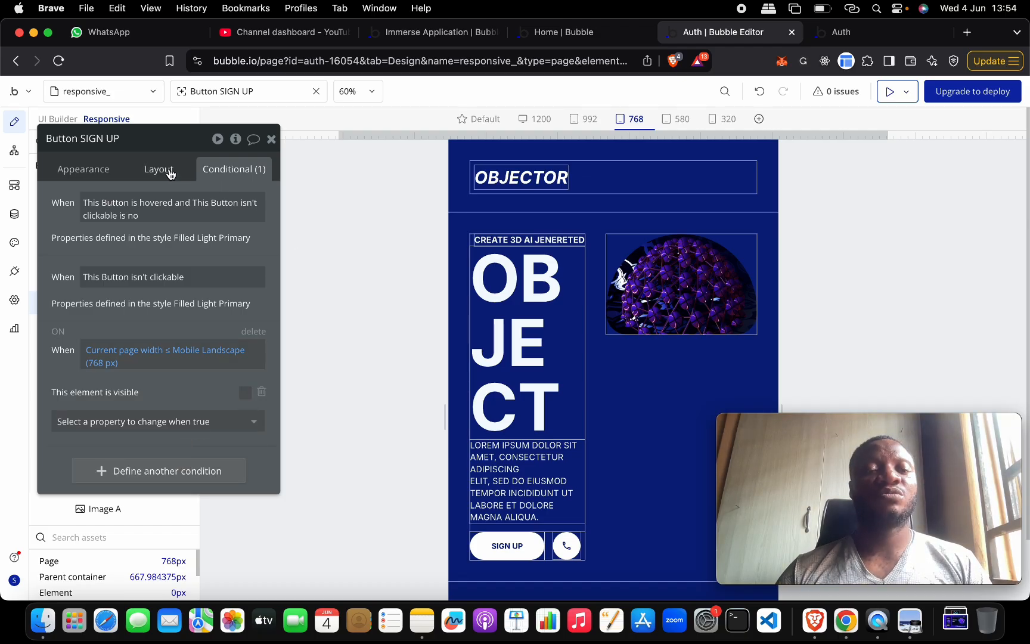
Step: Try the header SIGN UP button's layout with "Collapse when hidden" turned off, and restore the setting
{"action": "left_click", "coordinate": [158, 169]}
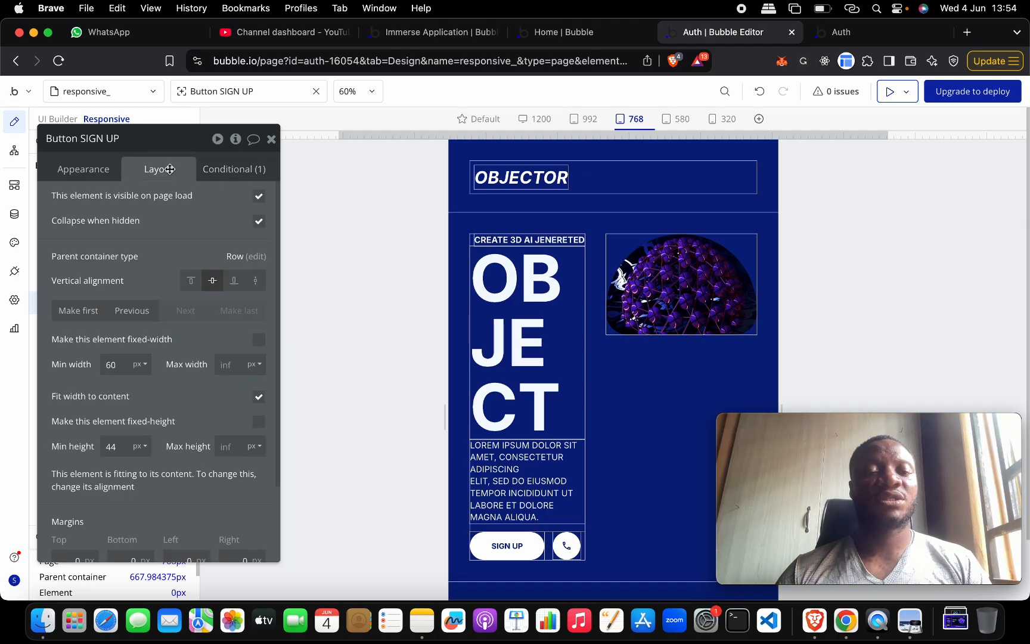
{"action": "left_click", "coordinate": [259, 222]}
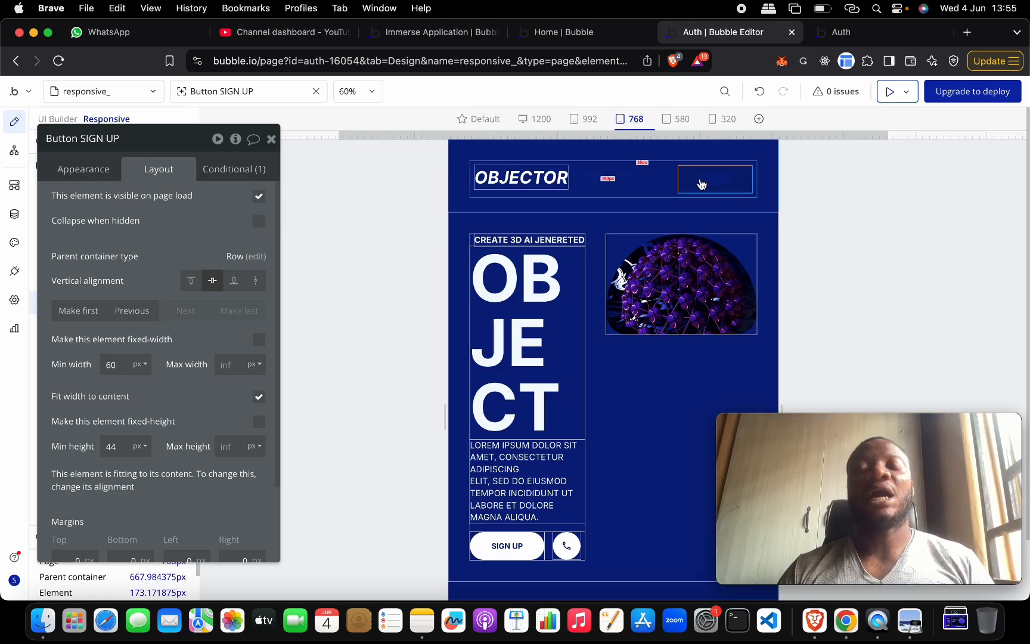
{"action": "left_click", "coordinate": [258, 221]}
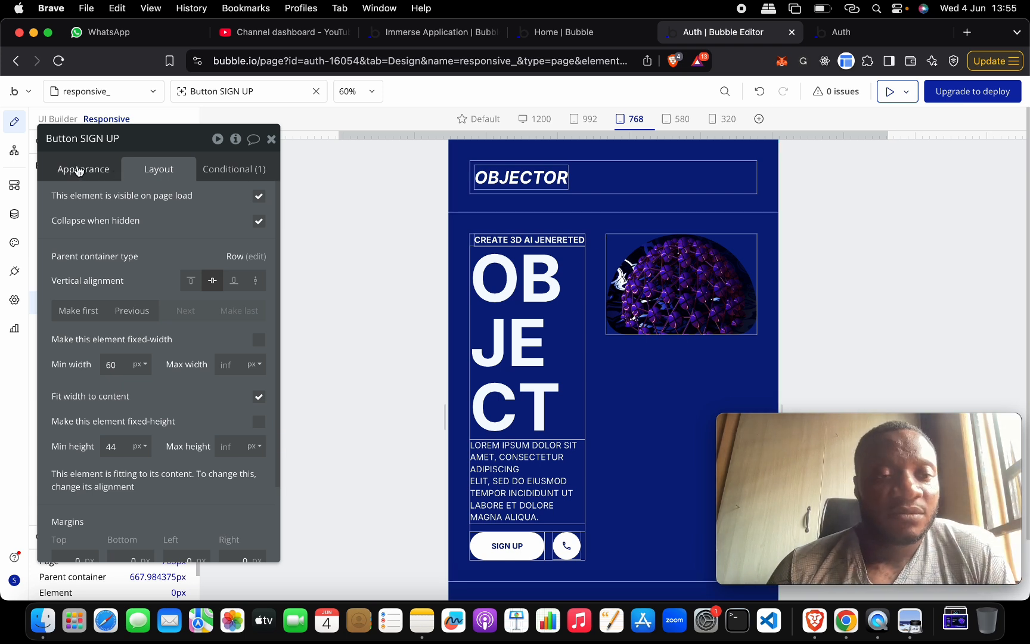
Step: Check the mobile header in the reference design image in Preview and return to the Bubble editor
{"action": "key", "text": "ctrl+Up"}
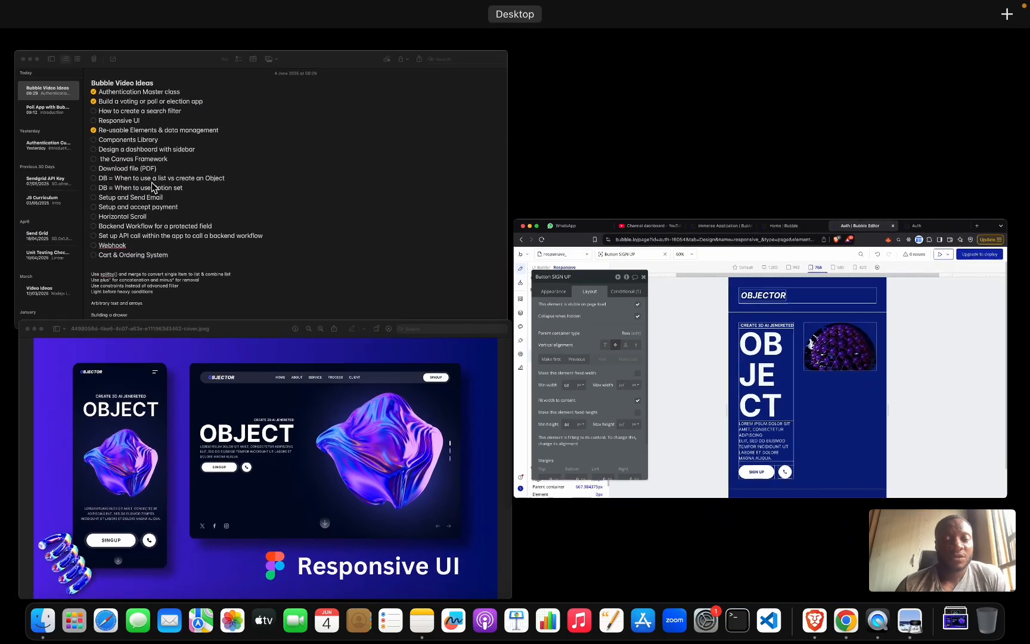
{"action": "left_click", "coordinate": [137, 375]}
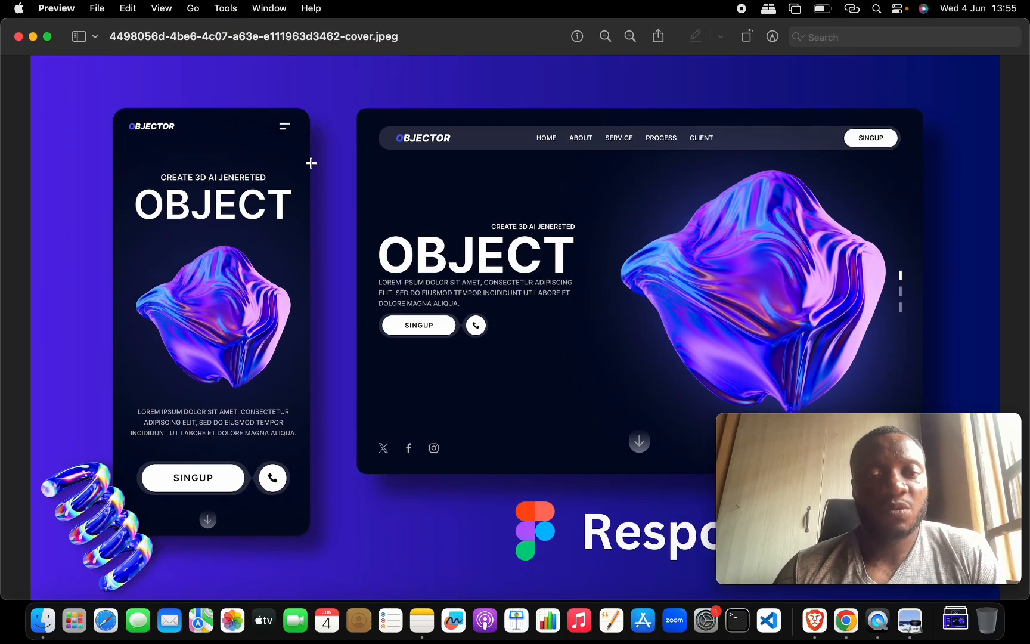
{"action": "key", "text": "ctrl+Up"}
{"action": "left_click", "coordinate": [191, 434]}
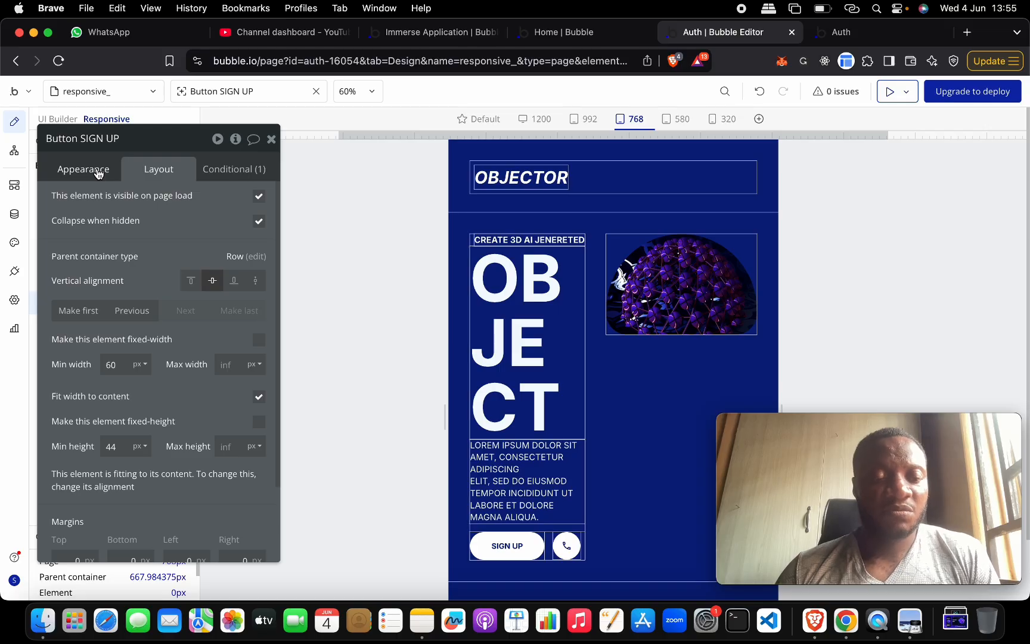
Step: Search the assets for "ICON" and enlarge the assets area below the elements tree
{"action": "left_click_drag", "start_coordinate": [147, 146], "coordinate": [254, 144]}
{"action": "left_click", "coordinate": [63, 536]}
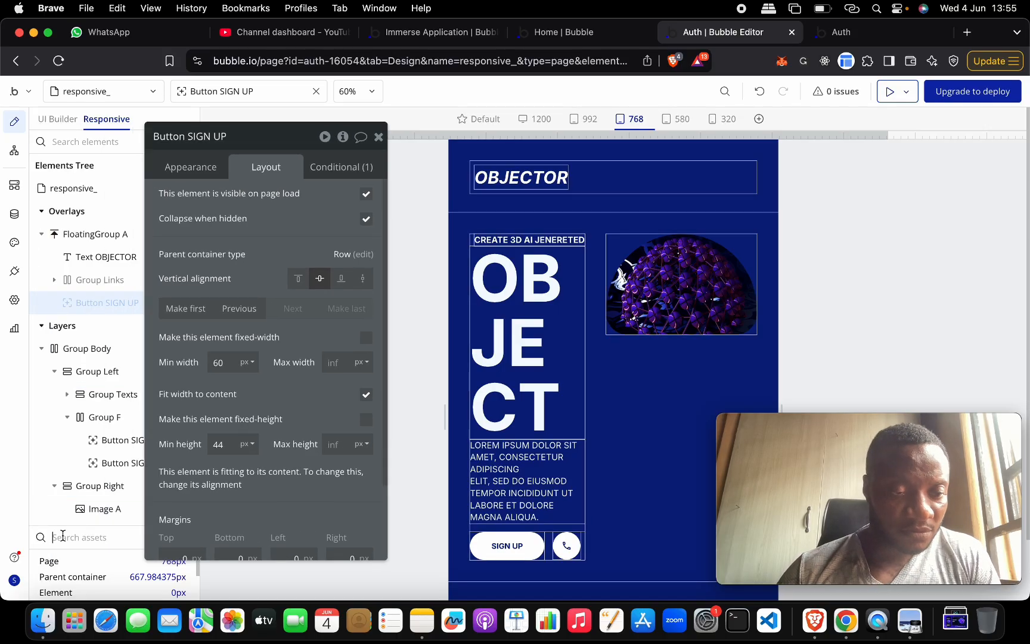
{"action": "type", "text": "ICON"}
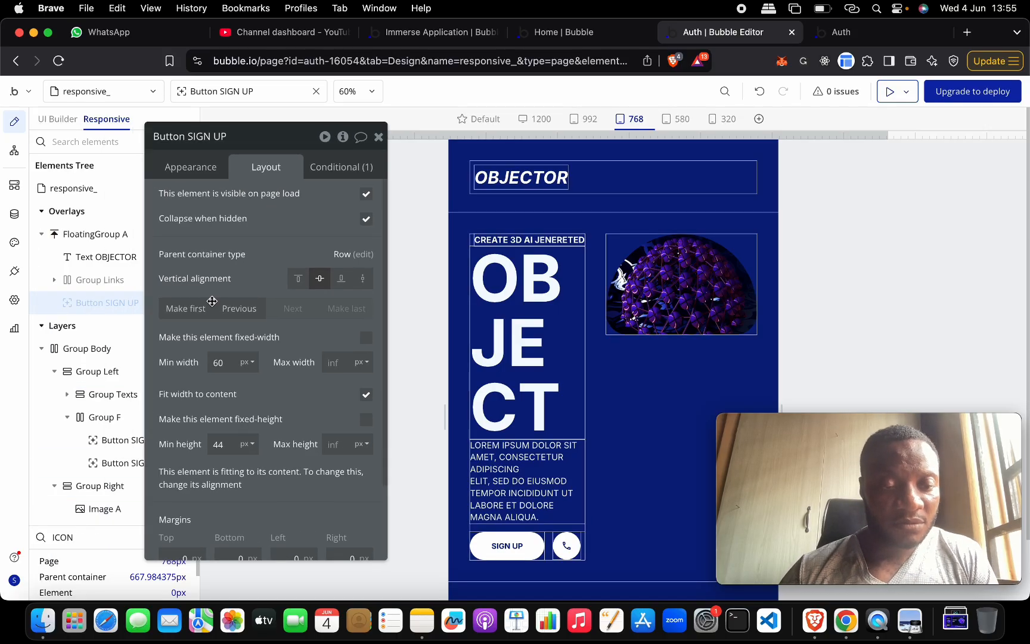
{"action": "left_click_drag", "start_coordinate": [179, 136], "coordinate": [221, 145]}
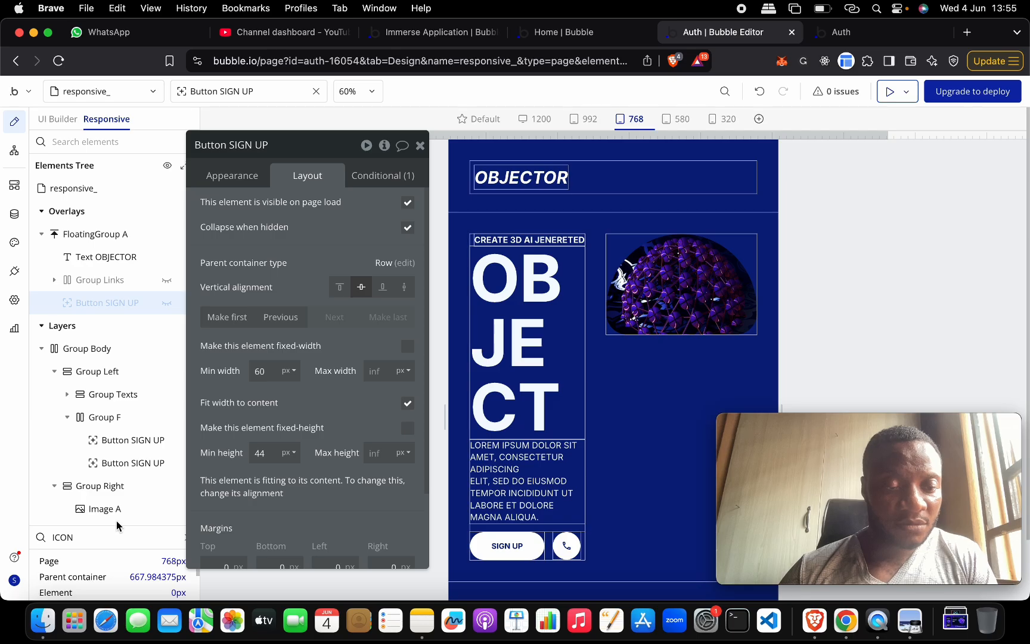
{"action": "left_click_drag", "start_coordinate": [116, 525], "coordinate": [126, 405]}
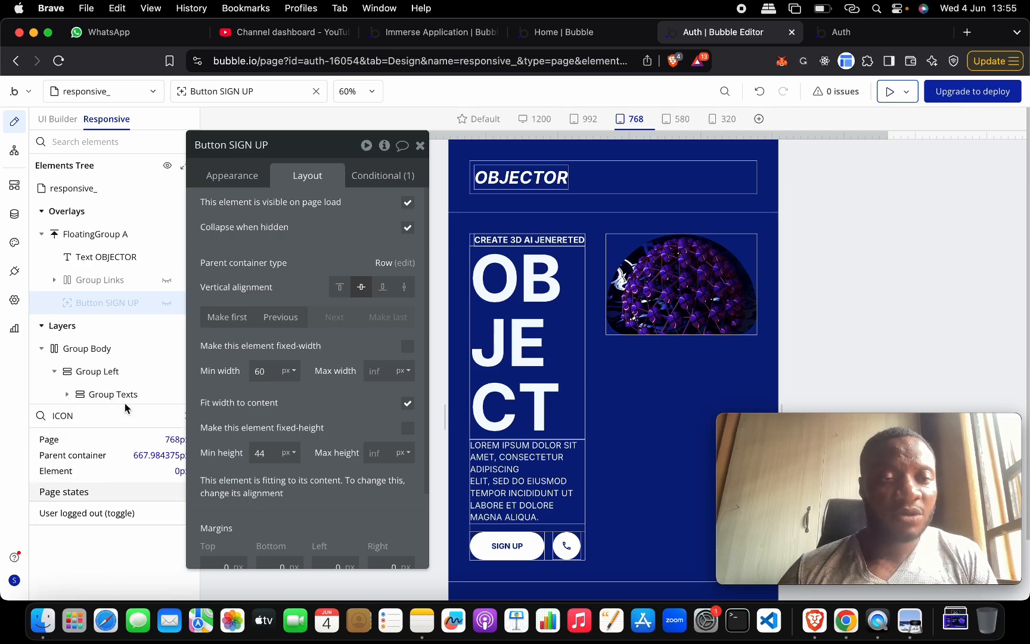
Step: Switch to the UI Builder view and place an Icon element in the header's FloatingGroup A, after the SIGN UP button
{"action": "left_click", "coordinate": [67, 123]}
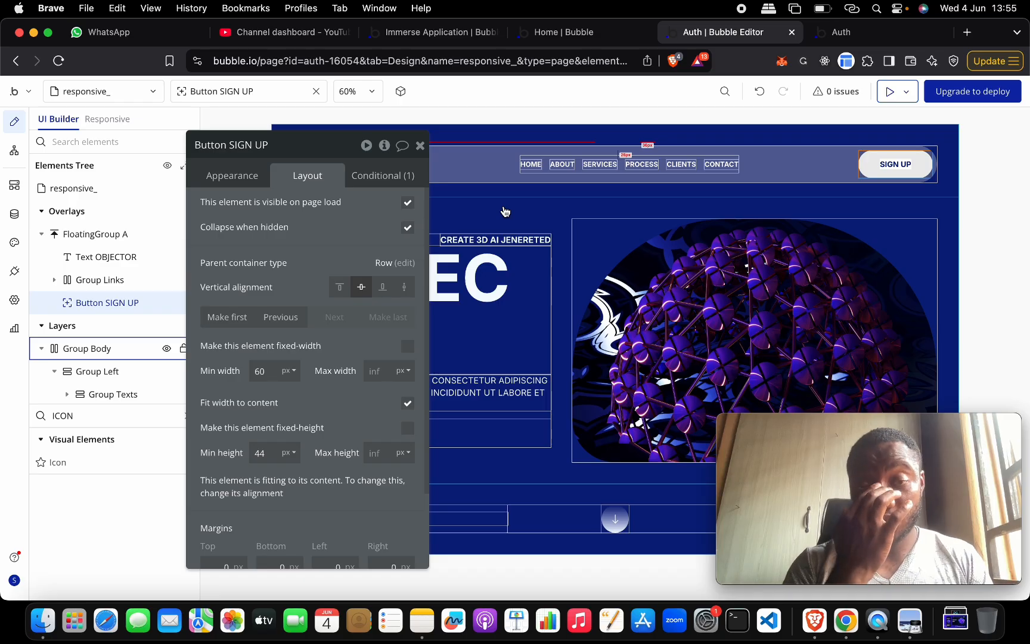
{"action": "left_click", "coordinate": [420, 146]}
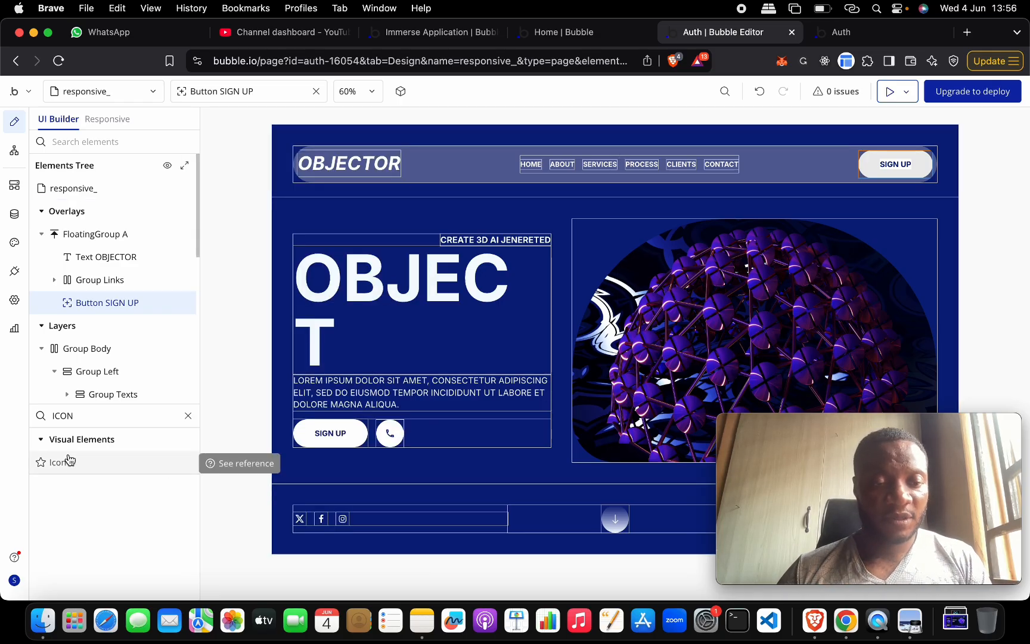
{"action": "left_click_drag", "start_coordinate": [69, 459], "coordinate": [777, 166]}
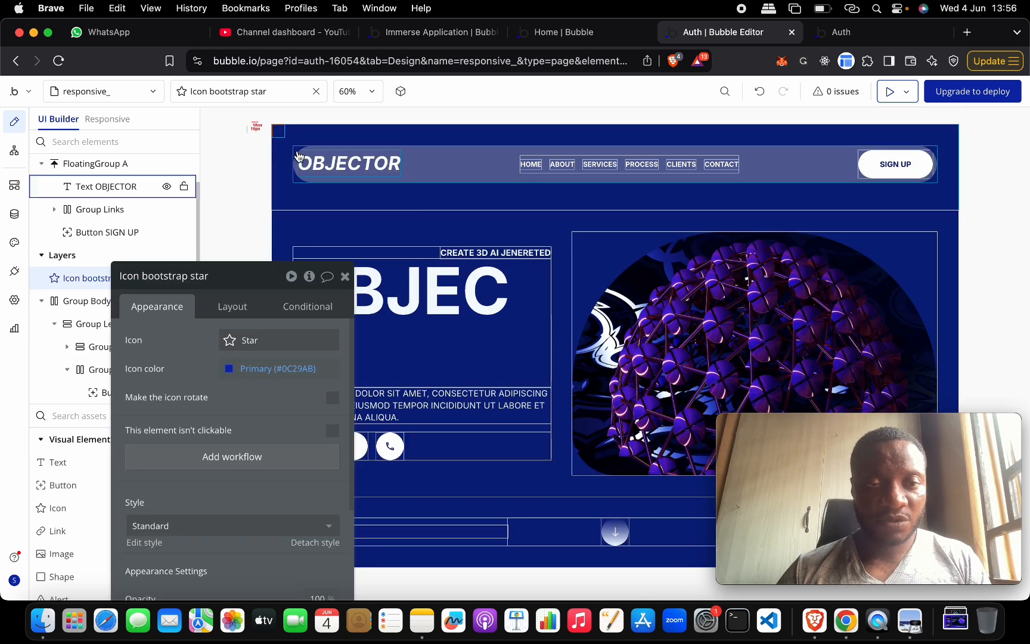
{"action": "left_click_drag", "start_coordinate": [278, 131], "coordinate": [790, 174]}
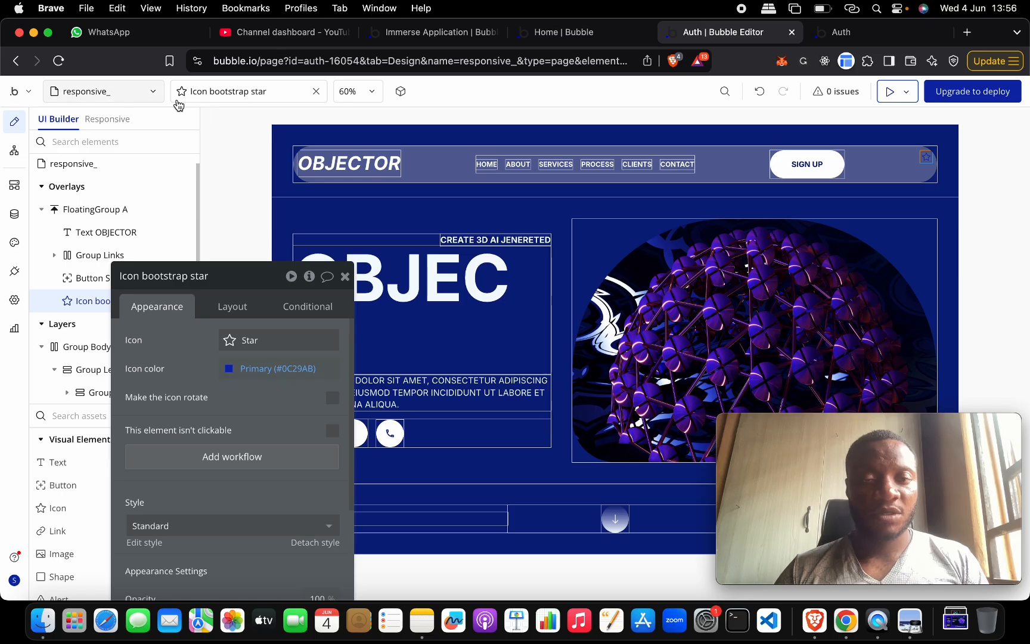
Step: Turn off "This element is visible on page load" for the header's star icon
{"action": "left_click_drag", "start_coordinate": [233, 276], "coordinate": [253, 162]}
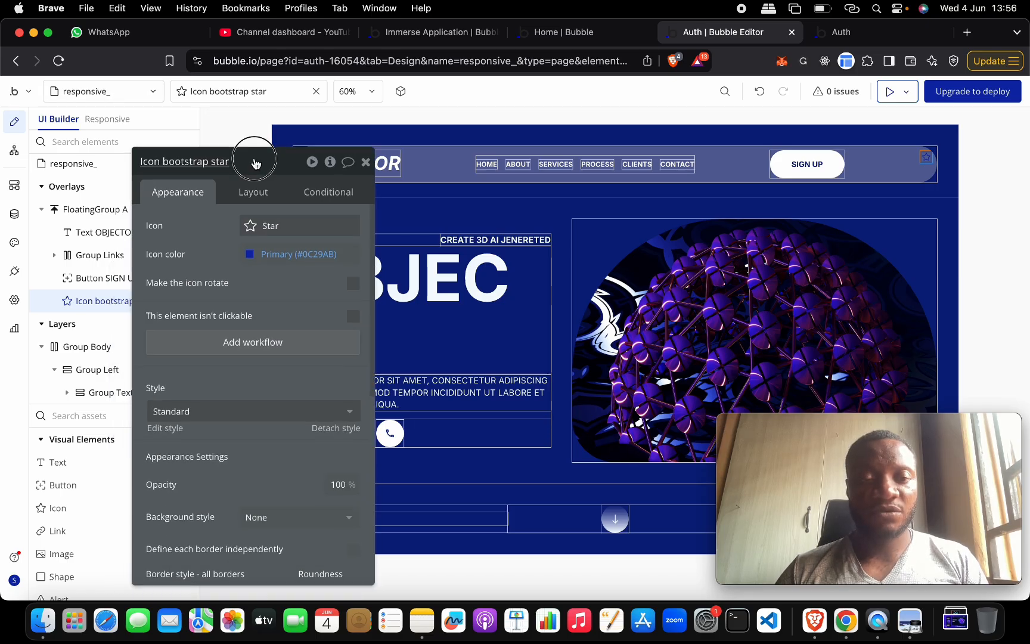
{"action": "left_click", "coordinate": [253, 197]}
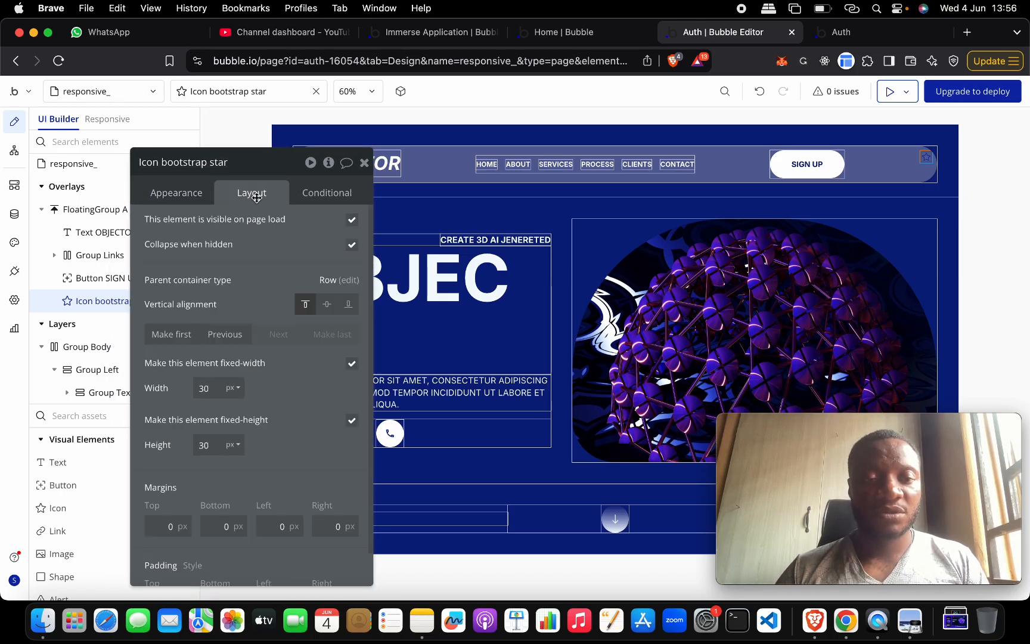
{"action": "left_click", "coordinate": [352, 220]}
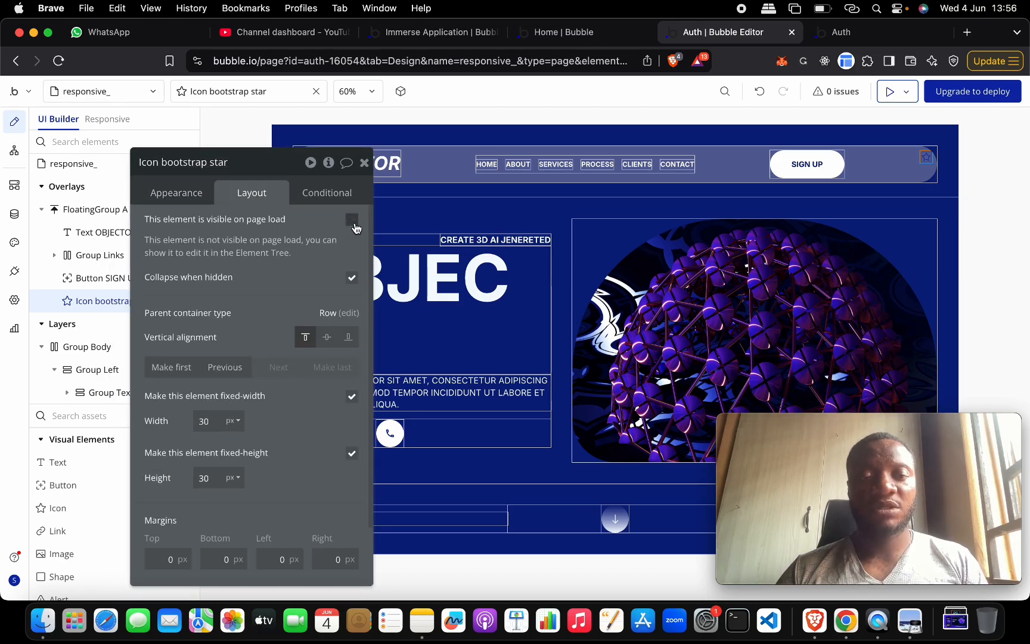
Step: Return to the Responsive view and paste the ≤ Mobile Landscape (768 px) condition onto the star icon
{"action": "left_click", "coordinate": [320, 195]}
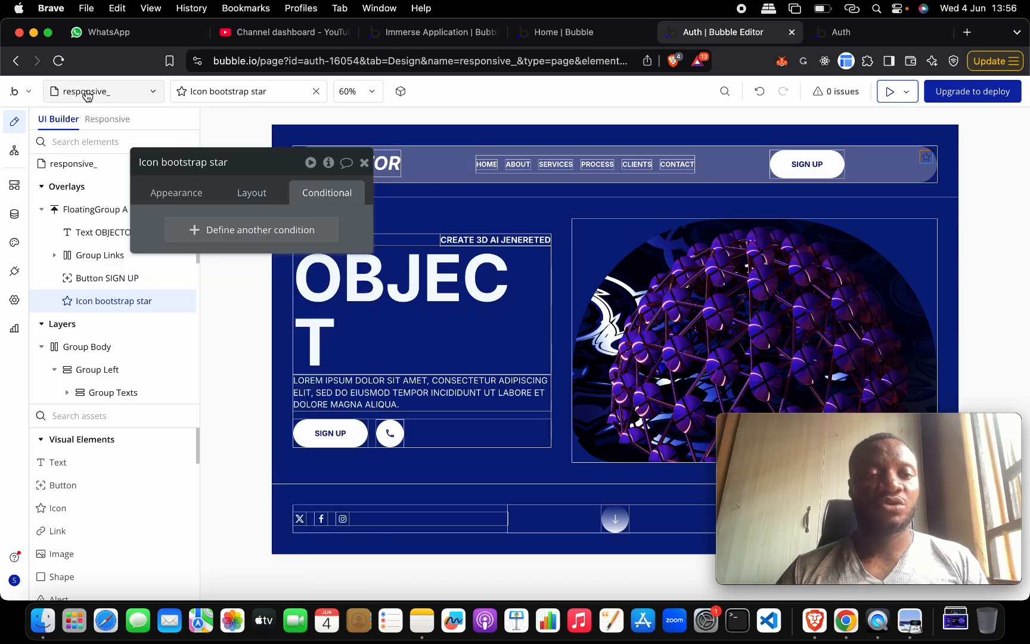
{"action": "left_click", "coordinate": [108, 120]}
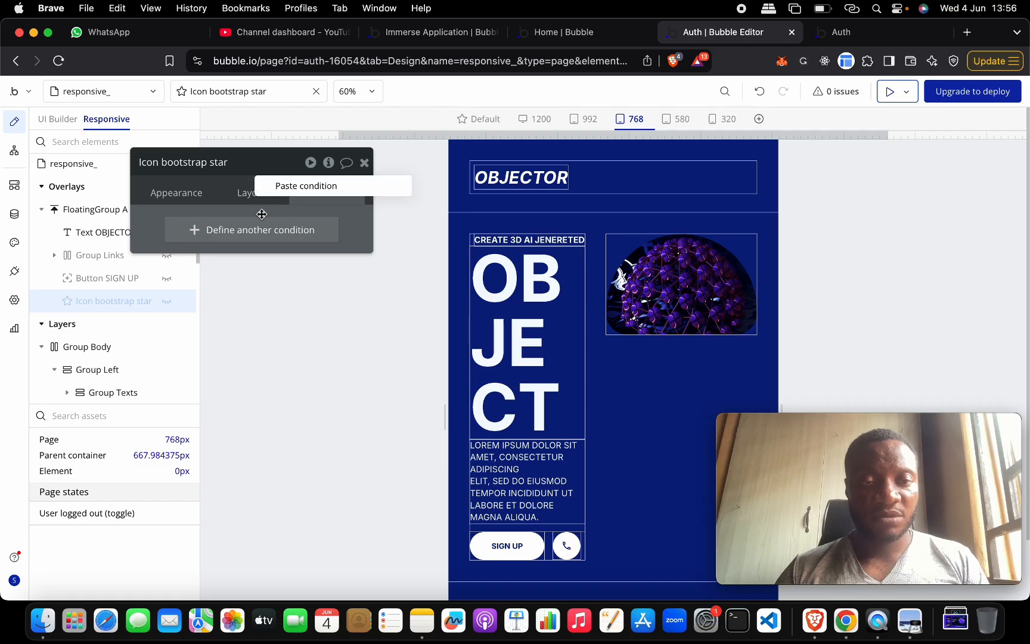
{"action": "left_click", "coordinate": [295, 184]}
Step: Replace the background style and border roundness in the star icon's 768 px condition with "This element is visible" turned on
{"action": "left_click", "coordinate": [353, 278]}
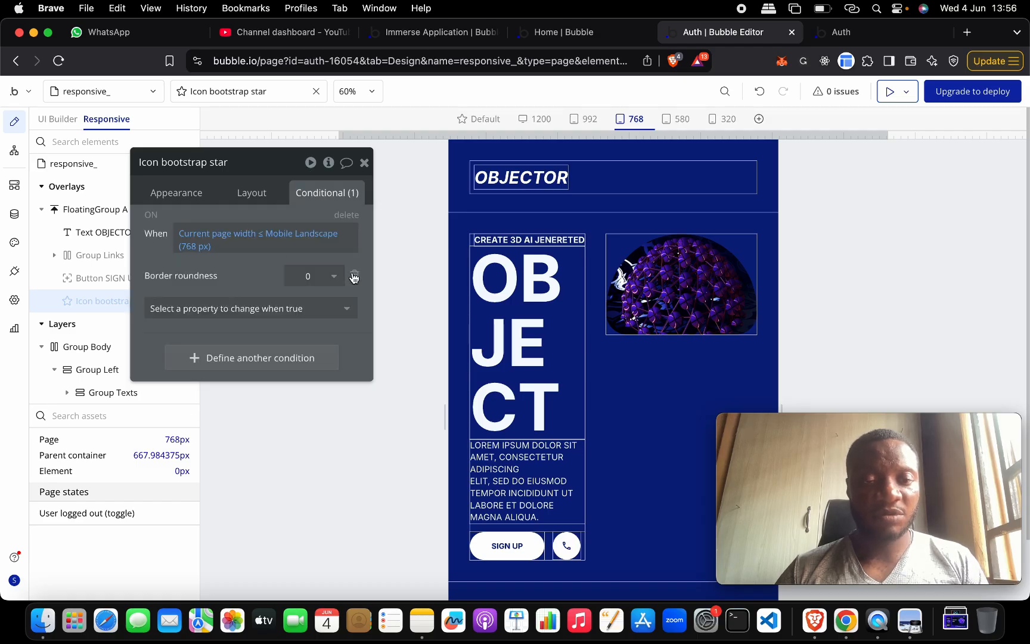
{"action": "left_click", "coordinate": [353, 277]}
{"action": "left_click", "coordinate": [319, 279]}
{"action": "left_click", "coordinate": [296, 320]}
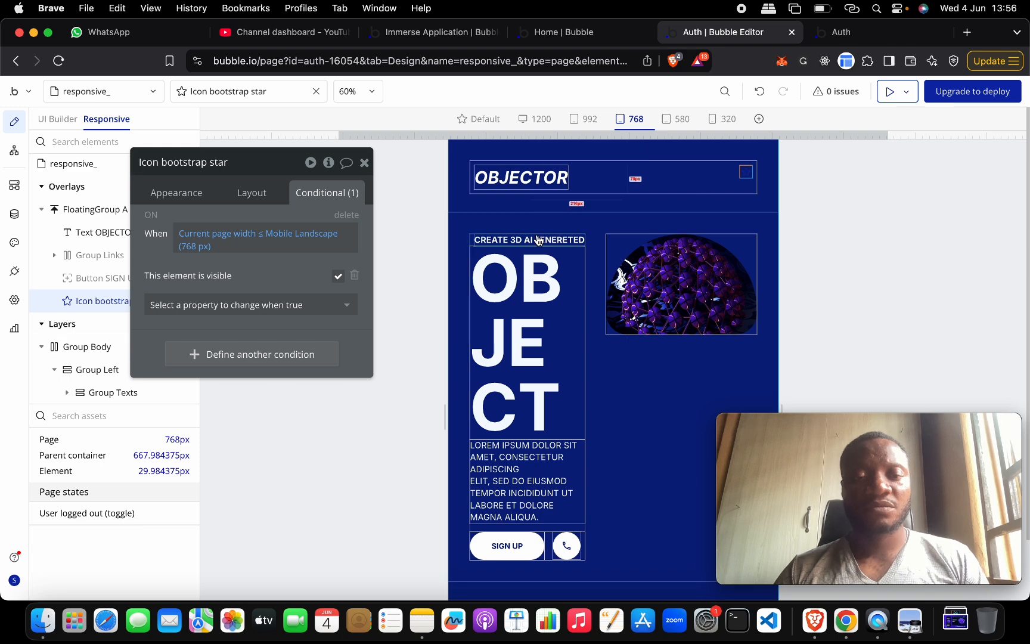
Step: Centre the header's star icon vertically in its row and set its icon color to Primary 10 (#F5FAFF)
{"action": "left_click", "coordinate": [250, 196]}
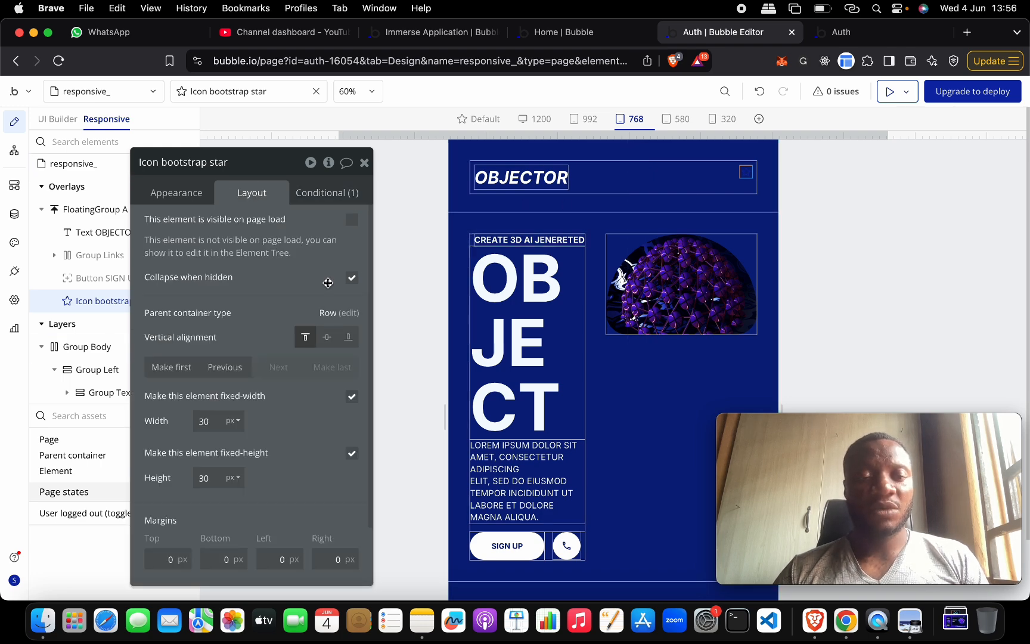
{"action": "left_click", "coordinate": [326, 337]}
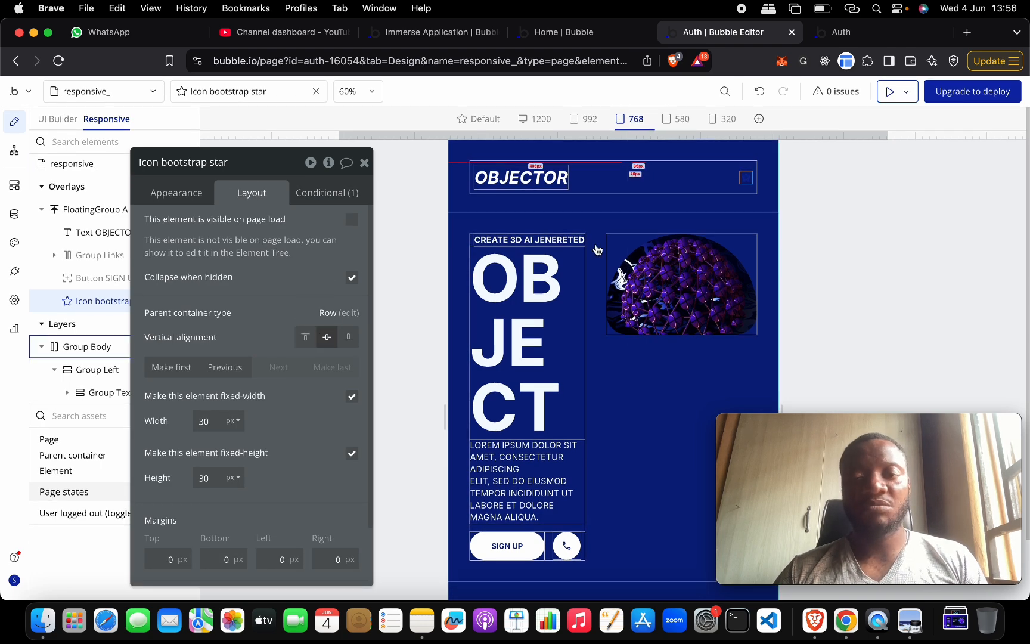
{"action": "left_click", "coordinate": [176, 192]}
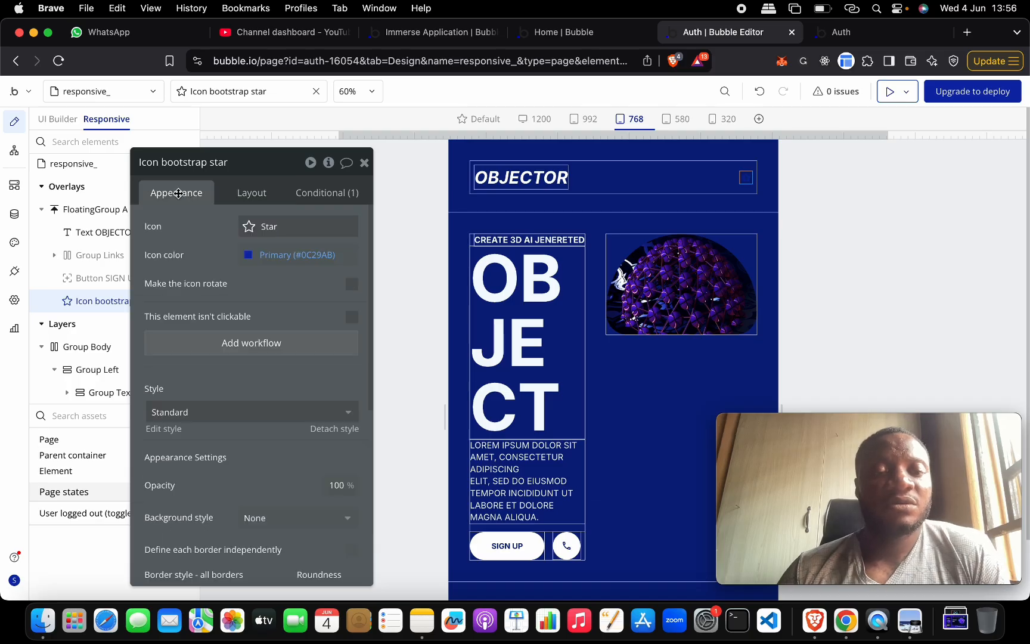
{"action": "left_click", "coordinate": [263, 254]}
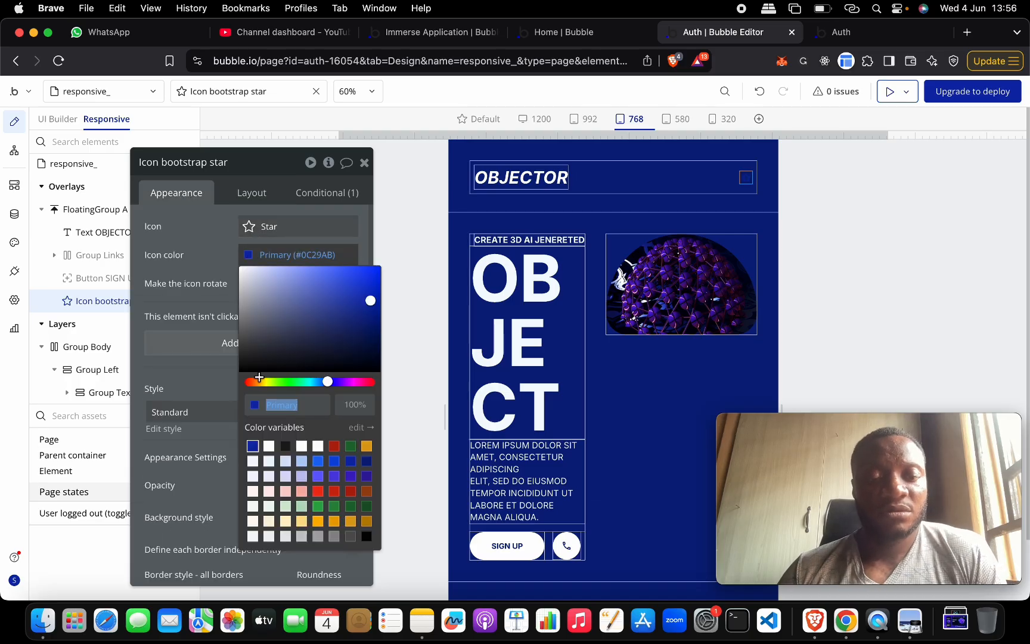
{"action": "left_click", "coordinate": [251, 465]}
Step: Search the star element's icon choices for "MENU" and compare matches in the Material, Phosphor, Ionic, Feather, Bootstrap and Font Awesome libraries
{"action": "left_click", "coordinate": [251, 228]}
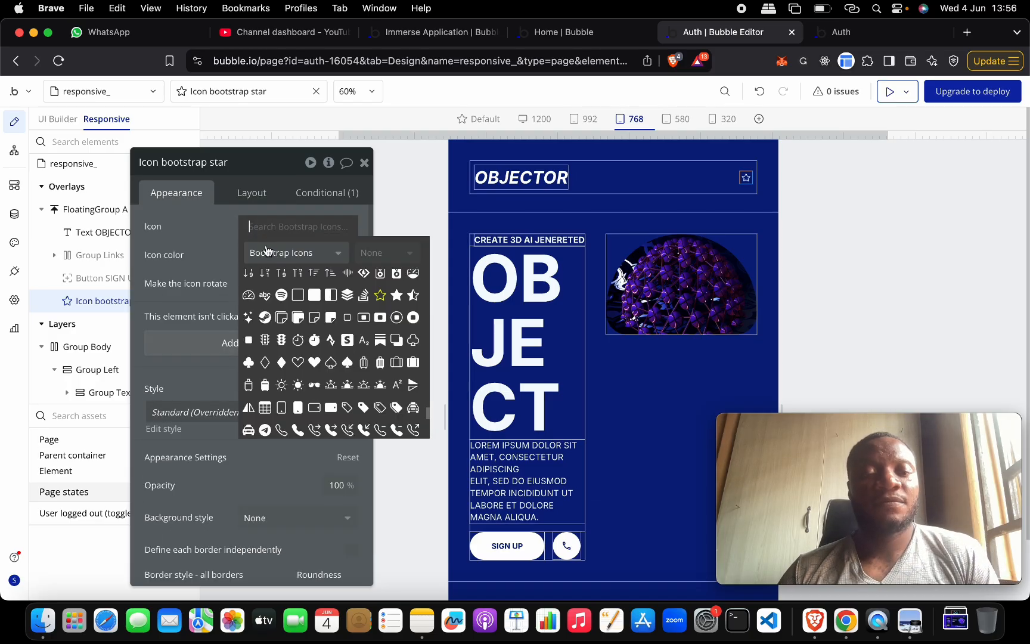
{"action": "type", "text": "MENU"}
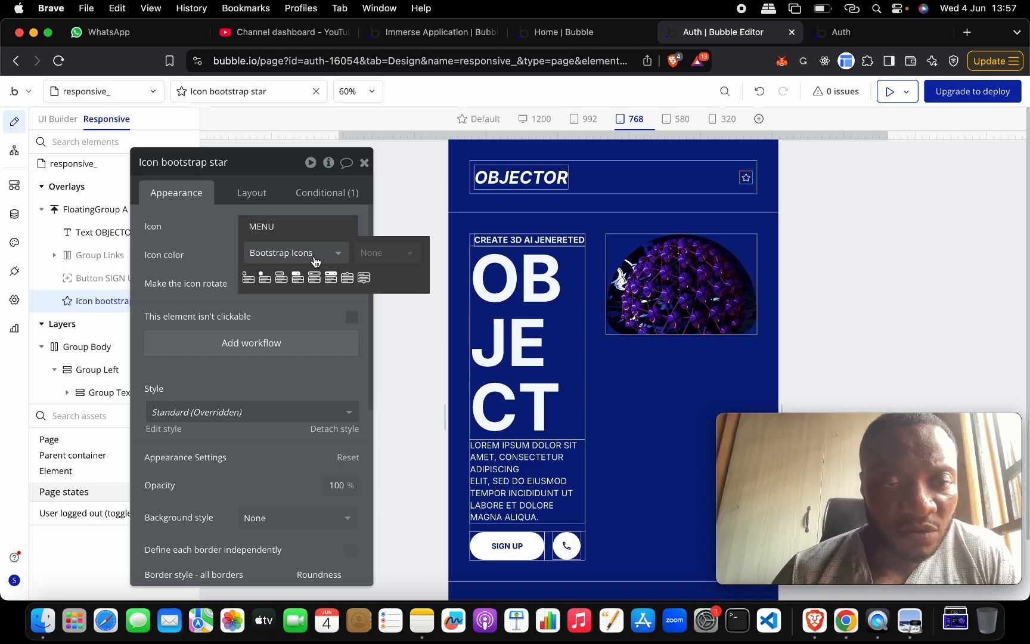
{"action": "left_click", "coordinate": [331, 258]}
{"action": "left_click", "coordinate": [324, 274]}
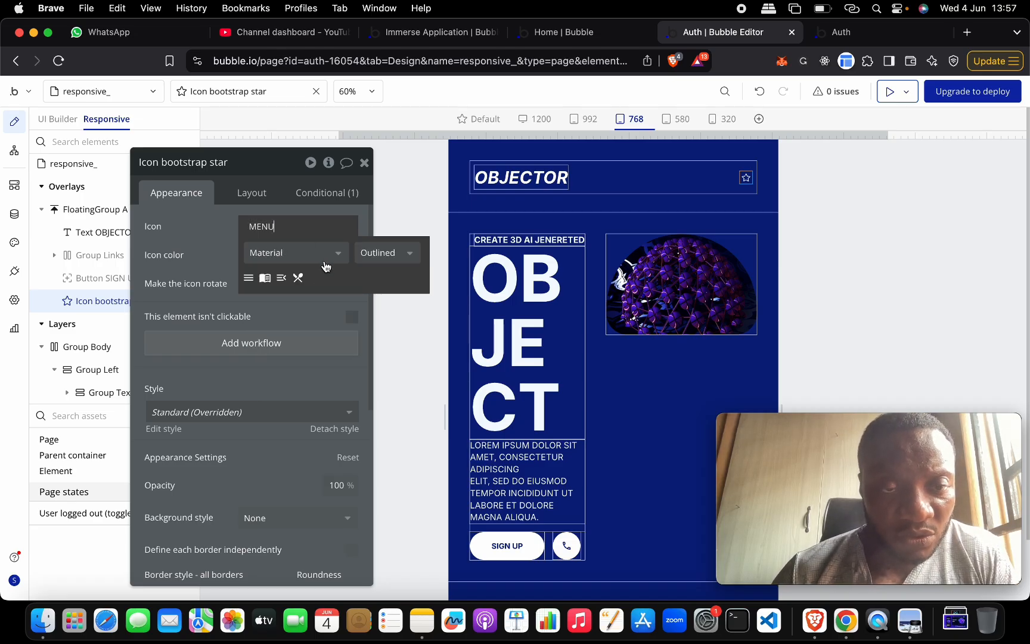
{"action": "left_click", "coordinate": [325, 262]}
{"action": "left_click", "coordinate": [315, 288]}
{"action": "left_click", "coordinate": [333, 261]}
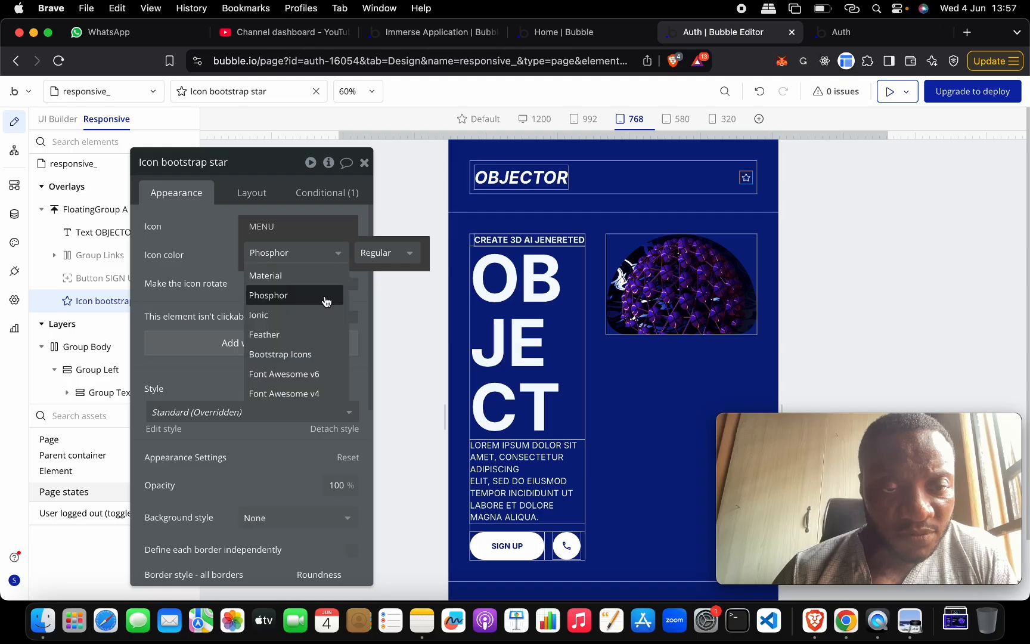
{"action": "left_click", "coordinate": [322, 314]}
{"action": "left_click", "coordinate": [335, 263]}
{"action": "left_click", "coordinate": [329, 334]}
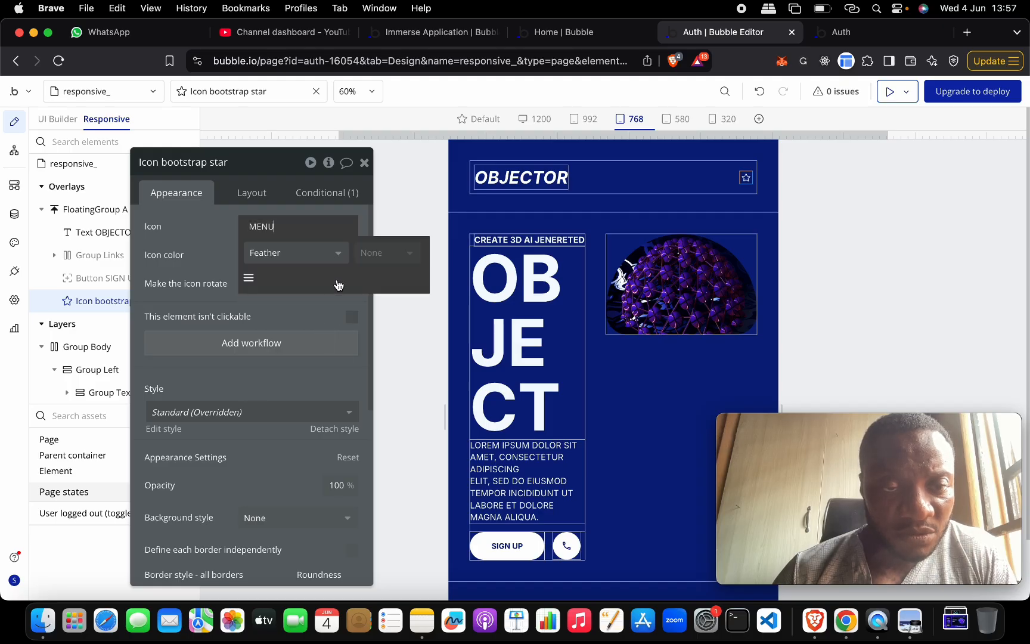
{"action": "left_click", "coordinate": [334, 261]}
{"action": "left_click", "coordinate": [323, 354]}
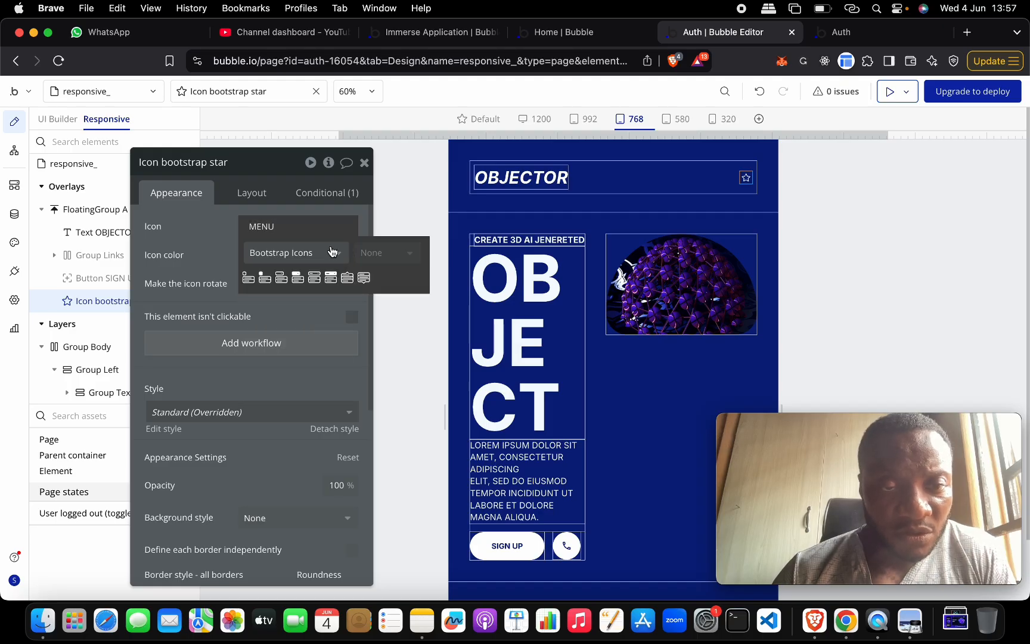
{"action": "left_click", "coordinate": [333, 251]}
{"action": "left_click", "coordinate": [313, 374]}
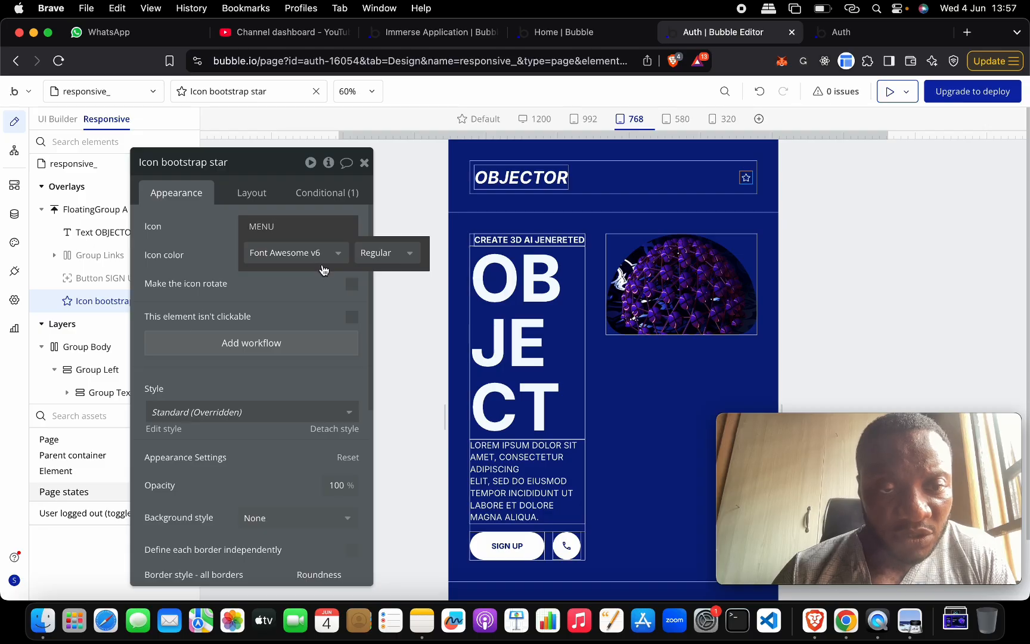
{"action": "left_click", "coordinate": [325, 256]}
{"action": "left_click", "coordinate": [315, 392]}
{"action": "left_click", "coordinate": [335, 258]}
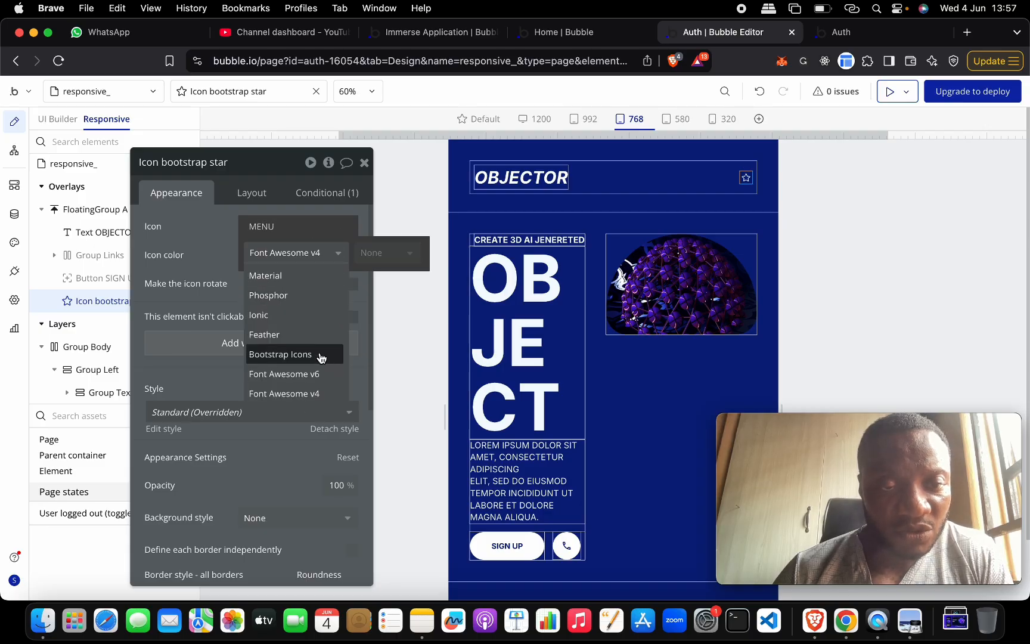
{"action": "left_click", "coordinate": [316, 374]}
Step: Replace the star with the Menu-button-wide icon from the Bootstrap Icons library
{"action": "left_click", "coordinate": [327, 254]}
{"action": "left_click", "coordinate": [323, 354]}
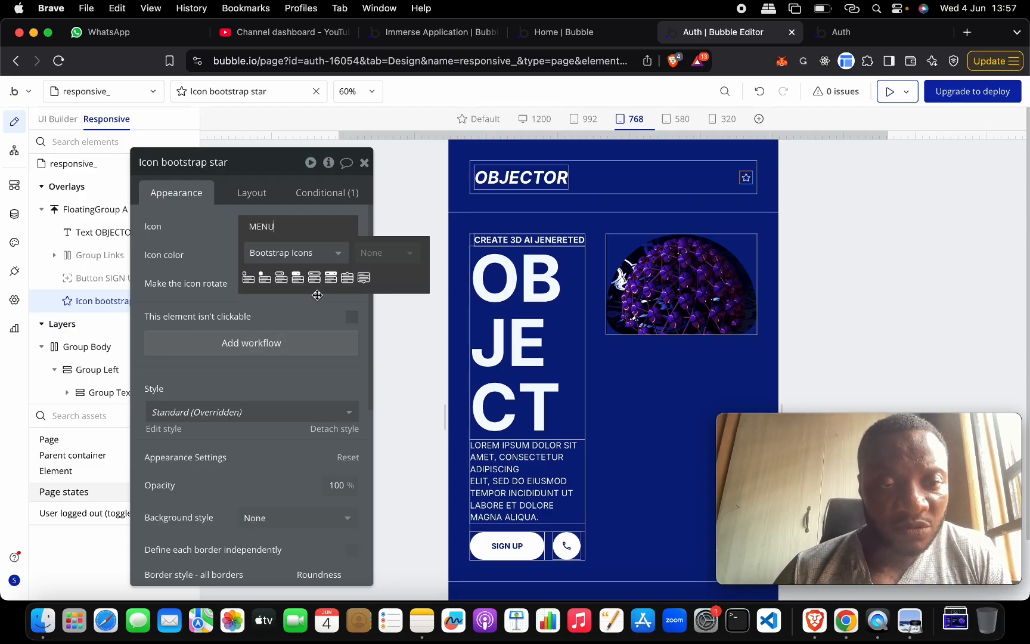
{"action": "left_click", "coordinate": [318, 284]}
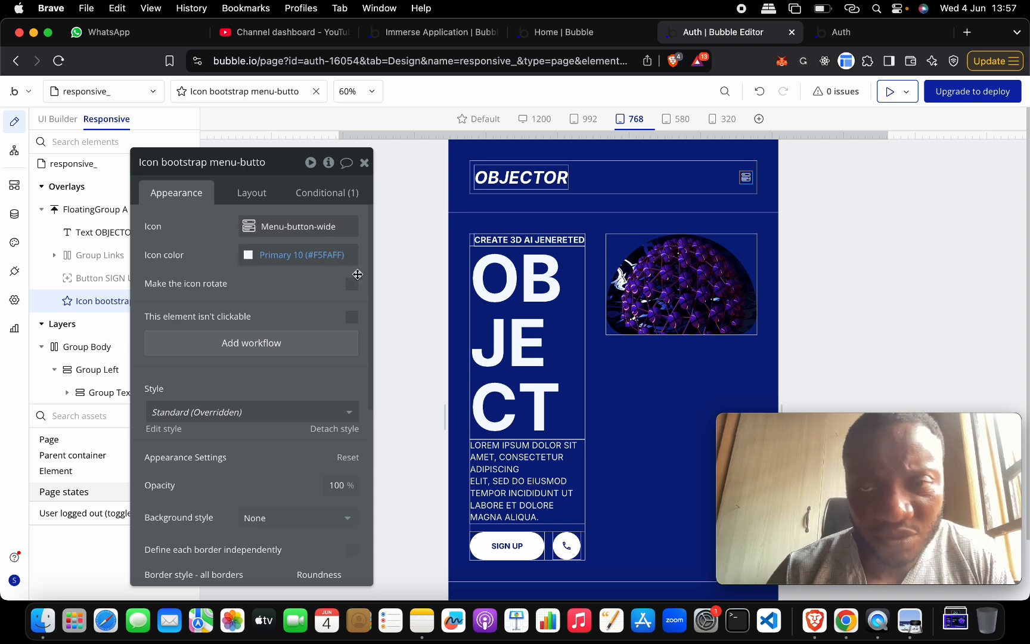
Step: Set the header menu icon's fixed width and fixed height to 48 px each
{"action": "left_click", "coordinate": [267, 194]}
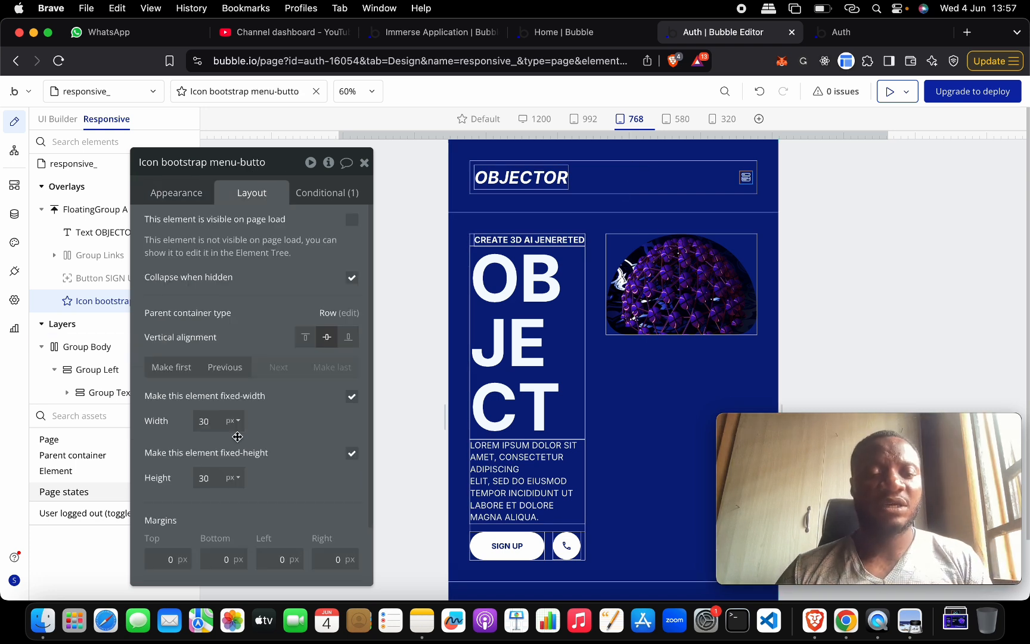
{"action": "left_click", "coordinate": [213, 423]}
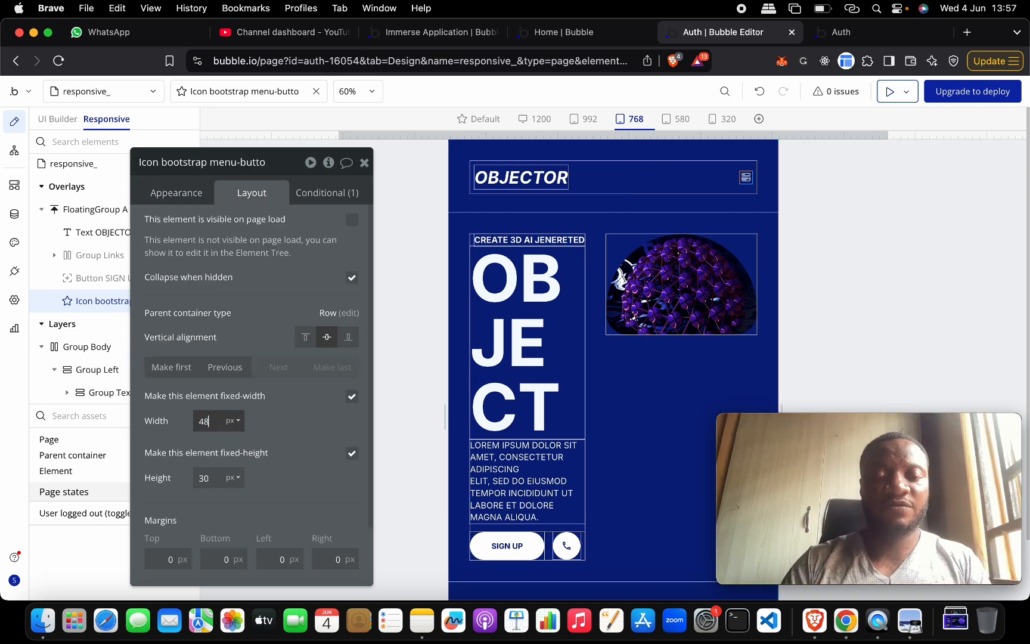
{"action": "key", "text": "Tab"}
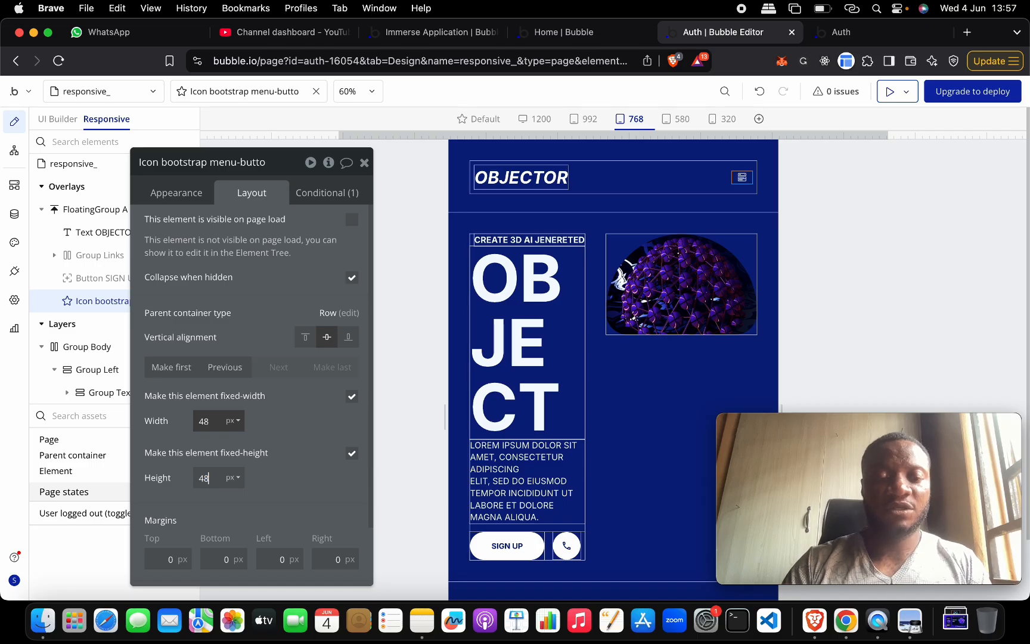
{"action": "left_click", "coordinate": [577, 218]}
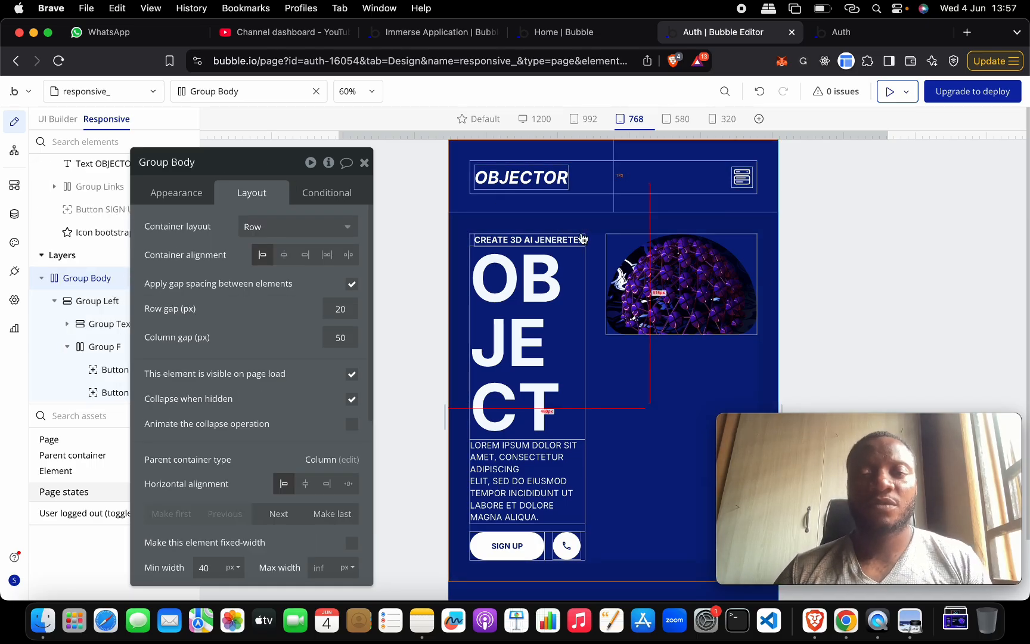
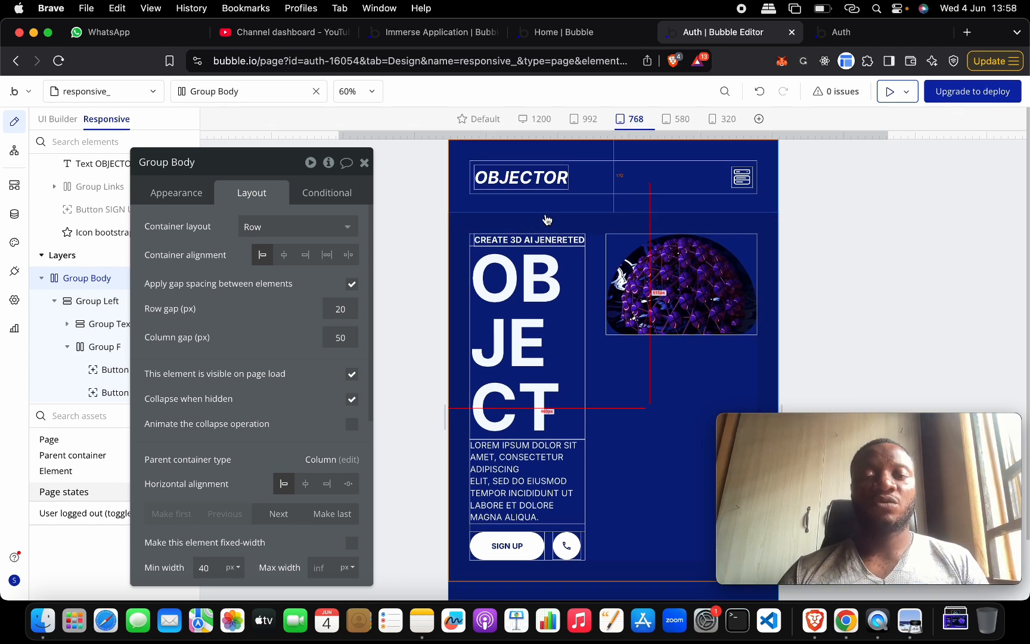
Step: Check the mobile layout in the reference design image in Preview and return to the Bubble editor in Brave
{"action": "key", "text": "ctrl+Up"}
{"action": "left_click", "coordinate": [340, 382]}
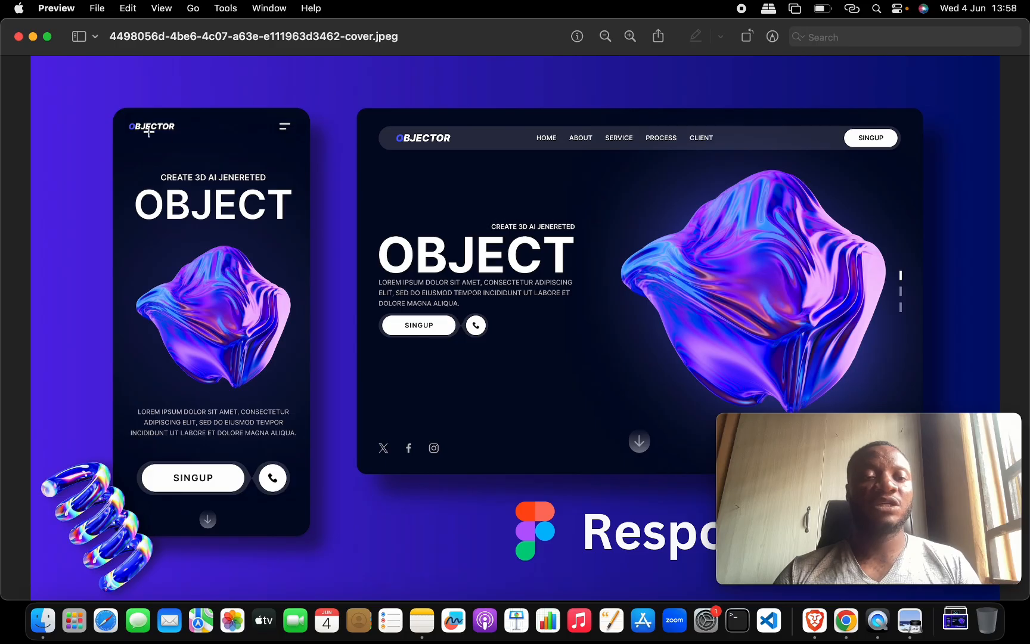
{"action": "key", "text": "ctrl+Up"}
{"action": "left_click", "coordinate": [368, 426]}
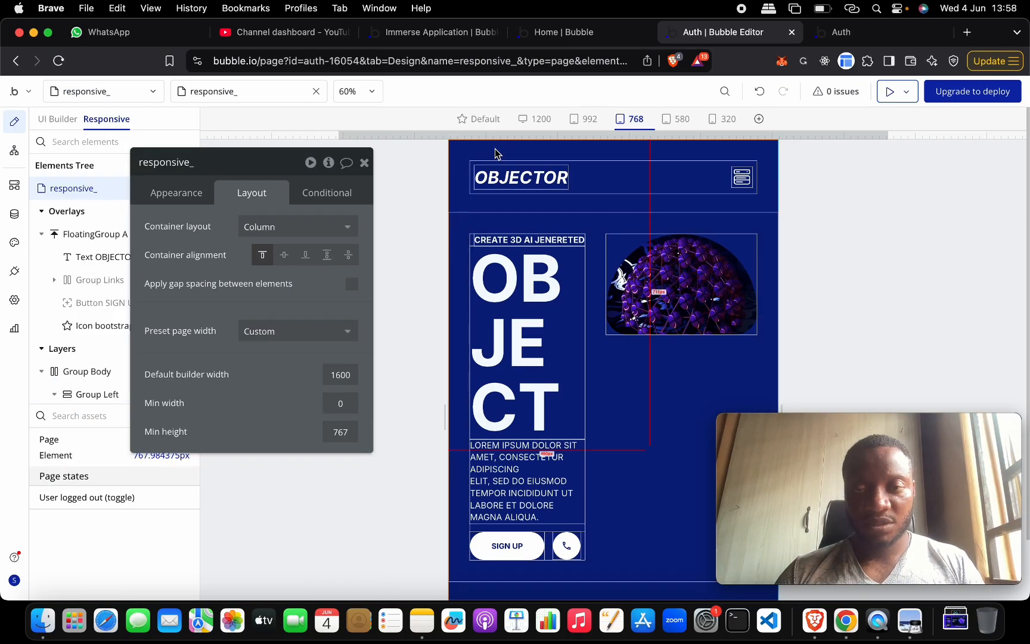
Step: Paste the ≤ Mobile Landscape (768 px) condition onto the responsive_ page and check which properties it can change
{"action": "left_click", "coordinate": [326, 193]}
{"action": "right_click", "coordinate": [268, 235]}
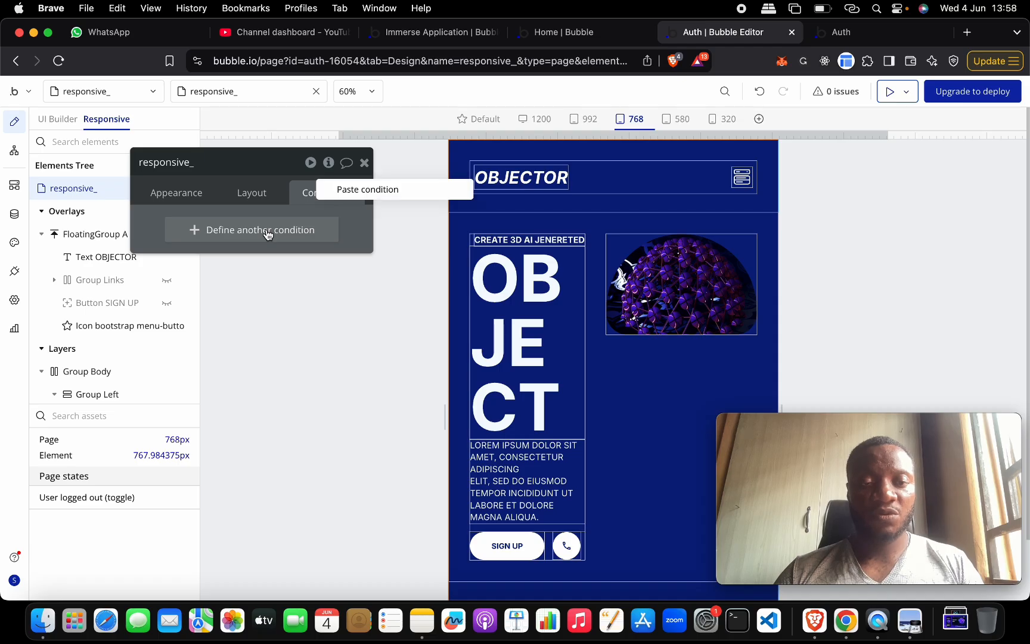
{"action": "left_click", "coordinate": [356, 190]}
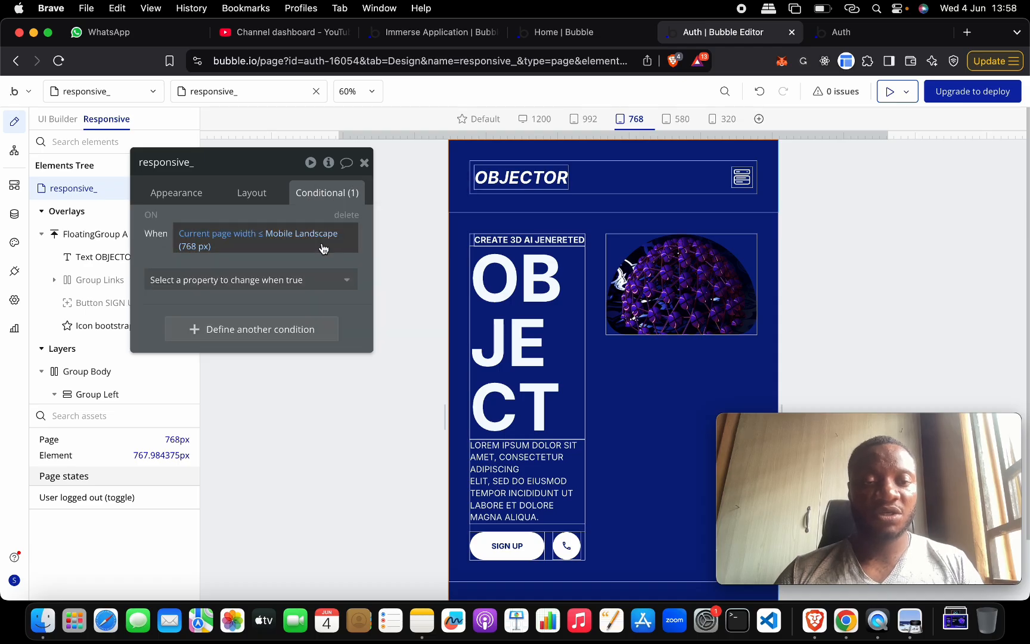
{"action": "left_click", "coordinate": [273, 287]}
{"action": "type", "text": "M"}
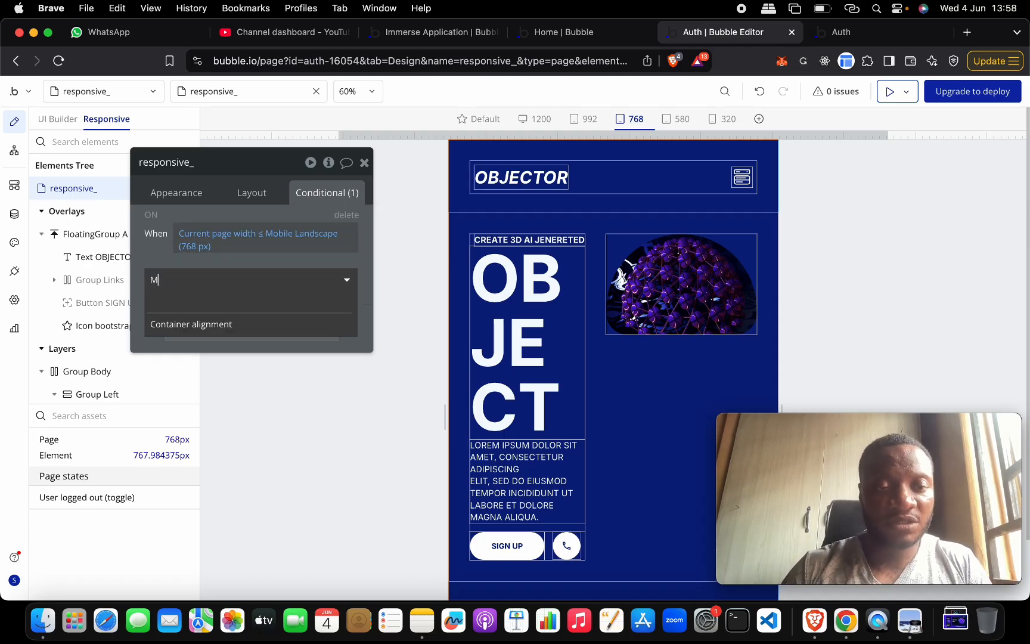
{"action": "key", "text": "BackSpace"}
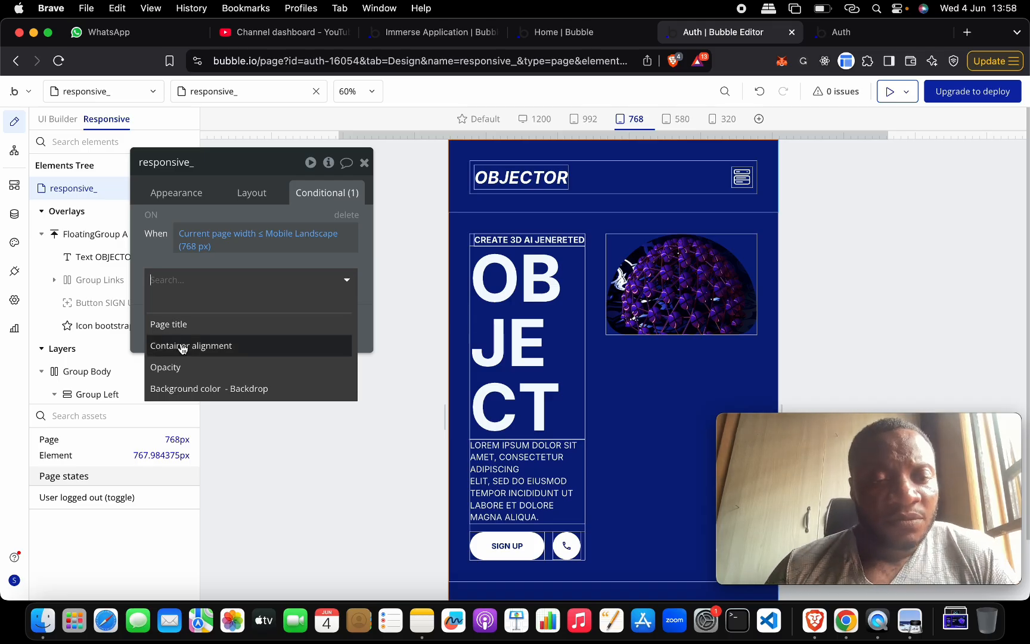
{"action": "left_click", "coordinate": [489, 150]}
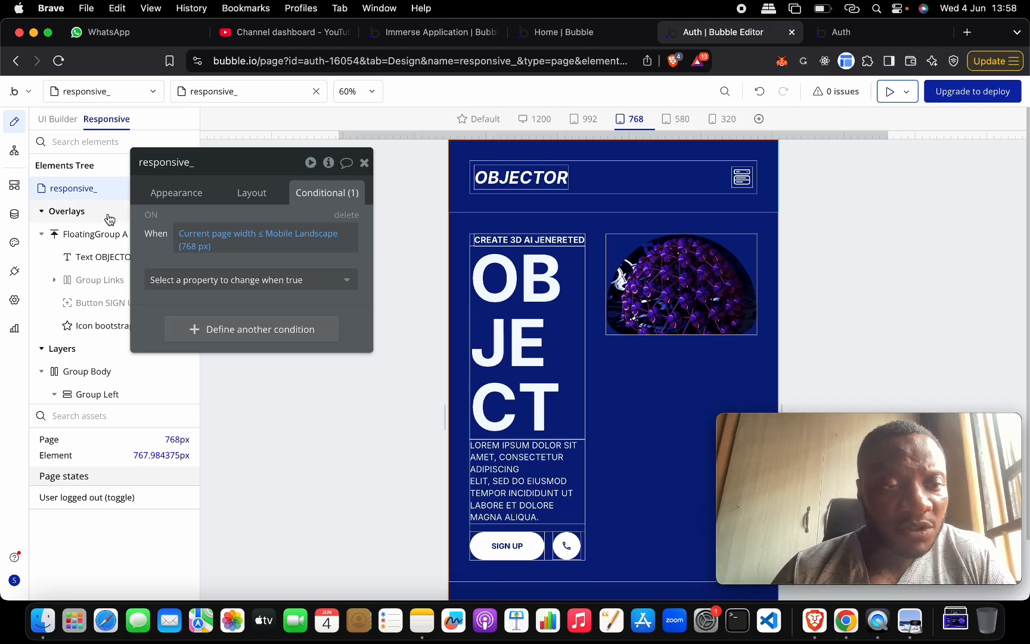
Step: Add a top margin of 20 to the 768 px condition of the header's FloatingGroup A
{"action": "left_click_drag", "start_coordinate": [217, 164], "coordinate": [301, 182]}
{"action": "left_click", "coordinate": [570, 190]}
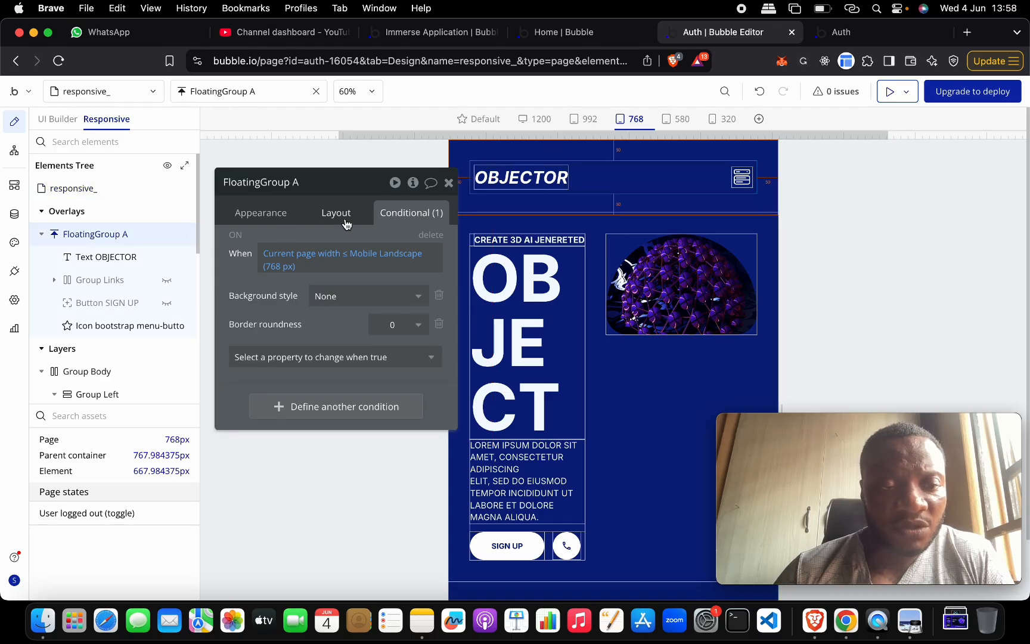
{"action": "left_click", "coordinate": [82, 189]}
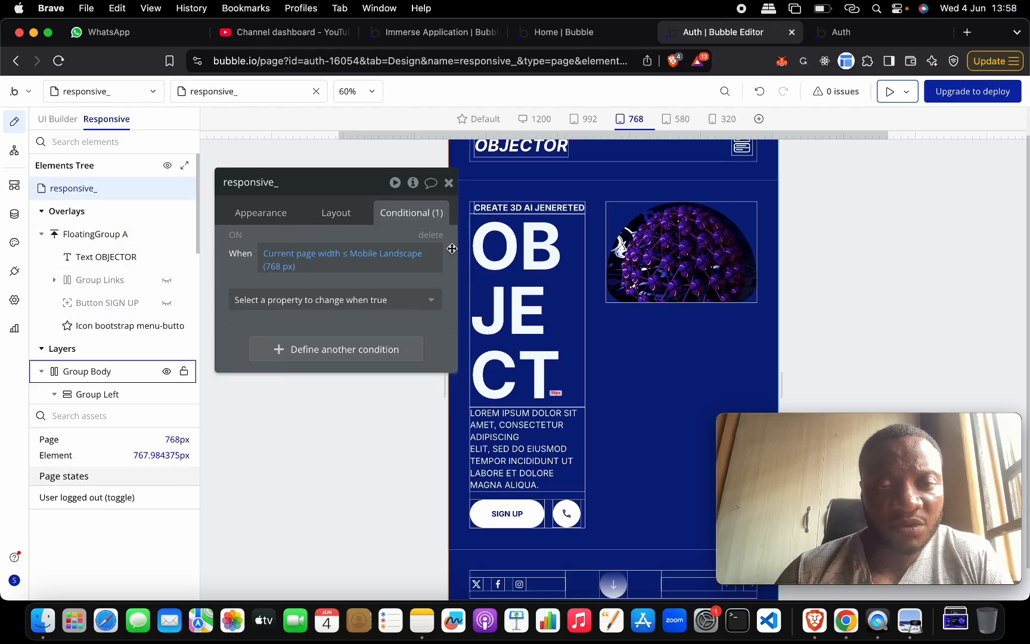
{"action": "left_click", "coordinate": [606, 188]}
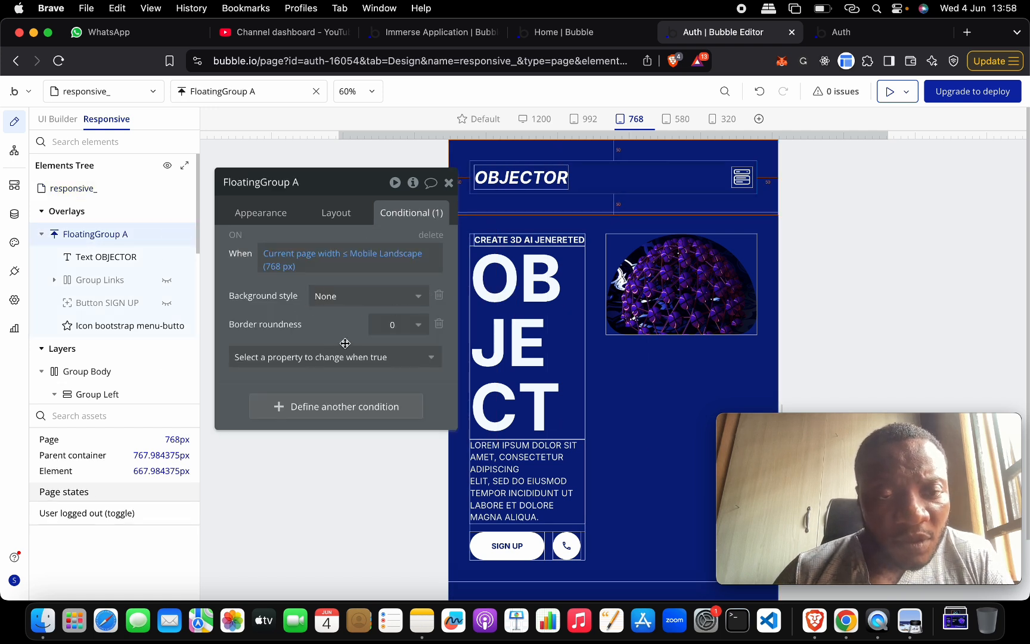
{"action": "left_click", "coordinate": [326, 357]}
{"action": "type", "text": "MA"}
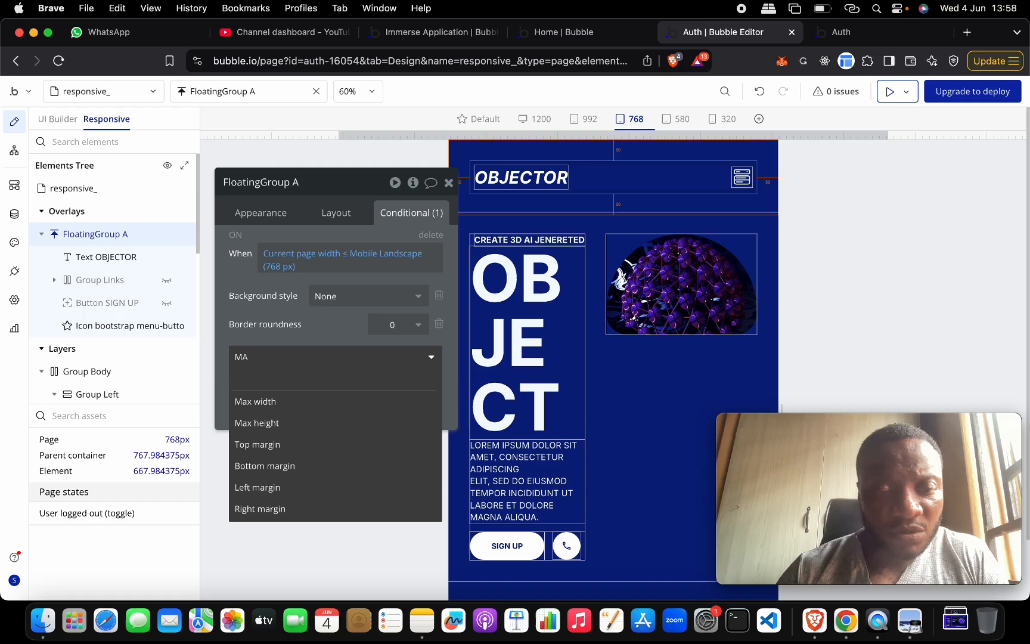
{"action": "left_click", "coordinate": [335, 445]}
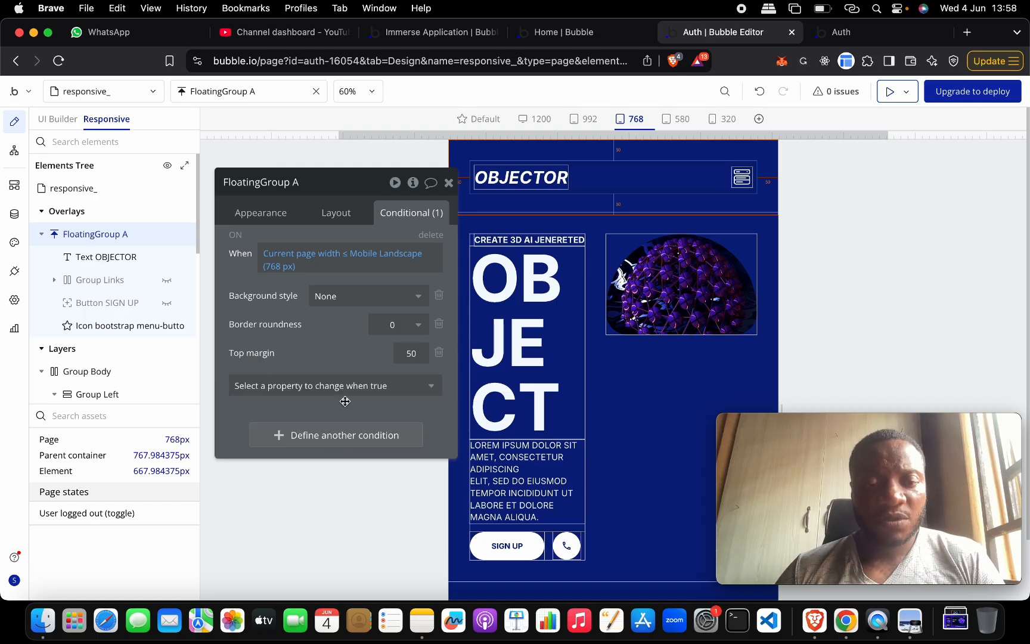
{"action": "double_click", "coordinate": [415, 351]}
{"action": "type", "text": "20"}
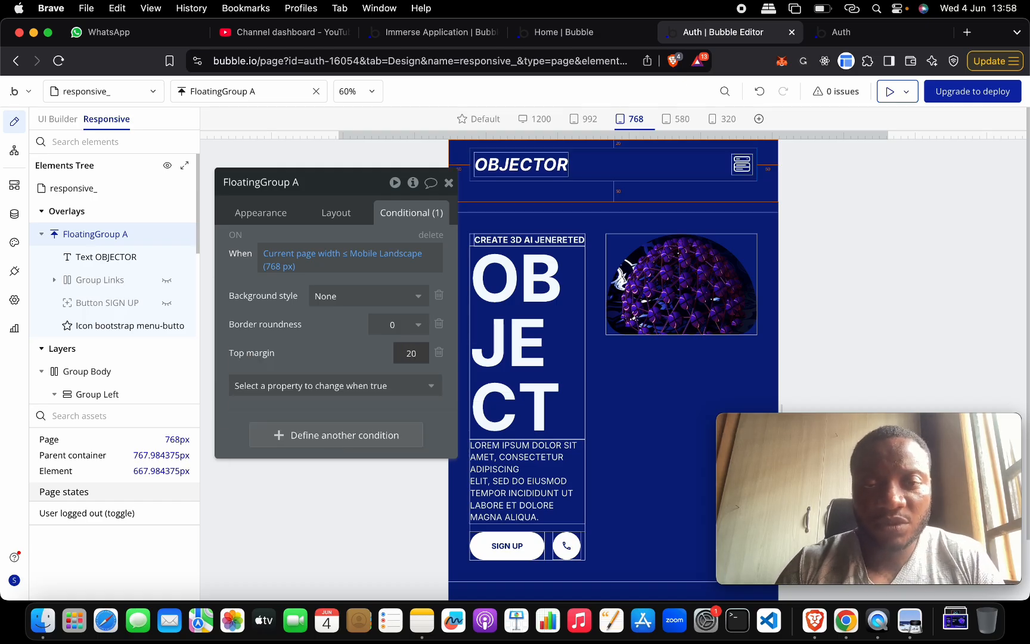
Step: Add a bottom margin of 20 to the 768 px condition of the header's FloatingGroup A
{"action": "left_click", "coordinate": [398, 388]}
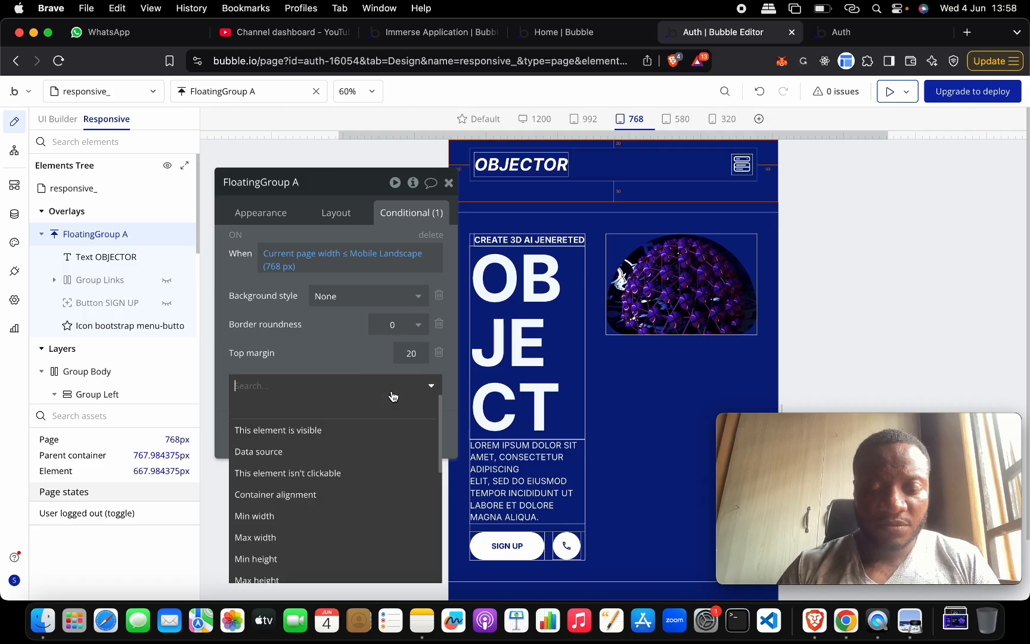
{"action": "type", "text": "Ma"}
{"action": "left_click", "coordinate": [378, 471]}
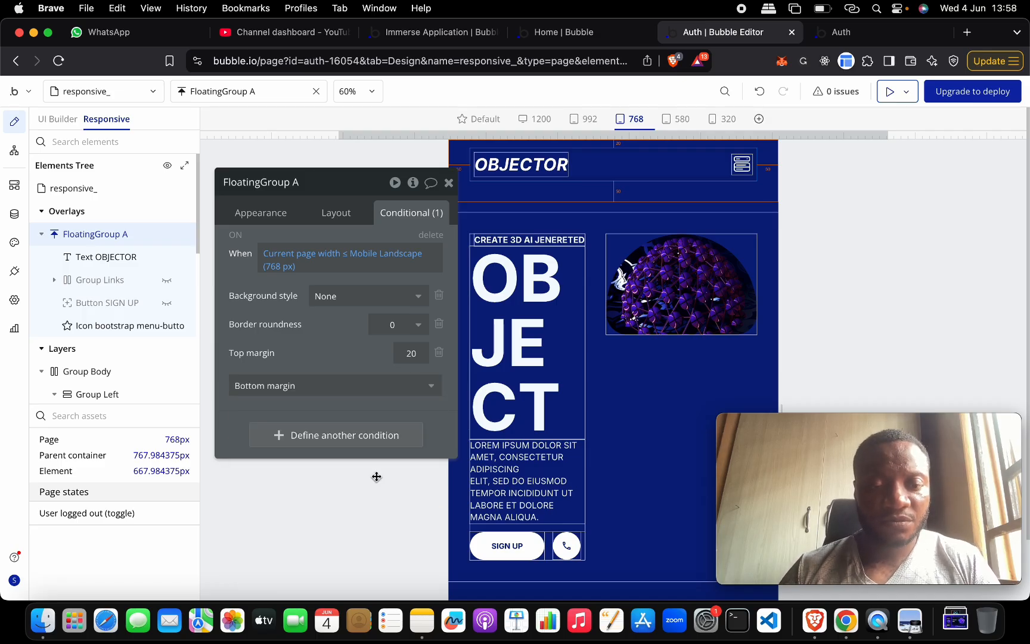
{"action": "left_click", "coordinate": [412, 353]}
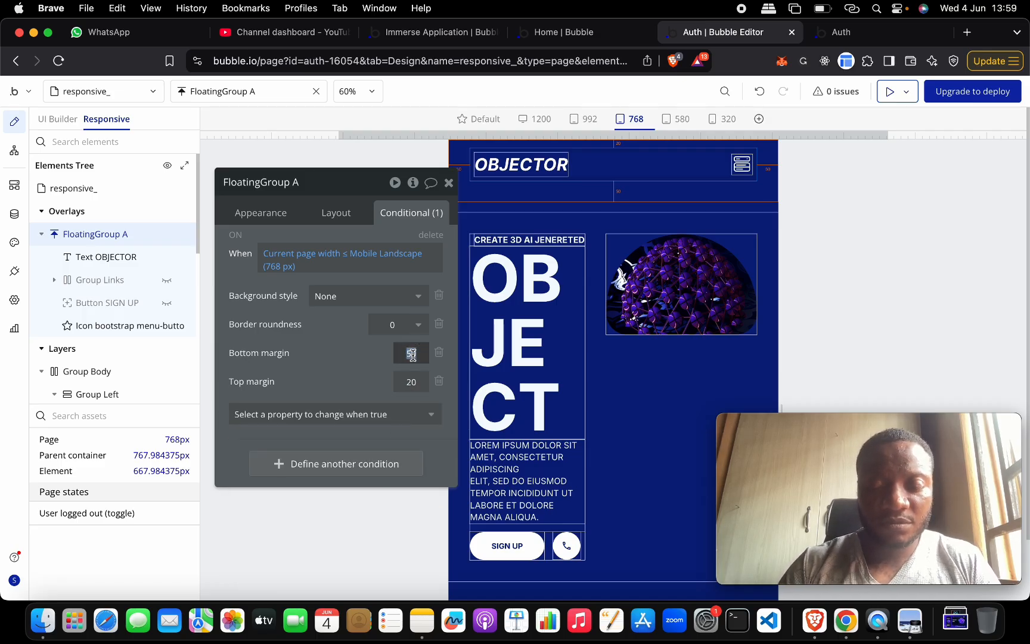
{"action": "type", "text": "20"}
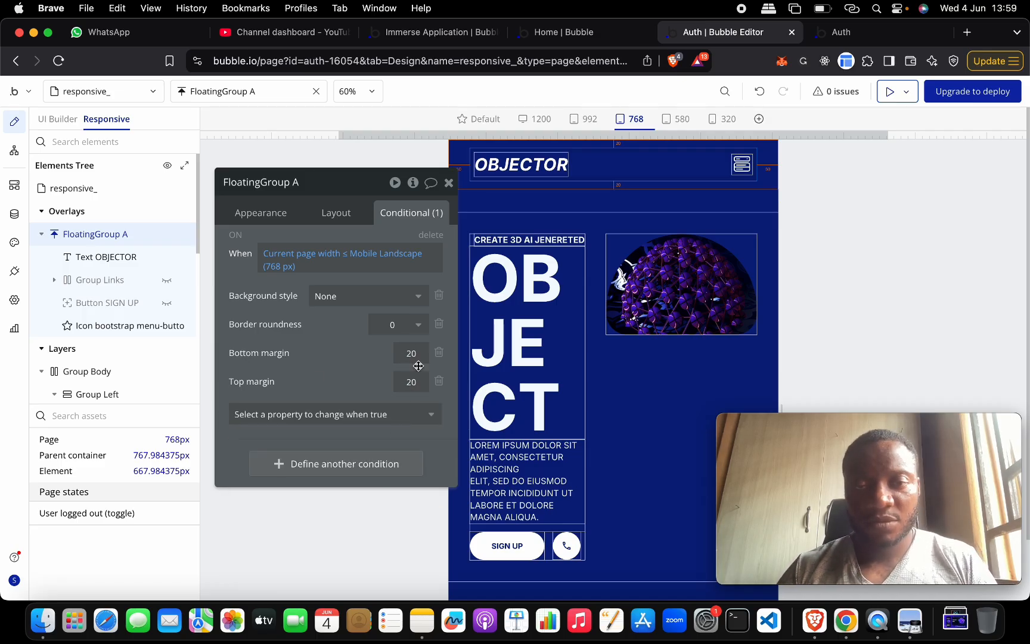
Step: Add a left margin of 20 to the 768 px condition of the header's FloatingGroup A
{"action": "left_click", "coordinate": [375, 415]}
{"action": "type", "text": "Ma"}
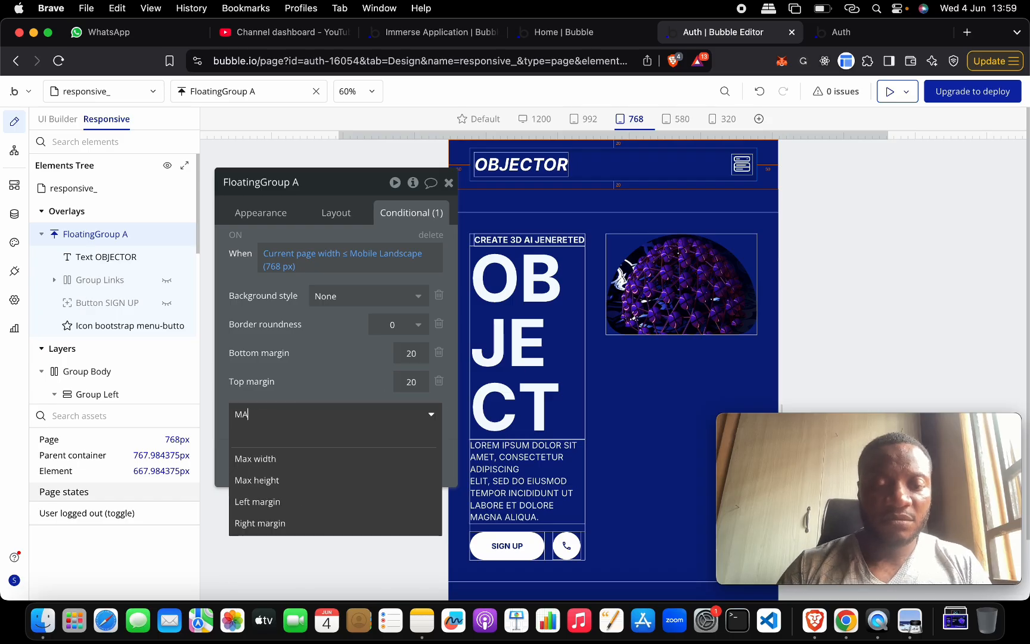
{"action": "left_click", "coordinate": [357, 499]}
{"action": "left_click", "coordinate": [411, 384]}
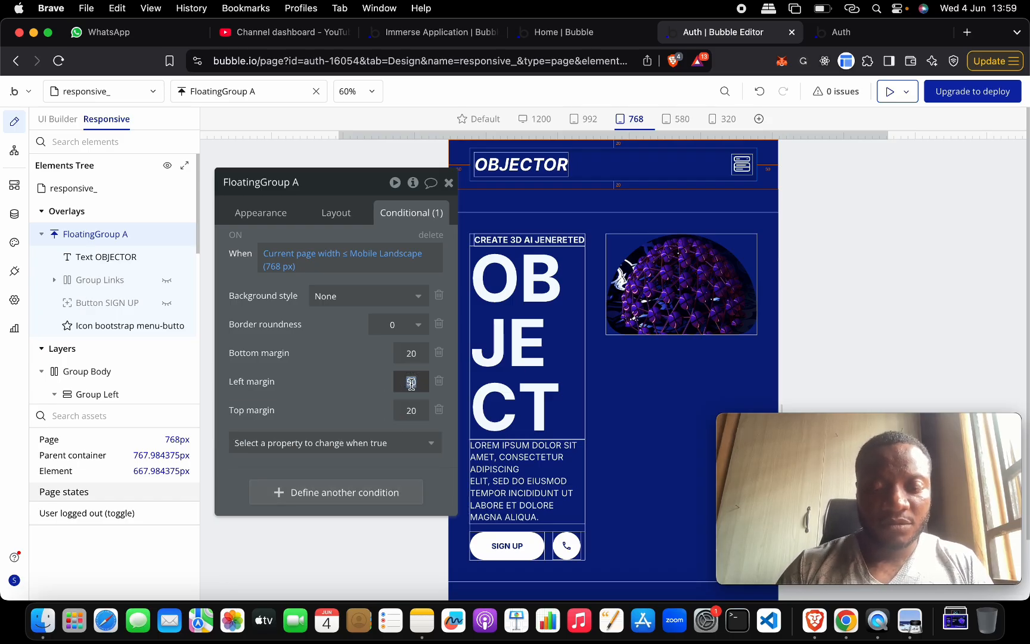
{"action": "type", "text": "20"}
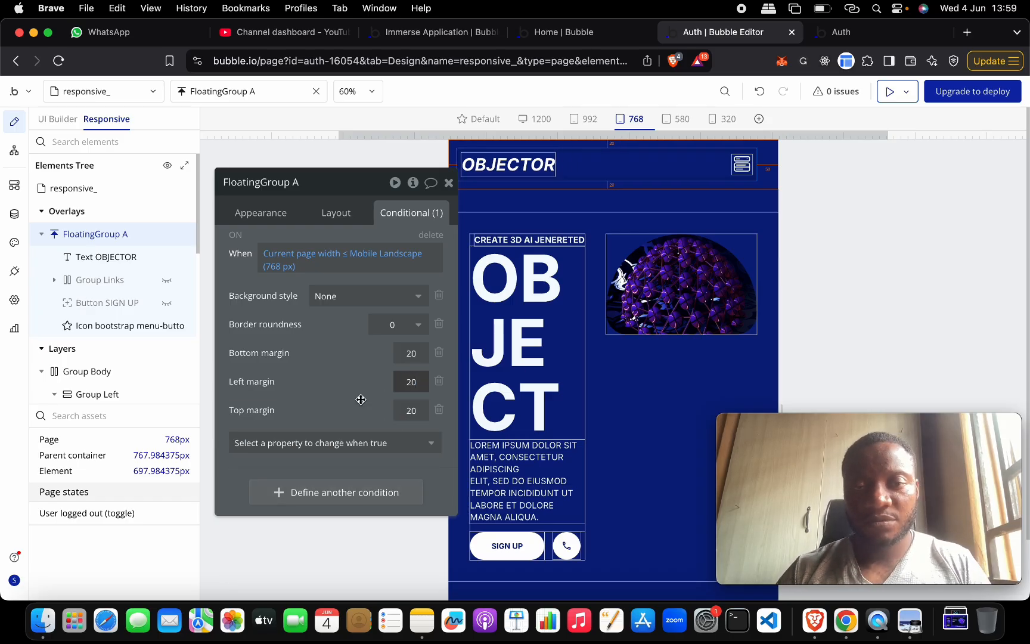
Step: Add a right margin of 20 to the 768 px condition of the header's FloatingGroup A
{"action": "left_click", "coordinate": [392, 442]}
{"action": "type", "text": "ma"}
{"action": "left_click", "coordinate": [384, 529]}
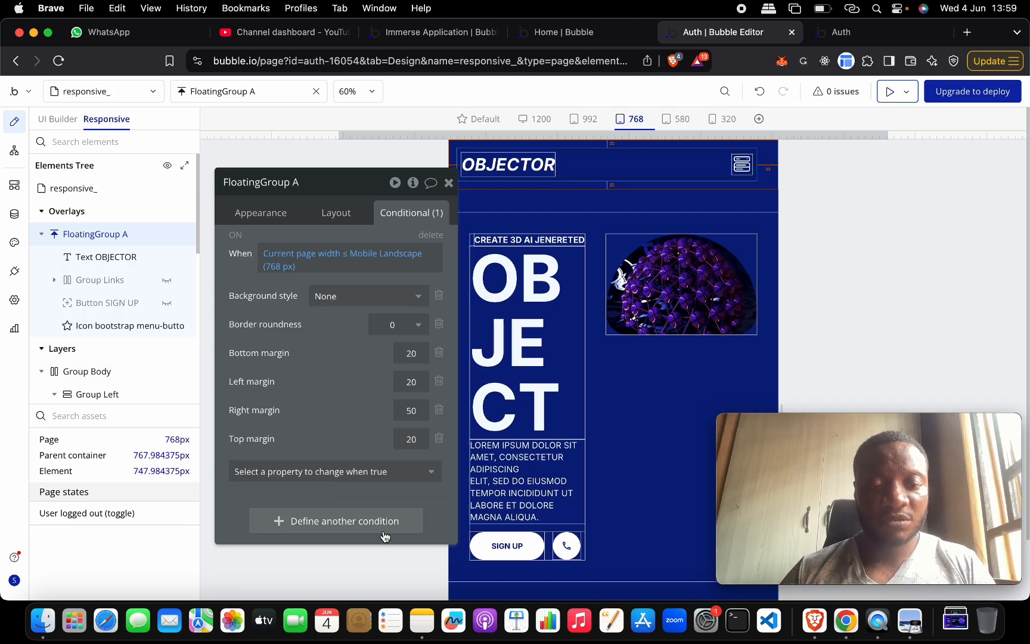
{"action": "left_click", "coordinate": [410, 410]}
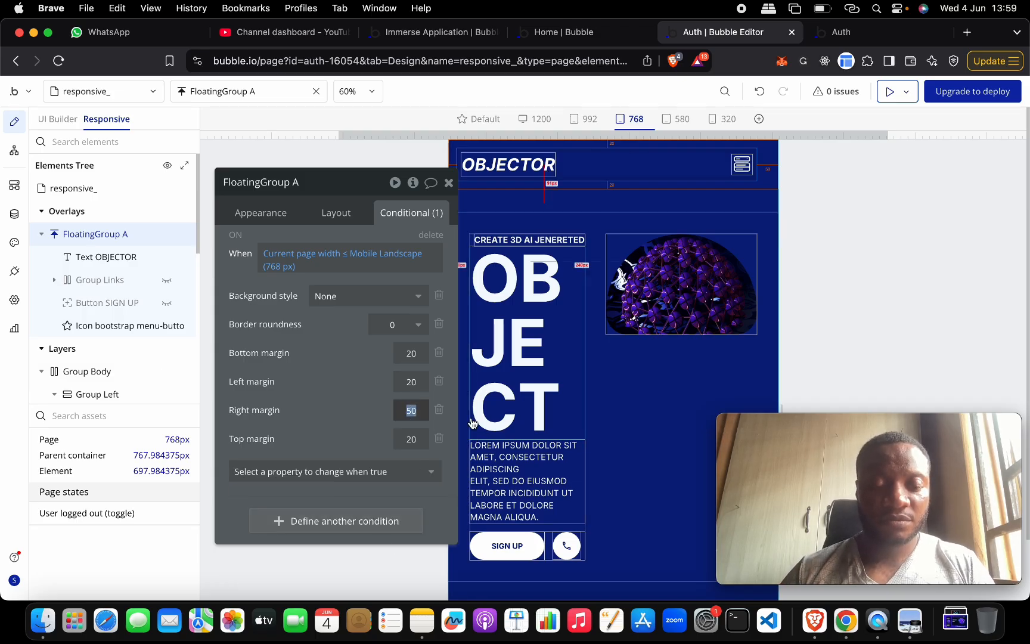
{"action": "type", "text": "20"}
{"action": "key", "text": "Return"}
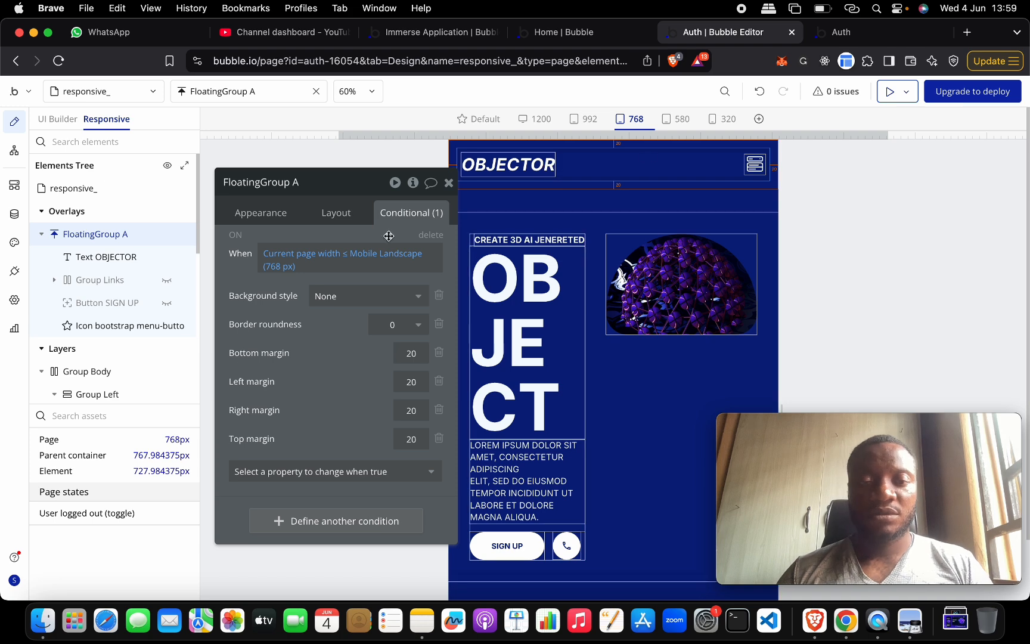
Step: Examine the mobile layout in the Preview reference image, return to the Bubble editor, and select the Group Body container
{"action": "left_click_drag", "start_coordinate": [358, 186], "coordinate": [252, 184]}
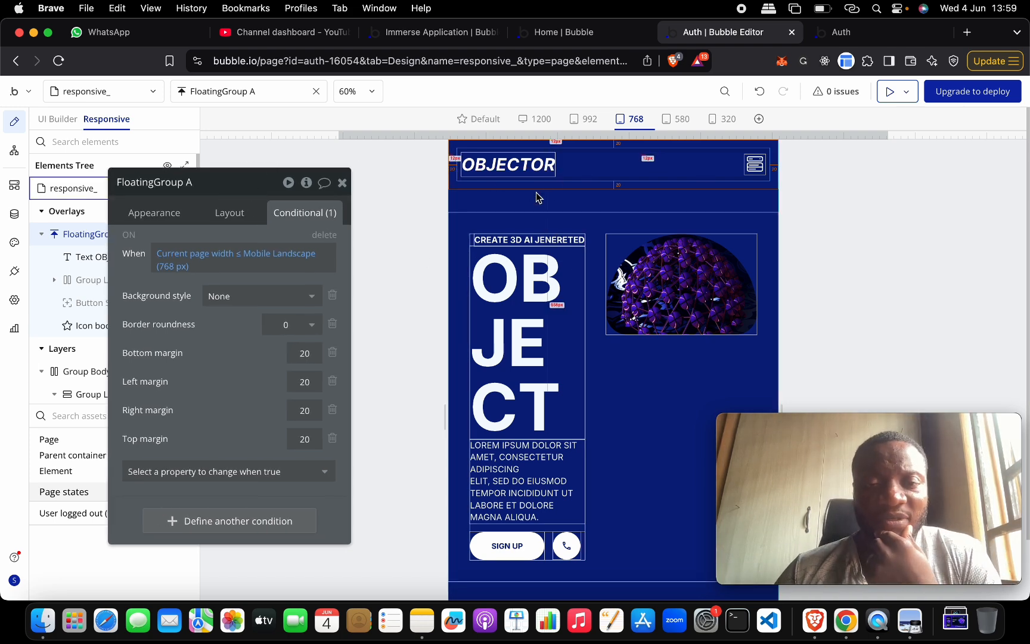
{"action": "key", "text": "ctrl+Up"}
{"action": "left_click", "coordinate": [152, 442]}
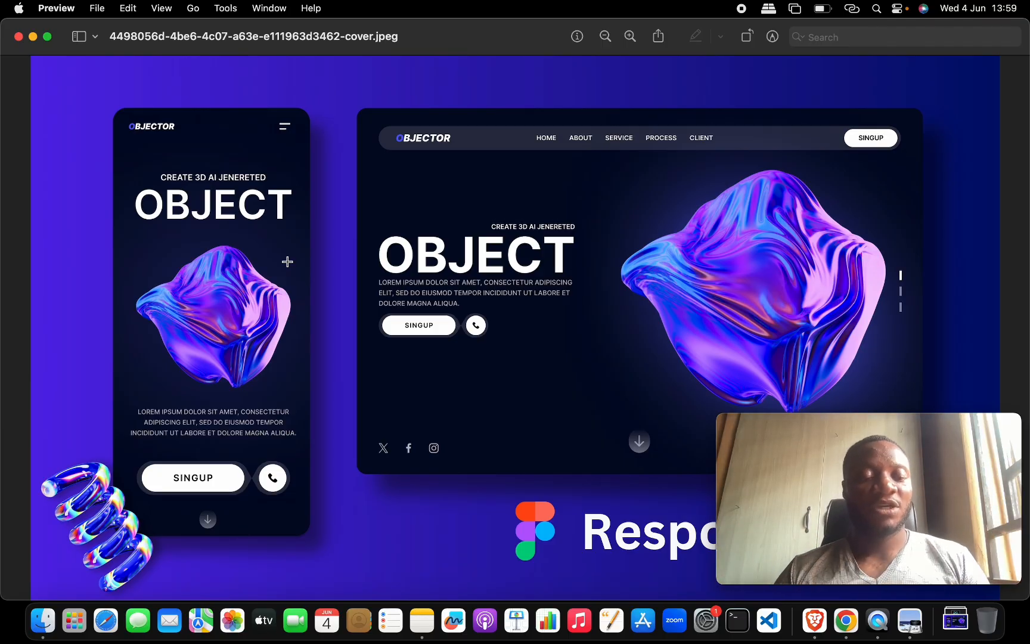
{"action": "key", "text": "ctrl+Up"}
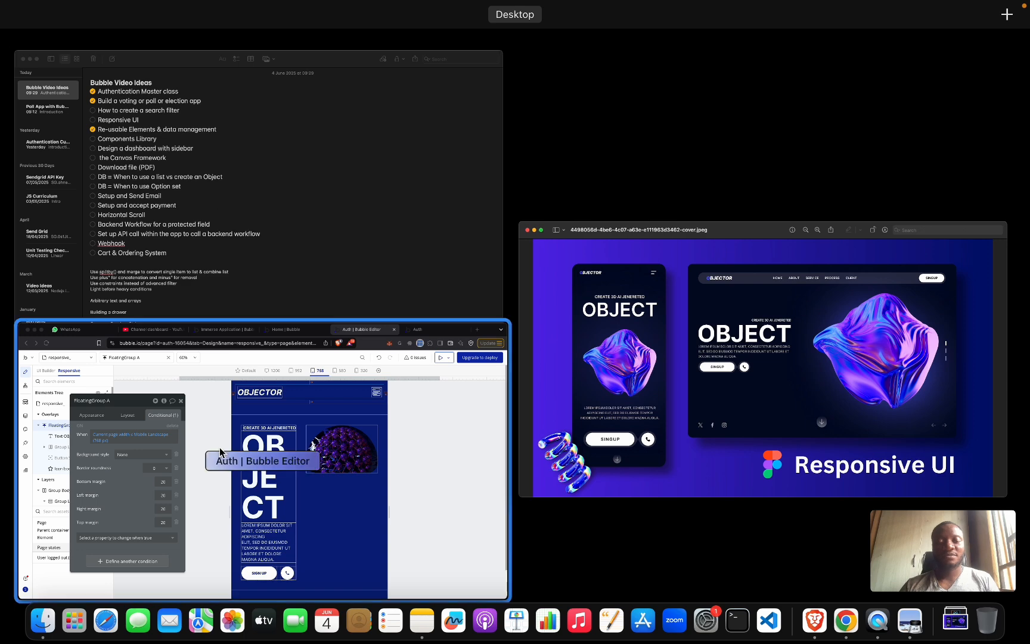
{"action": "left_click", "coordinate": [292, 445]}
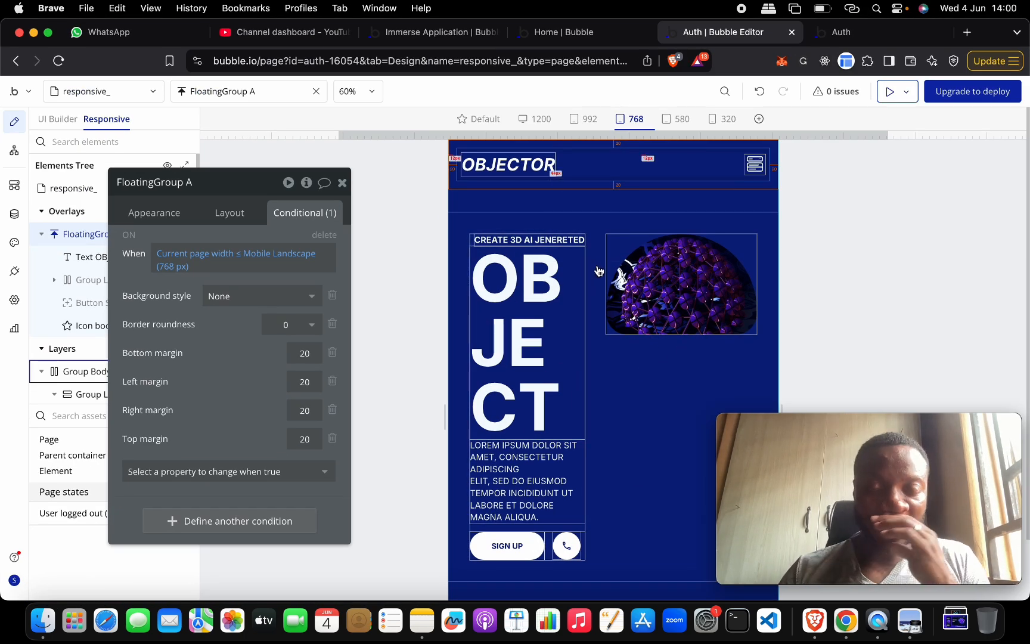
{"action": "left_click", "coordinate": [604, 213]}
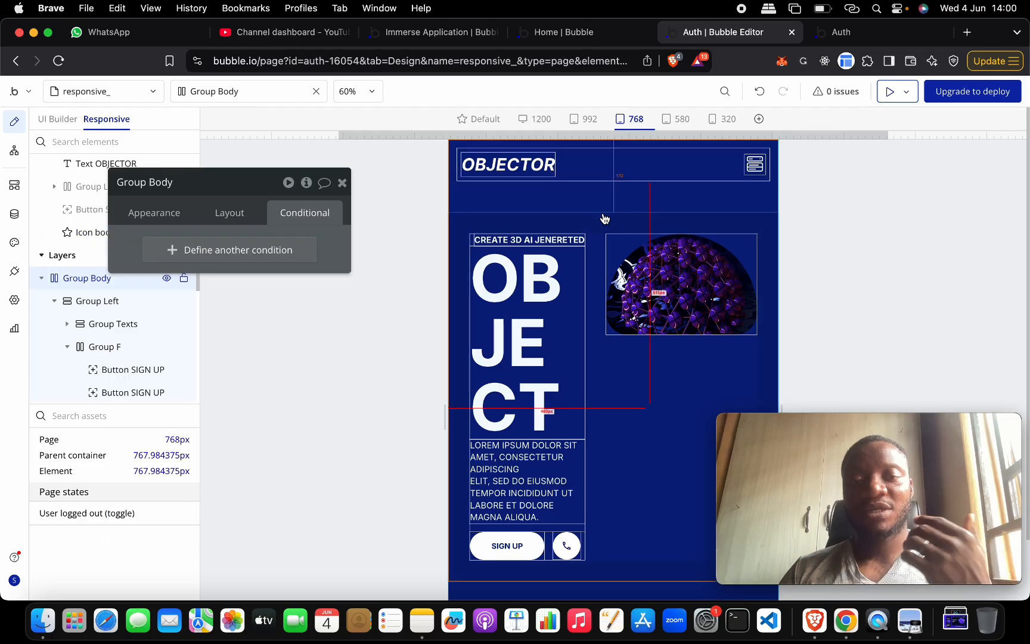
{"action": "key", "text": "ctrl+Up"}
{"action": "left_click", "coordinate": [724, 322]}
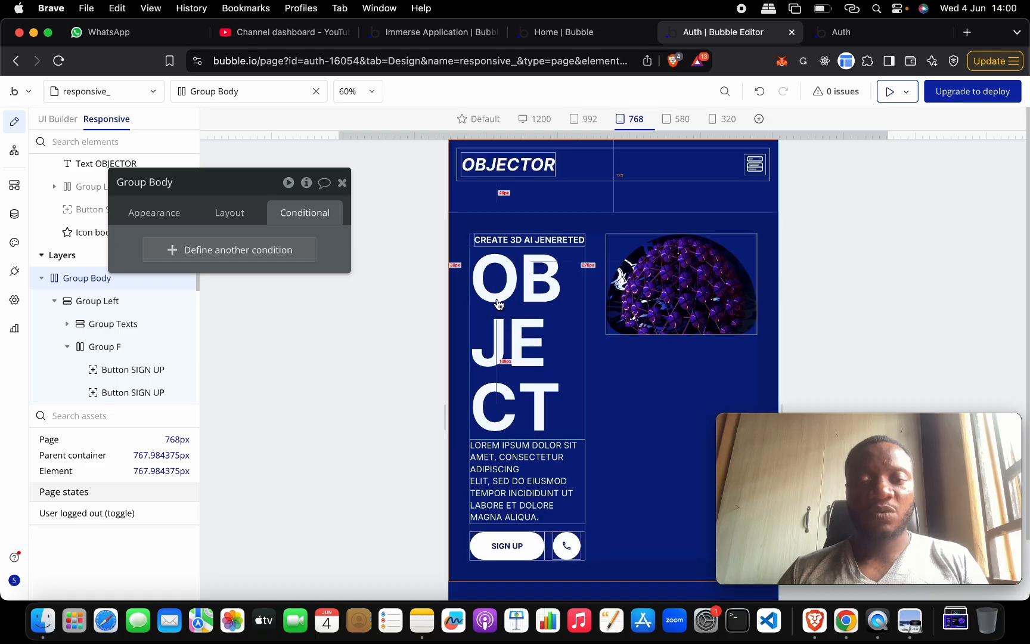
Step: Try setting Group Body's base top margin to 110 px, and undo the change
{"action": "left_click", "coordinate": [245, 216]}
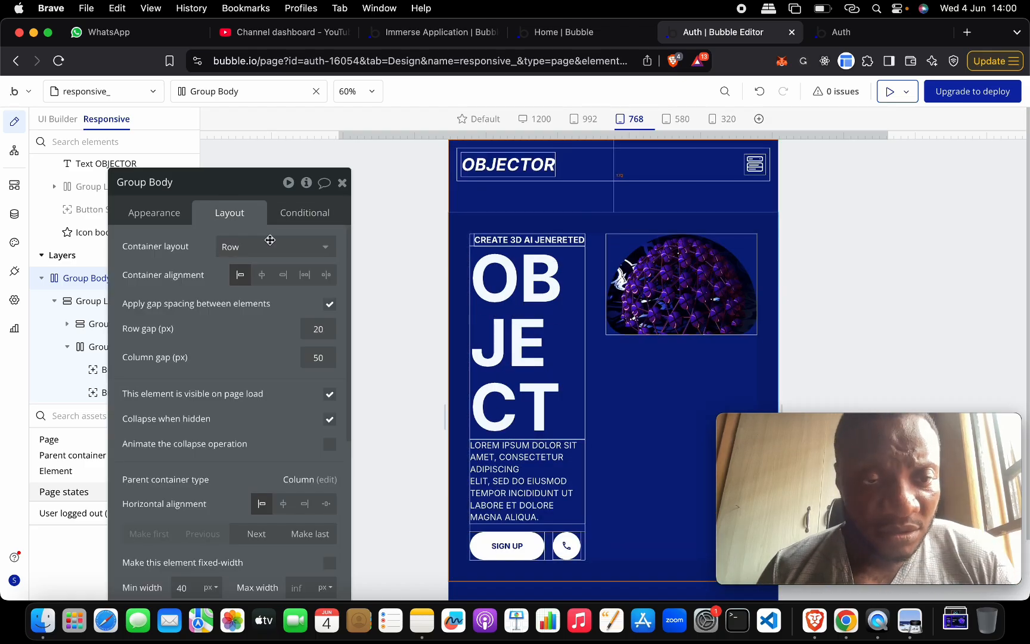
{"action": "scroll", "coordinate": [301, 430], "scroll_direction": "down", "scroll_amount": 5}
{"action": "left_click_drag", "start_coordinate": [255, 193], "coordinate": [255, 170]}
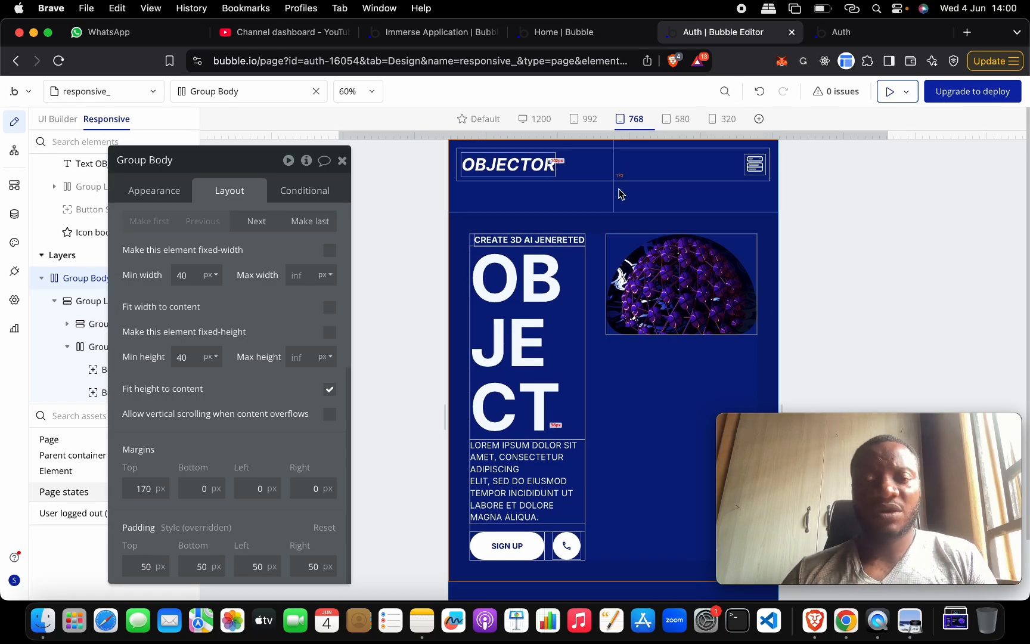
{"action": "left_click", "coordinate": [144, 489]}
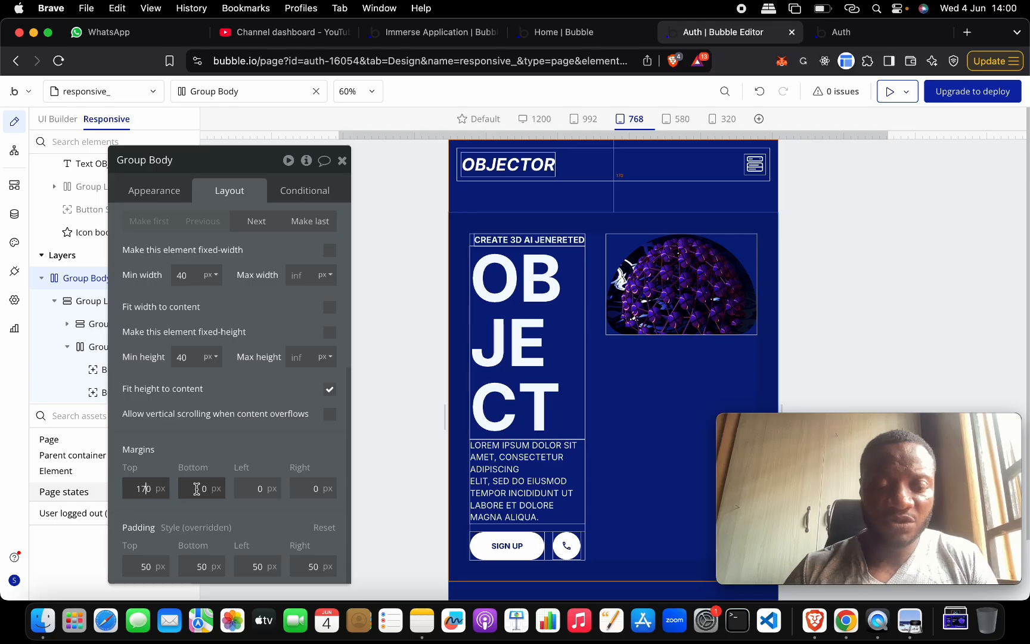
{"action": "key", "text": "BackSpace"}
{"action": "type", "text": "1"}
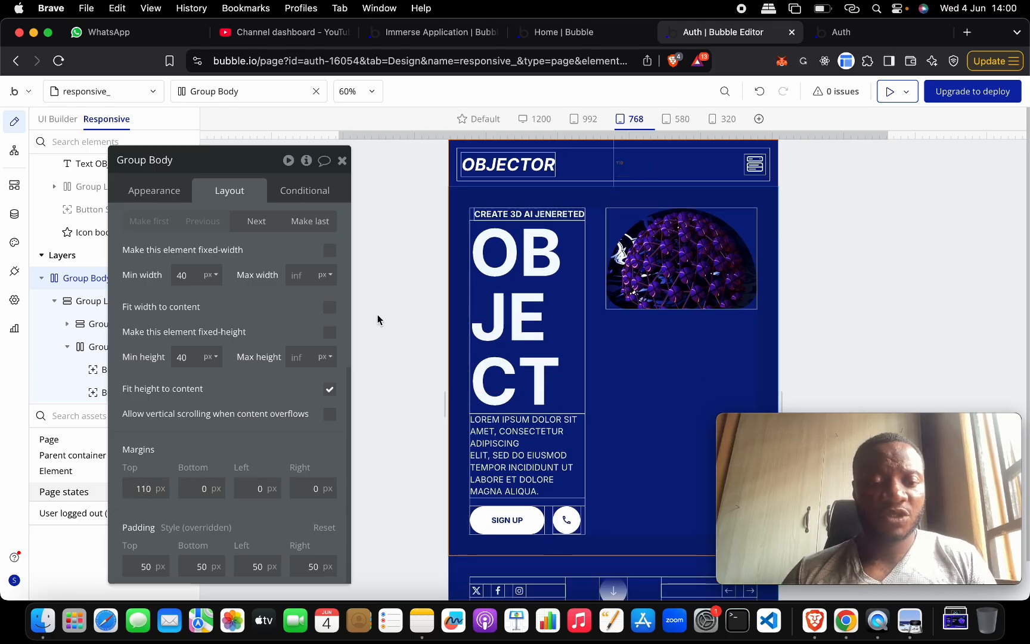
{"action": "left_click", "coordinate": [760, 91]}
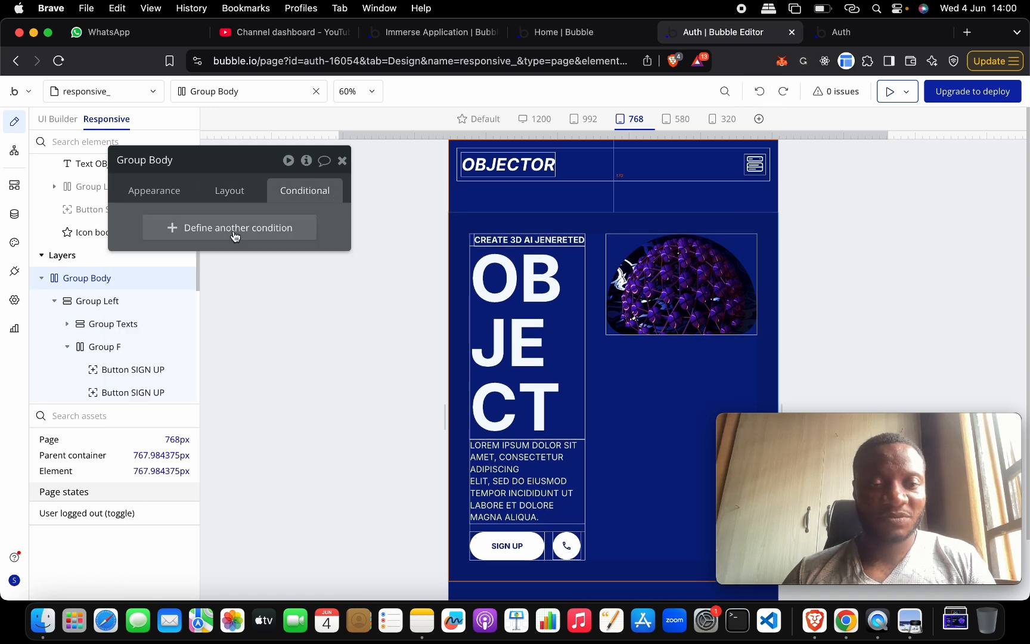
Step: Add a Group Body condition for current page width ≤ Mobile Landscape (768 px), with a top margin of 110 as its only property
{"action": "left_click", "coordinate": [235, 236]}
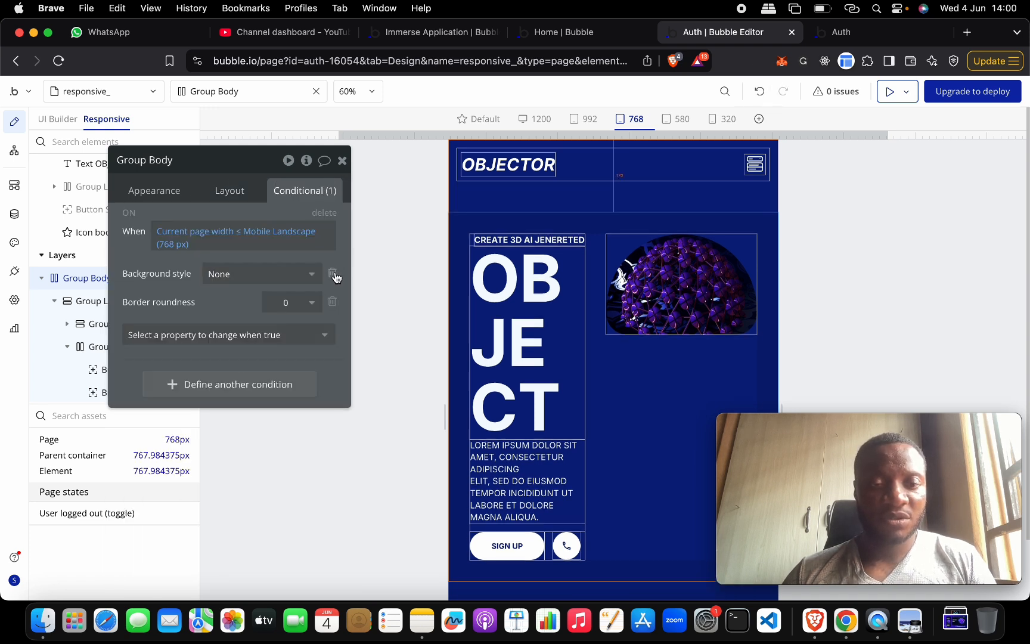
{"action": "left_click", "coordinate": [333, 274]}
{"action": "left_click", "coordinate": [333, 274]}
{"action": "left_click", "coordinate": [293, 278]}
{"action": "type", "text": "Top"}
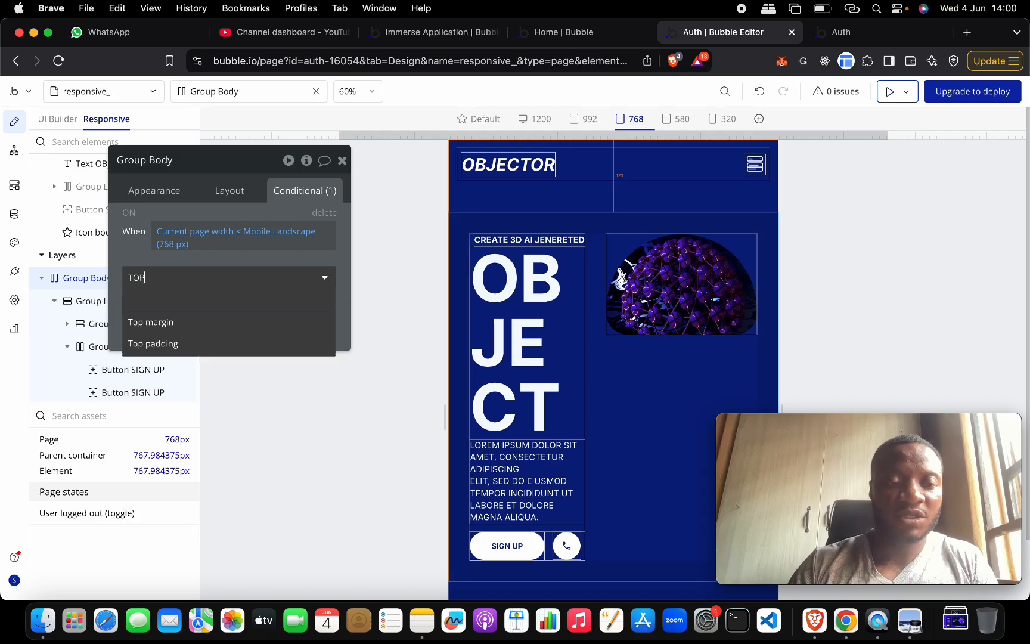
{"action": "left_click", "coordinate": [279, 319]}
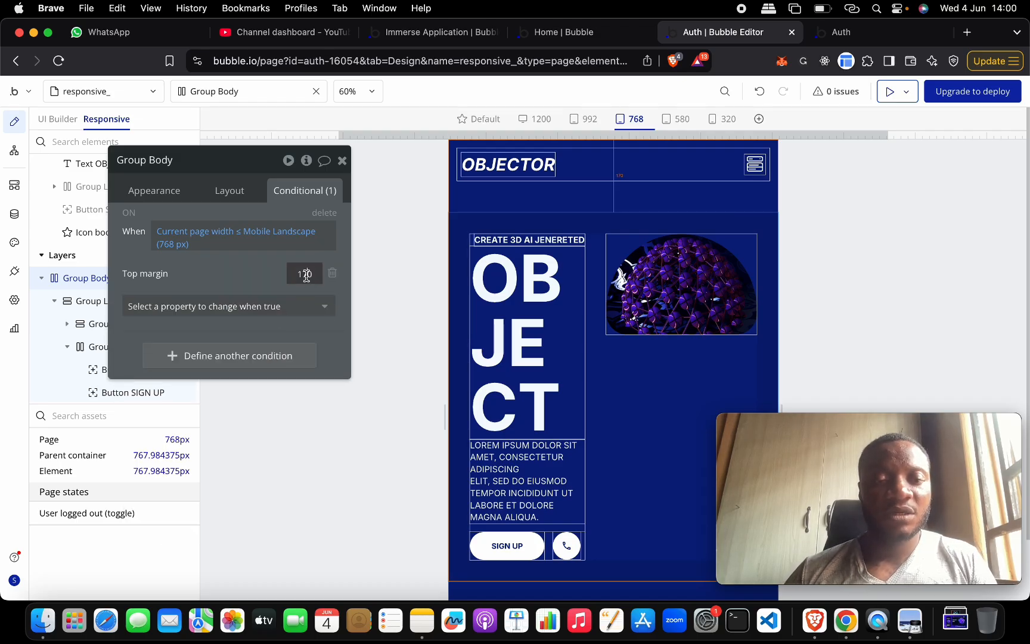
{"action": "key", "text": "Return"}
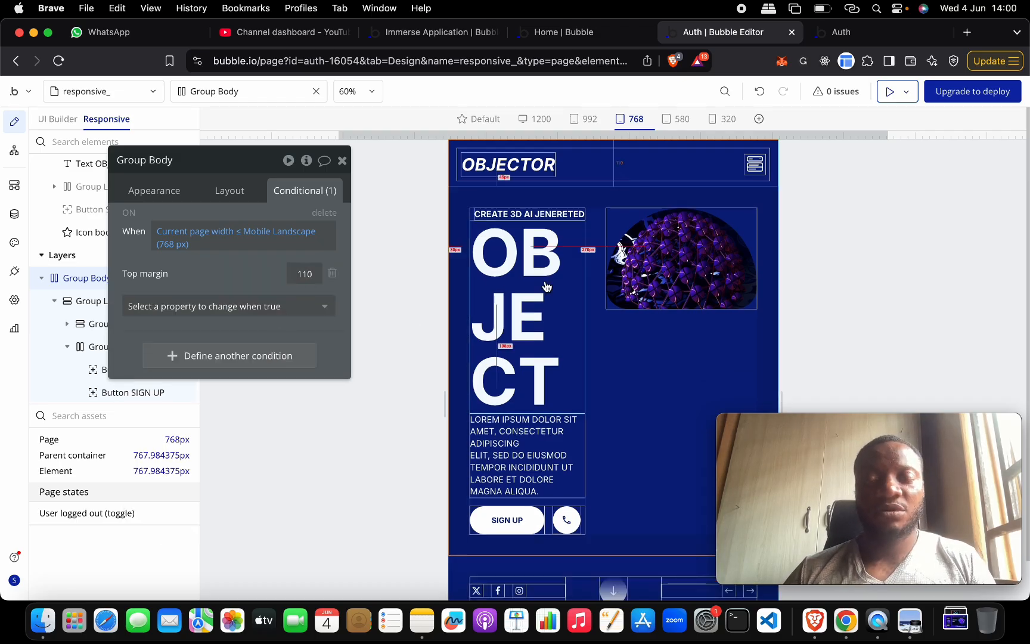
Step: Check the page layout at the 580, 320, 992 and 768 px breakpoints
{"action": "left_click", "coordinate": [686, 119]}
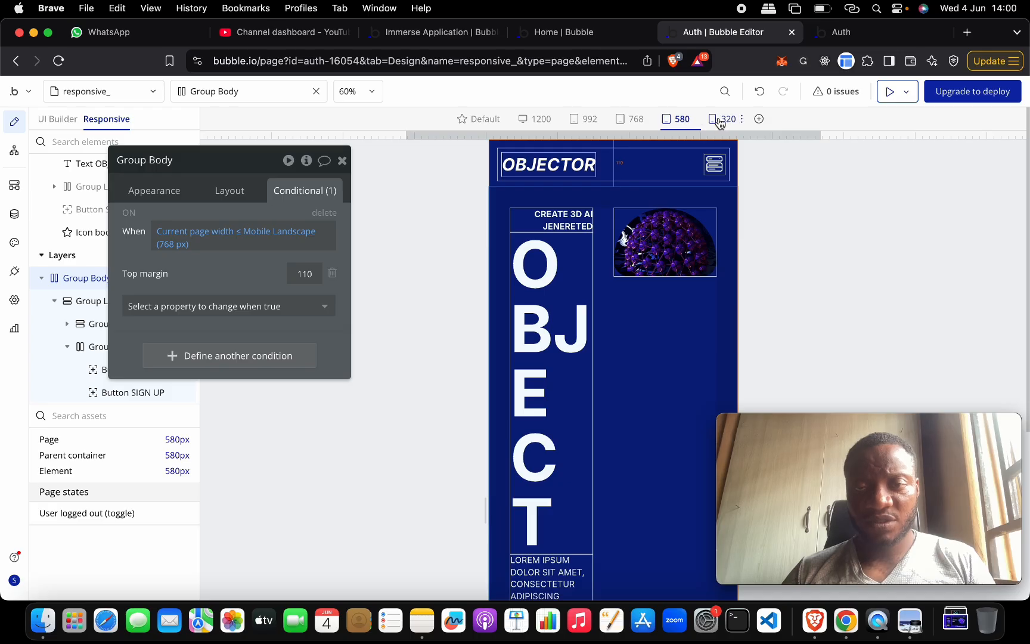
{"action": "left_click", "coordinate": [724, 119]}
{"action": "left_click", "coordinate": [685, 121]}
{"action": "left_click", "coordinate": [634, 119]}
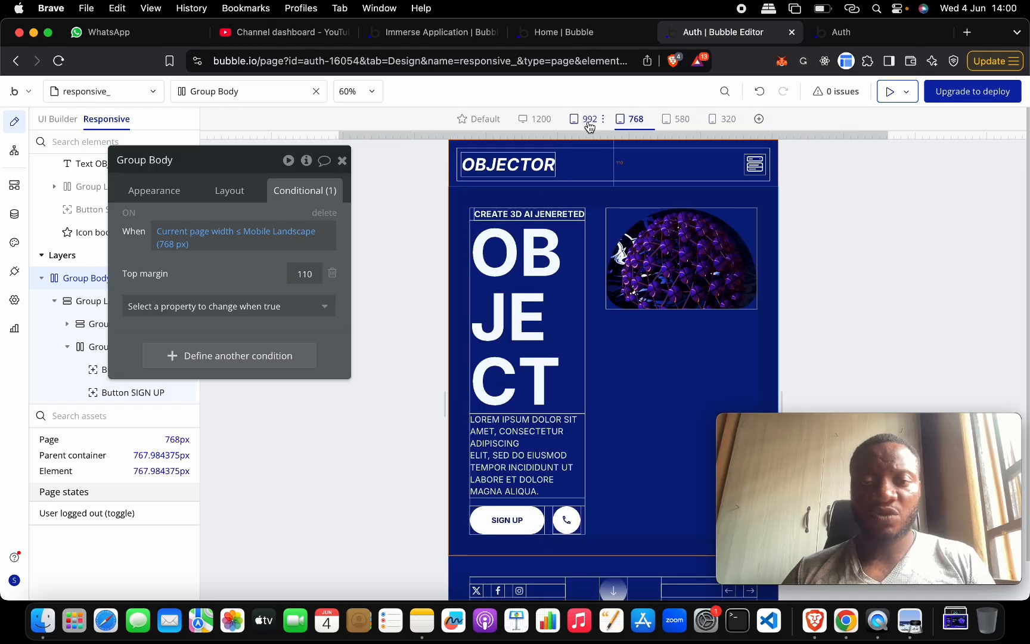
{"action": "left_click", "coordinate": [588, 119]}
{"action": "left_click", "coordinate": [634, 119]}
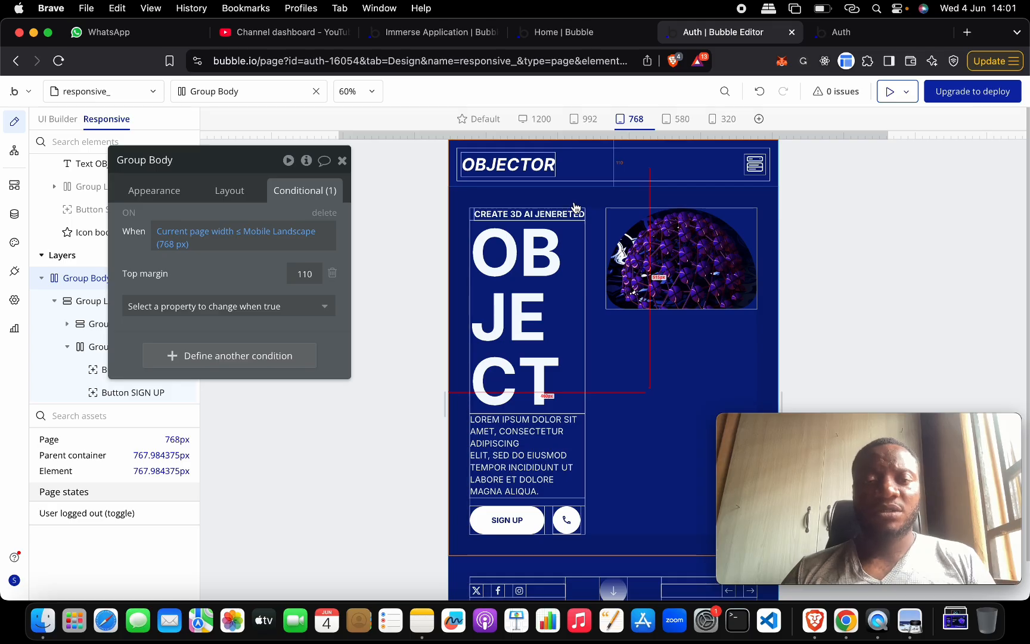
Step: Compare the 768 px page with the mobile layout in the Preview reference image, and return to the Bubble editor
{"action": "key", "text": "ctrl+Up"}
{"action": "left_click", "coordinate": [300, 347]}
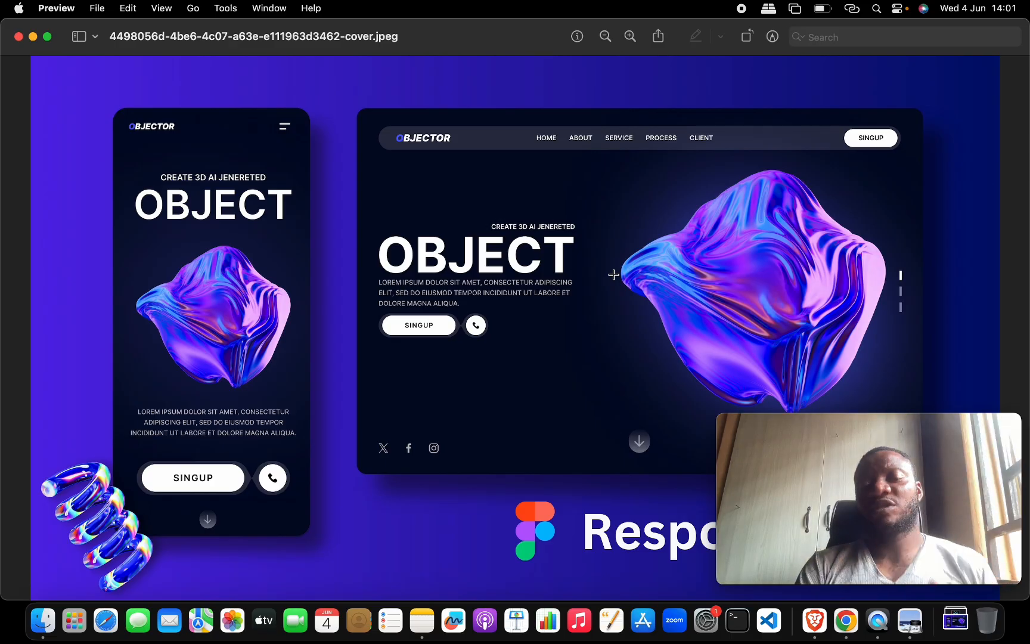
{"action": "key", "text": "ctrl+Up"}
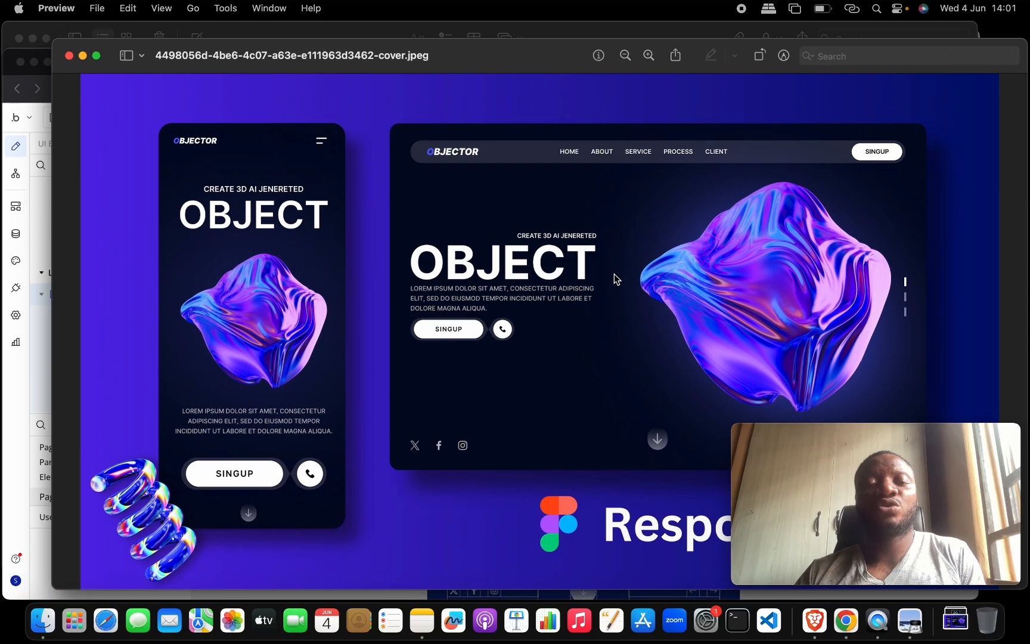
{"action": "key", "text": "ctrl+Up"}
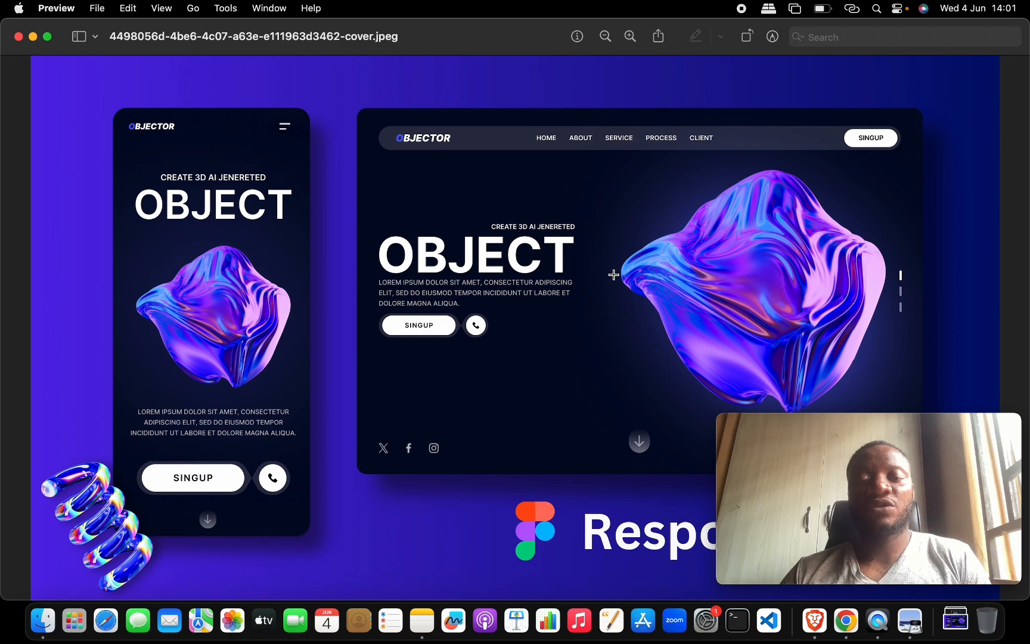
{"action": "key", "text": "ctrl+Up"}
{"action": "left_click", "coordinate": [442, 376]}
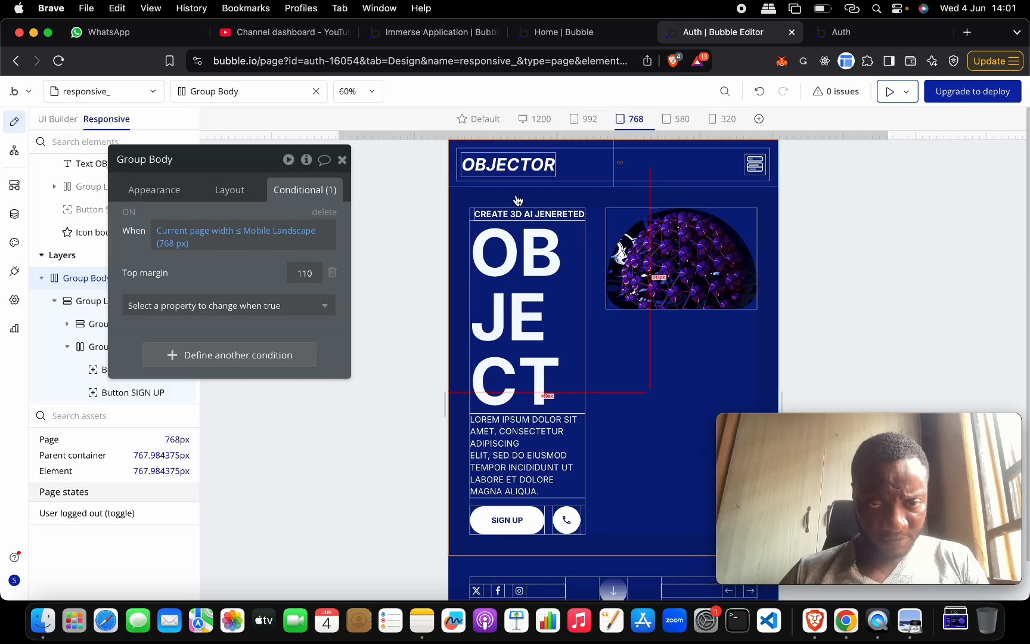
Step: Return to the UI Builder view, collapse the layer groups, and duplicate Group Body
{"action": "left_click", "coordinate": [342, 159]}
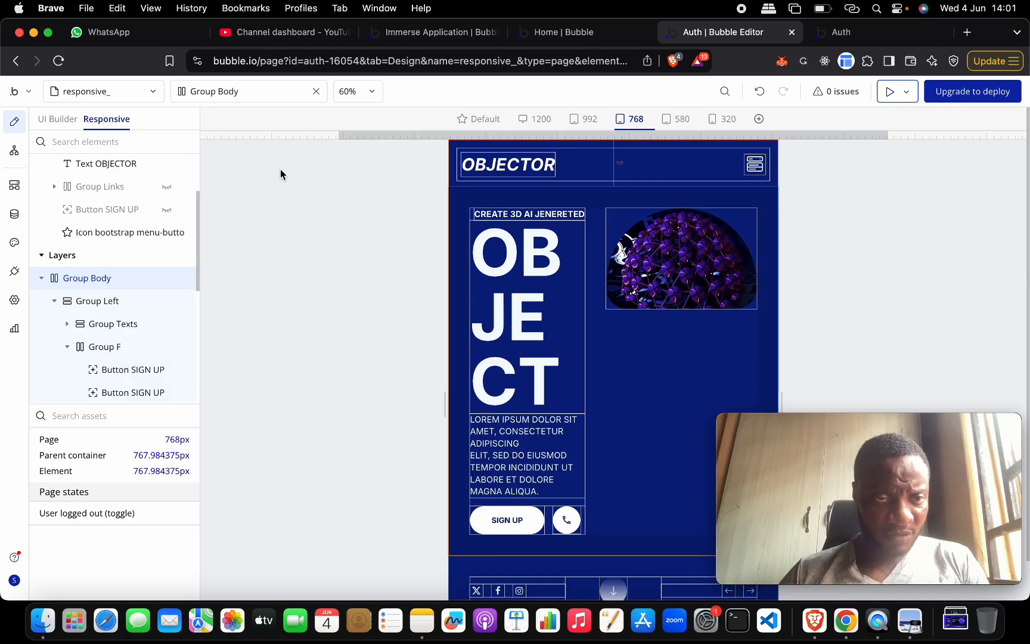
{"action": "left_click", "coordinate": [60, 120]}
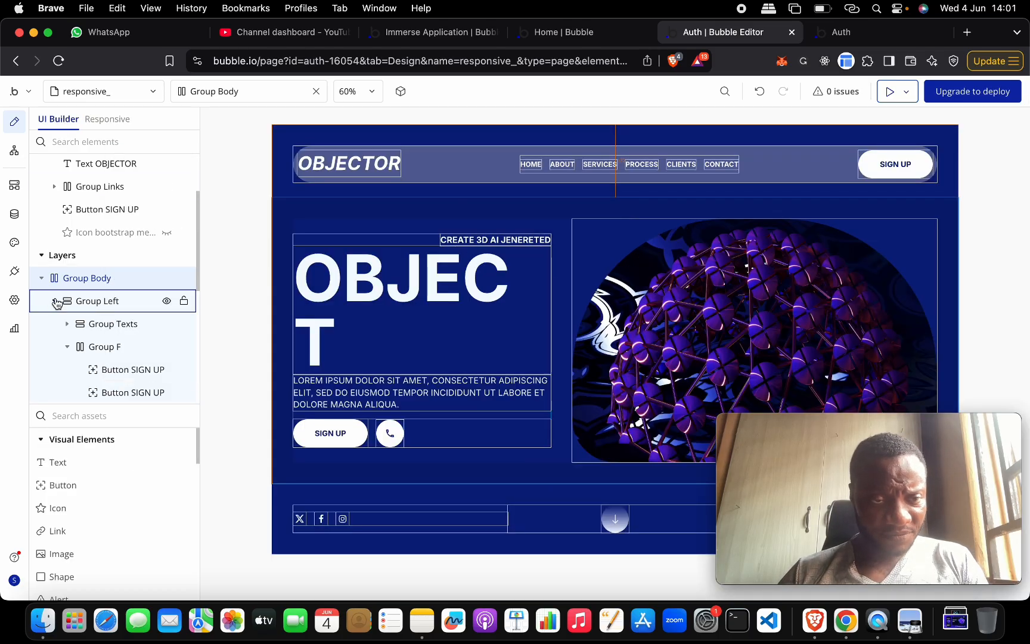
{"action": "left_click", "coordinate": [43, 282]}
{"action": "left_click", "coordinate": [47, 301]}
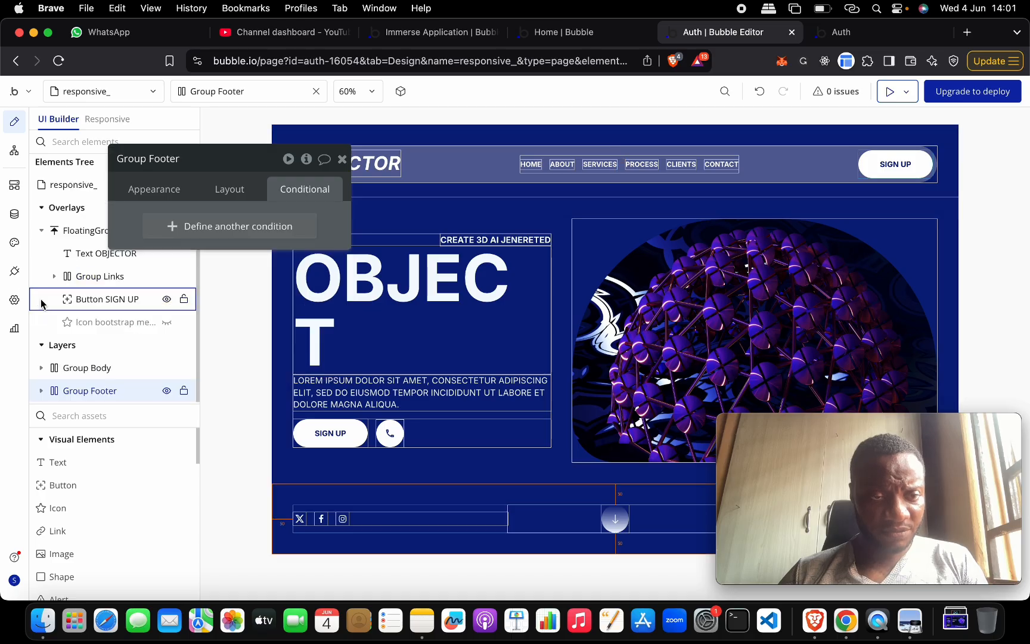
{"action": "left_click", "coordinate": [345, 161]}
{"action": "left_click", "coordinate": [91, 367]}
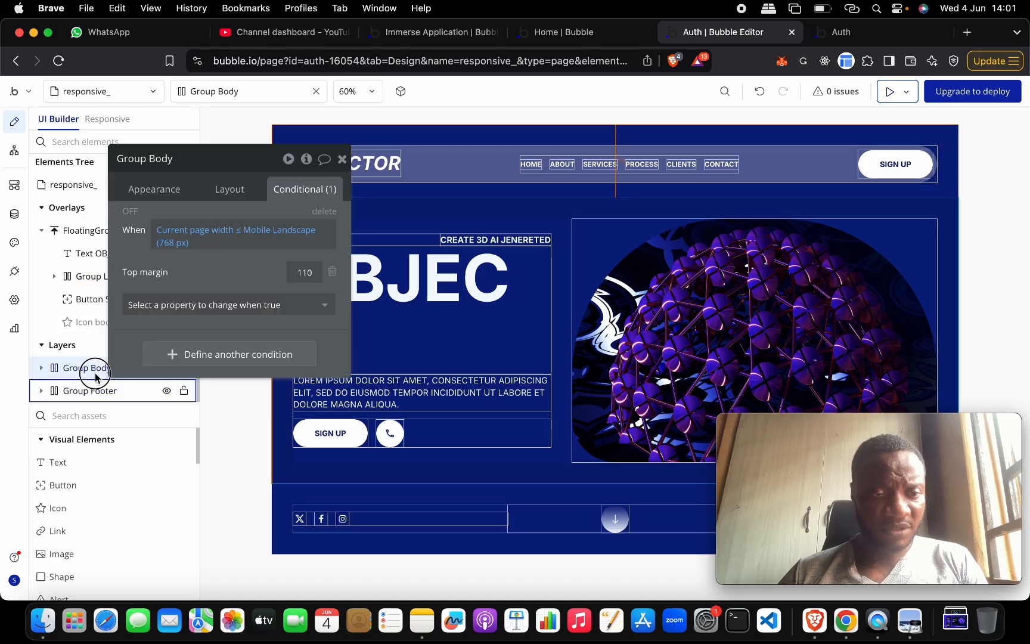
{"action": "key", "text": "super+d"}
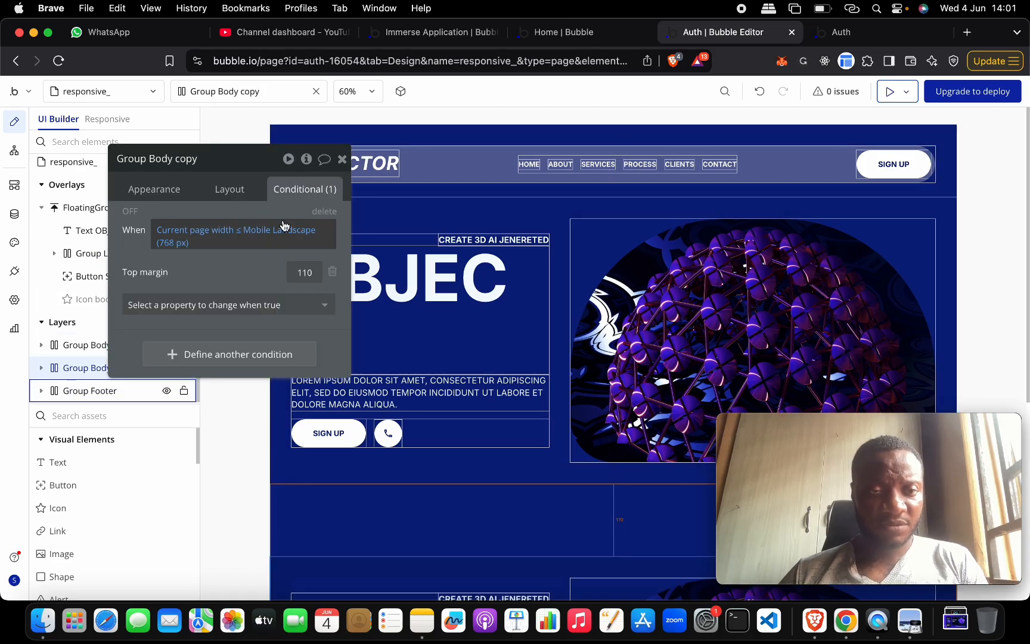
Step: Rename the duplicated body group to "Group Body MOBILE"
{"action": "left_click_drag", "start_coordinate": [207, 168], "coordinate": [542, 165]}
{"action": "double_click", "coordinate": [118, 368]}
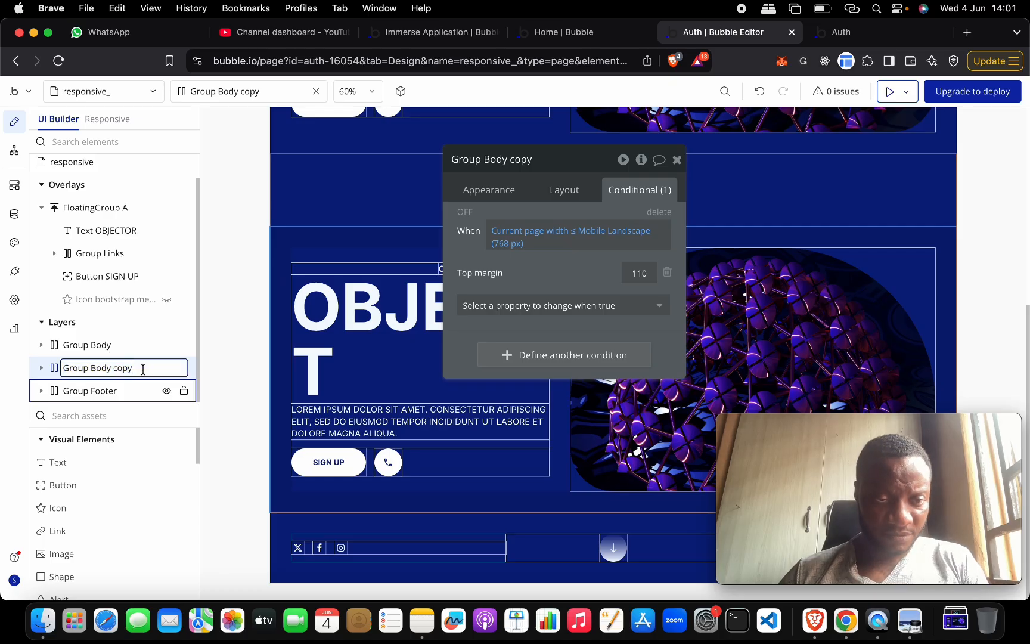
{"action": "double_click", "coordinate": [126, 368]}
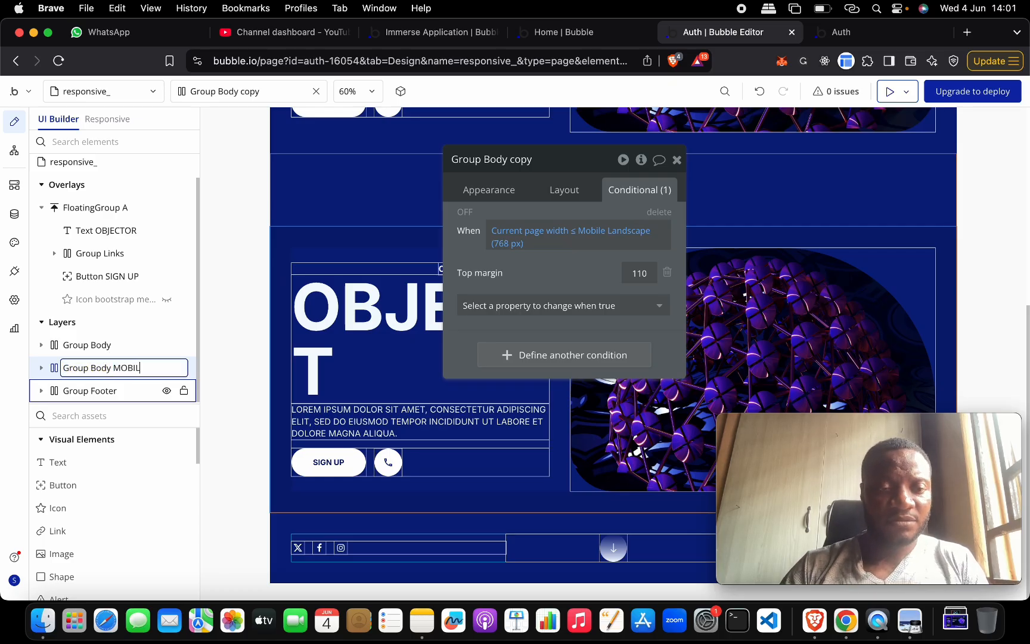
{"action": "key", "text": "Return"}
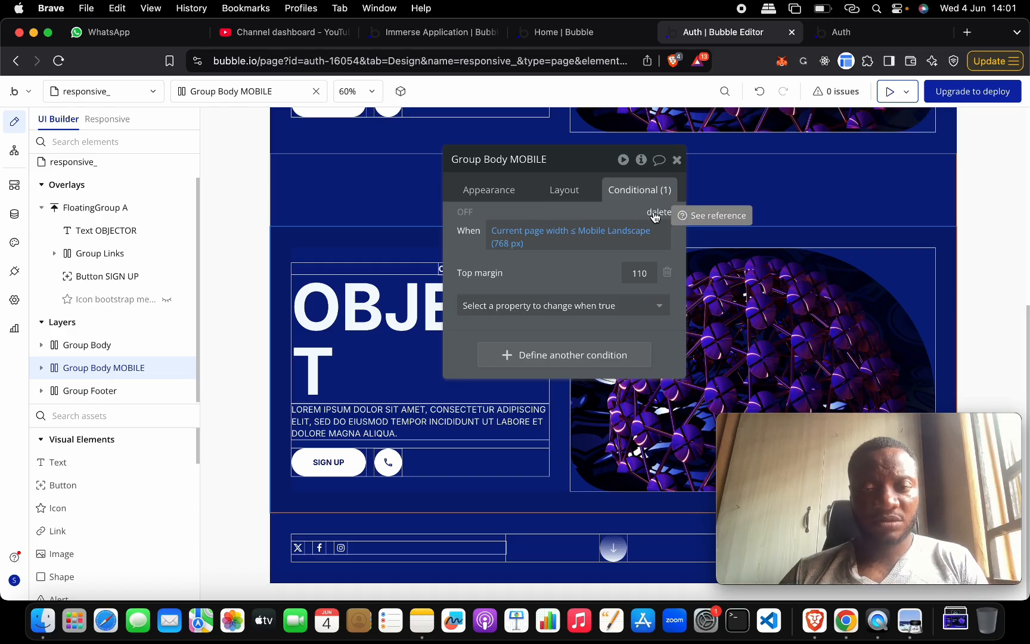
Step: Replace the top margin in Group Body MOBILE's 768 px condition with the "This element is visible" property
{"action": "left_click", "coordinate": [668, 273]}
{"action": "left_click", "coordinate": [621, 280]}
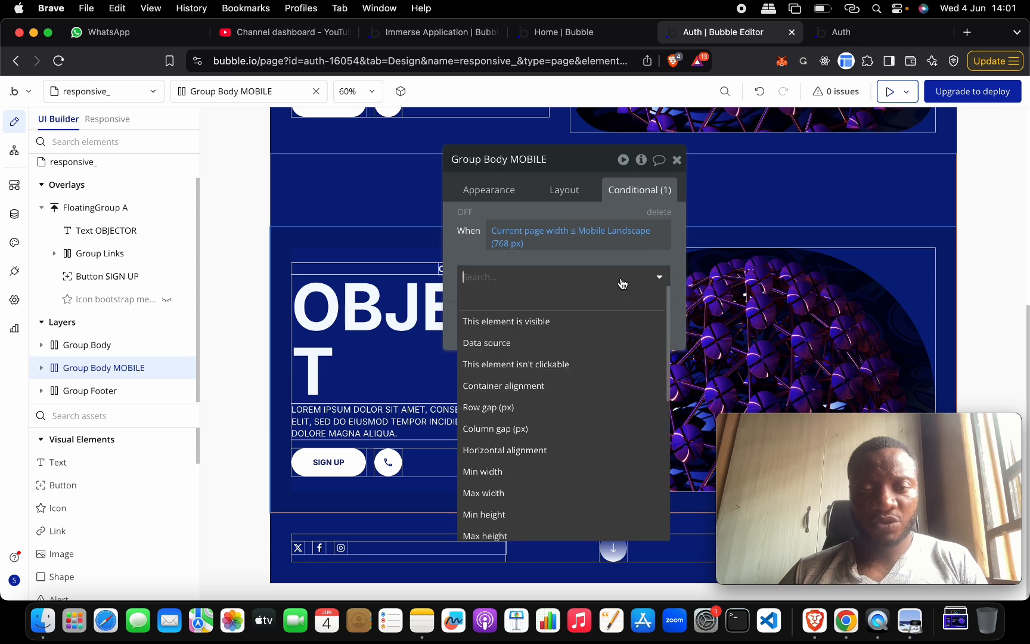
{"action": "left_click", "coordinate": [616, 320]}
Step: Hide Group Body MOBILE on page load and in the elements tree, and return to the 768 px responsive view
{"action": "left_click", "coordinate": [561, 189]}
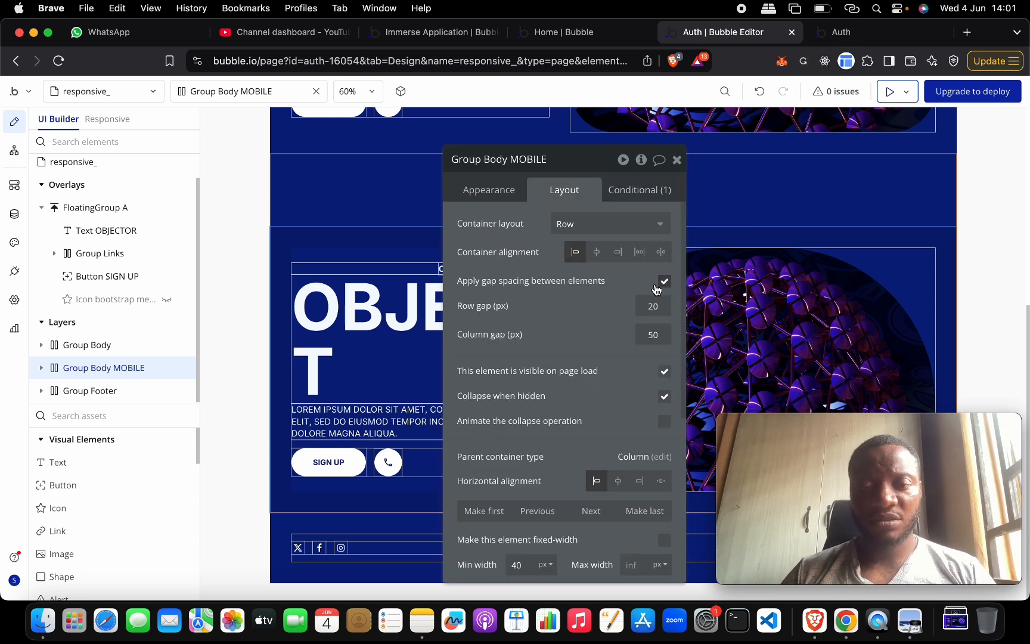
{"action": "left_click", "coordinate": [664, 371]}
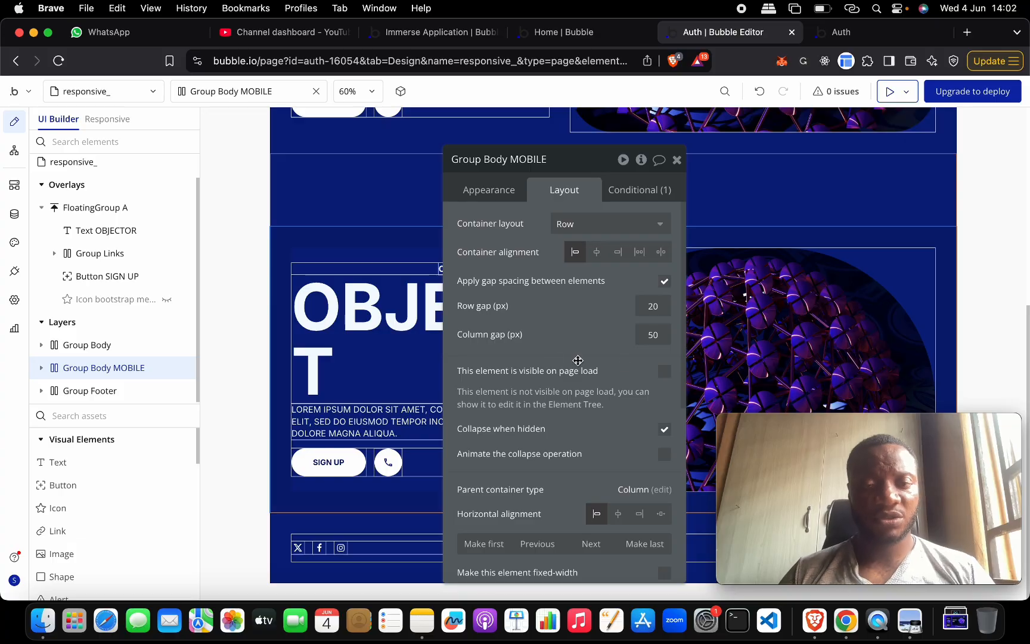
{"action": "left_click", "coordinate": [156, 344]}
{"action": "left_click", "coordinate": [166, 367]}
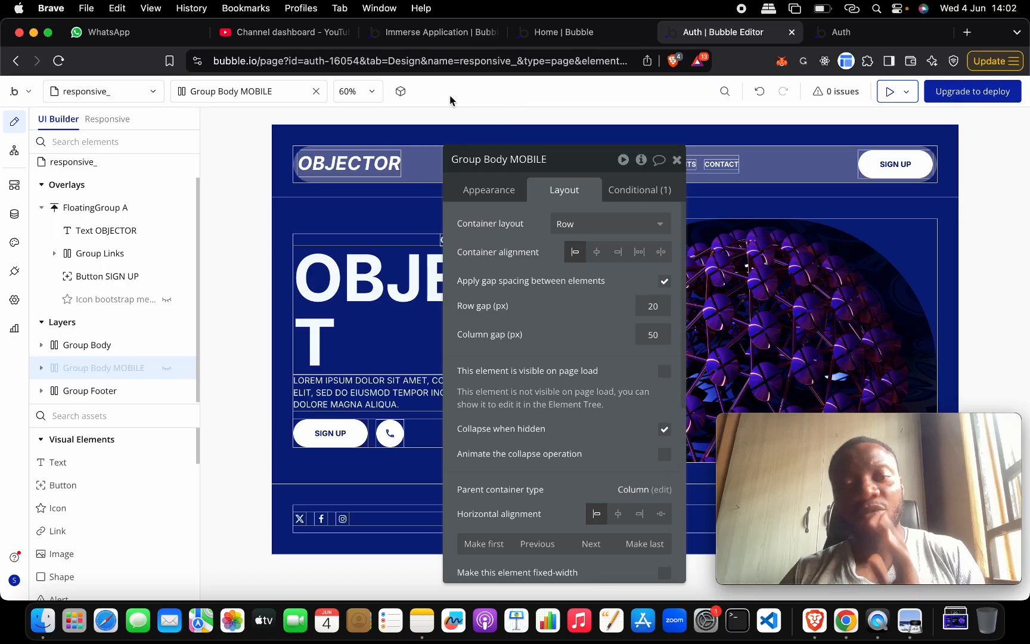
{"action": "left_click", "coordinate": [114, 121]}
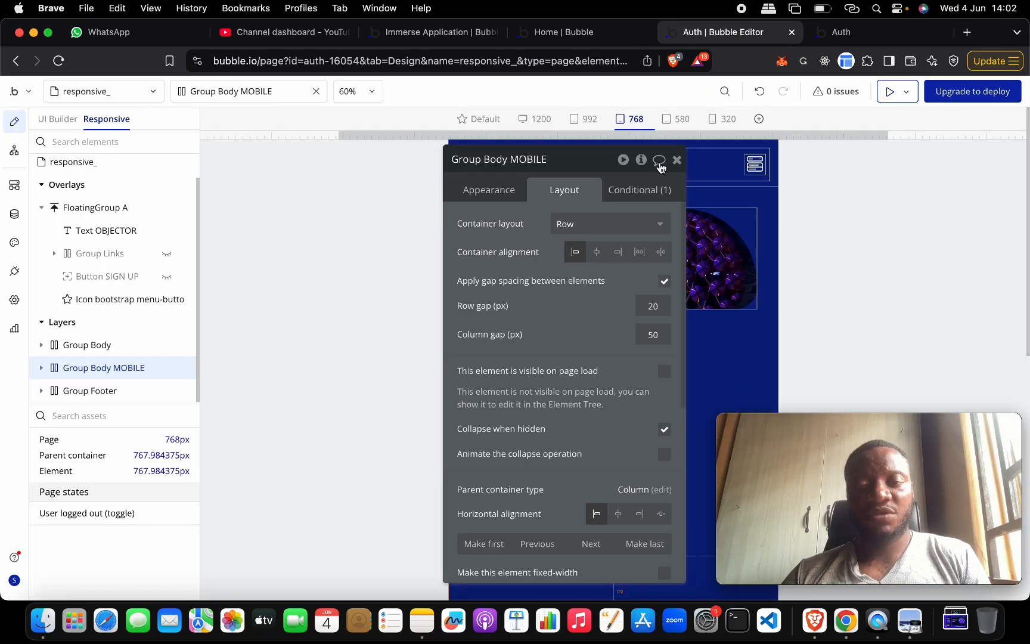
Step: Examine the mobile layout in the reference design image in Preview, and return to the Bubble editor in Brave
{"action": "left_click_drag", "start_coordinate": [603, 161], "coordinate": [315, 157]}
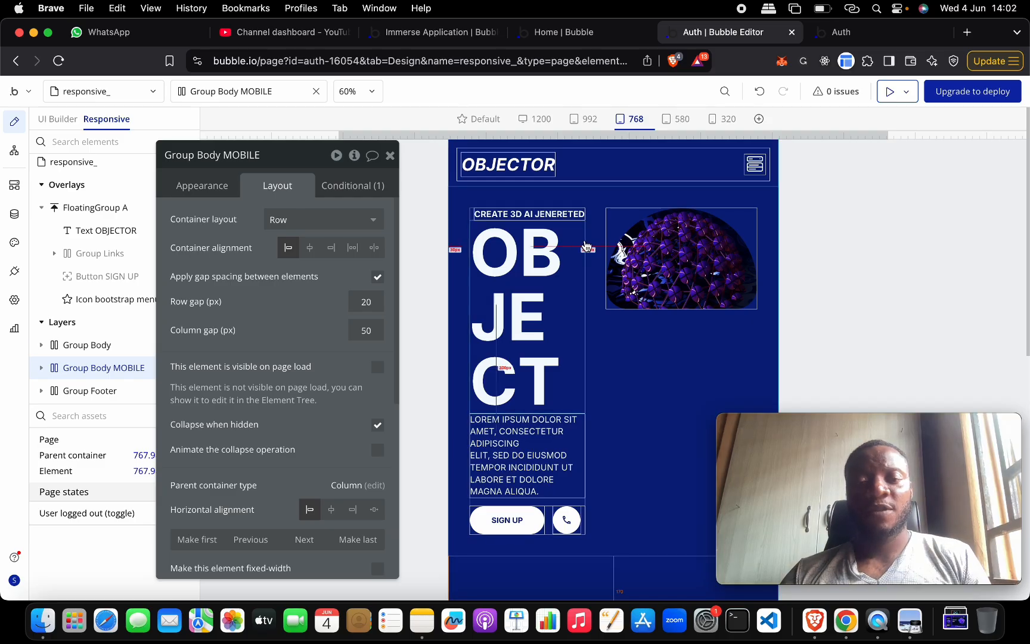
{"action": "key", "text": "ctrl+Up"}
{"action": "left_click", "coordinate": [383, 471]}
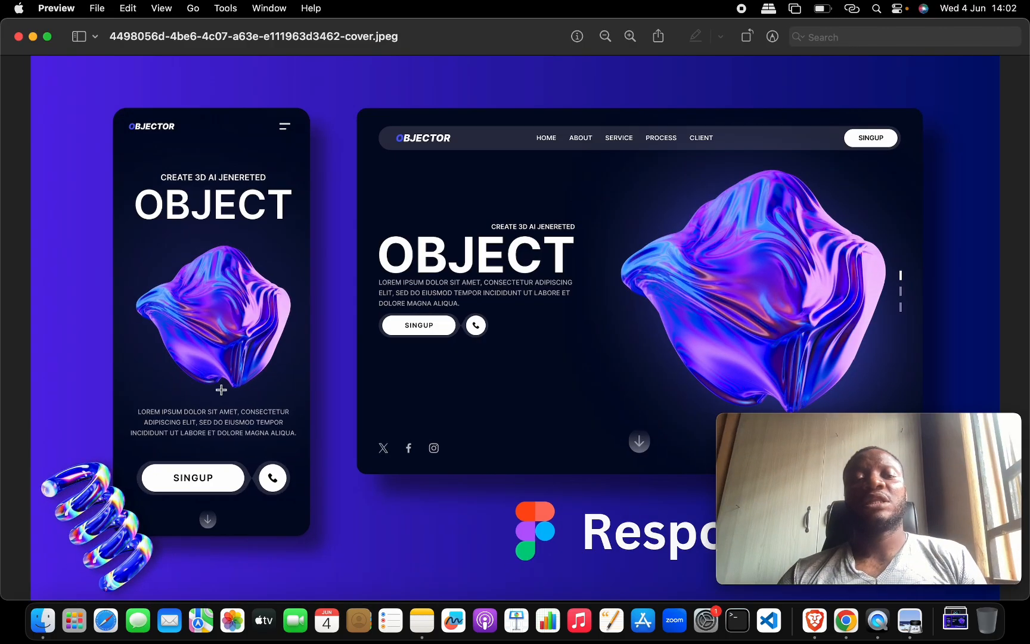
{"action": "key", "text": "ctrl+Up"}
{"action": "left_click", "coordinate": [345, 474]}
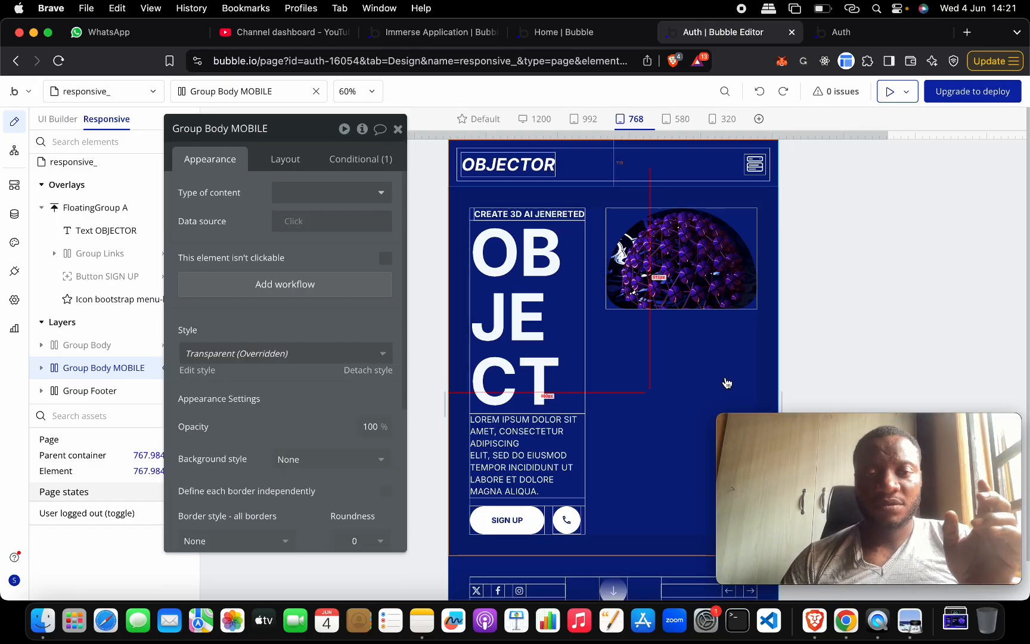
Step: Remove the top margin from Group Body MOBILE's 768 px condition and set the group's own top margin to 110 px
{"action": "left_click", "coordinate": [379, 160]}
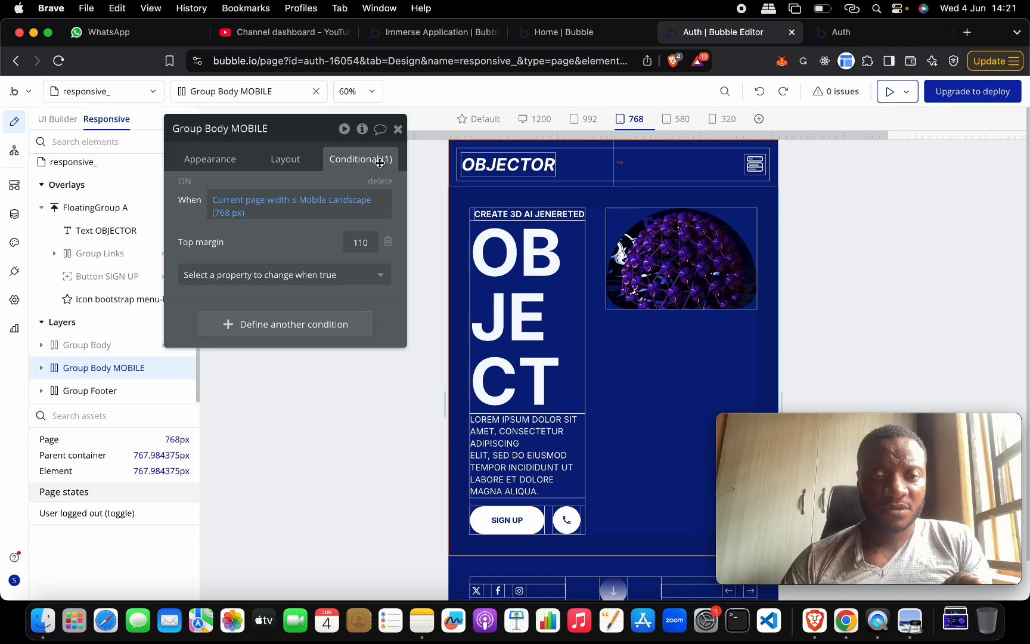
{"action": "left_click", "coordinate": [389, 241]}
{"action": "left_click", "coordinate": [286, 160]}
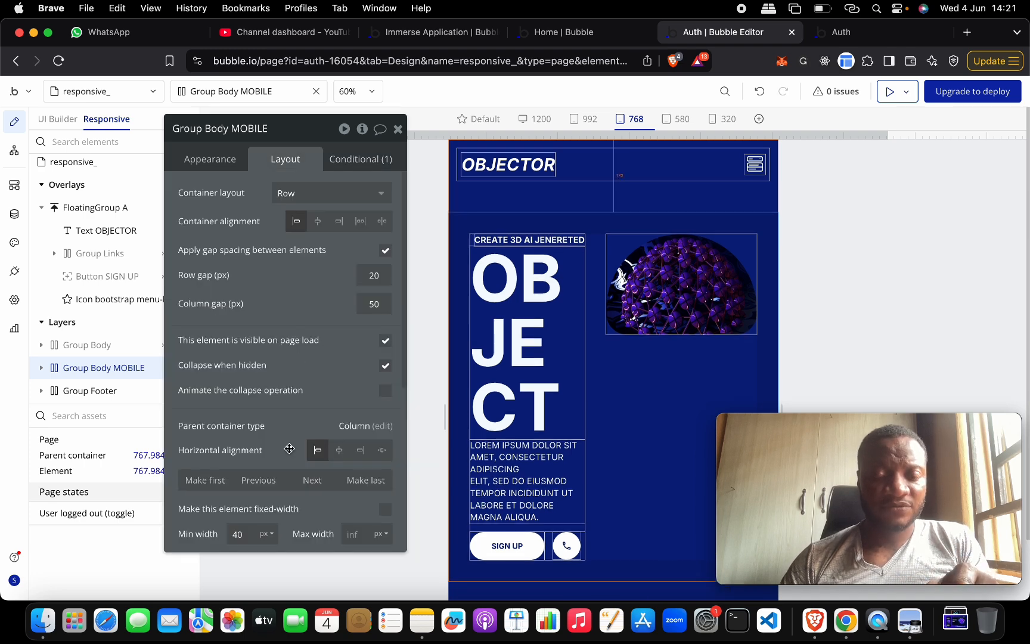
{"action": "scroll", "coordinate": [289, 449], "scroll_direction": "down", "scroll_amount": 5}
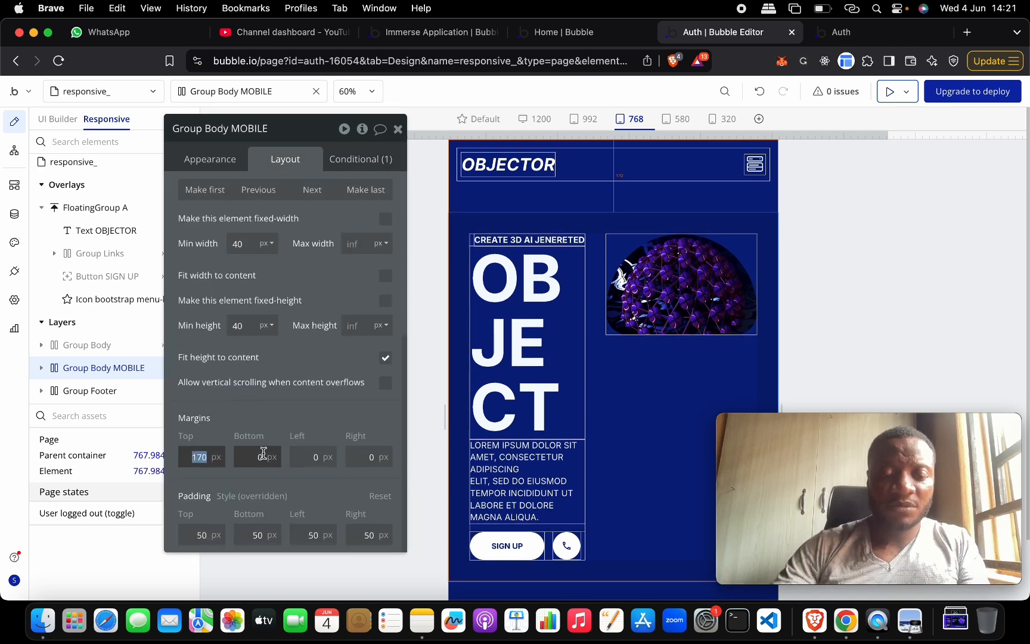
{"action": "type", "text": "0"}
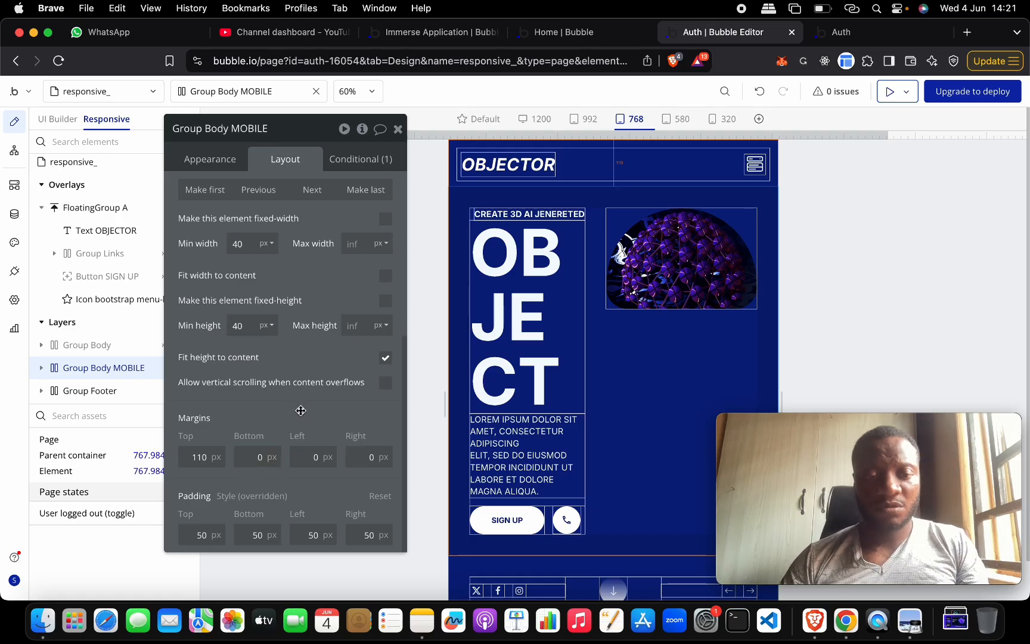
Step: Check the original Group Body's margins and its 768 px condition
{"action": "left_click", "coordinate": [107, 348]}
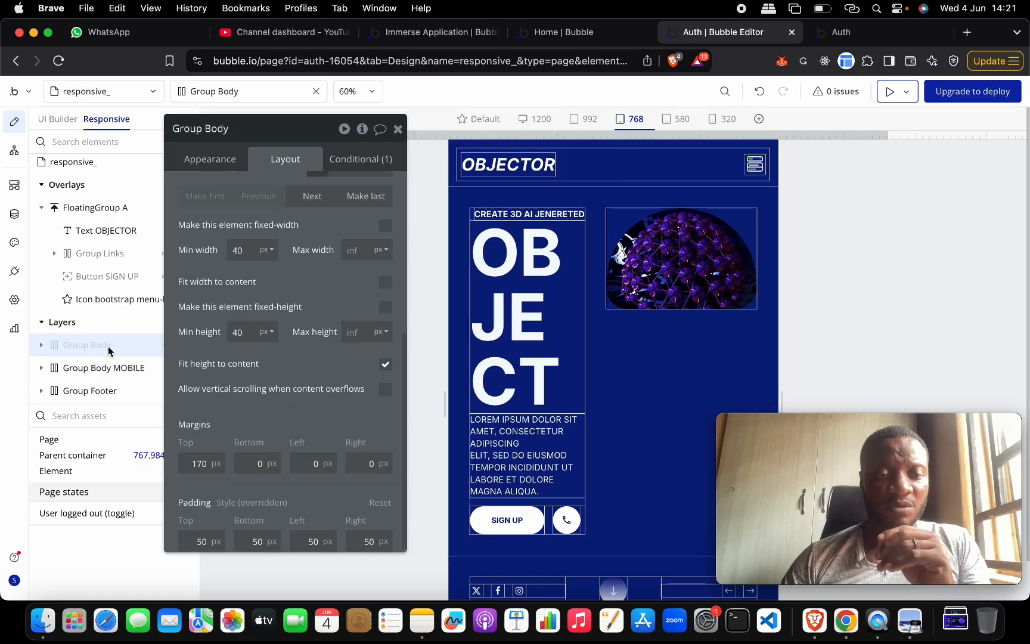
{"action": "left_click_drag", "start_coordinate": [263, 143], "coordinate": [208, 138]}
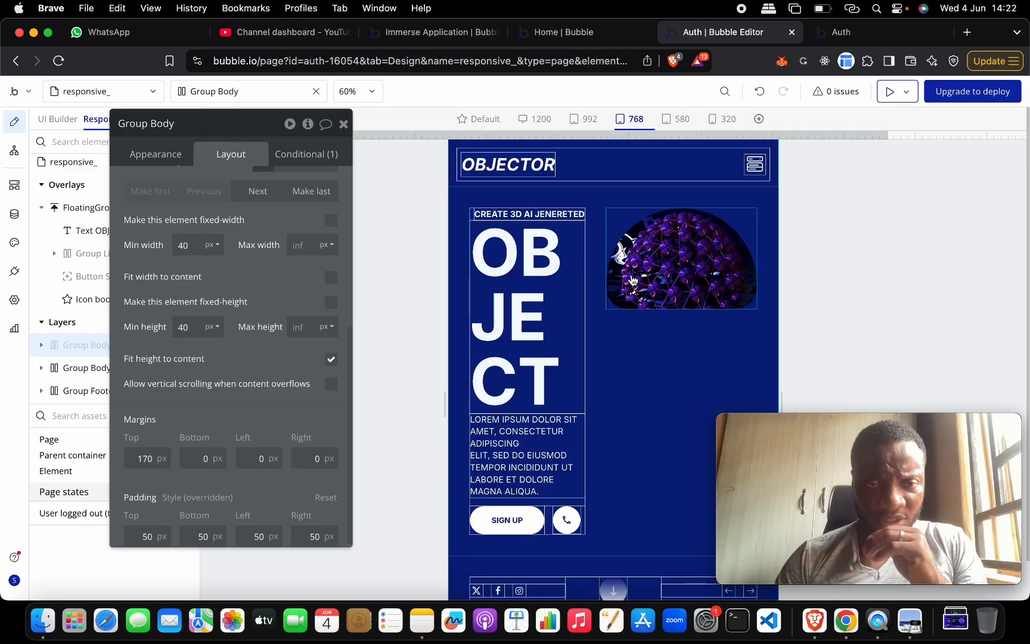
{"action": "left_click", "coordinate": [296, 163]}
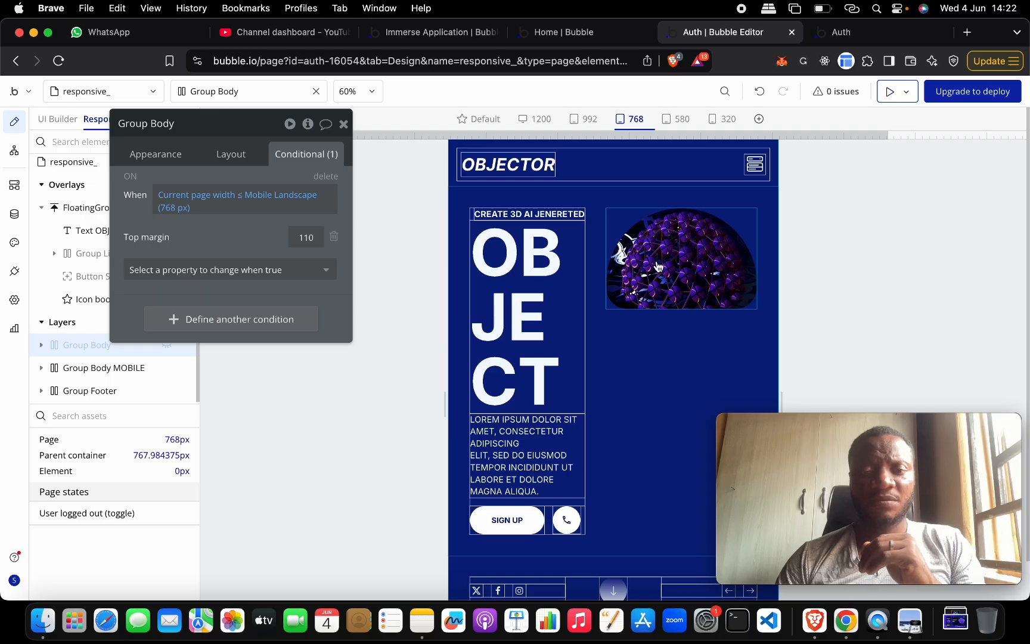
Step: Move Group Right with its image into Group Texts, directly below the LOREM IPSUM paragraph
{"action": "left_click_drag", "start_coordinate": [658, 266], "coordinate": [501, 320]}
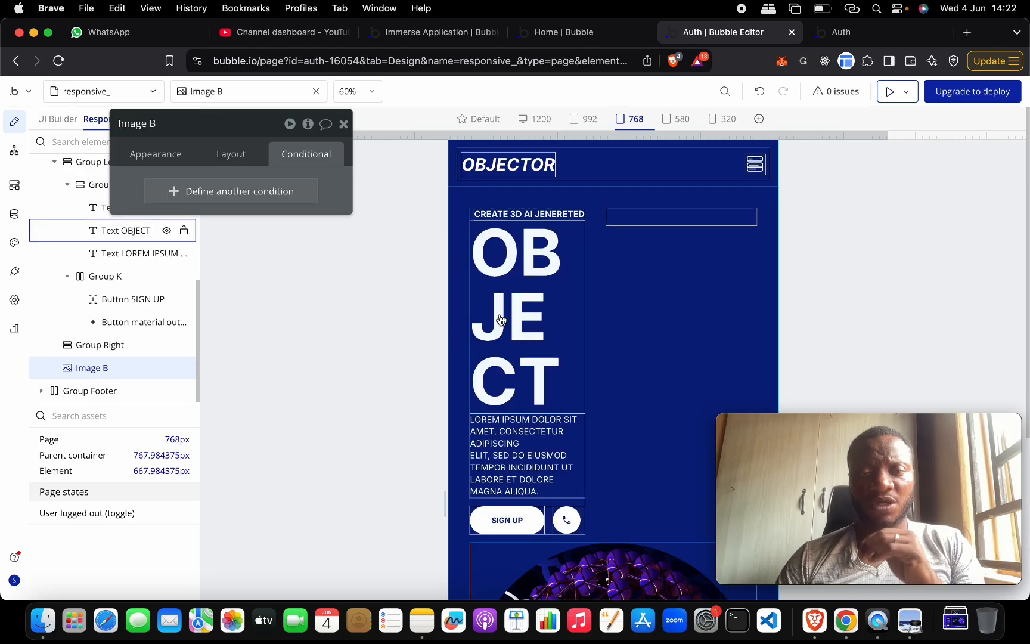
{"action": "key", "text": "super+z"}
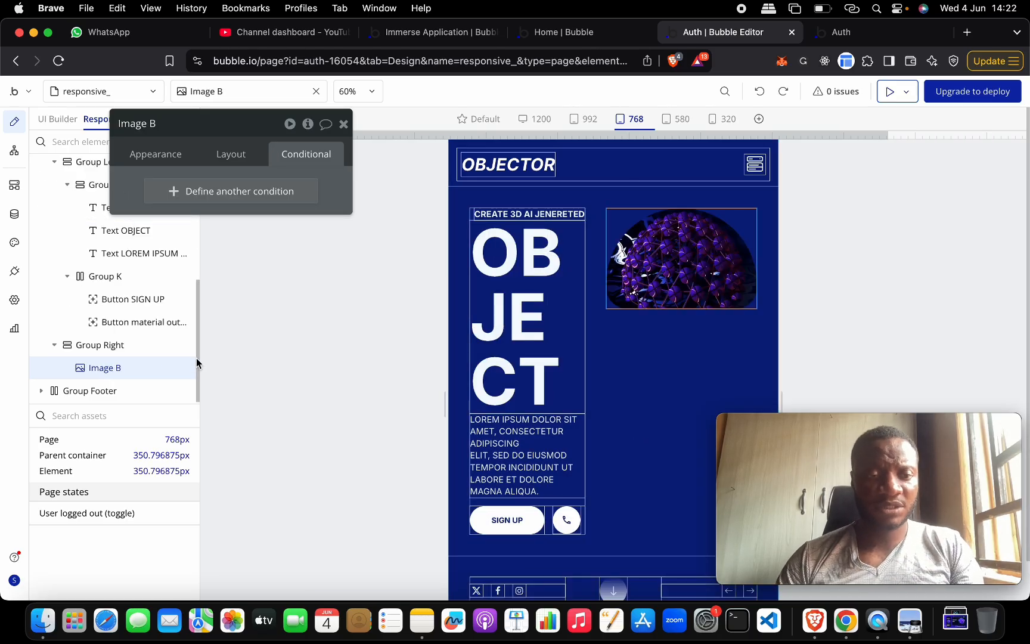
{"action": "scroll", "coordinate": [131, 321], "scroll_direction": "up", "scroll_amount": 2}
{"action": "scroll", "coordinate": [137, 319], "scroll_direction": "down", "scroll_amount": 2}
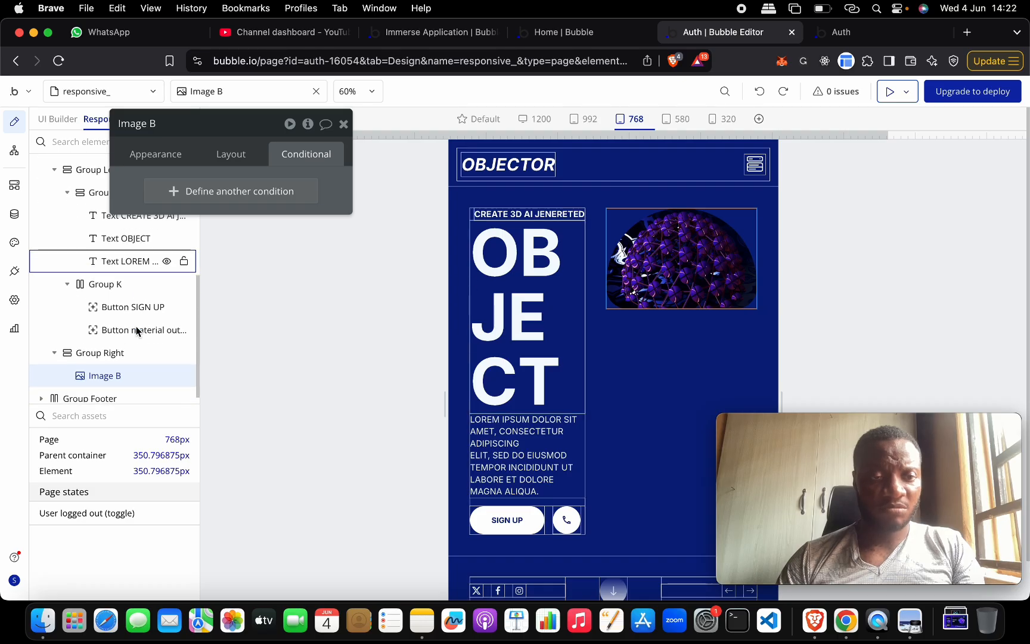
{"action": "left_click_drag", "start_coordinate": [112, 352], "coordinate": [123, 264]}
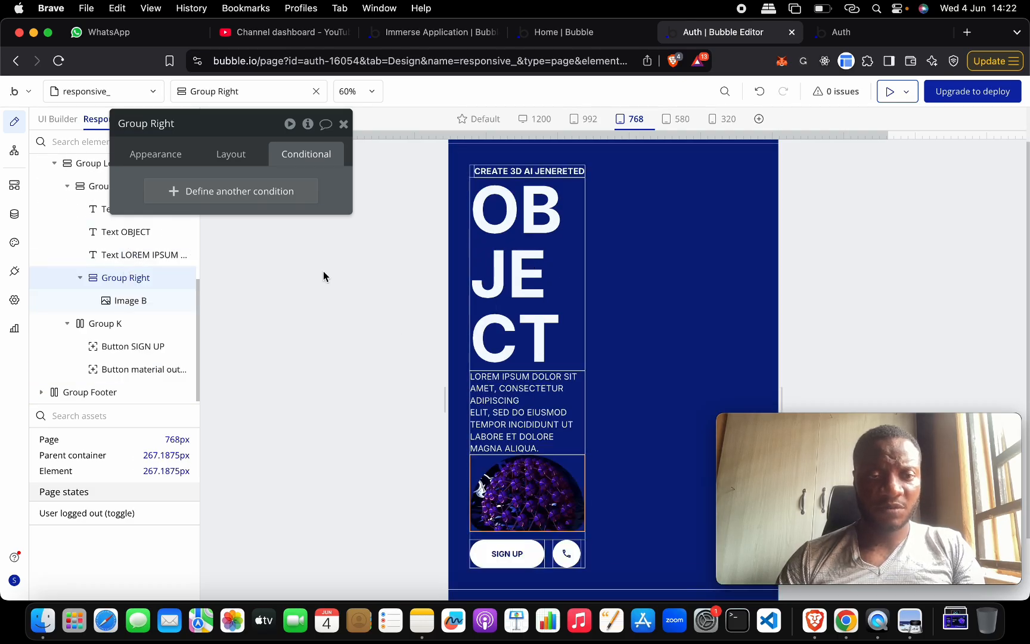
Step: Rename Group Left inside Group Body MOBILE as "Group MAIN"
{"action": "scroll", "coordinate": [132, 242], "scroll_direction": "up", "scroll_amount": 3}
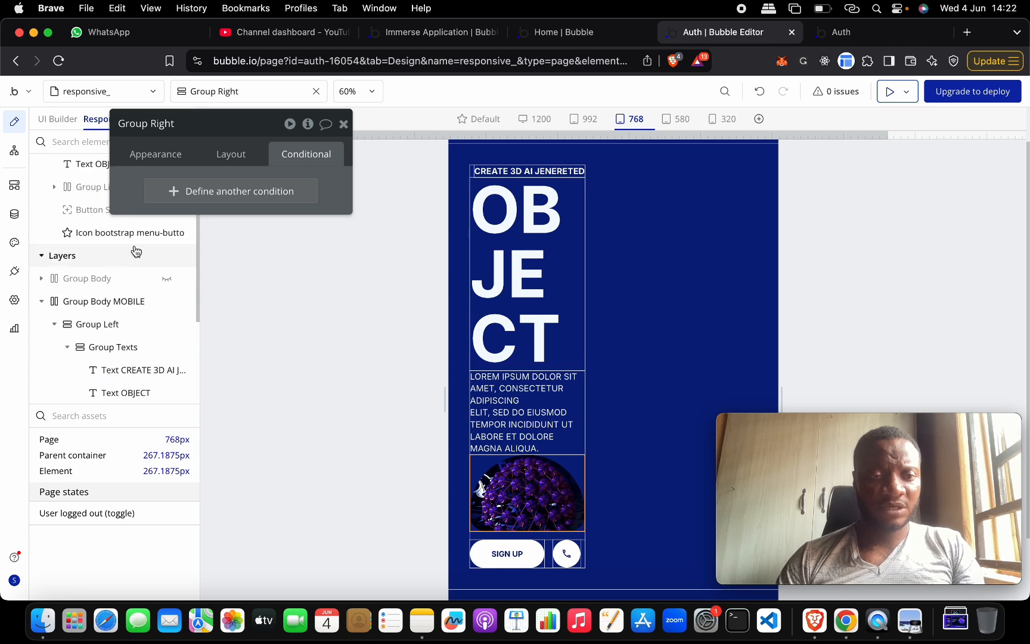
{"action": "left_click", "coordinate": [115, 325]}
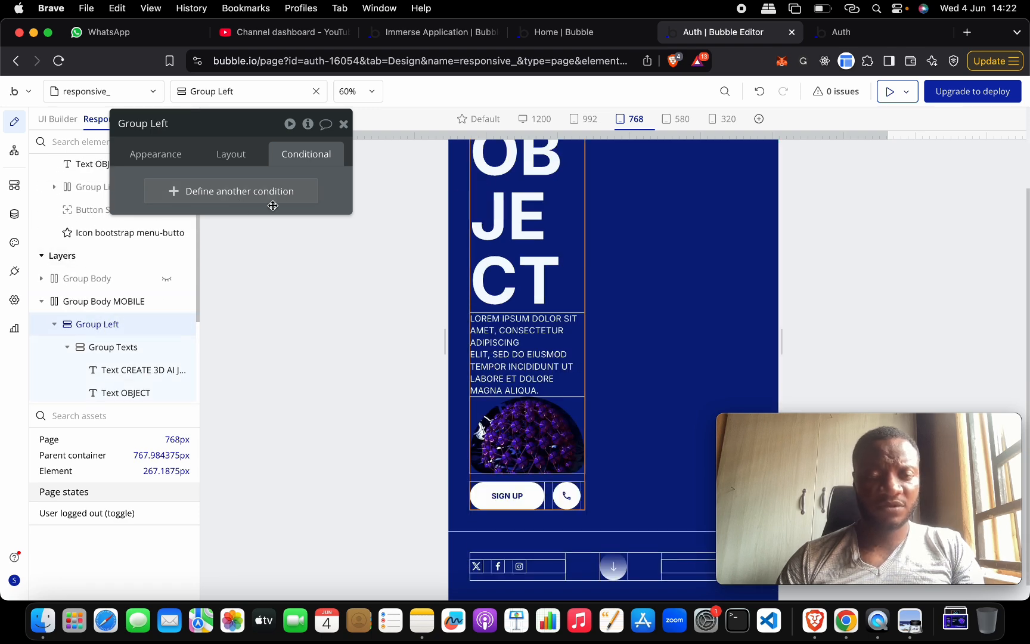
{"action": "scroll", "coordinate": [529, 231], "scroll_direction": "up", "scroll_amount": 3}
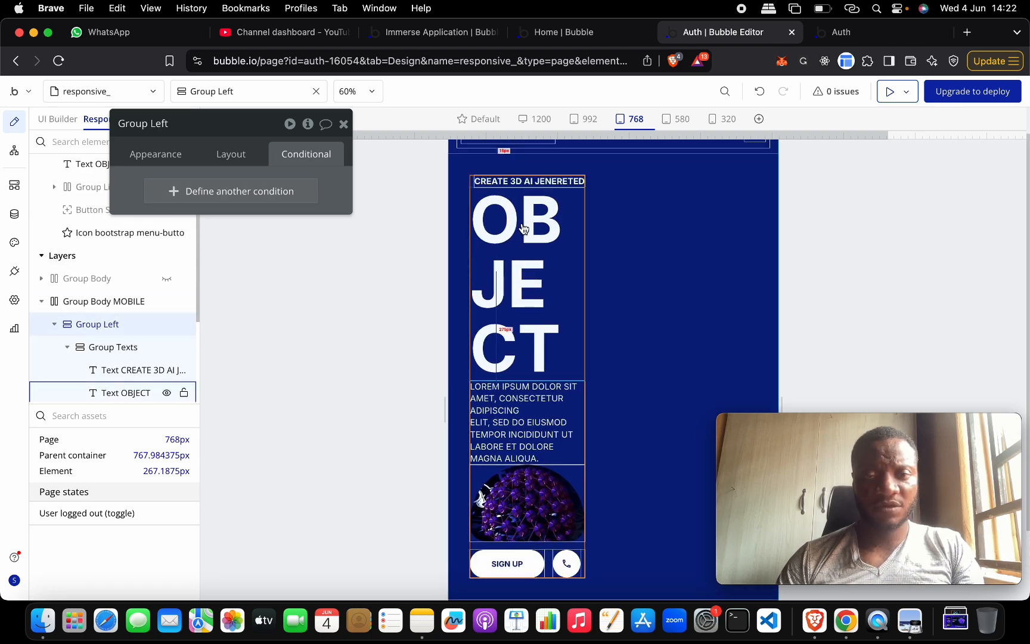
{"action": "left_click", "coordinate": [106, 323]}
{"action": "double_click", "coordinate": [110, 322]}
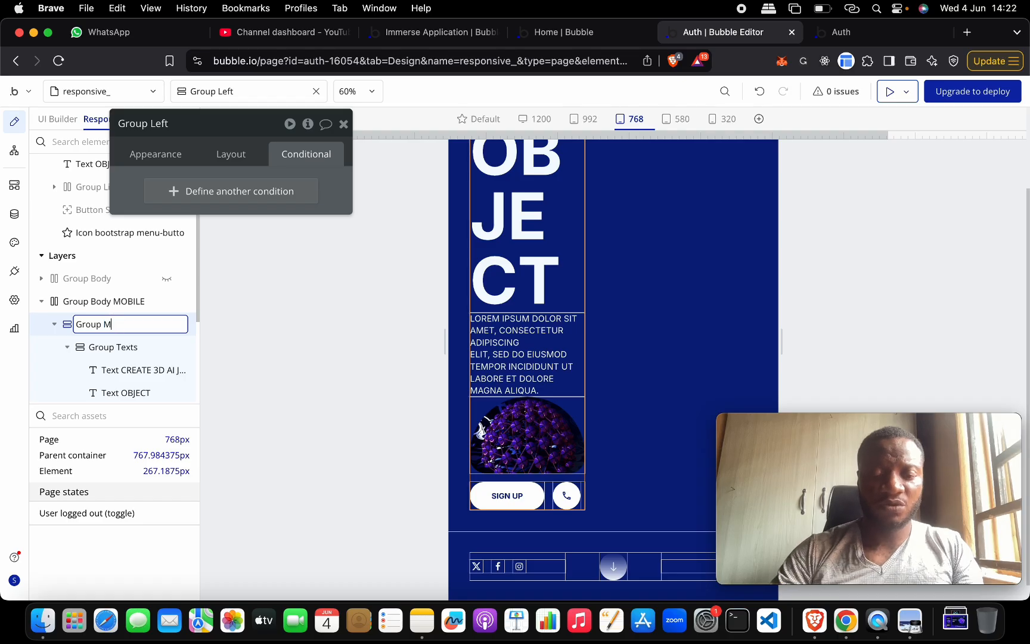
{"action": "left_click", "coordinate": [182, 346]}
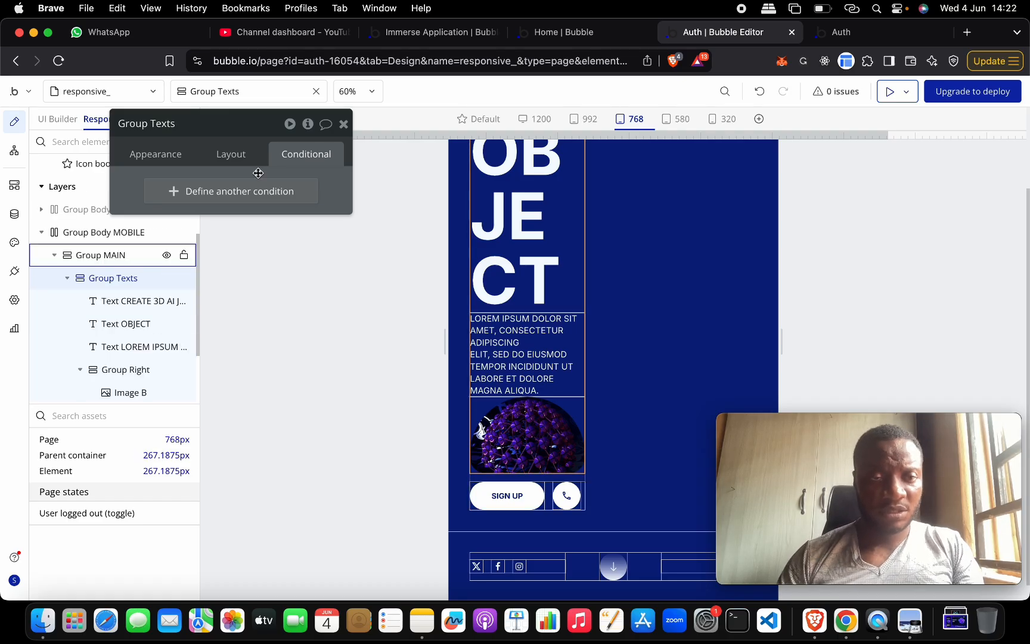
Step: Turn off the fixed width of Group MAIN and give it a minimum width of 10 px
{"action": "left_click", "coordinate": [237, 154]}
{"action": "scroll", "coordinate": [232, 429], "scroll_direction": "down", "scroll_amount": 3}
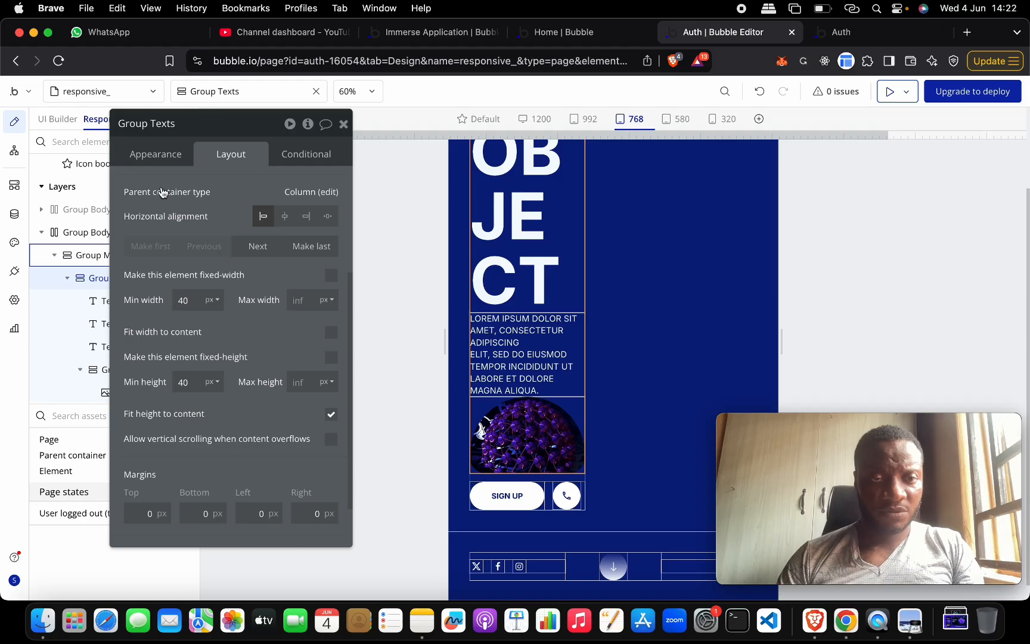
{"action": "left_click_drag", "start_coordinate": [205, 126], "coordinate": [289, 154]}
{"action": "left_click", "coordinate": [124, 255]}
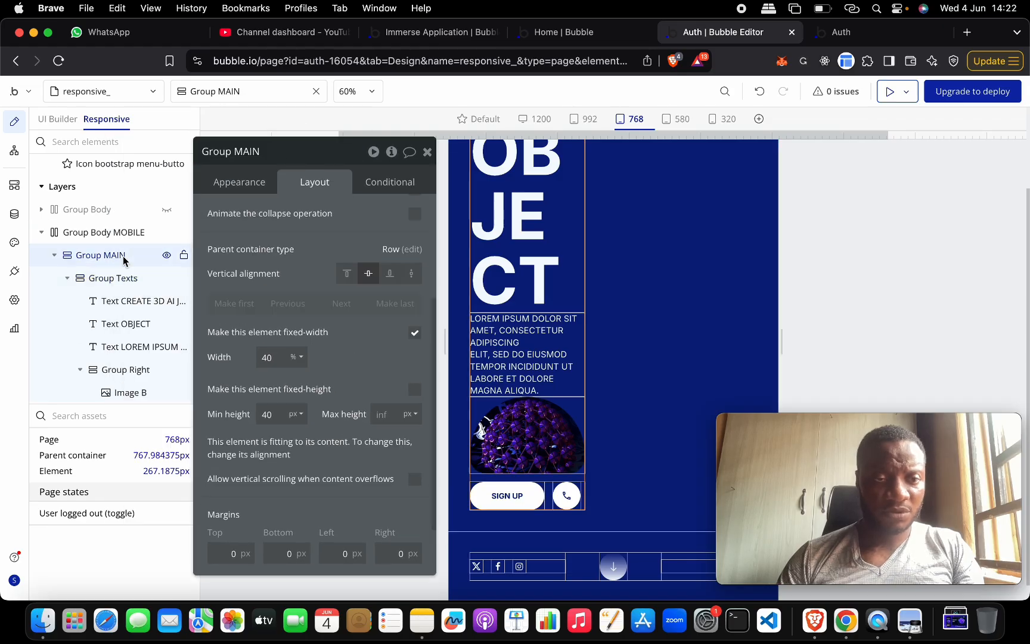
{"action": "left_click", "coordinate": [296, 363]}
{"action": "left_click", "coordinate": [300, 355]}
{"action": "left_click", "coordinate": [292, 375]}
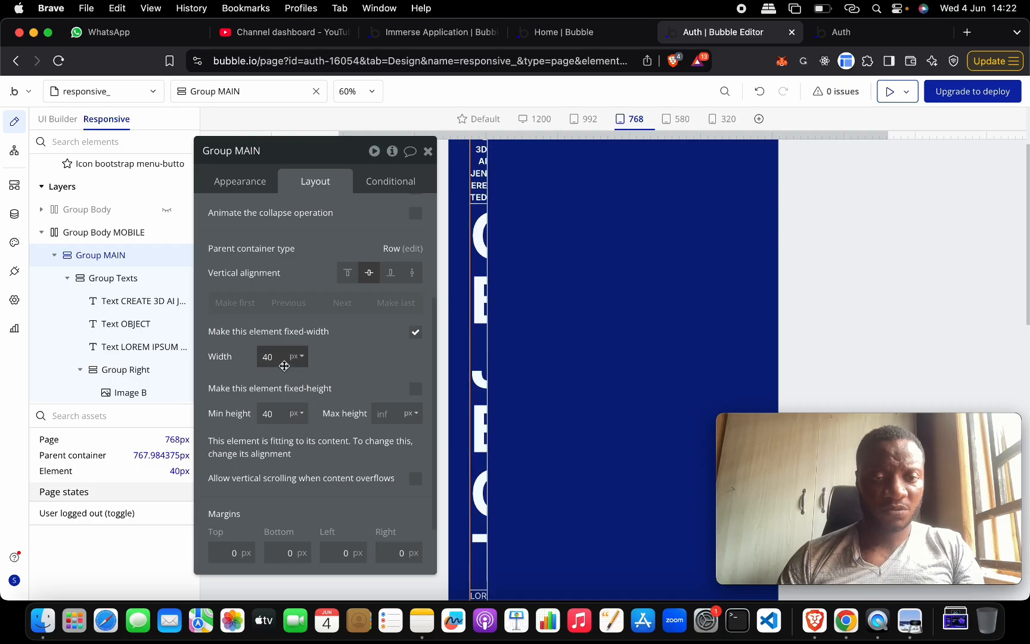
{"action": "double_click", "coordinate": [269, 355]}
{"action": "type", "text": "10"}
{"action": "left_click", "coordinate": [387, 339]}
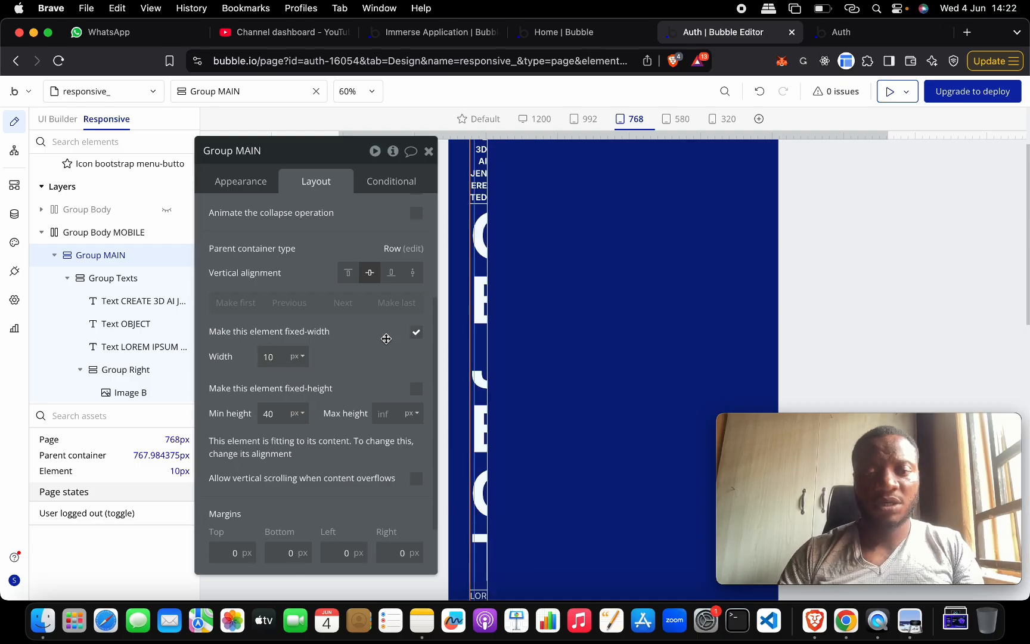
{"action": "left_click", "coordinate": [416, 333]}
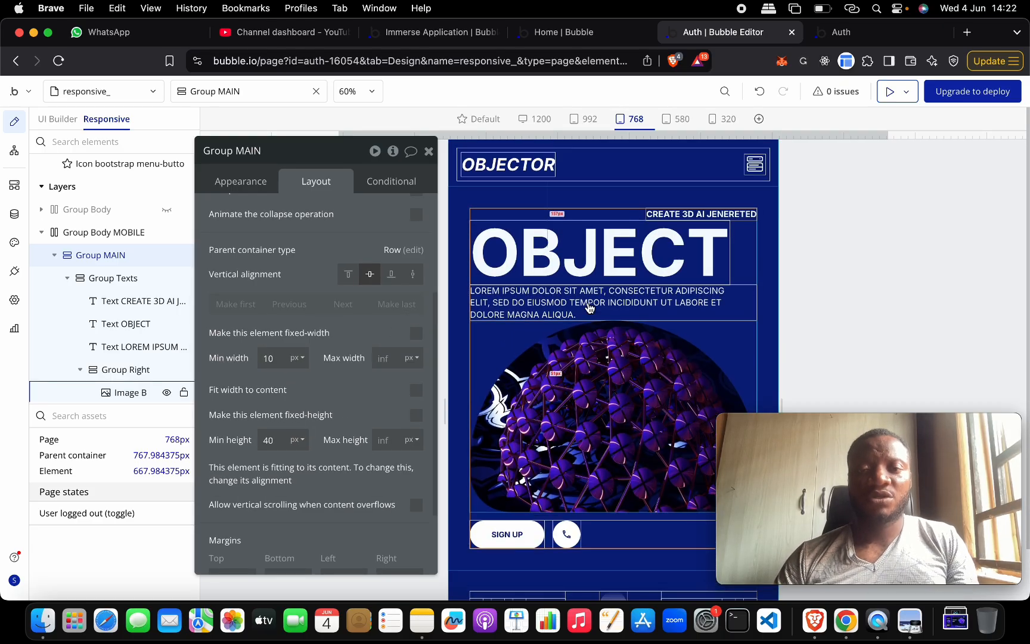
Step: Center the "CREATE 3D AI JENERETED" text horizontally in its column
{"action": "left_click", "coordinate": [713, 214]}
{"action": "left_click", "coordinate": [272, 188]}
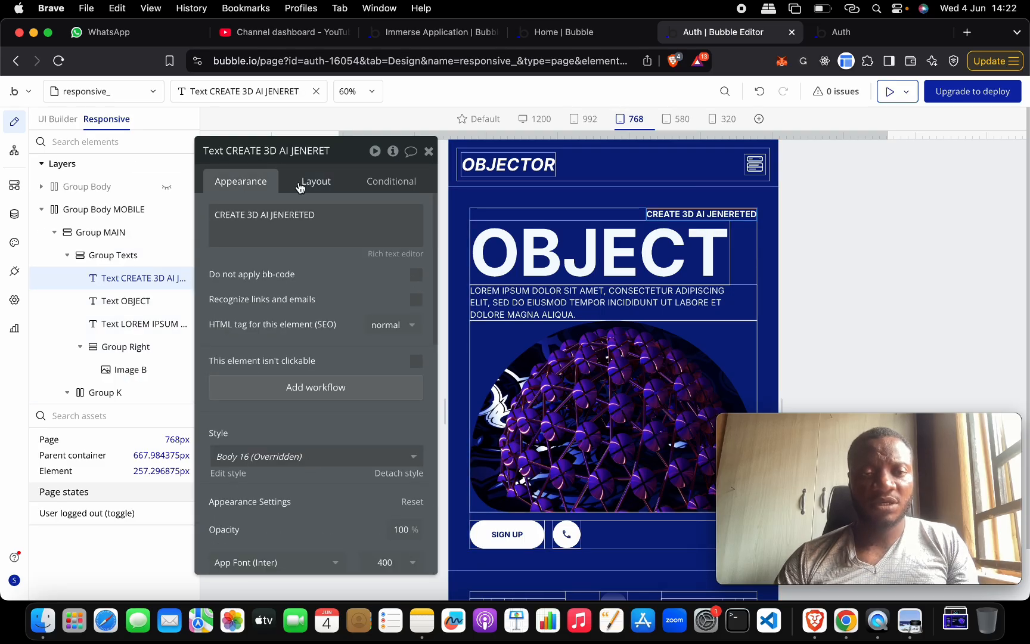
{"action": "left_click", "coordinate": [332, 183]}
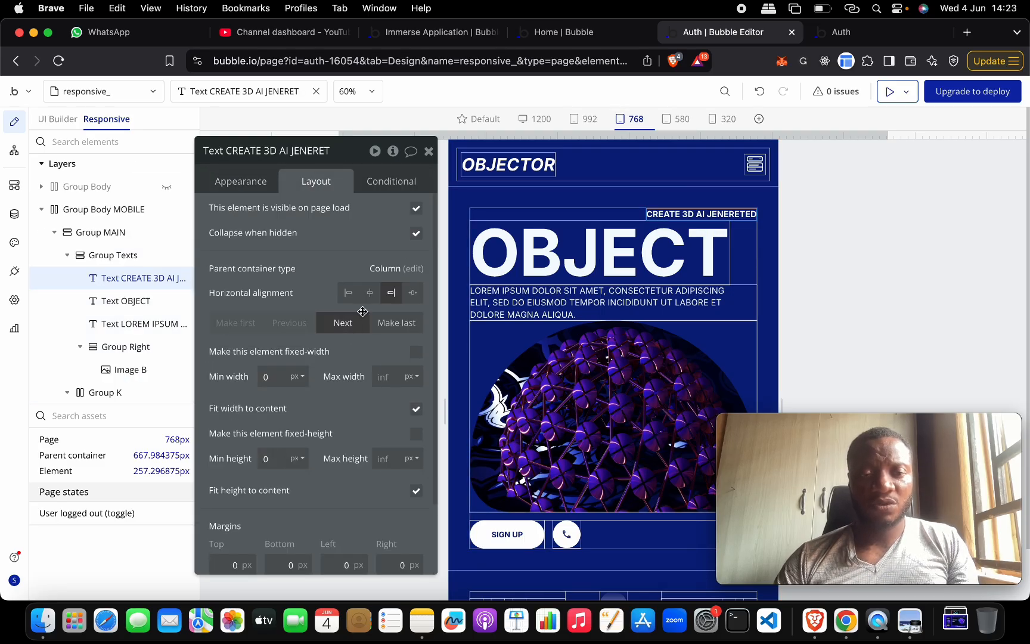
{"action": "left_click", "coordinate": [369, 292]}
Step: Set the horizontal alignment of the OBJECT heading to center
{"action": "left_click", "coordinate": [683, 251]}
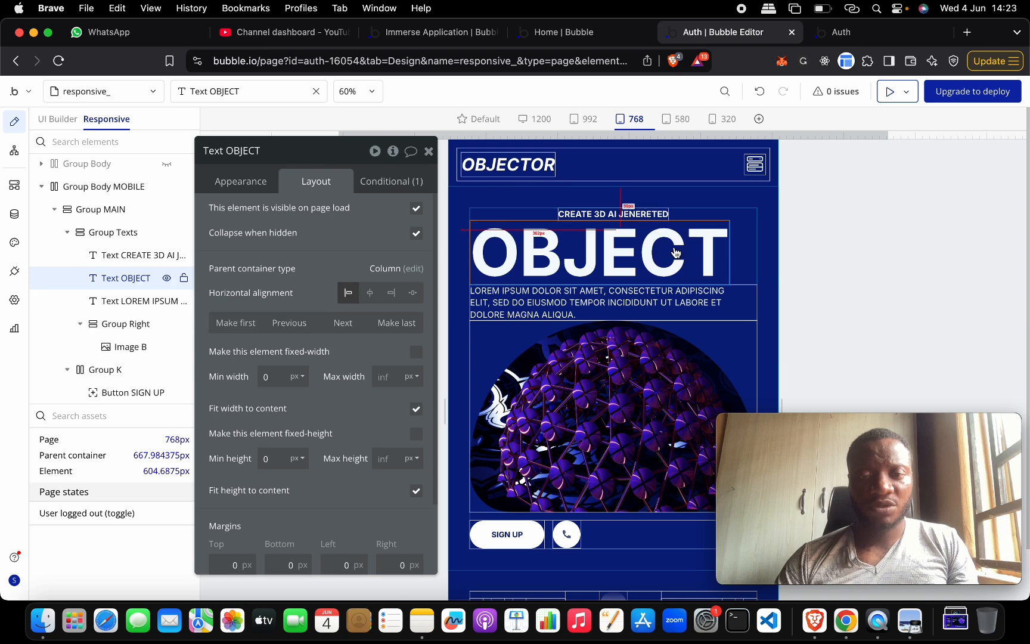
{"action": "left_click", "coordinate": [242, 181]}
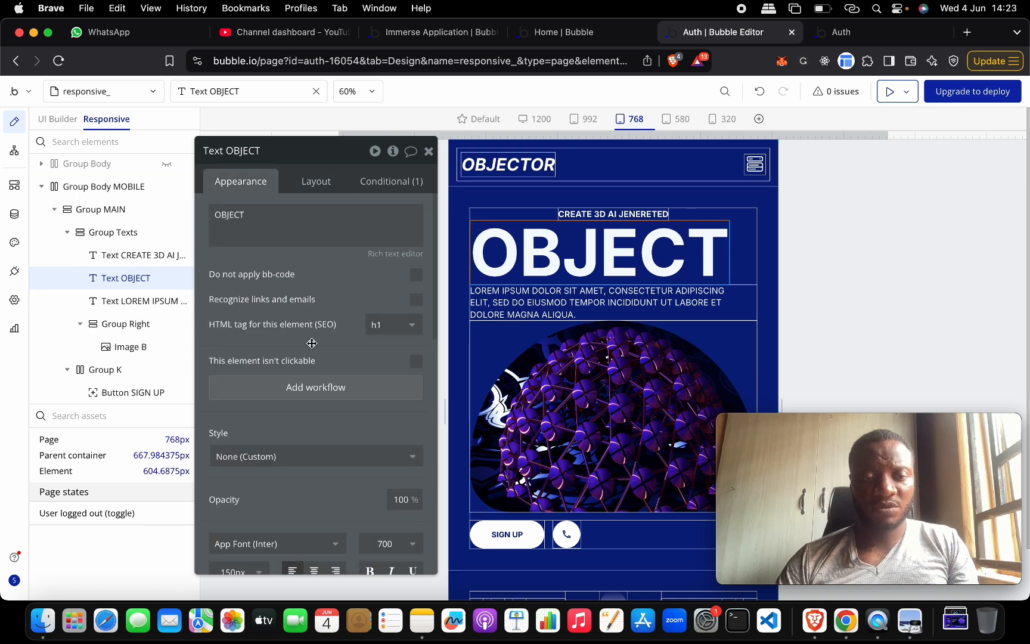
{"action": "scroll", "coordinate": [322, 407], "scroll_direction": "down", "scroll_amount": 5}
{"action": "scroll", "coordinate": [322, 417], "scroll_direction": "up", "scroll_amount": 5}
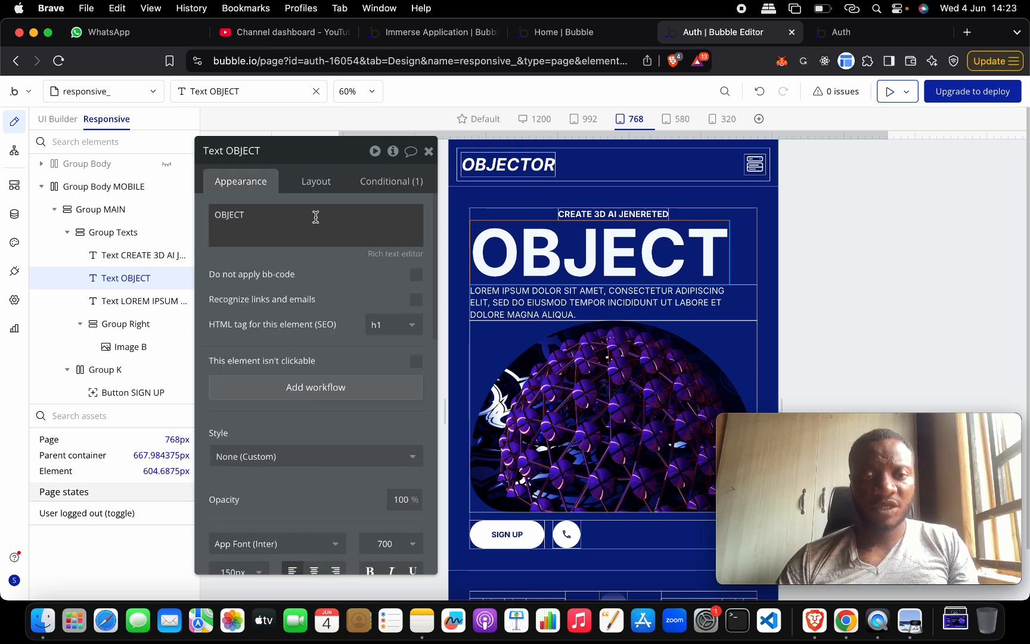
{"action": "left_click", "coordinate": [316, 180]}
{"action": "left_click", "coordinate": [370, 293]}
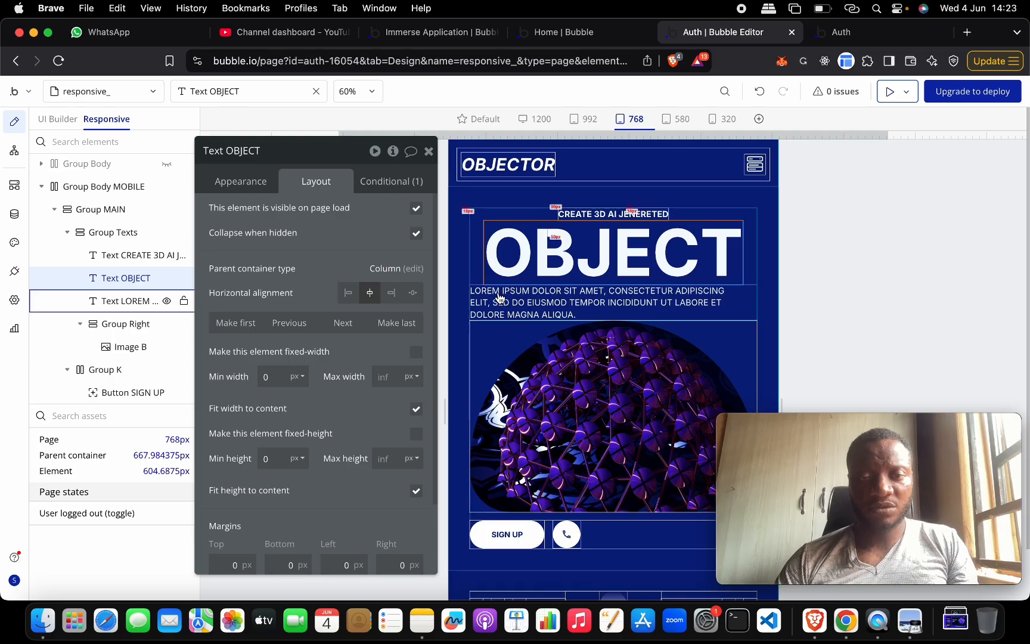
Step: Center Group Texts horizontally in its parent and set its container alignment to center
{"action": "left_click", "coordinate": [477, 216]}
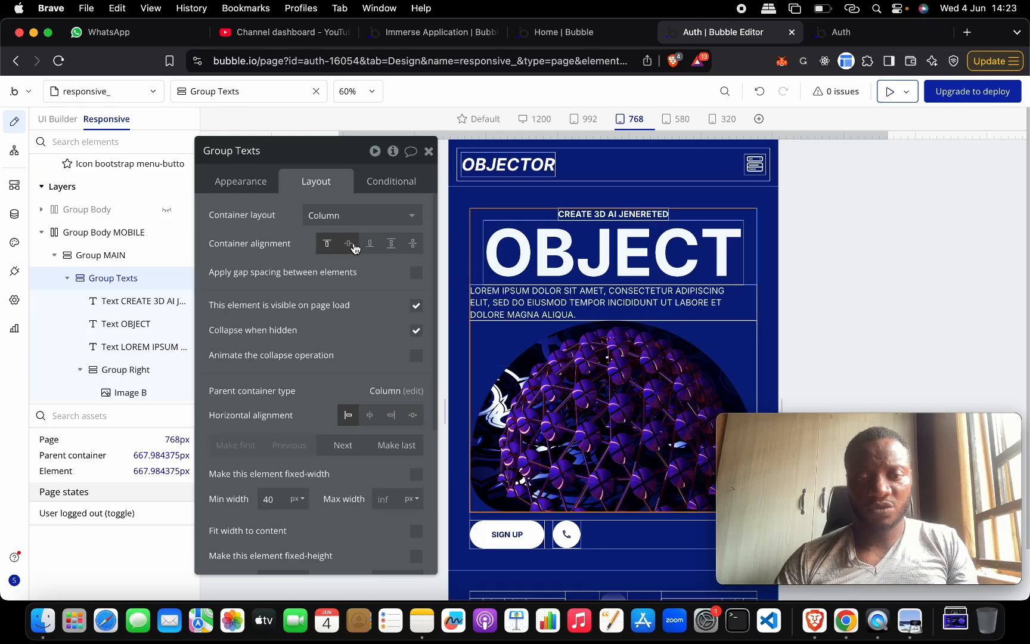
{"action": "left_click", "coordinate": [370, 415]}
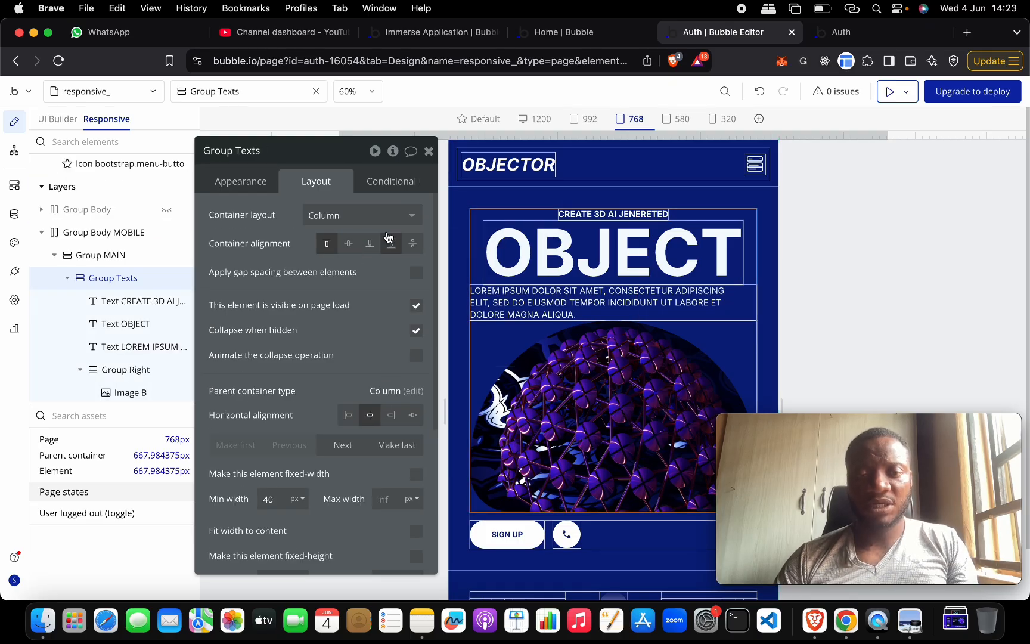
{"action": "left_click", "coordinate": [349, 242]}
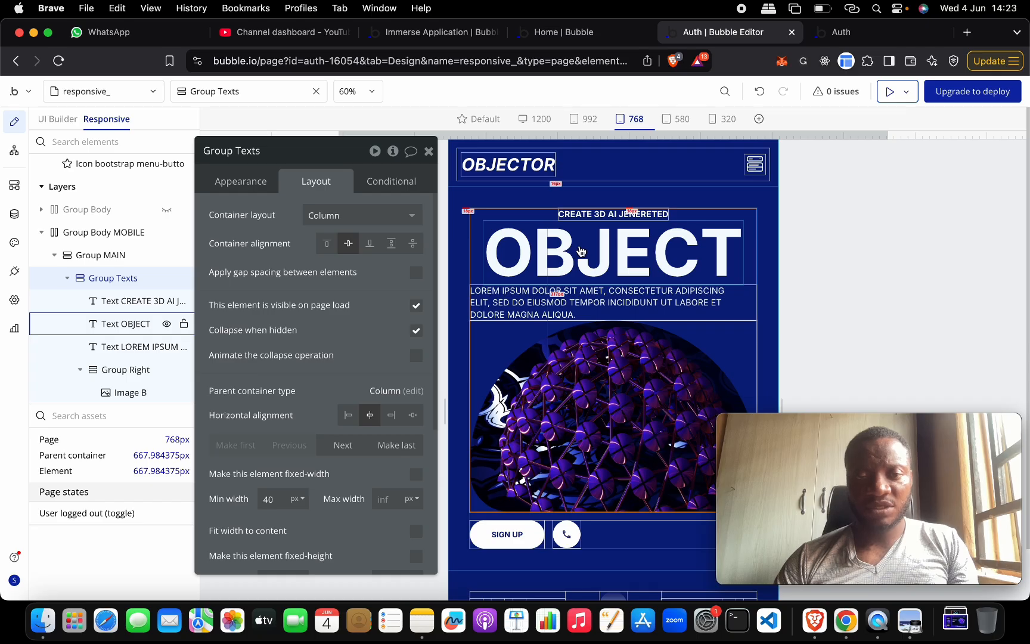
Step: Center the LOREM IPSUM paragraph horizontally in its column and set its text alignment to center
{"action": "left_click", "coordinate": [517, 304]}
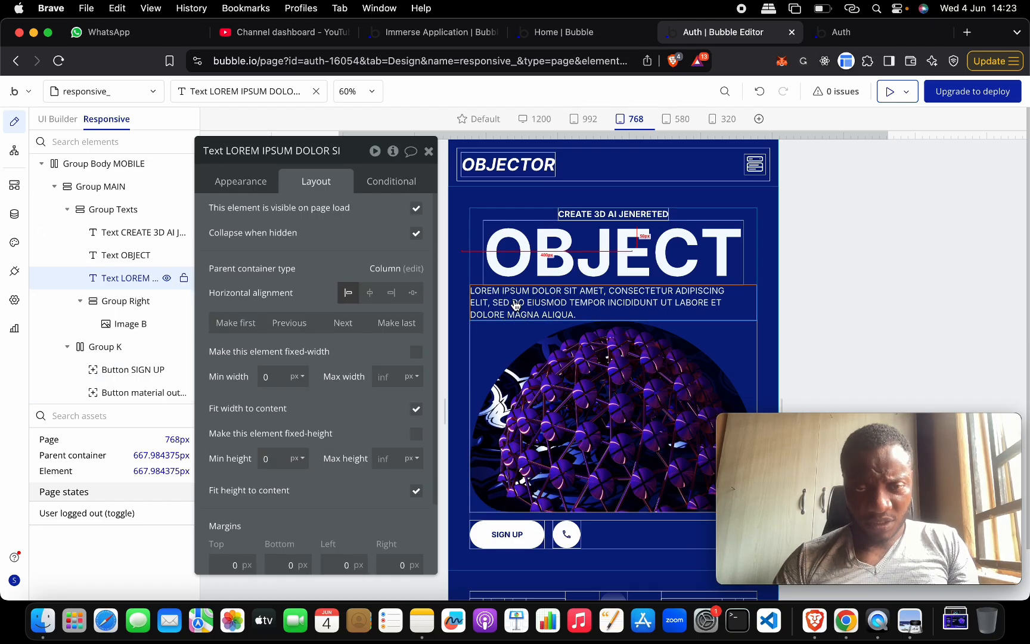
{"action": "left_click", "coordinate": [370, 293]}
{"action": "left_click", "coordinate": [261, 185]}
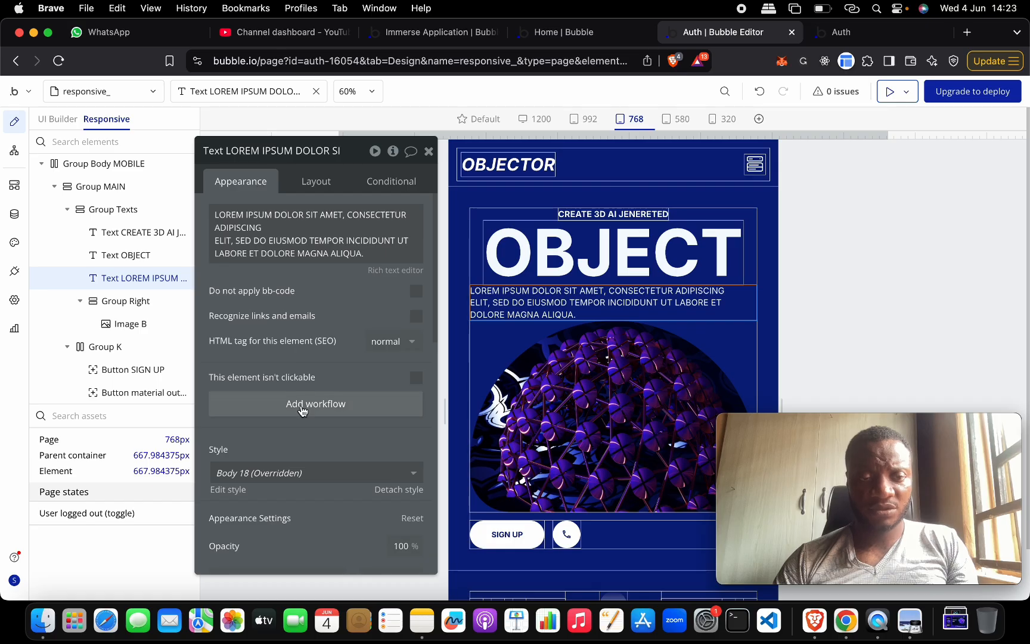
{"action": "scroll", "coordinate": [302, 410], "scroll_direction": "down", "scroll_amount": 5}
{"action": "left_click", "coordinate": [314, 307]}
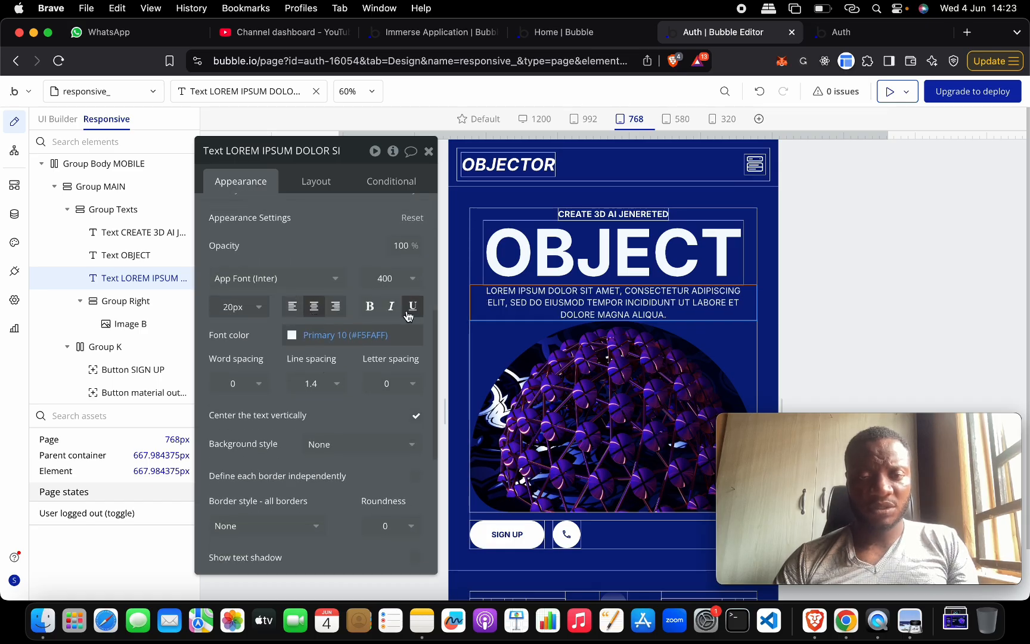
Step: Move Group Right, which holds the image, one position up so it sits above the LOREM IPSUM text, and compare with the reference design
{"action": "left_click", "coordinate": [516, 347]}
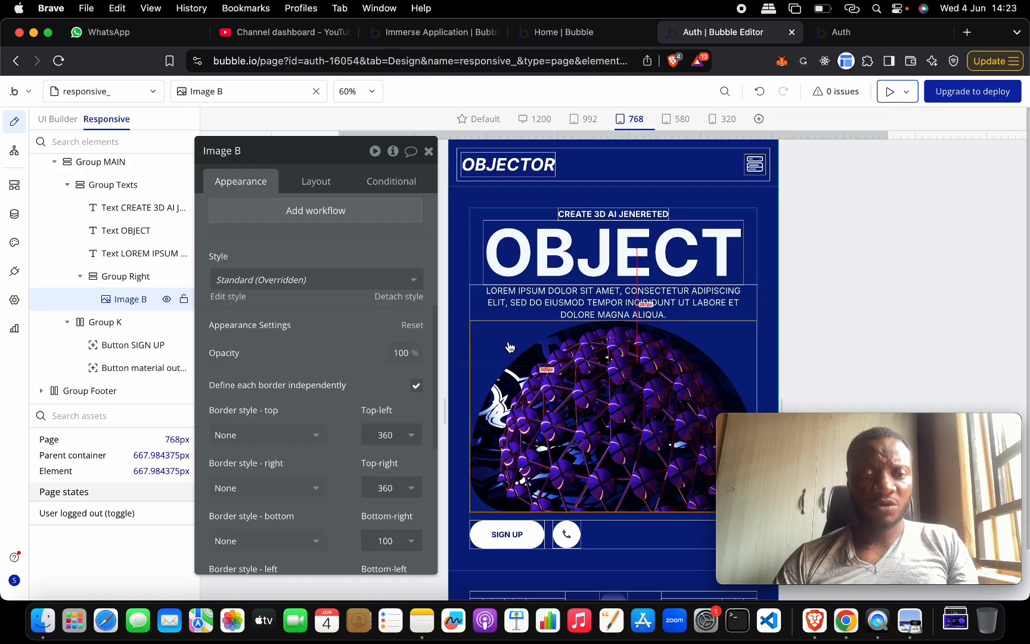
{"action": "left_click", "coordinate": [139, 282]}
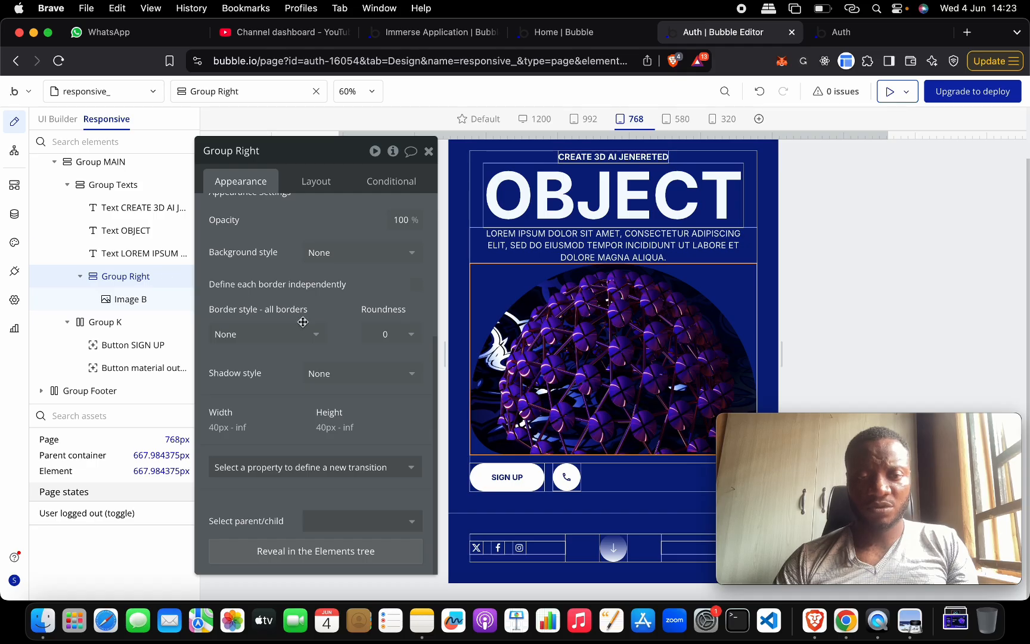
{"action": "left_click", "coordinate": [316, 182]}
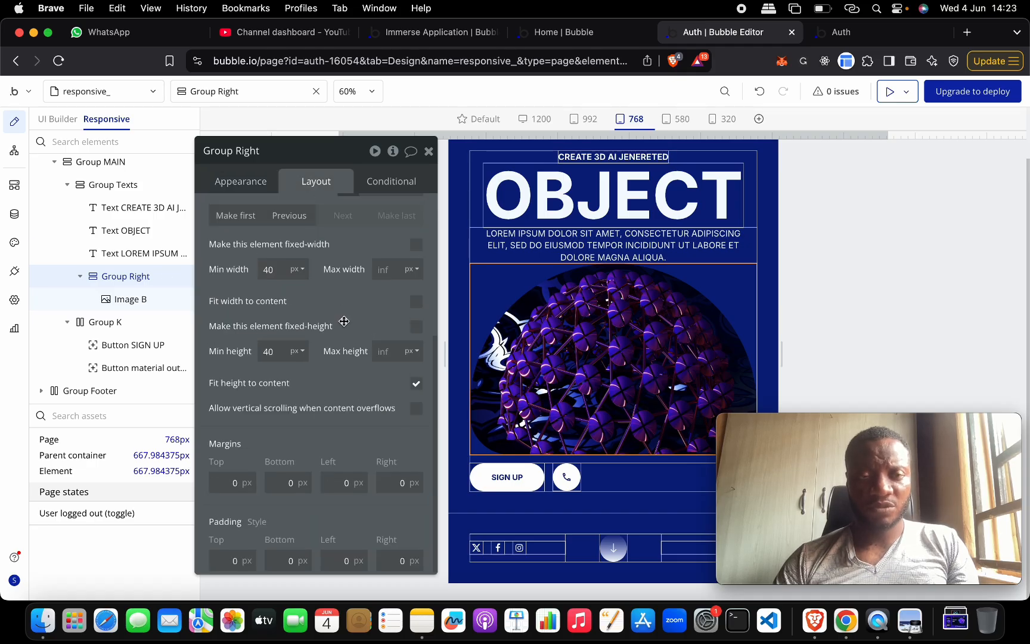
{"action": "scroll", "coordinate": [343, 334], "scroll_direction": "up", "scroll_amount": 5}
{"action": "left_click", "coordinate": [307, 445]}
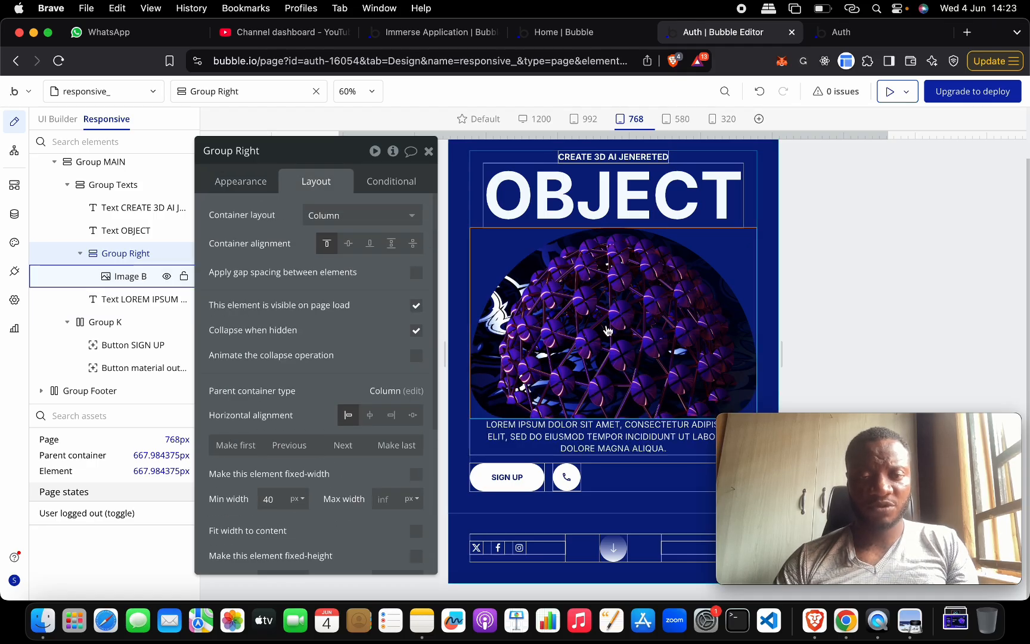
{"action": "key", "text": "ctrl+Up"}
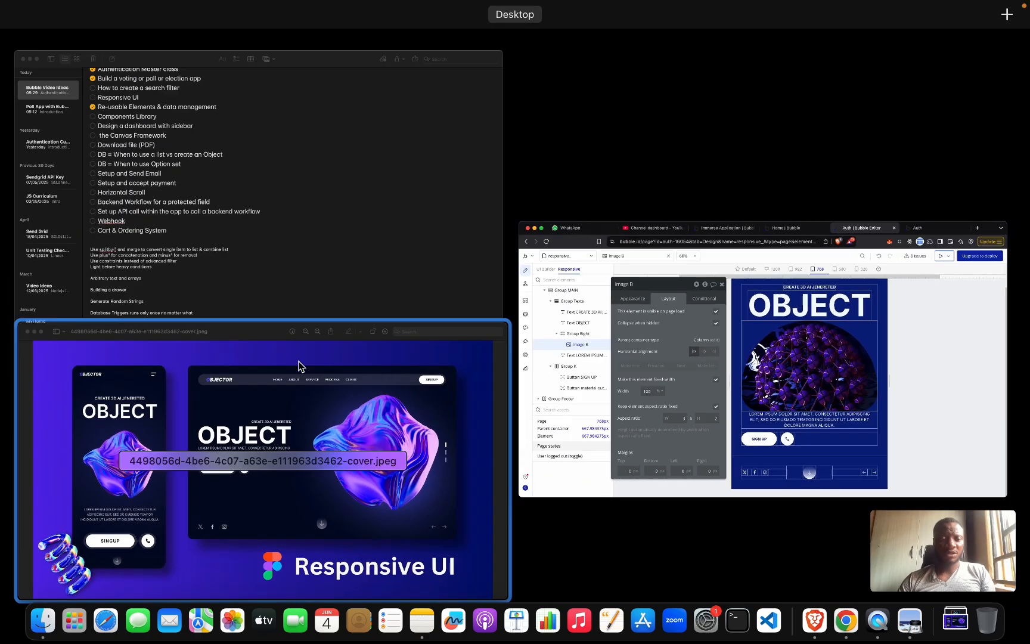
{"action": "left_click", "coordinate": [299, 363]}
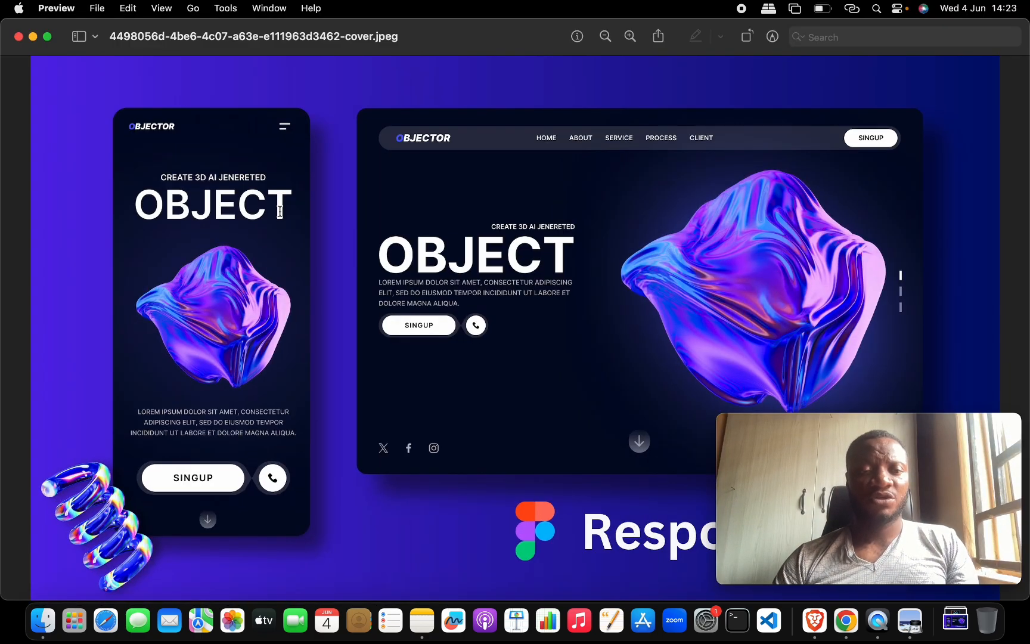
{"action": "key", "text": "ctrl+Up"}
{"action": "left_click", "coordinate": [238, 453]}
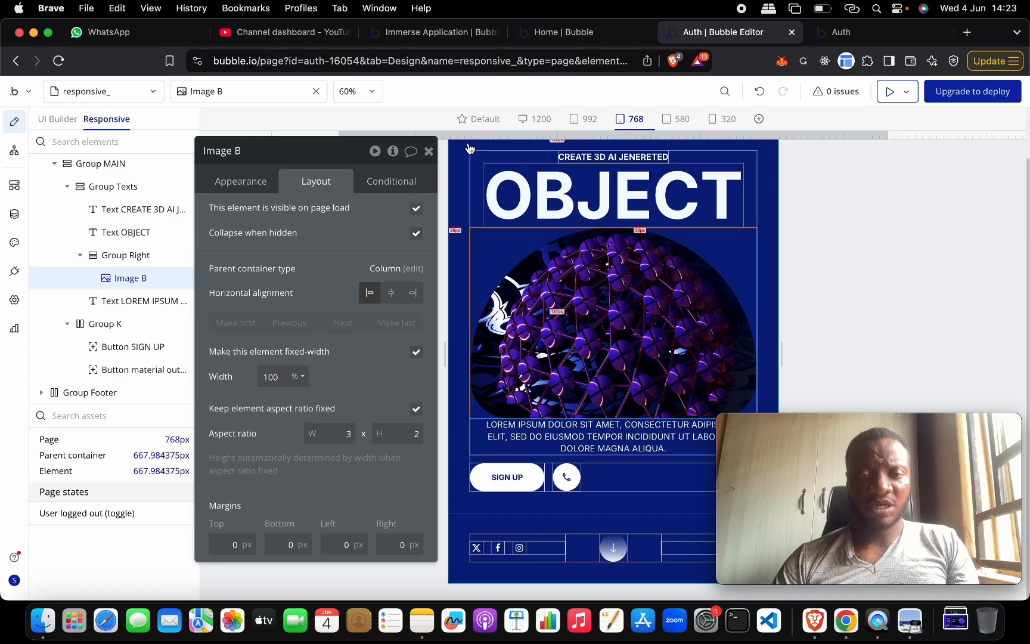
Step: Set the padding of Group Right to 20 px on all four sides
{"action": "left_click", "coordinate": [128, 255]}
{"action": "scroll", "coordinate": [260, 446], "scroll_direction": "down", "scroll_amount": 4}
{"action": "left_click", "coordinate": [234, 557]}
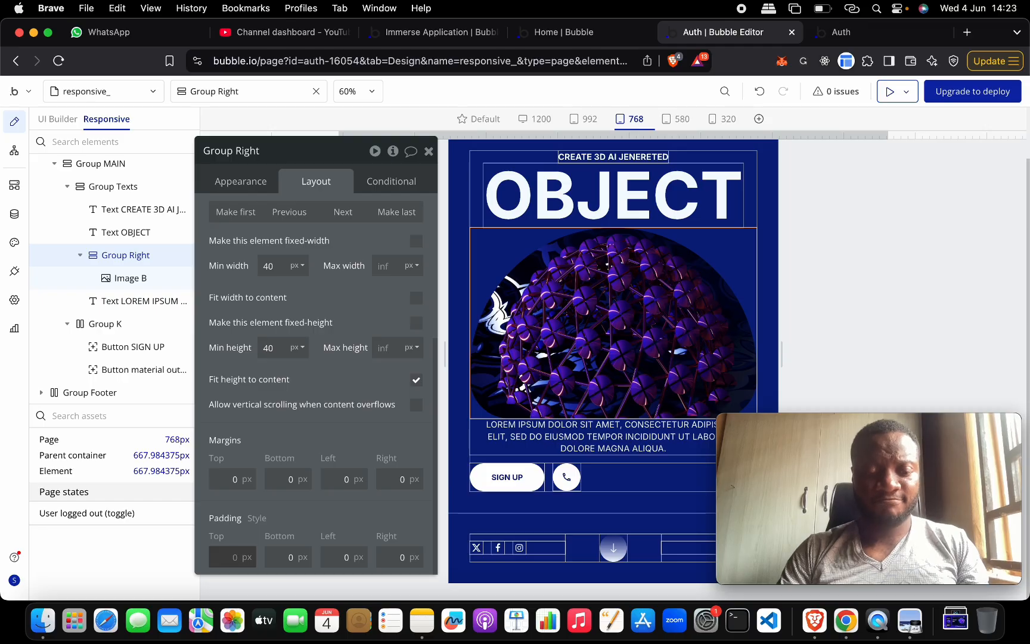
{"action": "type", "text": "20"}
{"action": "key", "text": "Tab"}
{"action": "type", "text": "20"}
{"action": "key", "text": "Tab"}
{"action": "type", "text": "20"}
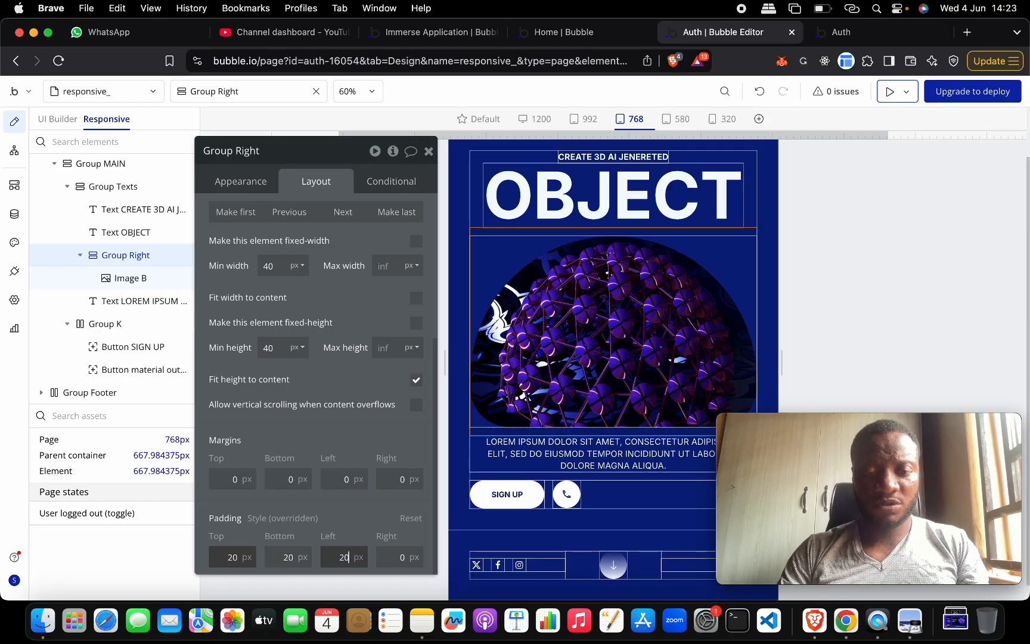
{"action": "key", "text": "Tab"}
{"action": "type", "text": "20"}
Step: Glance at the reference design and set the padding of Group Right to 30 px on all four sides
{"action": "key", "text": "ctrl+Up"}
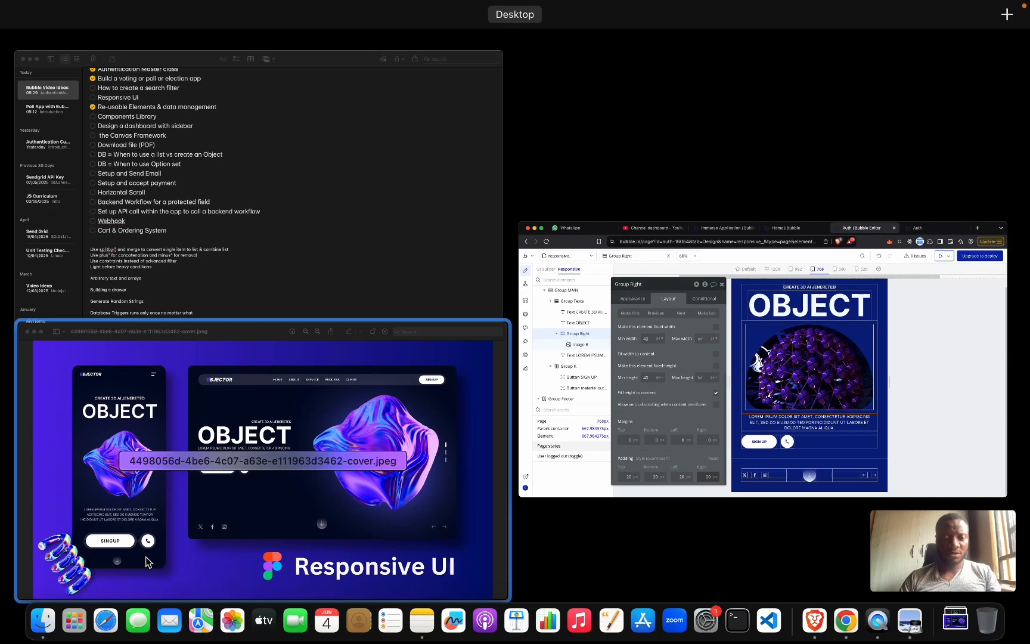
{"action": "left_click", "coordinate": [815, 373]}
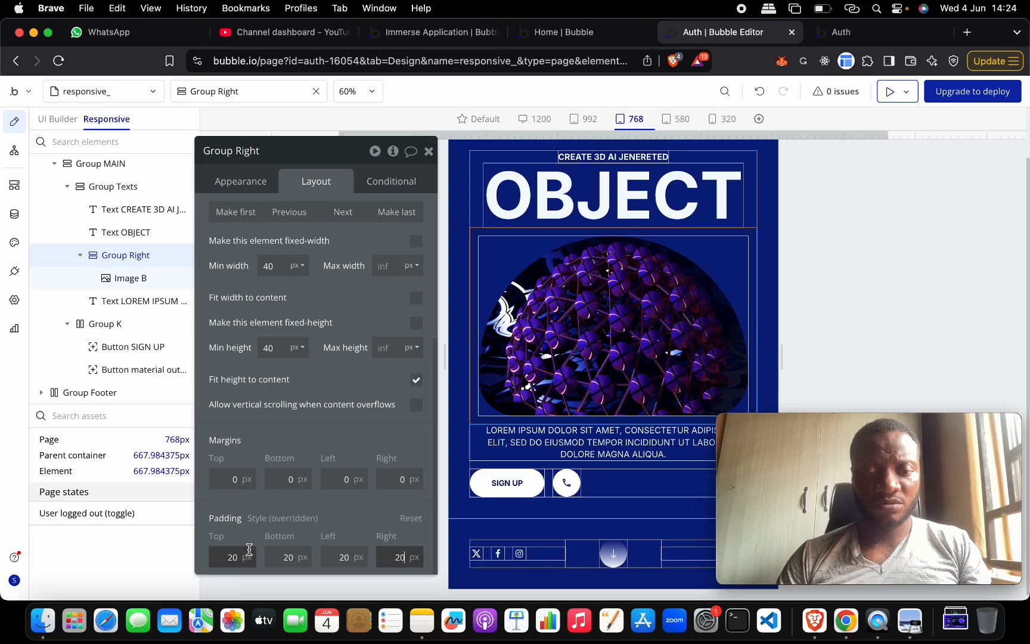
{"action": "left_click", "coordinate": [232, 556]}
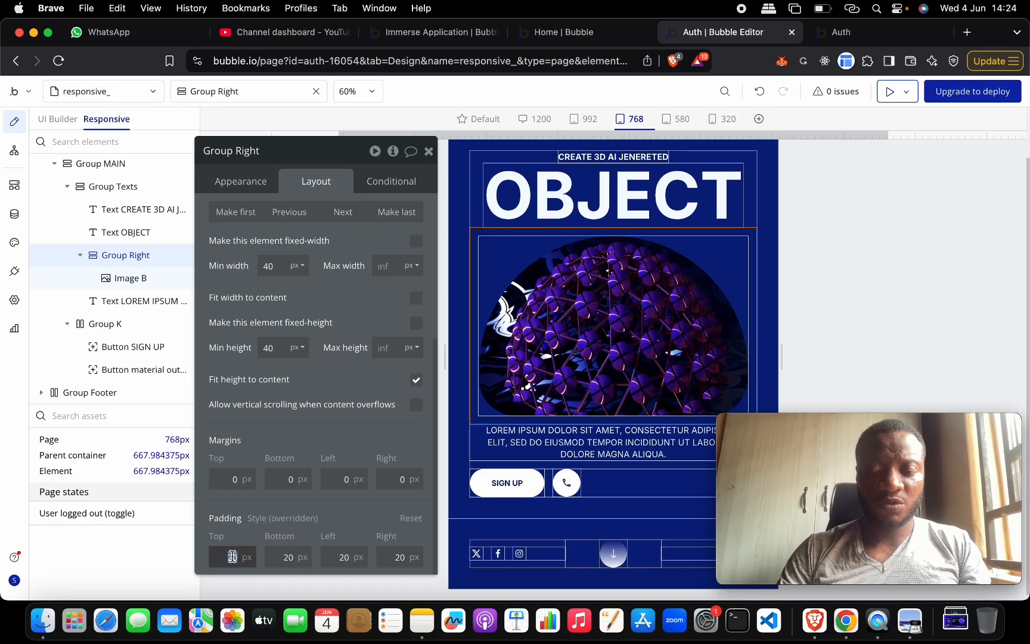
{"action": "key", "text": "Tab"}
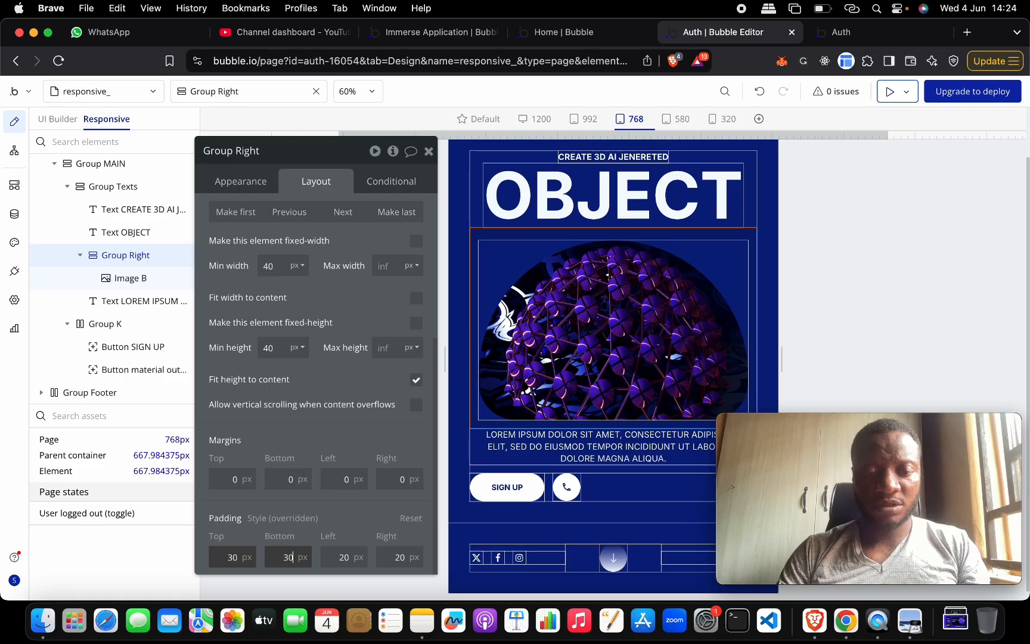
{"action": "key", "text": "Tab"}
{"action": "type", "text": "30"}
{"action": "key", "text": "Tab"}
{"action": "type", "text": "30"}
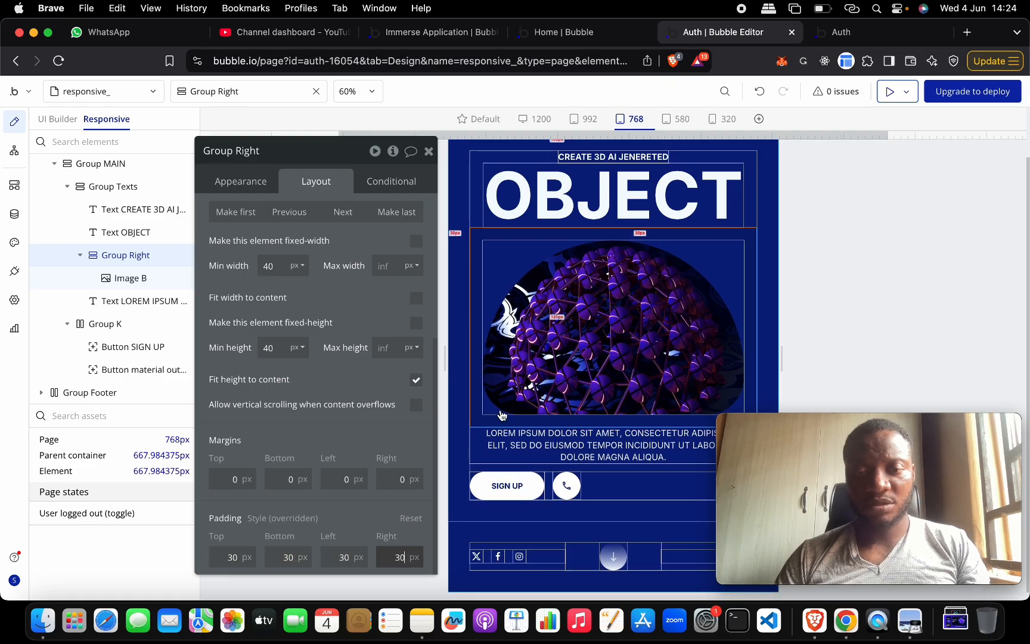
Step: Check the button proportions in the reference design and set the SIGN UP button's left and right padding to 100 px
{"action": "key", "text": "ctrl+Up"}
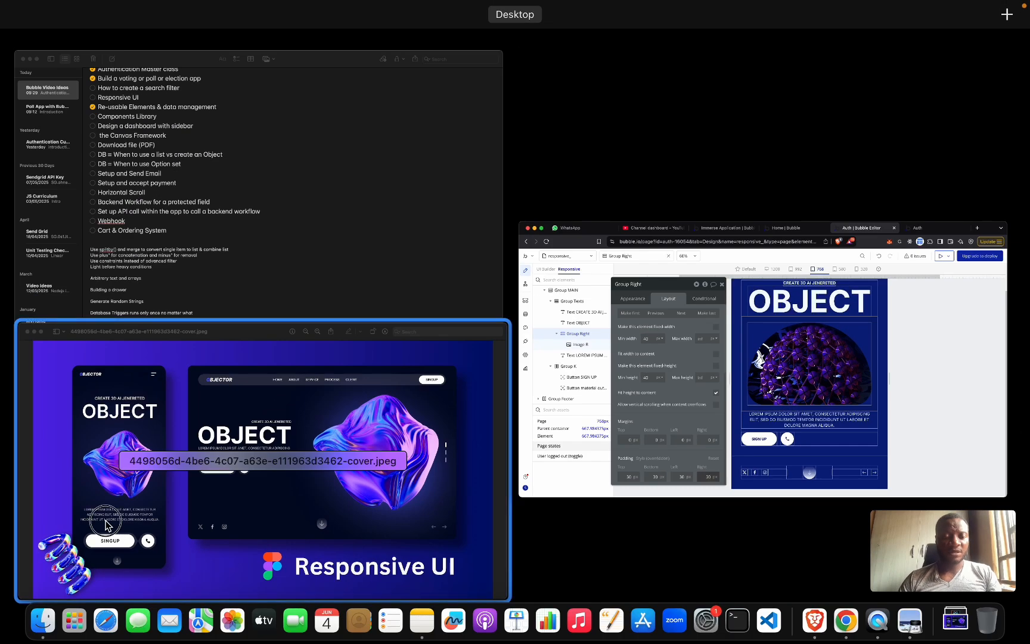
{"action": "left_click", "coordinate": [161, 512]}
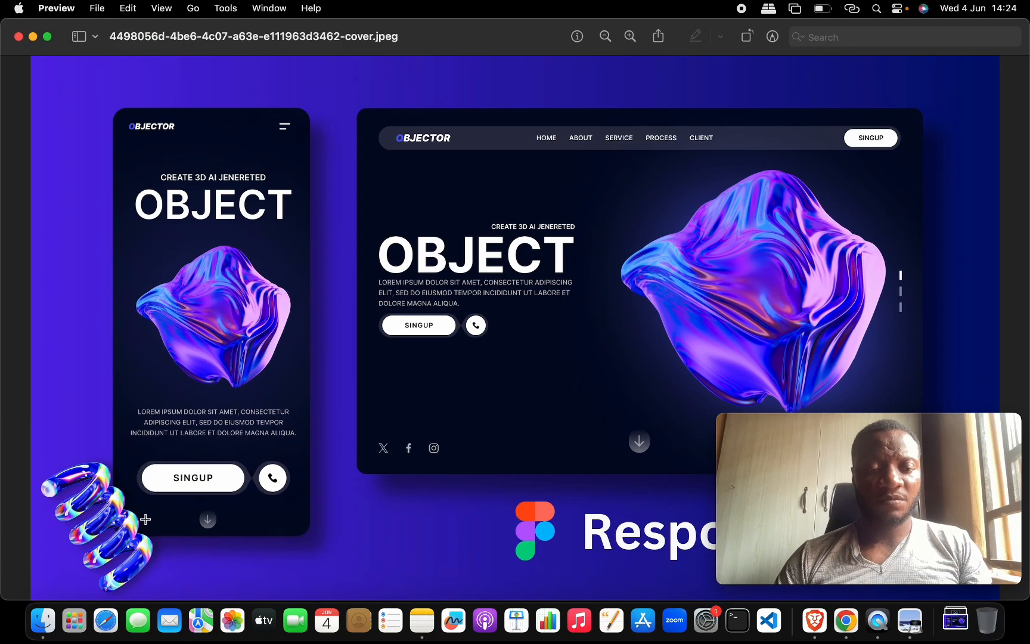
{"action": "key", "text": "ctrl+Up"}
{"action": "left_click", "coordinate": [218, 491]}
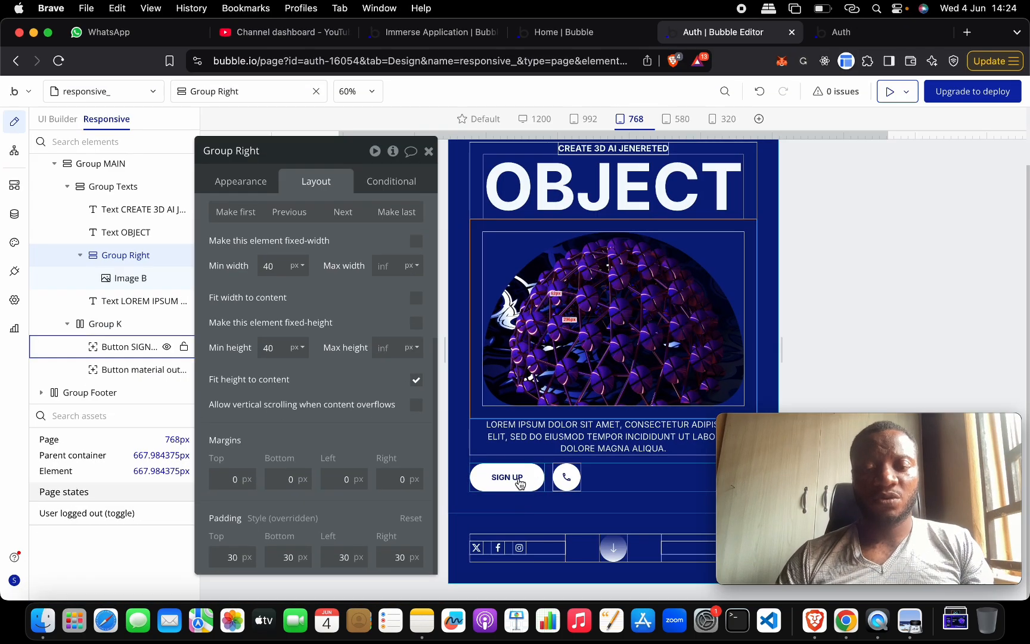
{"action": "left_click", "coordinate": [519, 484]}
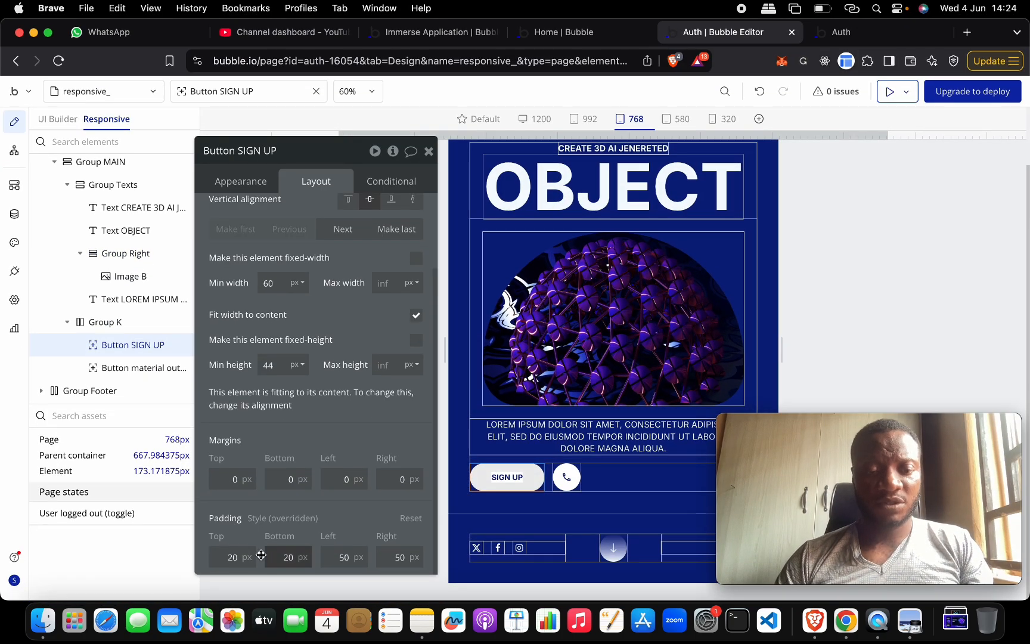
{"action": "left_click", "coordinate": [232, 557]}
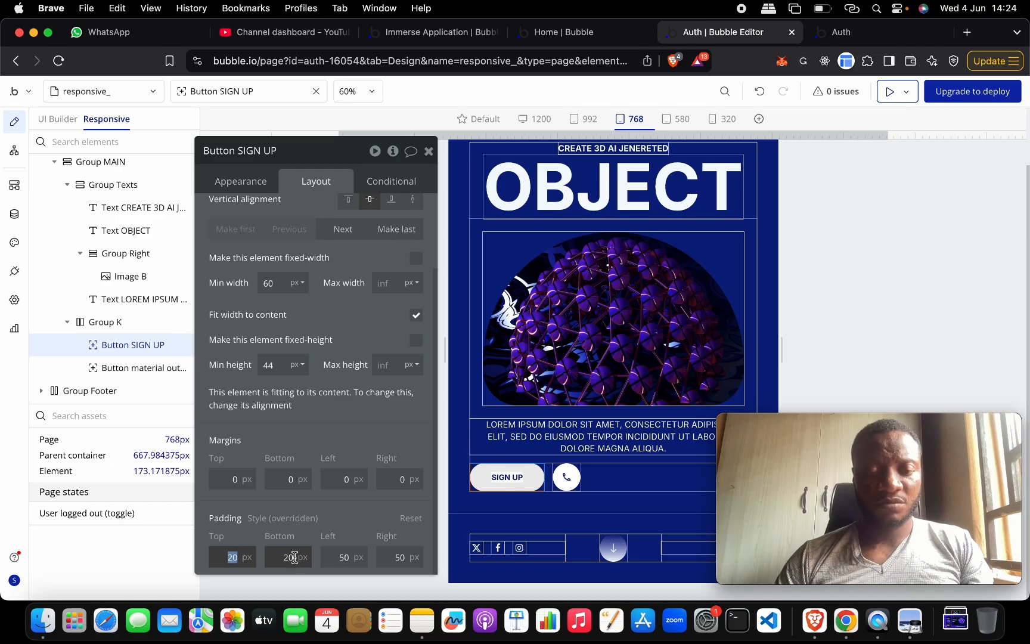
{"action": "left_click", "coordinate": [344, 554]}
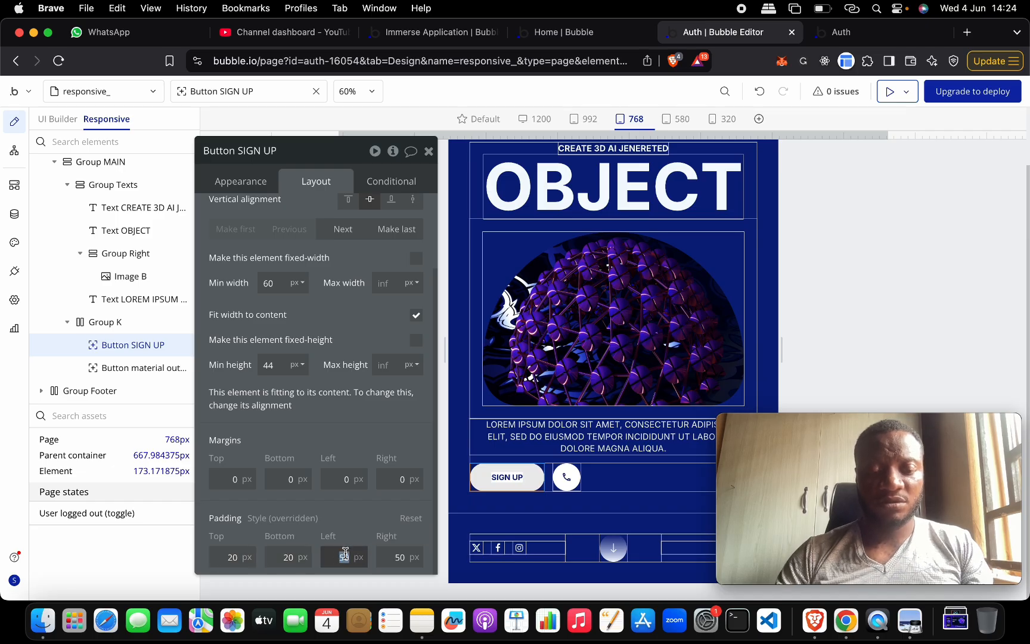
{"action": "type", "text": "100"}
{"action": "key", "text": "Tab"}
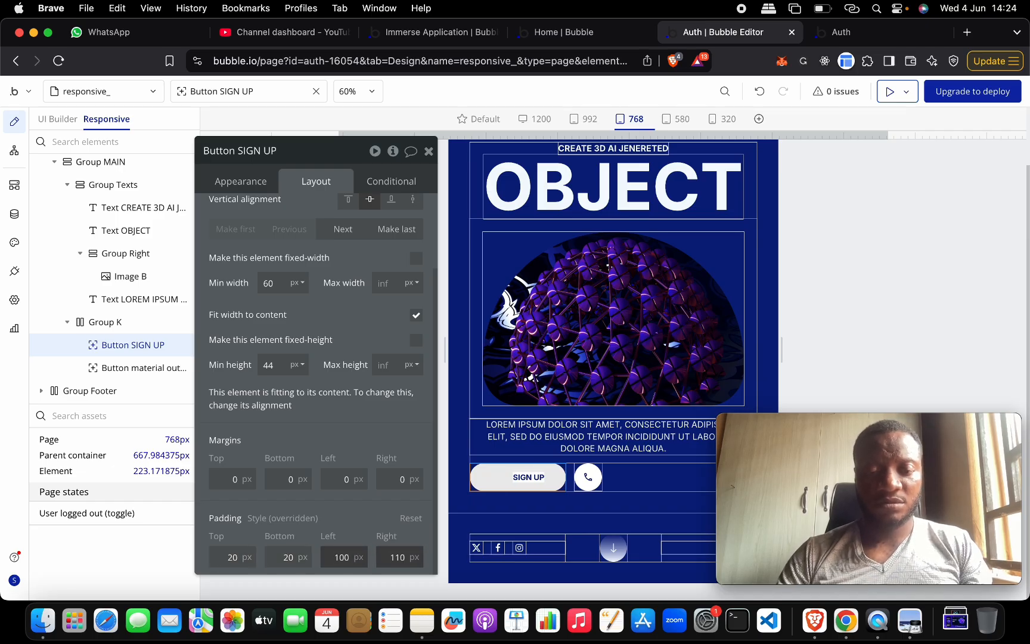
{"action": "type", "text": "100"}
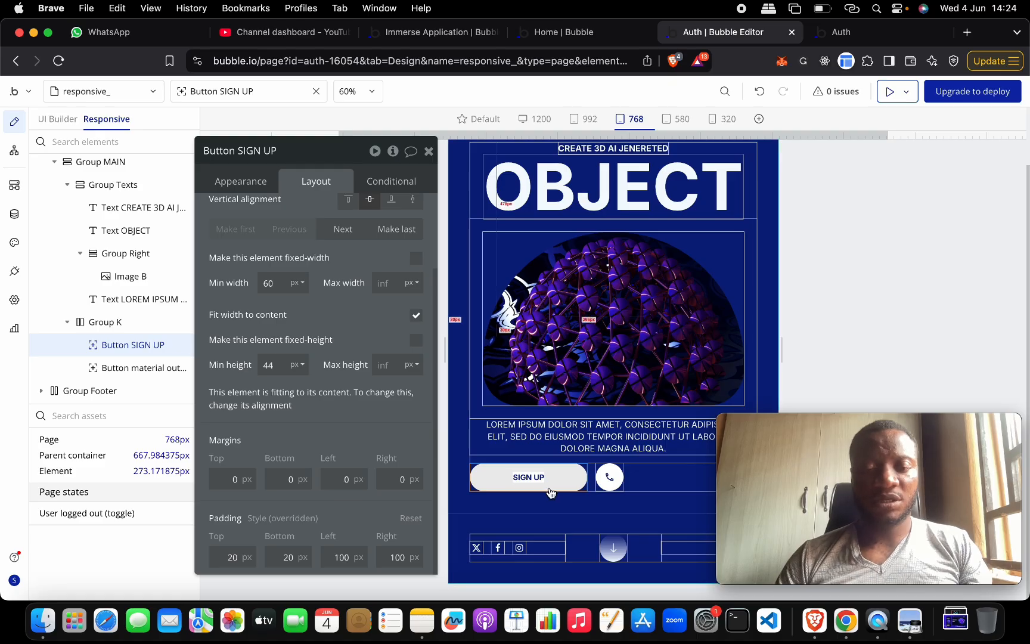
Step: Center Group K horizontally in its parent, set its container alignment to center, and compare the button row with the reference design
{"action": "left_click", "coordinate": [656, 489]}
{"action": "left_click", "coordinate": [370, 383]}
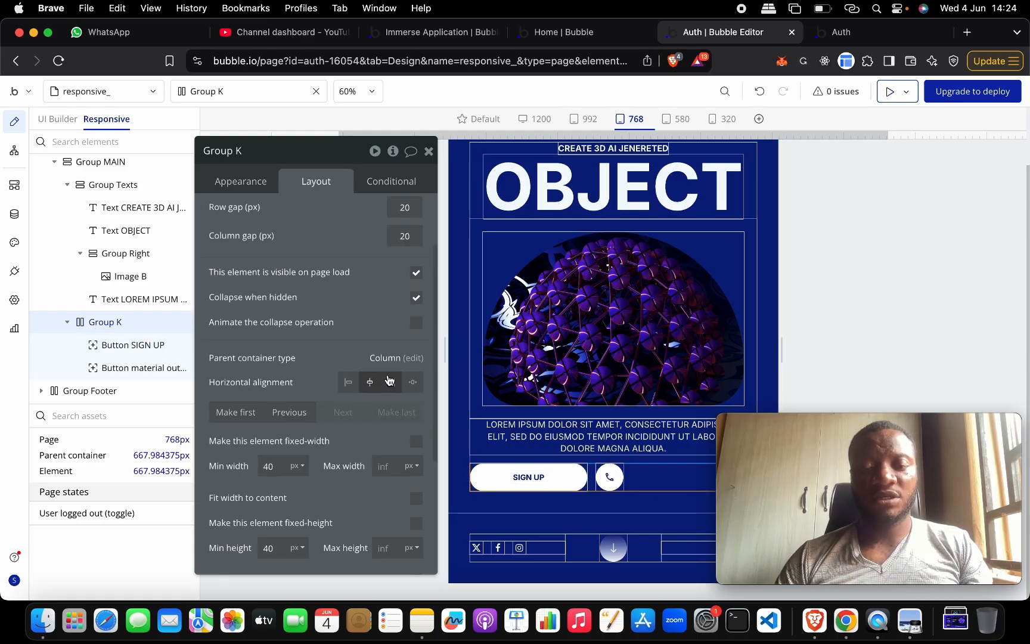
{"action": "scroll", "coordinate": [389, 331], "scroll_direction": "up", "scroll_amount": 3}
{"action": "left_click", "coordinate": [349, 243]}
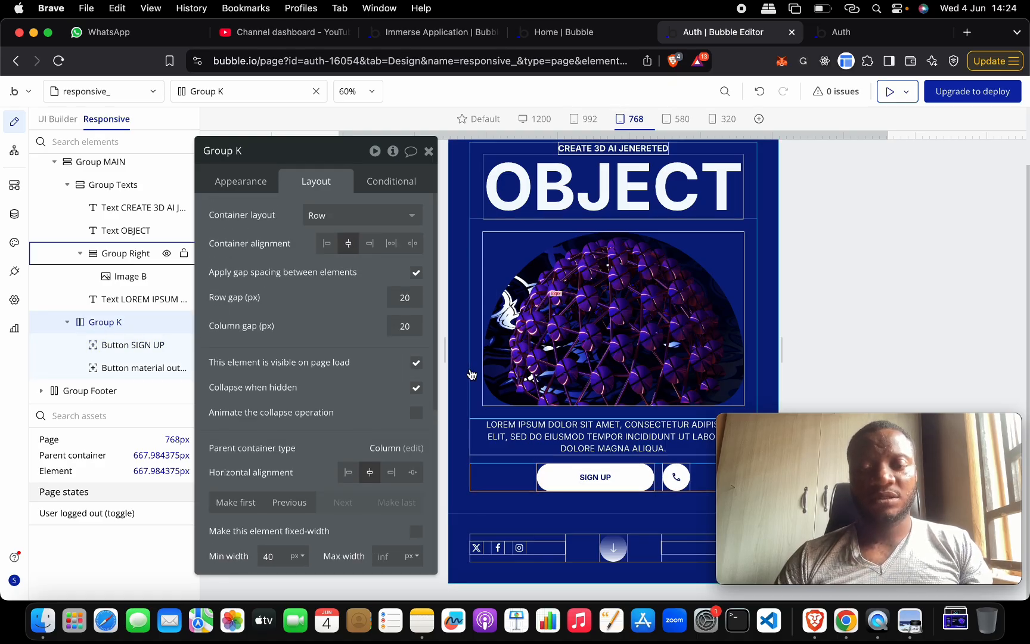
{"action": "key", "text": "ctrl+Up"}
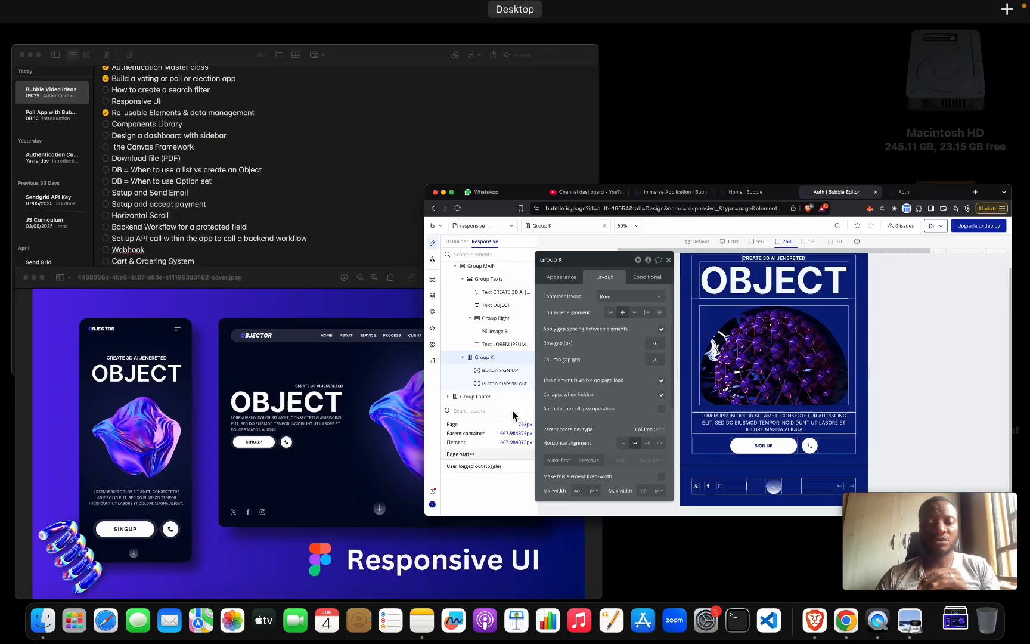
{"action": "left_click", "coordinate": [174, 508]}
{"action": "key", "text": "ctrl+Up"}
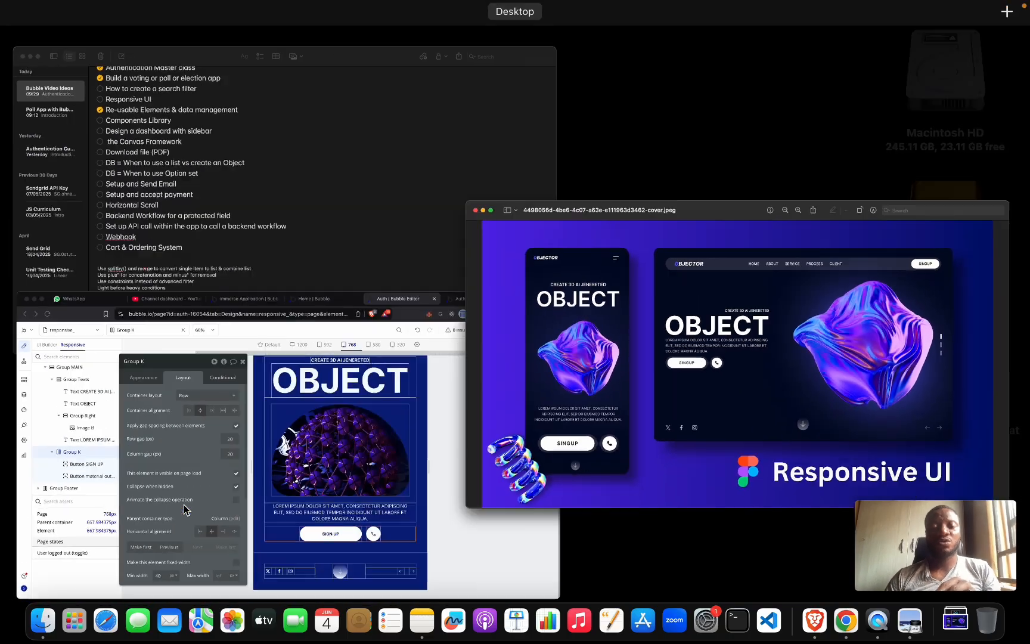
{"action": "left_click", "coordinate": [230, 470]}
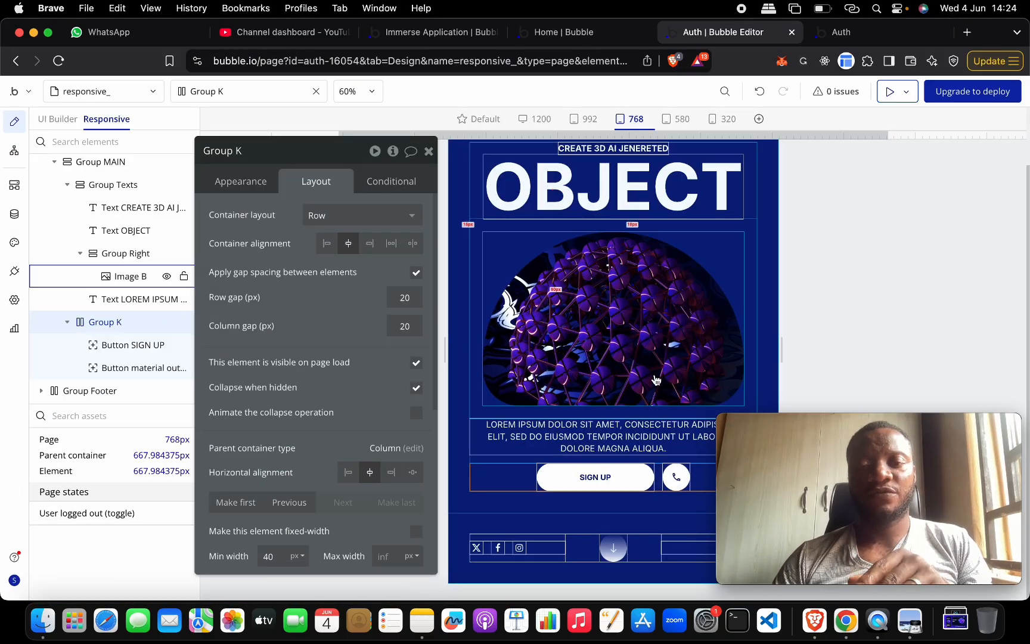
Step: Check the mobile layout at the 580 and 320 px breakpoints, return to 768 px and switch to the page's live preview
{"action": "left_click", "coordinate": [678, 115]}
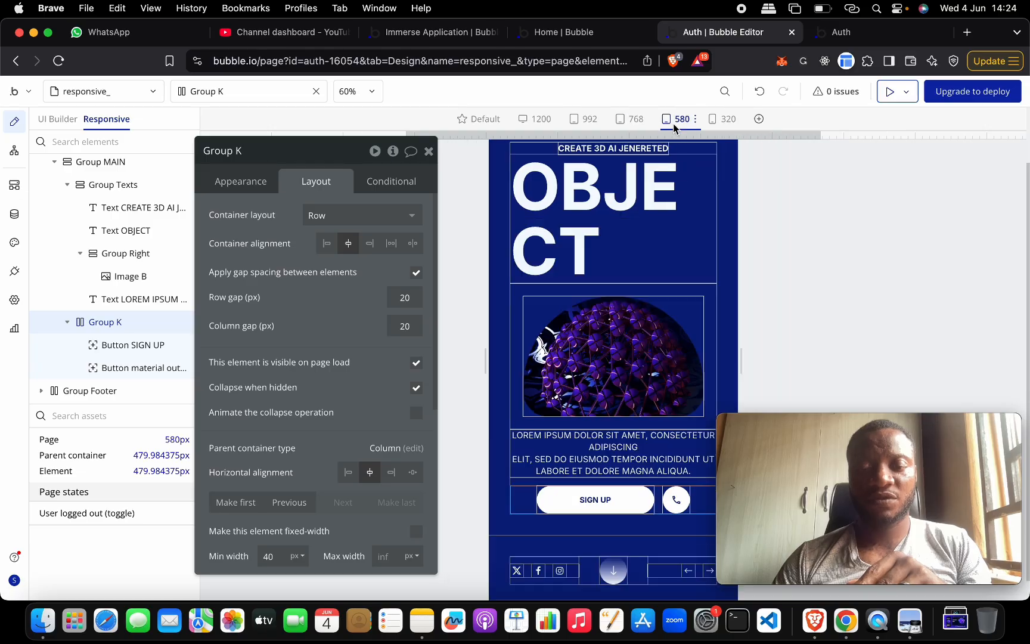
{"action": "left_click", "coordinate": [727, 119]}
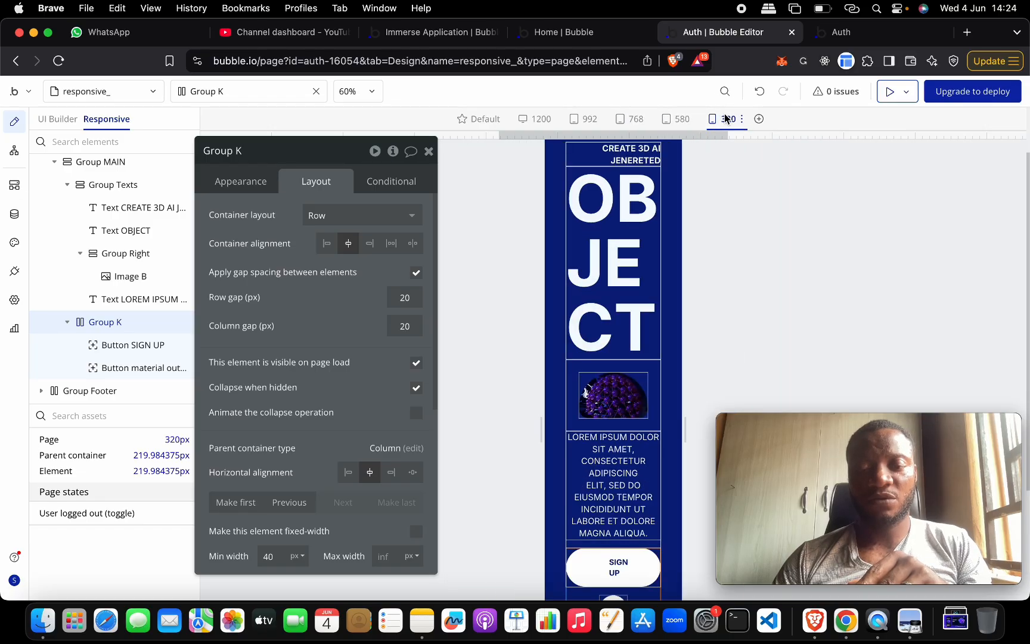
{"action": "left_click", "coordinate": [667, 120]}
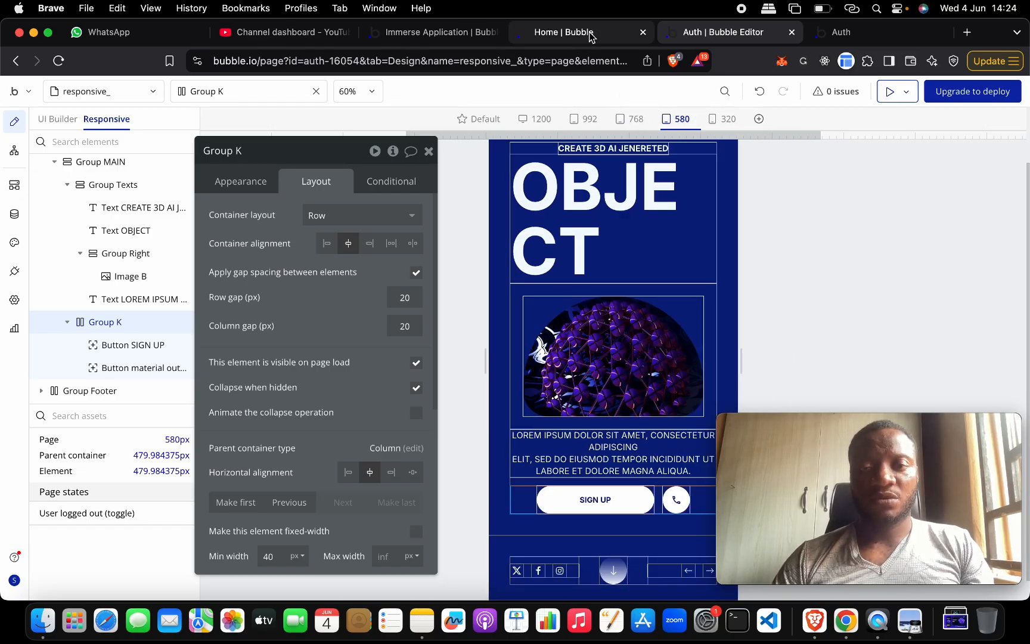
{"action": "scroll", "coordinate": [571, 262], "scroll_direction": "up", "scroll_amount": 2}
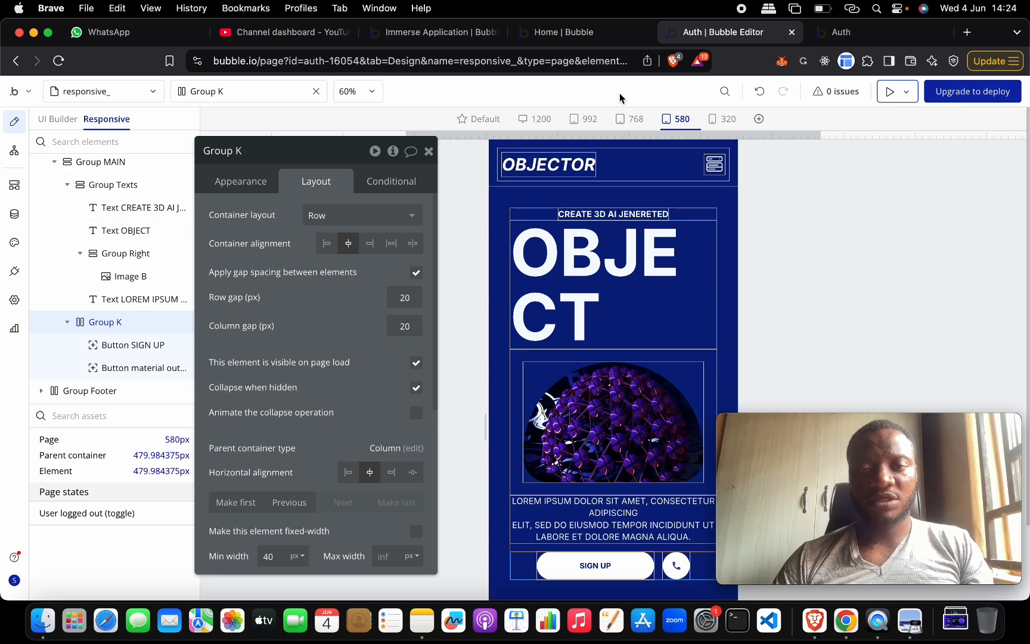
{"action": "left_click", "coordinate": [632, 119]}
{"action": "left_click", "coordinate": [838, 32]}
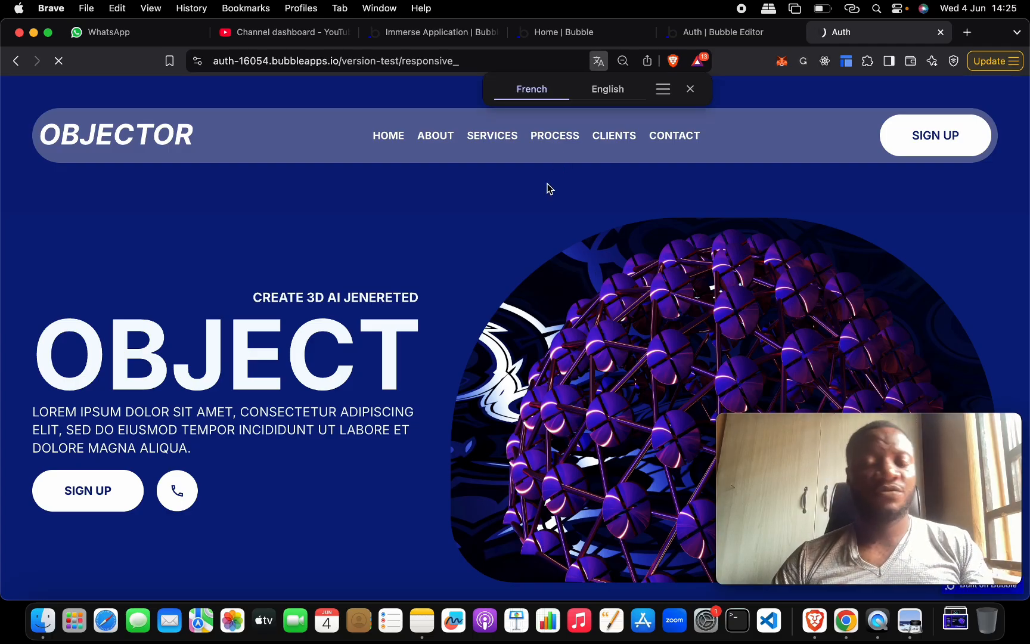
{"action": "left_click", "coordinate": [769, 9]}
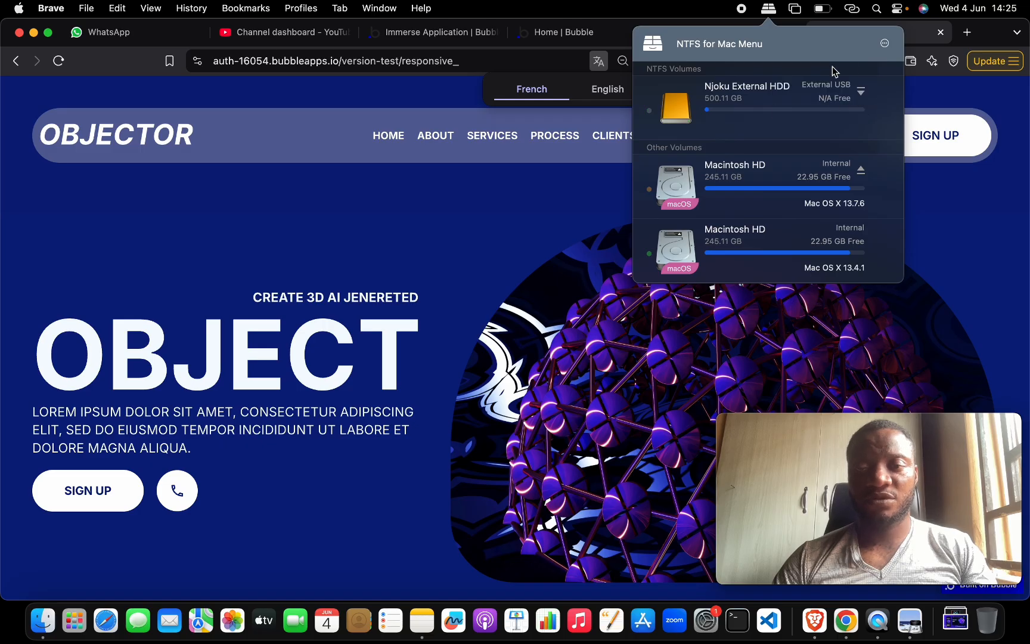
{"action": "left_click", "coordinate": [939, 100]}
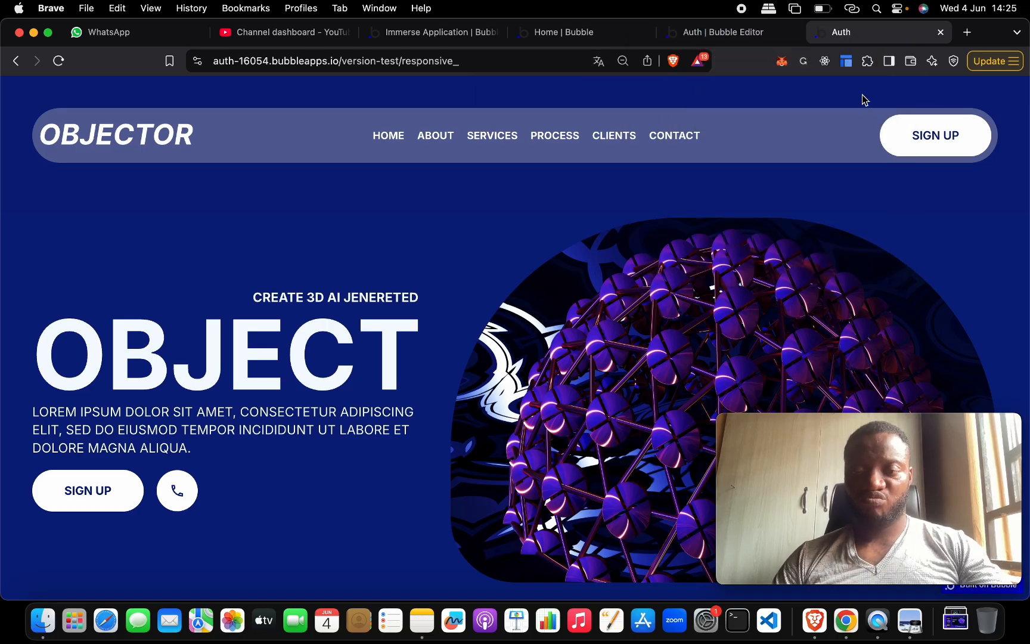
{"action": "right_click", "coordinate": [824, 99]}
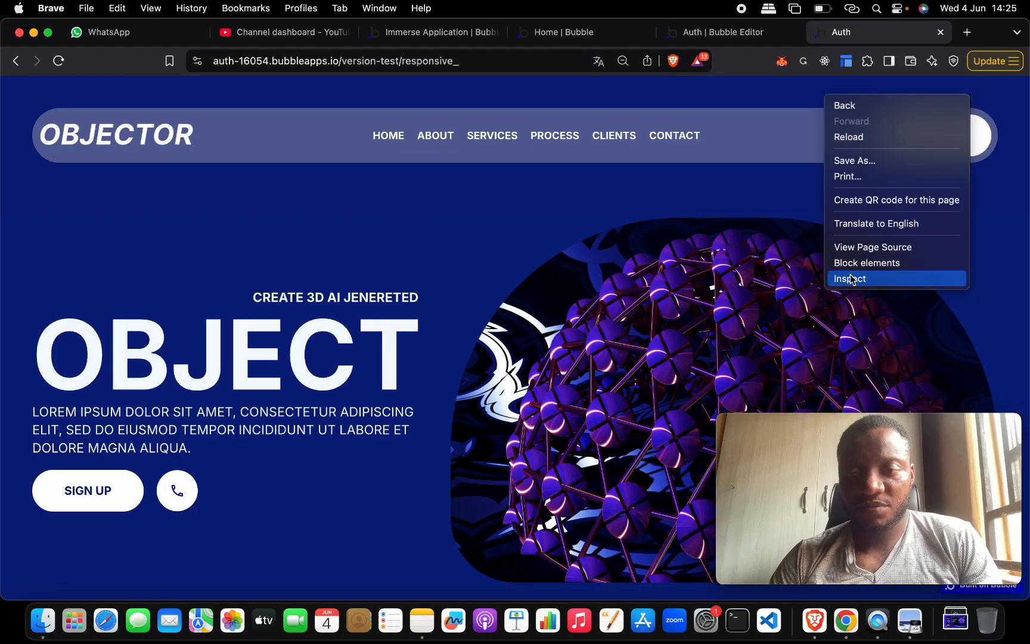
{"action": "left_click", "coordinate": [405, 269]}
Step: Examine the live preview at desktop width from the hero to the footer, comparing the desktop and mobile body groups
{"action": "scroll", "coordinate": [405, 274], "scroll_direction": "down", "scroll_amount": 5}
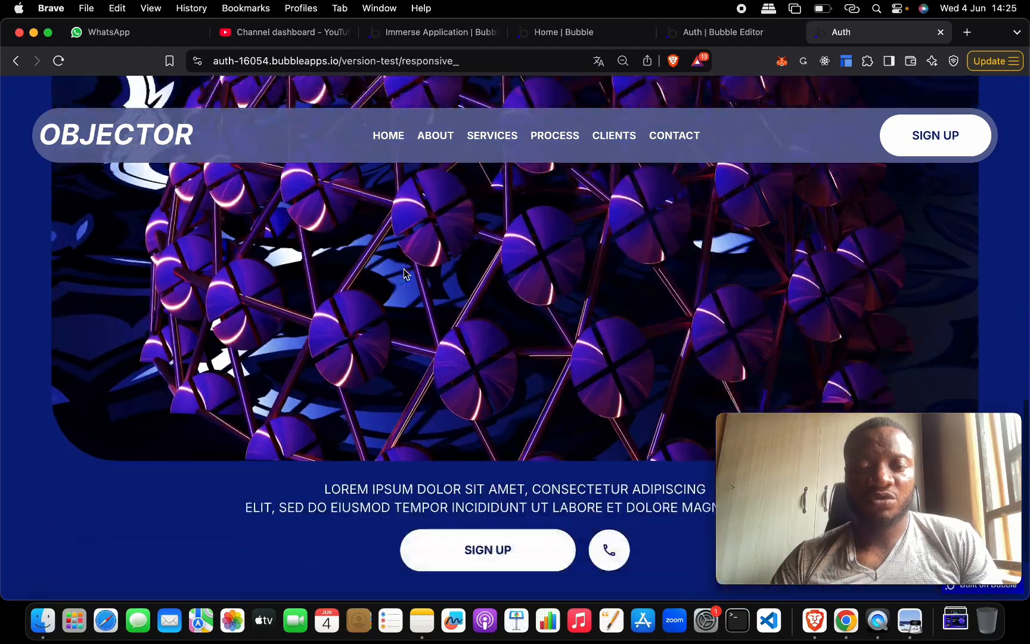
{"action": "scroll", "coordinate": [405, 274], "scroll_direction": "up", "scroll_amount": 3}
{"action": "scroll", "coordinate": [405, 274], "scroll_direction": "down", "scroll_amount": 10}
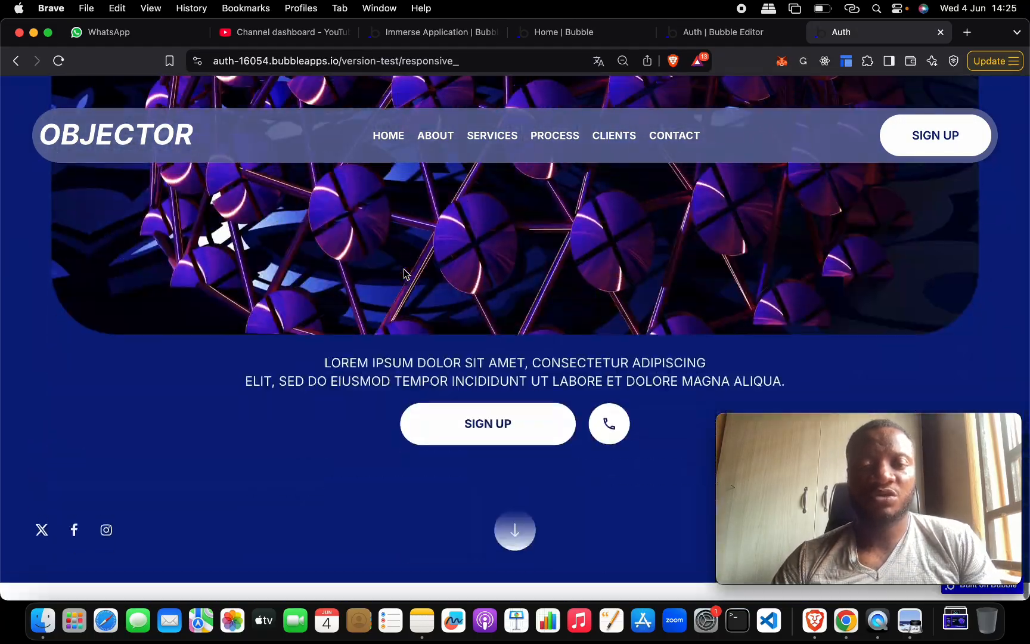
{"action": "scroll", "coordinate": [405, 273], "scroll_direction": "up", "scroll_amount": 3}
{"action": "scroll", "coordinate": [405, 274], "scroll_direction": "up", "scroll_amount": 5}
{"action": "scroll", "coordinate": [405, 273], "scroll_direction": "down", "scroll_amount": 4}
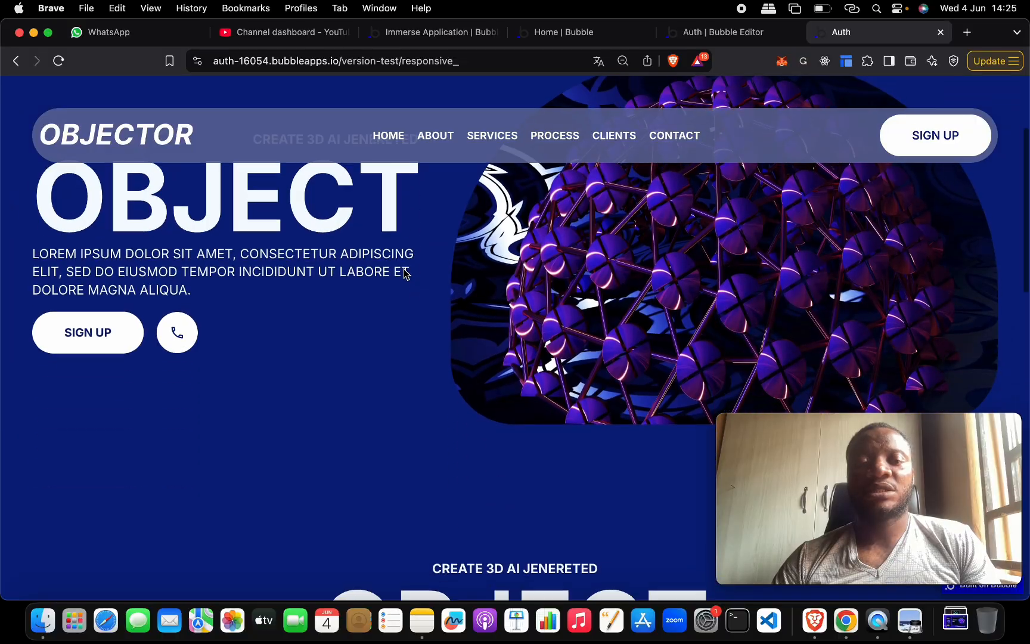
{"action": "scroll", "coordinate": [404, 273], "scroll_direction": "down", "scroll_amount": 5}
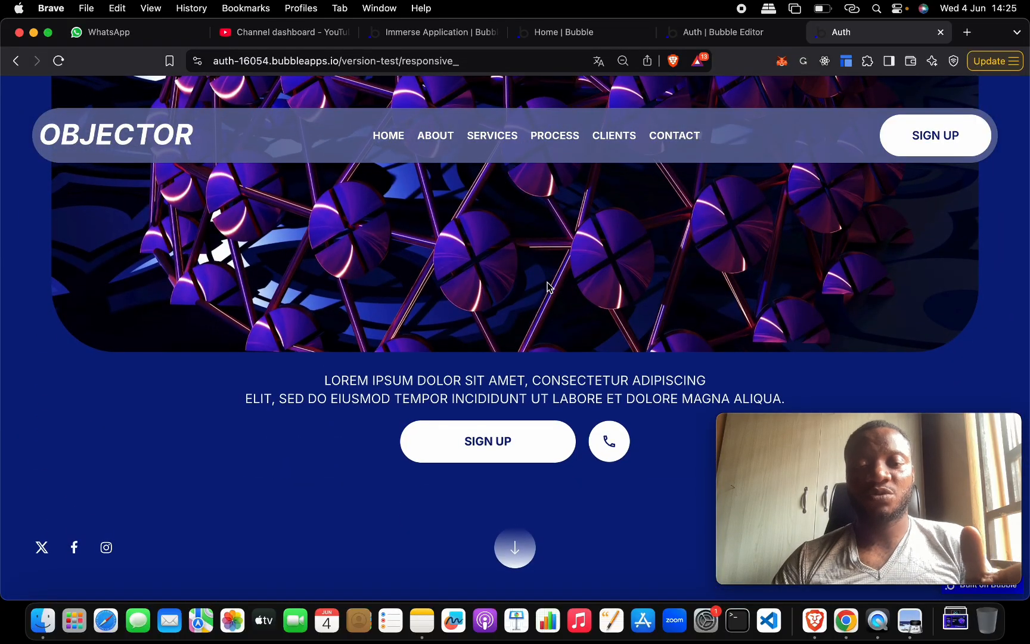
{"action": "scroll", "coordinate": [548, 286], "scroll_direction": "down", "scroll_amount": 5}
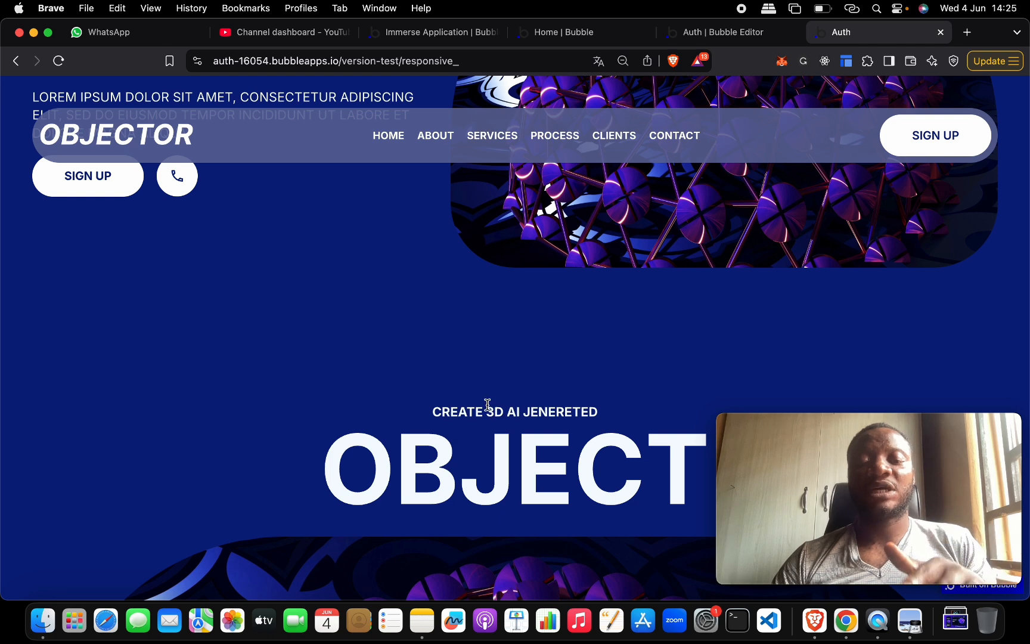
{"action": "scroll", "coordinate": [488, 404], "scroll_direction": "down", "scroll_amount": 5}
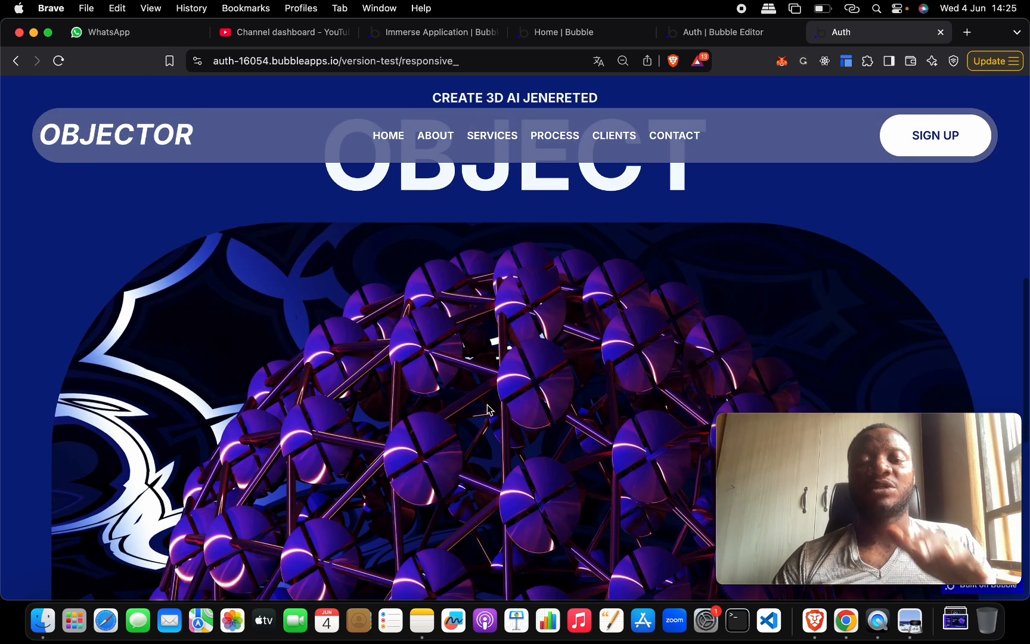
Step: Back in the Bubble editor, hide Group Body MOBILE on page load and make its condition for page width ≤ 768 px show it
{"action": "left_click", "coordinate": [725, 33]}
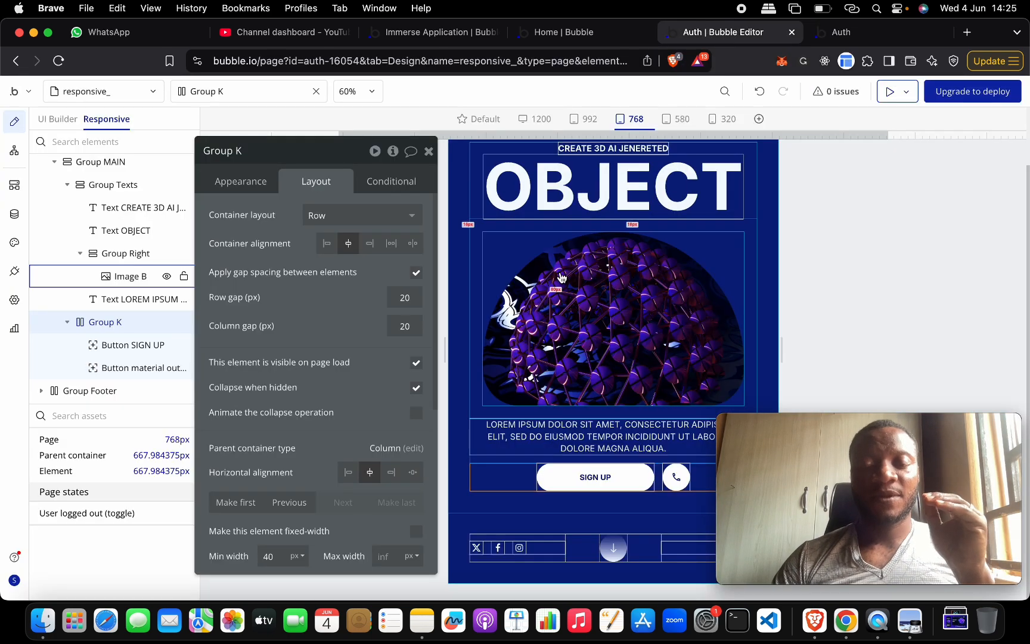
{"action": "scroll", "coordinate": [561, 278], "scroll_direction": "up", "scroll_amount": 2}
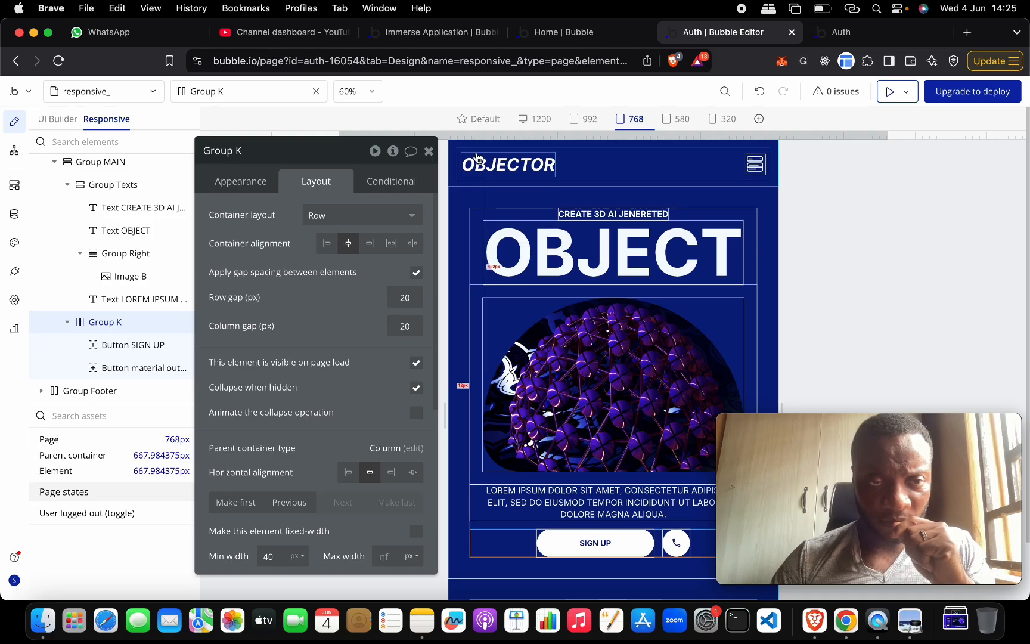
{"action": "scroll", "coordinate": [119, 262], "scroll_direction": "up", "scroll_amount": 5}
{"action": "scroll", "coordinate": [107, 274], "scroll_direction": "down", "scroll_amount": 2}
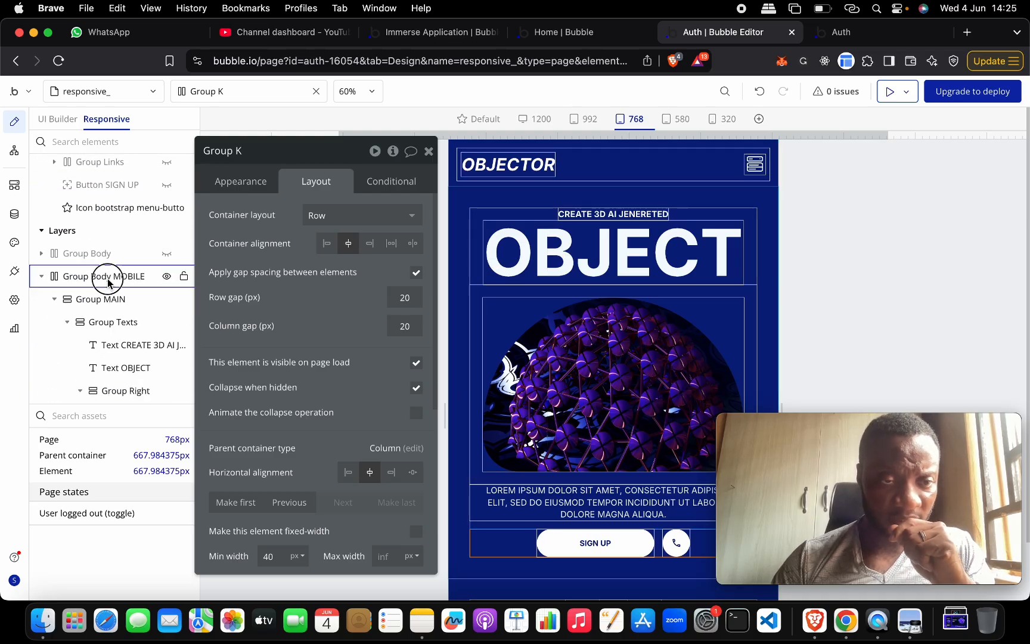
{"action": "left_click", "coordinate": [105, 275]}
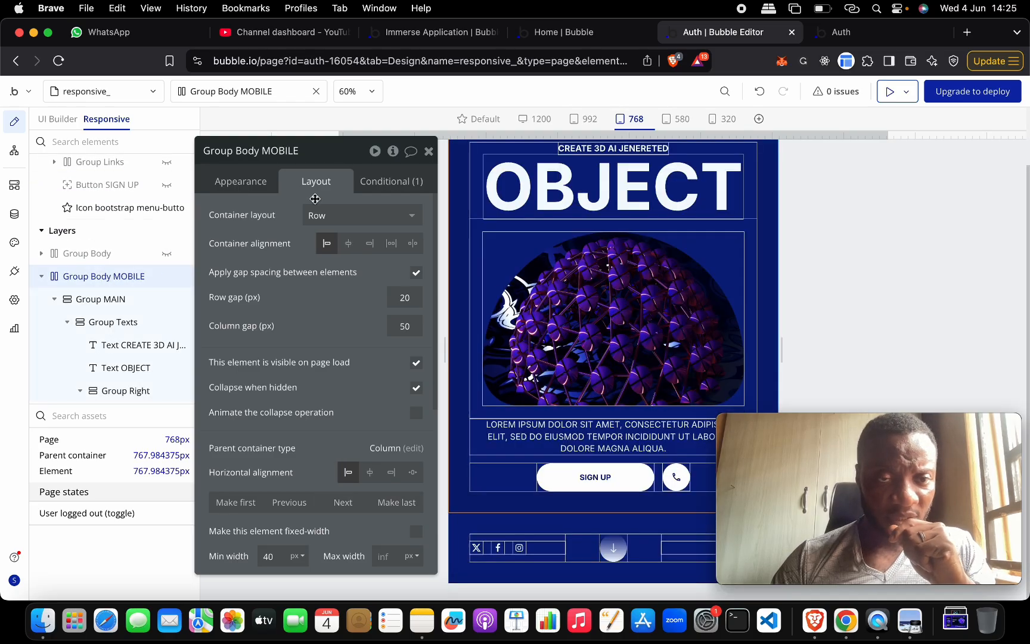
{"action": "left_click", "coordinate": [417, 364]}
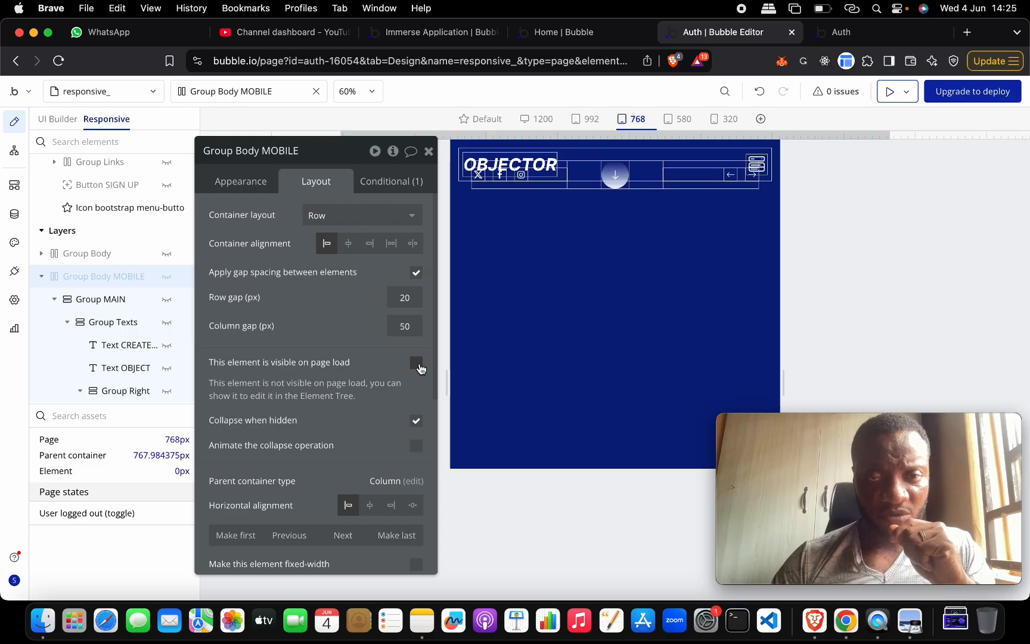
{"action": "left_click", "coordinate": [407, 182]}
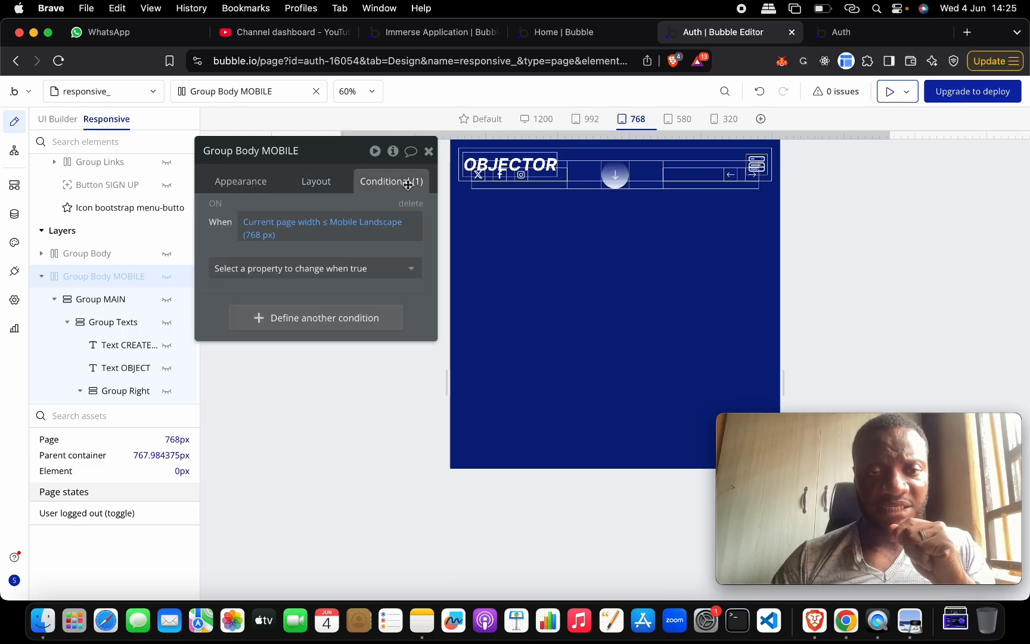
{"action": "left_click", "coordinate": [359, 277]}
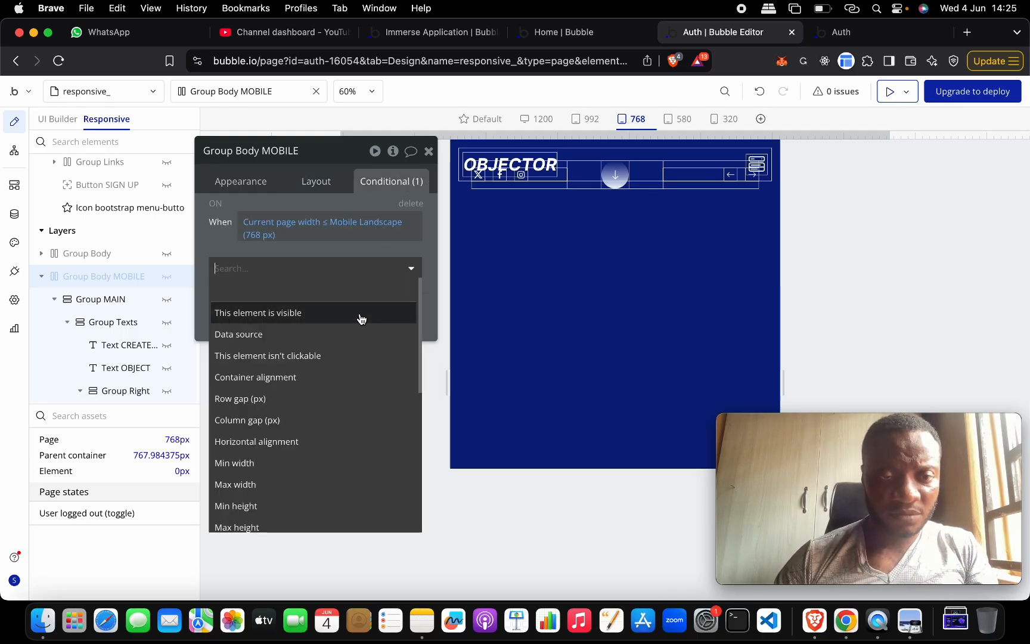
{"action": "left_click", "coordinate": [361, 315]}
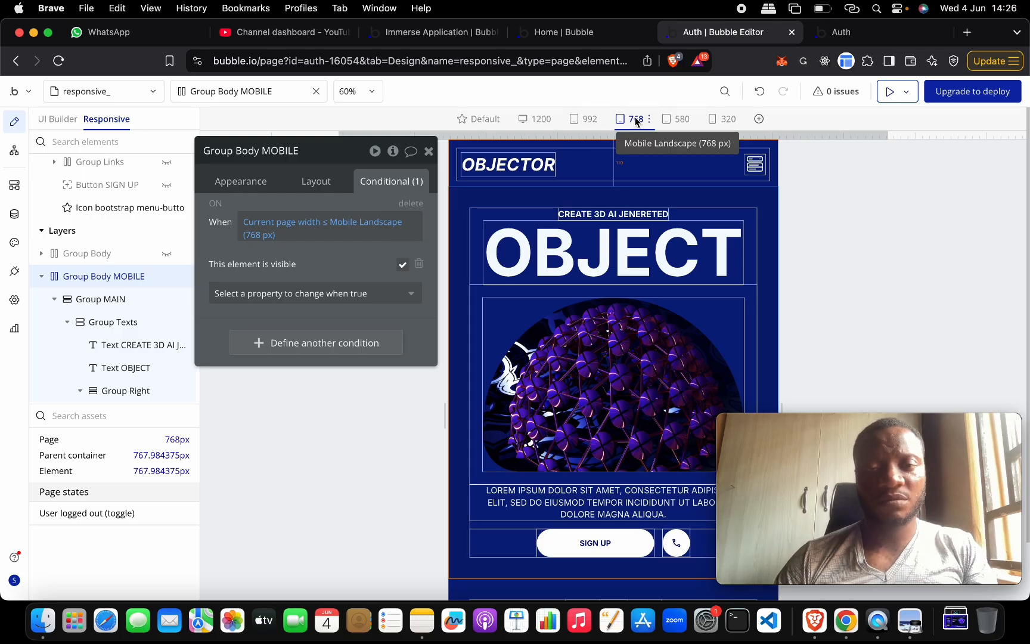
Step: Make Group Body not visible under its page width ≤ 768 px condition and check that it is set visible on page load
{"action": "left_click", "coordinate": [83, 254]}
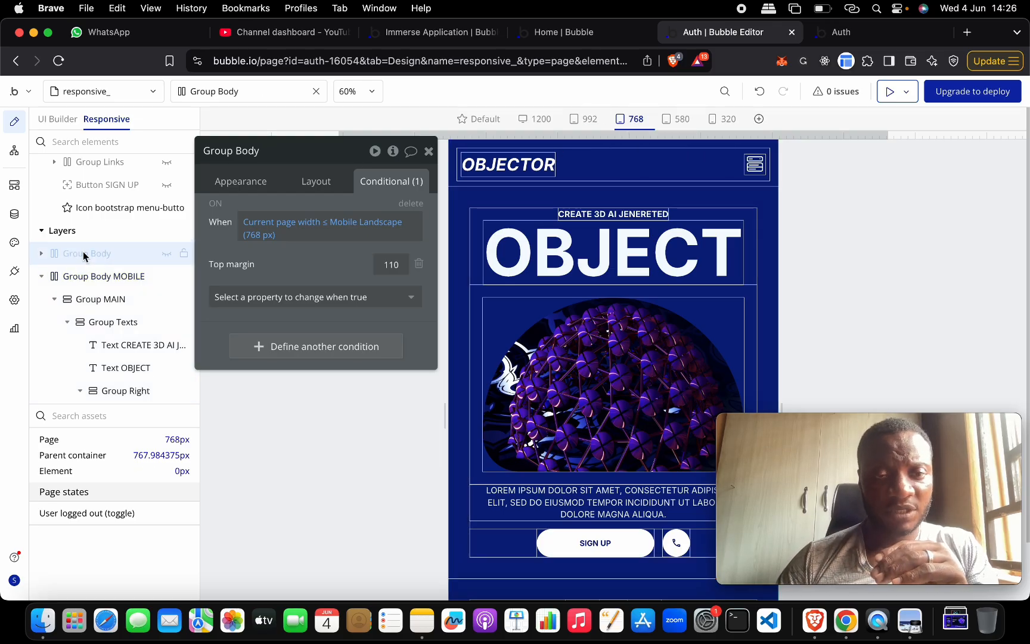
{"action": "left_click", "coordinate": [306, 298]}
{"action": "left_click", "coordinate": [258, 341]}
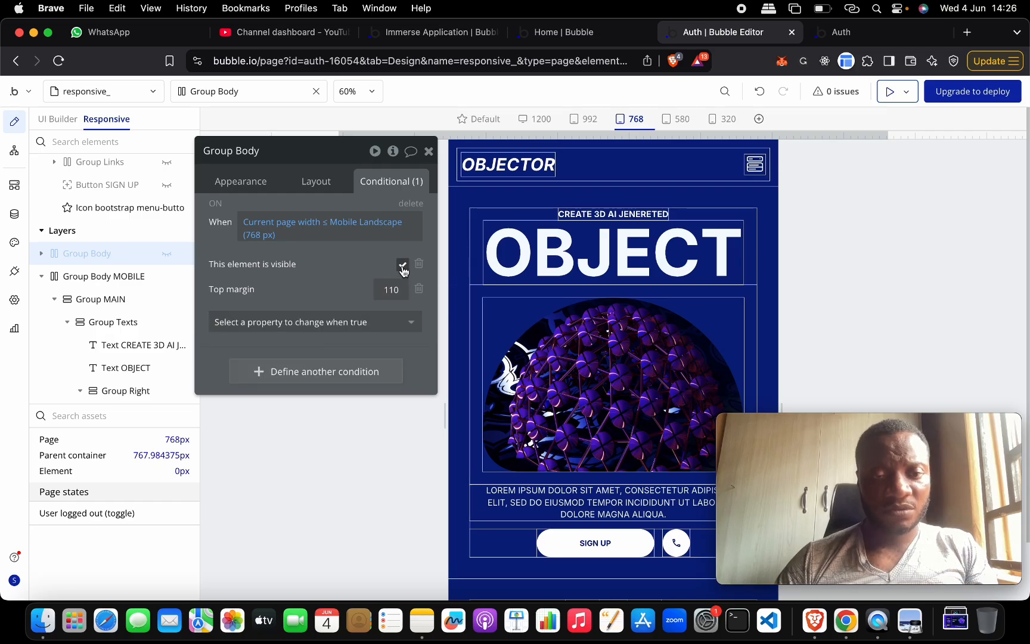
{"action": "left_click", "coordinate": [307, 181]}
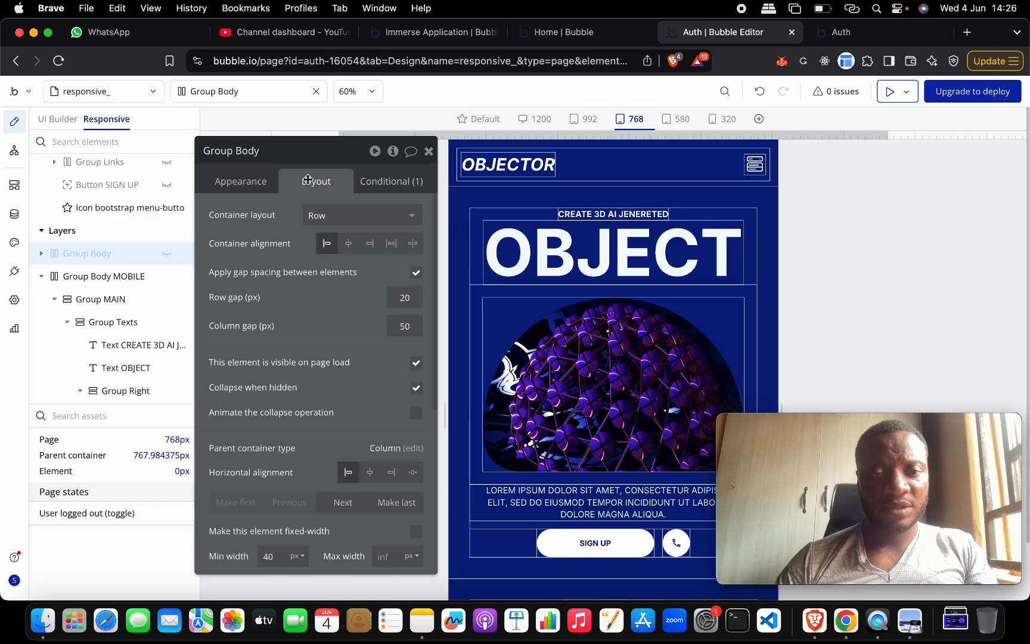
Step: Copy the address of the existing preview page and open it in a new browser tab
{"action": "left_click", "coordinate": [841, 32]}
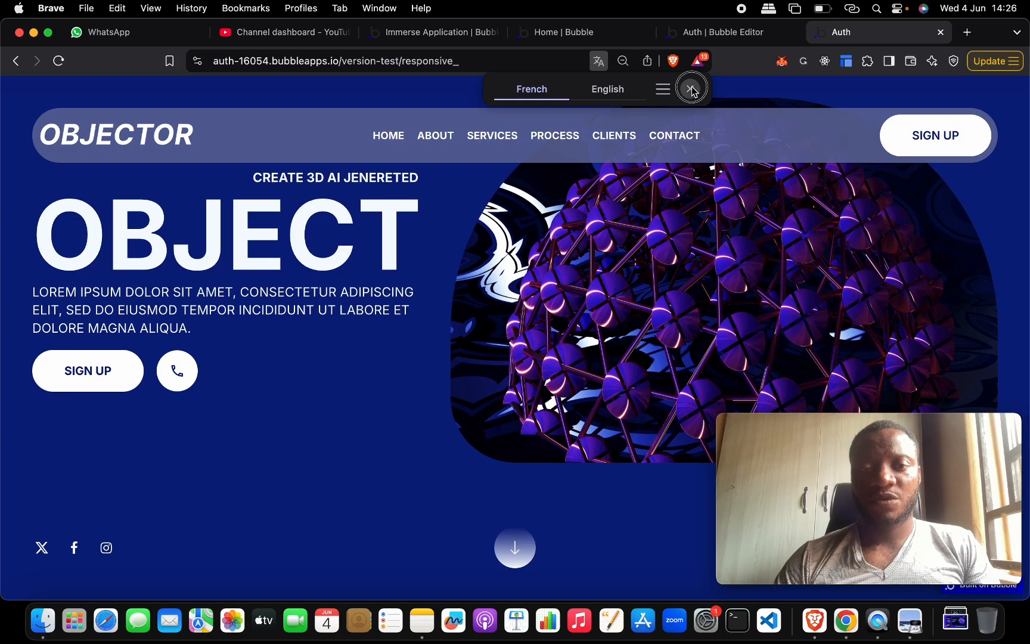
{"action": "left_click", "coordinate": [691, 90]}
{"action": "left_click", "coordinate": [508, 61]}
{"action": "key", "text": "super+c"}
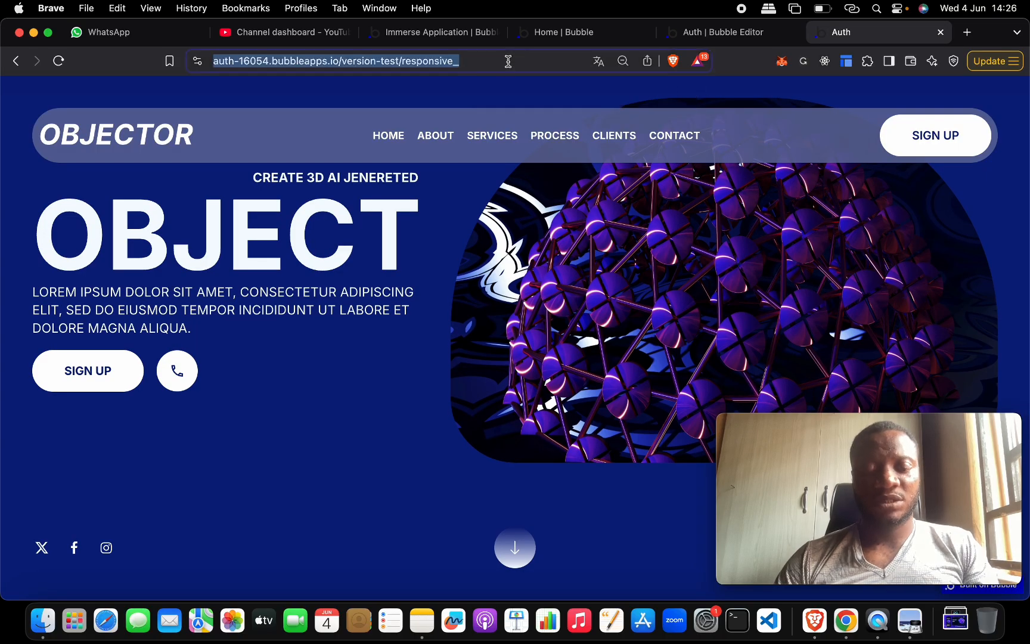
{"action": "left_click", "coordinate": [966, 32]}
{"action": "key", "text": "super+v"}
{"action": "key", "text": "Return"}
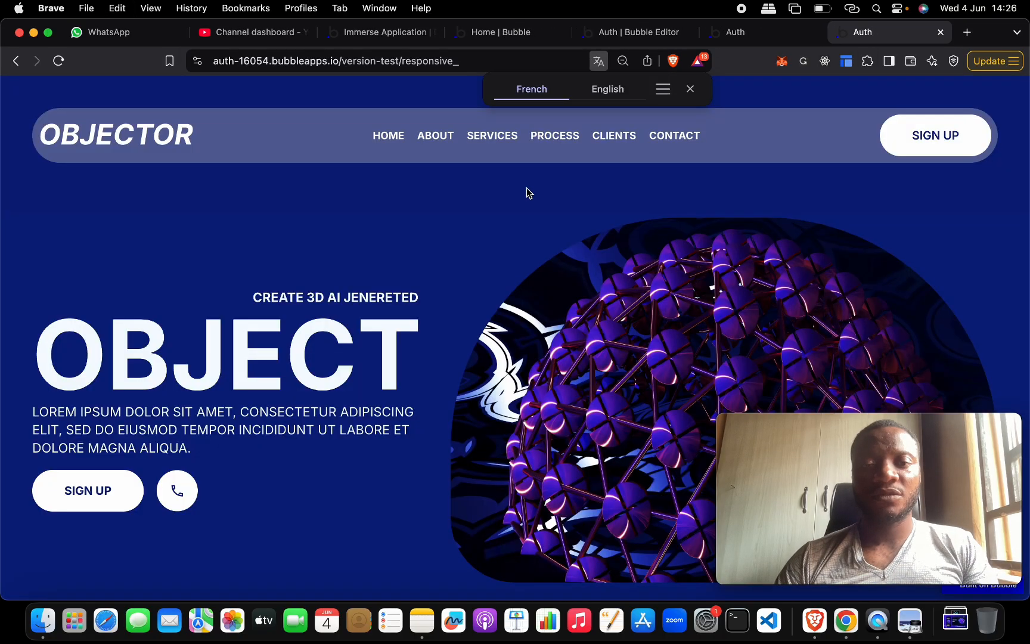
Step: Inspect the page in responsive device mode, enlarge the preview area and widen the viewport to about 760 px
{"action": "right_click", "coordinate": [527, 192]}
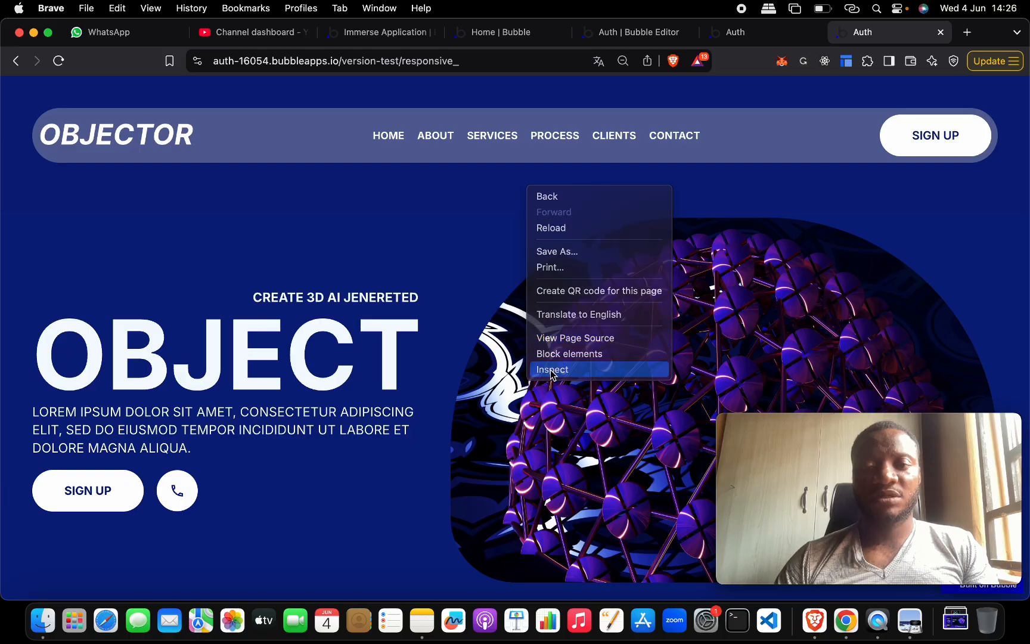
{"action": "left_click", "coordinate": [554, 368]}
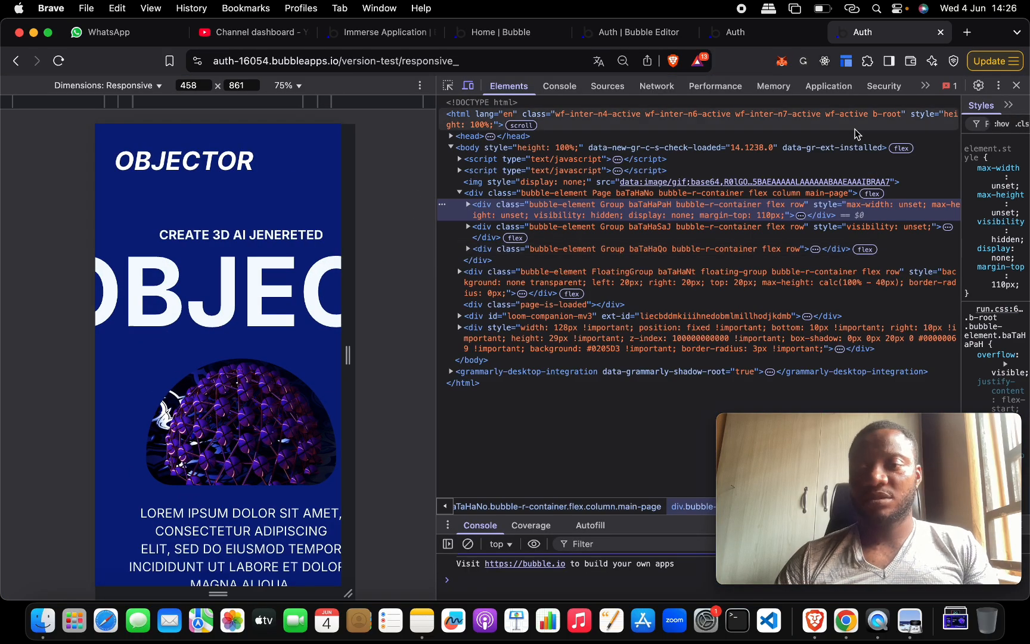
{"action": "left_click_drag", "start_coordinate": [433, 249], "coordinate": [673, 237]}
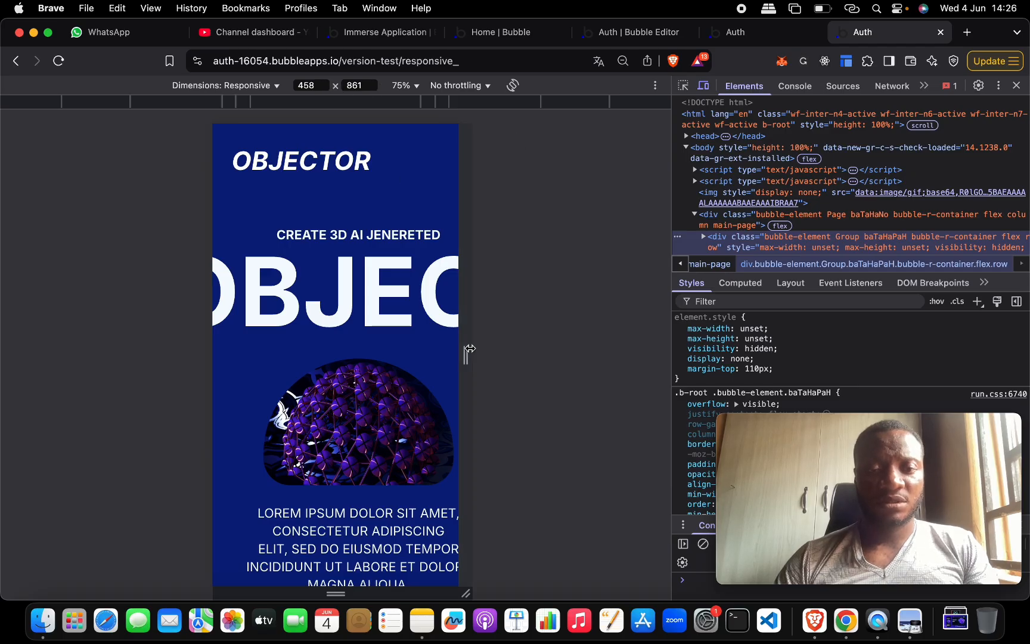
{"action": "left_click_drag", "start_coordinate": [466, 353], "coordinate": [551, 341]}
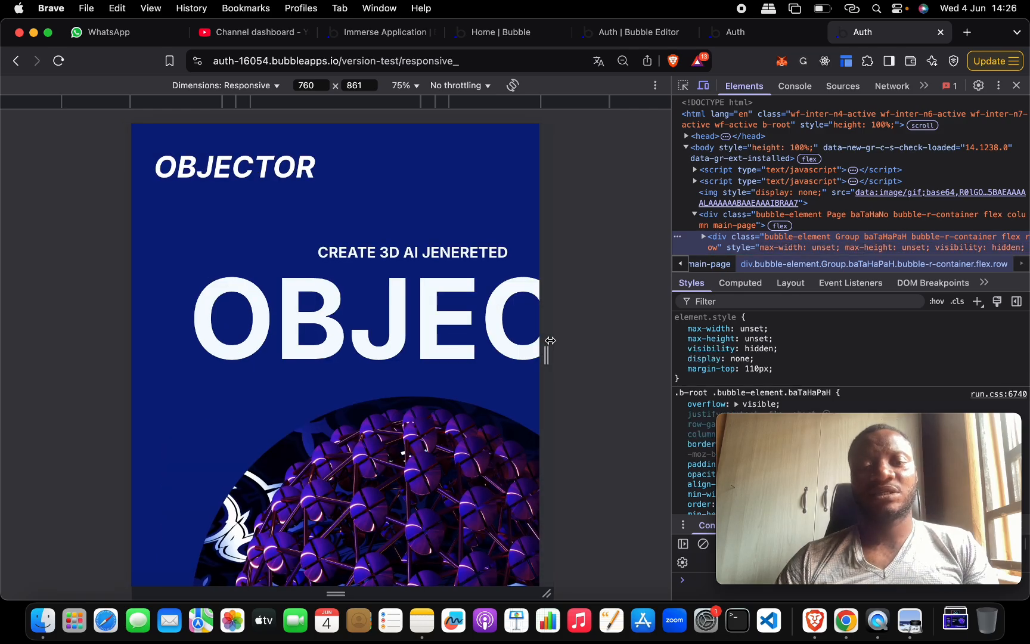
Step: Examine how the header, title, image and text of the mobile layout fit in the 760 px wide viewport
{"action": "scroll", "coordinate": [449, 361], "scroll_direction": "down", "scroll_amount": 5}
{"action": "scroll", "coordinate": [448, 361], "scroll_direction": "up", "scroll_amount": 5}
{"action": "scroll", "coordinate": [448, 360], "scroll_direction": "right", "scroll_amount": 2}
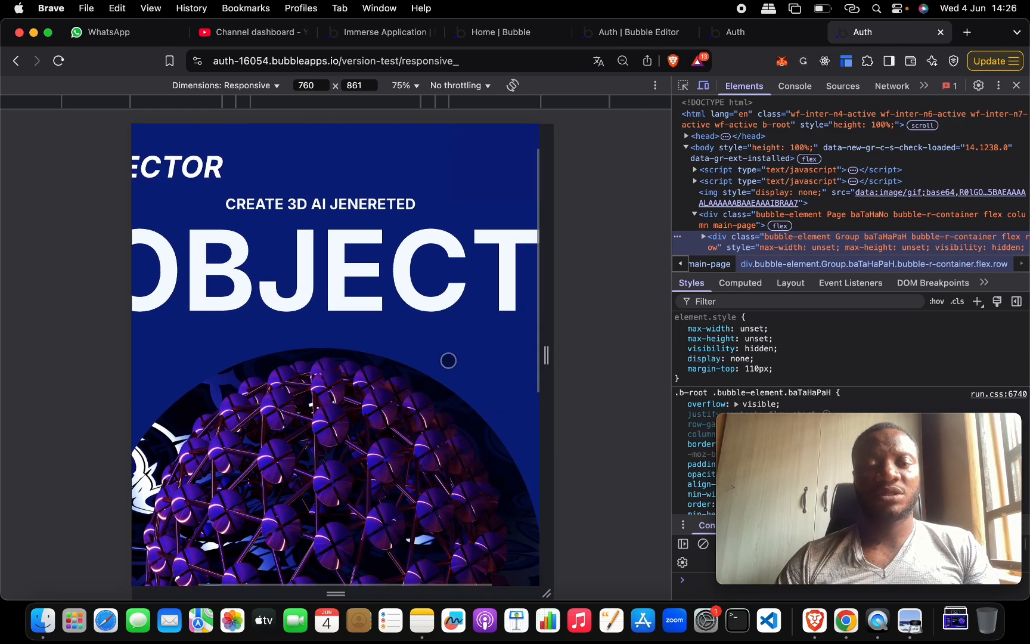
{"action": "scroll", "coordinate": [448, 360], "scroll_direction": "left", "scroll_amount": 3}
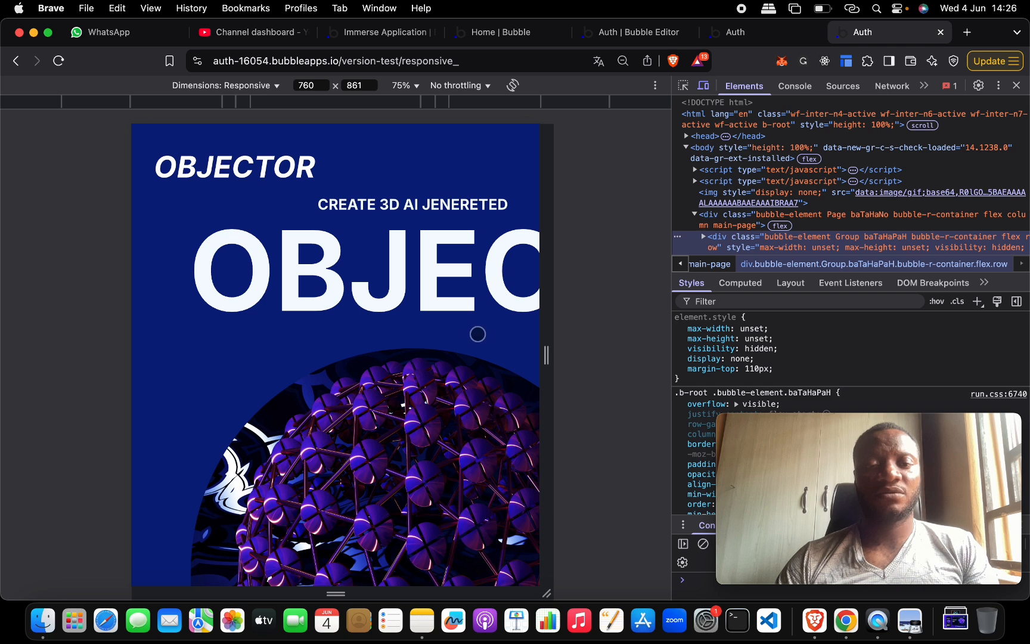
{"action": "scroll", "coordinate": [477, 334], "scroll_direction": "right", "scroll_amount": 3}
{"action": "scroll", "coordinate": [478, 335], "scroll_direction": "down", "scroll_amount": 3}
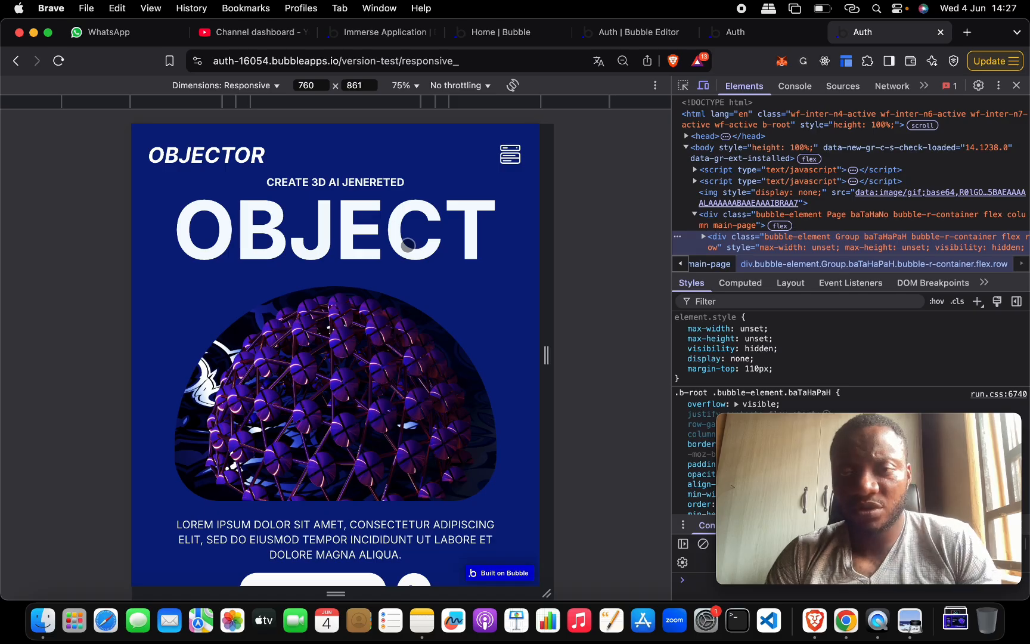
{"action": "scroll", "coordinate": [433, 215], "scroll_direction": "down", "scroll_amount": 3}
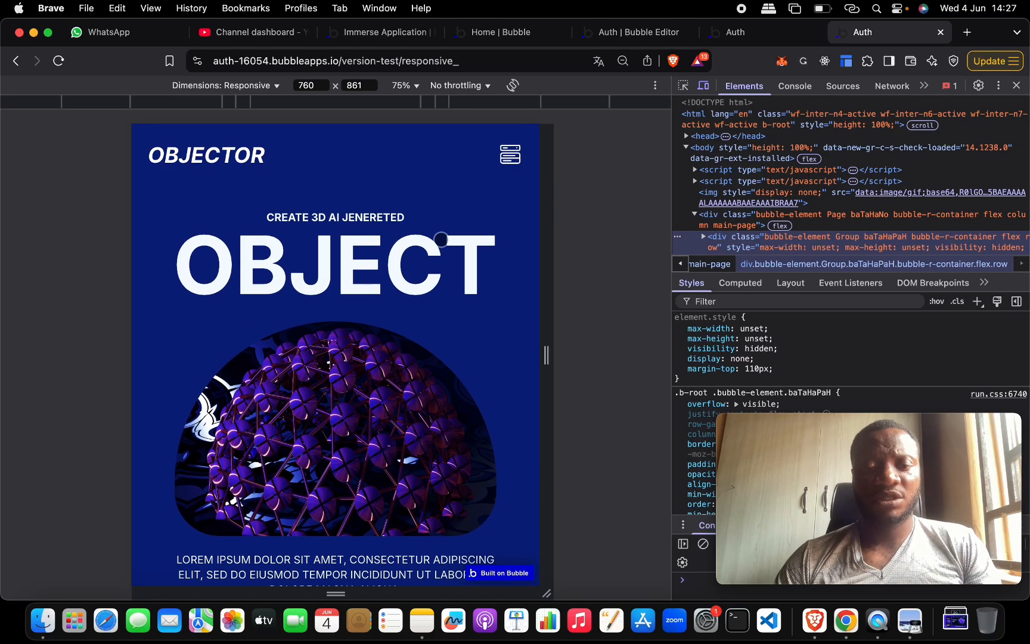
{"action": "scroll", "coordinate": [441, 240], "scroll_direction": "up", "scroll_amount": 3}
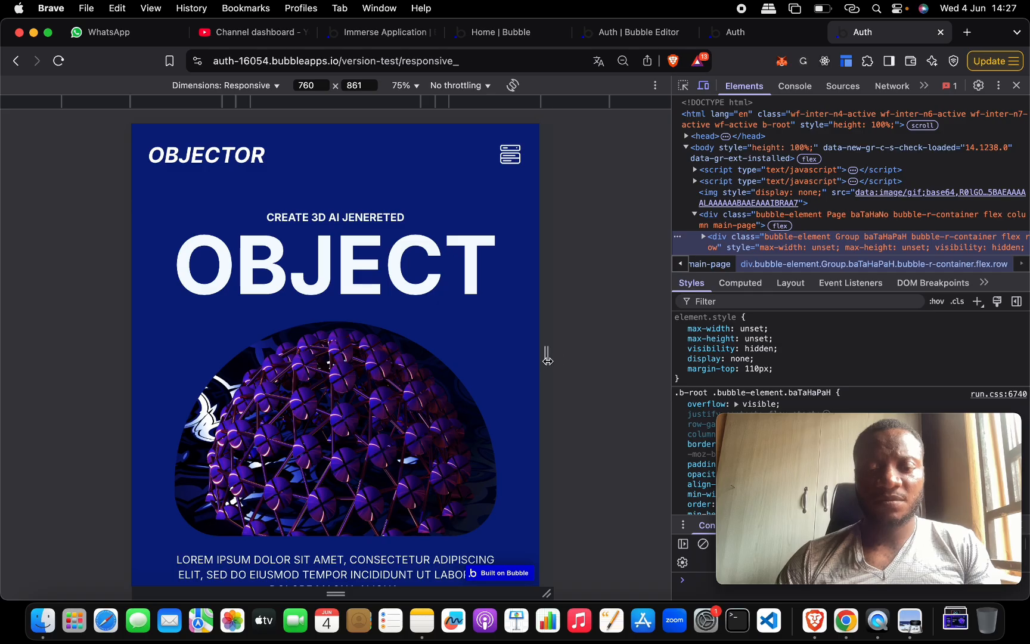
Step: Check how the OBJECT title fits as the viewport width changes to about 669, 578 and 625 px
{"action": "left_click_drag", "start_coordinate": [547, 360], "coordinate": [521, 341]}
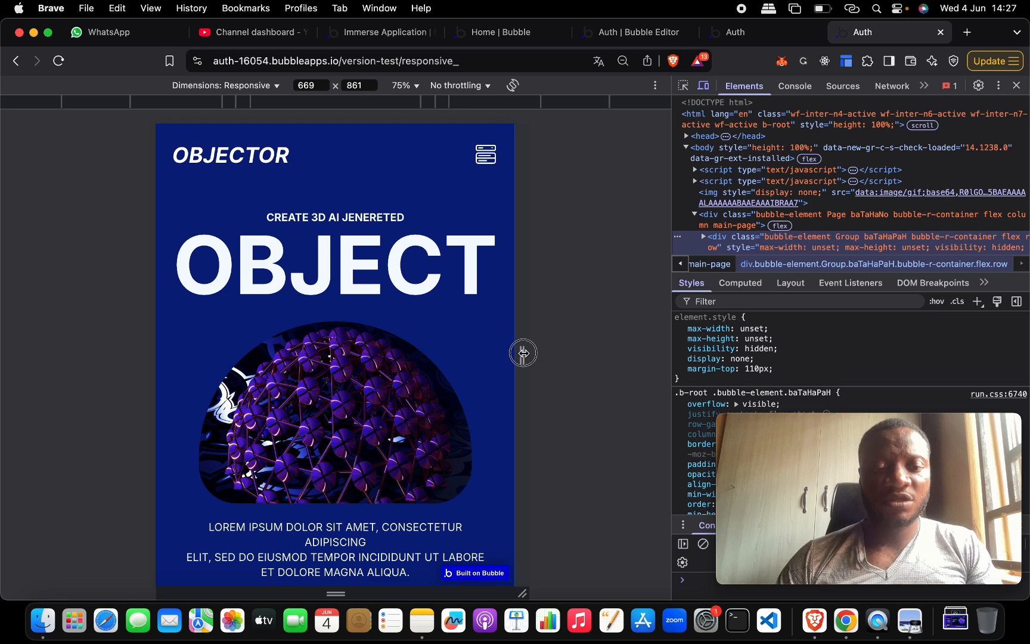
{"action": "left_click_drag", "start_coordinate": [522, 353], "coordinate": [499, 351]}
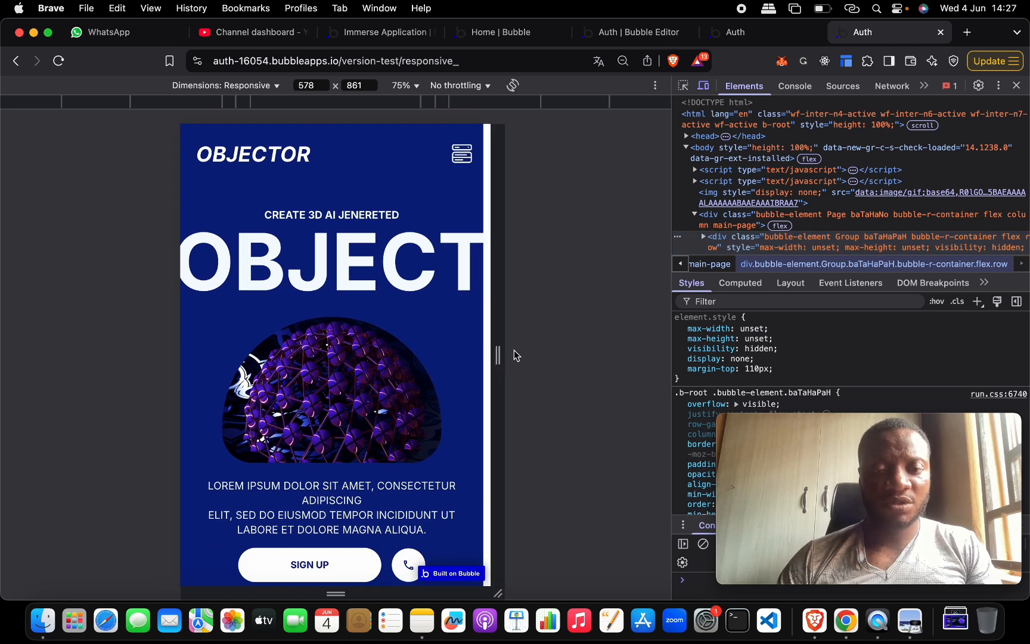
{"action": "mouse_move", "coordinate": [502, 352]}
{"action": "left_mouse_down"}
{"action": "mouse_move", "coordinate": [523, 353]}
{"action": "mouse_move", "coordinate": [514, 353]}
{"action": "left_mouse_up"}
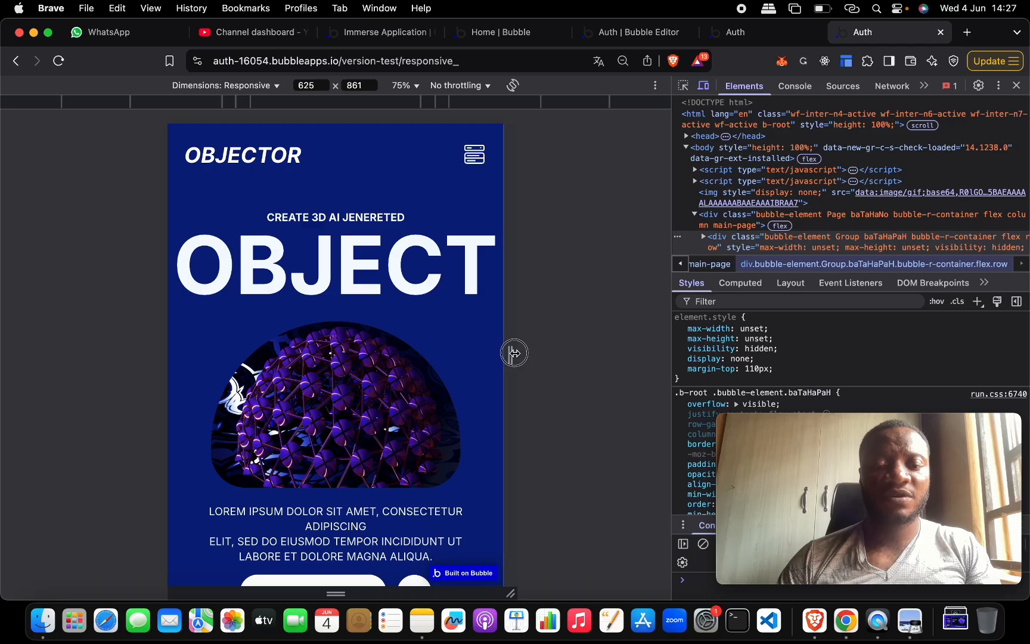
Step: Widen the preview viewport to about 652 px and check the layout at the editor's 580 px breakpoint
{"action": "left_click_drag", "start_coordinate": [514, 353], "coordinate": [517, 353]}
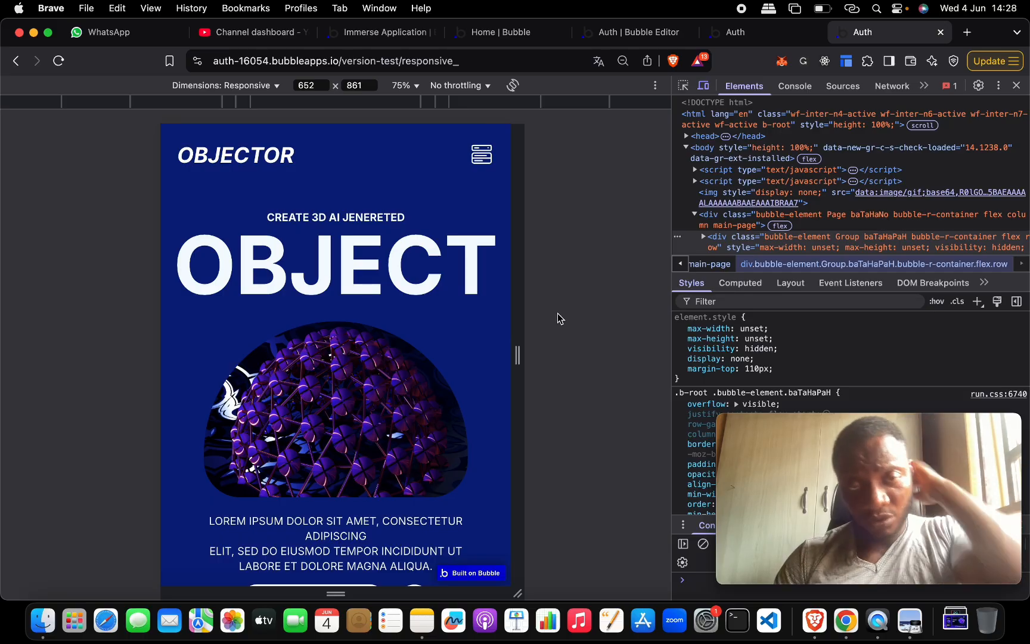
{"action": "key", "text": "ctrl+Up"}
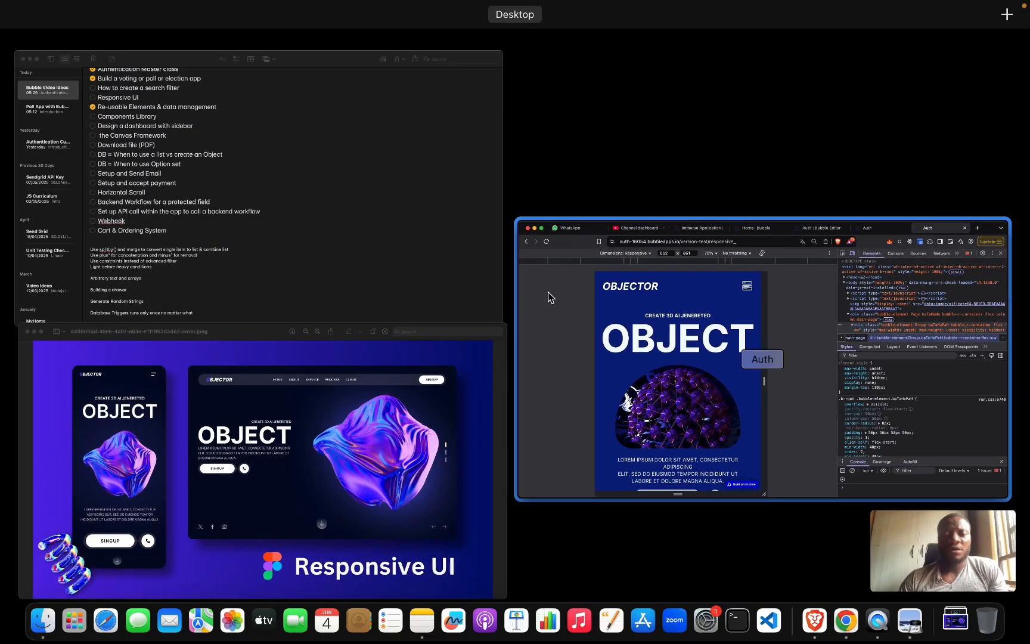
{"action": "left_click", "coordinate": [719, 248]}
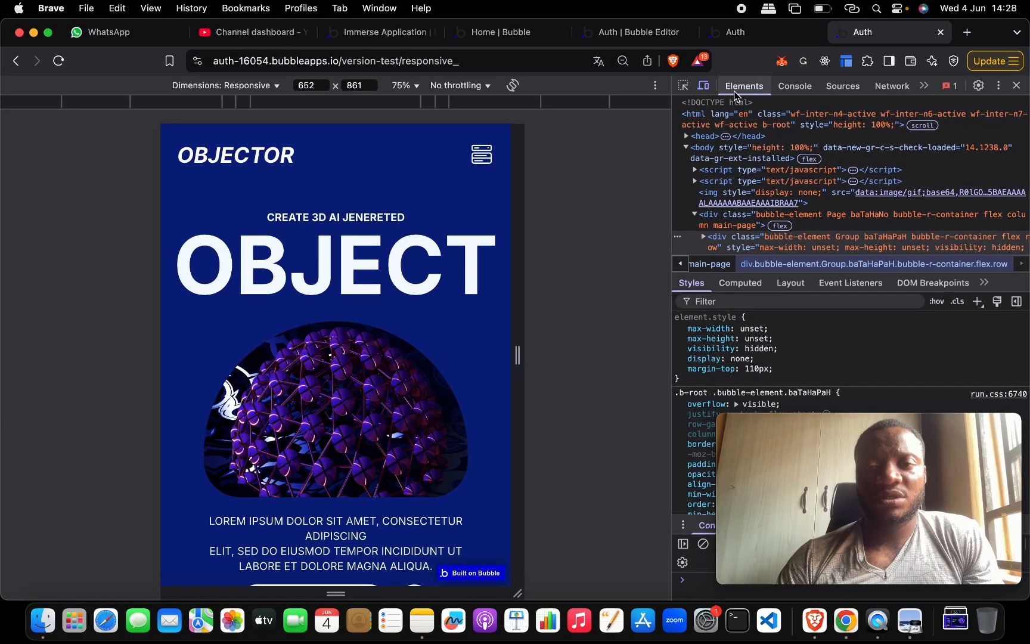
{"action": "left_click", "coordinate": [739, 33]}
{"action": "left_click", "coordinate": [651, 31]}
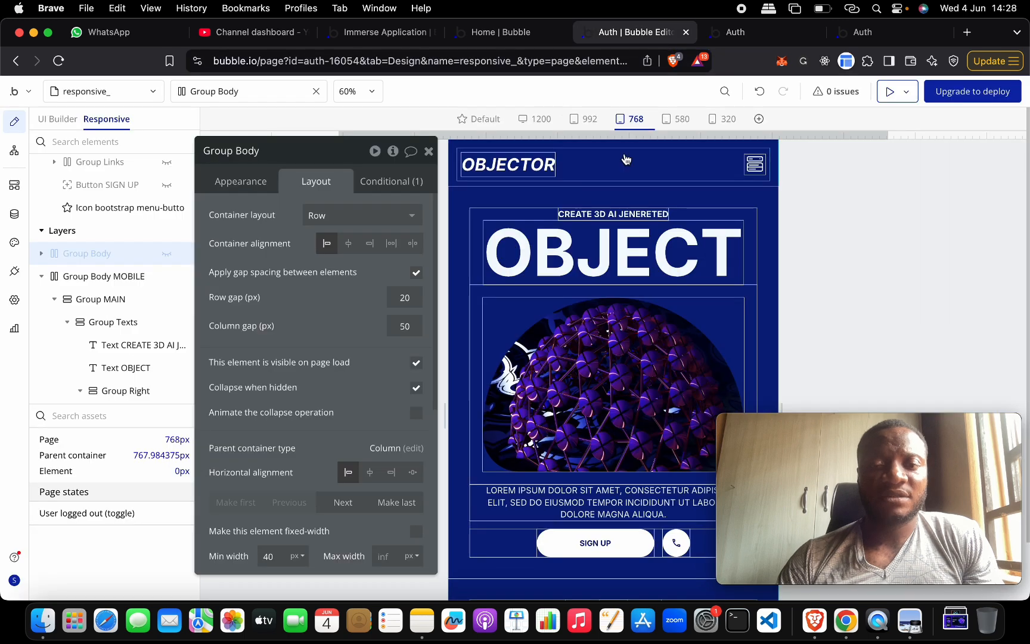
{"action": "left_click", "coordinate": [683, 119]}
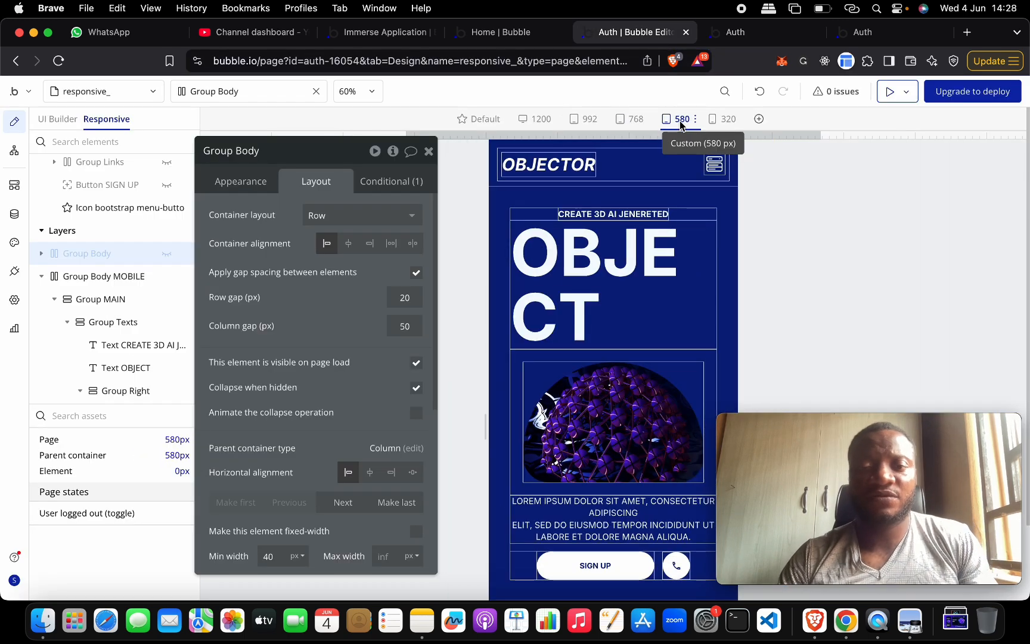
Step: Return to the live preview and set the viewport width to 580 px
{"action": "left_click", "coordinate": [878, 37]}
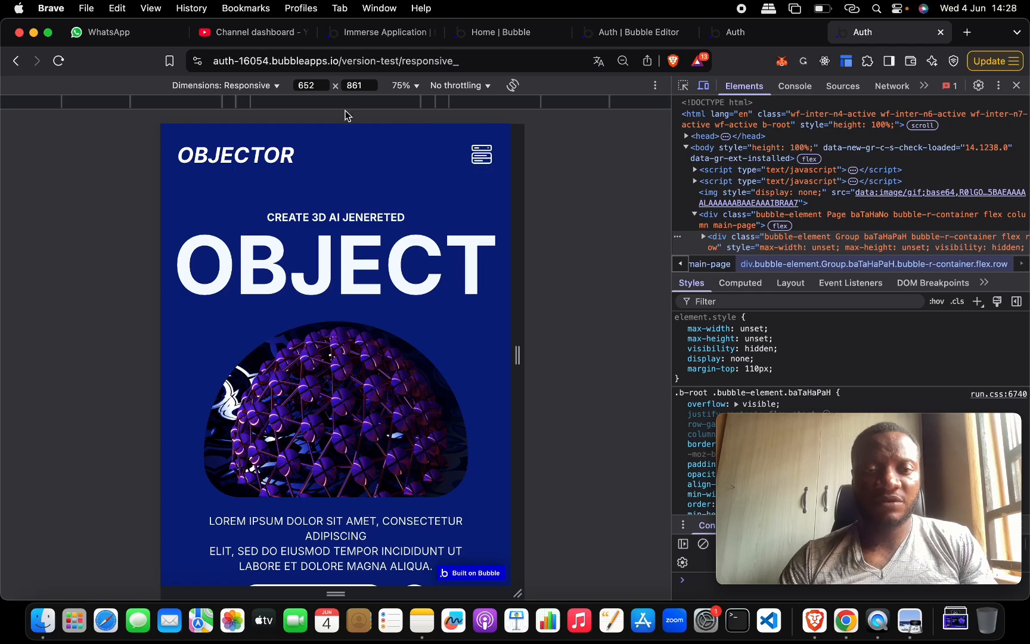
{"action": "left_click", "coordinate": [307, 85]}
{"action": "type", "text": "58"}
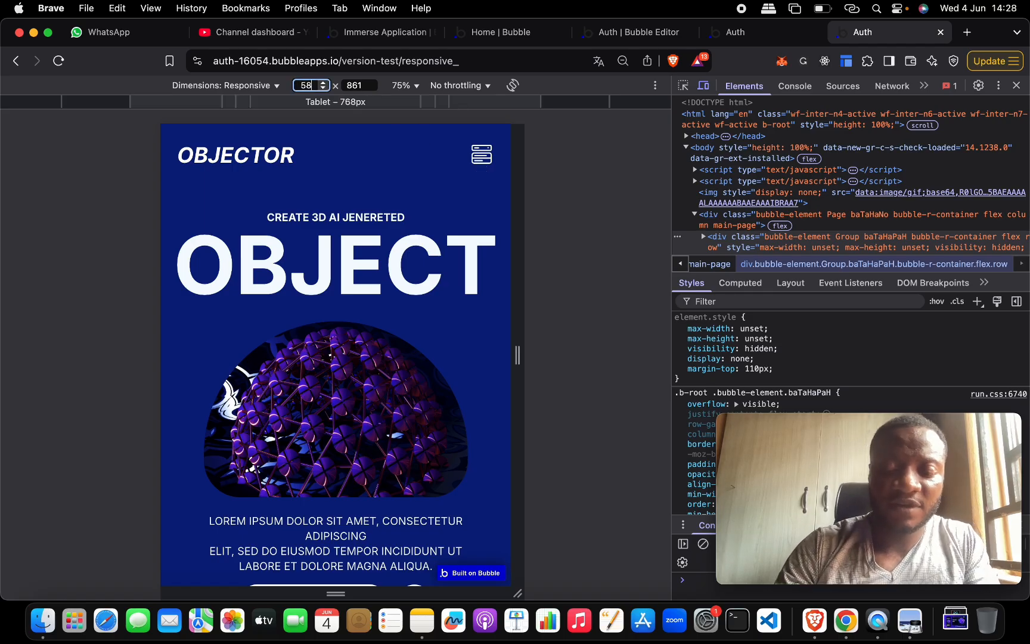
{"action": "type", "text": "0"}
{"action": "key", "text": "Return"}
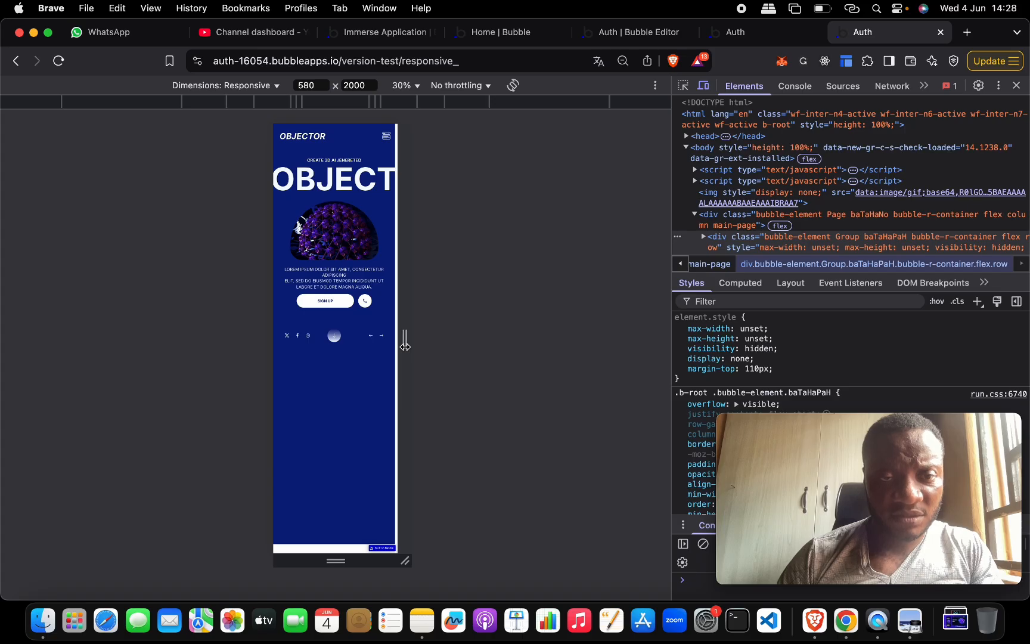
Step: Widen the viewport to about 688 px and set its height to 1000 px
{"action": "left_click_drag", "start_coordinate": [404, 296], "coordinate": [416, 341]}
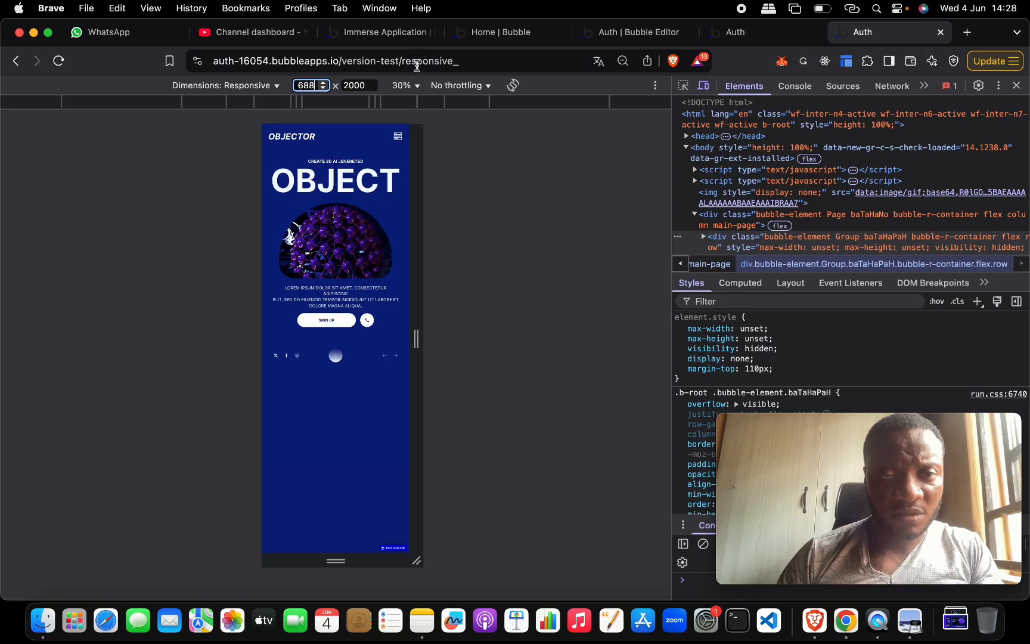
{"action": "left_click", "coordinate": [358, 84]}
{"action": "type", "text": "100"}
{"action": "key", "text": "Return"}
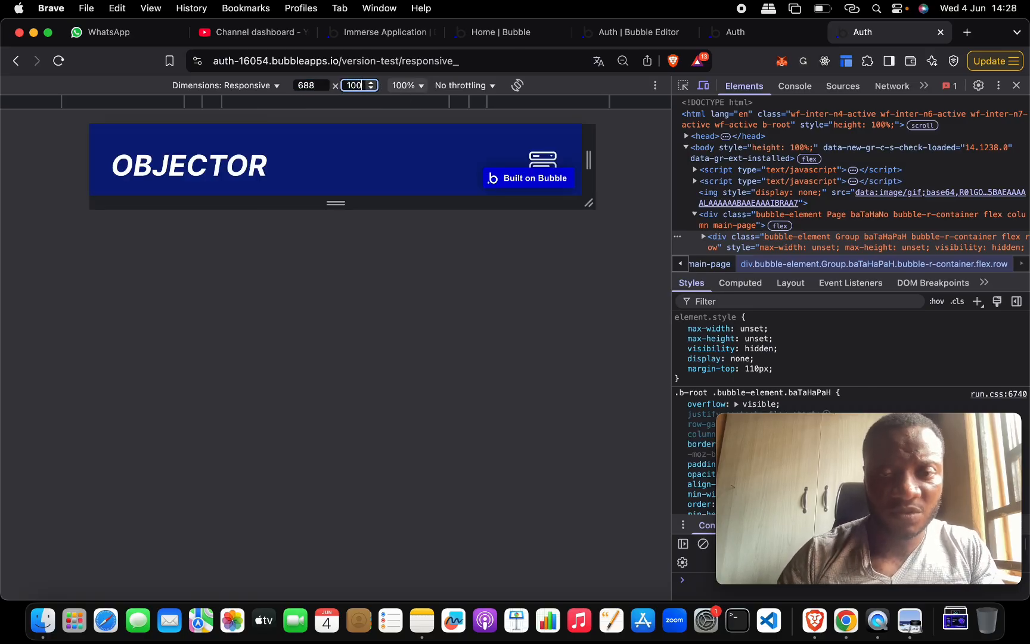
{"action": "type", "text": "0"}
{"action": "key", "text": "Return"}
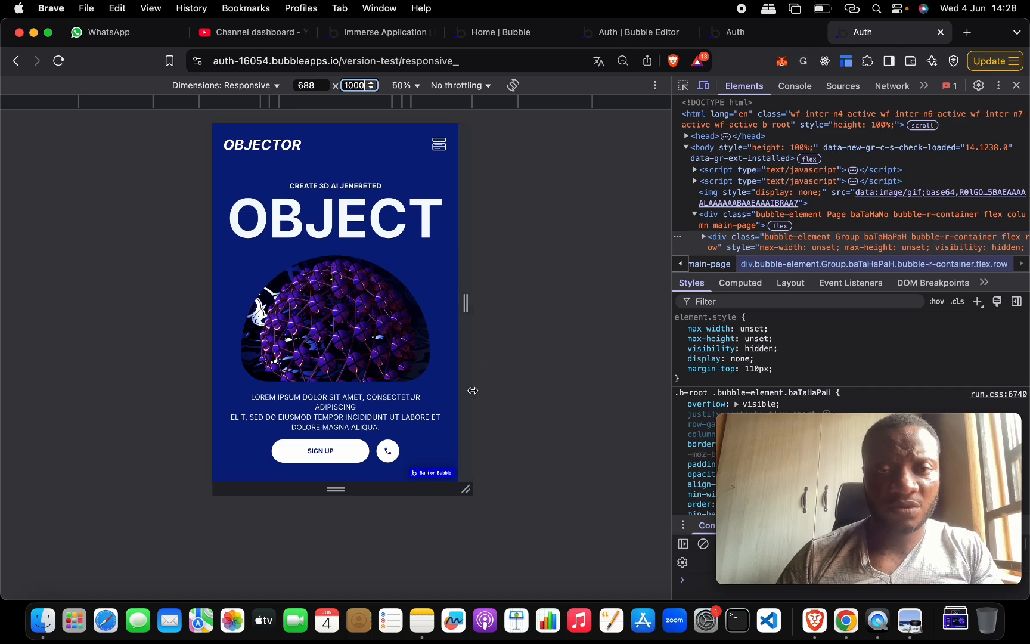
Step: View the preview at 75% zoom with the width reduced to about 630 px, and return to 50% zoom
{"action": "left_click", "coordinate": [414, 87]}
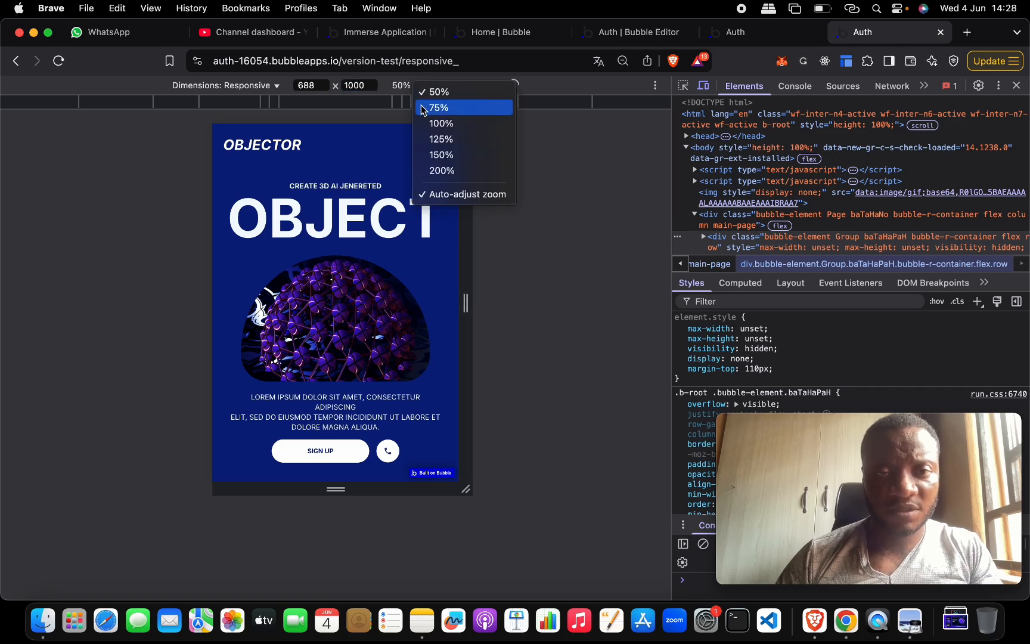
{"action": "left_click", "coordinate": [438, 108]}
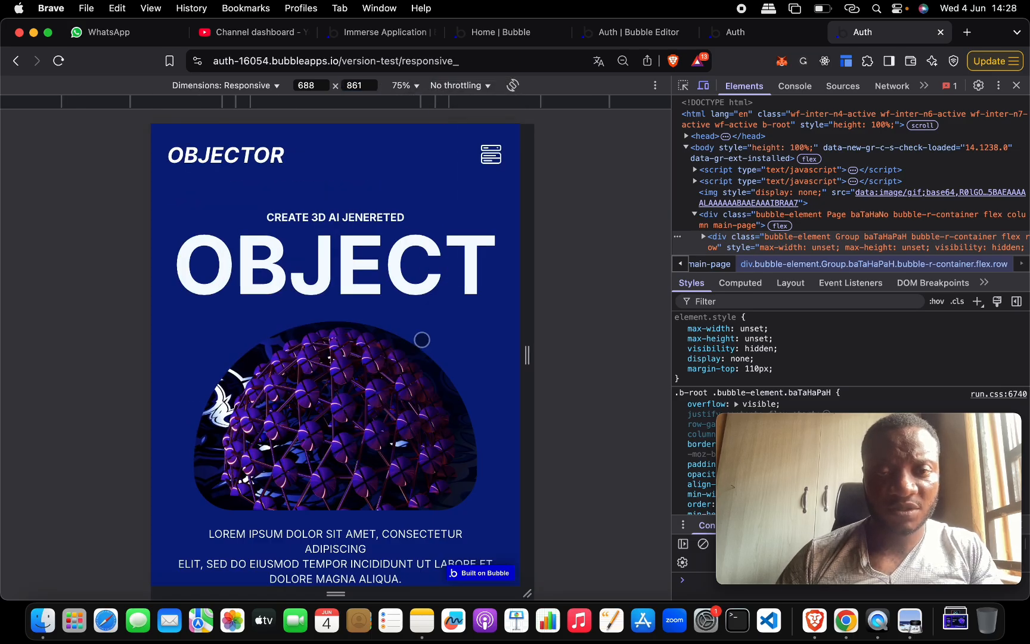
{"action": "mouse_move", "coordinate": [529, 354]}
{"action": "left_mouse_down"}
{"action": "mouse_move", "coordinate": [477, 351]}
{"action": "mouse_move", "coordinate": [513, 350]}
{"action": "left_mouse_up"}
{"action": "left_click", "coordinate": [404, 87]}
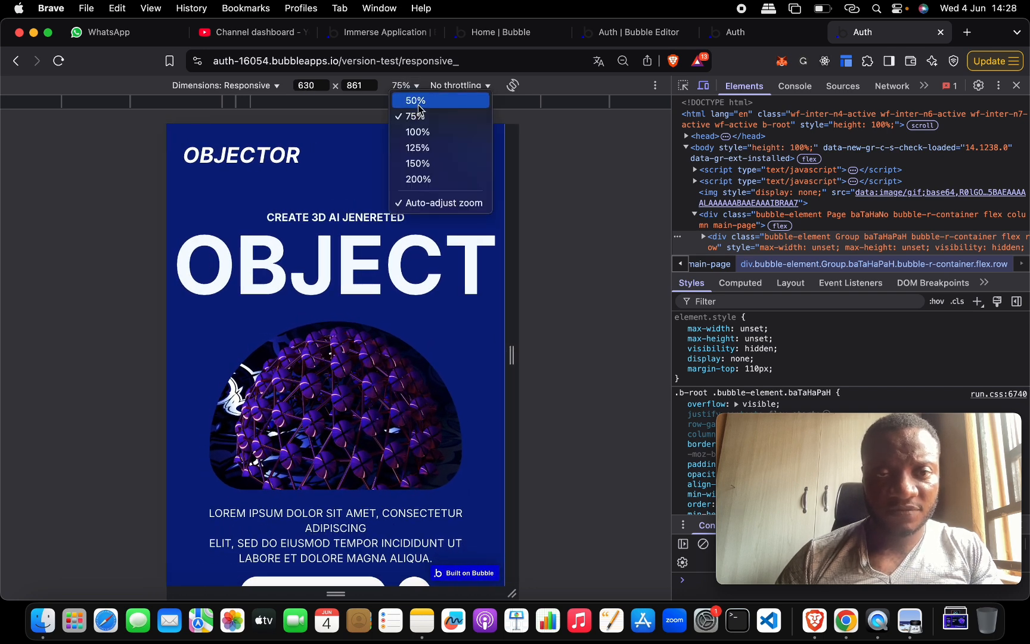
{"action": "left_click", "coordinate": [414, 100]}
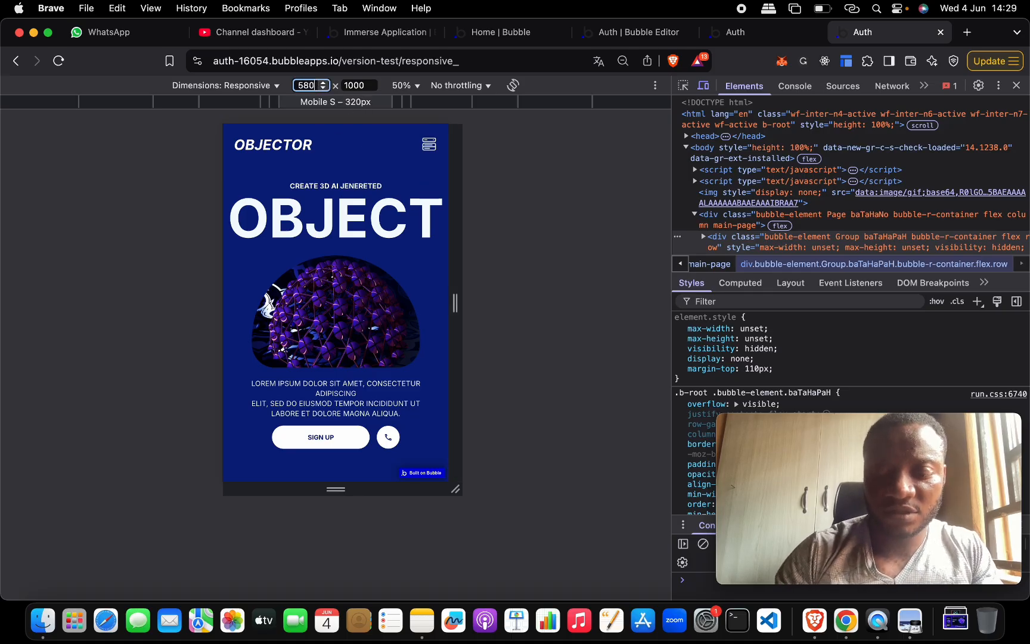
Step: Set the preview width to 580 px and examine the mobile layout from its header down to the footer icons
{"action": "key", "text": "Return"}
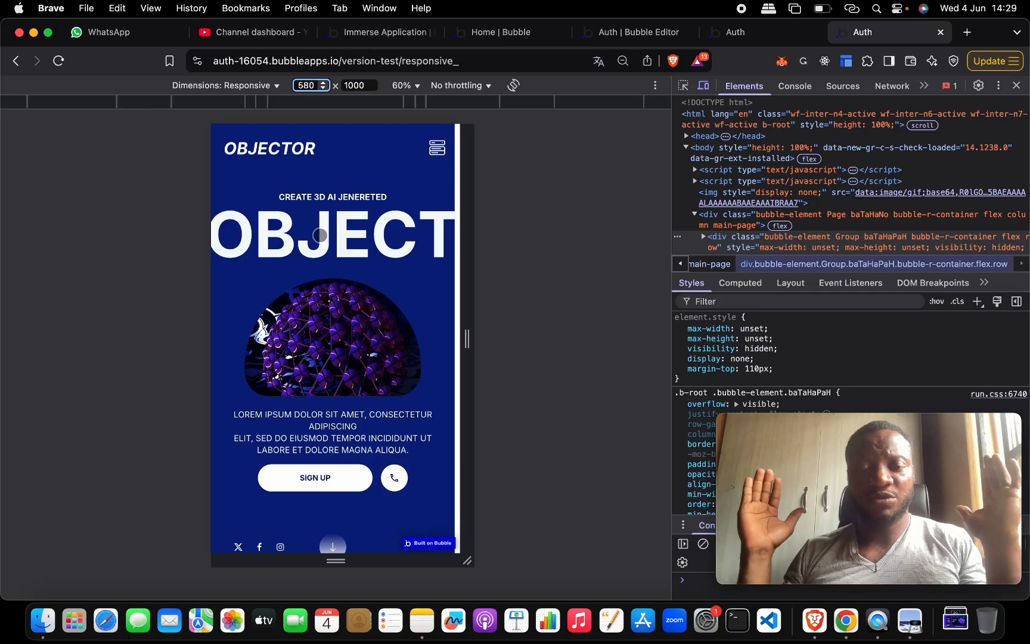
{"action": "scroll", "coordinate": [260, 299], "scroll_direction": "down", "scroll_amount": 1}
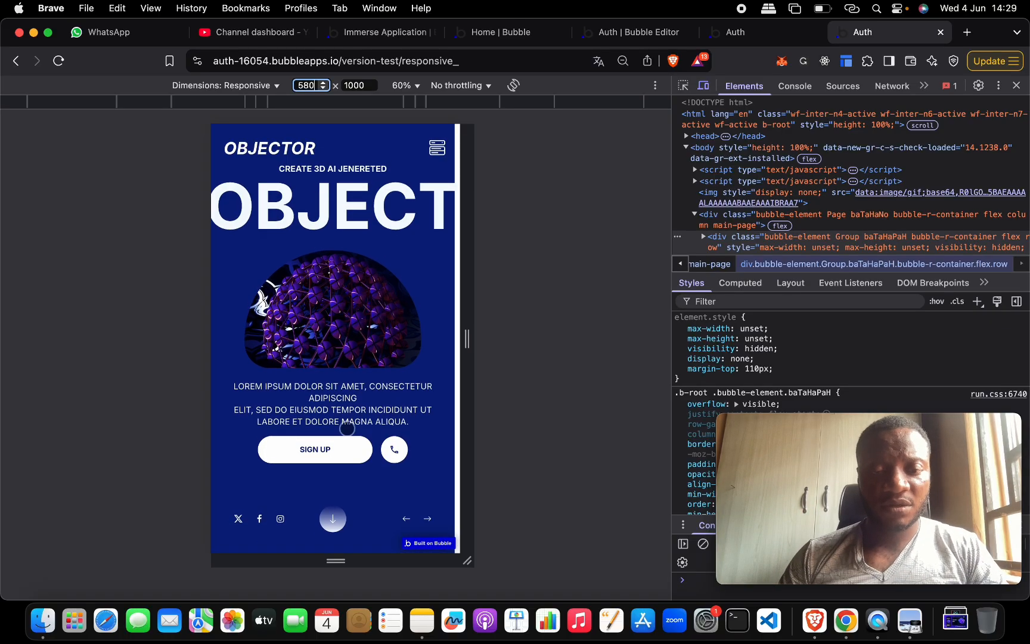
{"action": "scroll", "coordinate": [363, 369], "scroll_direction": "up", "scroll_amount": 1}
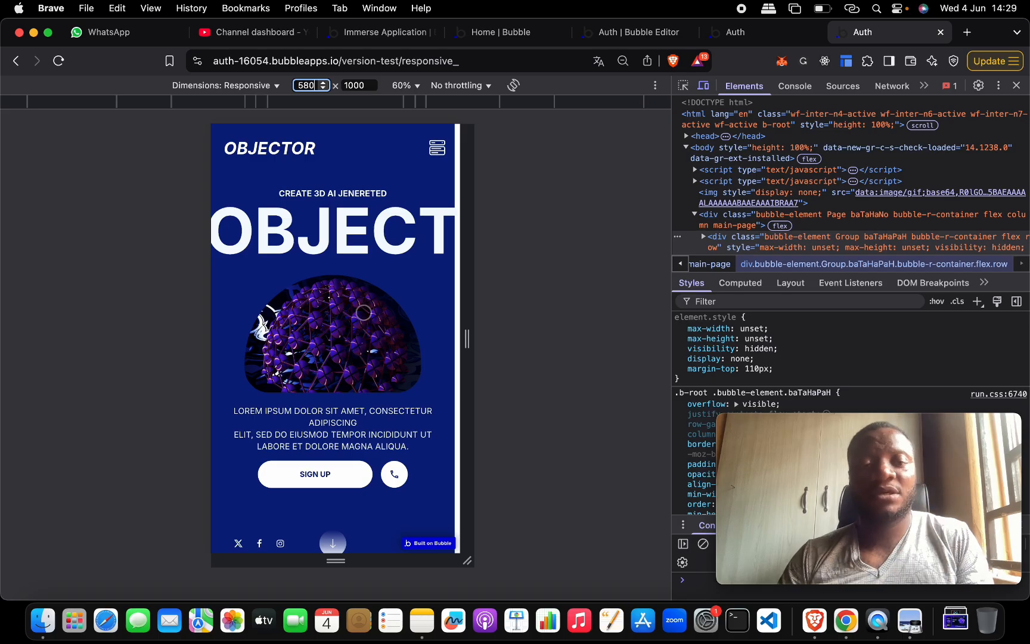
Step: Back in the Bubble editor, paste the copied condition onto the OBJECT title in the mobile body group
{"action": "left_click", "coordinate": [734, 35]}
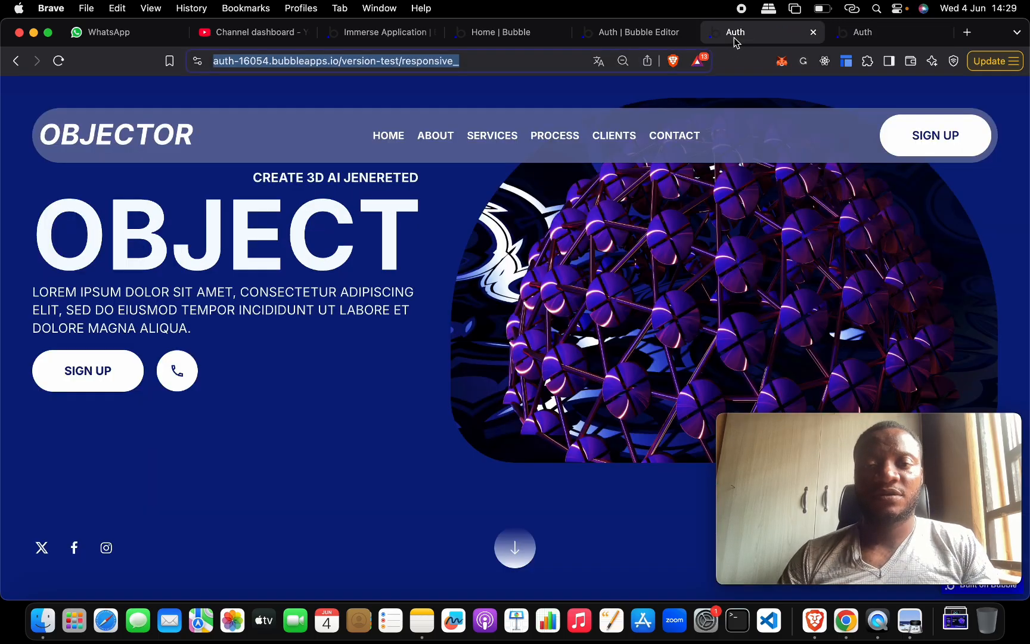
{"action": "left_click", "coordinate": [650, 35]}
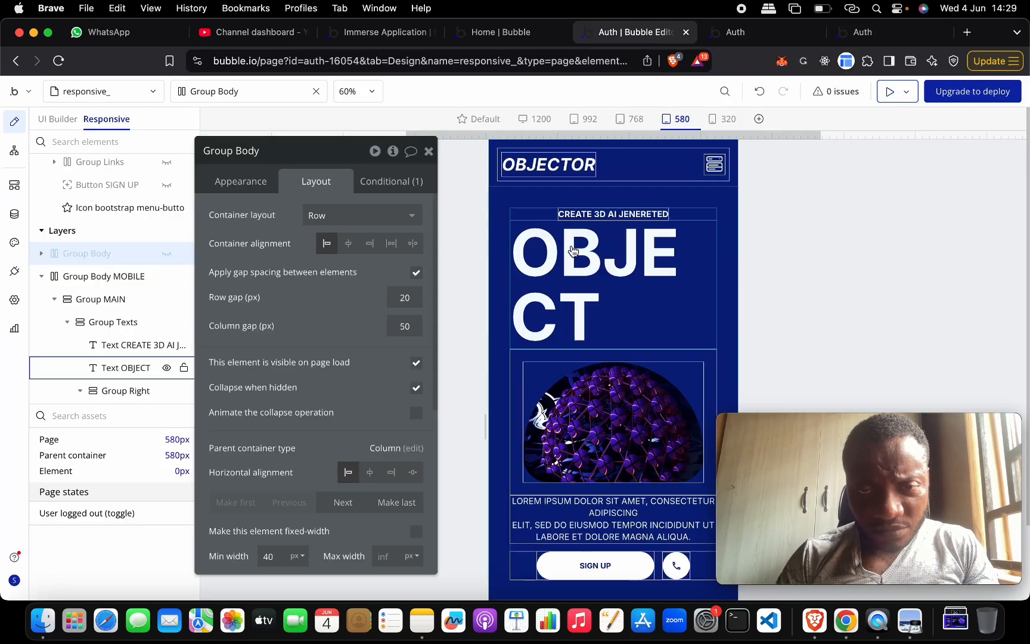
{"action": "left_click", "coordinate": [572, 268]}
{"action": "left_click", "coordinate": [251, 186]}
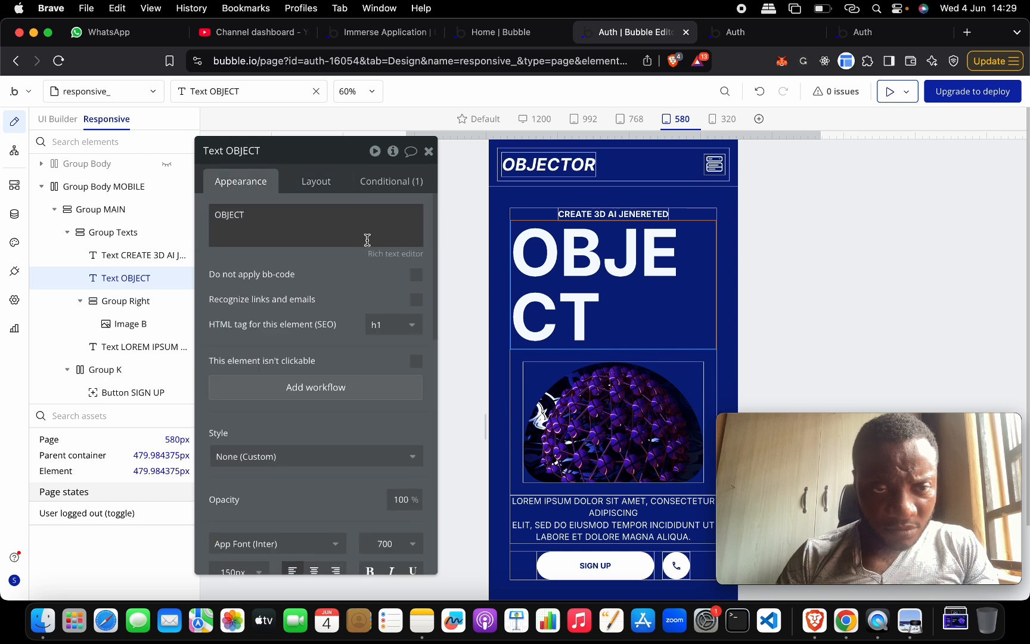
{"action": "left_click", "coordinate": [401, 182]}
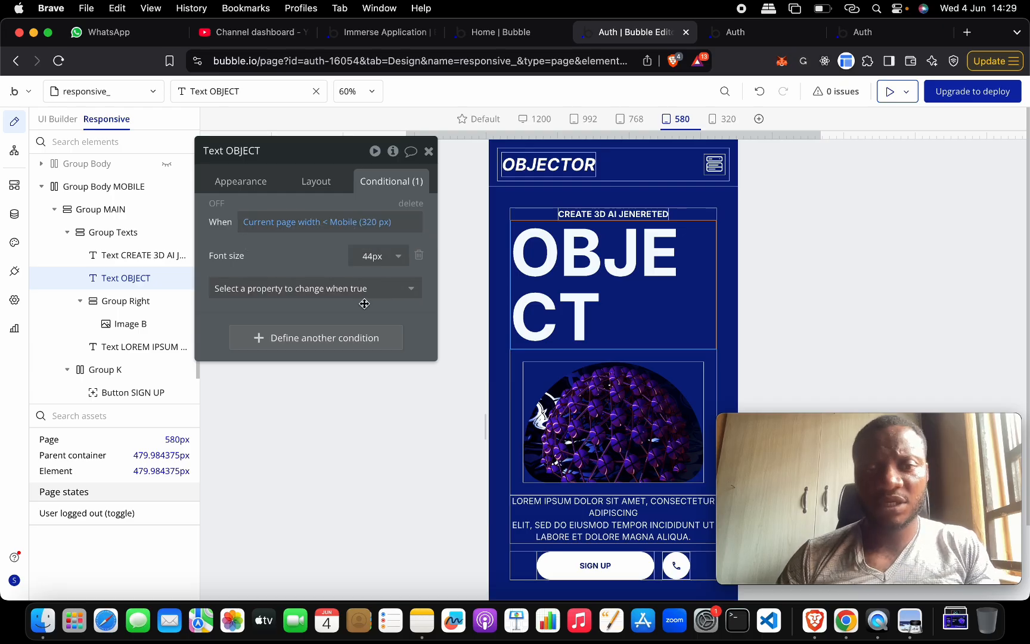
{"action": "right_click", "coordinate": [332, 339]}
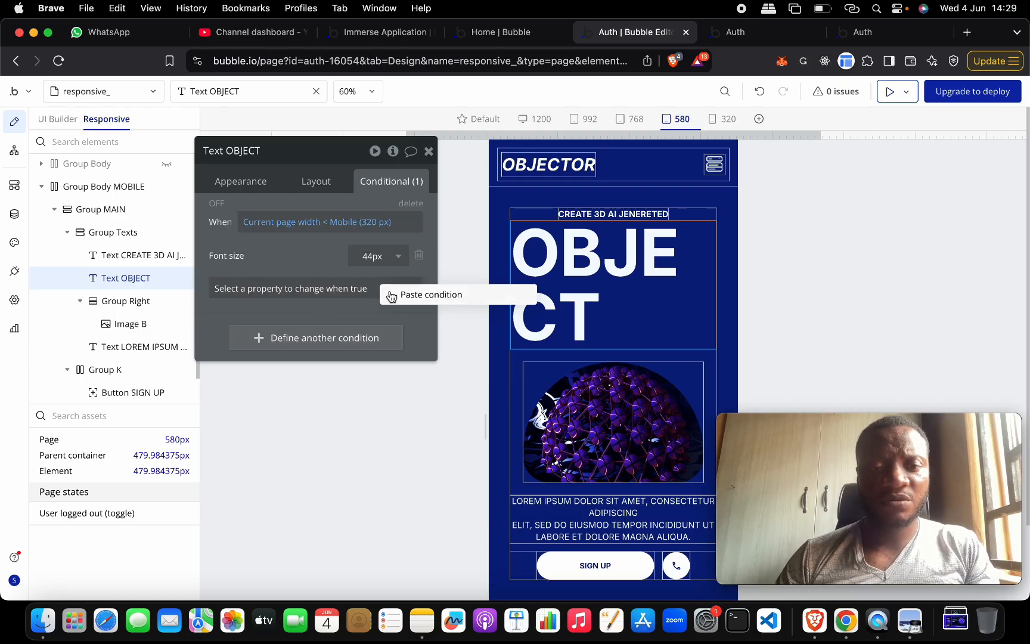
{"action": "left_click", "coordinate": [391, 295]}
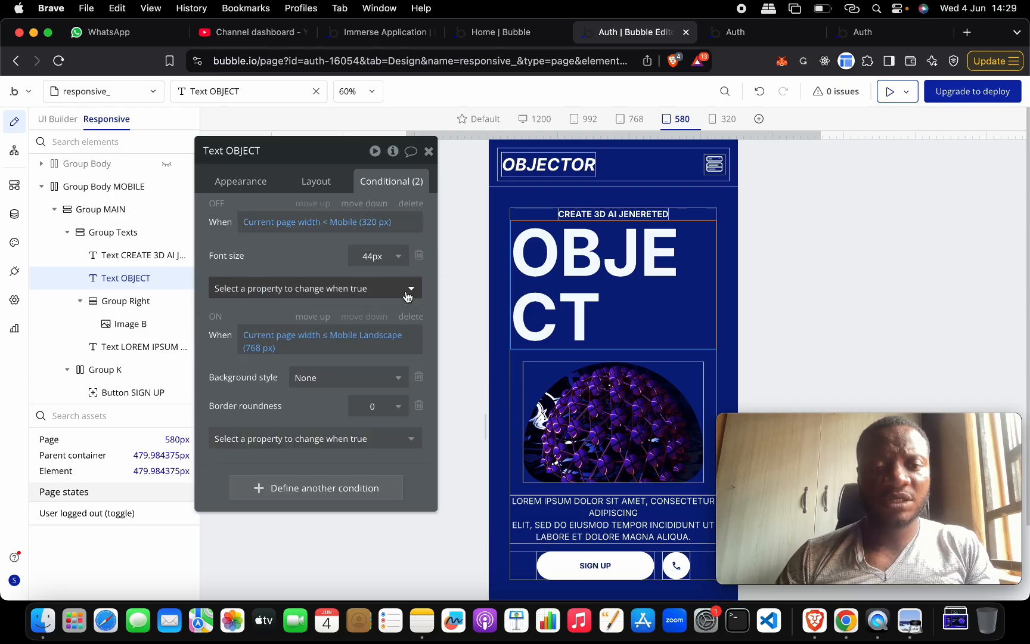
Step: Change the pasted condition's breakpoint so it applies when the current page width is ≤ Custom (580 px)
{"action": "left_click", "coordinate": [326, 334]}
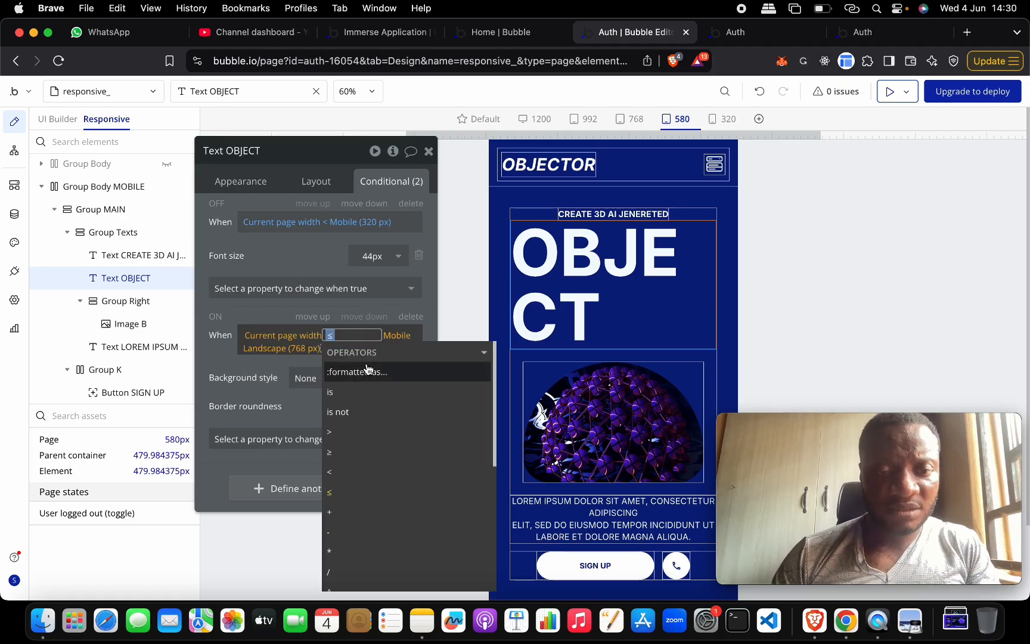
{"action": "left_click", "coordinate": [291, 349]}
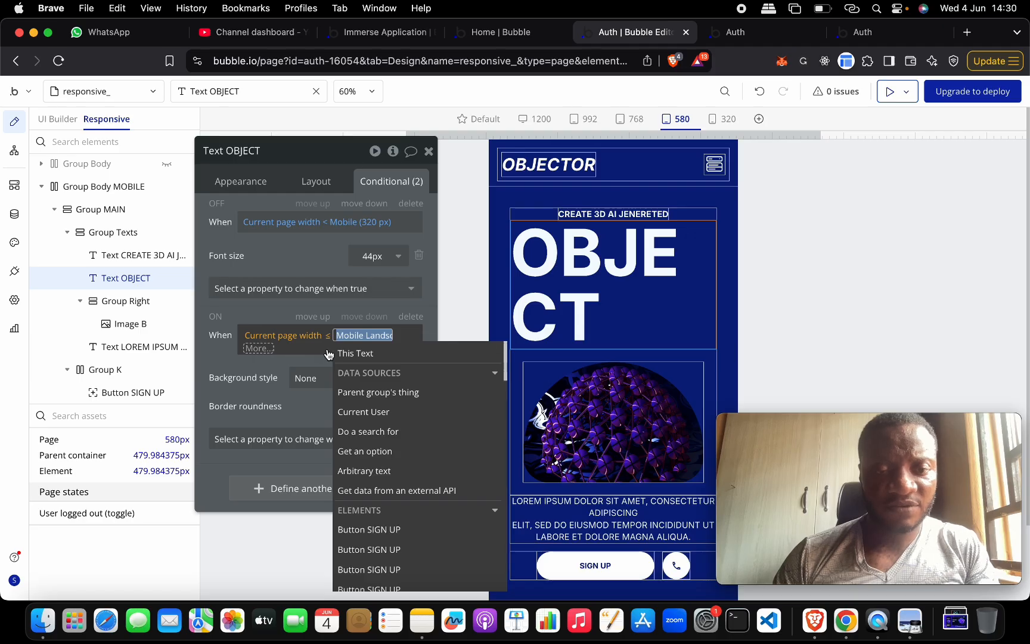
{"action": "type", "text": "58"}
{"action": "key", "text": "Return"}
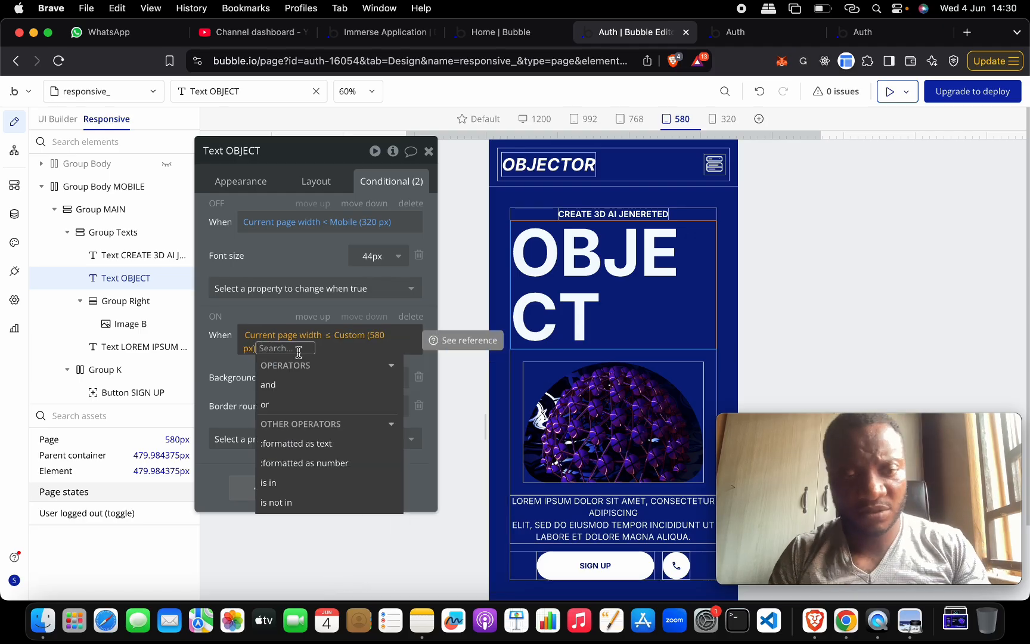
{"action": "left_click", "coordinate": [315, 353]}
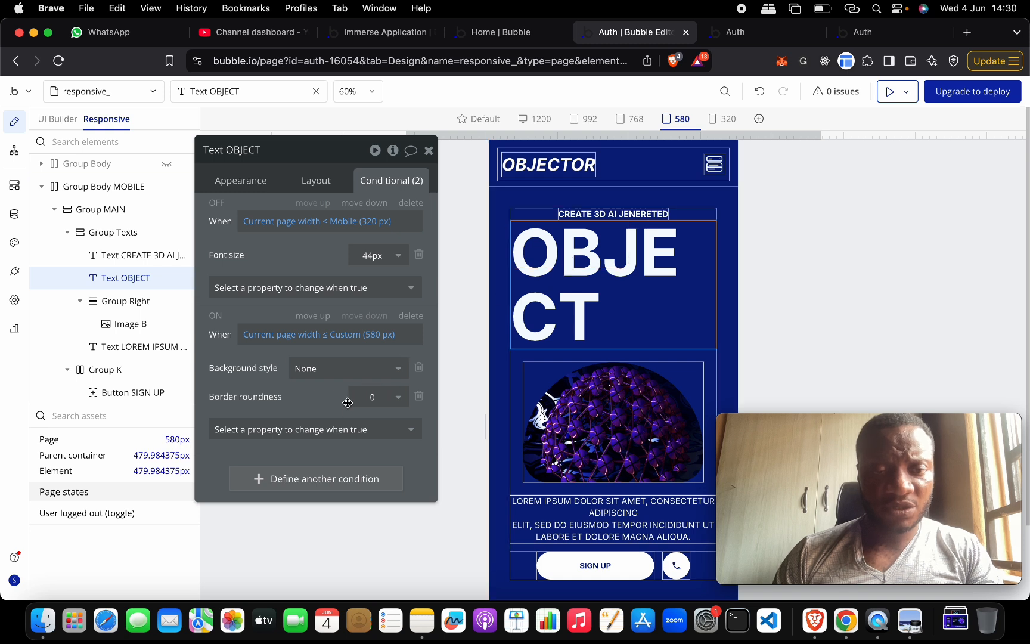
Step: Remove background style and border roundness from the 580 px condition and add a font size of 100 px
{"action": "left_click", "coordinate": [419, 367]}
{"action": "left_click", "coordinate": [419, 368]}
{"action": "left_click", "coordinate": [356, 374]}
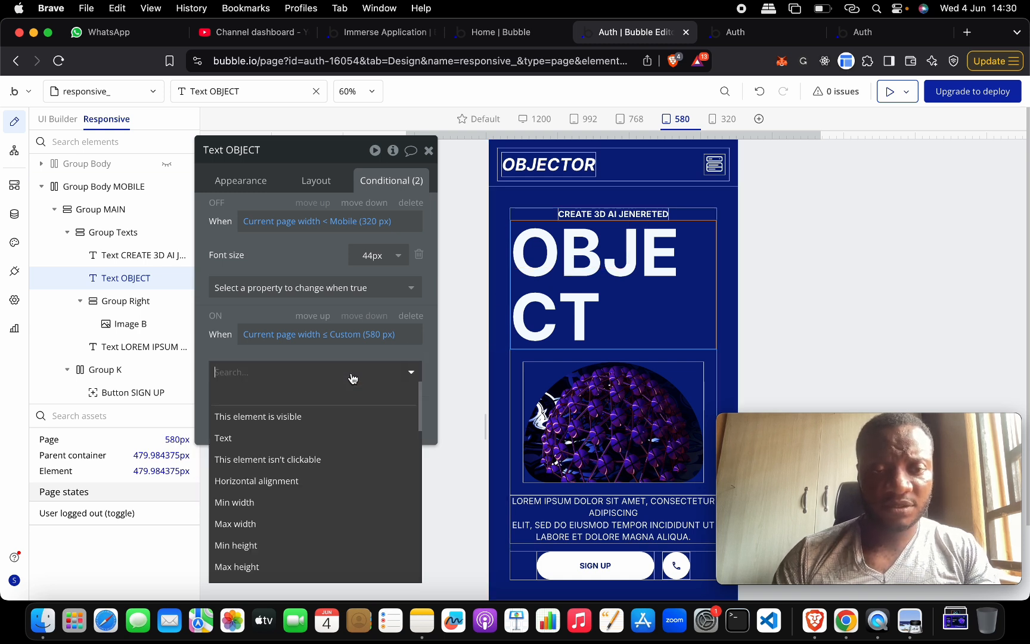
{"action": "type", "text": "font"}
{"action": "left_click", "coordinate": [347, 461]}
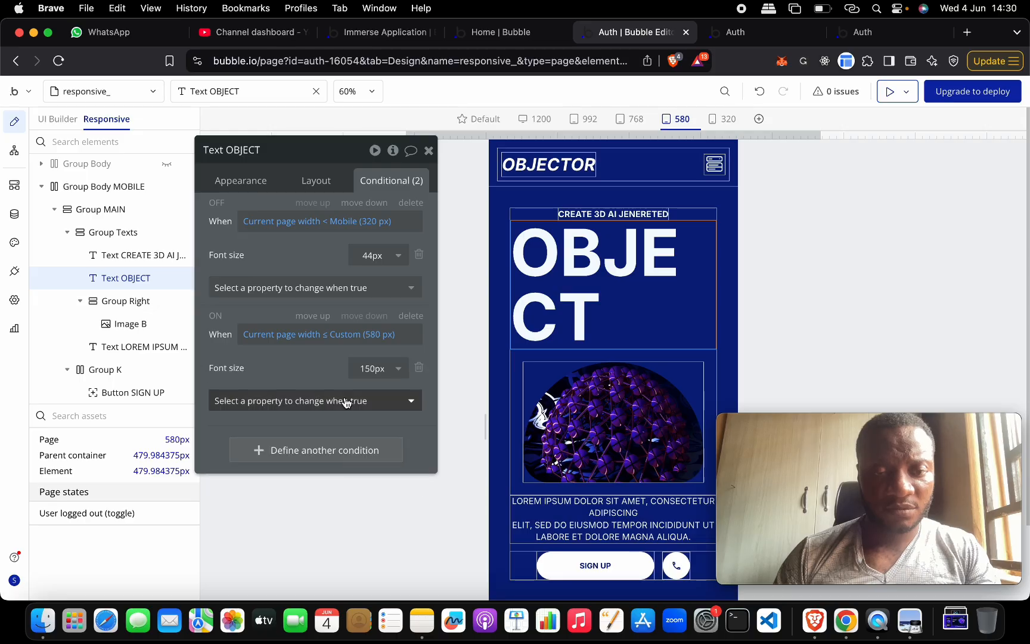
{"action": "left_click", "coordinate": [370, 370]}
{"action": "left_click", "coordinate": [377, 368]}
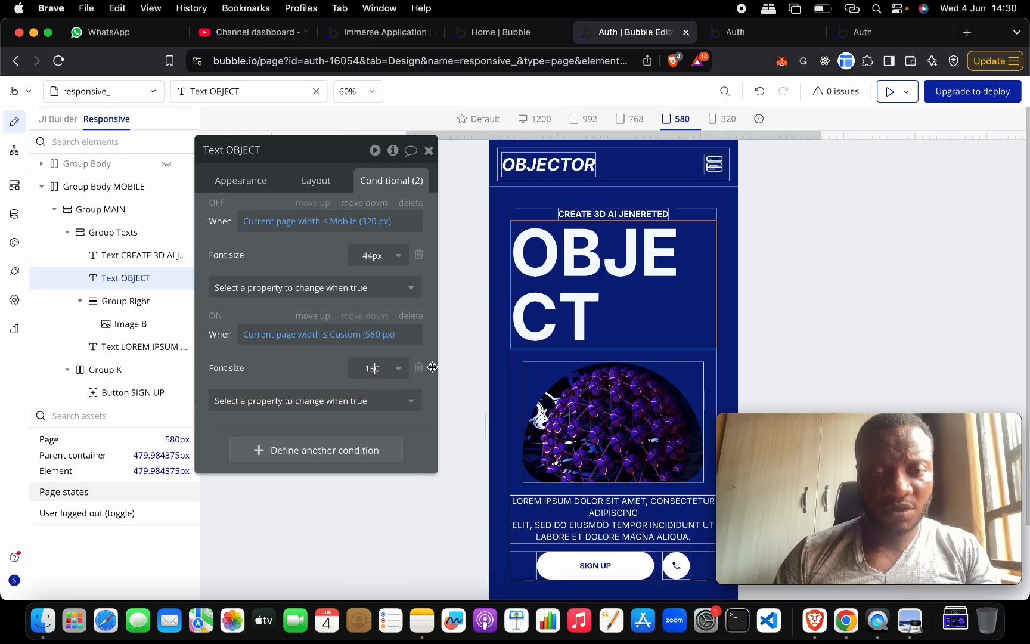
{"action": "type", "text": "0"}
{"action": "key", "text": "Return"}
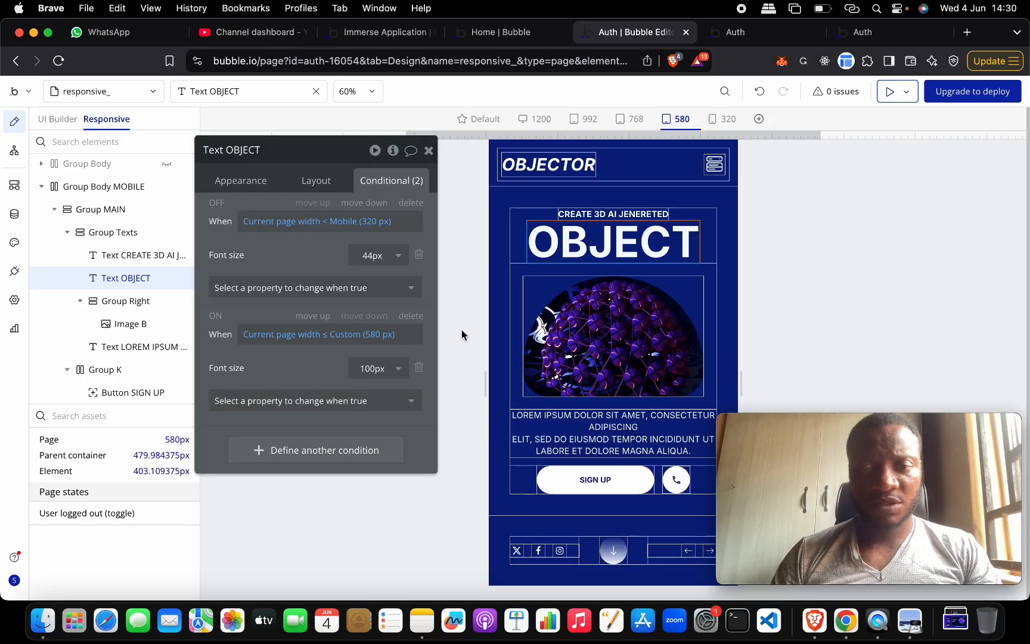
{"action": "left_click", "coordinate": [610, 433]}
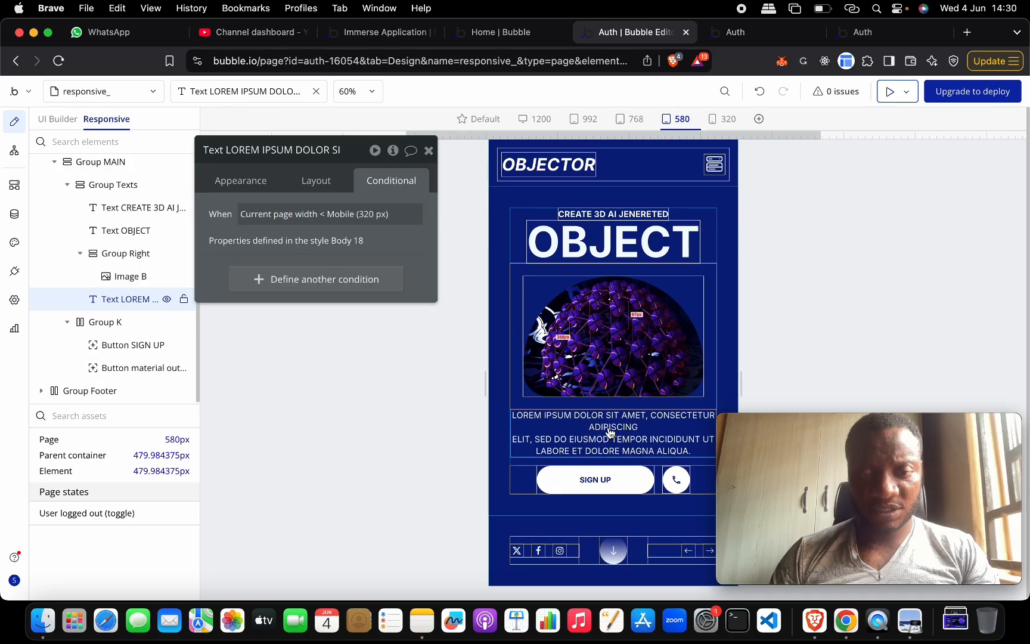
{"action": "right_click", "coordinate": [342, 283]}
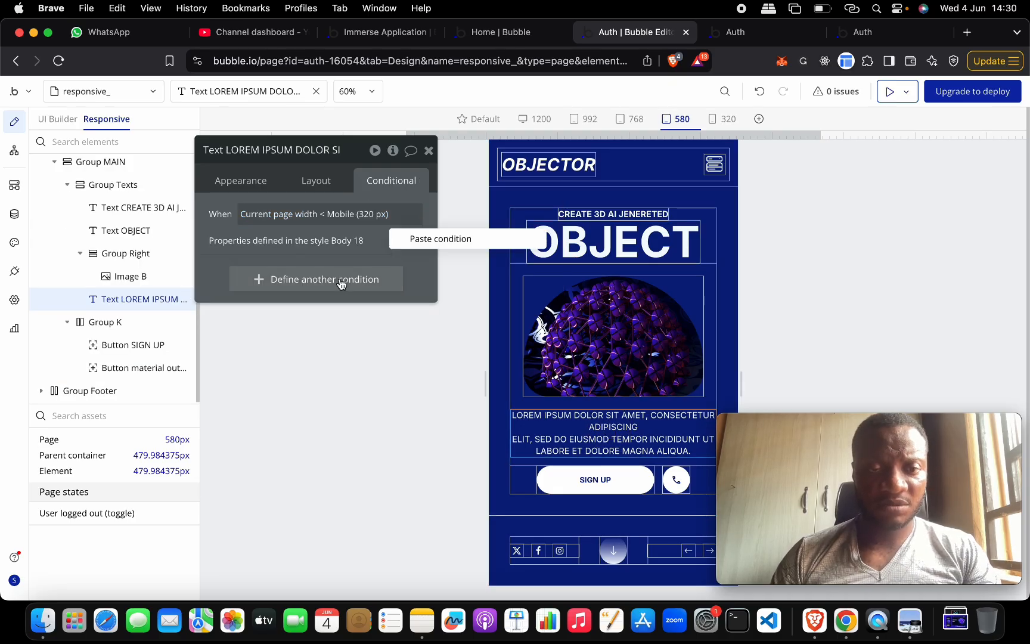
{"action": "left_click", "coordinate": [541, 238]}
{"action": "double_click", "coordinate": [541, 237]}
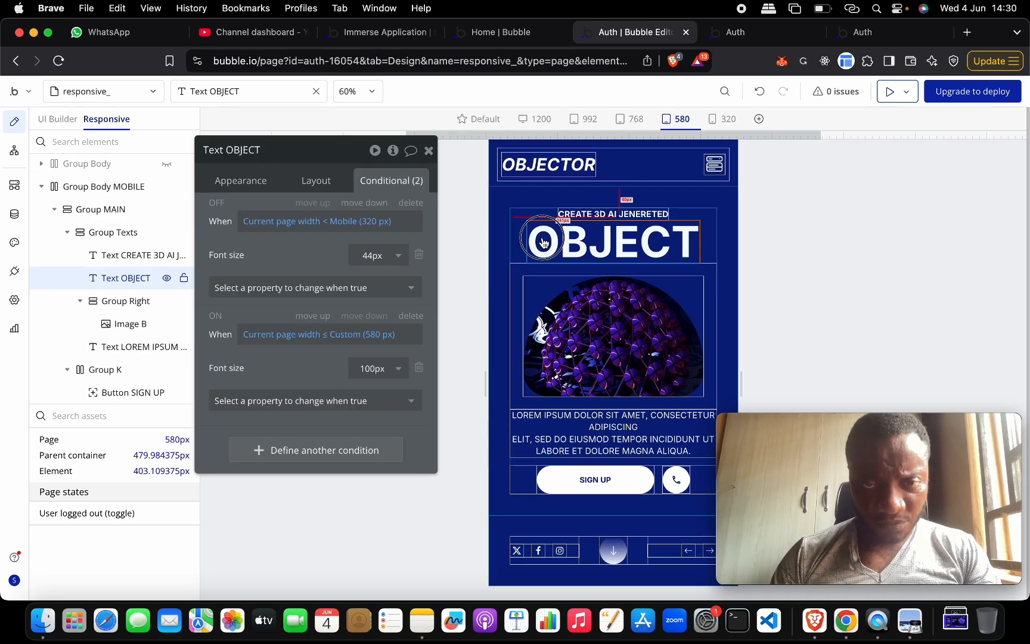
Step: Copy the OBJECT title's 580 px condition and paste it onto the LOREM IPSUM text in the mobile body group
{"action": "left_click", "coordinate": [401, 181]}
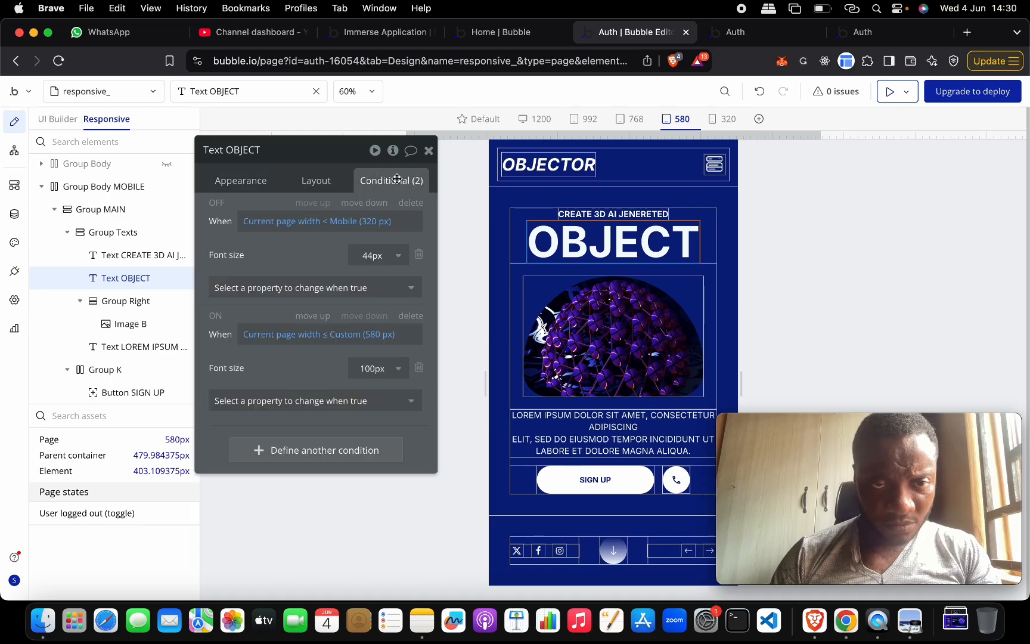
{"action": "right_click", "coordinate": [299, 350]}
{"action": "left_click", "coordinate": [374, 306]}
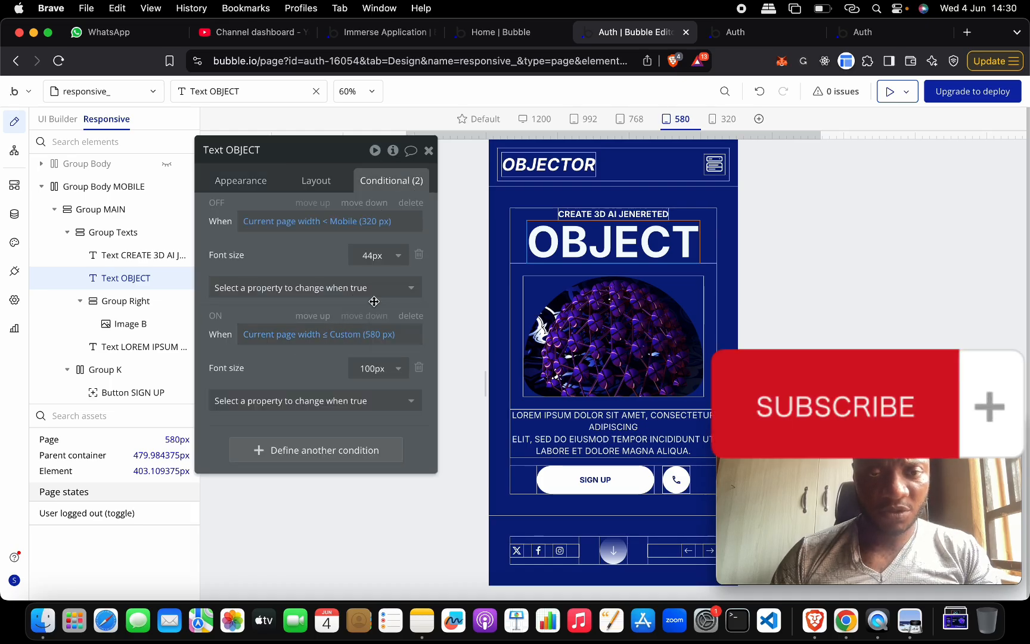
{"action": "left_click", "coordinate": [586, 444]}
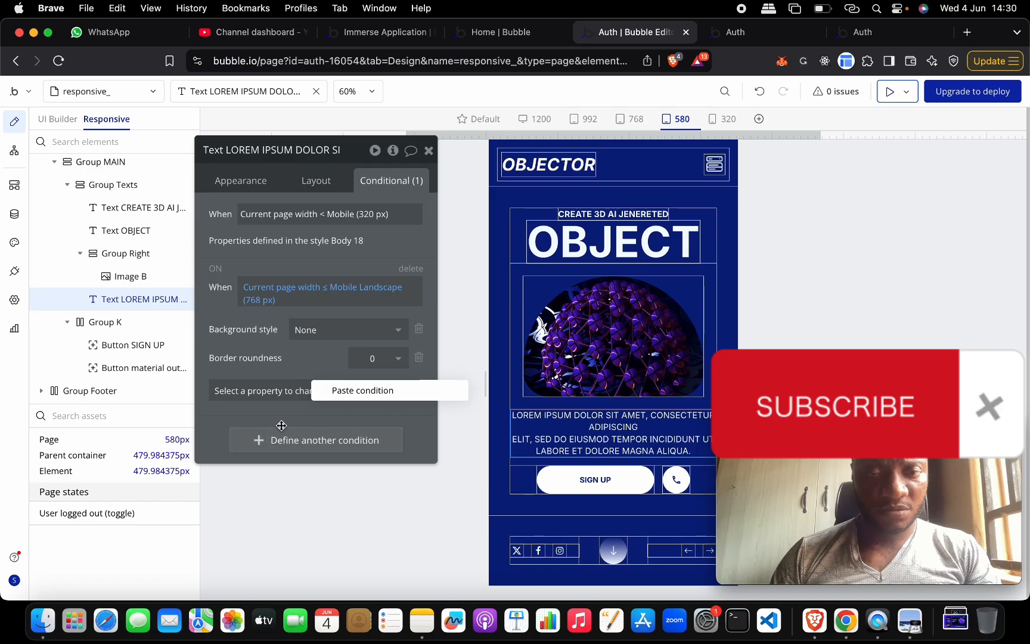
{"action": "left_click", "coordinate": [549, 441]}
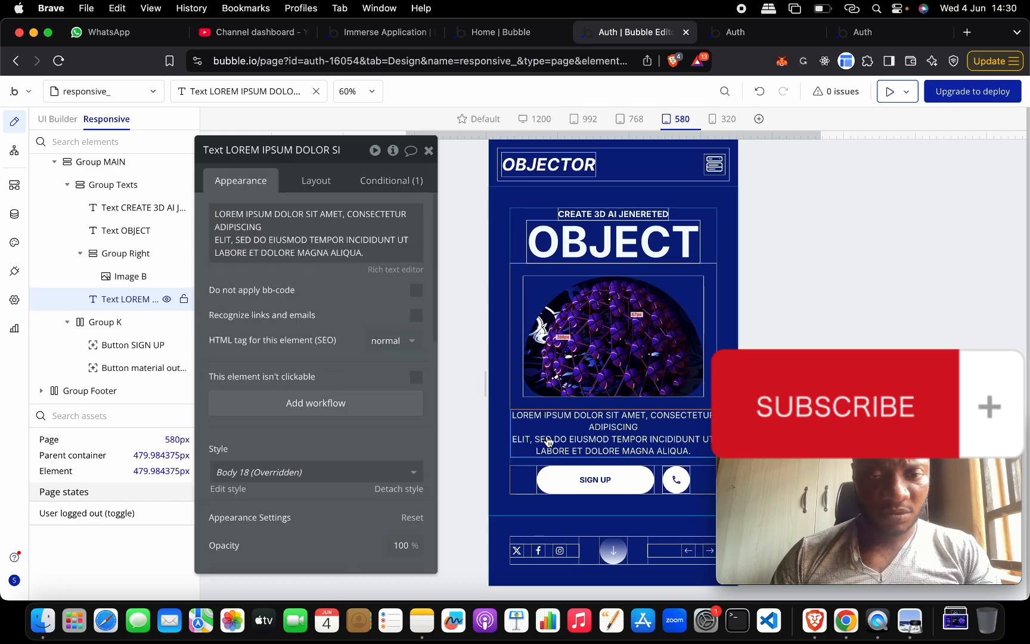
{"action": "left_click", "coordinate": [392, 181]}
{"action": "right_click", "coordinate": [300, 440]}
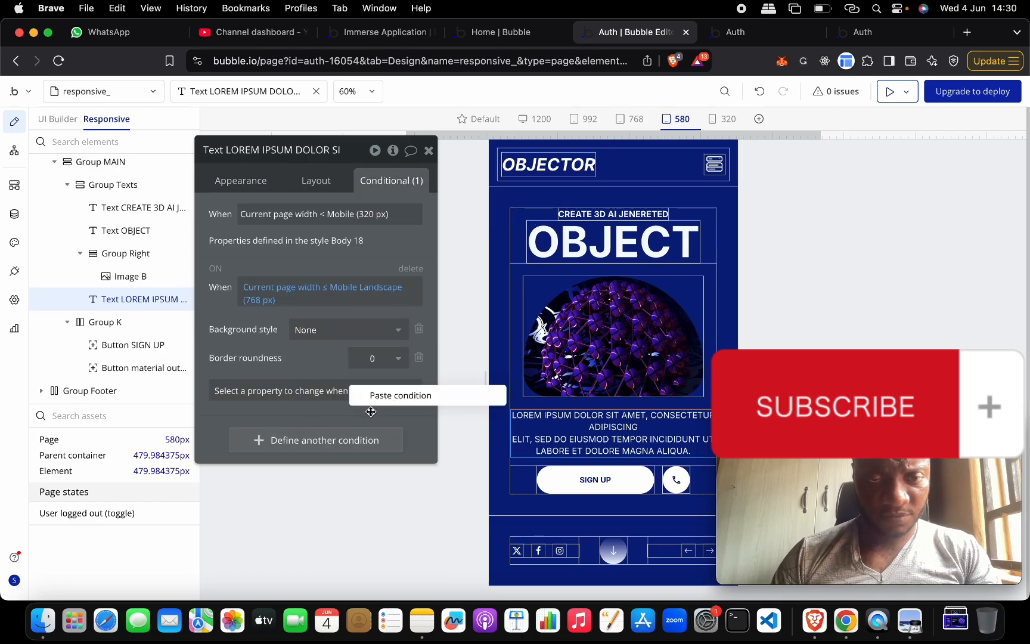
{"action": "left_click", "coordinate": [375, 395]}
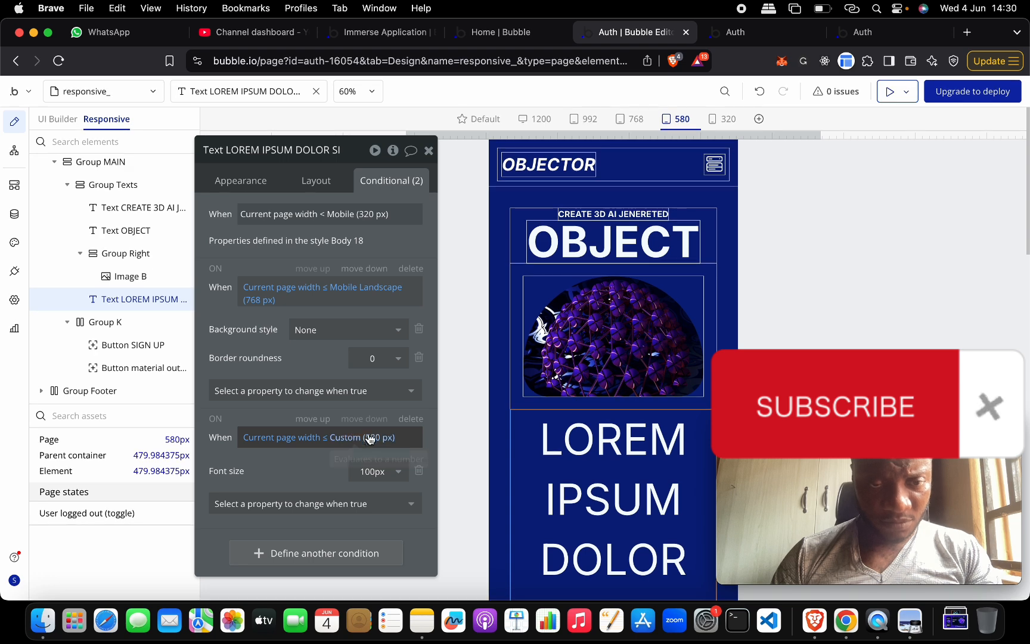
Step: Set the font size in the LOREM IPSUM text's 580 px condition to 16 px
{"action": "left_click", "coordinate": [371, 471]}
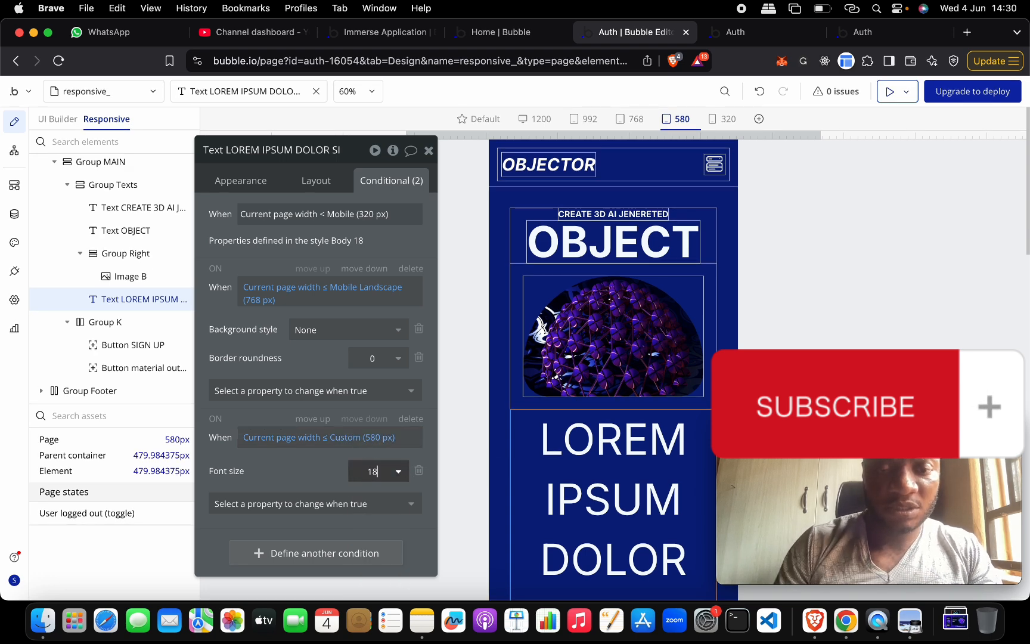
{"action": "left_click", "coordinate": [375, 471]}
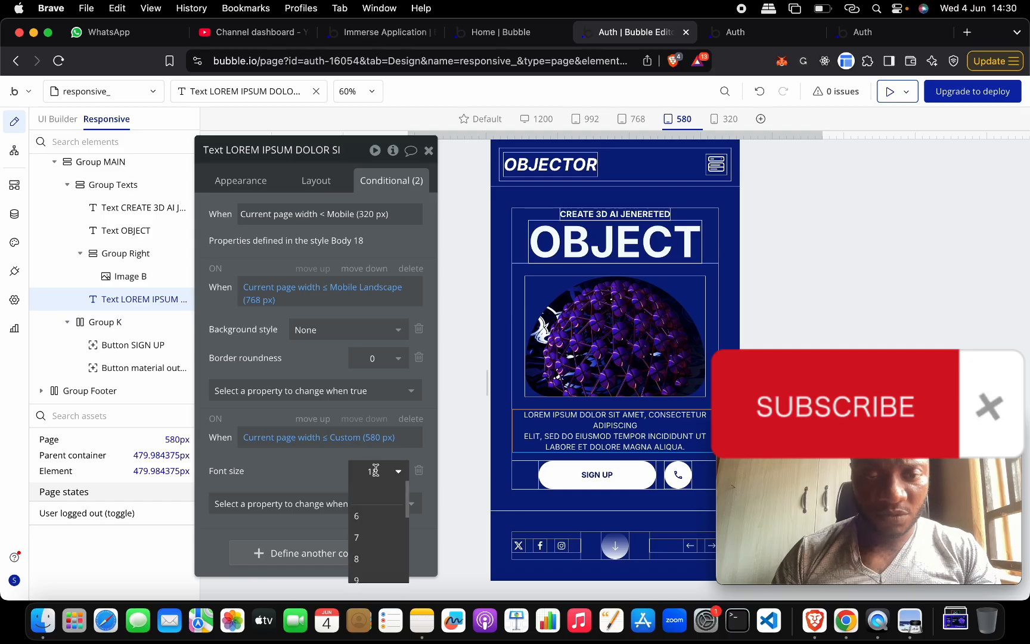
{"action": "key", "text": "Return"}
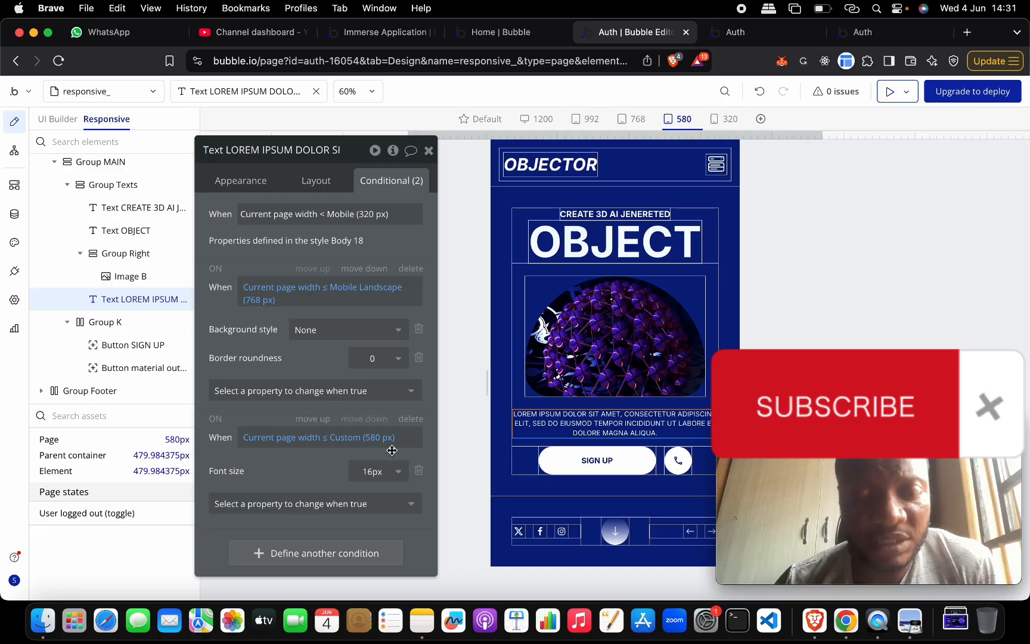
Step: Check the 580 px layout and its header menu icon in the live preview, and compare it with the reference design image in Preview
{"action": "left_click", "coordinate": [745, 36]}
{"action": "left_click", "coordinate": [879, 28]}
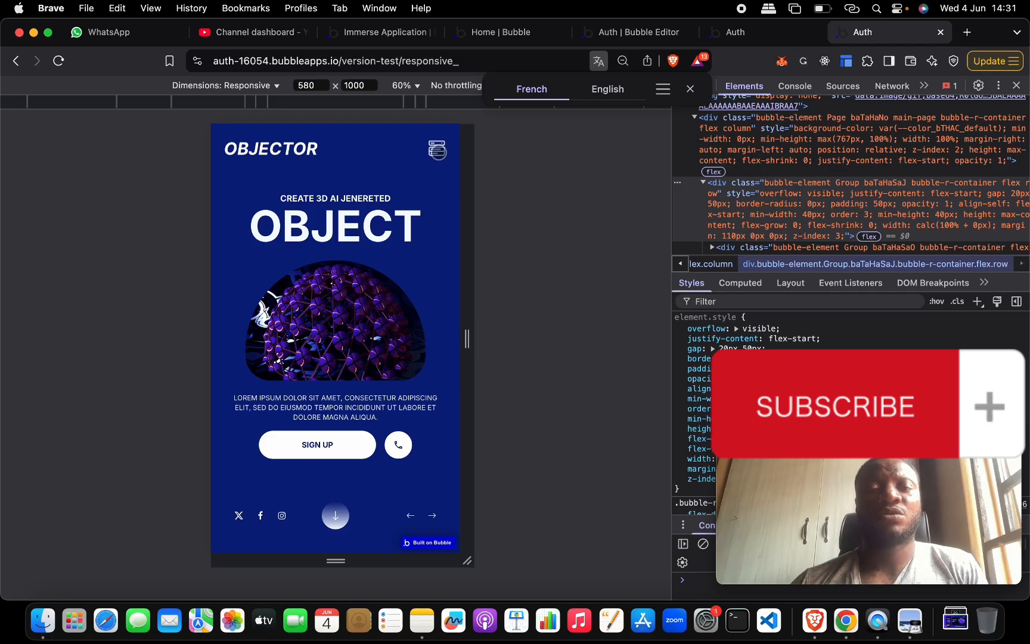
{"action": "left_click", "coordinate": [438, 152]}
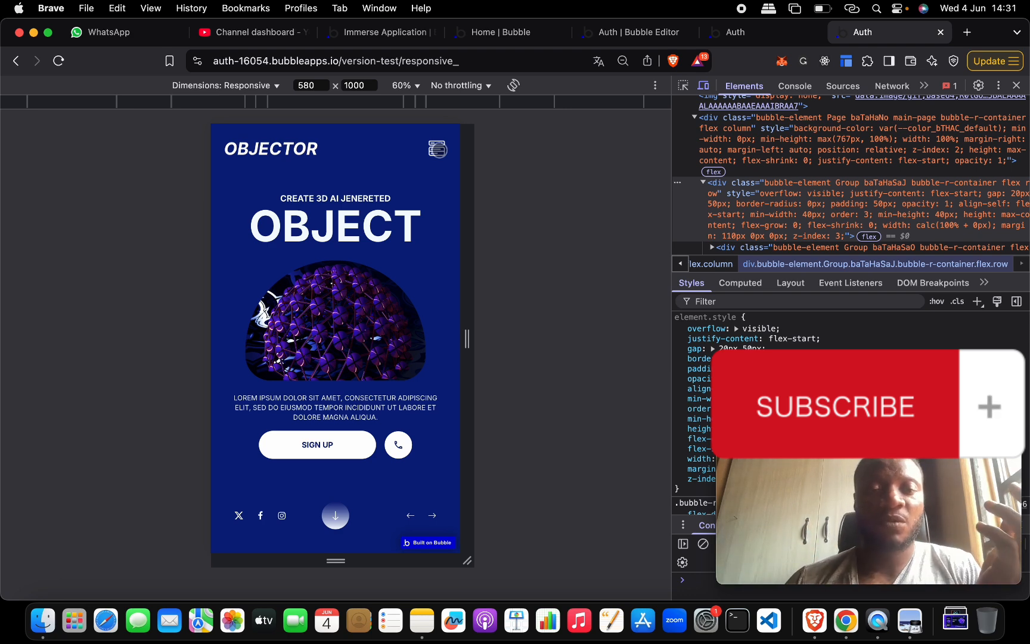
{"action": "key", "text": "ctrl+Up"}
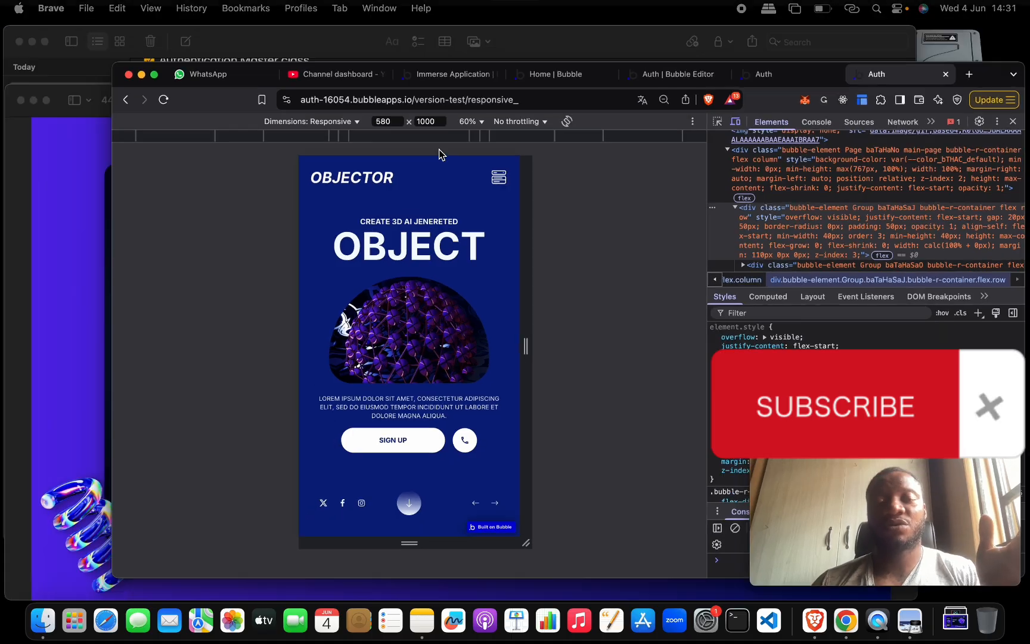
{"action": "left_click", "coordinate": [316, 407]}
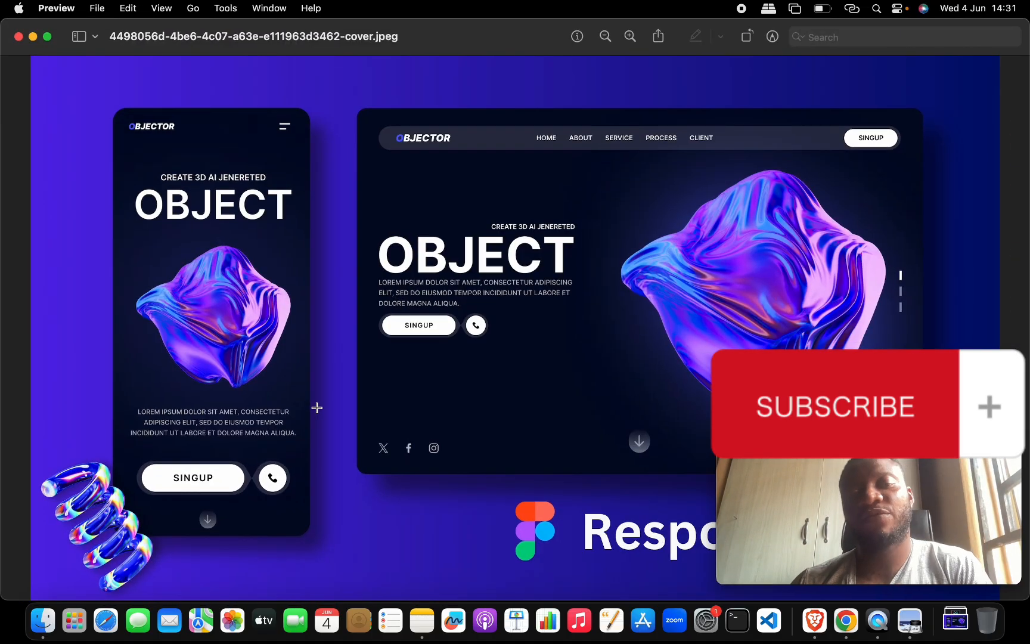
{"action": "key", "text": "ctrl+Up"}
{"action": "left_click", "coordinate": [169, 524]}
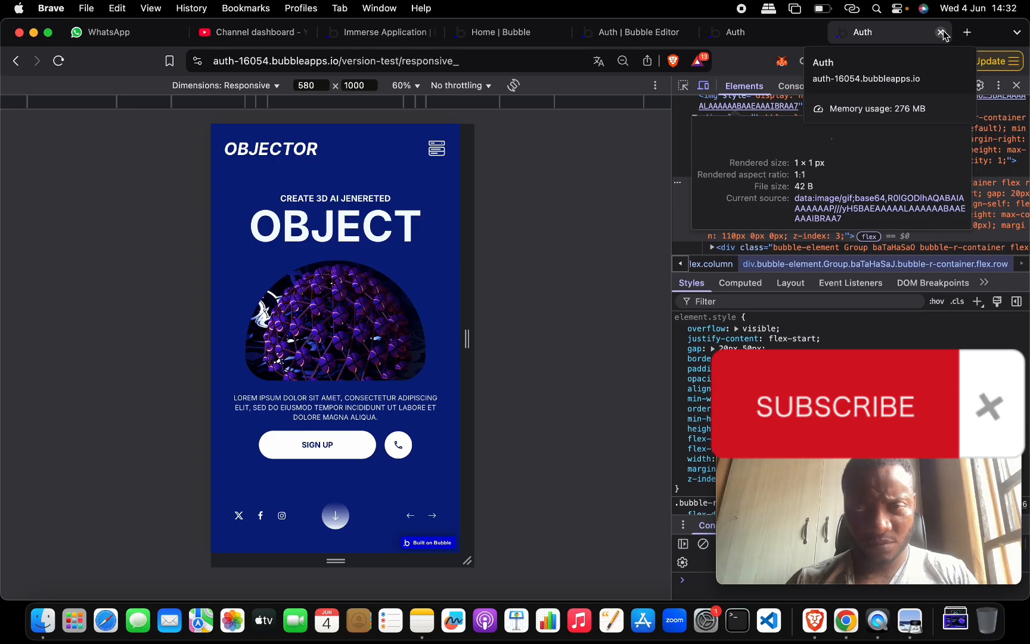
Step: Back in the Bubble editor, return to the UI Builder and add a second Floating Group to the page's overlays
{"action": "left_click", "coordinate": [638, 32]}
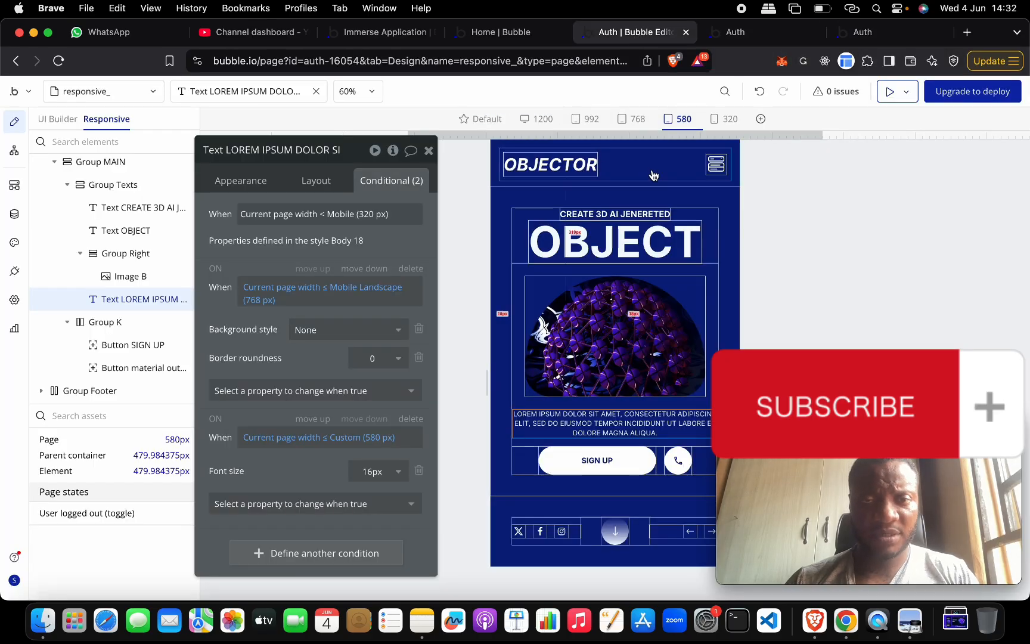
{"action": "left_click", "coordinate": [62, 122]}
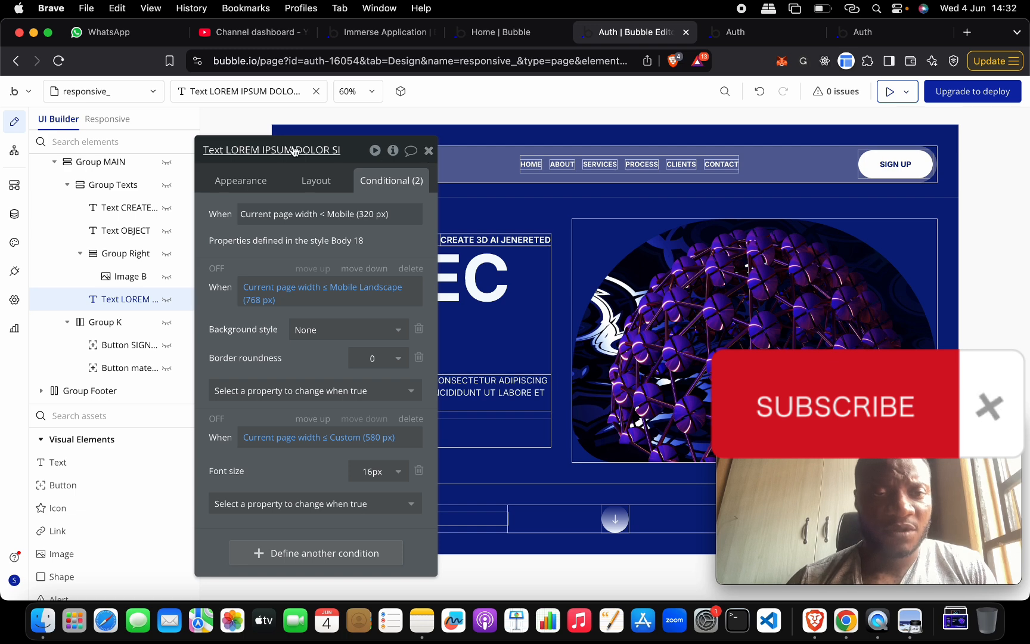
{"action": "left_click", "coordinate": [428, 151]}
{"action": "scroll", "coordinate": [165, 304], "scroll_direction": "up", "scroll_amount": 5}
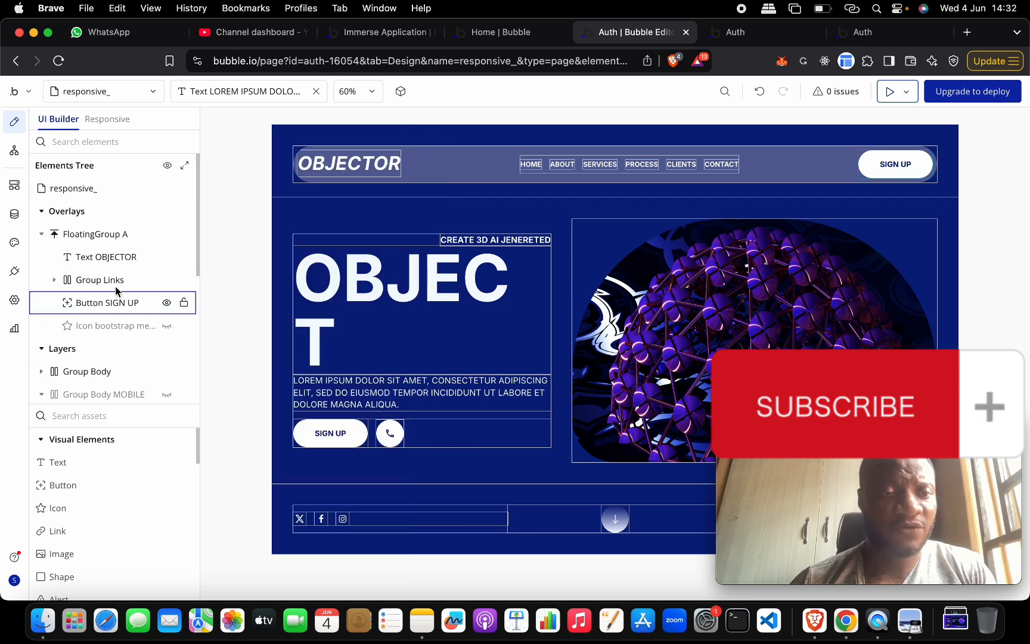
{"action": "left_click", "coordinate": [65, 234]}
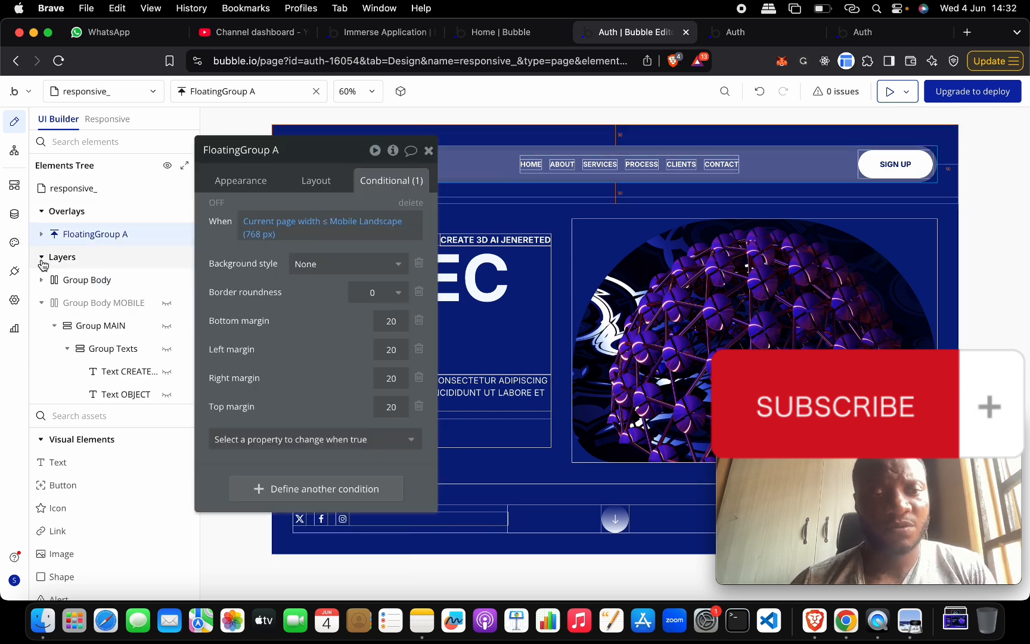
{"action": "left_click", "coordinate": [41, 257]}
{"action": "type", "text": "fl"}
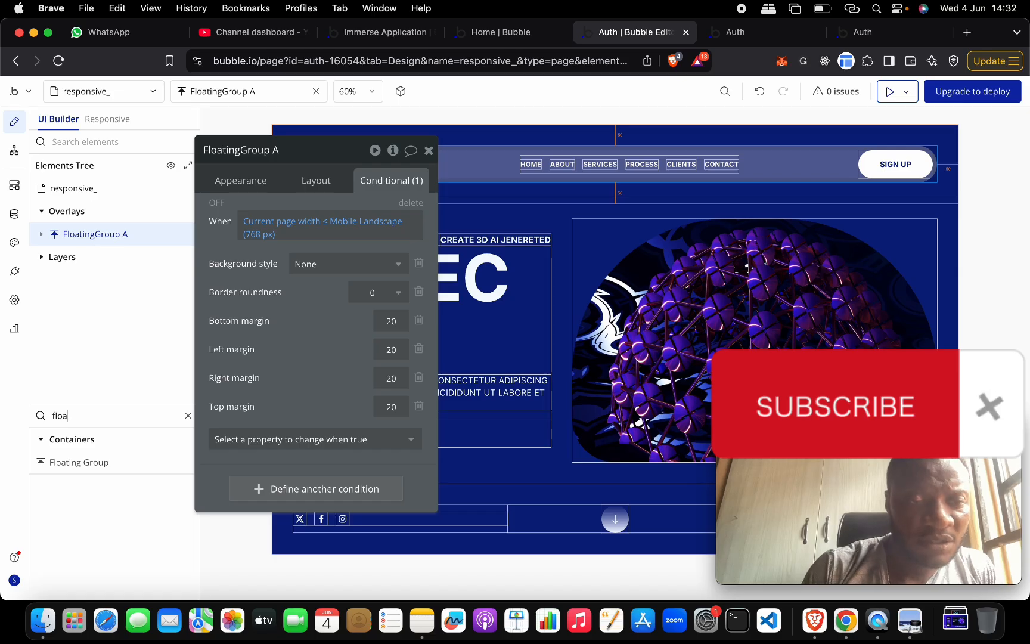
{"action": "type", "text": "oa"}
{"action": "left_click_drag", "start_coordinate": [88, 462], "coordinate": [168, 250]}
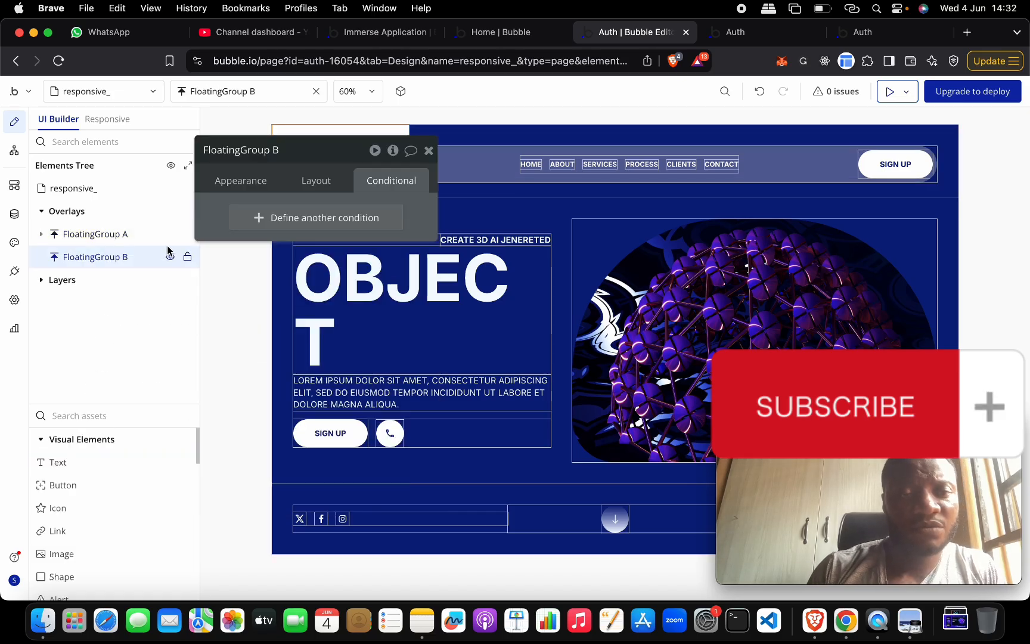
Step: Turn off fit height to content for the new floating group and set its minimum height to 100%
{"action": "left_click", "coordinate": [261, 180]}
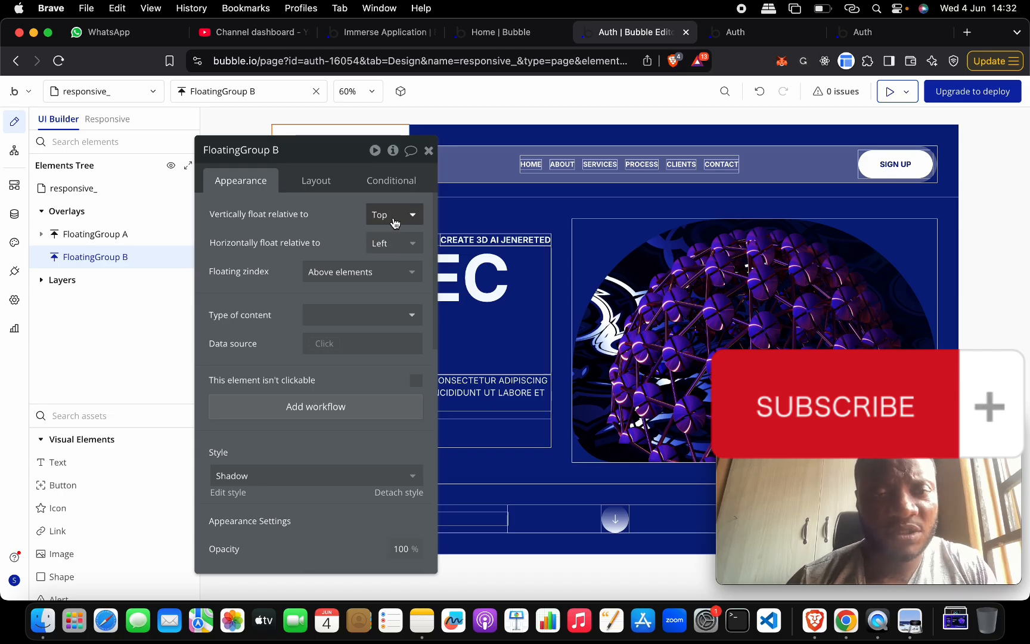
{"action": "left_click", "coordinate": [311, 189]}
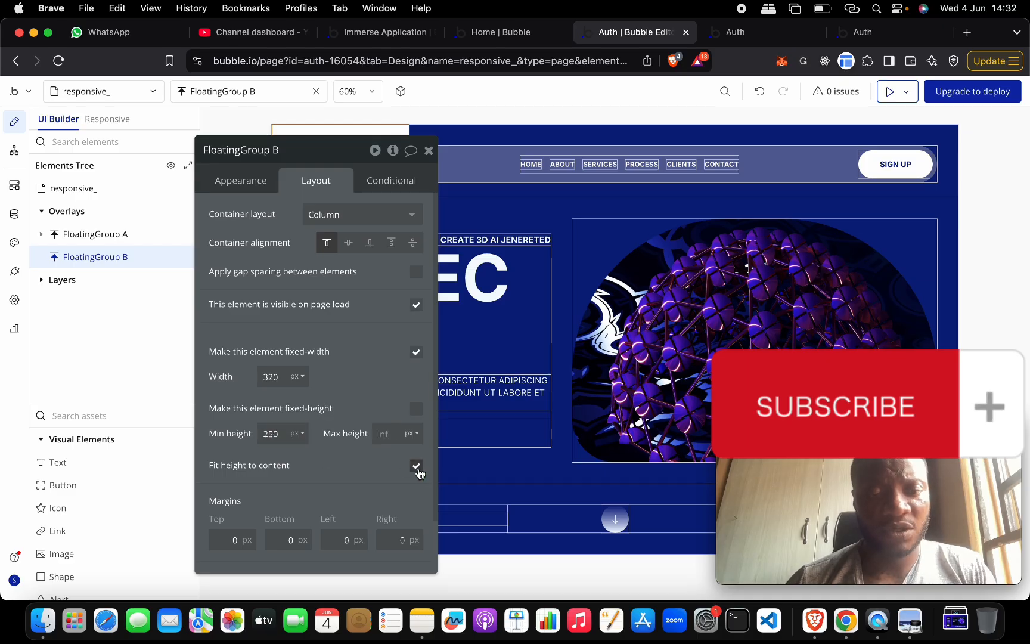
{"action": "left_click", "coordinate": [272, 433]}
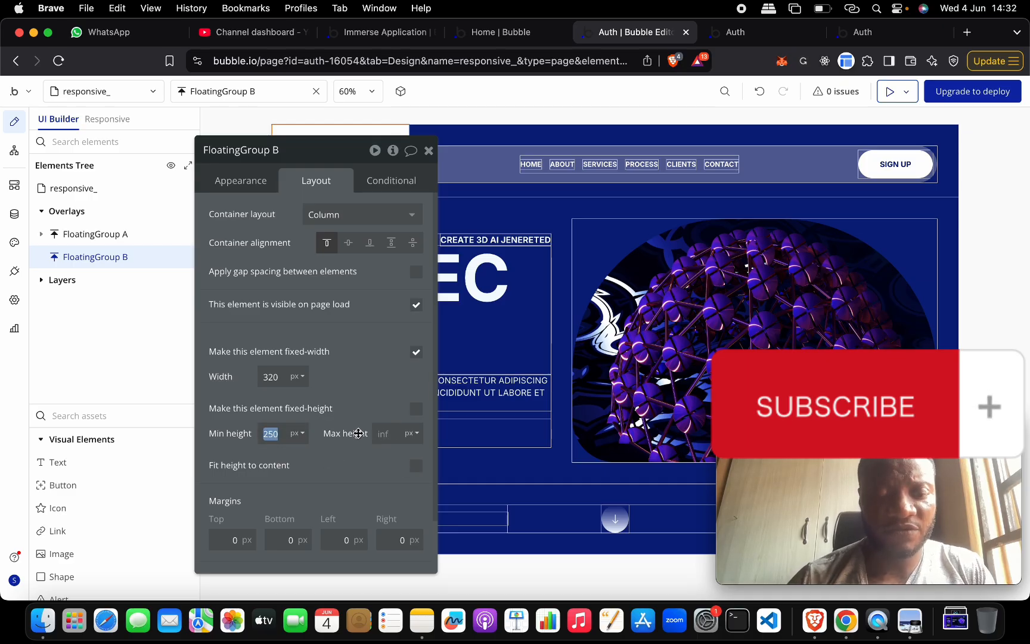
{"action": "left_click", "coordinate": [297, 433]}
{"action": "left_click", "coordinate": [300, 479]}
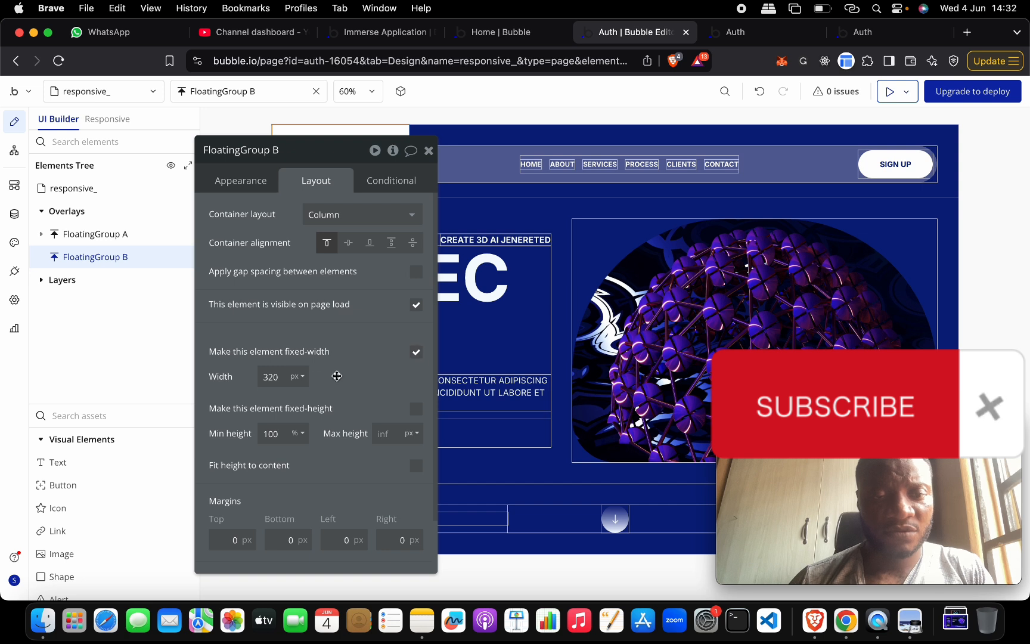
Step: Make the new floating group fixed-height and set its width to 50%
{"action": "left_click", "coordinate": [271, 375]}
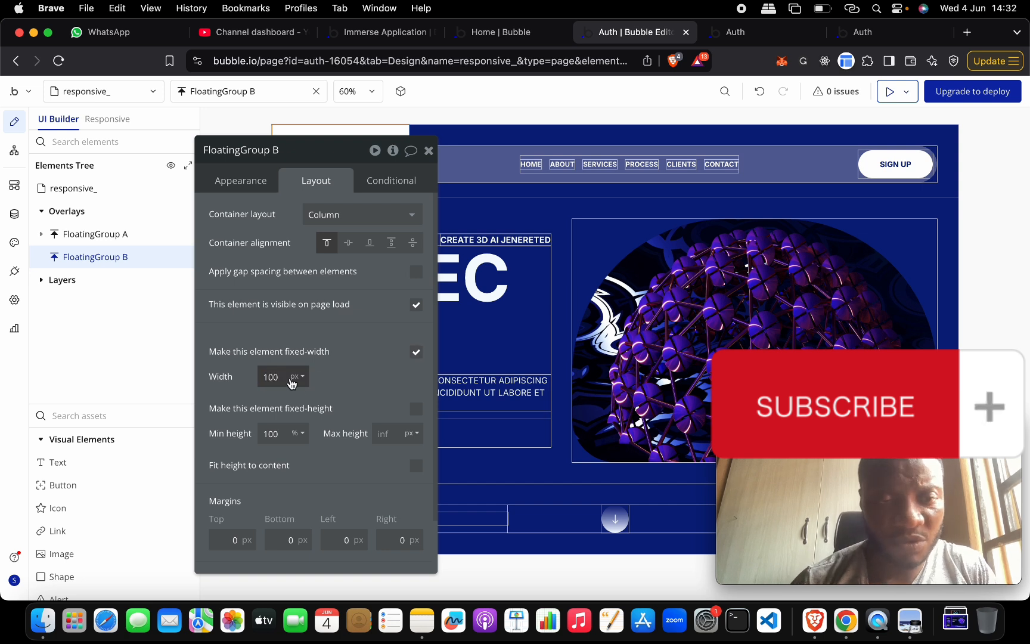
{"action": "left_click", "coordinate": [292, 382]}
{"action": "left_click", "coordinate": [296, 406]}
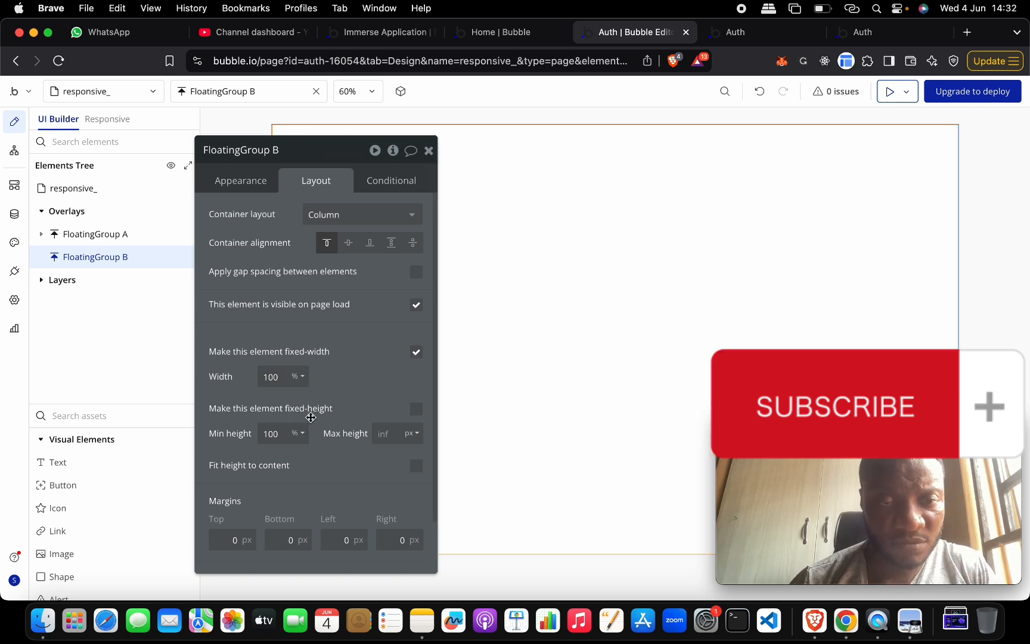
{"action": "left_click", "coordinate": [416, 411]}
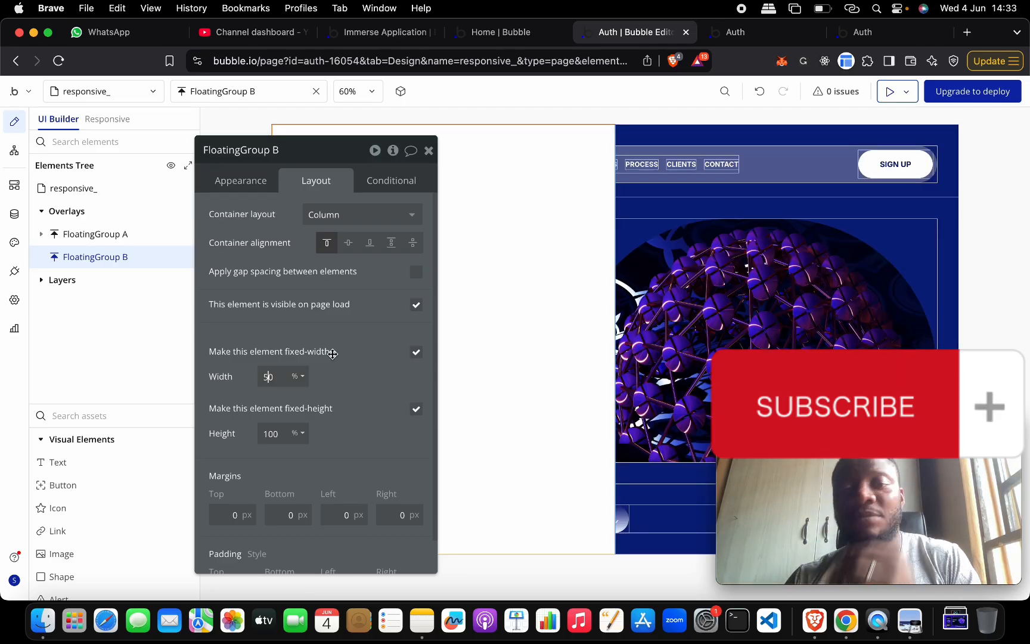
Step: Make the new floating group float horizontally relative to the Right
{"action": "left_click_drag", "start_coordinate": [358, 150], "coordinate": [201, 149]}
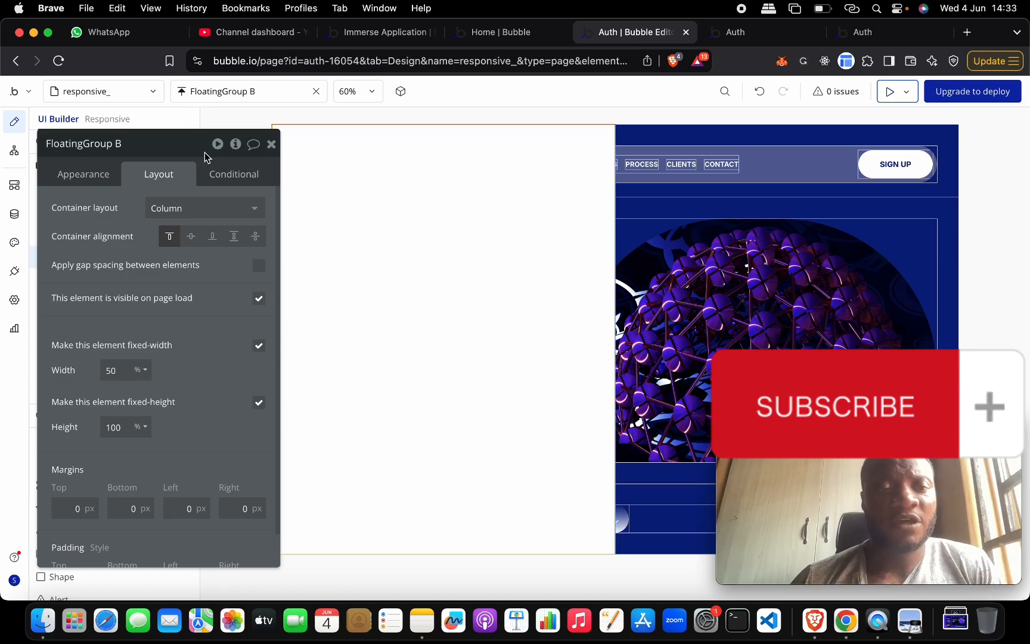
{"action": "left_click", "coordinate": [84, 173]}
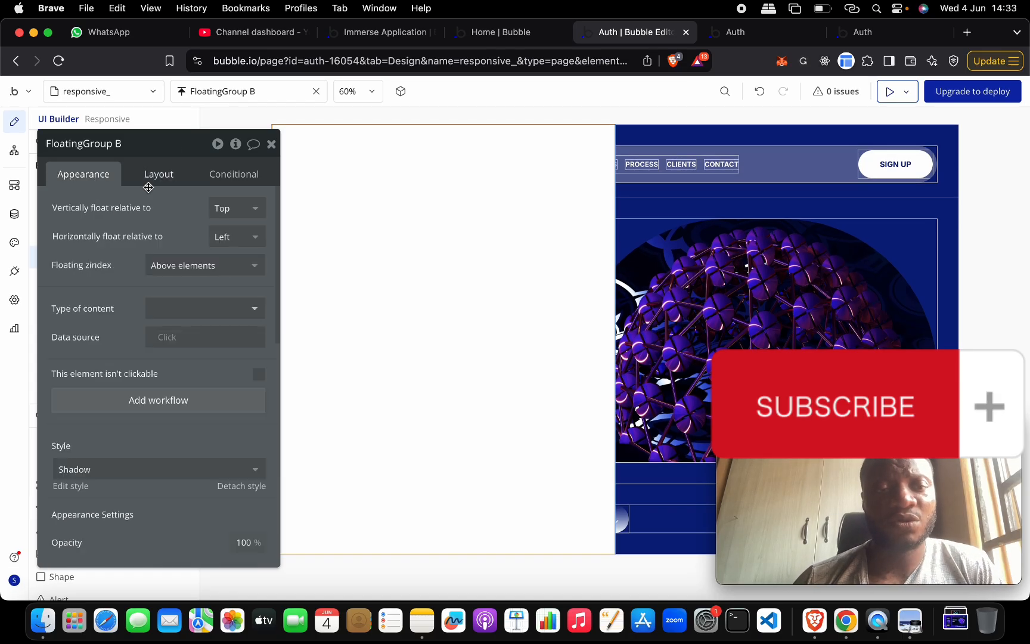
{"action": "left_click", "coordinate": [237, 236]}
{"action": "left_click", "coordinate": [237, 304]}
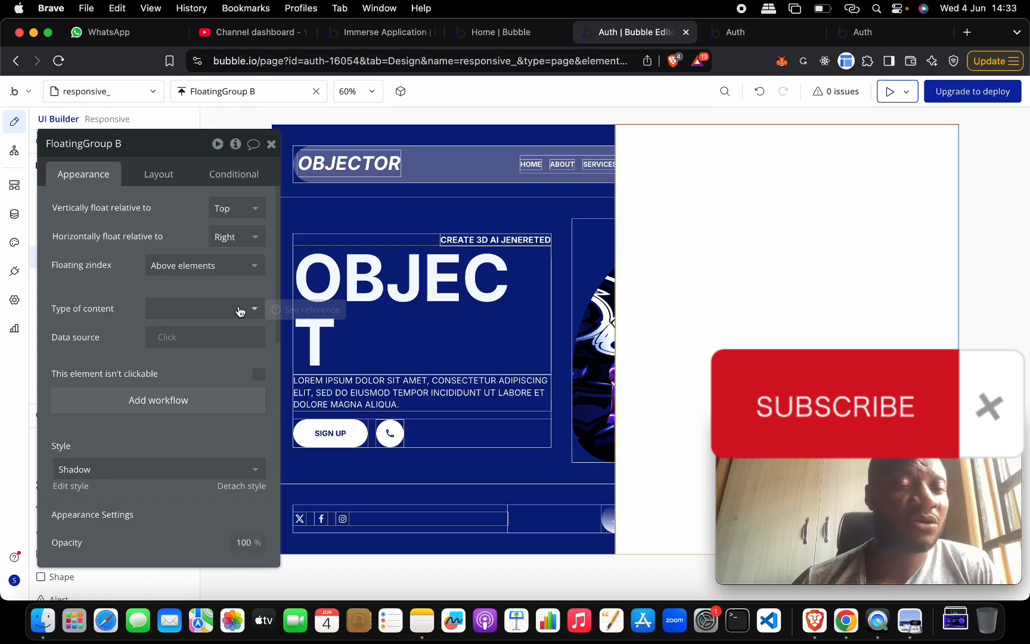
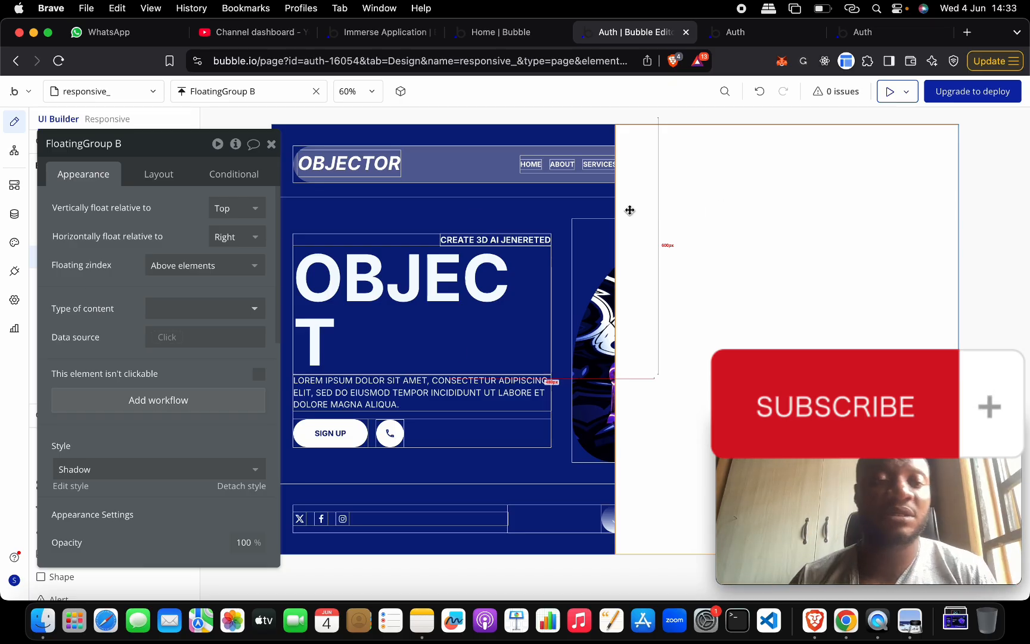
Step: Change the new floating group's flat background color to Primary 80 (#091E7C)
{"action": "left_click", "coordinate": [170, 173]}
{"action": "left_click_drag", "start_coordinate": [190, 156], "coordinate": [414, 156]}
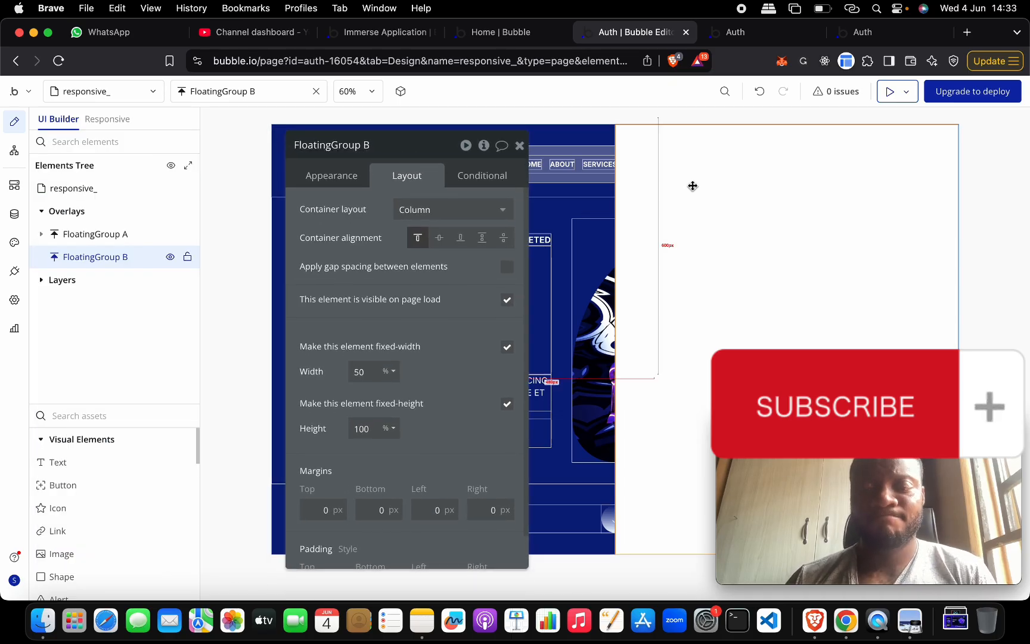
{"action": "left_click", "coordinate": [327, 175]}
{"action": "scroll", "coordinate": [421, 311], "scroll_direction": "down", "scroll_amount": 10}
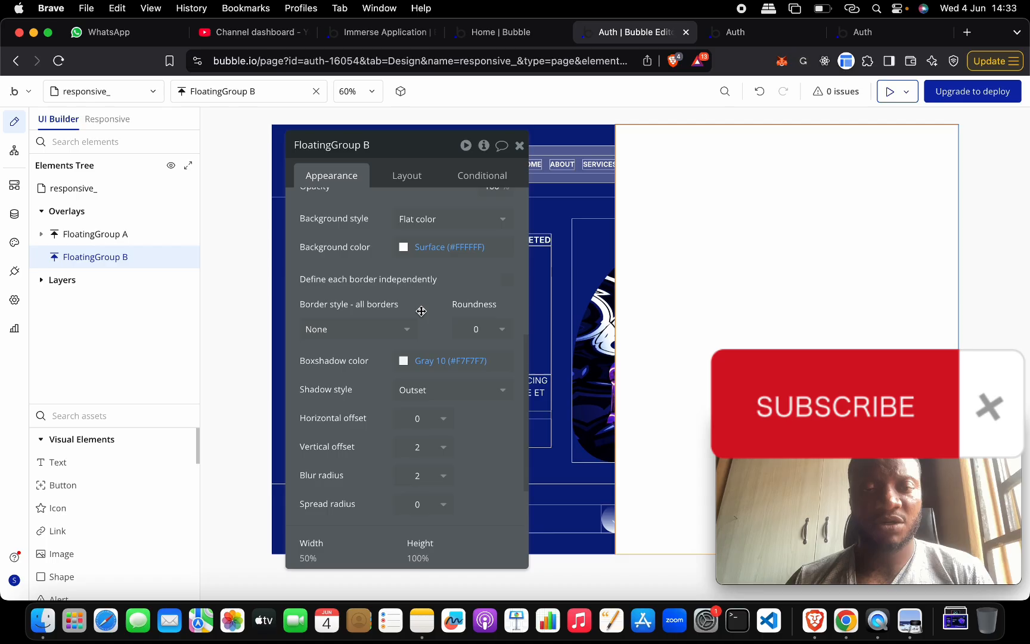
{"action": "left_click", "coordinate": [404, 248]}
{"action": "left_click", "coordinate": [521, 454]}
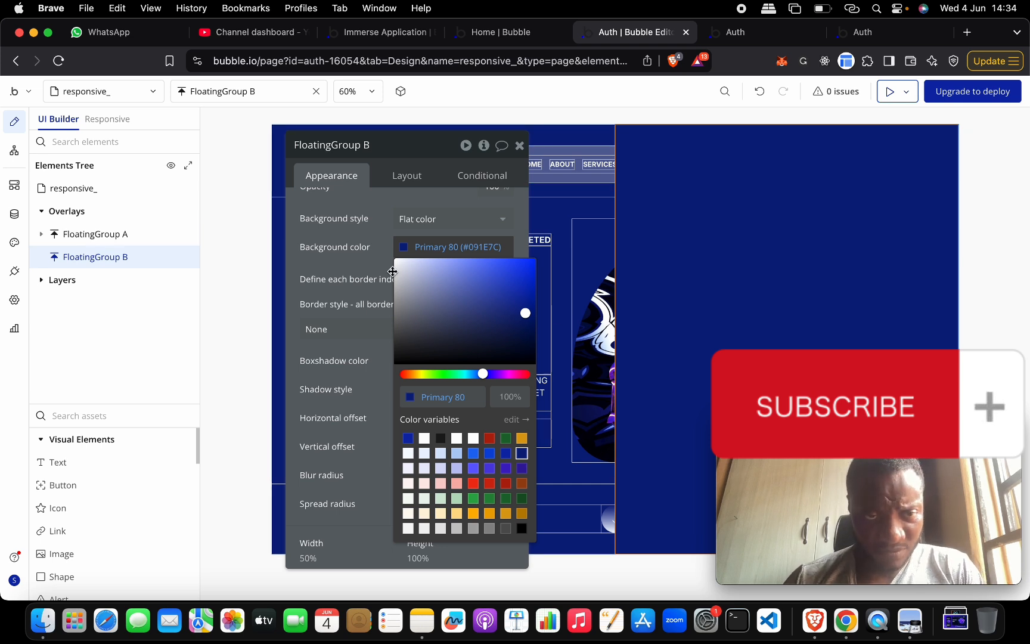
{"action": "left_click", "coordinate": [701, 229]}
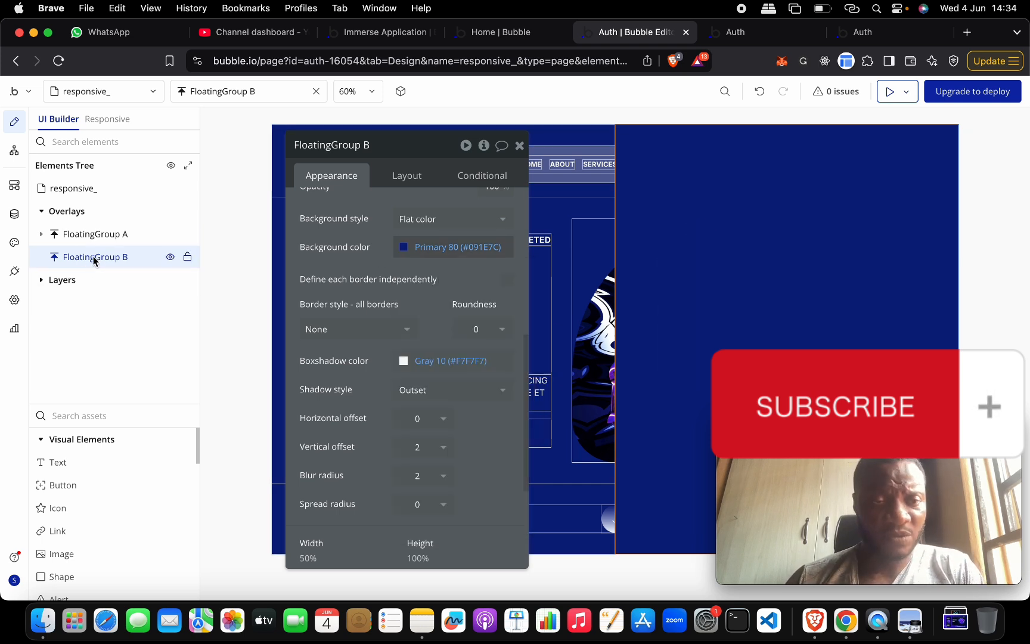
{"action": "left_click", "coordinate": [410, 181]}
{"action": "scroll", "coordinate": [426, 257], "scroll_direction": "up", "scroll_amount": 1}
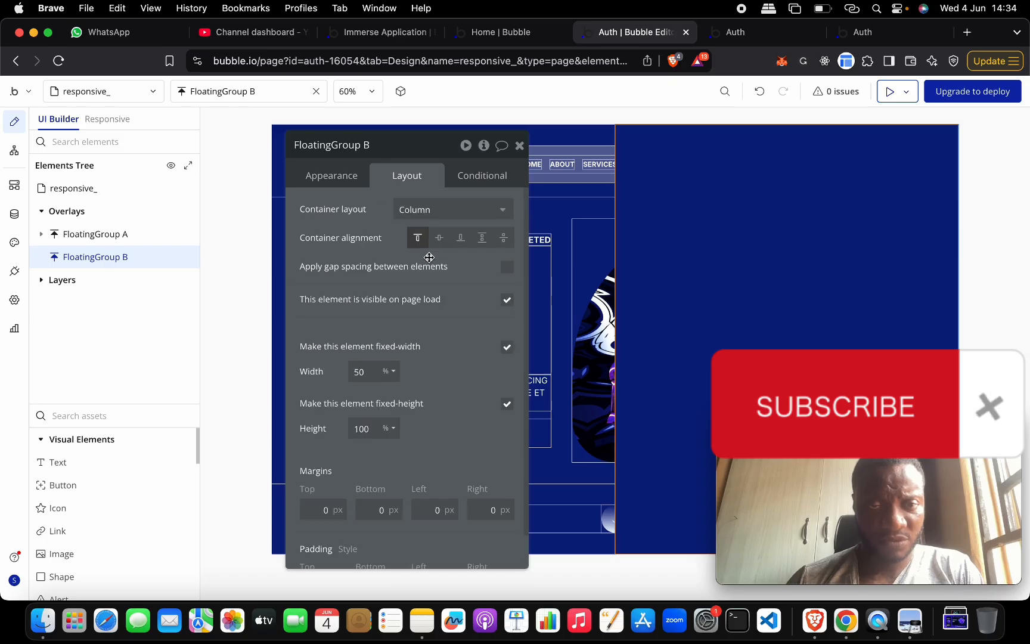
{"action": "left_click", "coordinate": [444, 209]}
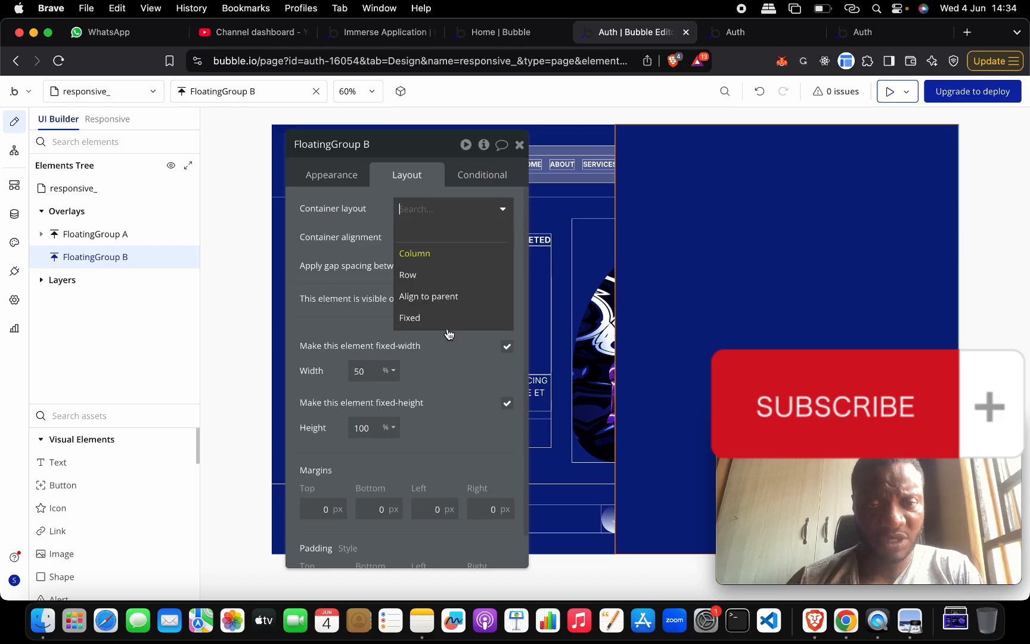
{"action": "left_click", "coordinate": [449, 317]}
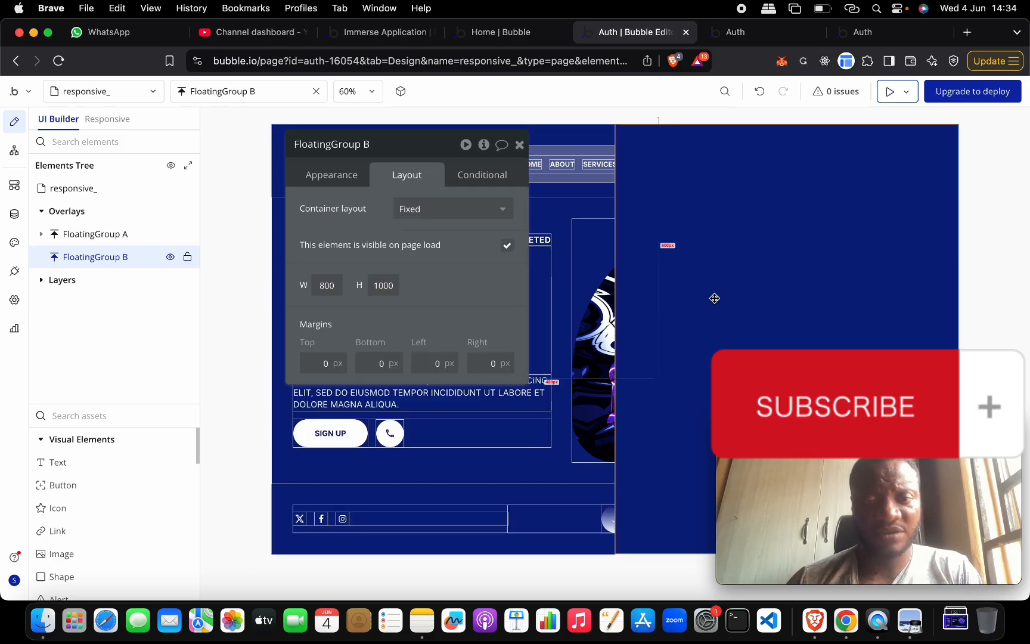
{"action": "left_click", "coordinate": [401, 214]}
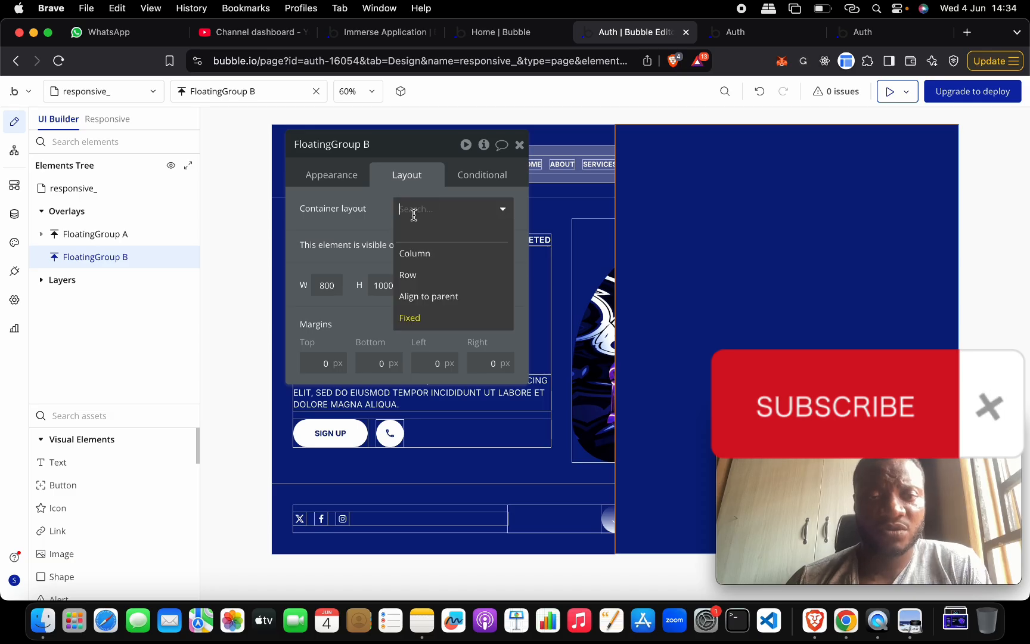
{"action": "left_click", "coordinate": [421, 256]}
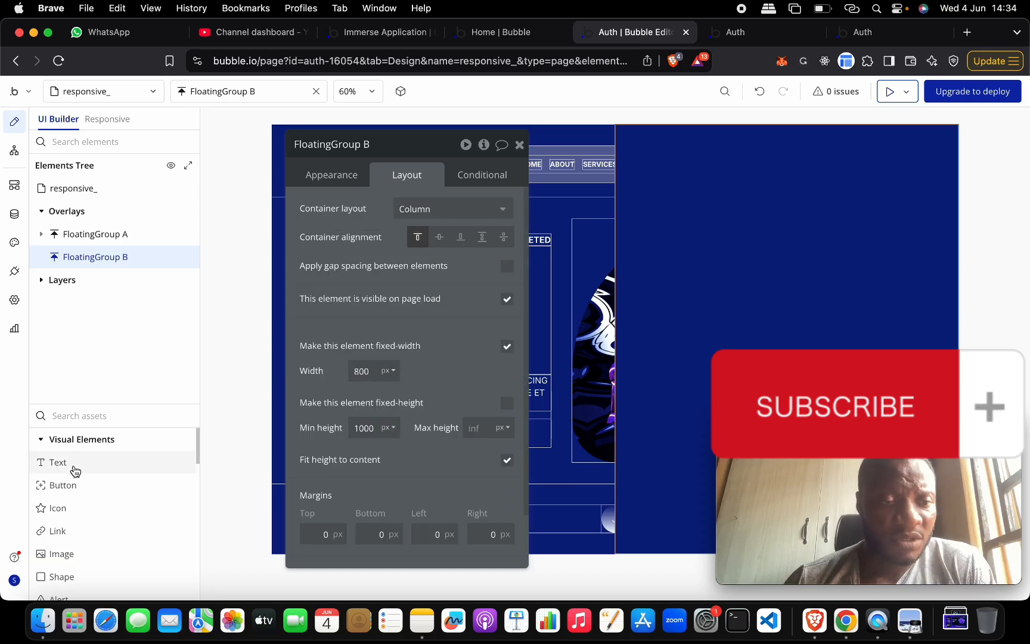
Step: Add an icon element inside the new floating group and select it
{"action": "left_click_drag", "start_coordinate": [128, 476], "coordinate": [750, 179]}
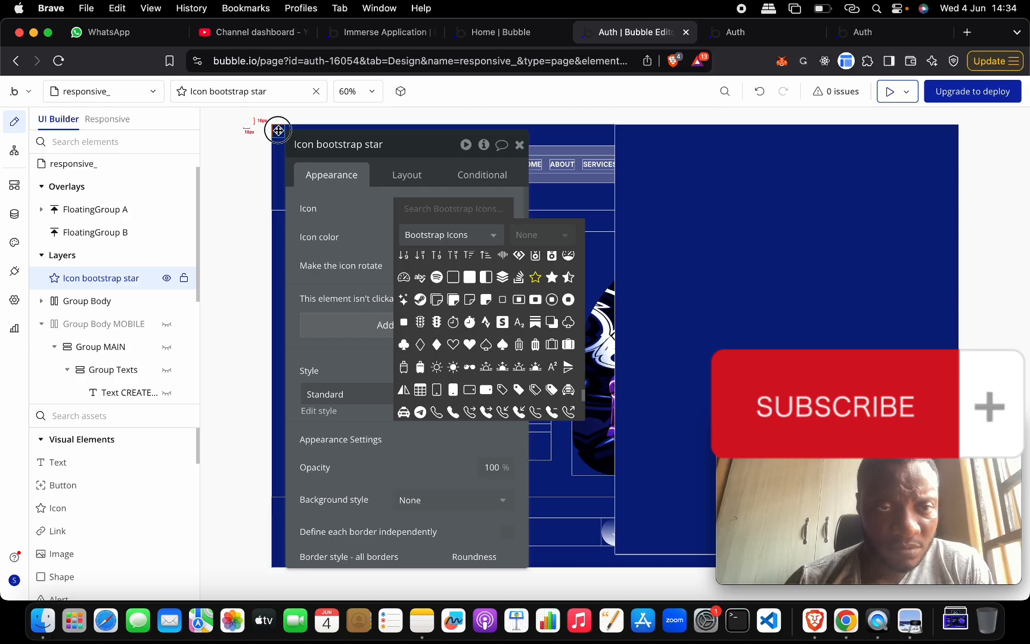
{"action": "left_click_drag", "start_coordinate": [277, 131], "coordinate": [705, 180]}
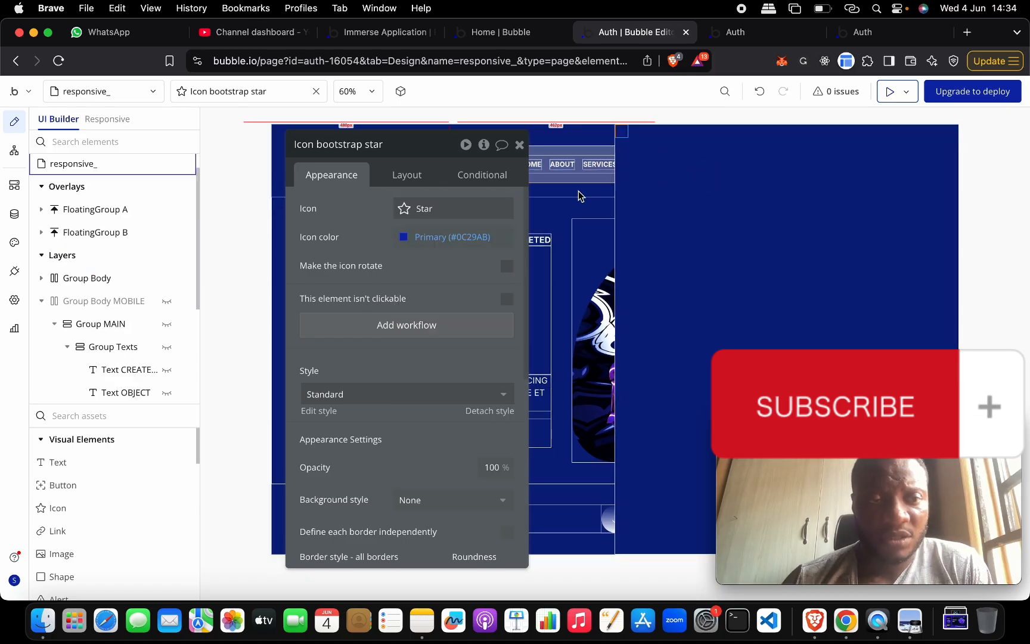
{"action": "left_click", "coordinate": [41, 232]}
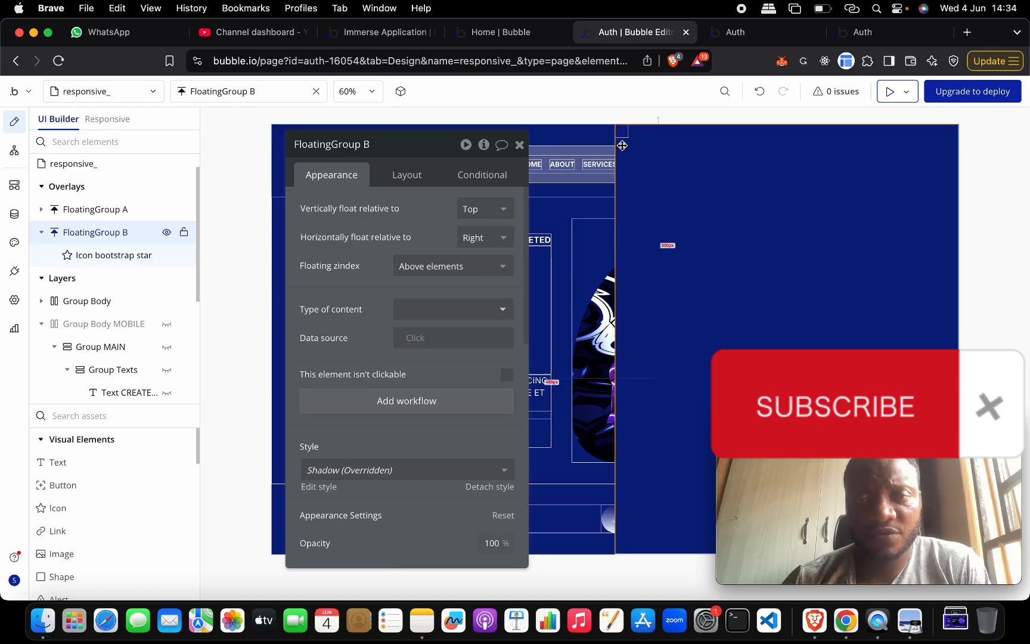
{"action": "left_click", "coordinate": [113, 256]}
Step: Align the star icon horizontally to the right edge of its floating group
{"action": "left_click_drag", "start_coordinate": [946, 136], "coordinate": [948, 141]}
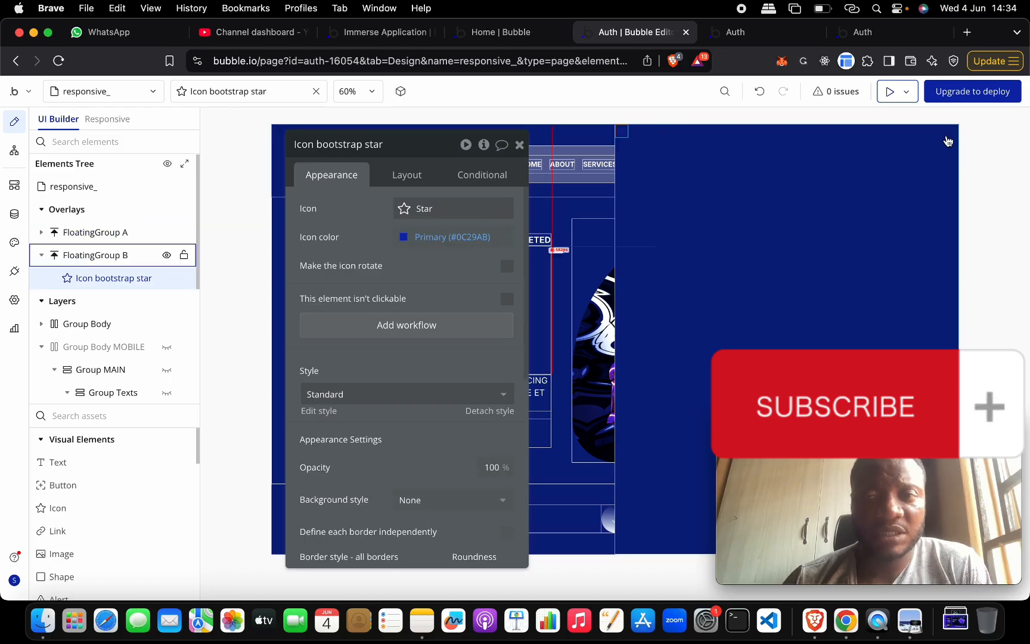
{"action": "left_click_drag", "start_coordinate": [733, 183], "coordinate": [732, 183]}
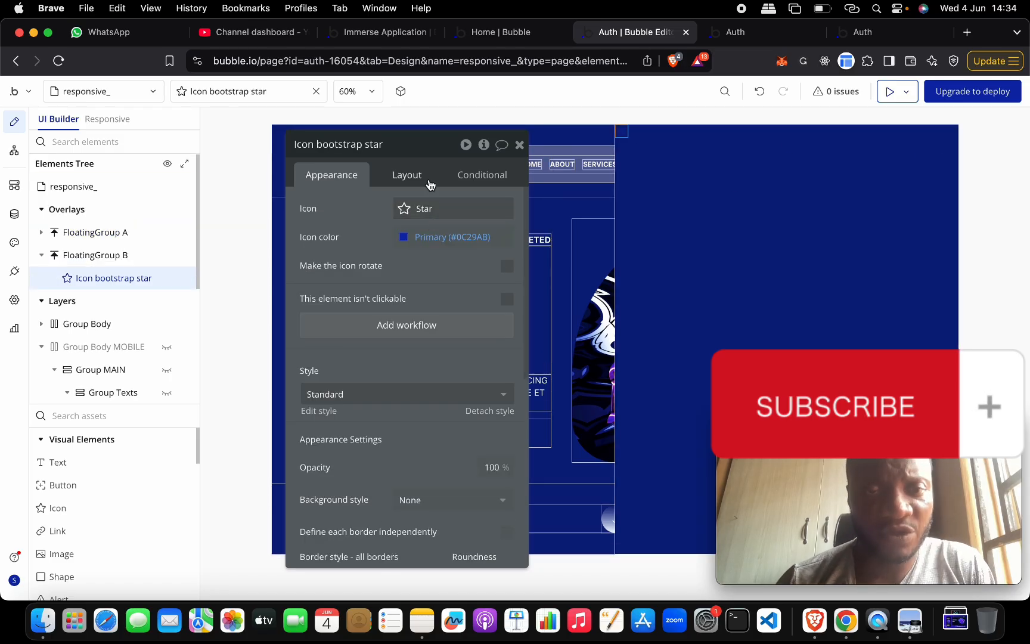
{"action": "left_click", "coordinate": [408, 176]}
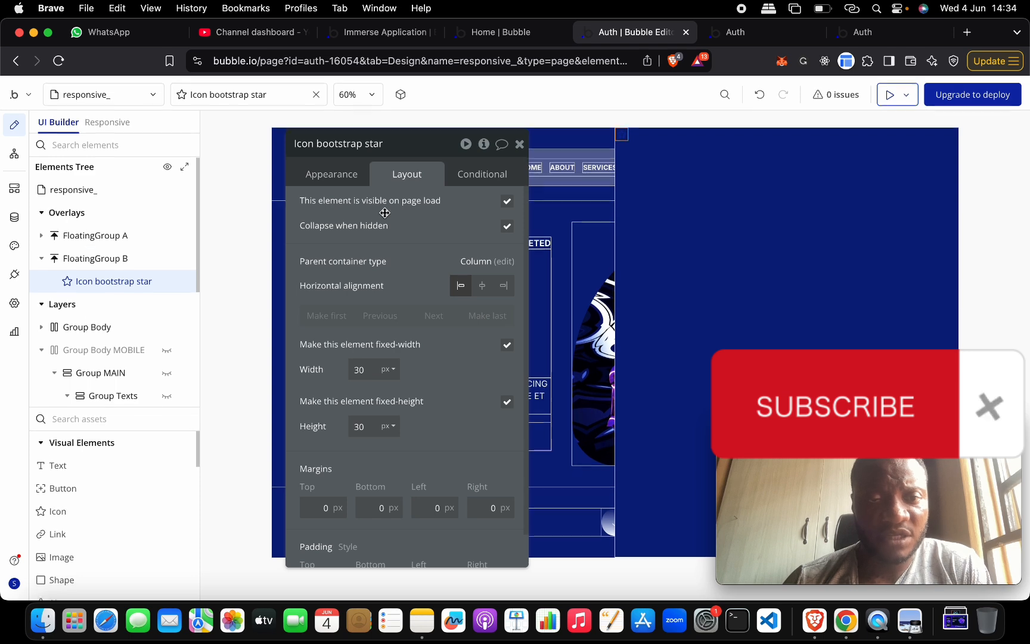
{"action": "left_click", "coordinate": [505, 286]}
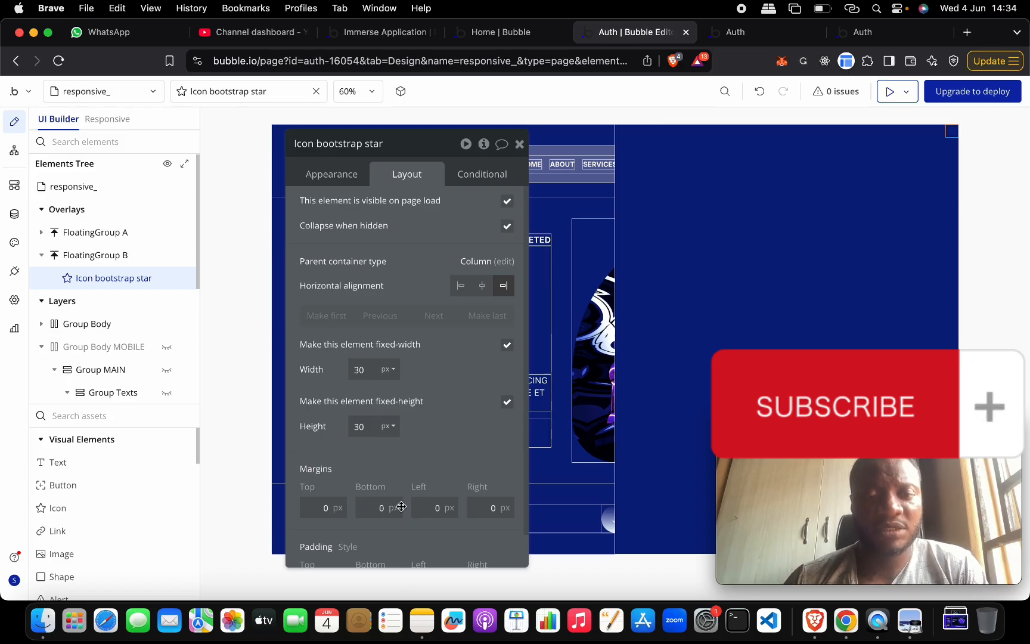
Step: Rename the floating group containing the star icon as "FloatingGroup Menu Mobile"
{"action": "scroll", "coordinate": [403, 504], "scroll_direction": "down", "scroll_amount": 2}
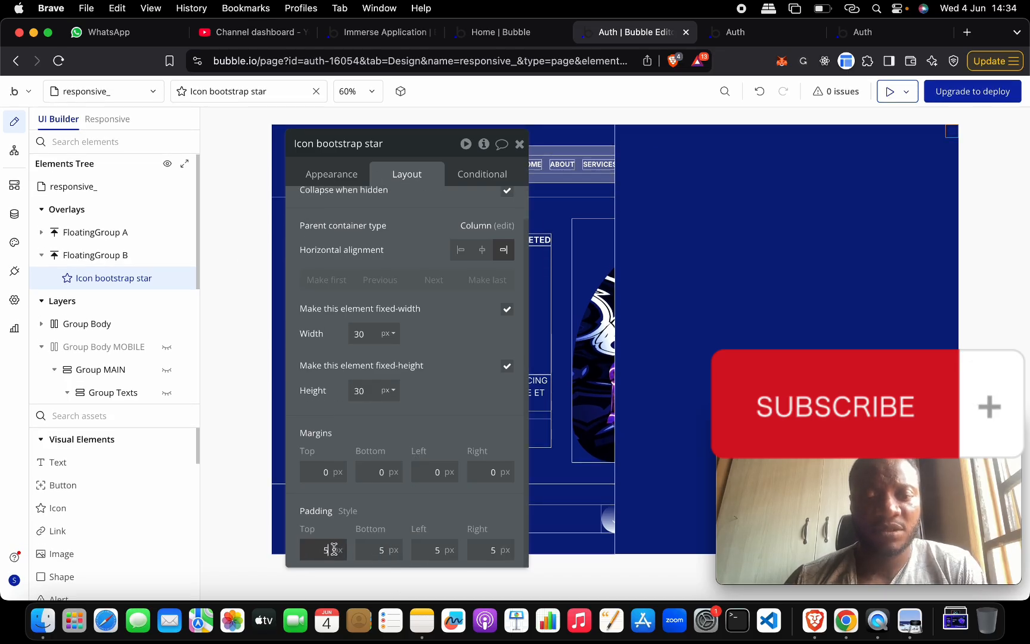
{"action": "left_click", "coordinate": [99, 255]}
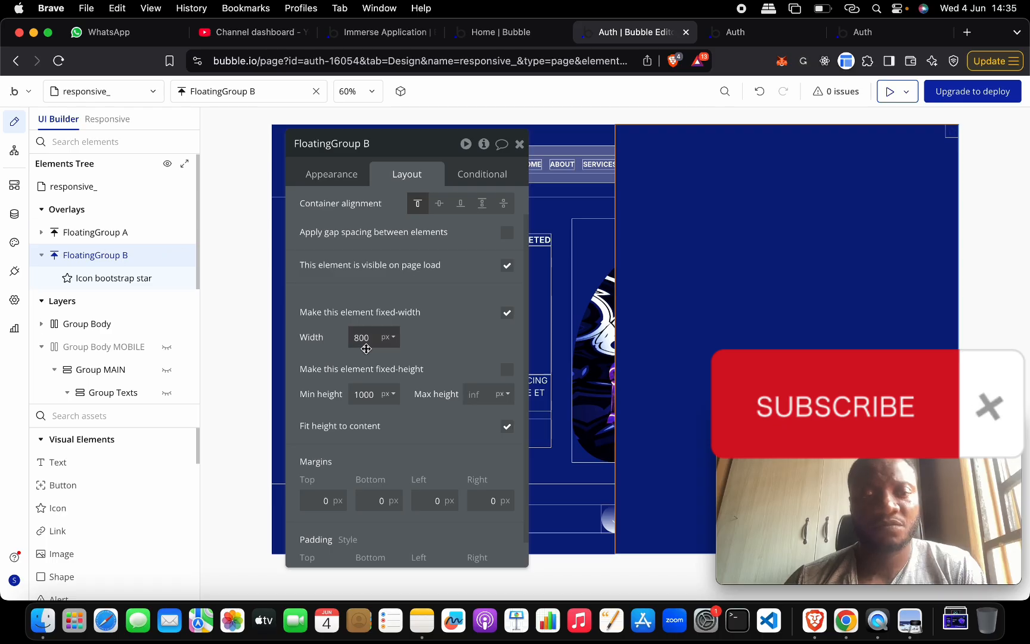
{"action": "scroll", "coordinate": [352, 516], "scroll_direction": "down", "scroll_amount": 1}
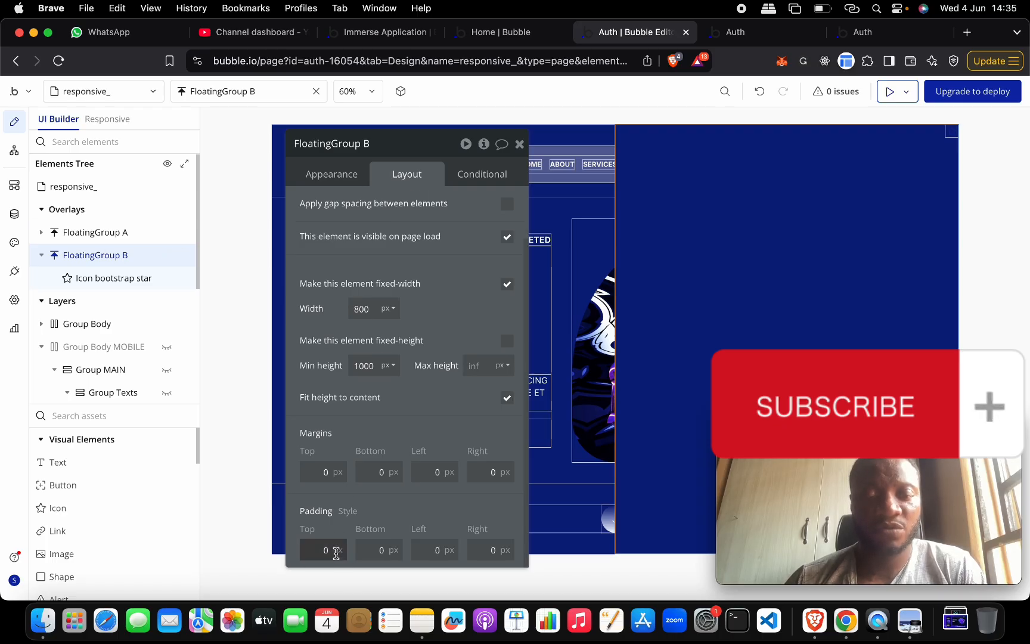
{"action": "double_click", "coordinate": [150, 255]}
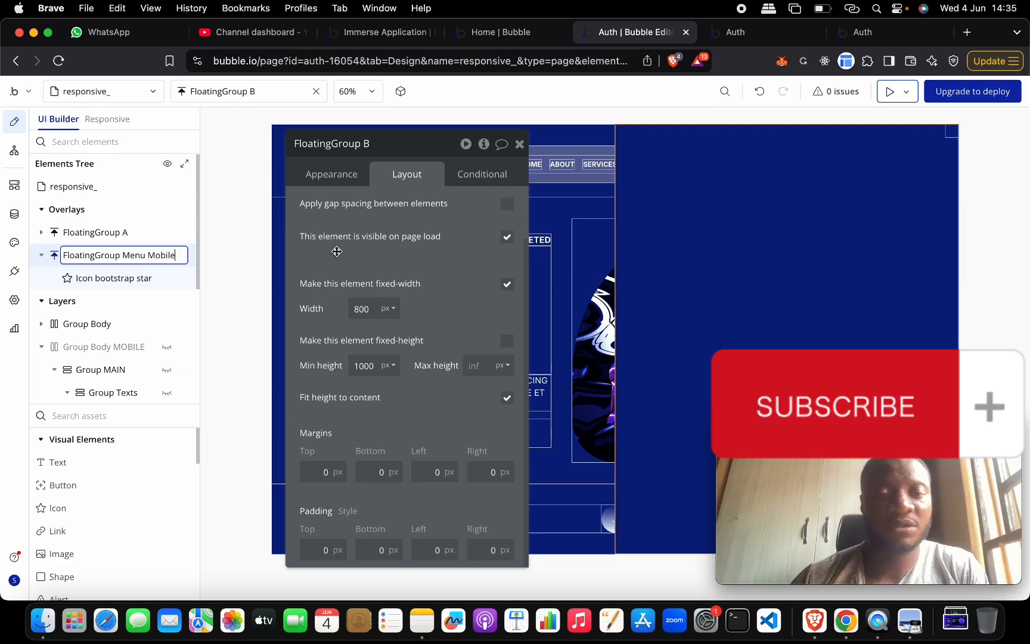
{"action": "key", "text": "Return"}
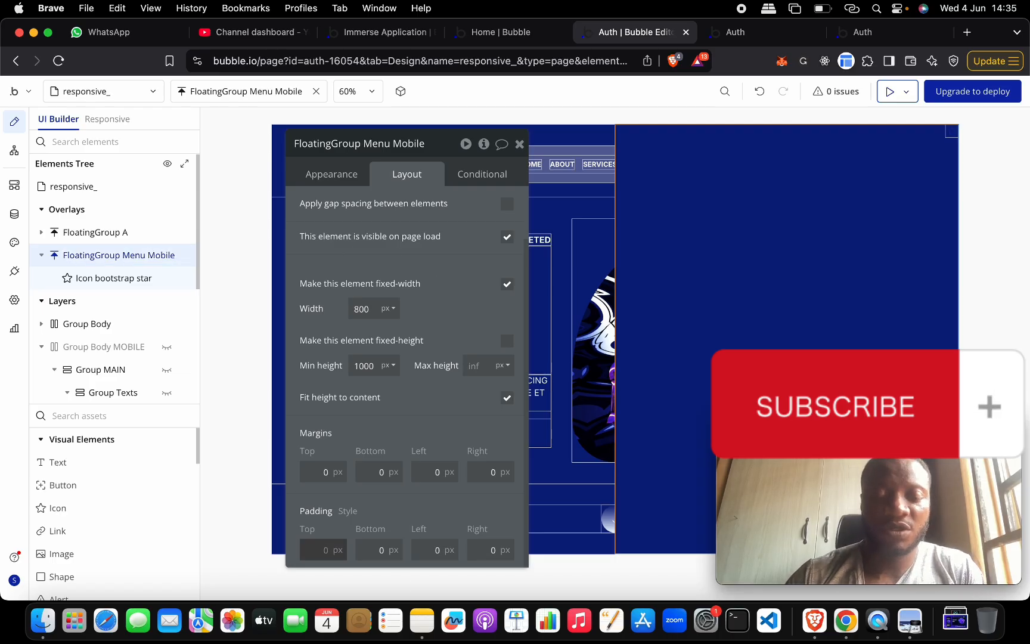
Step: Set the mobile menu floating group's top, bottom, left and right padding to 20 px
{"action": "type", "text": "20"}
{"action": "key", "text": "Tab"}
{"action": "type", "text": "20"}
{"action": "key", "text": "Tab"}
{"action": "type", "text": "20"}
{"action": "key", "text": "Tab"}
{"action": "type", "text": "2"}
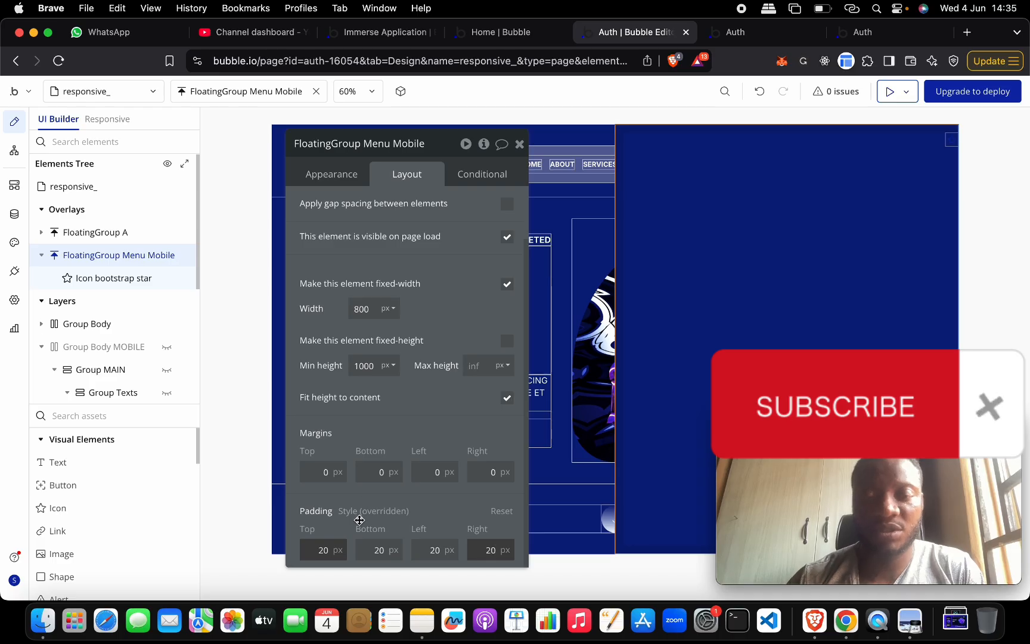
Step: Set the star icon's fixed width and height to 48 px in the mobile menu
{"action": "left_click", "coordinate": [946, 143]}
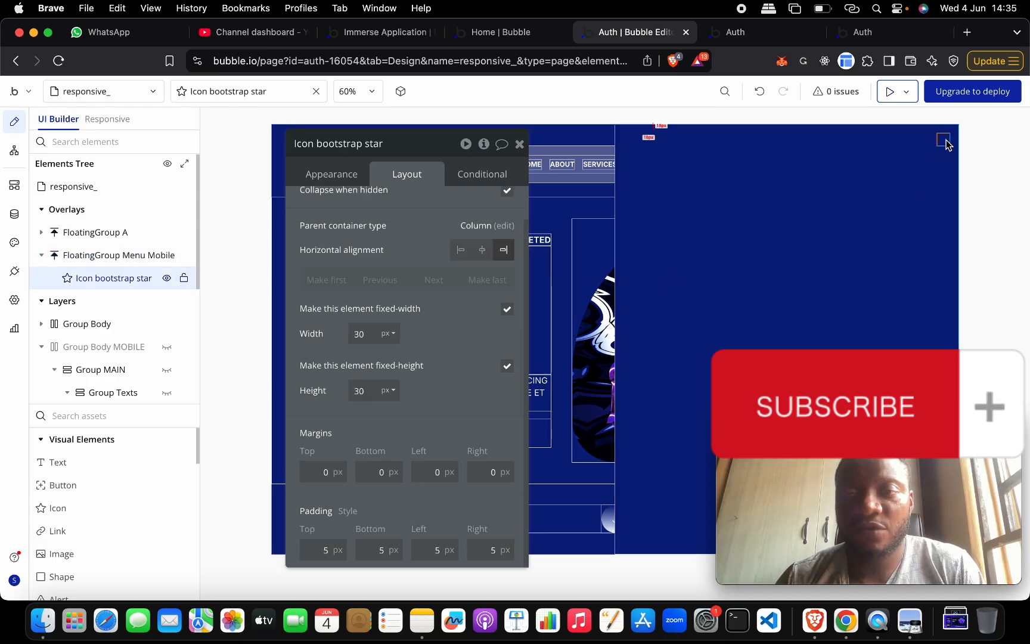
{"action": "left_click", "coordinate": [362, 334]}
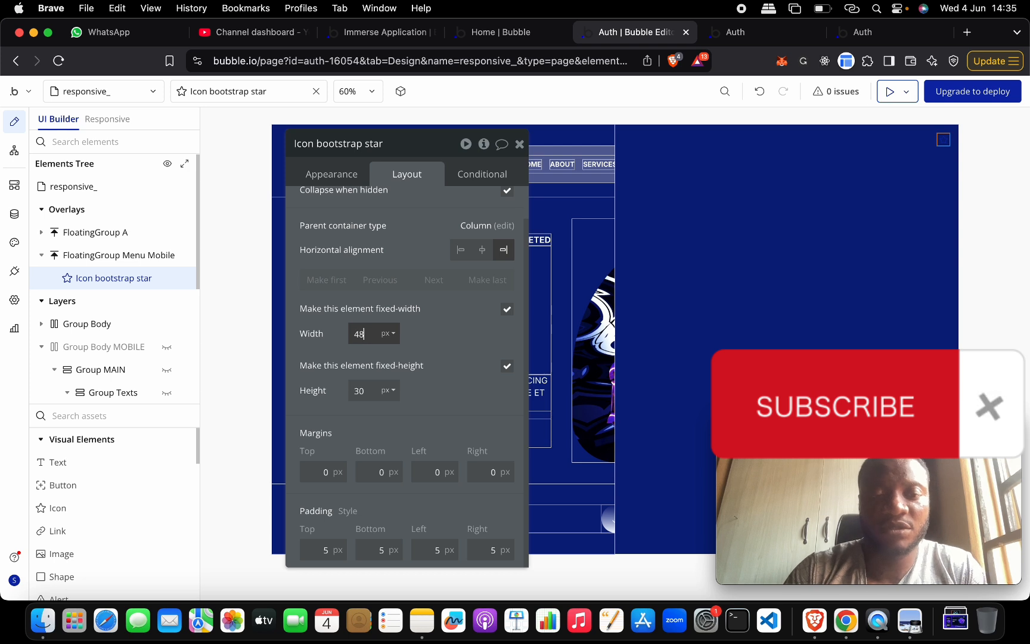
{"action": "key", "text": "Tab"}
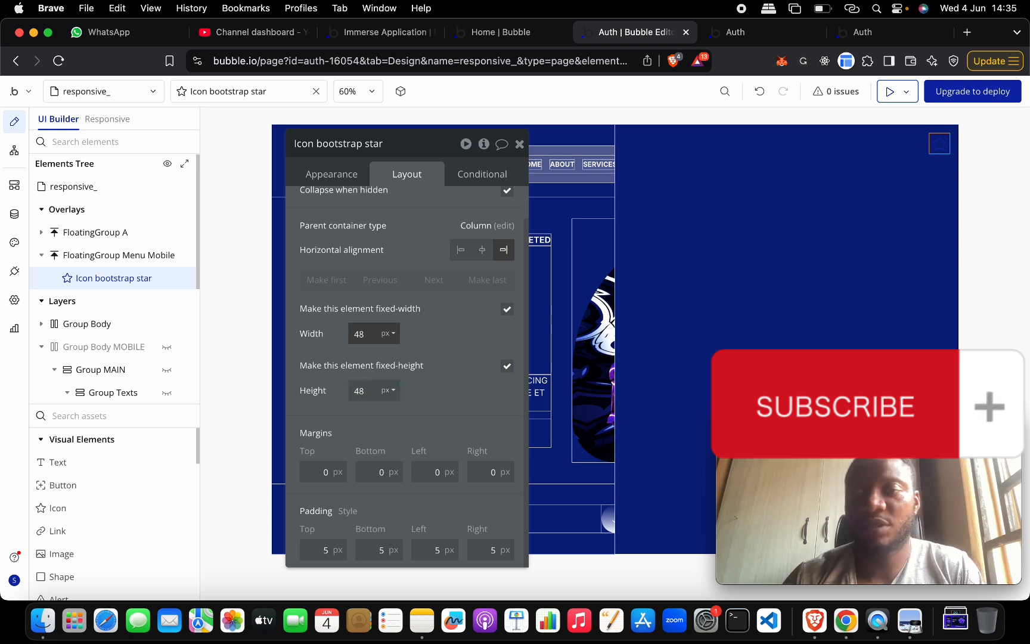
Step: Replace the mobile menu's star icon with the Close icon from the Material icon set
{"action": "left_click", "coordinate": [344, 176]}
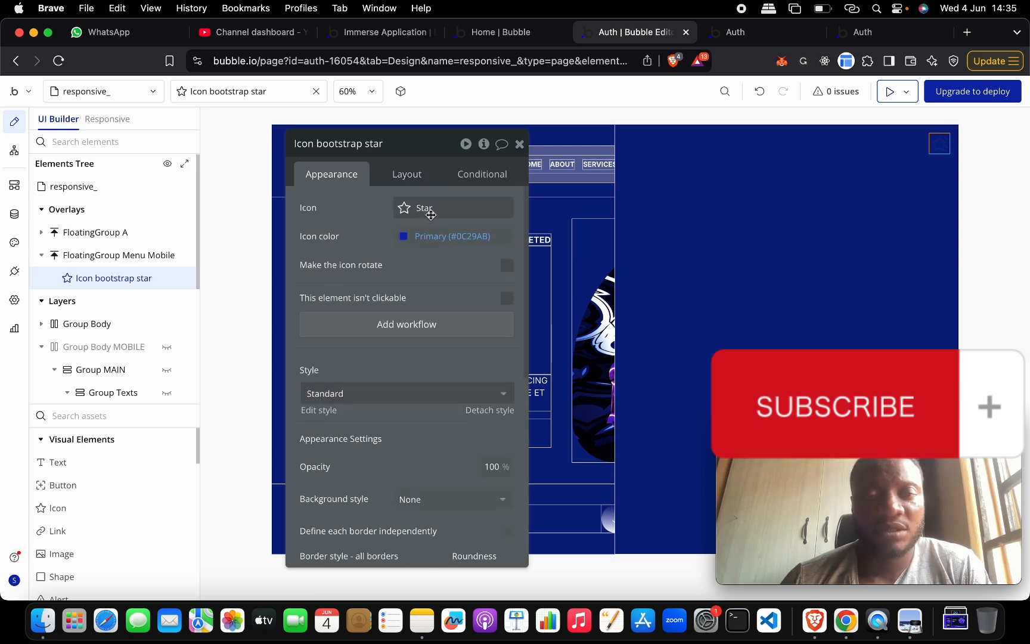
{"action": "left_click", "coordinate": [428, 217]}
{"action": "type", "text": "close"}
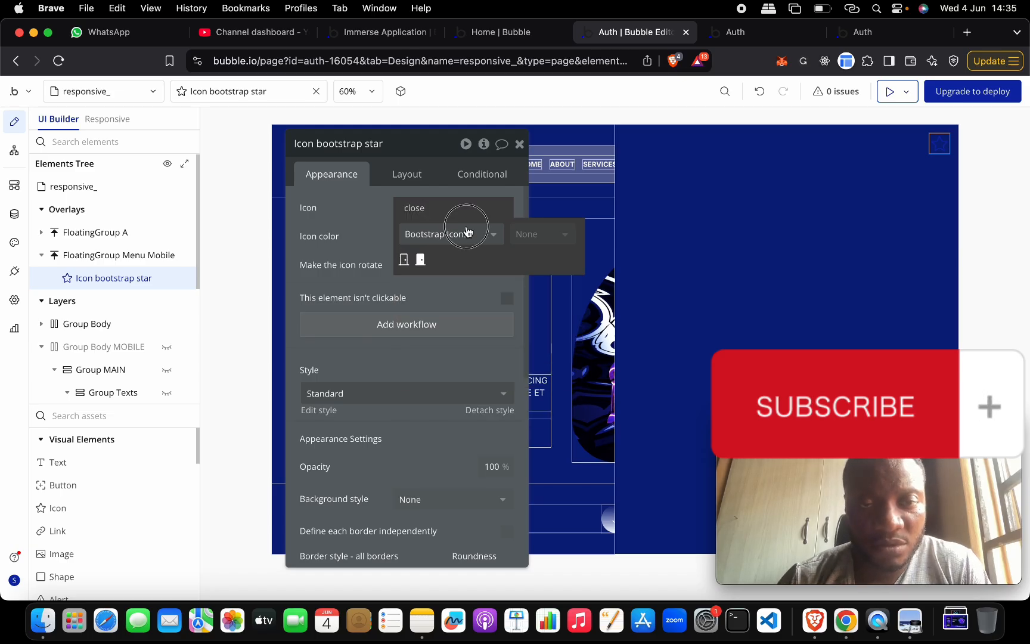
{"action": "left_click", "coordinate": [468, 234]}
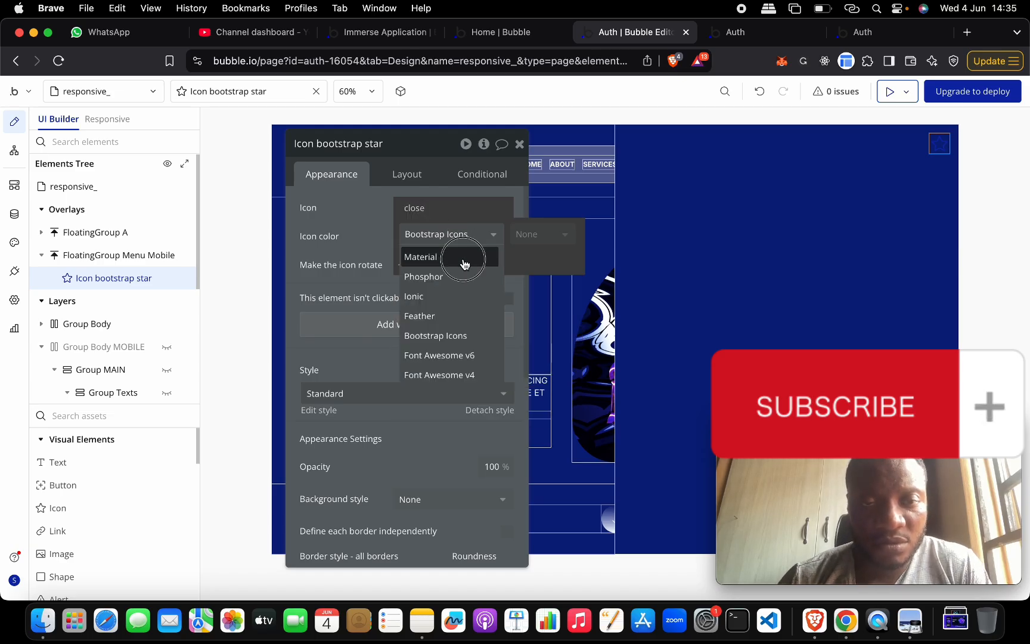
{"action": "left_click", "coordinate": [464, 259]}
{"action": "left_click", "coordinate": [422, 259]}
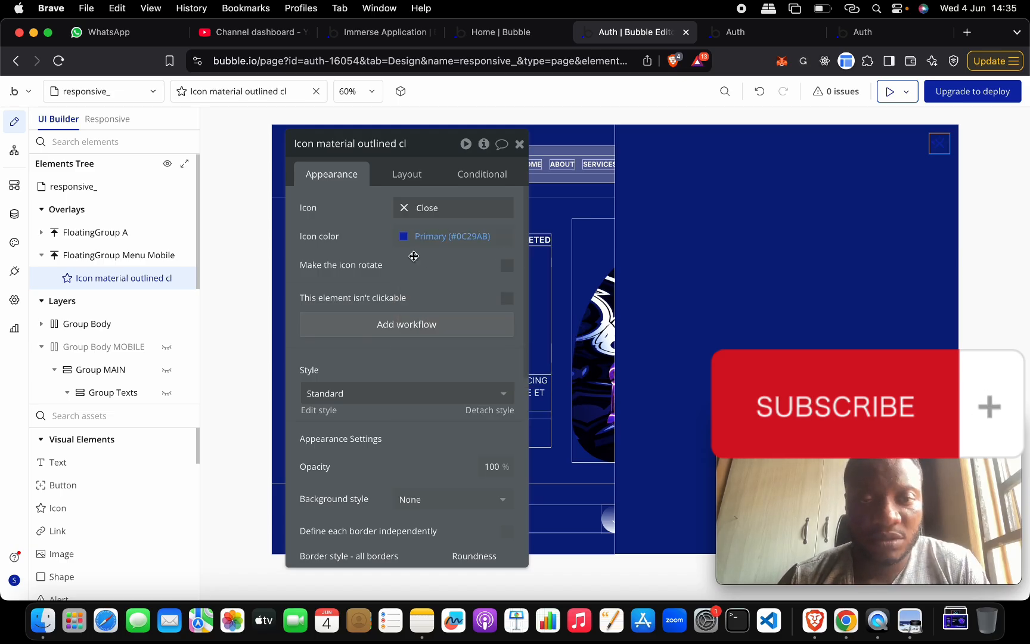
Step: Change the close icon's color to Primary 10 (#F5FAFF) and close its properties
{"action": "left_click", "coordinate": [404, 237]}
{"action": "left_click", "coordinate": [407, 441]}
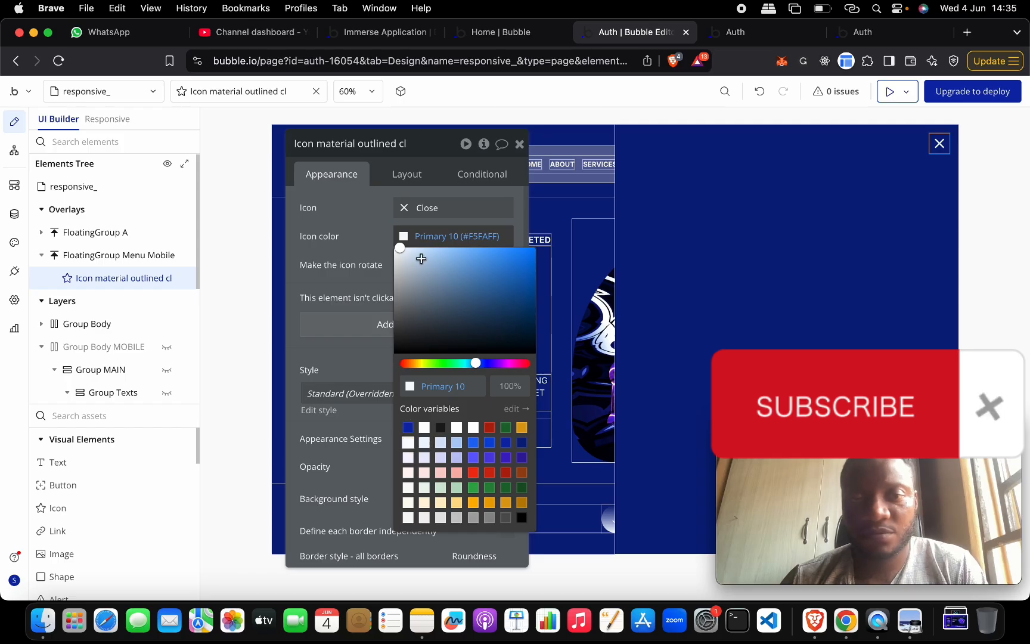
{"action": "left_click", "coordinate": [383, 223]}
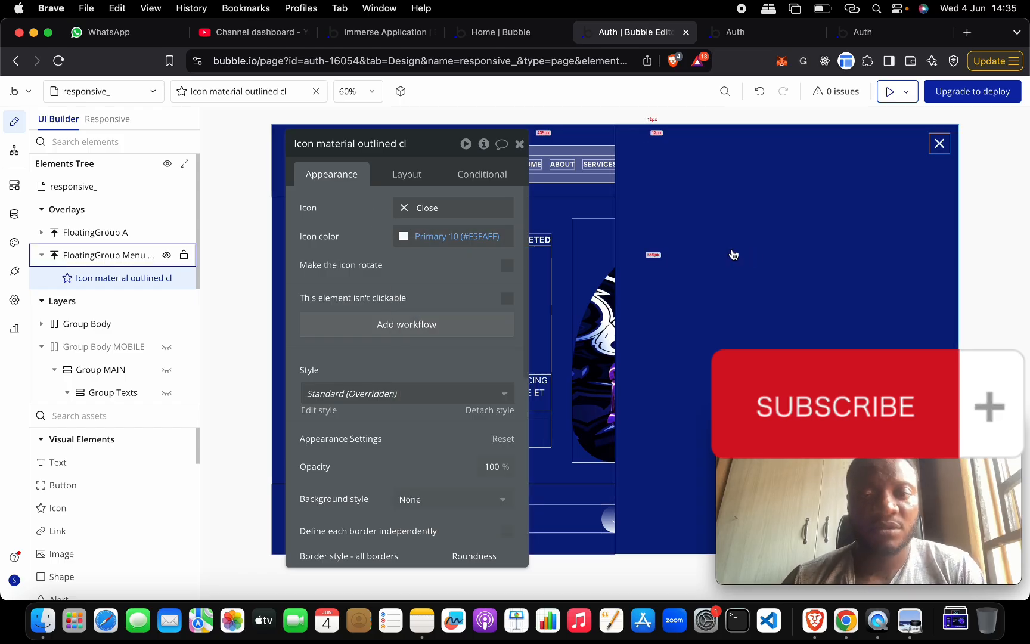
{"action": "left_click", "coordinate": [519, 145]}
Step: Copy the header's Group Links and paste it into FloatingGroup Menu Mobile
{"action": "double_click", "coordinate": [535, 162]}
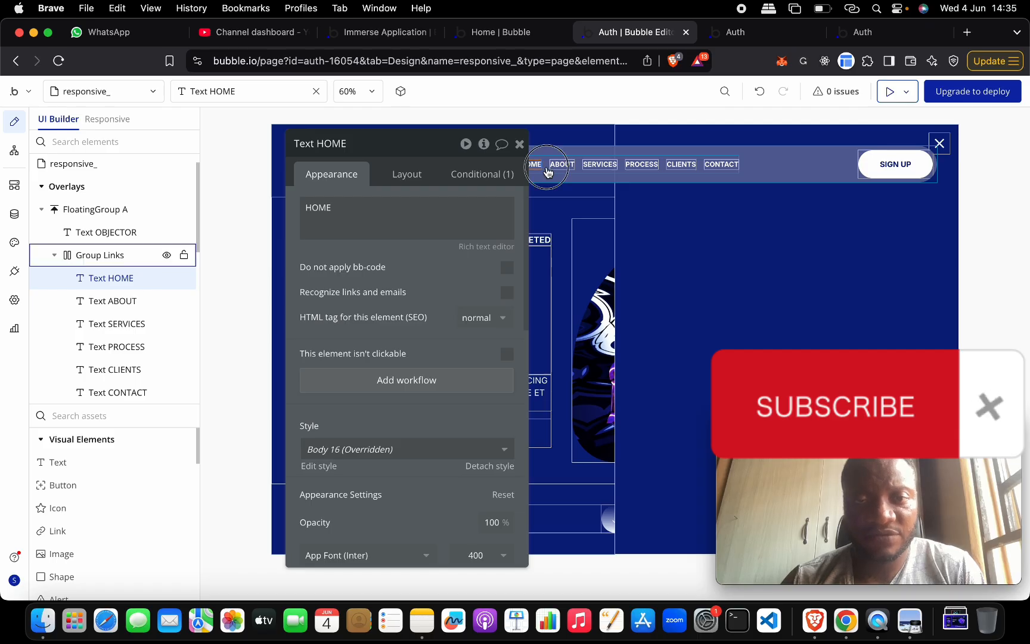
{"action": "left_click", "coordinate": [547, 168]}
{"action": "left_click", "coordinate": [747, 215]}
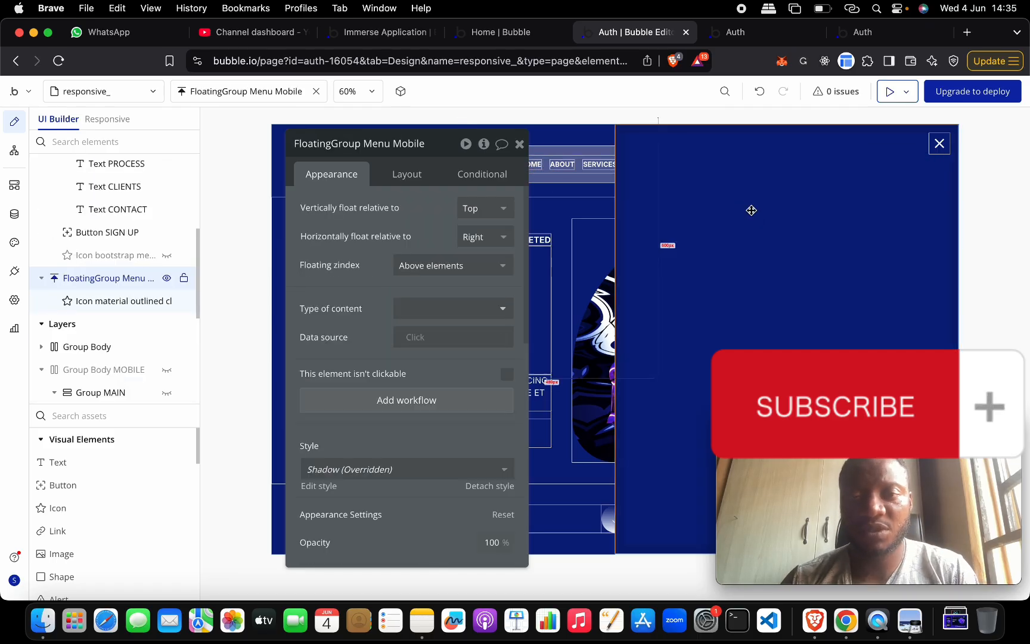
{"action": "right_click", "coordinate": [747, 217]}
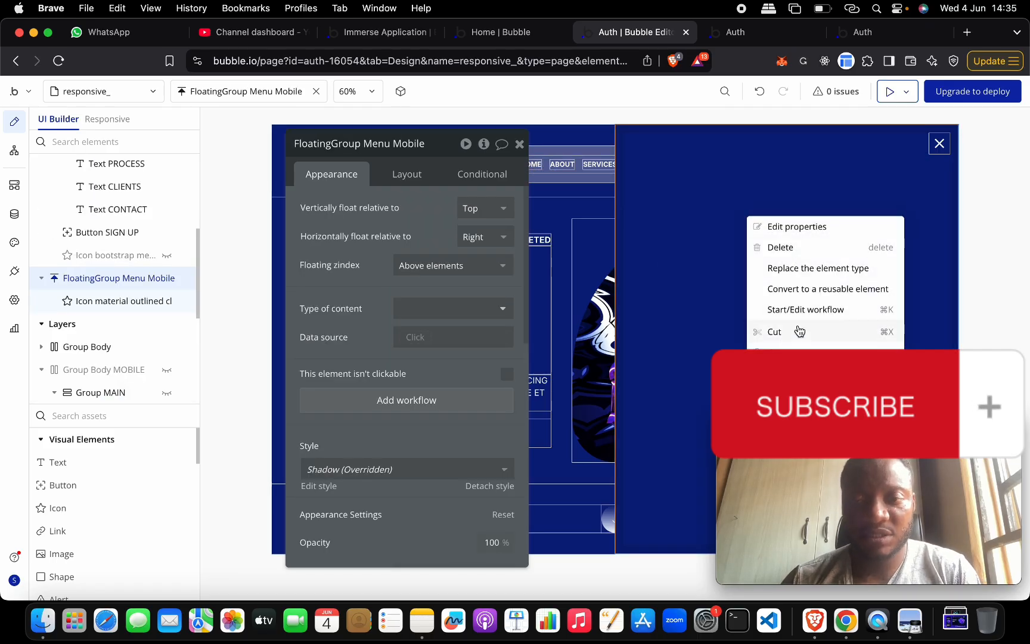
{"action": "left_click", "coordinate": [758, 227]}
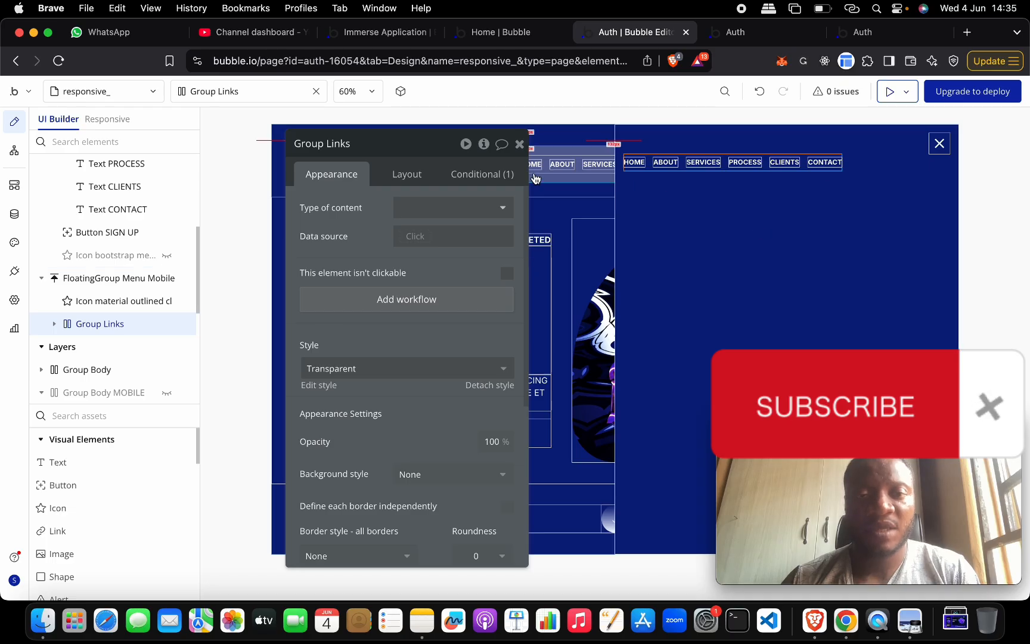
Step: Change the pasted Group Links container layout to Column so the links stack vertically
{"action": "left_click", "coordinate": [417, 177]}
{"action": "left_click", "coordinate": [494, 207]}
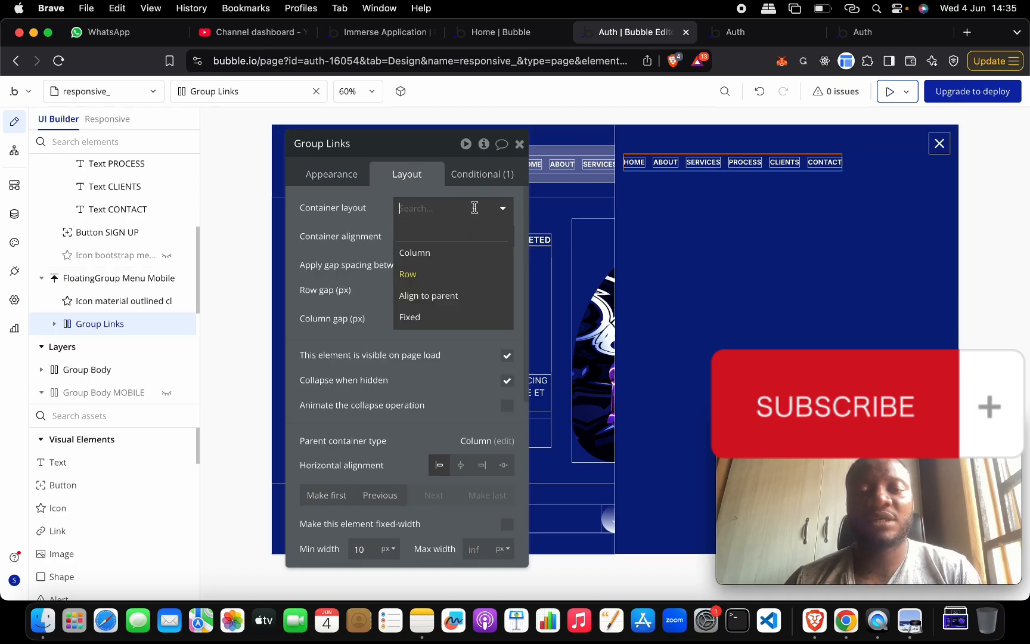
{"action": "left_click", "coordinate": [468, 251]}
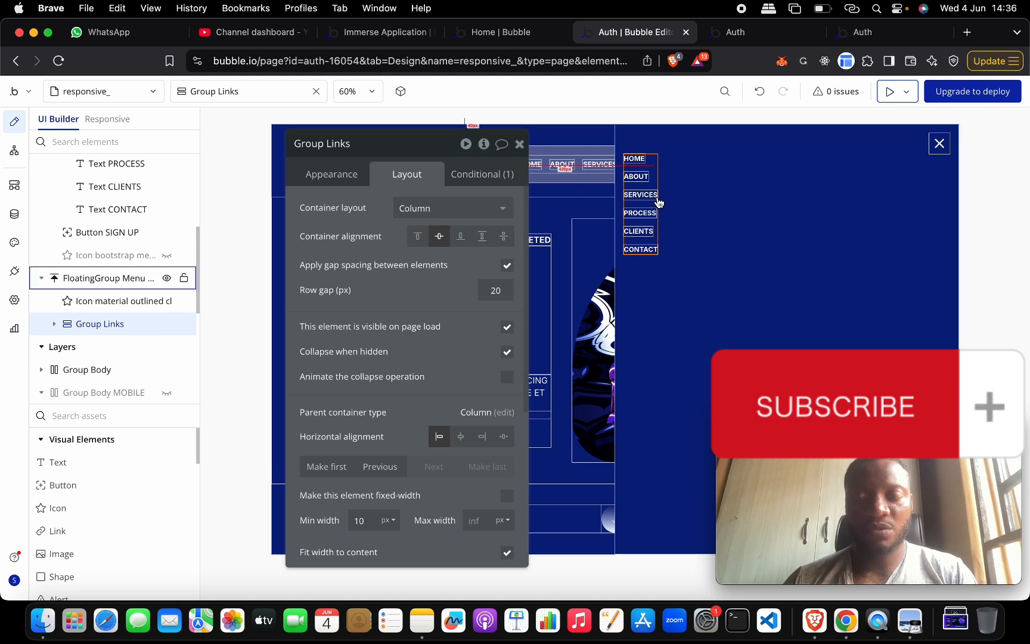
{"action": "left_click", "coordinate": [346, 177]}
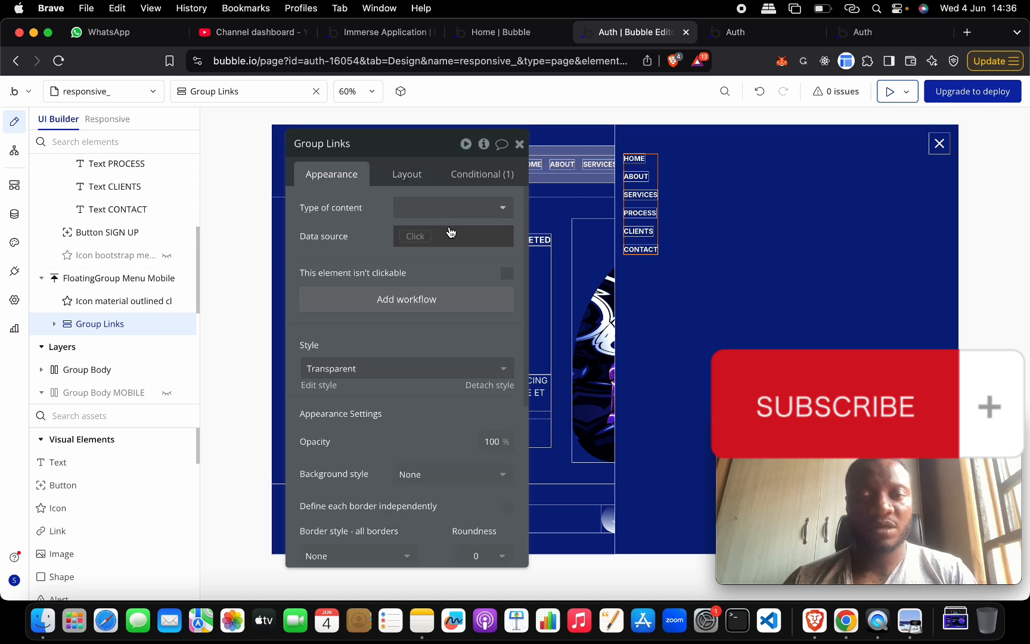
{"action": "left_click", "coordinate": [408, 182]}
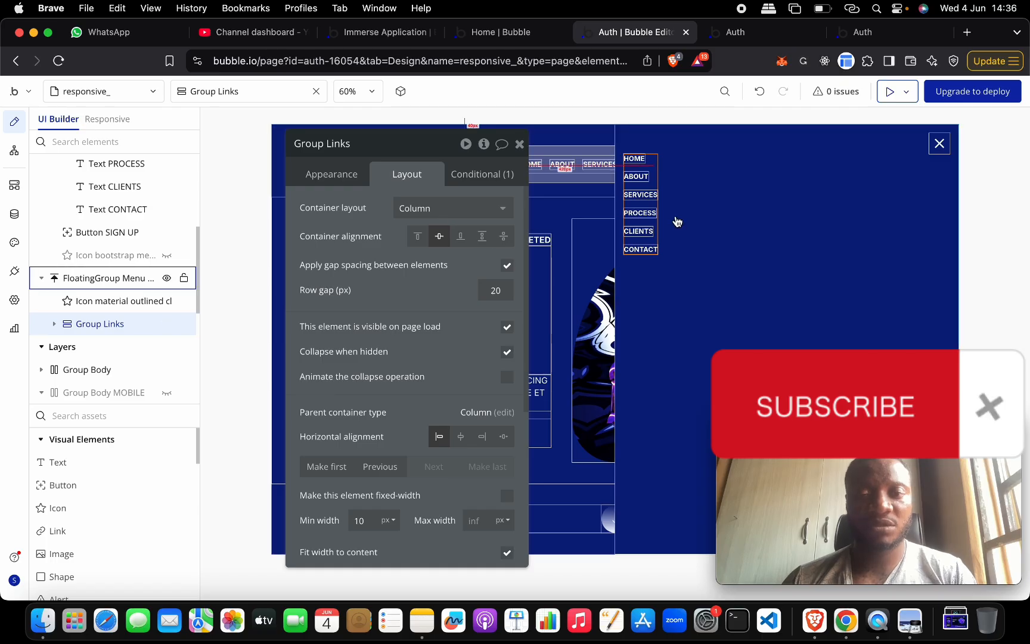
Step: Apply the Body 18 style to all six link texts in the mobile menu and set their font color to Primary 10
{"action": "left_click", "coordinate": [634, 158]}
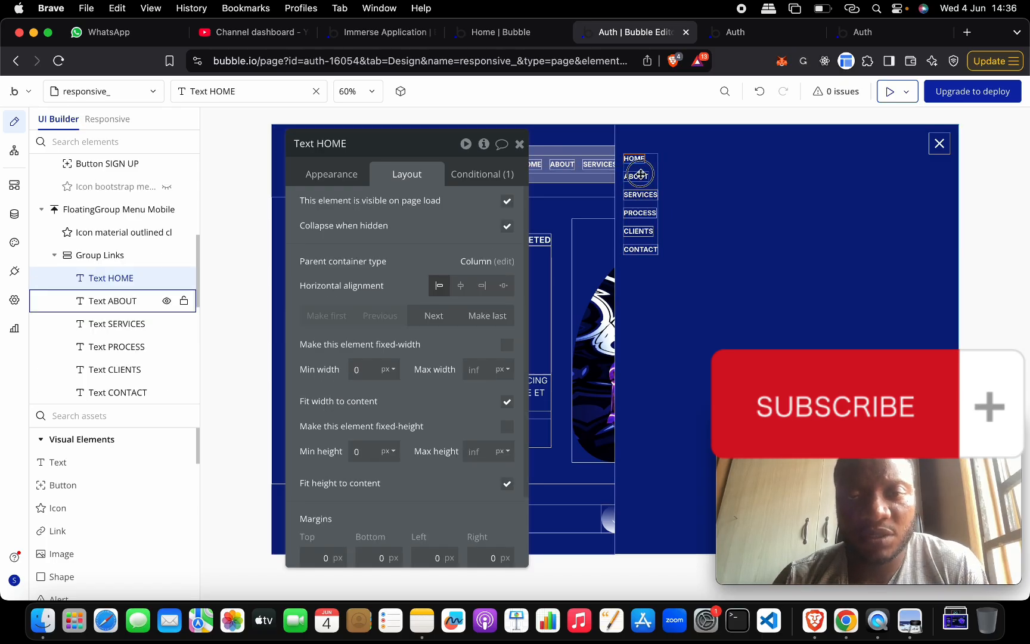
{"action": "left_click", "coordinate": [636, 177], "text": "shift"}
{"action": "left_click", "coordinate": [642, 196], "text": "shift"}
{"action": "left_click", "coordinate": [640, 213], "text": "shift"}
{"action": "left_click", "coordinate": [639, 231], "text": "shift"}
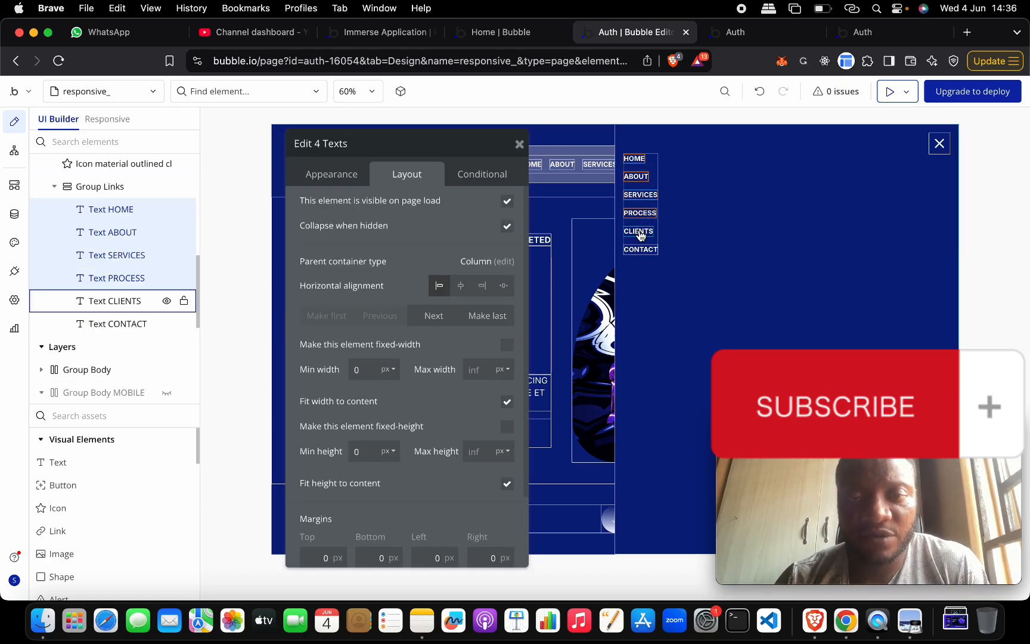
{"action": "left_click", "coordinate": [641, 250], "text": "shift"}
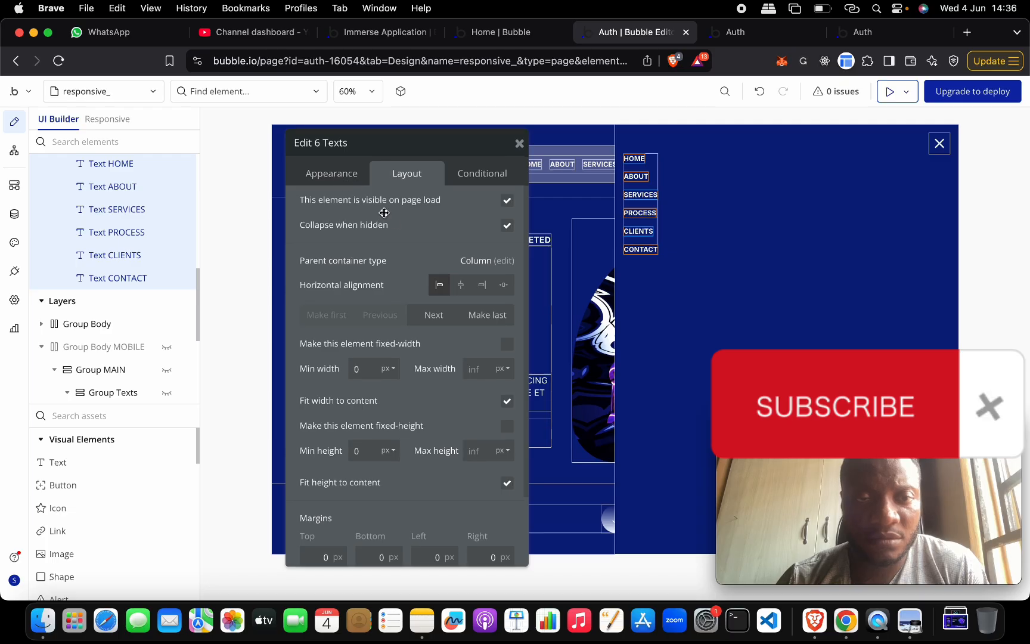
{"action": "left_click", "coordinate": [330, 180]}
{"action": "scroll", "coordinate": [428, 306], "scroll_direction": "down", "scroll_amount": 5}
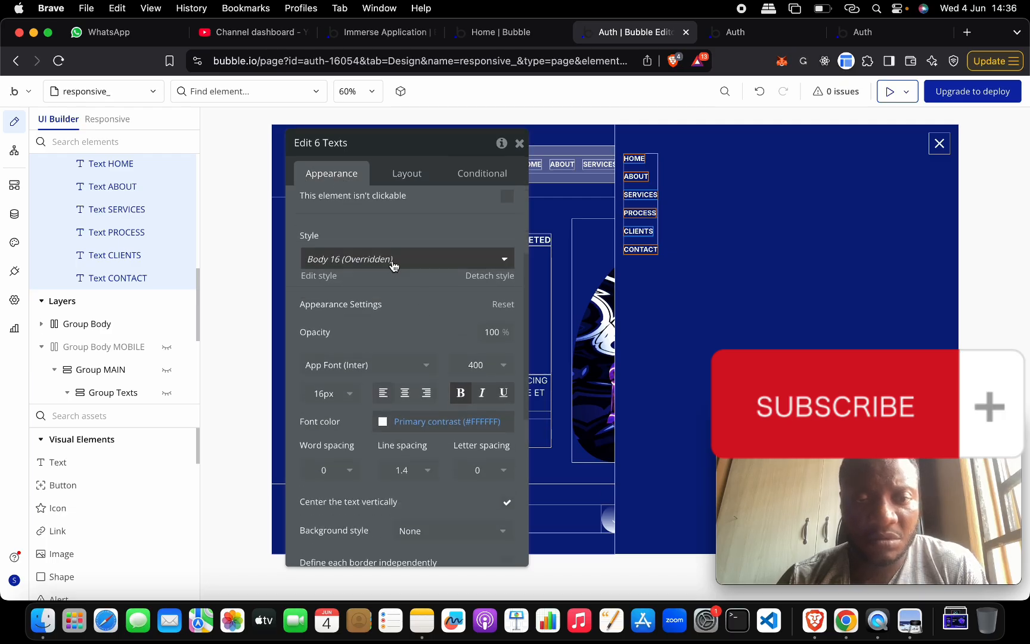
{"action": "left_click", "coordinate": [392, 259]}
{"action": "left_click", "coordinate": [392, 371]}
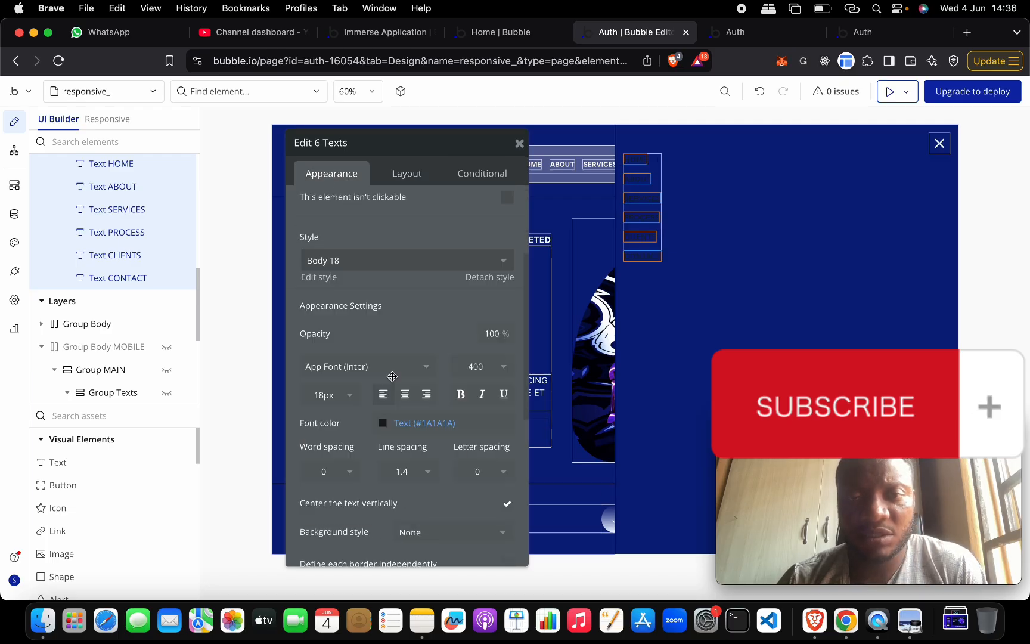
{"action": "left_click", "coordinate": [384, 423]}
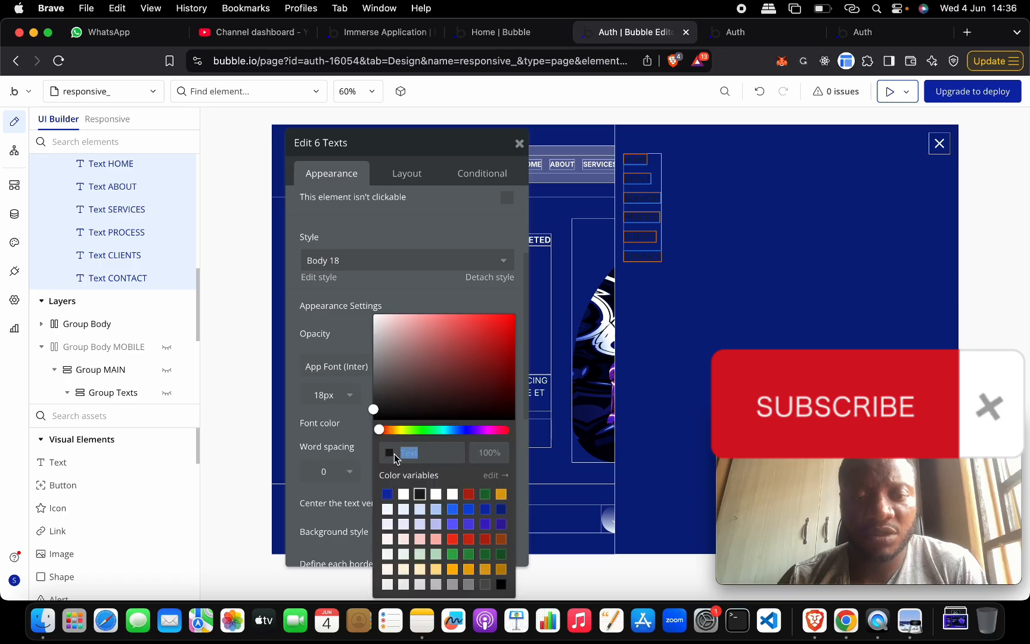
{"action": "left_click", "coordinate": [388, 509]}
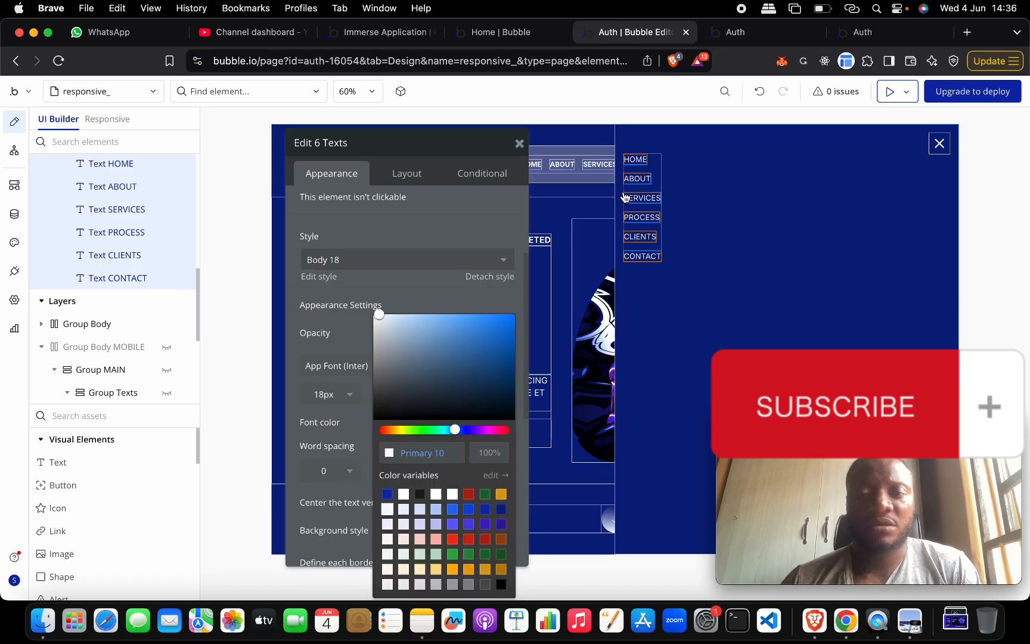
Step: Set FloatingGroup Menu Mobile to float horizontally relative to Left
{"action": "left_click", "coordinate": [714, 168]}
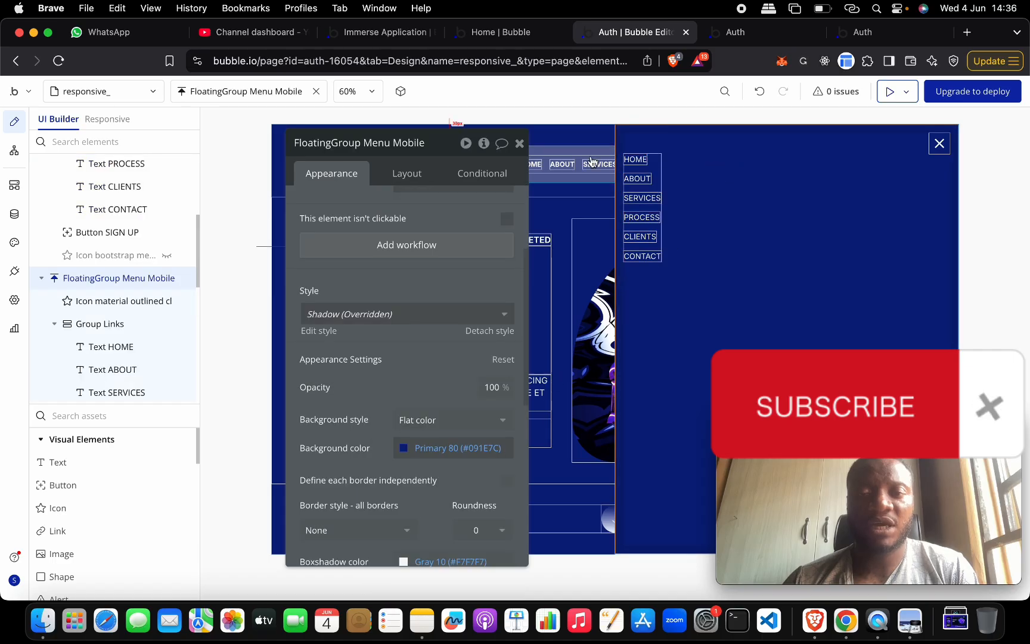
{"action": "left_click", "coordinate": [406, 174]}
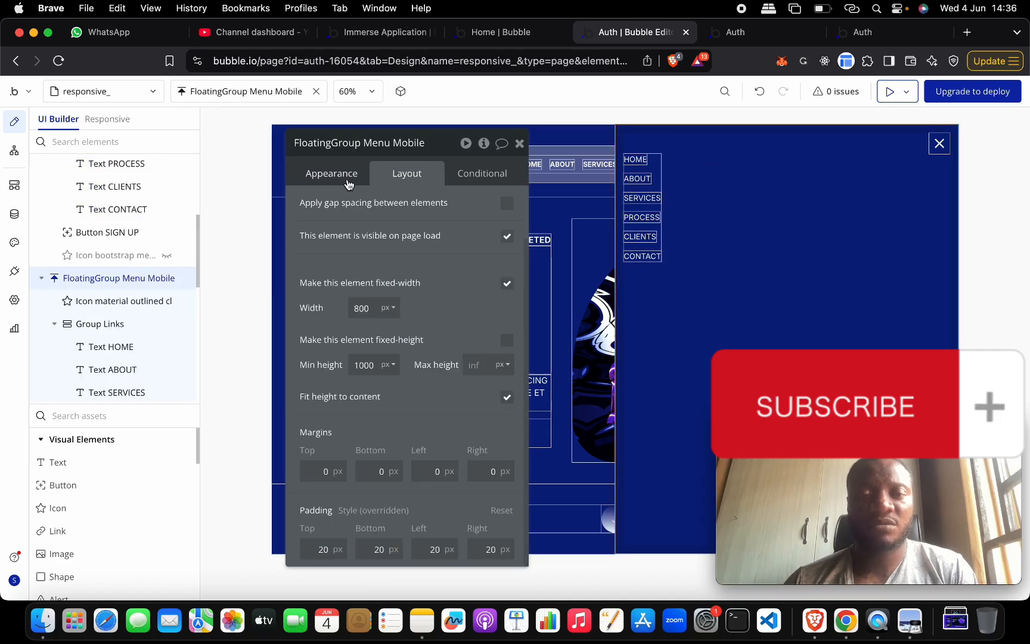
{"action": "left_click", "coordinate": [331, 176]}
{"action": "scroll", "coordinate": [435, 239], "scroll_direction": "up", "scroll_amount": 3}
{"action": "left_click", "coordinate": [486, 236]}
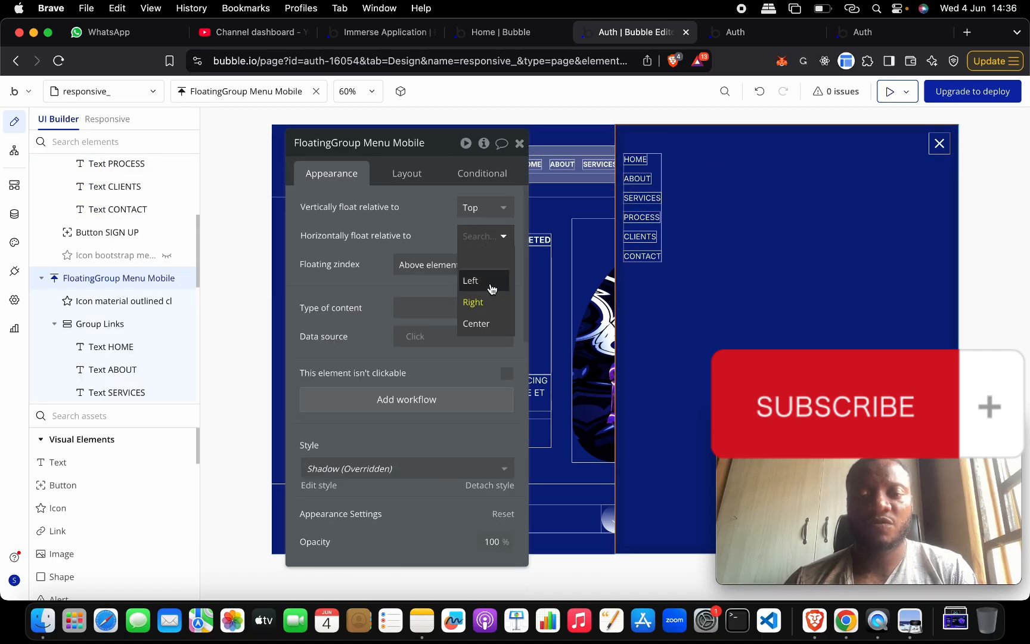
{"action": "left_click", "coordinate": [471, 280]}
Step: Copy the header's SIGN UP button and paste it into FloatingGroup Menu Mobile below the links
{"action": "left_click", "coordinate": [907, 164]}
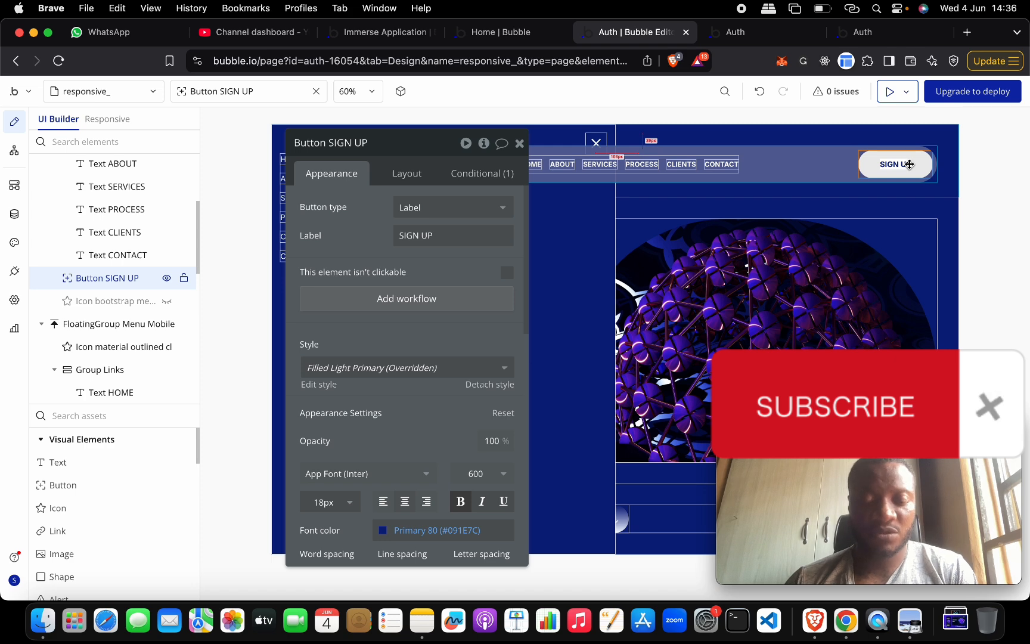
{"action": "left_click", "coordinate": [587, 240]}
{"action": "left_click", "coordinate": [520, 143]}
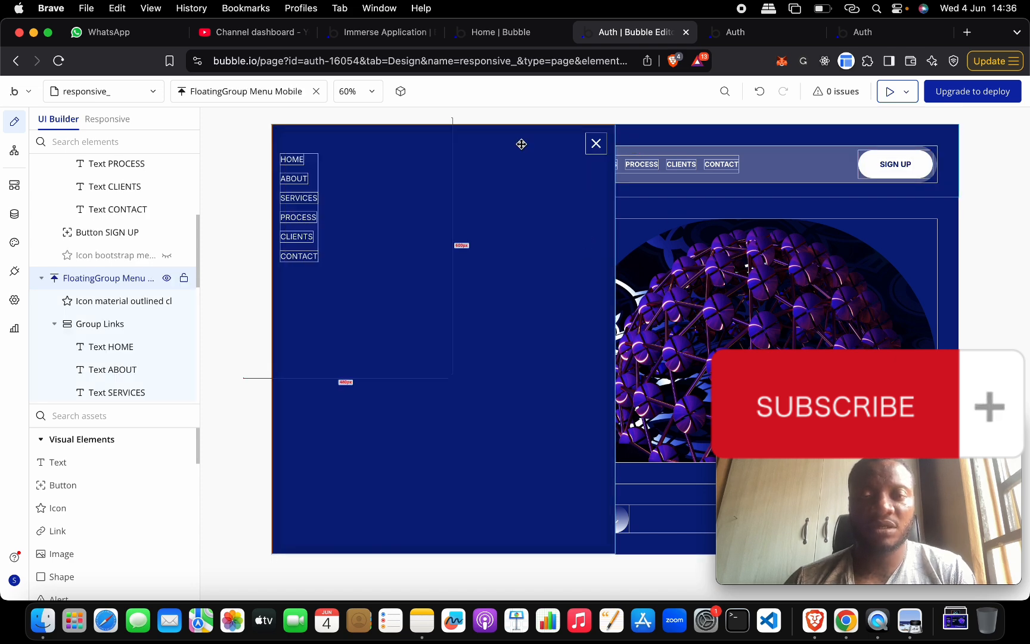
{"action": "double_click", "coordinate": [430, 342]}
{"action": "right_click", "coordinate": [407, 400]}
{"action": "left_click", "coordinate": [554, 381]}
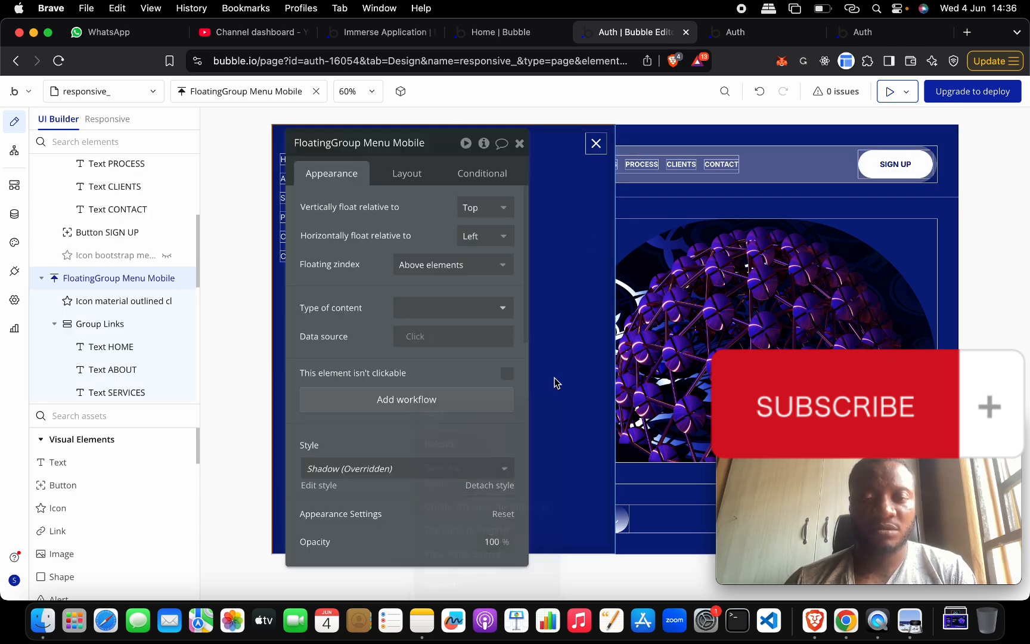
{"action": "left_click", "coordinate": [519, 143]}
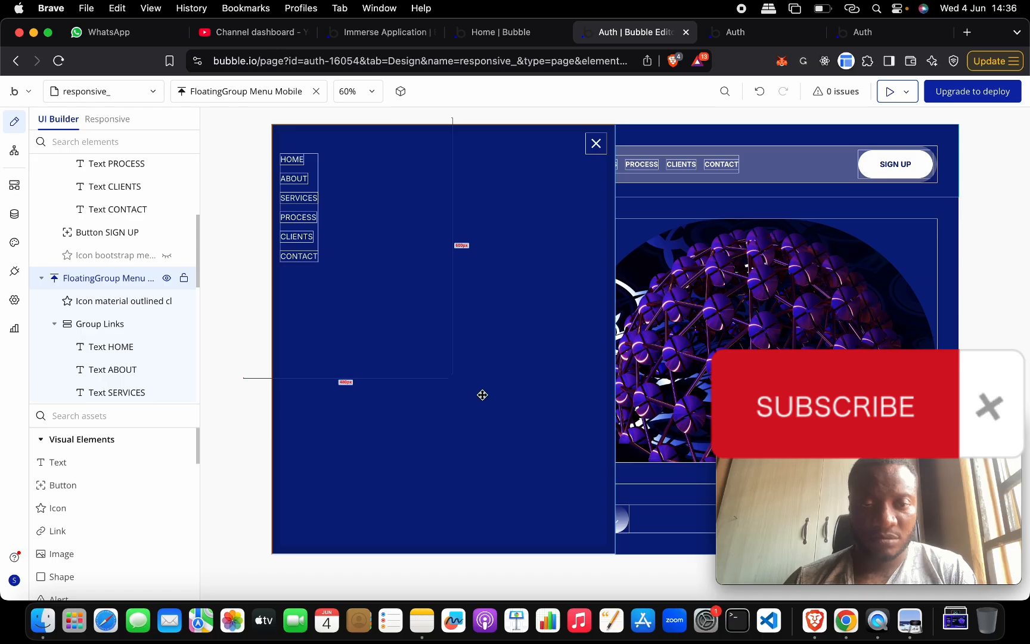
{"action": "right_click", "coordinate": [483, 395]}
{"action": "left_click", "coordinate": [559, 440]}
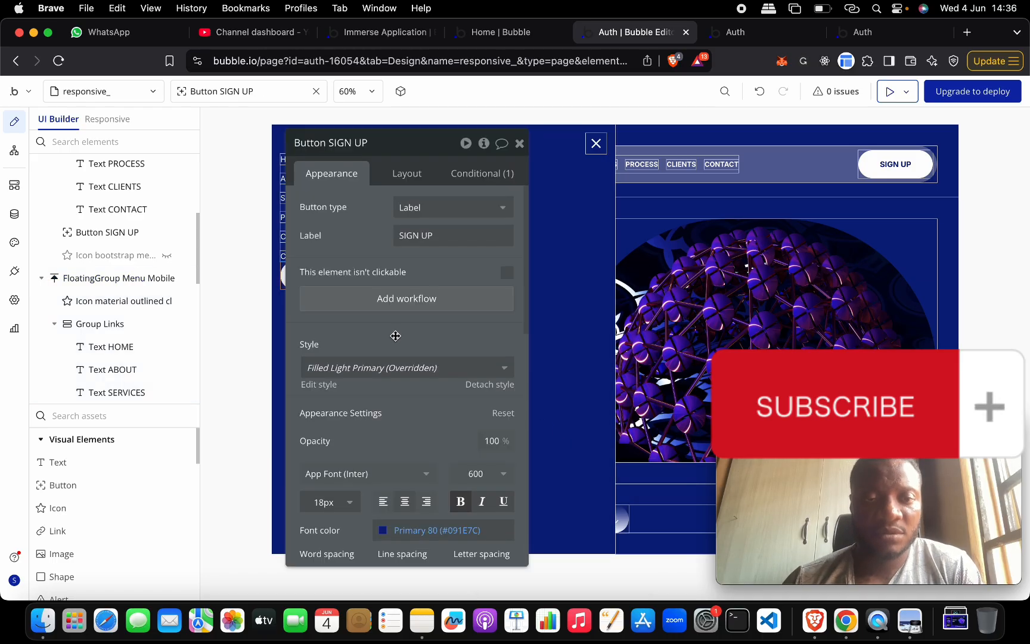
Step: Give the mobile menu's SIGN UP button top and bottom margins of 50 px
{"action": "left_click", "coordinate": [333, 276]}
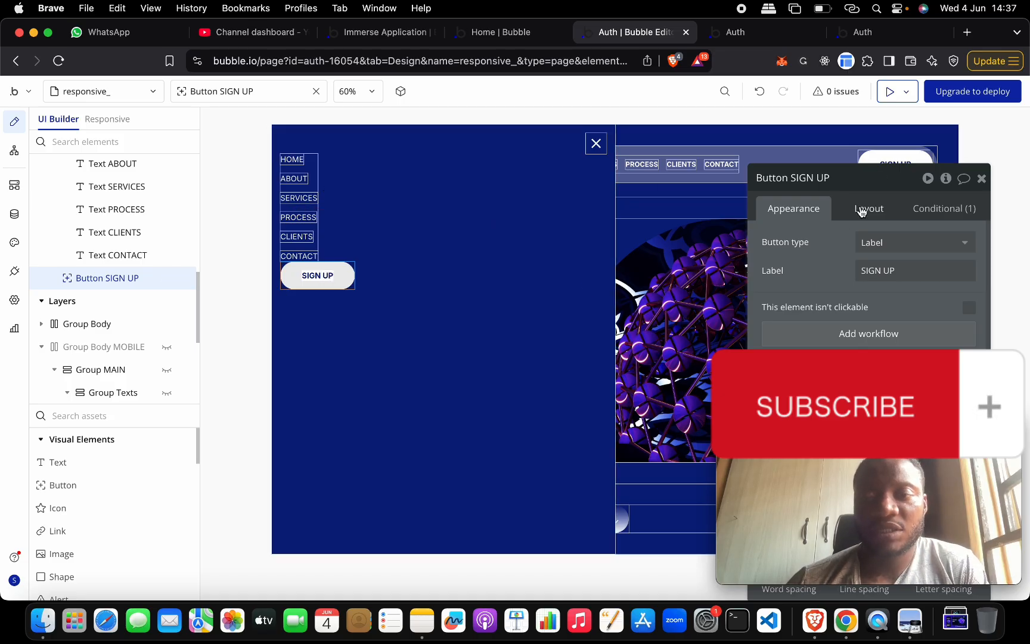
{"action": "left_click", "coordinate": [862, 210]}
{"action": "left_click_drag", "start_coordinate": [862, 177], "coordinate": [564, 126]}
{"action": "scroll", "coordinate": [580, 403], "scroll_direction": "down", "scroll_amount": 3}
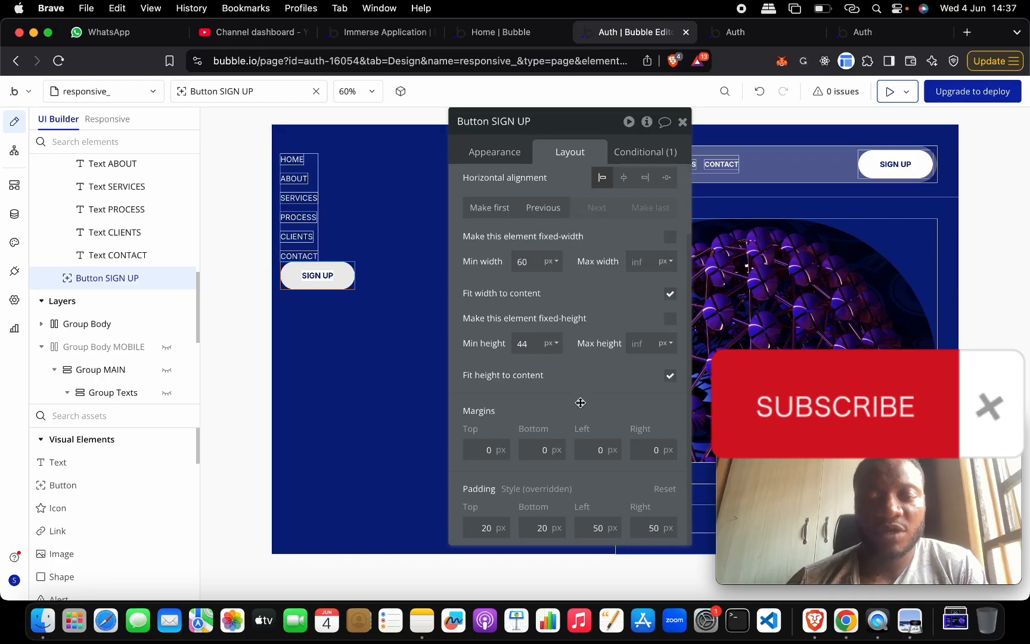
{"action": "left_click", "coordinate": [489, 449]}
{"action": "type", "text": "5"}
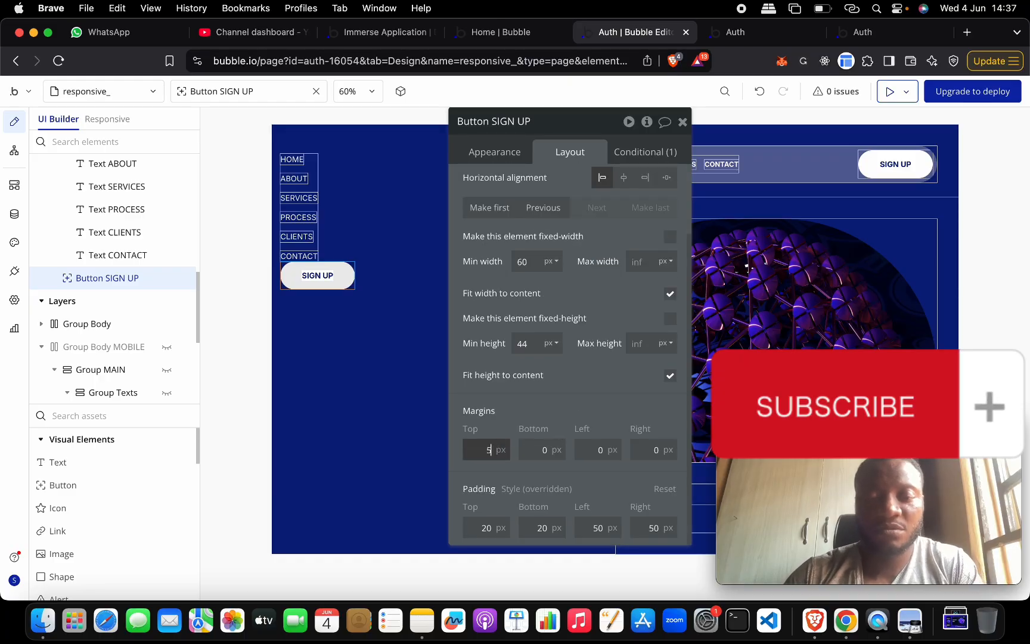
{"action": "type", "text": "0"}
{"action": "key", "text": "Tab"}
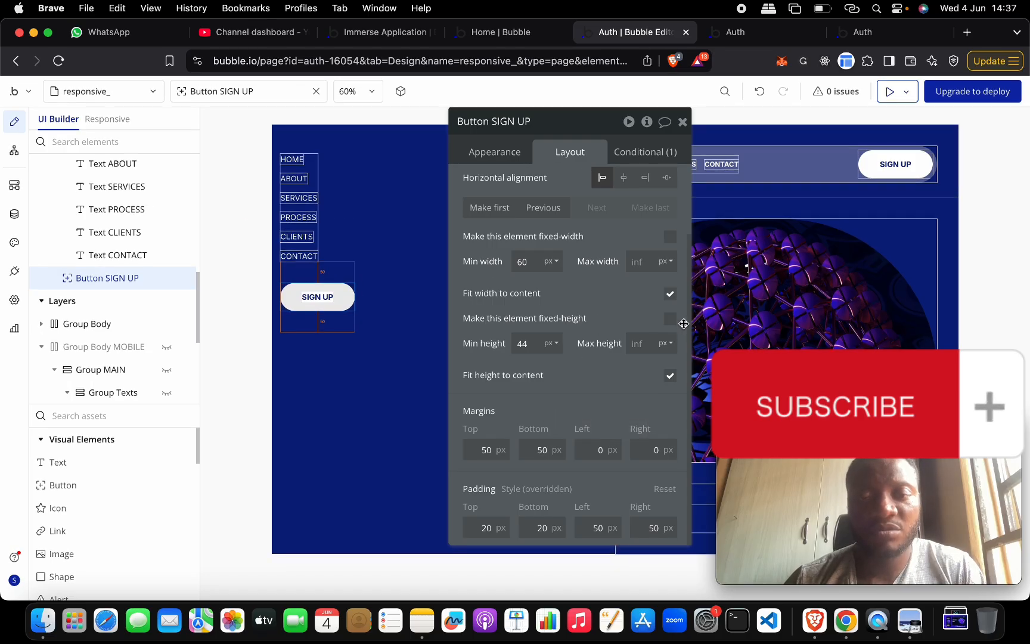
Step: Turn off Fit width to content for the mobile menu's SIGN UP button, leaving Fit height to content enabled
{"action": "left_click", "coordinate": [671, 376]}
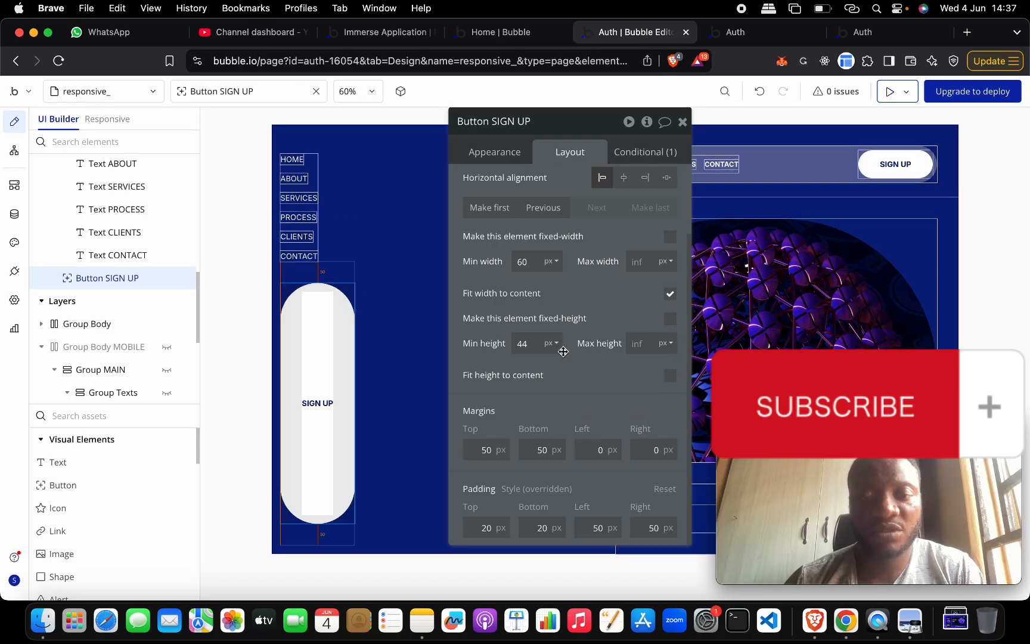
{"action": "left_click", "coordinate": [673, 377]}
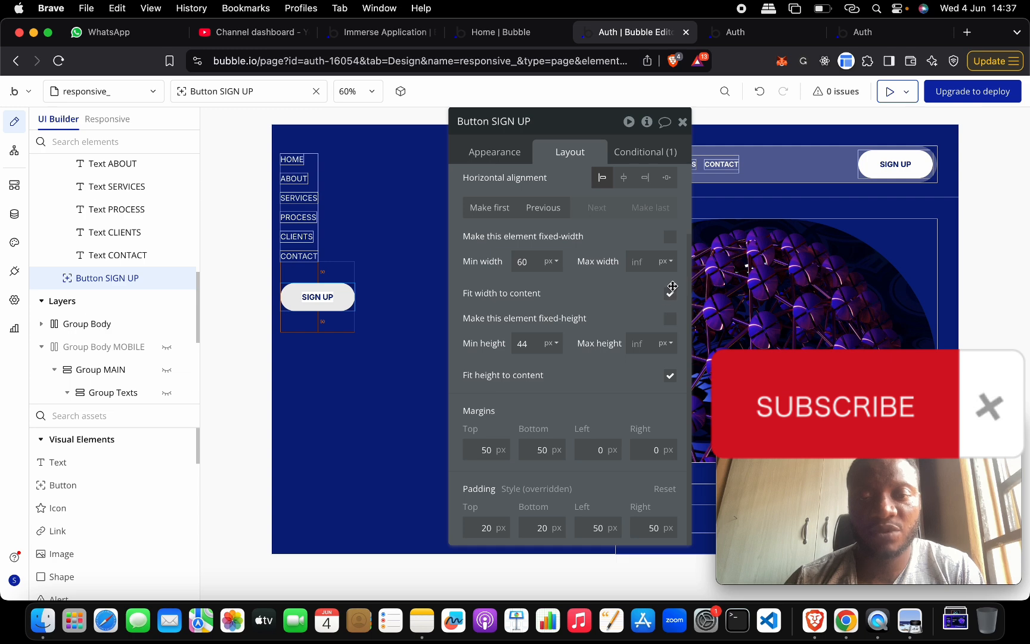
{"action": "left_click", "coordinate": [671, 296]}
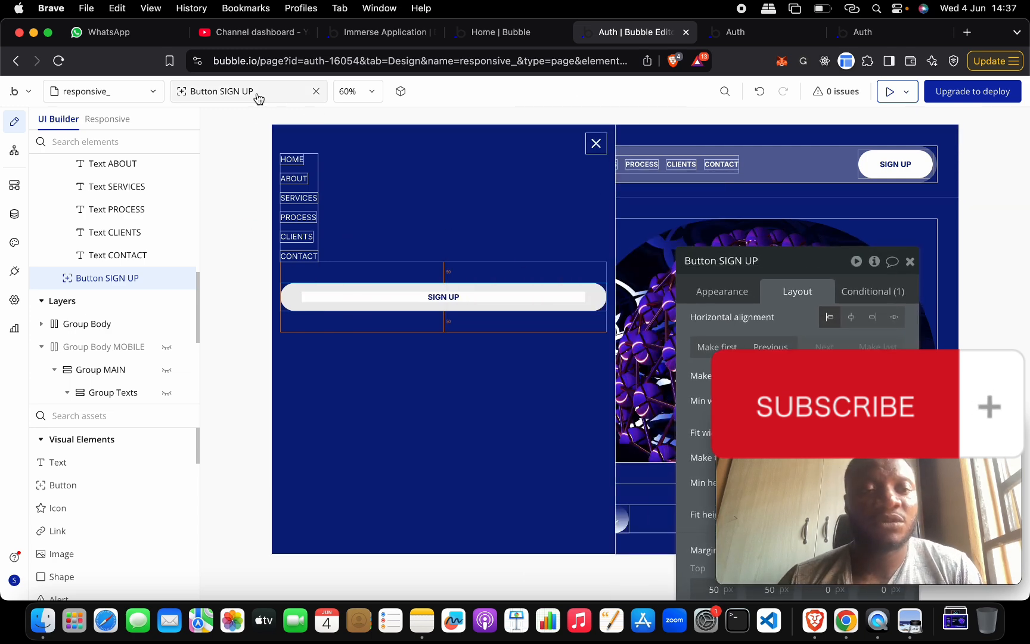
Step: Collapse the overlay groups and inspect FloatingGroup Menu Mobile in the responsive view at the 768 px breakpoint
{"action": "scroll", "coordinate": [164, 277], "scroll_direction": "up", "scroll_amount": 4}
{"action": "scroll", "coordinate": [120, 263], "scroll_direction": "up", "scroll_amount": 1}
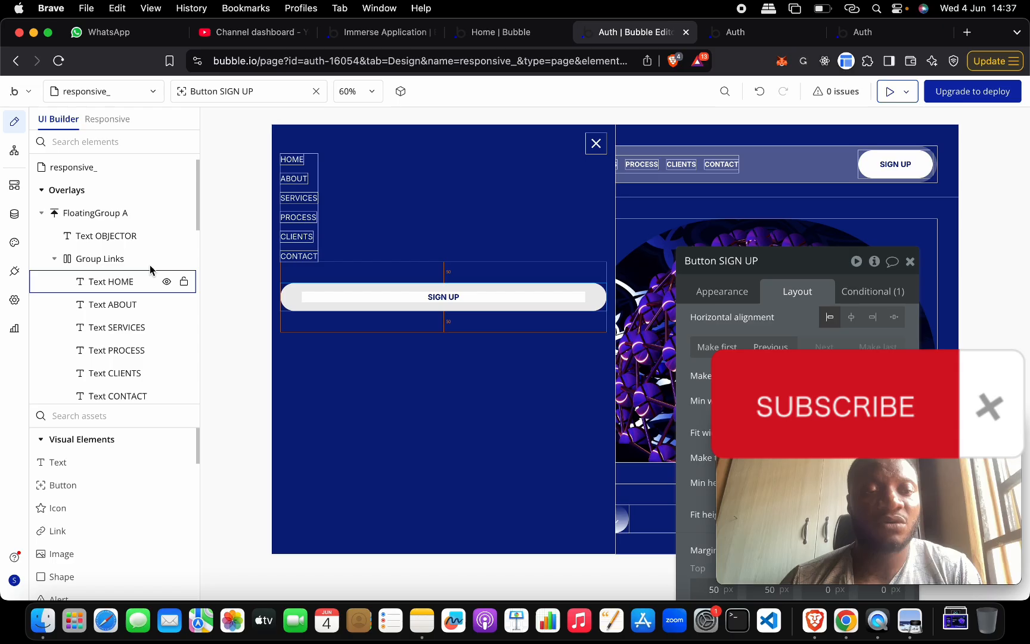
{"action": "left_click", "coordinate": [41, 213]}
{"action": "left_click", "coordinate": [46, 237]}
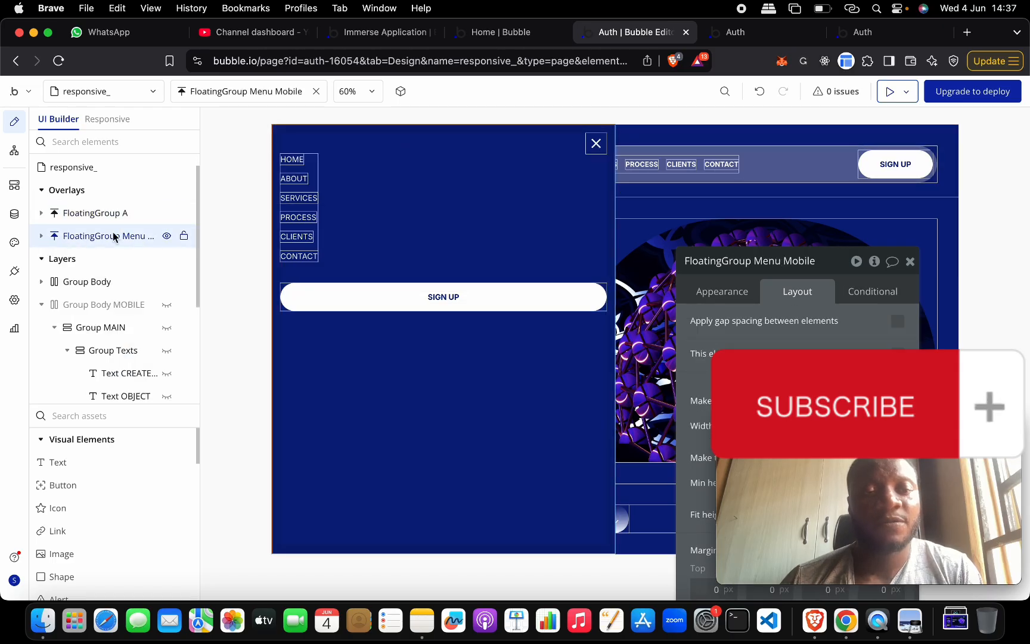
{"action": "left_click", "coordinate": [95, 120]}
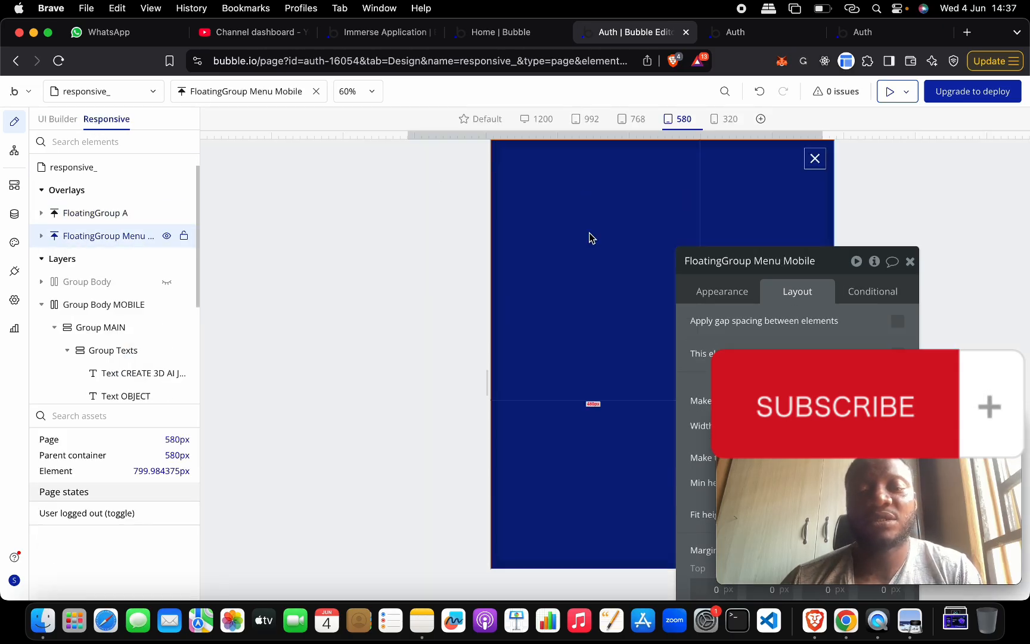
{"action": "left_click_drag", "start_coordinate": [781, 266], "coordinate": [239, 230]}
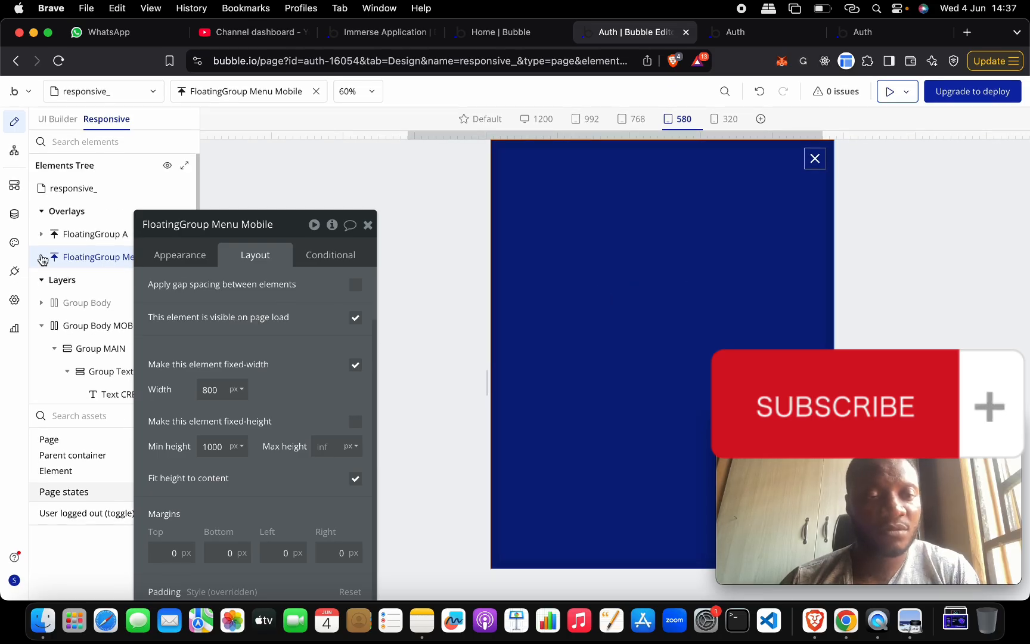
{"action": "left_click", "coordinate": [41, 257]}
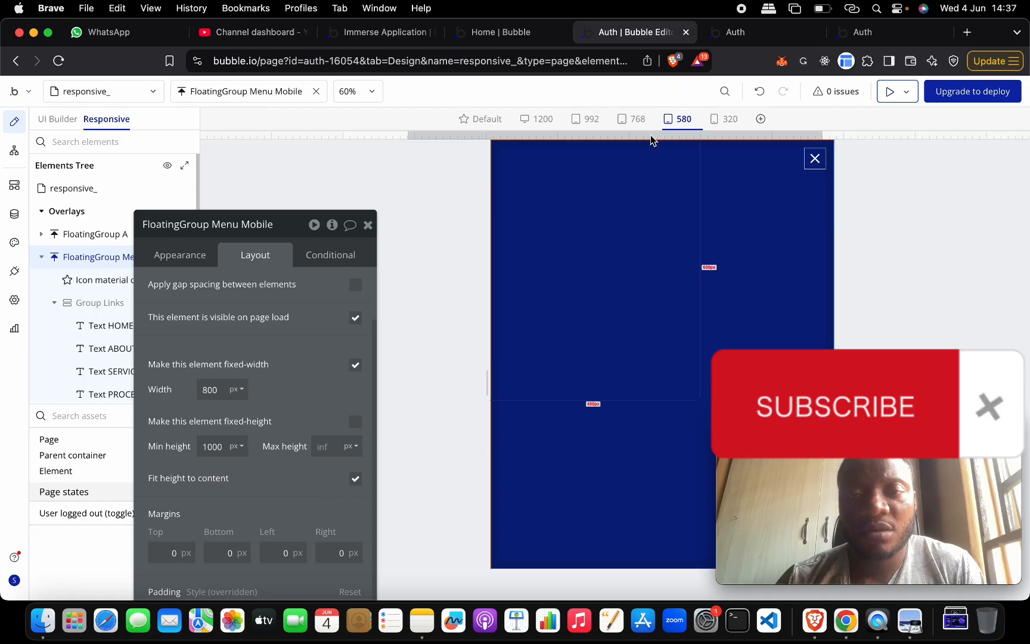
{"action": "left_click", "coordinate": [630, 119]}
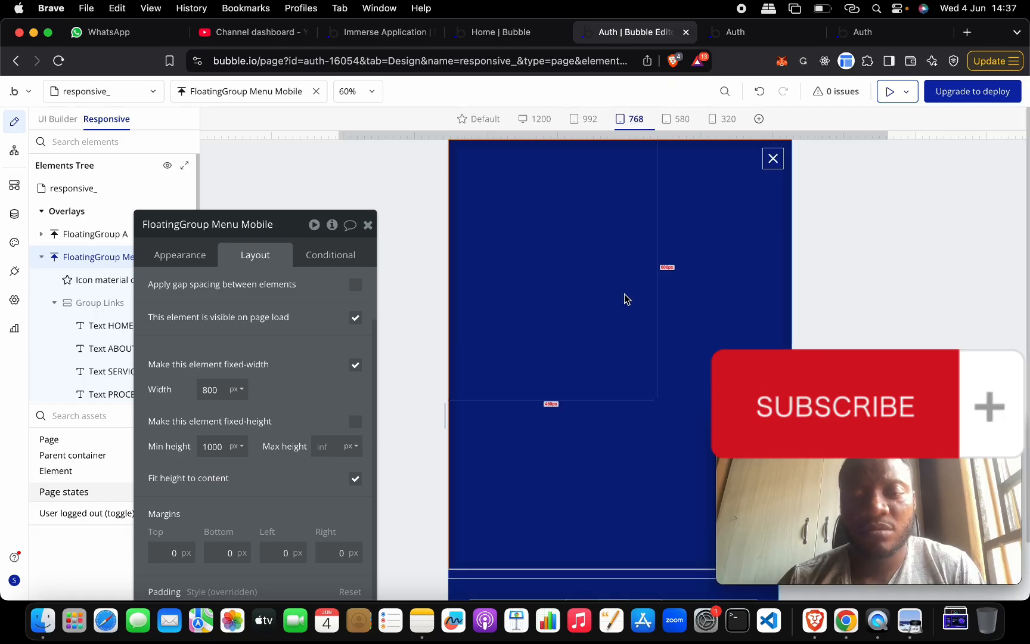
Step: Set the fixed width of FloatingGroup Menu Mobile to 100%
{"action": "left_click_drag", "start_coordinate": [283, 221], "coordinate": [273, 182]}
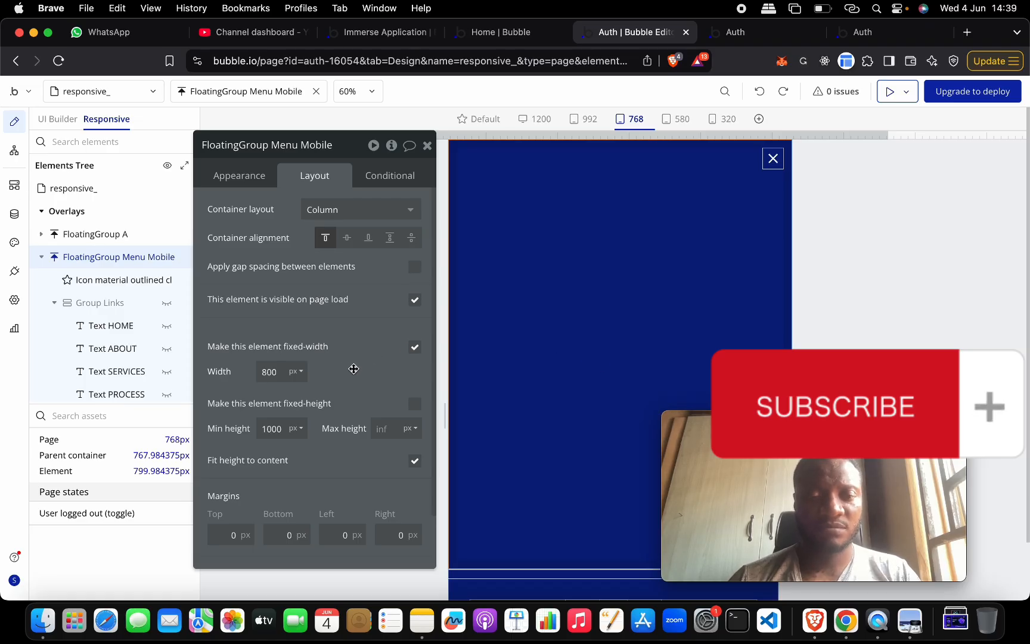
{"action": "double_click", "coordinate": [270, 372]}
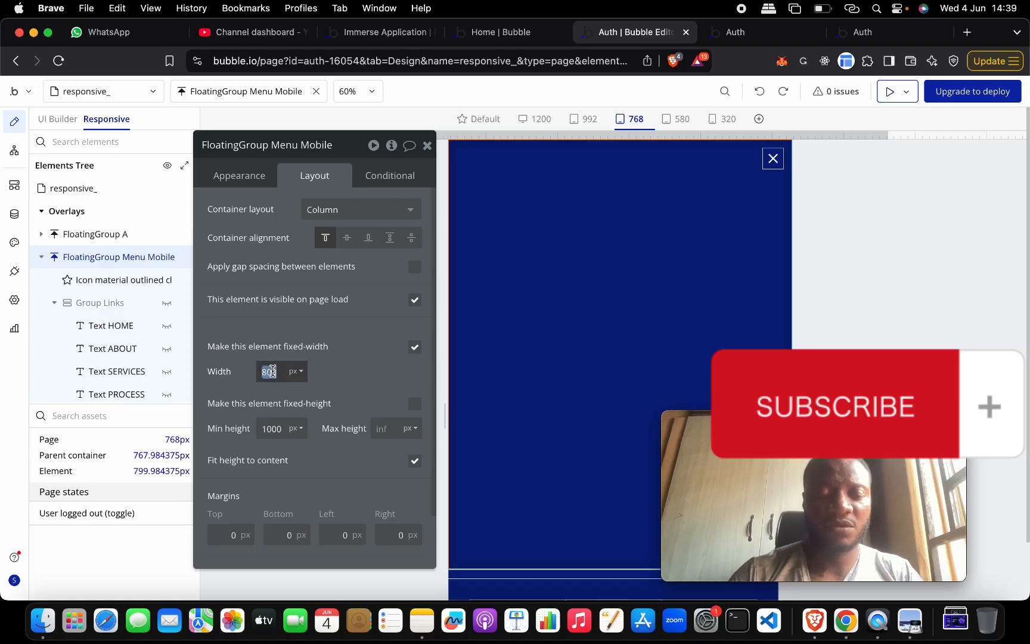
{"action": "type", "text": "100"}
{"action": "left_click", "coordinate": [289, 372]}
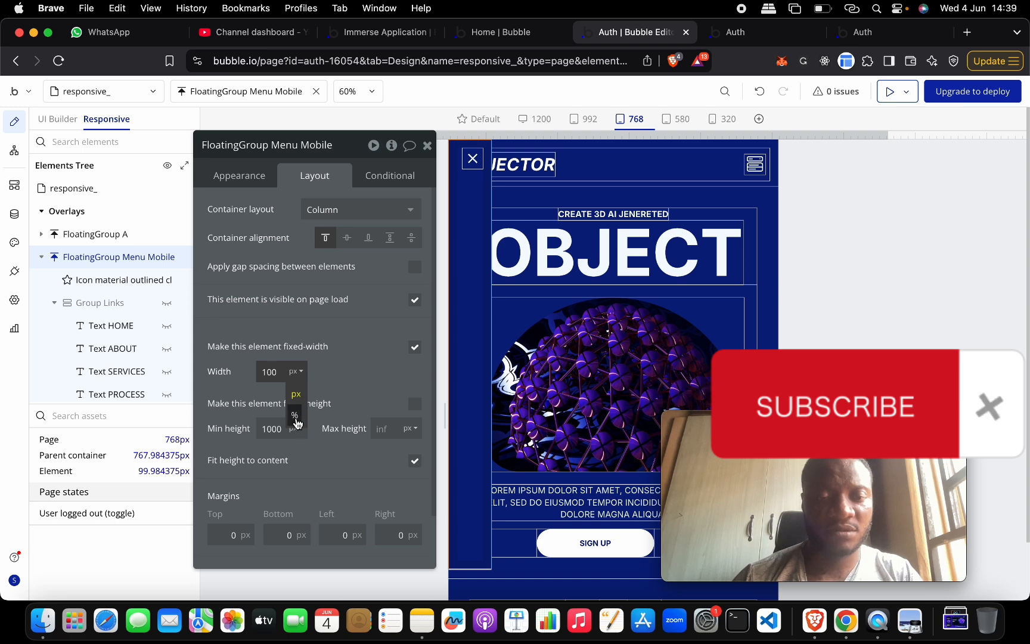
{"action": "left_click", "coordinate": [294, 394]}
Step: Set the height of FloatingGroup Menu Mobile to 100% and make it fixed-height
{"action": "double_click", "coordinate": [280, 429]}
{"action": "type", "text": "1"}
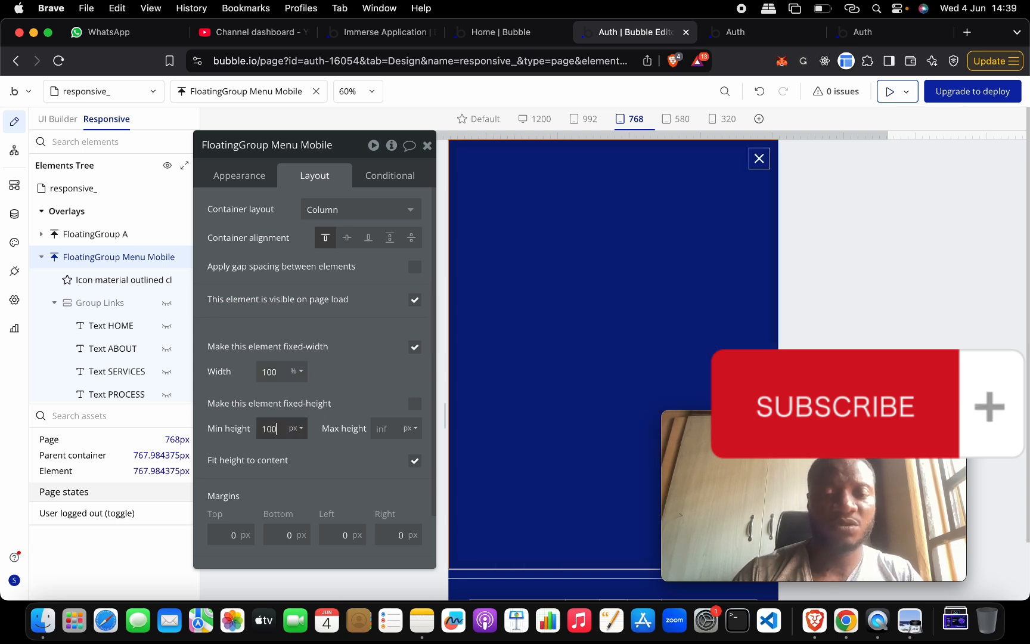
{"action": "type", "text": "00"}
{"action": "left_click", "coordinate": [296, 428]}
{"action": "left_click", "coordinate": [295, 452]}
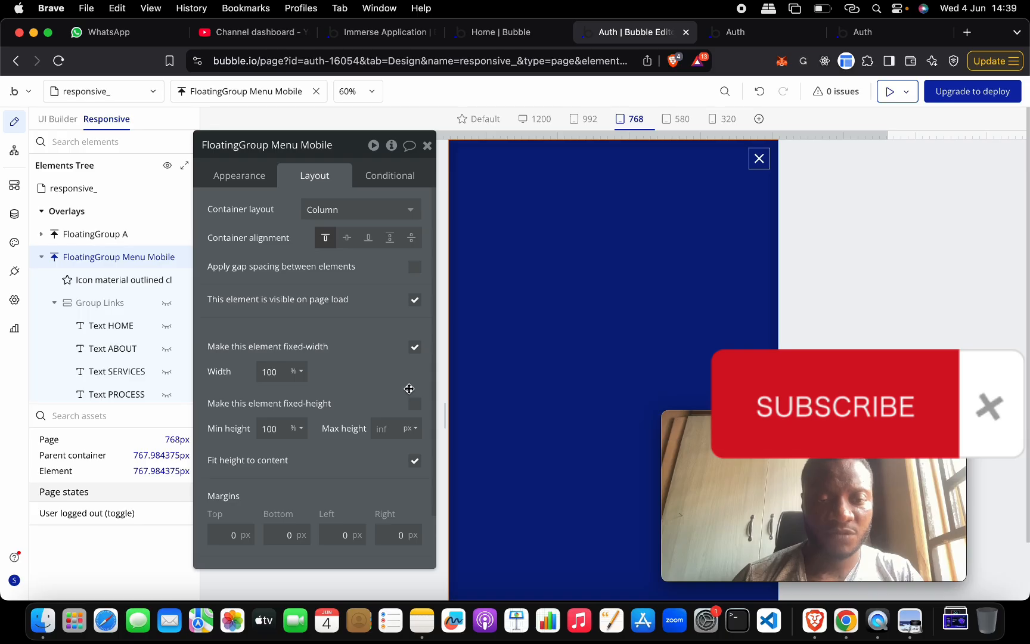
{"action": "left_click", "coordinate": [416, 406]}
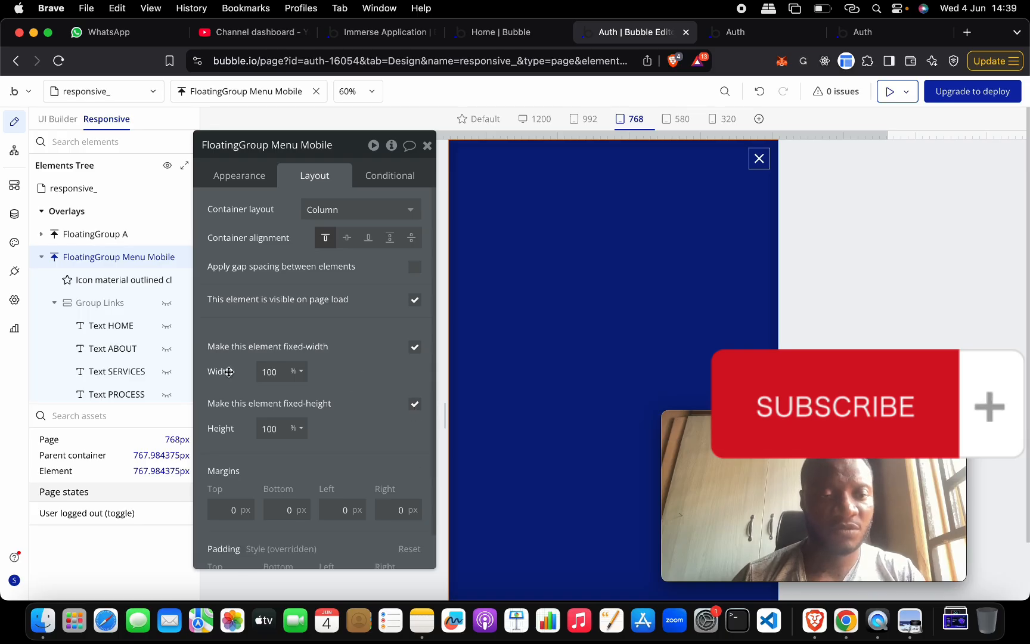
Step: Show Group Links of the mobile menu in the editor and delete its Current page width ≤ Mobile Landscape condition
{"action": "left_click", "coordinate": [167, 304]}
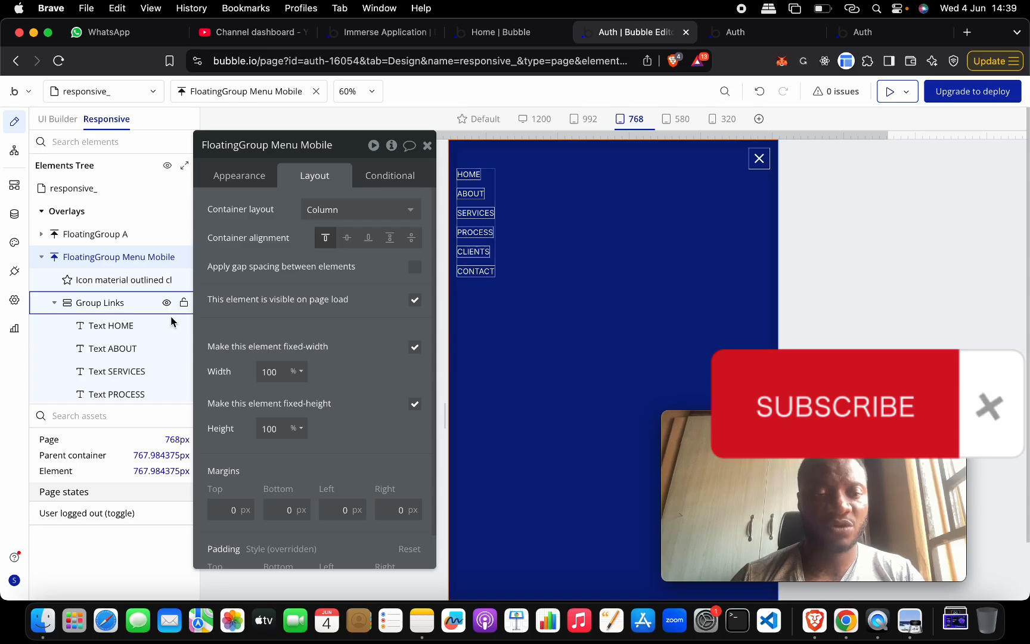
{"action": "left_click", "coordinate": [131, 302]}
{"action": "left_click", "coordinate": [391, 175]}
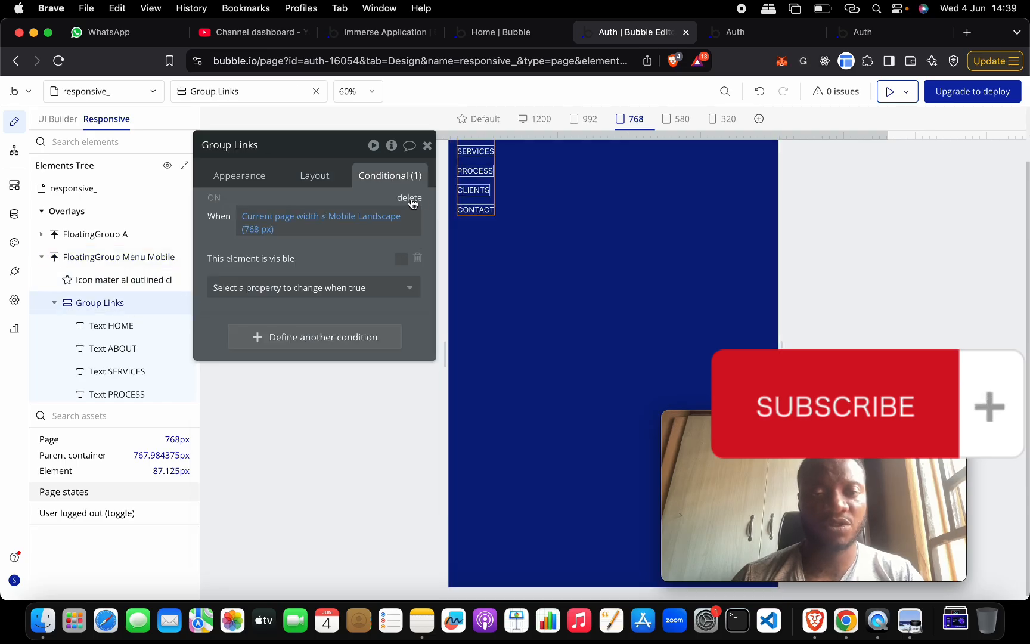
{"action": "left_click", "coordinate": [411, 200]}
Step: Show the mobile menu's Button SIGN UP in the editor and delete its Current page width ≤ Mobile Landscape condition
{"action": "scroll", "coordinate": [119, 301], "scroll_direction": "down", "scroll_amount": 5}
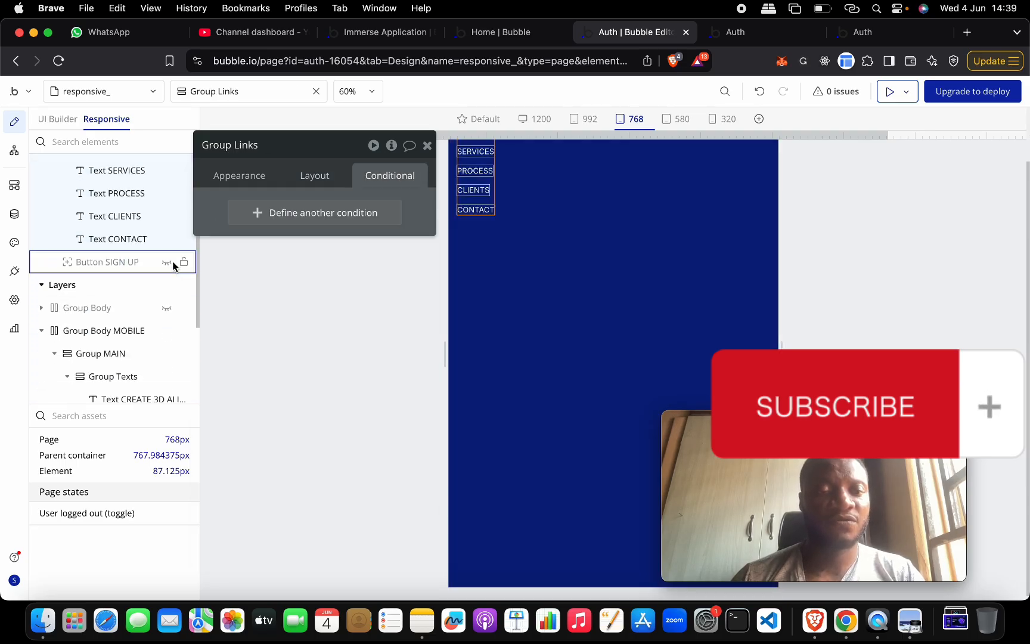
{"action": "left_click", "coordinate": [168, 264]}
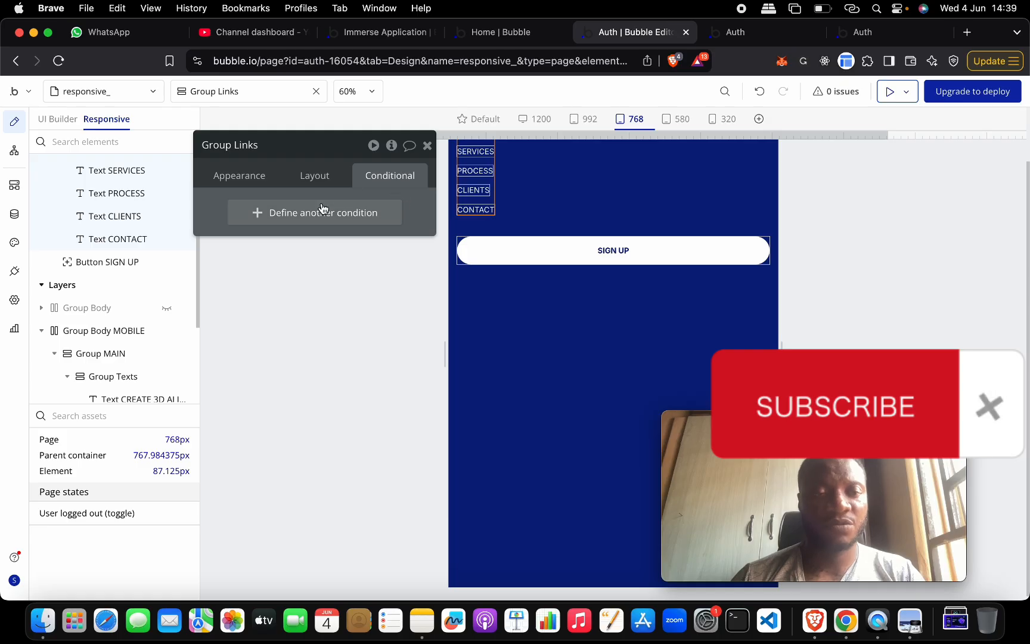
{"action": "left_click", "coordinate": [505, 255]}
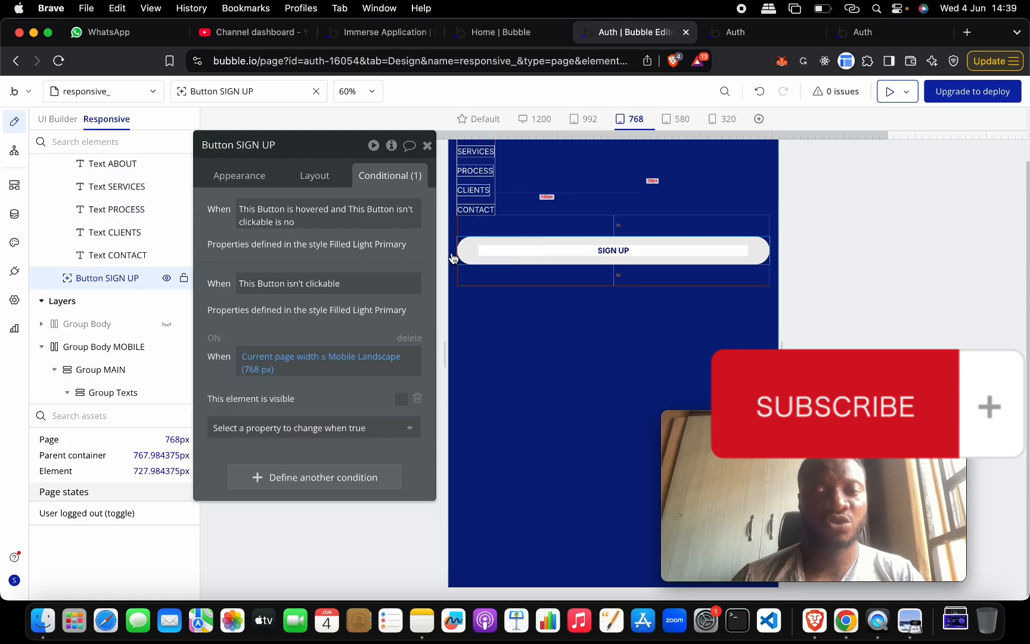
{"action": "left_click", "coordinate": [410, 338]}
{"action": "left_click", "coordinate": [427, 145]}
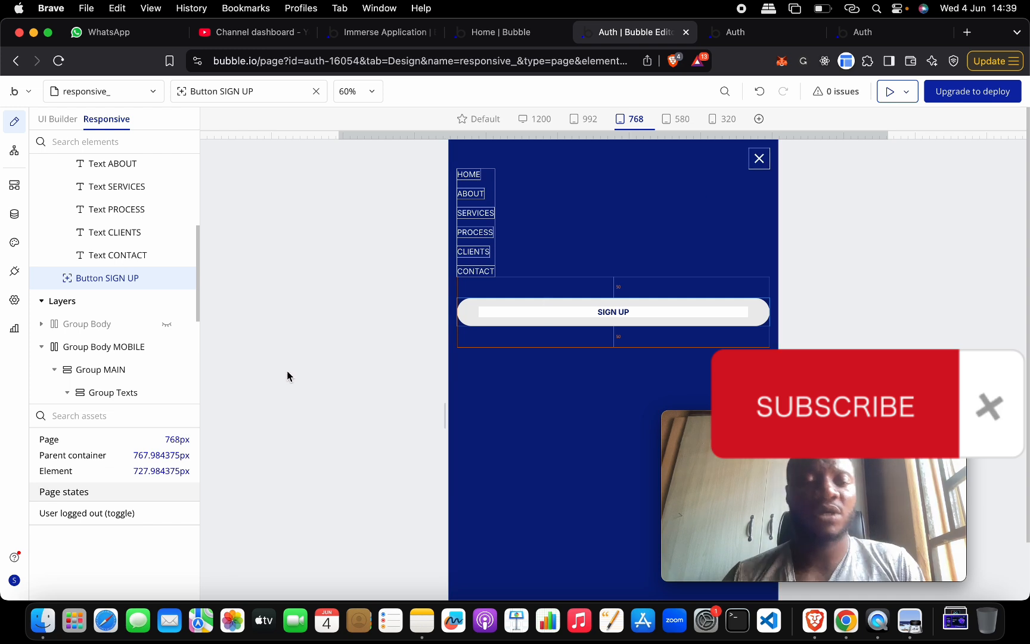
Step: Turn off visibility on page load for FloatingGroup Menu Mobile
{"action": "scroll", "coordinate": [181, 376], "scroll_direction": "up", "scroll_amount": 5}
{"action": "left_click_drag", "start_coordinate": [157, 402], "coordinate": [157, 486]}
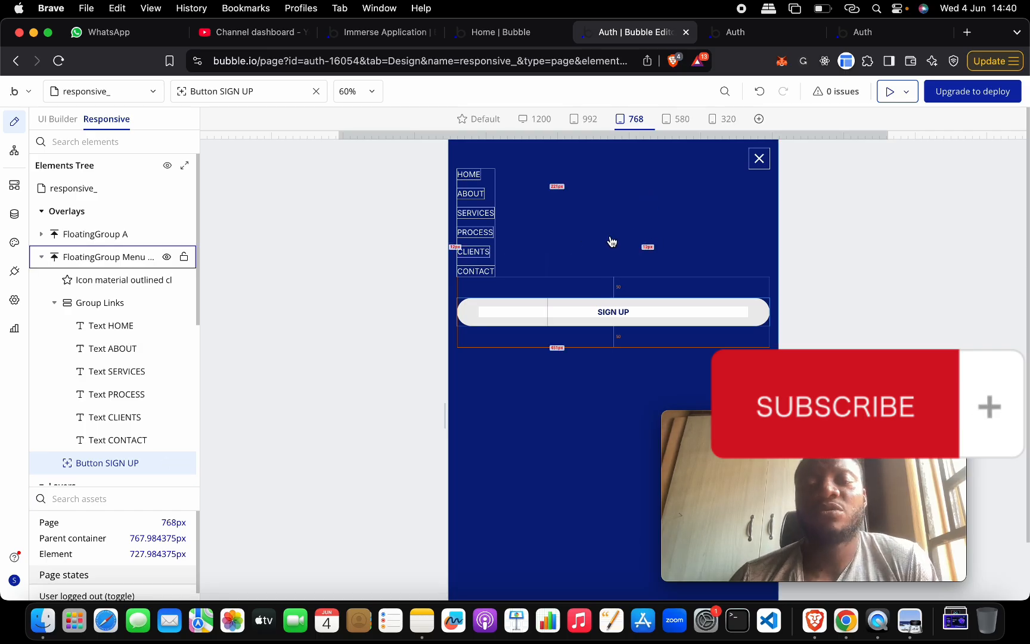
{"action": "left_click", "coordinate": [144, 258]}
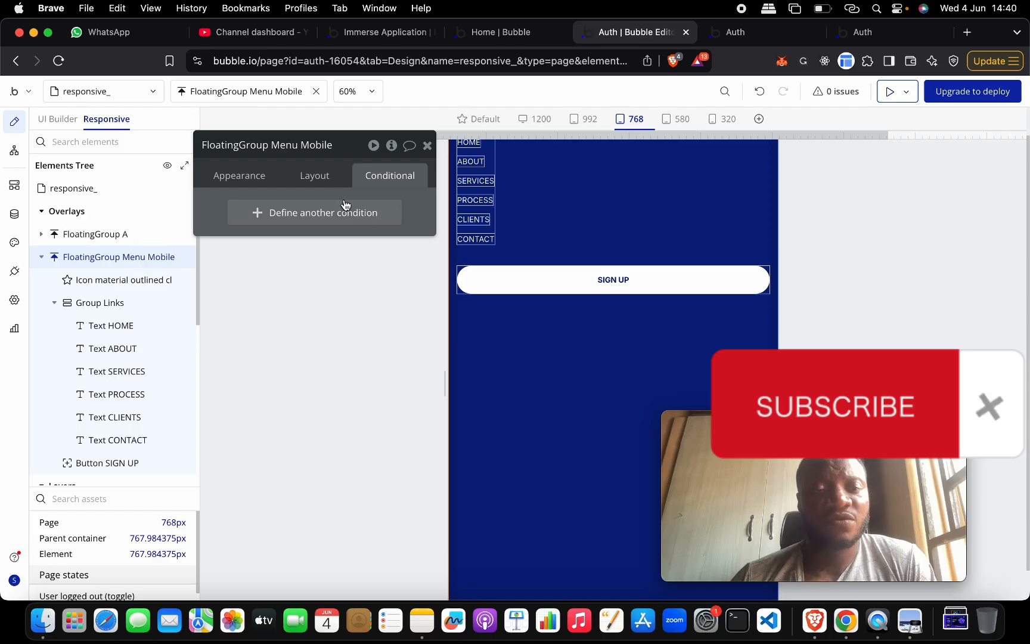
{"action": "left_click", "coordinate": [328, 174]}
{"action": "left_click", "coordinate": [415, 300]}
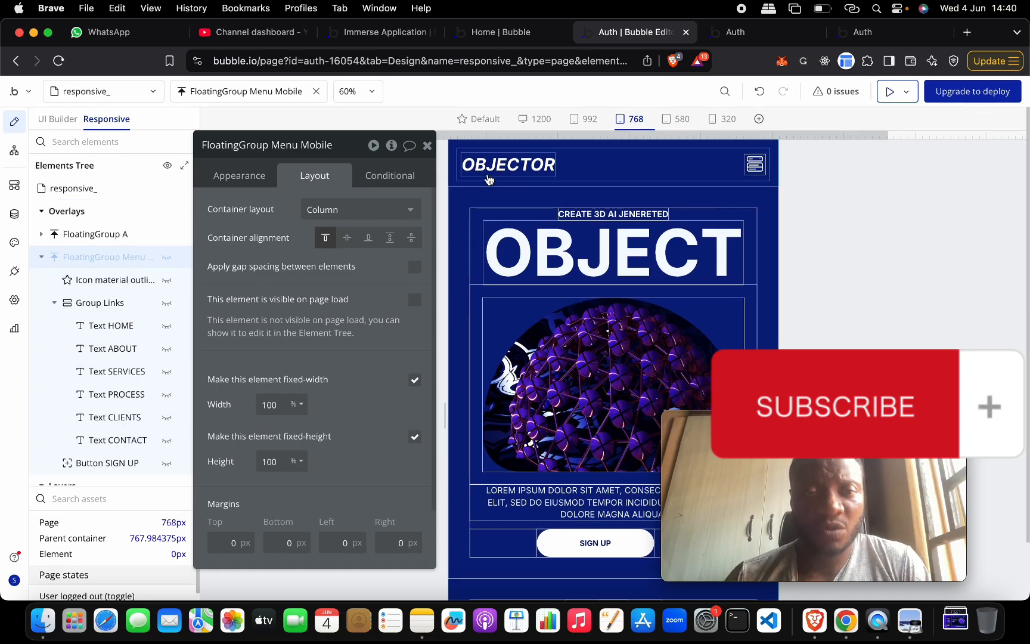
Step: Add a yes / no custom state named "show menu" to the responsive_ page, with the default value no
{"action": "left_click", "coordinate": [126, 197]}
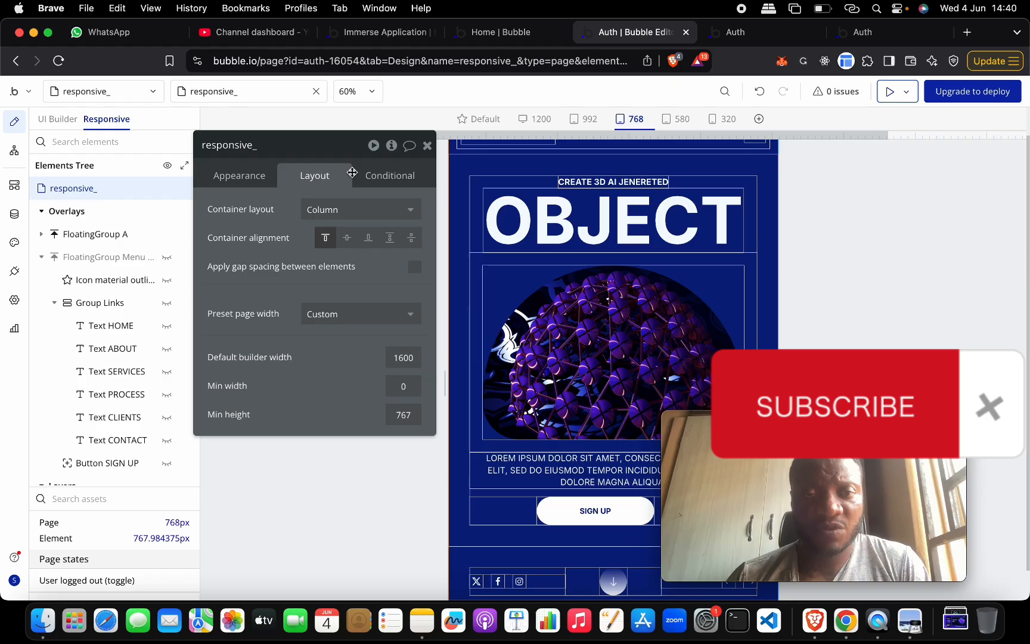
{"action": "left_click", "coordinate": [391, 145]}
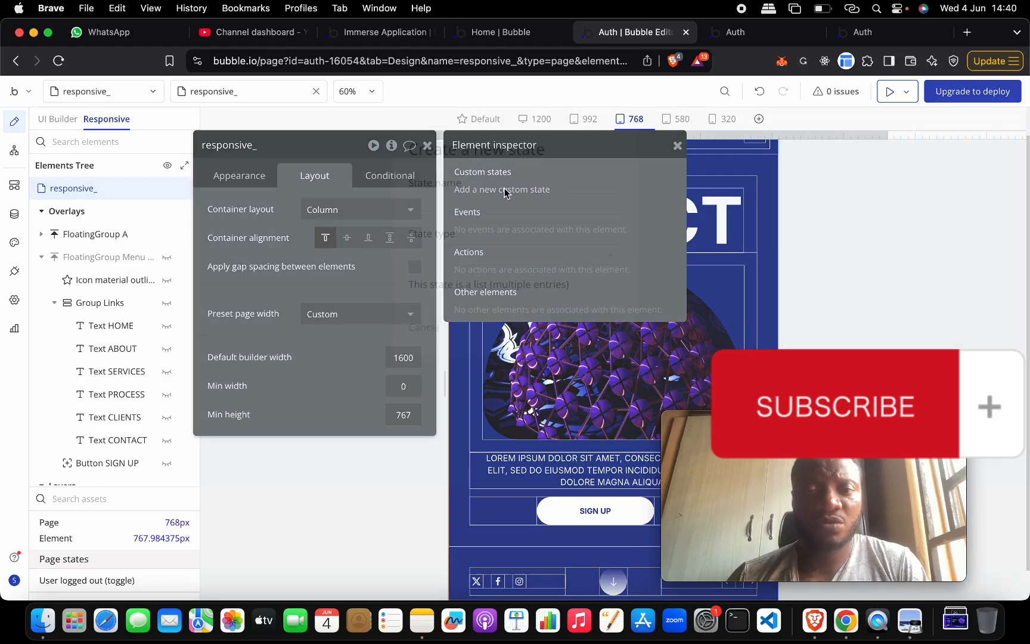
{"action": "left_click", "coordinate": [504, 188]}
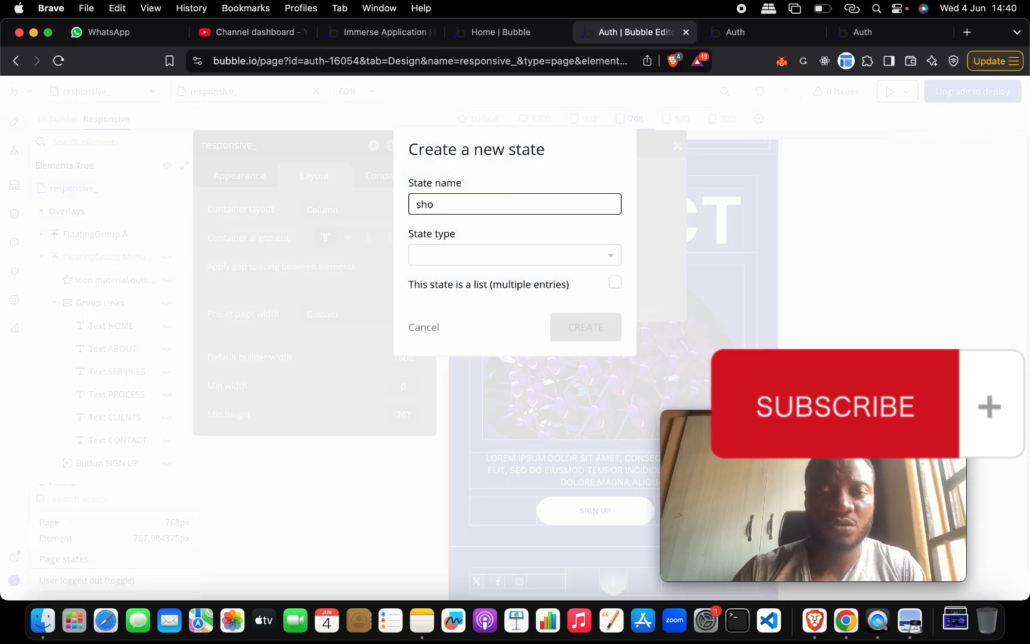
{"action": "left_click", "coordinate": [504, 250]}
{"action": "type", "text": "ye"}
{"action": "left_click", "coordinate": [507, 304]}
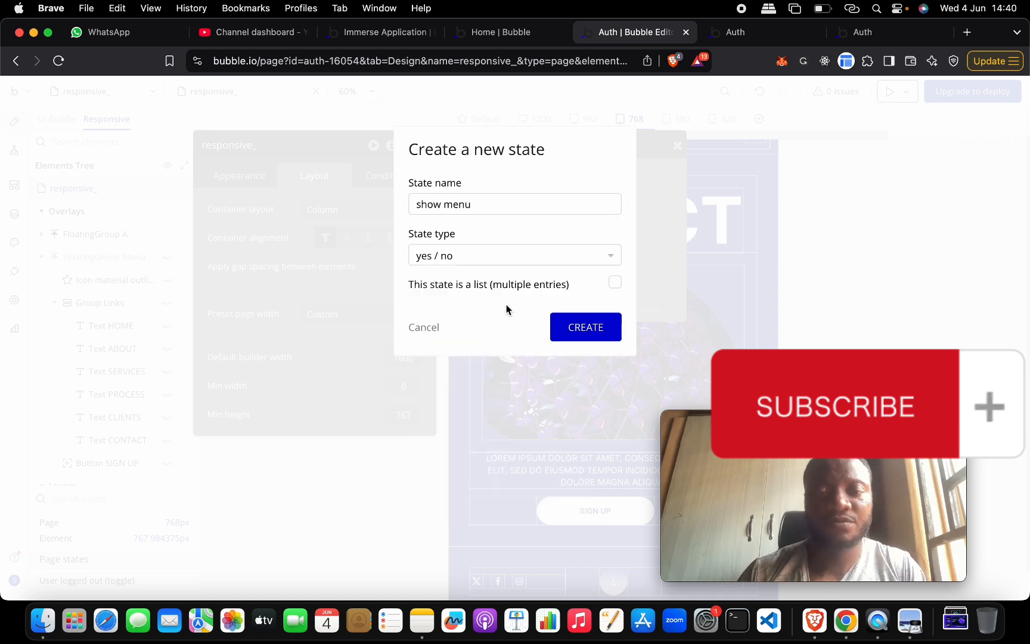
{"action": "left_click", "coordinate": [571, 326]}
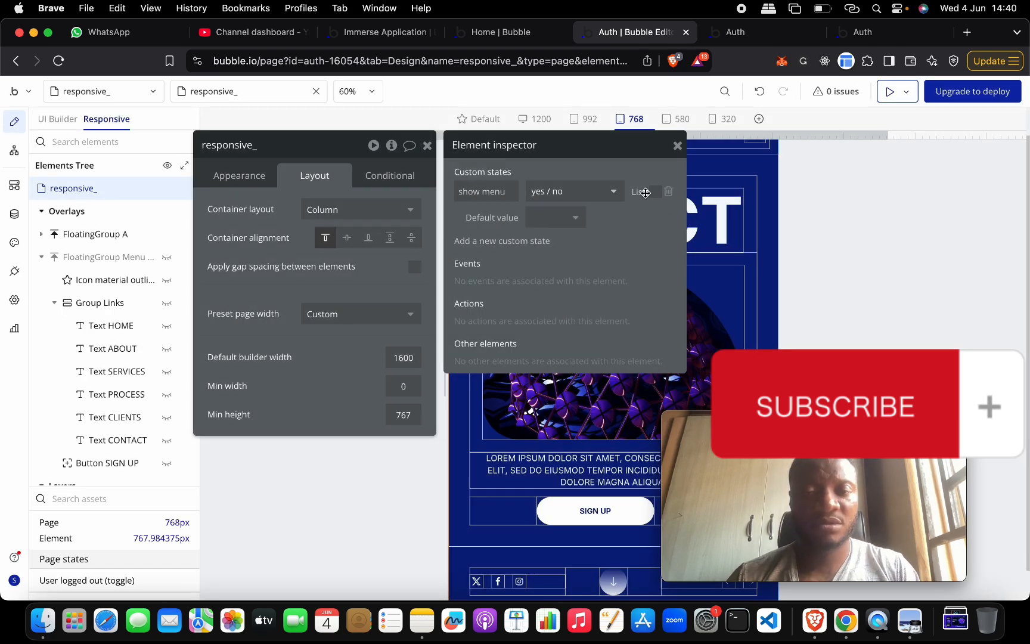
{"action": "left_click", "coordinate": [557, 217]}
{"action": "left_click", "coordinate": [557, 278]}
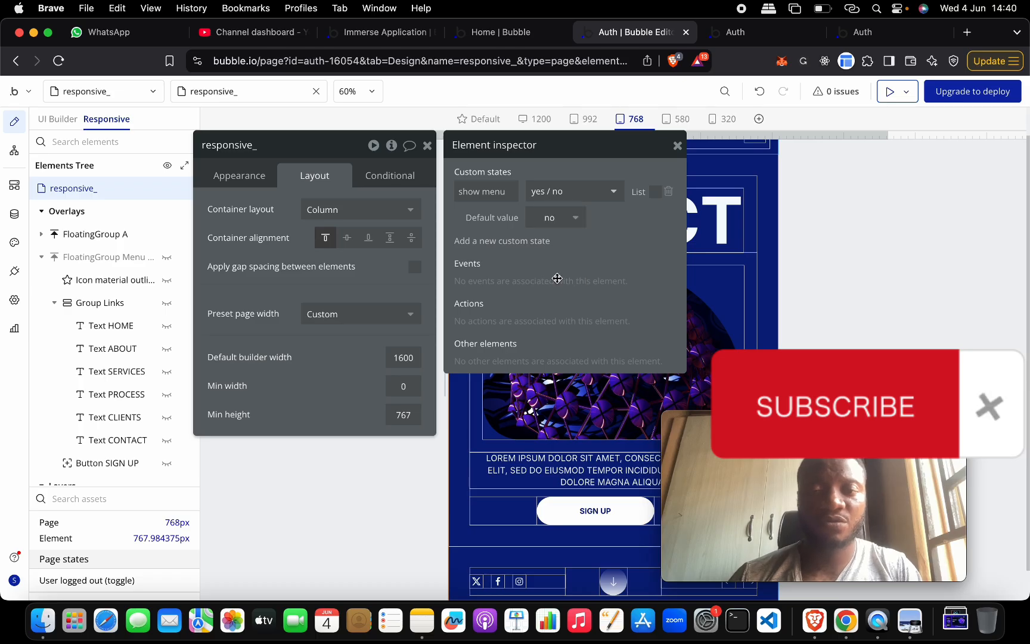
{"action": "left_click", "coordinate": [676, 147]}
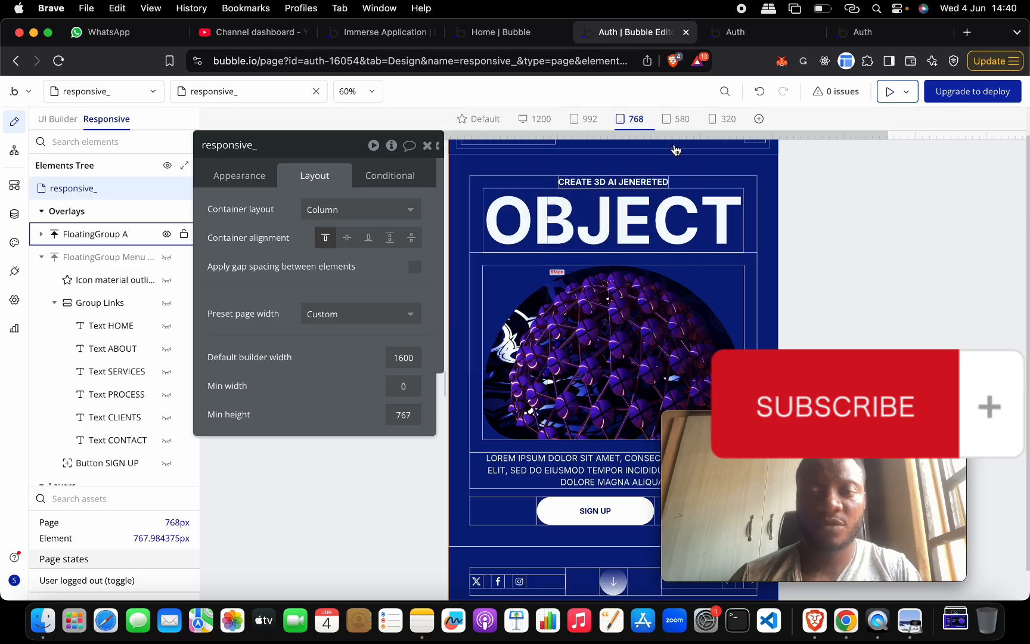
{"action": "left_click", "coordinate": [426, 145]}
Step: Define a condition on FloatingGroup Menu Mobile for when responsive_'s show menu is yes
{"action": "left_click", "coordinate": [172, 256]}
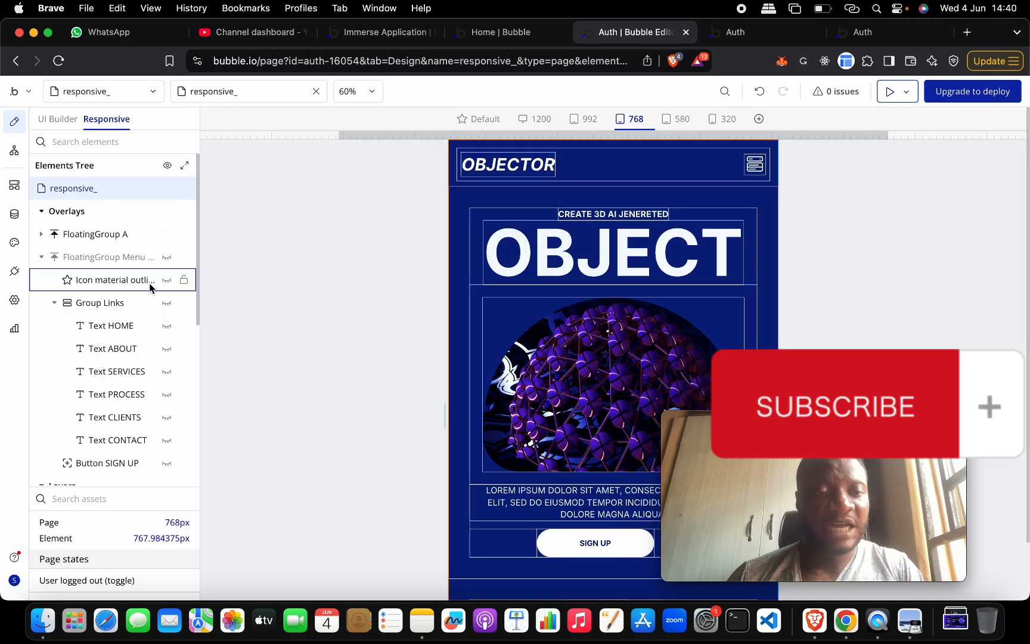
{"action": "double_click", "coordinate": [135, 262]}
{"action": "left_click", "coordinate": [389, 175]}
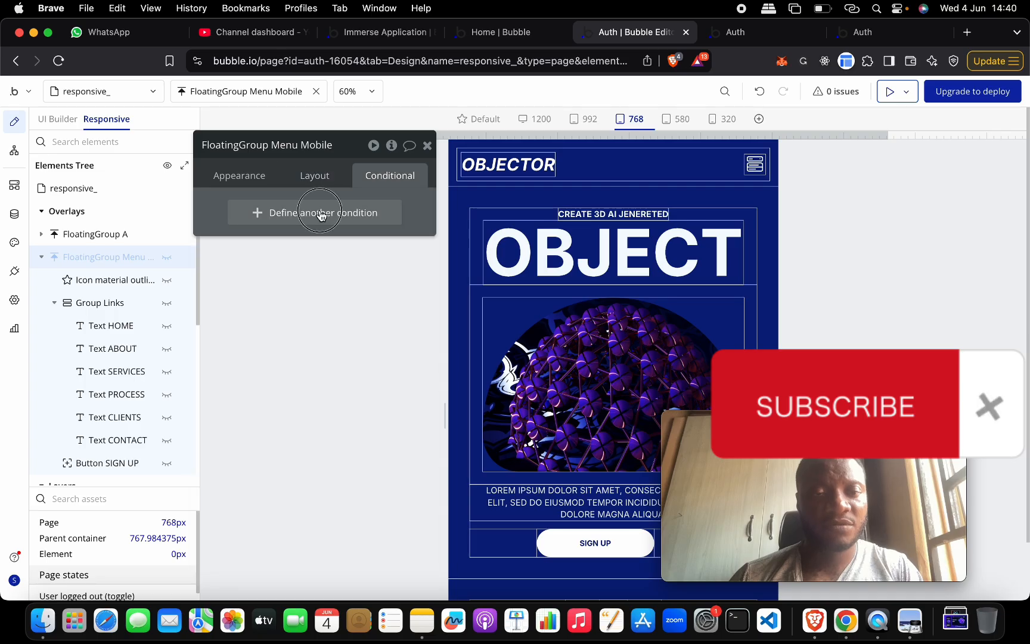
{"action": "left_click", "coordinate": [322, 215]}
{"action": "left_click", "coordinate": [269, 219]}
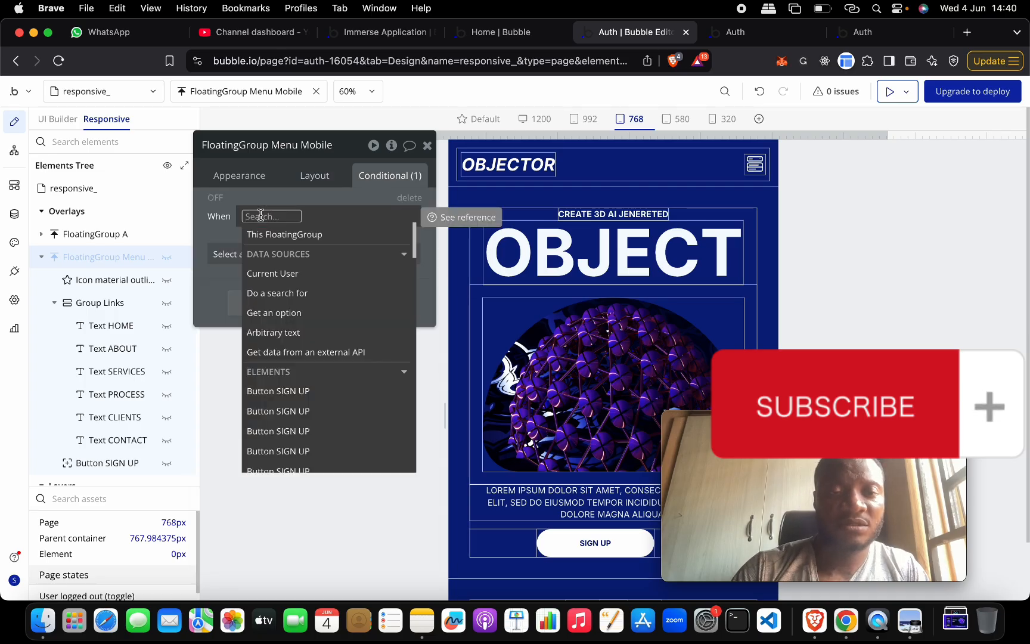
{"action": "type", "text": "st"}
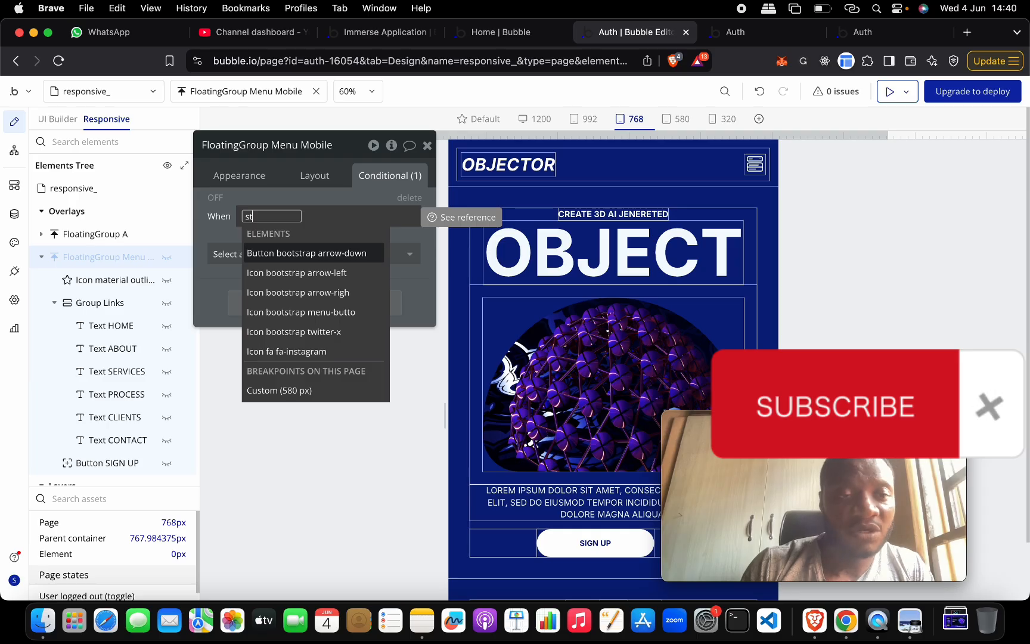
{"action": "key", "text": "BackSpace"}
{"action": "key", "text": "BackSpace"}
{"action": "type", "text": "pt"}
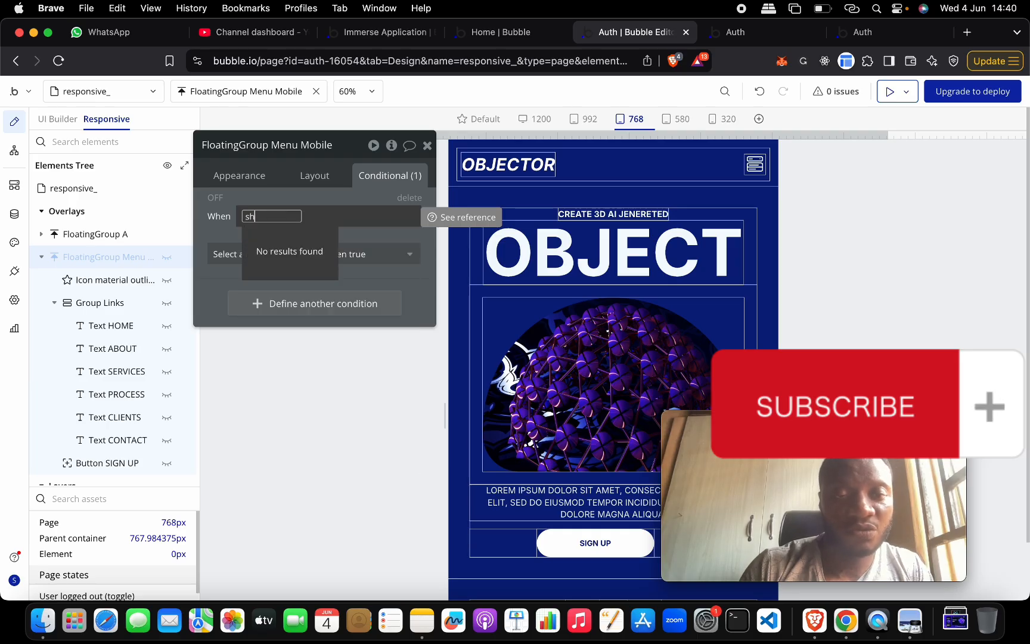
{"action": "key", "text": "BackSpace"}
{"action": "key", "text": "BackSpace"}
{"action": "type", "text": "res"}
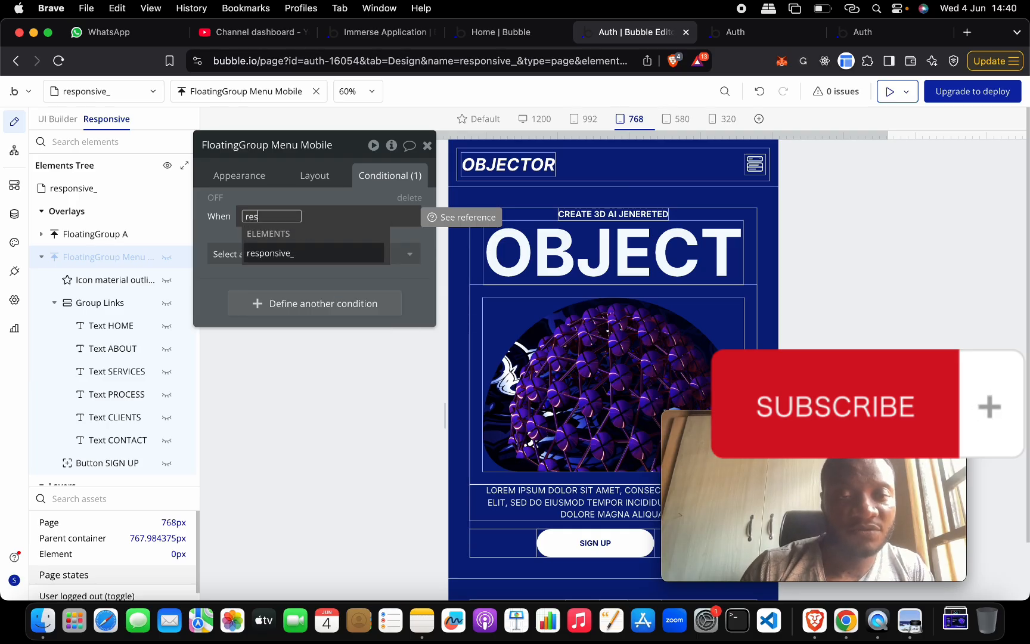
{"action": "key", "text": "Return"}
{"action": "left_click", "coordinate": [345, 430]}
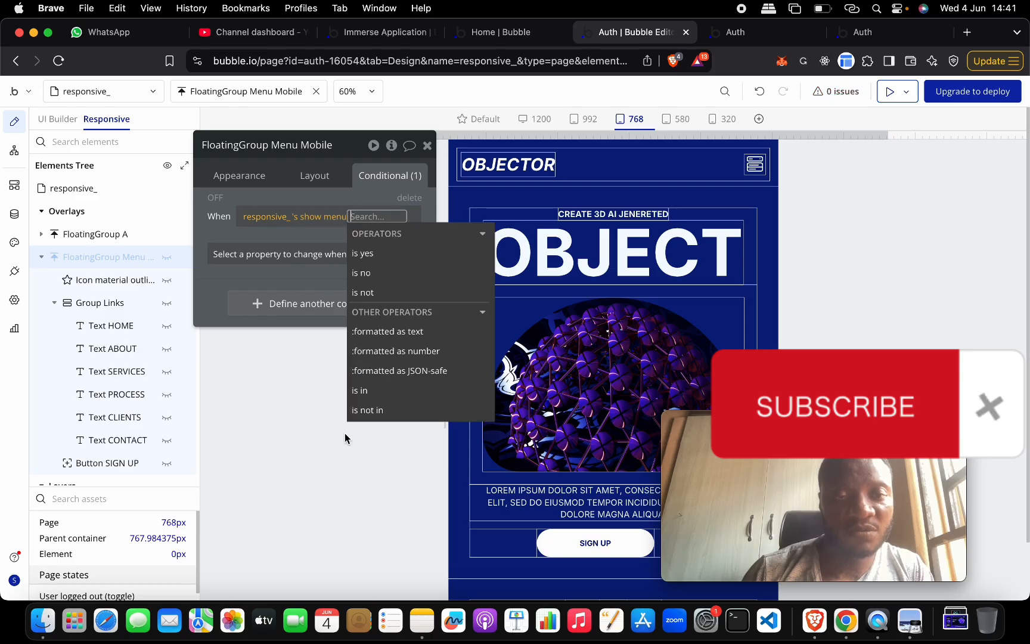
{"action": "left_click", "coordinate": [382, 258]}
Step: Make FloatingGroup Menu Mobile visible under the show menu condition, and briefly reveal the group in the editor to check it
{"action": "left_click", "coordinate": [236, 268]}
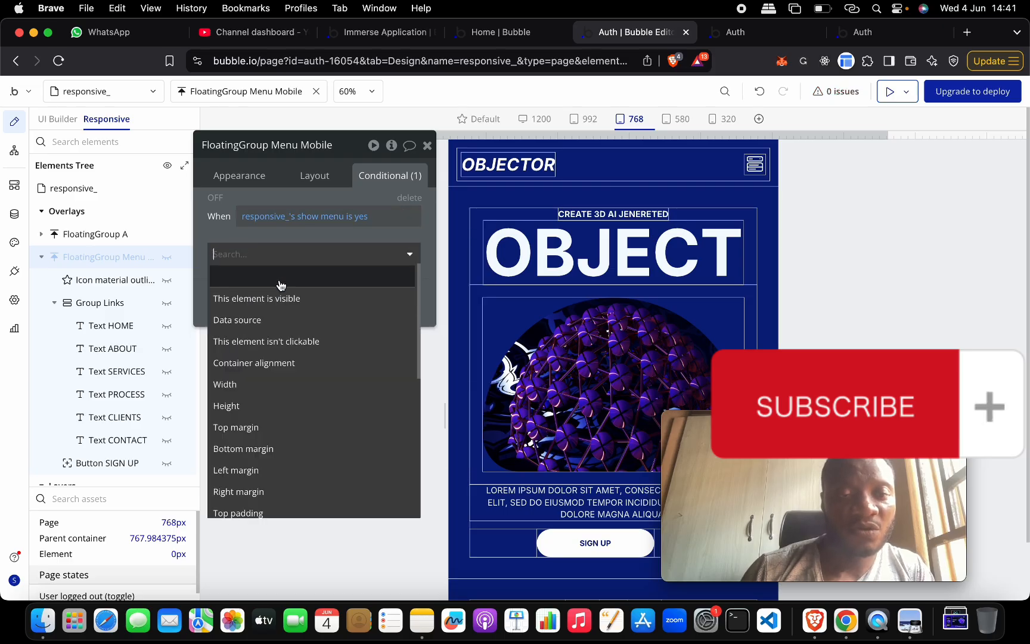
{"action": "left_click", "coordinate": [286, 297]}
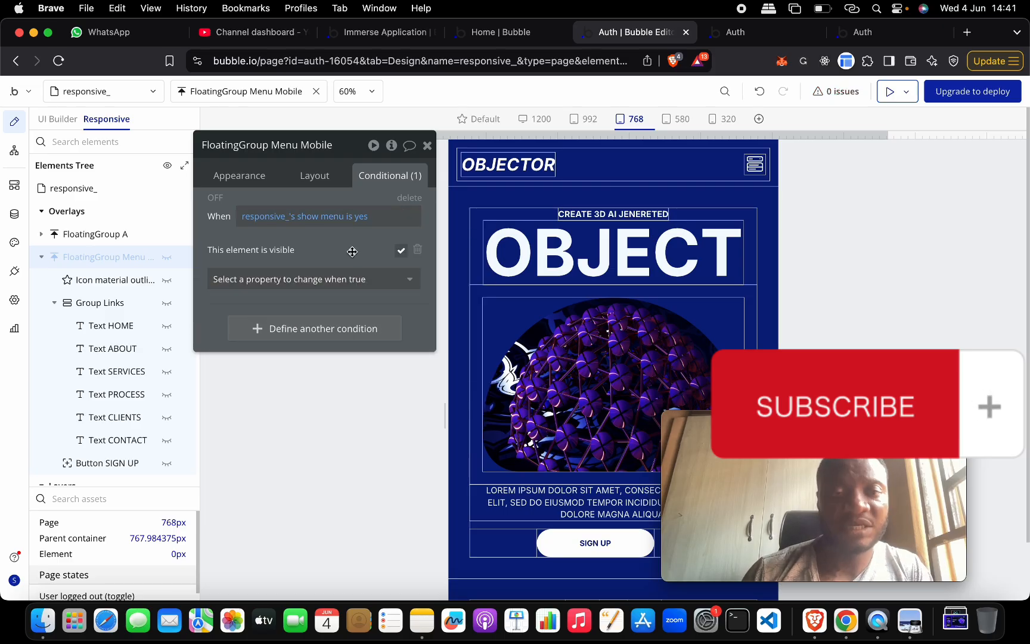
{"action": "left_click", "coordinate": [428, 146]}
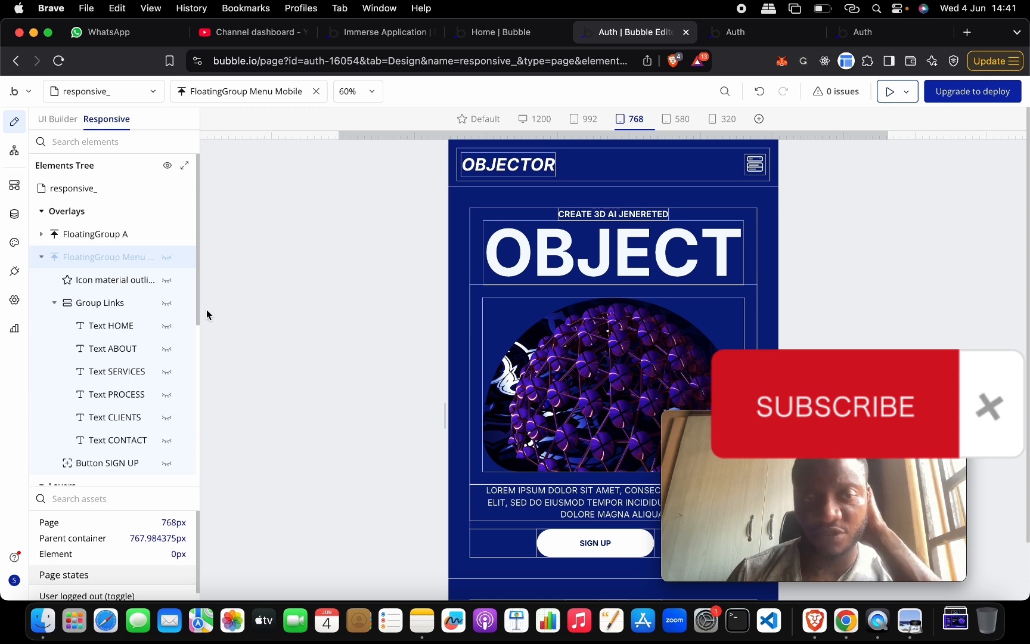
{"action": "left_click", "coordinate": [166, 263]}
{"action": "left_click", "coordinate": [759, 156]}
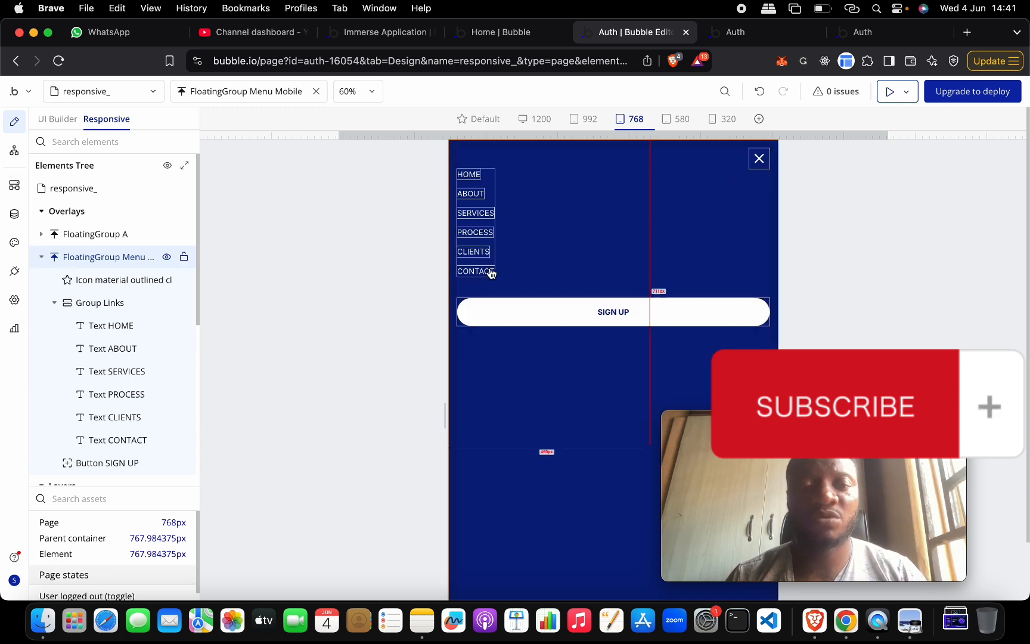
{"action": "left_click", "coordinate": [167, 263]}
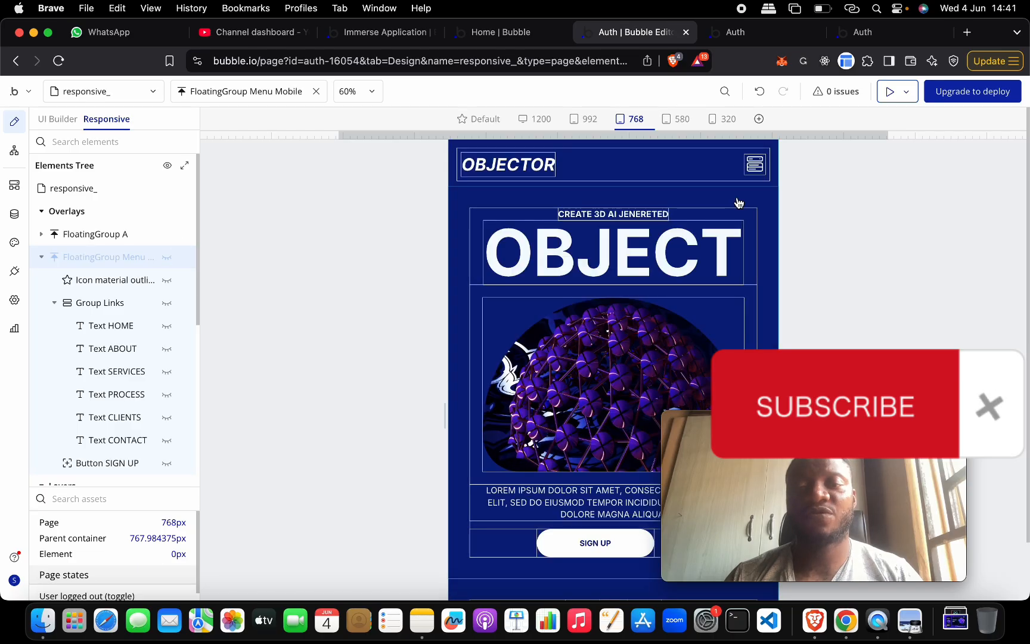
Step: Create a click workflow for the header's menu icon, Icon bootstrap menu-butto
{"action": "double_click", "coordinate": [756, 165]}
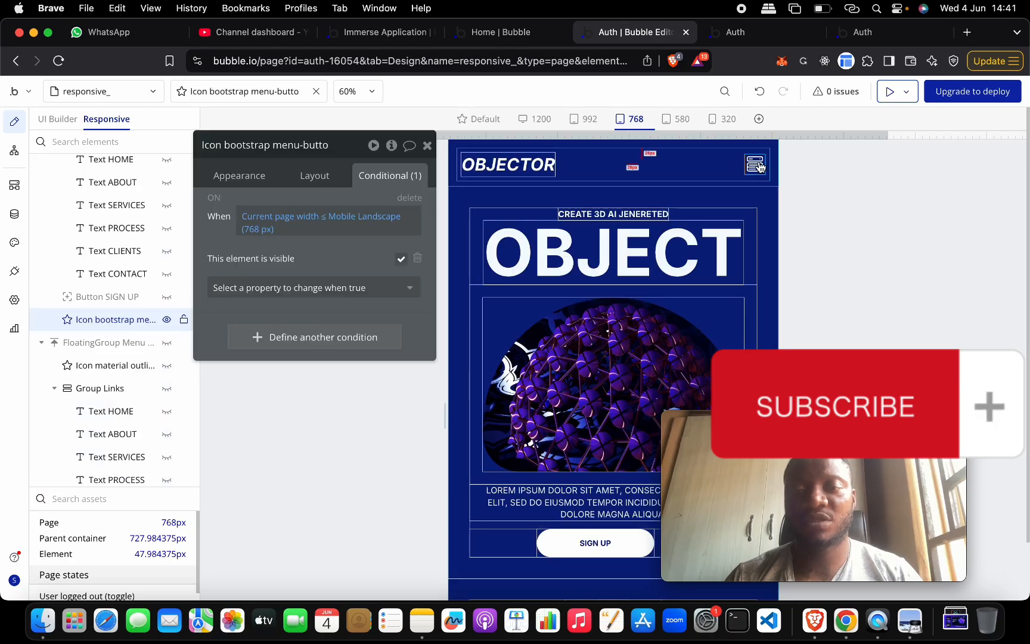
{"action": "left_click", "coordinate": [258, 174]}
{"action": "left_click", "coordinate": [316, 327]}
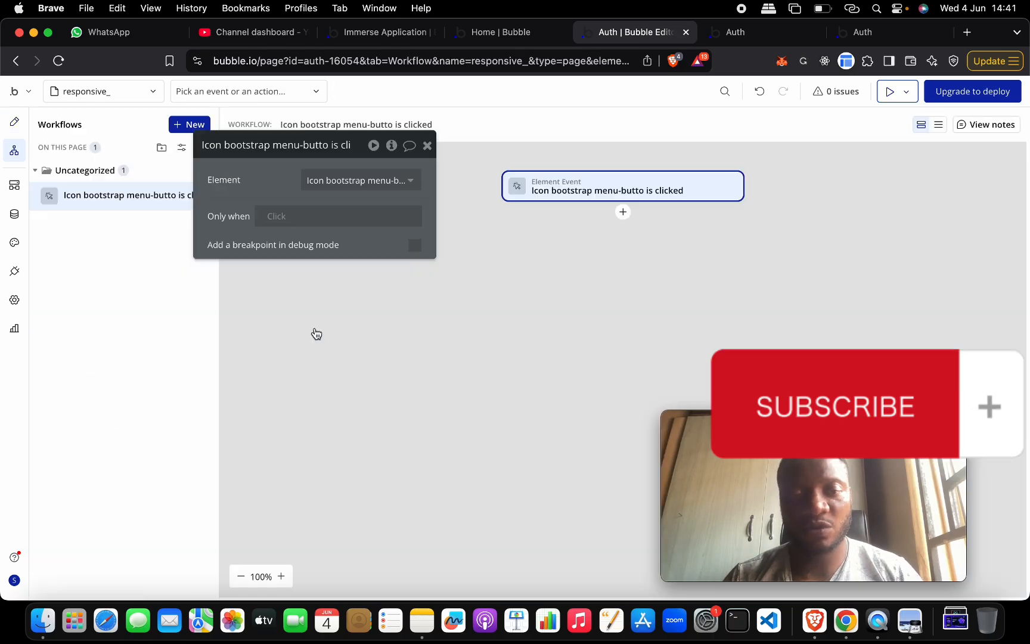
Step: Add a Show an element action for FloatingGroup Menu Mobile to the menu icon's click workflow
{"action": "left_click", "coordinate": [623, 214]}
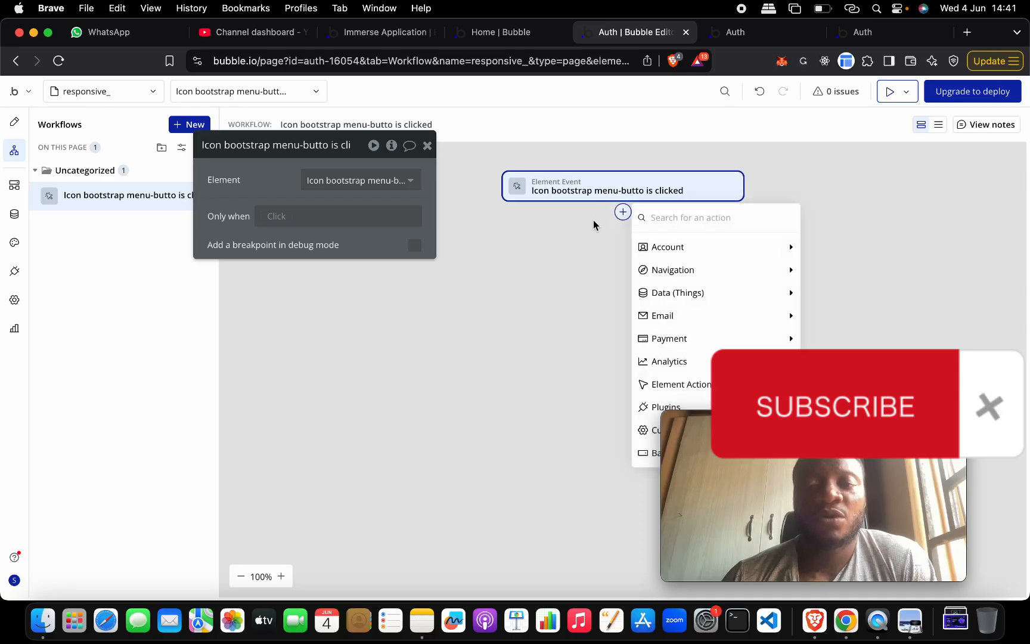
{"action": "type", "text": "show"}
{"action": "left_click", "coordinate": [712, 246]}
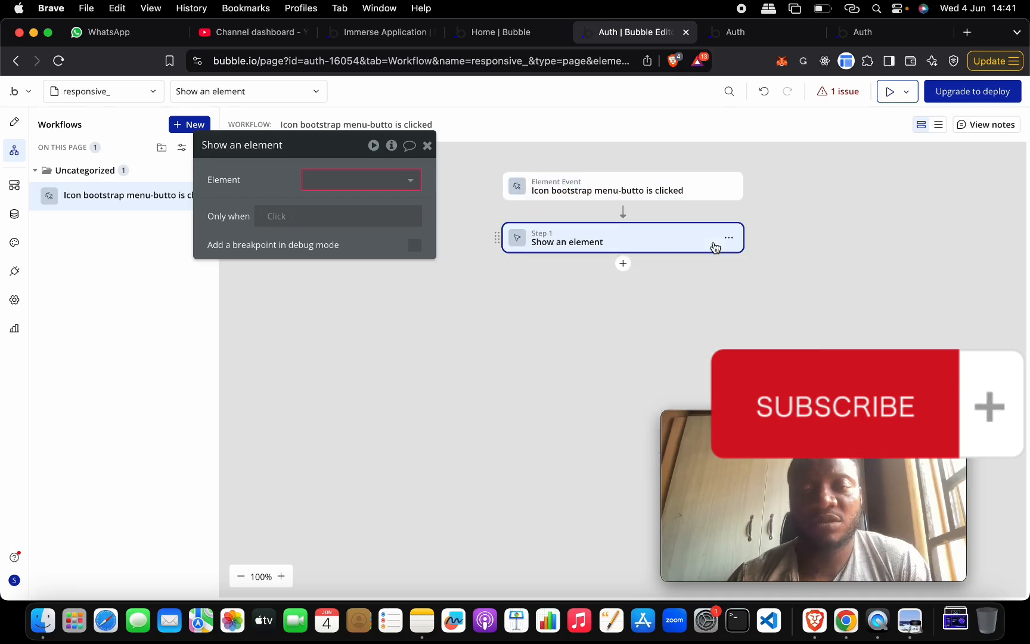
{"action": "left_click", "coordinate": [407, 181]}
{"action": "type", "text": "flo"}
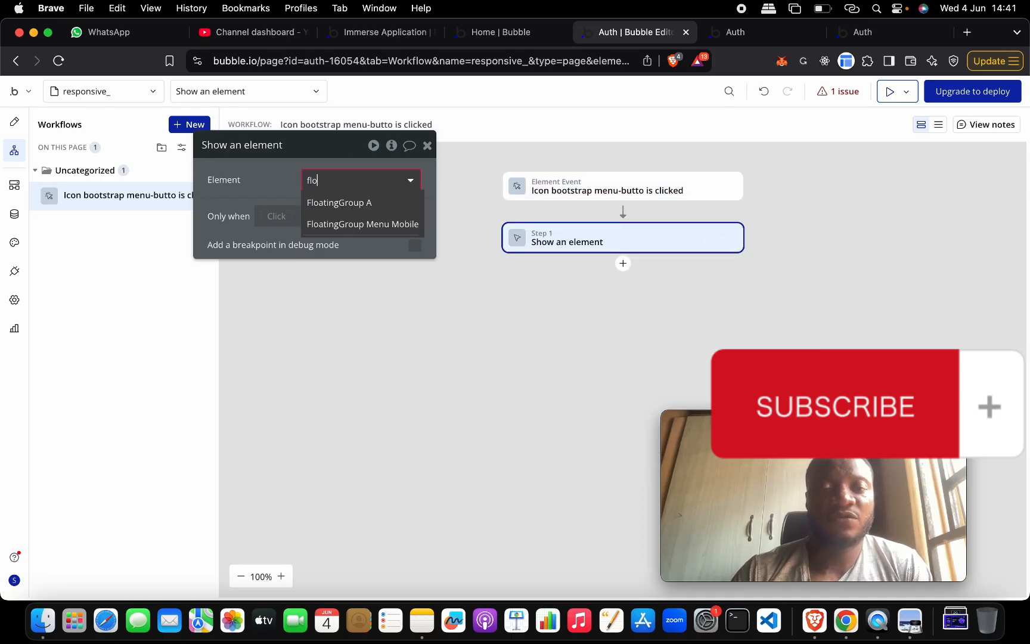
{"action": "left_click", "coordinate": [411, 224]}
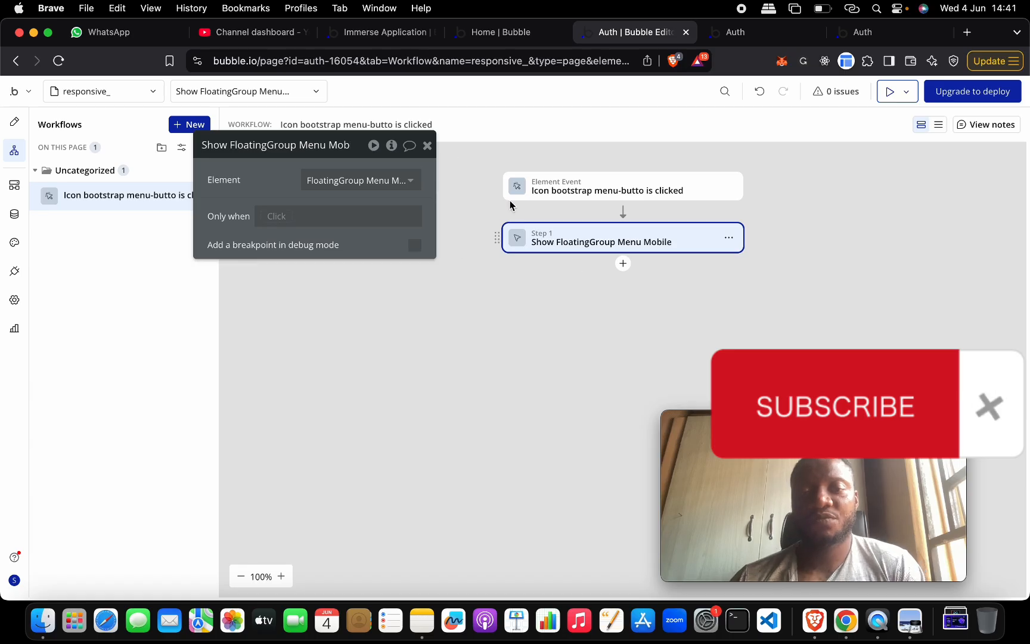
{"action": "left_click", "coordinate": [428, 146]}
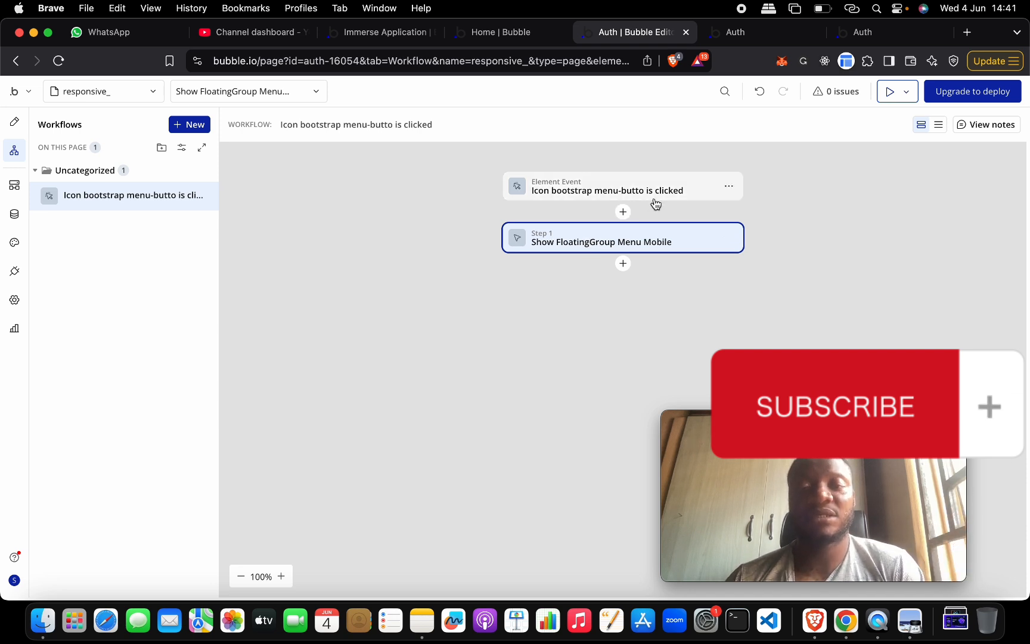
Step: Insert a Set state of an element action ahead of the Show FloatingGroup Menu Mobile action in the menu icon's workflow
{"action": "left_click", "coordinate": [624, 213]}
{"action": "type", "text": "set"}
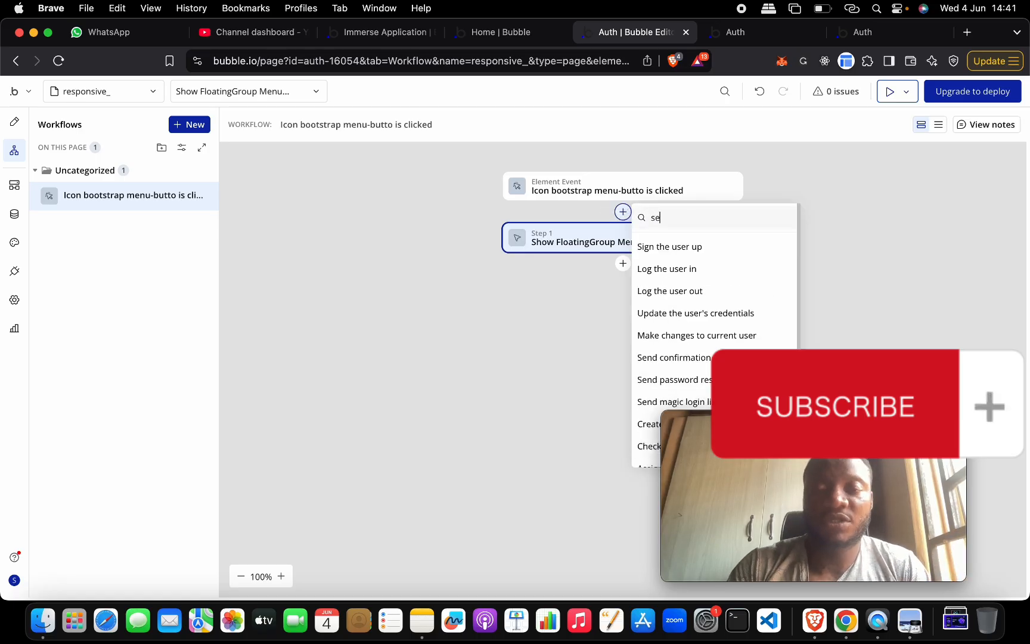
{"action": "key", "text": "BackSpace"}
{"action": "key", "text": "BackSpace"}
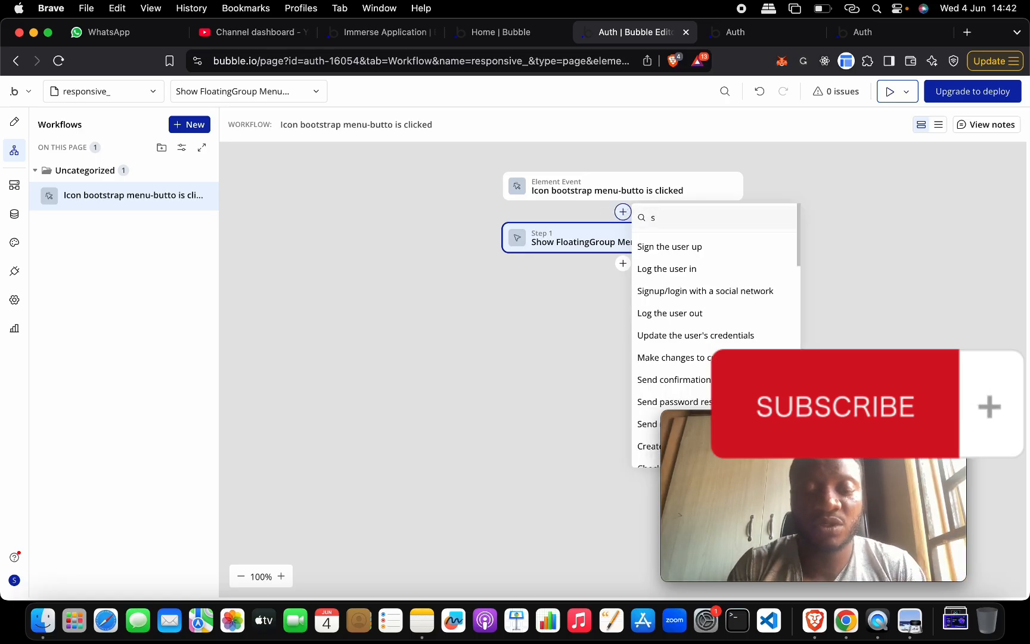
{"action": "type", "text": "set"}
{"action": "key", "text": "BackSpace"}
{"action": "key", "text": "BackSpace"}
{"action": "key", "text": "BackSpace"}
{"action": "type", "text": "et"}
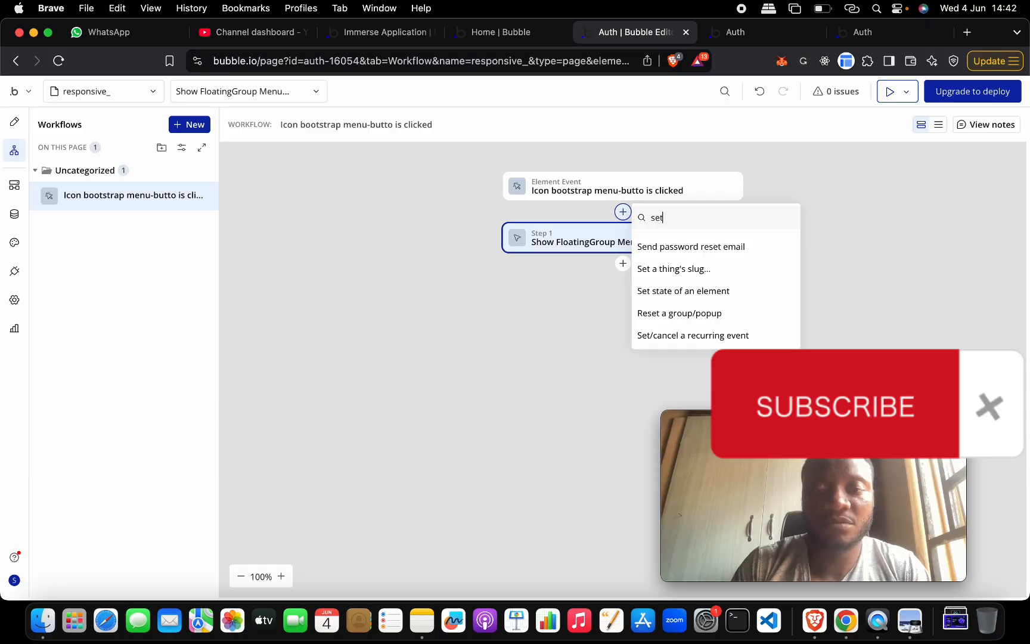
{"action": "left_click", "coordinate": [683, 289]}
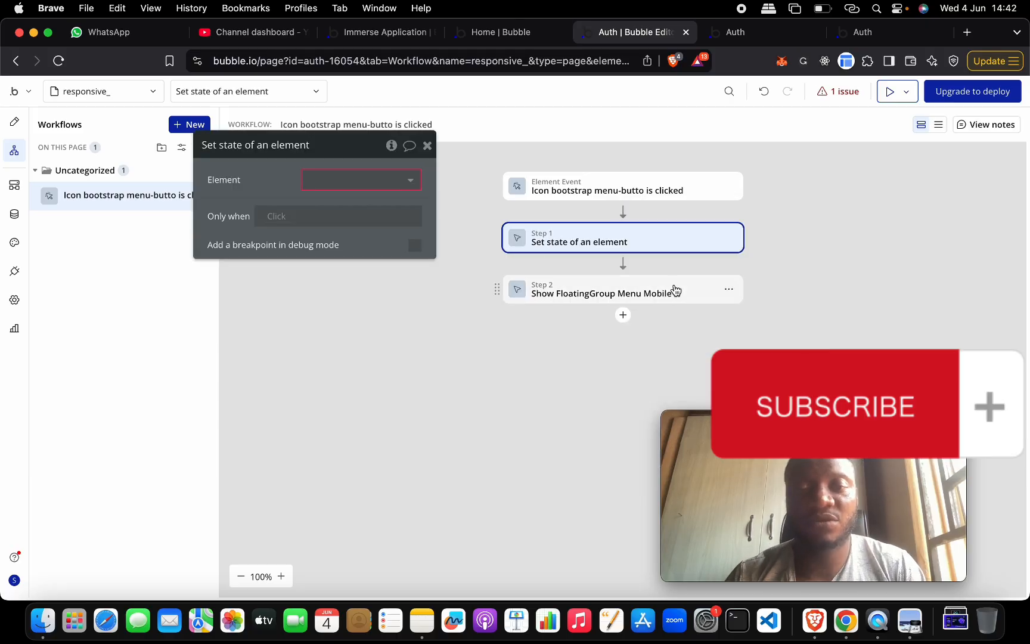
Step: Configure the Set state action to set the show menu custom state of responsive_ to "yes"
{"action": "left_click", "coordinate": [410, 180]}
{"action": "left_click", "coordinate": [394, 202]}
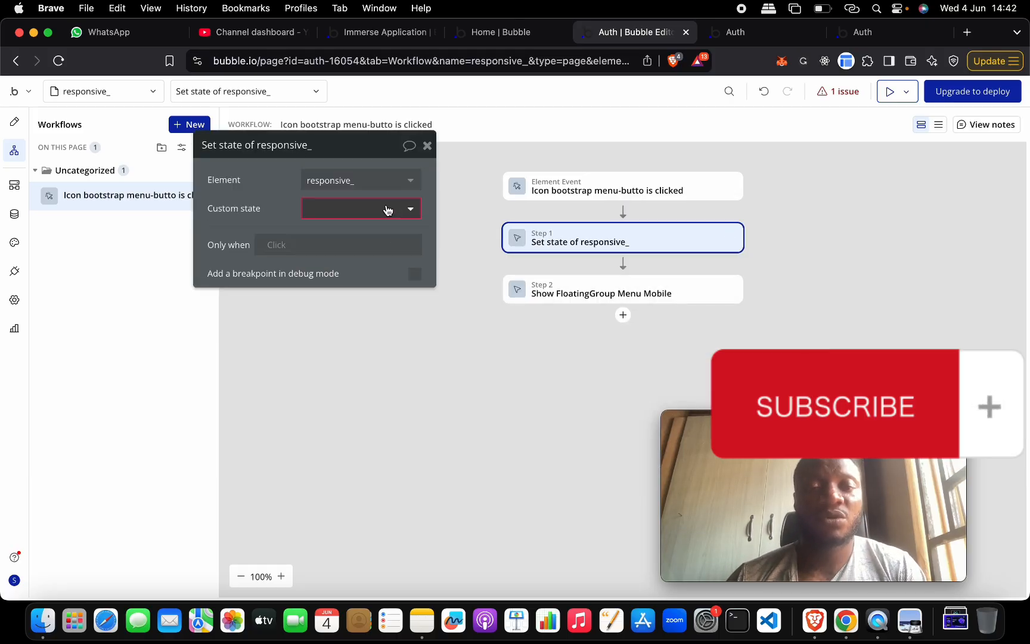
{"action": "left_click", "coordinate": [393, 210]}
{"action": "left_click", "coordinate": [386, 230]}
{"action": "left_click", "coordinate": [330, 242]}
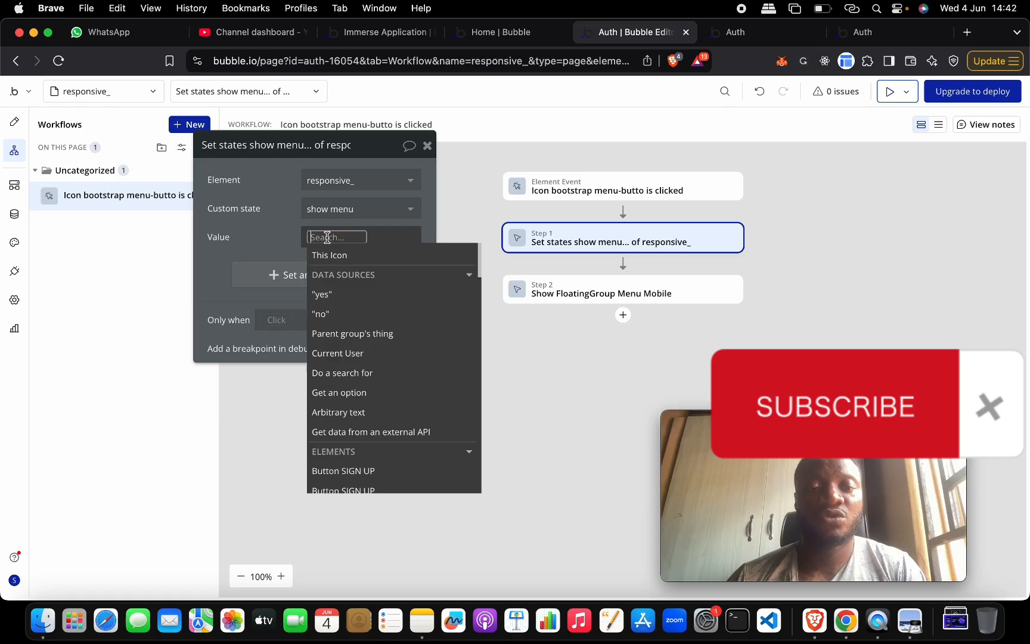
{"action": "left_click", "coordinate": [339, 295]}
{"action": "left_click", "coordinate": [274, 246]}
{"action": "left_click", "coordinate": [427, 147]}
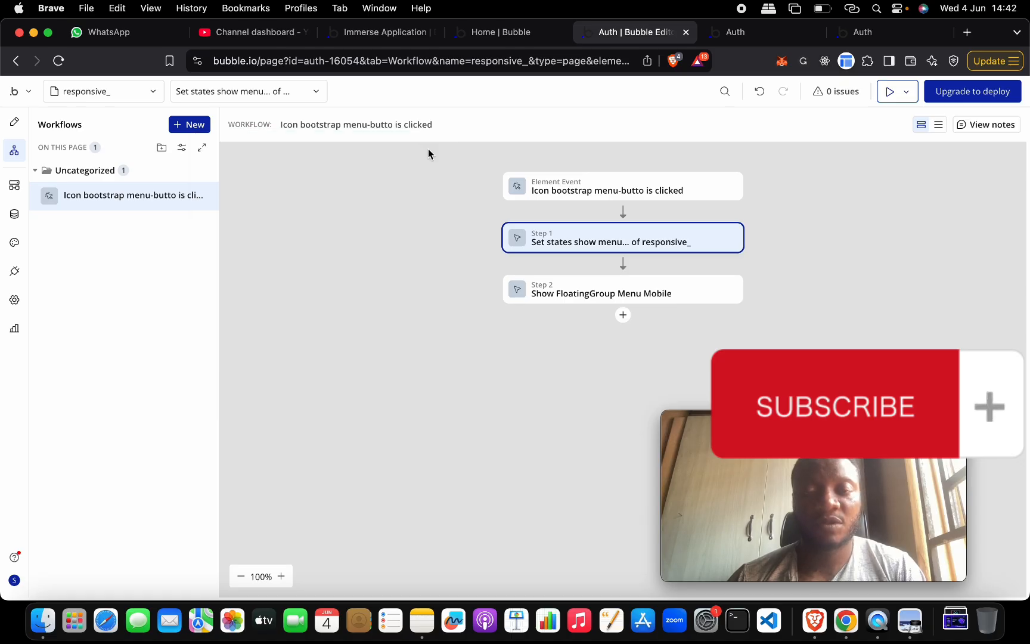
Step: Return to the page design and reveal FloatingGroup Menu Mobile in the responsive view at 768 px
{"action": "left_click", "coordinate": [16, 124]}
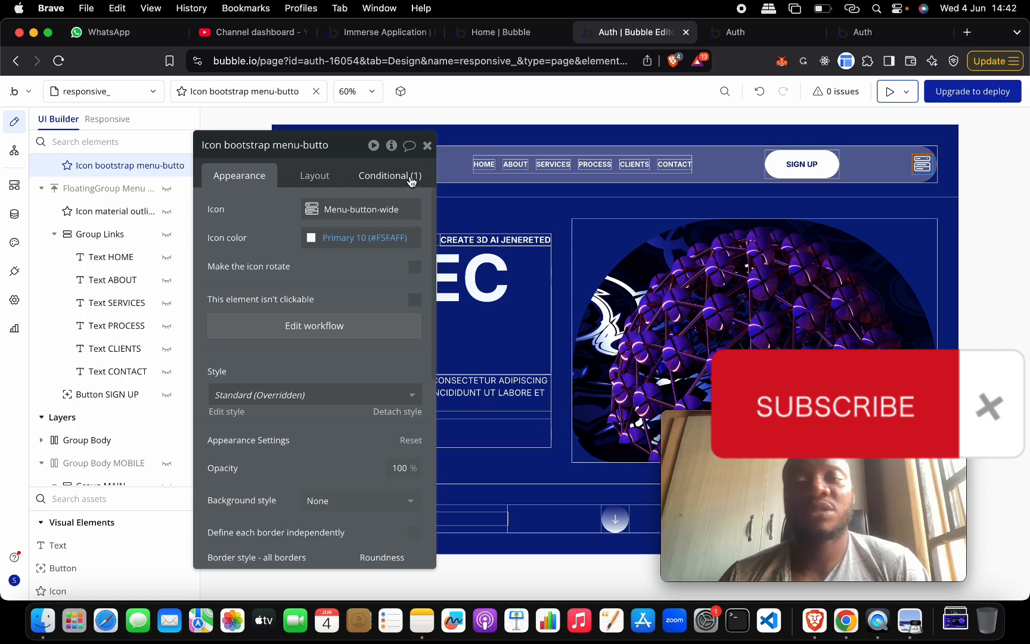
{"action": "scroll", "coordinate": [161, 256], "scroll_direction": "up", "scroll_amount": 2}
{"action": "left_click", "coordinate": [167, 255]}
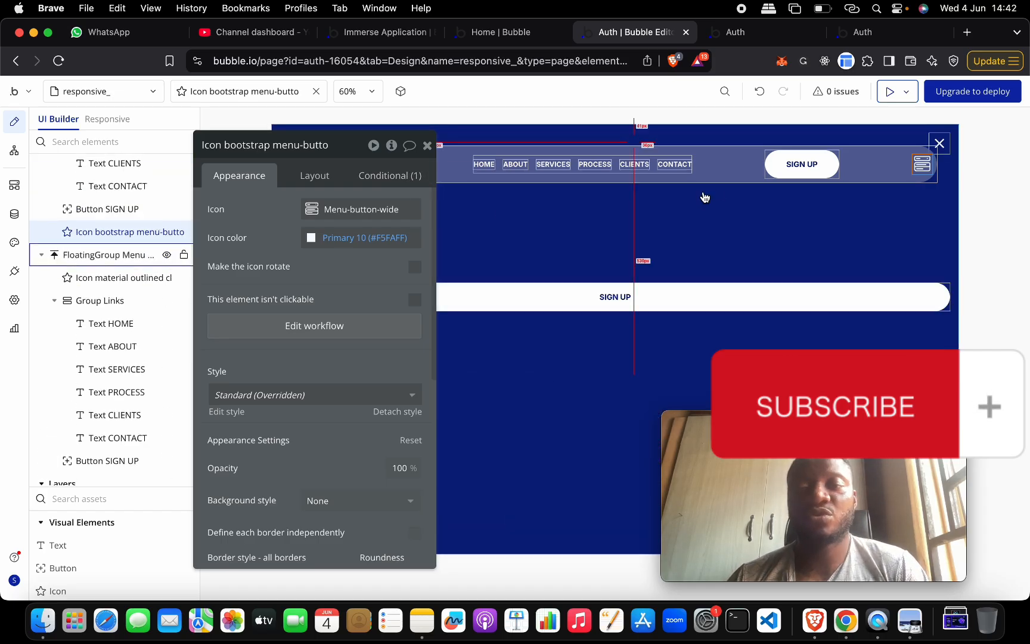
{"action": "left_click", "coordinate": [108, 119]}
{"action": "left_click", "coordinate": [166, 255]}
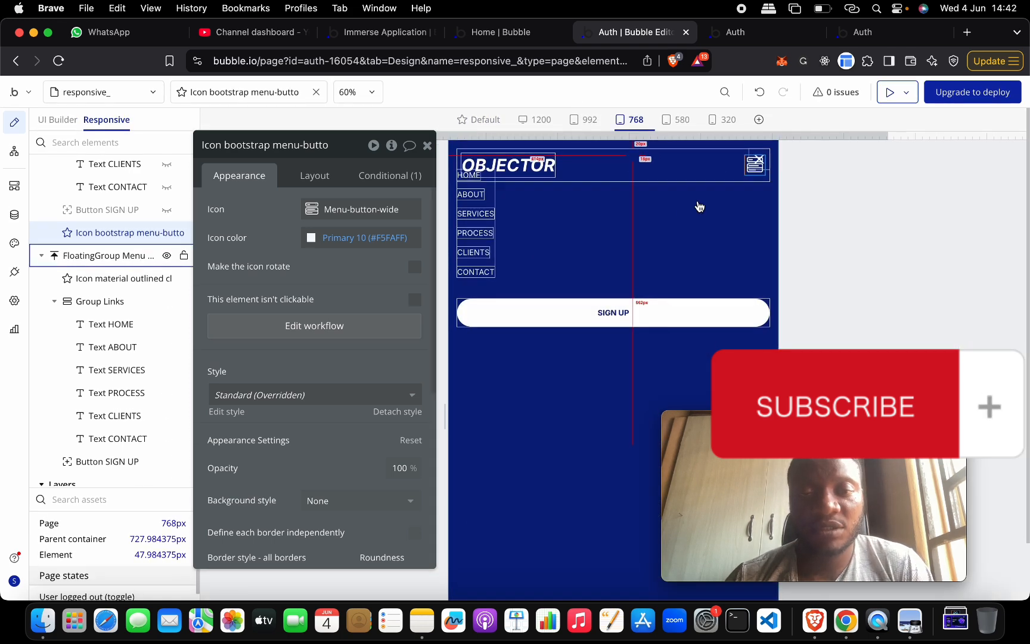
Step: Hide the header's FloatingGroup A in the editor to uncover the mobile menu's close icon
{"action": "scroll", "coordinate": [142, 204], "scroll_direction": "up", "scroll_amount": 8}
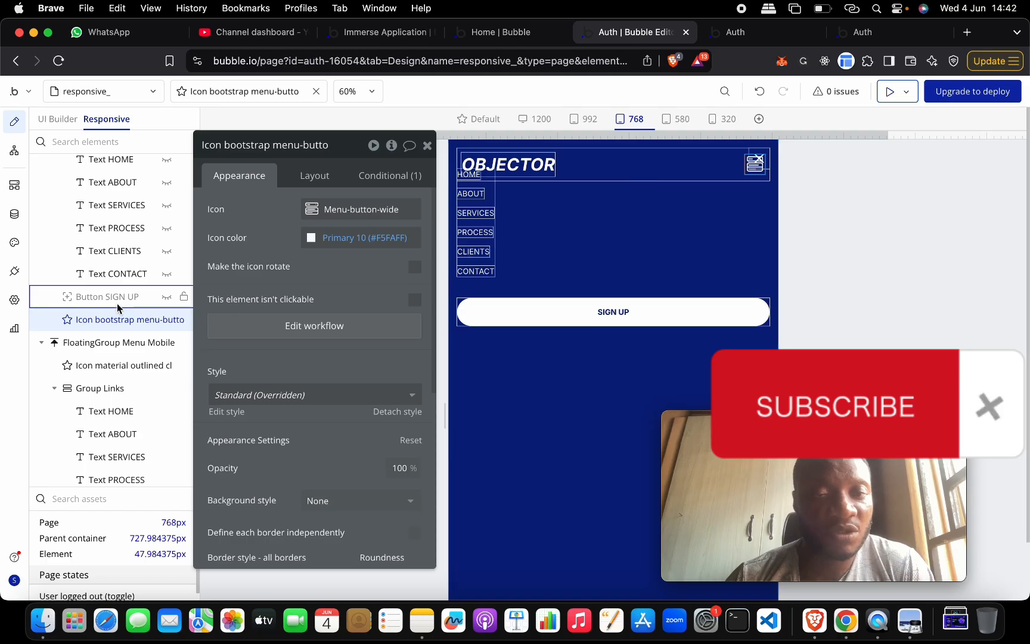
{"action": "left_click", "coordinate": [58, 280]}
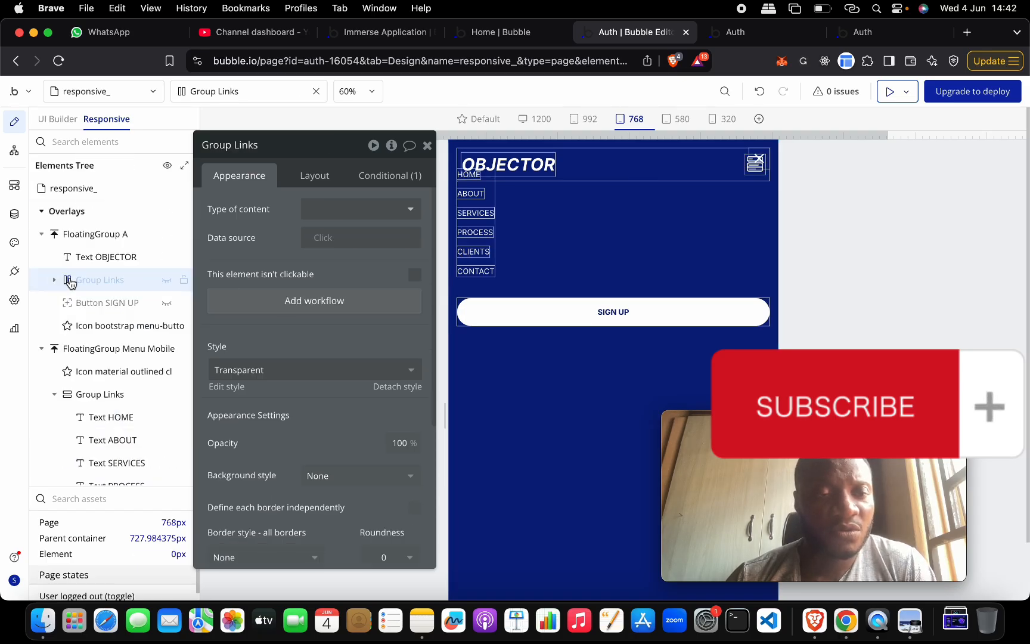
{"action": "left_click", "coordinate": [166, 281]}
{"action": "left_click", "coordinate": [167, 281]}
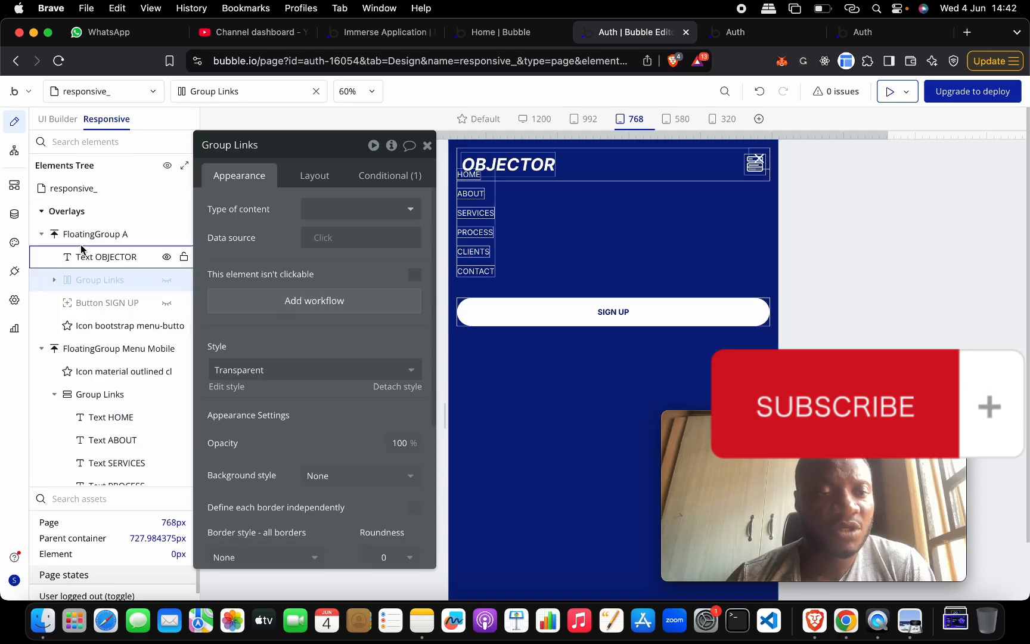
{"action": "left_click", "coordinate": [45, 237]}
{"action": "left_click", "coordinate": [167, 235]}
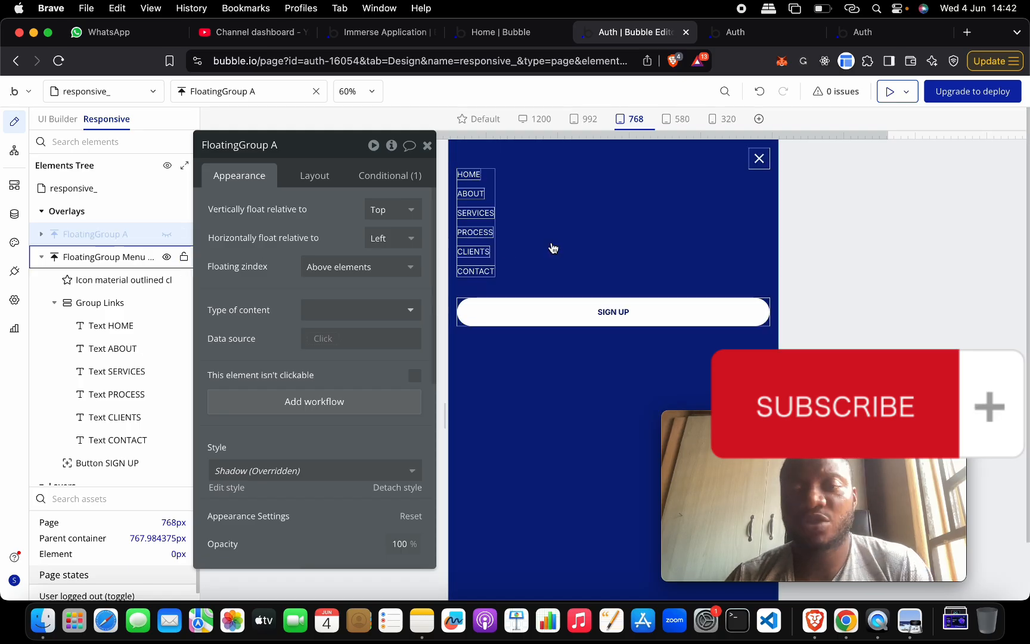
Step: Create a click workflow for the mobile menu's close icon with a Hide an element action for FloatingGroup Menu Mobile
{"action": "left_click", "coordinate": [759, 159]}
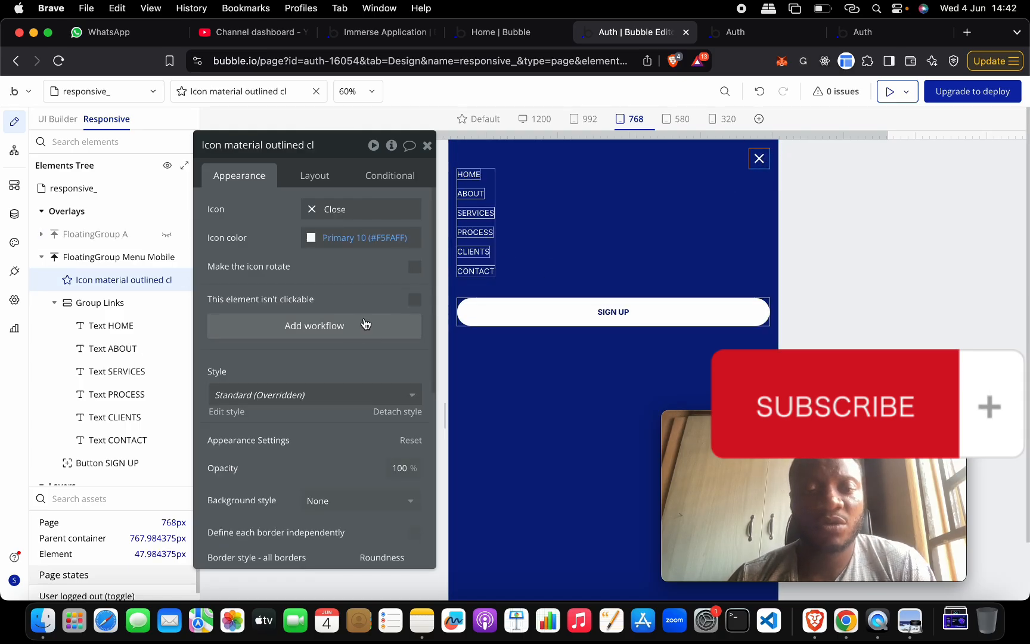
{"action": "left_click", "coordinate": [334, 326]}
{"action": "left_click", "coordinate": [623, 211]}
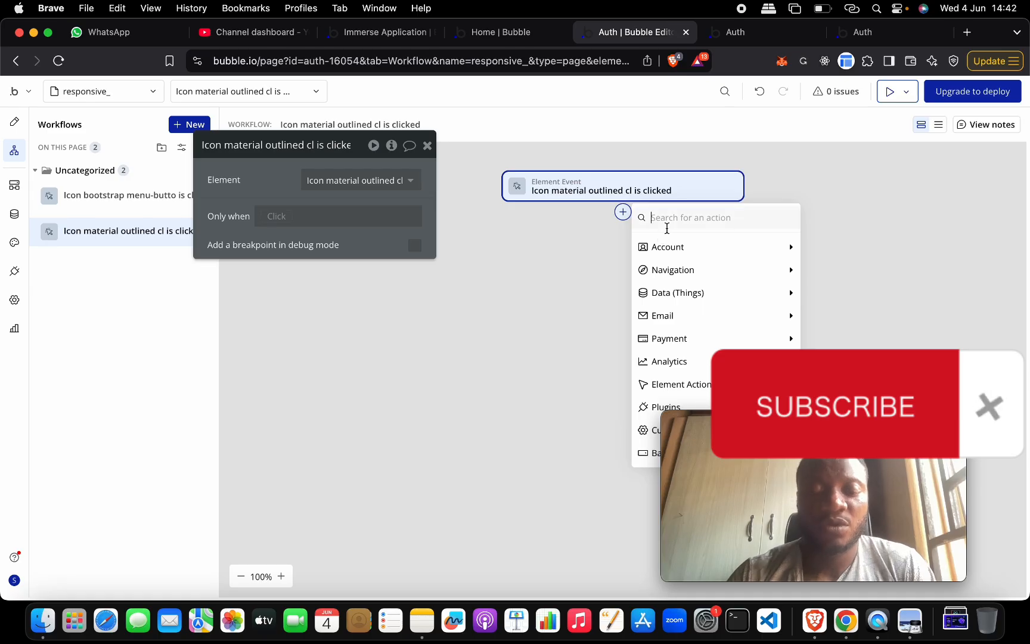
{"action": "type", "text": "s"}
{"action": "key", "text": "BackSpace"}
{"action": "type", "text": "hit"}
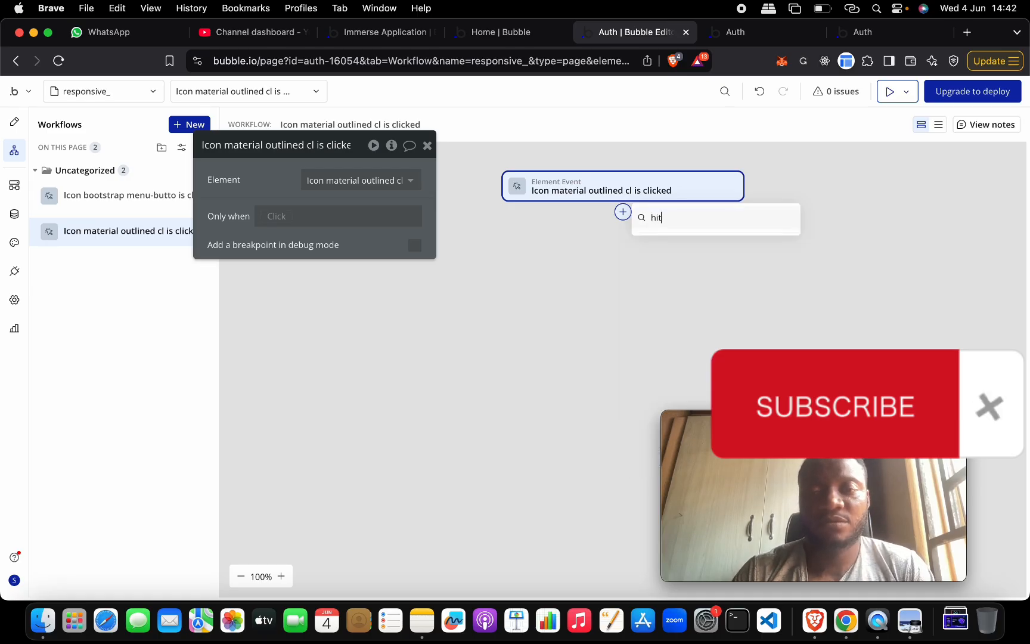
{"action": "key", "text": "BackSpace"}
{"action": "type", "text": "de"}
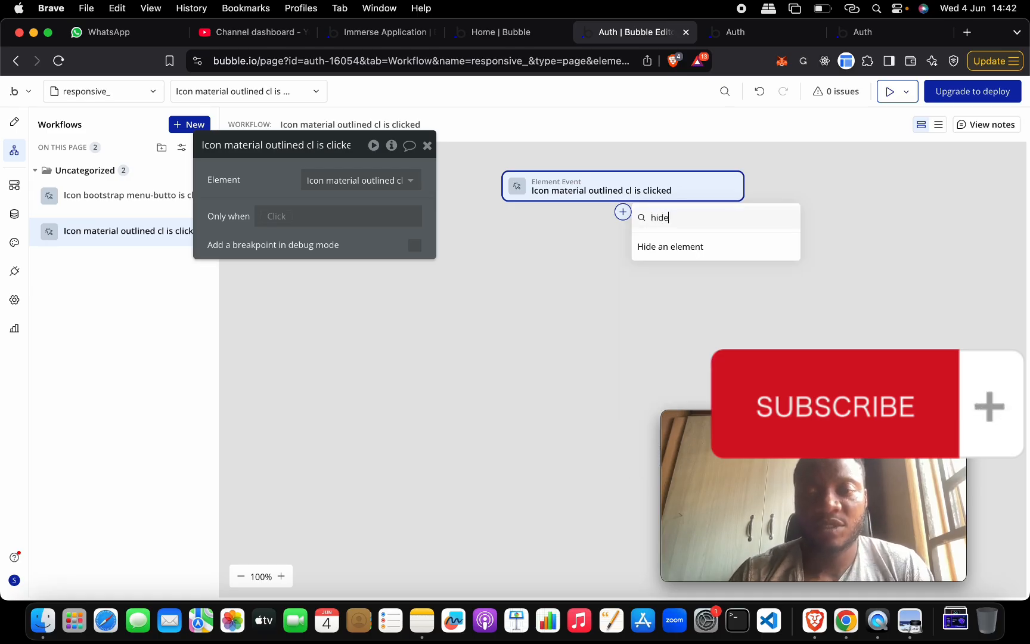
{"action": "left_click", "coordinate": [686, 255]}
{"action": "left_click", "coordinate": [393, 180]}
{"action": "type", "text": "floa"}
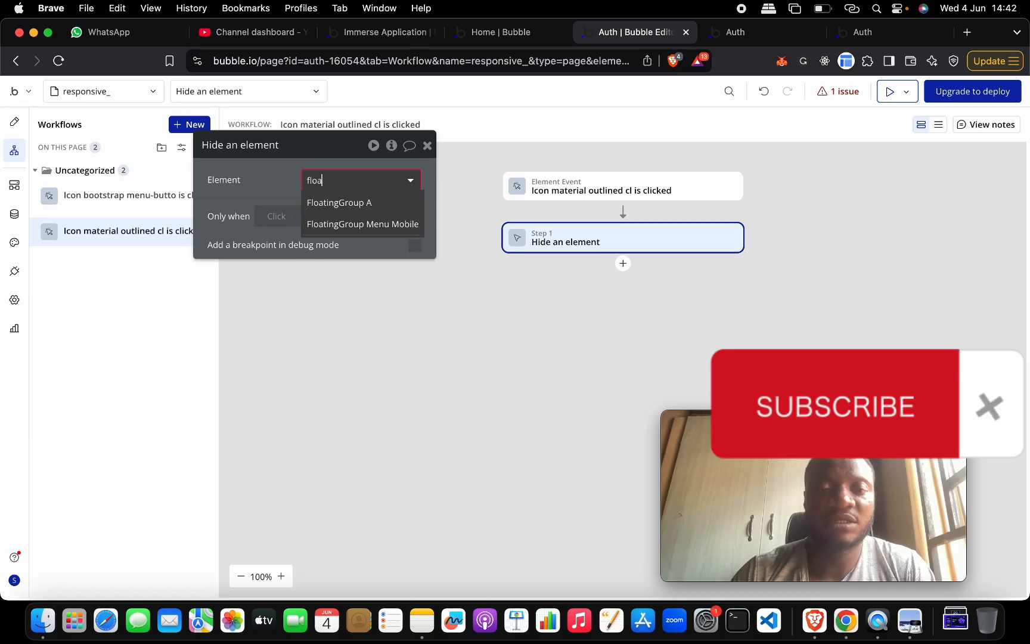
{"action": "left_click", "coordinate": [387, 223]}
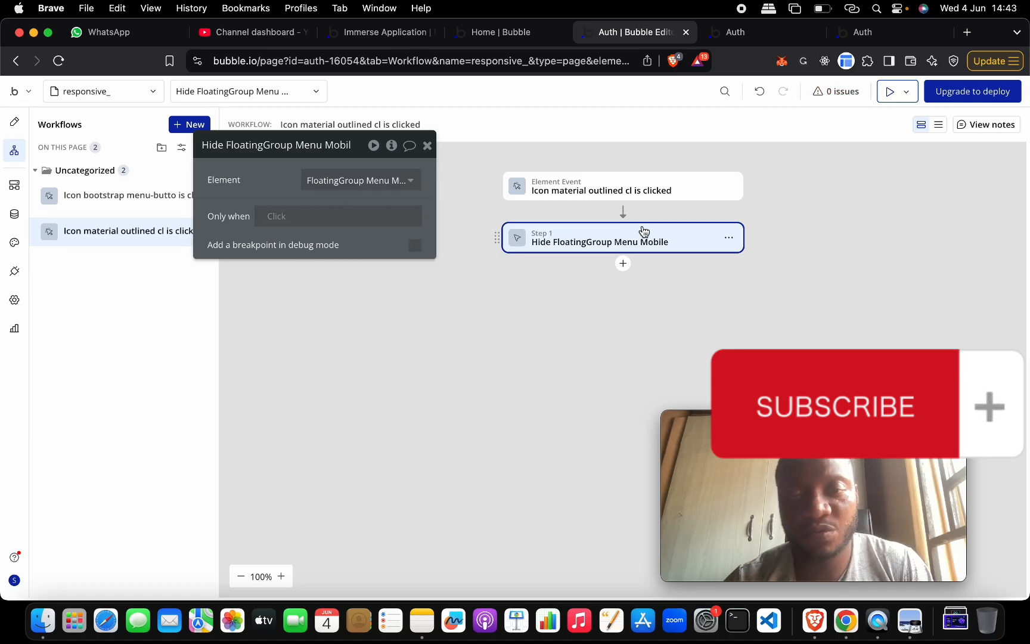
Step: Insert a Set state action before the Hide action that sets the show menu state of responsive_ to "no"
{"action": "left_click", "coordinate": [623, 213]}
{"action": "type", "text": "set"}
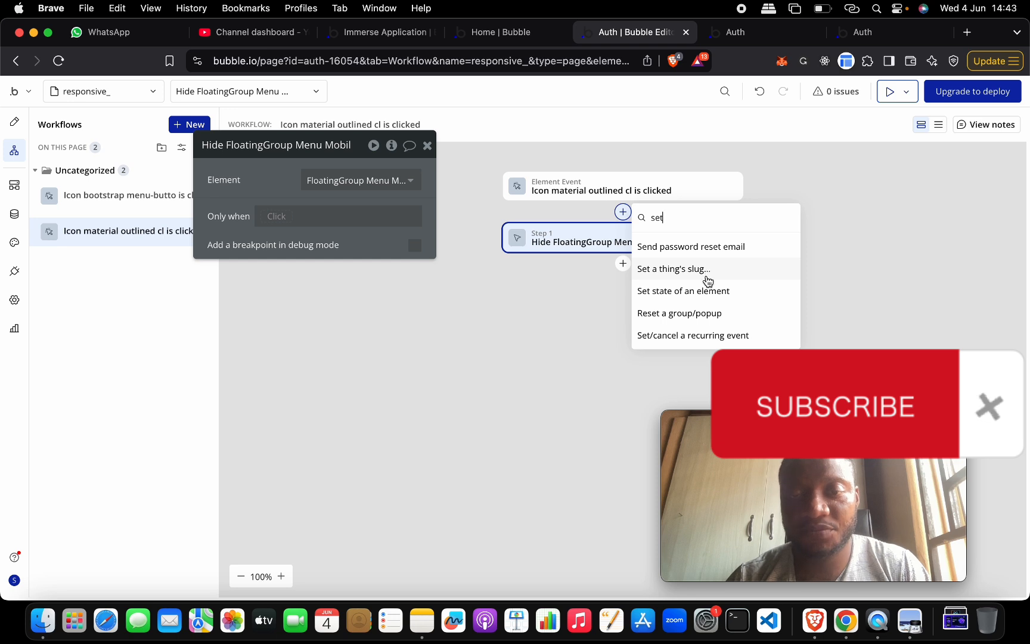
{"action": "left_click", "coordinate": [706, 291]}
{"action": "left_click", "coordinate": [409, 180]}
{"action": "left_click", "coordinate": [407, 203]}
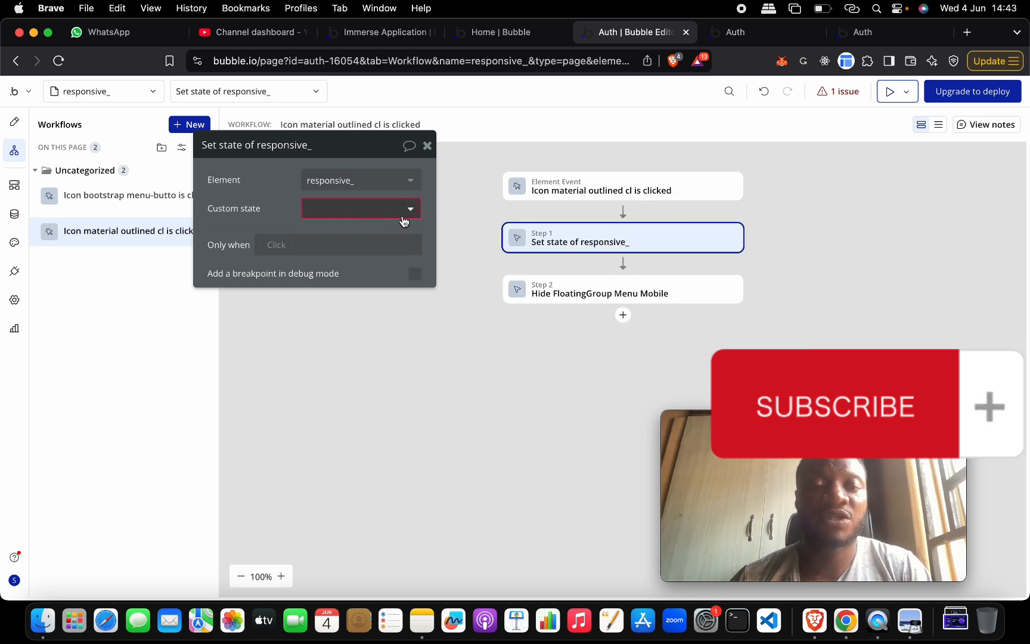
{"action": "left_click", "coordinate": [404, 216]}
{"action": "left_click", "coordinate": [391, 232]}
{"action": "left_click", "coordinate": [323, 237]}
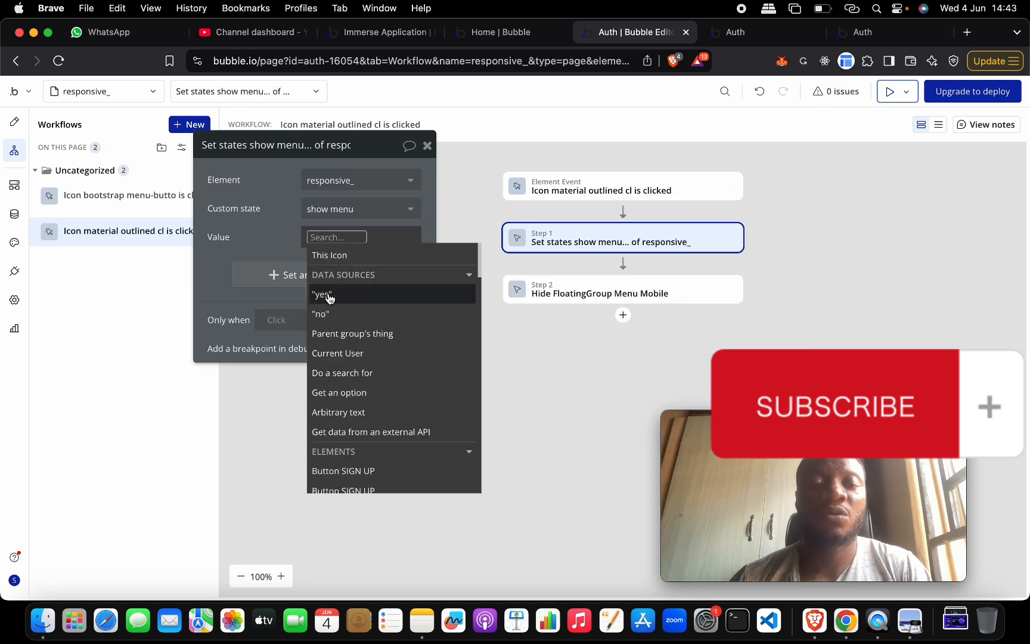
{"action": "left_click", "coordinate": [325, 315]}
{"action": "left_click", "coordinate": [428, 147]}
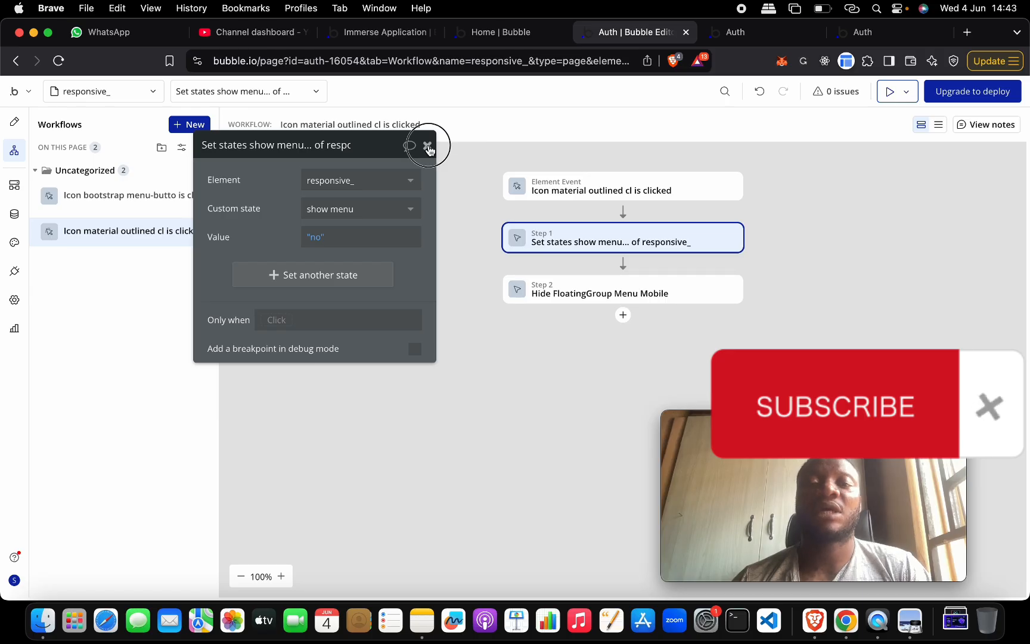
Step: Test opening and closing the mobile menu twice in the 580 px wide page preview
{"action": "left_click", "coordinate": [742, 34]}
{"action": "left_click", "coordinate": [867, 34]}
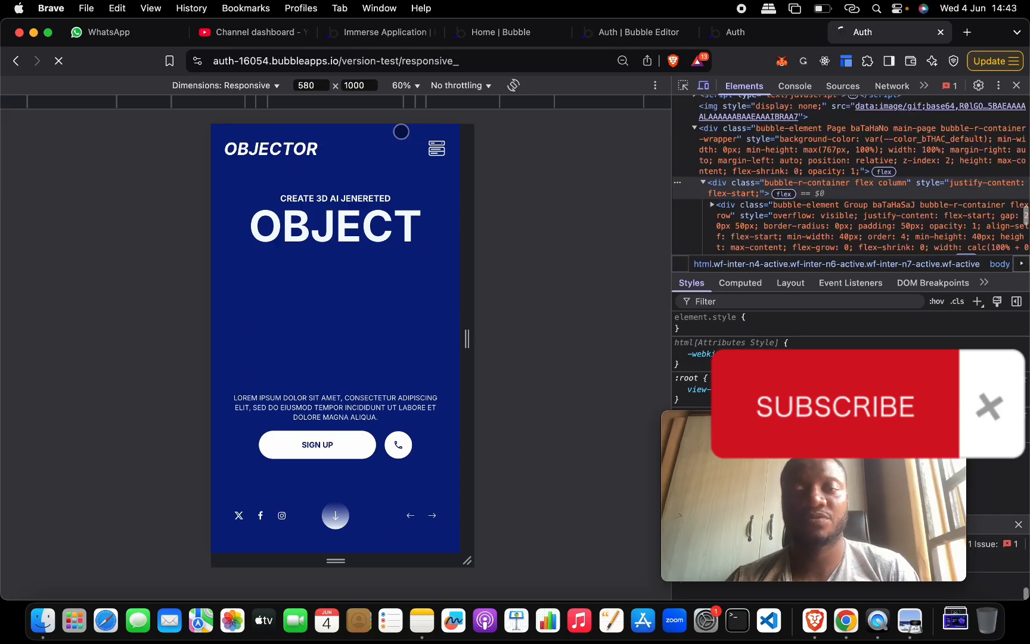
{"action": "left_click", "coordinate": [437, 153]}
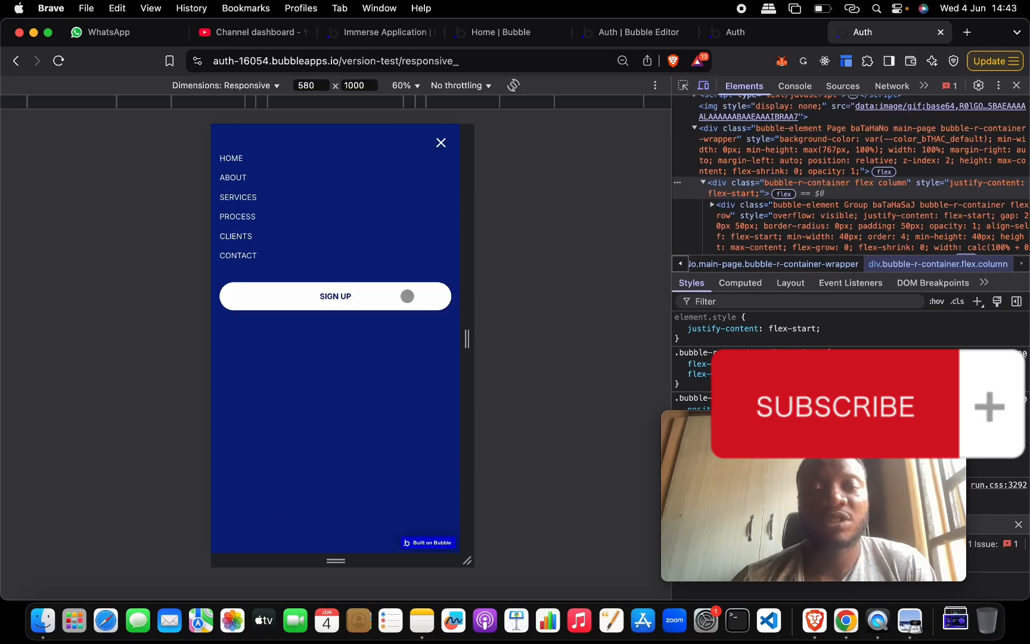
{"action": "left_click", "coordinate": [440, 142]}
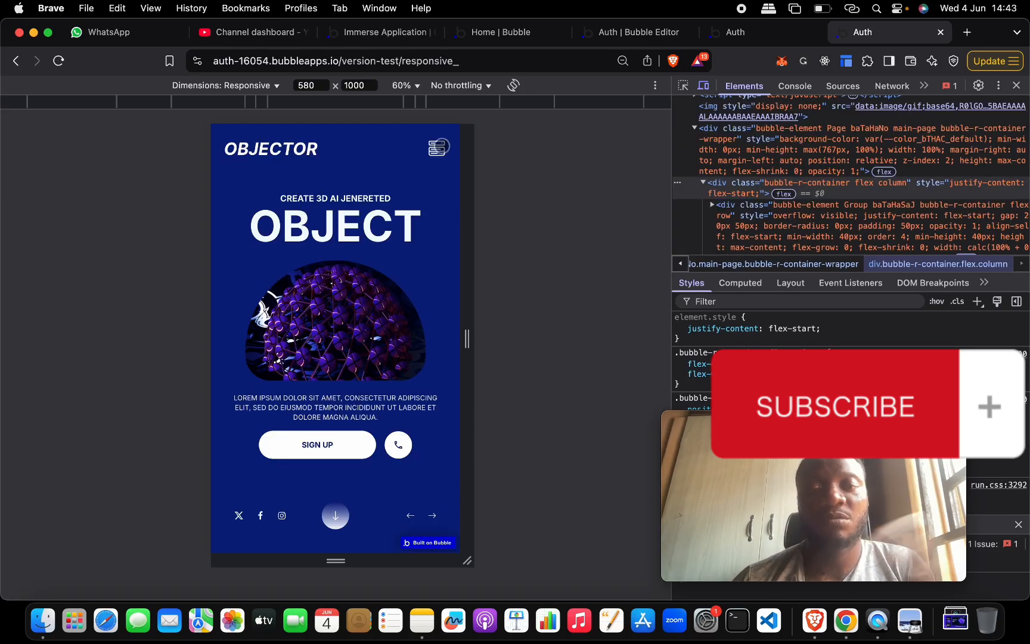
{"action": "left_click", "coordinate": [441, 141]}
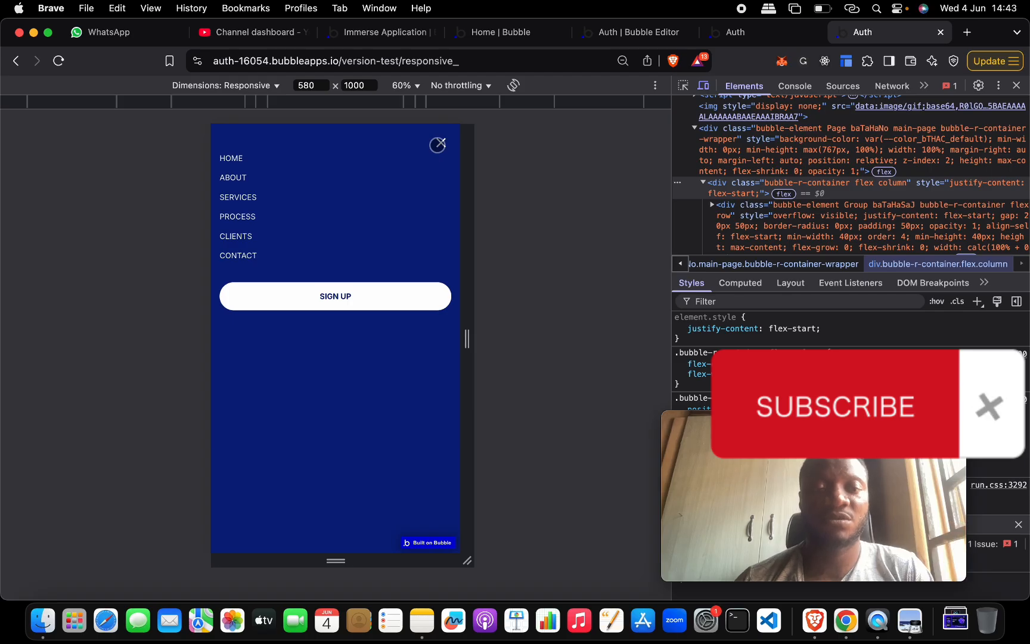
{"action": "left_click", "coordinate": [441, 142]}
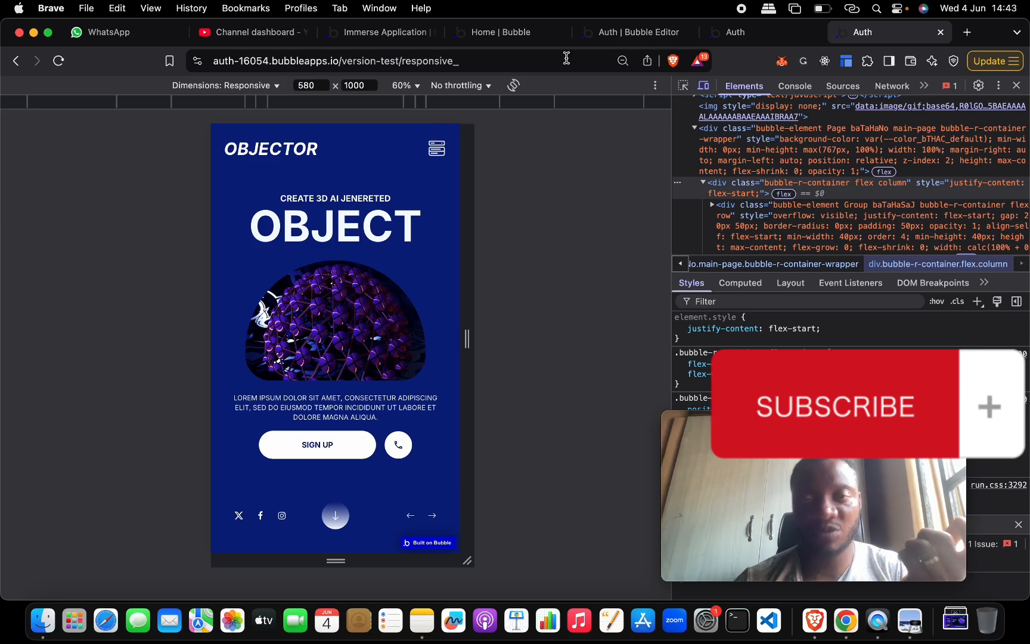
Step: Look at the desktop preview, then review the close icon's Hide action and the mobile menu design in the Bubble editor
{"action": "left_click", "coordinate": [740, 33]}
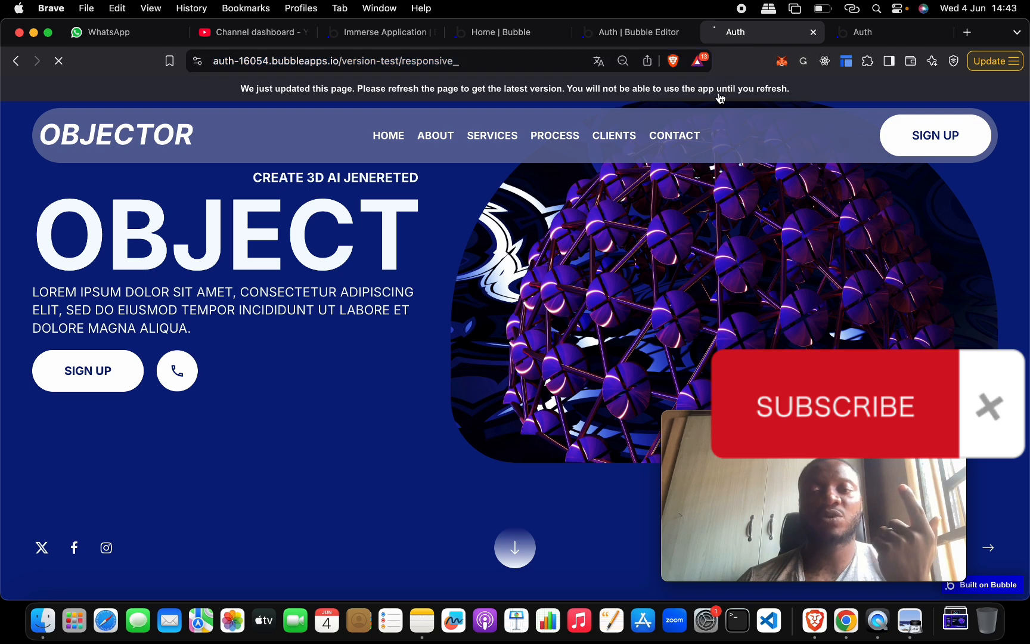
{"action": "left_click", "coordinate": [659, 33]}
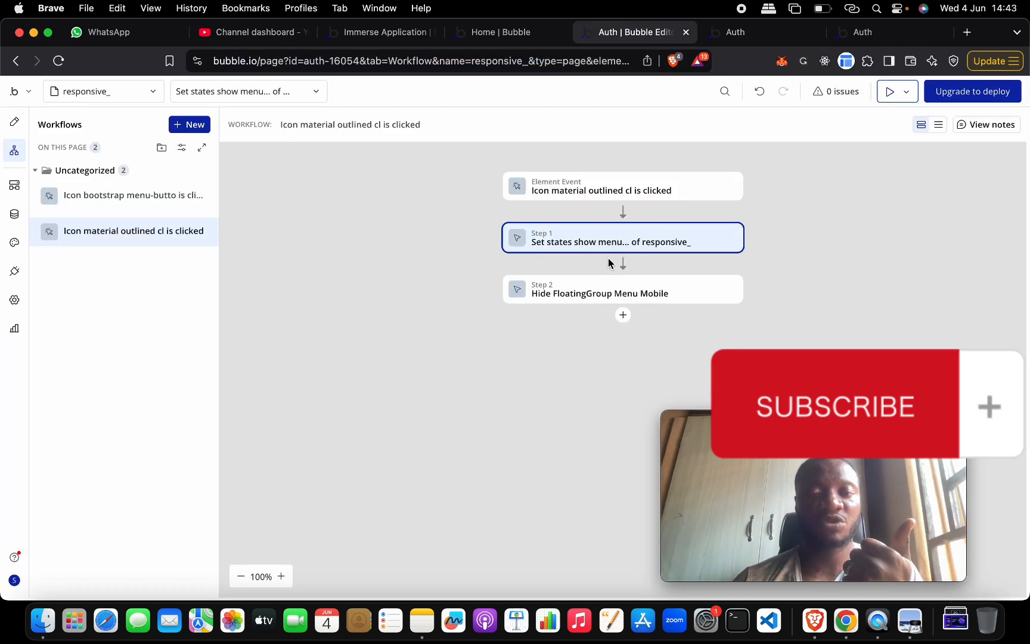
{"action": "left_click", "coordinate": [591, 292]}
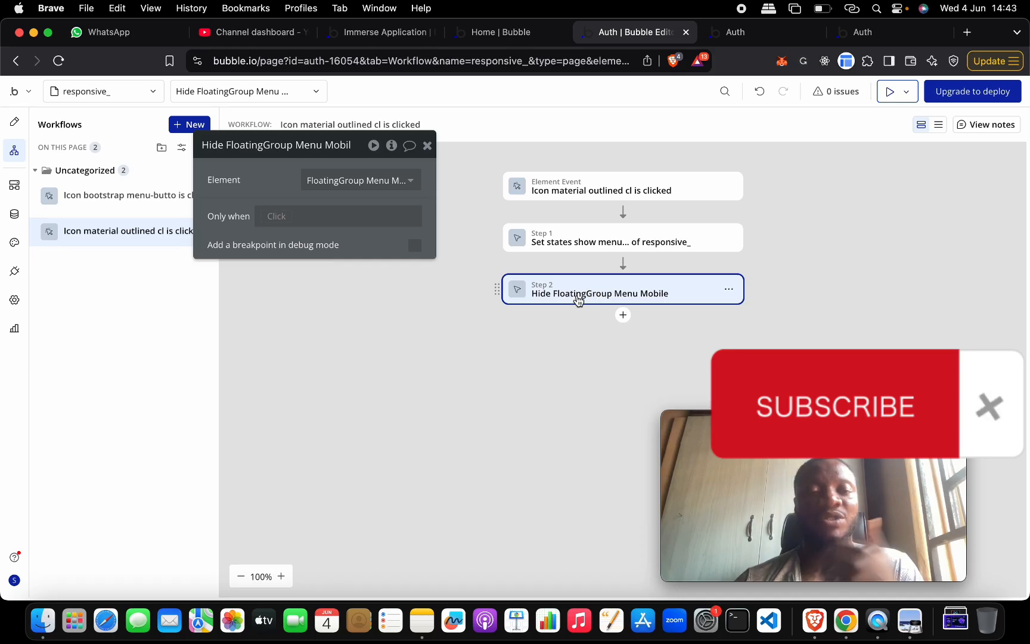
{"action": "left_click", "coordinate": [15, 122]}
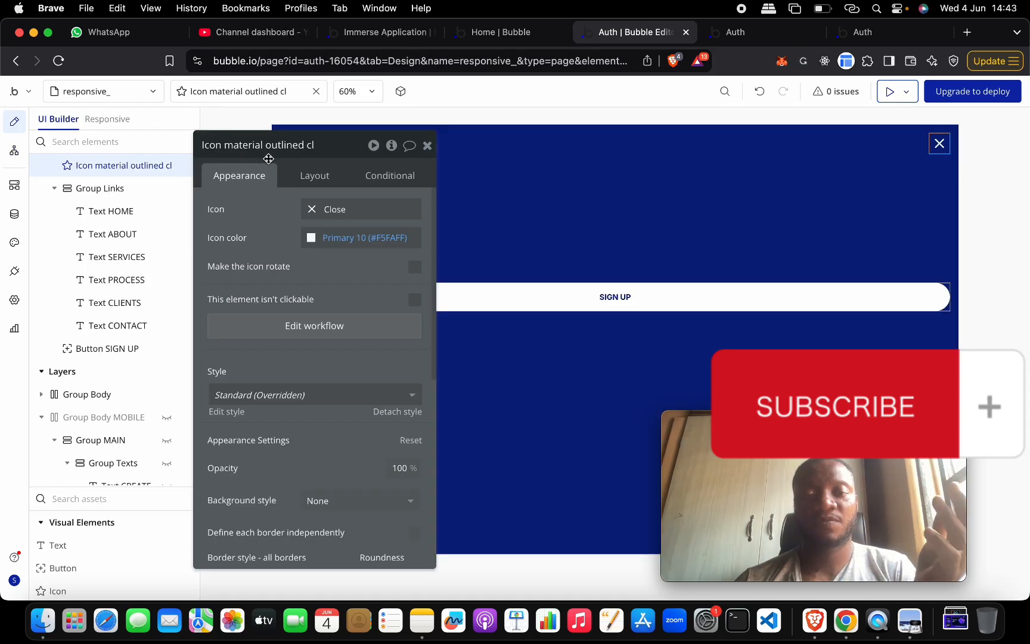
{"action": "left_click", "coordinate": [437, 144]}
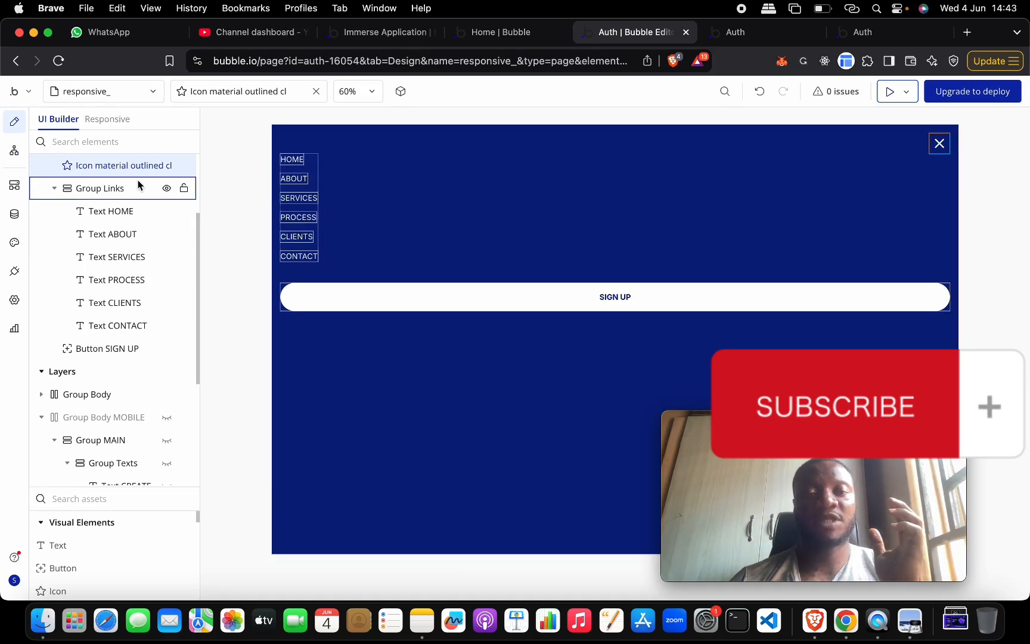
Step: Dismiss the translation prompt and compare the page's desktop preview with its 580 px mobile preview
{"action": "left_click", "coordinate": [746, 33]}
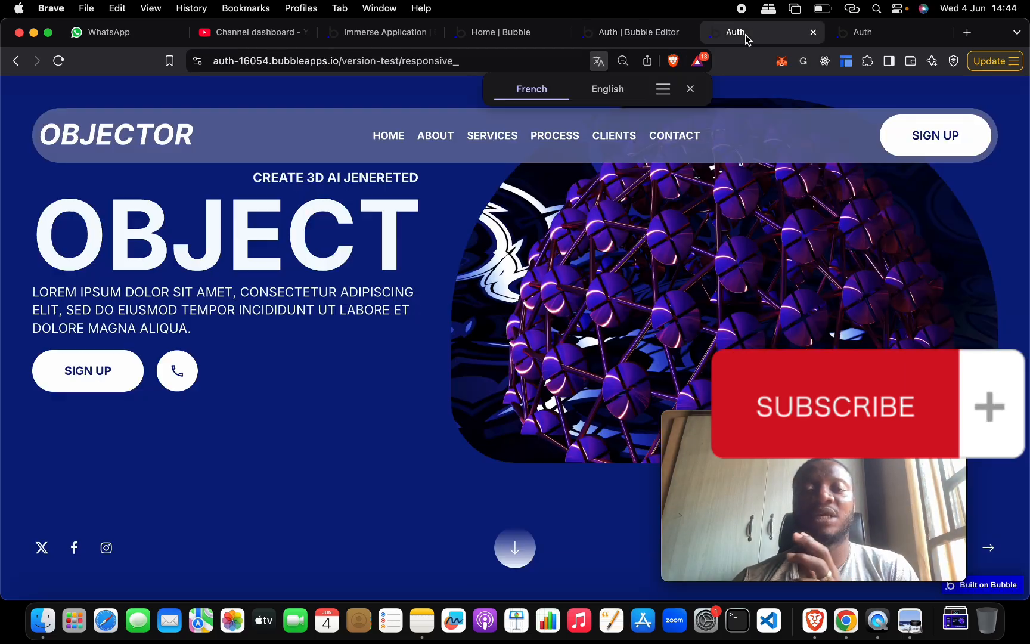
{"action": "left_click", "coordinate": [692, 89]}
{"action": "left_click", "coordinate": [859, 32]}
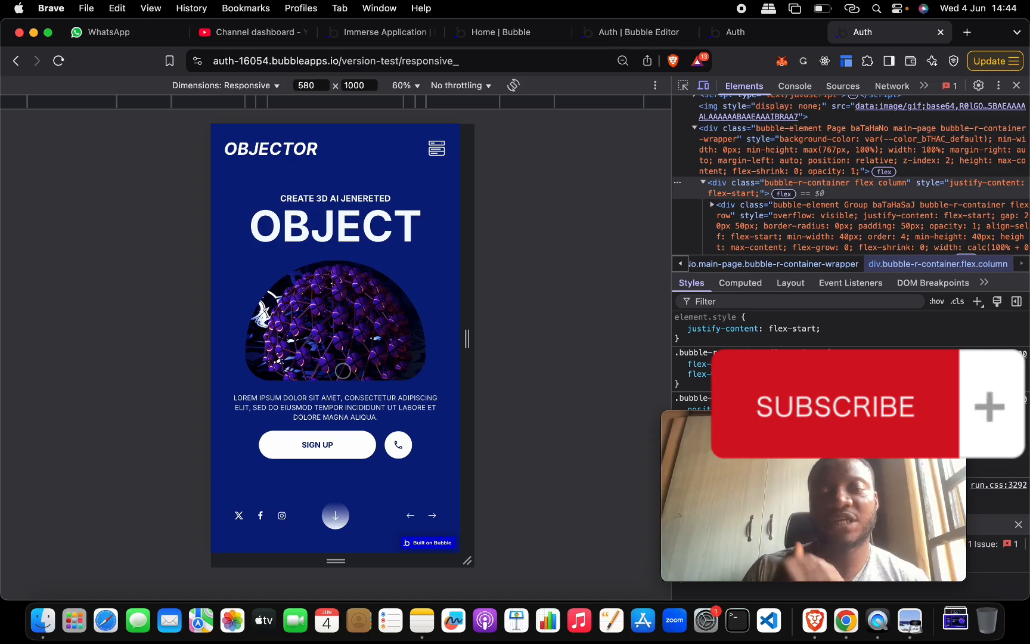
{"action": "left_click", "coordinate": [731, 33]}
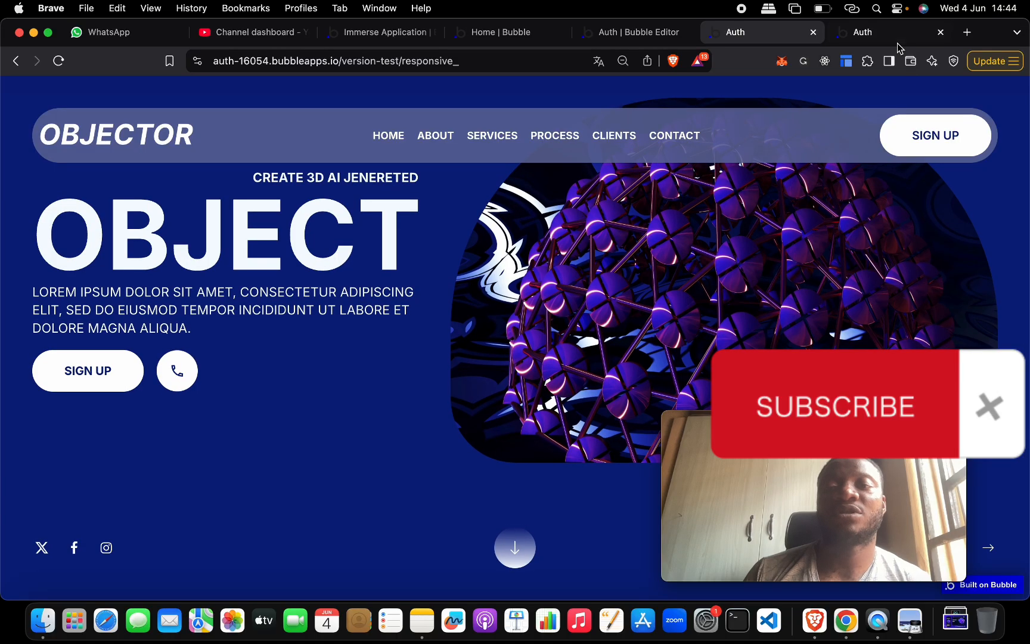
{"action": "left_click", "coordinate": [877, 33]}
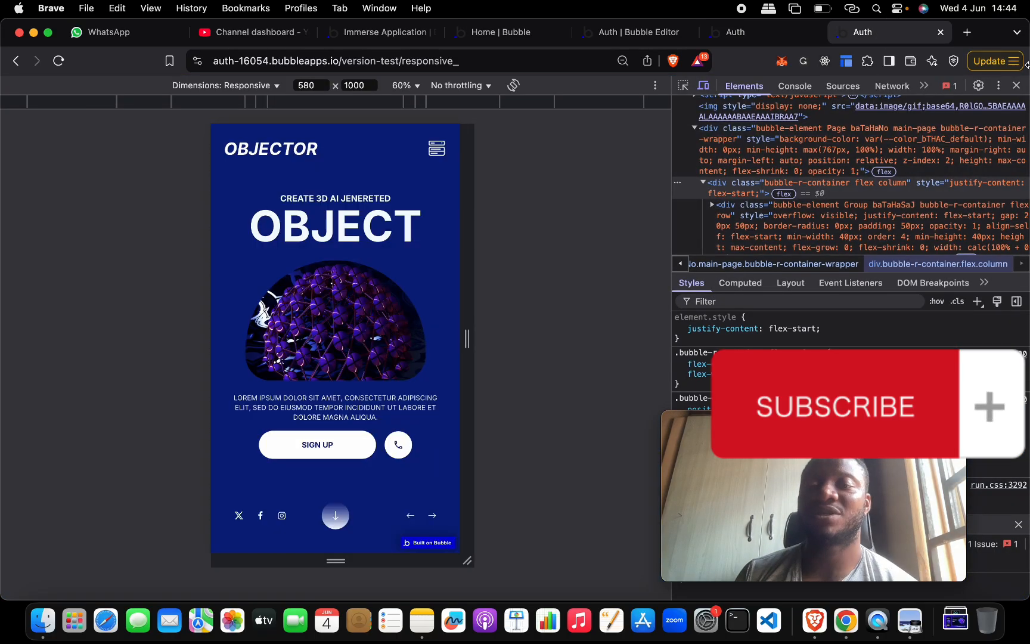